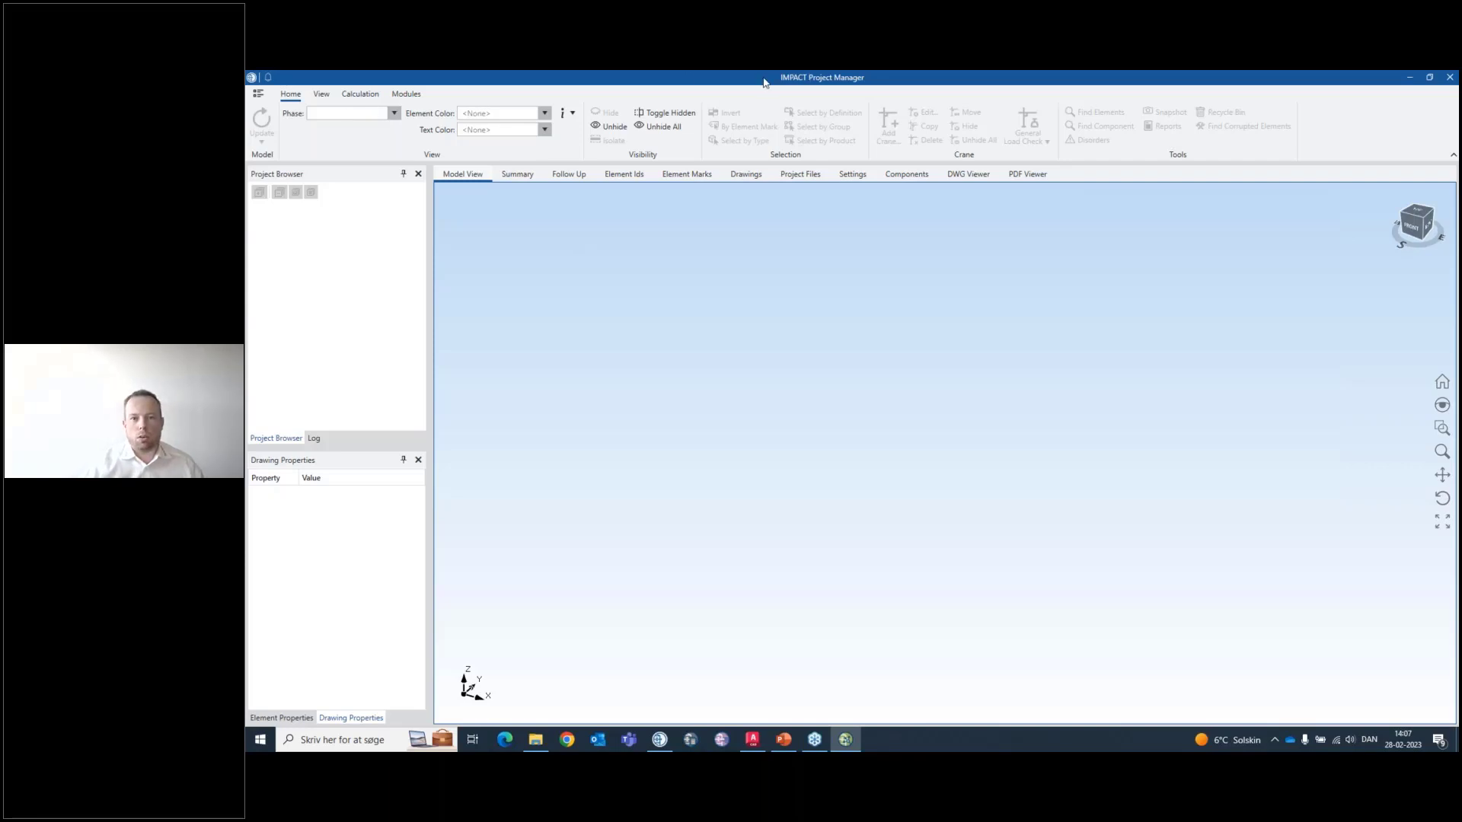
Open the form for a new project and enlarge it to review the general project settings
{"action": "left_click", "coordinate": [259, 94]}
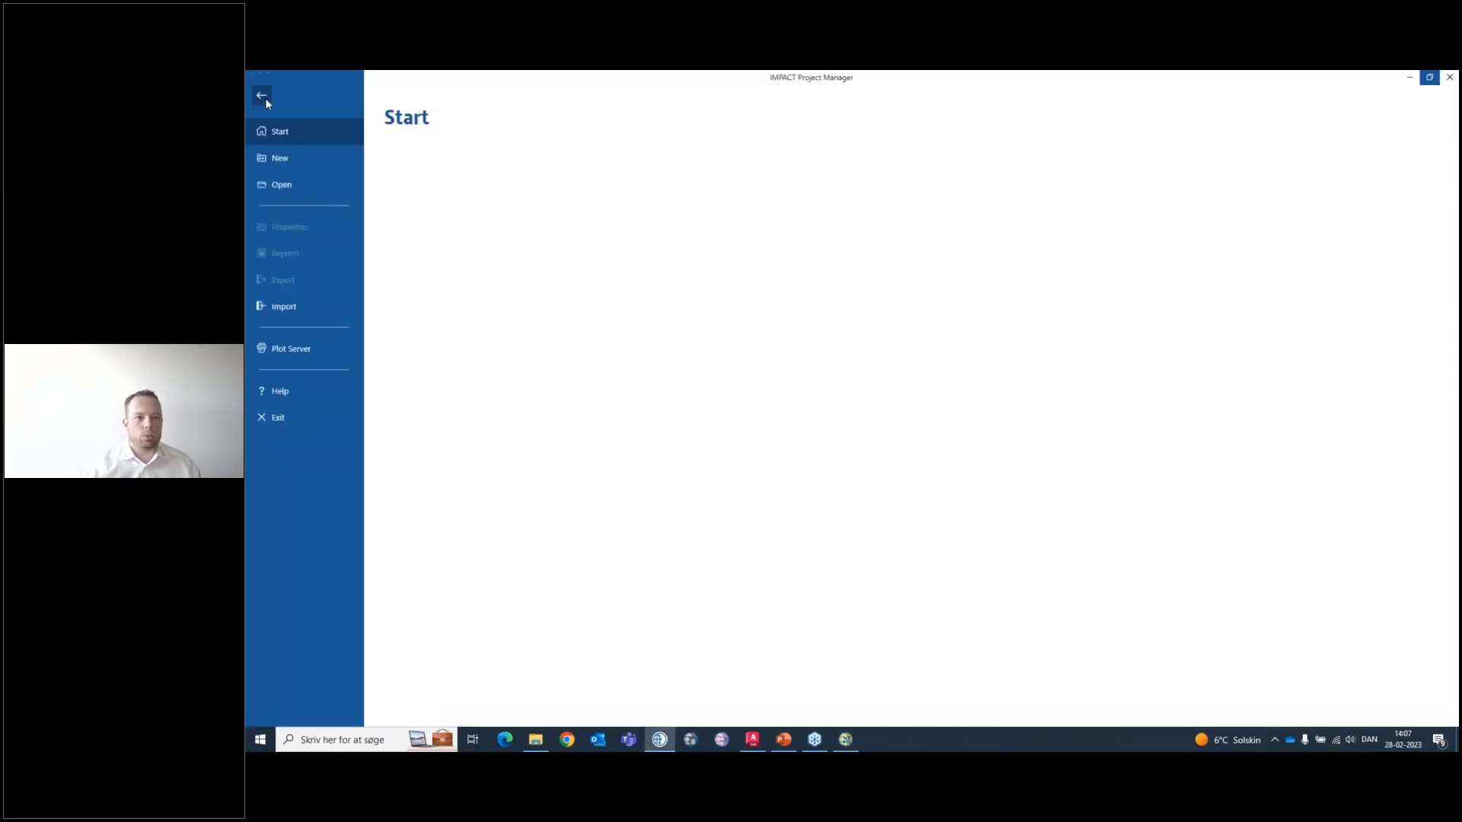
{"action": "left_click", "coordinate": [300, 163]}
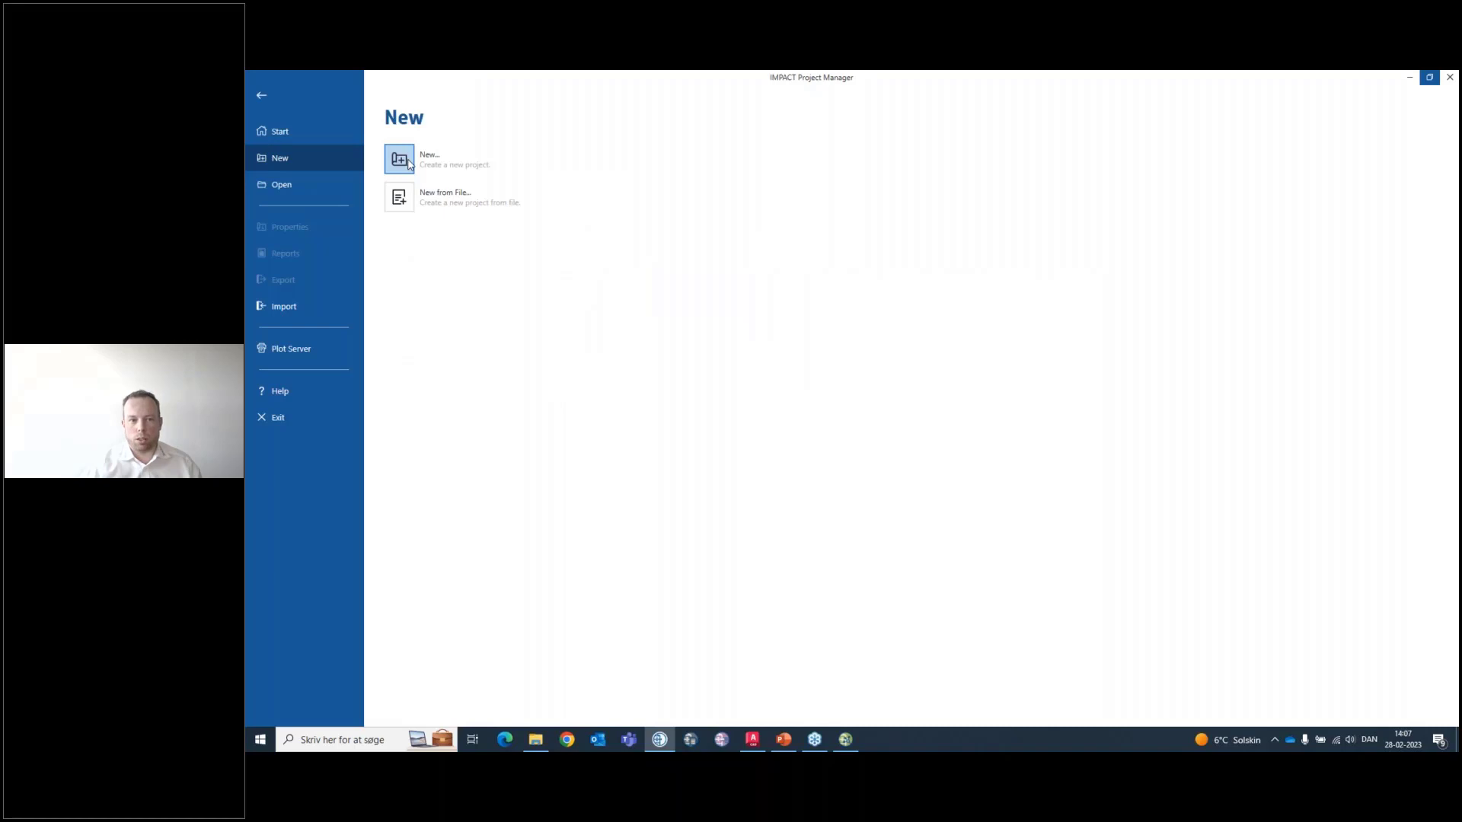
{"action": "left_click", "coordinate": [409, 162]}
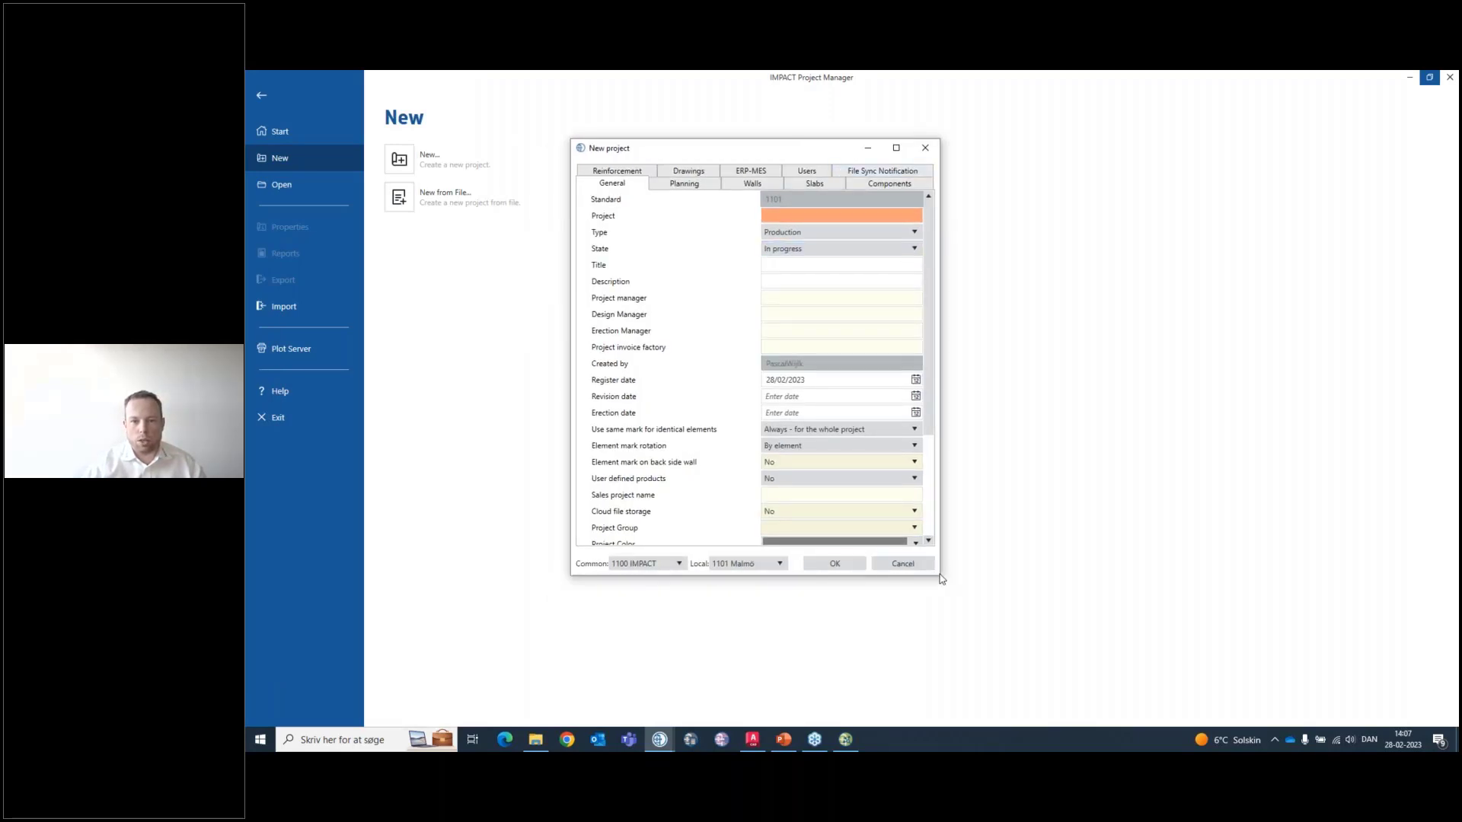
{"action": "left_click_drag", "start_coordinate": [941, 576], "coordinate": [1186, 710]}
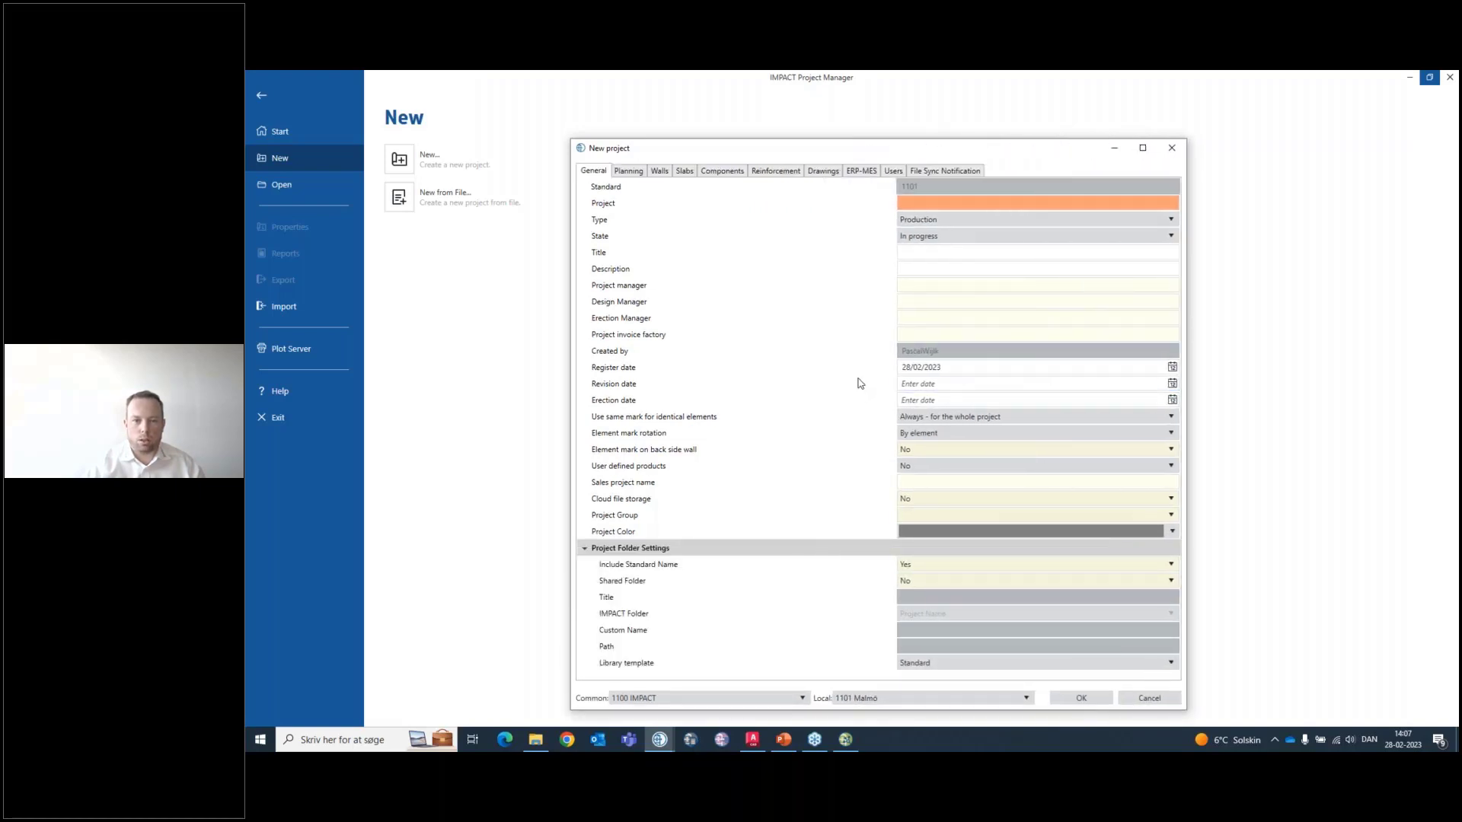
{"action": "left_click", "coordinate": [920, 204]}
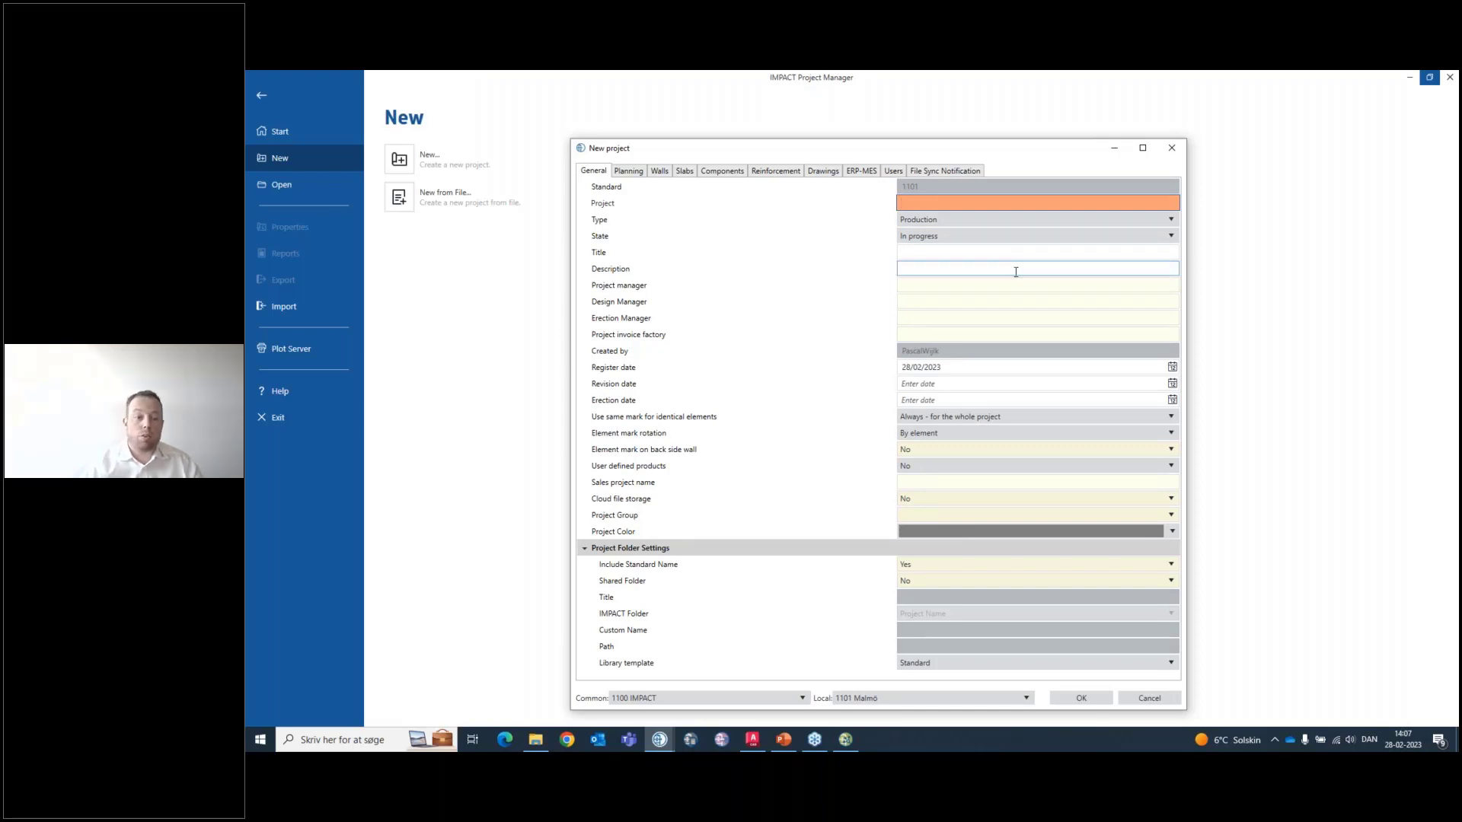
Review the new project's planning, wall, slab and component settings, and close the form without creating a project
{"action": "left_click", "coordinate": [630, 172]}
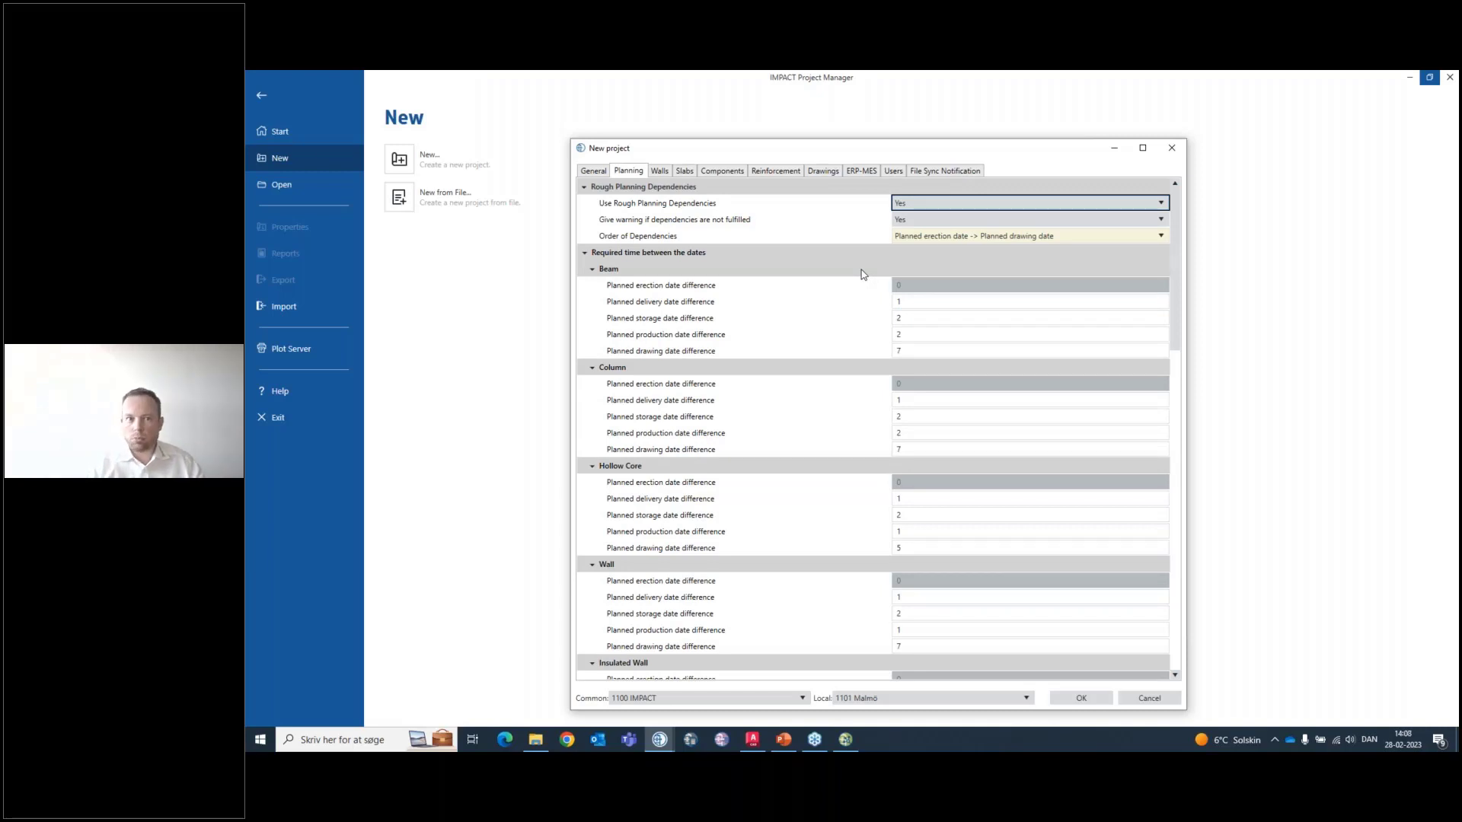
{"action": "left_click", "coordinate": [660, 172]}
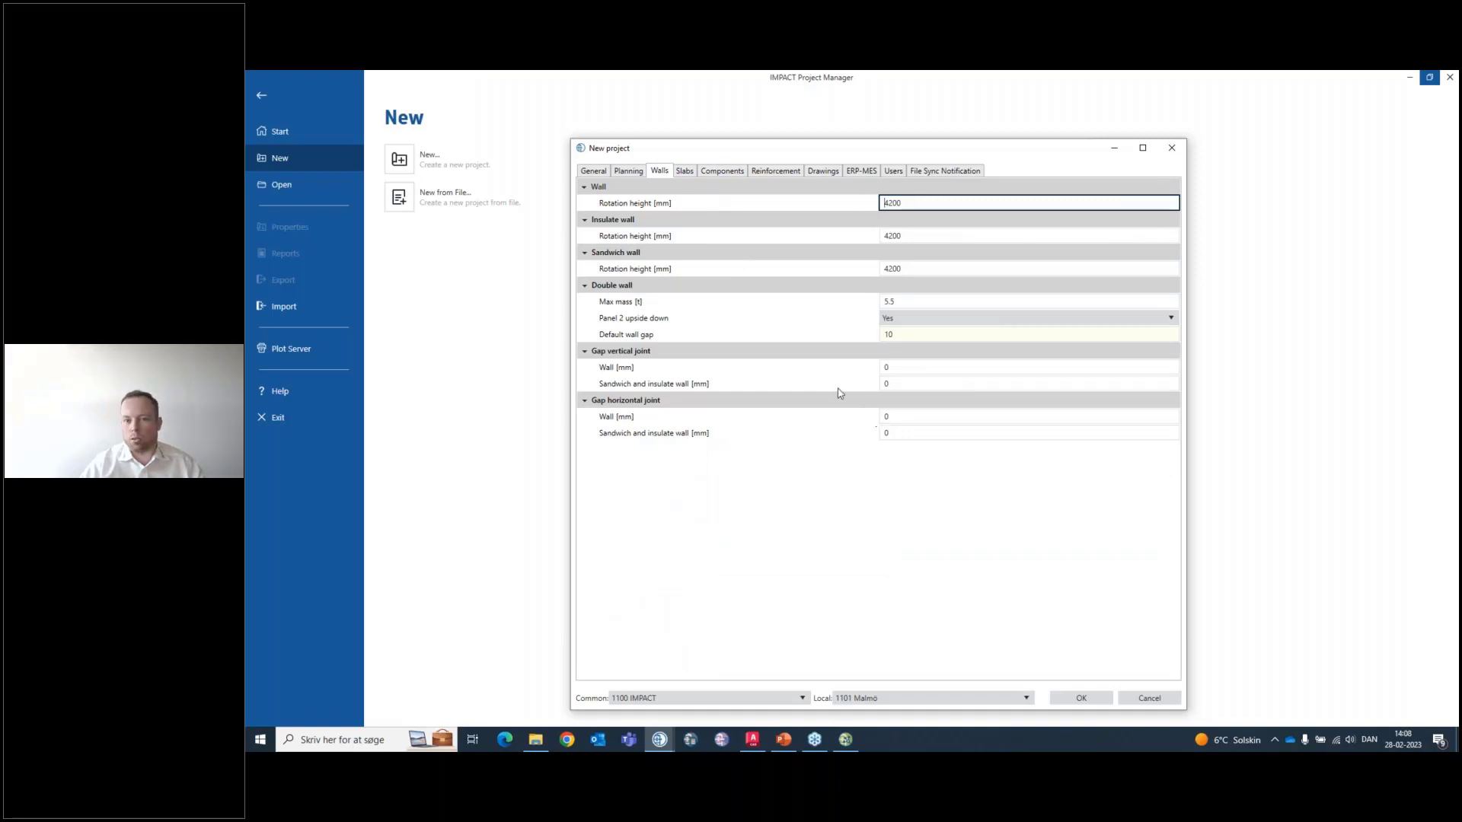
{"action": "left_click", "coordinate": [683, 172]}
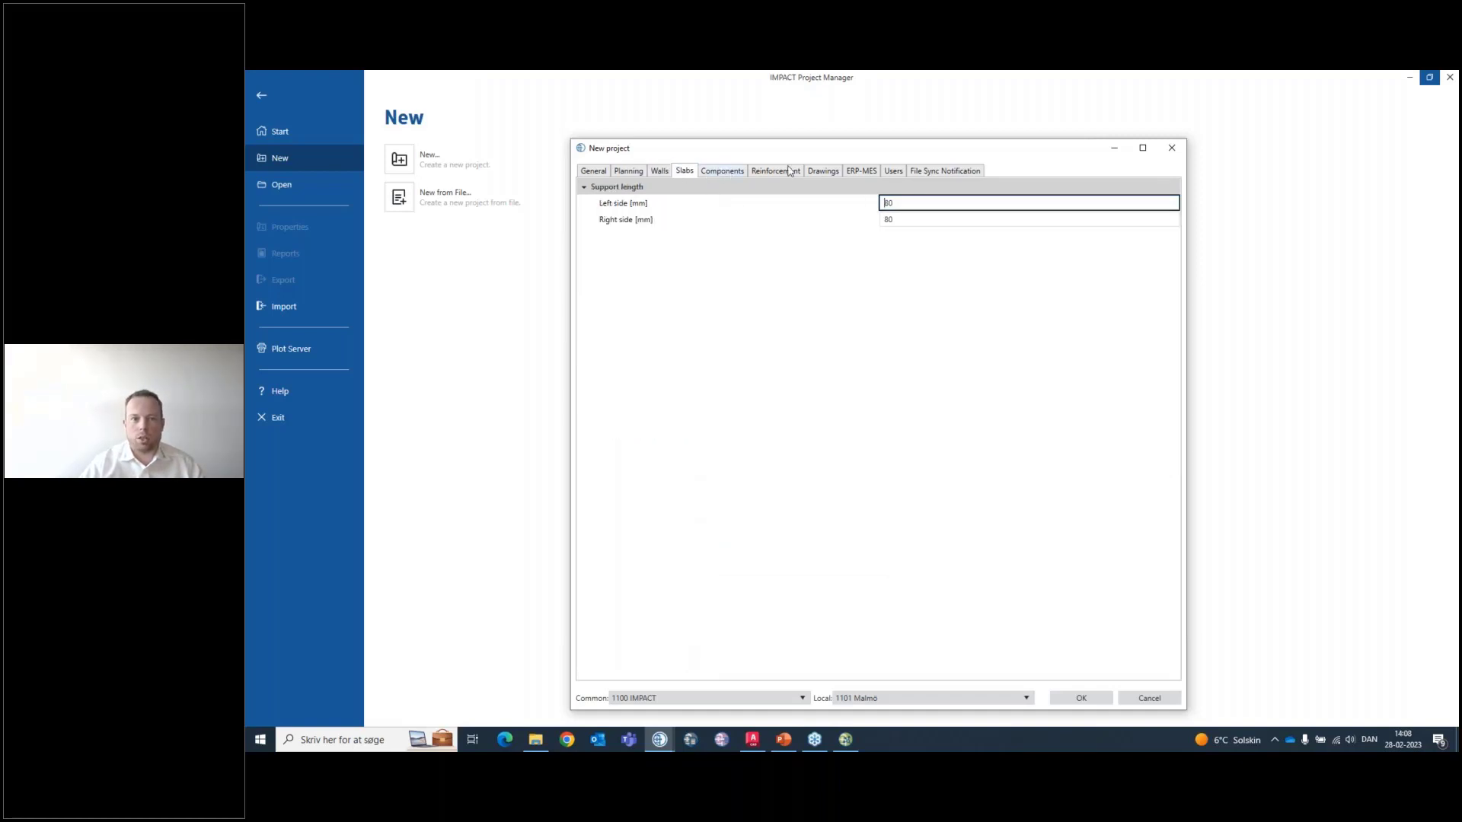
{"action": "left_click", "coordinate": [724, 171]}
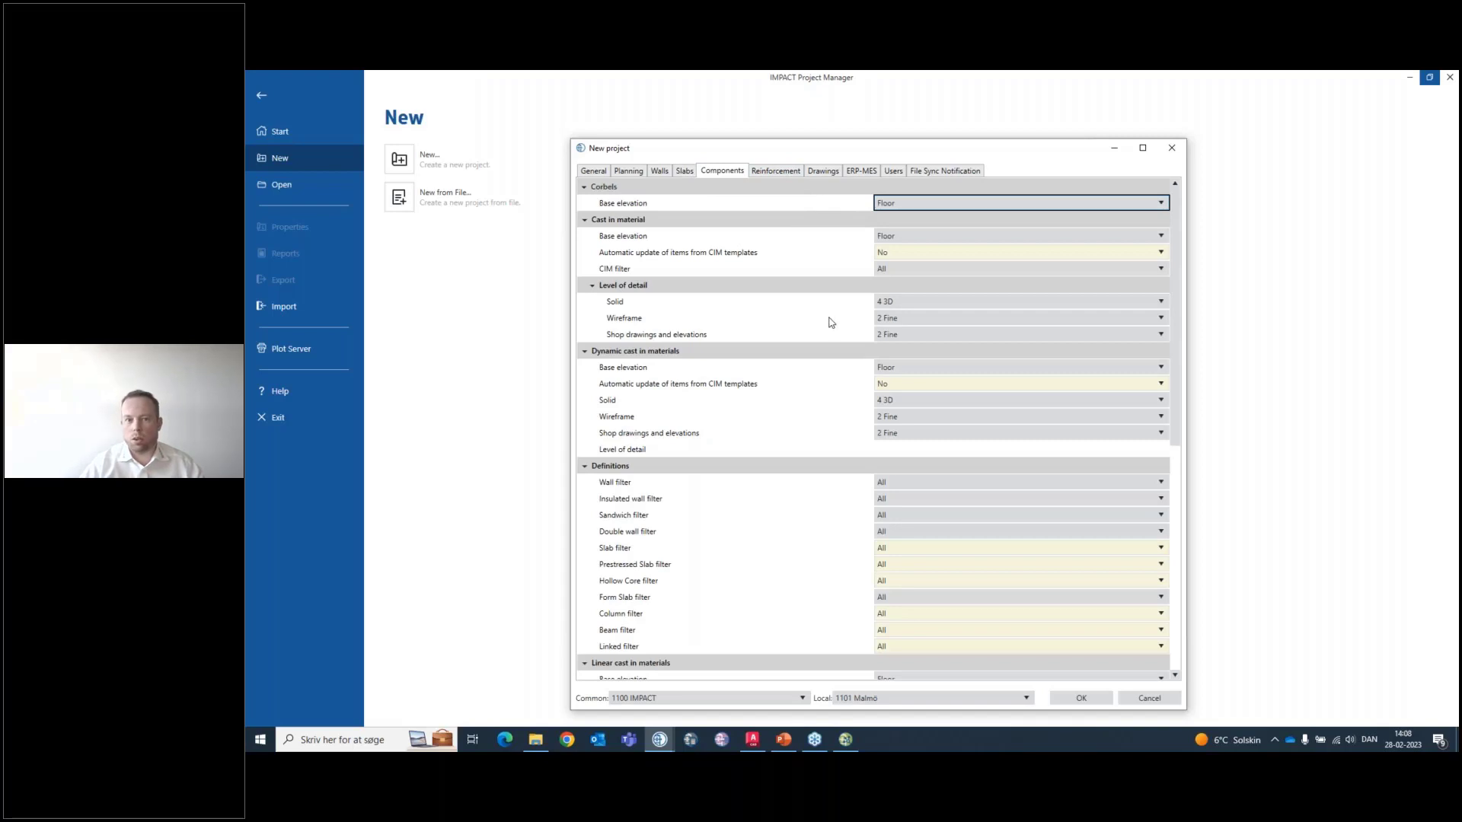
{"action": "scroll", "coordinate": [843, 315], "scroll_direction": "down", "scroll_amount": 6}
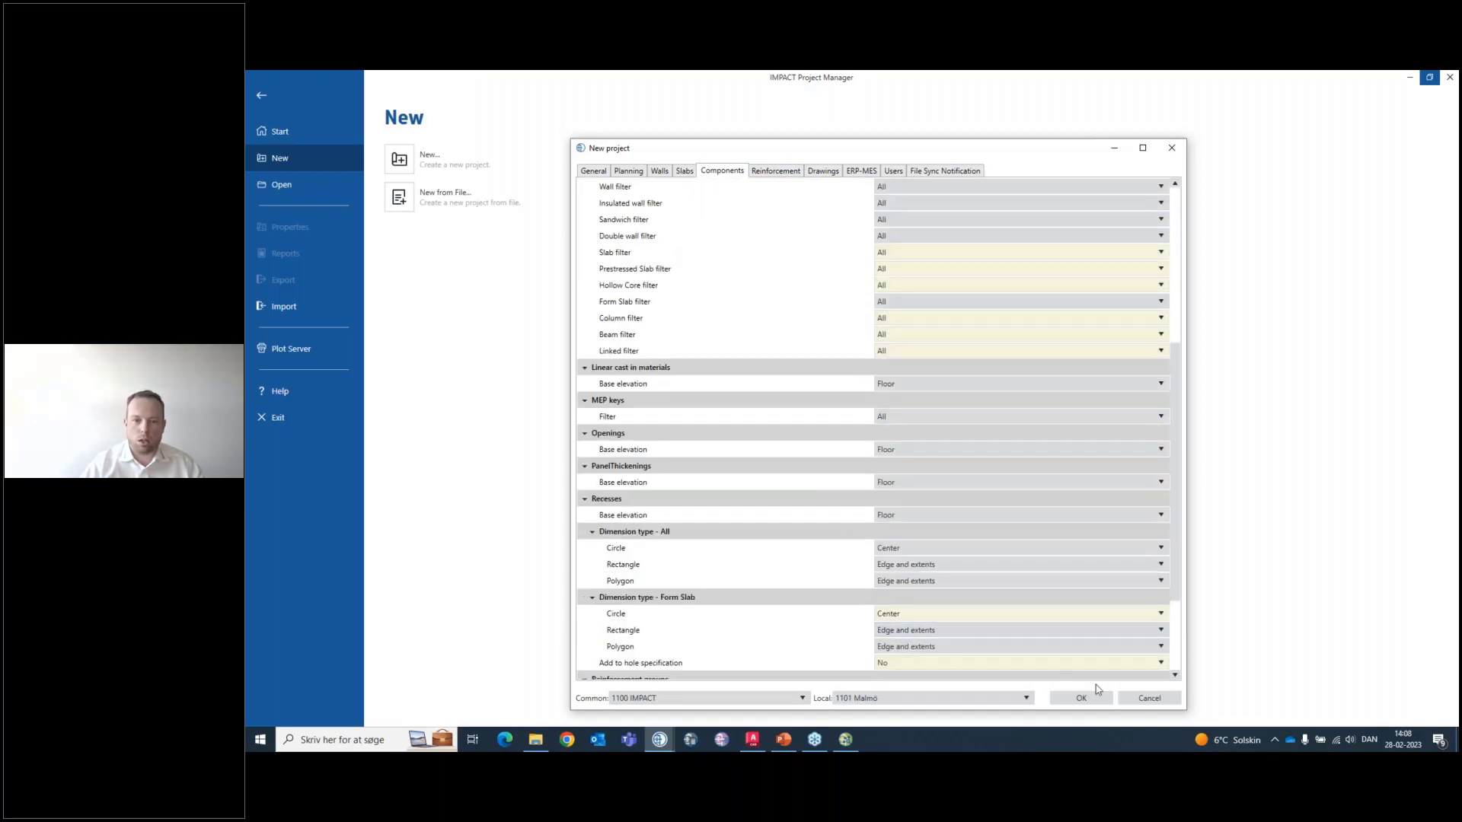
{"action": "left_click", "coordinate": [1147, 699]}
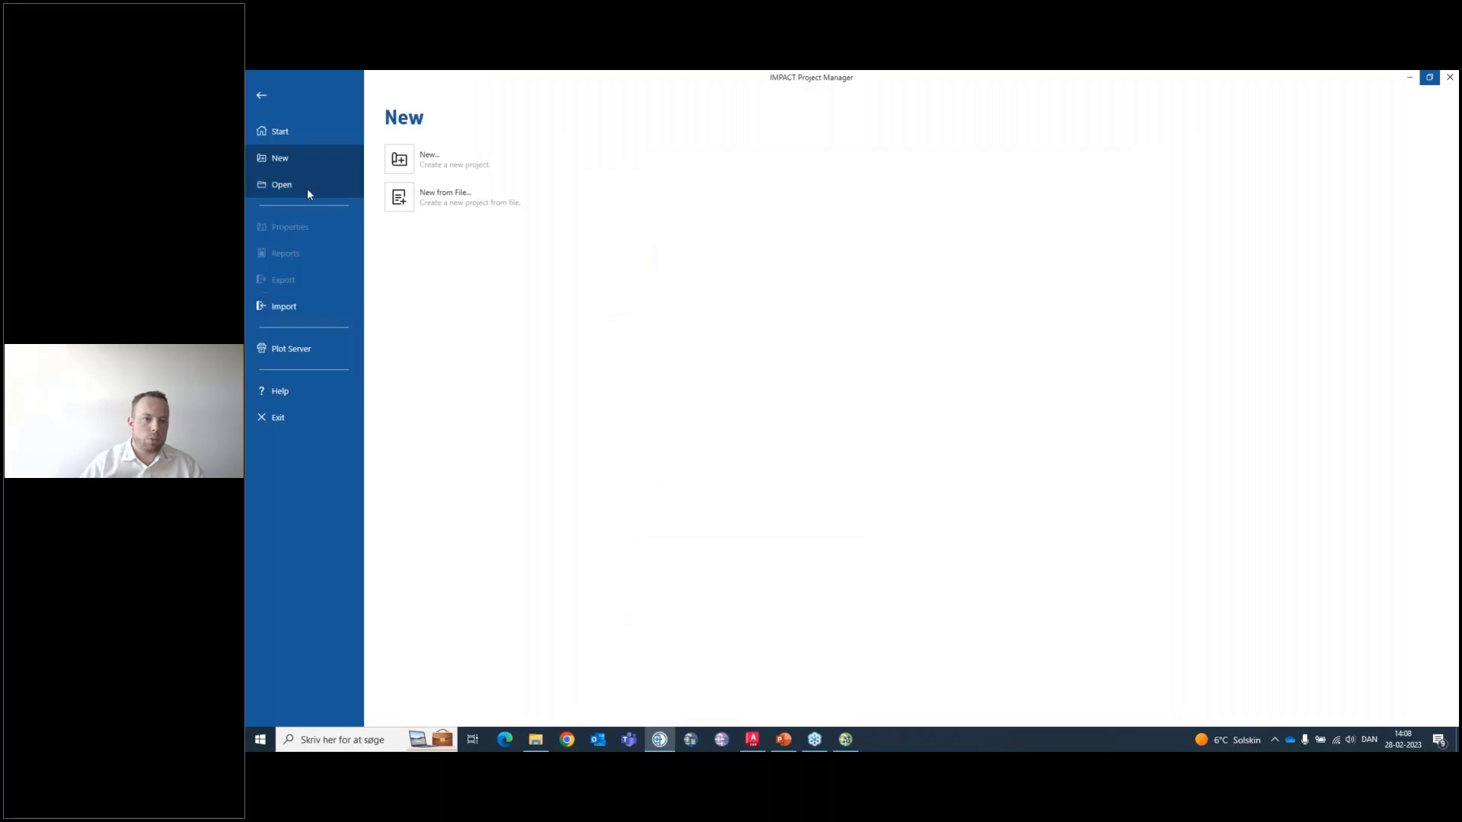
Filter the existing projects by owner and open project 23WEB001
{"action": "left_click", "coordinate": [347, 197]}
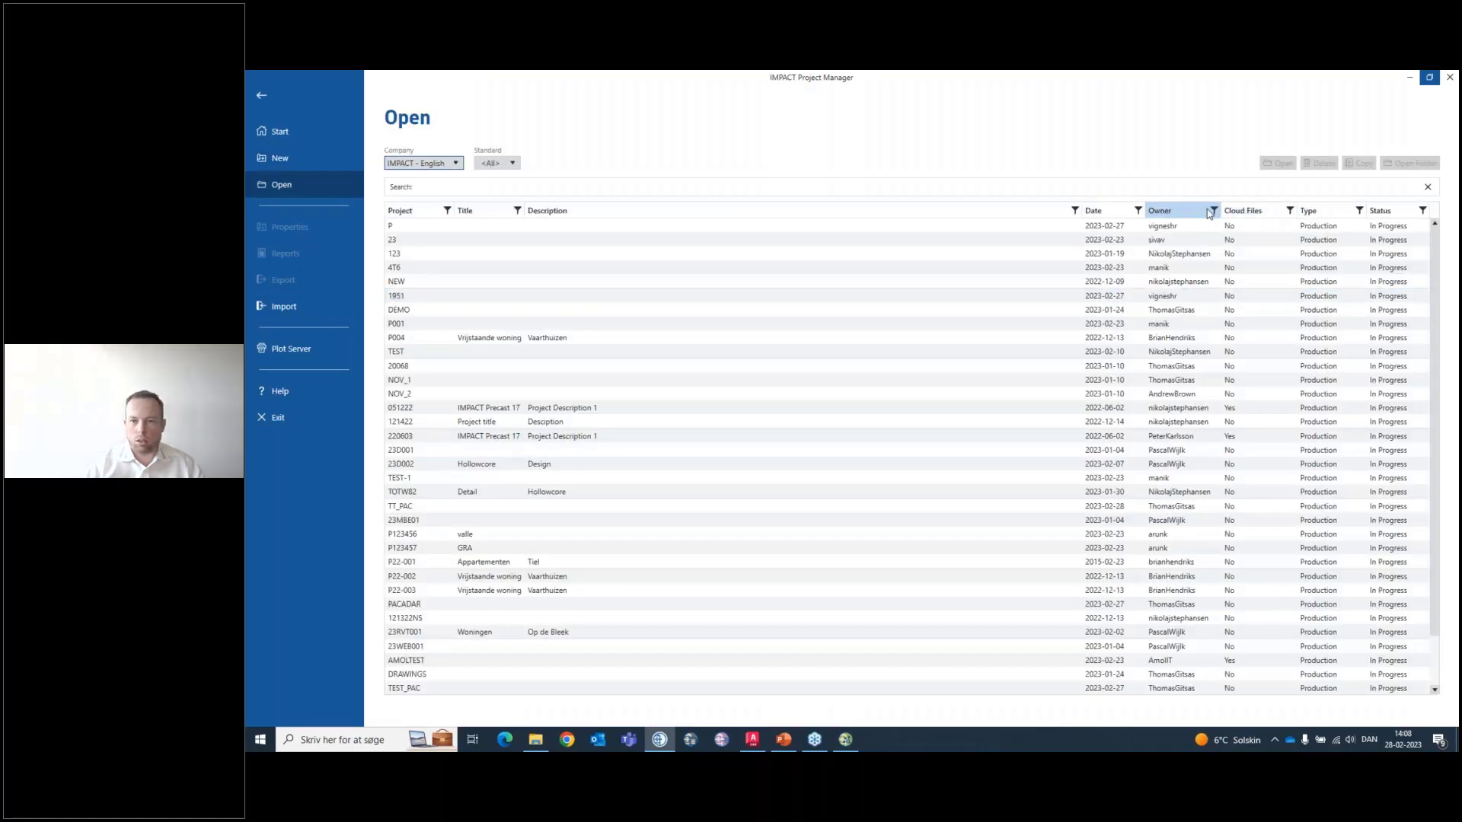
{"action": "left_click", "coordinate": [1213, 211]}
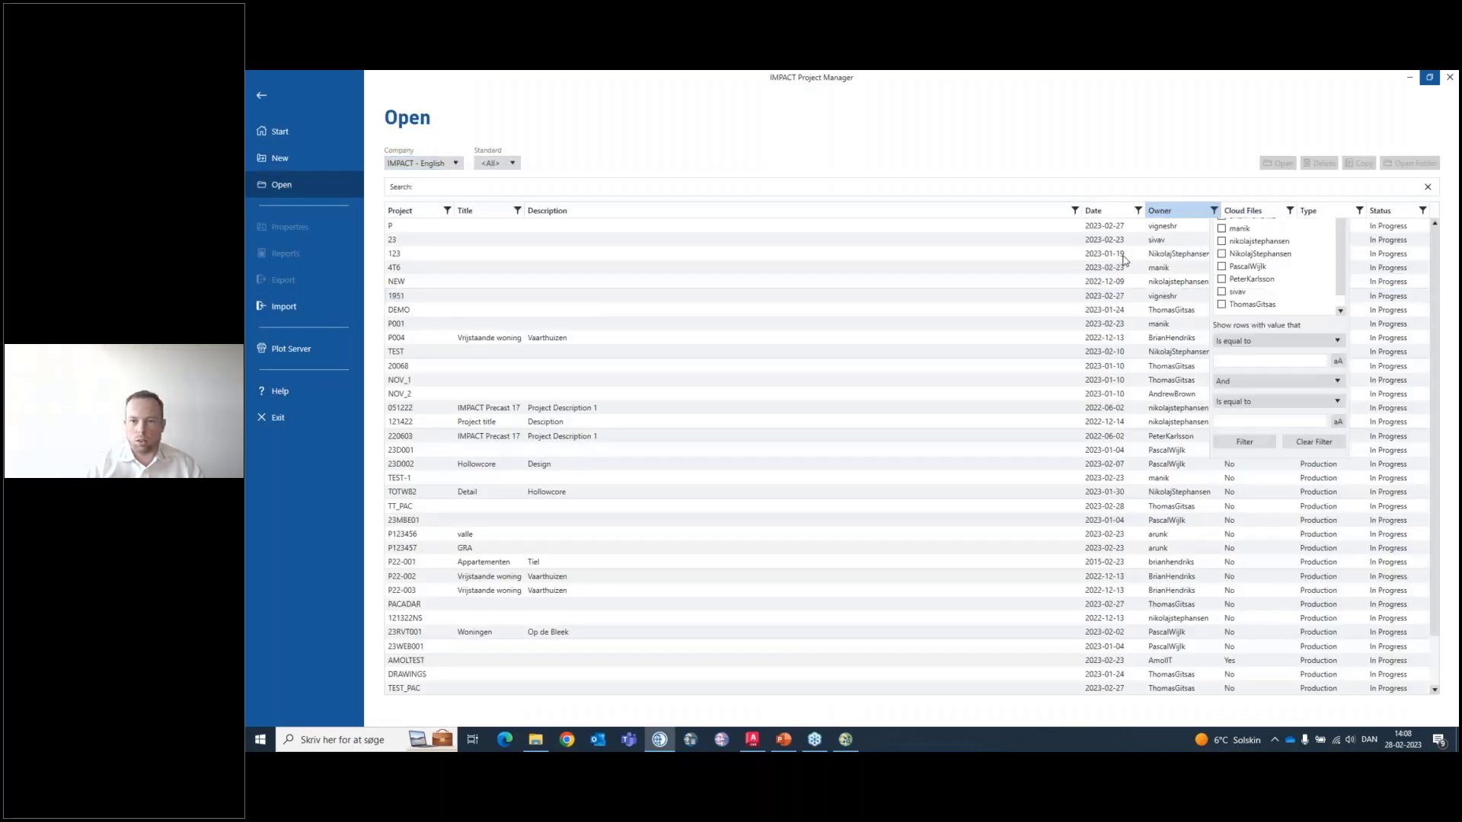
{"action": "left_click", "coordinate": [1256, 353]}
{"action": "left_click", "coordinate": [1260, 520]}
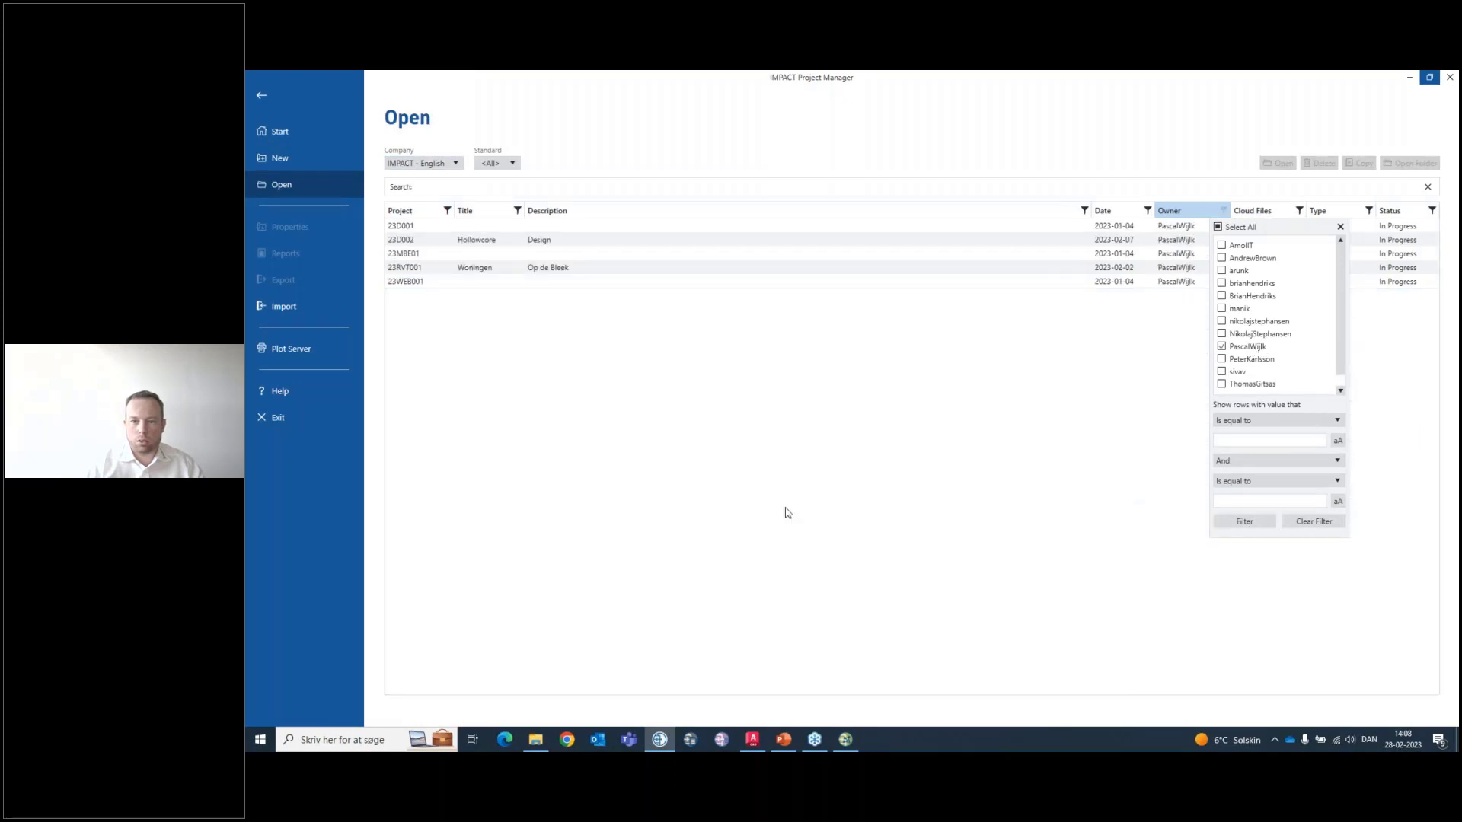
{"action": "left_click", "coordinate": [407, 284]}
{"action": "double_click", "coordinate": [407, 283]}
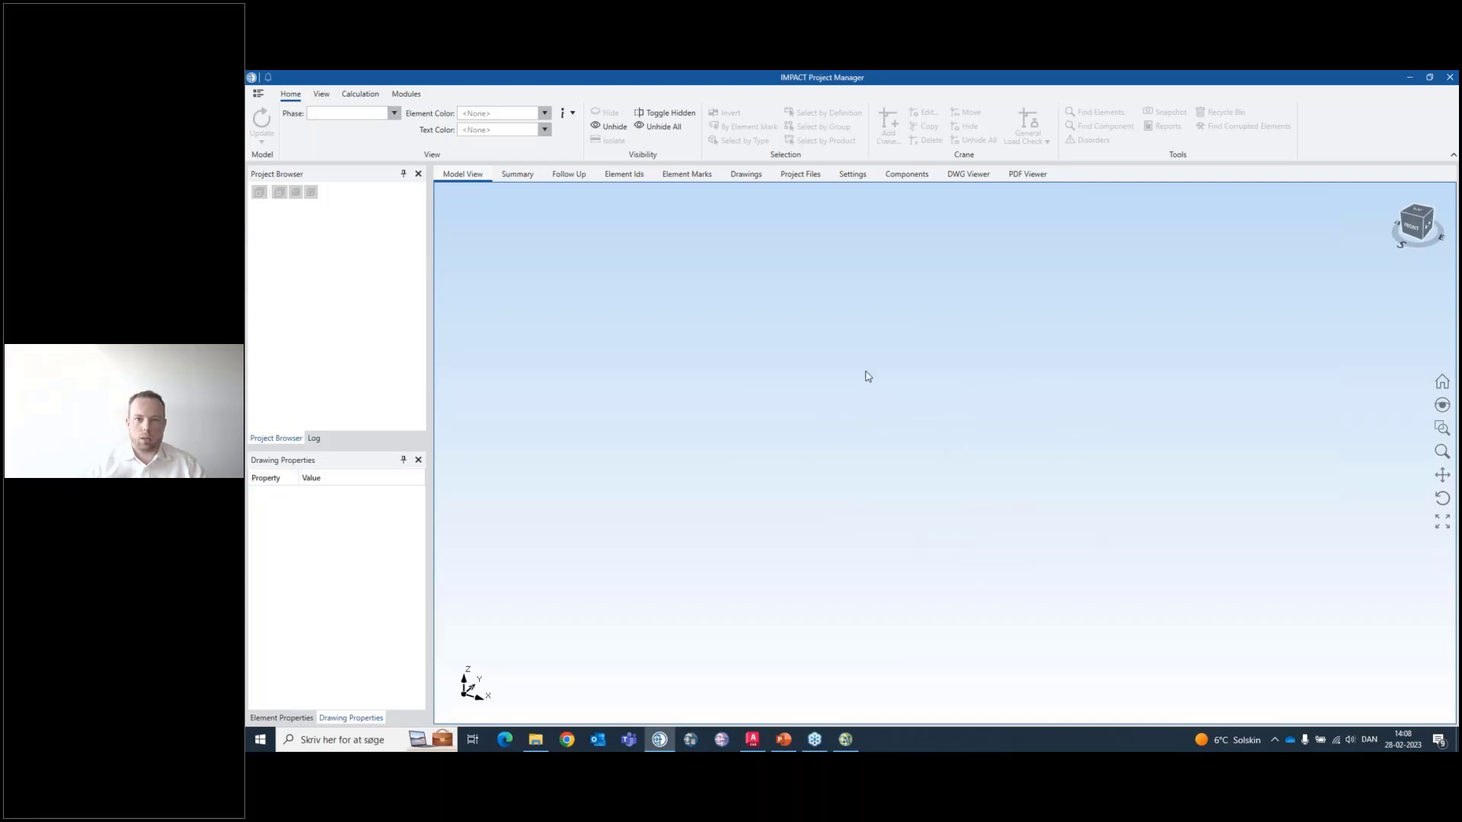
Look at the project's summary of elements and status, and return to the model view
{"action": "left_click", "coordinate": [524, 177]}
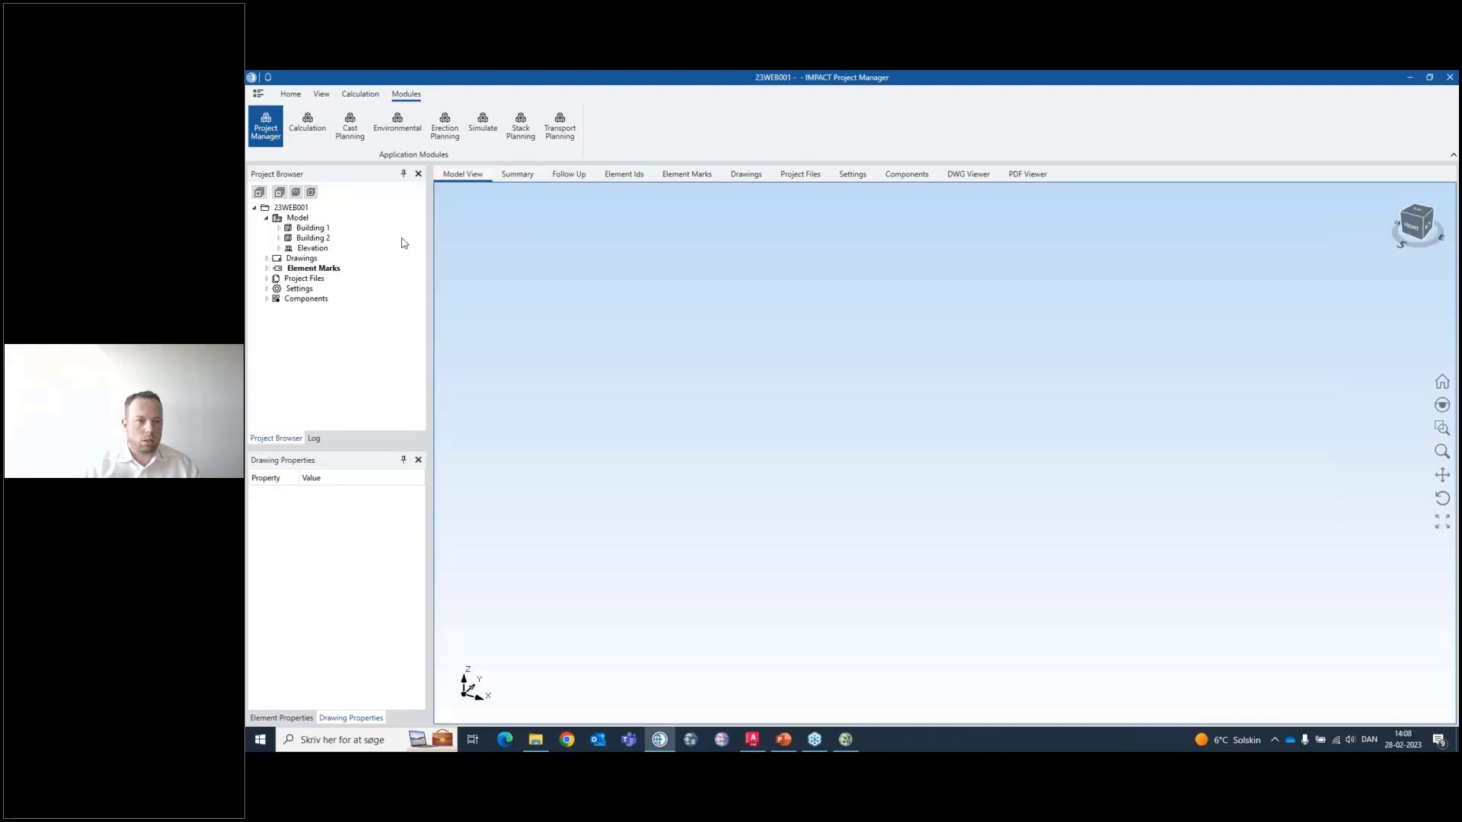
{"action": "left_click", "coordinate": [530, 175]}
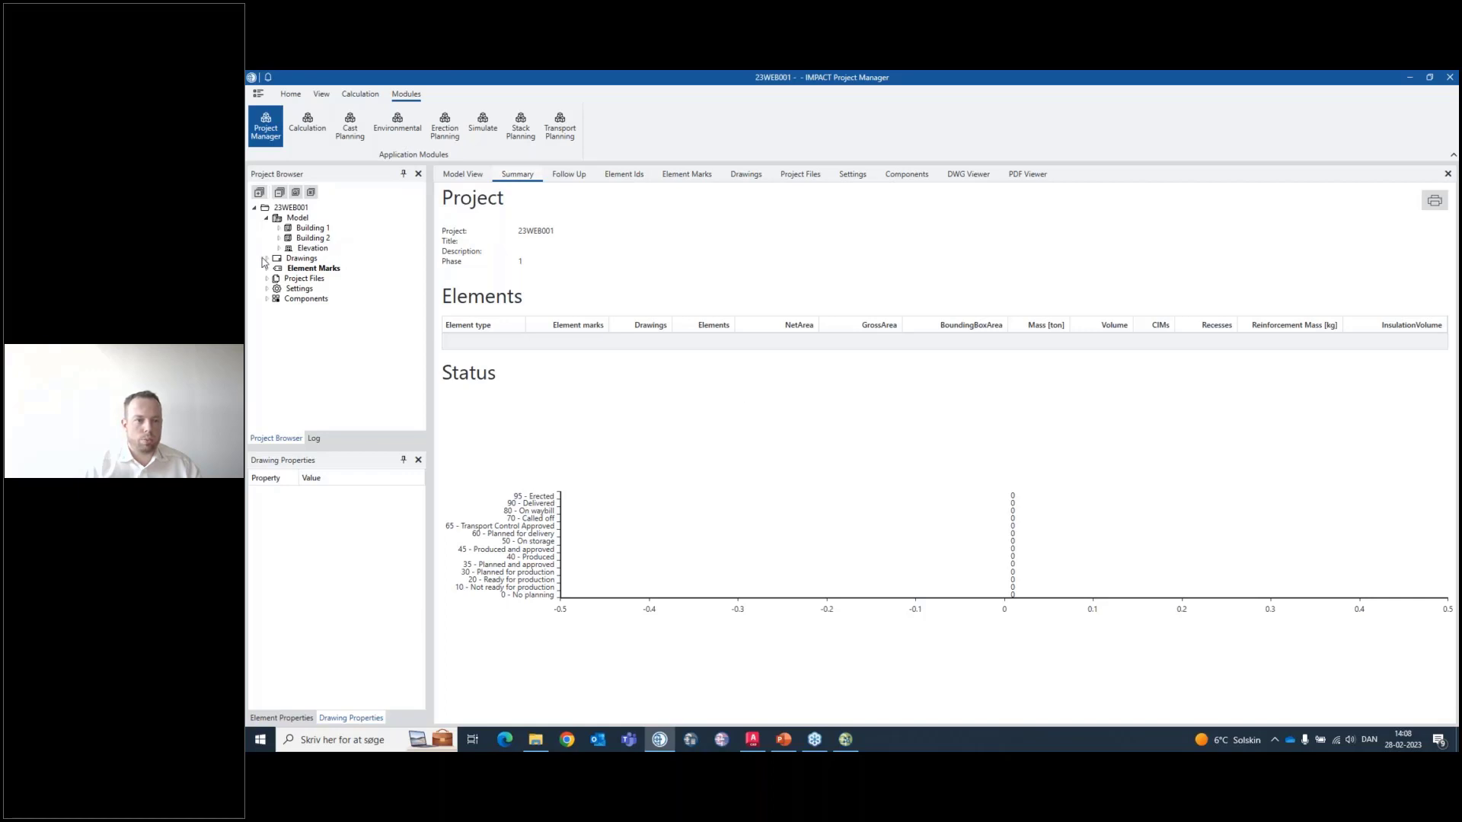
{"action": "left_click", "coordinate": [459, 177]}
Review the model's buildings and floors definition, and close it without changes
{"action": "right_click", "coordinate": [303, 222]}
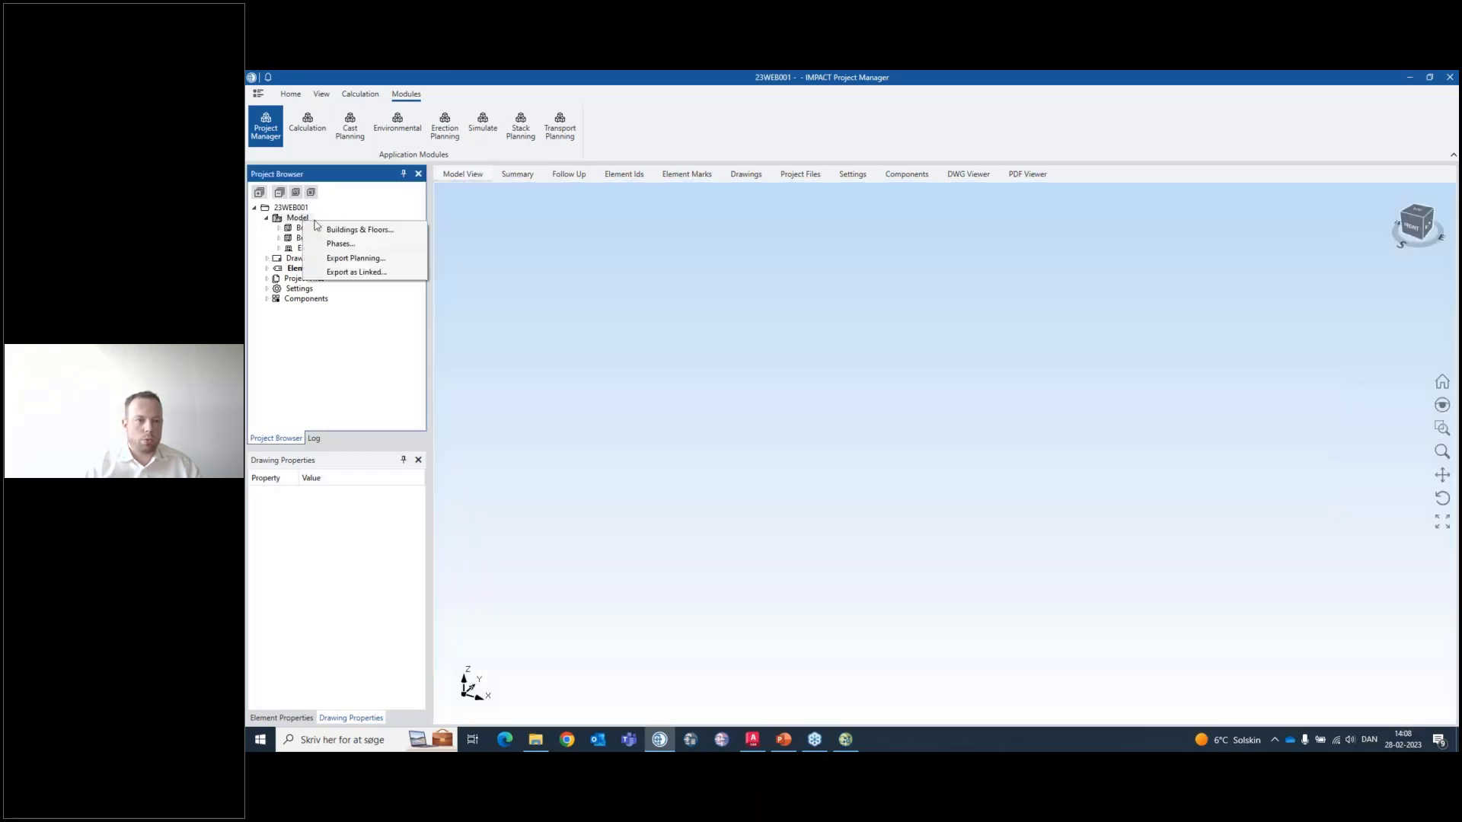
{"action": "left_click", "coordinate": [360, 230]}
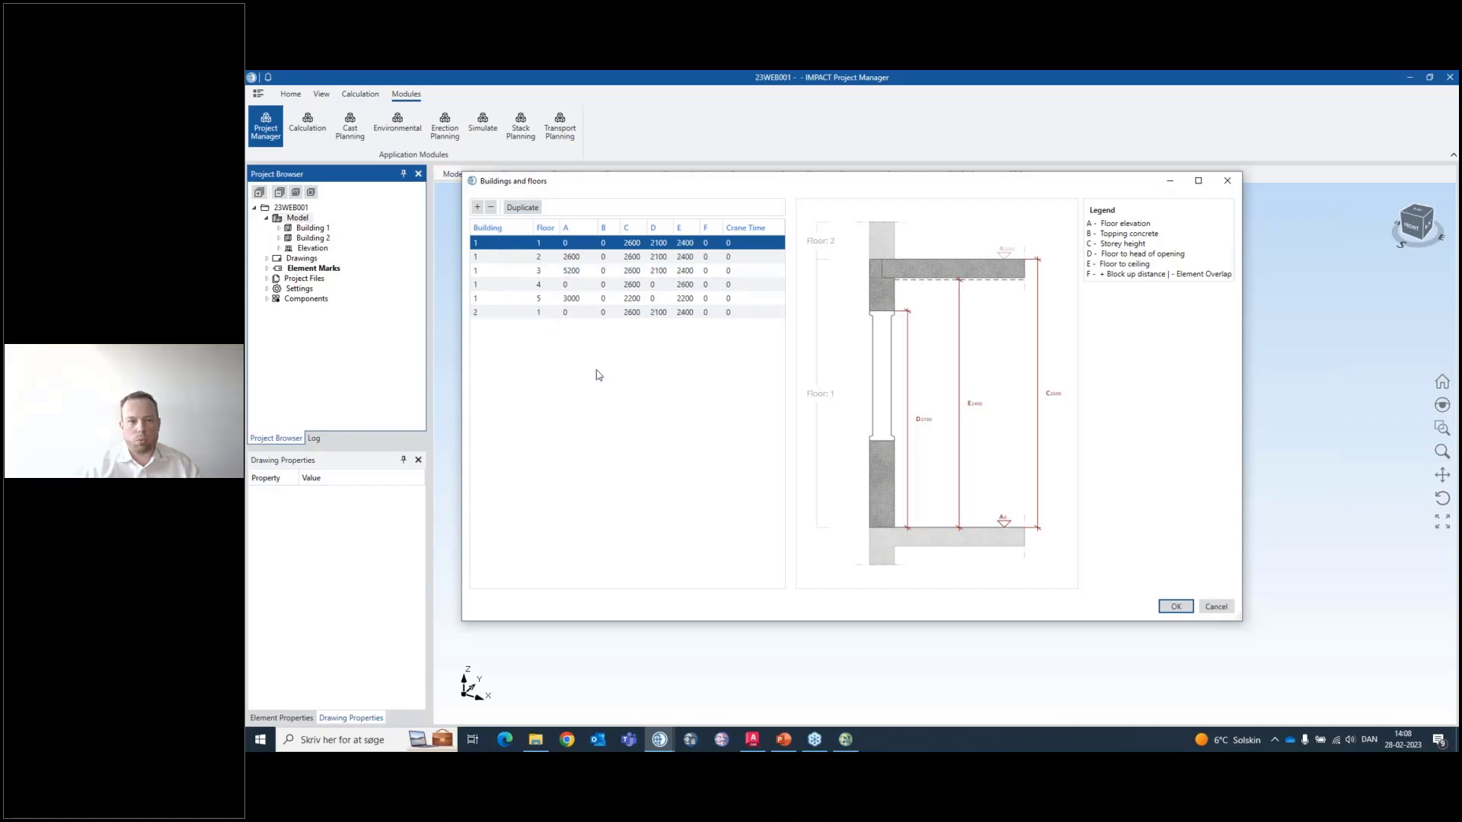
{"action": "left_click", "coordinate": [1216, 606]}
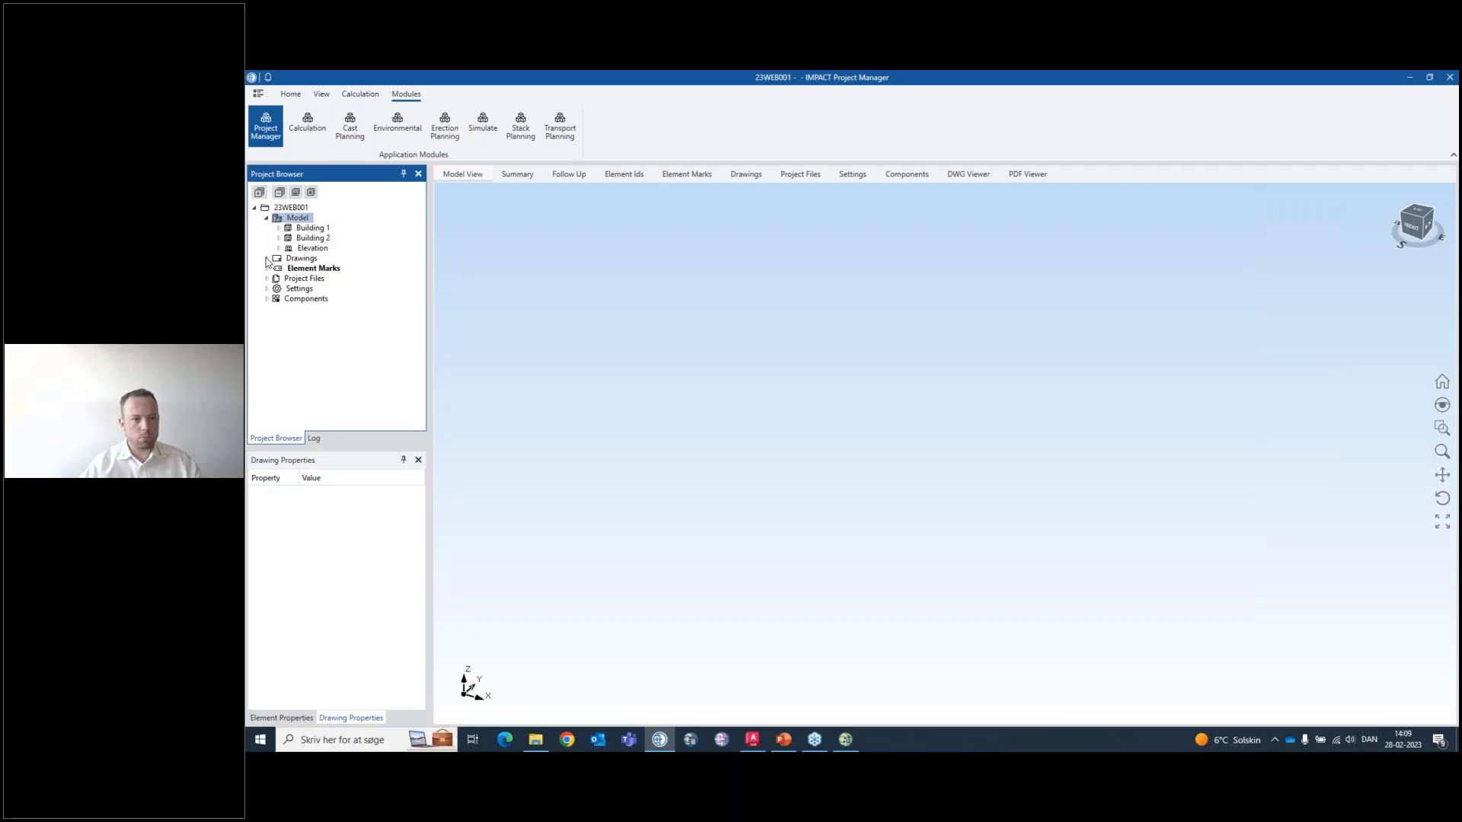
List the project's floor plan drawings and check the actions available for the FLOOR 1 drawing
{"action": "left_click", "coordinate": [267, 259]}
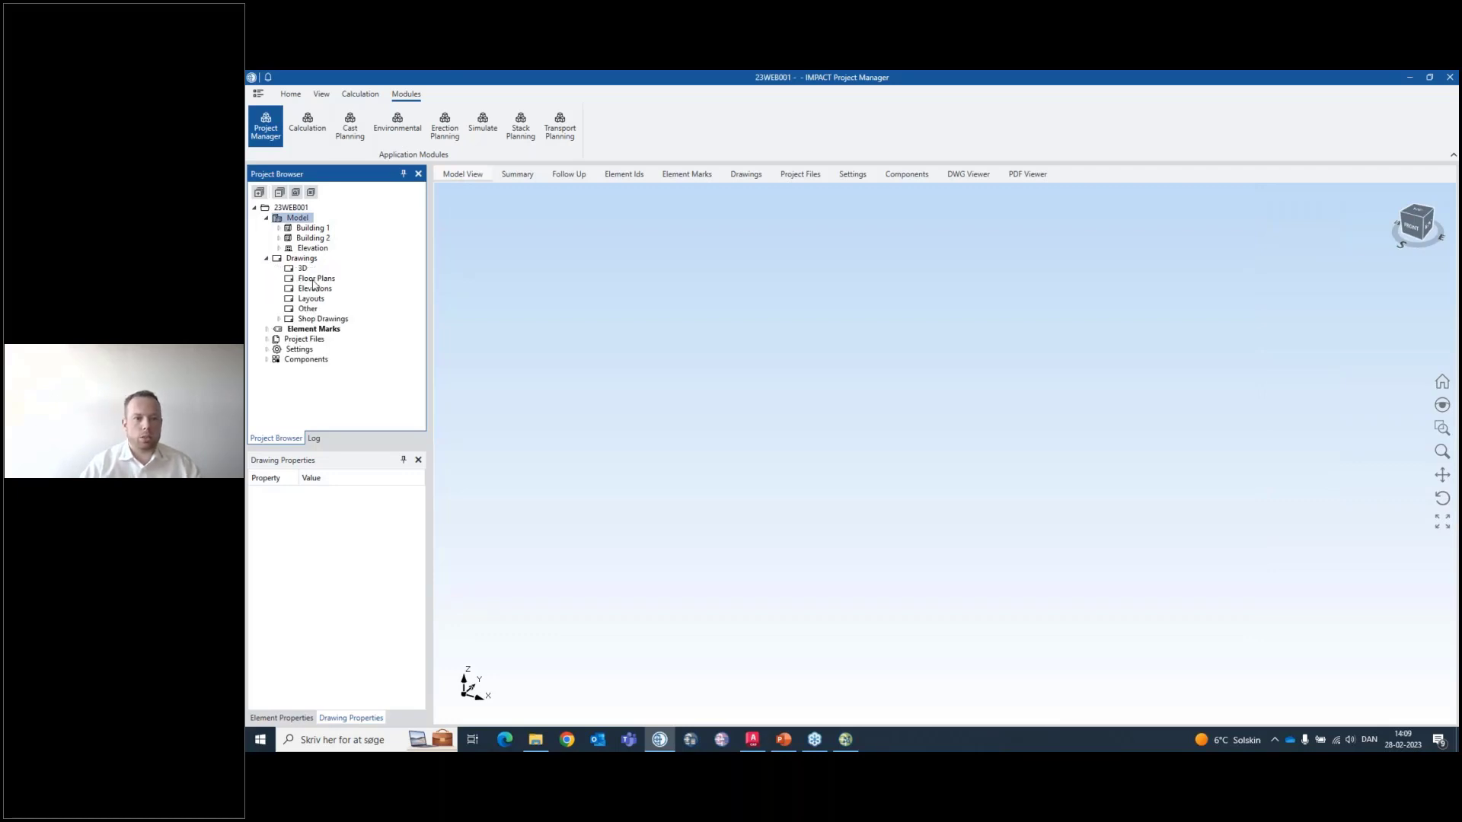
{"action": "left_click", "coordinate": [314, 280]}
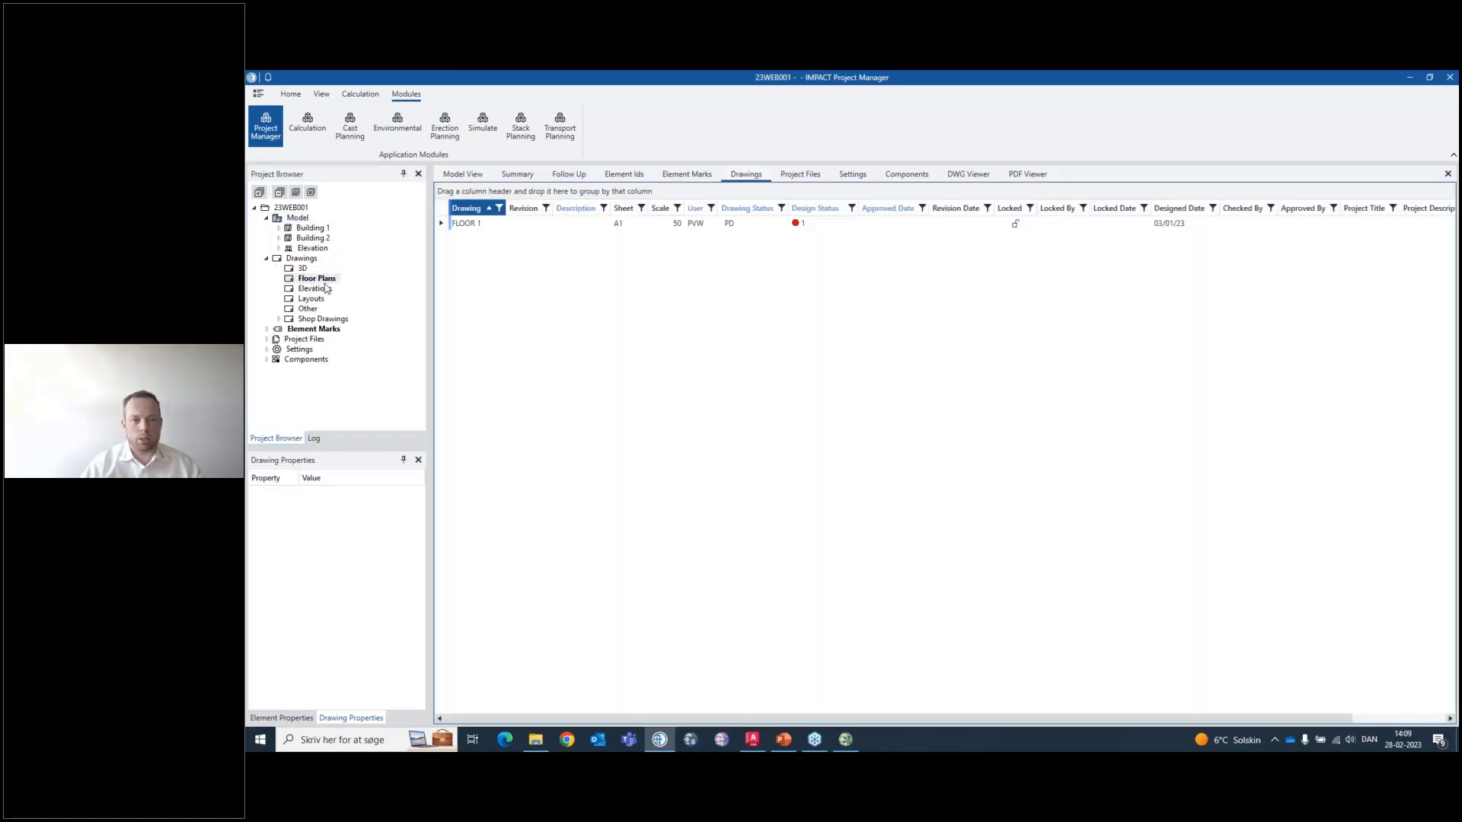
{"action": "right_click", "coordinate": [492, 262]}
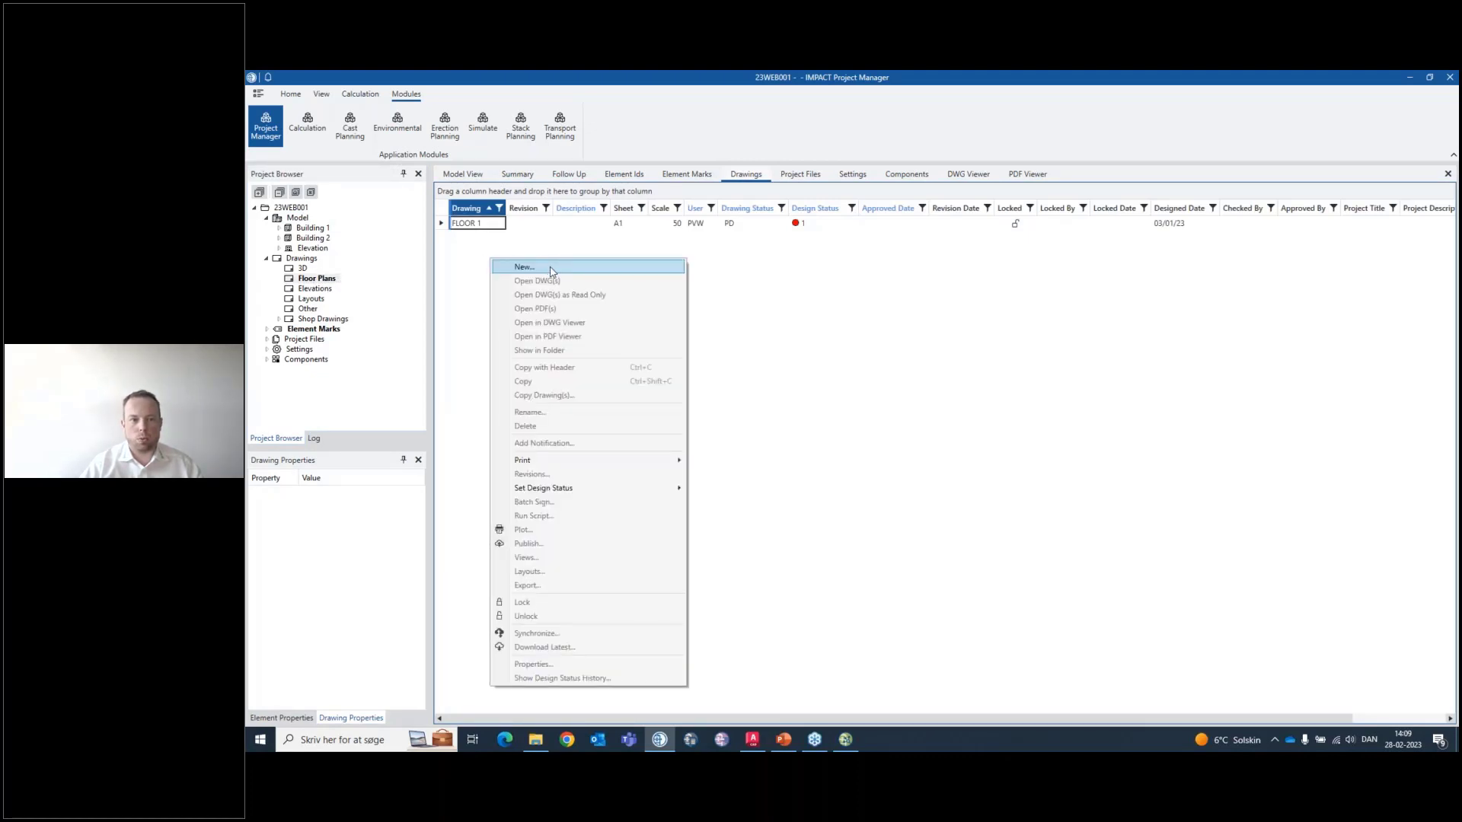
{"action": "left_click", "coordinate": [470, 226]}
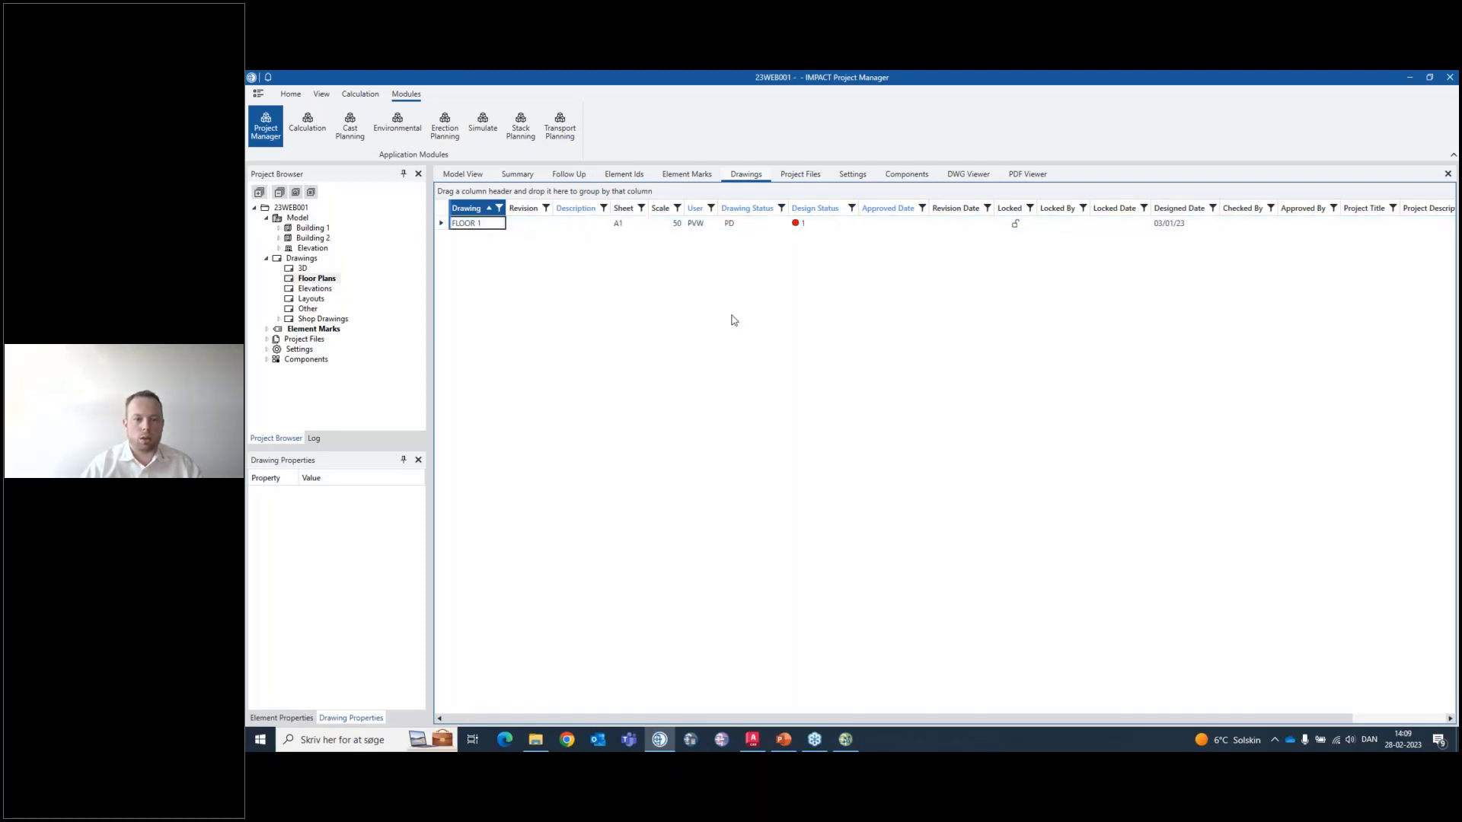
Switch to AutoCAD Architecture and examine the FLOOR 1 drawing in the isometric and plan viewports
{"action": "left_click", "coordinate": [753, 740]}
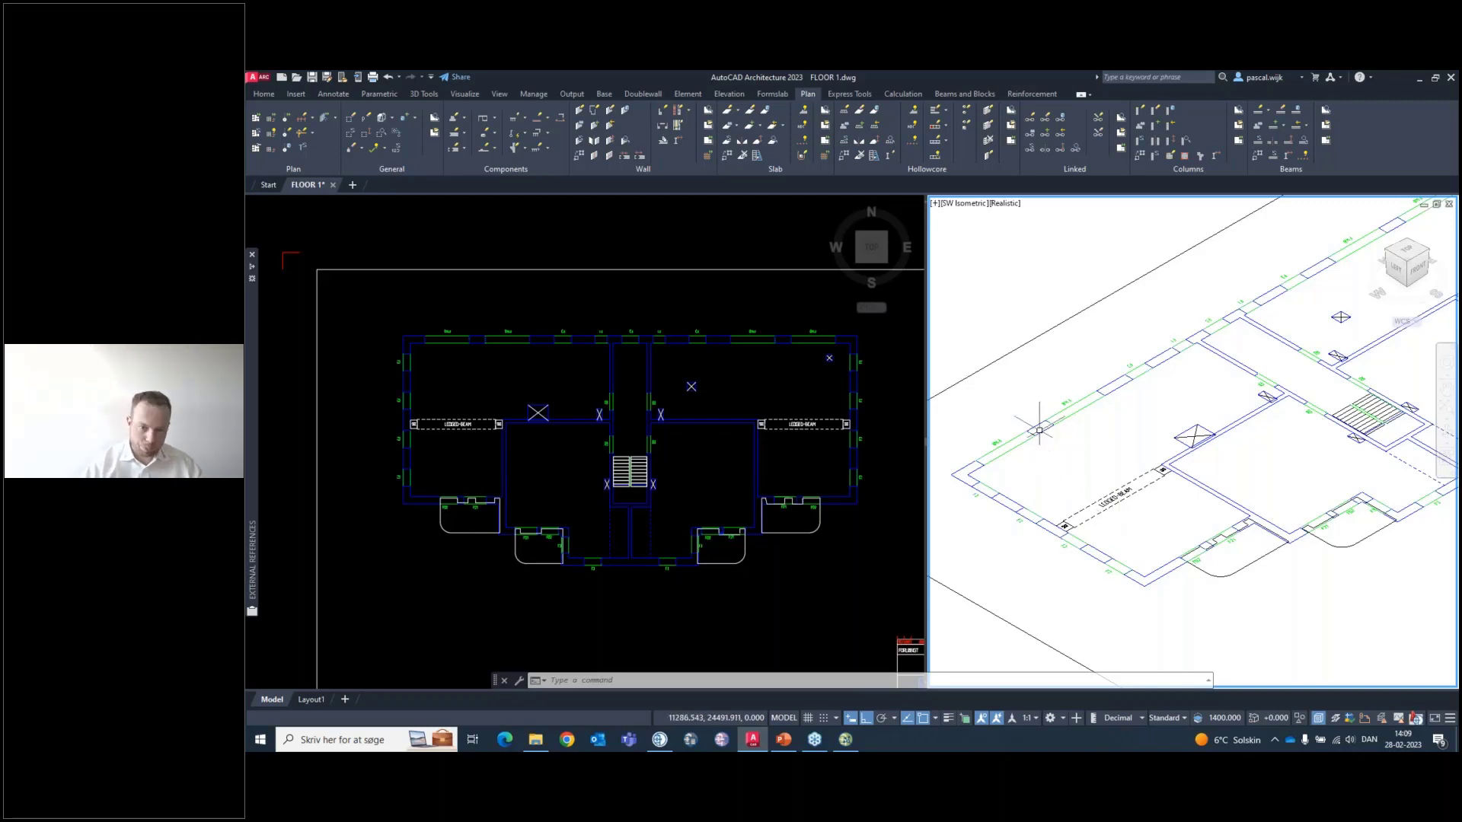
{"action": "middle_click_drag", "start_coordinate": [1039, 431], "coordinate": [1048, 436]}
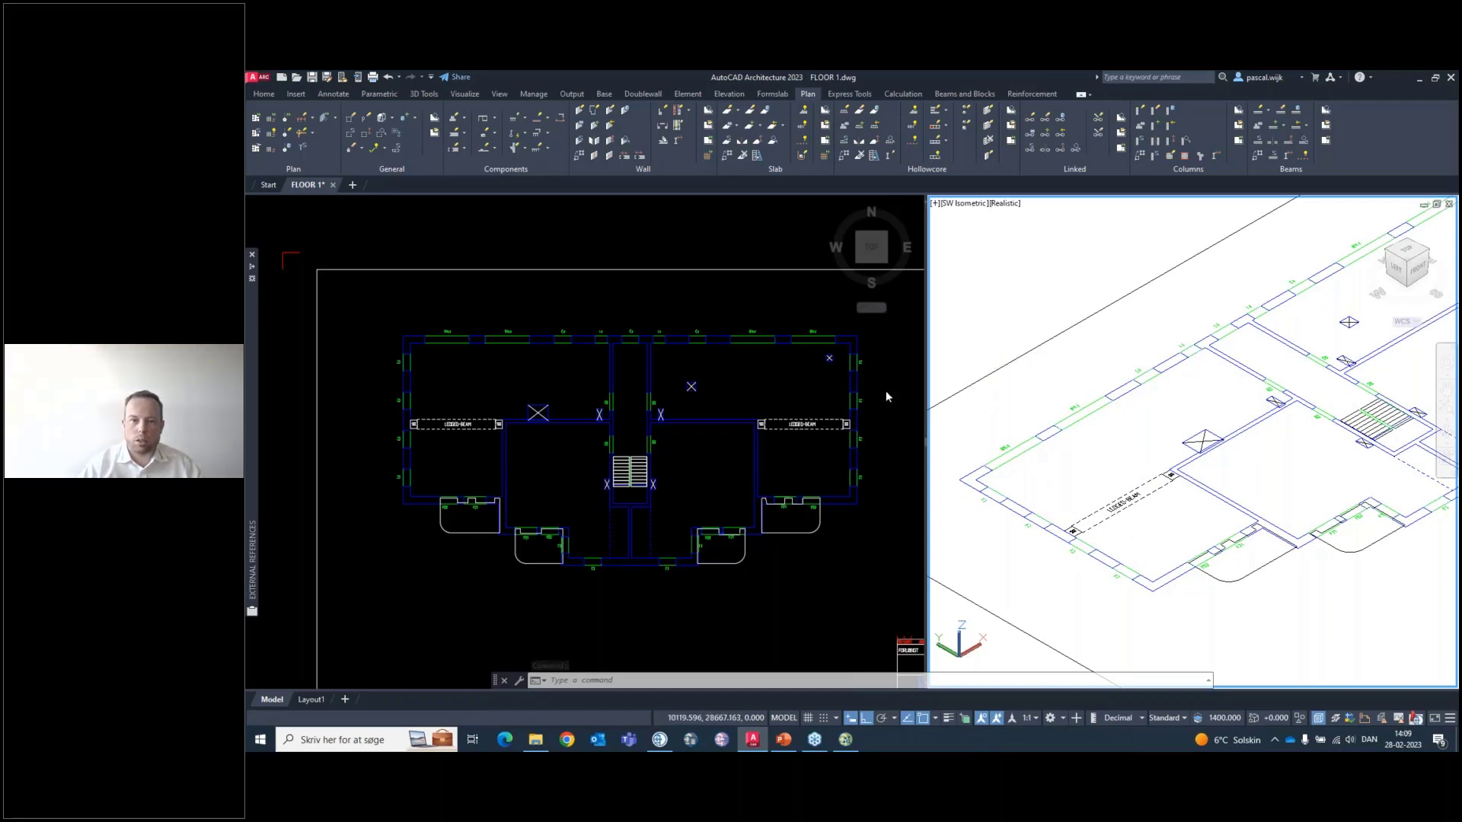
{"action": "left_click", "coordinate": [717, 377]}
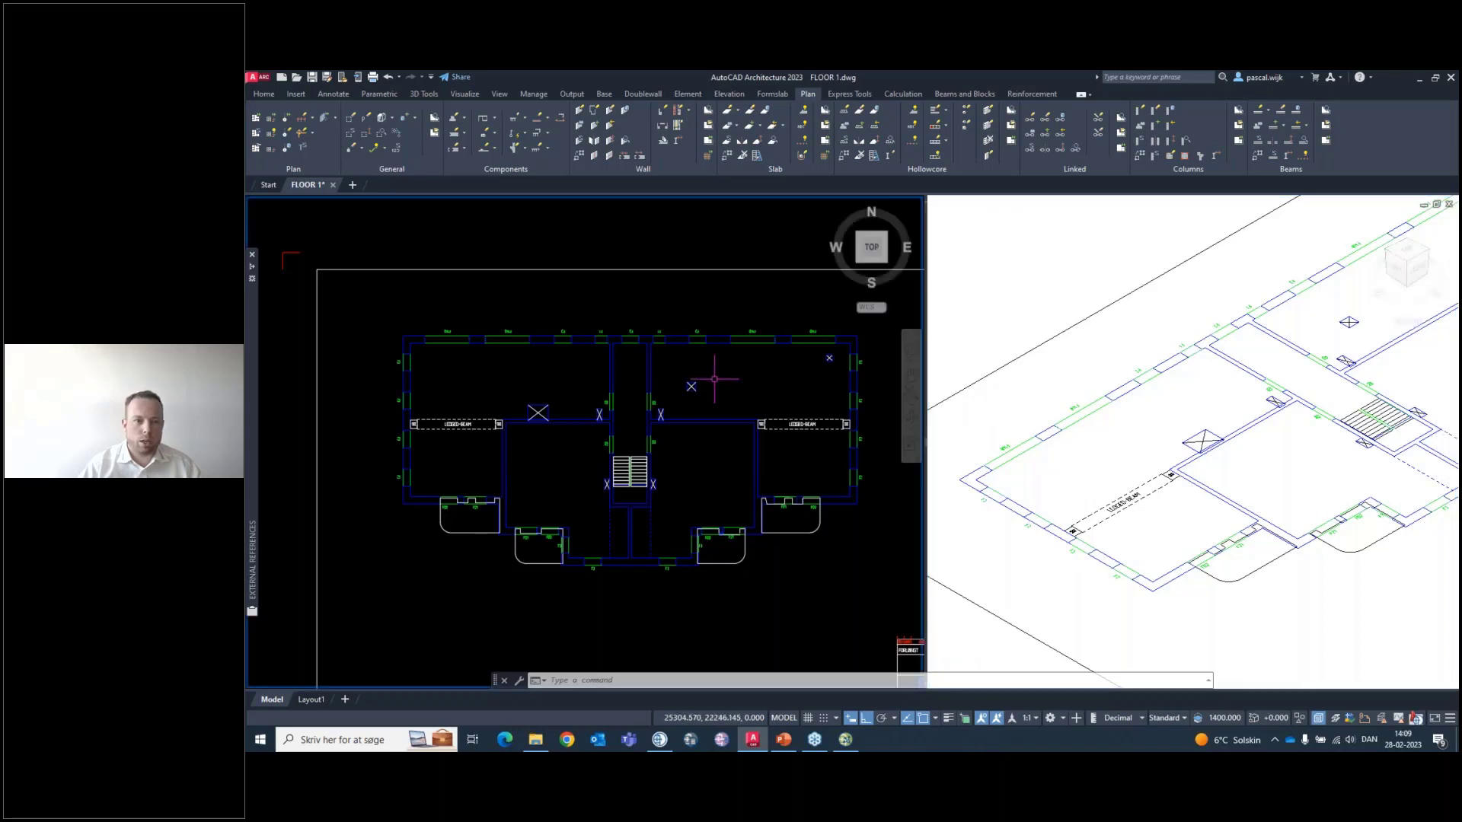
{"action": "scroll", "coordinate": [415, 320], "scroll_direction": "down", "scroll_amount": 2}
{"action": "scroll", "coordinate": [587, 385], "scroll_direction": "up", "scroll_amount": 2}
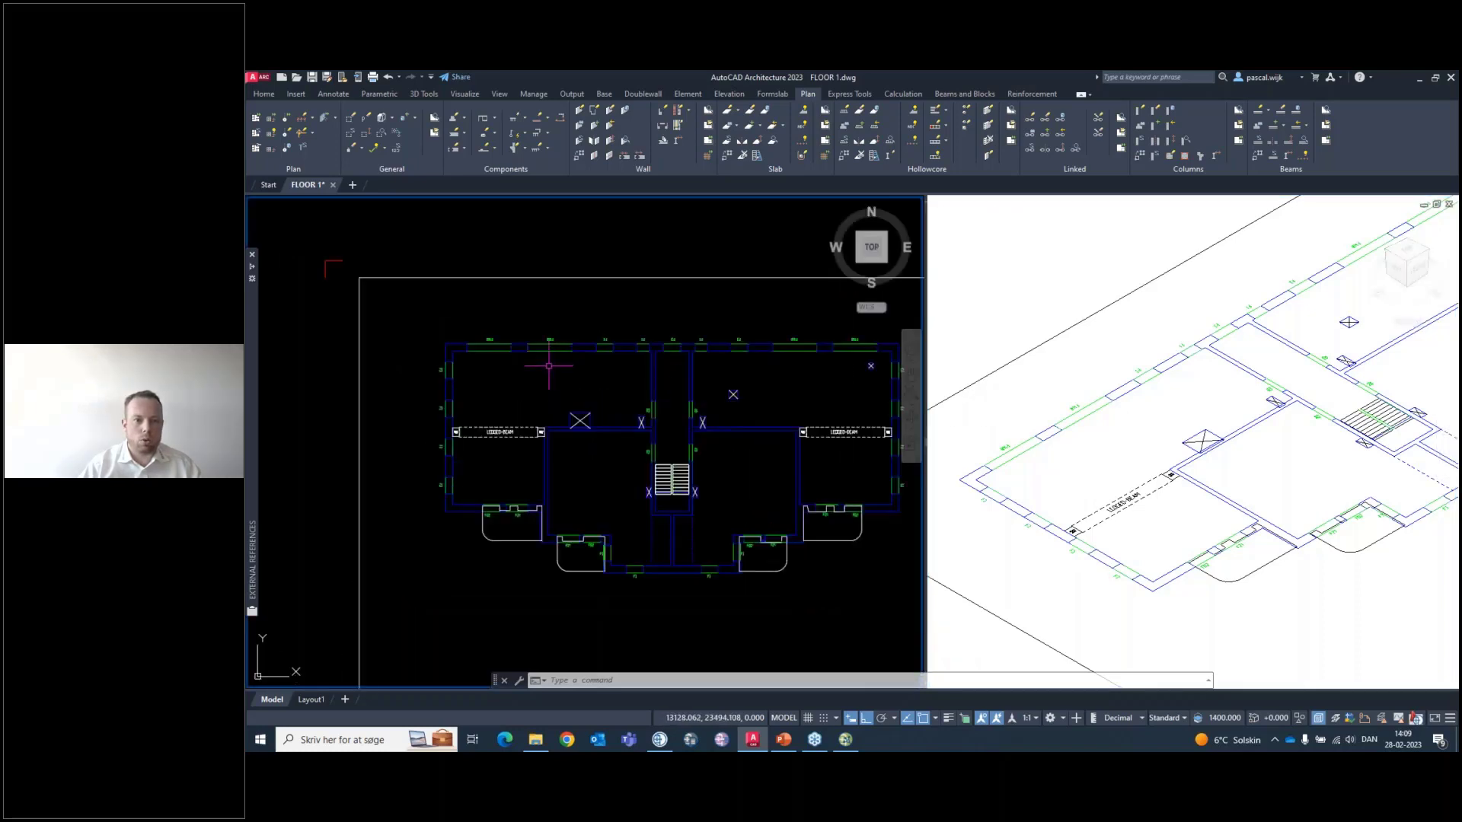
{"action": "middle_click_drag", "start_coordinate": [723, 378], "coordinate": [681, 389]}
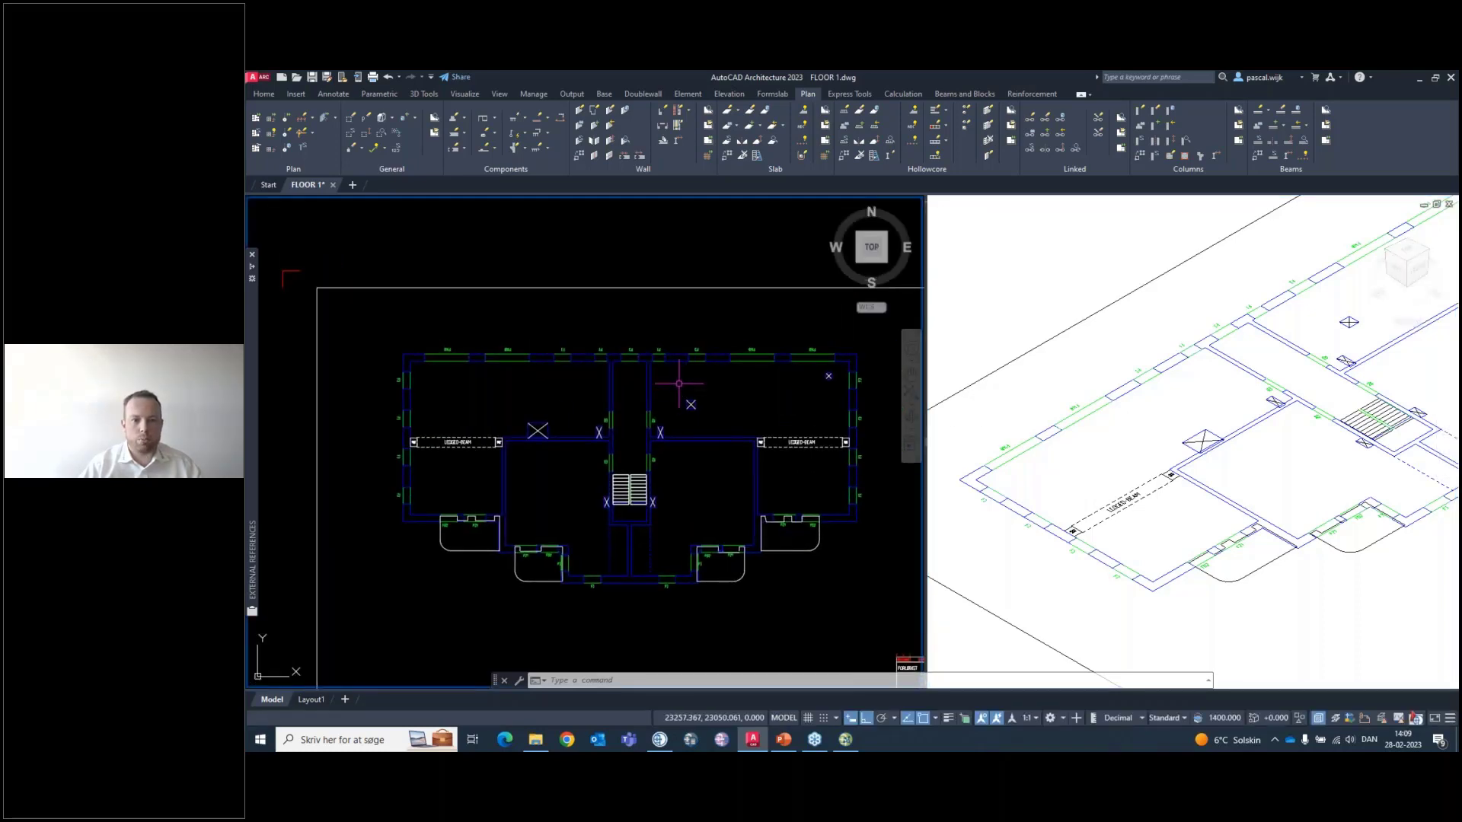
{"action": "left_click", "coordinate": [757, 404]}
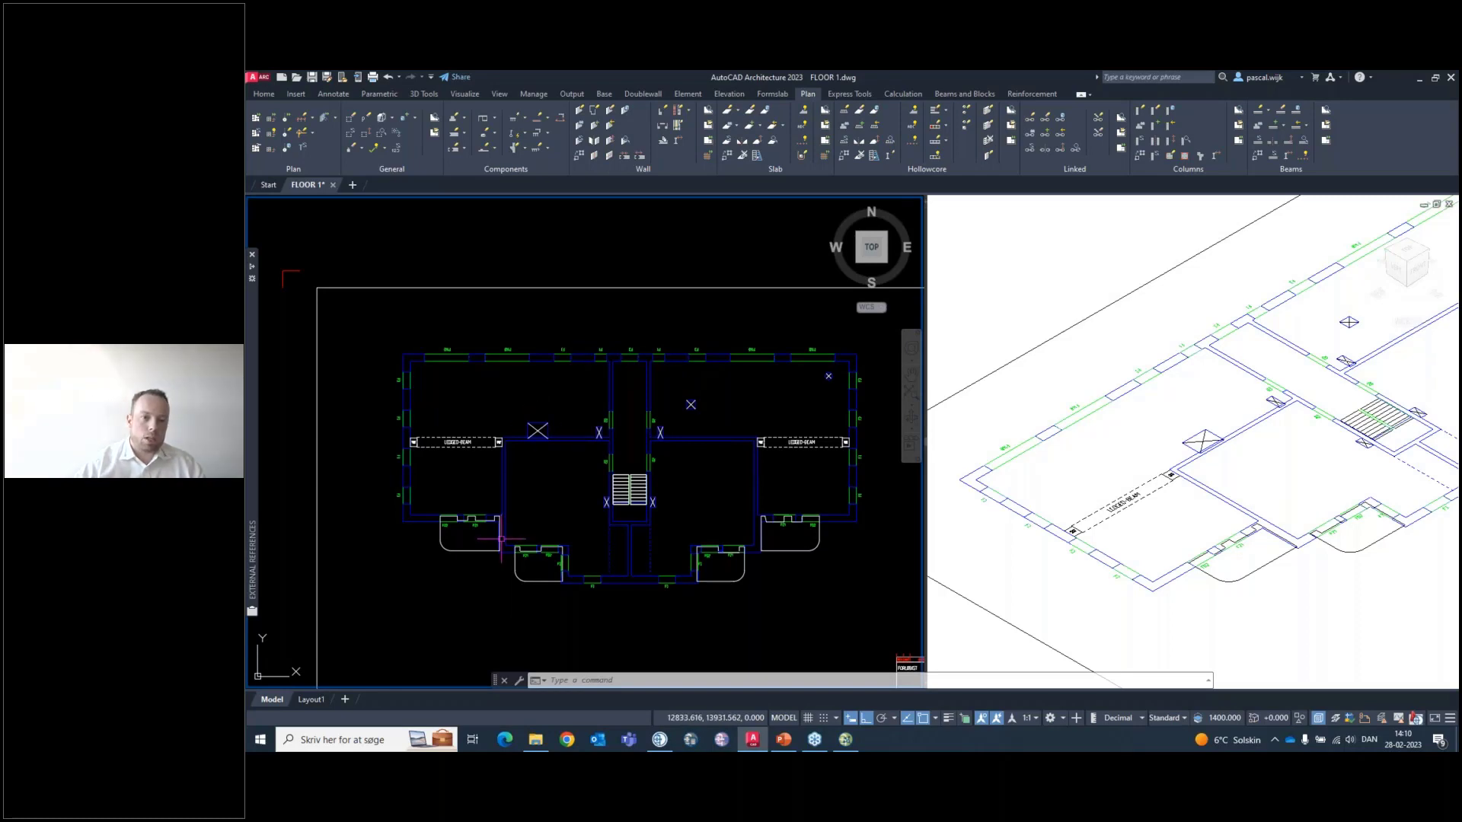
{"action": "scroll", "coordinate": [501, 540], "scroll_direction": "up", "scroll_amount": 2}
{"action": "scroll", "coordinate": [500, 539], "scroll_direction": "down", "scroll_amount": 2}
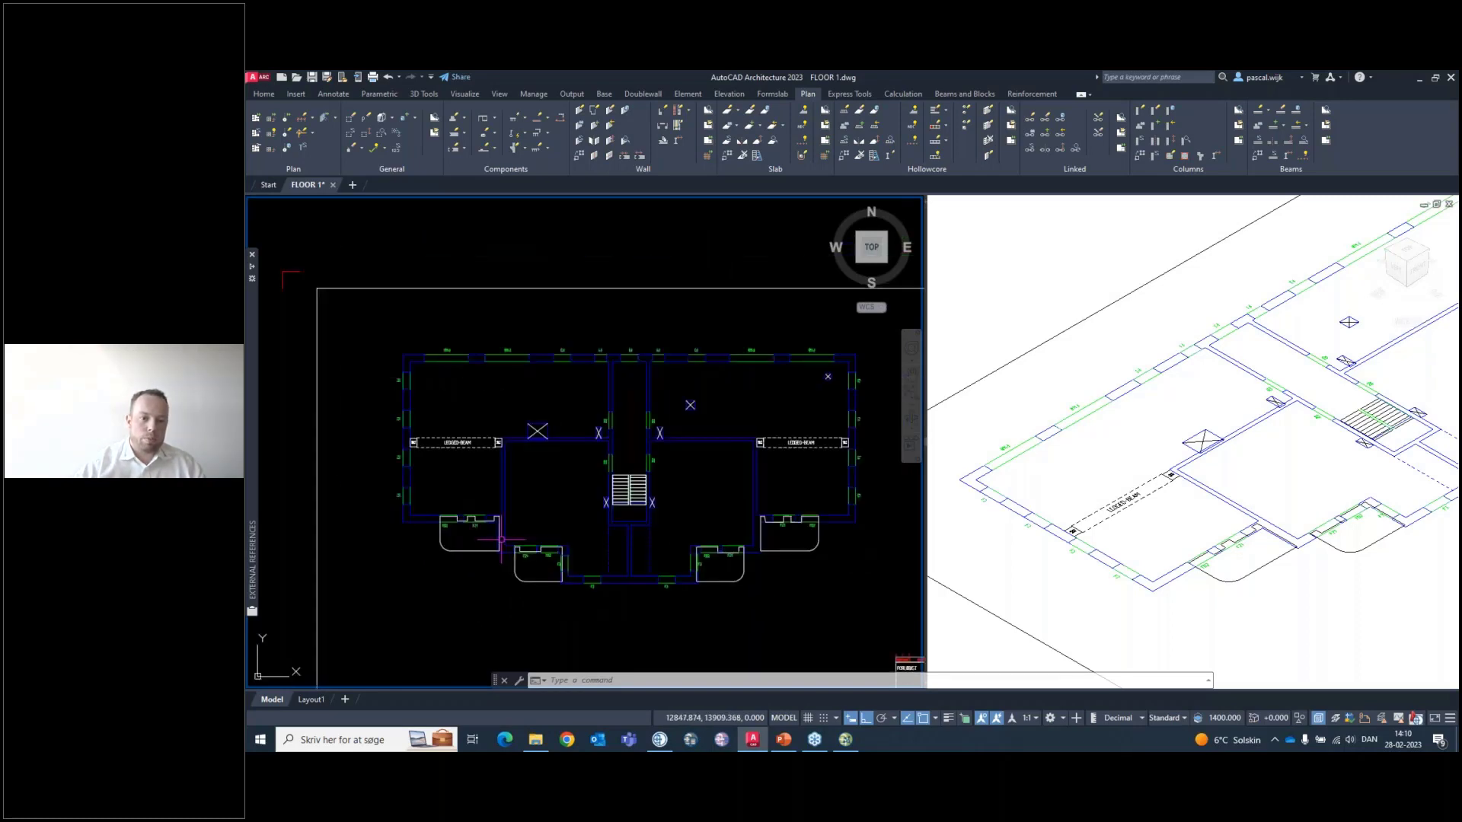
{"action": "middle_click_drag", "start_coordinate": [543, 539], "coordinate": [528, 524]}
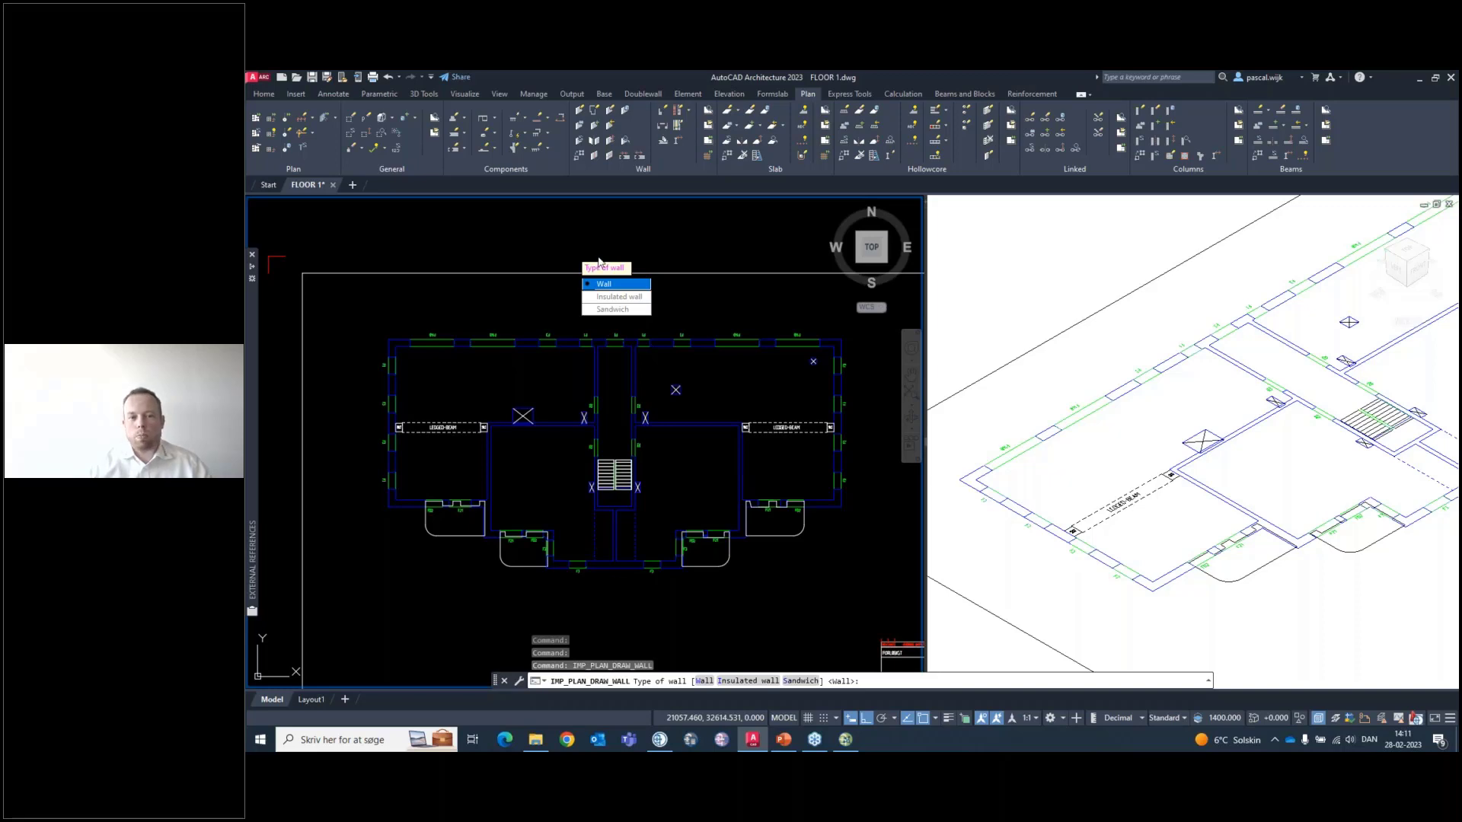
Start a Sandwich wall at the inner corner where the north and west exterior walls meet
{"action": "left_click", "coordinate": [615, 310]}
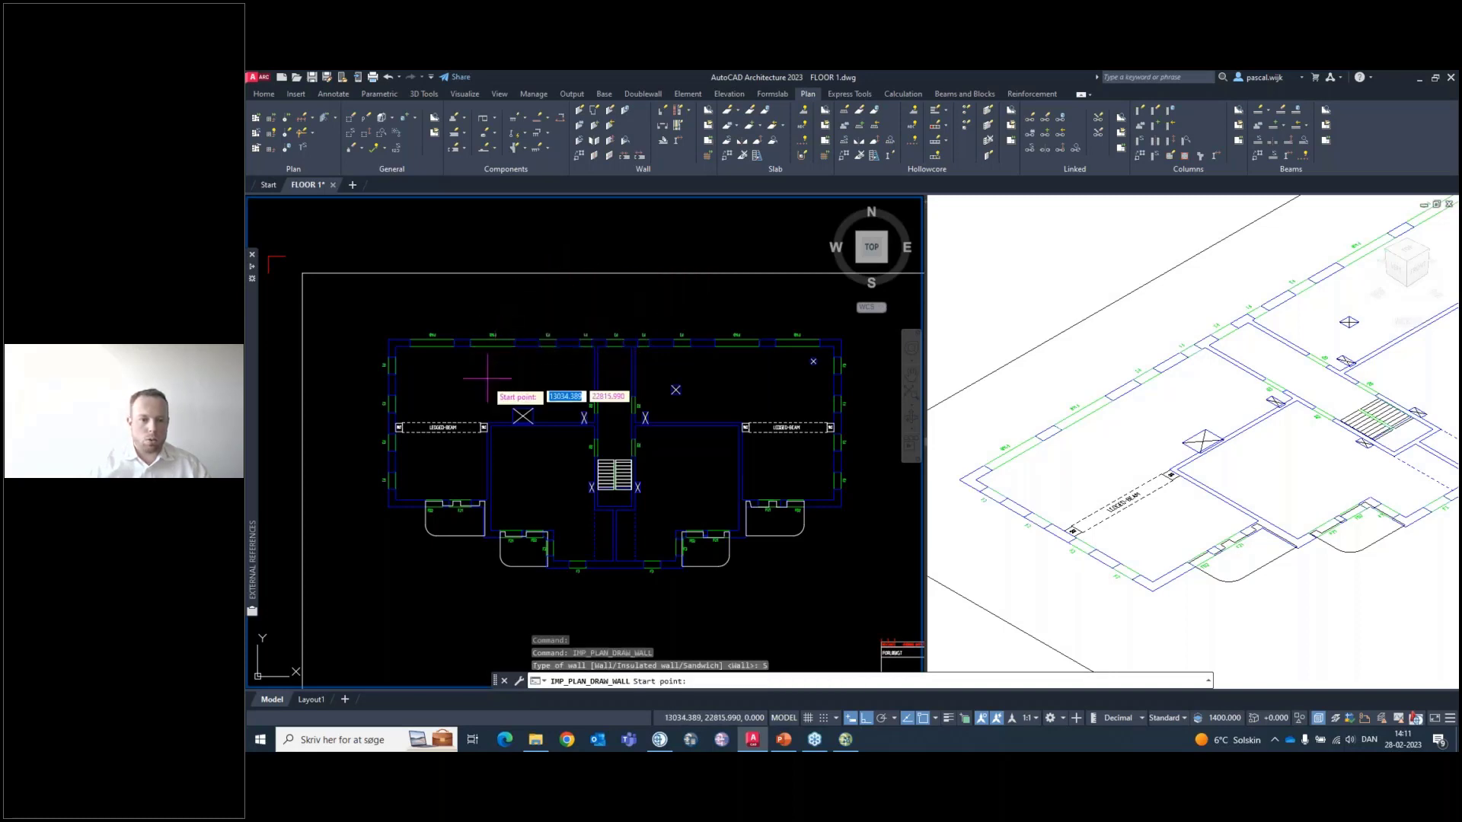
{"action": "scroll", "coordinate": [397, 348], "scroll_direction": "up", "scroll_amount": 4}
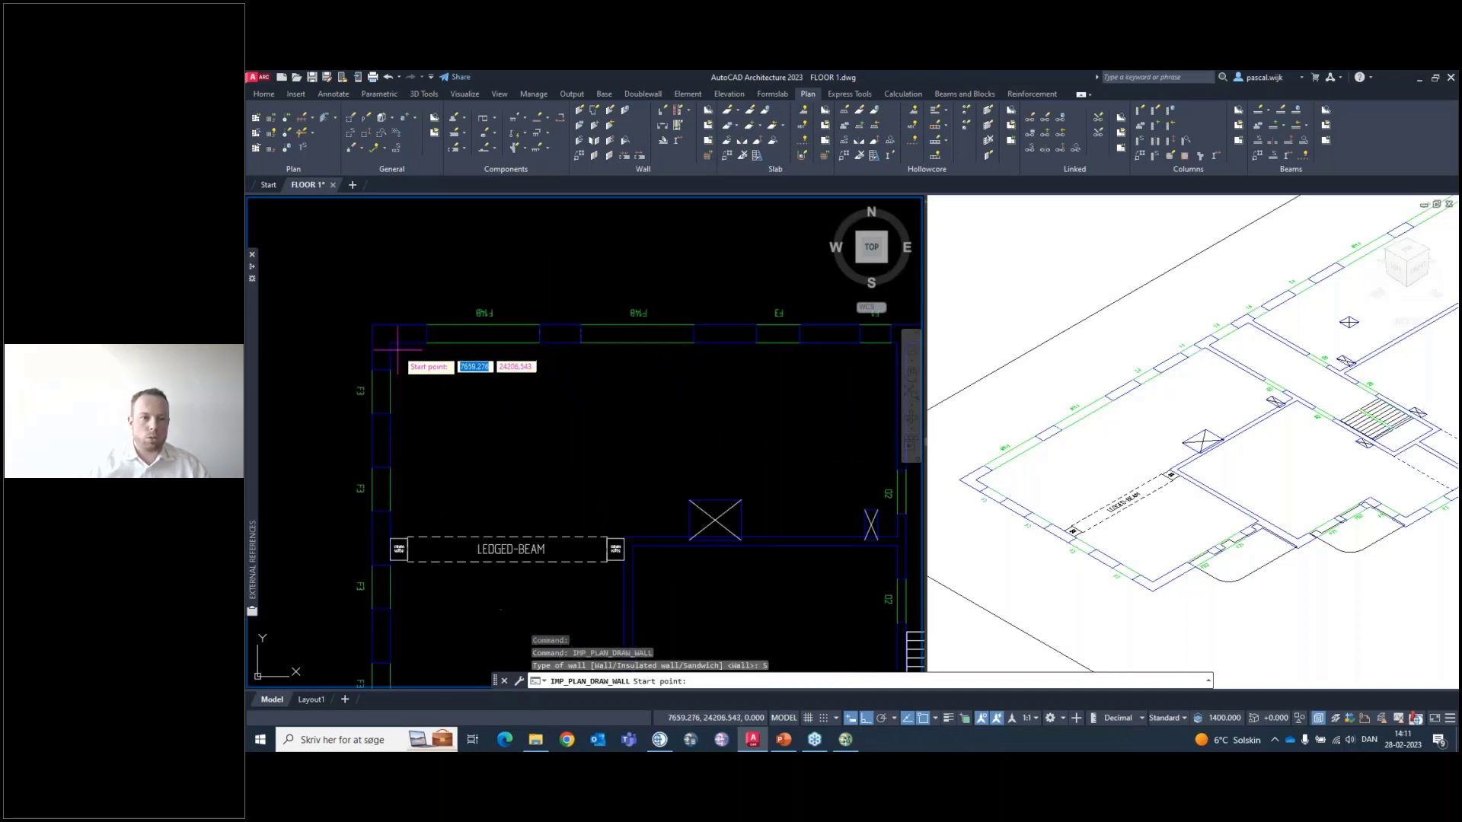
{"action": "scroll", "coordinate": [403, 354], "scroll_direction": "down", "scroll_amount": 5}
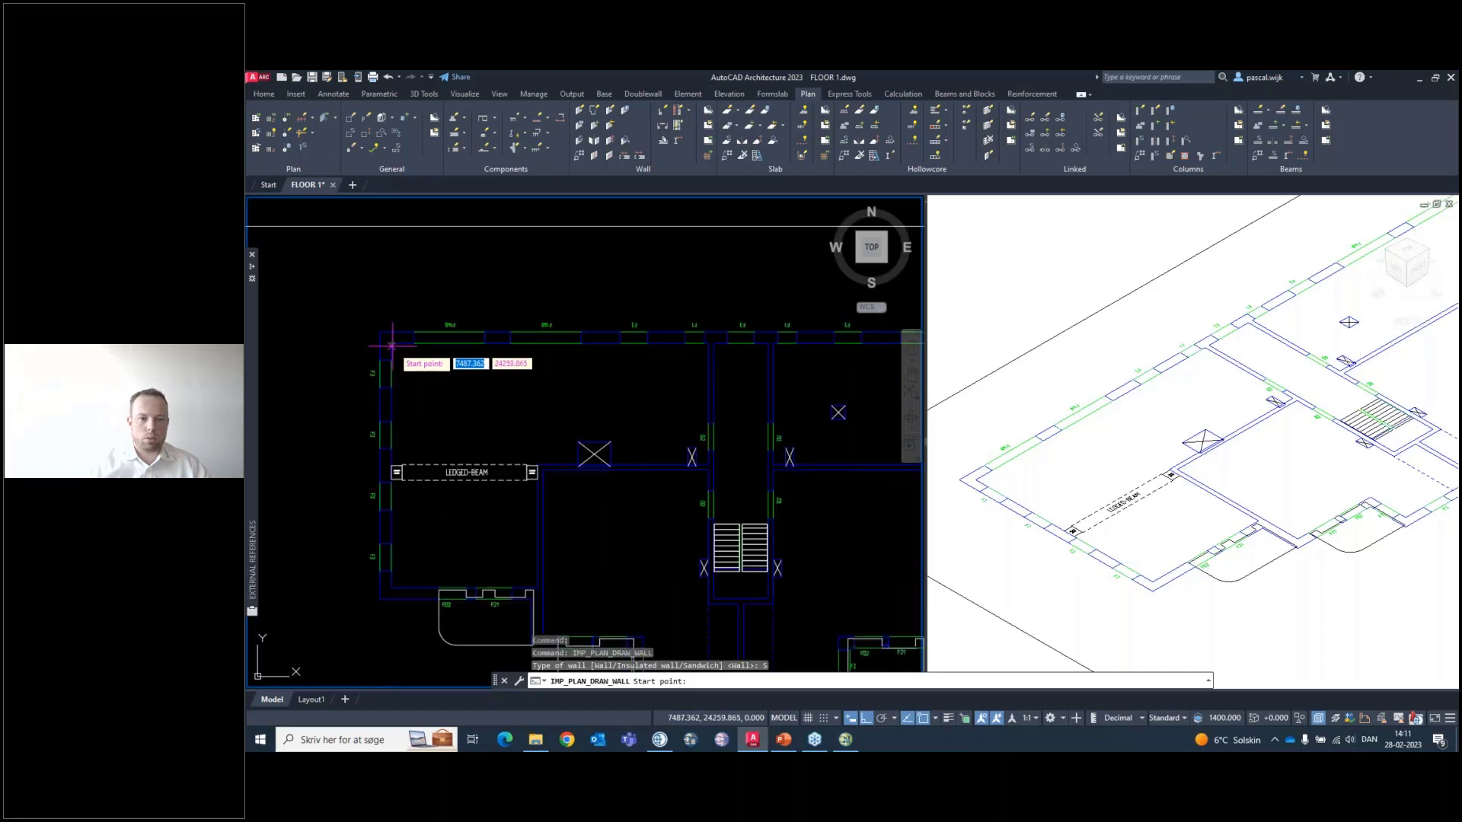
{"action": "scroll", "coordinate": [685, 369], "scroll_direction": "up", "scroll_amount": 3}
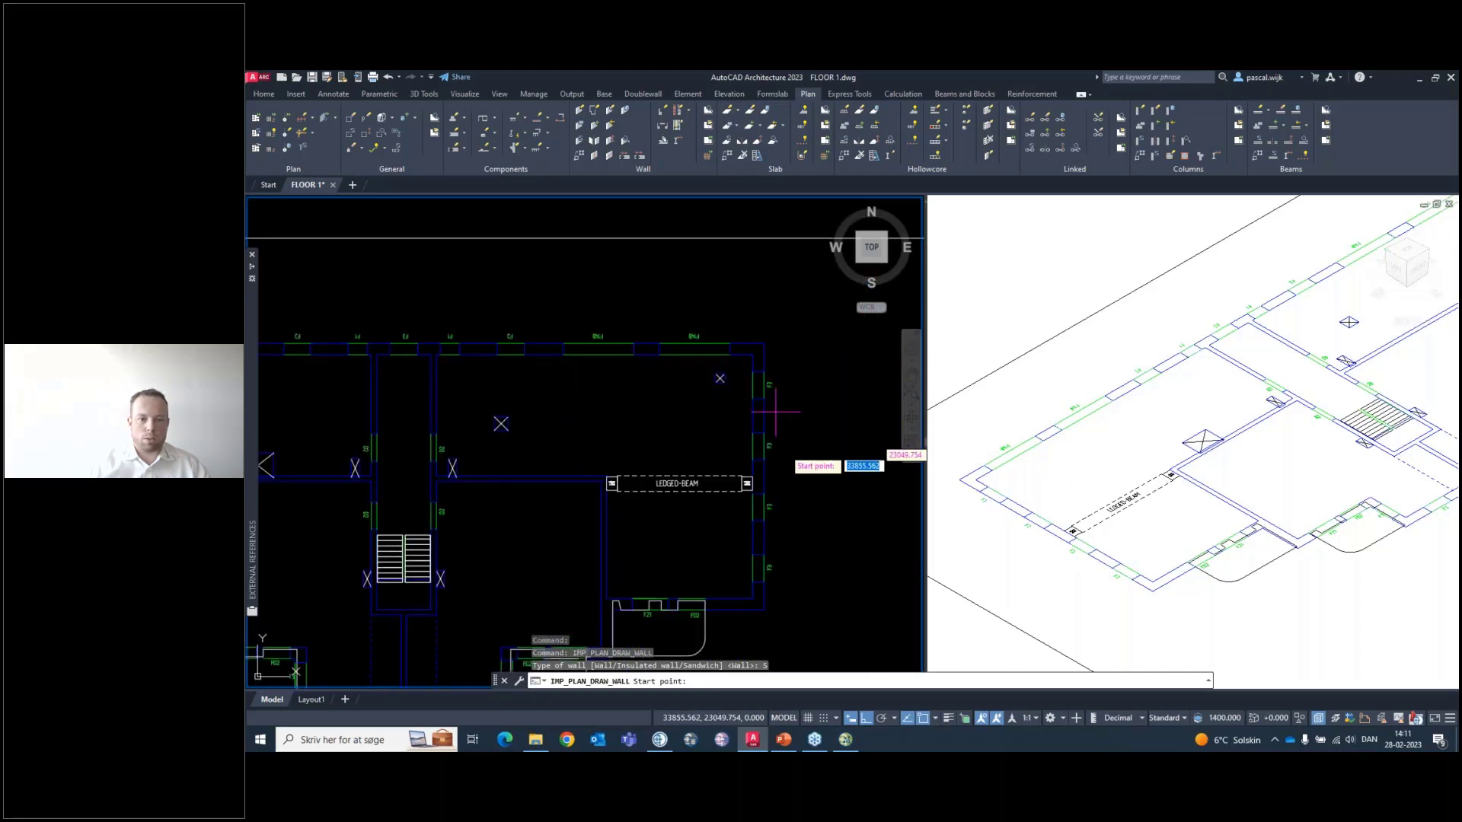
{"action": "scroll", "coordinate": [769, 555], "scroll_direction": "down", "scroll_amount": 5}
{"action": "scroll", "coordinate": [506, 473], "scroll_direction": "up", "scroll_amount": 5}
{"action": "scroll", "coordinate": [507, 473], "scroll_direction": "up", "scroll_amount": 3}
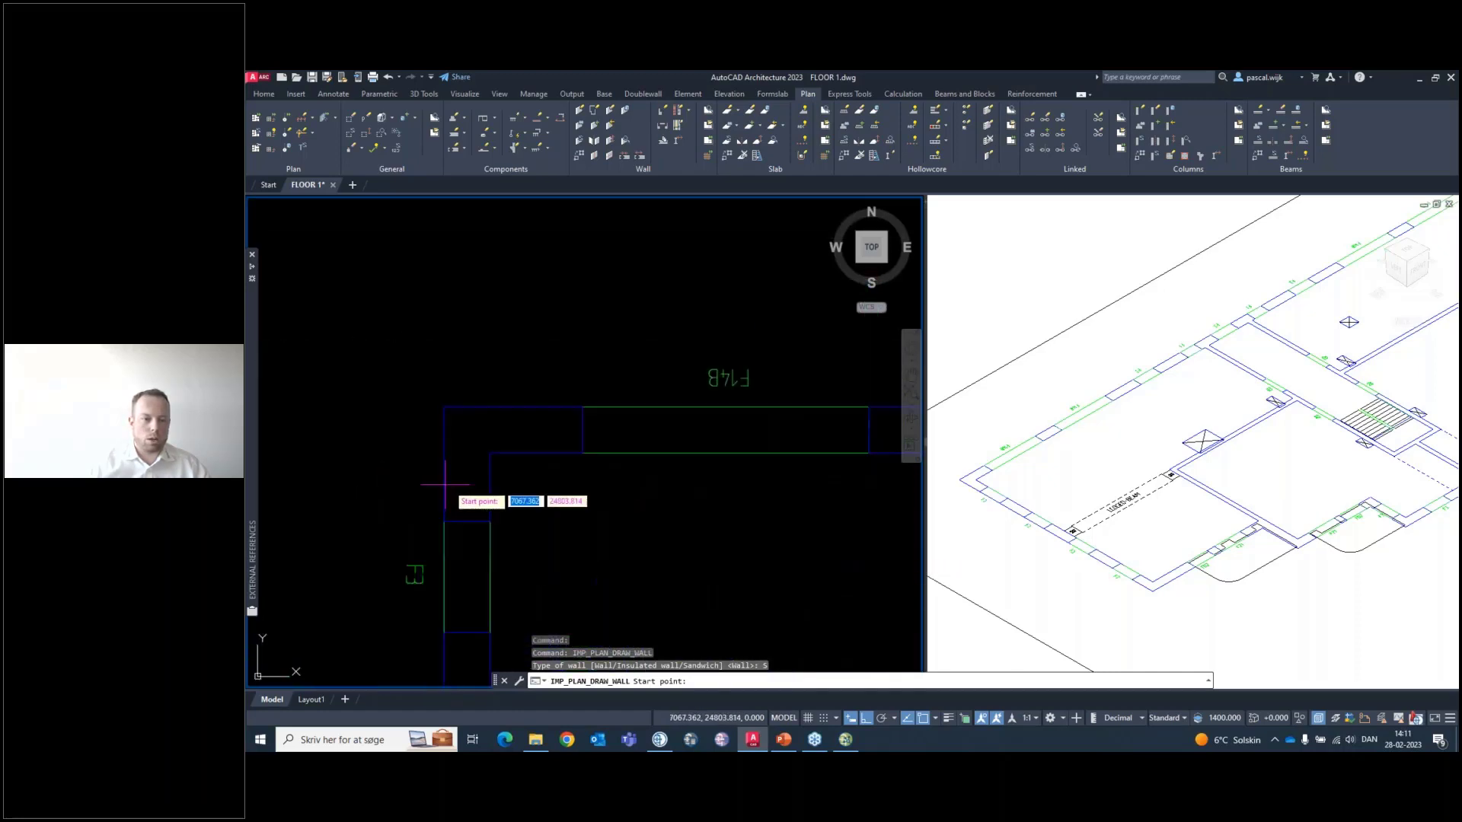
{"action": "left_click", "coordinate": [491, 452]}
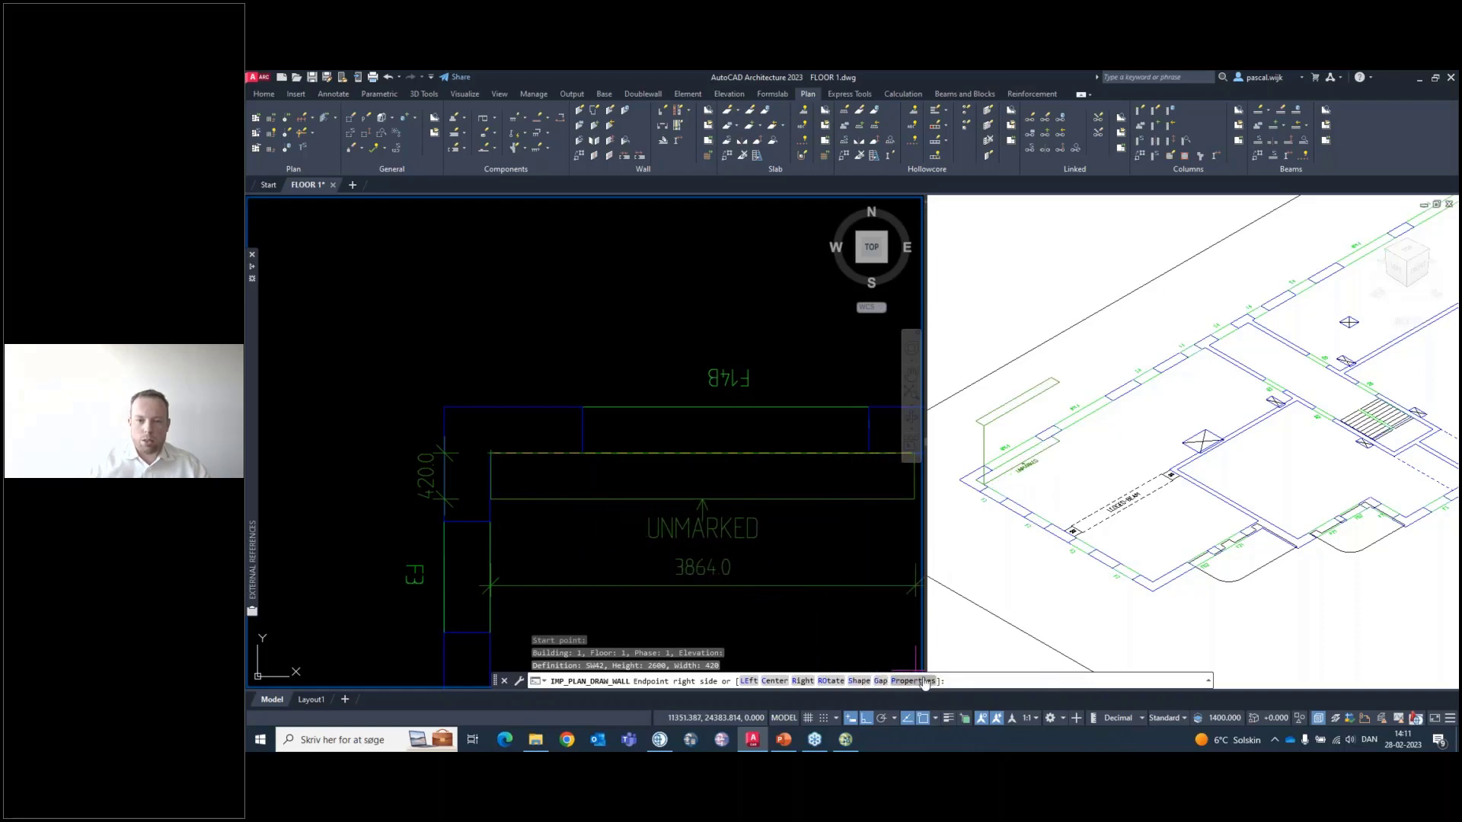
Open the wall's properties and select the 150/200/70 definition SW42
{"action": "left_click", "coordinate": [925, 681]}
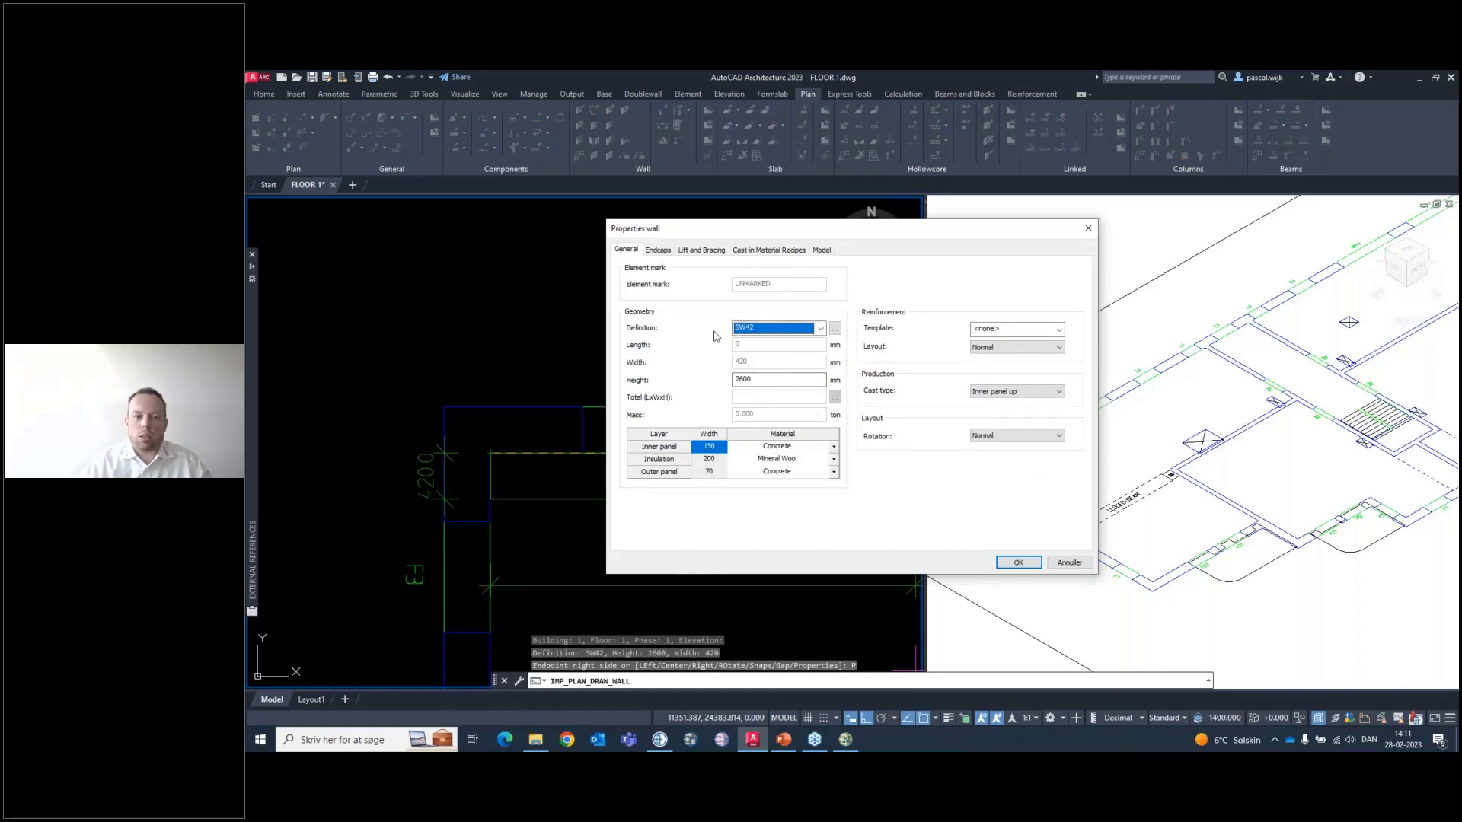
{"action": "left_click", "coordinate": [819, 331]}
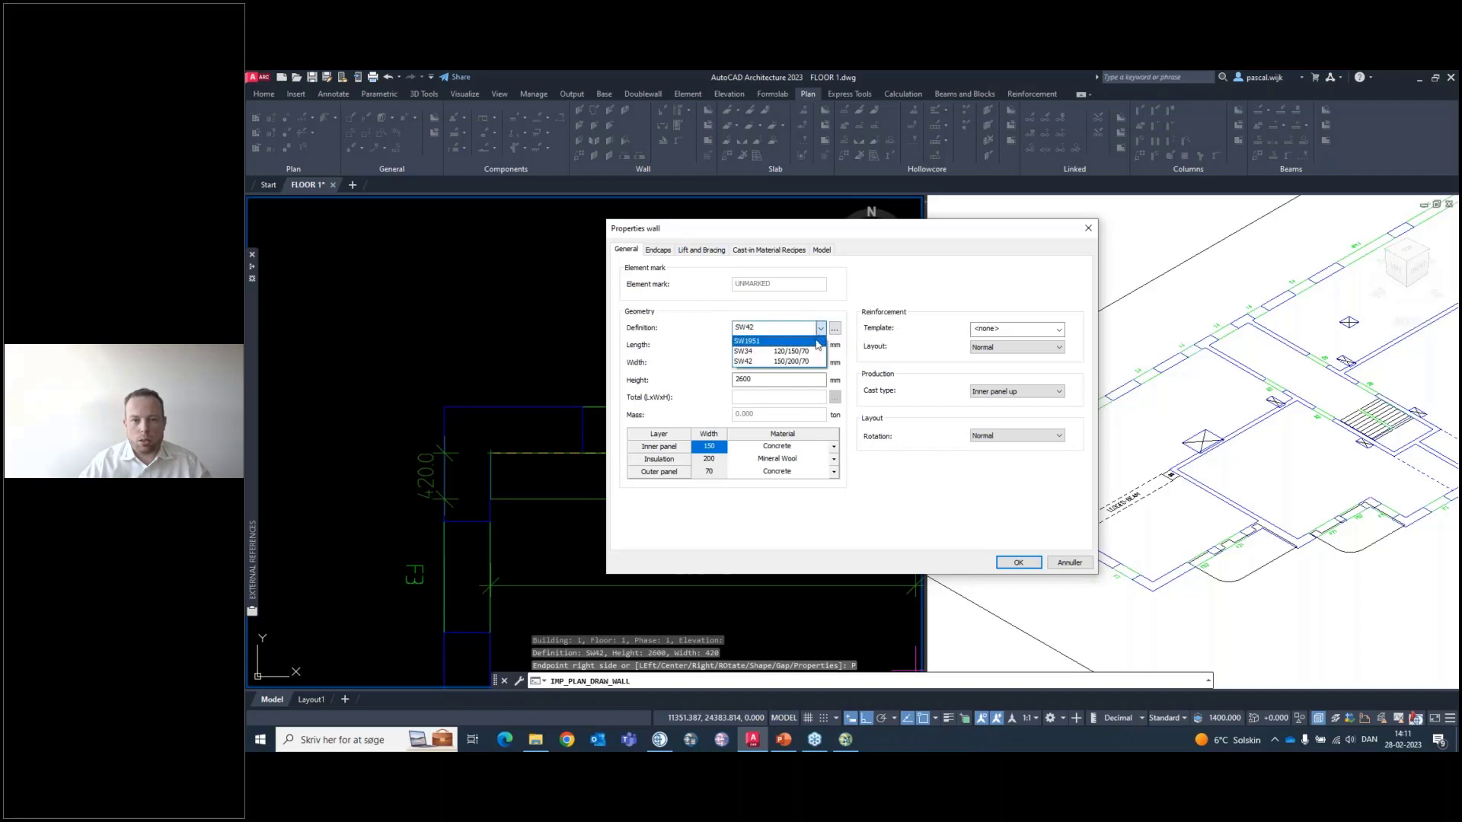
{"action": "left_click", "coordinate": [757, 363]}
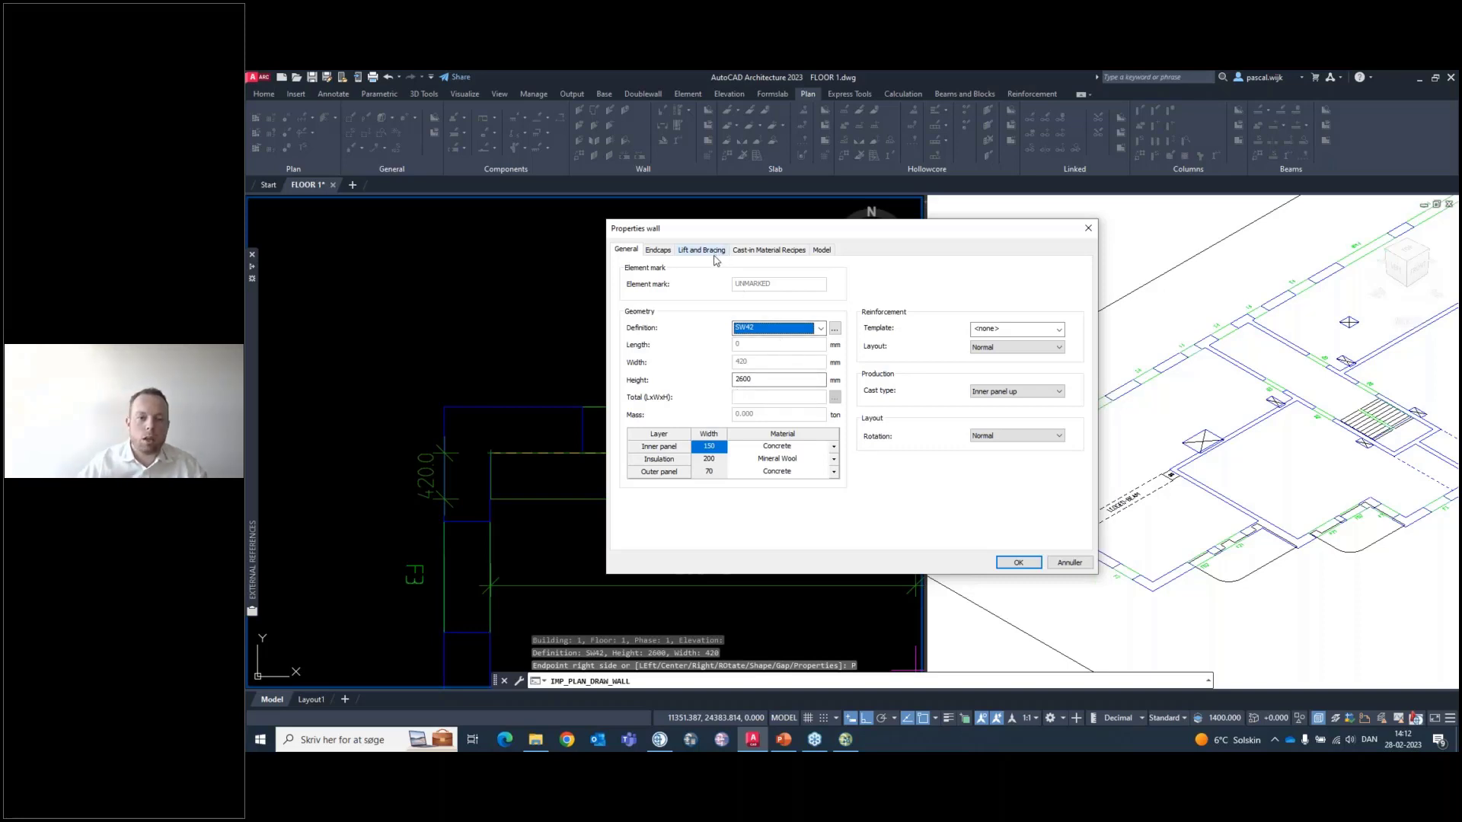
Review the wall's endcap, lift and bracing, cast-in material recipe and model location settings, including the available floors
{"action": "left_click", "coordinate": [659, 251]}
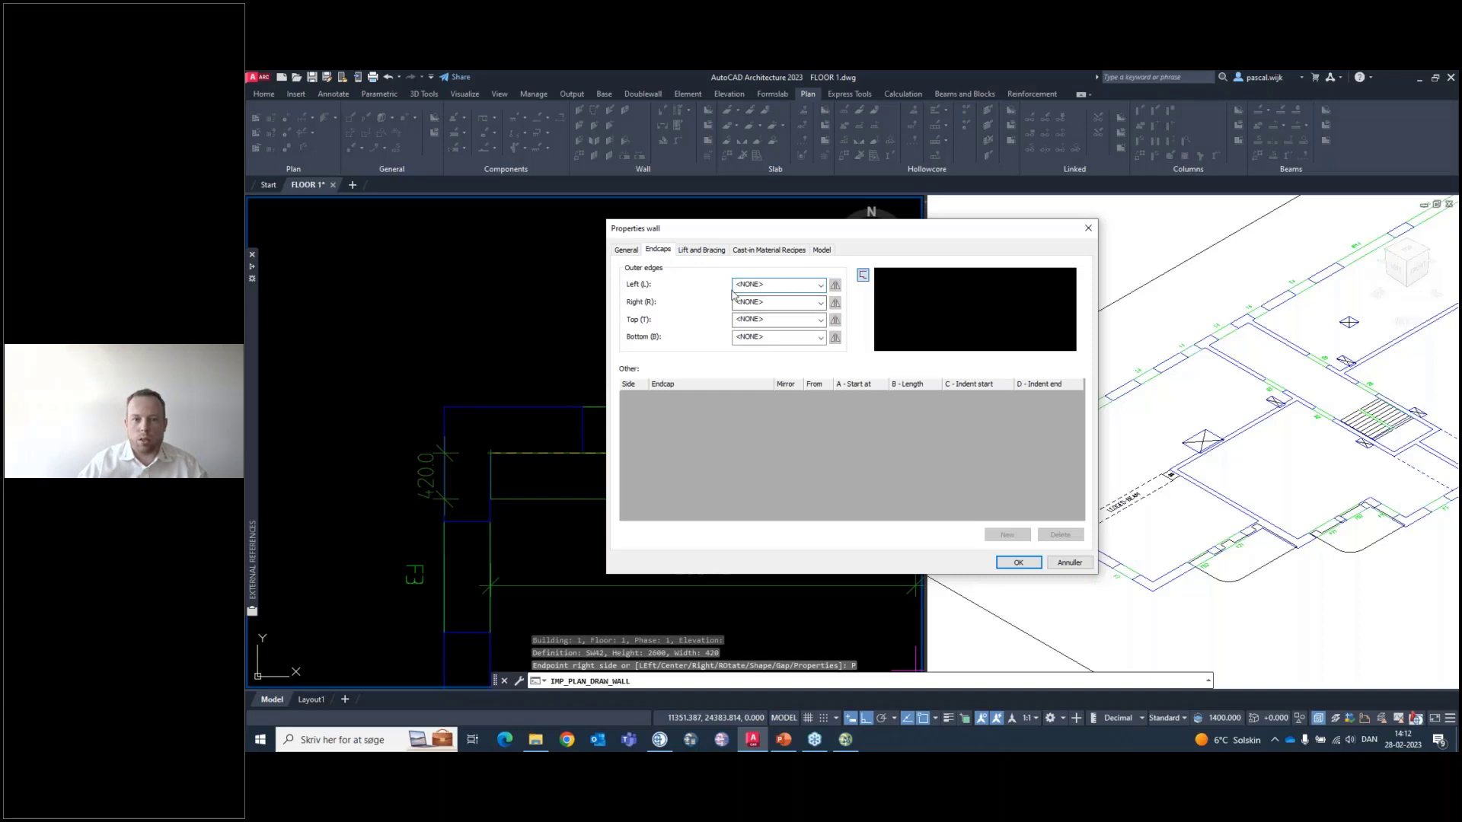
{"action": "left_click", "coordinate": [706, 251]}
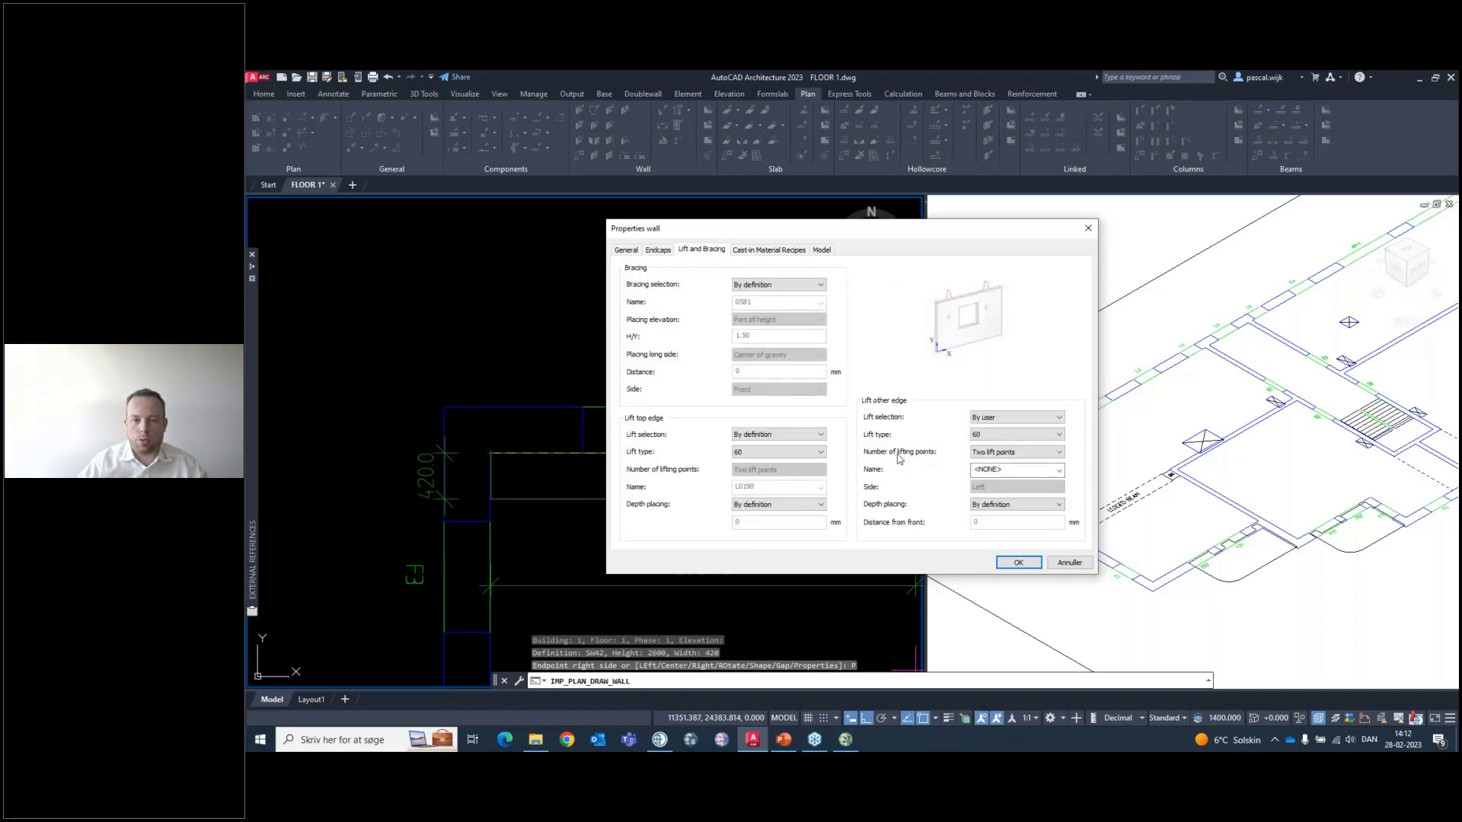
{"action": "left_click", "coordinate": [818, 253]}
{"action": "left_click", "coordinate": [765, 252]}
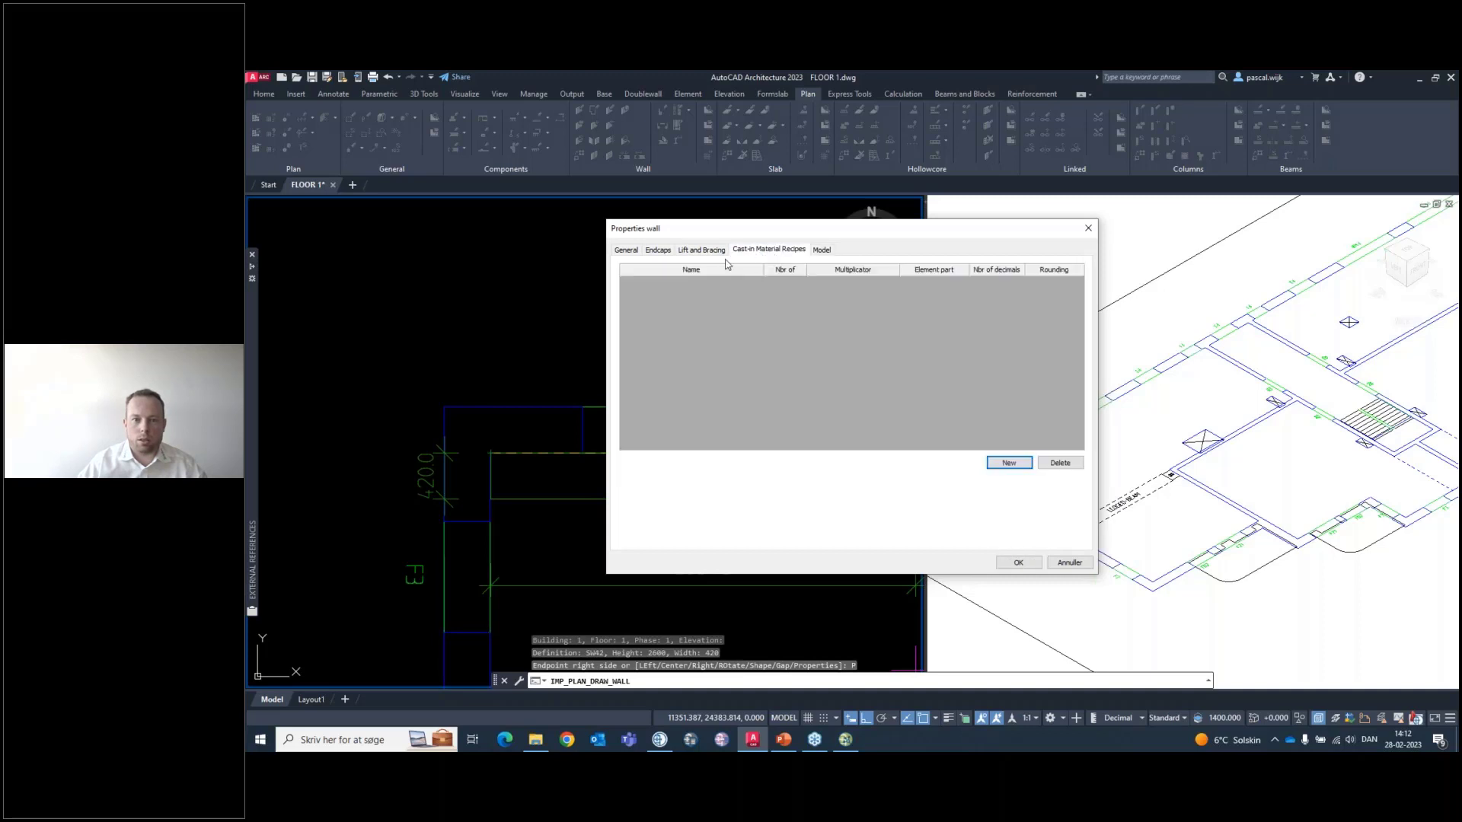
{"action": "left_click", "coordinate": [822, 251]}
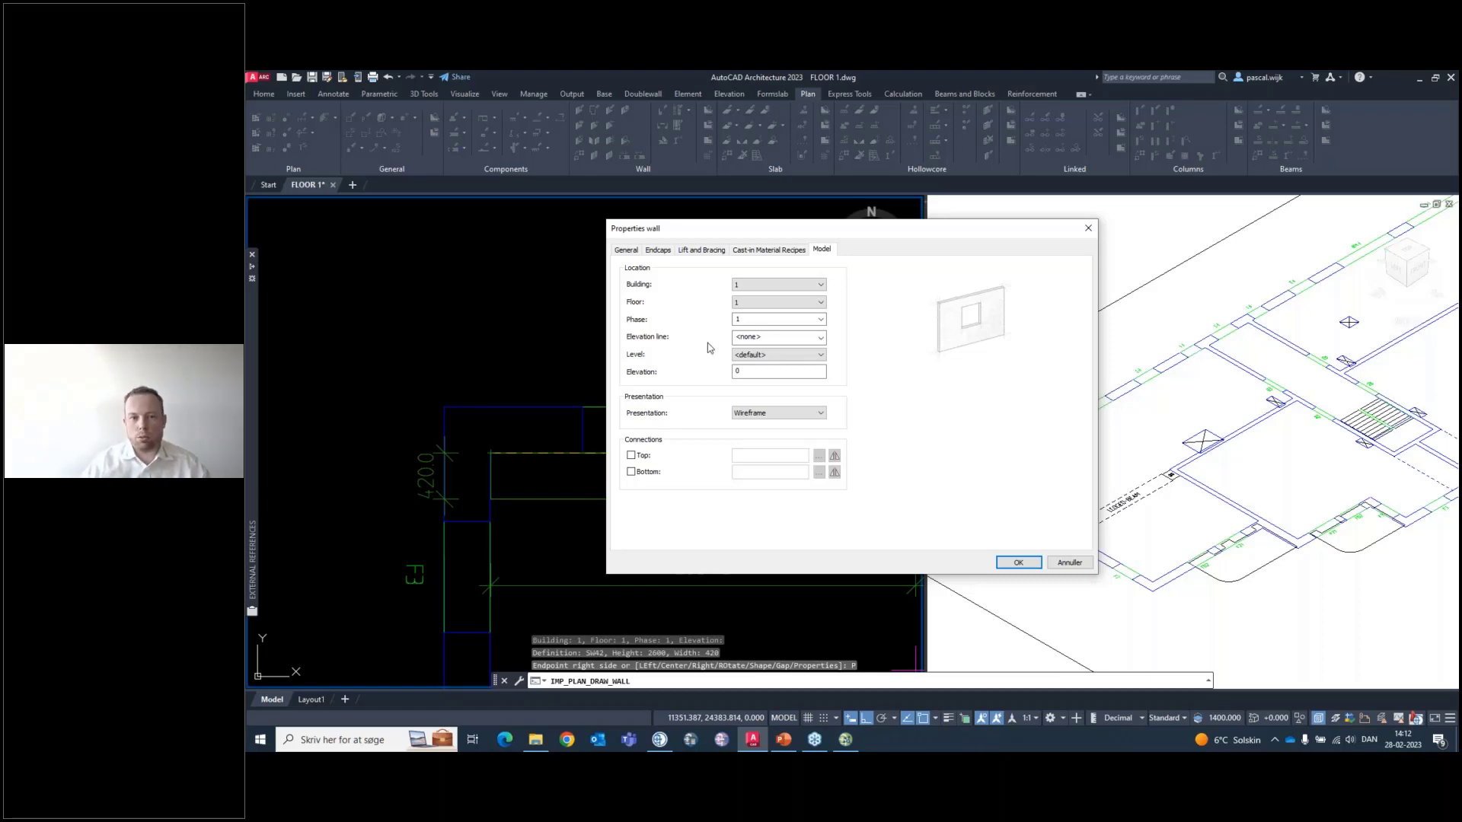
{"action": "left_click", "coordinate": [740, 304]}
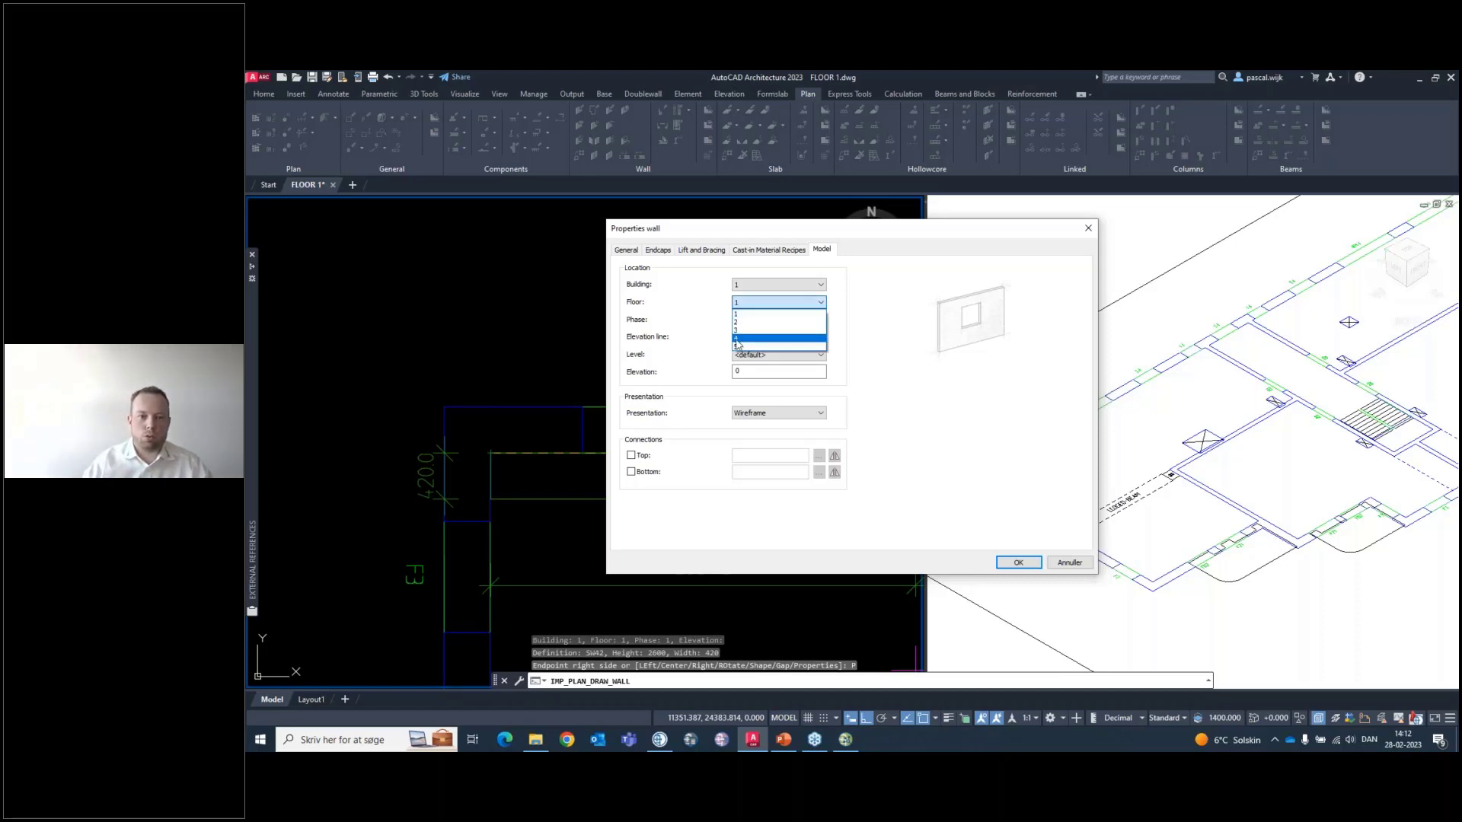
{"action": "left_click", "coordinate": [713, 321]}
{"action": "left_click", "coordinate": [775, 303]}
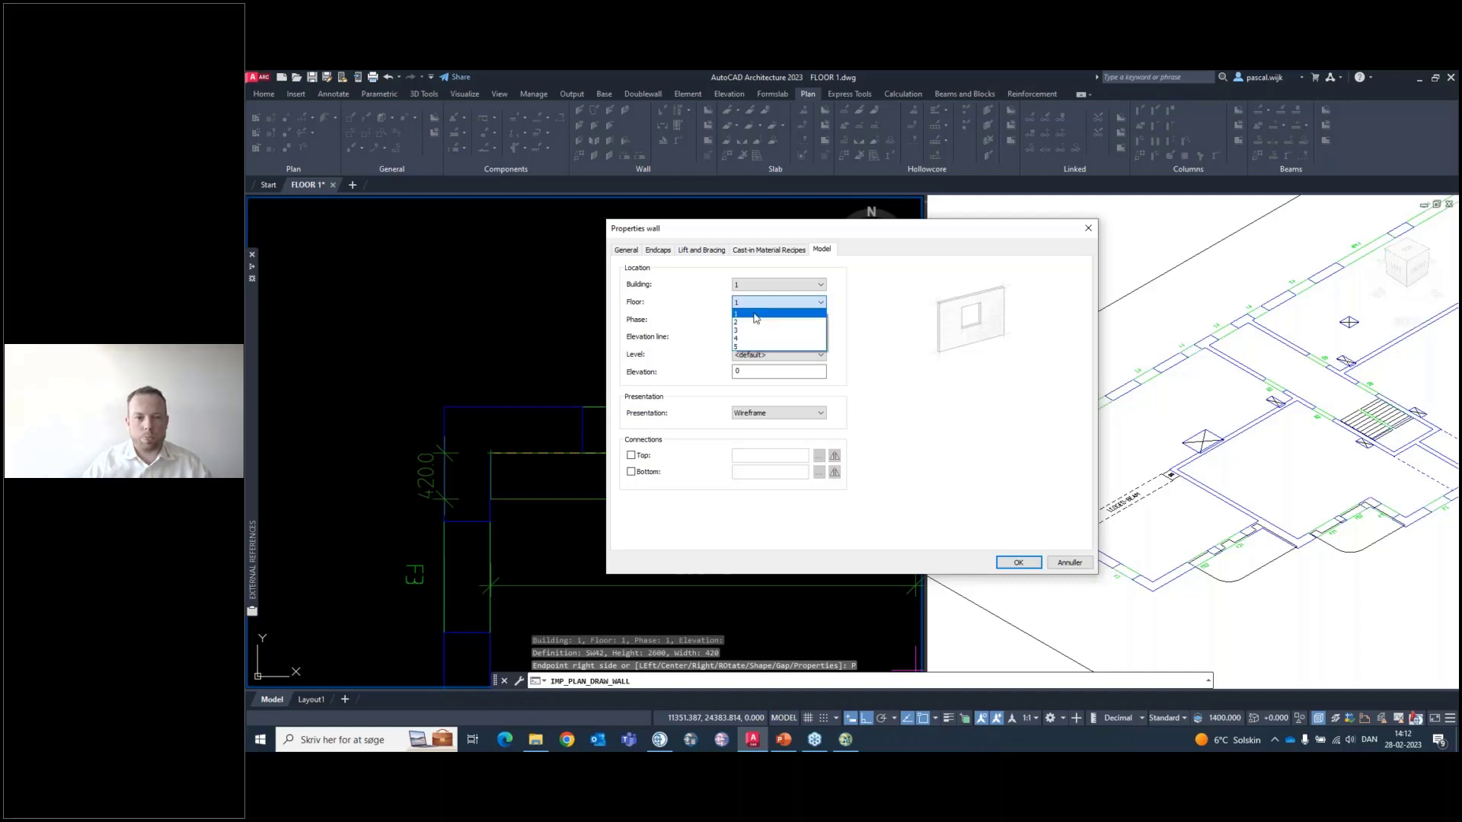
{"action": "left_click", "coordinate": [700, 301]}
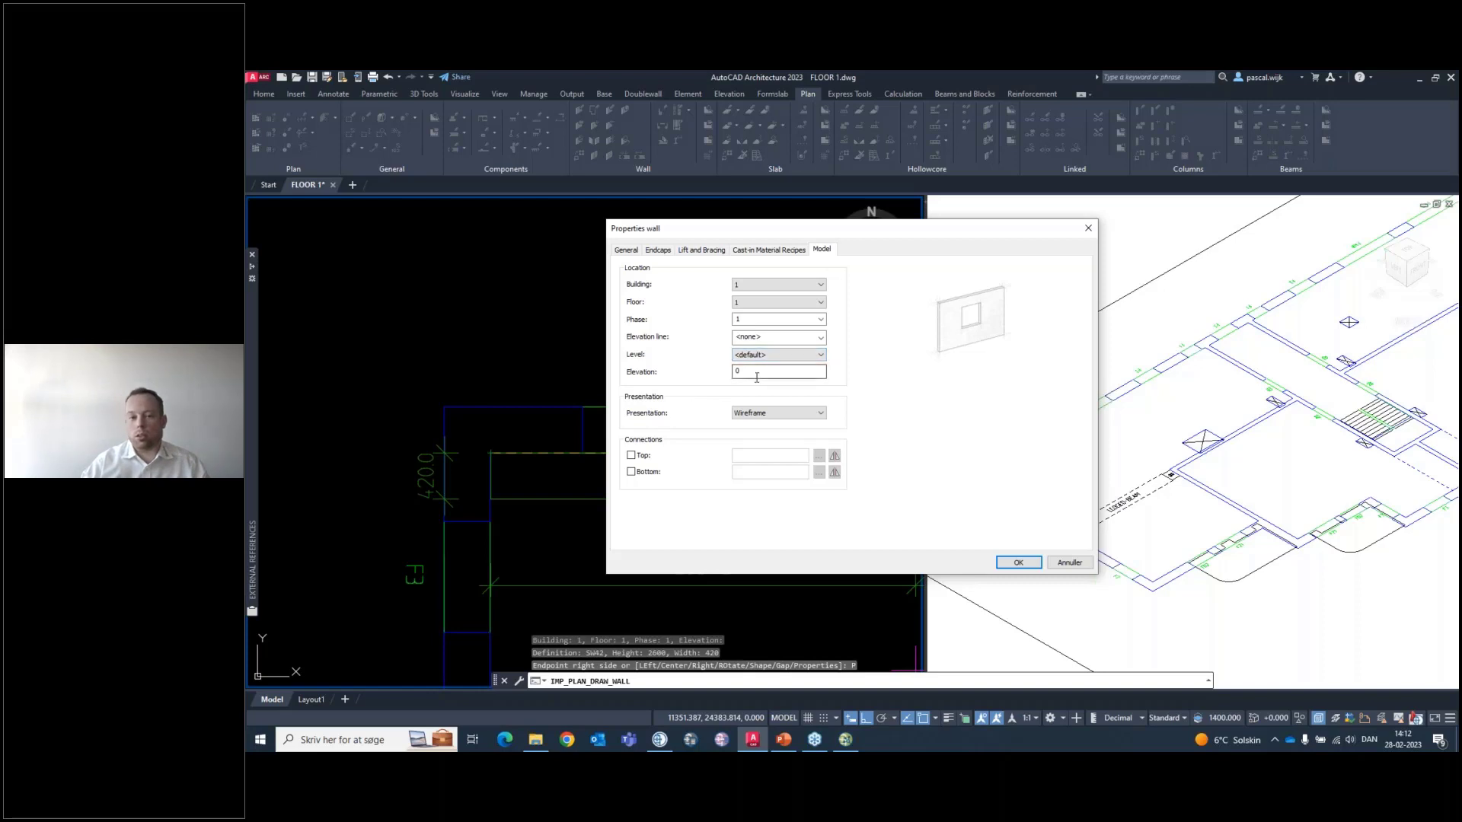
Choose Wireframe as the wall's presentation and confirm the wall properties
{"action": "left_click", "coordinate": [761, 419]}
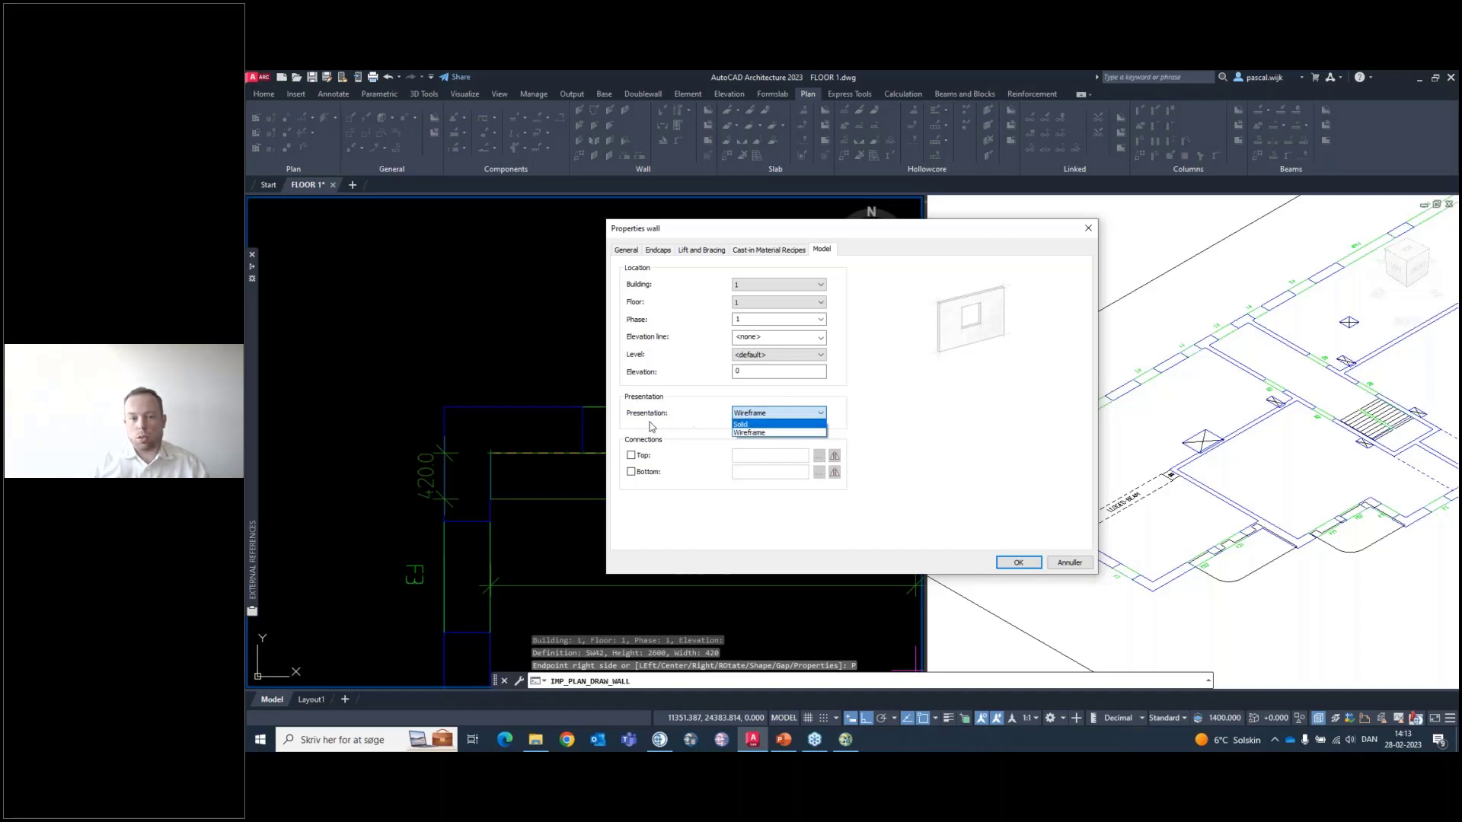
{"action": "left_click", "coordinate": [761, 432]}
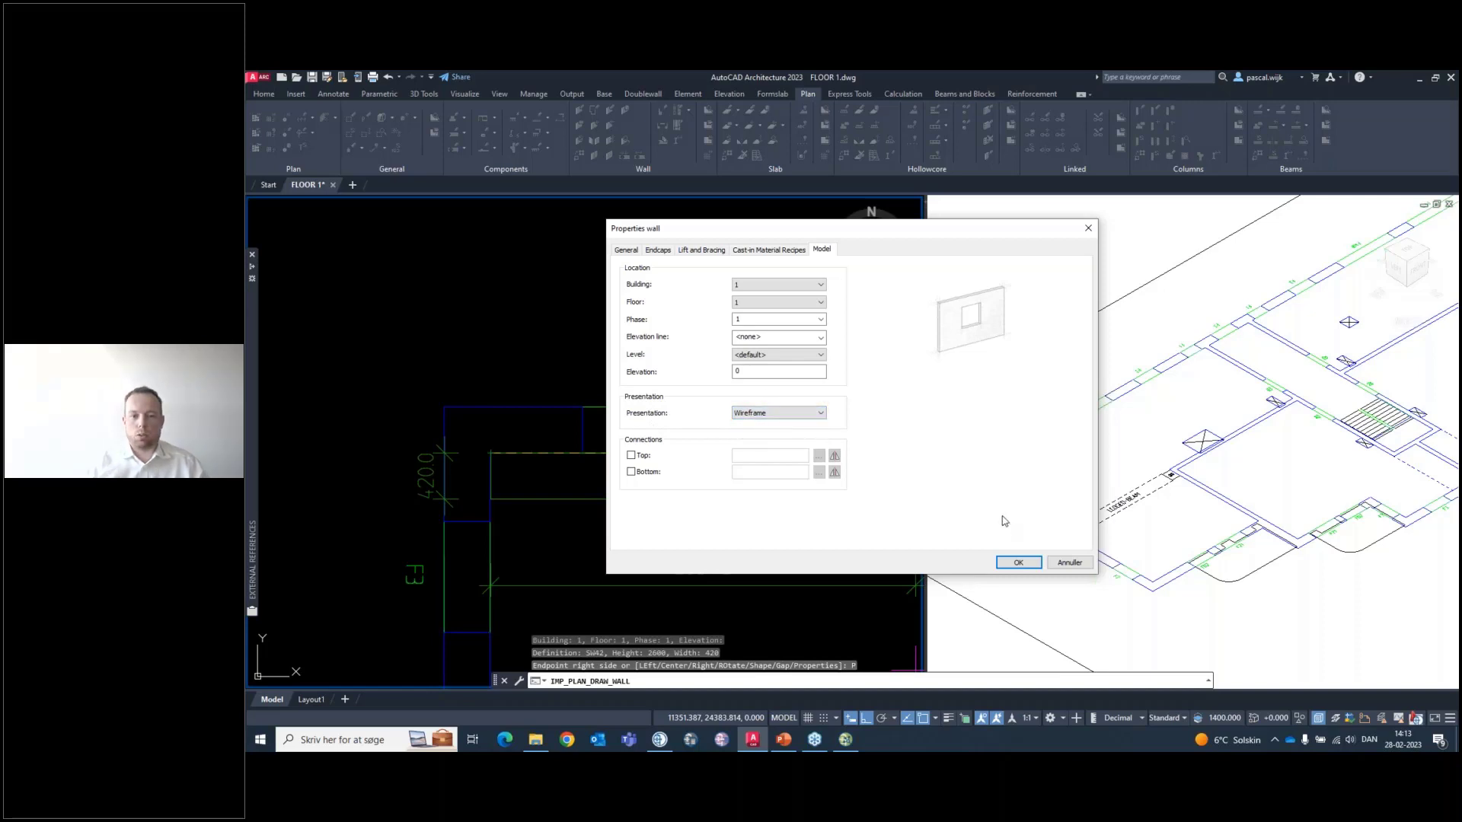
{"action": "left_click", "coordinate": [1018, 562]}
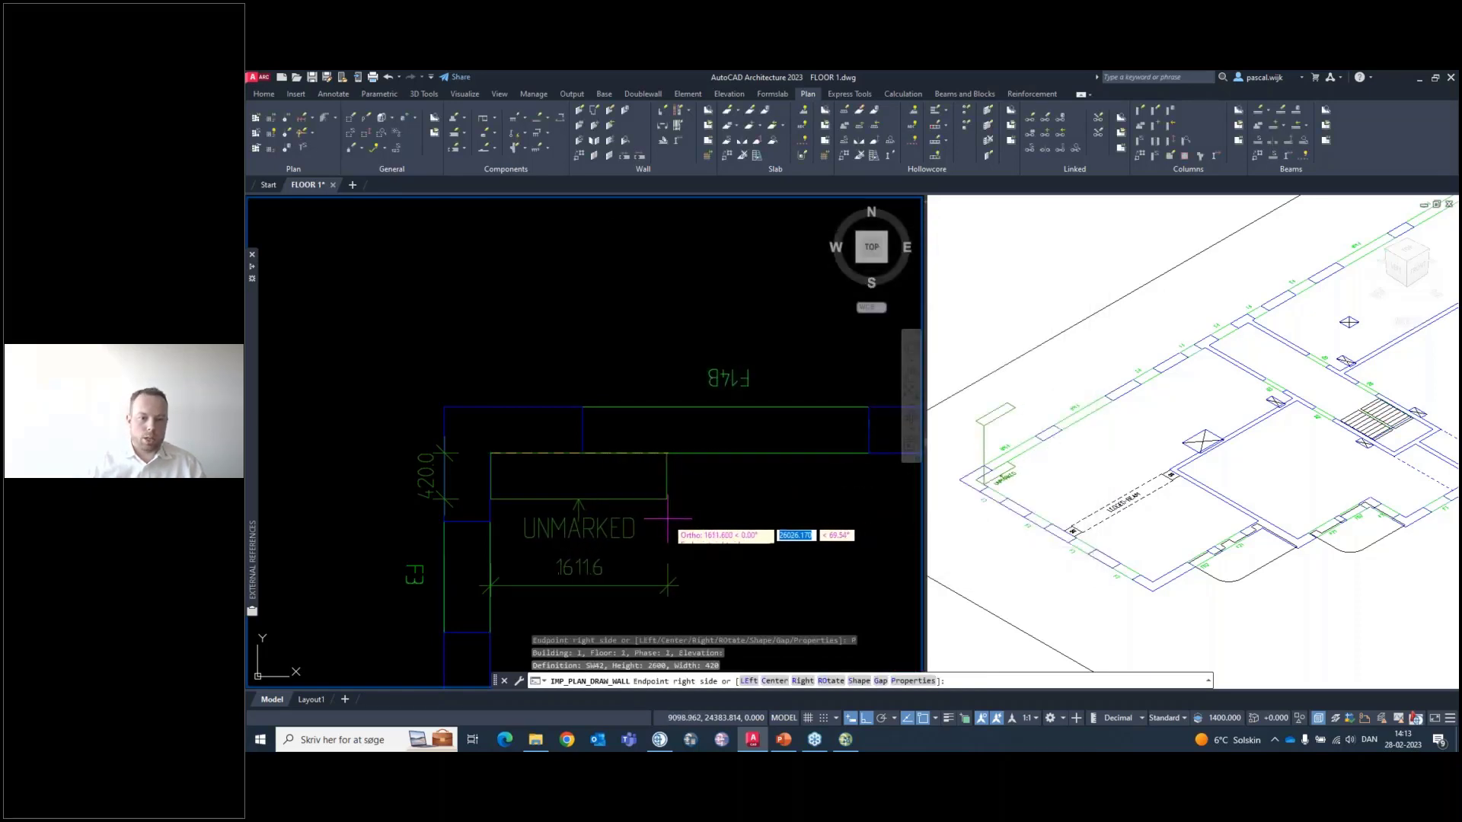
Switch the wall alignment to Right and draw the north facade wall to the inner north-east corner
{"action": "scroll", "coordinate": [594, 511], "scroll_direction": "down", "scroll_amount": 2}
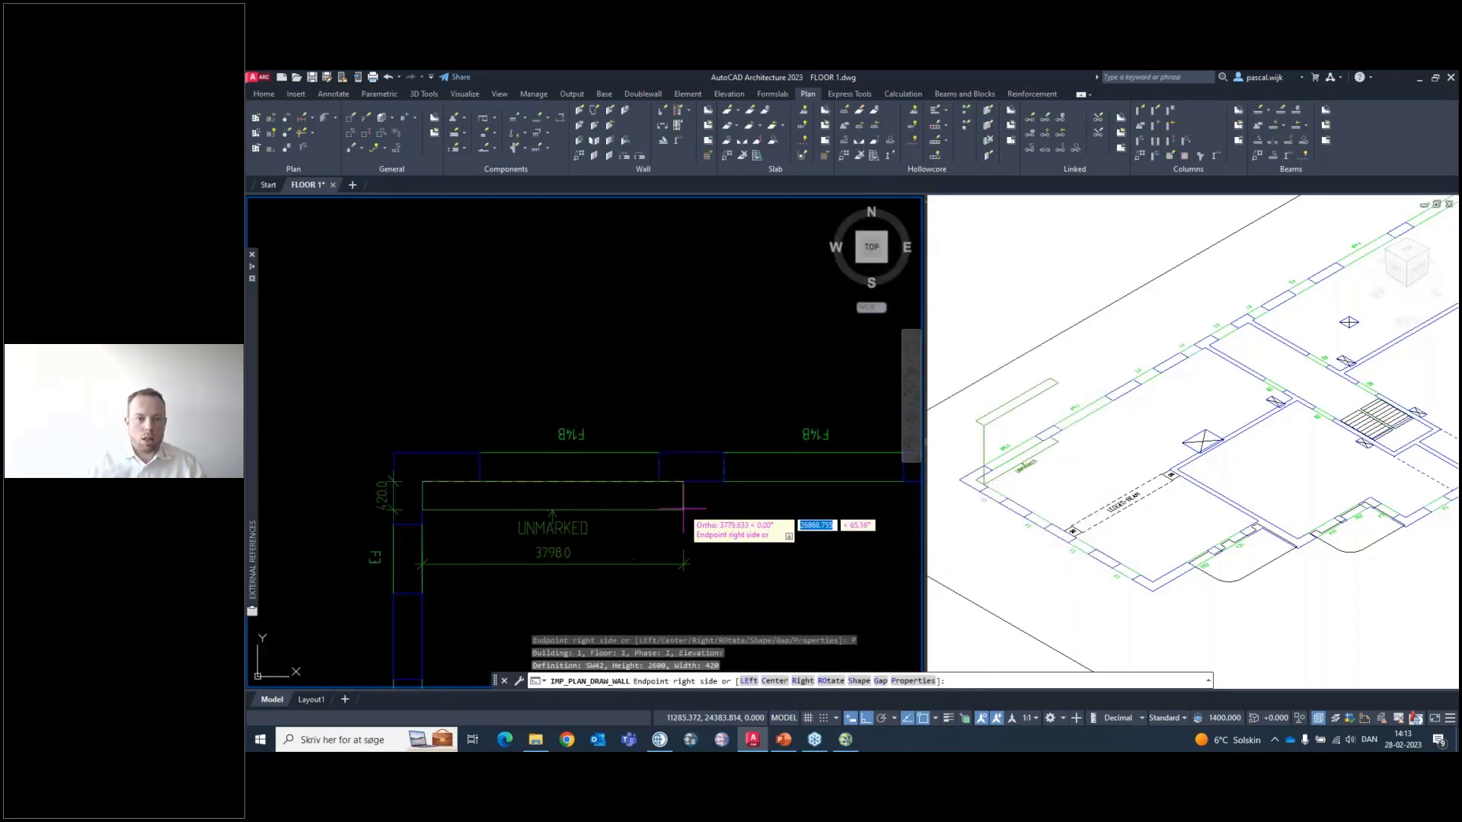
{"action": "middle_click_drag", "start_coordinate": [447, 512], "coordinate": [596, 402]}
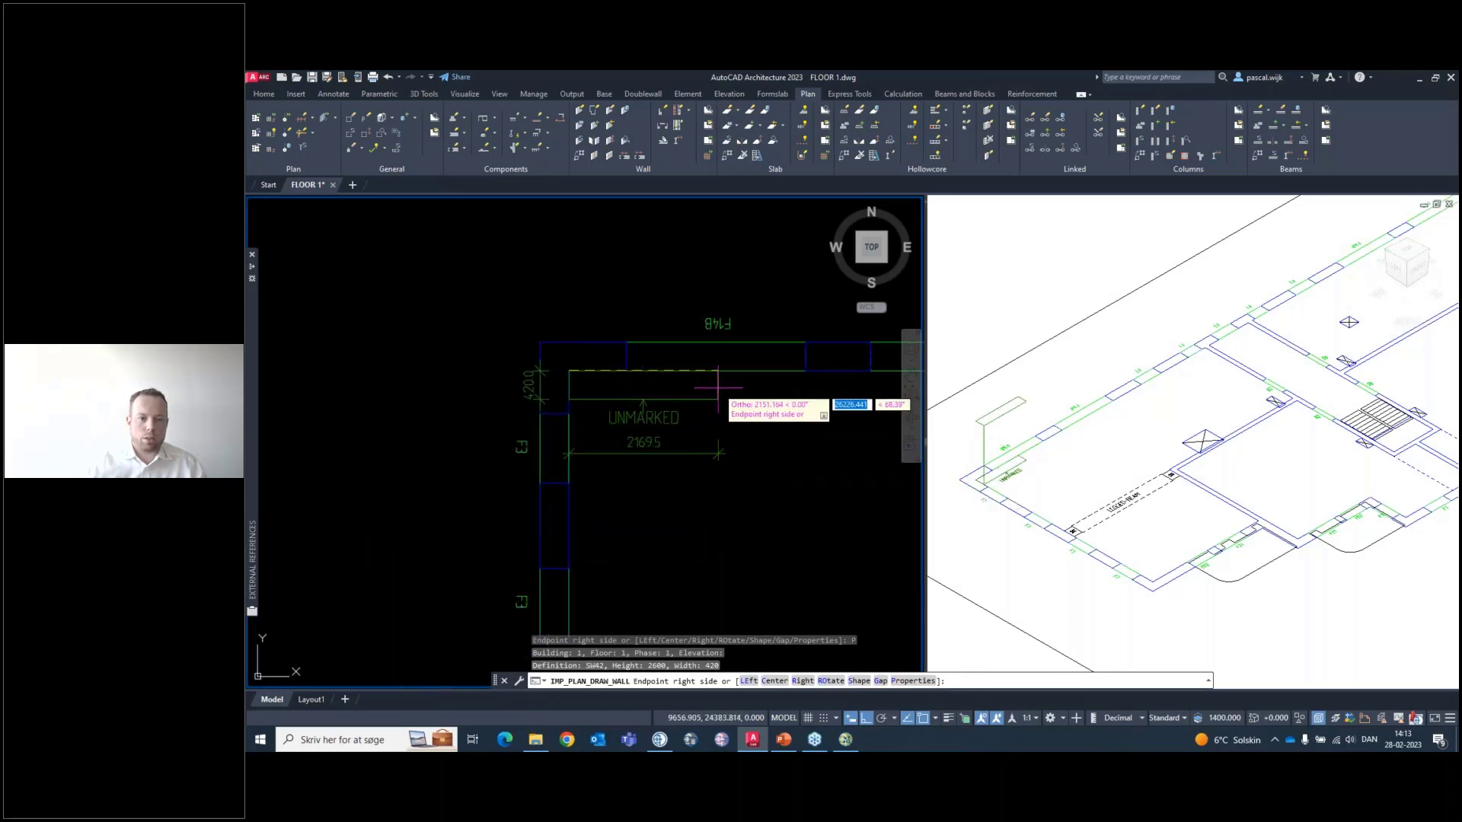
{"action": "scroll", "coordinate": [720, 400], "scroll_direction": "down", "scroll_amount": 2}
{"action": "scroll", "coordinate": [735, 401], "scroll_direction": "up", "scroll_amount": 4}
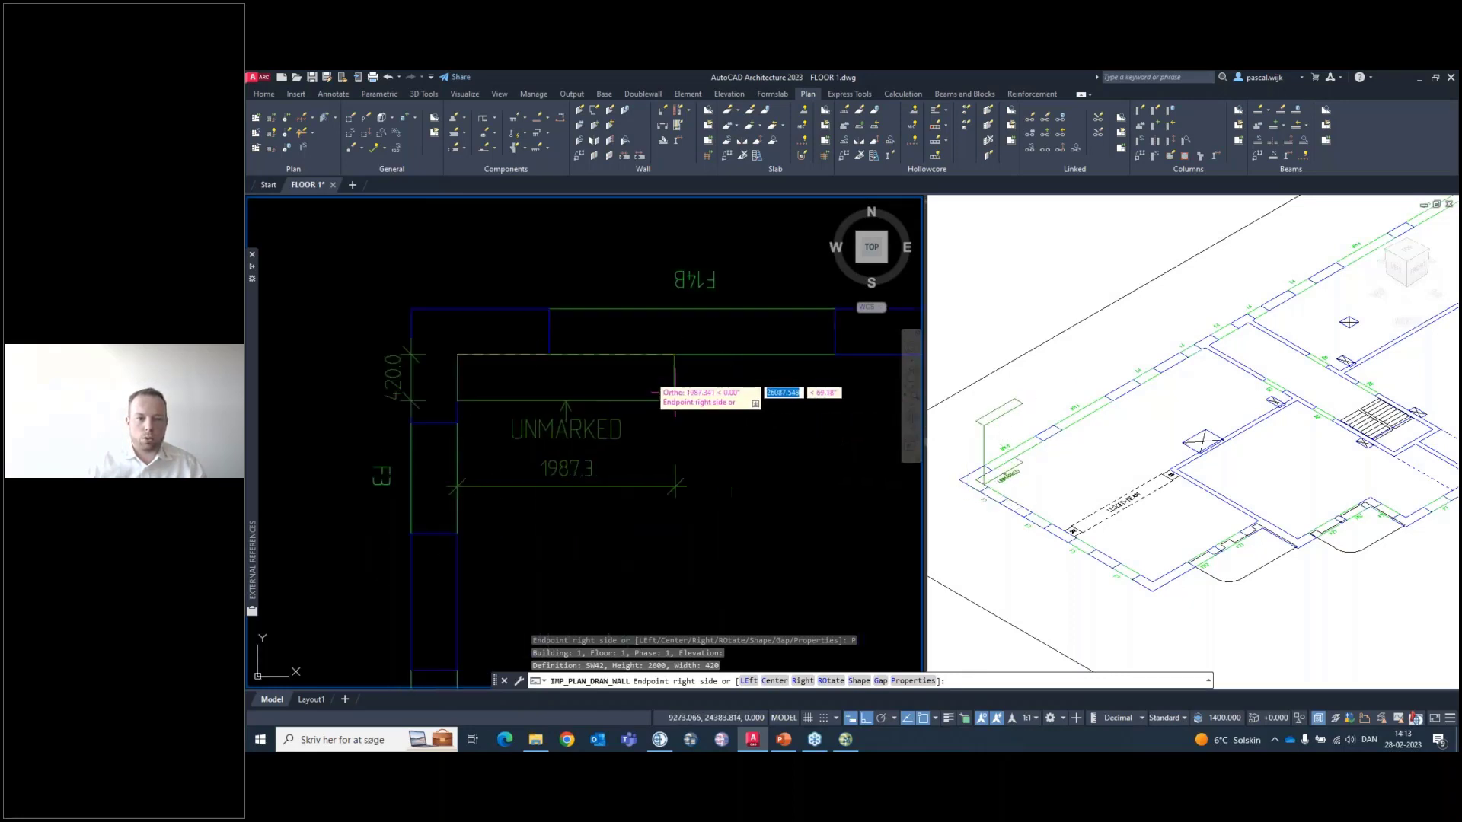
{"action": "left_click", "coordinate": [800, 680]}
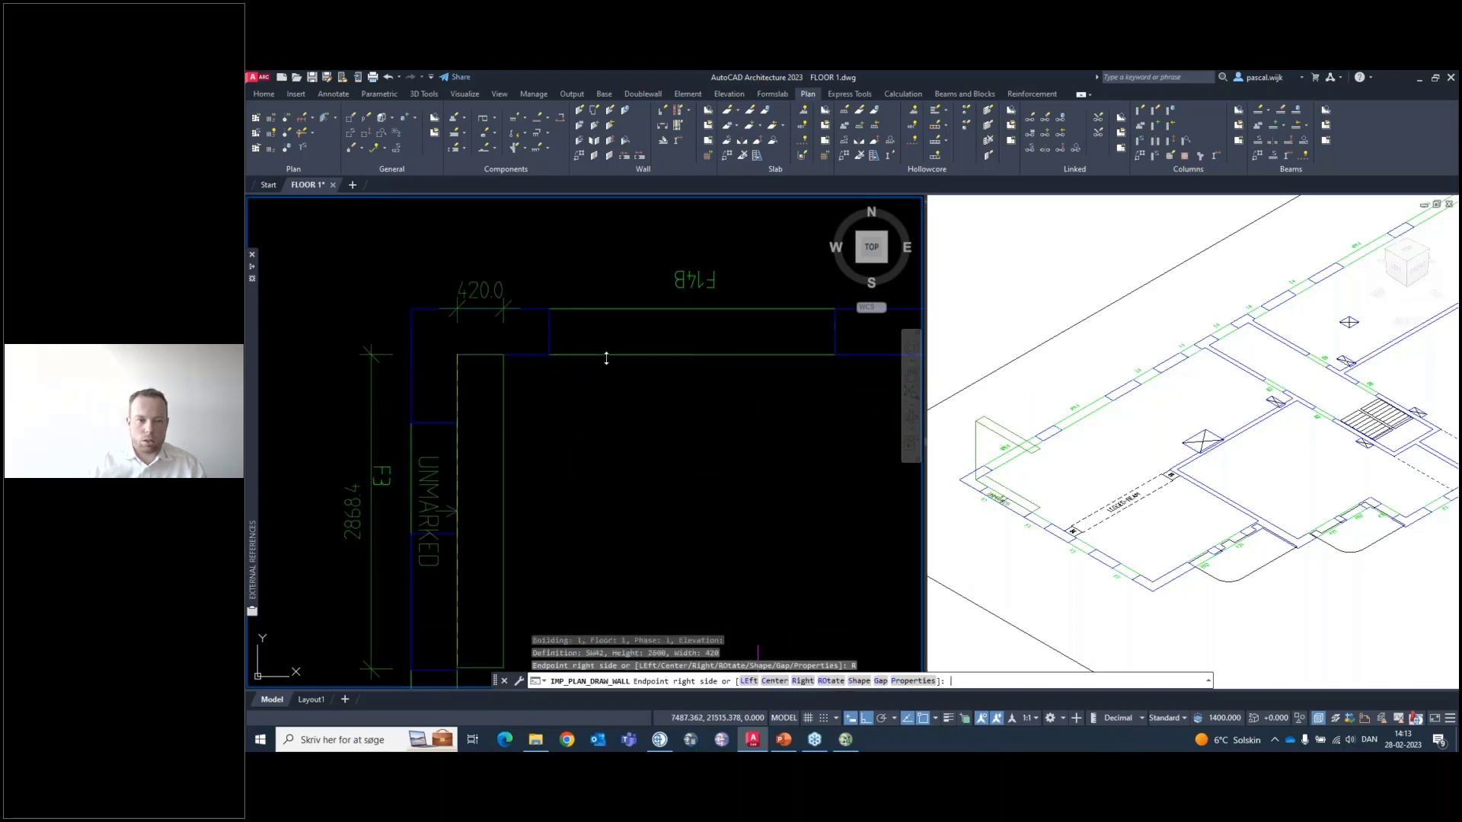
{"action": "scroll", "coordinate": [525, 365], "scroll_direction": "down", "scroll_amount": 3}
{"action": "scroll", "coordinate": [548, 362], "scroll_direction": "up", "scroll_amount": 4}
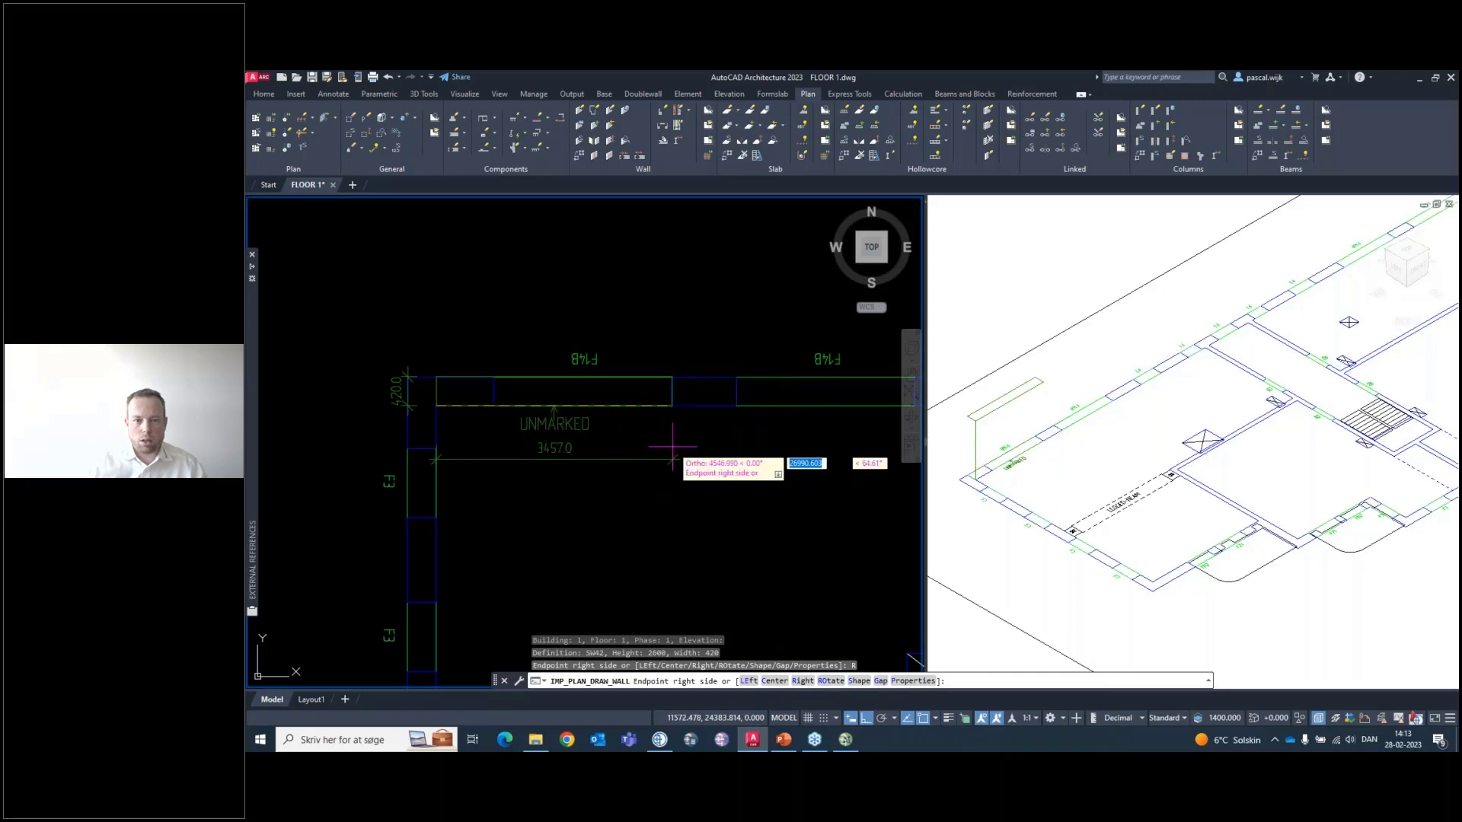
{"action": "scroll", "coordinate": [672, 447], "scroll_direction": "down", "scroll_amount": 4}
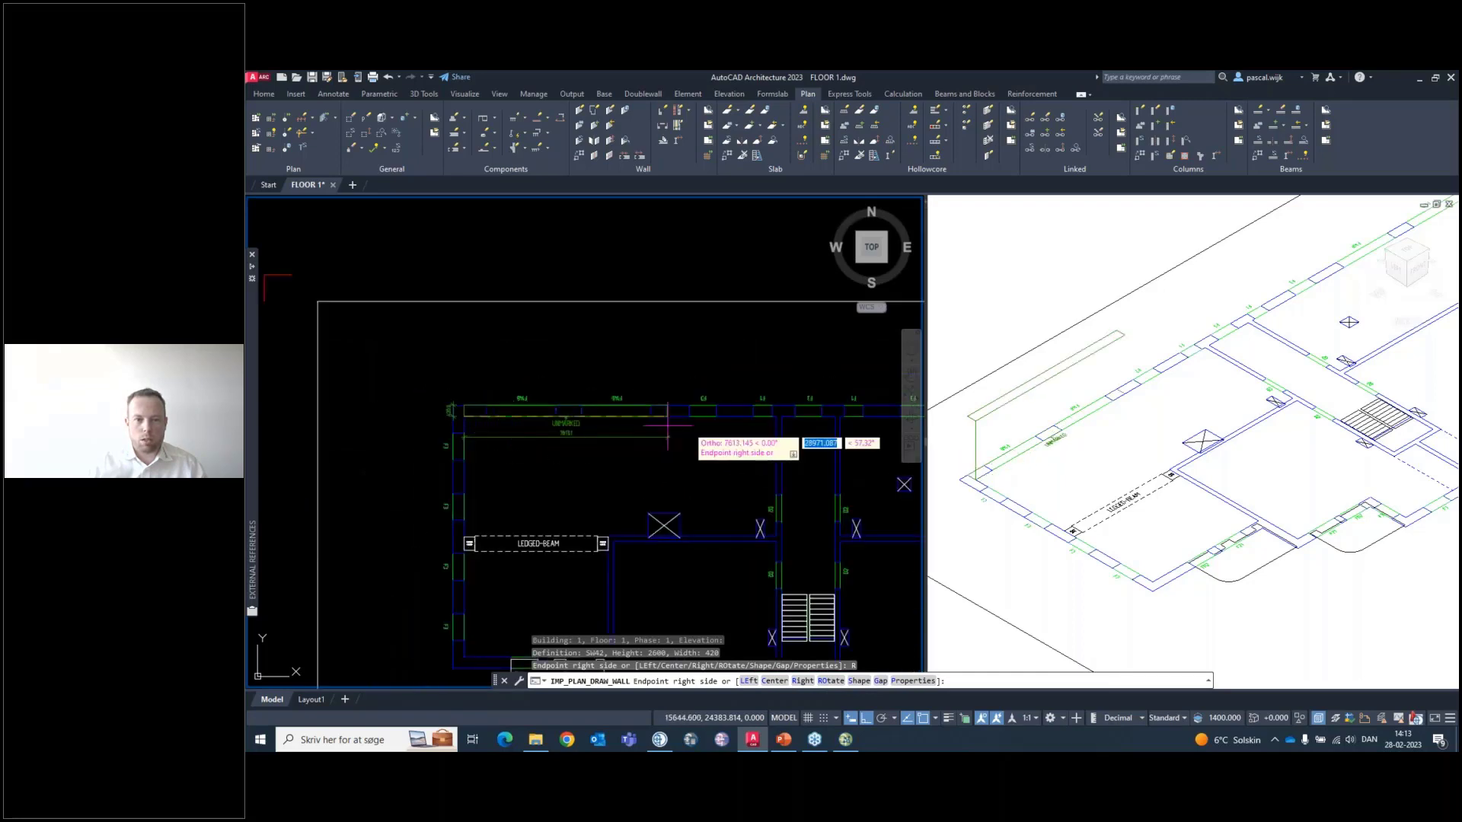
{"action": "middle_click_drag", "start_coordinate": [667, 427], "coordinate": [377, 417]}
{"action": "scroll", "coordinate": [415, 440], "scroll_direction": "down", "scroll_amount": 2}
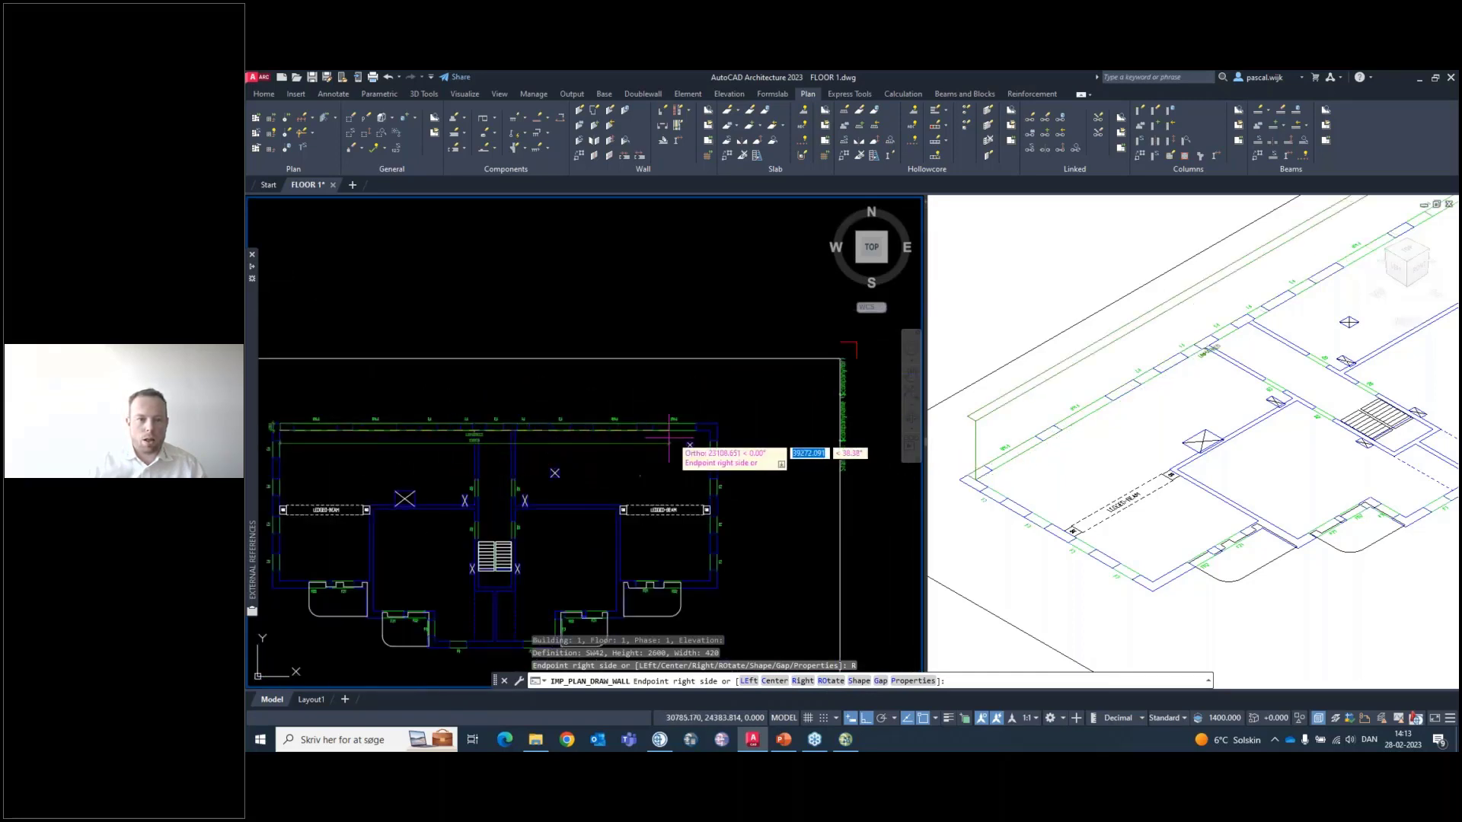
{"action": "scroll", "coordinate": [669, 438], "scroll_direction": "up", "scroll_amount": 6}
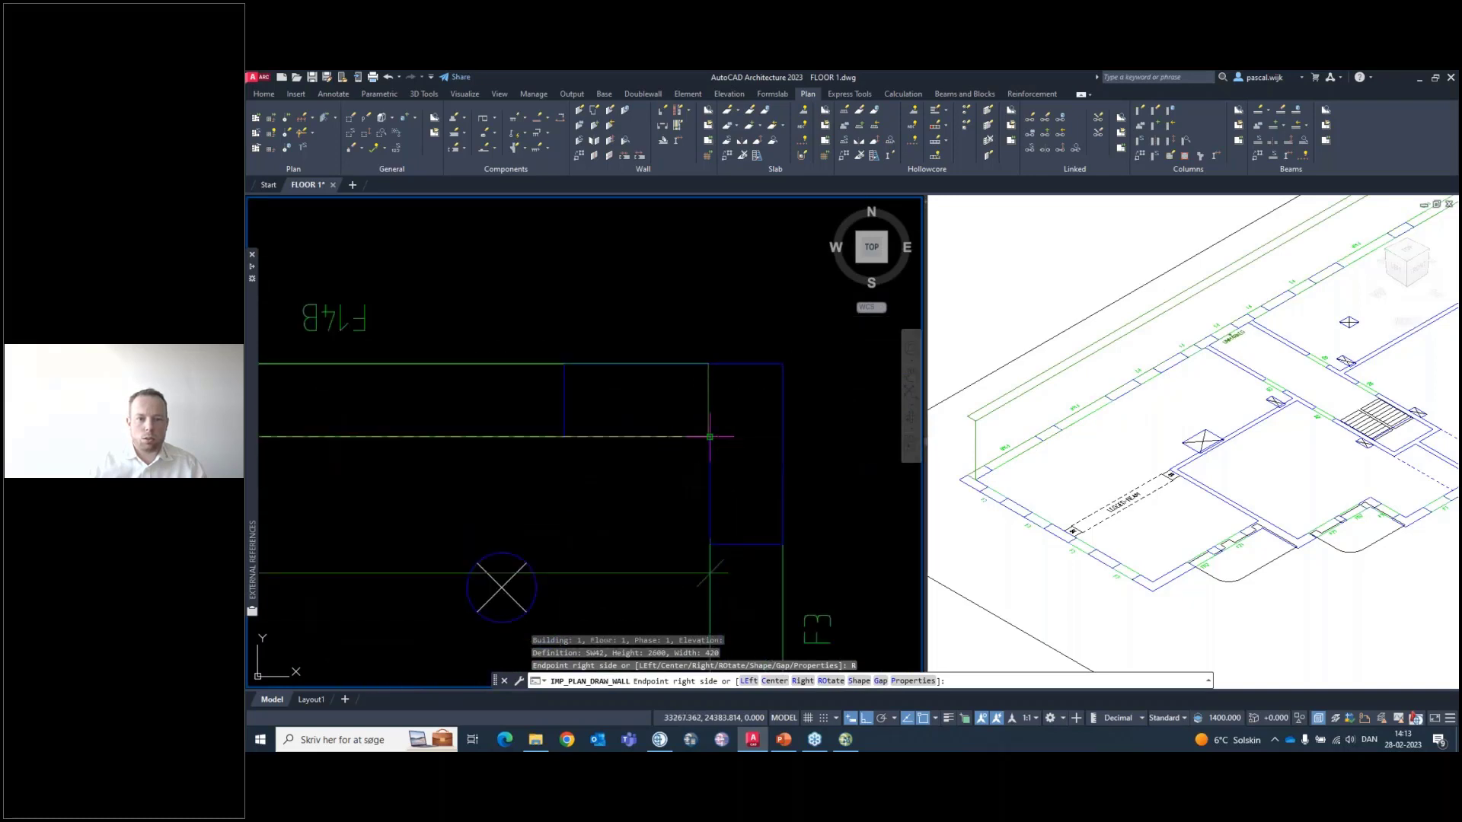
{"action": "left_click", "coordinate": [710, 436]}
Continue the sandwich wall along the east facade, past the ledged beam, to the inner south-east corner
{"action": "middle_click_drag", "start_coordinate": [711, 573], "coordinate": [669, 300]}
{"action": "scroll", "coordinate": [669, 300], "scroll_direction": "down", "scroll_amount": 4}
{"action": "middle_click_drag", "start_coordinate": [659, 512], "coordinate": [680, 292]}
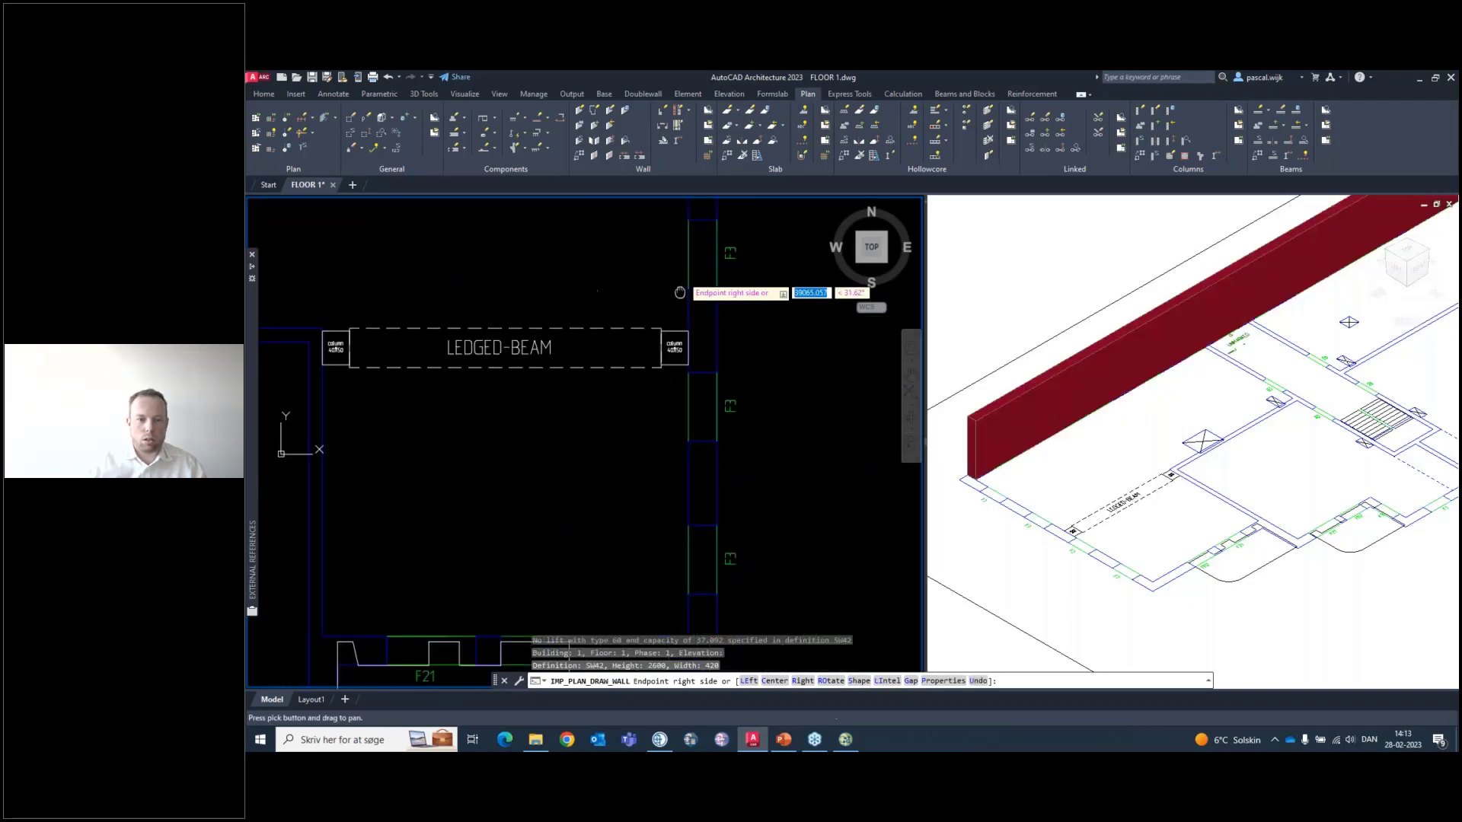
{"action": "scroll", "coordinate": [679, 292], "scroll_direction": "down", "scroll_amount": 4}
{"action": "scroll", "coordinate": [677, 403], "scroll_direction": "up", "scroll_amount": 4}
{"action": "left_click", "coordinate": [675, 403]}
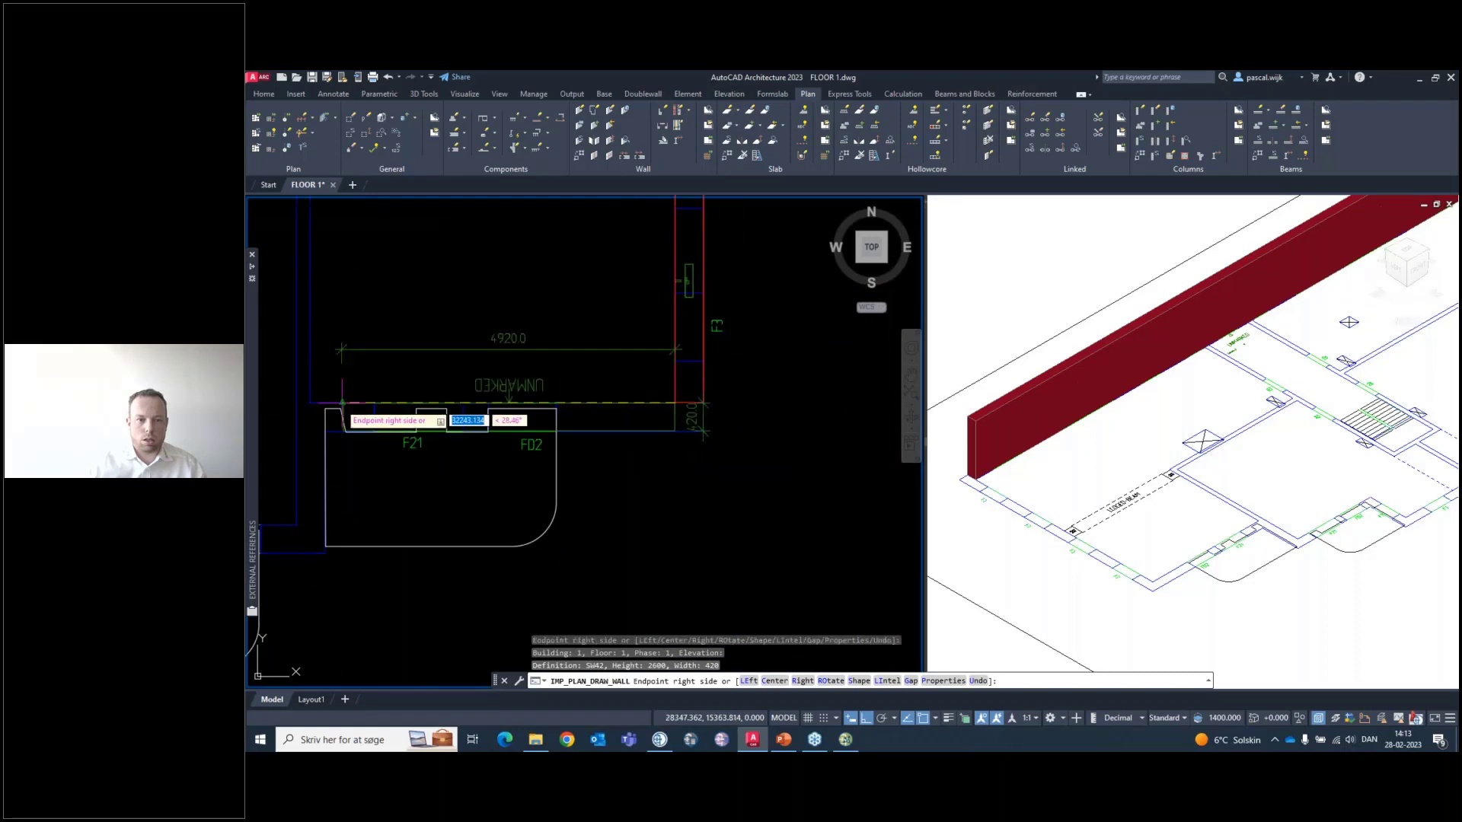
Draw the south wall behind the eastern balcony and the short return wall to the outer face of the next balcony wall
{"action": "middle_click_drag", "start_coordinate": [305, 405], "coordinate": [644, 393]}
{"action": "scroll", "coordinate": [644, 393], "scroll_direction": "up", "scroll_amount": 4}
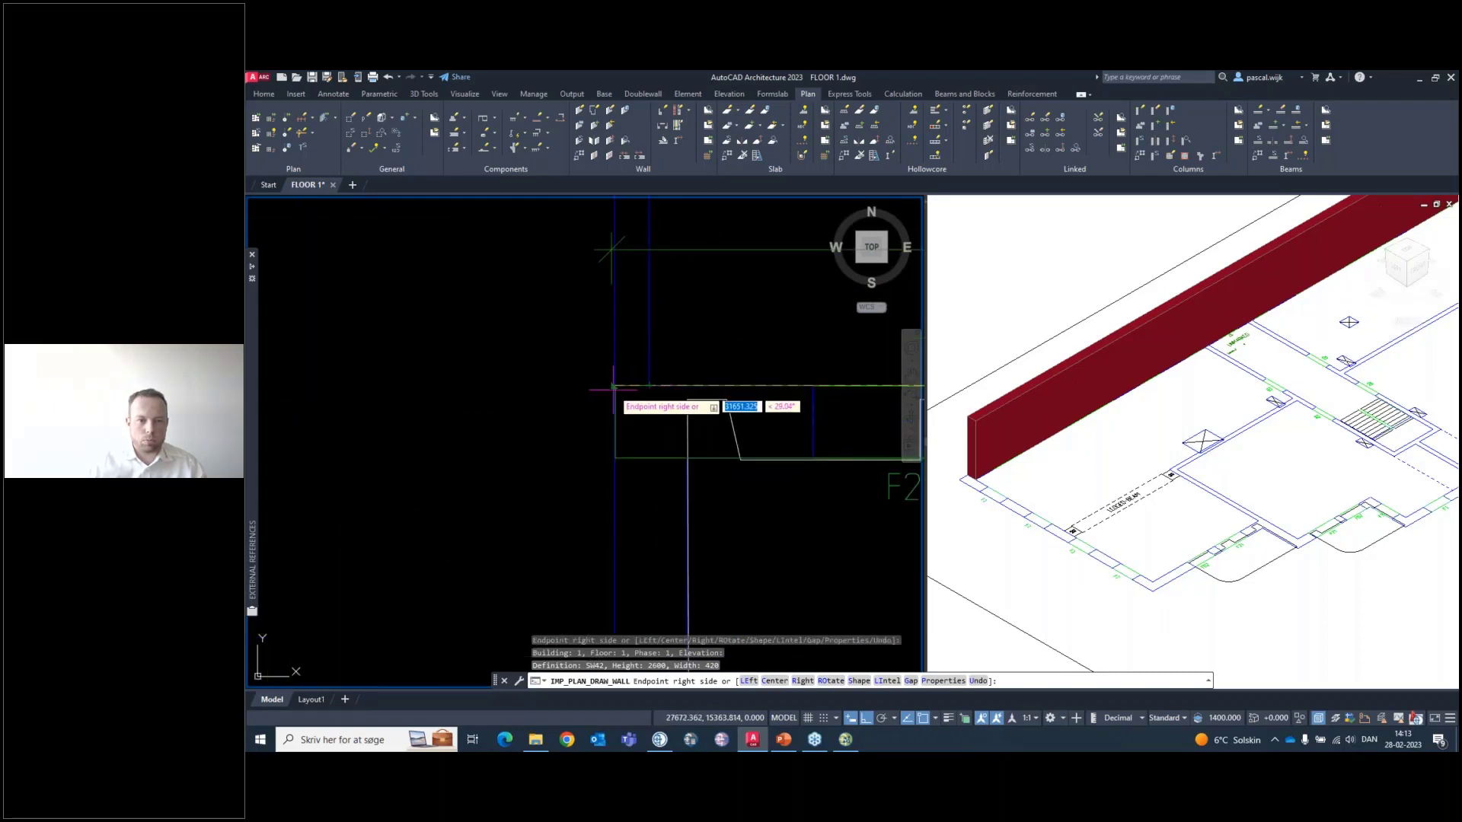
{"action": "left_click", "coordinate": [612, 389]}
{"action": "middle_click_drag", "start_coordinate": [584, 659], "coordinate": [574, 392]}
{"action": "scroll", "coordinate": [575, 403], "scroll_direction": "down", "scroll_amount": 2}
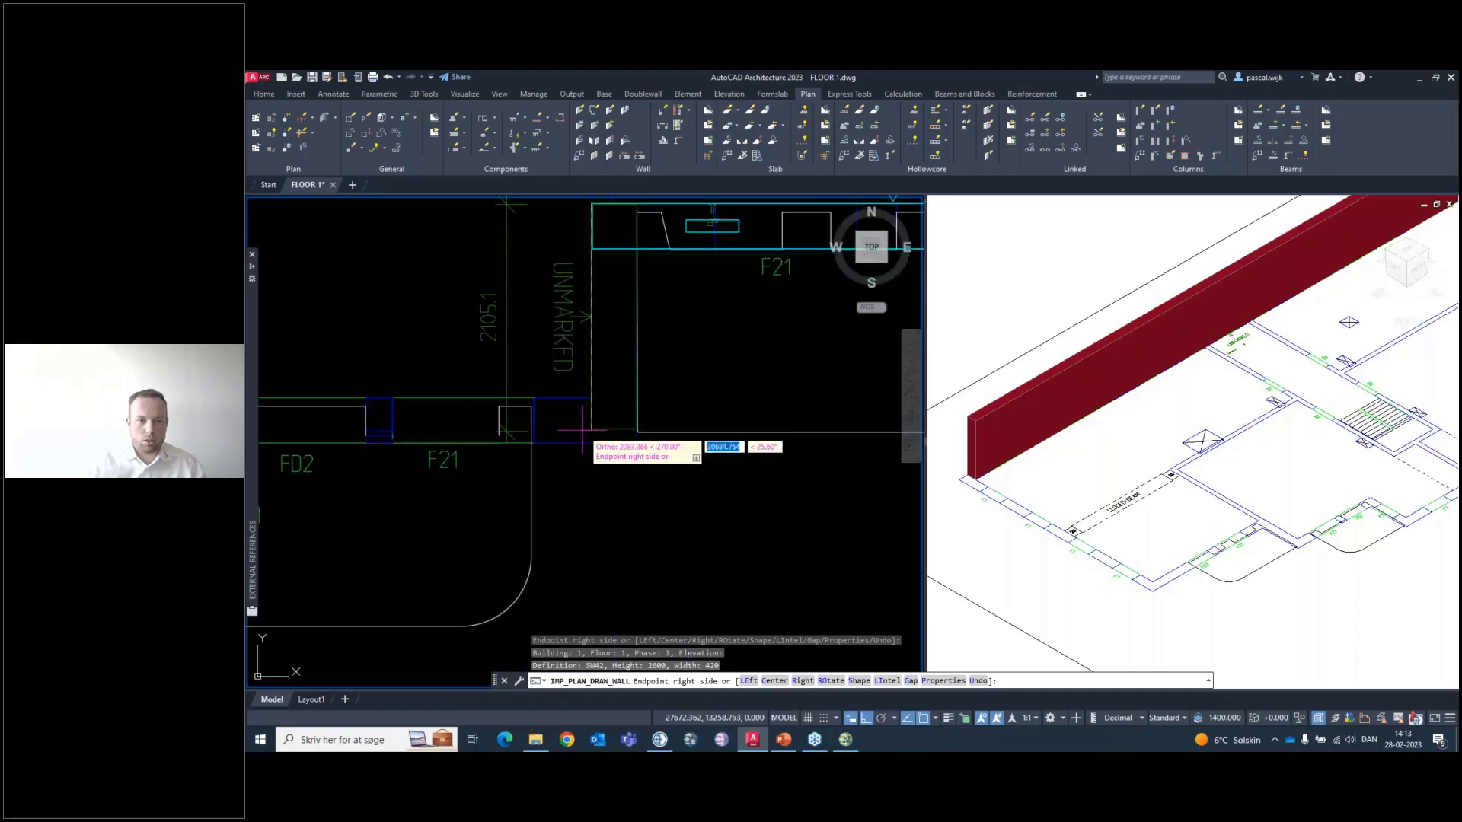
{"action": "left_click", "coordinate": [591, 443]}
Check the next facade stretch by the FD2 and F21 openings and end the wall run at the return wall
{"action": "middle_click_drag", "start_coordinate": [470, 434], "coordinate": [826, 460]}
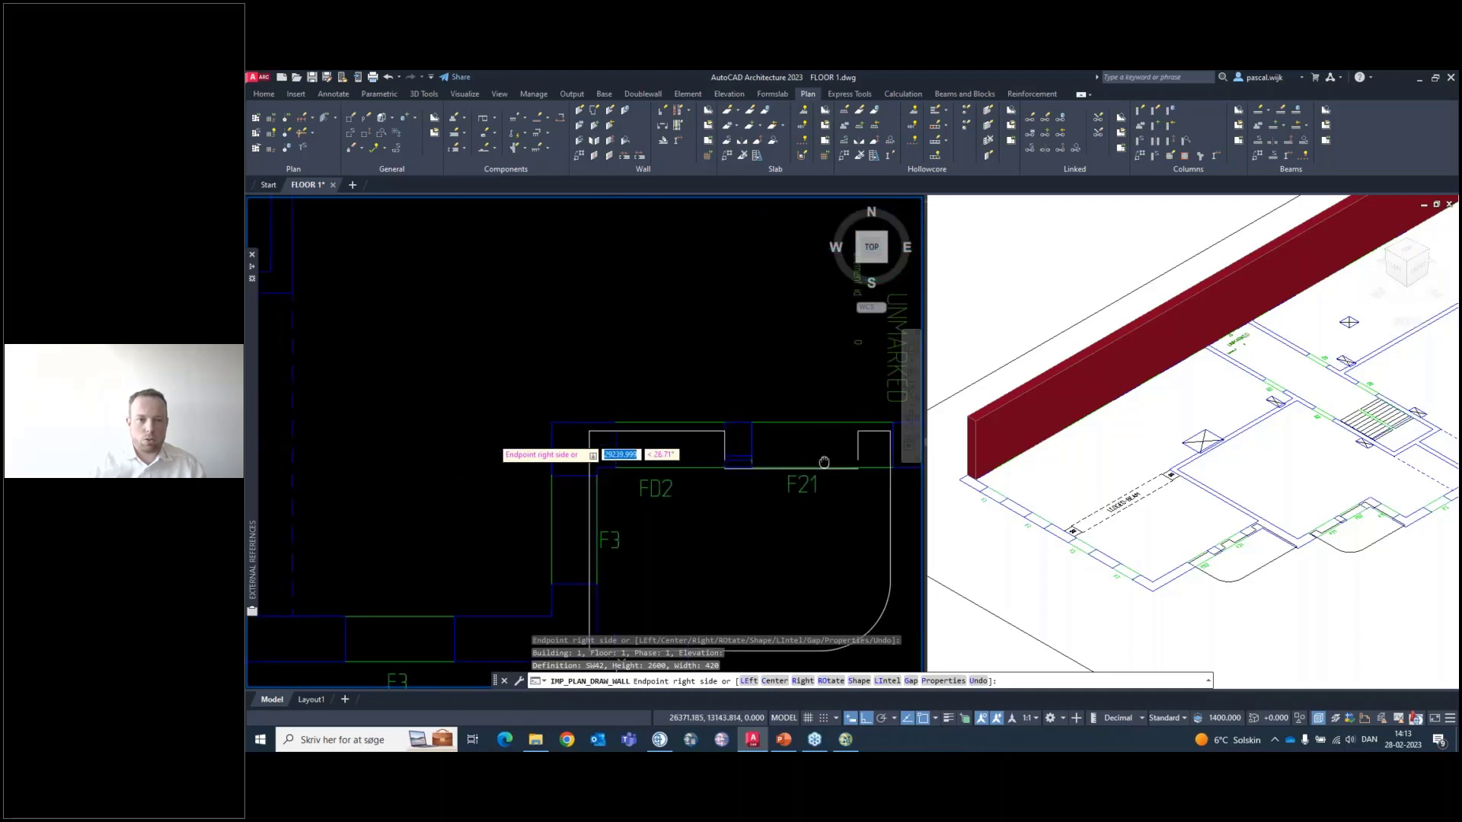
{"action": "scroll", "coordinate": [756, 448], "scroll_direction": "down", "scroll_amount": 2}
{"action": "scroll", "coordinate": [626, 441], "scroll_direction": "up", "scroll_amount": 4}
{"action": "scroll", "coordinate": [625, 431], "scroll_direction": "down", "scroll_amount": 3}
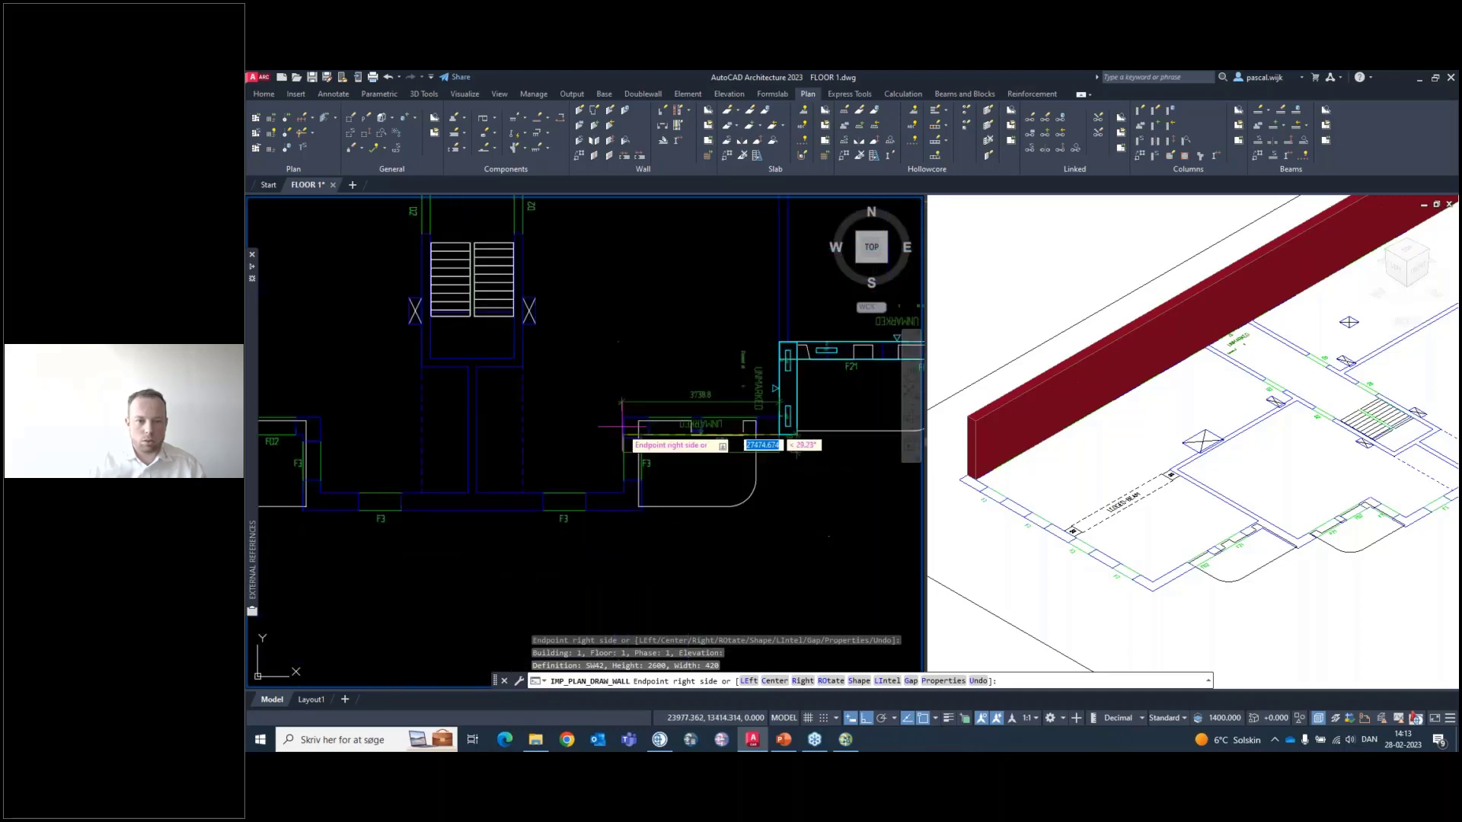
{"action": "scroll", "coordinate": [825, 436], "scroll_direction": "up", "scroll_amount": 4}
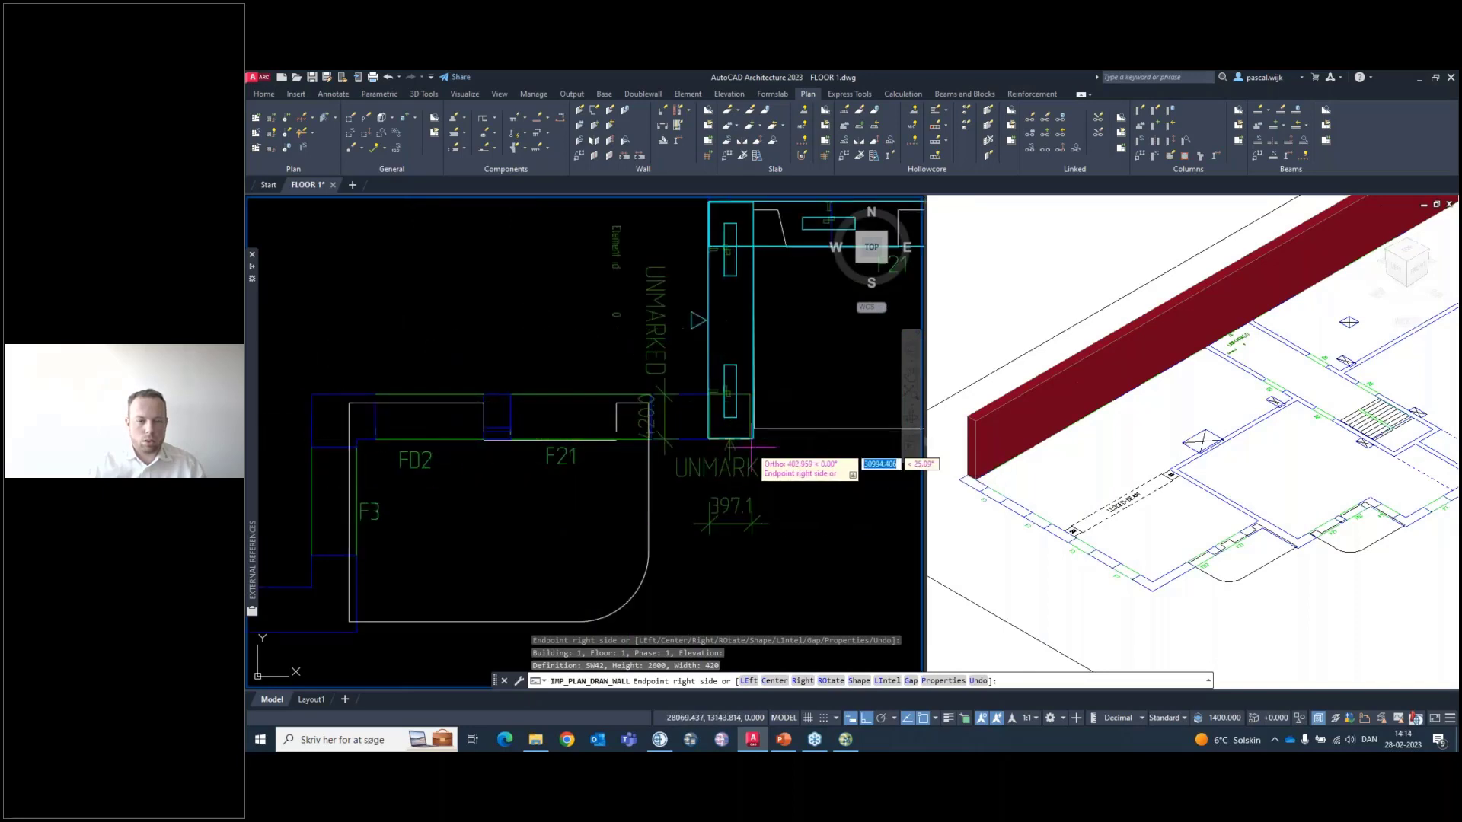
{"action": "key", "text": "Return"}
{"action": "scroll", "coordinate": [737, 455], "scroll_direction": "down", "scroll_amount": 2}
{"action": "scroll", "coordinate": [737, 454], "scroll_direction": "down", "scroll_amount": 2}
{"action": "scroll", "coordinate": [533, 426], "scroll_direction": "up", "scroll_amount": 3}
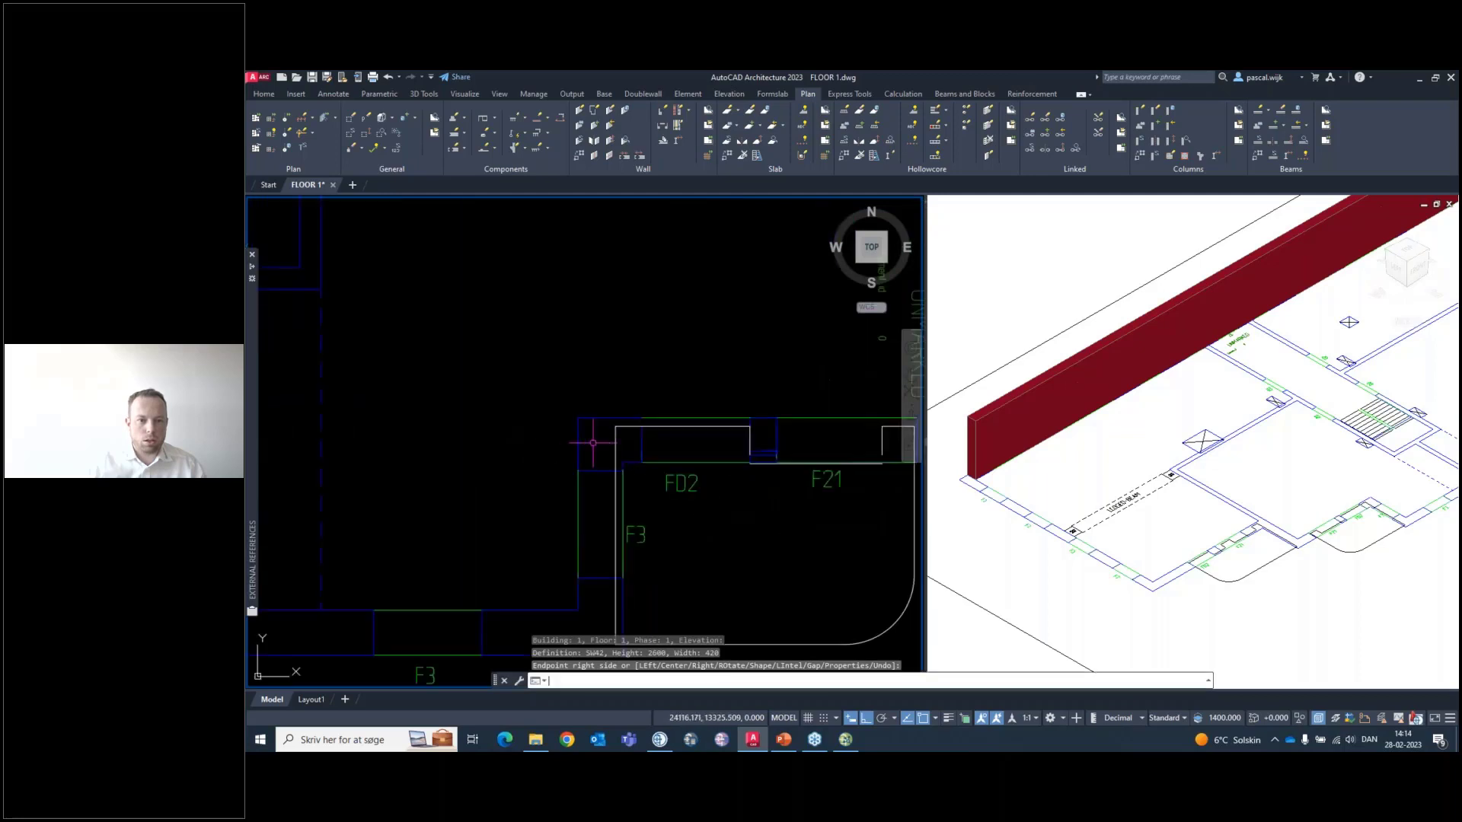
Draw a sandwich return wall beside the F3 opening, from the outer corner by FD2 down to the south facade's outer face
{"action": "key", "text": "Return"}
{"action": "key", "text": "Return"}
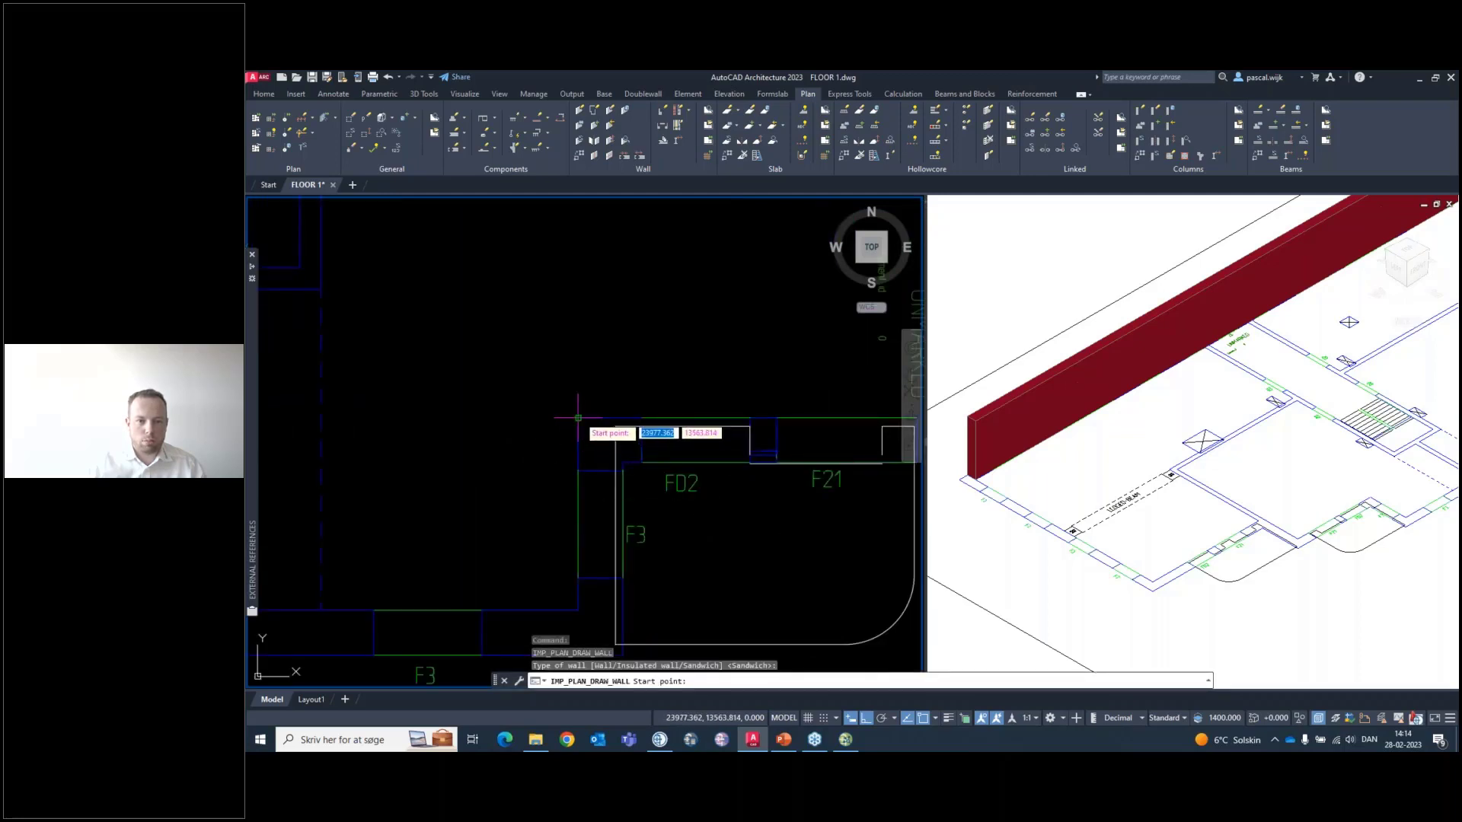
{"action": "left_click", "coordinate": [579, 418]}
{"action": "middle_click_drag", "start_coordinate": [699, 457], "coordinate": [579, 448]}
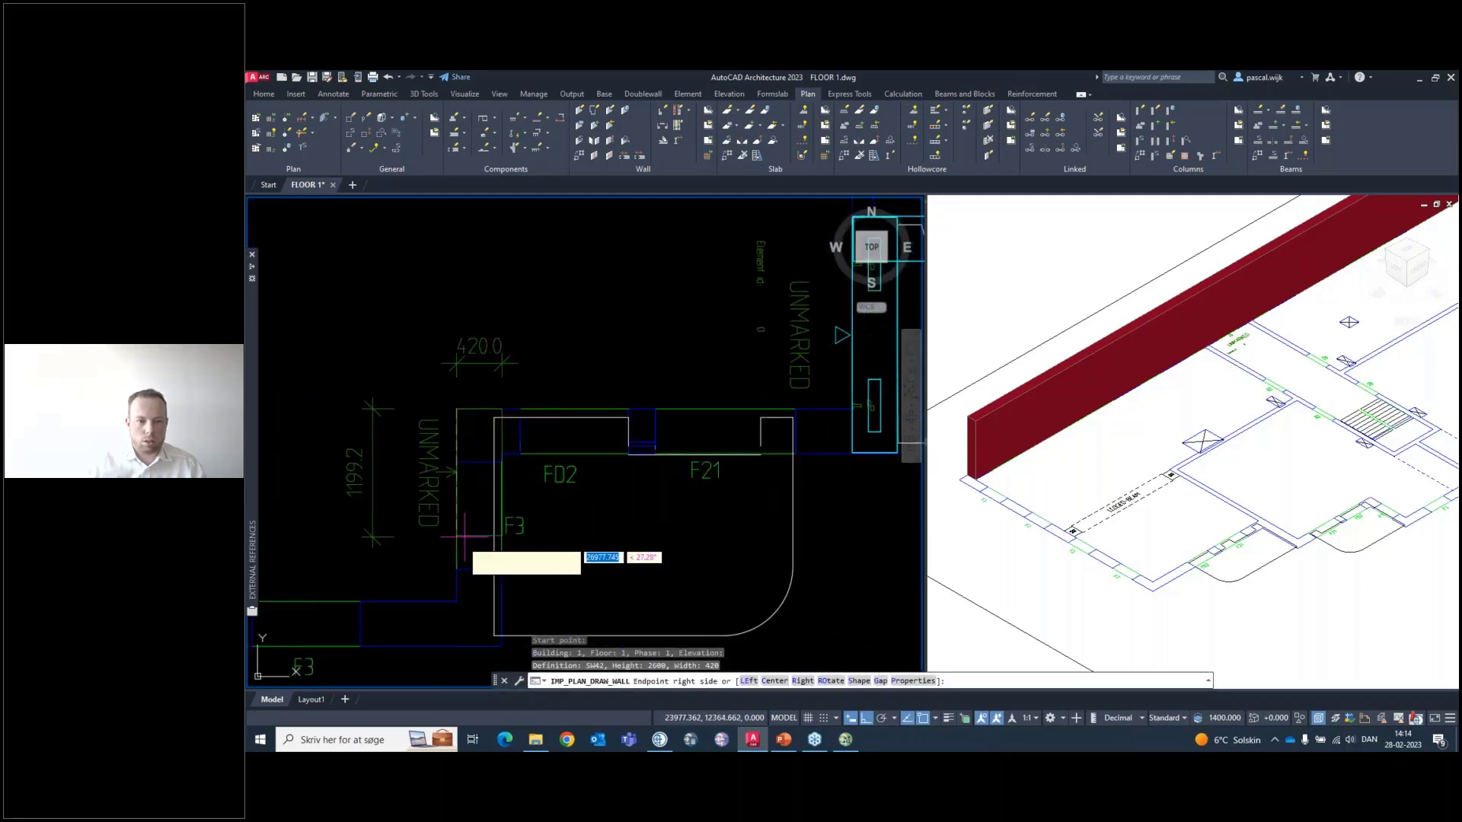
{"action": "middle_click_drag", "start_coordinate": [469, 537], "coordinate": [516, 407]}
{"action": "left_click", "coordinate": [503, 523]}
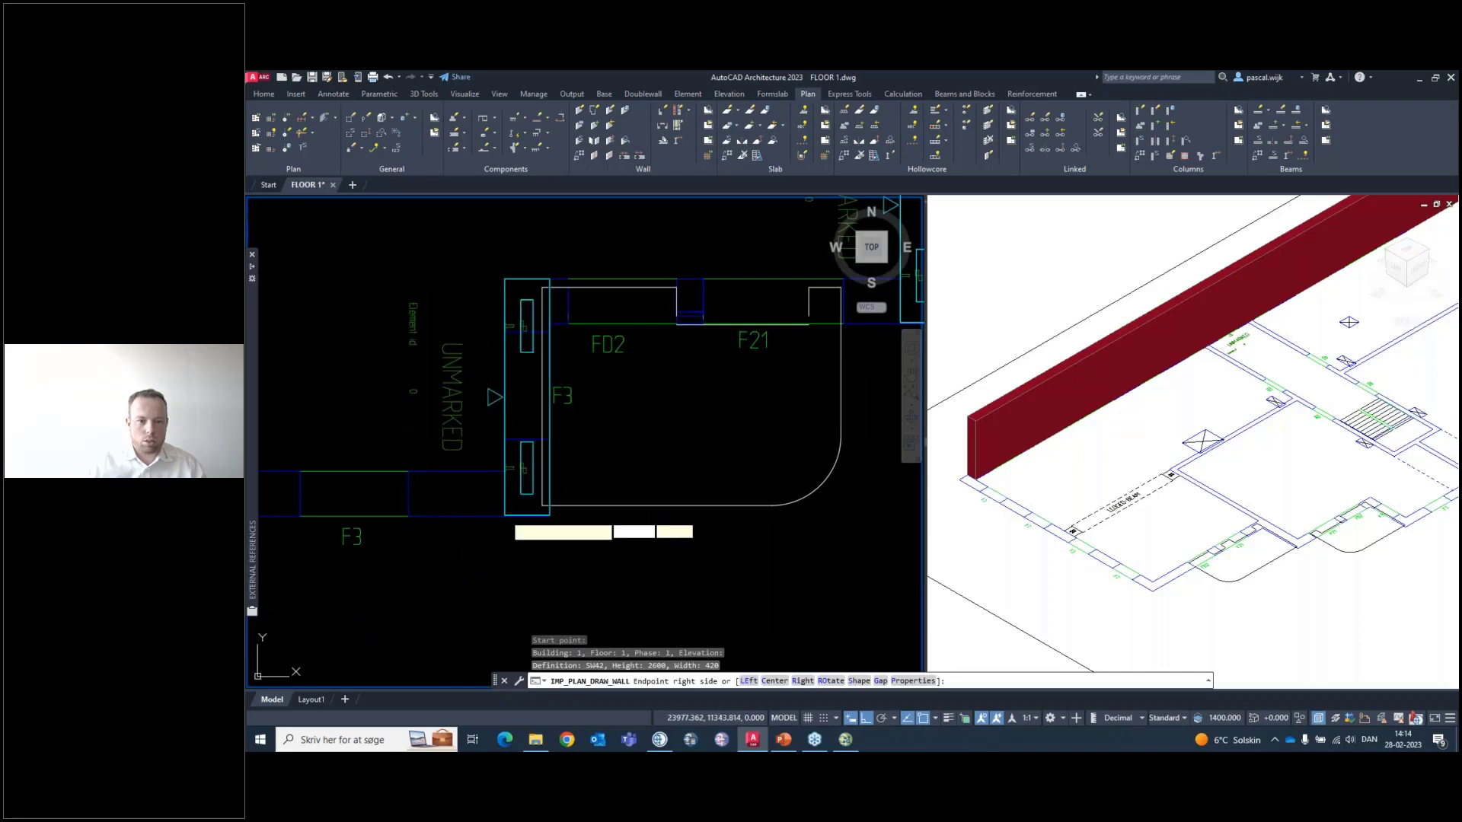
{"action": "middle_click_drag", "start_coordinate": [703, 328], "coordinate": [525, 461]}
{"action": "scroll", "coordinate": [686, 436], "scroll_direction": "up", "scroll_amount": 2}
{"action": "key", "text": "Return"}
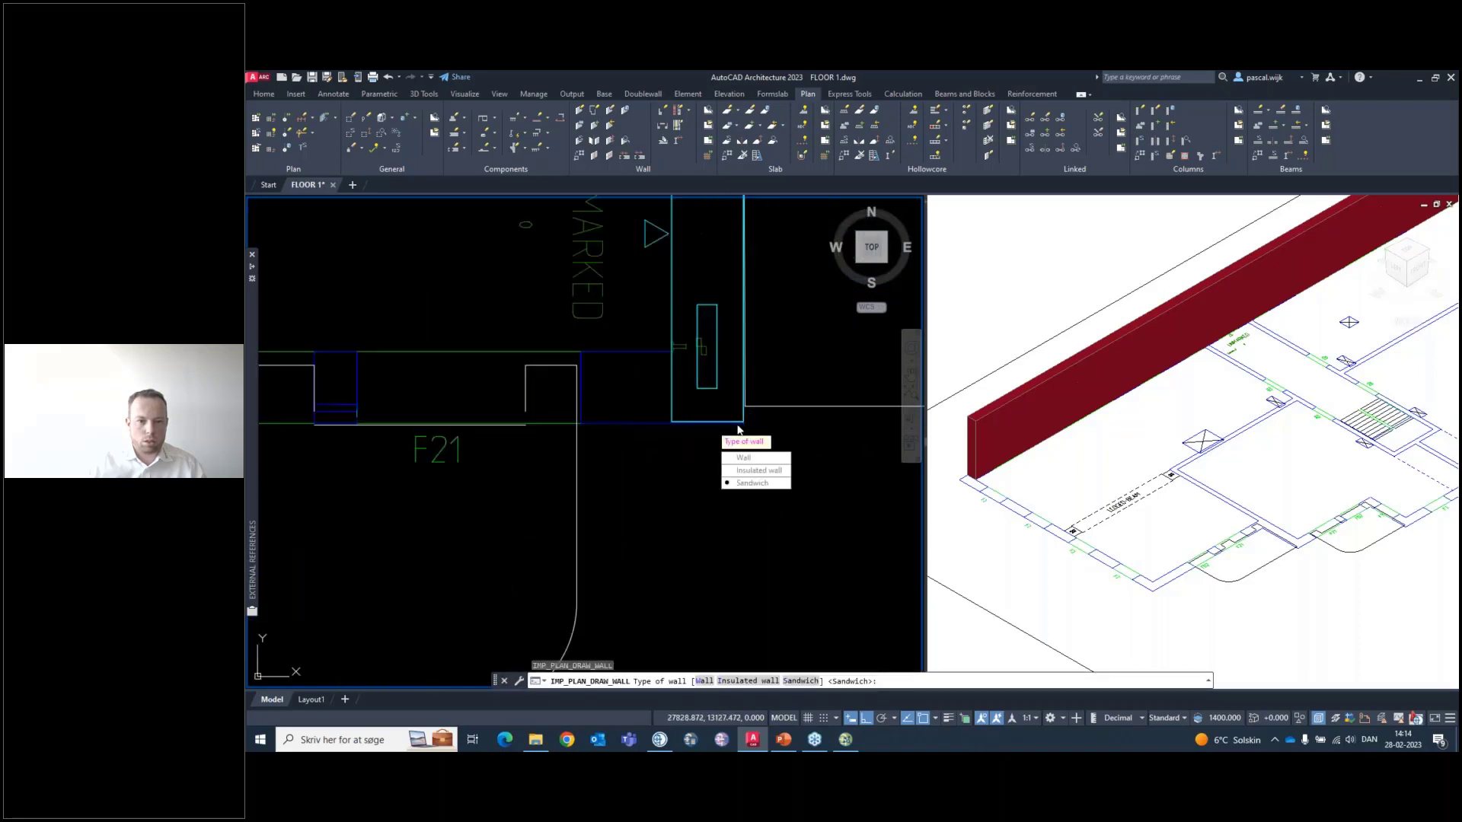
{"action": "key", "text": "Return"}
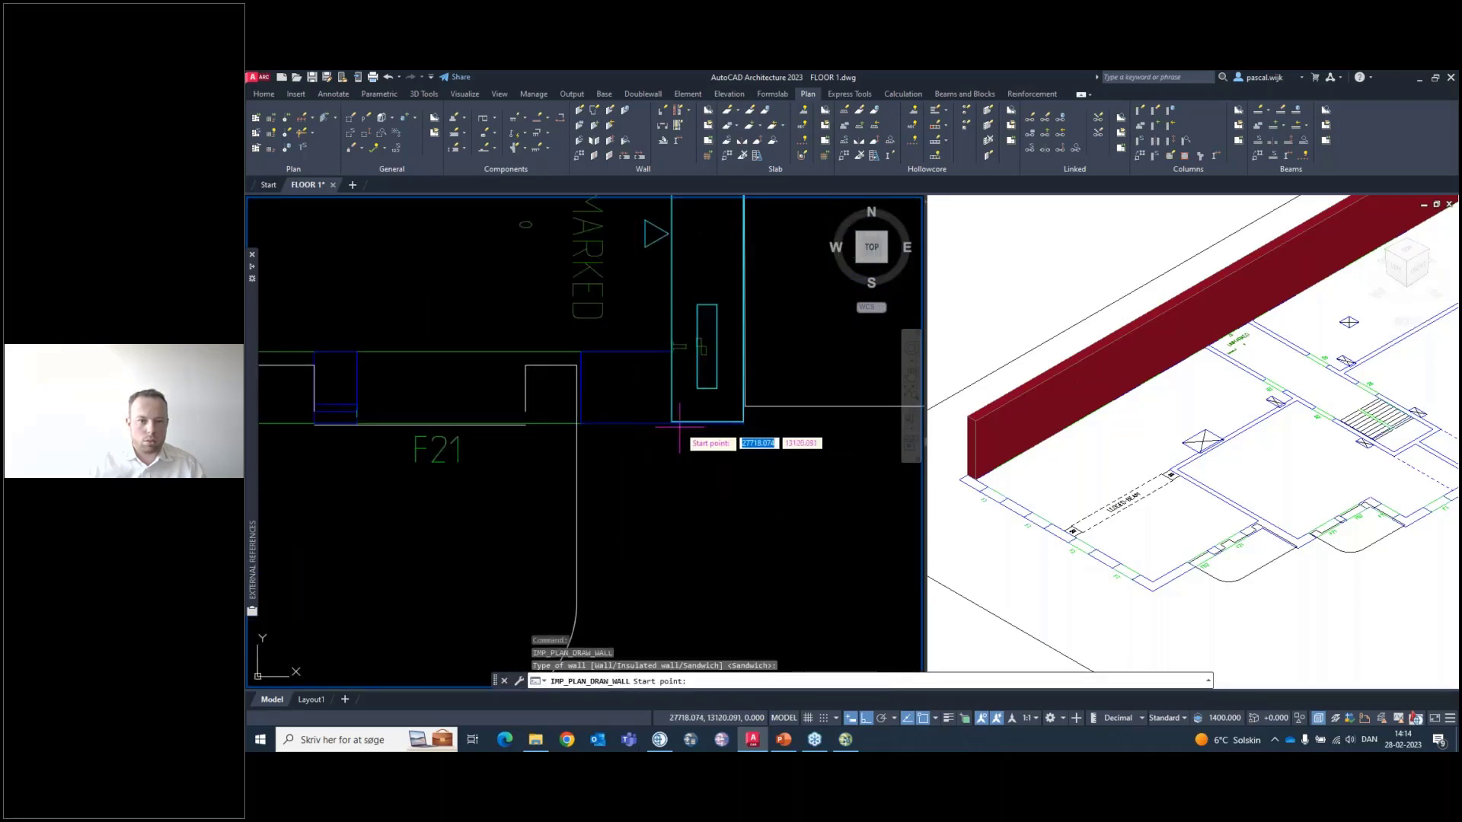
{"action": "scroll", "coordinate": [708, 422], "scroll_direction": "up", "scroll_amount": 3}
{"action": "scroll", "coordinate": [781, 424], "scroll_direction": "down", "scroll_amount": 3}
{"action": "scroll", "coordinate": [788, 426], "scroll_direction": "up", "scroll_amount": 2}
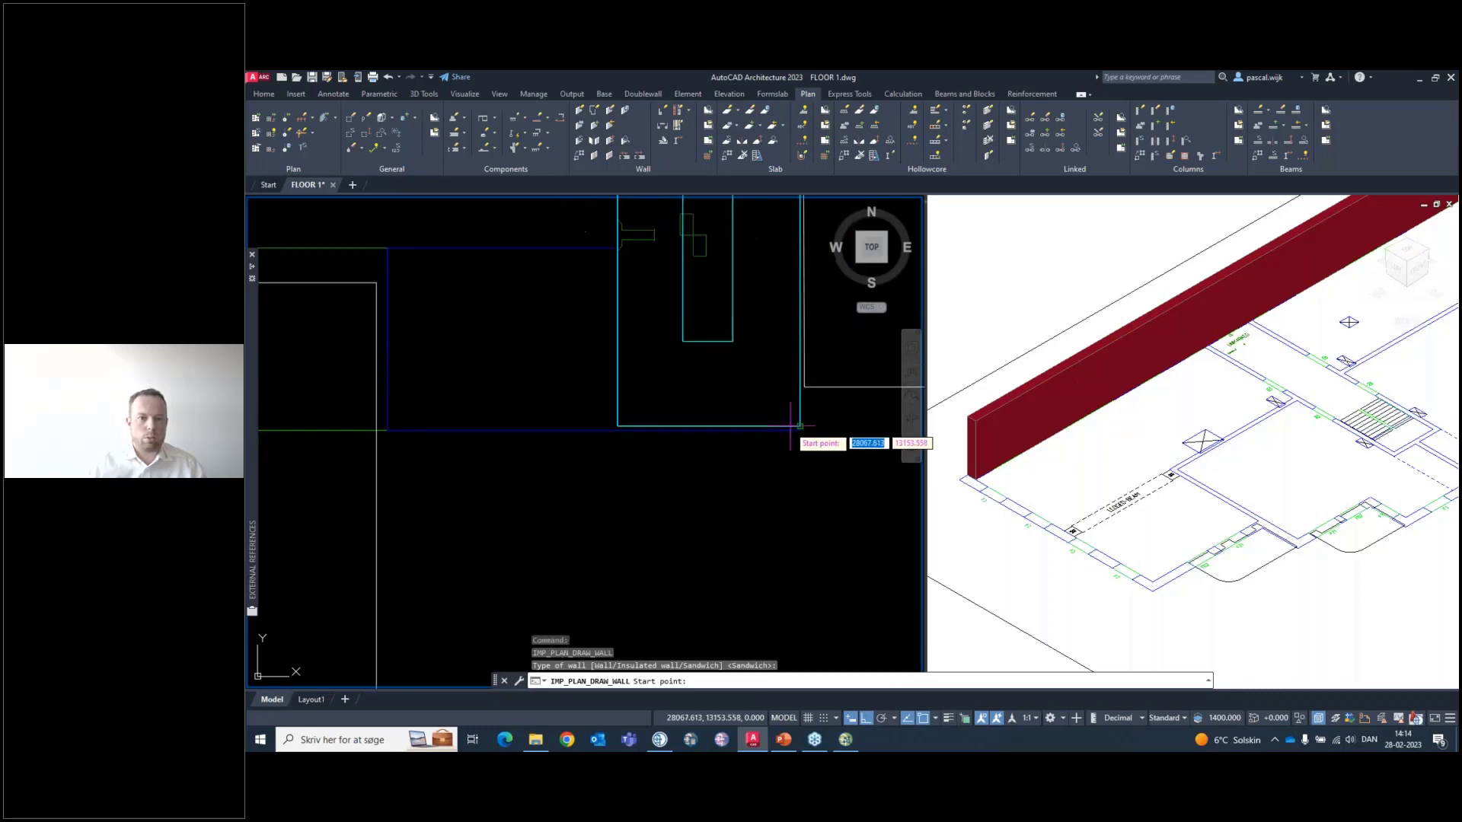
{"action": "scroll", "coordinate": [828, 430], "scroll_direction": "up", "scroll_amount": 3}
{"action": "scroll", "coordinate": [828, 431], "scroll_direction": "down", "scroll_amount": 3}
{"action": "scroll", "coordinate": [685, 373], "scroll_direction": "down", "scroll_amount": 2}
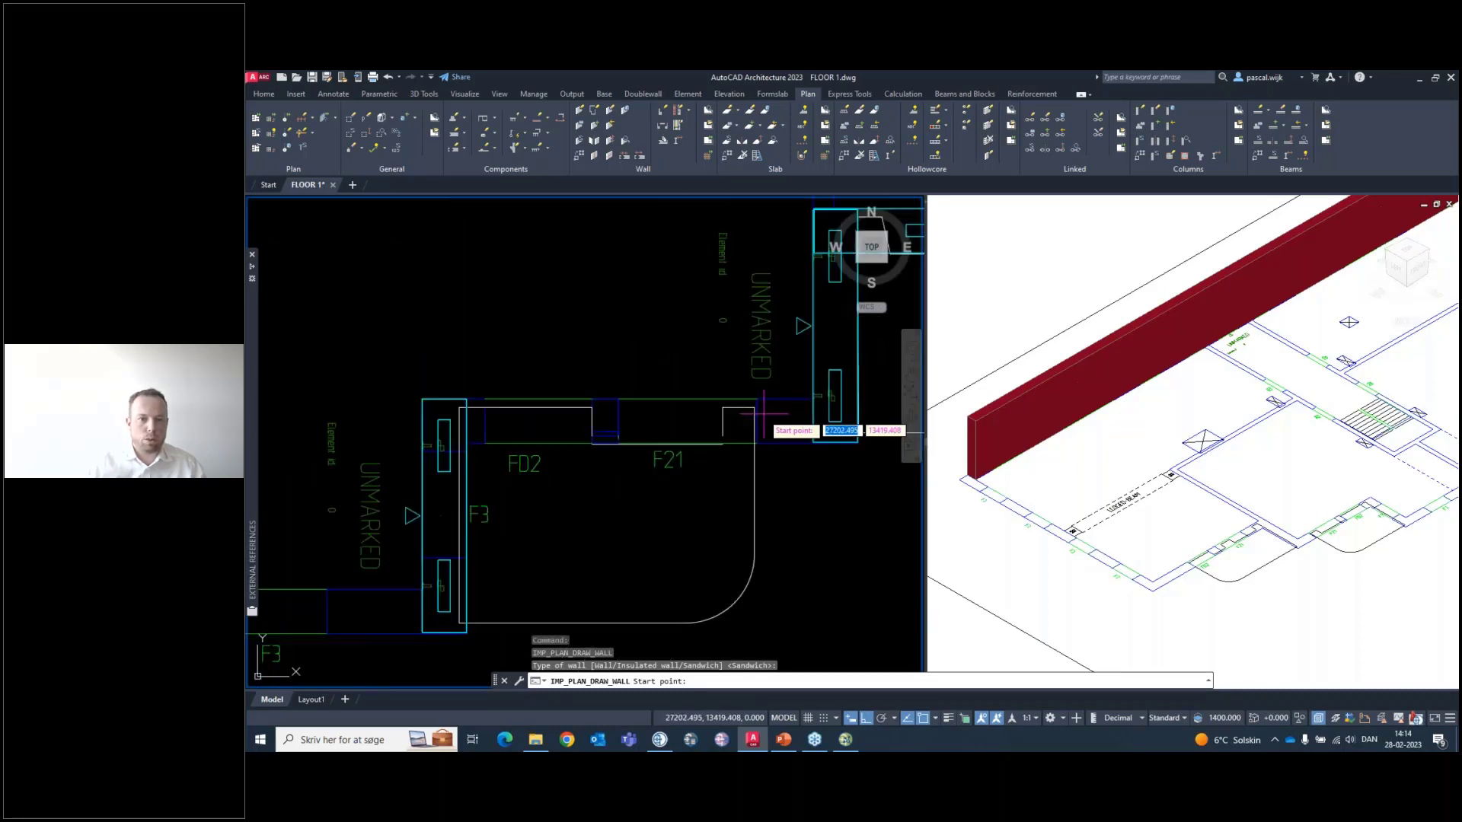
{"action": "left_click", "coordinate": [466, 399]}
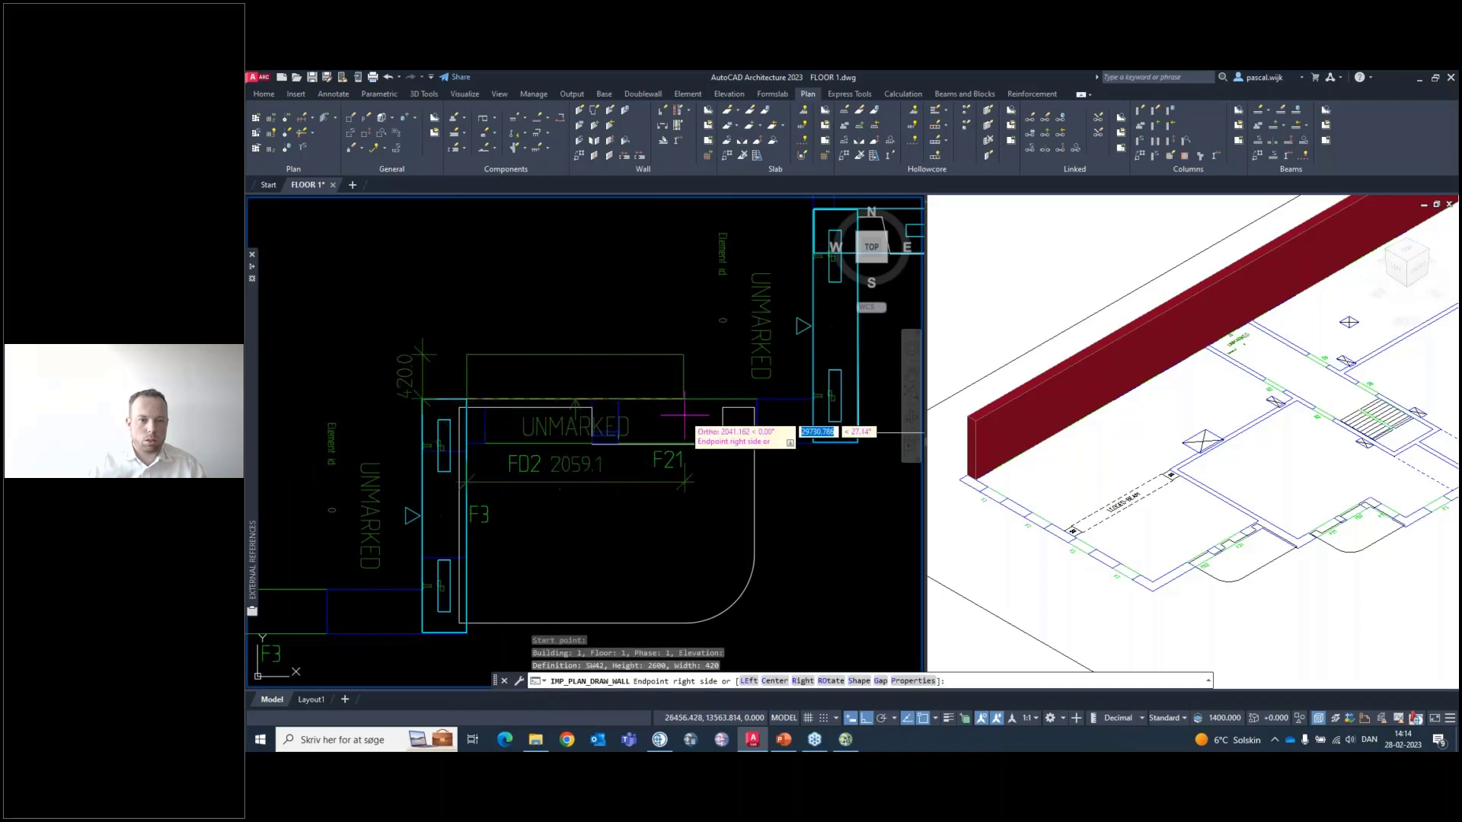
{"action": "key", "text": "Escape"}
Draw a left-aligned sandwich wall along the F21 and FD2 openings, from the eastern return wall's outer corner to the new return wall
{"action": "key", "text": "Return"}
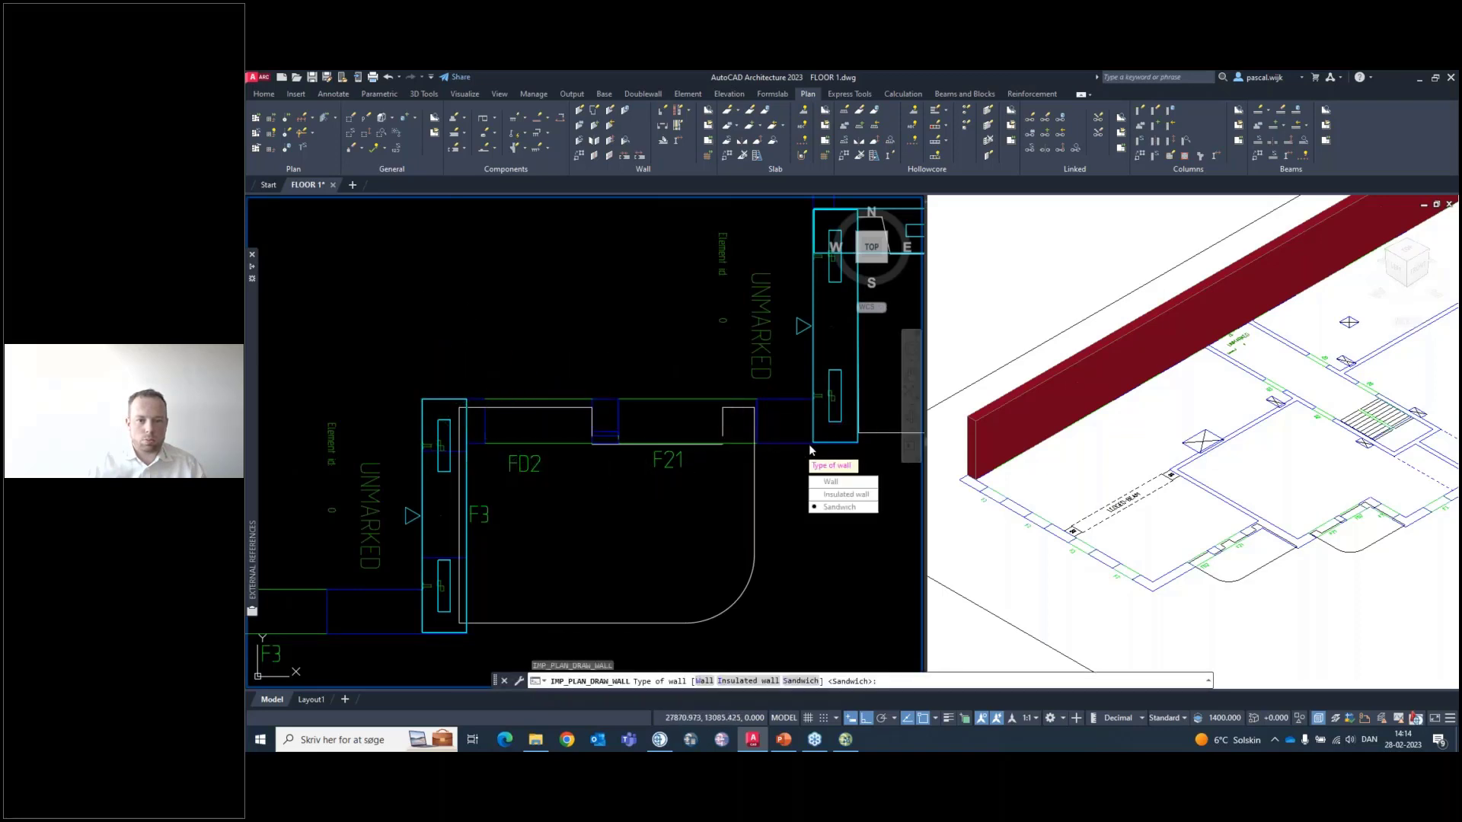
{"action": "key", "text": "Return"}
{"action": "scroll", "coordinate": [813, 445], "scroll_direction": "up", "scroll_amount": 3}
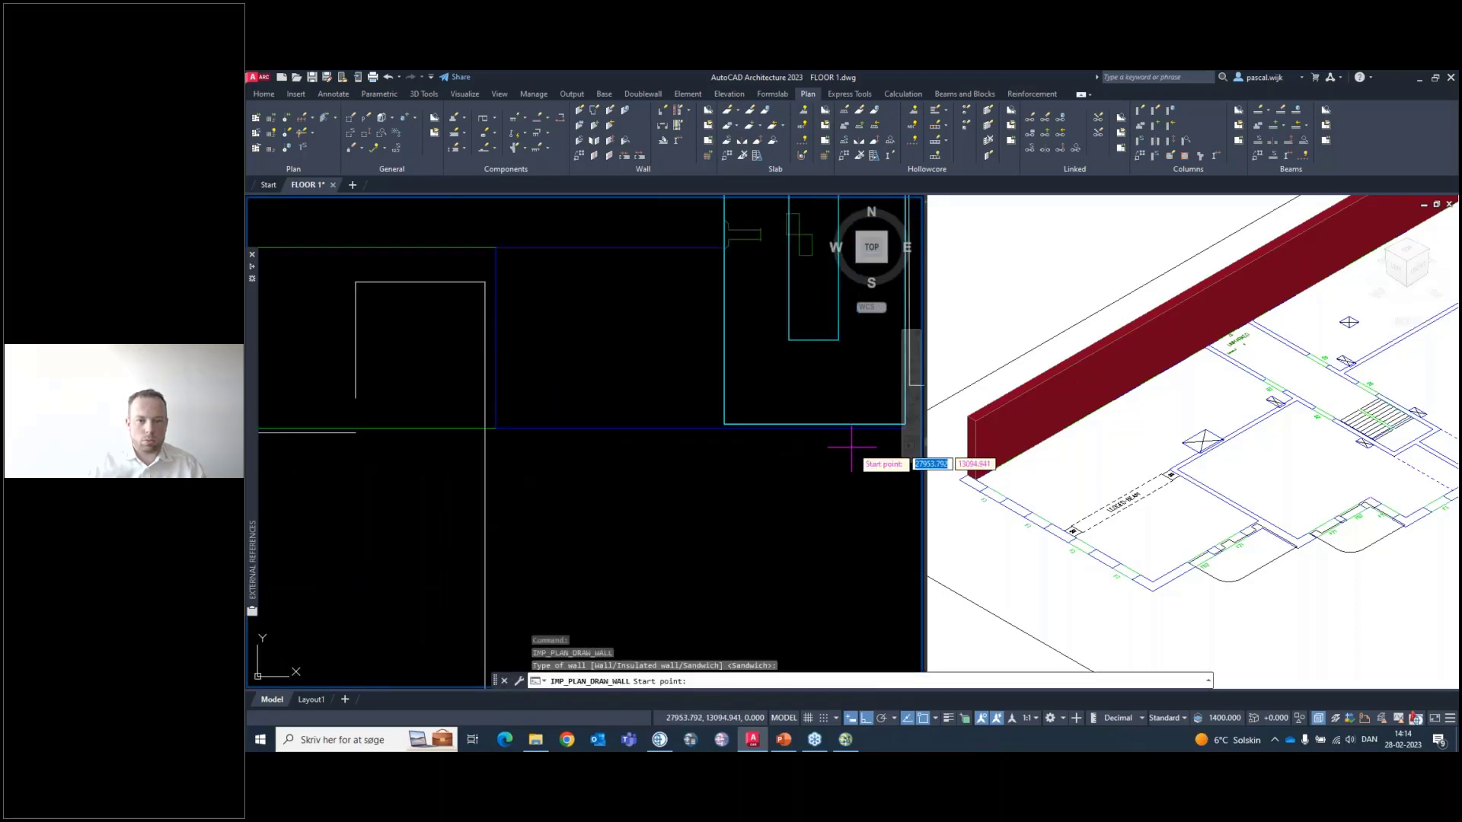
{"action": "middle_click_drag", "start_coordinate": [861, 436], "coordinate": [759, 447]}
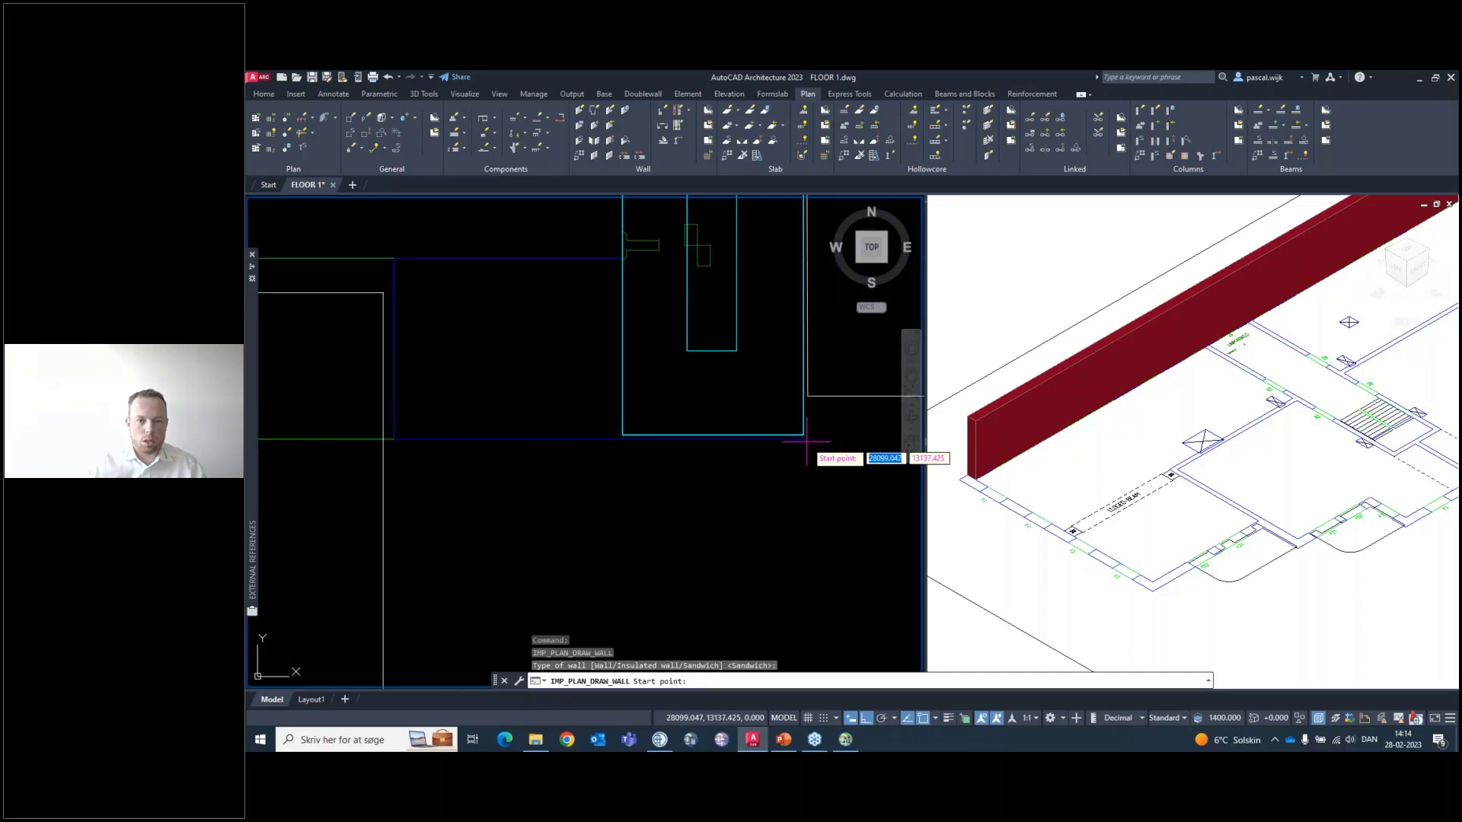
{"action": "left_click", "coordinate": [803, 440]}
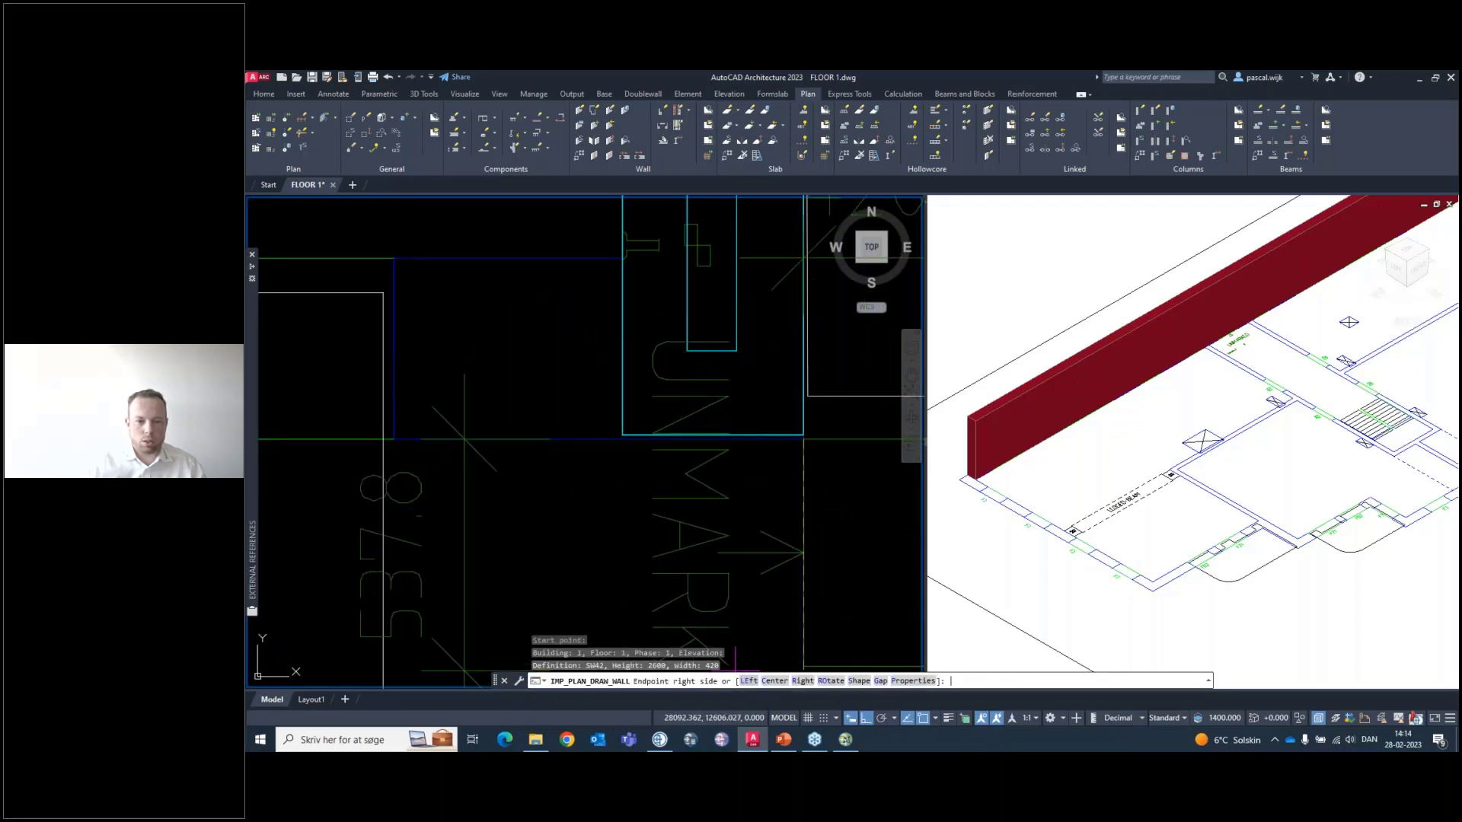
{"action": "left_click", "coordinate": [748, 681]}
{"action": "middle_click_drag", "start_coordinate": [610, 500], "coordinate": [889, 497]}
{"action": "scroll", "coordinate": [887, 497], "scroll_direction": "down", "scroll_amount": 2}
{"action": "middle_click_drag", "start_coordinate": [335, 483], "coordinate": [780, 480]}
{"action": "scroll", "coordinate": [778, 478], "scroll_direction": "down", "scroll_amount": 2}
{"action": "scroll", "coordinate": [626, 469], "scroll_direction": "up", "scroll_amount": 4}
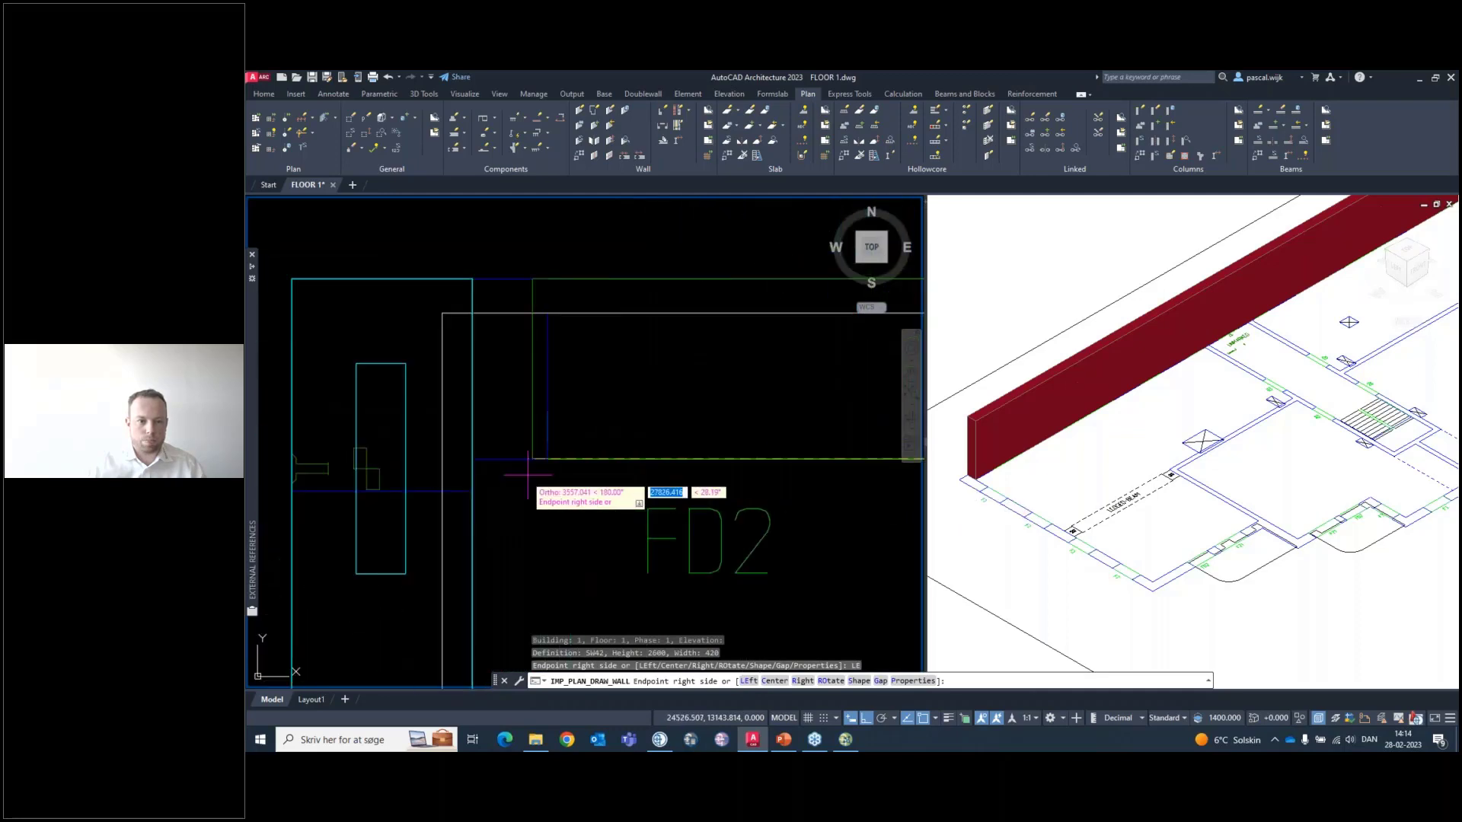
{"action": "left_click", "coordinate": [473, 460]}
{"action": "scroll", "coordinate": [513, 449], "scroll_direction": "down", "scroll_amount": 6}
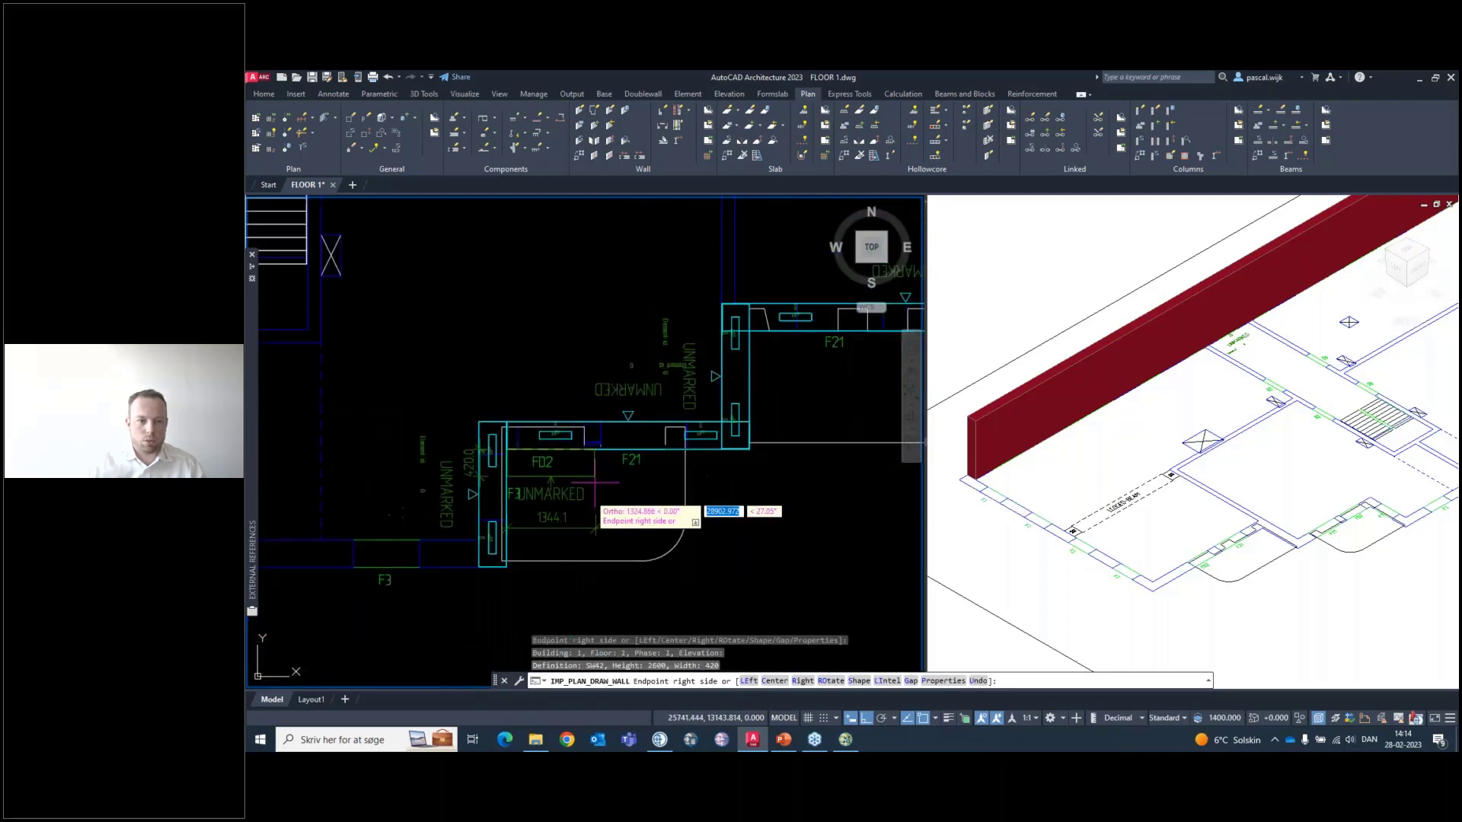
Draw a right-aligned sandwich wall along the south facade below the stairwell, between the return walls with the F3 openings
{"action": "middle_click_drag", "start_coordinate": [538, 501], "coordinate": [686, 457]}
{"action": "scroll", "coordinate": [663, 455], "scroll_direction": "up", "scroll_amount": 3}
{"action": "key", "text": "Return"}
{"action": "key", "text": "Return"}
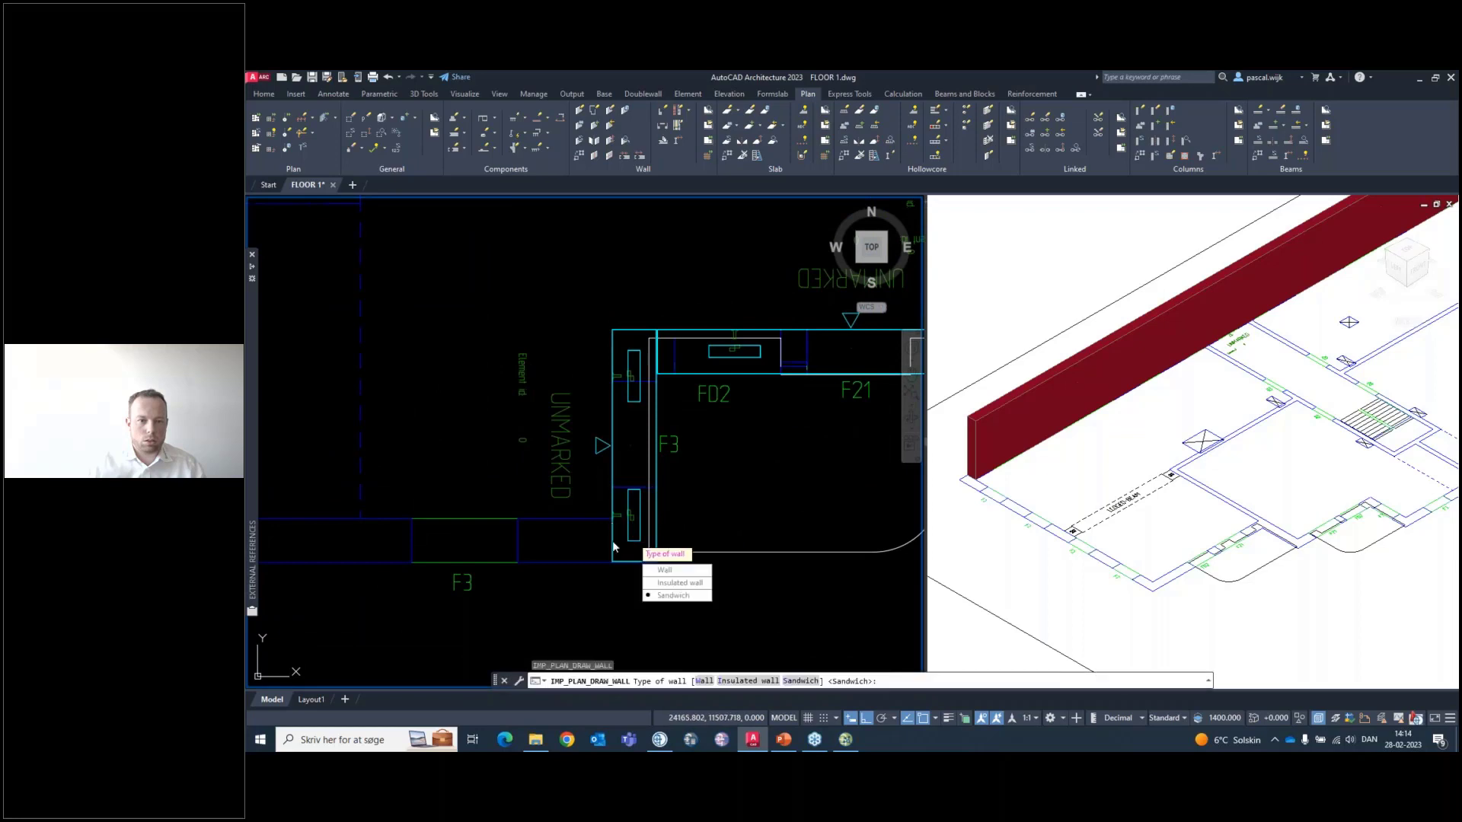
{"action": "key", "text": "Return"}
{"action": "scroll", "coordinate": [601, 522], "scroll_direction": "up", "scroll_amount": 6}
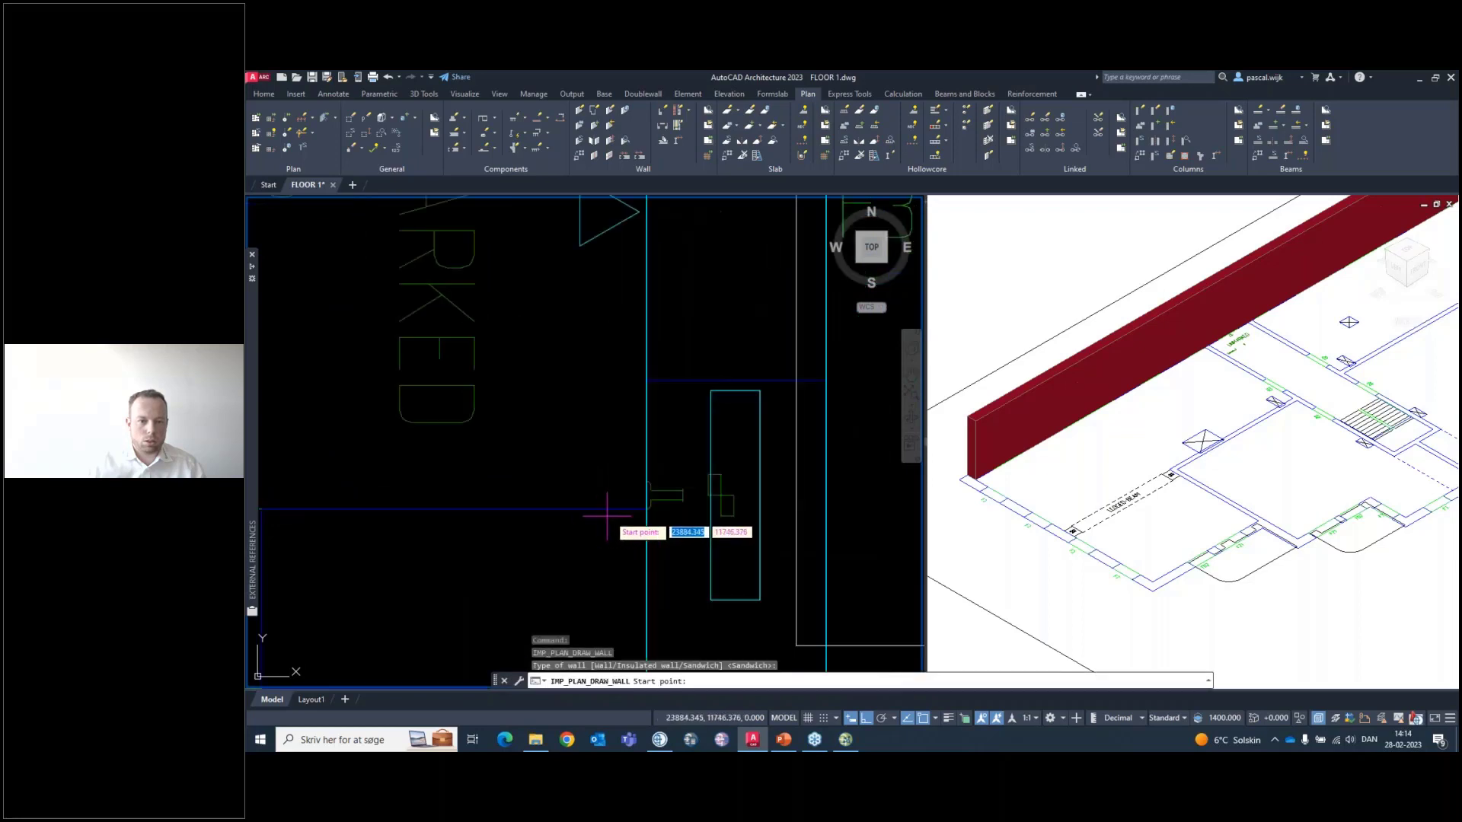
{"action": "left_click", "coordinate": [646, 508]}
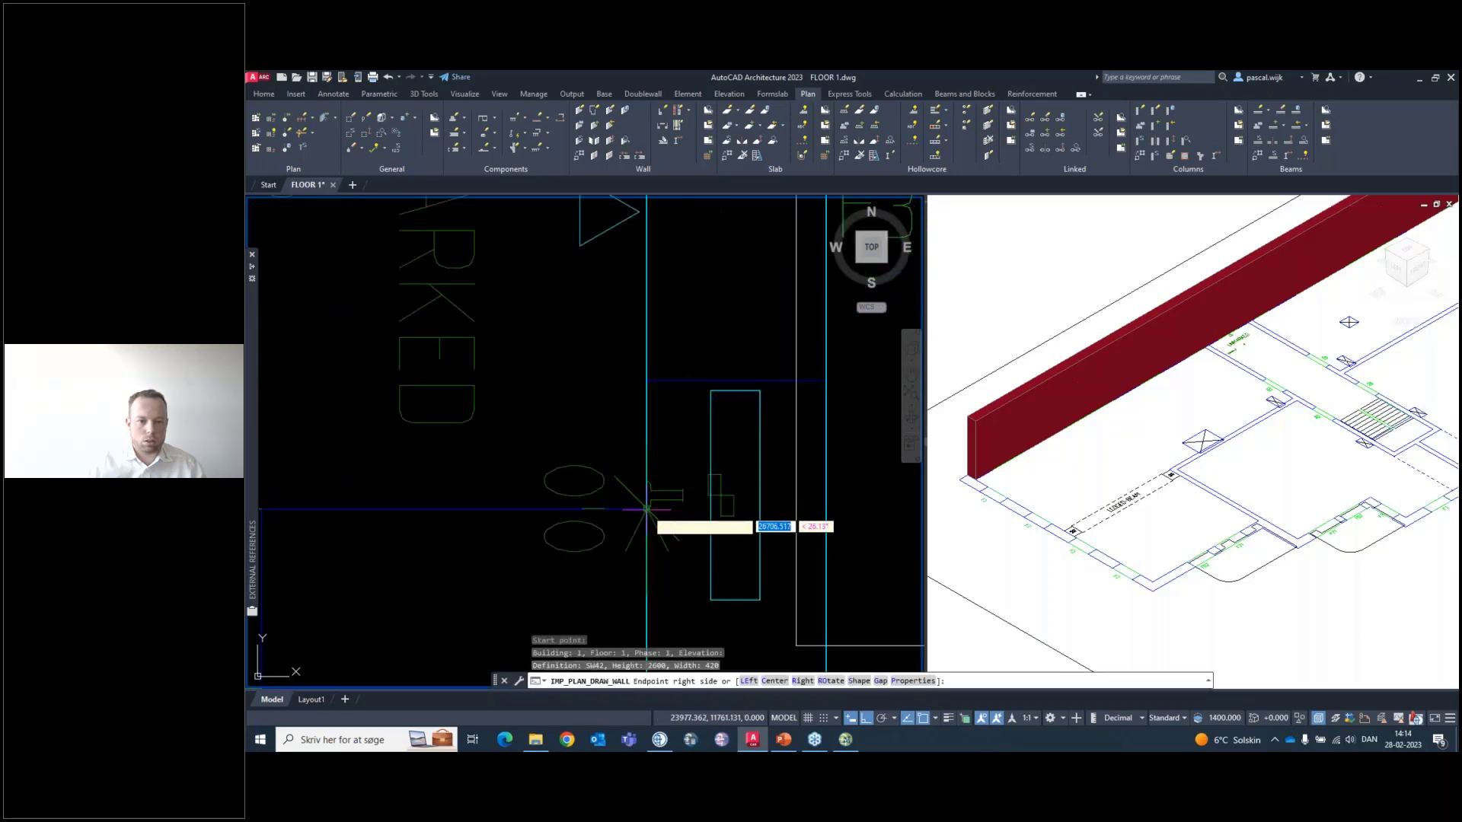
{"action": "scroll", "coordinate": [653, 499], "scroll_direction": "down", "scroll_amount": 3}
{"action": "scroll", "coordinate": [583, 426], "scroll_direction": "up", "scroll_amount": 2}
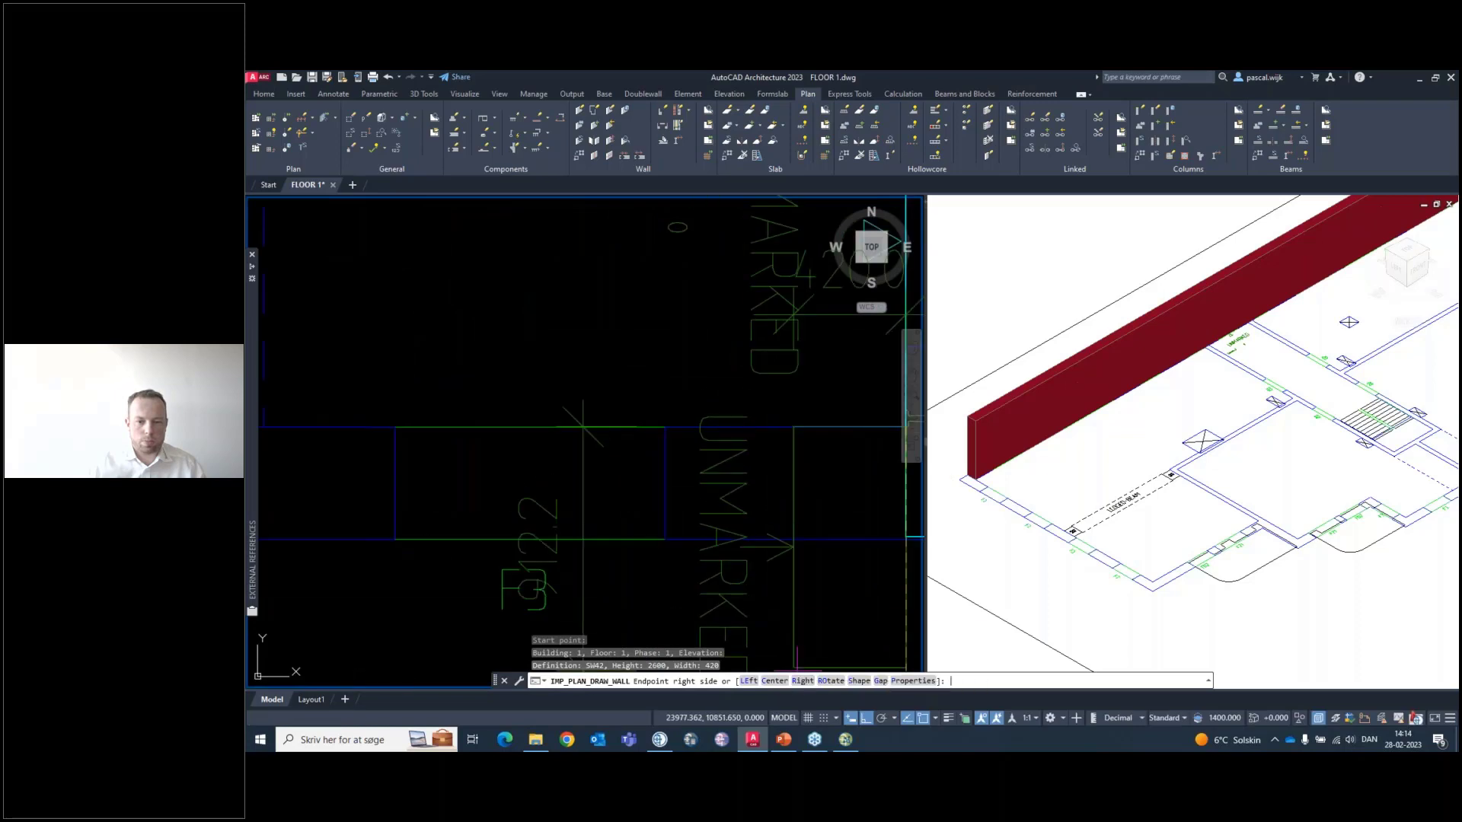
{"action": "scroll", "coordinate": [583, 426], "scroll_direction": "down", "scroll_amount": 4}
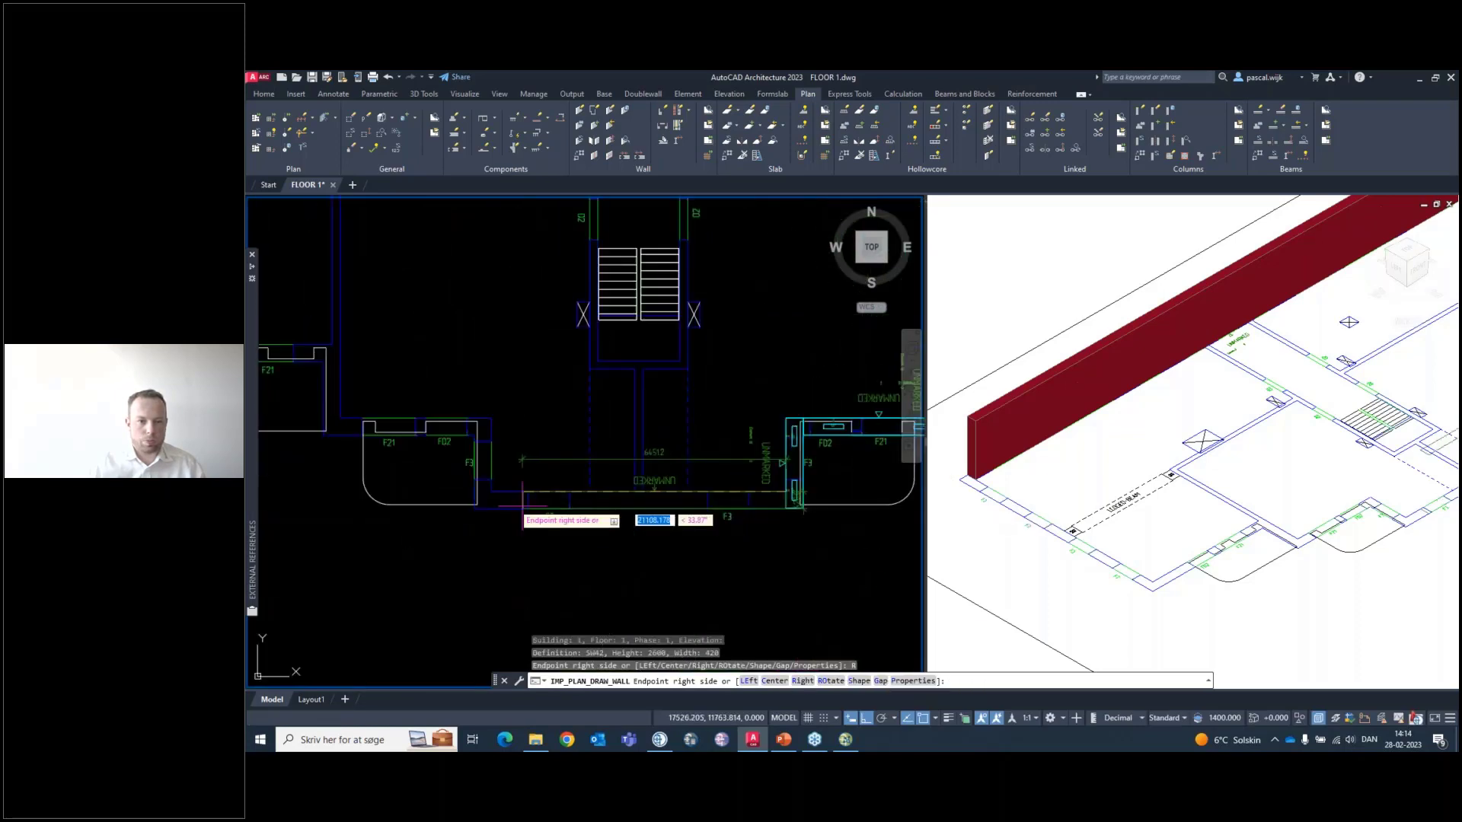
{"action": "scroll", "coordinate": [523, 505], "scroll_direction": "up", "scroll_amount": 3}
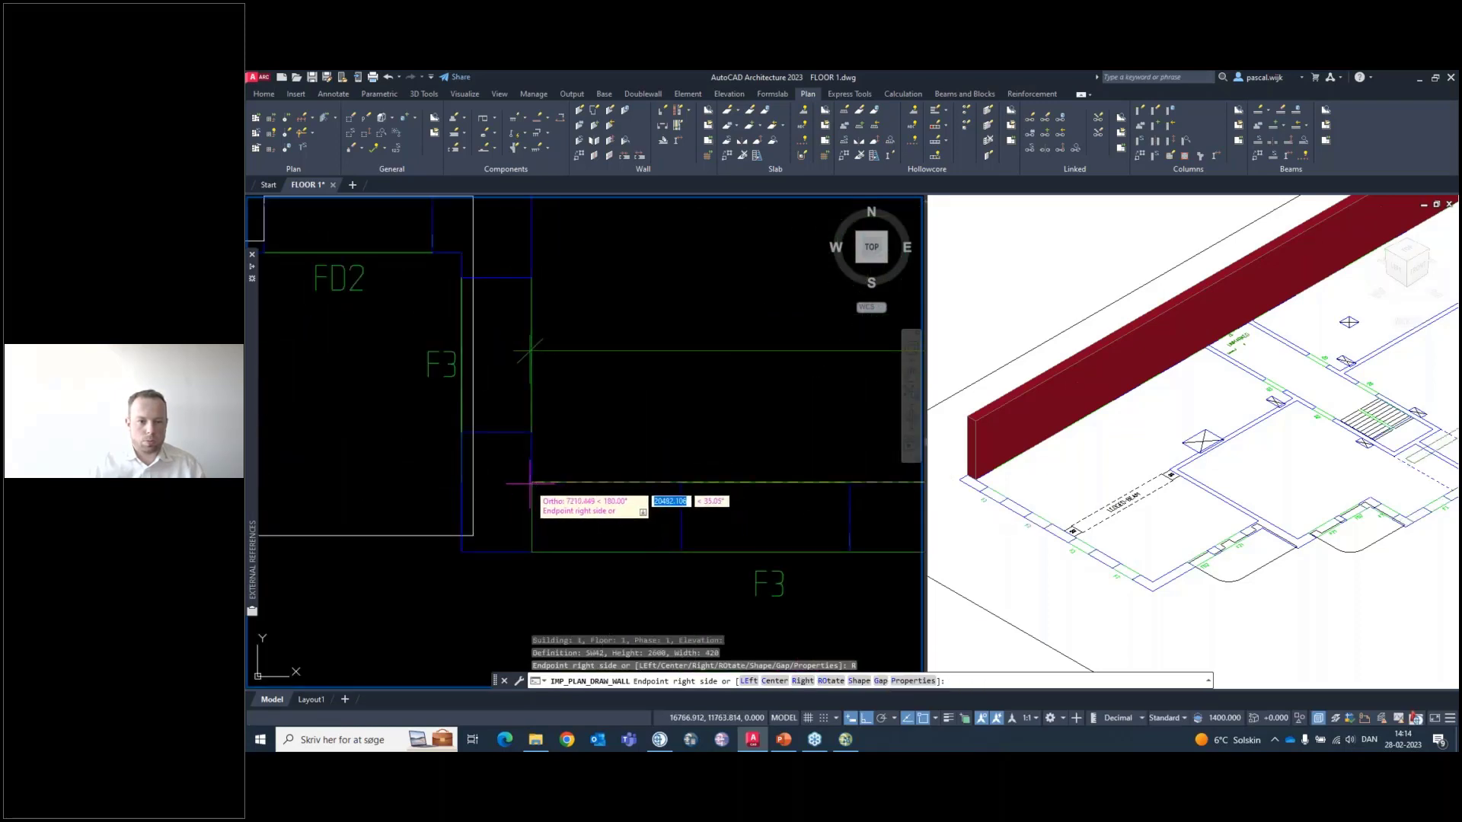
{"action": "left_click", "coordinate": [532, 482]}
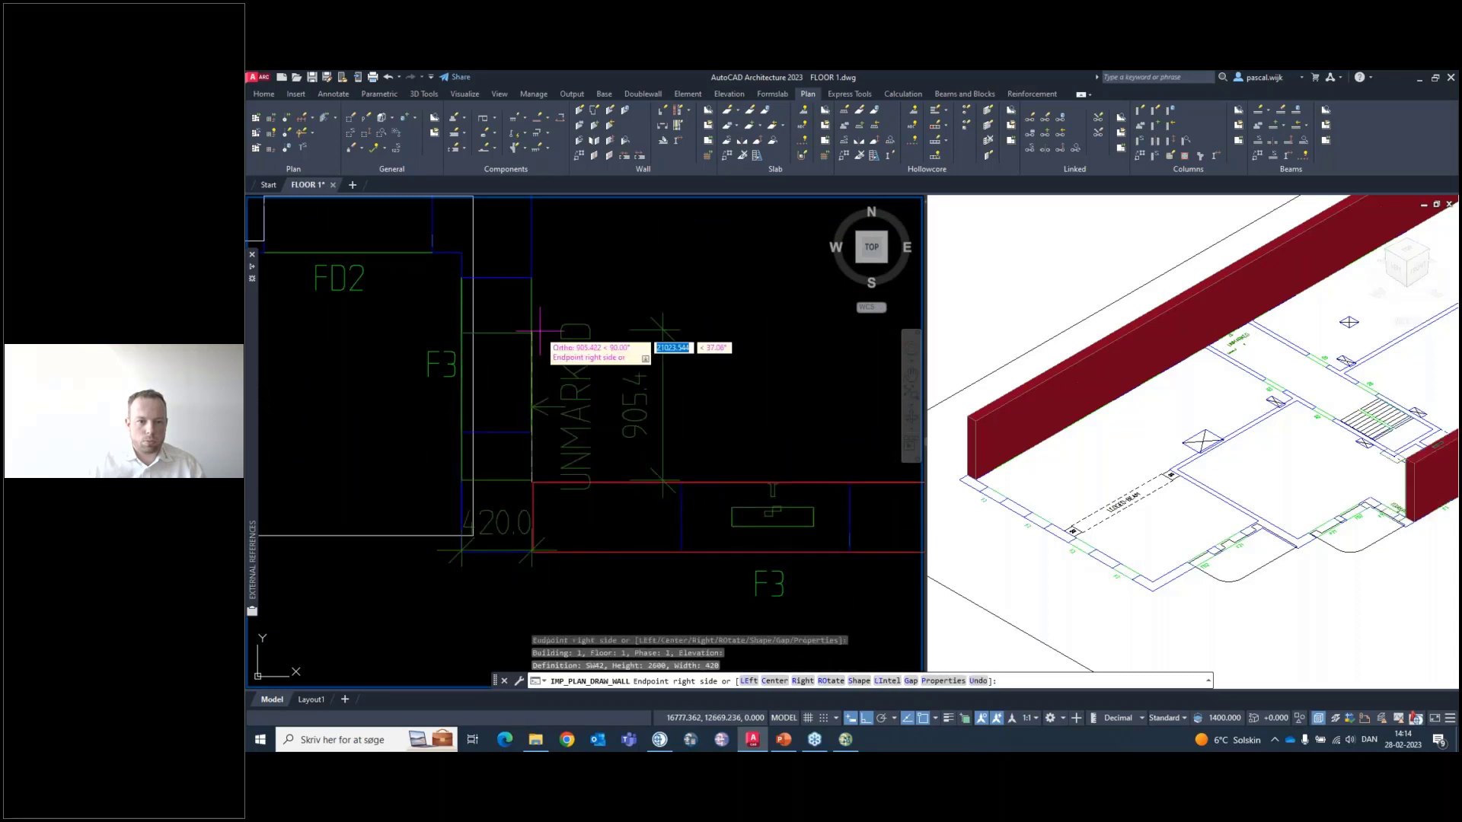
Continue with the return wall past the F3 opening and the facade wall behind the balcony along FD2 and F21
{"action": "middle_click_drag", "start_coordinate": [540, 331], "coordinate": [542, 426]}
{"action": "left_click", "coordinate": [535, 299]}
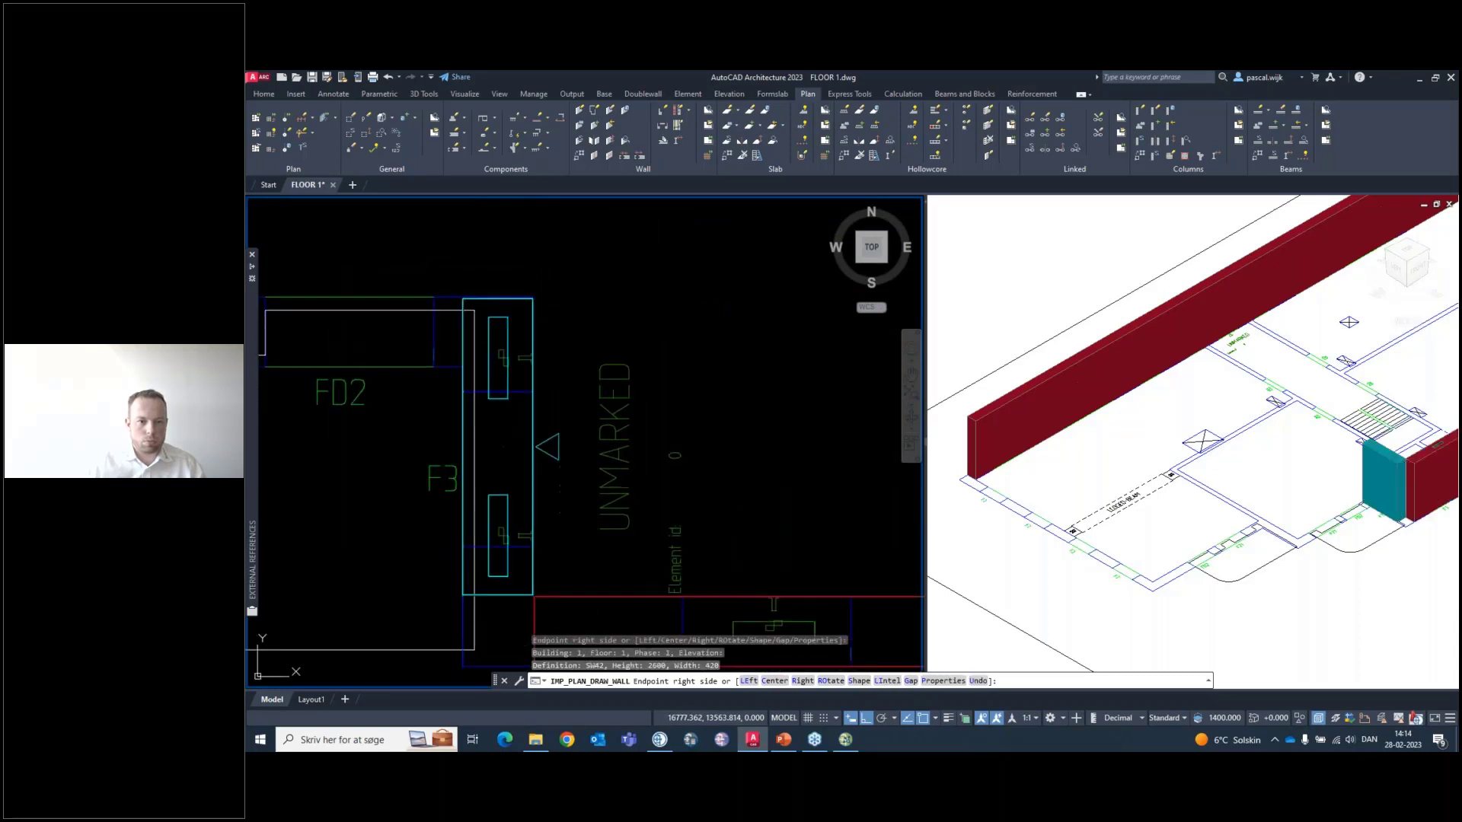
{"action": "middle_click_drag", "start_coordinate": [397, 305], "coordinate": [859, 411]}
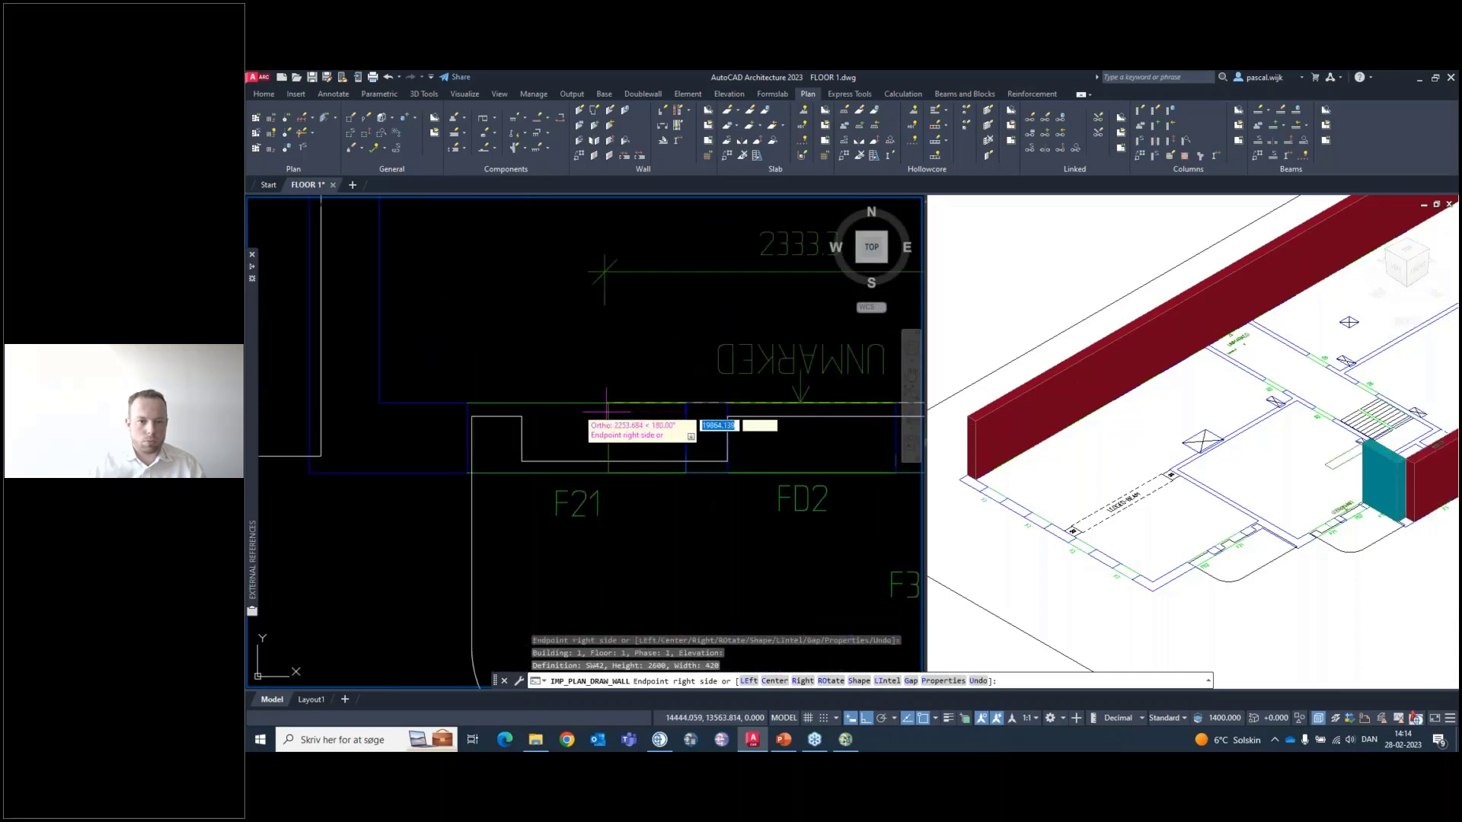
{"action": "left_click", "coordinate": [306, 403]}
Switch the wall alignment to Left and draw the short return wall up to the inner face of the western balcony's facade
{"action": "middle_click_drag", "start_coordinate": [341, 365], "coordinate": [658, 624]}
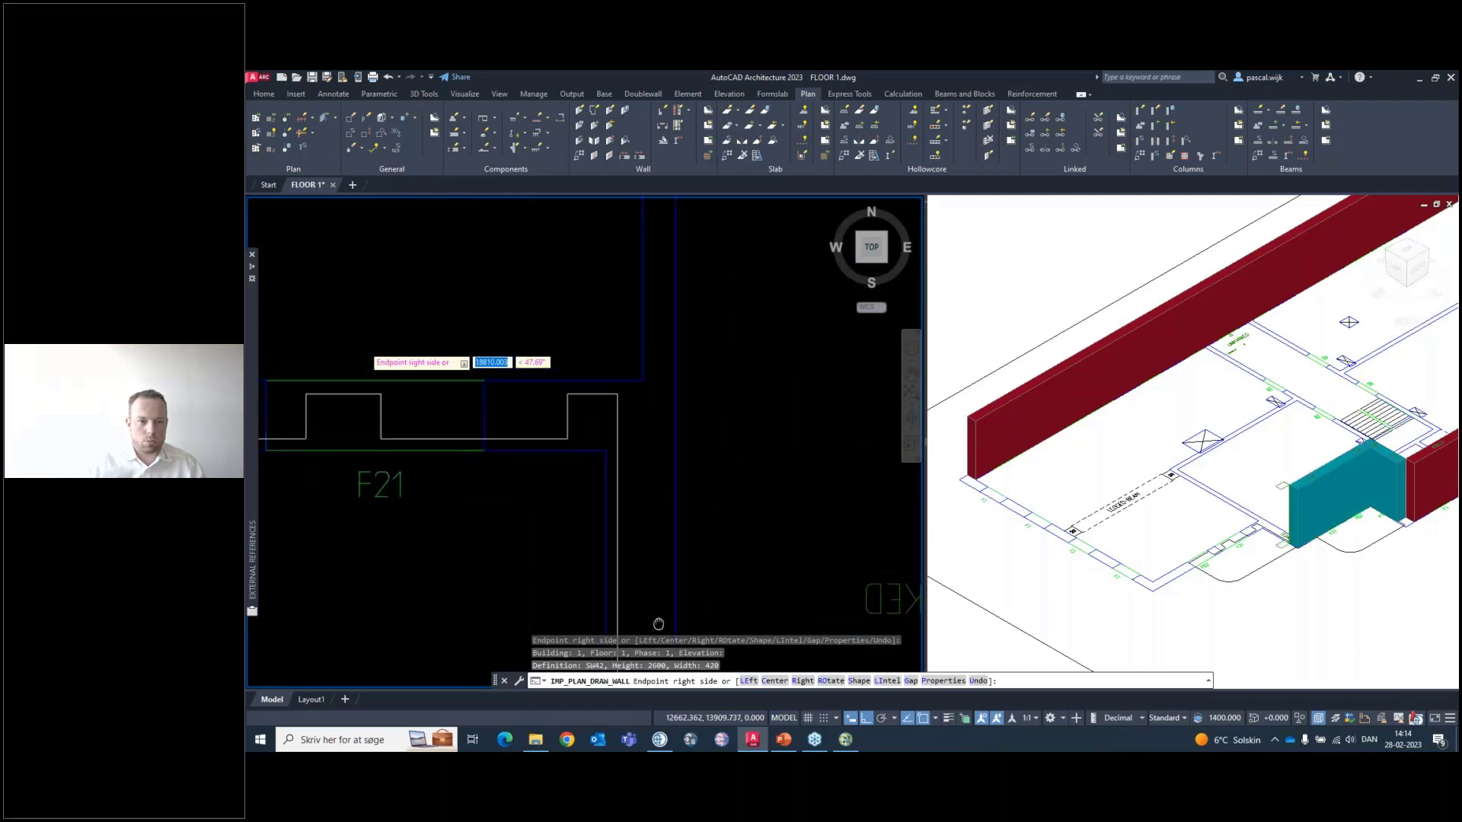
{"action": "scroll", "coordinate": [659, 624], "scroll_direction": "down", "scroll_amount": 4}
{"action": "scroll", "coordinate": [685, 532], "scroll_direction": "up", "scroll_amount": 4}
{"action": "middle_click_drag", "start_coordinate": [611, 549], "coordinate": [574, 357]}
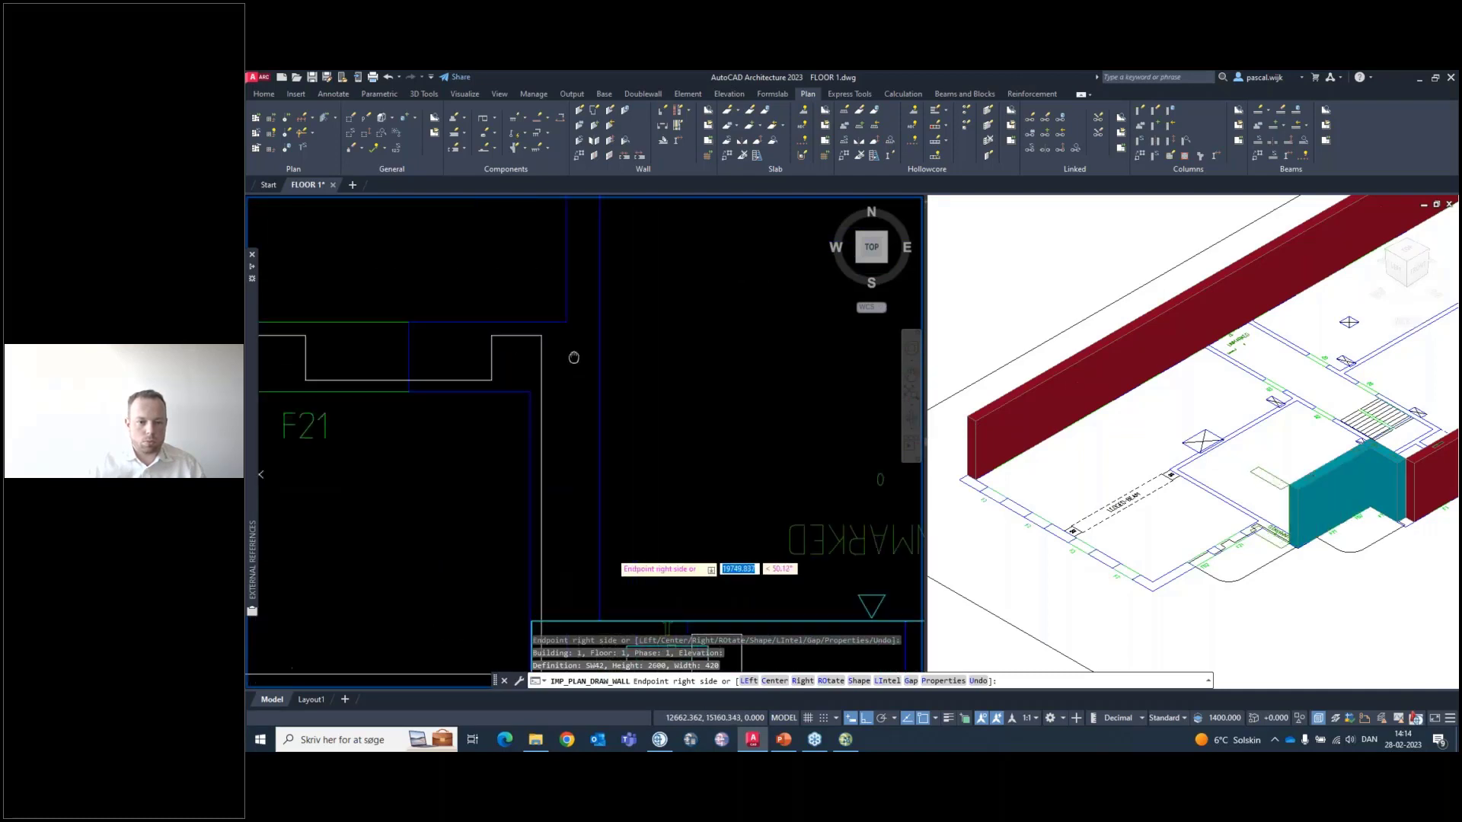
{"action": "scroll", "coordinate": [574, 351], "scroll_direction": "down", "scroll_amount": 2}
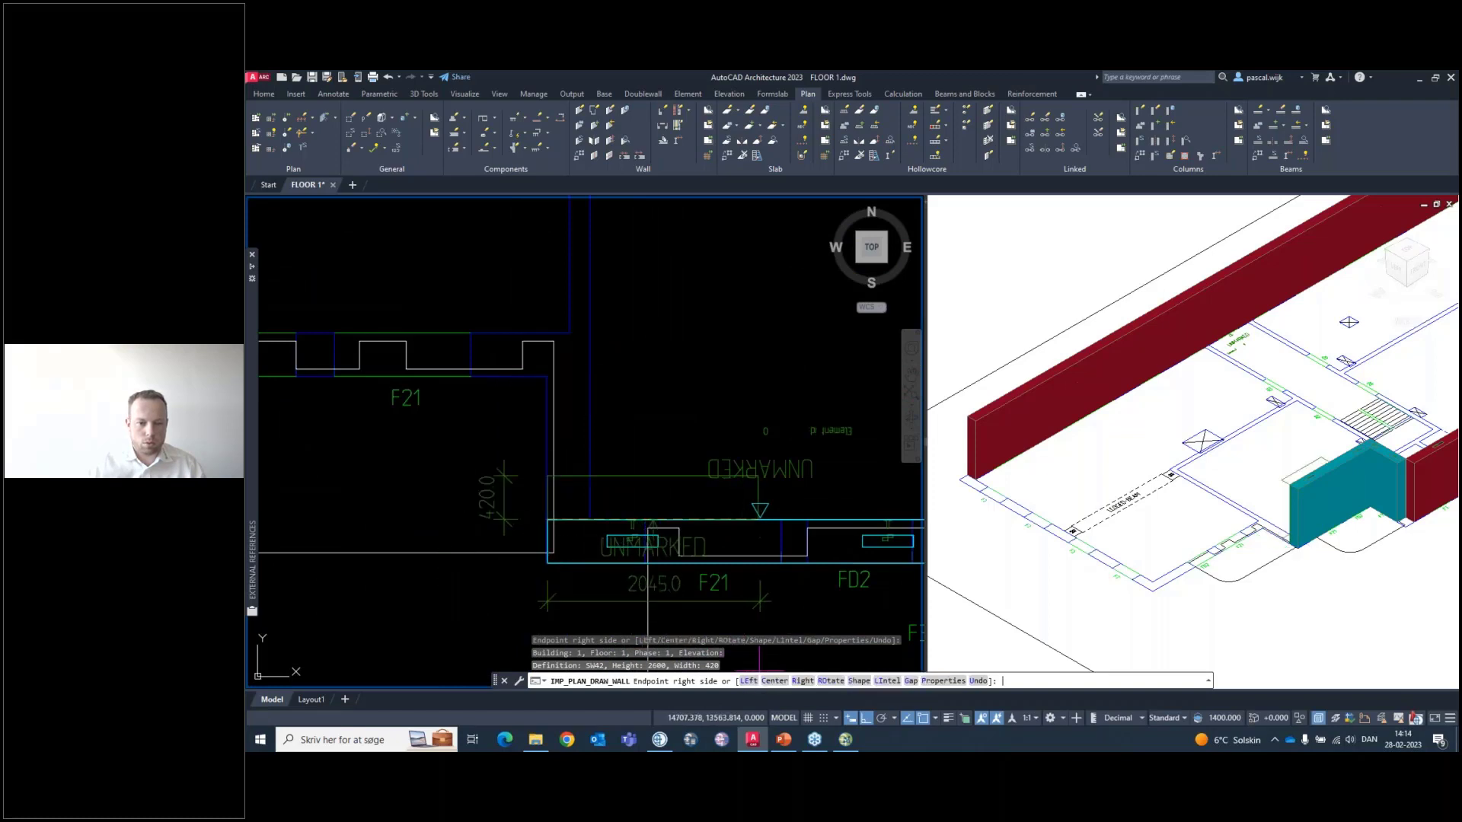
{"action": "left_click", "coordinate": [749, 682]}
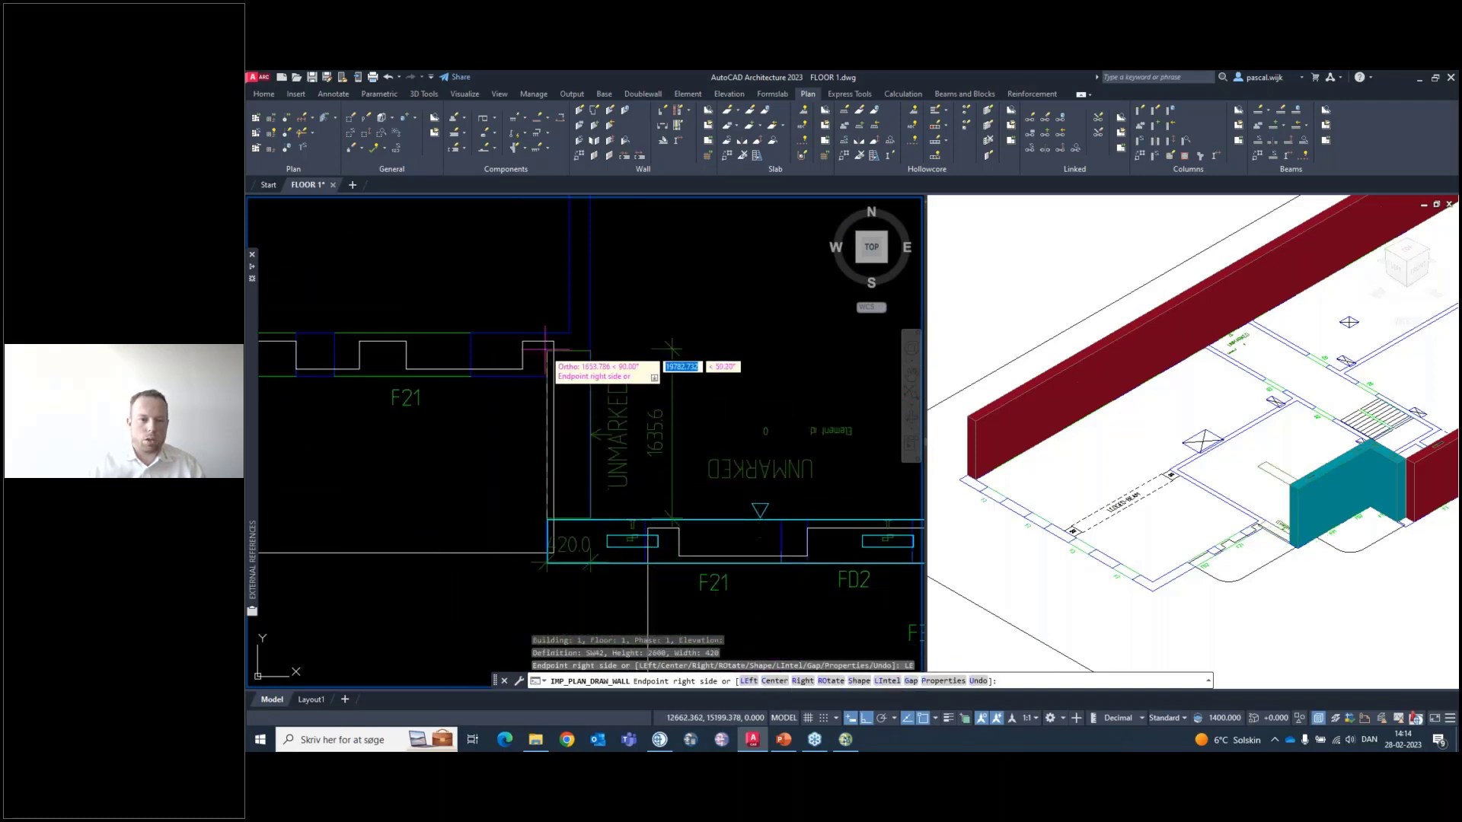
{"action": "scroll", "coordinate": [545, 349], "scroll_direction": "up", "scroll_amount": 6}
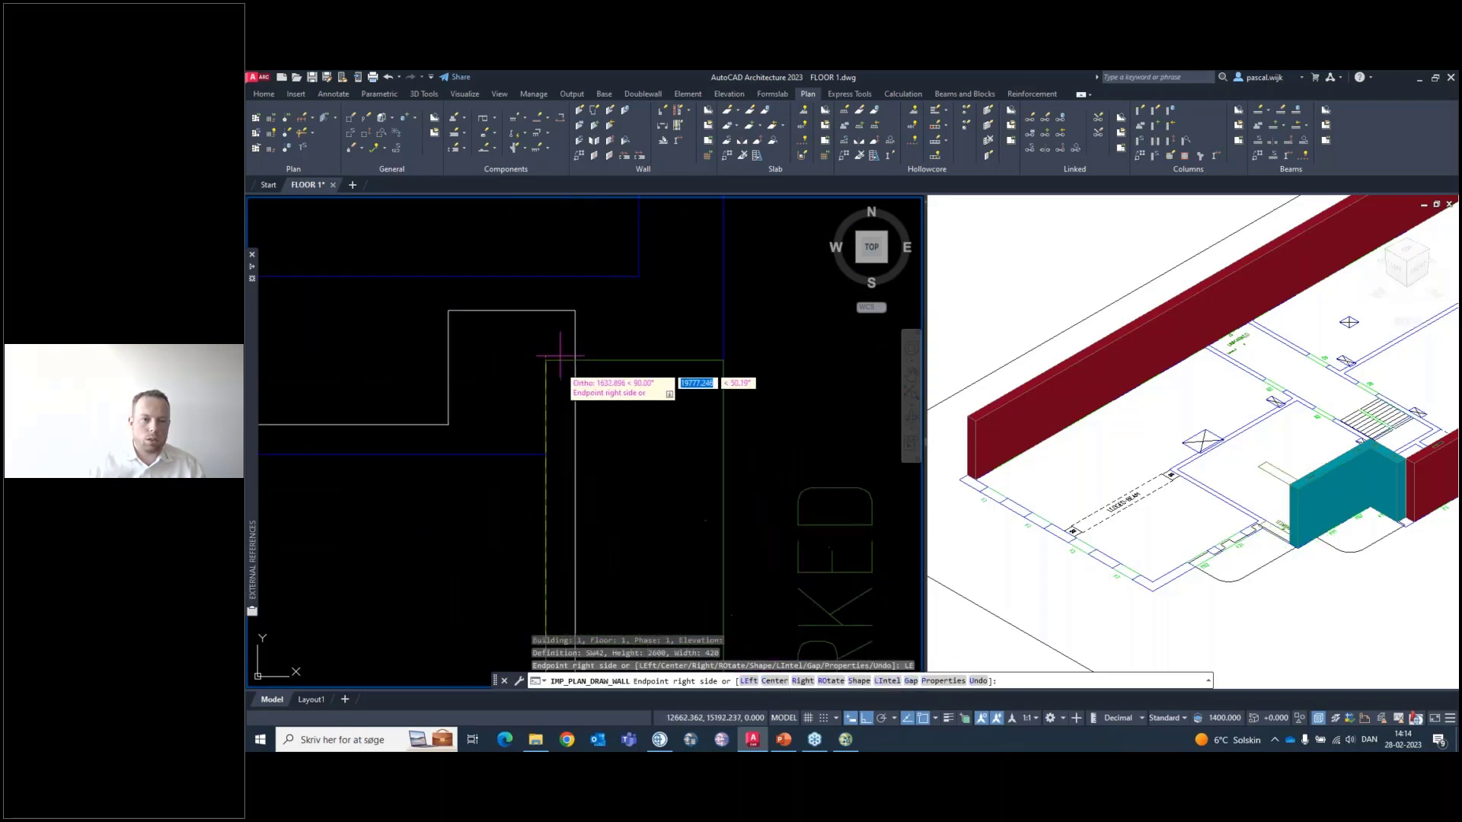
{"action": "left_click", "coordinate": [545, 276]}
Switch the wall alignment to Right and draw the south facade wall past F21 and FD2 to the outer south-west corner
{"action": "scroll", "coordinate": [502, 296], "scroll_direction": "down", "scroll_amount": 4}
{"action": "middle_click_drag", "start_coordinate": [390, 320], "coordinate": [802, 424]}
{"action": "middle_click_drag", "start_coordinate": [560, 471], "coordinate": [557, 471]}
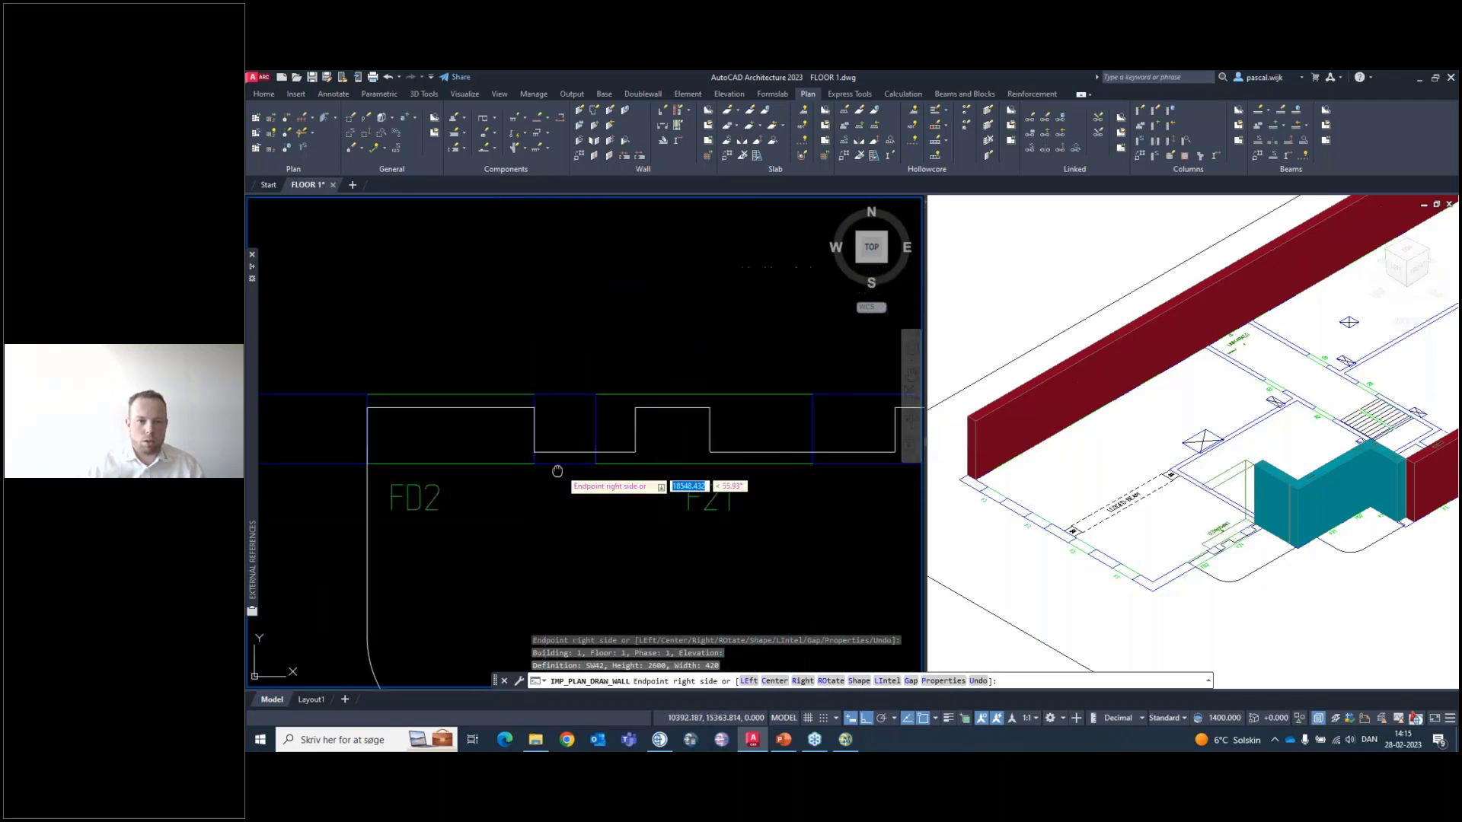
{"action": "scroll", "coordinate": [557, 471], "scroll_direction": "down", "scroll_amount": 6}
{"action": "scroll", "coordinate": [560, 471], "scroll_direction": "up", "scroll_amount": 2}
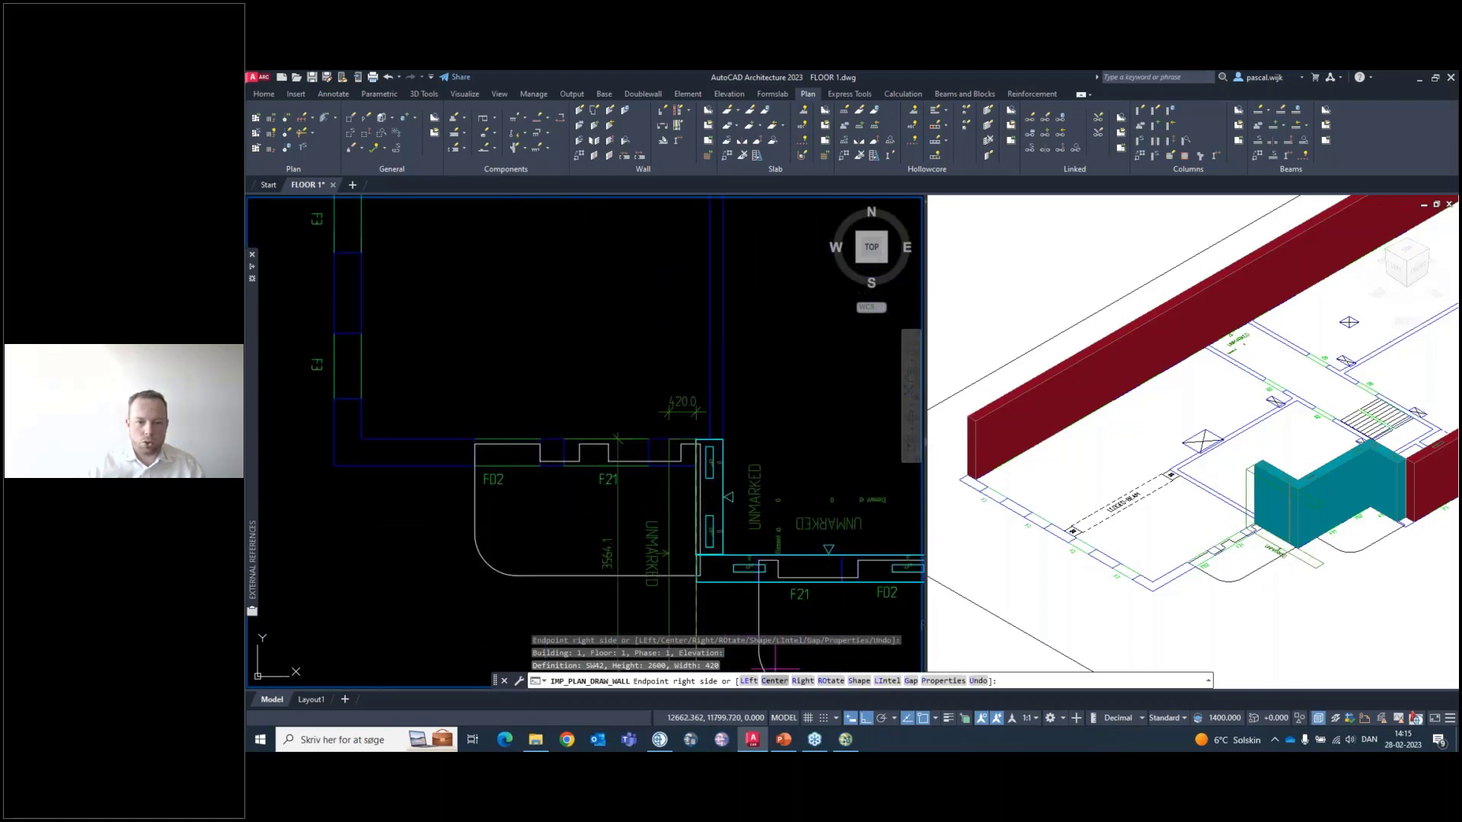
{"action": "left_click", "coordinate": [802, 682]}
{"action": "scroll", "coordinate": [324, 457], "scroll_direction": "up", "scroll_amount": 4}
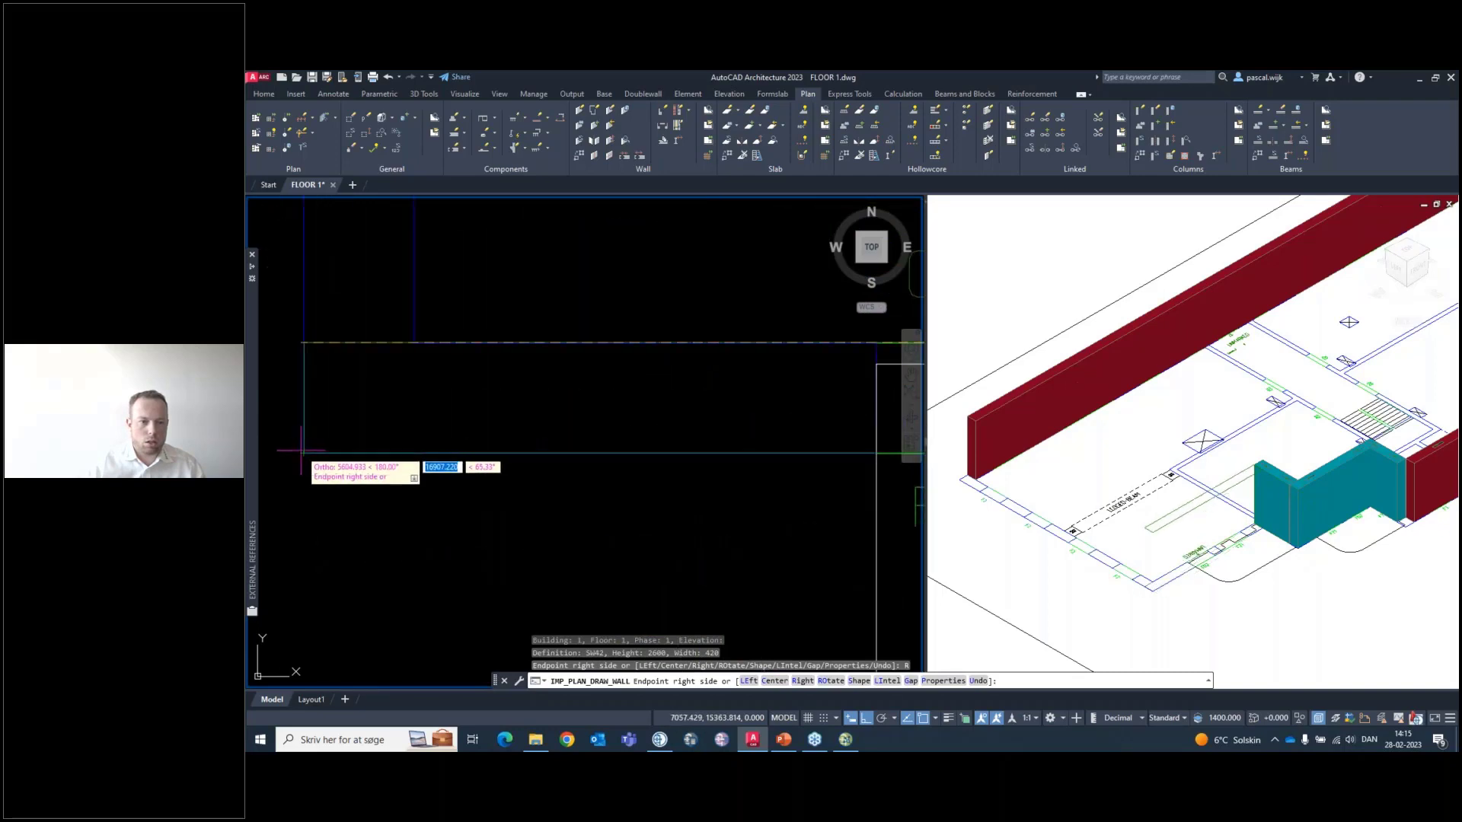
{"action": "scroll", "coordinate": [303, 451], "scroll_direction": "up", "scroll_amount": 5}
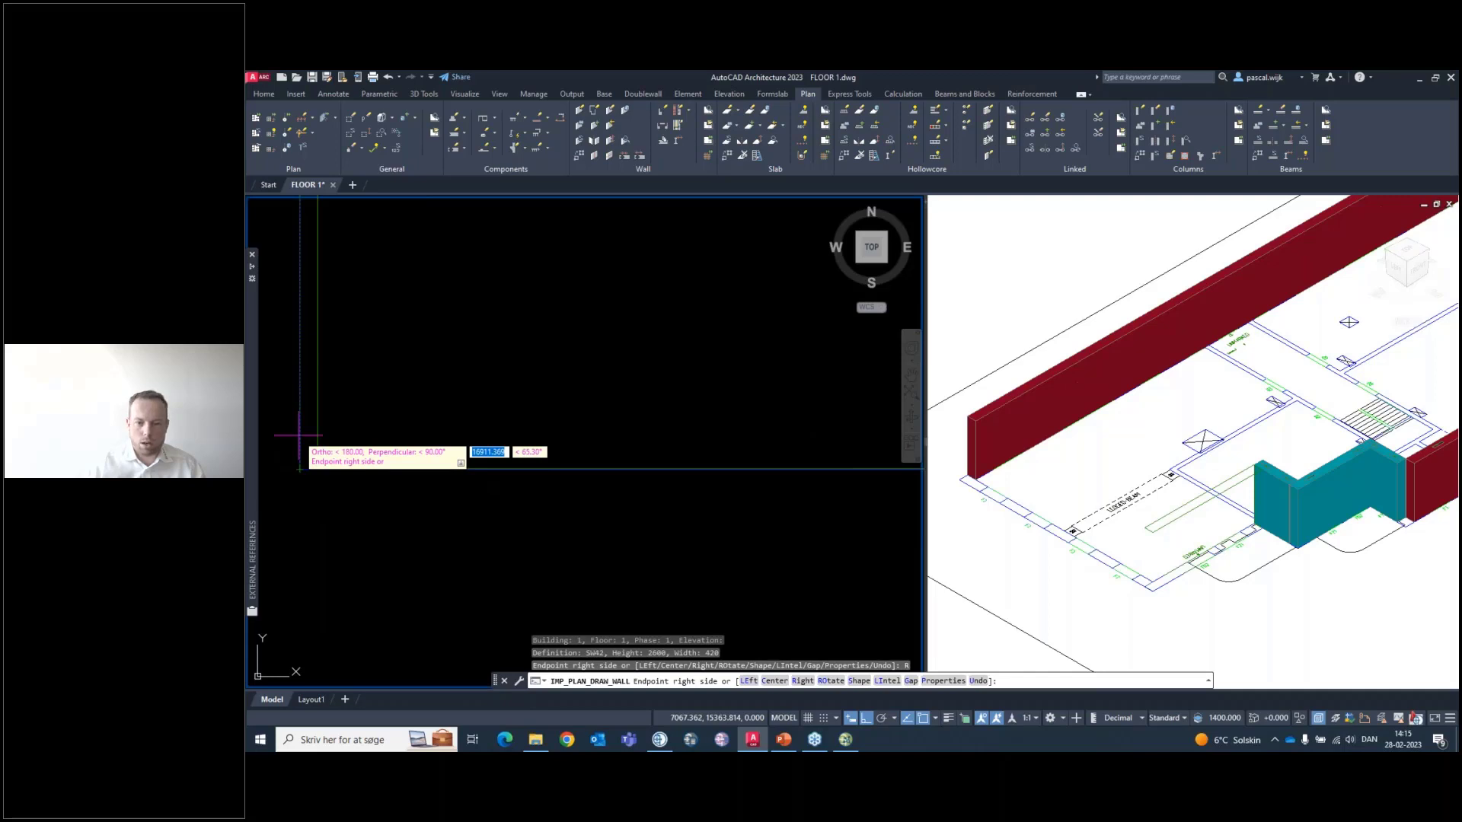
{"action": "left_click", "coordinate": [299, 436]}
Switch the wall alignment to Left and draw the west facade wall past the F3 openings to the north wall's outer face
{"action": "middle_click_drag", "start_coordinate": [391, 347], "coordinate": [470, 521]}
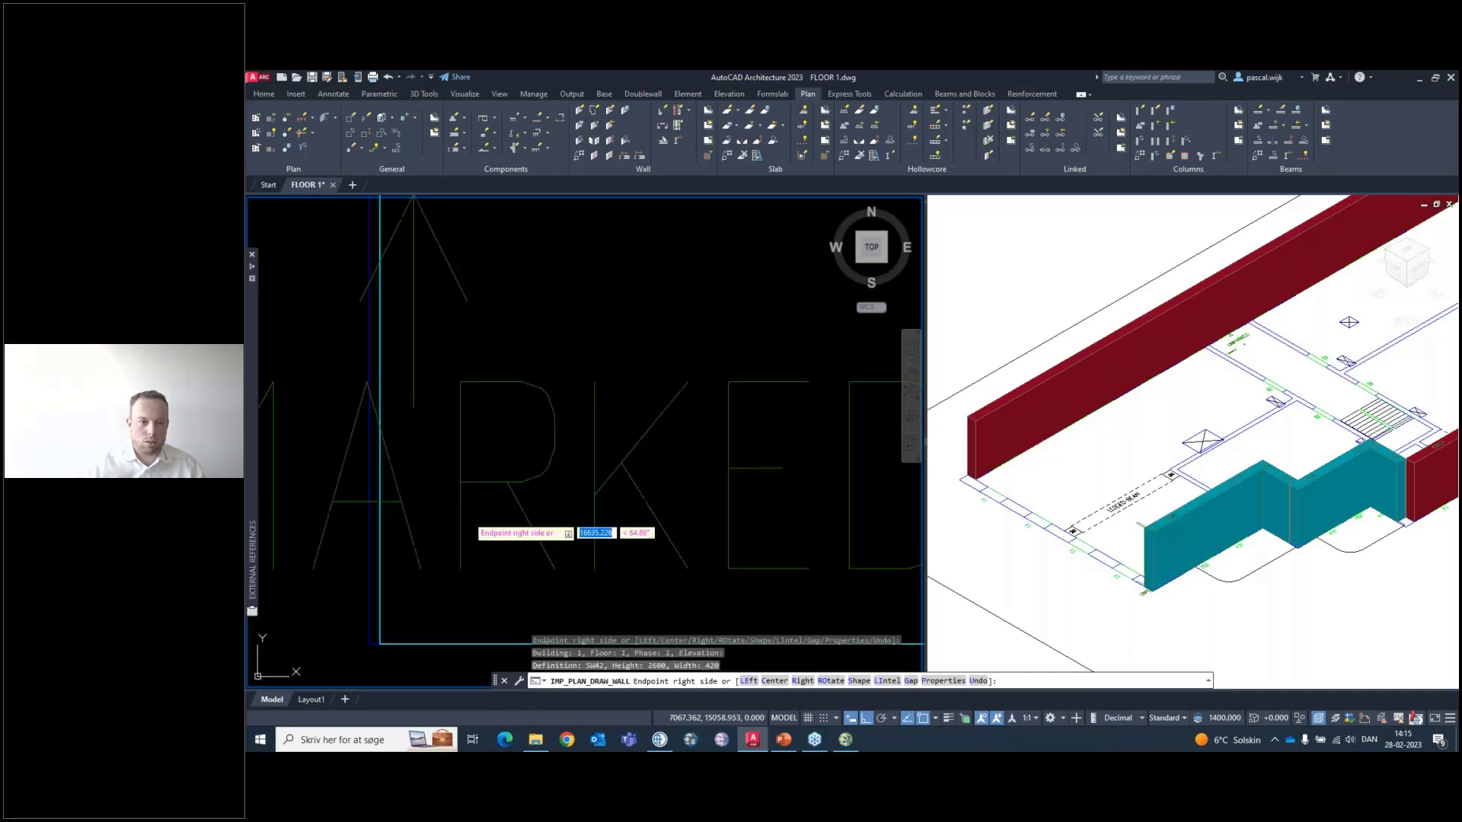
{"action": "scroll", "coordinate": [443, 474], "scroll_direction": "down", "scroll_amount": 7}
{"action": "middle_click_drag", "start_coordinate": [485, 323], "coordinate": [473, 554]}
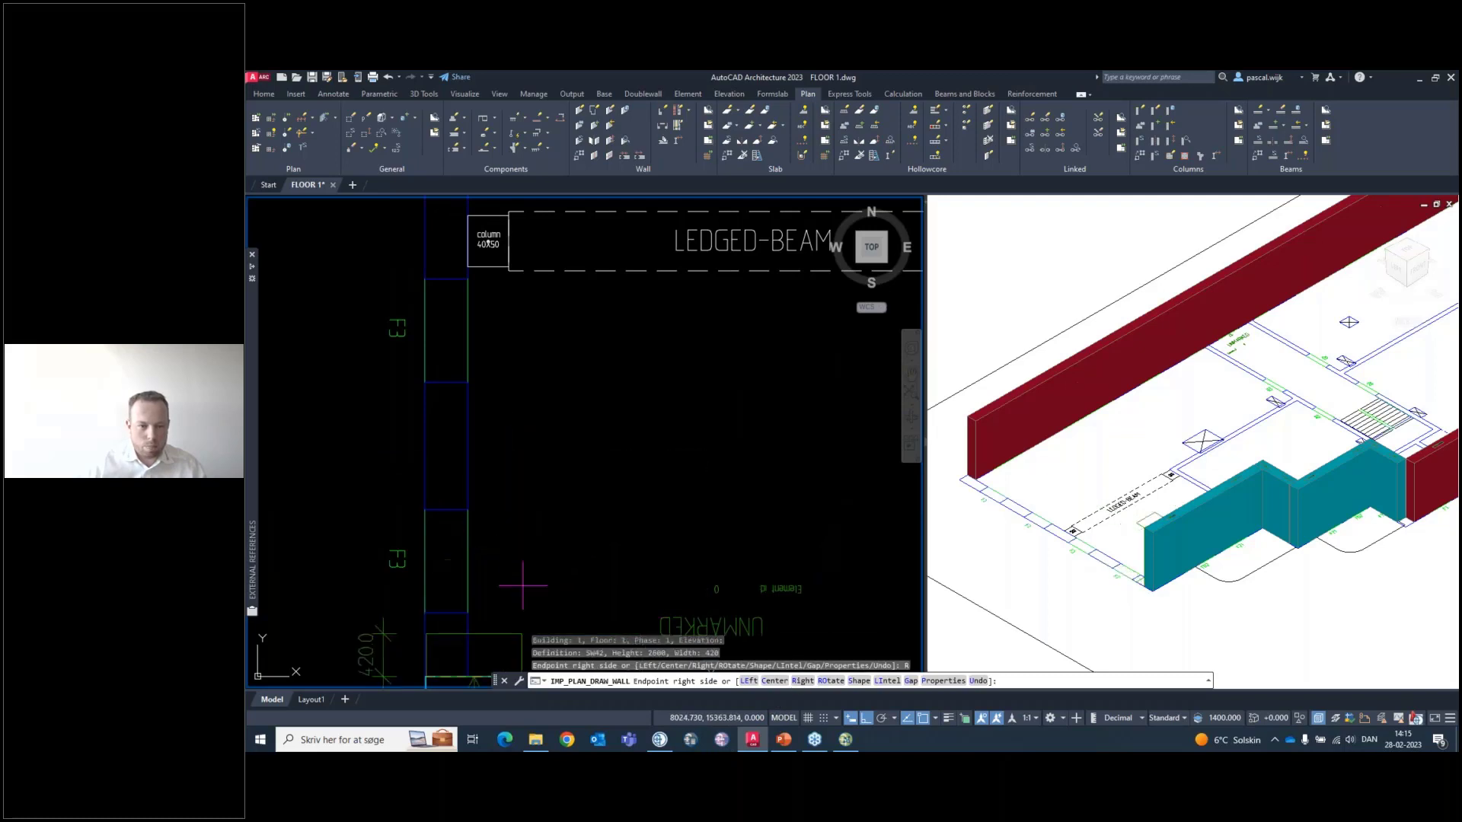
{"action": "left_click", "coordinate": [748, 681]}
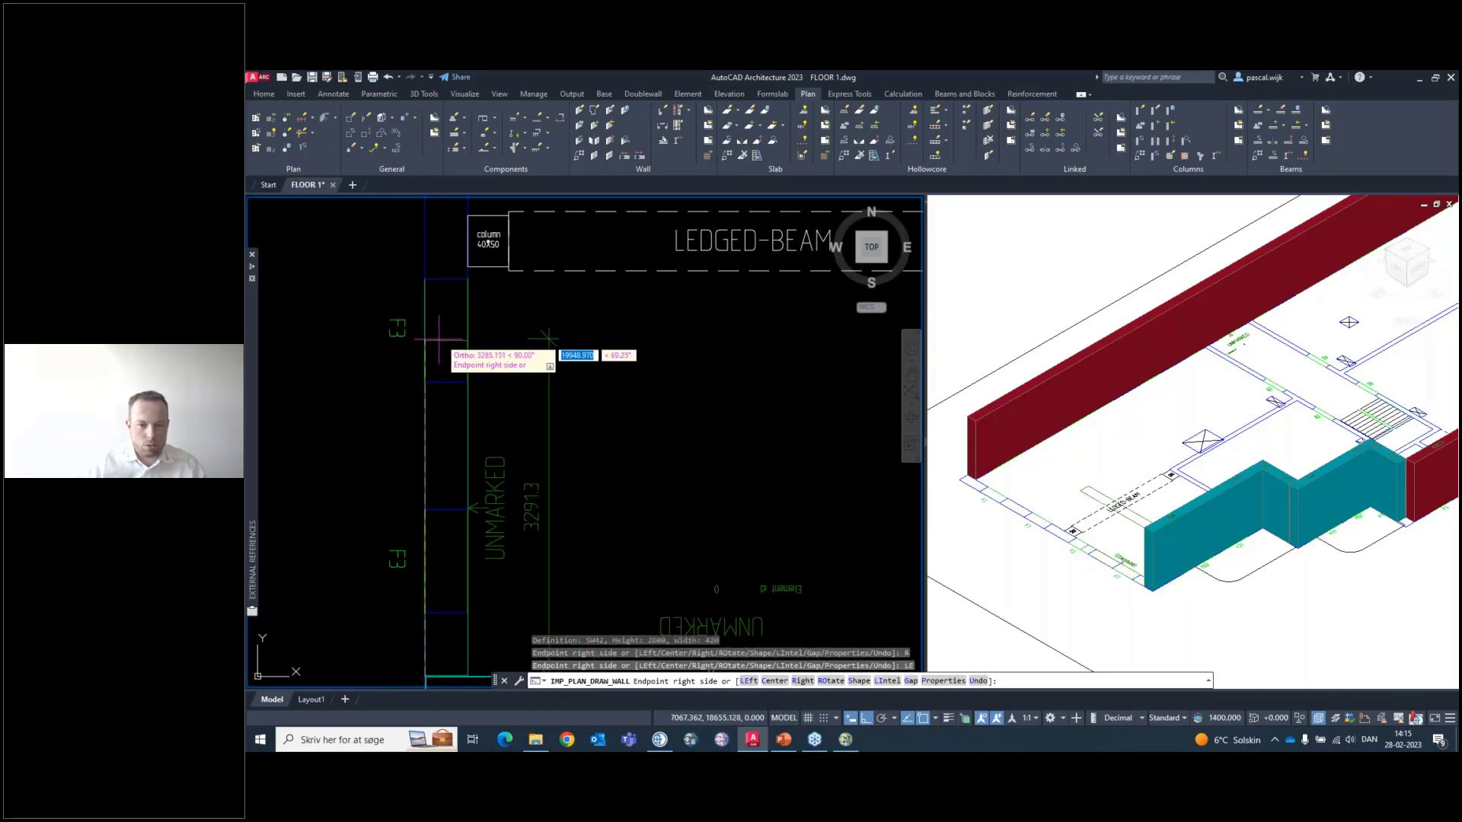
{"action": "middle_click_drag", "start_coordinate": [450, 349], "coordinate": [500, 554]}
{"action": "scroll", "coordinate": [500, 549], "scroll_direction": "down", "scroll_amount": 4}
{"action": "scroll", "coordinate": [494, 420], "scroll_direction": "up", "scroll_amount": 4}
{"action": "middle_click_drag", "start_coordinate": [461, 308], "coordinate": [492, 582]}
{"action": "scroll", "coordinate": [557, 380], "scroll_direction": "up", "scroll_amount": 4}
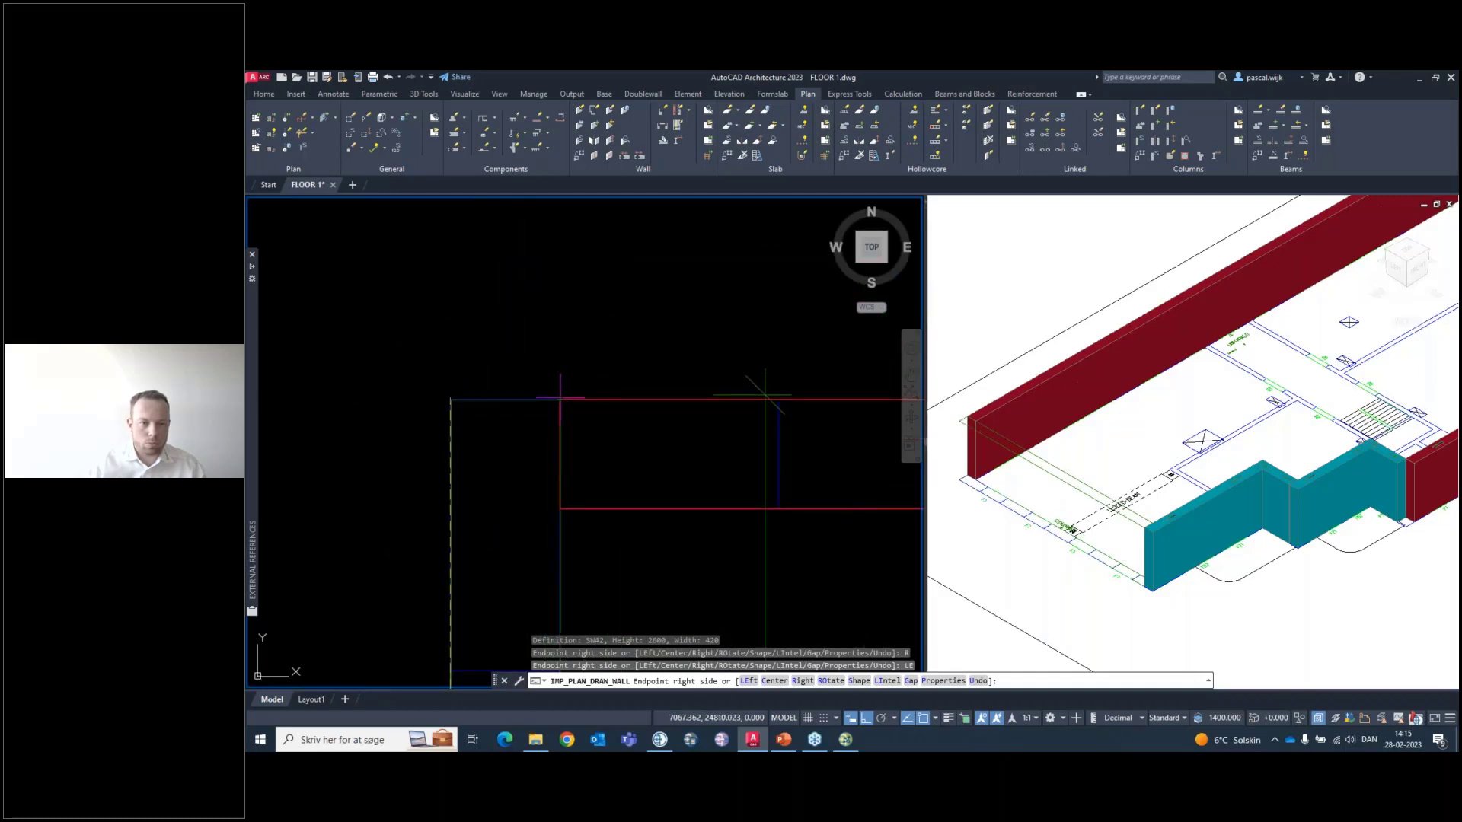
{"action": "left_click", "coordinate": [560, 399]}
{"action": "key", "text": "Return"}
Examine the completed ring of facade walls in the 3D view and compare it with the plan
{"action": "scroll", "coordinate": [661, 472], "scroll_direction": "down", "scroll_amount": 3}
{"action": "middle_click_drag", "start_coordinate": [712, 469], "coordinate": [425, 408]}
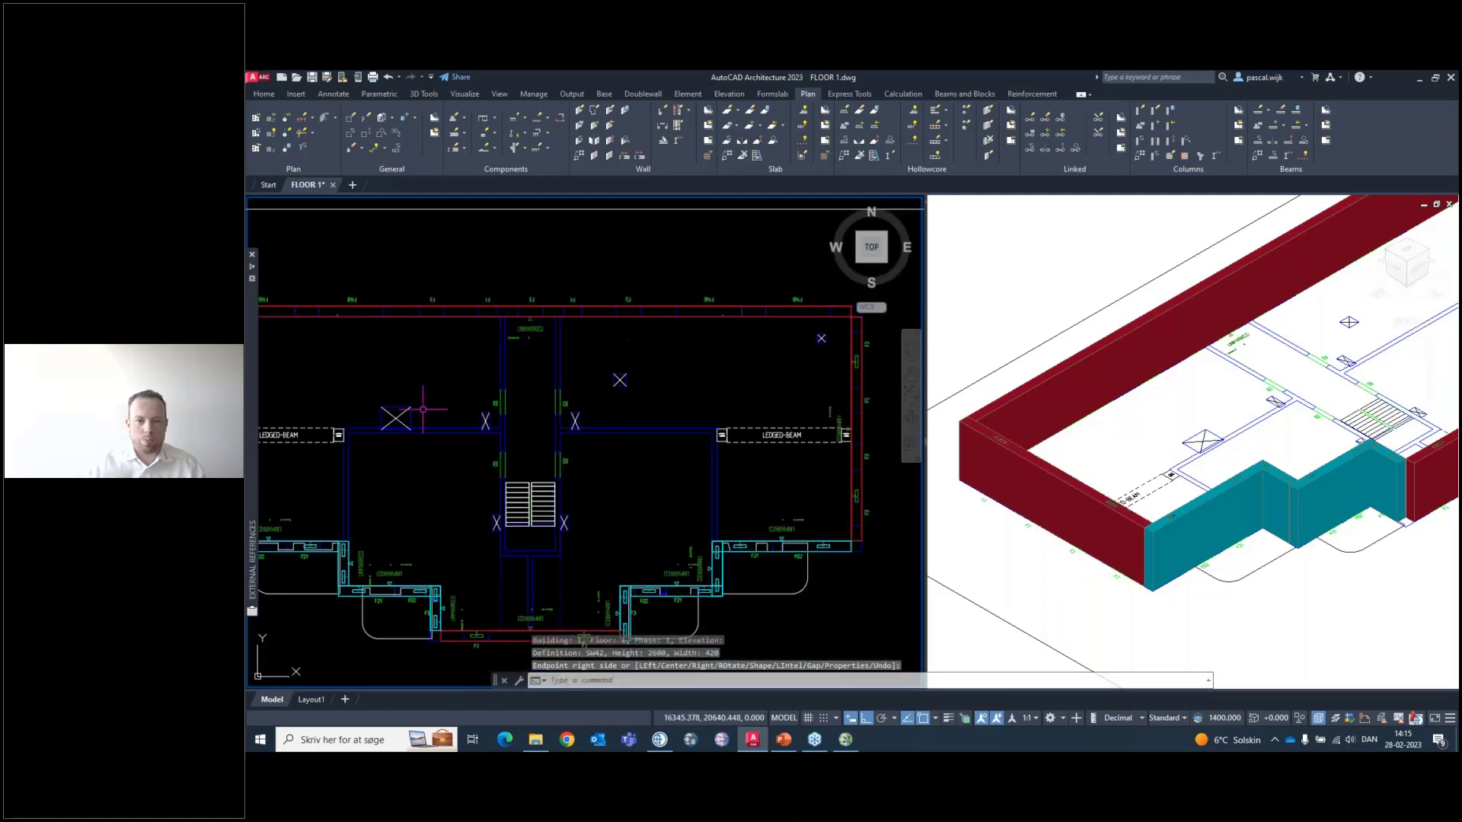
{"action": "left_click", "coordinate": [1131, 457]}
{"action": "scroll", "coordinate": [1123, 455], "scroll_direction": "down", "scroll_amount": 5}
{"action": "scroll", "coordinate": [1193, 443], "scroll_direction": "up", "scroll_amount": 5}
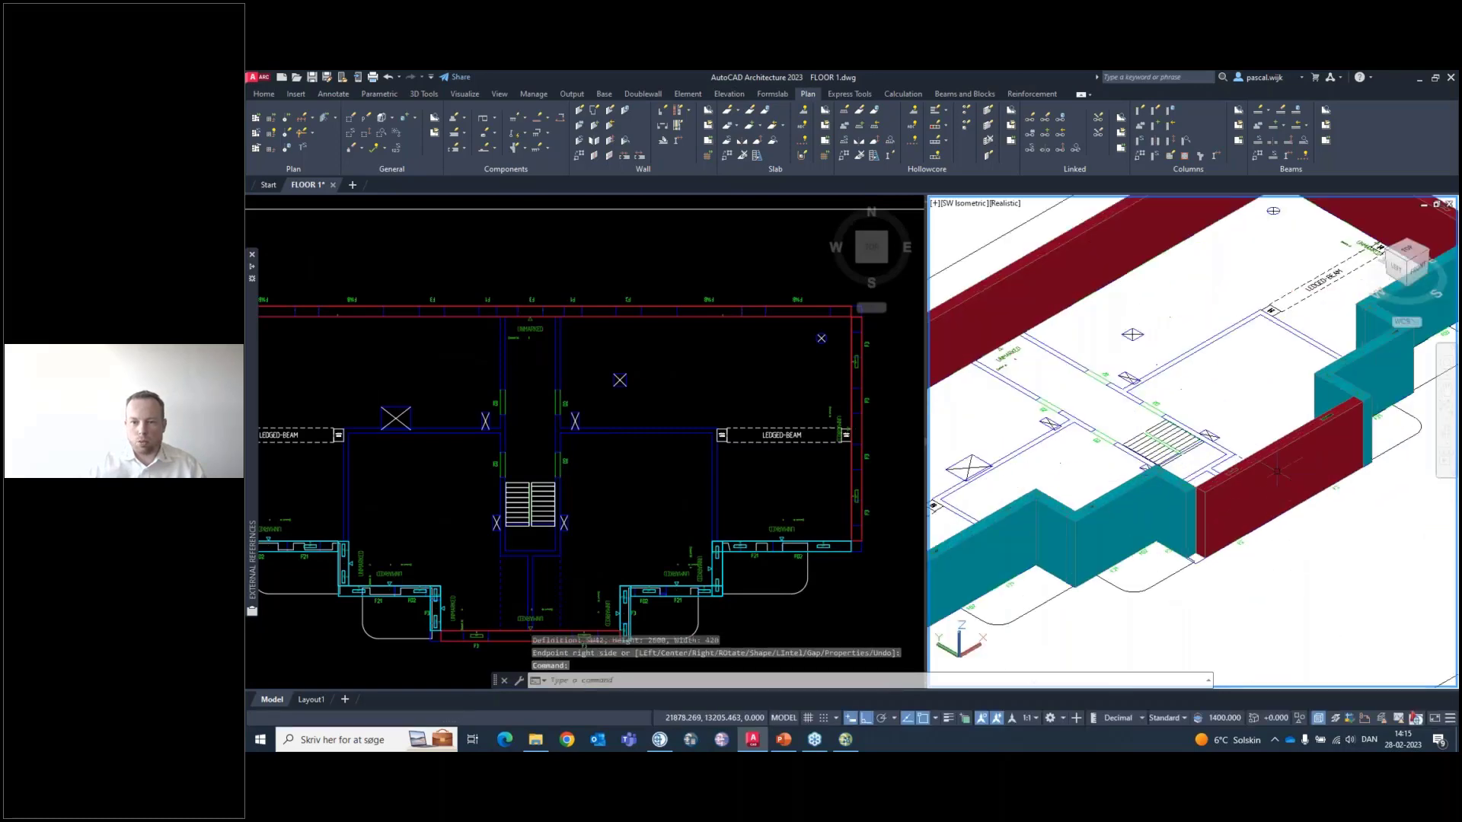
{"action": "scroll", "coordinate": [1285, 491], "scroll_direction": "up", "scroll_amount": 3}
{"action": "scroll", "coordinate": [1271, 483], "scroll_direction": "down", "scroll_amount": 5}
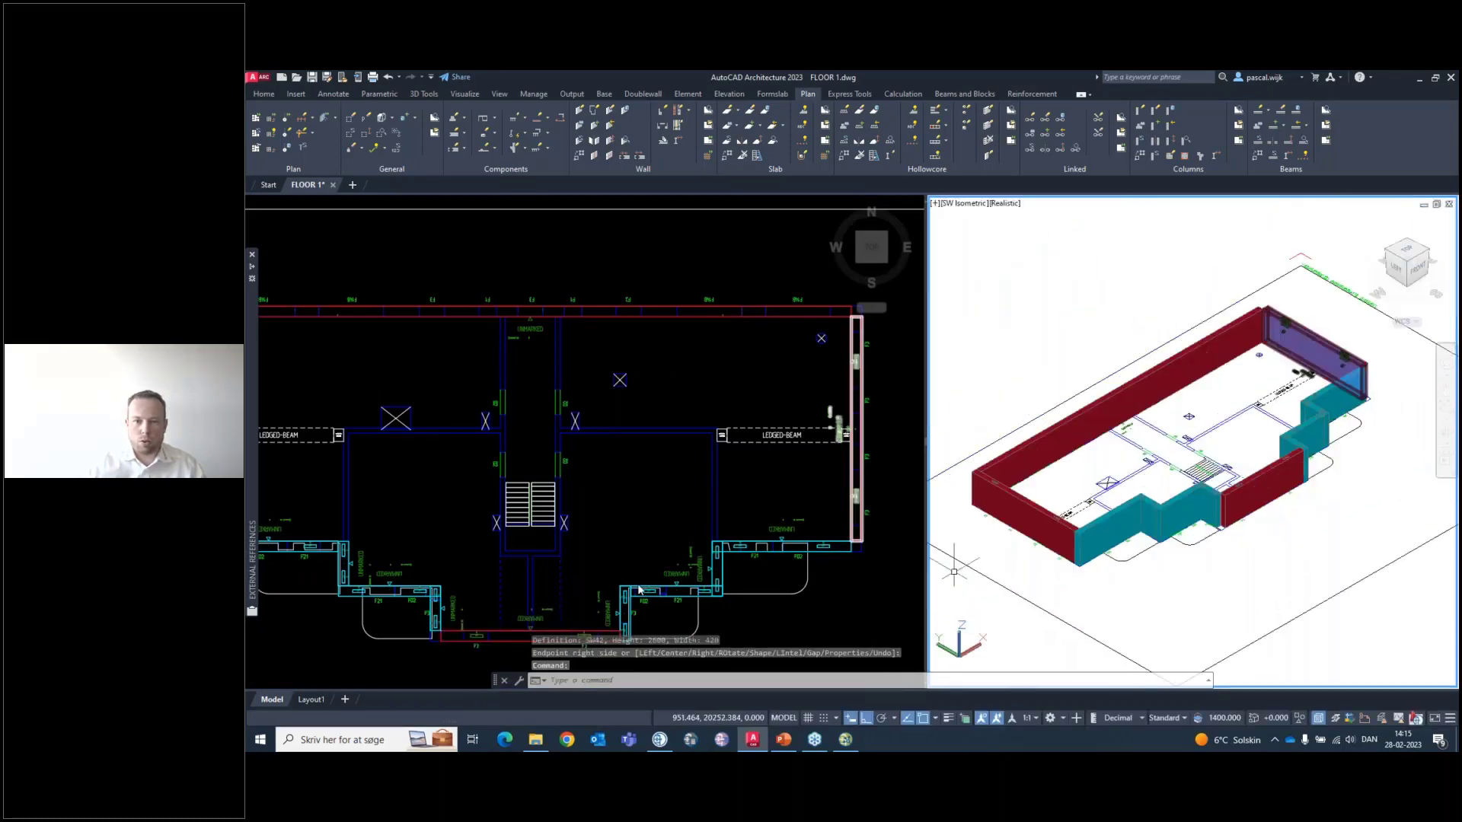
{"action": "scroll", "coordinate": [1121, 555], "scroll_direction": "up", "scroll_amount": 4}
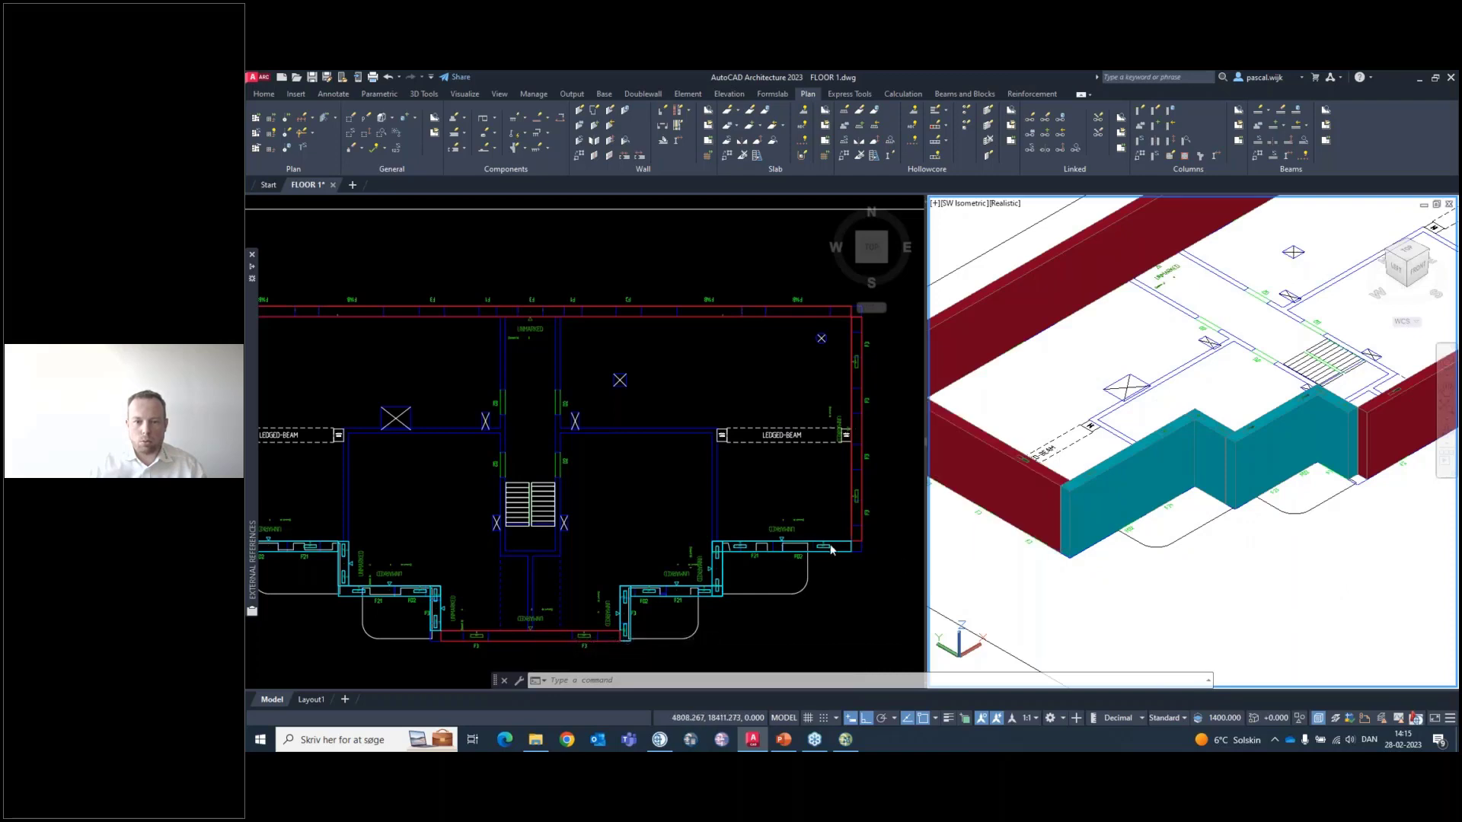
{"action": "left_click", "coordinate": [819, 478]}
{"action": "middle_click_drag", "start_coordinate": [773, 509], "coordinate": [831, 596]}
{"action": "middle_click_drag", "start_coordinate": [554, 462], "coordinate": [771, 526]}
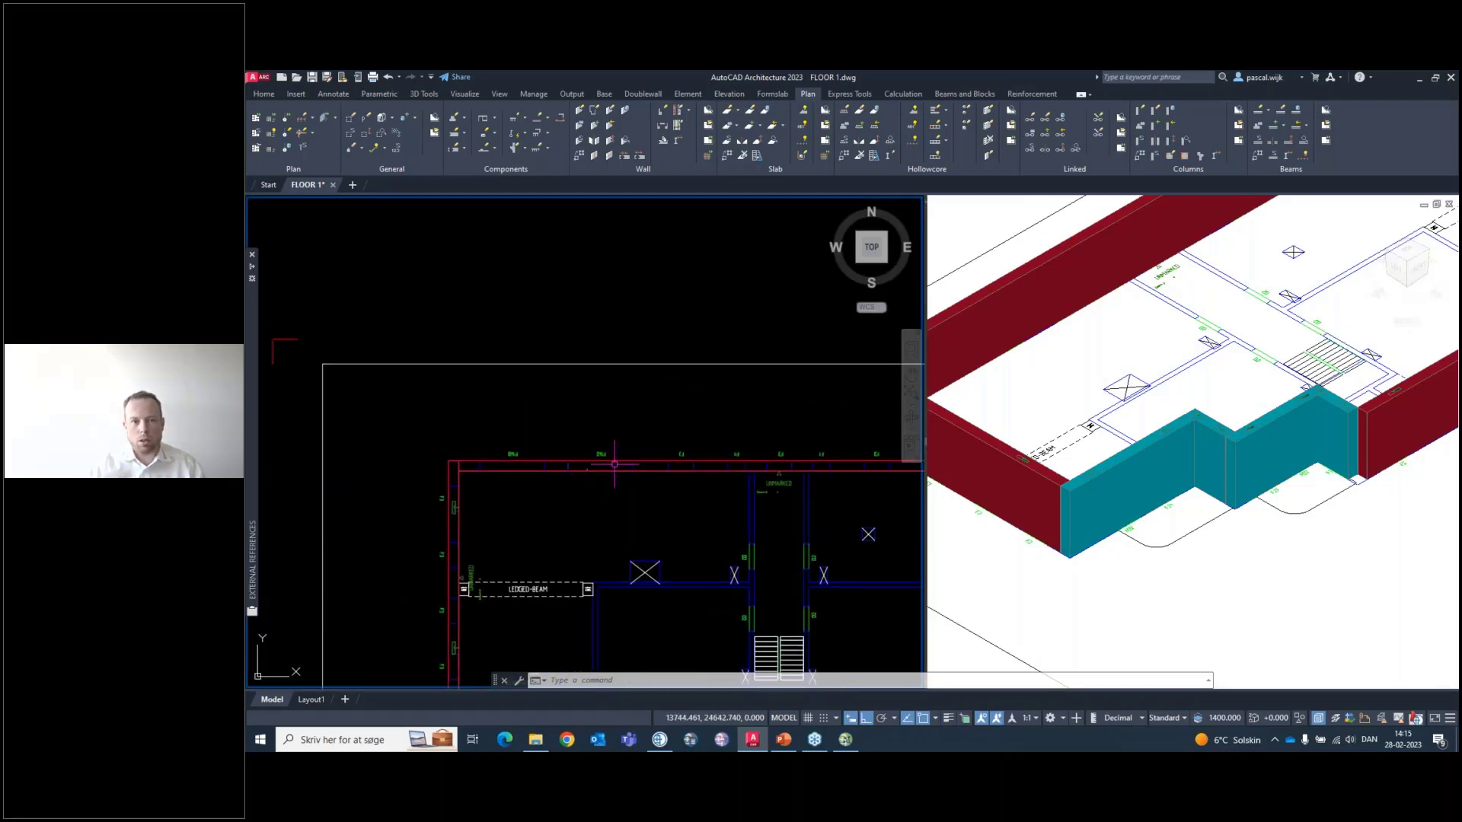
Start splitting the long north facade wall with a gap of 20 and endcap set to <none>
{"action": "left_click", "coordinate": [596, 156]}
{"action": "scroll", "coordinate": [637, 384], "scroll_direction": "down", "scroll_amount": 3}
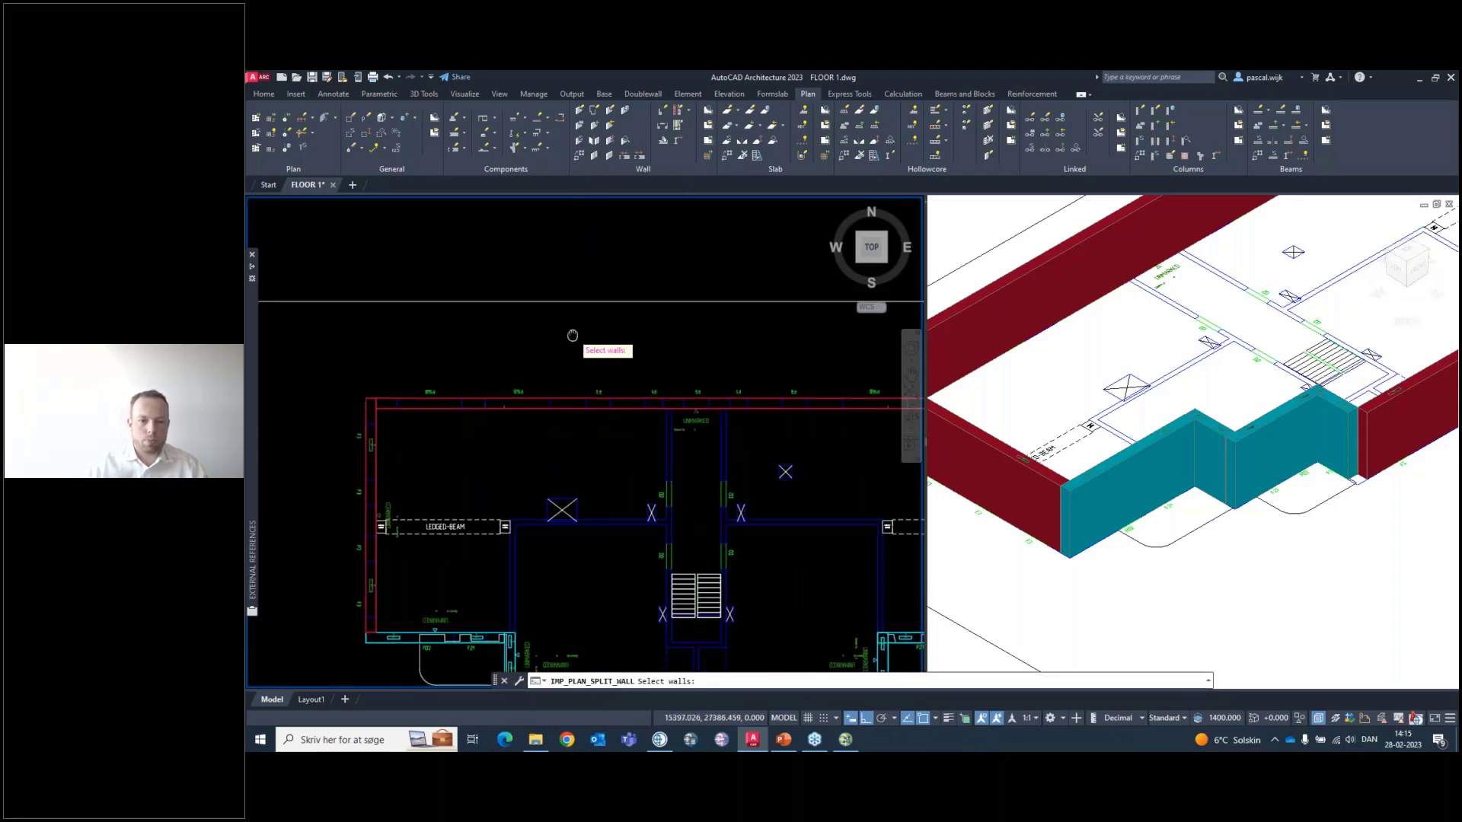
{"action": "left_click", "coordinate": [618, 357]}
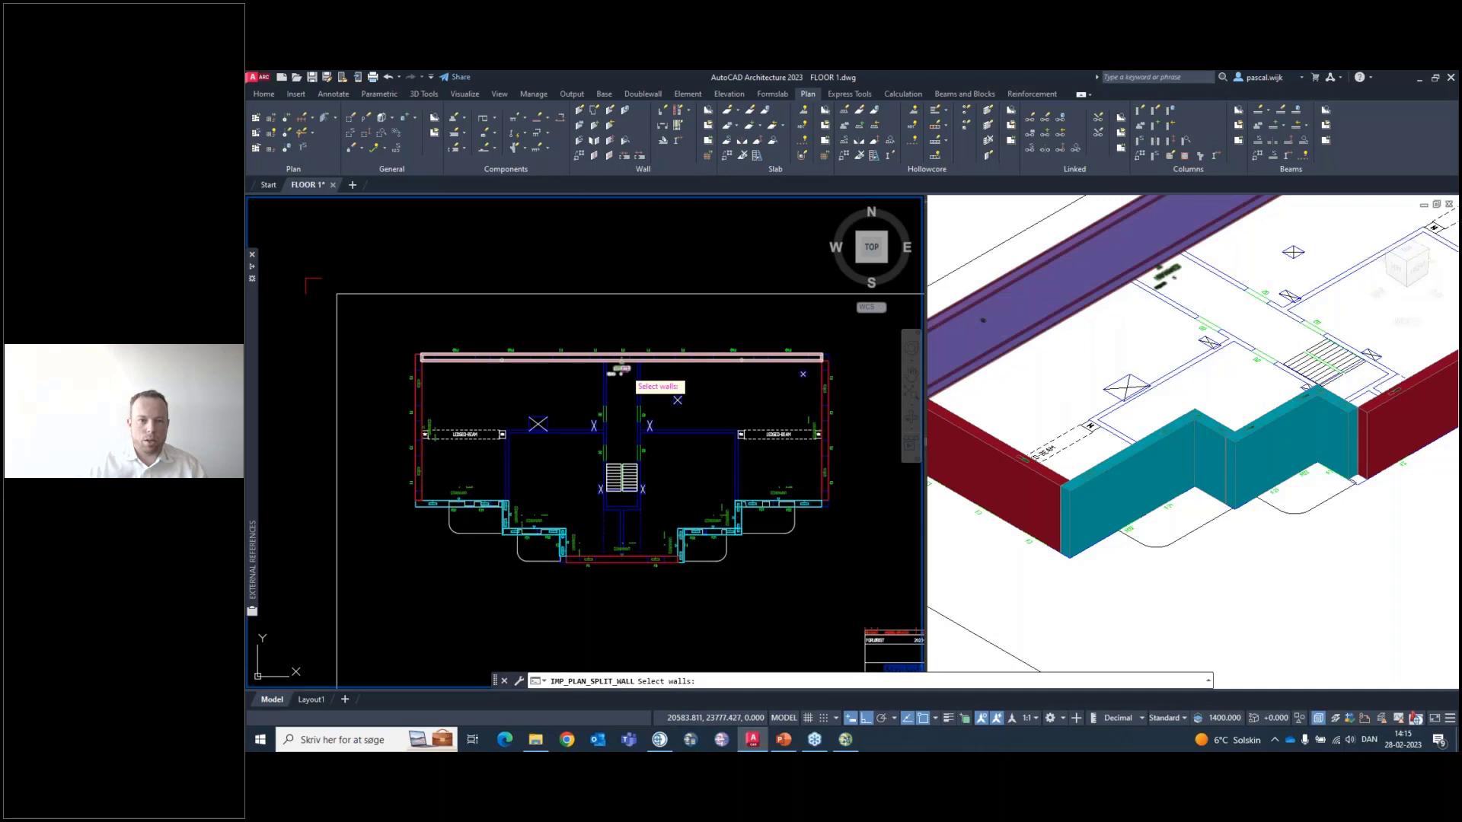
{"action": "left_click", "coordinate": [623, 367]}
{"action": "key", "text": "Return"}
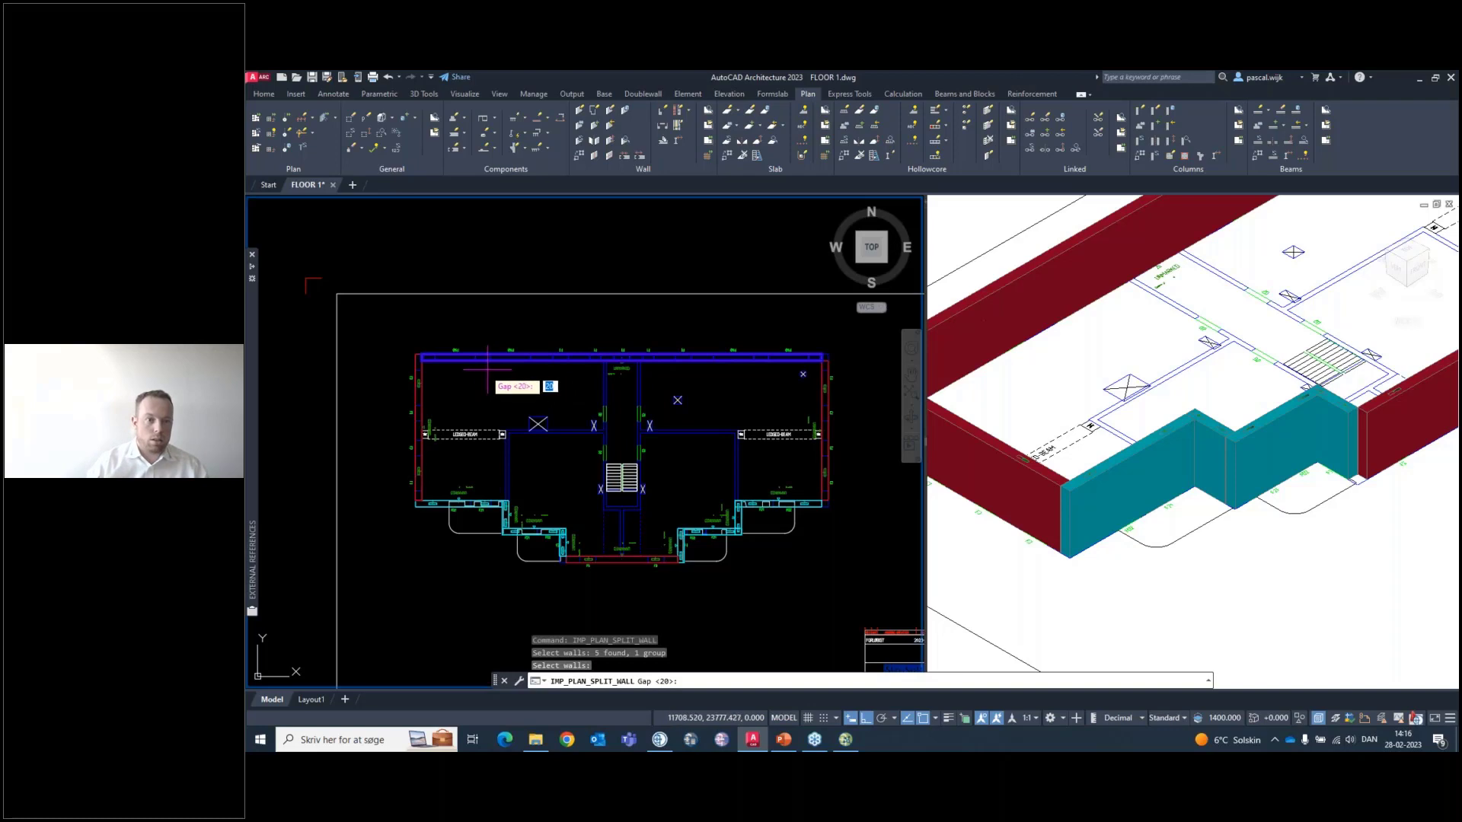
{"action": "scroll", "coordinate": [487, 369], "scroll_direction": "up", "scroll_amount": 5}
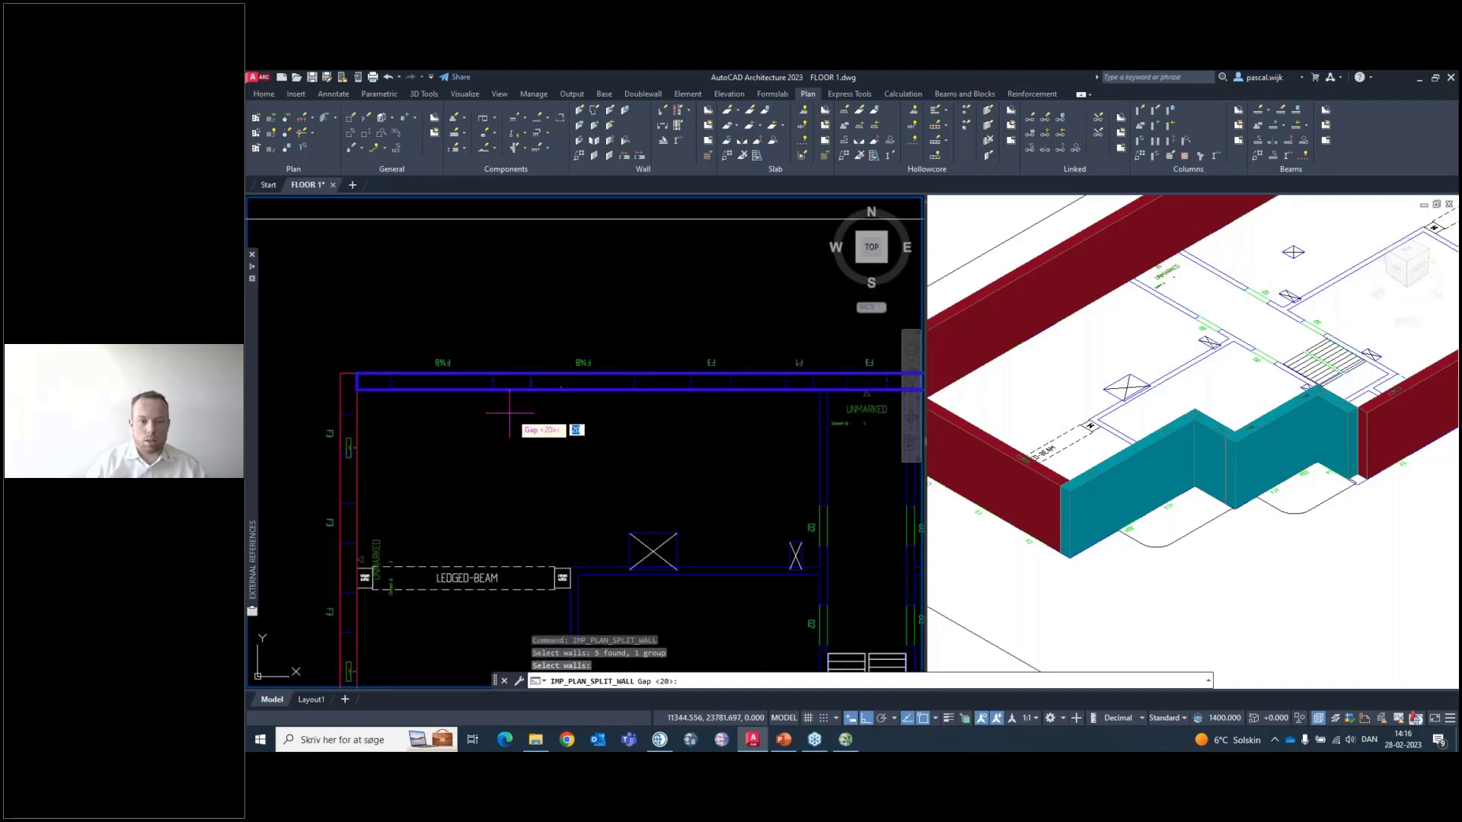
{"action": "key", "text": "Return"}
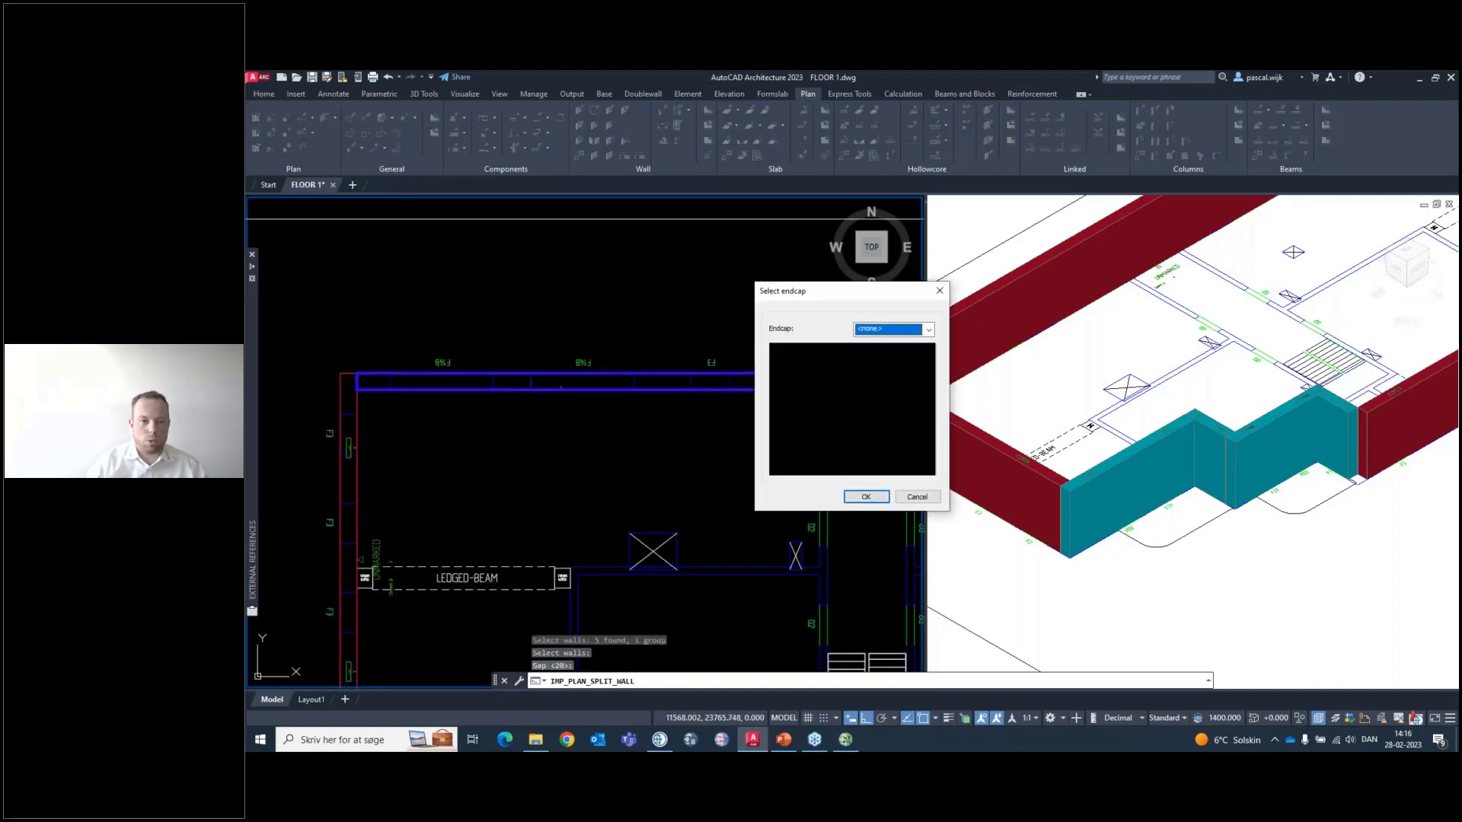
{"action": "left_click", "coordinate": [928, 329]}
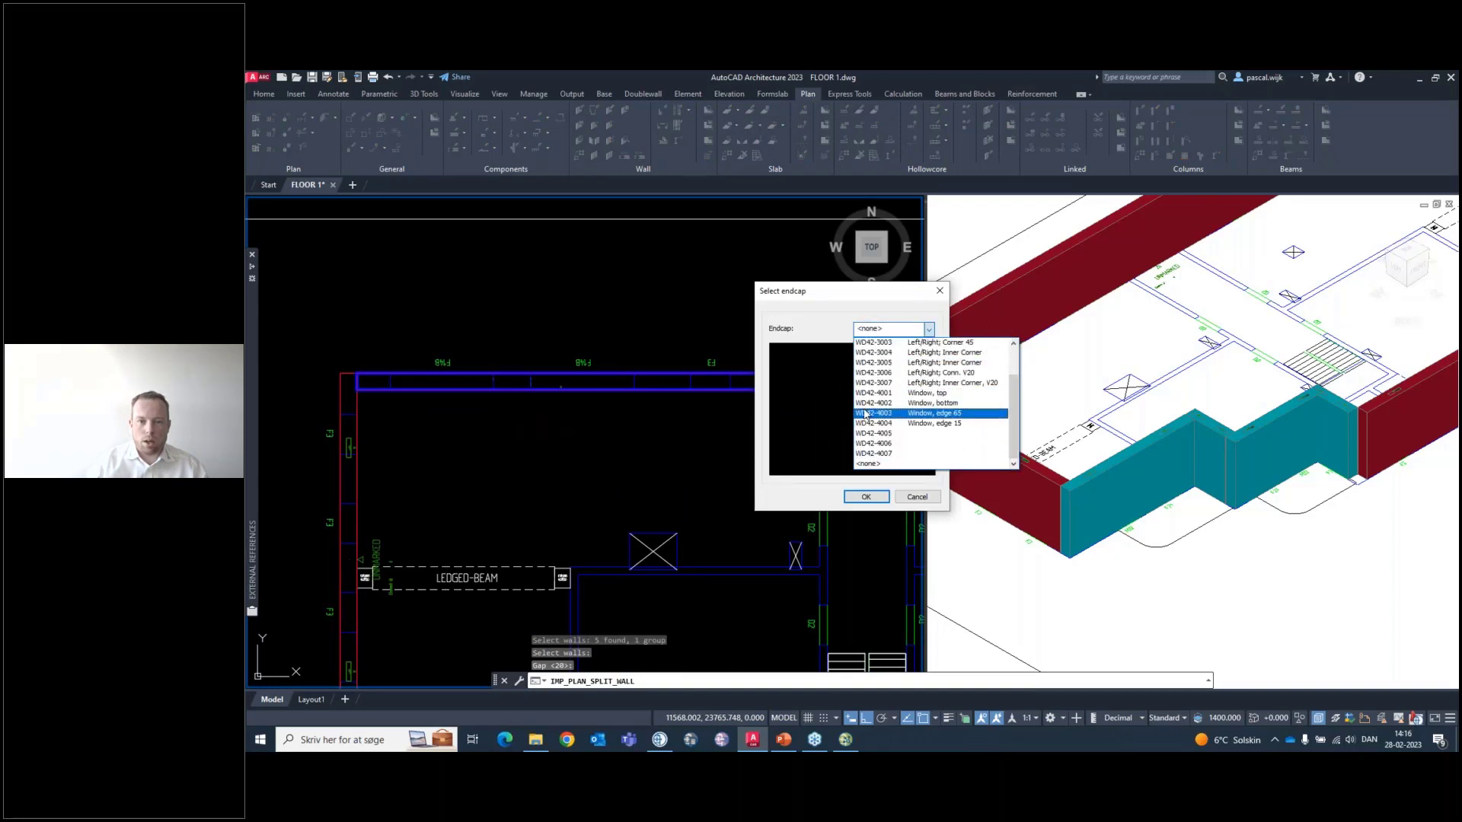
{"action": "scroll", "coordinate": [886, 403], "scroll_direction": "down", "scroll_amount": 3}
{"action": "scroll", "coordinate": [886, 403], "scroll_direction": "up", "scroll_amount": 2}
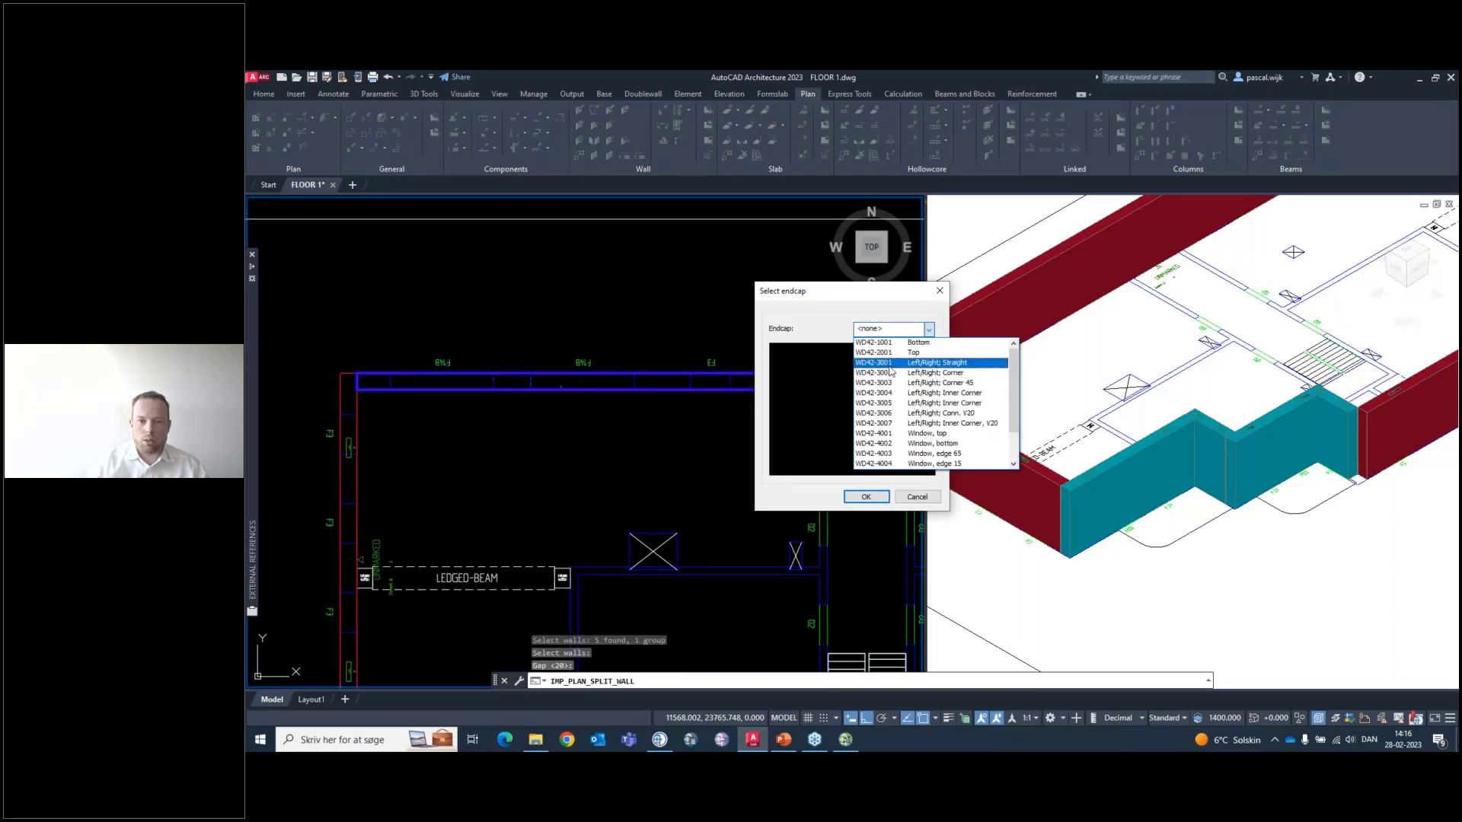
{"action": "left_click", "coordinate": [881, 498]}
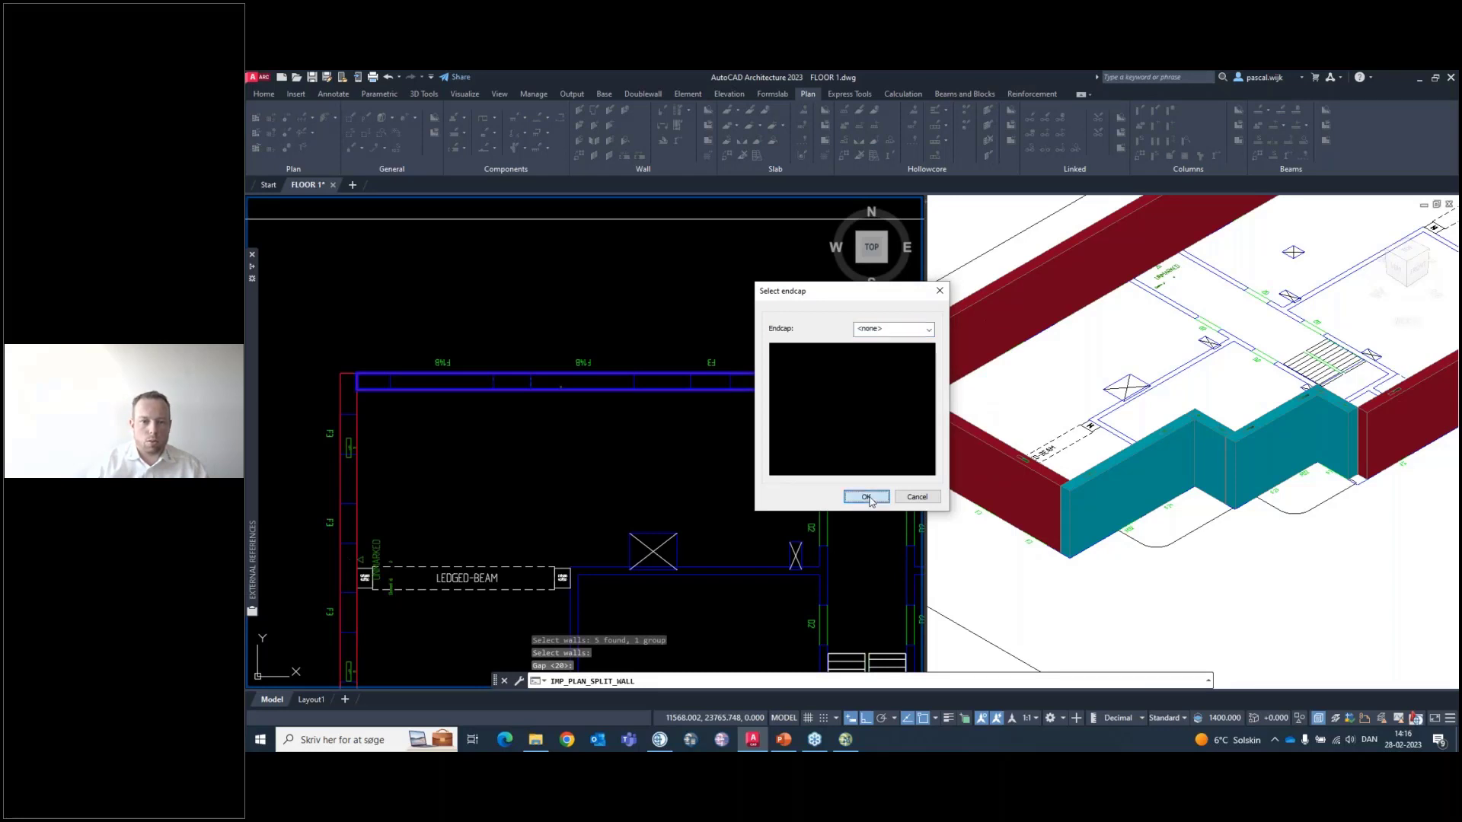
{"action": "left_click", "coordinate": [866, 497]}
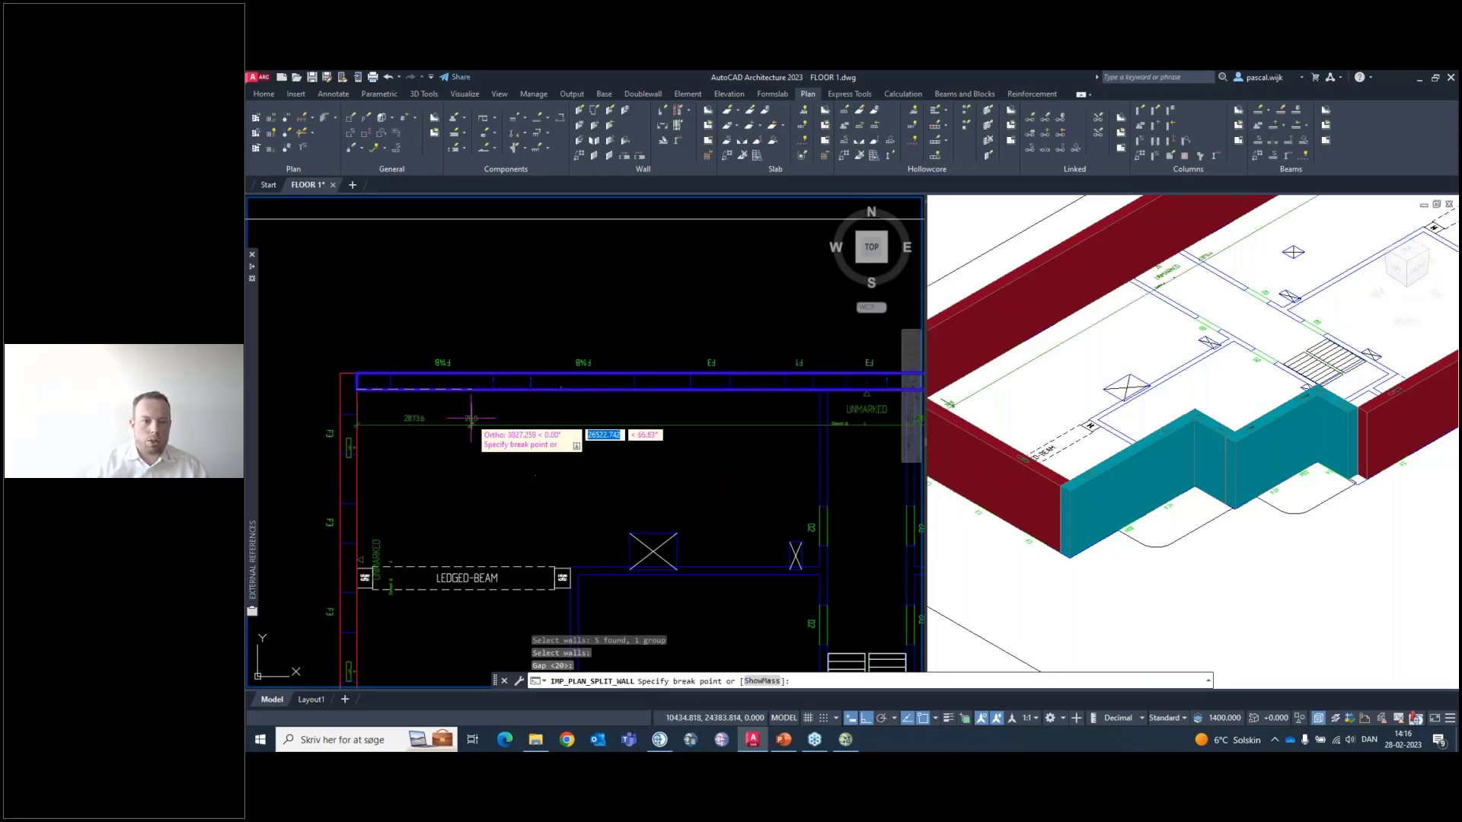
Show the element masses and place the first break point about 5020 mm from the north wall's western end
{"action": "scroll", "coordinate": [470, 418], "scroll_direction": "up", "scroll_amount": 5}
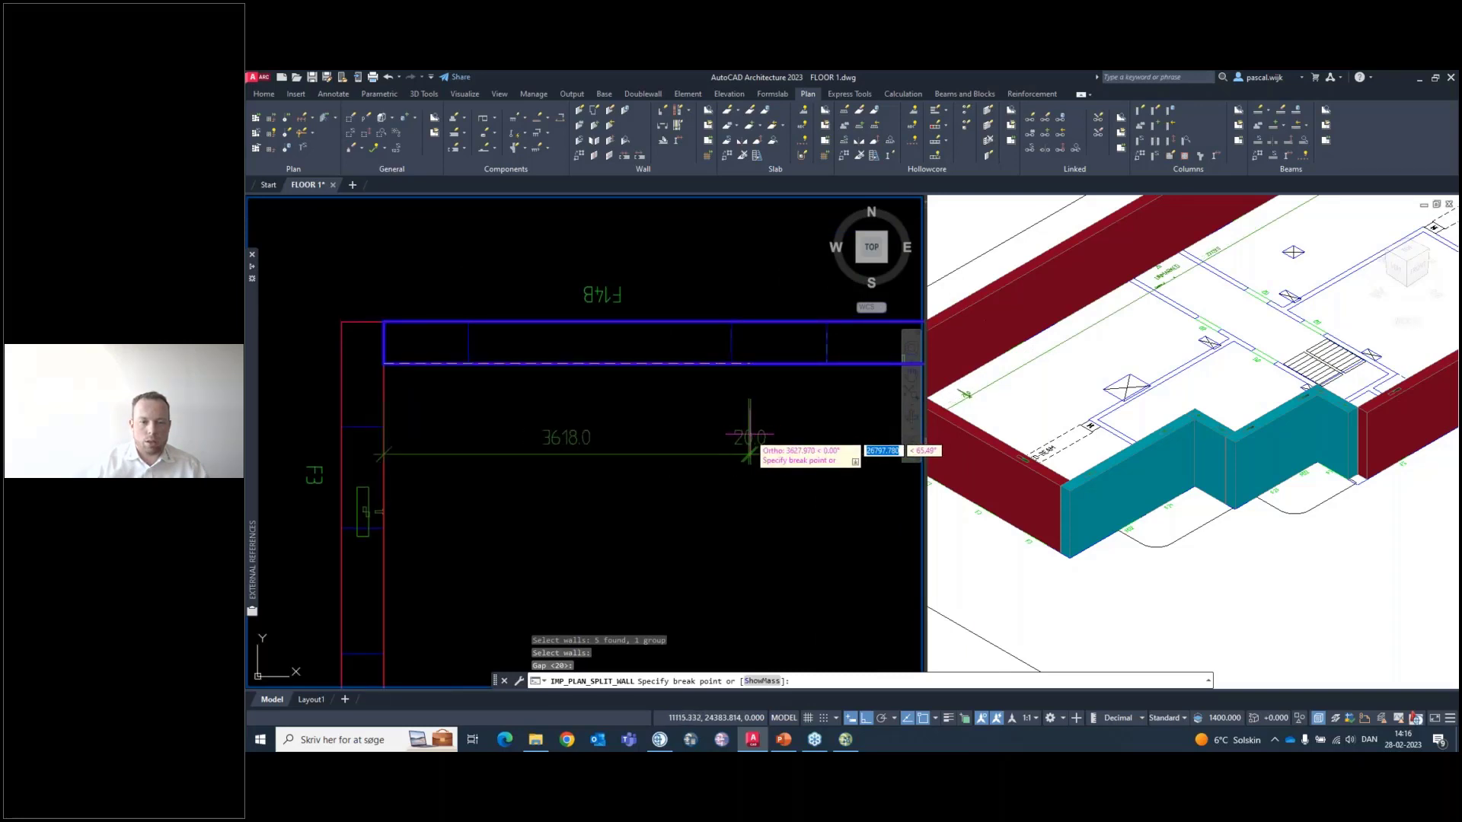
{"action": "middle_click_drag", "start_coordinate": [750, 449], "coordinate": [644, 466]}
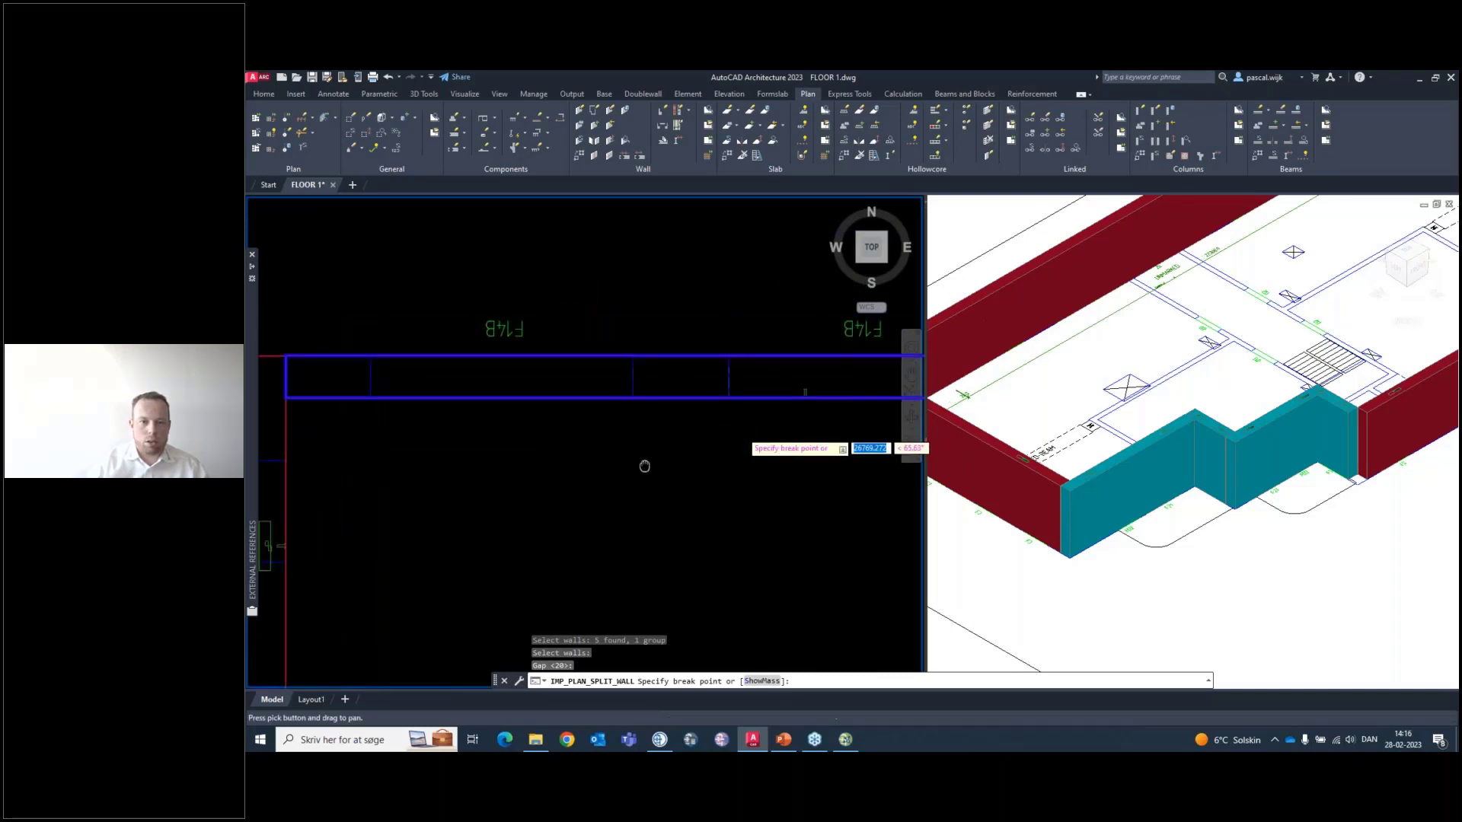
{"action": "scroll", "coordinate": [644, 466], "scroll_direction": "down", "scroll_amount": 2}
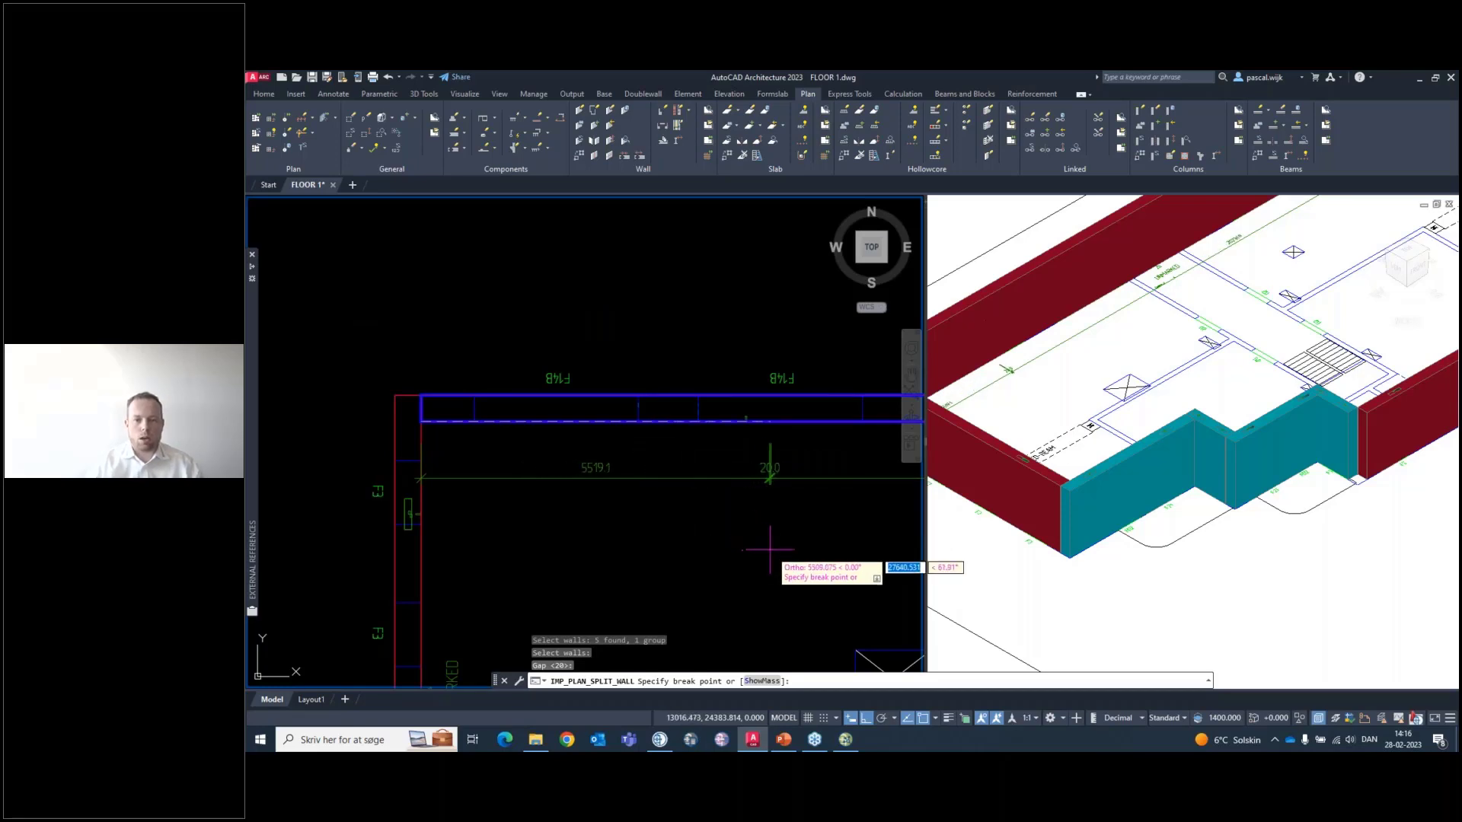
{"action": "left_click", "coordinate": [759, 682]}
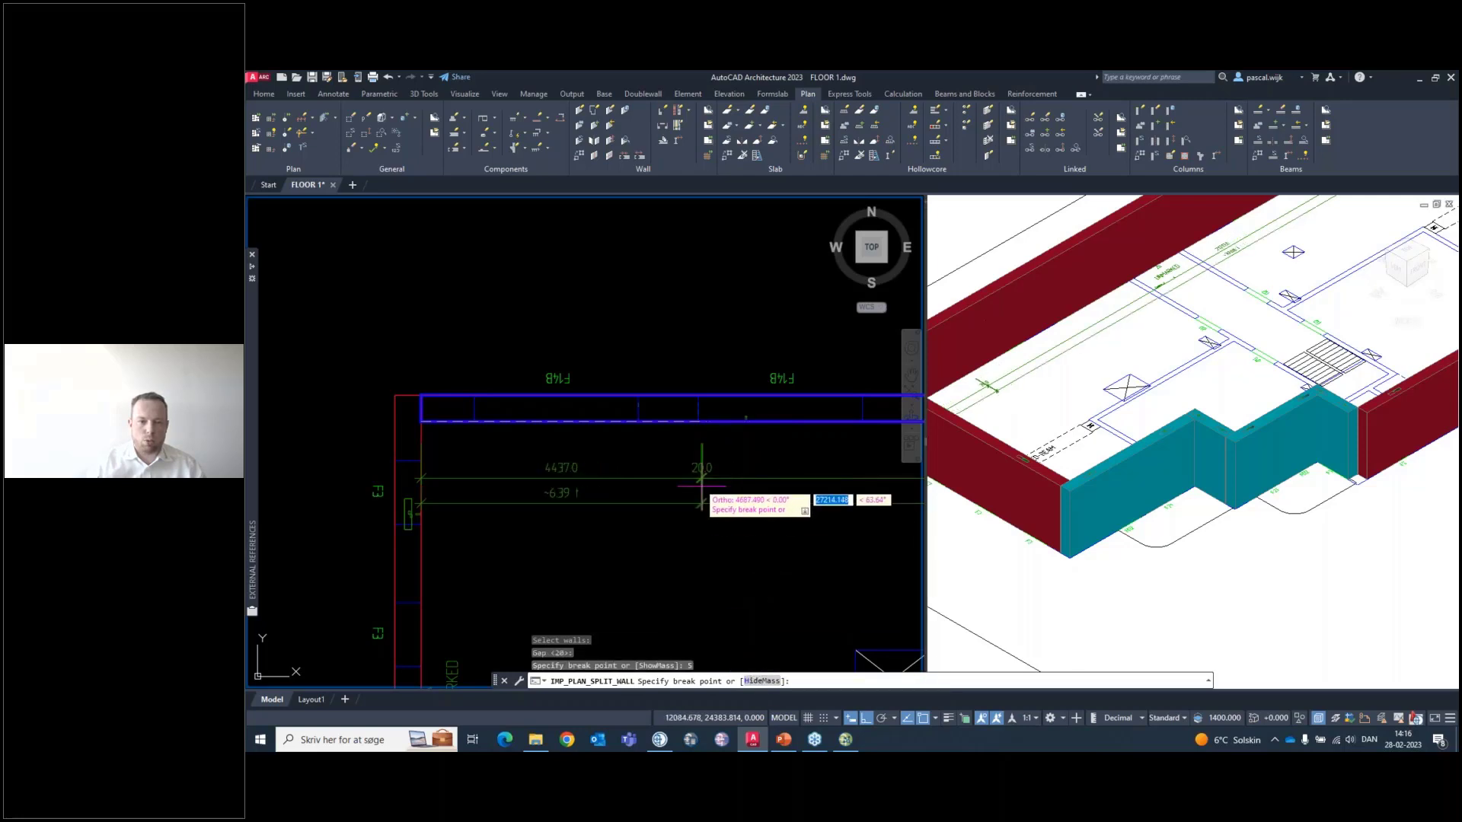
{"action": "scroll", "coordinate": [675, 481], "scroll_direction": "up", "scroll_amount": 1}
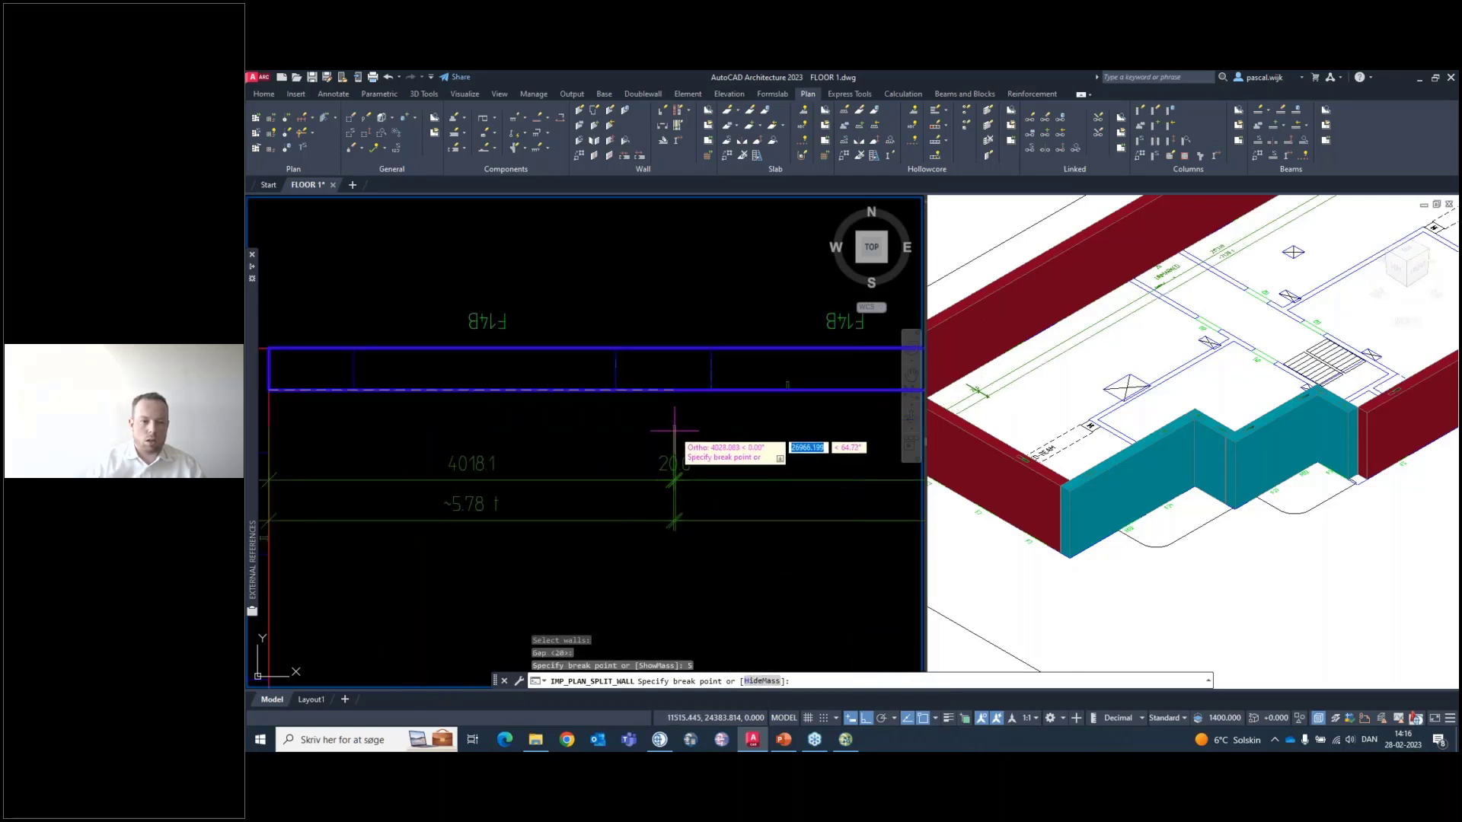
{"action": "scroll", "coordinate": [623, 430], "scroll_direction": "down", "scroll_amount": 1}
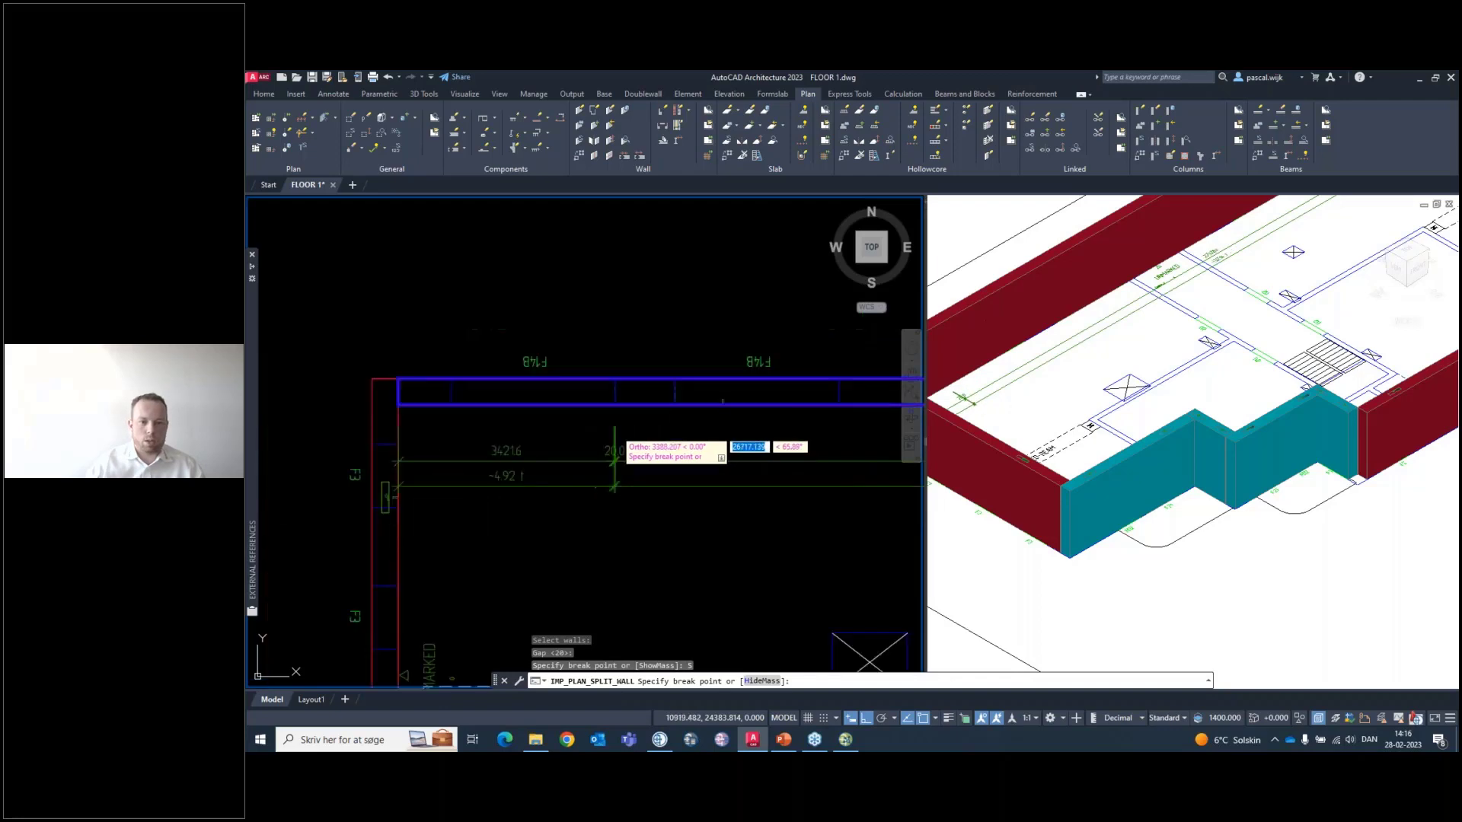
{"action": "scroll", "coordinate": [721, 429], "scroll_direction": "up", "scroll_amount": 4}
{"action": "scroll", "coordinate": [720, 427], "scroll_direction": "down", "scroll_amount": 4}
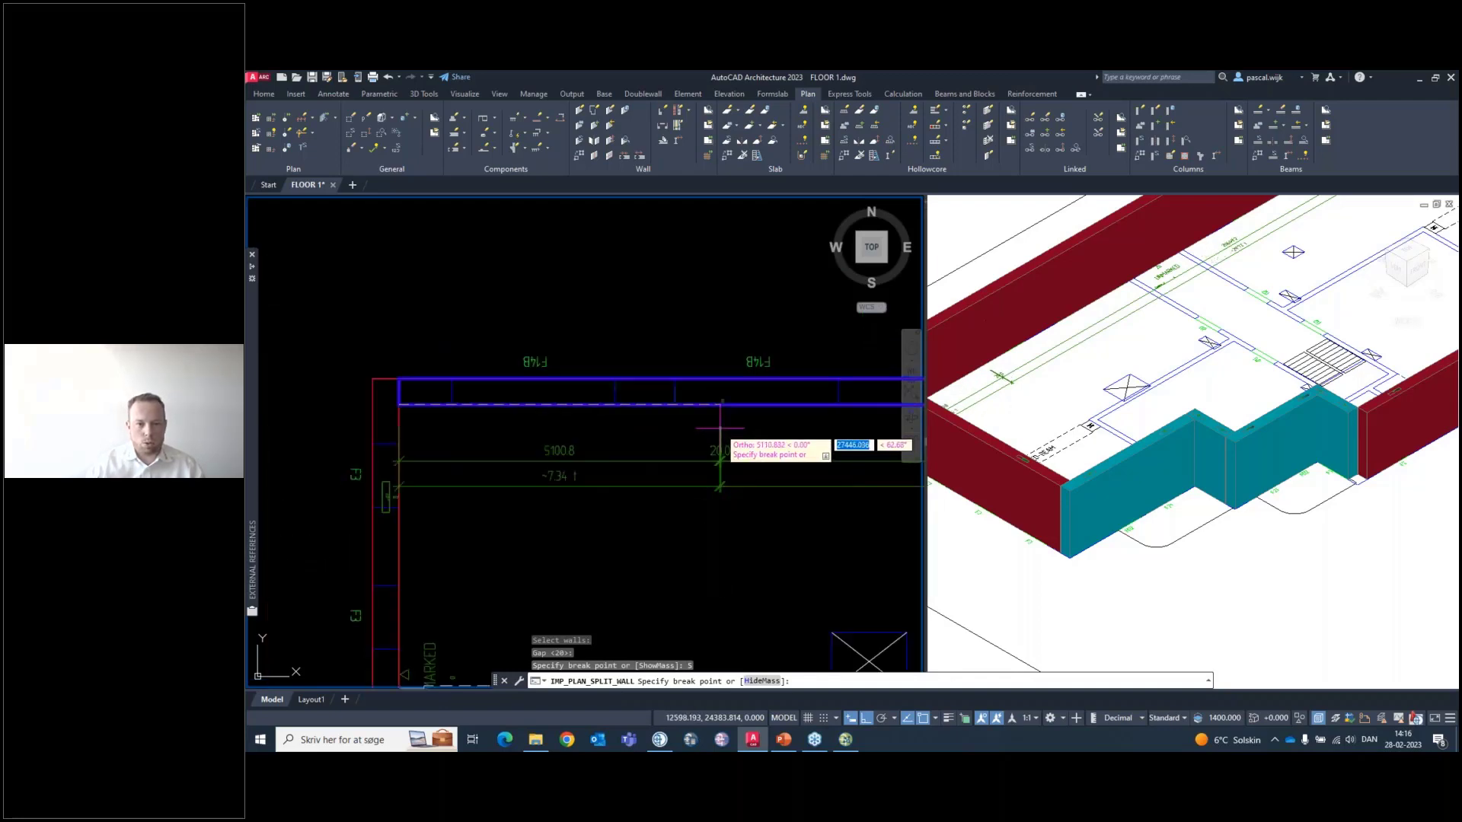
{"action": "left_click", "coordinate": [714, 427]}
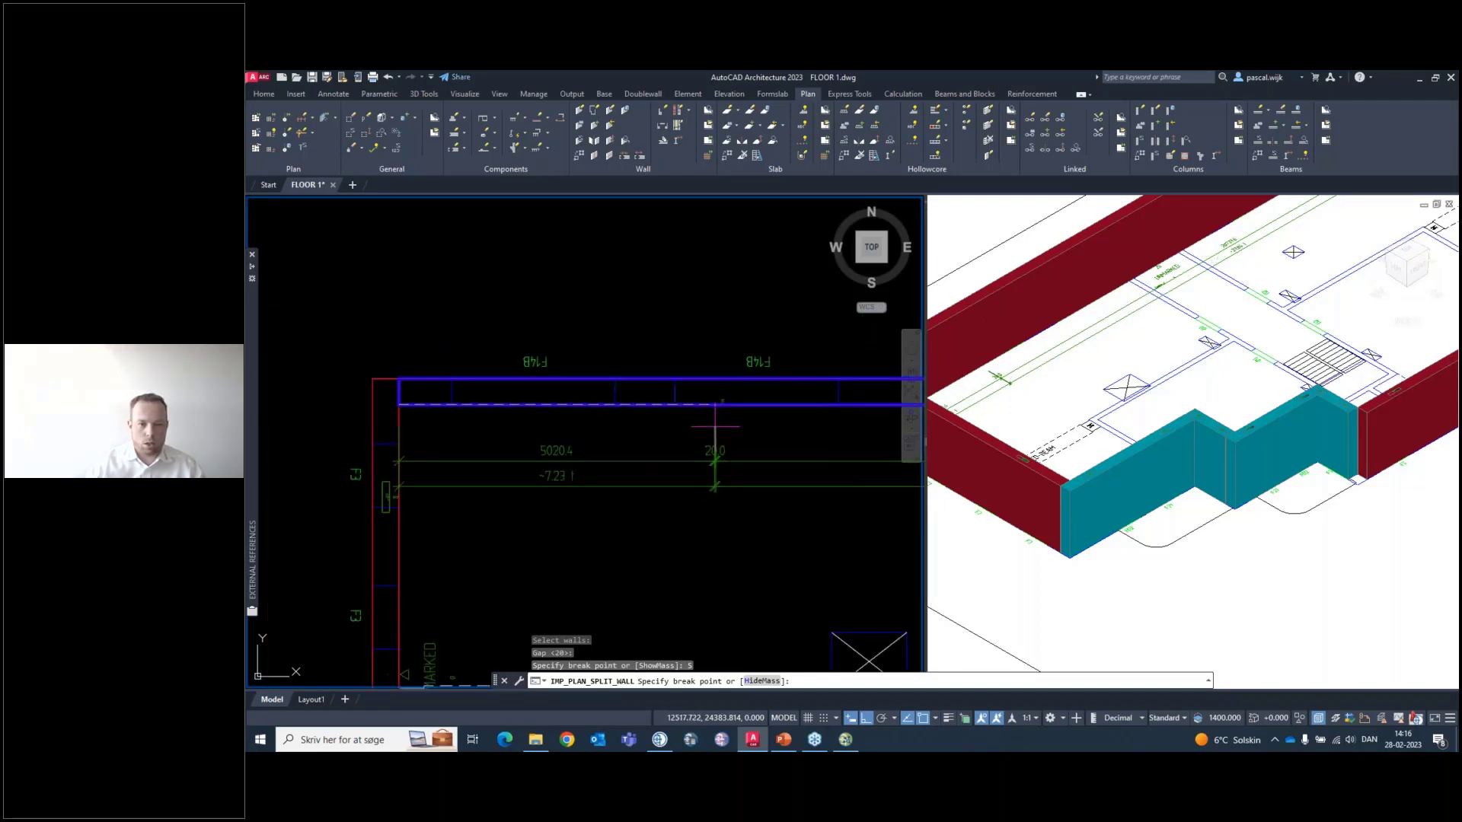
Place two further break points eastward along the north wall, giving elements about 5105 mm and about 5177 mm long
{"action": "middle_click_drag", "start_coordinate": [771, 432], "coordinate": [498, 449]}
{"action": "scroll", "coordinate": [499, 450], "scroll_direction": "down", "scroll_amount": 4}
{"action": "scroll", "coordinate": [580, 454], "scroll_direction": "up", "scroll_amount": 4}
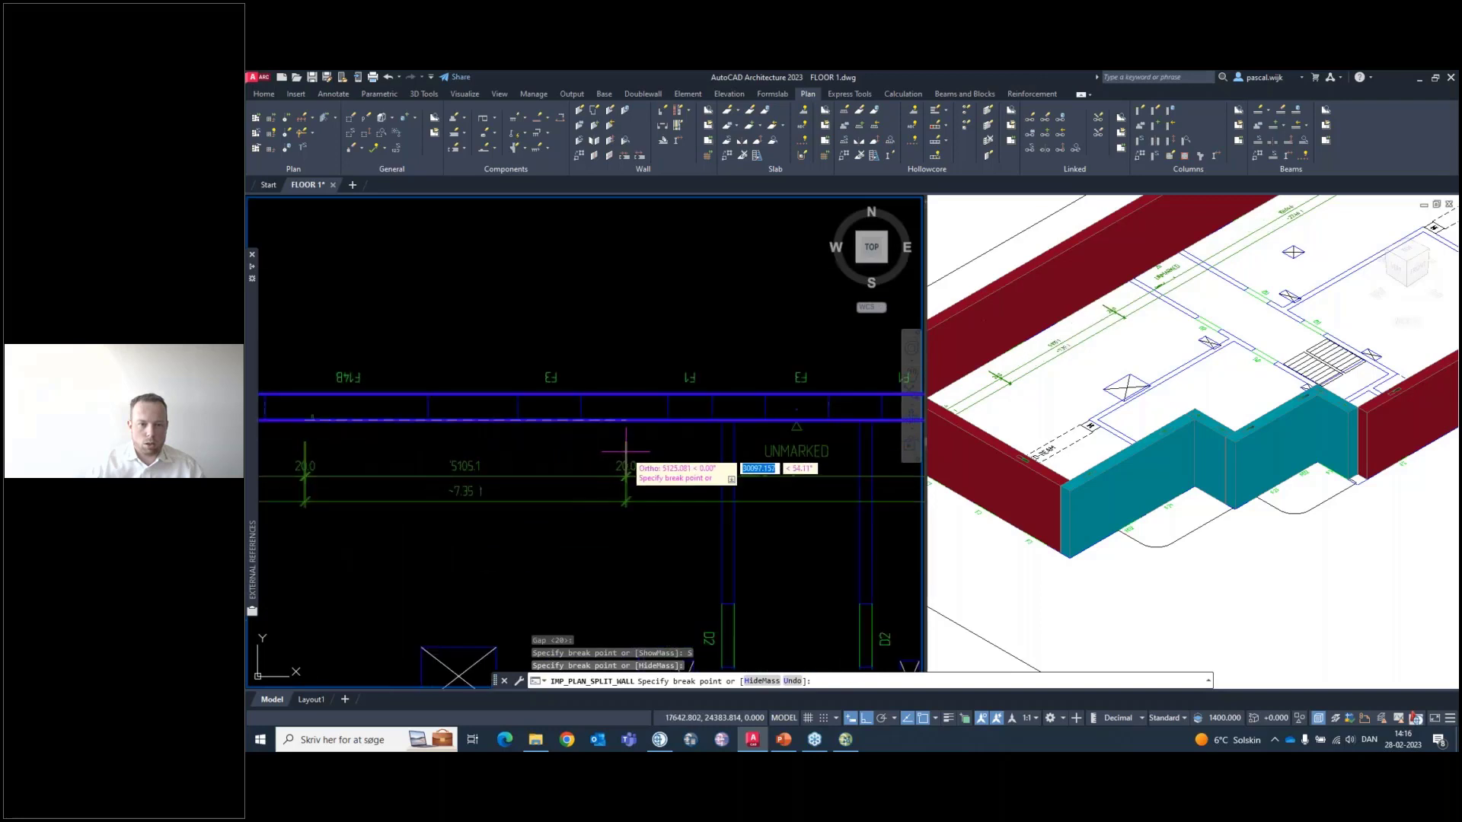
{"action": "left_click", "coordinate": [626, 451]}
{"action": "middle_click_drag", "start_coordinate": [627, 450], "coordinate": [441, 468]}
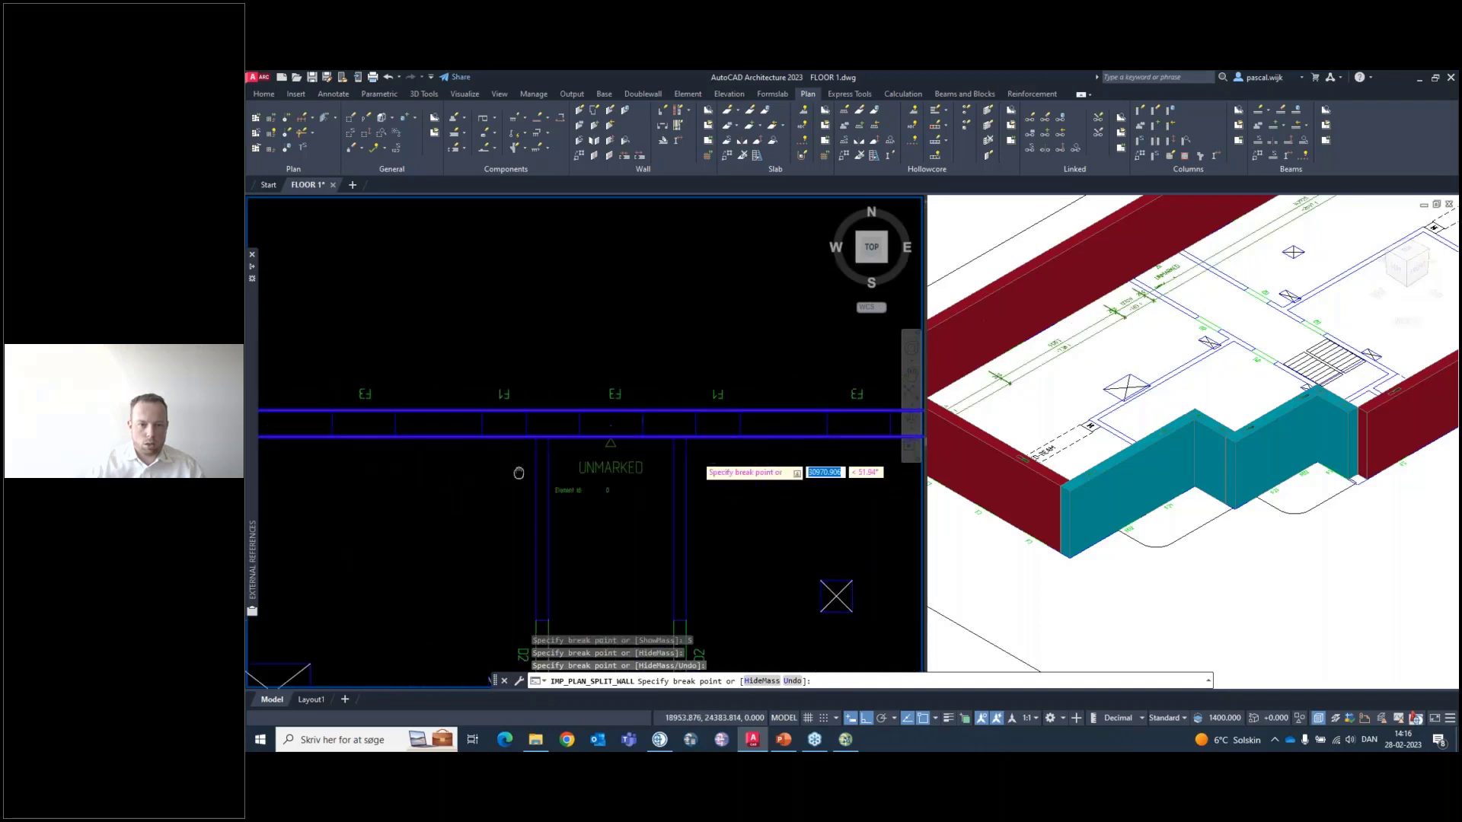
{"action": "left_click", "coordinate": [765, 459]}
{"action": "middle_click_drag", "start_coordinate": [765, 459], "coordinate": [443, 481]}
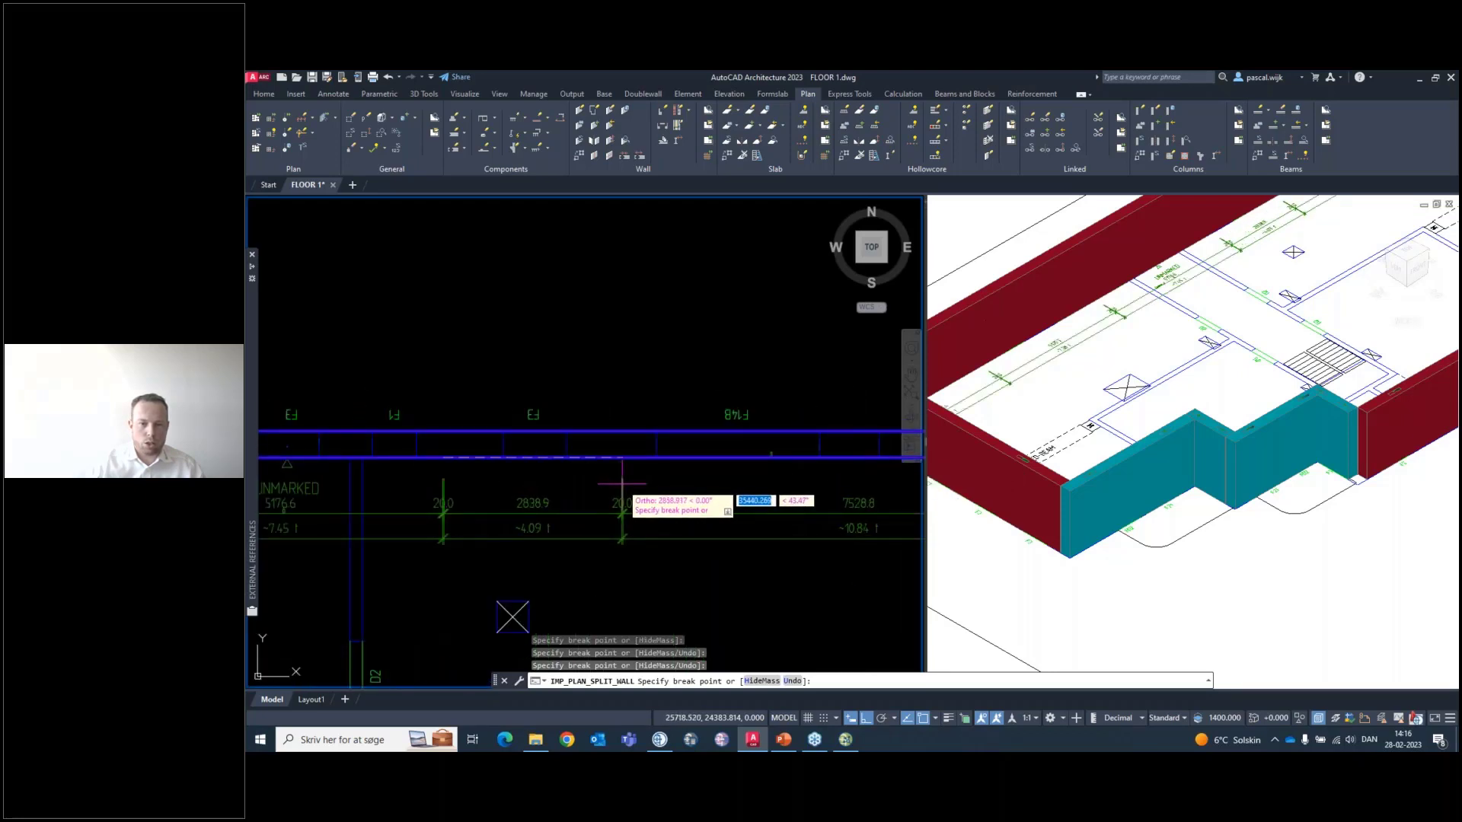
Place the last two break points, giving elements about 2826 mm and about 5158 mm long, and finish the wall split
{"action": "scroll", "coordinate": [623, 482], "scroll_direction": "up", "scroll_amount": 2}
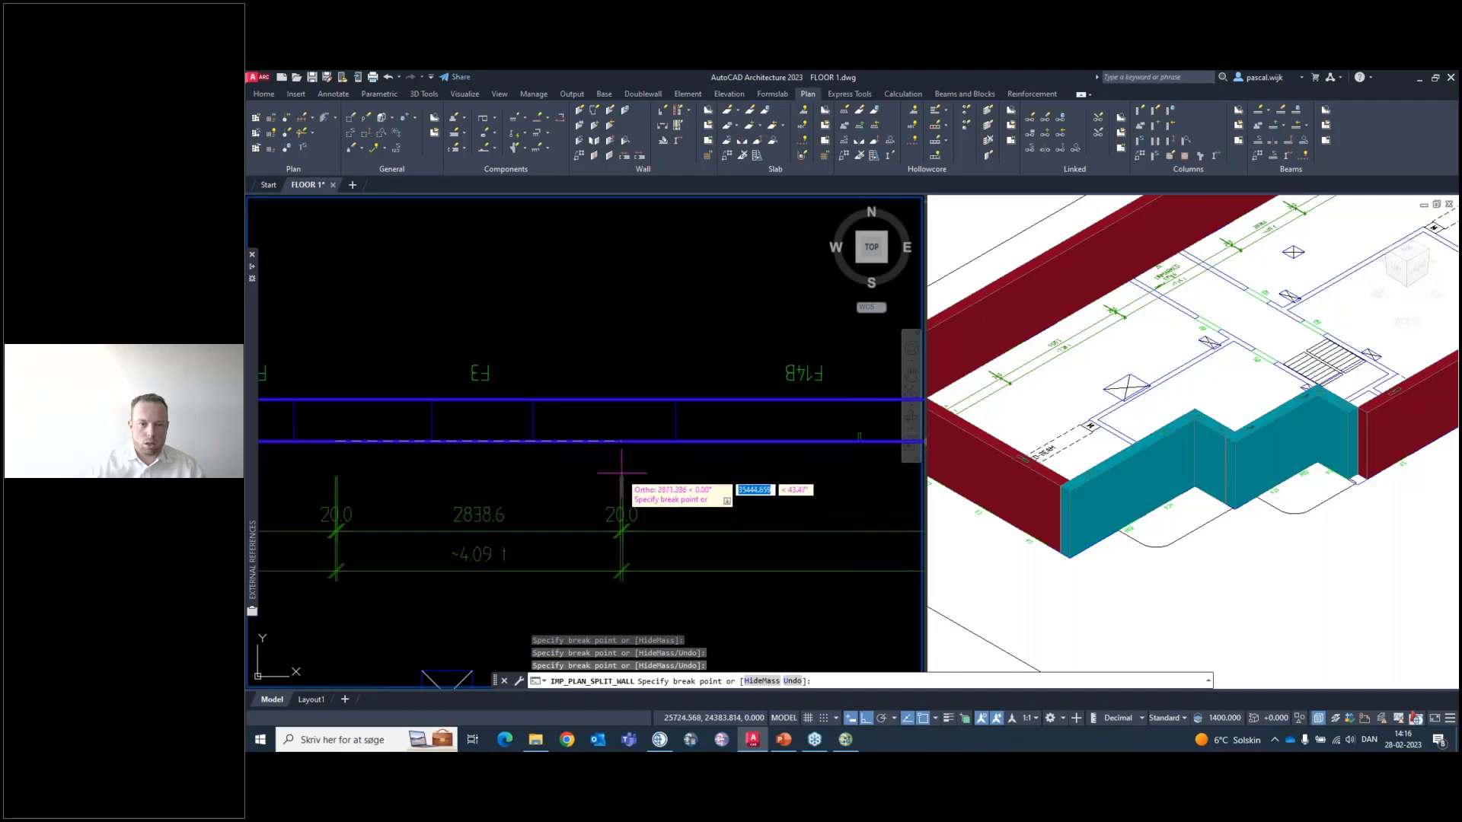
{"action": "scroll", "coordinate": [673, 481], "scroll_direction": "down", "scroll_amount": 2}
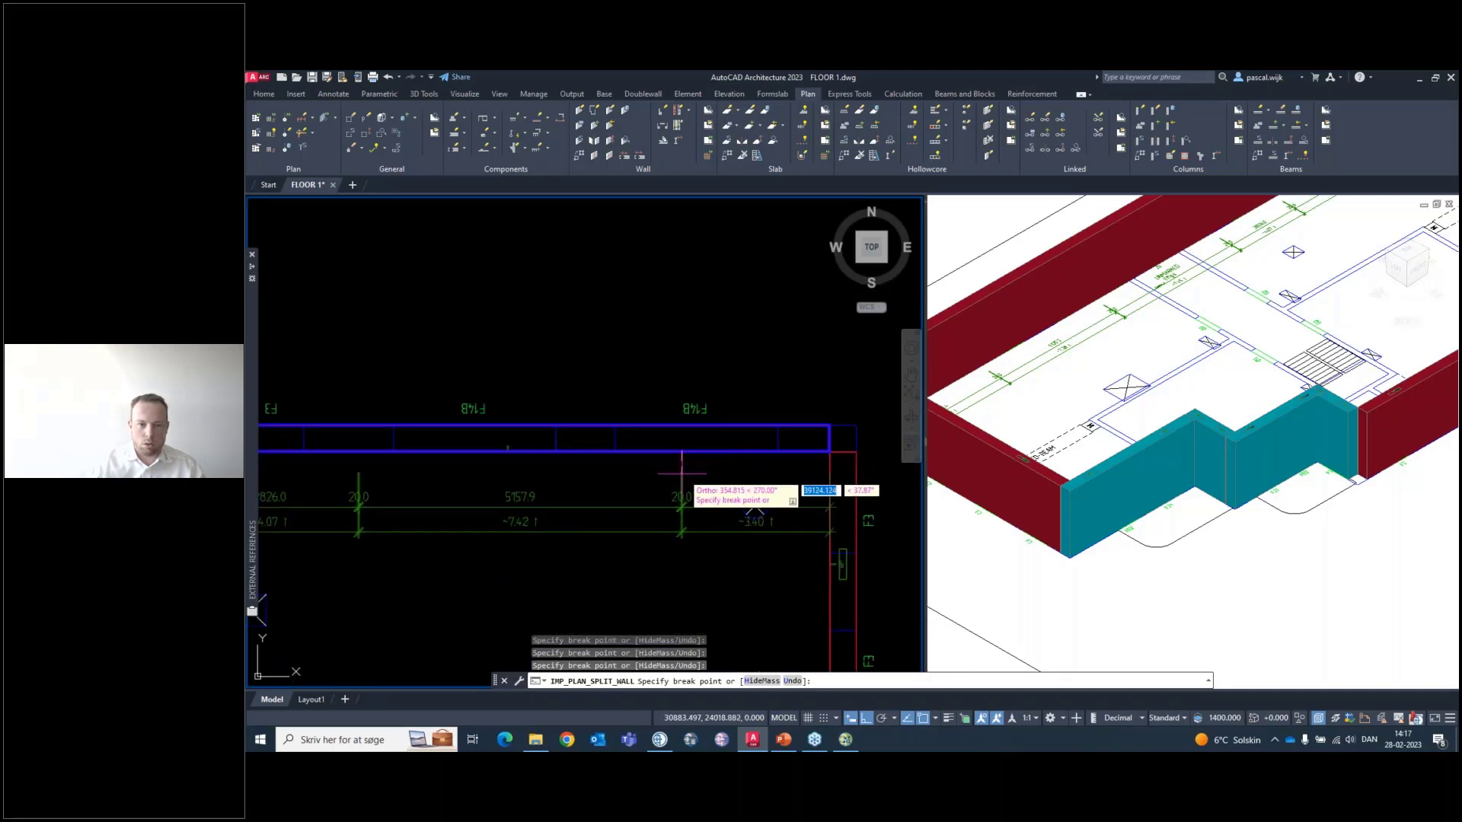
{"action": "key", "text": "Return"}
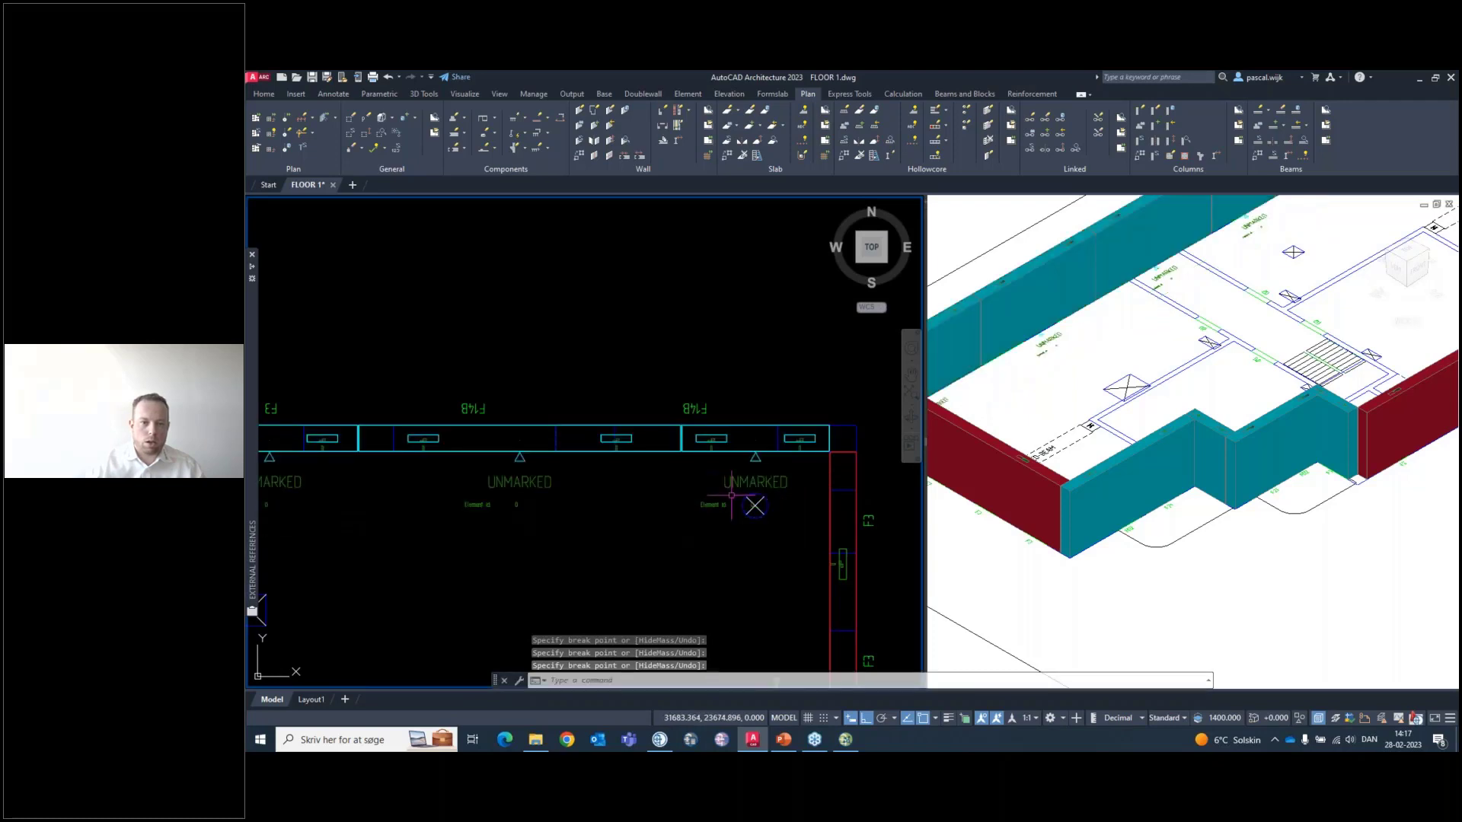
Examine the joints between the split north facade elements, especially the one near the F14B openings
{"action": "scroll", "coordinate": [721, 494], "scroll_direction": "down", "scroll_amount": 4}
{"action": "middle_click_drag", "start_coordinate": [583, 508], "coordinate": [676, 506]}
{"action": "scroll", "coordinate": [621, 488], "scroll_direction": "up", "scroll_amount": 6}
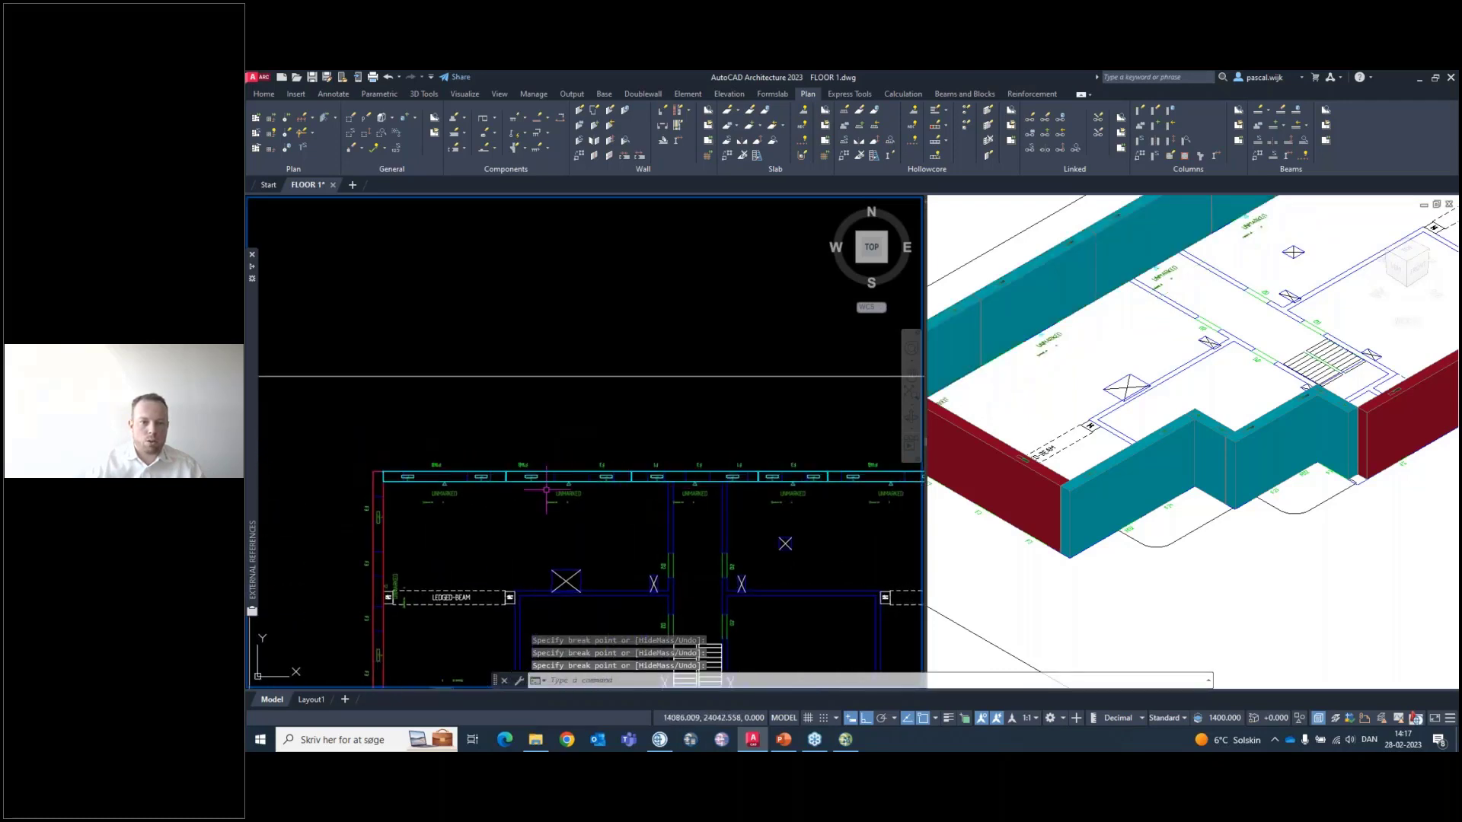
{"action": "scroll", "coordinate": [576, 457], "scroll_direction": "down", "scroll_amount": 3}
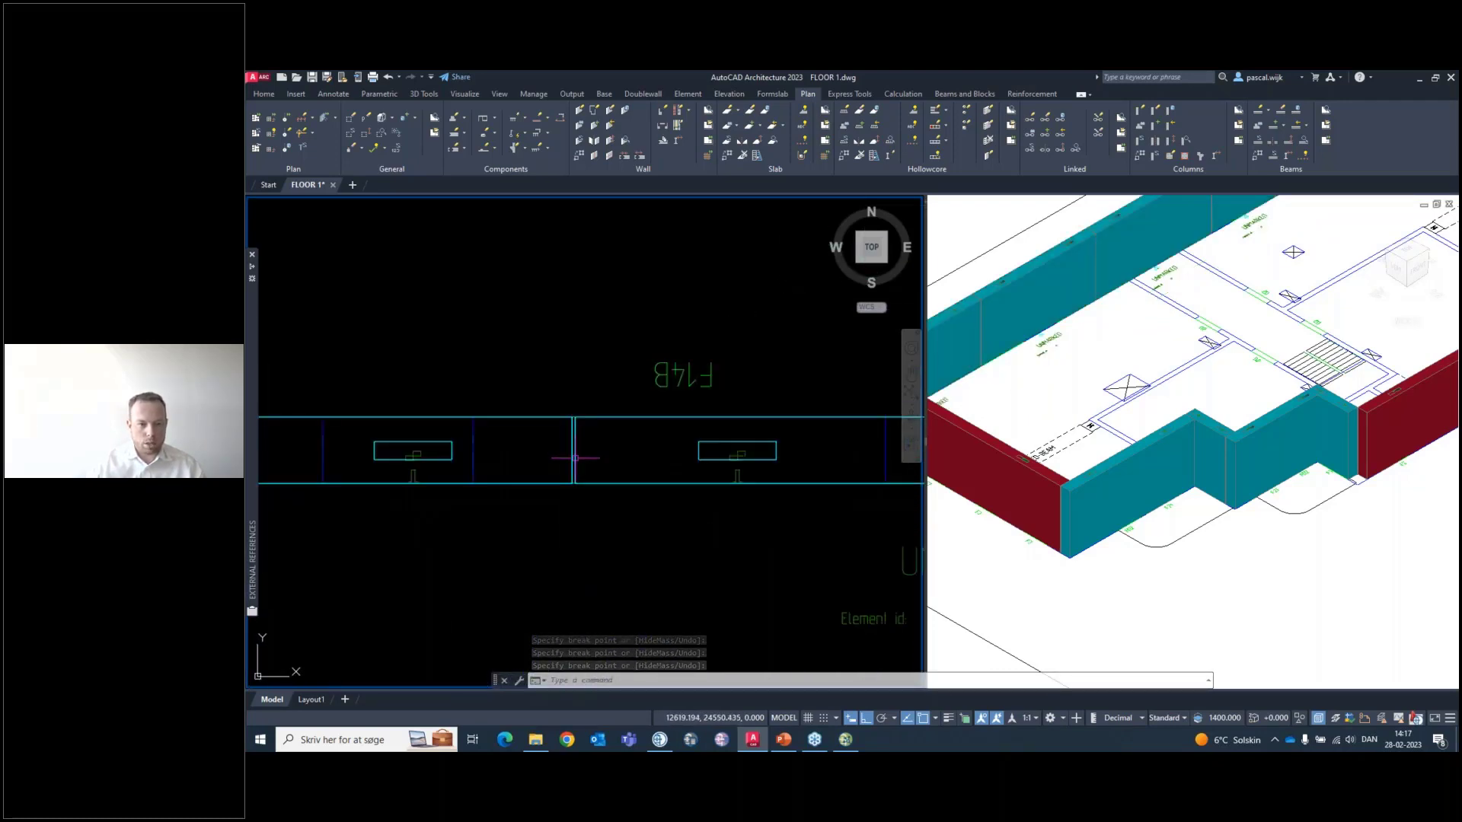
{"action": "middle_click_drag", "start_coordinate": [487, 460], "coordinate": [725, 481]}
{"action": "scroll", "coordinate": [649, 487], "scroll_direction": "down", "scroll_amount": 3}
{"action": "scroll", "coordinate": [685, 491], "scroll_direction": "up", "scroll_amount": 3}
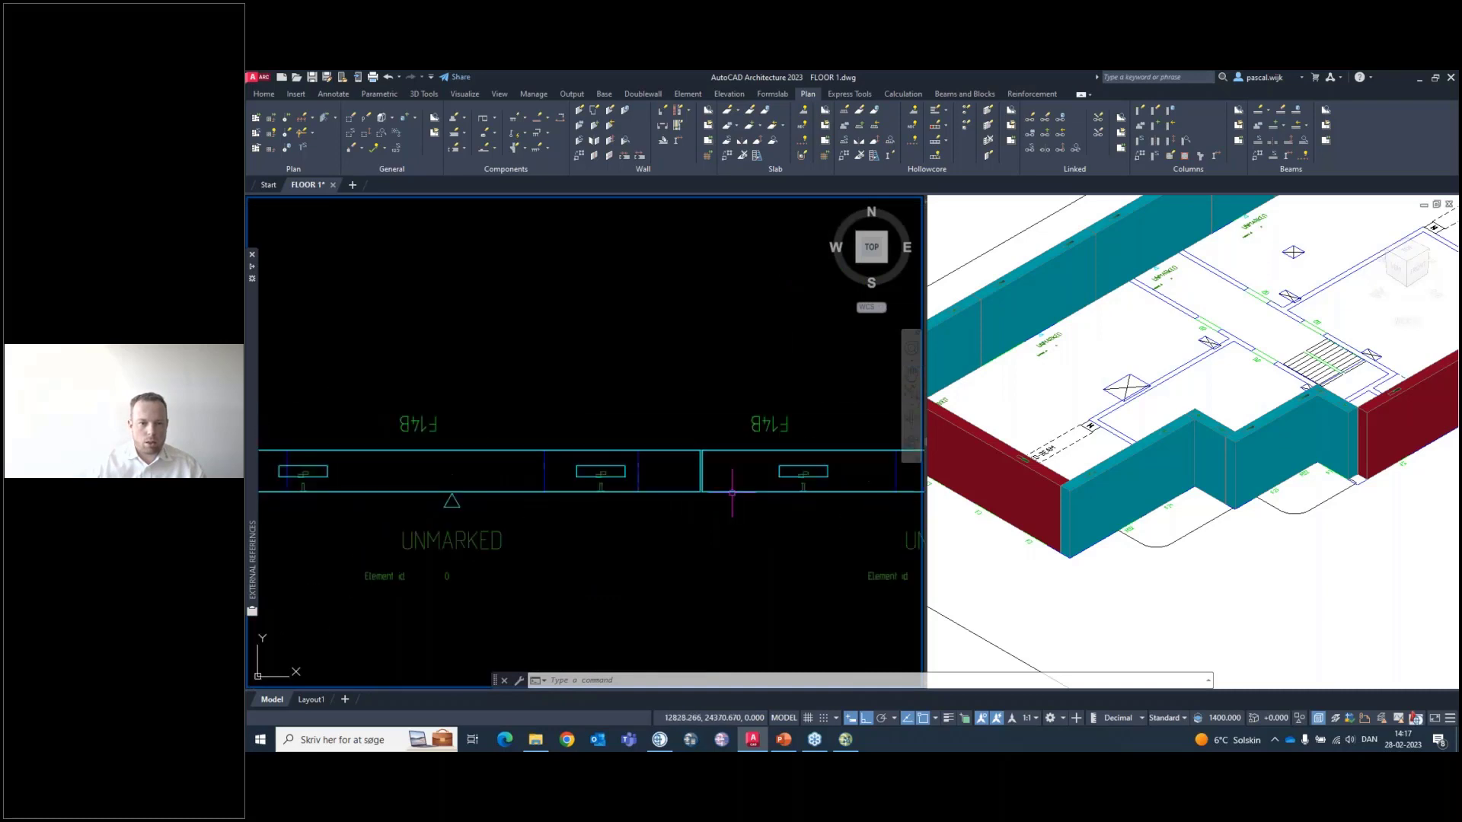
Examine the split north facade elements and their joints in both the plan and the 3D isometric view
{"action": "scroll", "coordinate": [636, 510], "scroll_direction": "down", "scroll_amount": 1}
{"action": "scroll", "coordinate": [637, 509], "scroll_direction": "down", "scroll_amount": 2}
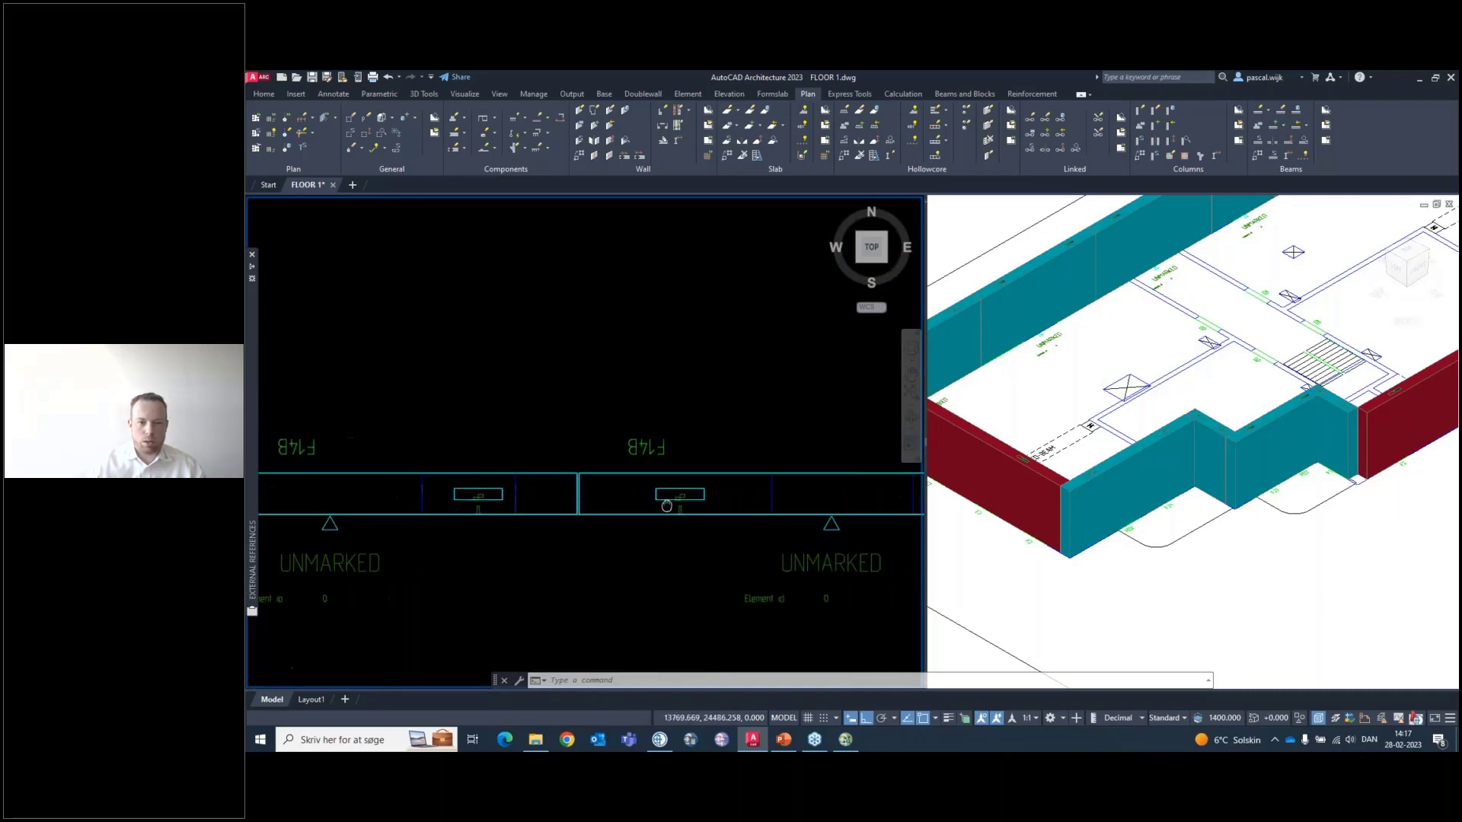
{"action": "scroll", "coordinate": [637, 509], "scroll_direction": "up", "scroll_amount": 1}
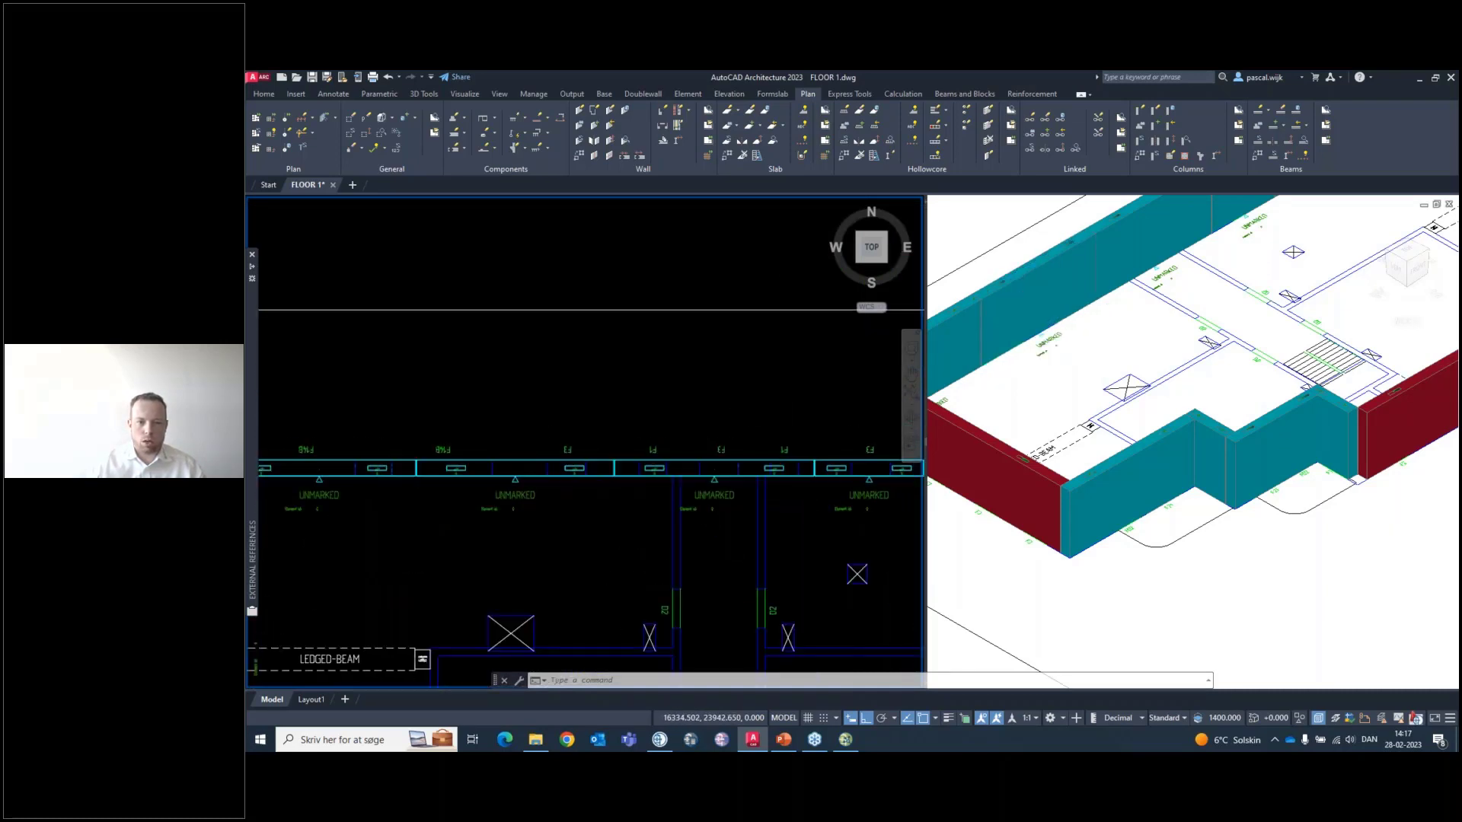
{"action": "left_click", "coordinate": [1170, 378]}
{"action": "middle_click_drag", "start_coordinate": [1134, 354], "coordinate": [1054, 548]}
{"action": "scroll", "coordinate": [1058, 556], "scroll_direction": "down", "scroll_amount": 3}
{"action": "middle_click_drag", "start_coordinate": [1198, 412], "coordinate": [1251, 385]}
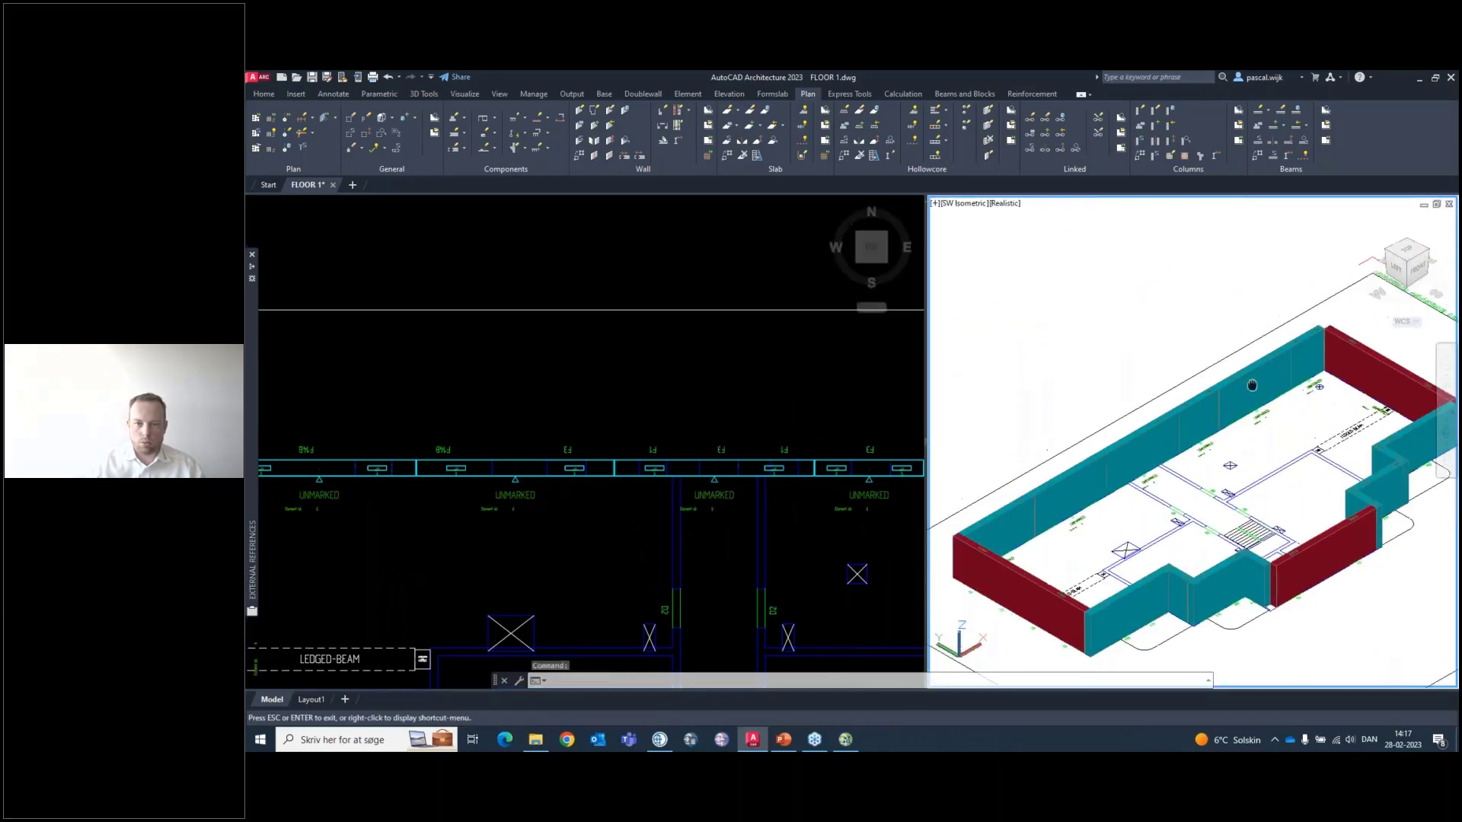
{"action": "key", "text": "Escape"}
{"action": "scroll", "coordinate": [1089, 470], "scroll_direction": "down", "scroll_amount": 4}
{"action": "scroll", "coordinate": [1089, 469], "scroll_direction": "up", "scroll_amount": 2}
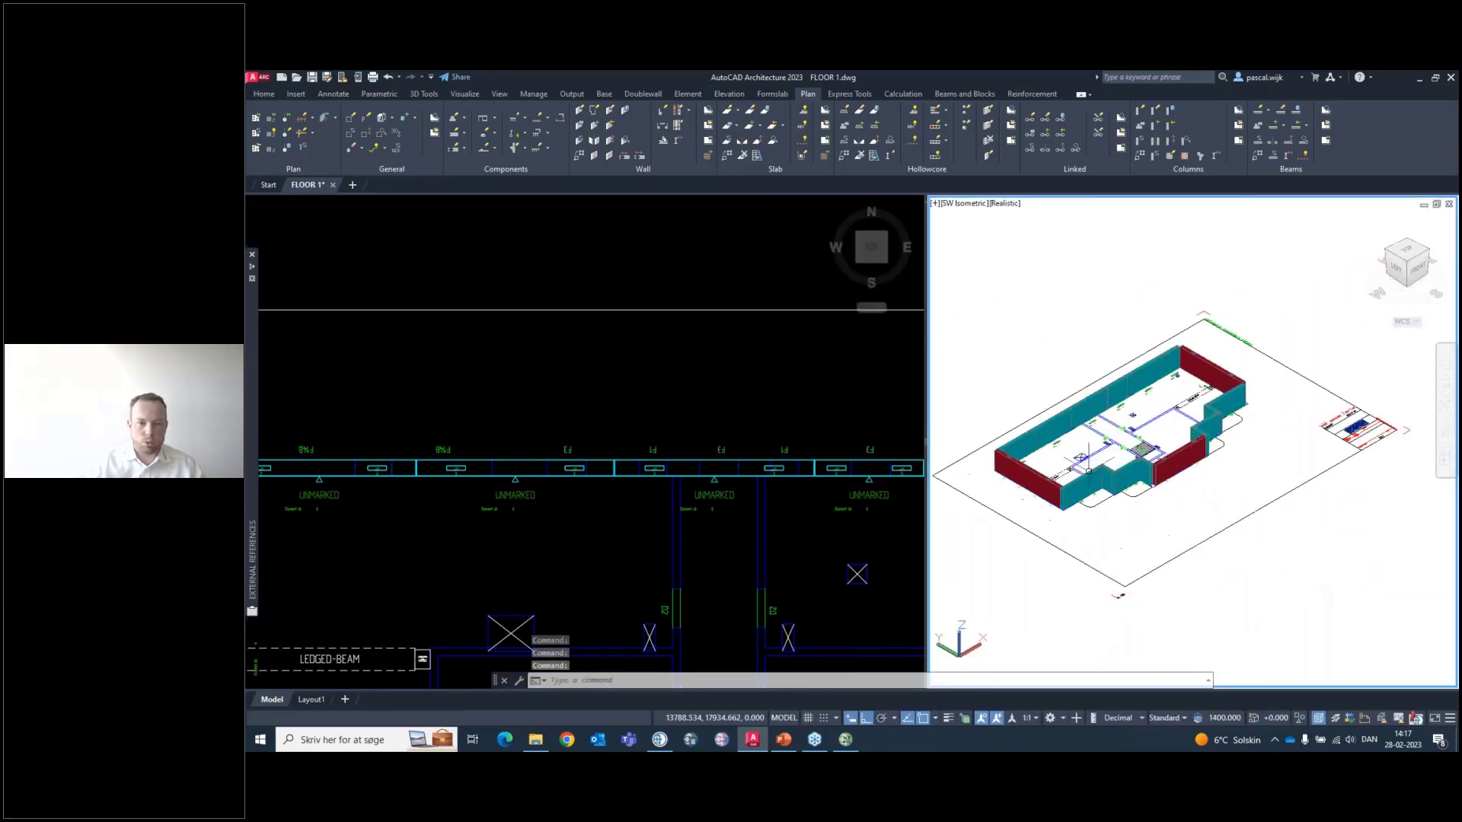
{"action": "scroll", "coordinate": [1013, 436], "scroll_direction": "up", "scroll_amount": 2}
Split the east facade wall with a 20 mm gap at two break points, one north and one south of the ledged beam
{"action": "left_click", "coordinate": [698, 413]}
{"action": "scroll", "coordinate": [698, 413], "scroll_direction": "down", "scroll_amount": 2}
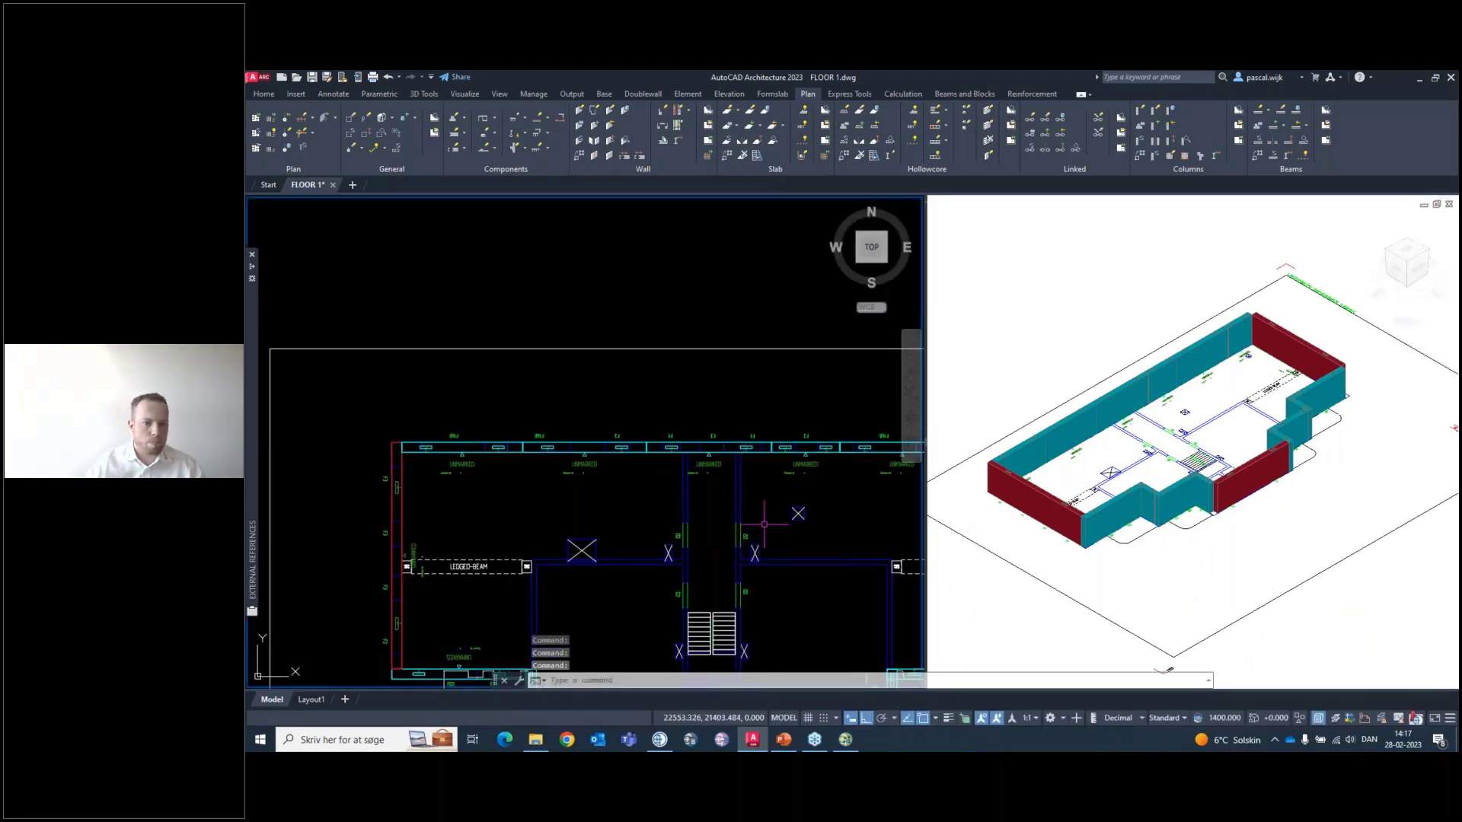
{"action": "middle_click_drag", "start_coordinate": [763, 524], "coordinate": [463, 417]}
{"action": "scroll", "coordinate": [759, 393], "scroll_direction": "up", "scroll_amount": 2}
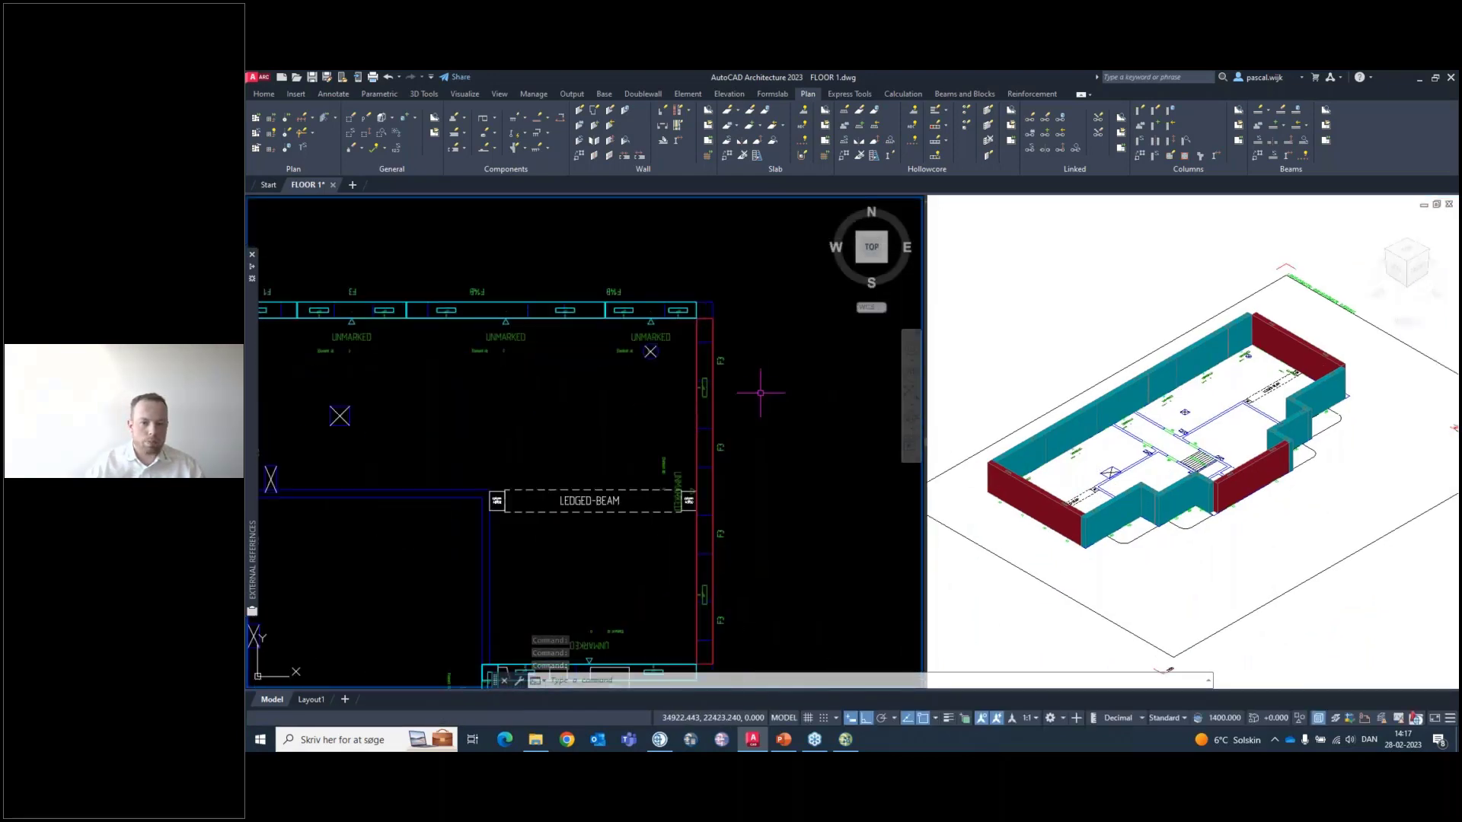
{"action": "middle_click_drag", "start_coordinate": [759, 393], "coordinate": [686, 309]}
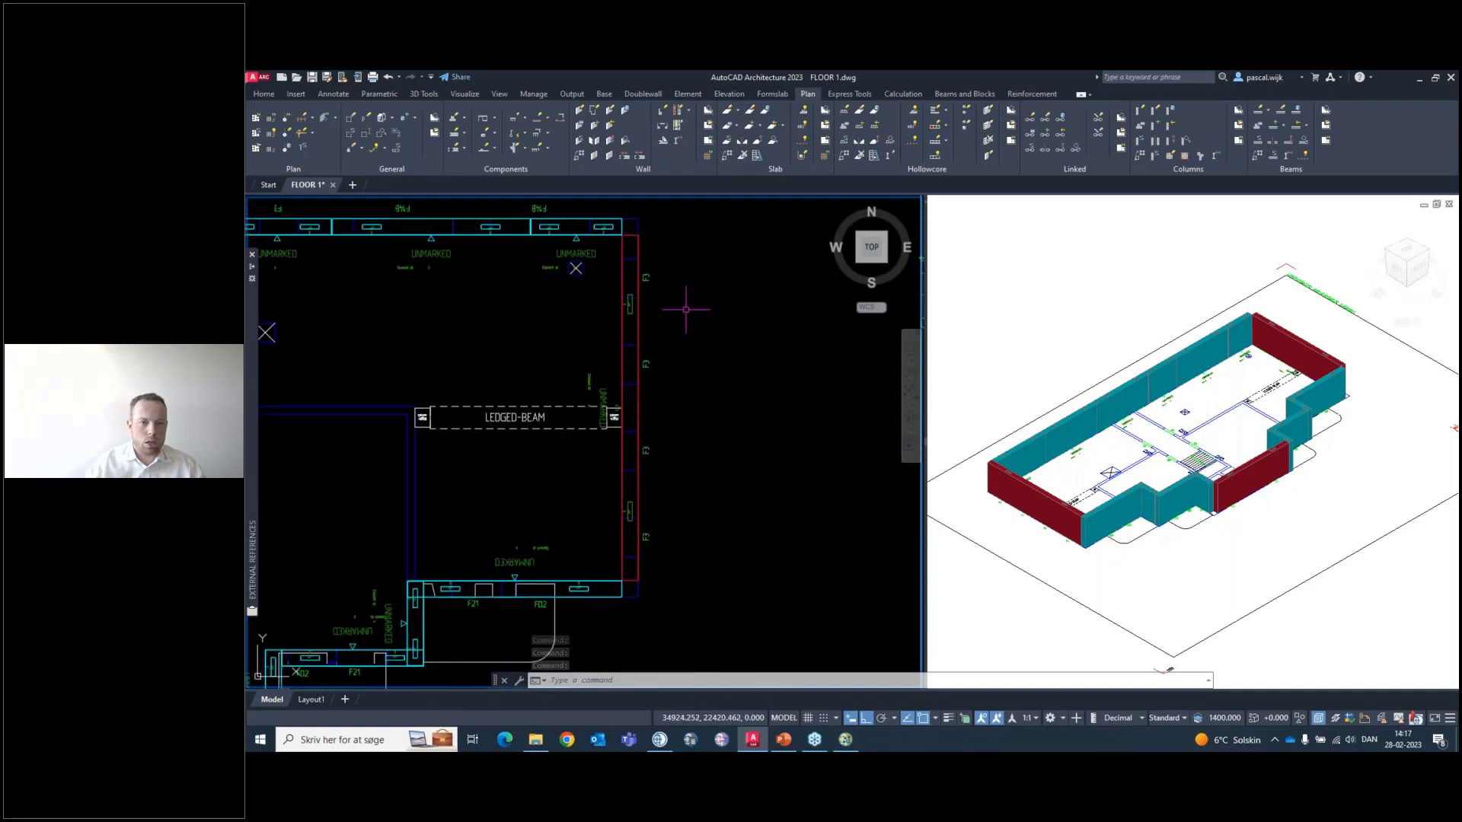
{"action": "left_click", "coordinate": [594, 156]}
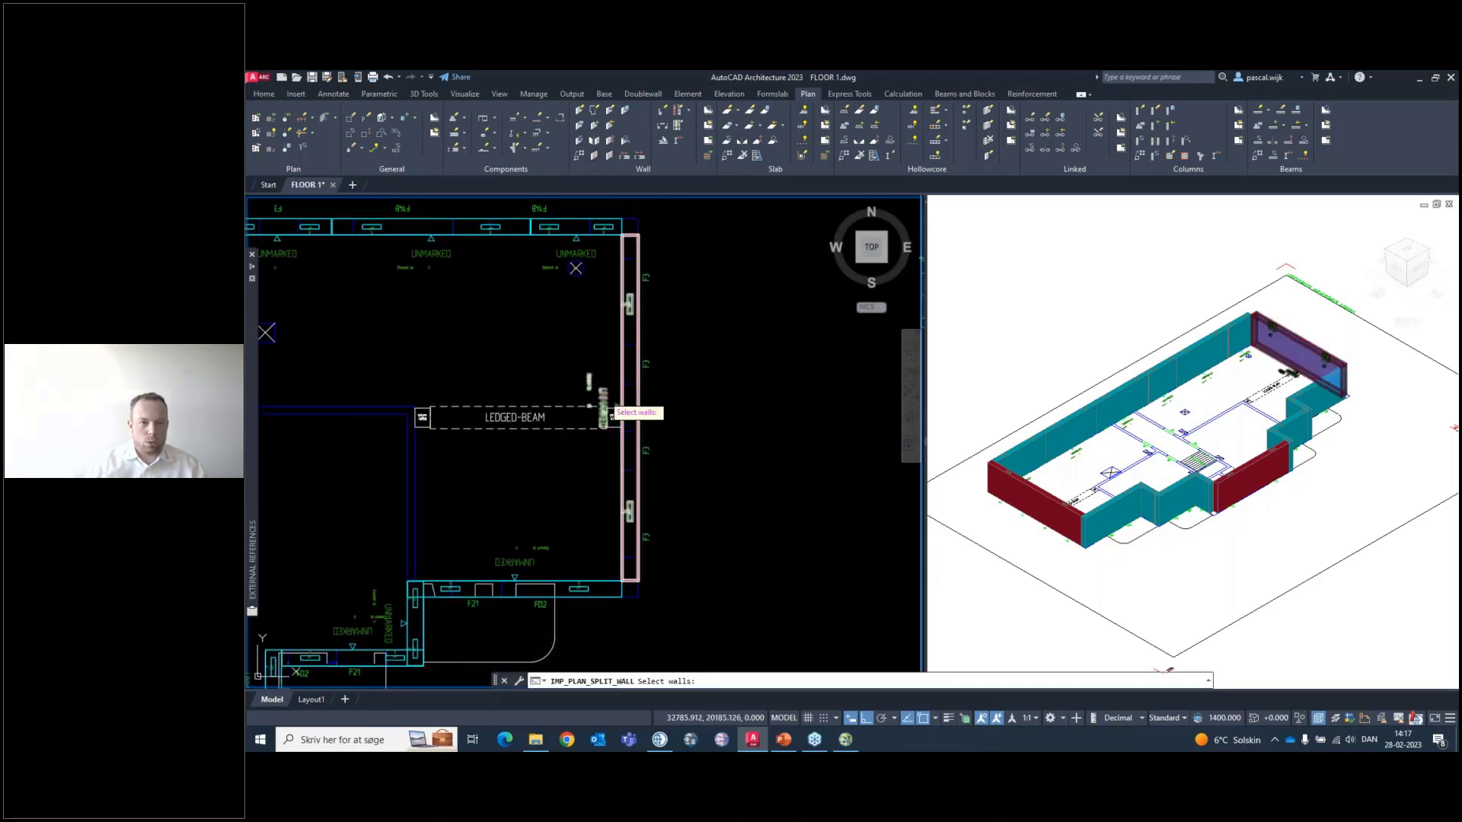
{"action": "left_click", "coordinate": [630, 416]}
{"action": "key", "text": "Return"}
{"action": "scroll", "coordinate": [606, 324], "scroll_direction": "up", "scroll_amount": 1}
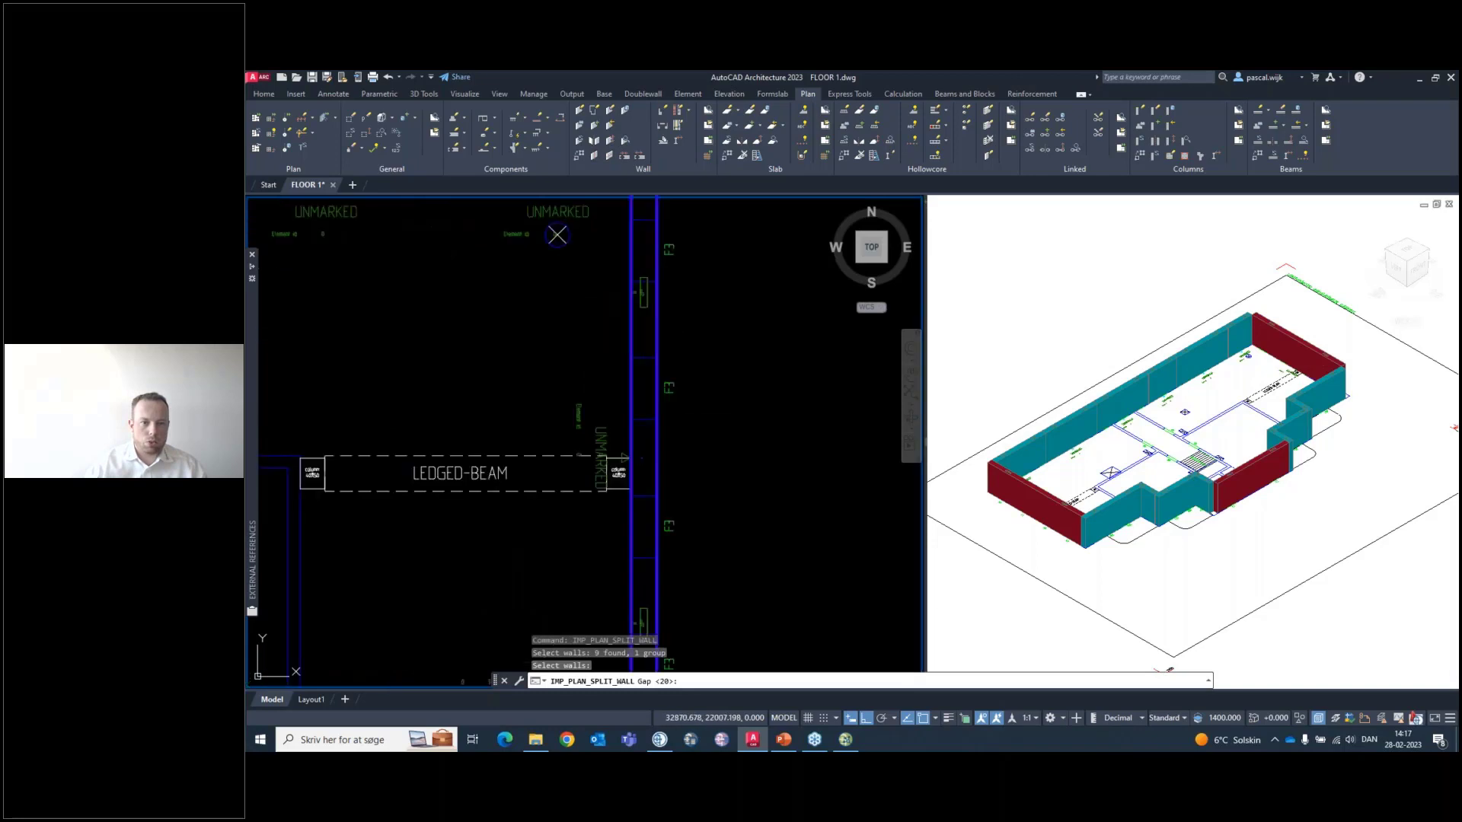
{"action": "key", "text": "Return"}
{"action": "key", "text": "Return"}
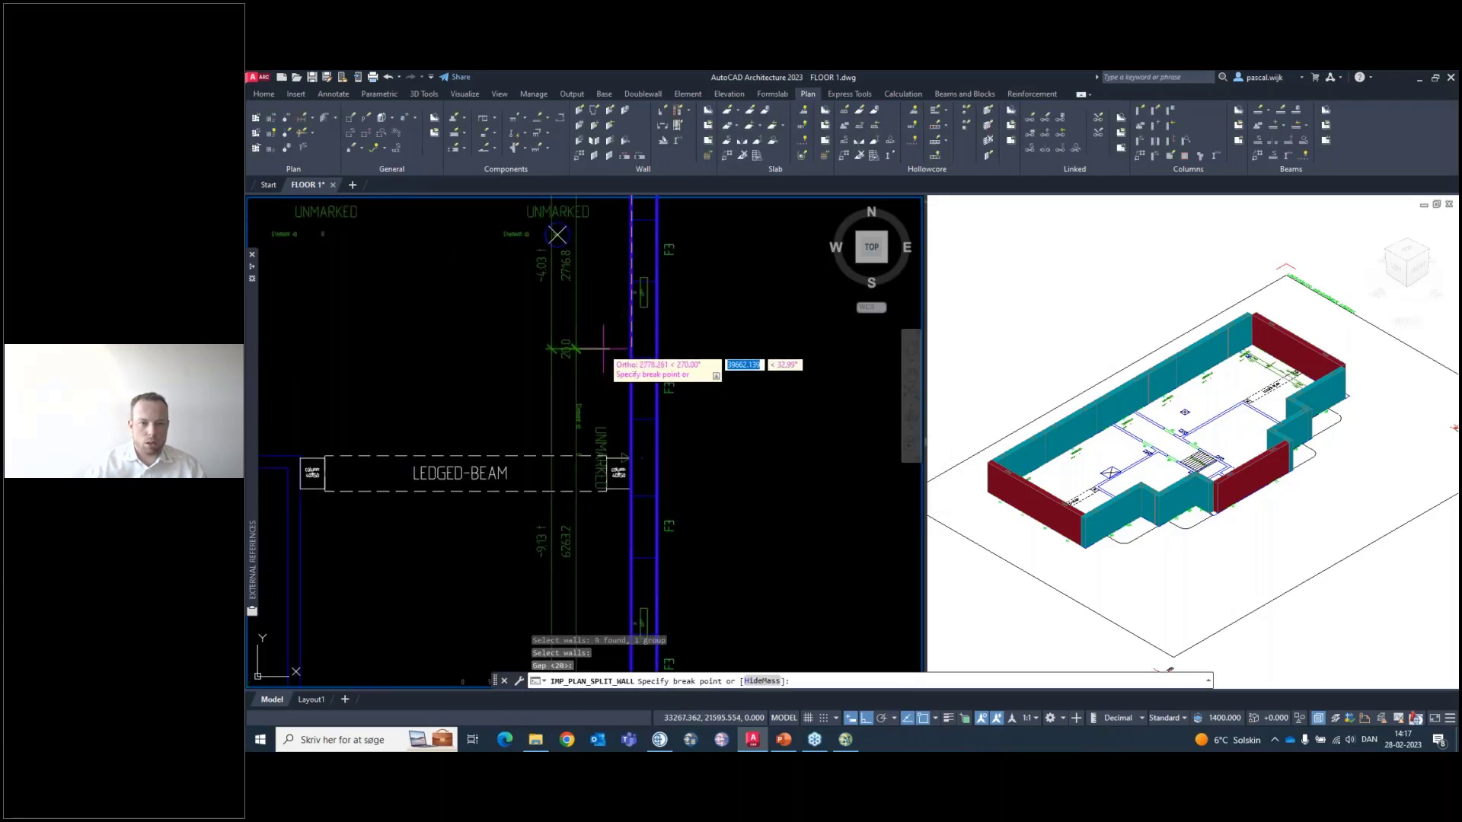
{"action": "scroll", "coordinate": [604, 345], "scroll_direction": "down", "scroll_amount": 1}
{"action": "left_click", "coordinate": [604, 345]}
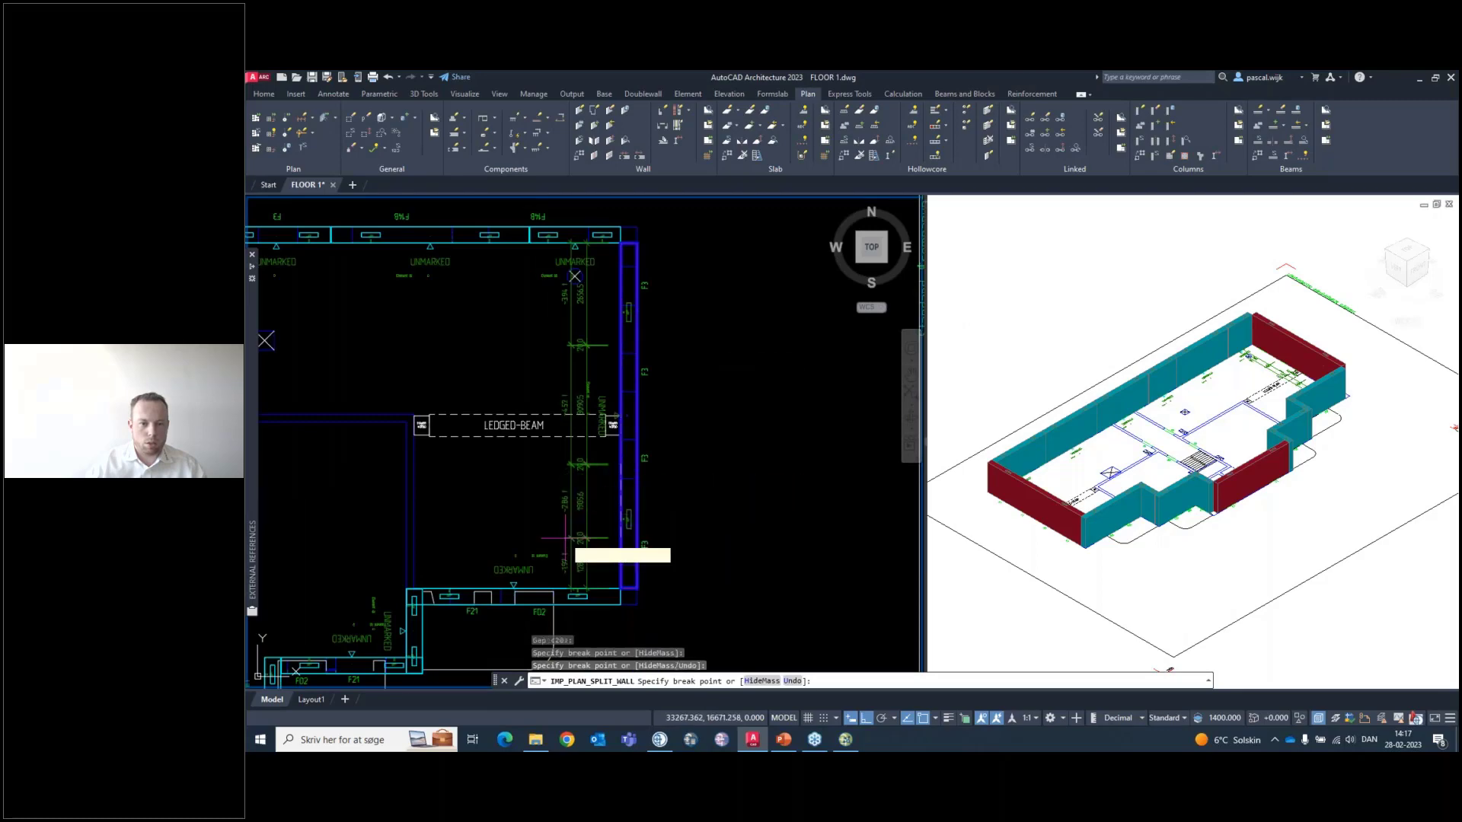
{"action": "key", "text": "Return"}
Split the projecting south facade wall with a 20 mm gap at its midpoint
{"action": "scroll", "coordinate": [541, 525], "scroll_direction": "down", "scroll_amount": 3}
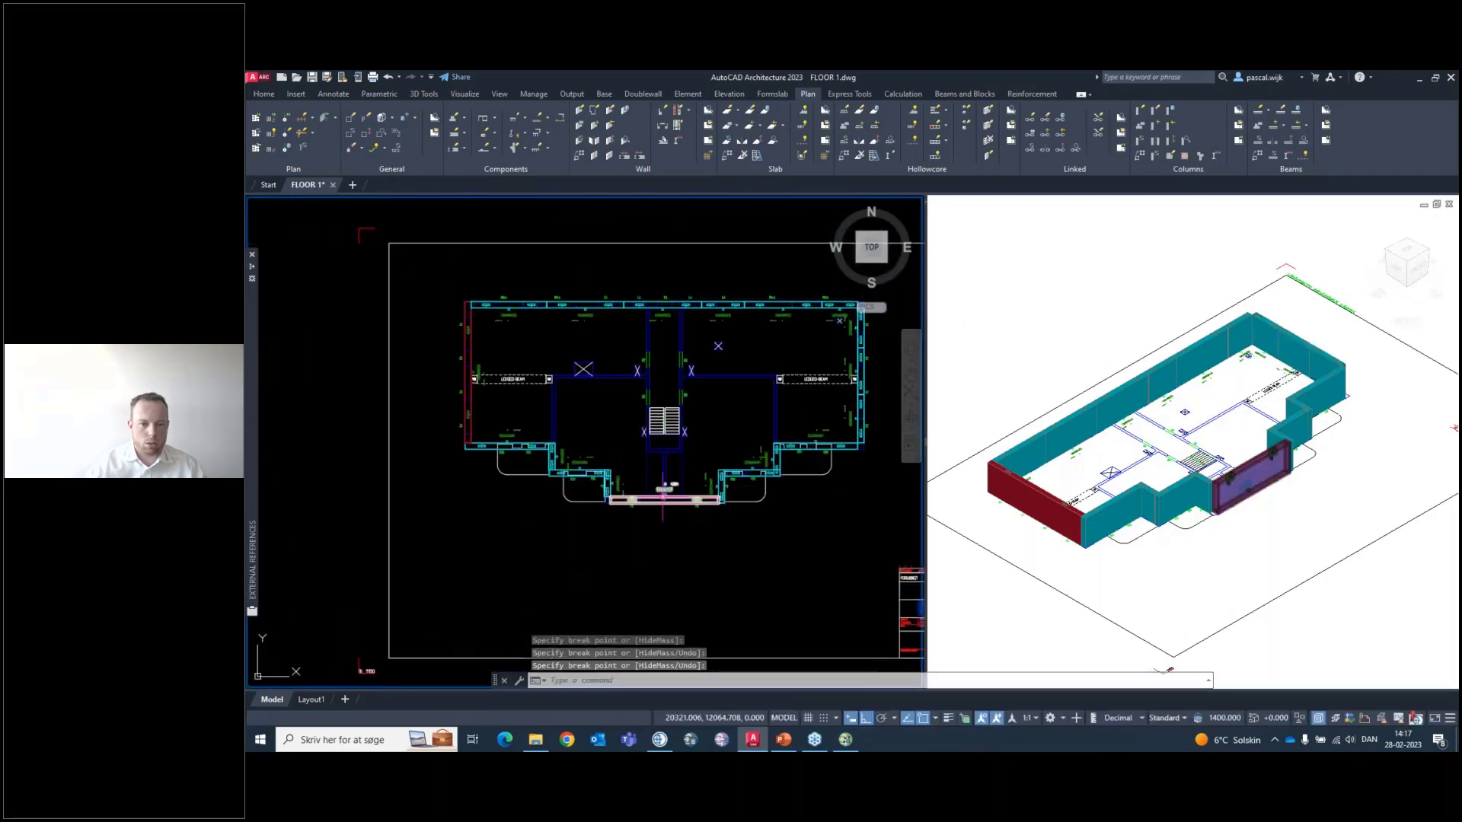
{"action": "scroll", "coordinate": [643, 518], "scroll_direction": "up", "scroll_amount": 3}
{"action": "left_click", "coordinate": [687, 449]}
{"action": "key", "text": "Return"}
{"action": "scroll", "coordinate": [686, 450], "scroll_direction": "up", "scroll_amount": 4}
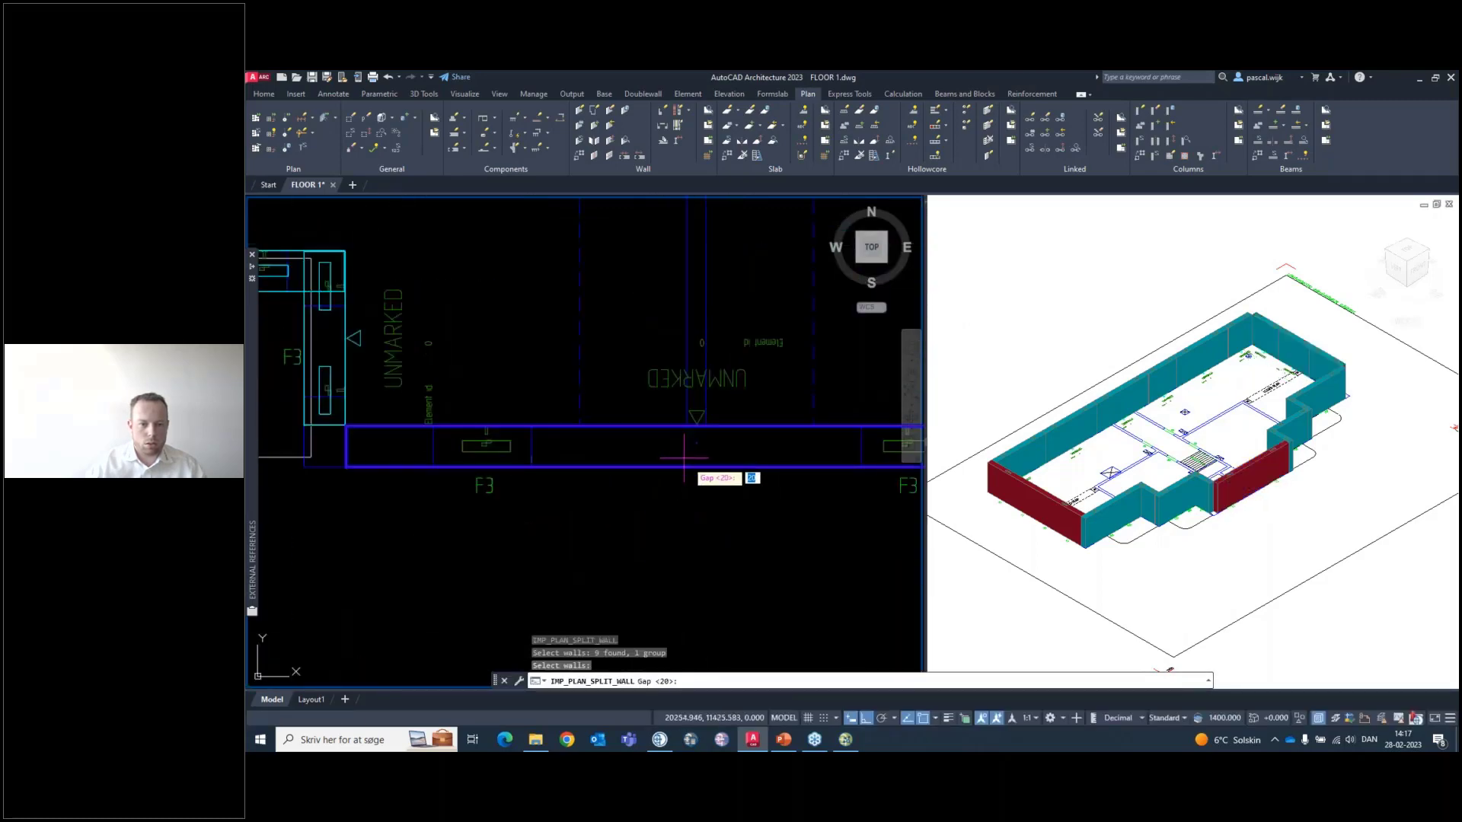
{"action": "key", "text": "Return"}
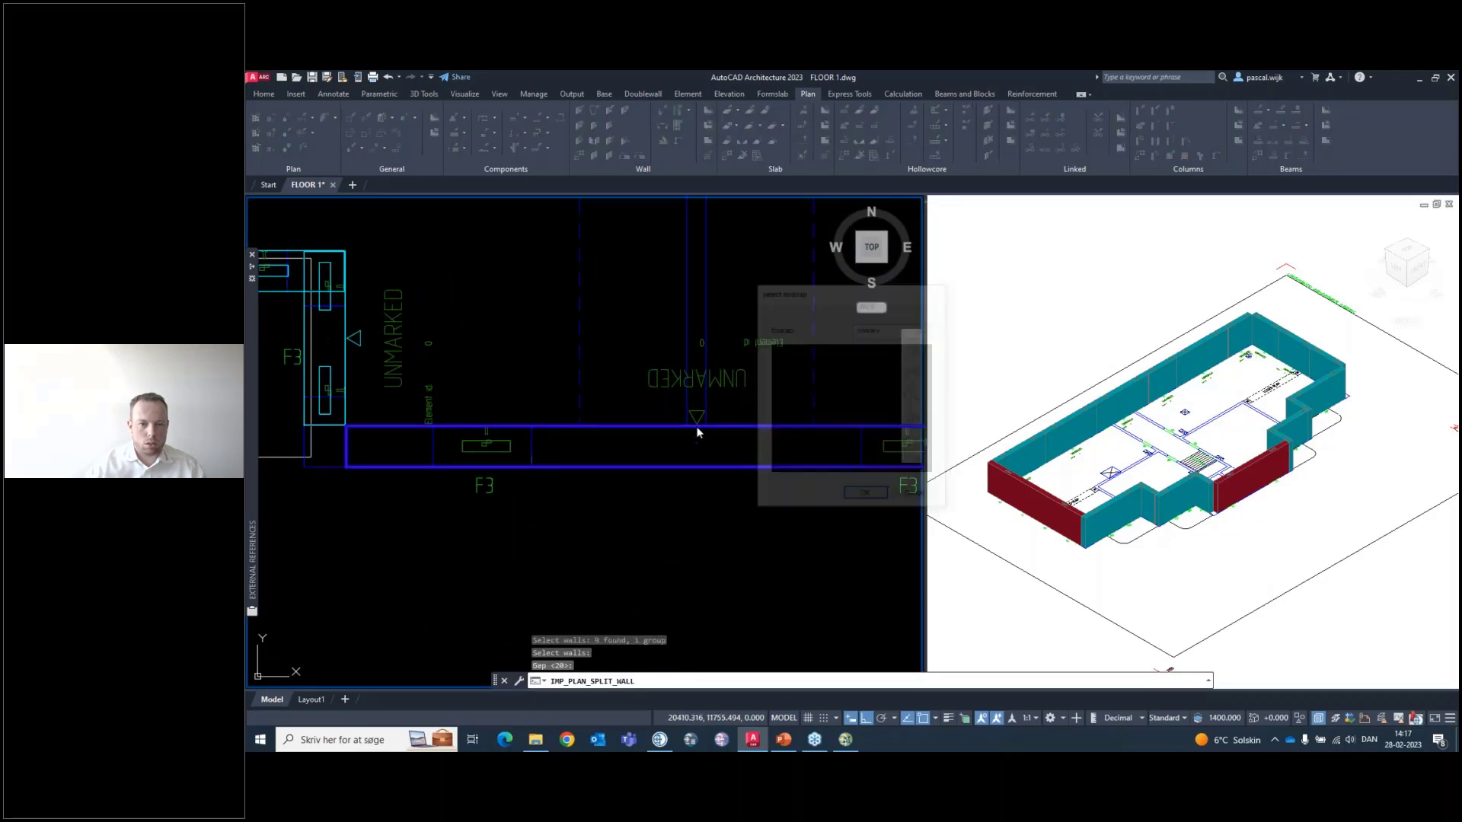
{"action": "left_click", "coordinate": [695, 447]}
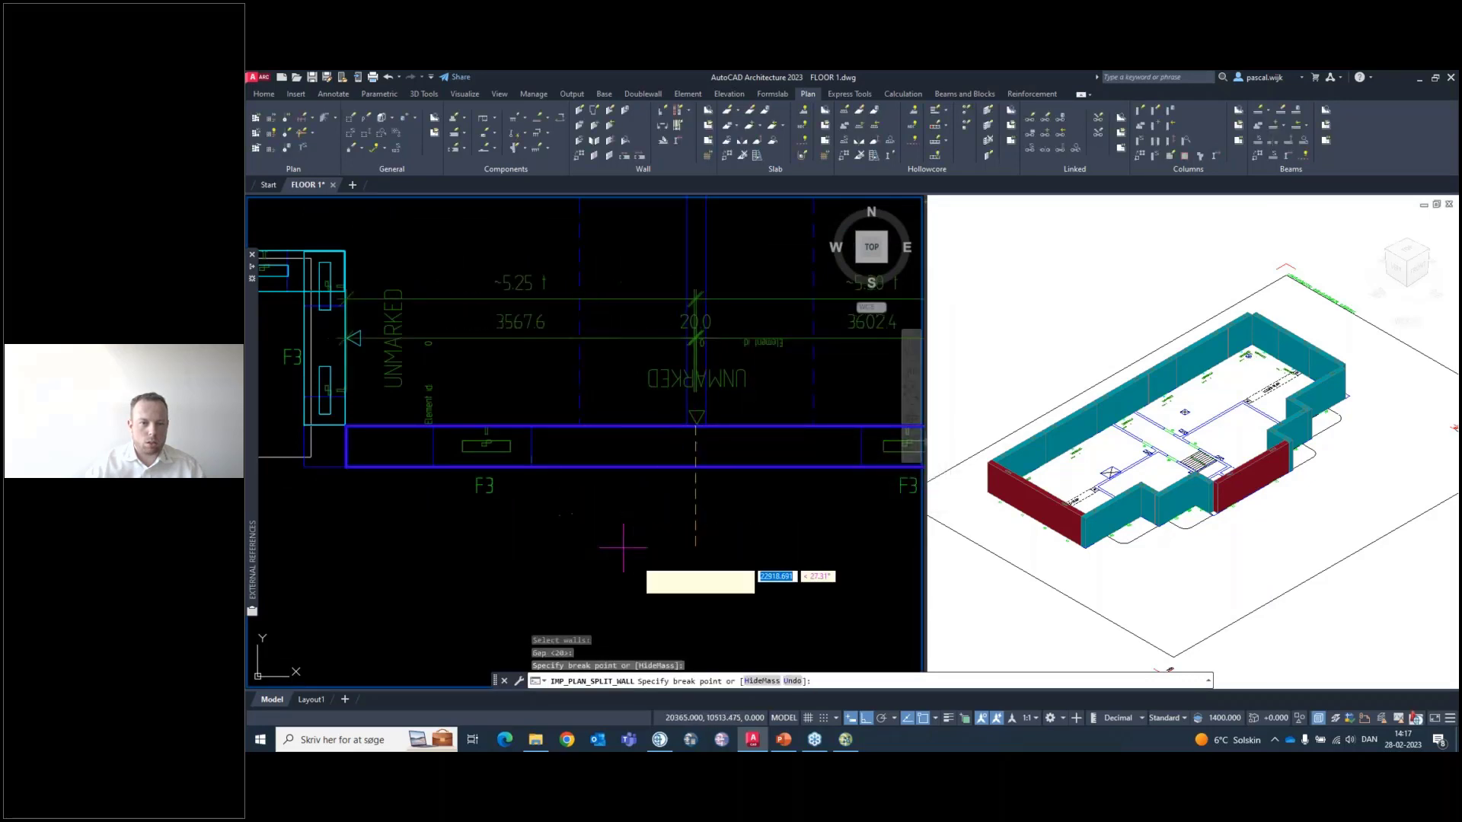
{"action": "key", "text": "Return"}
Split the west facade wall with a 20 mm gap at its midpoint, just north of the ledged-beam column
{"action": "scroll", "coordinate": [696, 537], "scroll_direction": "down", "scroll_amount": 6}
{"action": "middle_click_drag", "start_coordinate": [430, 320], "coordinate": [518, 419]}
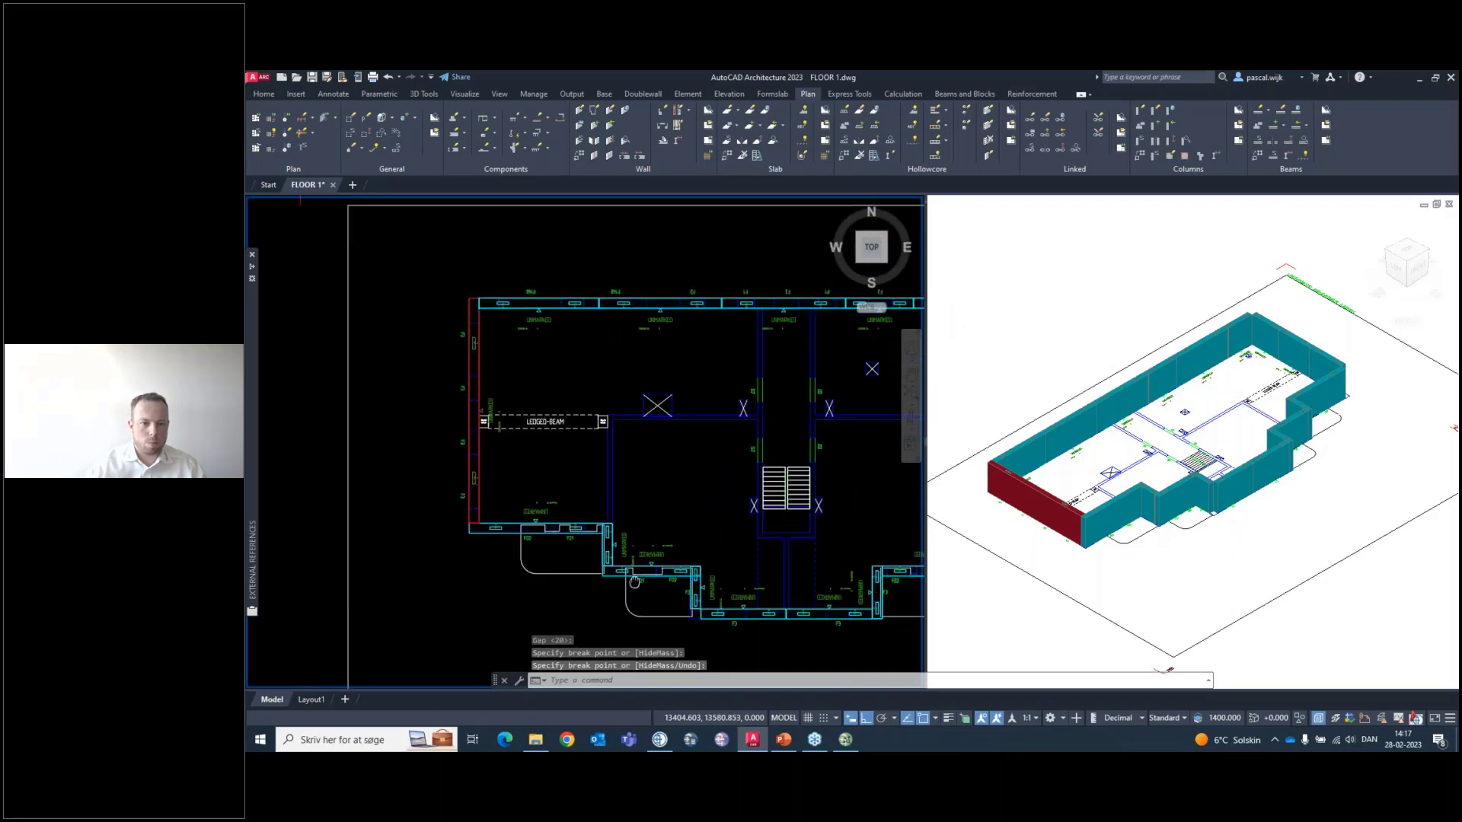
{"action": "scroll", "coordinate": [517, 421], "scroll_direction": "up", "scroll_amount": 3}
{"action": "key", "text": "Return"}
{"action": "left_click", "coordinate": [455, 456]}
{"action": "key", "text": "Return"}
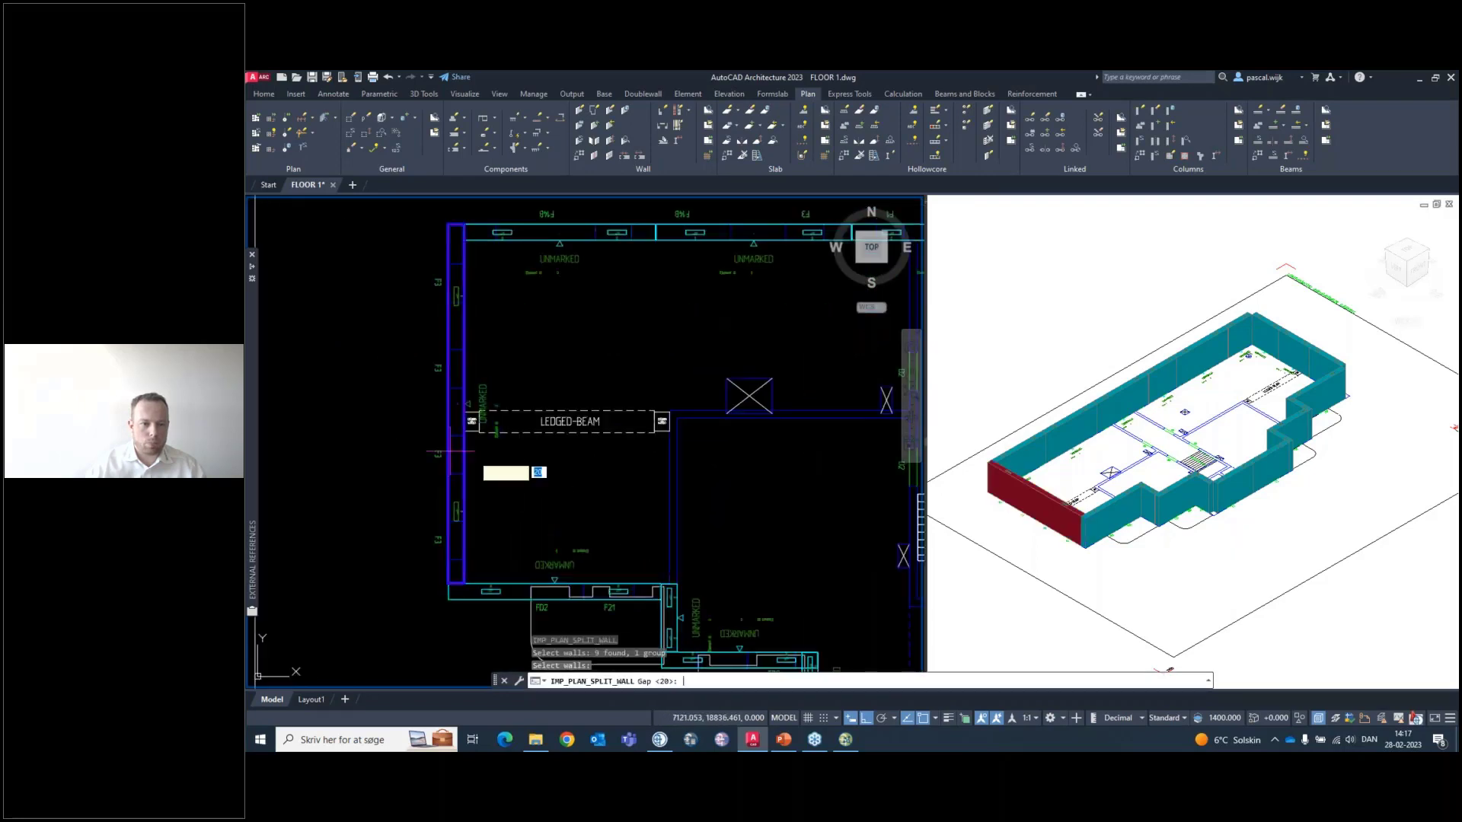
{"action": "scroll", "coordinate": [473, 415], "scroll_direction": "up", "scroll_amount": 5}
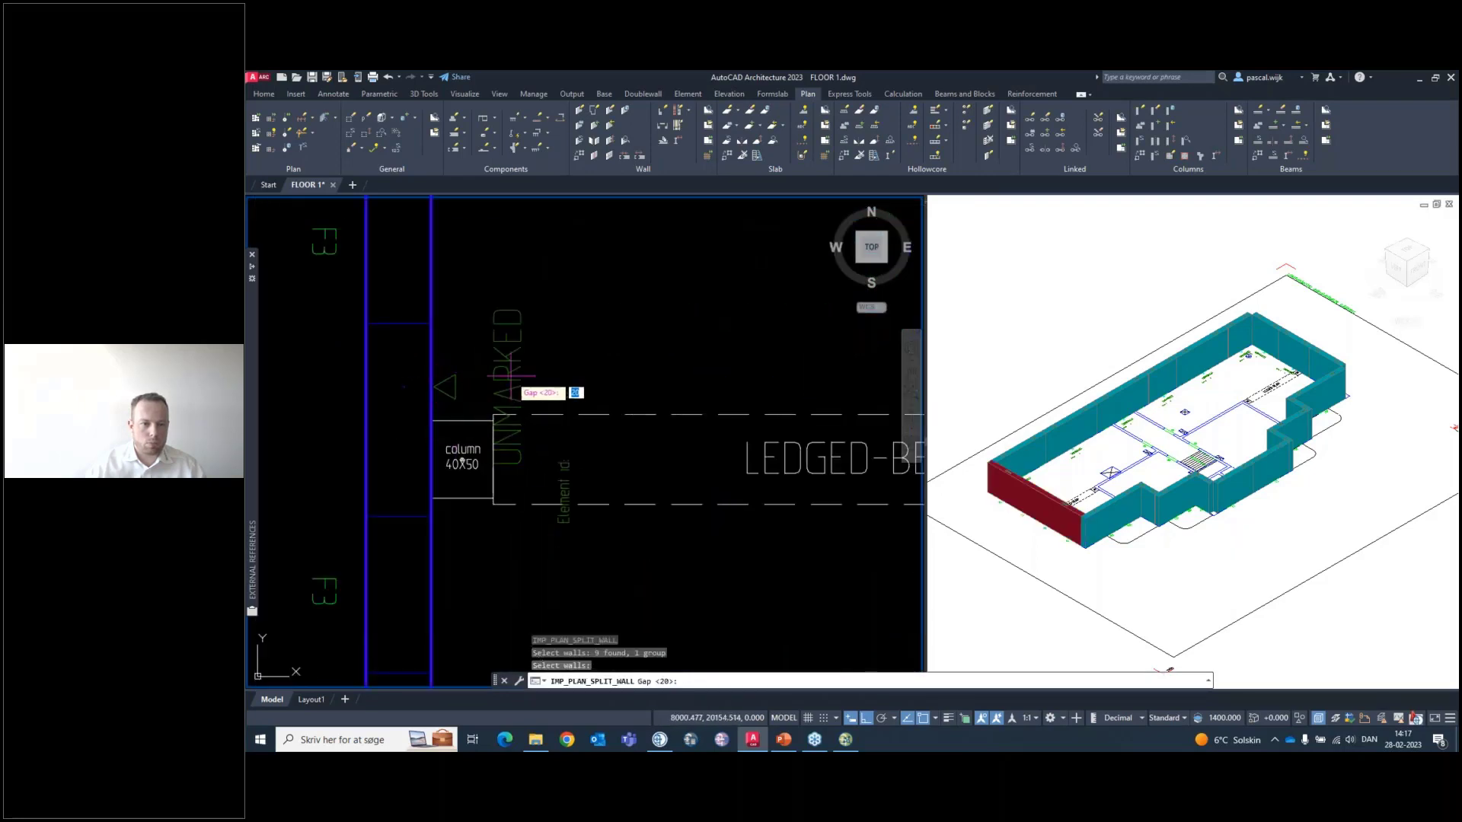
{"action": "key", "text": "Return"}
{"action": "key", "text": "Return"}
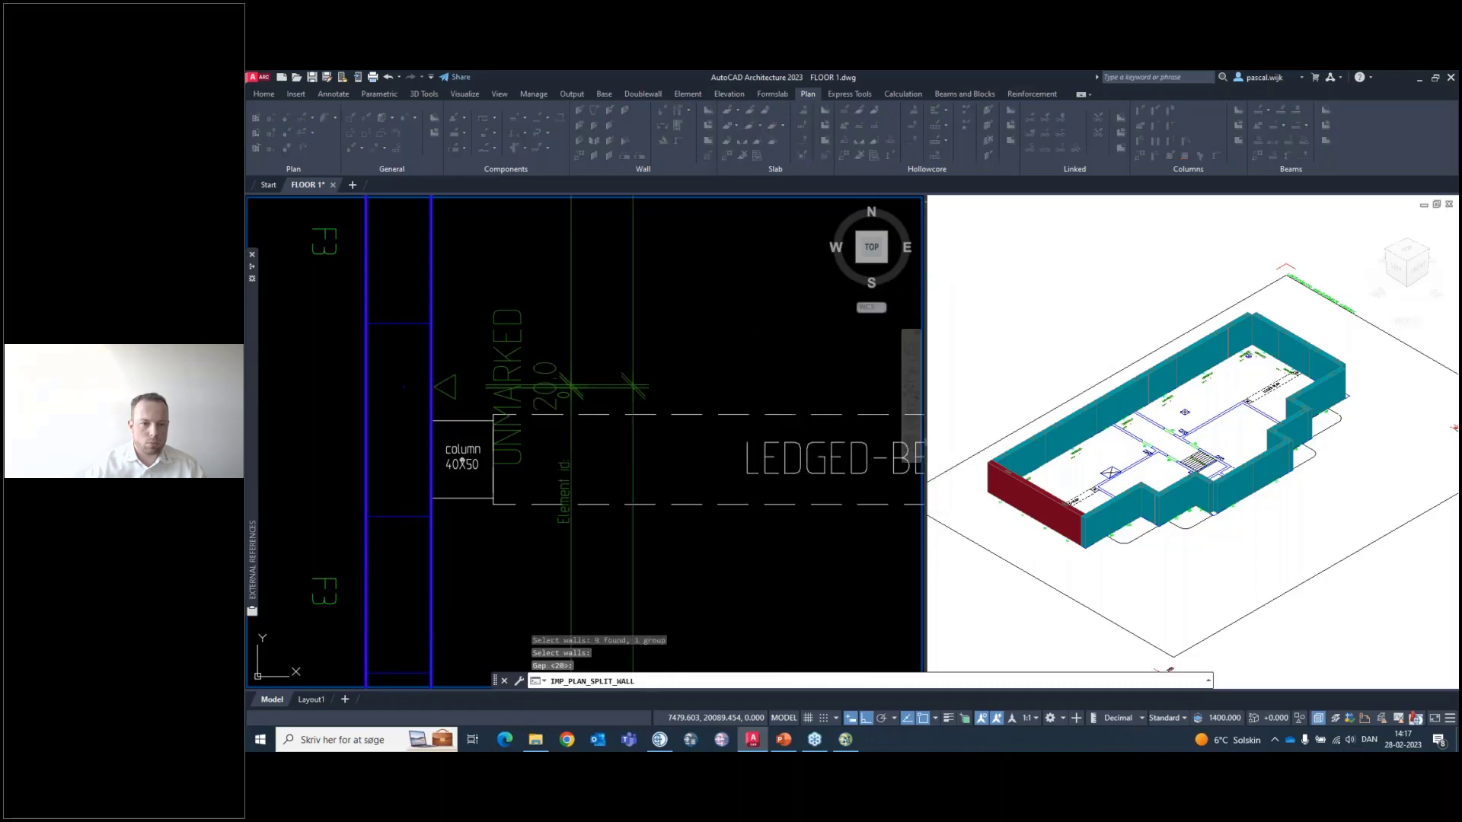
{"action": "key", "text": "Return"}
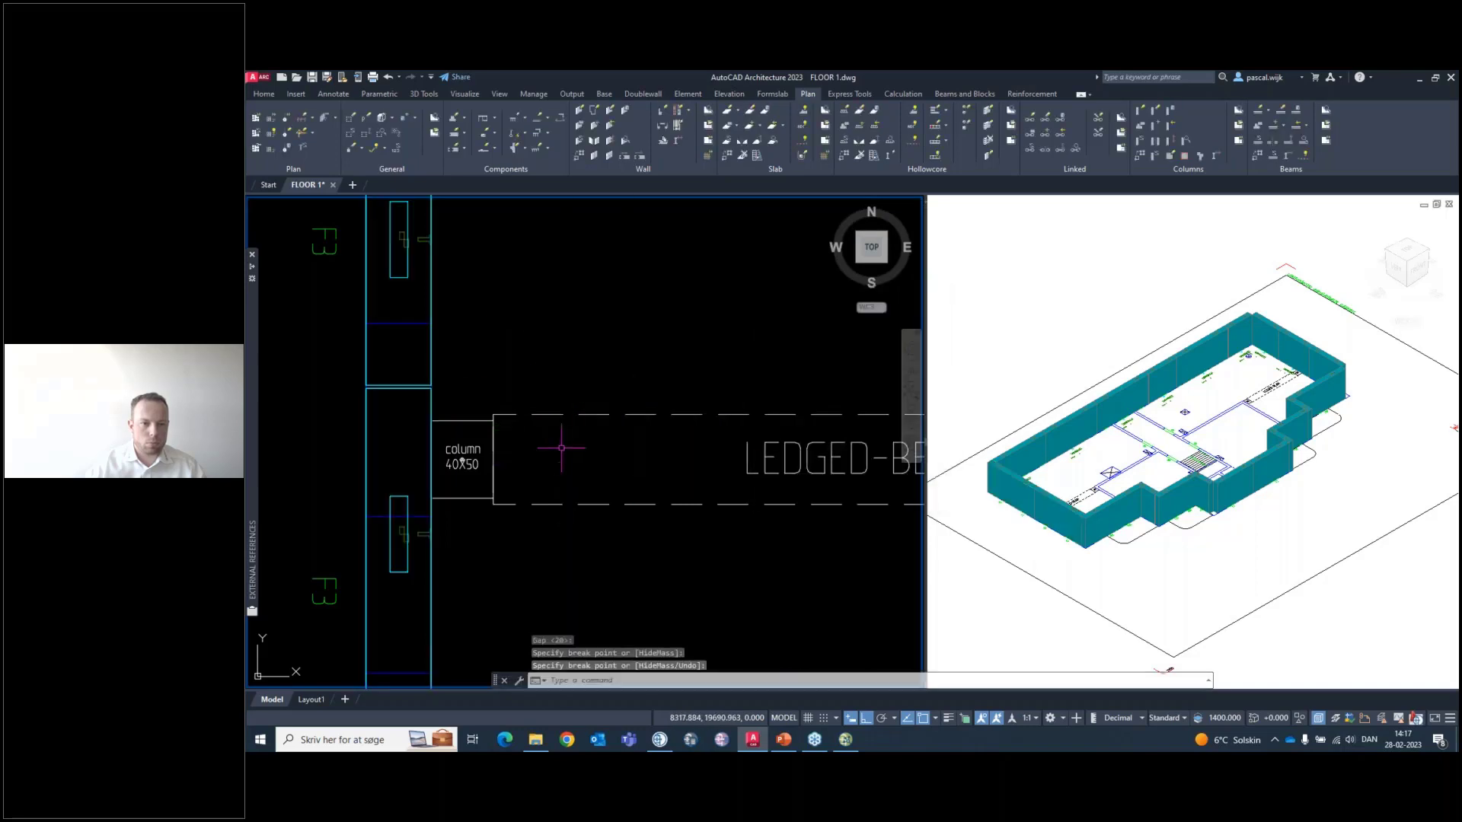
Review the split facade in plan and pick out the westernmost north wall element in the 3D view
{"action": "scroll", "coordinate": [462, 441], "scroll_direction": "down", "scroll_amount": 8}
{"action": "middle_click_drag", "start_coordinate": [571, 478], "coordinate": [439, 496]}
{"action": "scroll", "coordinate": [439, 496], "scroll_direction": "down", "scroll_amount": 2}
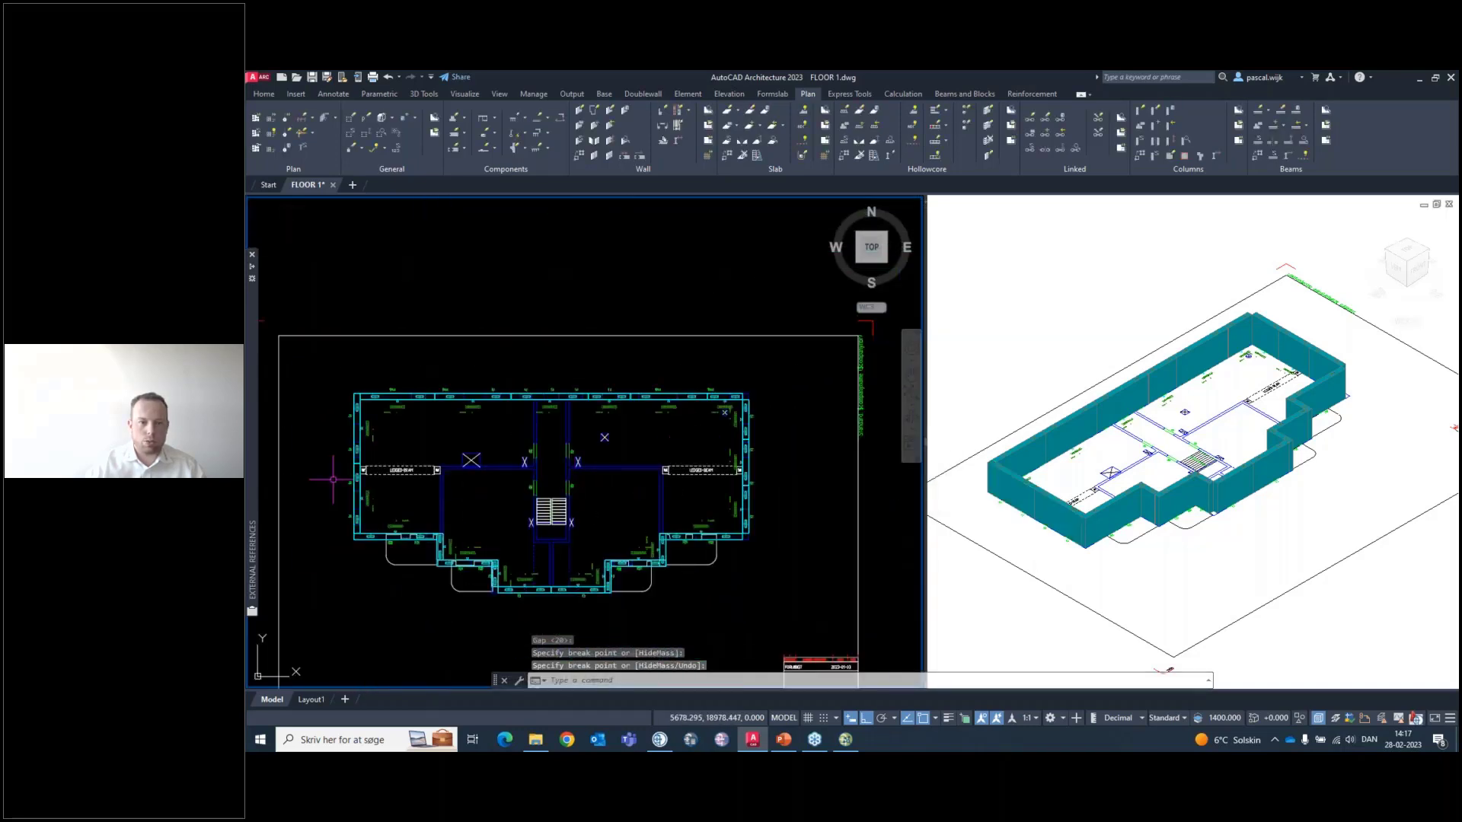
{"action": "scroll", "coordinate": [399, 411], "scroll_direction": "up", "scroll_amount": 2}
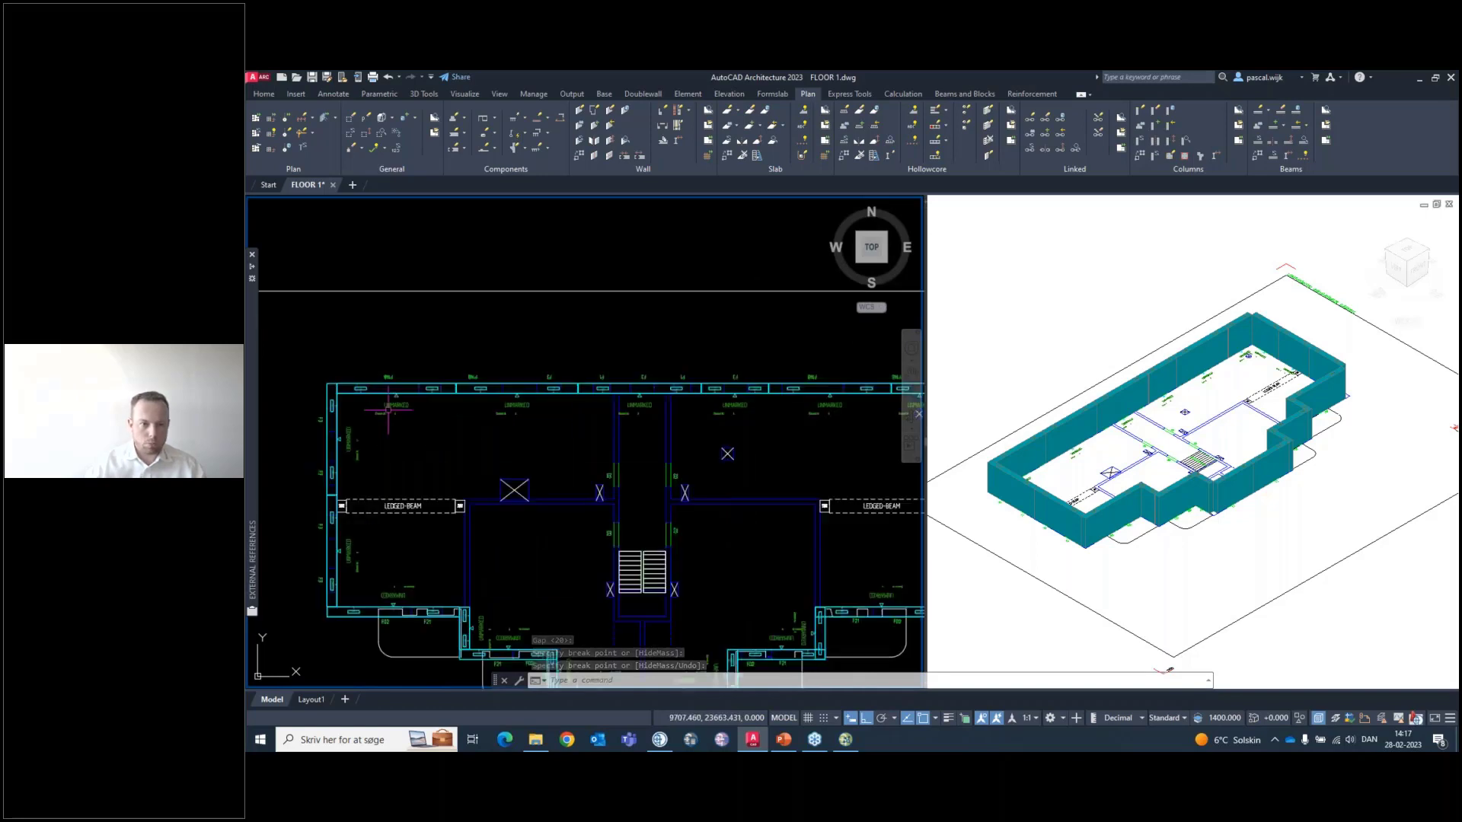
{"action": "left_click", "coordinate": [1054, 390]}
{"action": "left_click", "coordinate": [1027, 438]}
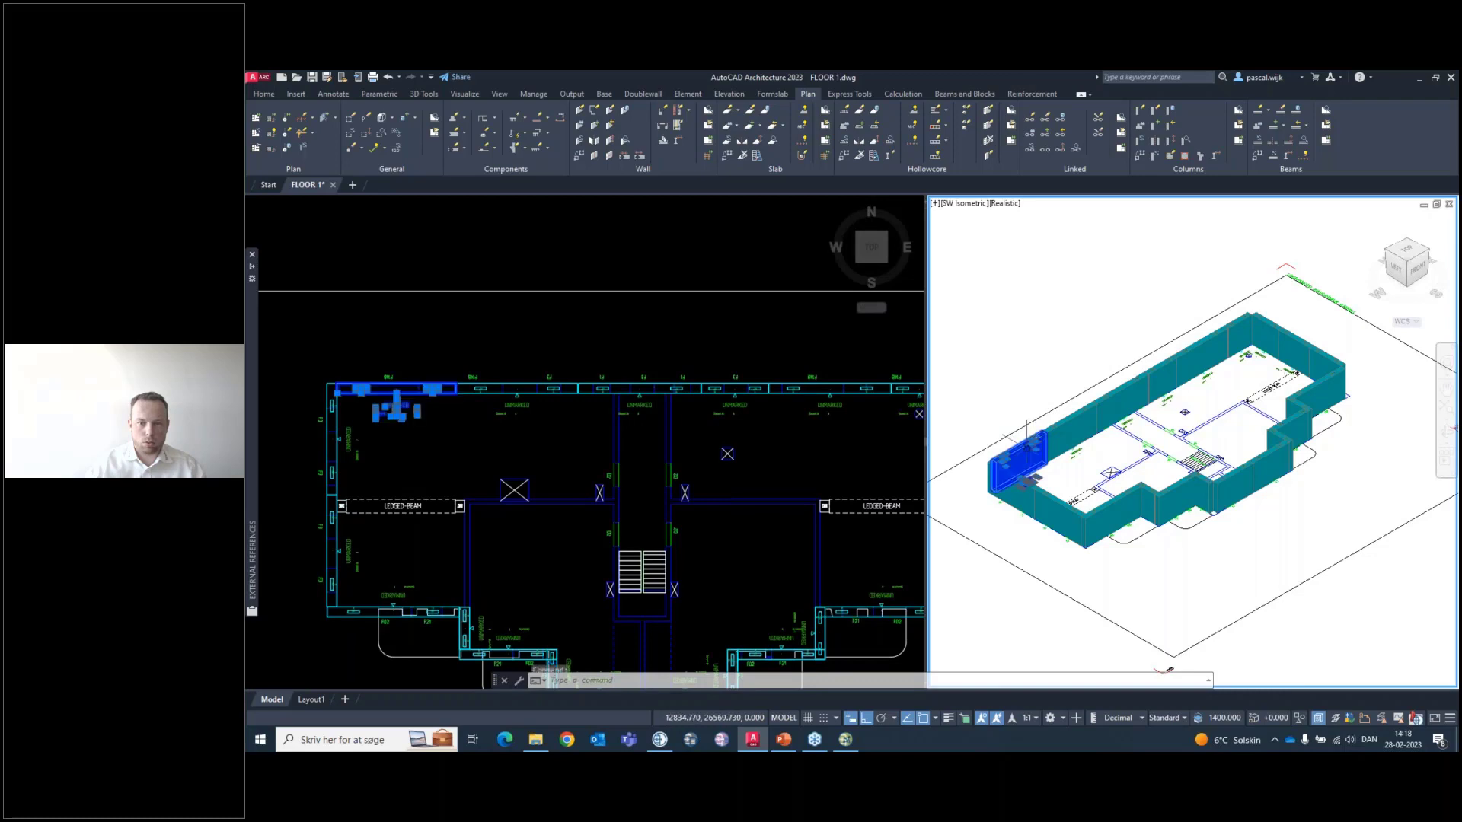
{"action": "key", "text": "Escape"}
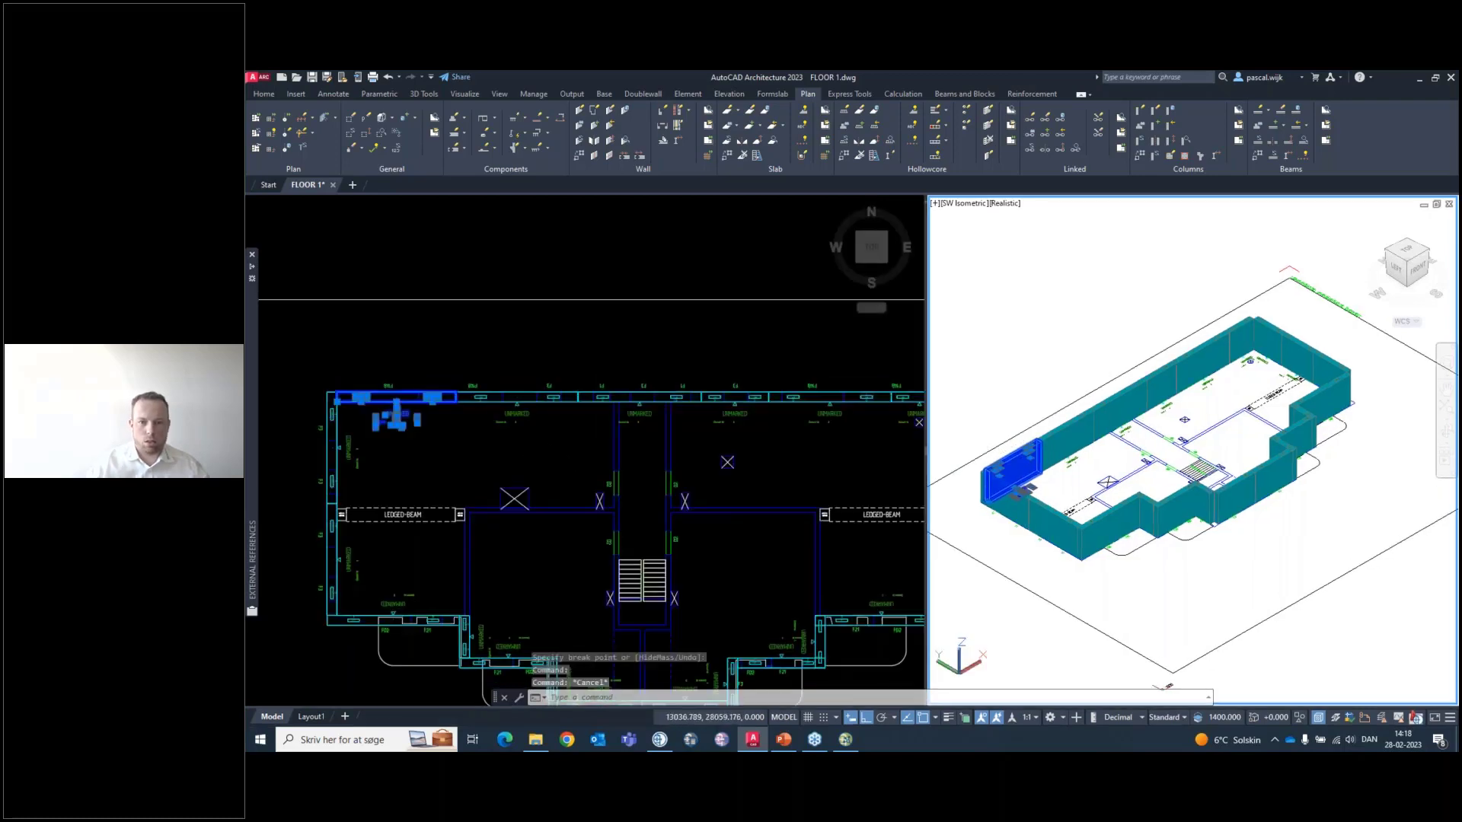
Change the westernmost north wall element's model presentation from Wireframe to the option that shows its sandwich layers in 3D
{"action": "left_click", "coordinate": [463, 431]}
{"action": "double_click", "coordinate": [400, 397]}
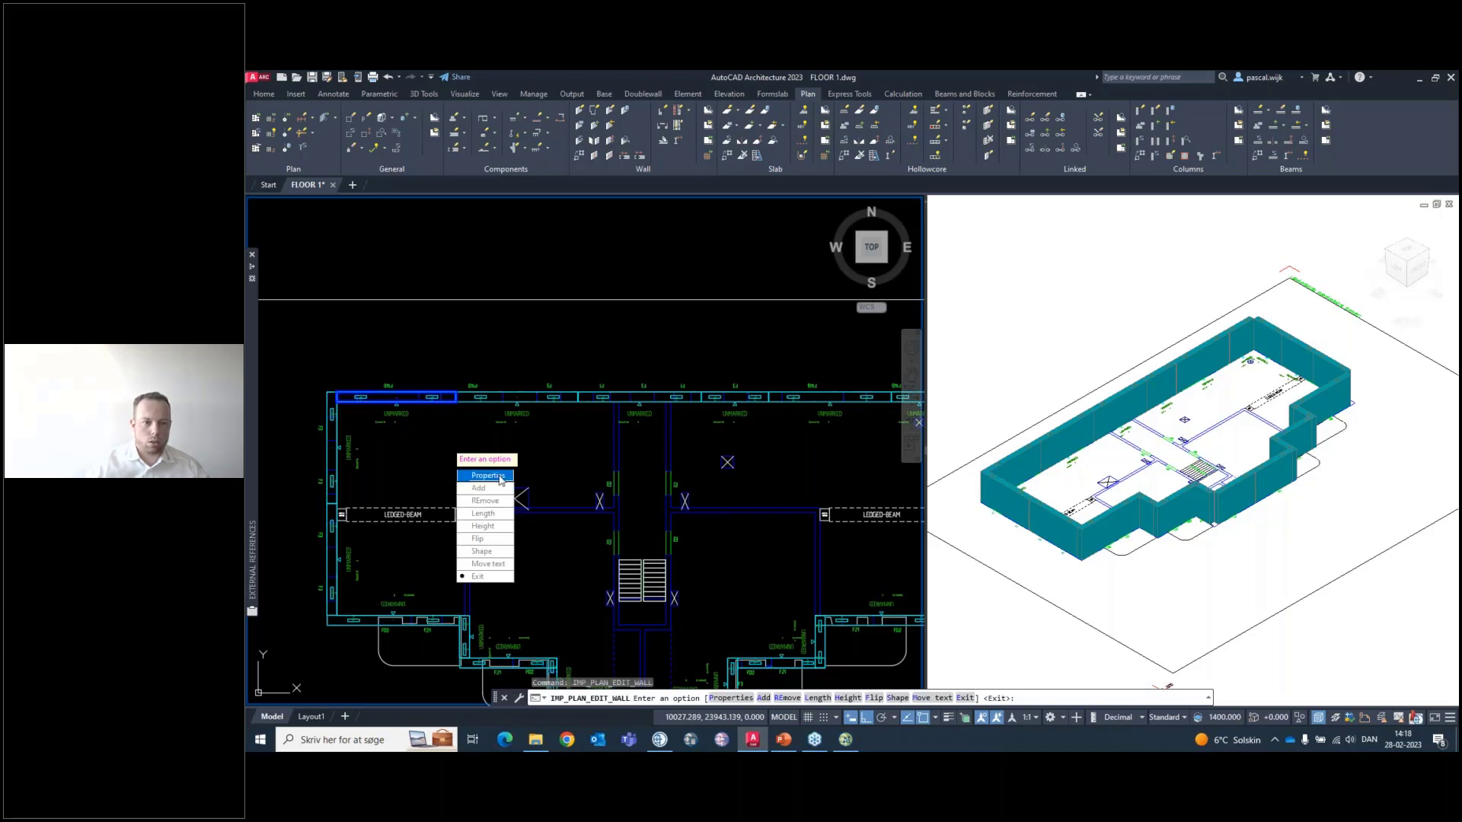
{"action": "left_click", "coordinate": [500, 478]}
{"action": "left_click", "coordinate": [822, 250]}
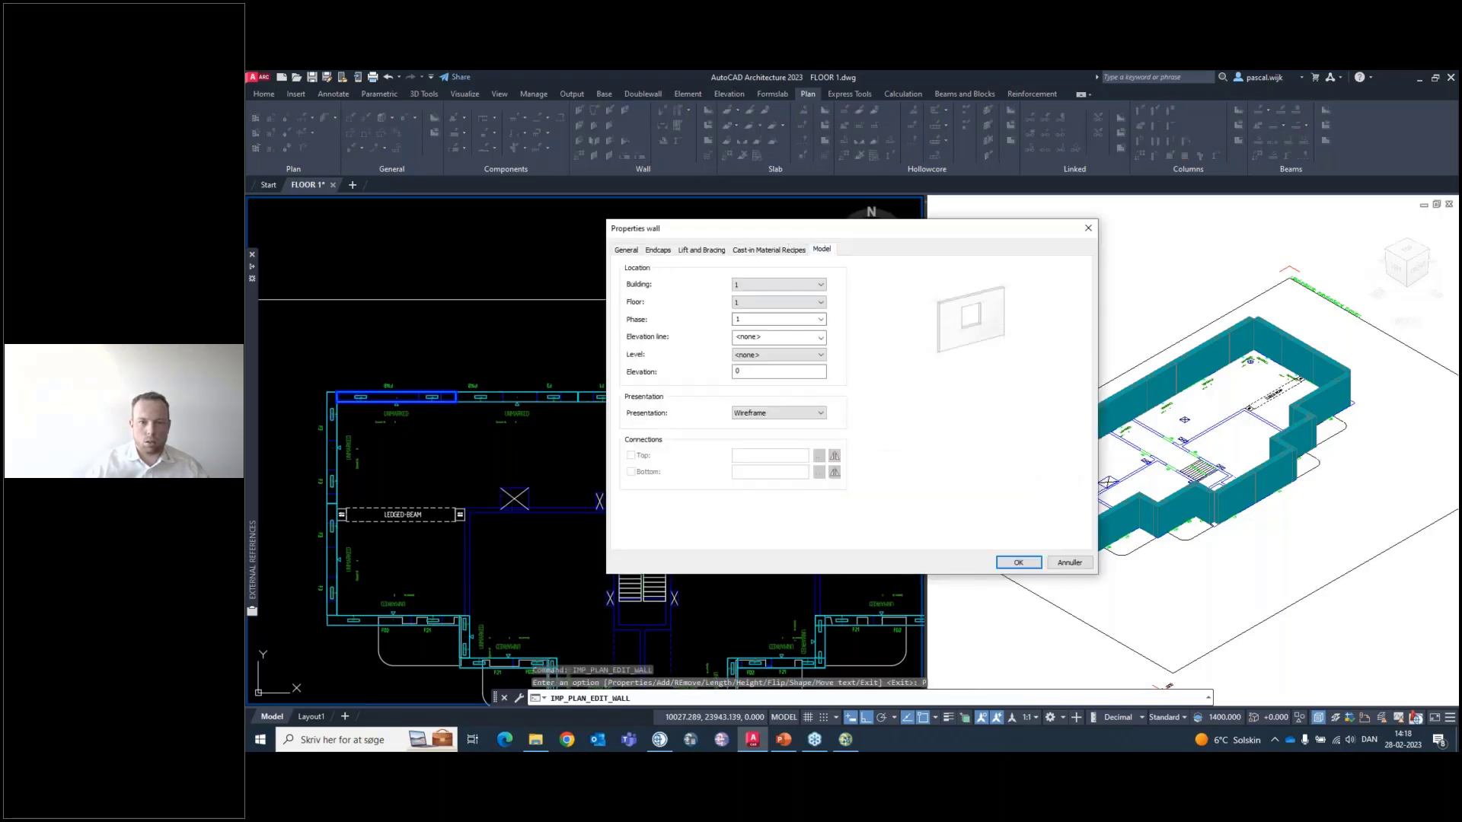
{"action": "left_click", "coordinate": [776, 412]}
{"action": "left_click", "coordinate": [774, 431]}
{"action": "left_click", "coordinate": [1017, 563]}
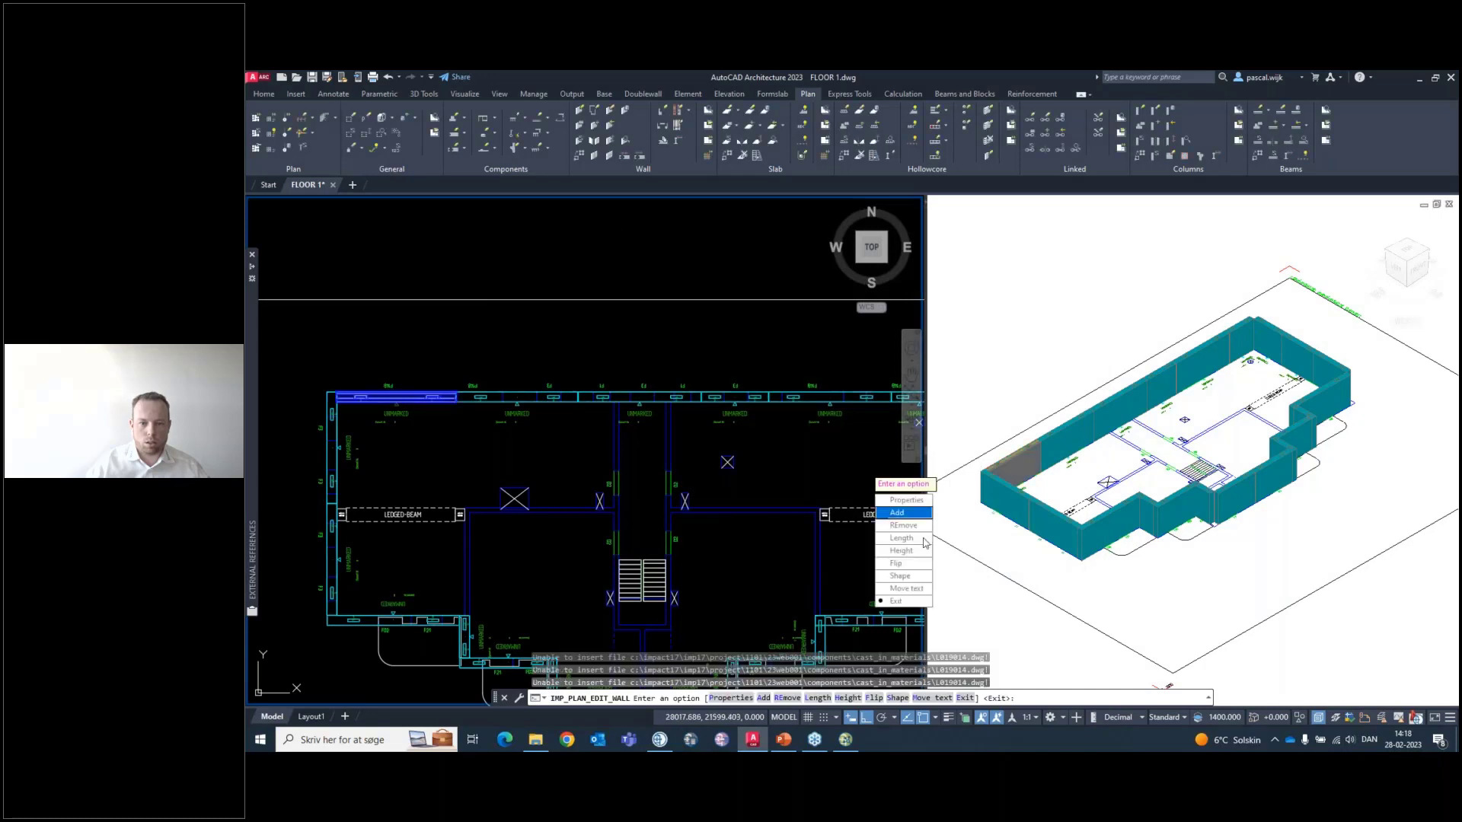
{"action": "key", "text": "Return"}
Inspect the westernmost north wall element in 3D, checking its sandwich layers, lifting recesses and cast-in parts
{"action": "left_click", "coordinate": [1015, 455]}
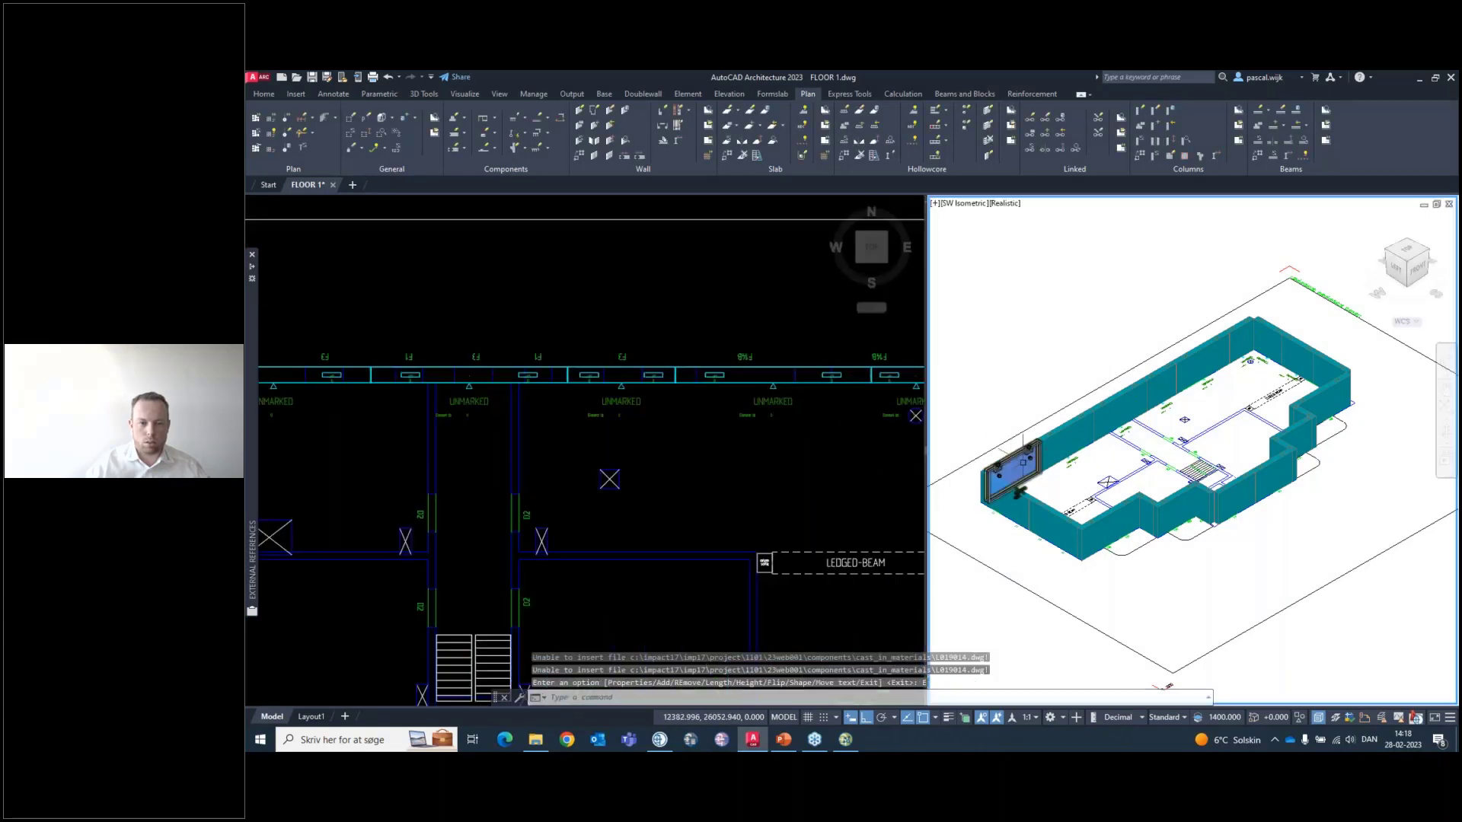
{"action": "scroll", "coordinate": [1008, 466], "scroll_direction": "up", "scroll_amount": 6}
{"action": "scroll", "coordinate": [1004, 369], "scroll_direction": "up", "scroll_amount": 4}
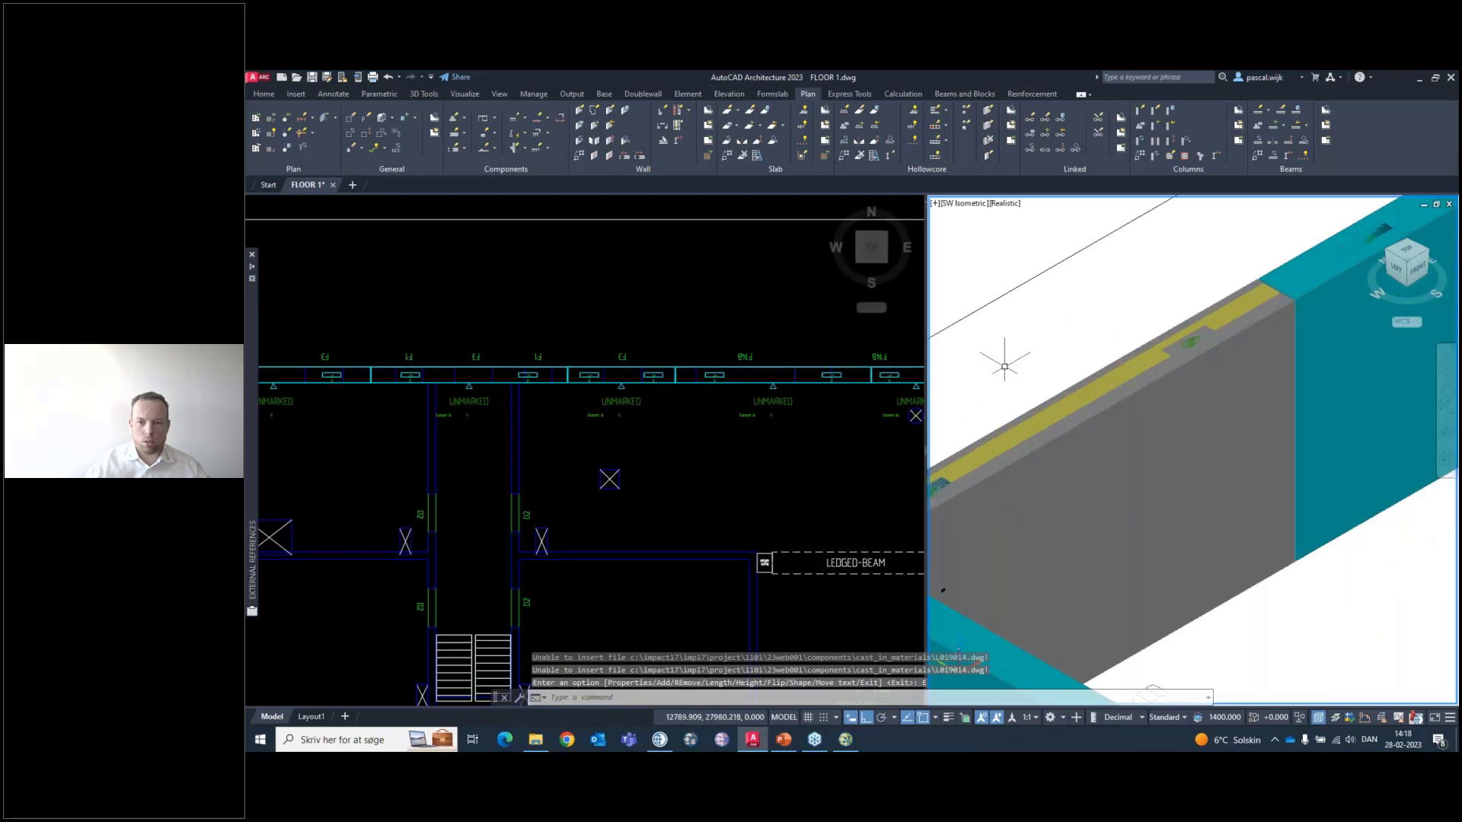
{"action": "scroll", "coordinate": [1051, 359], "scroll_direction": "down", "scroll_amount": 3}
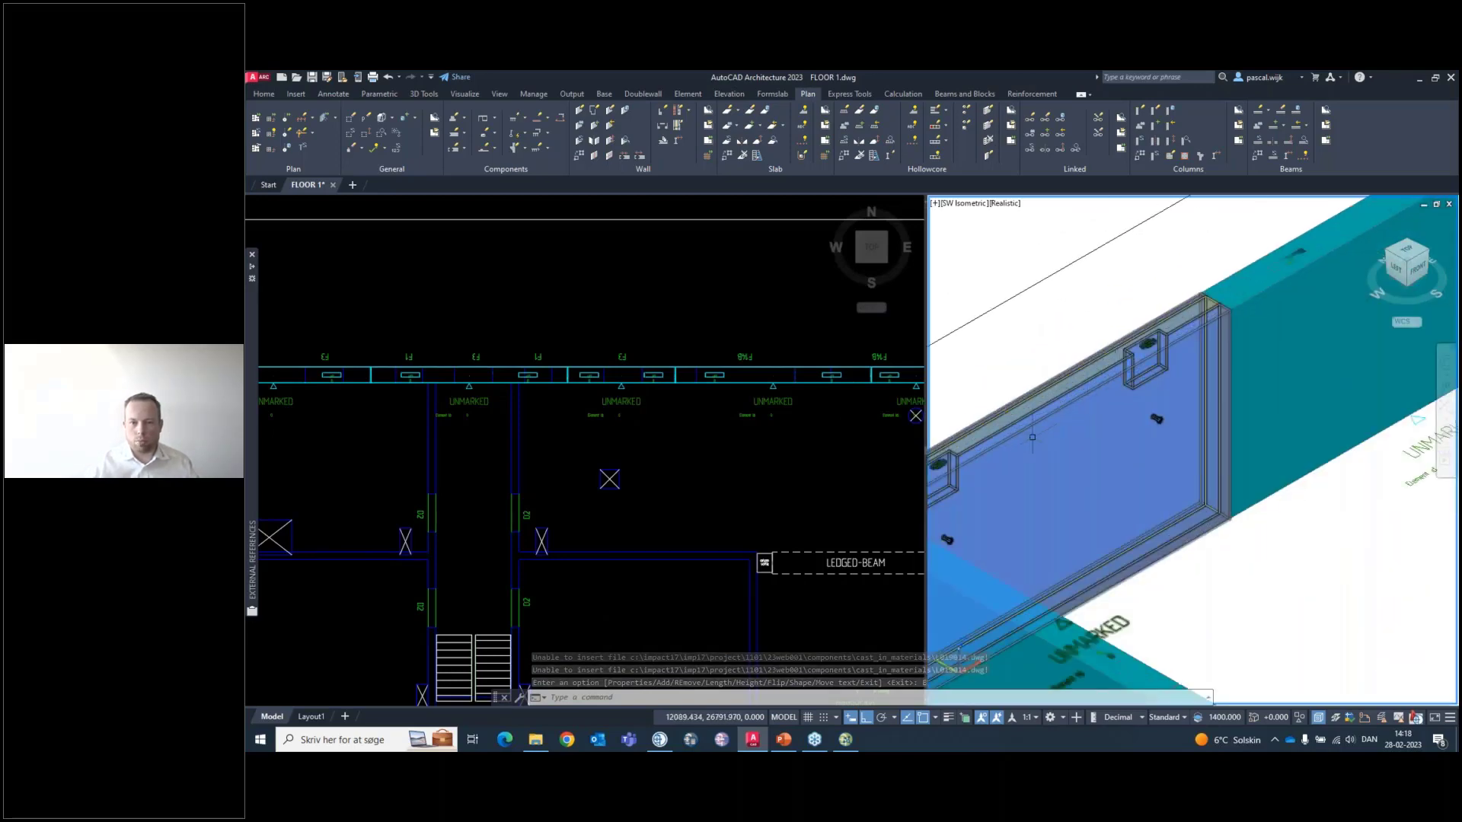
{"action": "scroll", "coordinate": [1117, 379], "scroll_direction": "up", "scroll_amount": 6}
{"action": "scroll", "coordinate": [1134, 492], "scroll_direction": "down", "scroll_amount": 3}
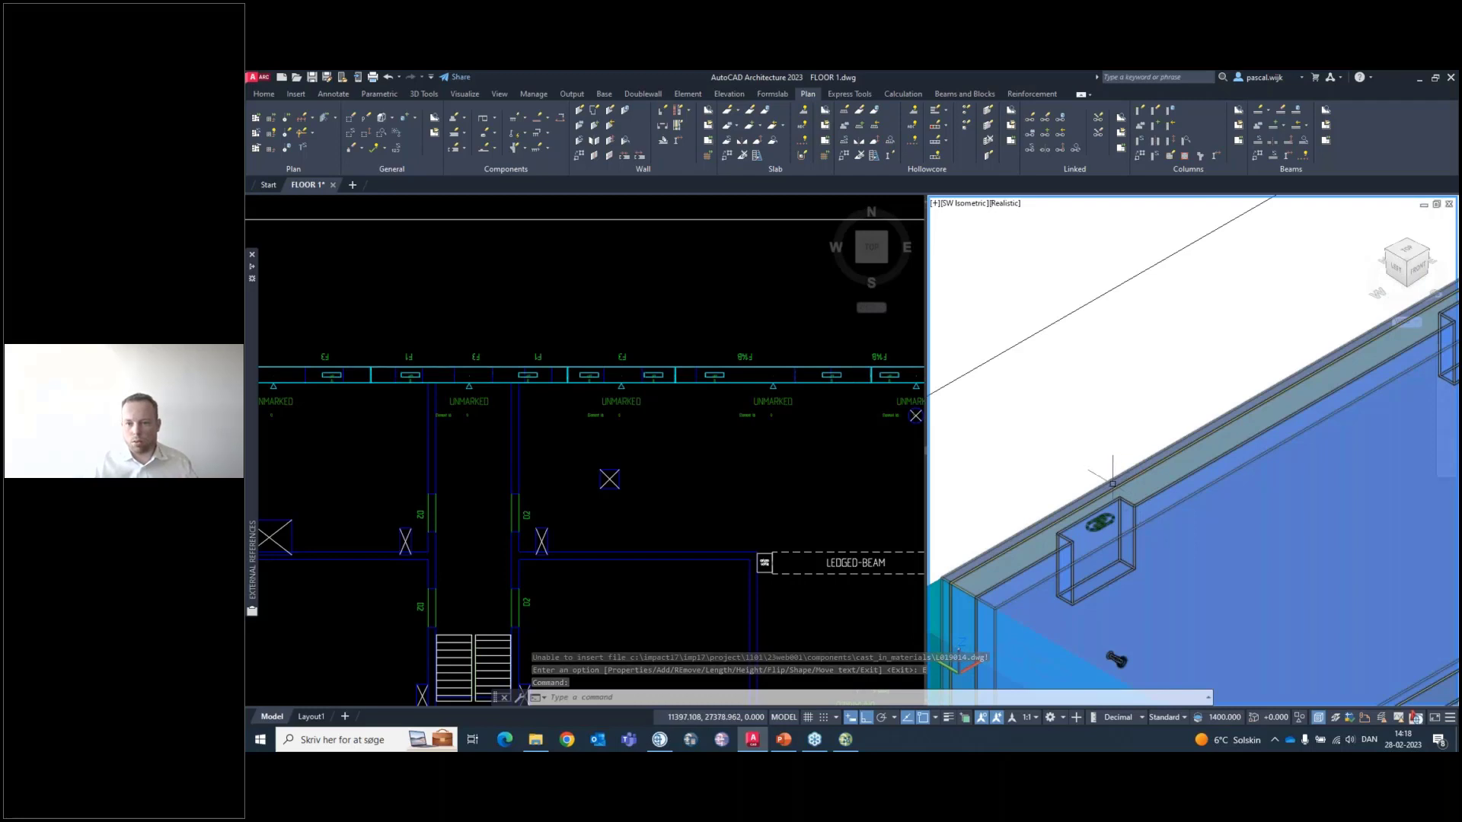
{"action": "scroll", "coordinate": [1114, 483], "scroll_direction": "down", "scroll_amount": 2}
{"action": "scroll", "coordinate": [1115, 483], "scroll_direction": "down", "scroll_amount": 2}
{"action": "scroll", "coordinate": [1125, 494], "scroll_direction": "up", "scroll_amount": 3}
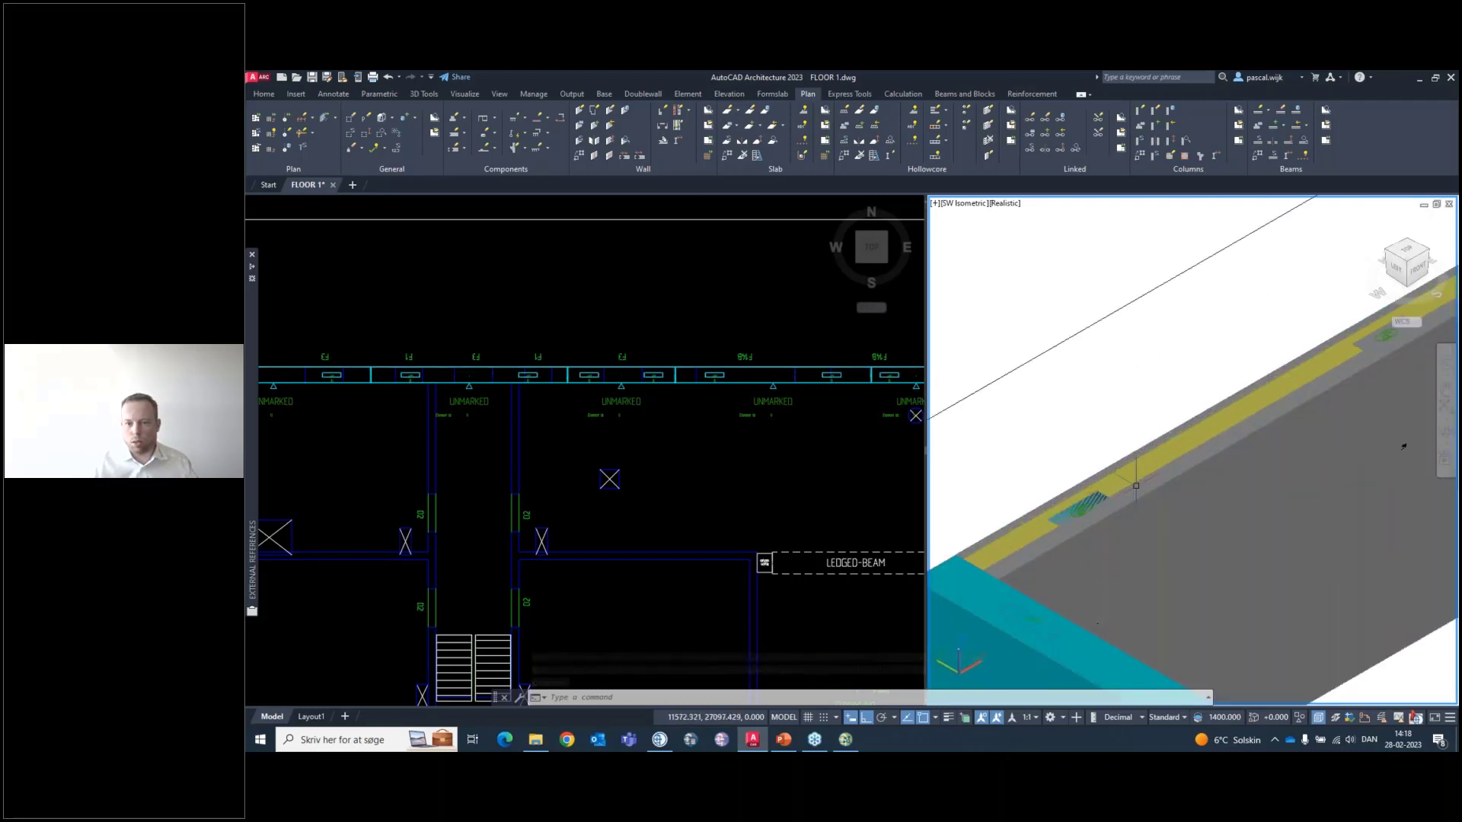
{"action": "scroll", "coordinate": [1194, 495], "scroll_direction": "down", "scroll_amount": 6}
{"action": "middle_click_drag", "start_coordinate": [1292, 532], "coordinate": [1173, 533]}
{"action": "scroll", "coordinate": [1210, 522], "scroll_direction": "up", "scroll_amount": 6}
{"action": "scroll", "coordinate": [1210, 522], "scroll_direction": "down", "scroll_amount": 10}
{"action": "left_click", "coordinate": [653, 483]}
{"action": "scroll", "coordinate": [756, 499], "scroll_direction": "down", "scroll_amount": 8}
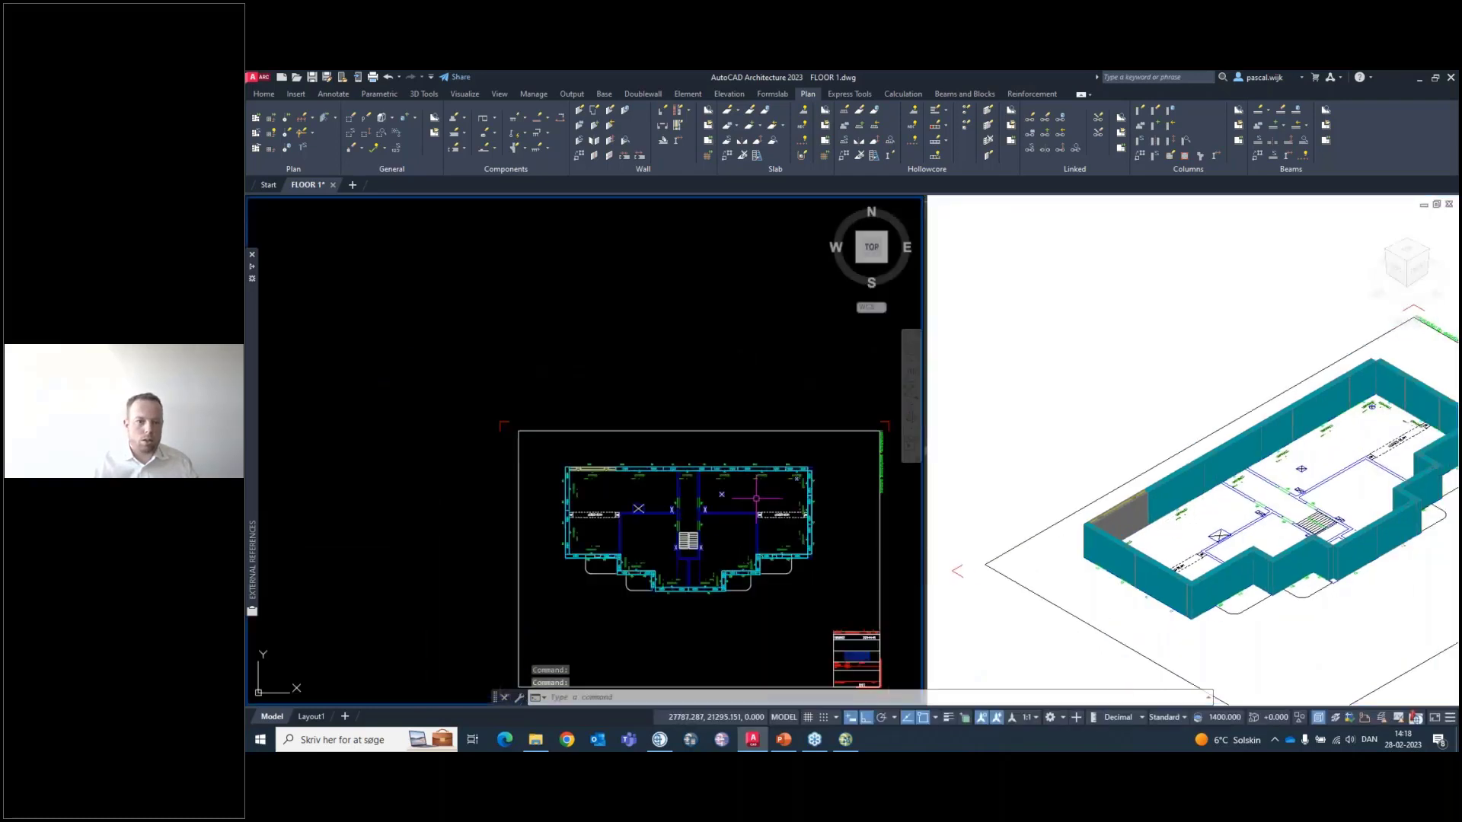
{"action": "scroll", "coordinate": [628, 491], "scroll_direction": "up", "scroll_amount": 4}
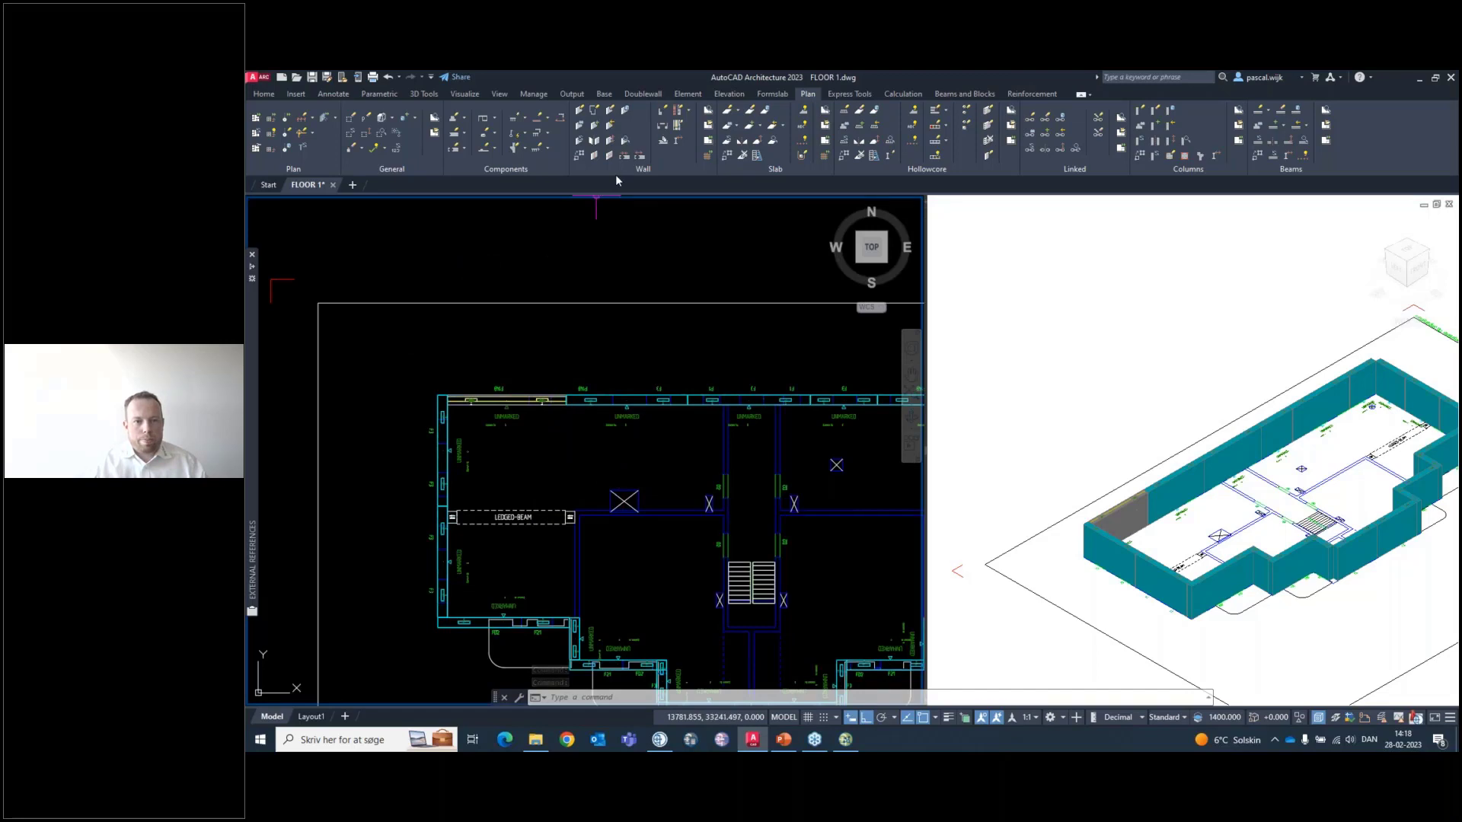
{"action": "scroll", "coordinate": [554, 326], "scroll_direction": "down", "scroll_amount": 4}
{"action": "scroll", "coordinate": [553, 327], "scroll_direction": "up", "scroll_amount": 2}
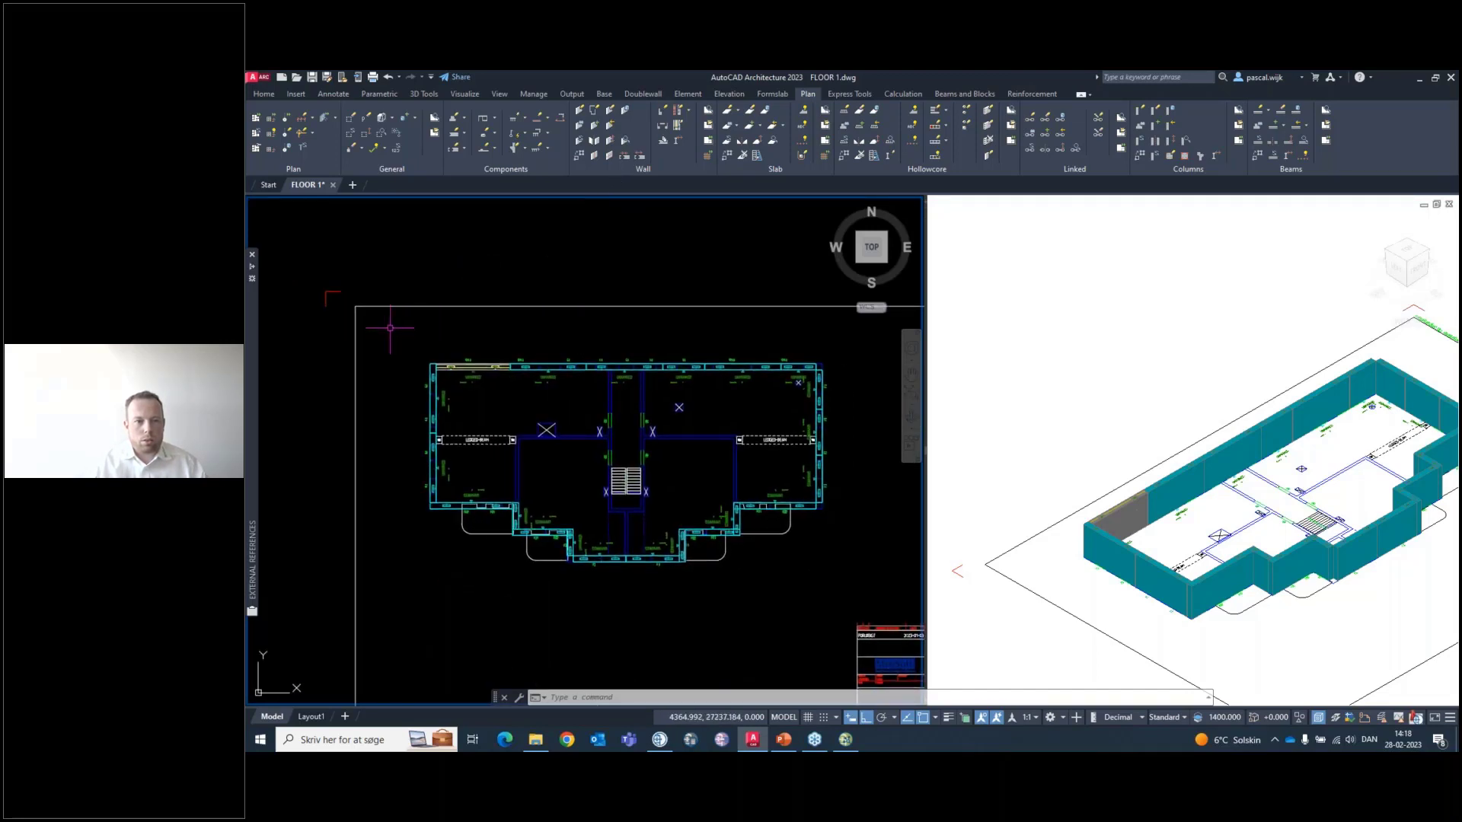
Connect the west and north facade elements meeting at the north-west corner using joint J6-0421L W42, Corner, with its default cast-in placing
{"action": "left_click", "coordinate": [598, 162]}
{"action": "scroll", "coordinate": [426, 392], "scroll_direction": "up", "scroll_amount": 4}
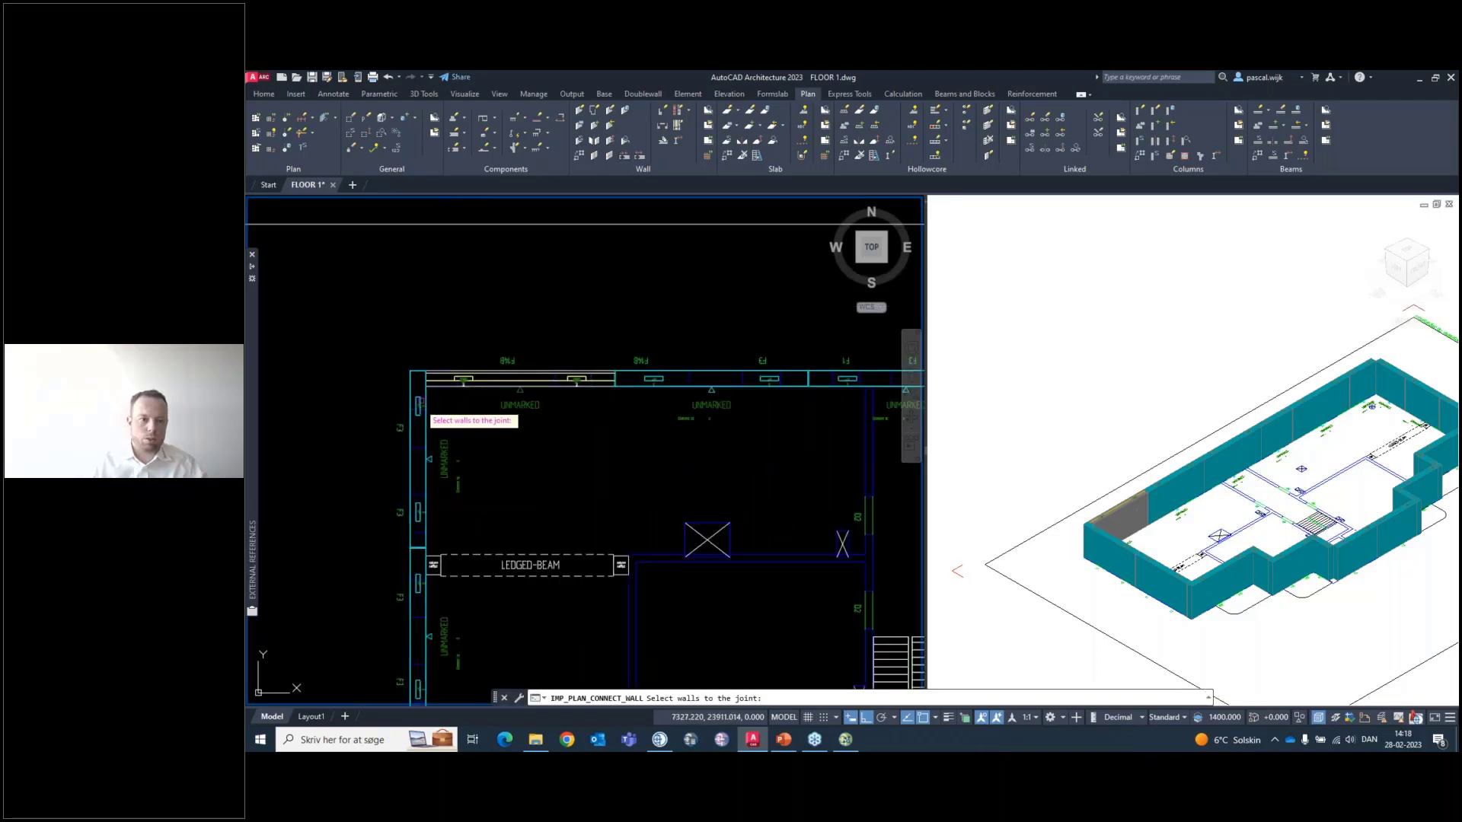
{"action": "left_click", "coordinate": [424, 395]}
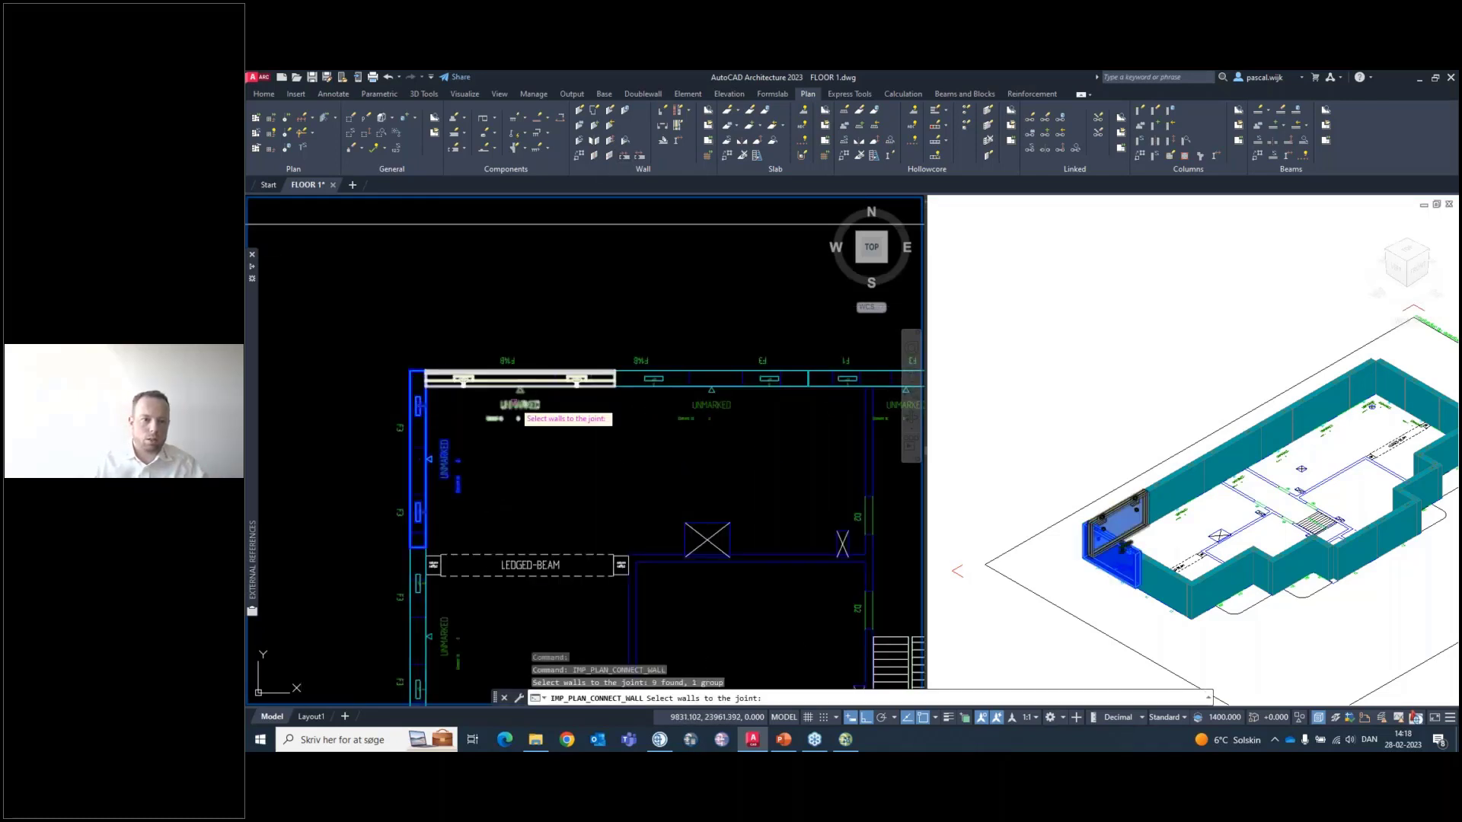
{"action": "left_click", "coordinate": [449, 394]}
{"action": "key", "text": "Return"}
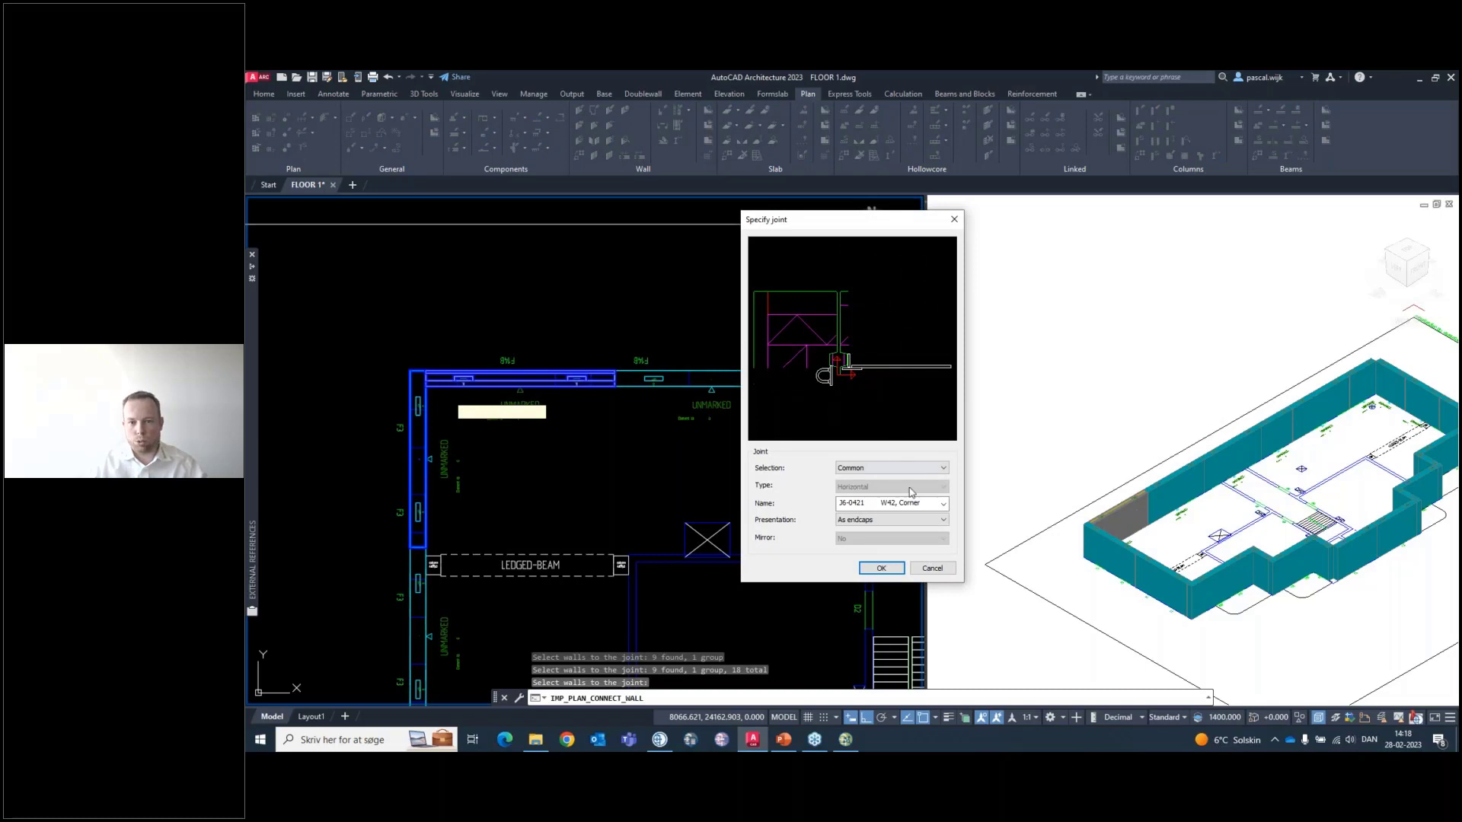
{"action": "scroll", "coordinate": [945, 510], "scroll_direction": "down", "scroll_amount": 1}
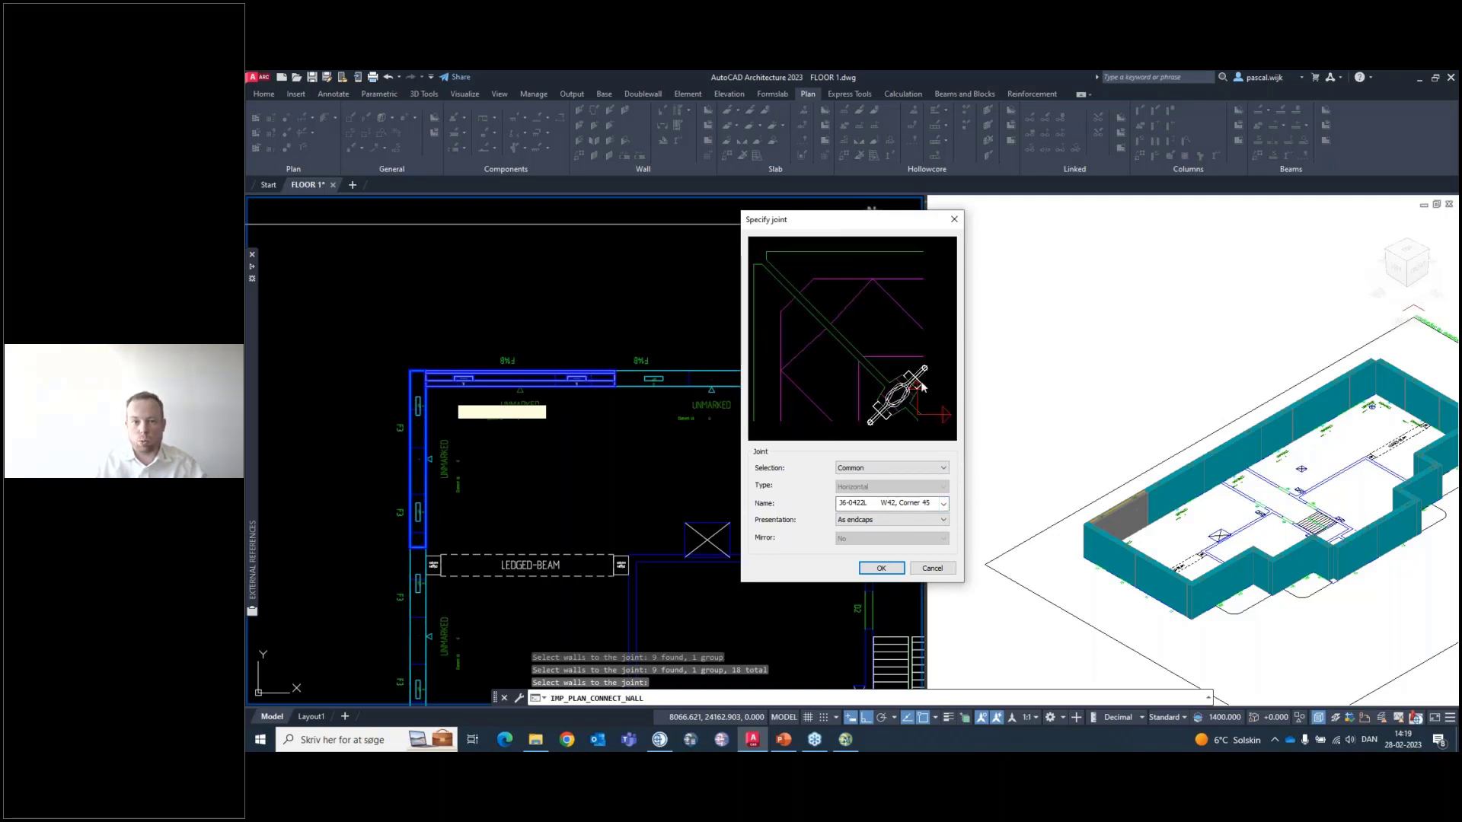
{"action": "scroll", "coordinate": [945, 506], "scroll_direction": "up", "scroll_amount": 1}
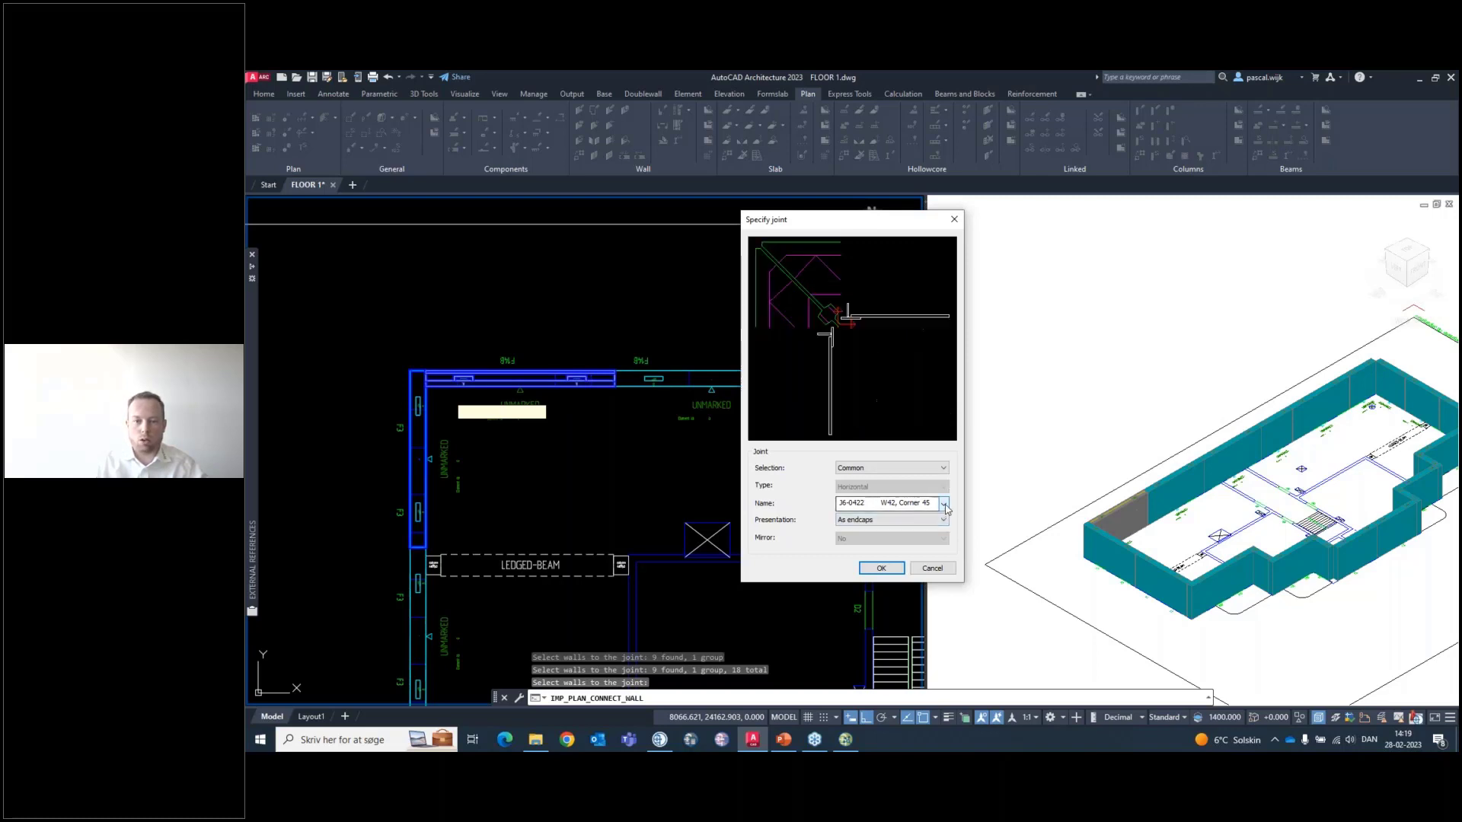
{"action": "scroll", "coordinate": [946, 509], "scroll_direction": "up", "scroll_amount": 1}
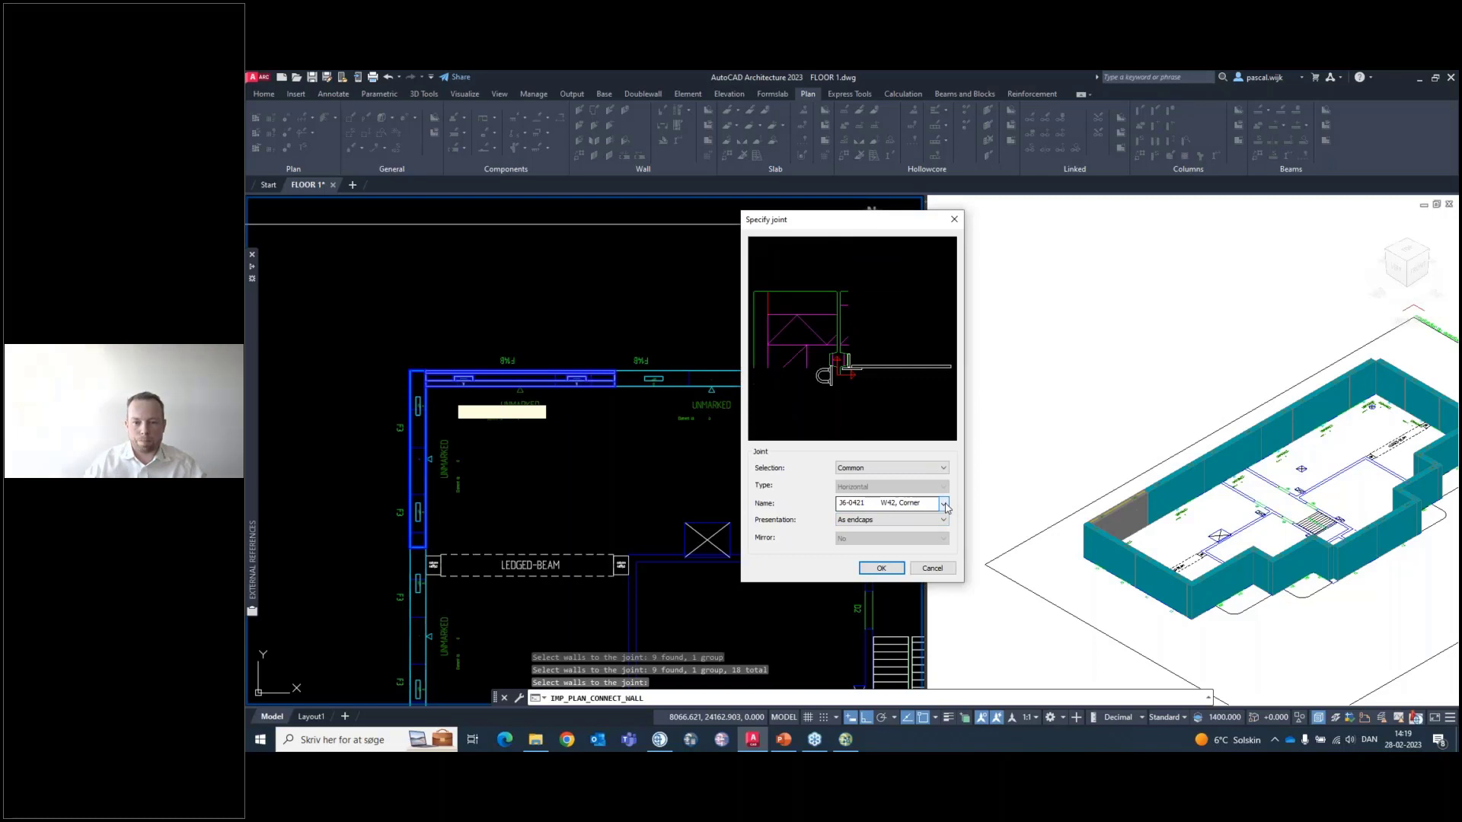
{"action": "scroll", "coordinate": [946, 508], "scroll_direction": "down", "scroll_amount": 1}
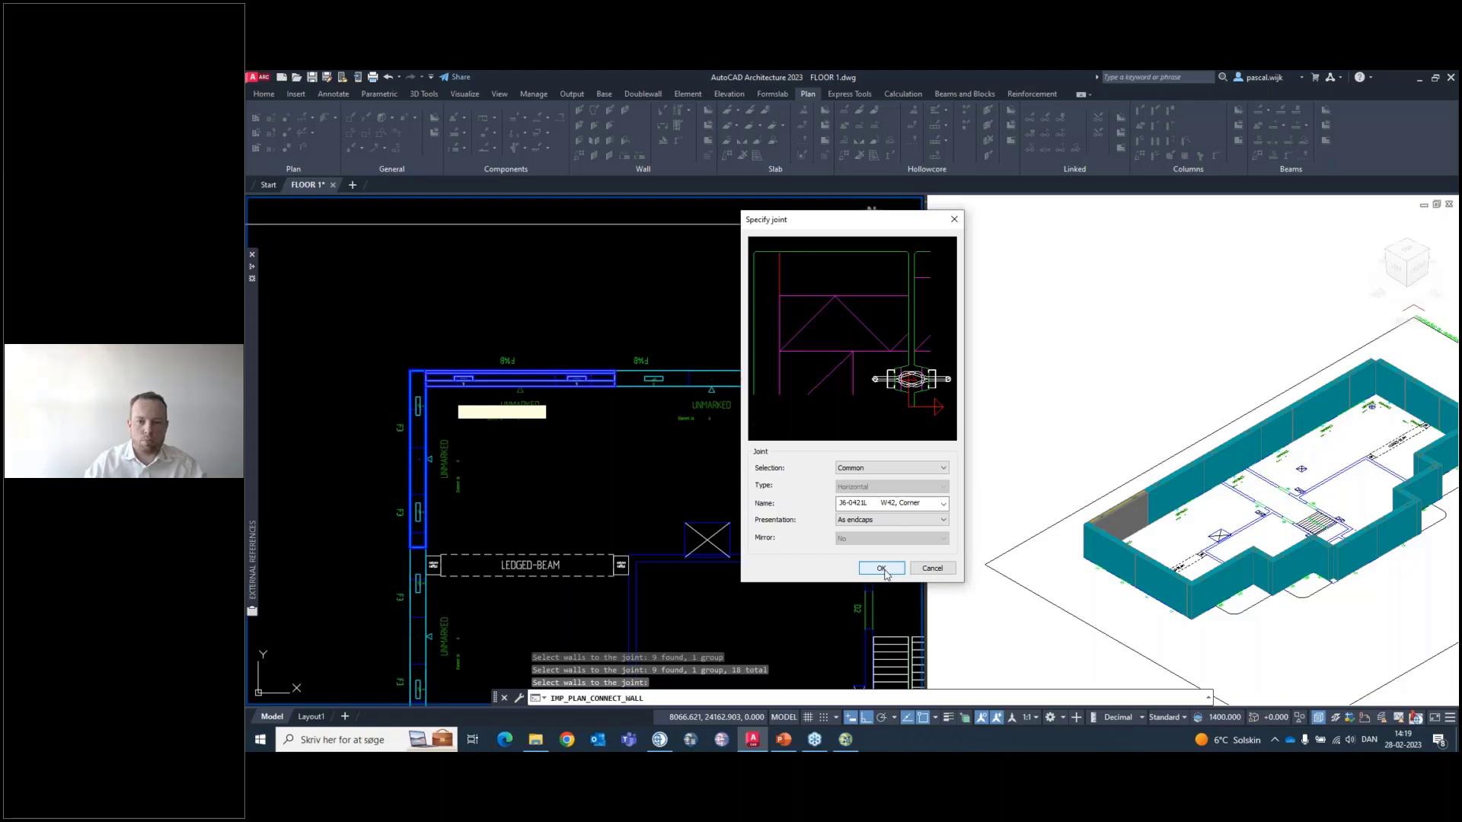
{"action": "left_click", "coordinate": [882, 569]}
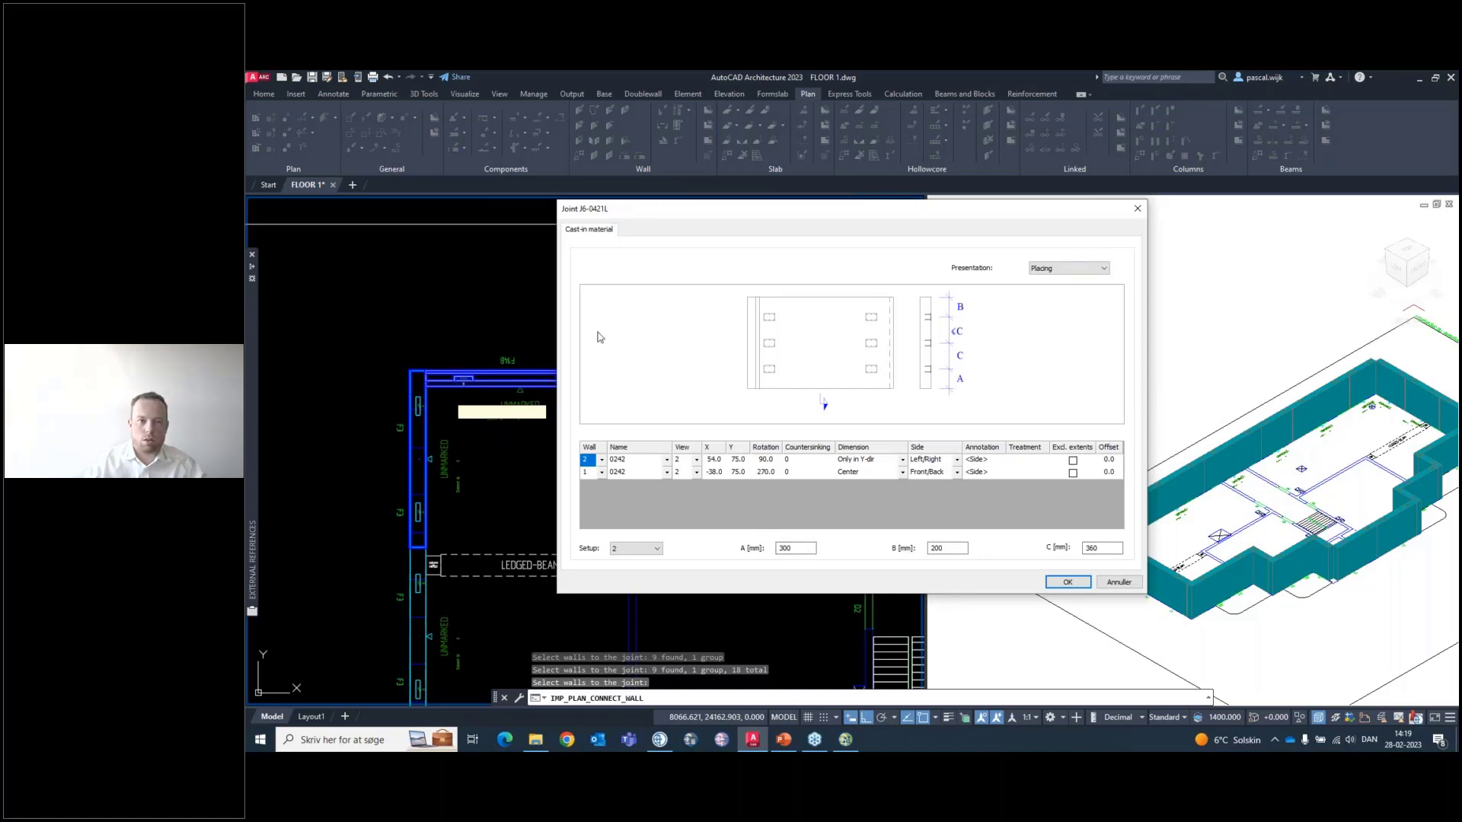
{"action": "left_click", "coordinate": [1050, 579]}
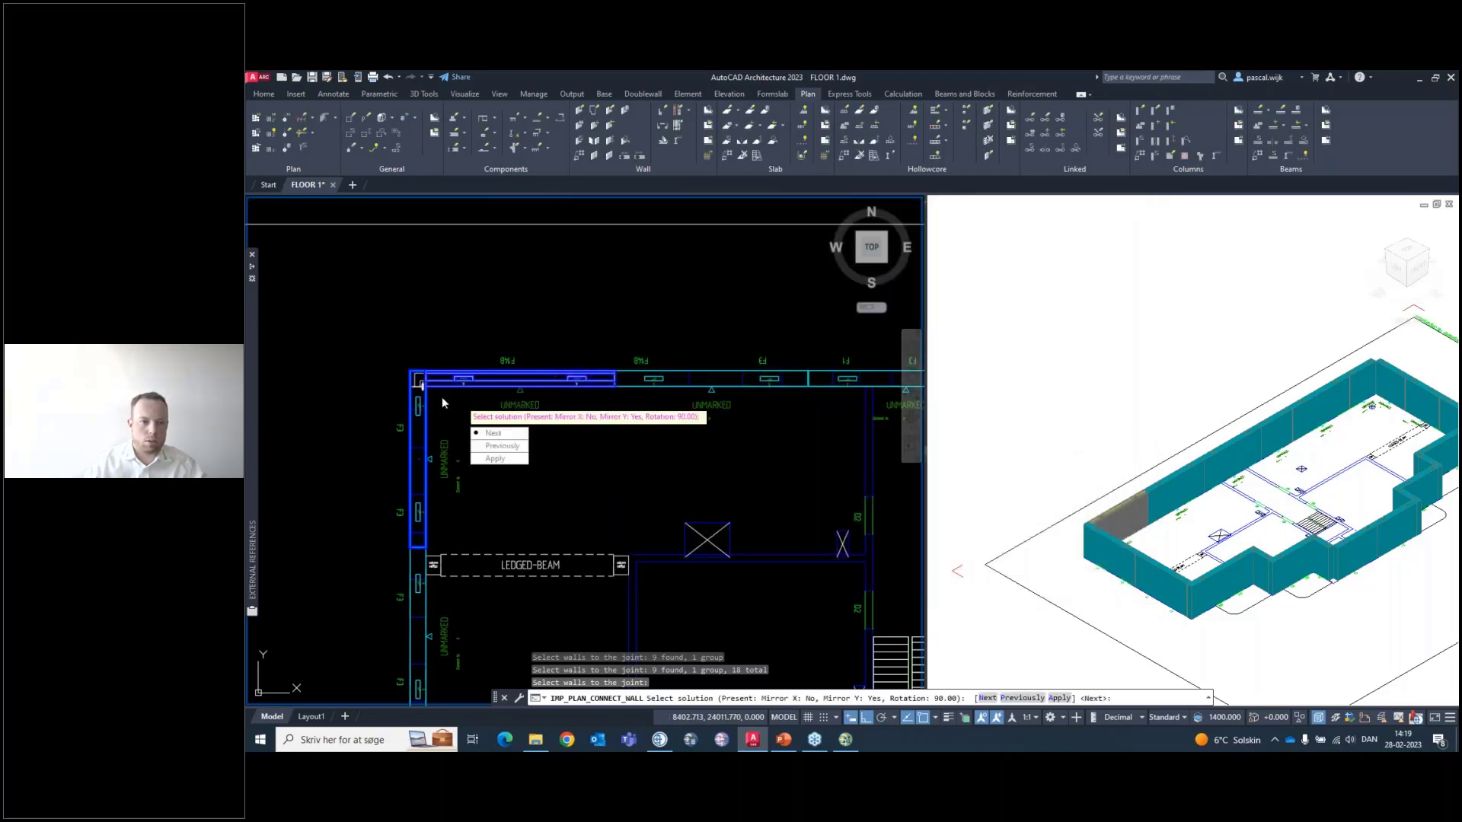
Apply the north-west joint solution with Mirror X No, Mirror Y Yes, Rotation 90, and update all lift and bracing anchors
{"action": "scroll", "coordinate": [437, 401], "scroll_direction": "up", "scroll_amount": 2}
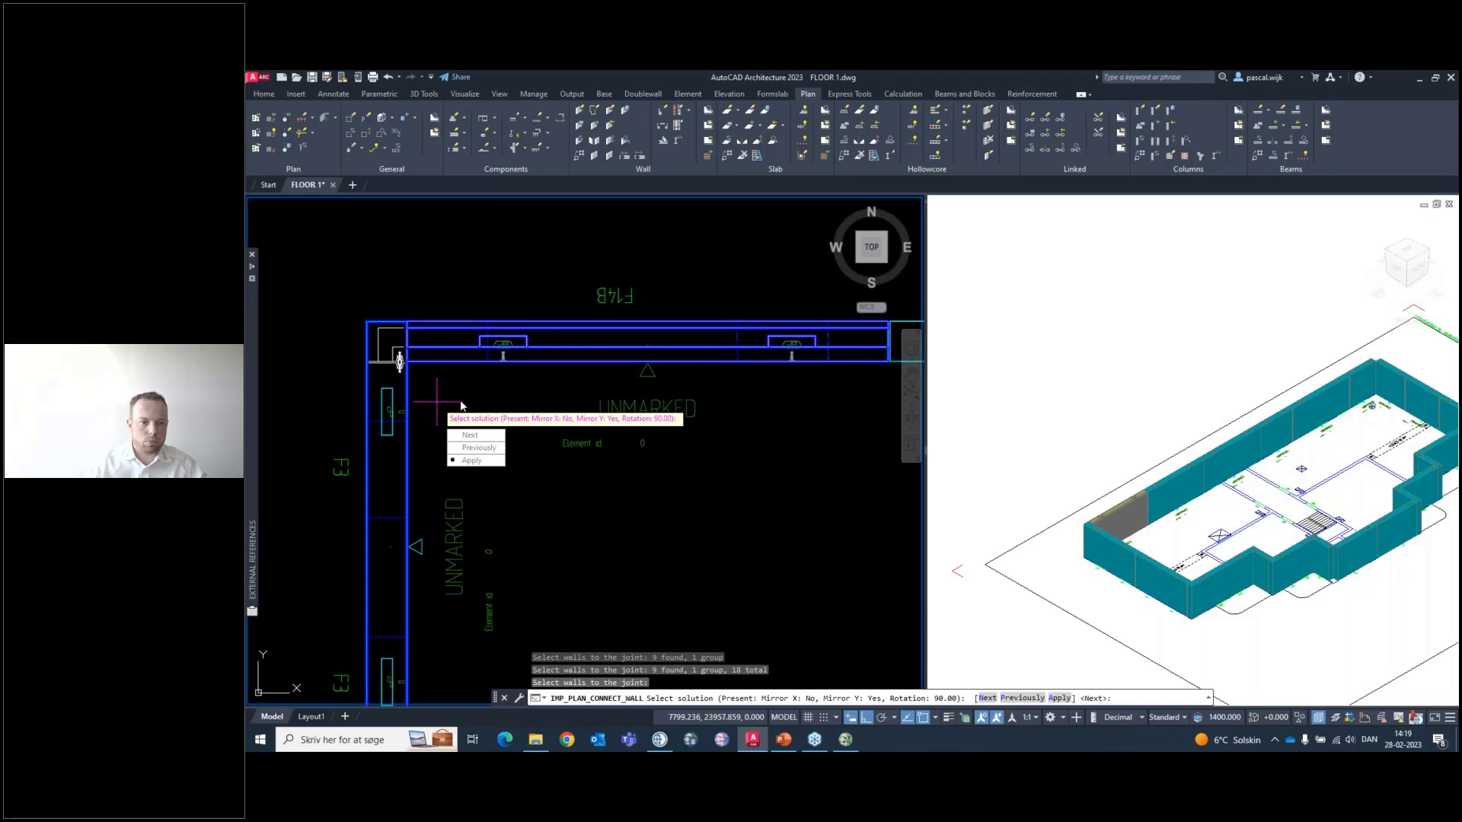
{"action": "type", "text": "A"}
{"action": "key", "text": "Return"}
{"action": "key", "text": "Return"}
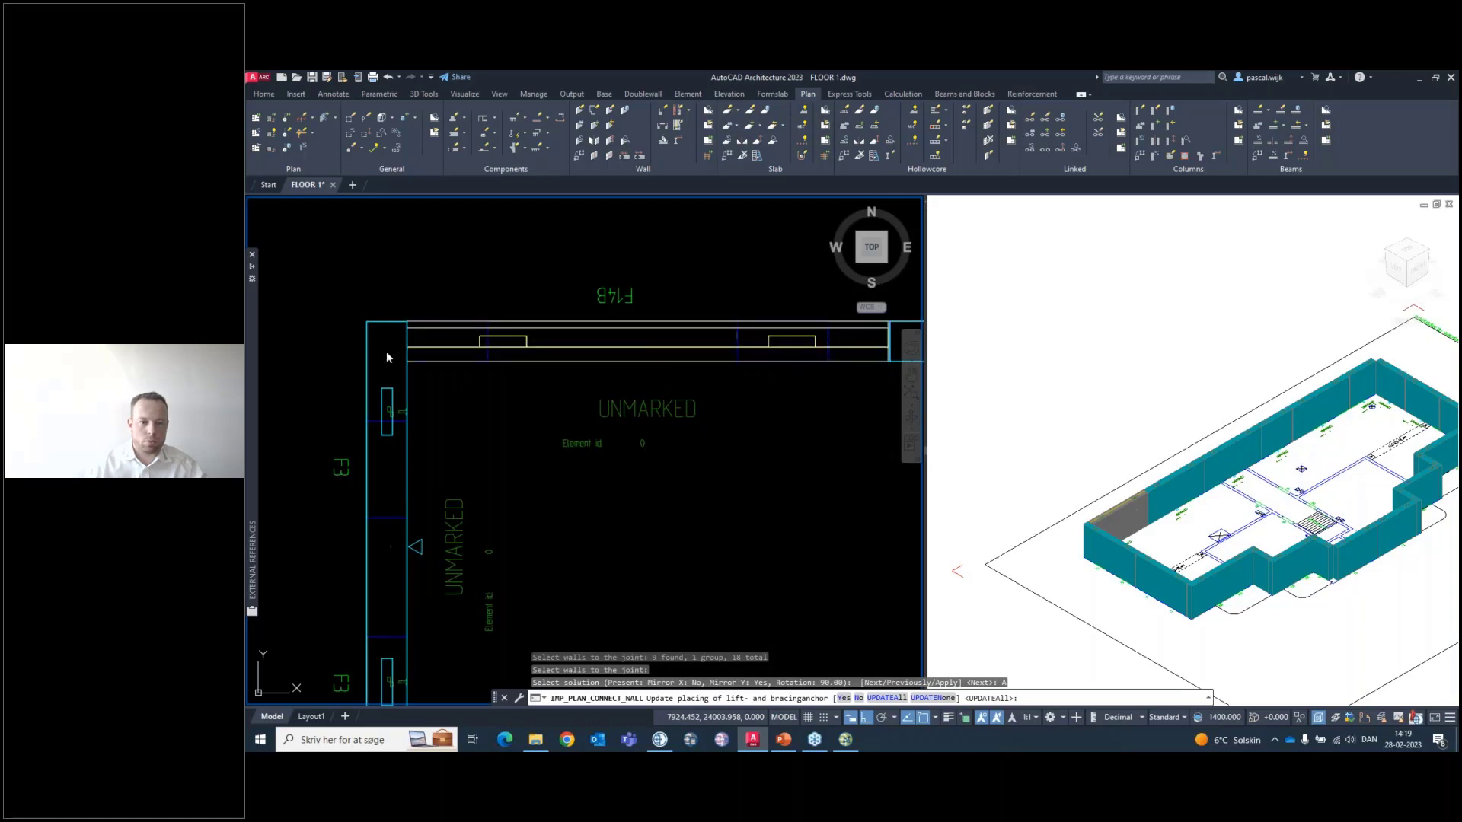
{"action": "left_click", "coordinate": [870, 699]}
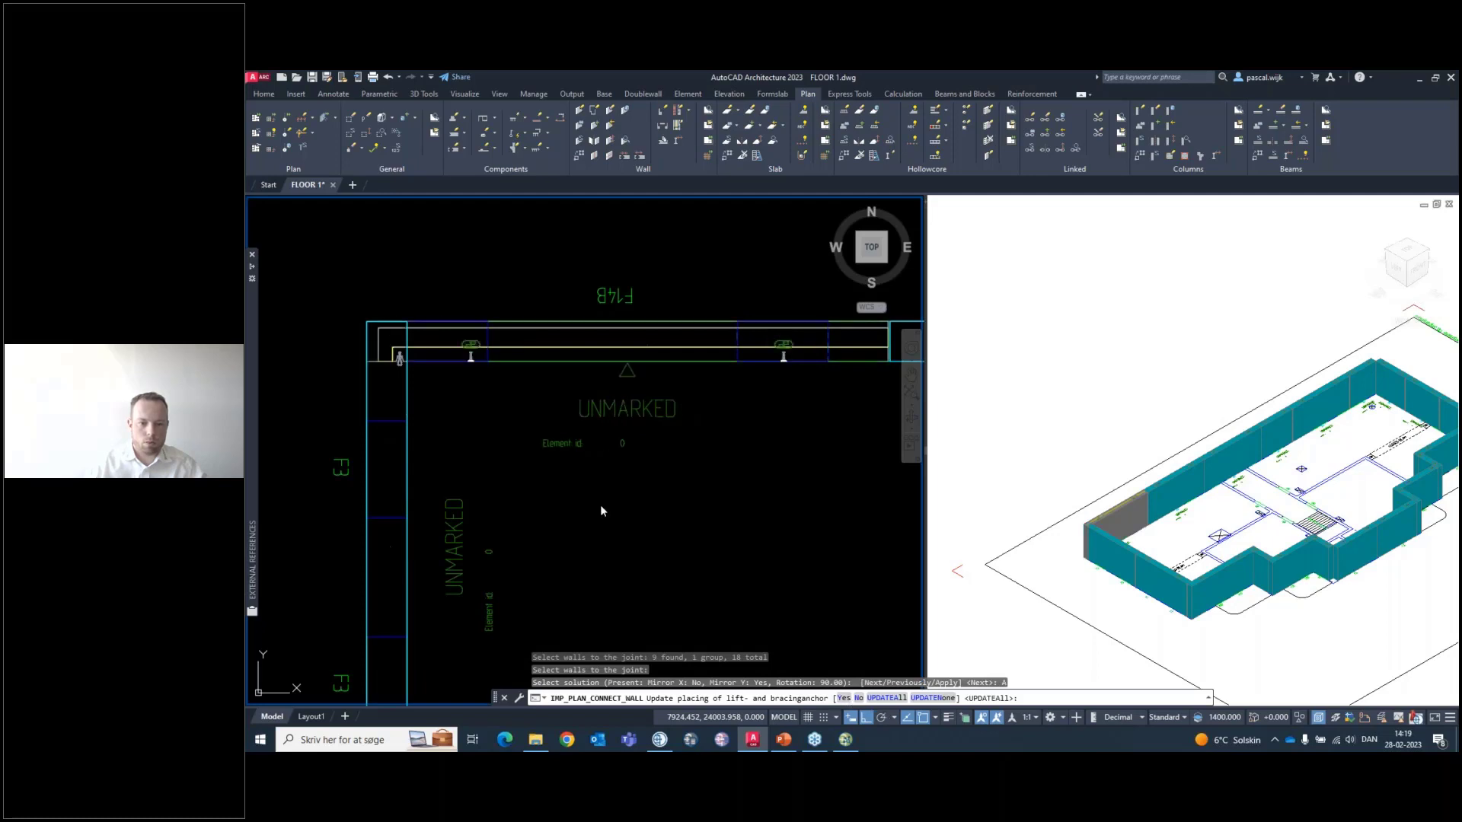
Connect the west and south facade elements at the south-west corner, applying the joint solution with Mirror X Yes, Mirror Y No, Rotation 0
{"action": "scroll", "coordinate": [473, 388], "scroll_direction": "down", "scroll_amount": 10}
{"action": "scroll", "coordinate": [510, 428], "scroll_direction": "up", "scroll_amount": 5}
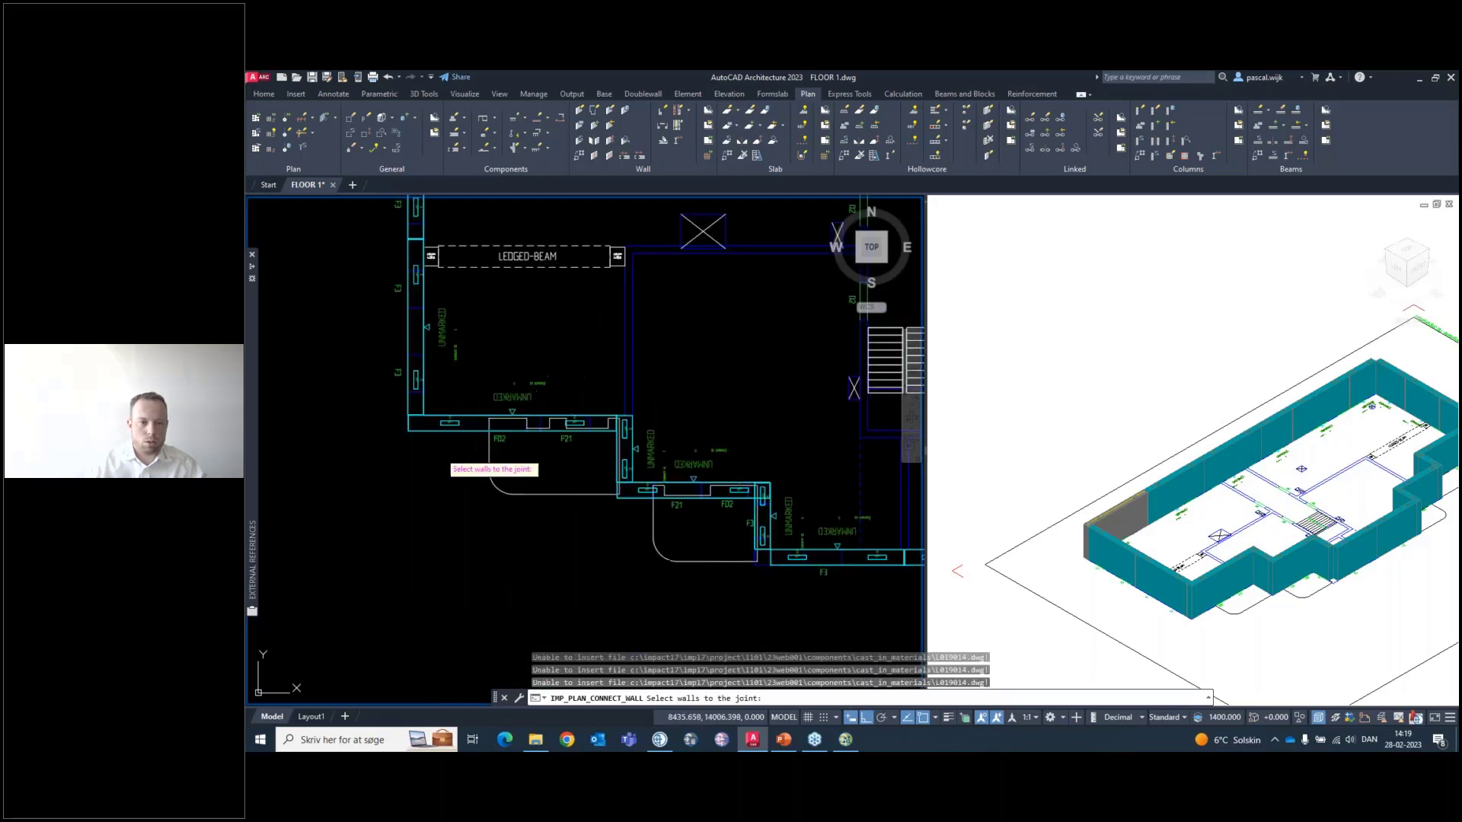
{"action": "left_click", "coordinate": [423, 420]}
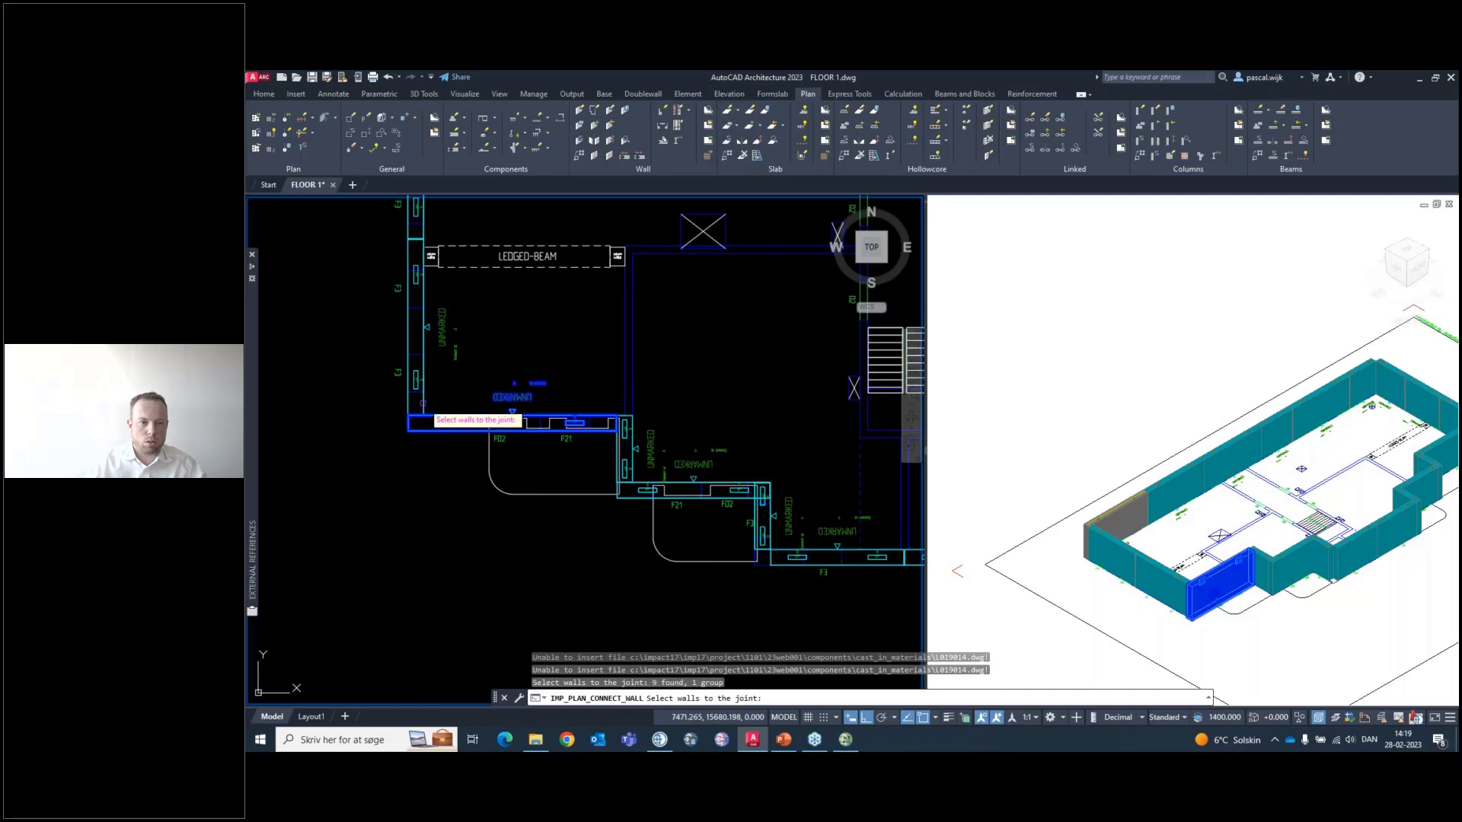
{"action": "left_click", "coordinate": [418, 415]}
{"action": "key", "text": "Return"}
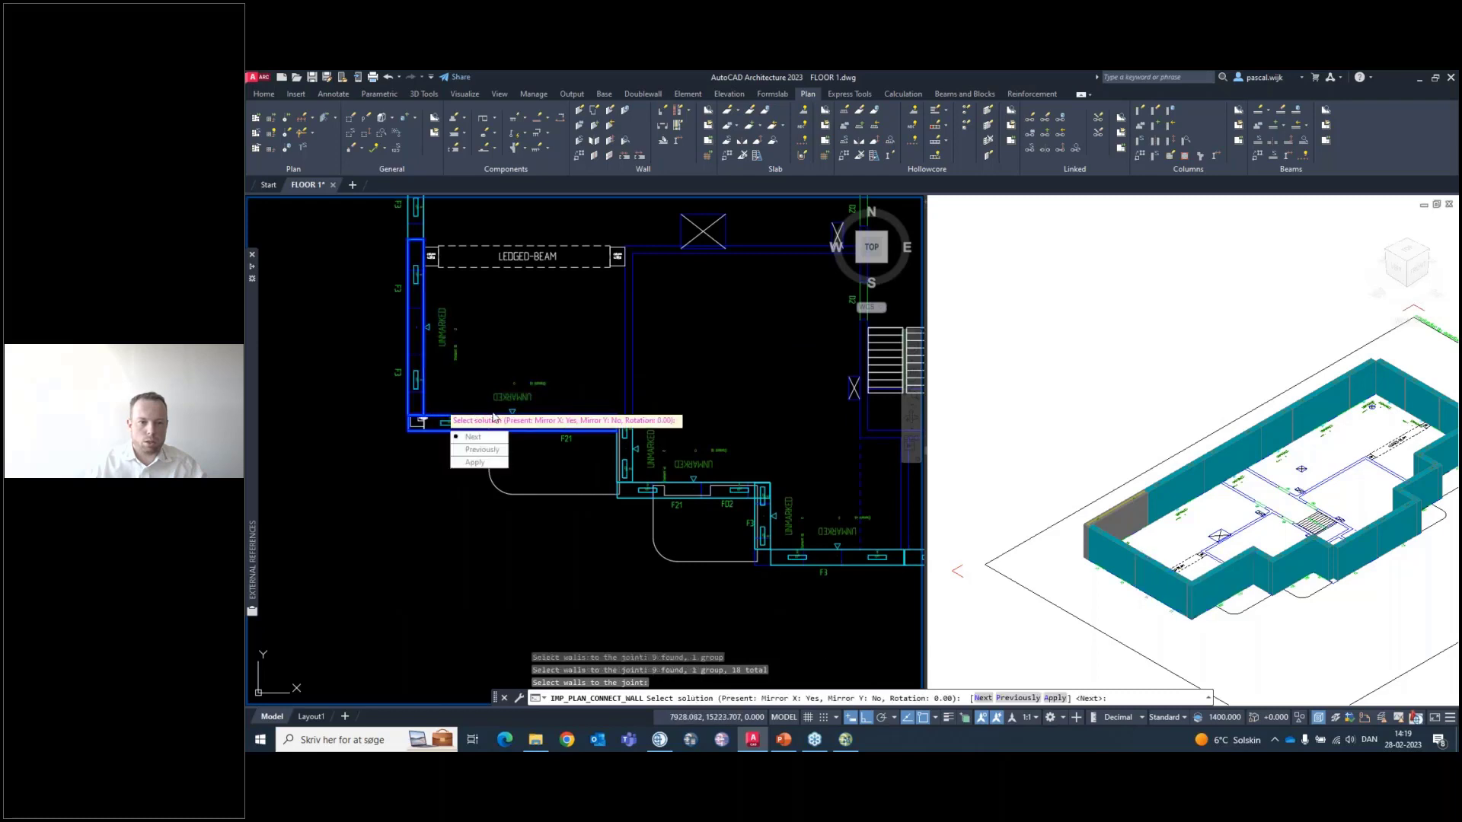
{"action": "scroll", "coordinate": [417, 421], "scroll_direction": "up", "scroll_amount": 5}
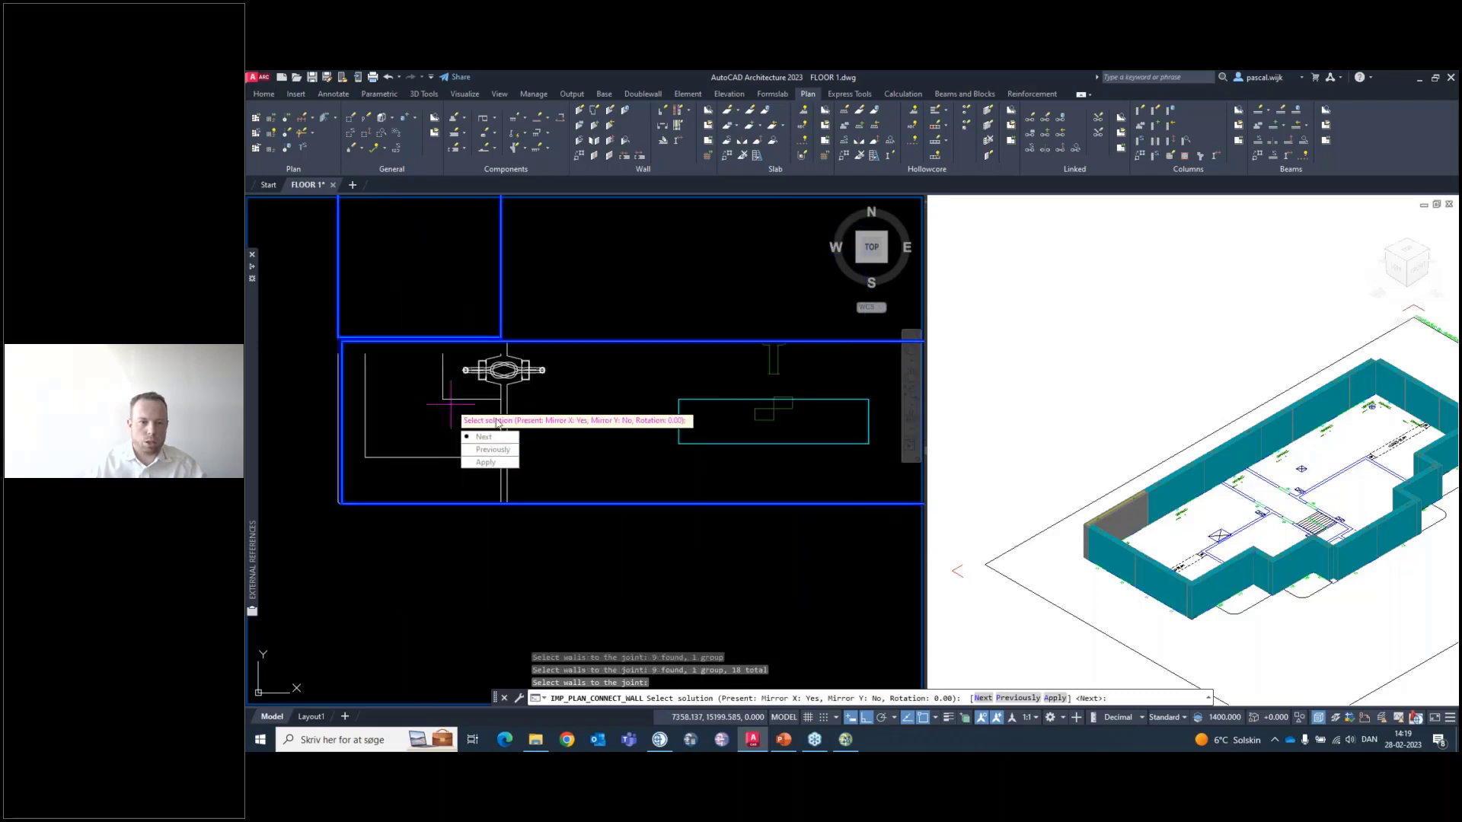
{"action": "key", "text": "Down"}
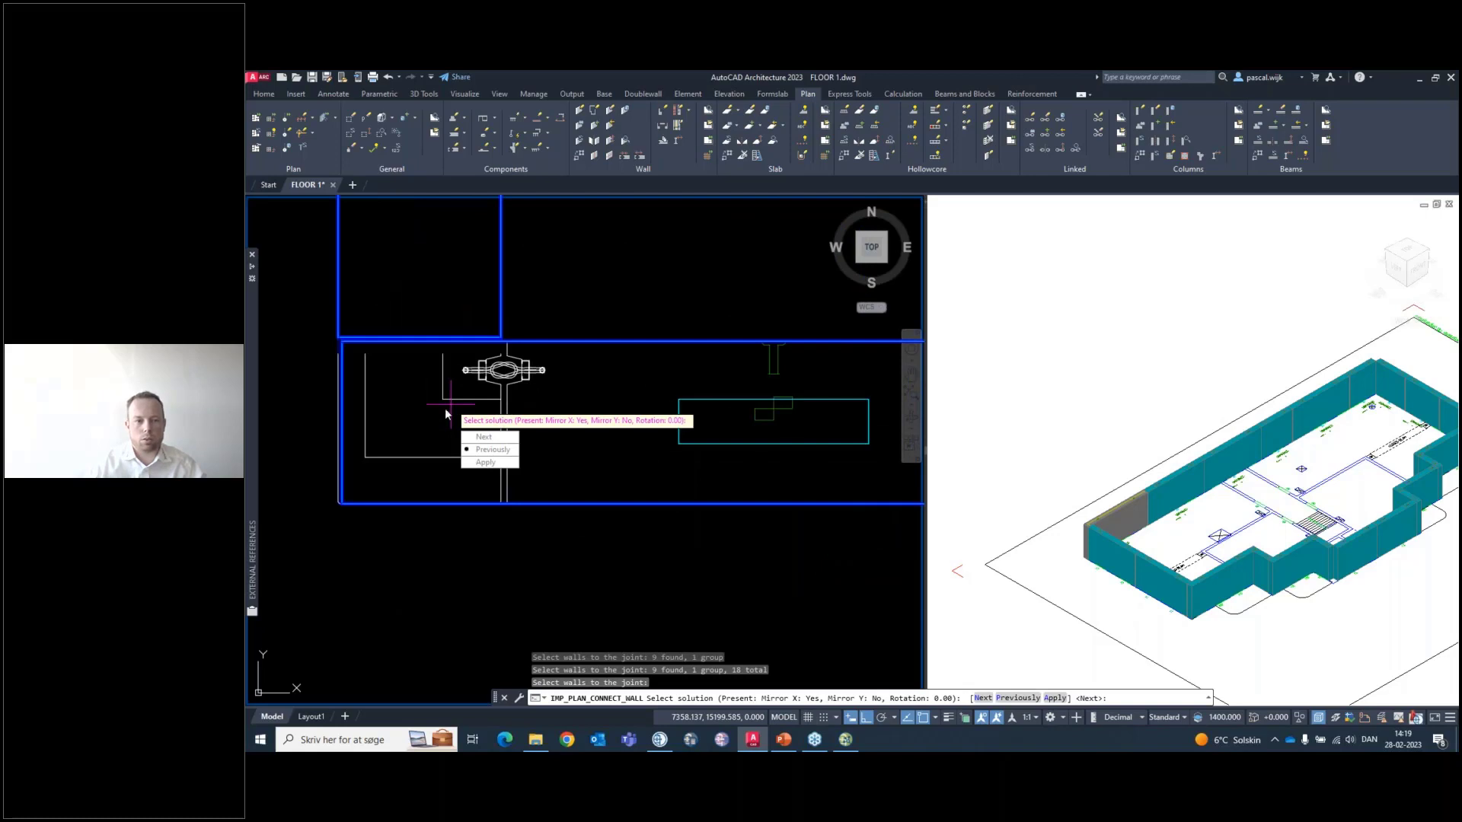
{"action": "key", "text": "Return"}
{"action": "key", "text": "Return"}
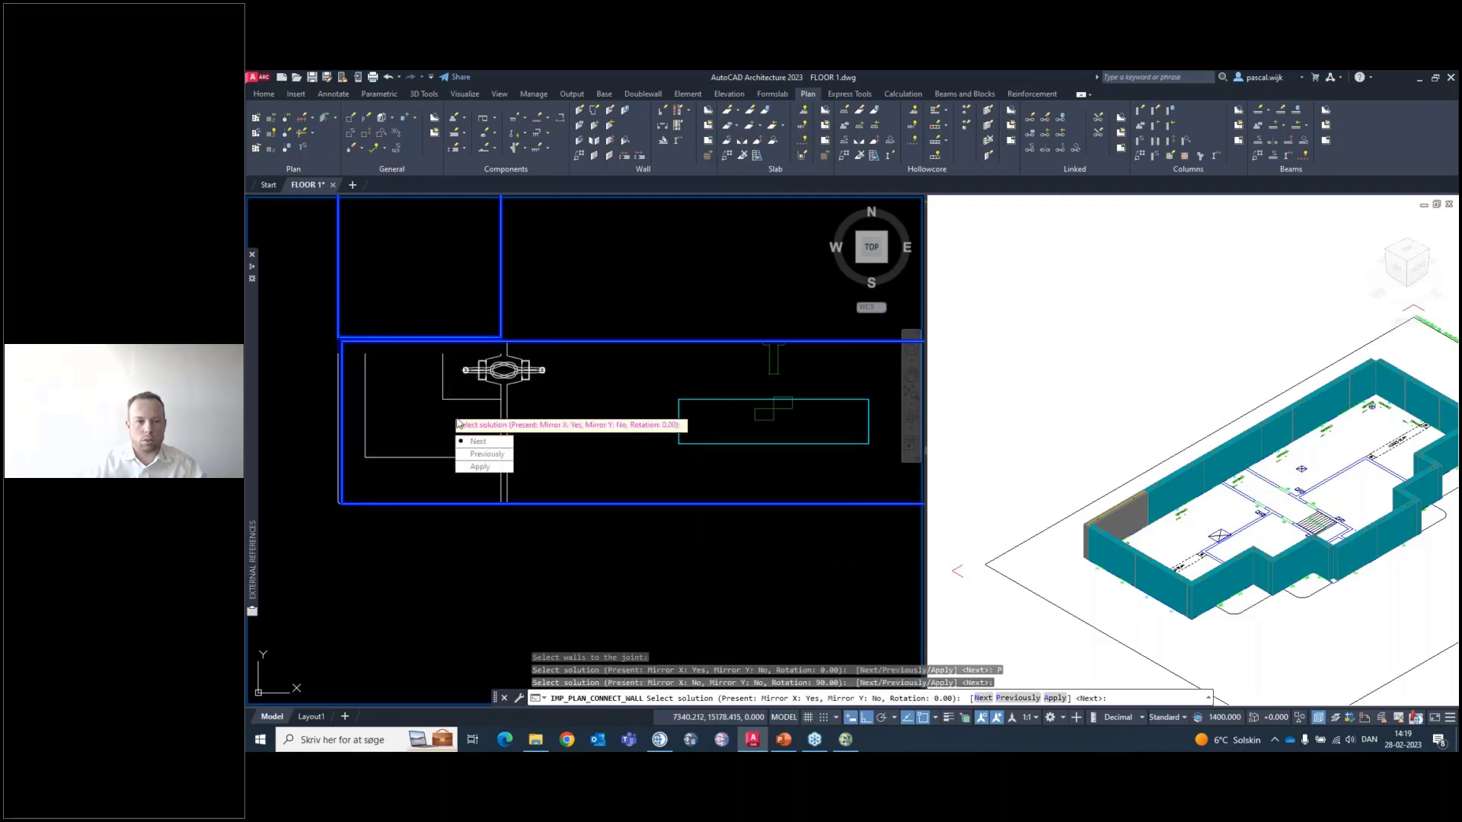
{"action": "left_click", "coordinate": [478, 468]}
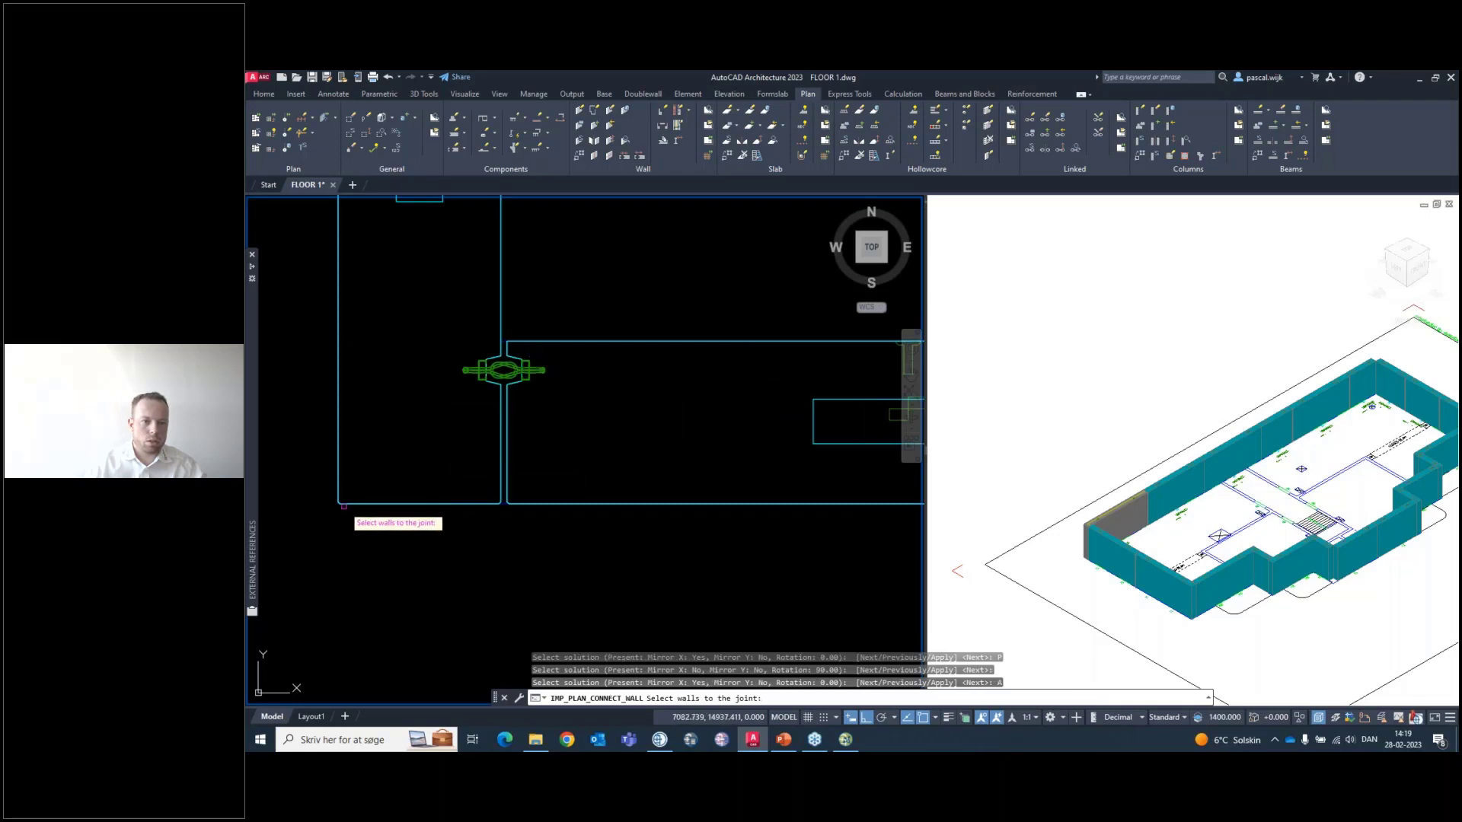
{"action": "middle_click_drag", "start_coordinate": [476, 341], "coordinate": [543, 411]}
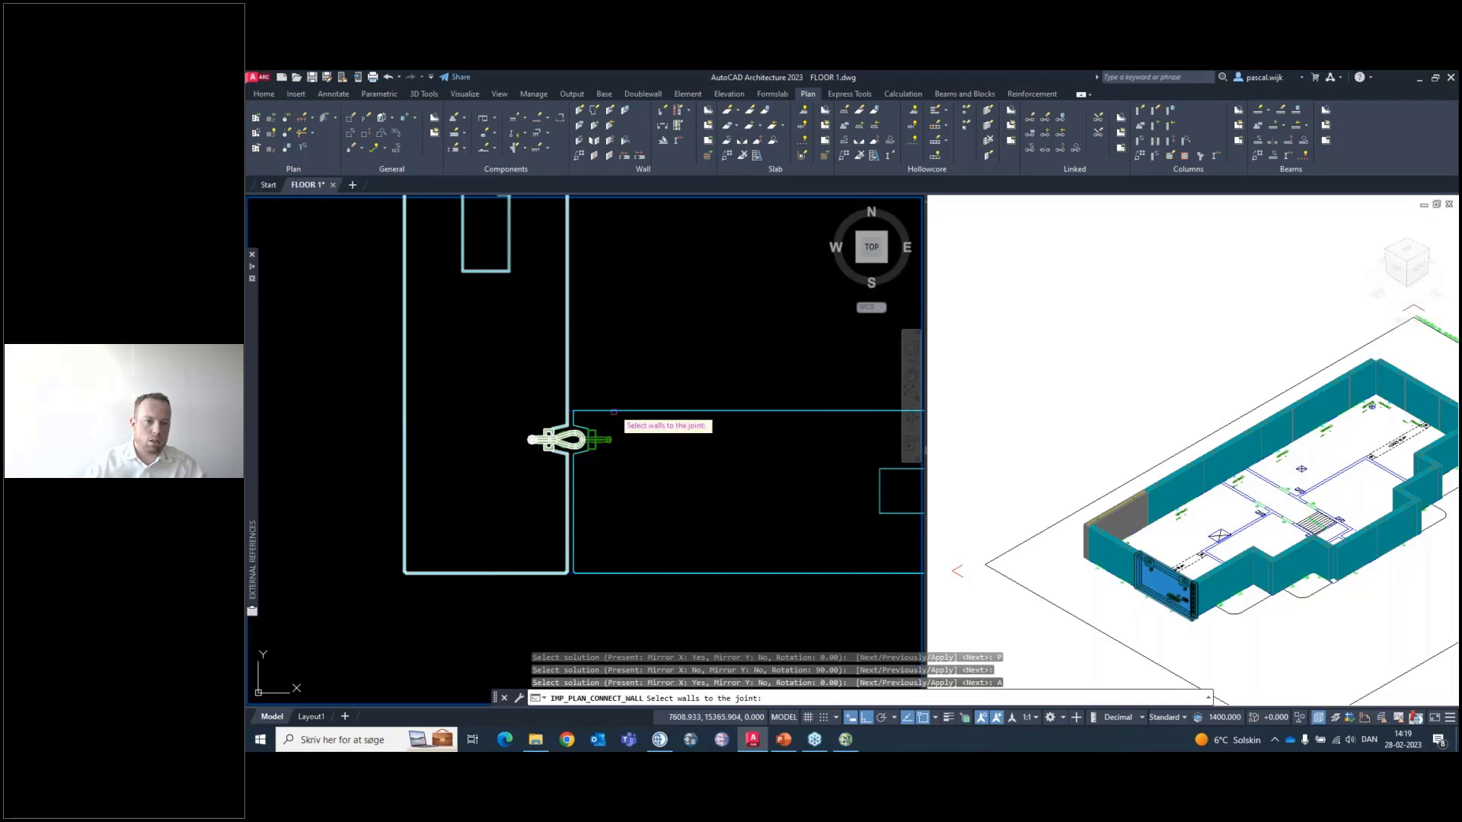
{"action": "scroll", "coordinate": [568, 578], "scroll_direction": "up", "scroll_amount": 5}
{"action": "scroll", "coordinate": [567, 571], "scroll_direction": "down", "scroll_amount": 6}
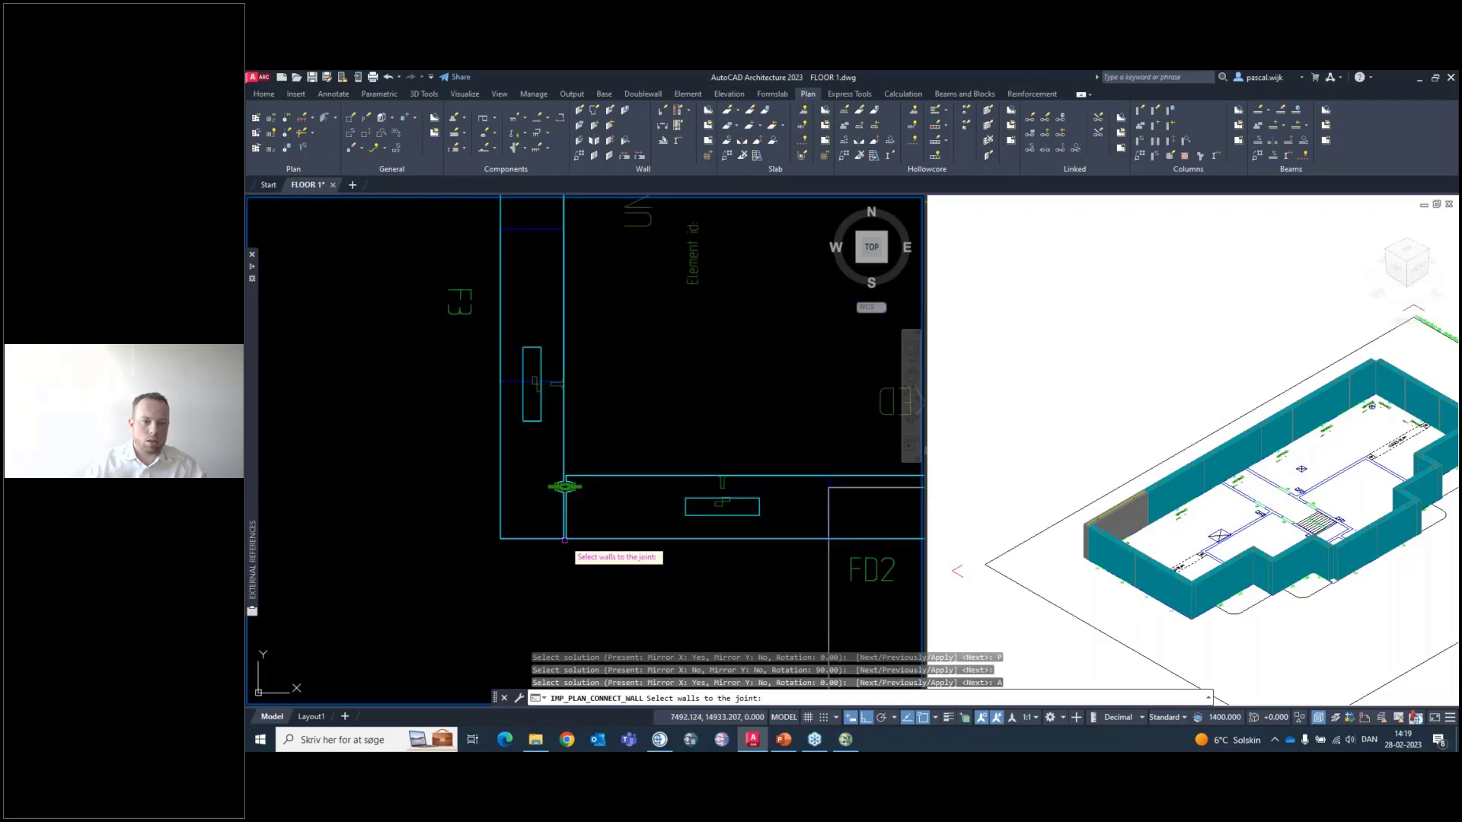
Connect the two walls at the central south projection's south-east corner, applying the solution with Mirror X Yes, Mirror Y Yes, Rotation 0
{"action": "scroll", "coordinate": [567, 487], "scroll_direction": "up", "scroll_amount": 4}
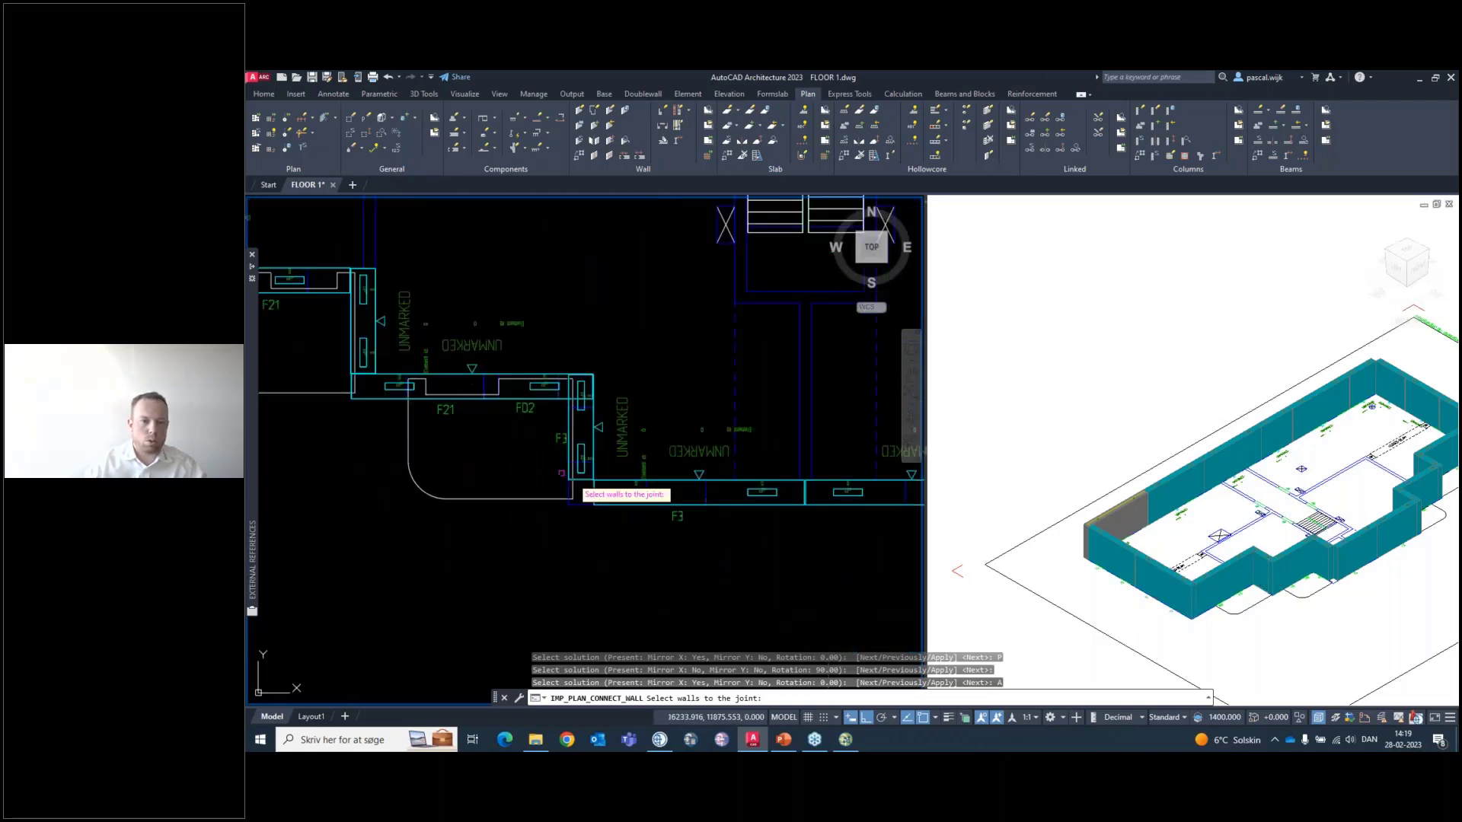
{"action": "scroll", "coordinate": [685, 426], "scroll_direction": "down", "scroll_amount": 2}
{"action": "middle_click_drag", "start_coordinate": [694, 428], "coordinate": [533, 480]}
{"action": "scroll", "coordinate": [753, 426], "scroll_direction": "up", "scroll_amount": 5}
{"action": "scroll", "coordinate": [504, 443], "scroll_direction": "up", "scroll_amount": 3}
{"action": "left_click", "coordinate": [532, 480]}
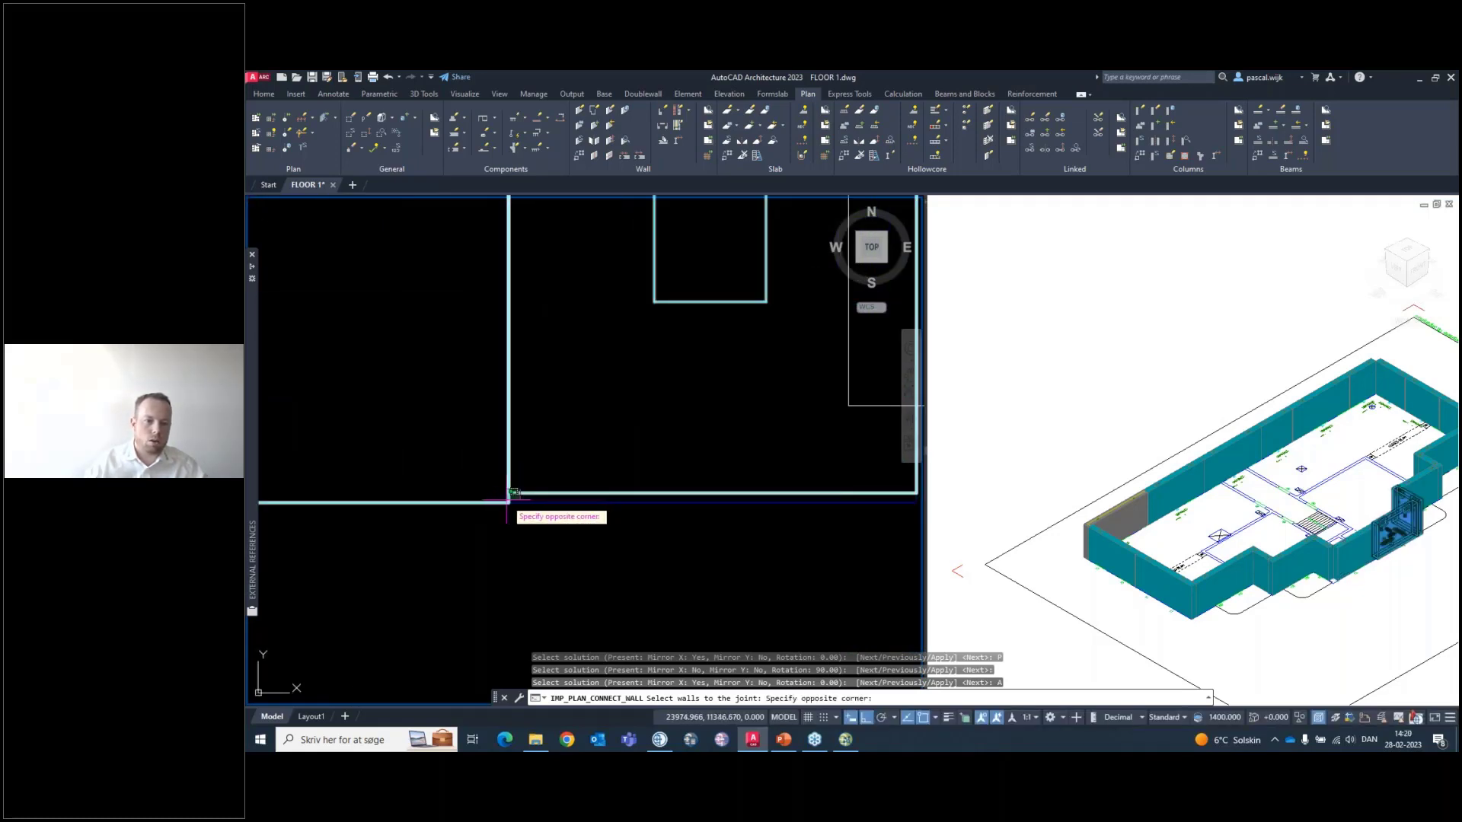
{"action": "left_click", "coordinate": [511, 491]}
{"action": "key", "text": "Return"}
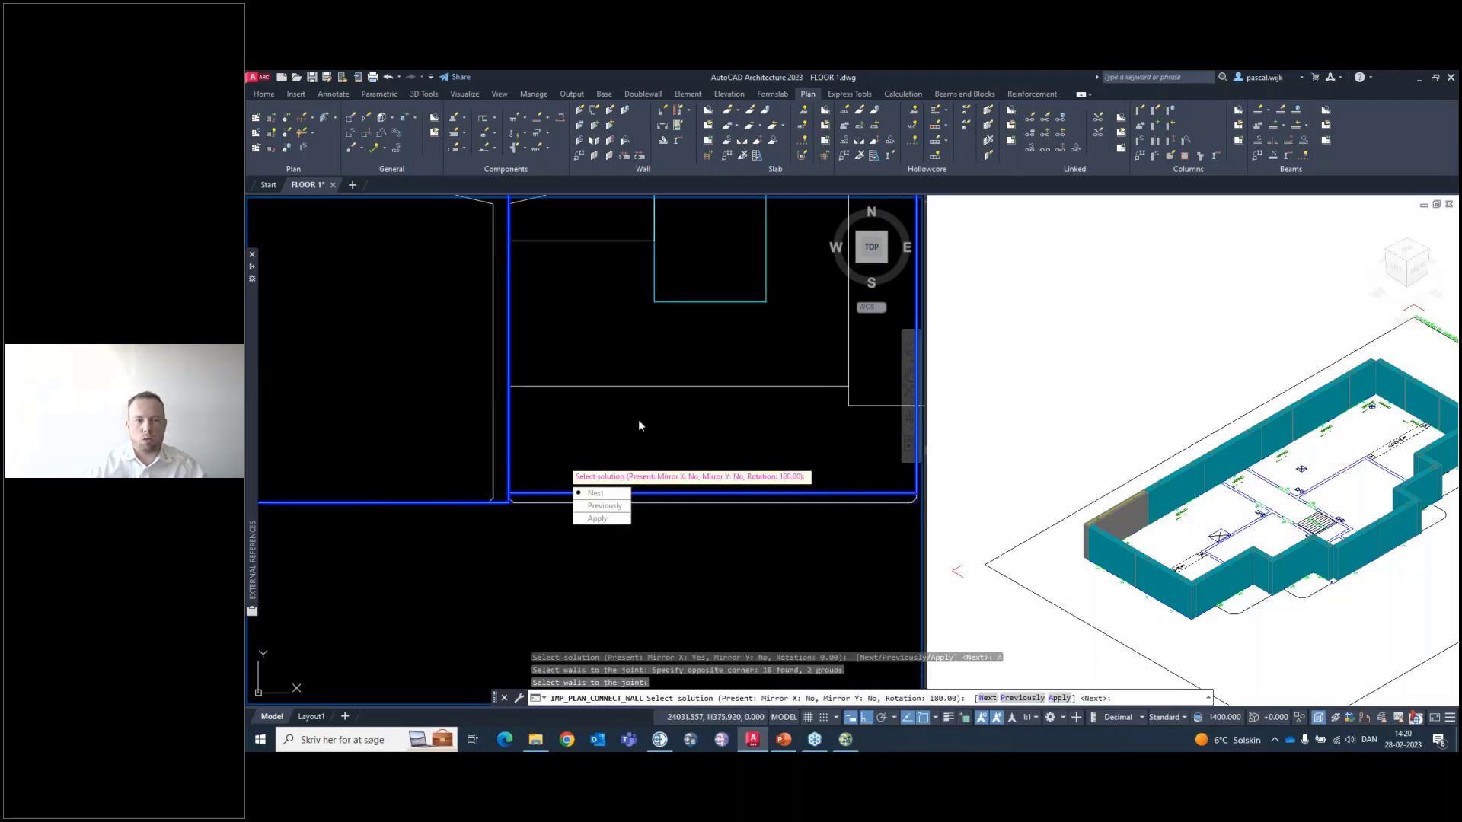
{"action": "scroll", "coordinate": [636, 431], "scroll_direction": "down", "scroll_amount": 4}
{"action": "scroll", "coordinate": [567, 348], "scroll_direction": "up", "scroll_amount": 2}
{"action": "key", "text": "Return"}
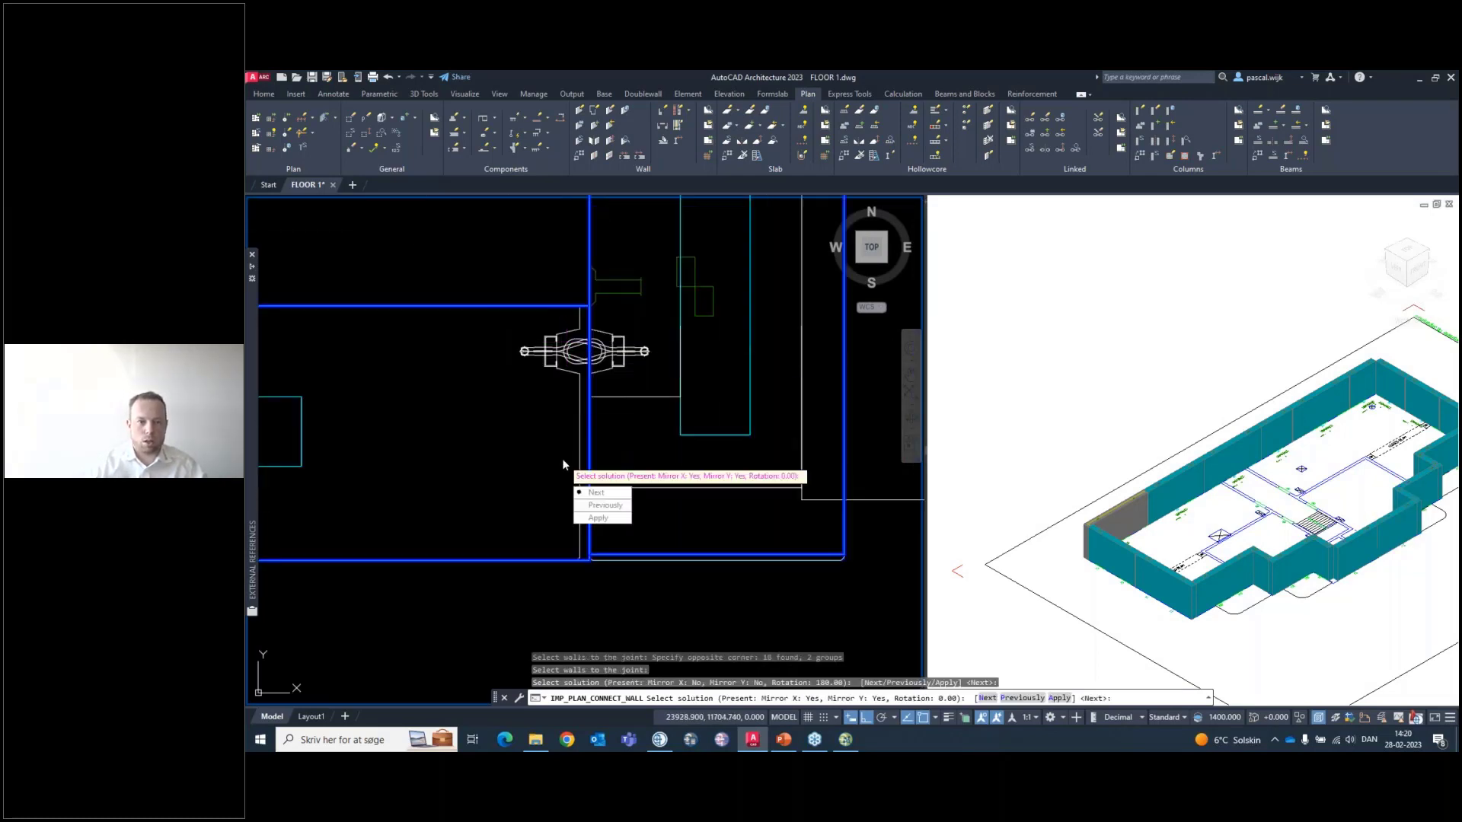
{"action": "type", "text": "A"}
{"action": "key", "text": "Return"}
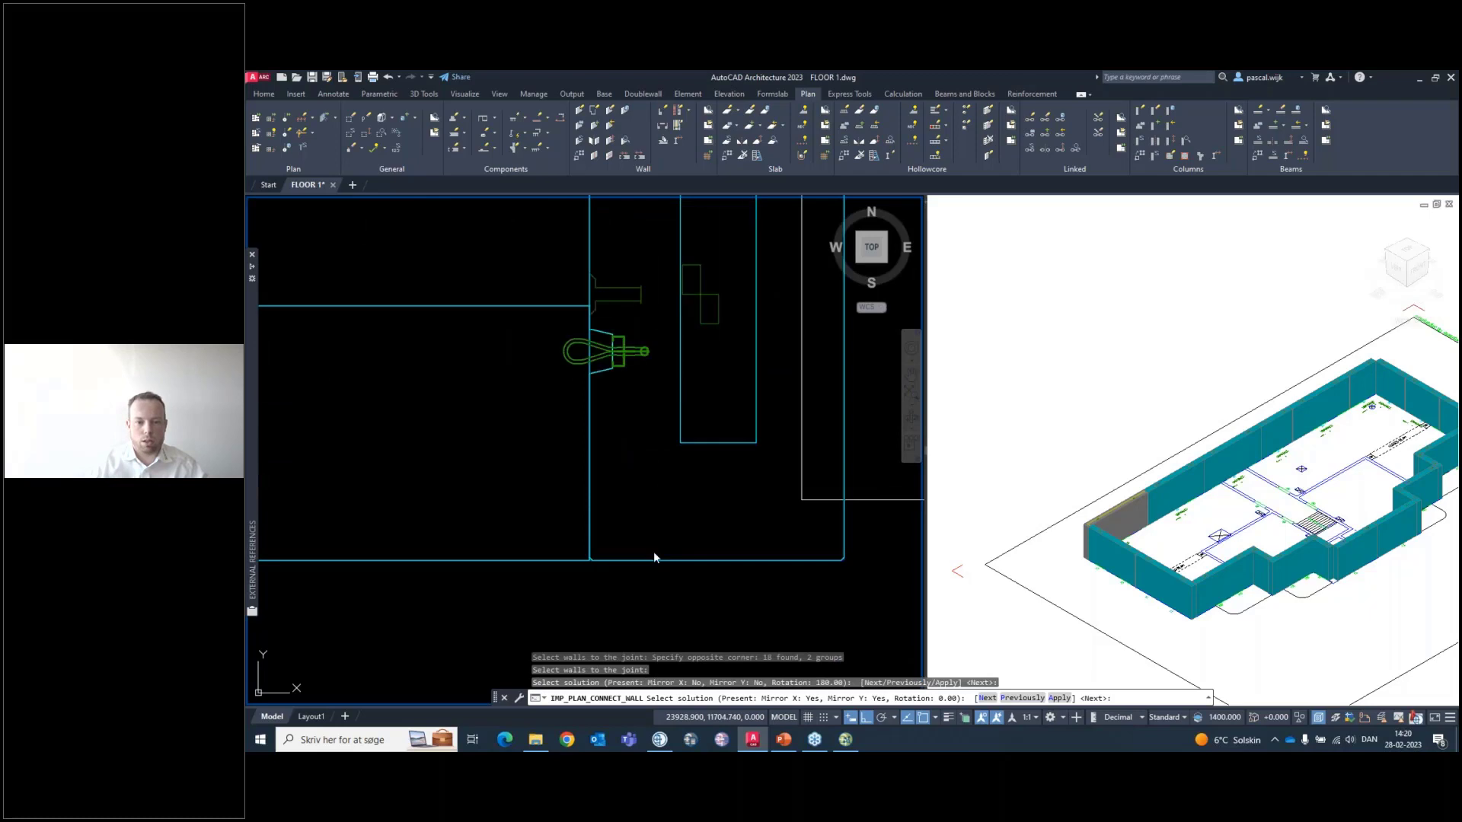
{"action": "key", "text": "Return"}
Examine the new corner joints in plan and the northern west facade element with its joint parts in 3D
{"action": "scroll", "coordinate": [597, 454], "scroll_direction": "down", "scroll_amount": 5}
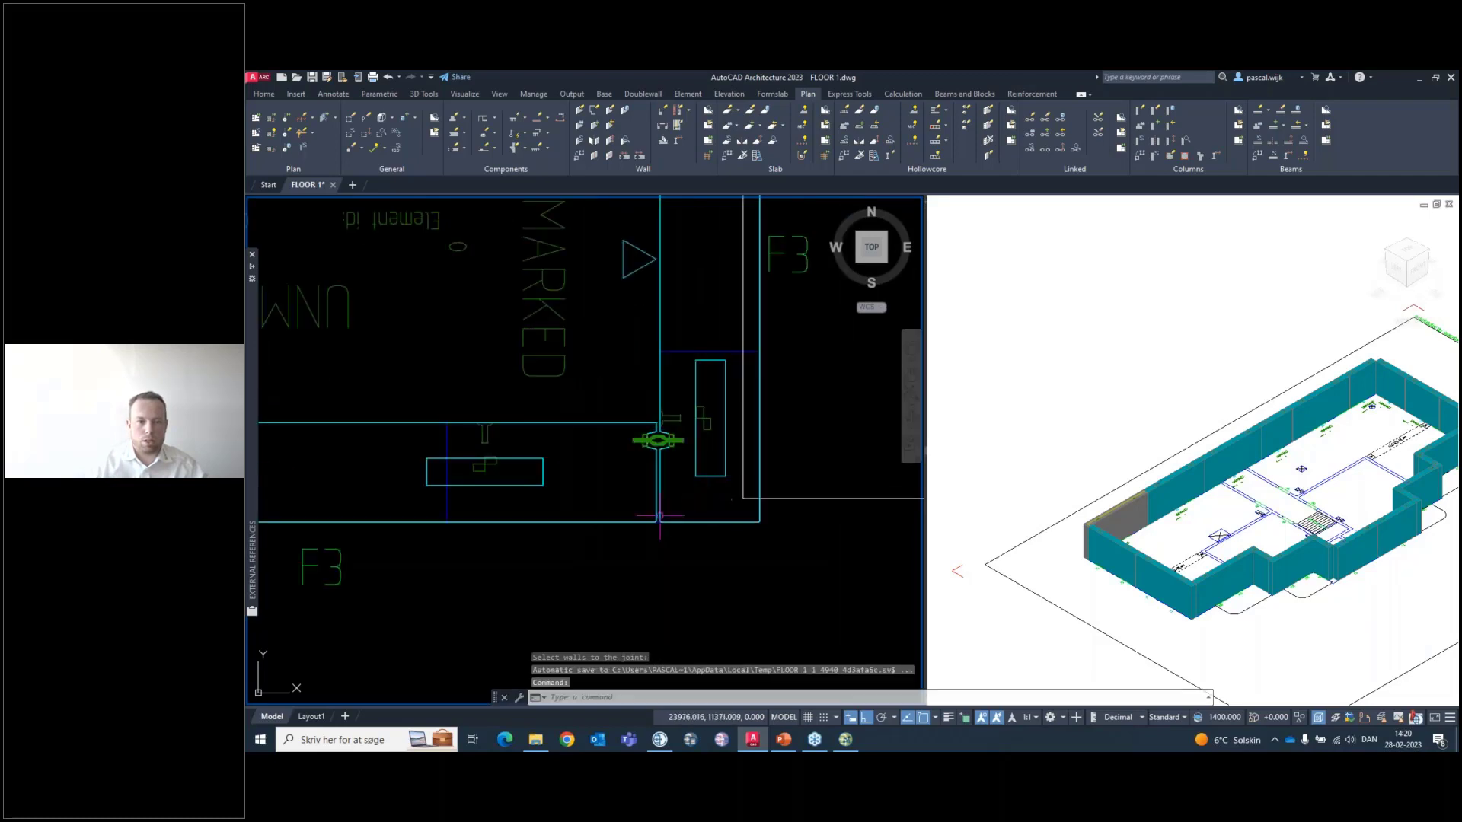
{"action": "middle_click_drag", "start_coordinate": [450, 349], "coordinate": [727, 484]}
{"action": "scroll", "coordinate": [613, 439], "scroll_direction": "up", "scroll_amount": 2}
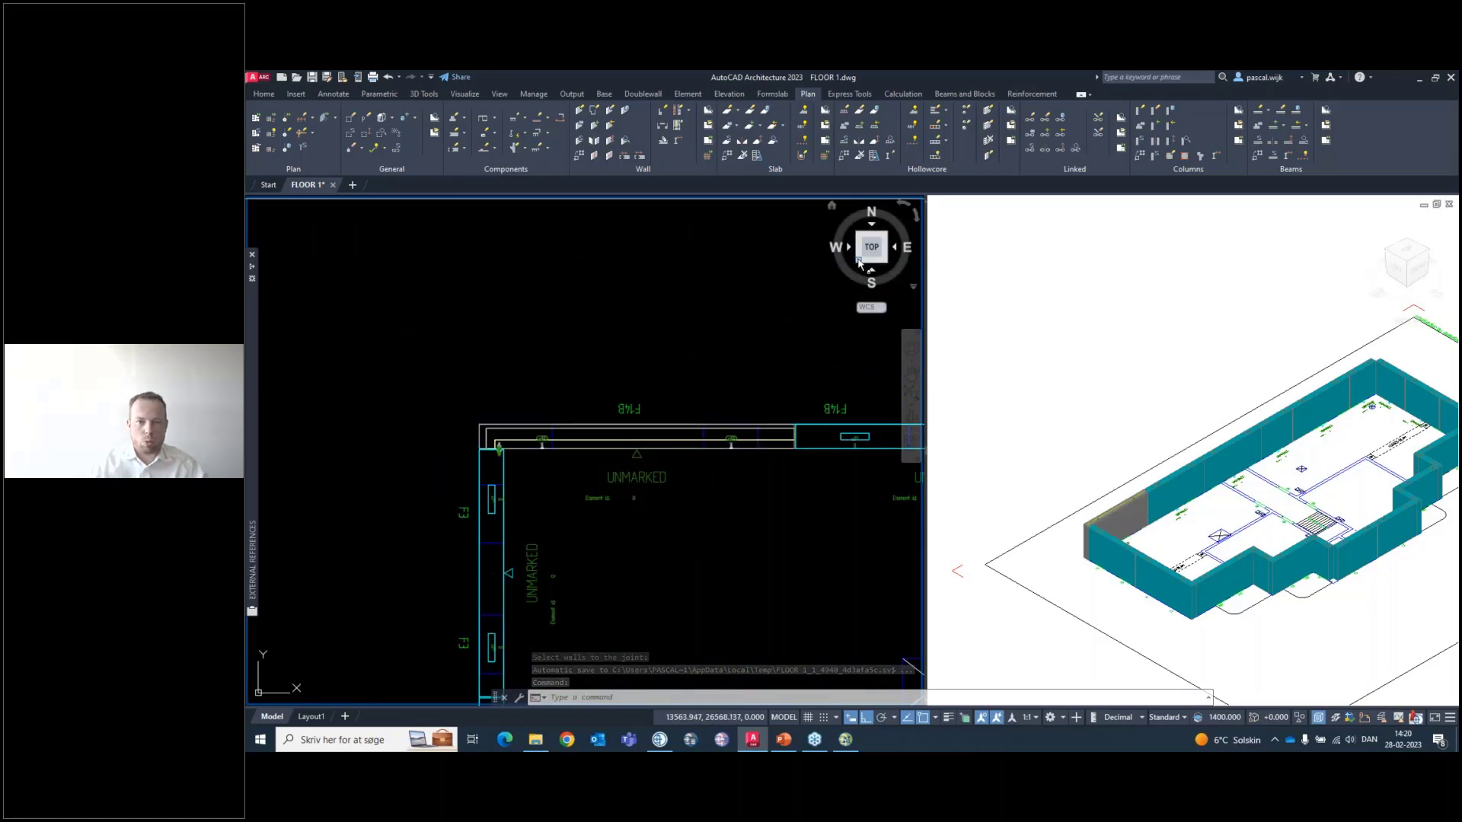
{"action": "left_click", "coordinate": [861, 255]}
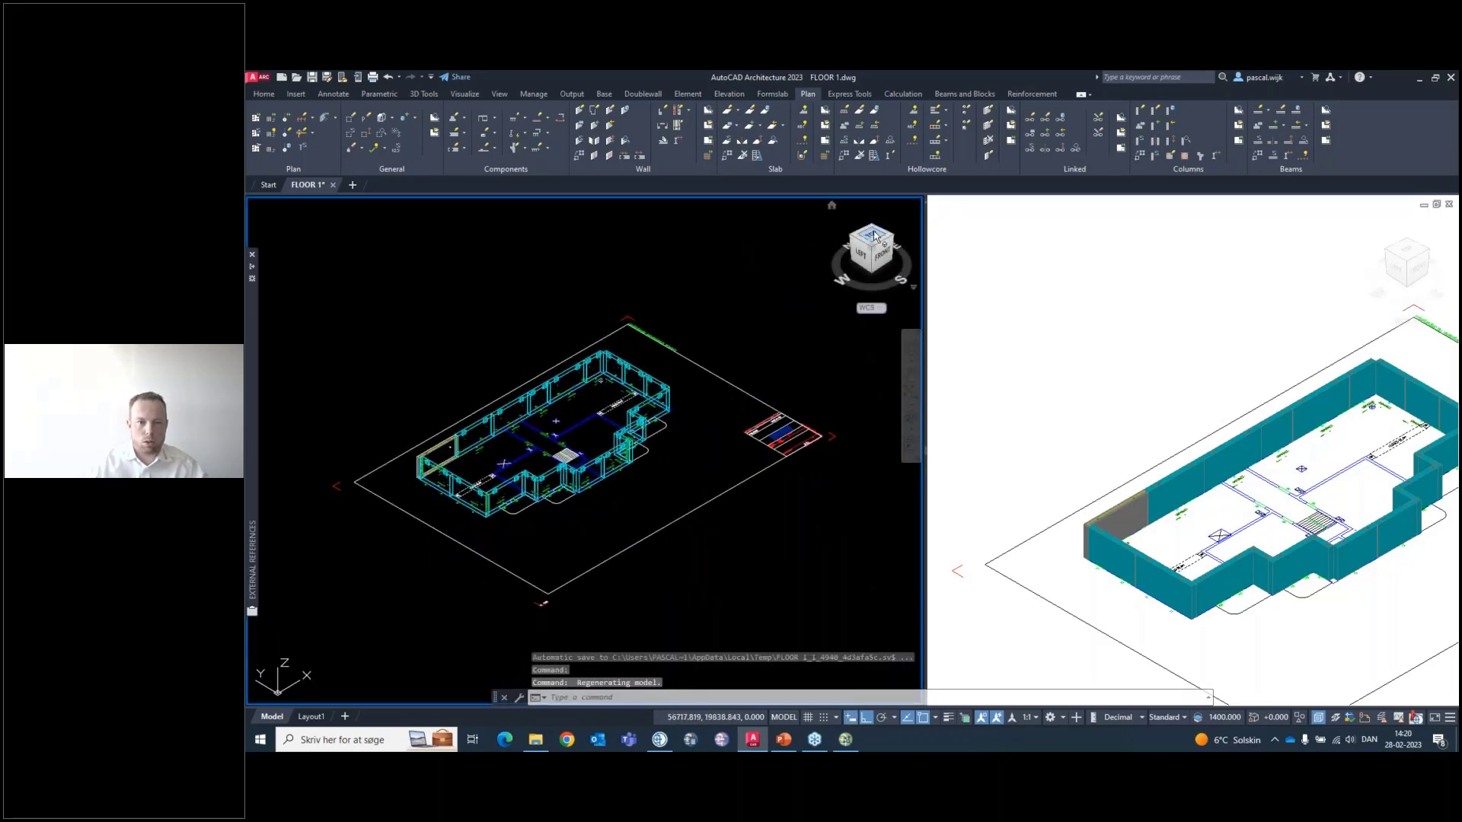
{"action": "left_click", "coordinate": [870, 234]}
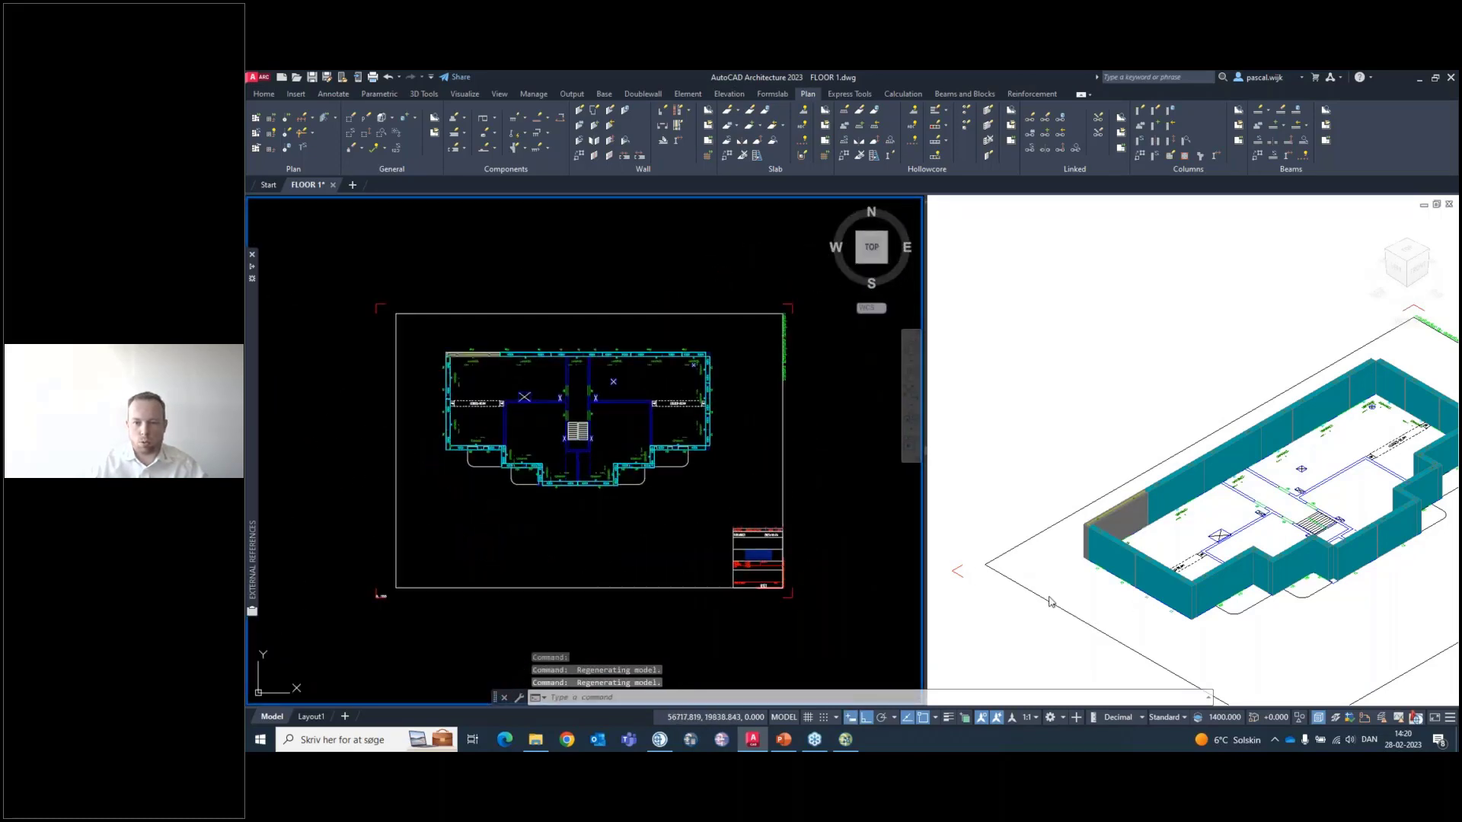
{"action": "left_click", "coordinate": [1049, 602]}
{"action": "scroll", "coordinate": [1049, 602], "scroll_direction": "up", "scroll_amount": 6}
{"action": "left_click", "coordinate": [1118, 548]}
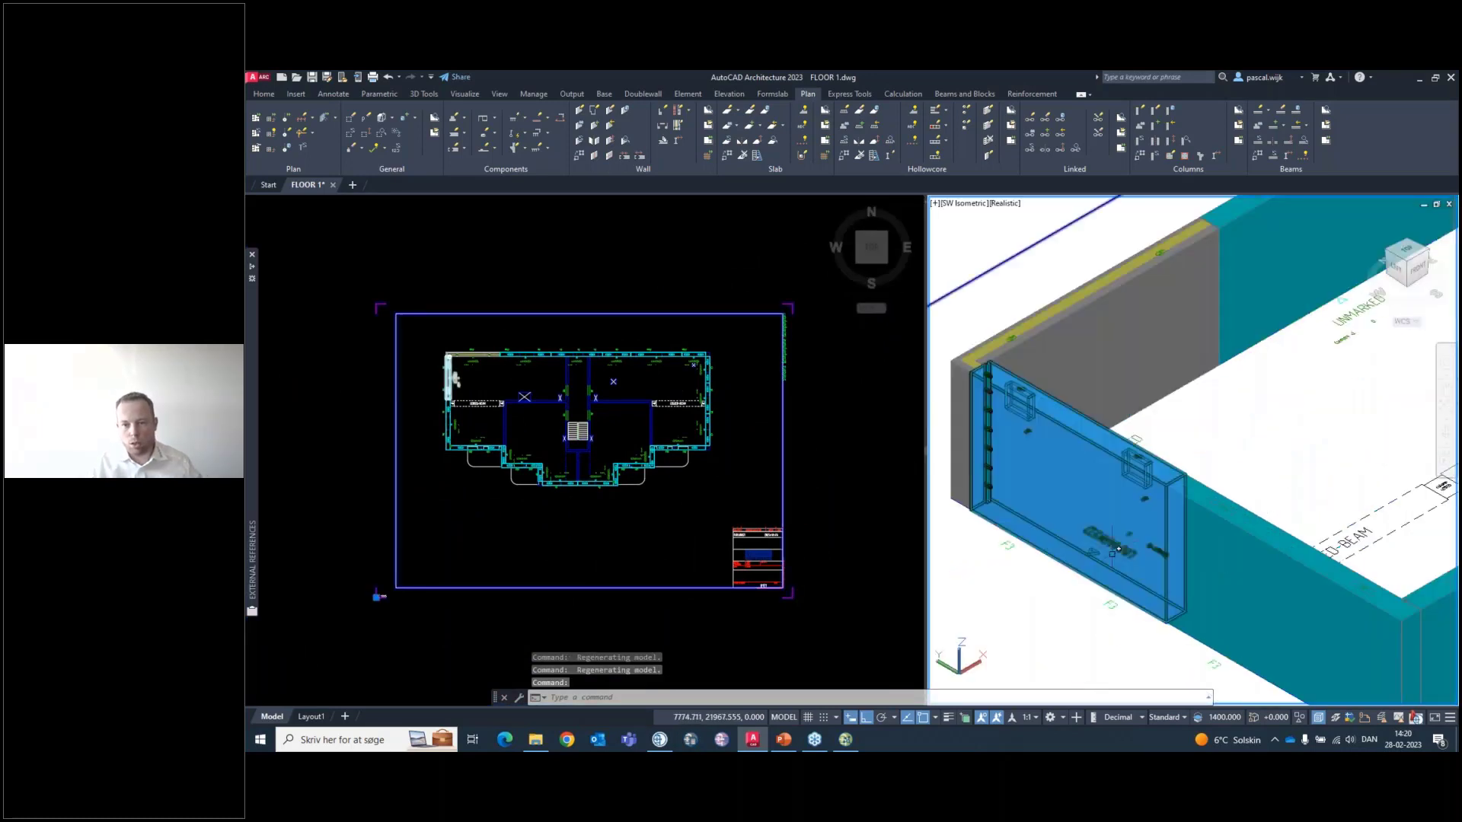
{"action": "key", "text": "Escape"}
{"action": "scroll", "coordinate": [1165, 457], "scroll_direction": "up", "scroll_amount": 2}
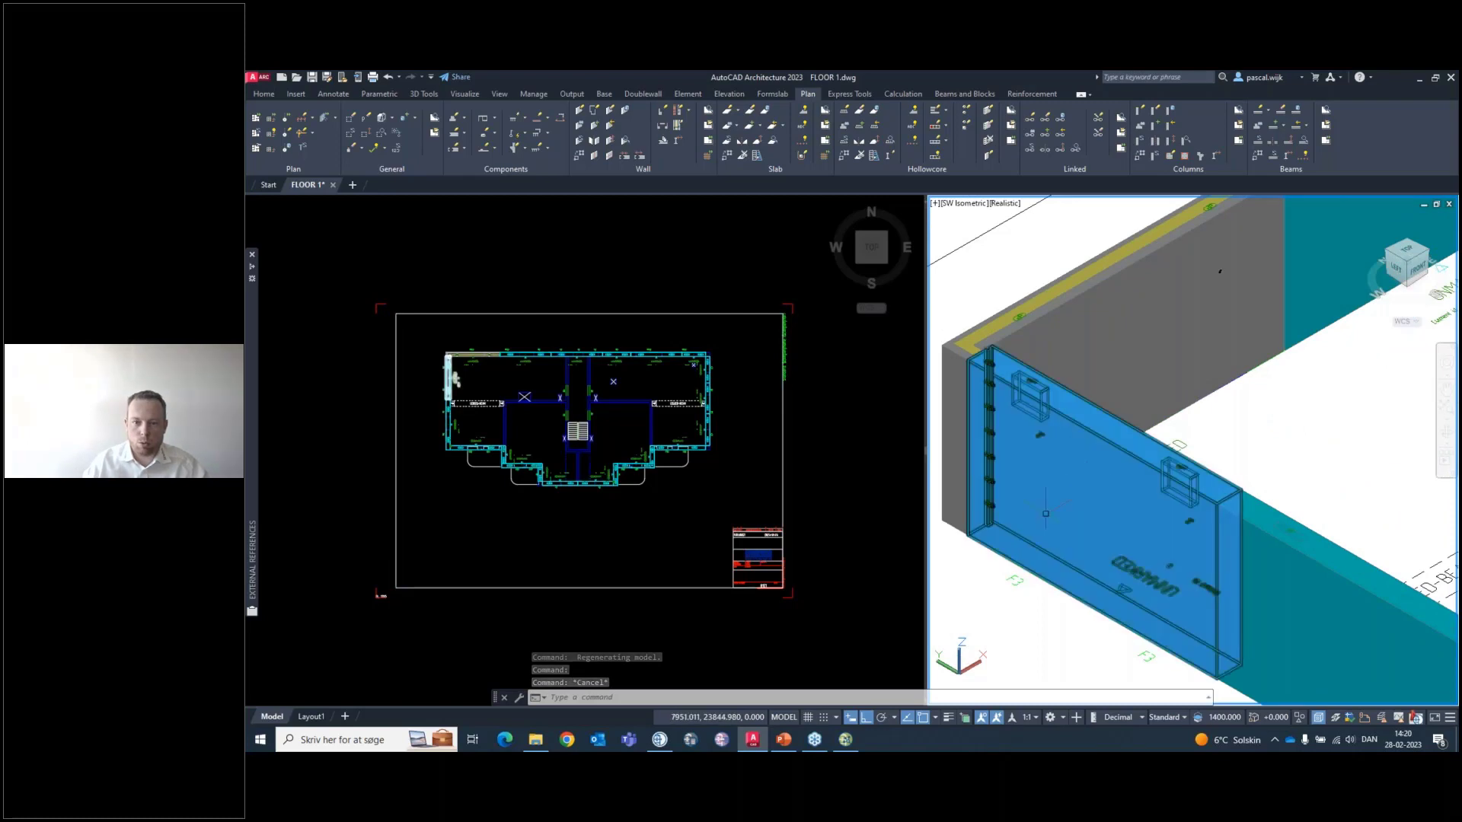
Set up a W1 1010x1310 opening on the front side of the northern west facade element, with head height 2100 above Floor: 0
{"action": "left_click", "coordinate": [503, 480]}
{"action": "scroll", "coordinate": [457, 381], "scroll_direction": "up", "scroll_amount": 10}
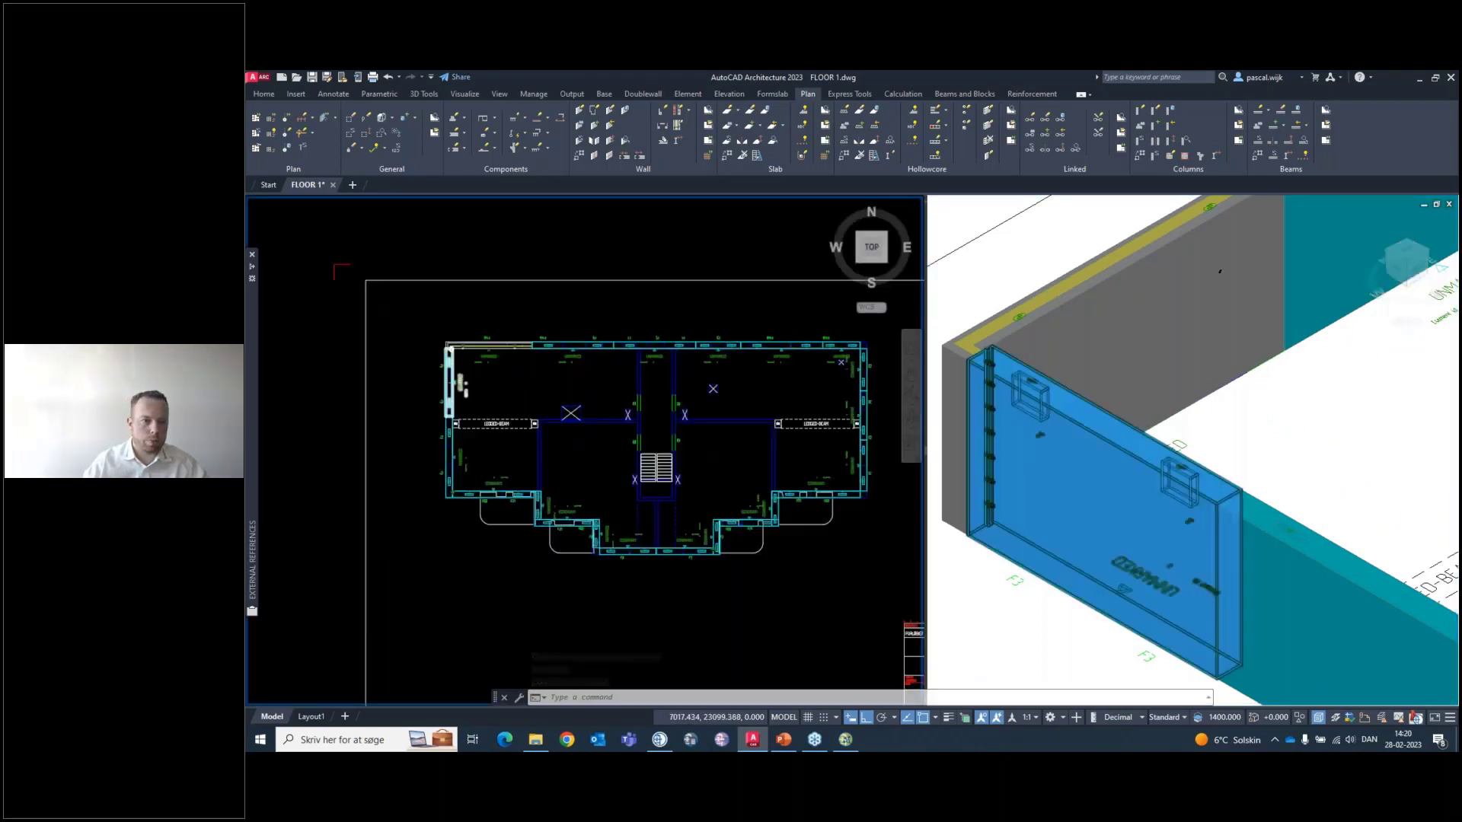
{"action": "middle_click_drag", "start_coordinate": [632, 418], "coordinate": [702, 438]}
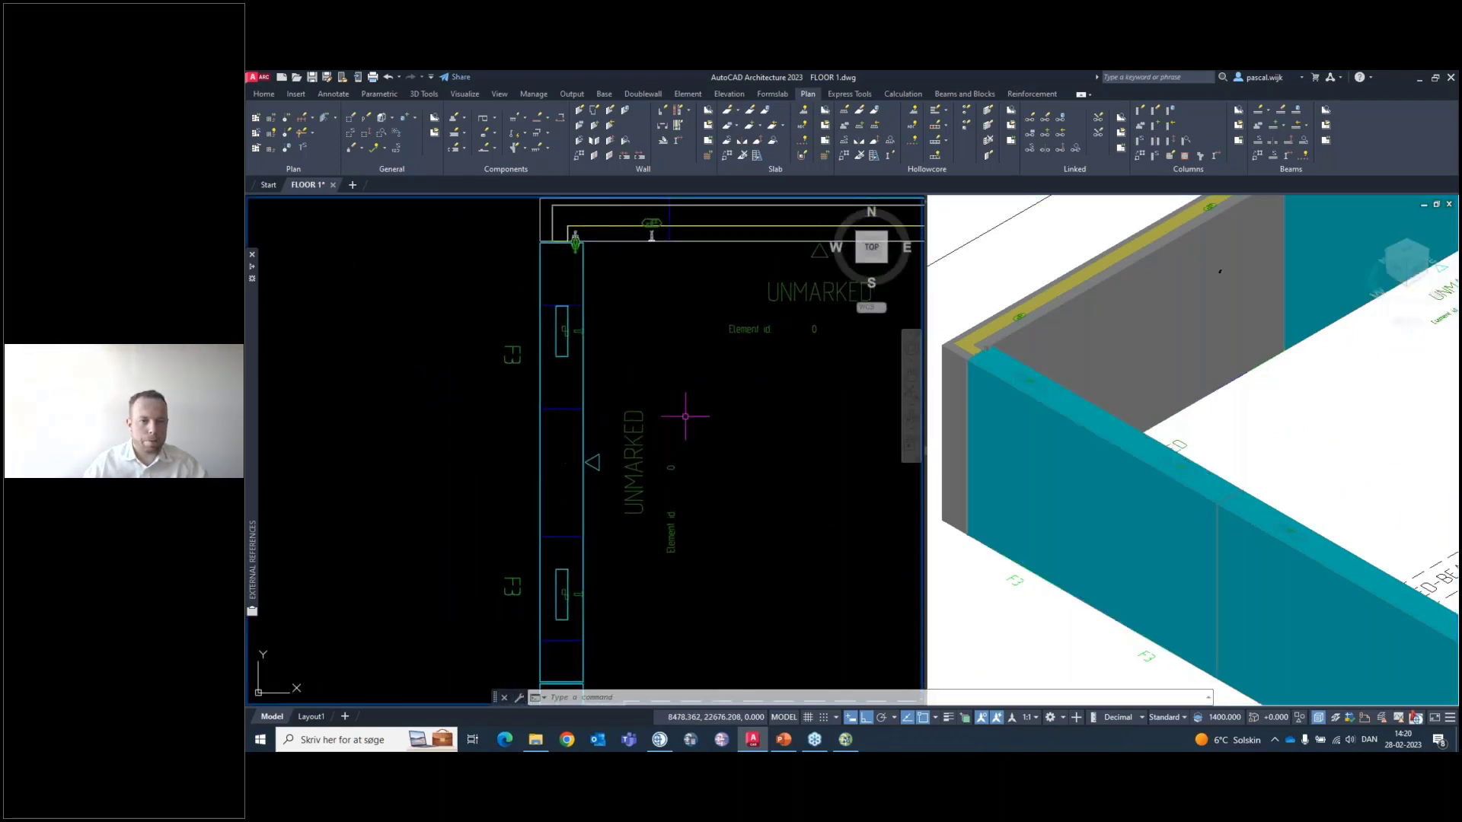
{"action": "left_click", "coordinate": [498, 117]}
{"action": "left_click", "coordinate": [507, 143]}
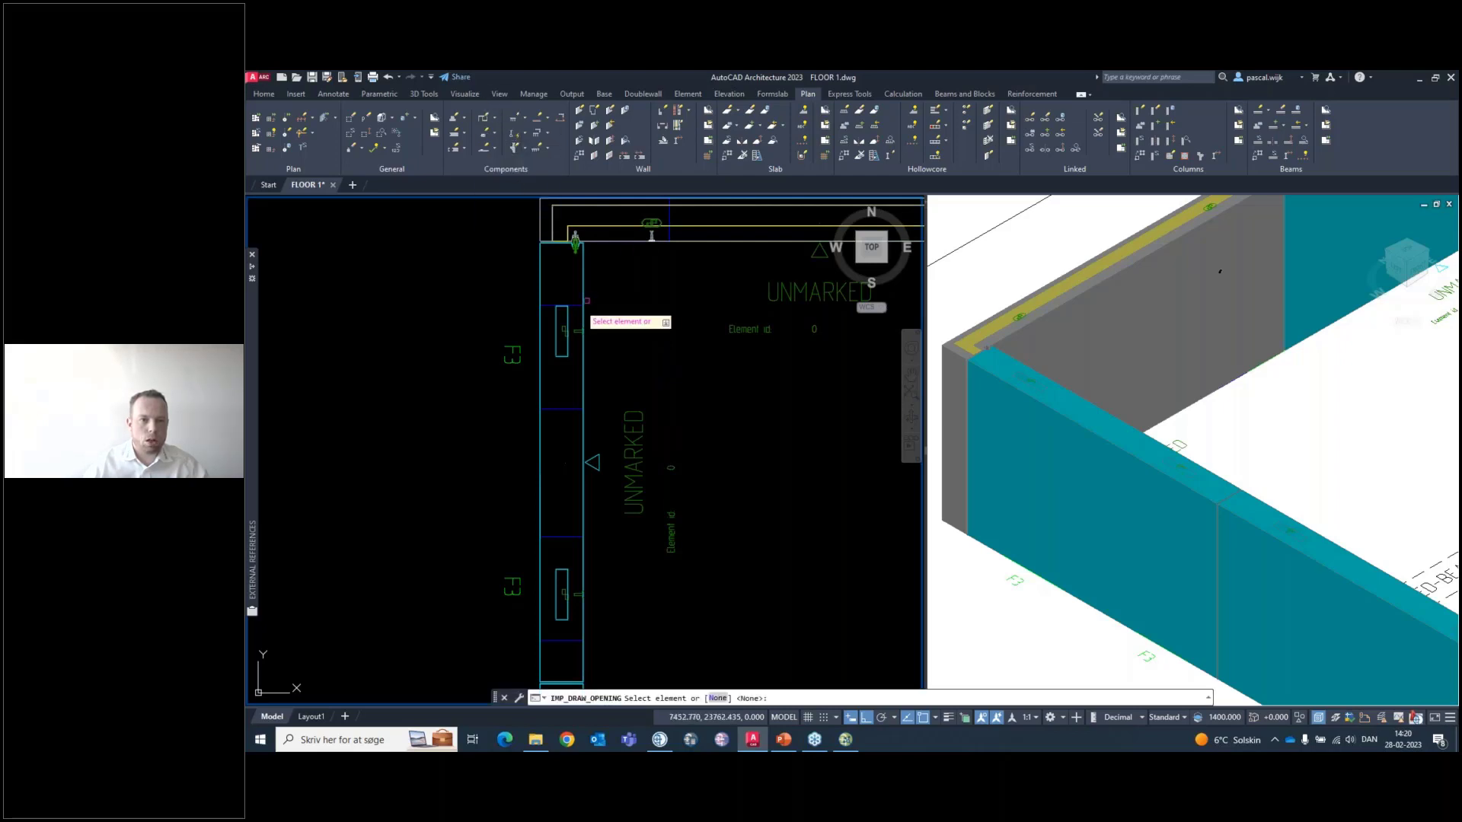
{"action": "left_click", "coordinate": [568, 346]}
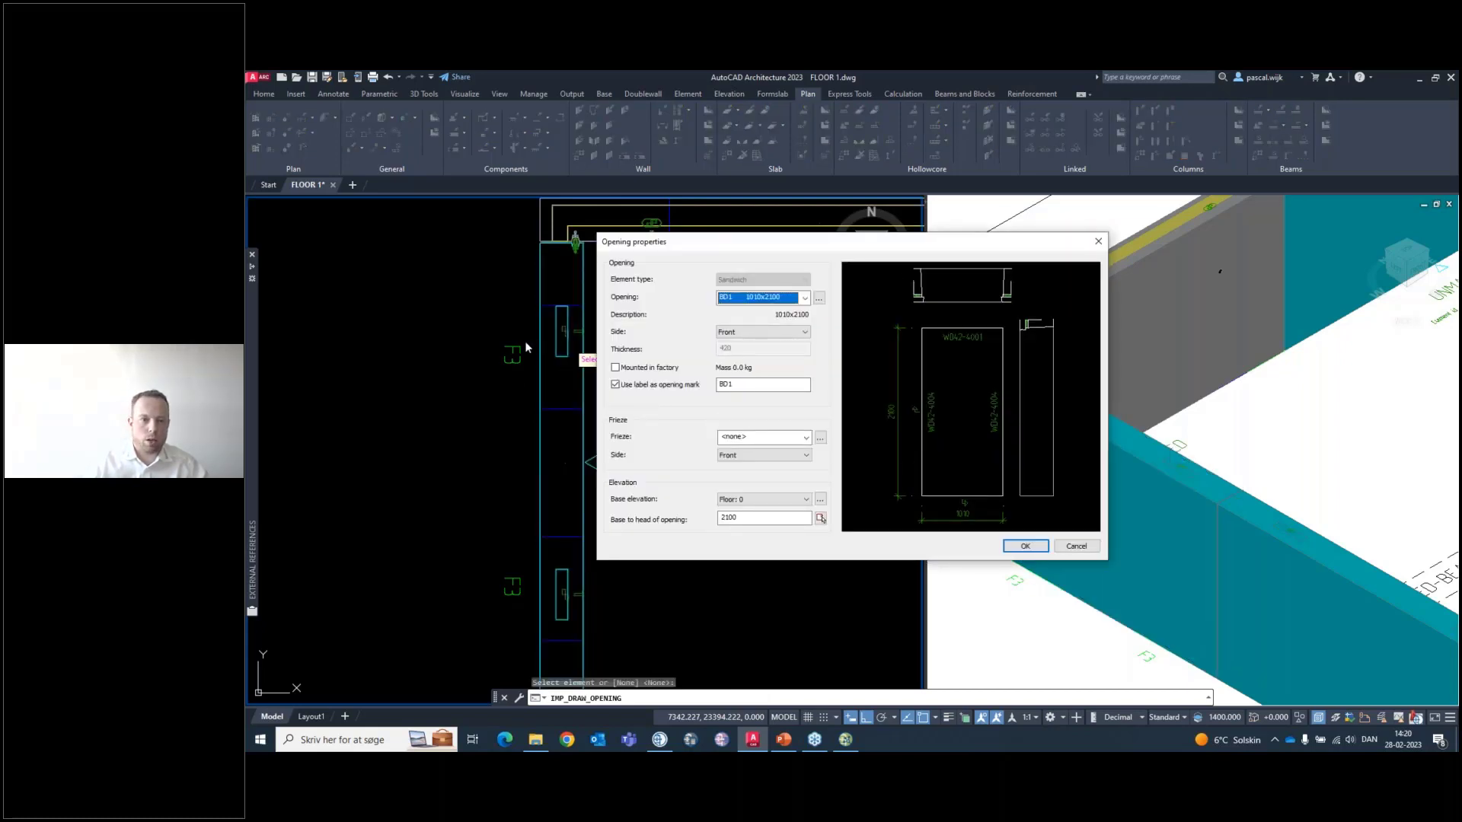
{"action": "left_click", "coordinate": [805, 298]}
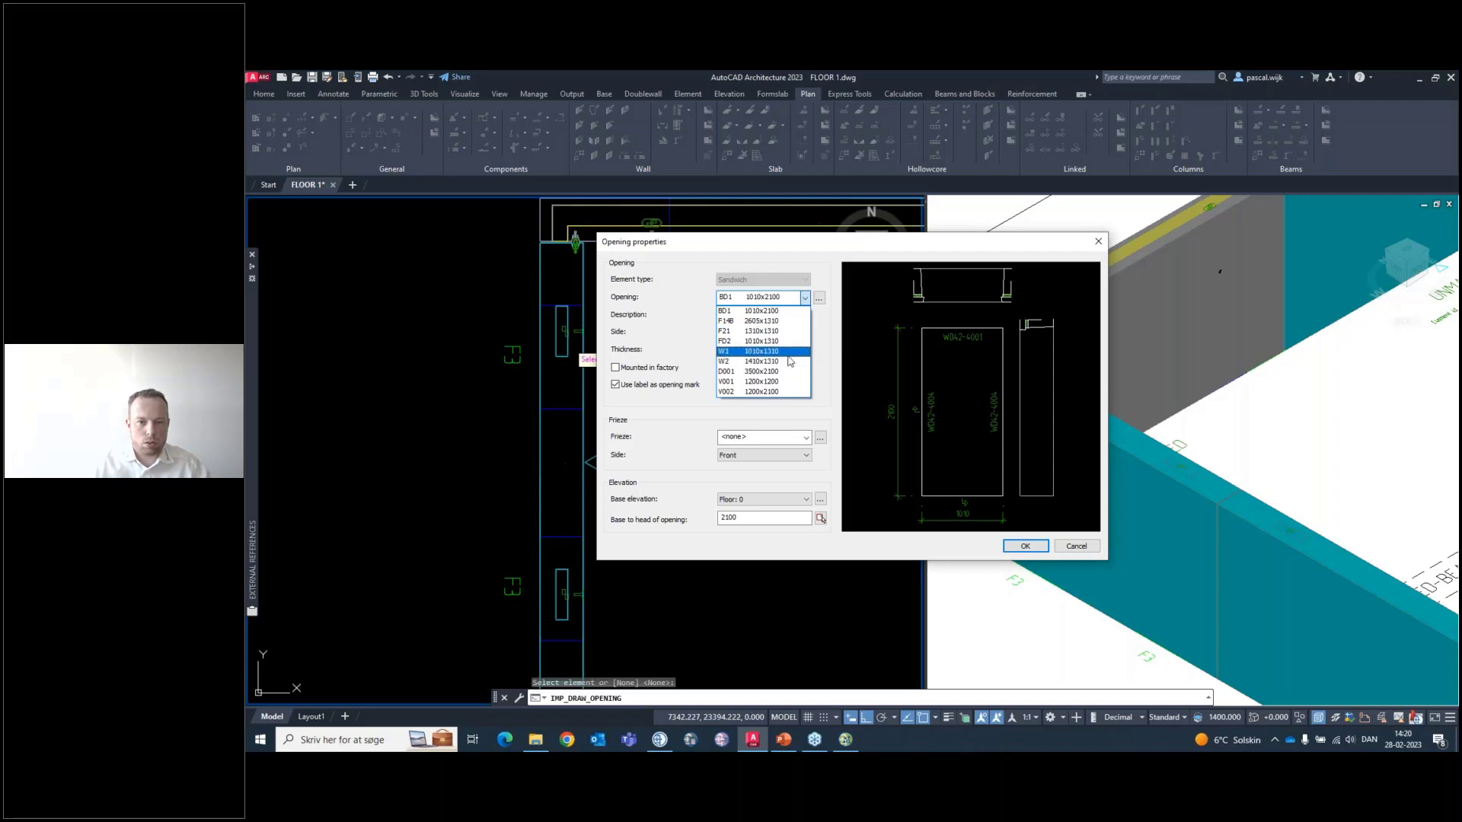
{"action": "left_click", "coordinate": [788, 352]}
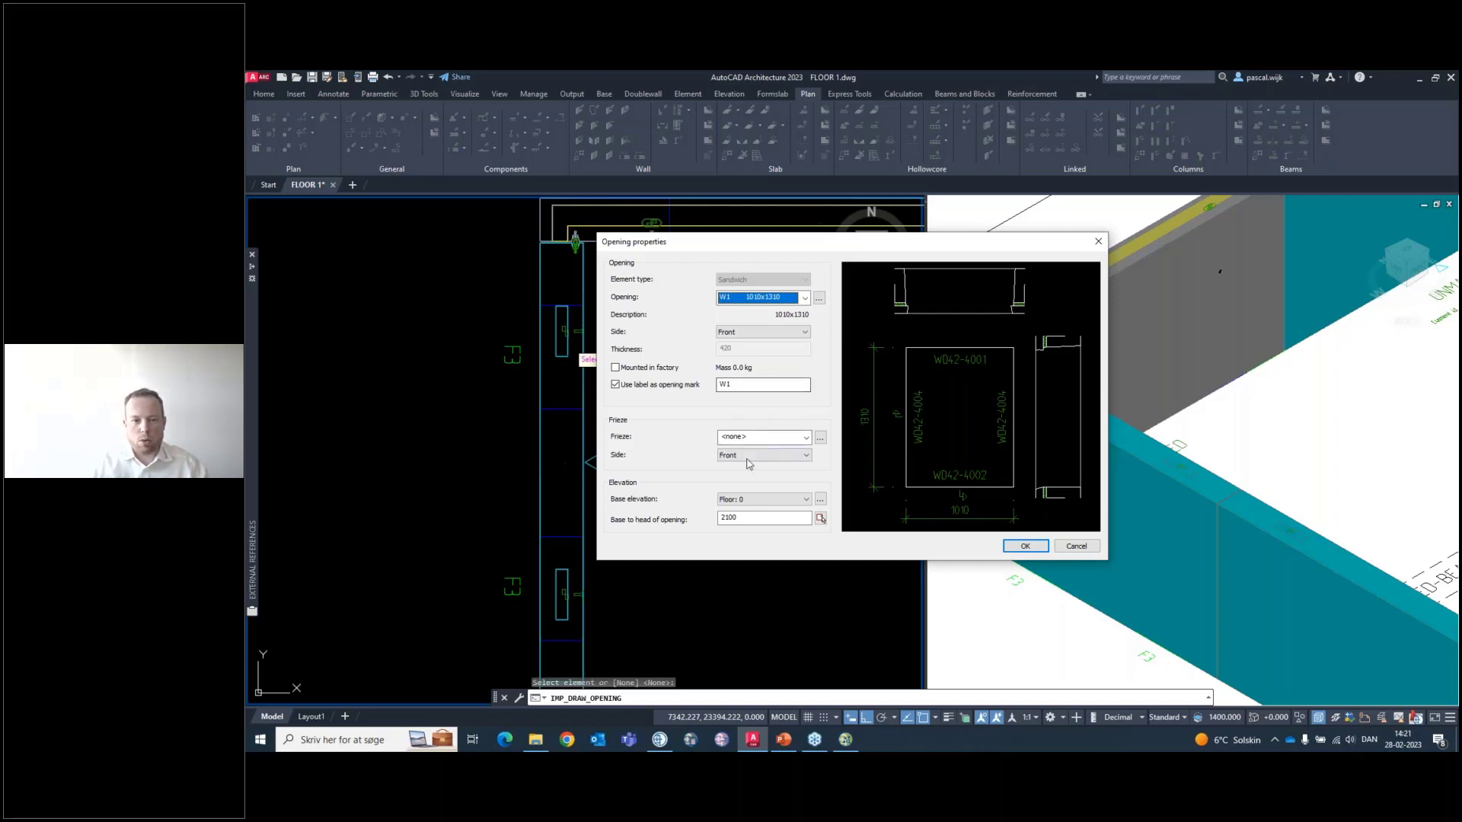
{"action": "left_click", "coordinate": [1025, 546]}
Place the first W1 window opening about 607 mm from the north end of the northern west facade element
{"action": "scroll", "coordinate": [678, 513], "scroll_direction": "up", "scroll_amount": 3}
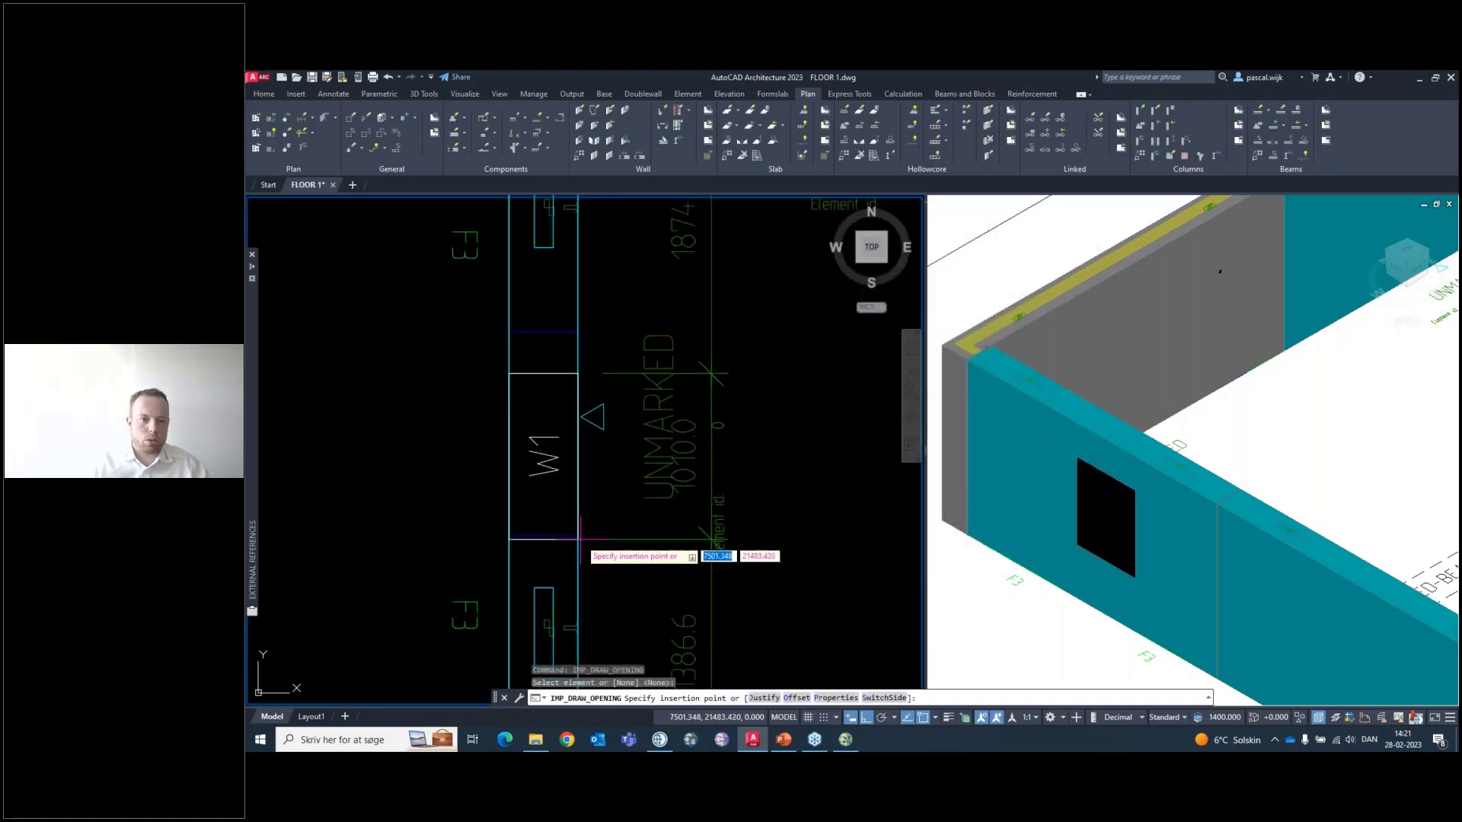
{"action": "scroll", "coordinate": [580, 495], "scroll_direction": "down", "scroll_amount": 3}
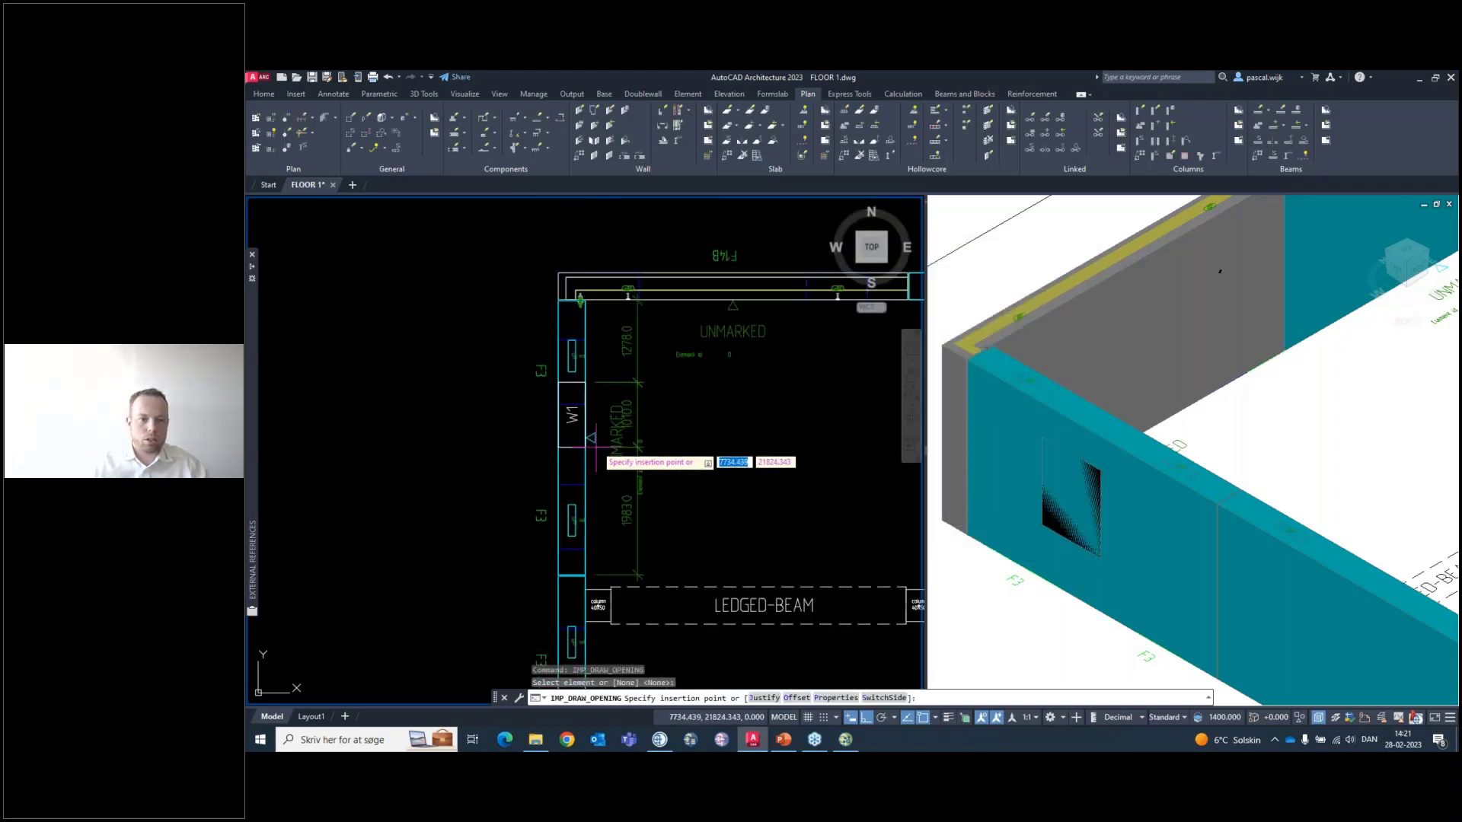
{"action": "scroll", "coordinate": [596, 447], "scroll_direction": "up", "scroll_amount": 3}
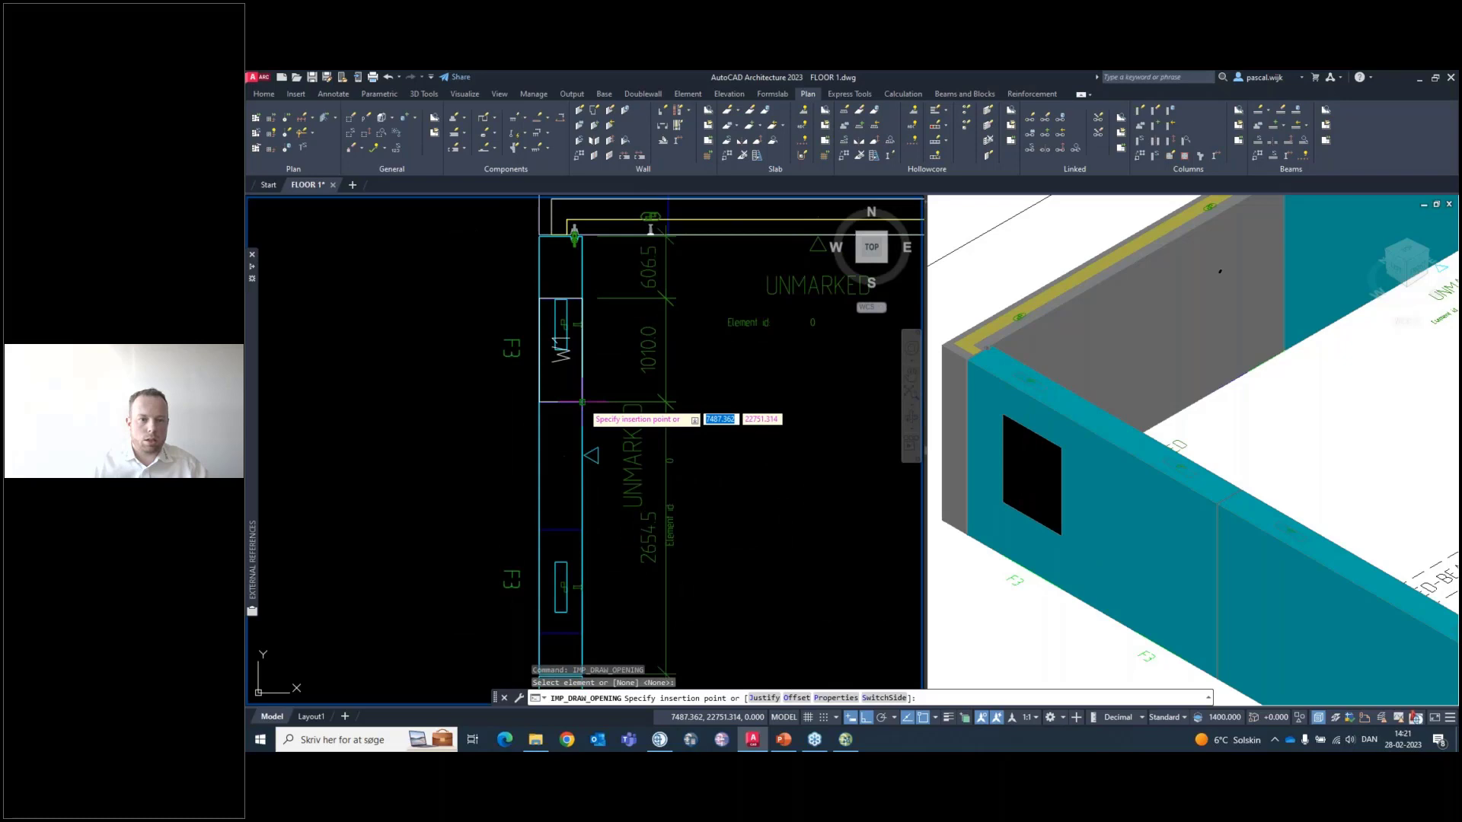
{"action": "scroll", "coordinate": [581, 401], "scroll_direction": "up", "scroll_amount": 3}
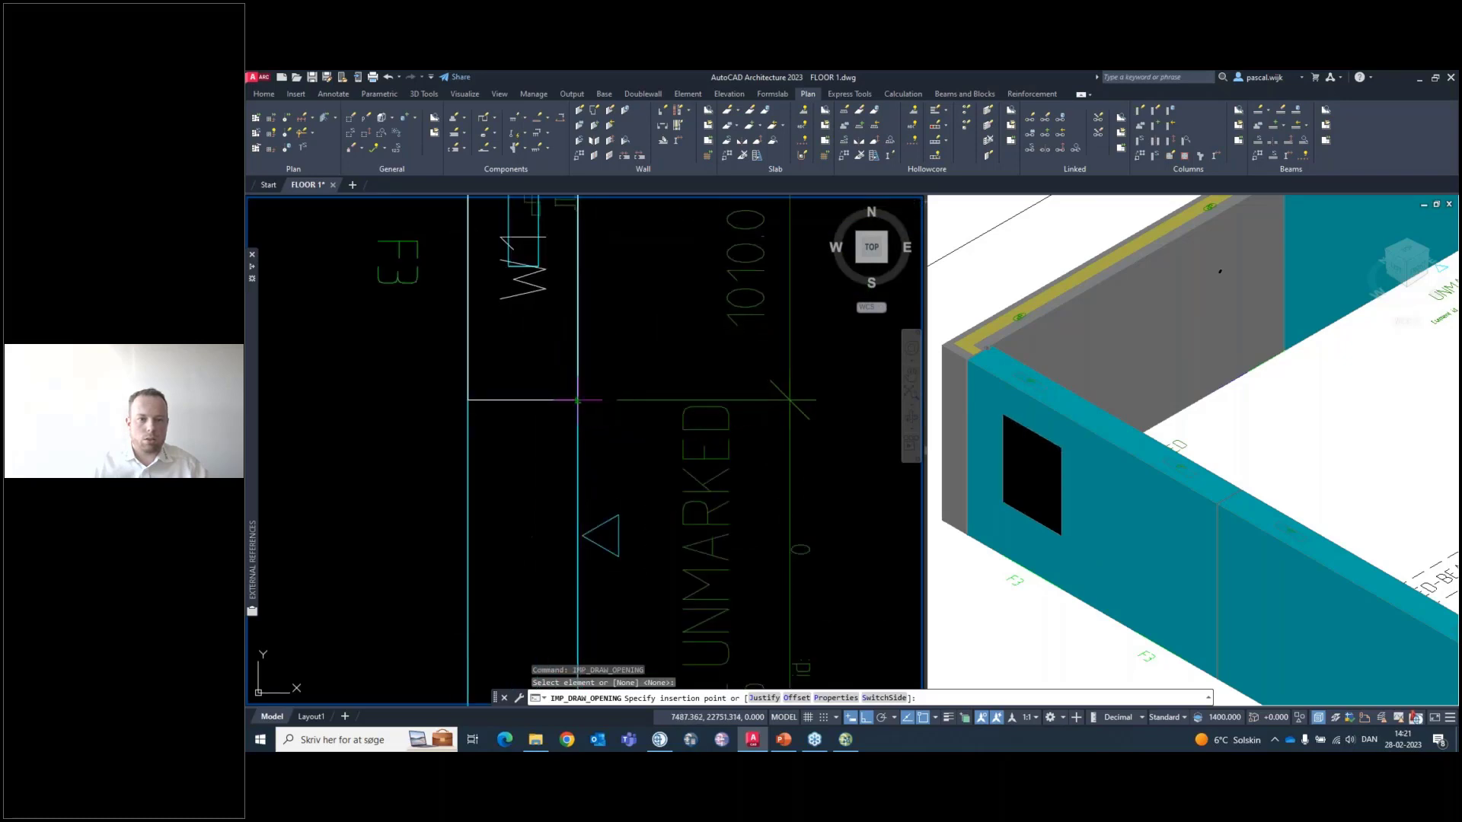
{"action": "left_click", "coordinate": [577, 400]}
Place a second W1 window opening about 404 mm from the south end of the same element and finish the opening command
{"action": "scroll", "coordinate": [629, 434], "scroll_direction": "down", "scroll_amount": 4}
{"action": "middle_click_drag", "start_coordinate": [650, 497], "coordinate": [645, 342]}
{"action": "scroll", "coordinate": [649, 342], "scroll_direction": "down", "scroll_amount": 2}
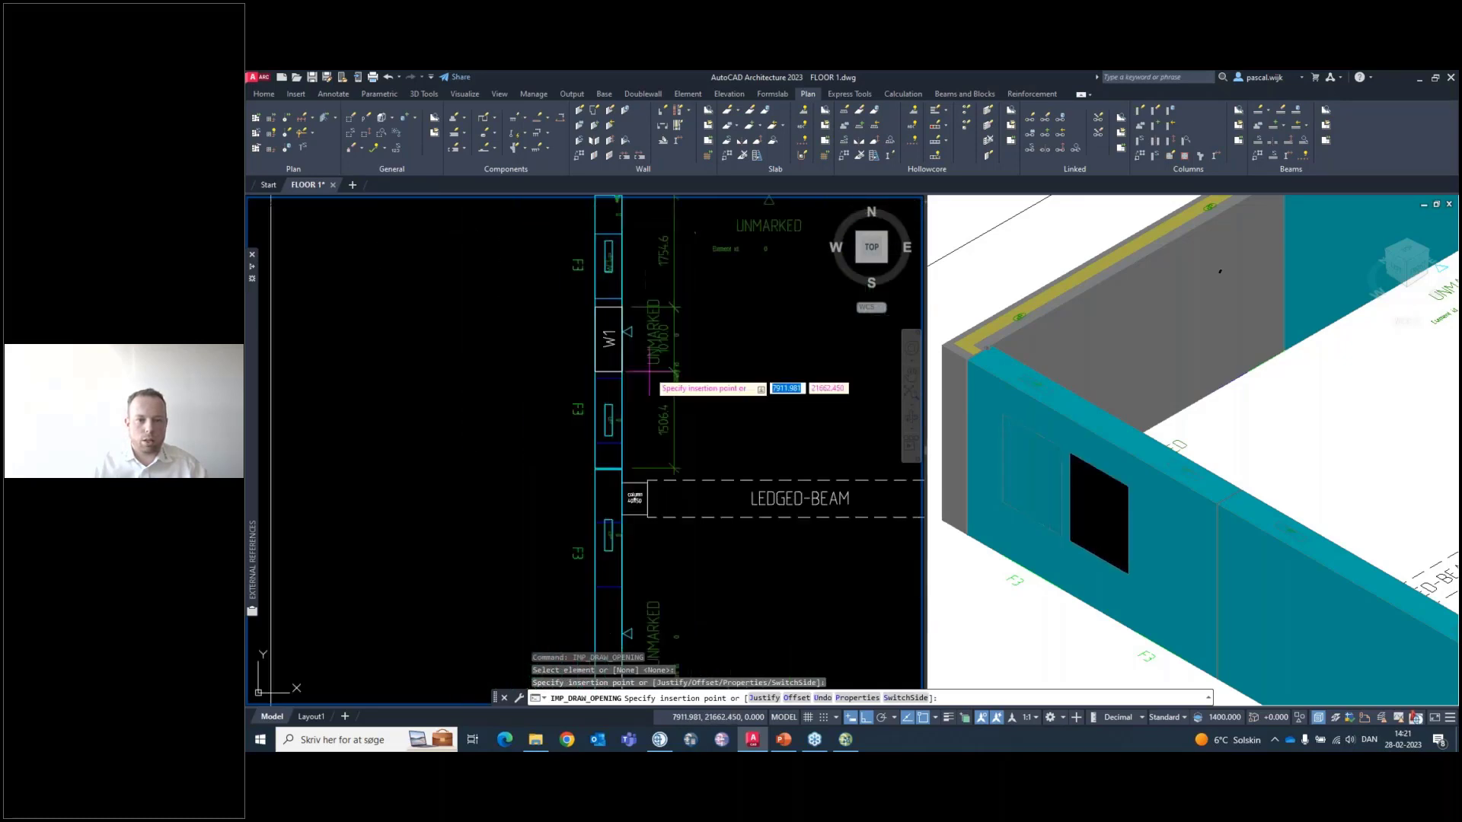
{"action": "scroll", "coordinate": [649, 371], "scroll_direction": "up", "scroll_amount": 3}
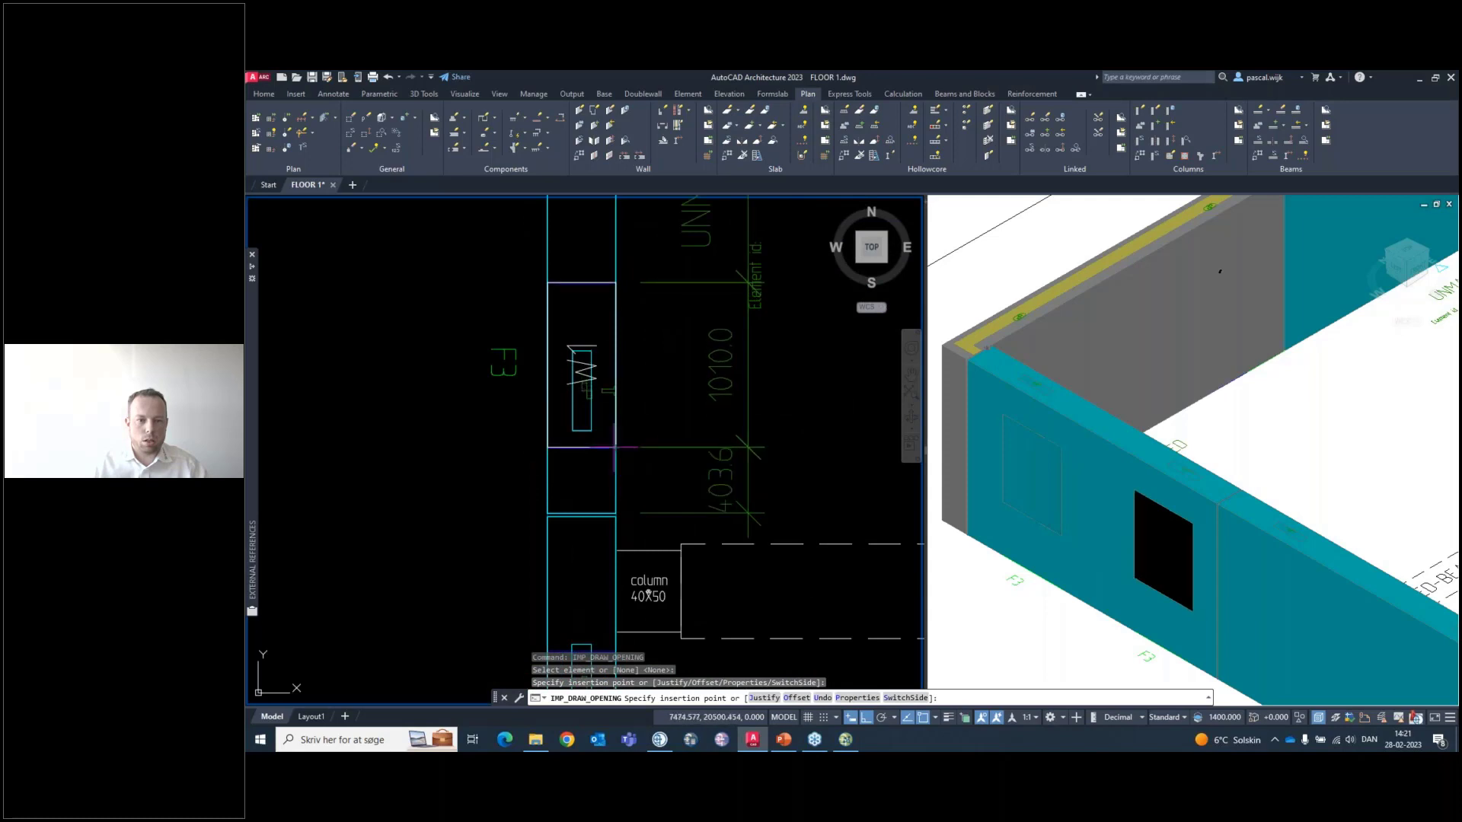
{"action": "left_click", "coordinate": [614, 448]}
{"action": "scroll", "coordinate": [658, 385], "scroll_direction": "down", "scroll_amount": 4}
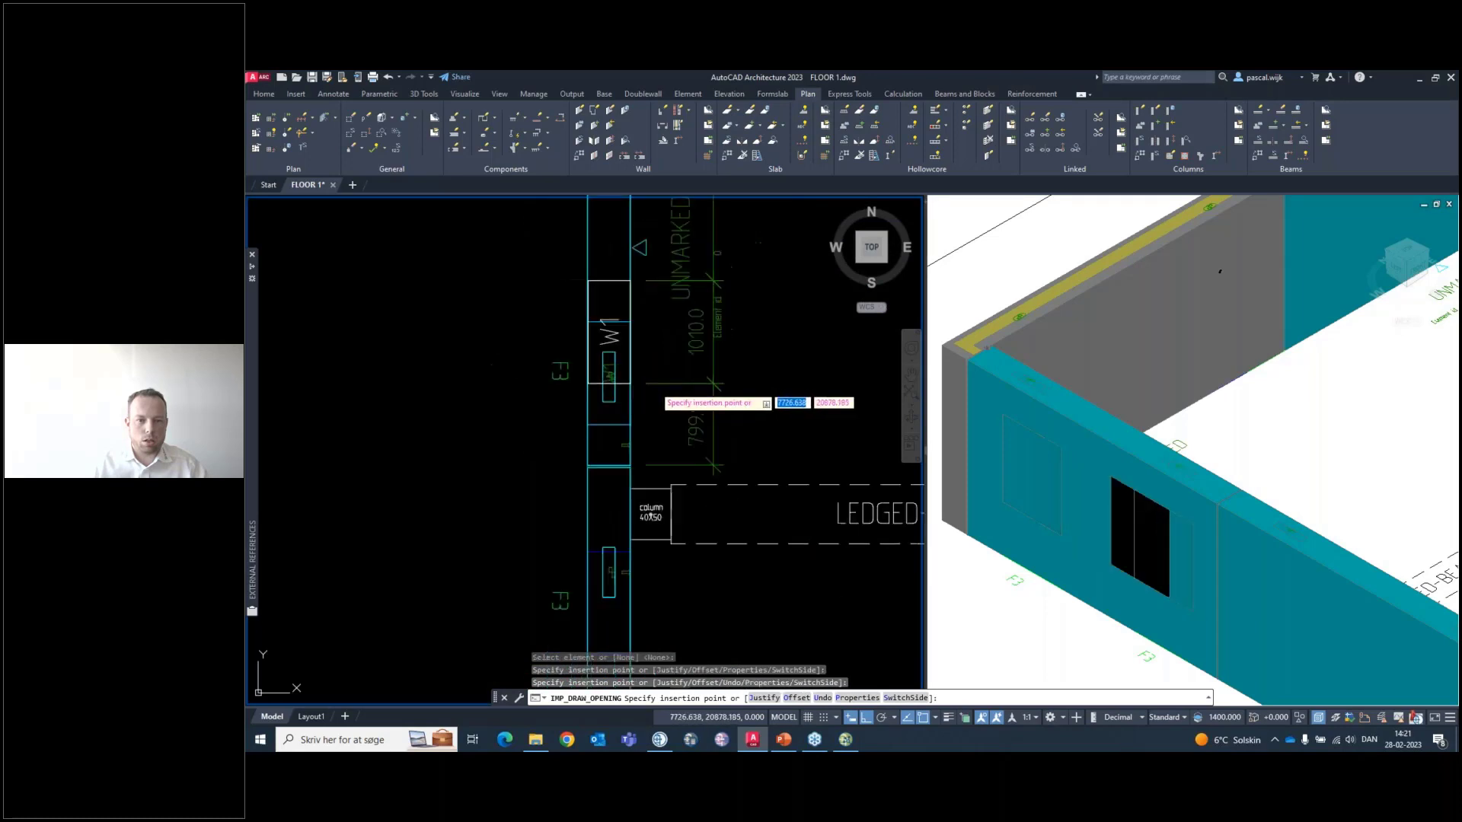
{"action": "key", "text": "Return"}
{"action": "middle_click_drag", "start_coordinate": [651, 383], "coordinate": [629, 465]}
Set the northern west facade element with its two windows to the presentation object display
{"action": "left_click", "coordinate": [1123, 450]}
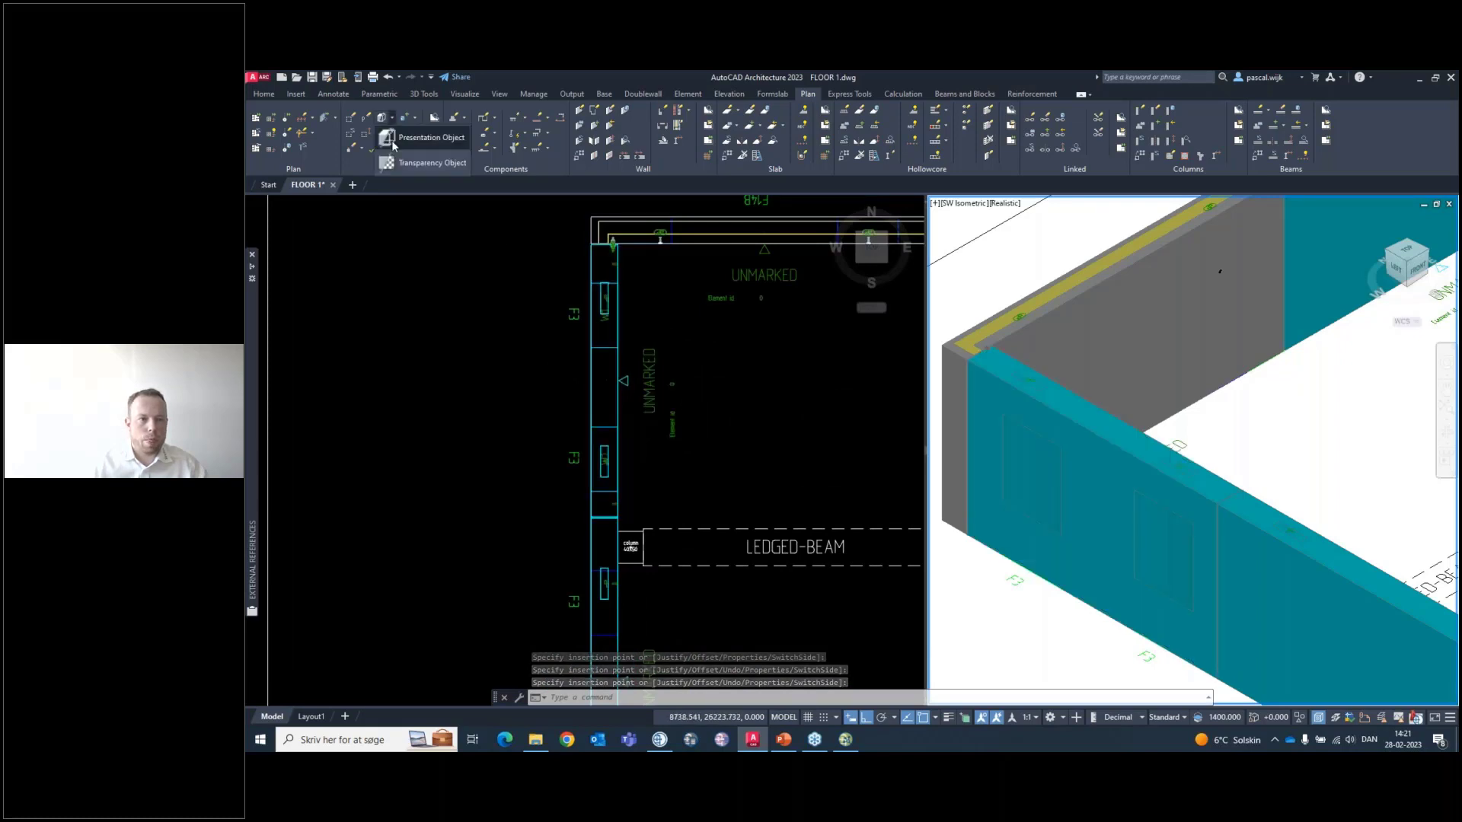
{"action": "left_click", "coordinate": [430, 135]}
{"action": "left_click", "coordinate": [1103, 440]}
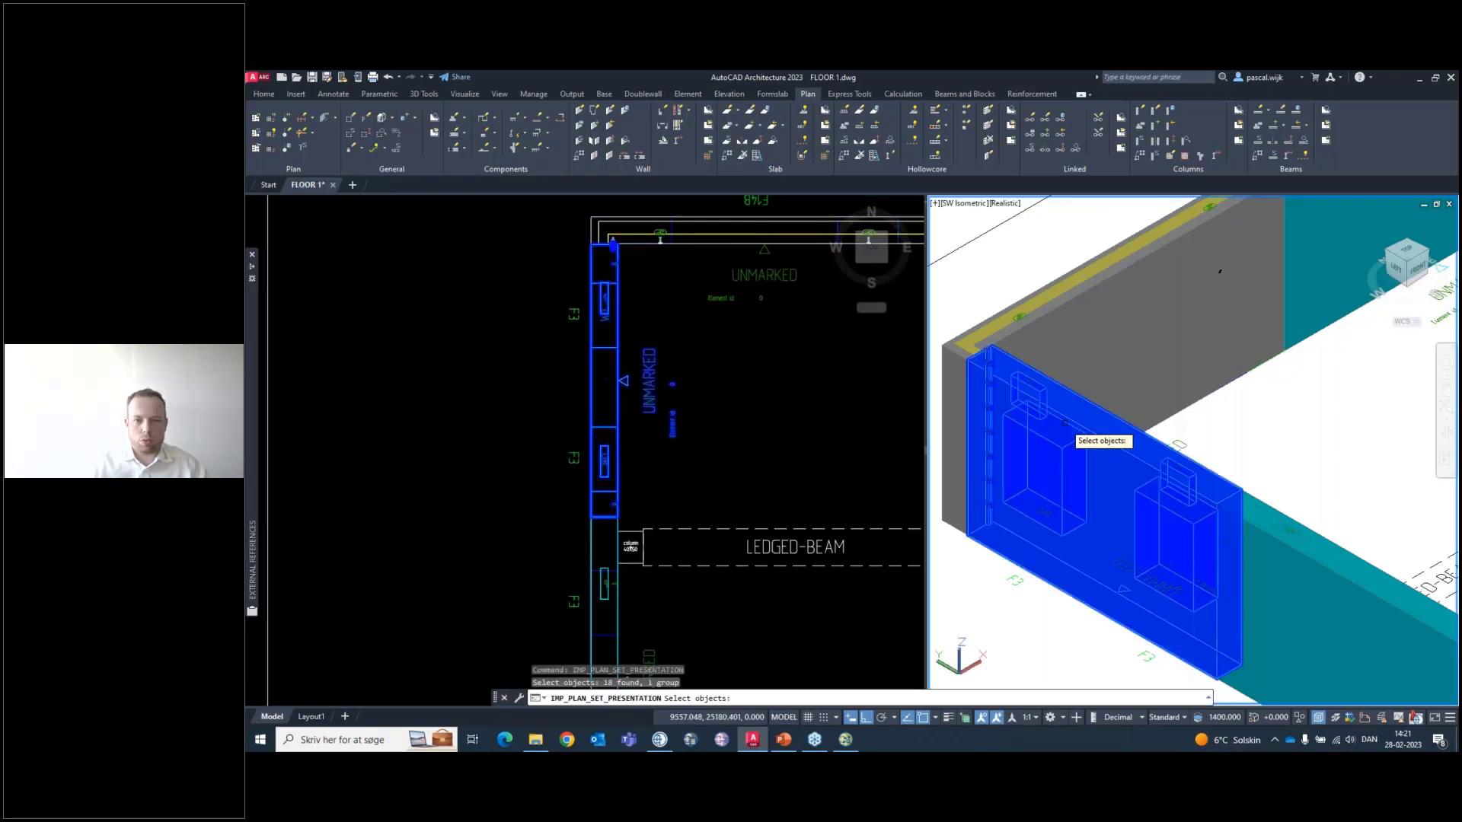
{"action": "key", "text": "Return"}
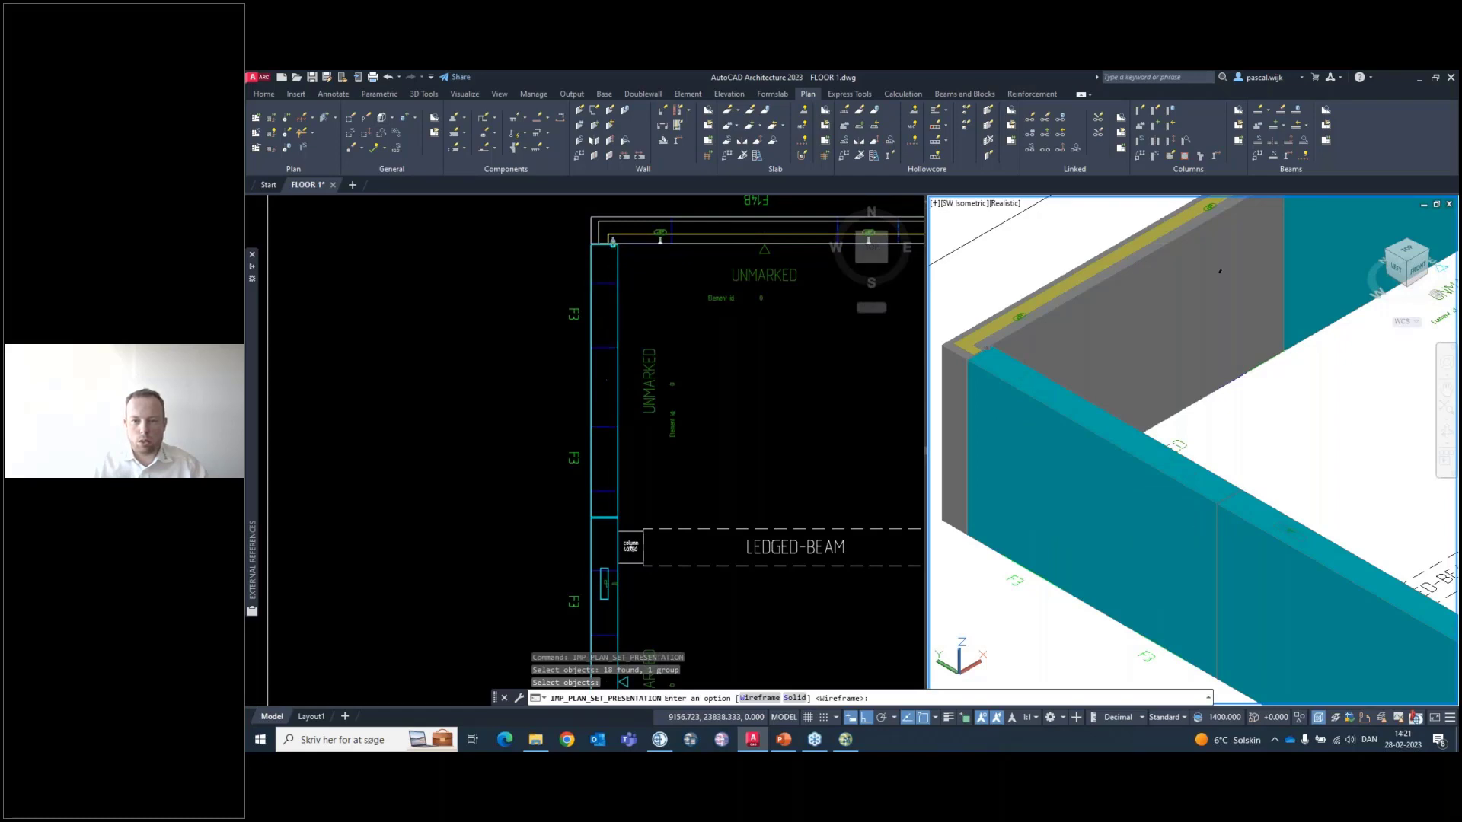
{"action": "key", "text": "Return"}
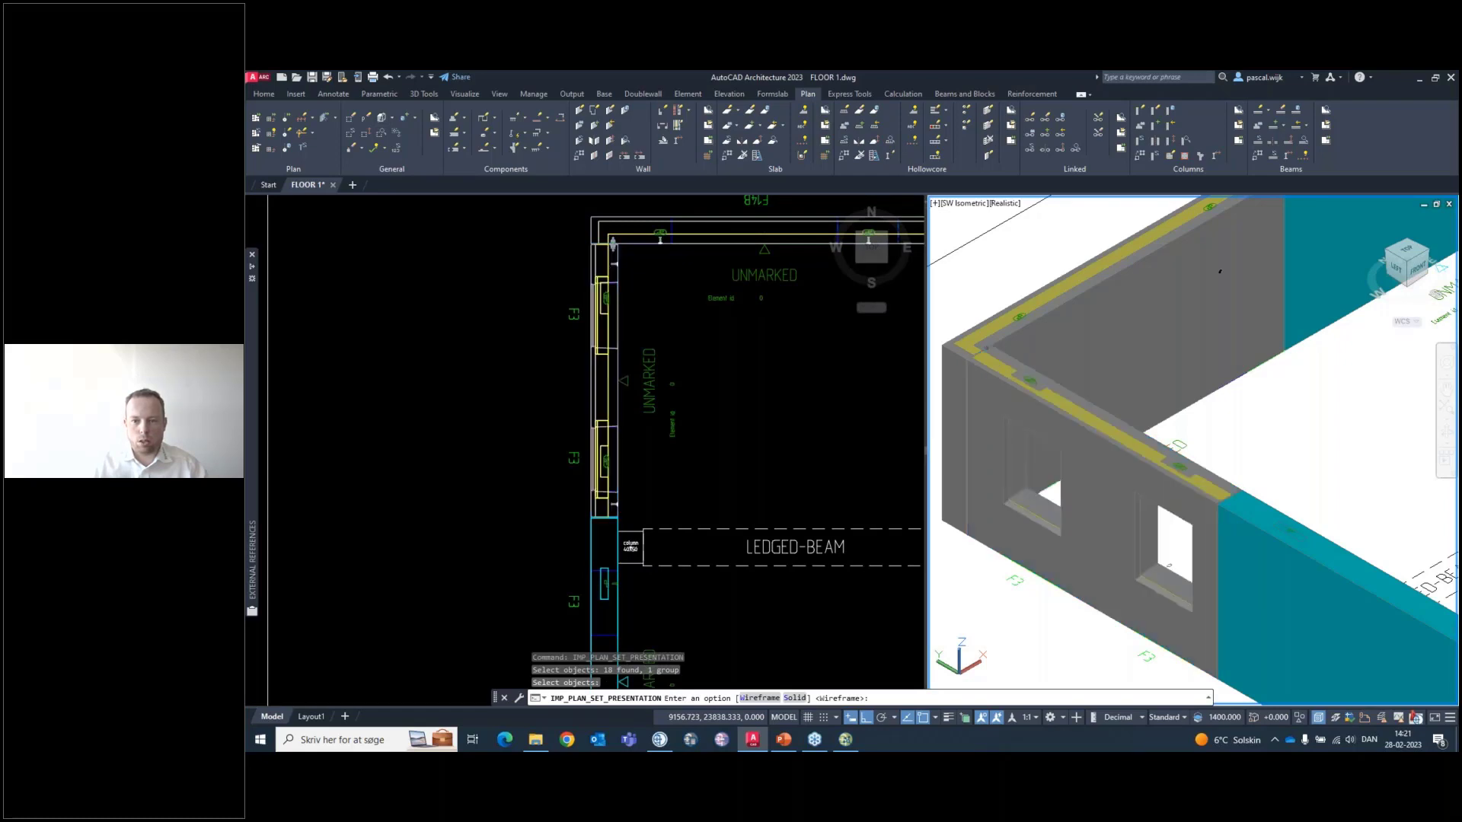
Examine the two window openings and the wall layers of the west facade element in 3D from inside and outside
{"action": "left_click", "coordinate": [1321, 437]}
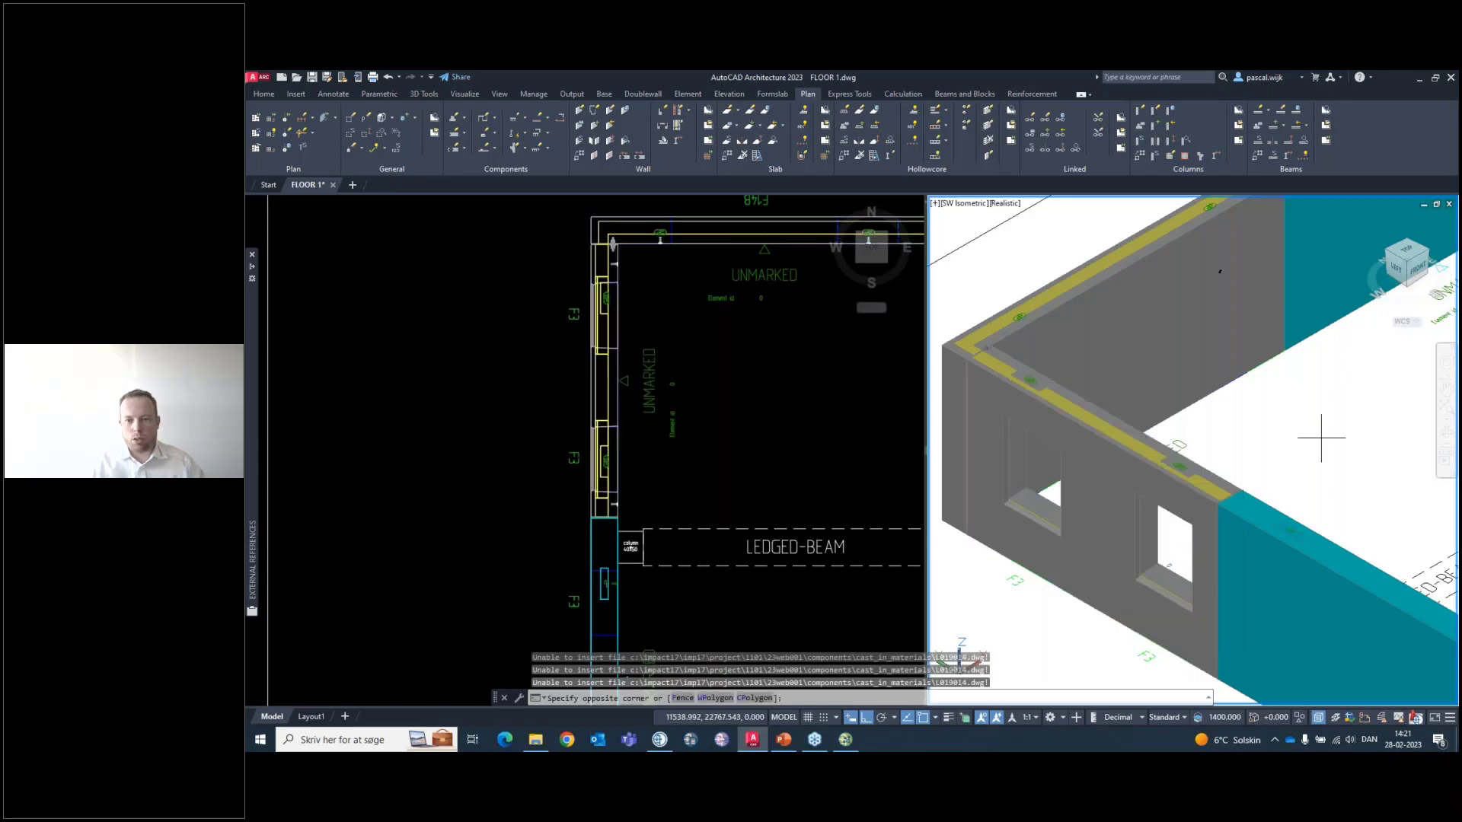
{"action": "left_click", "coordinate": [1326, 430]}
{"action": "scroll", "coordinate": [1162, 564], "scroll_direction": "up", "scroll_amount": 5}
{"action": "scroll", "coordinate": [1155, 565], "scroll_direction": "down", "scroll_amount": 5}
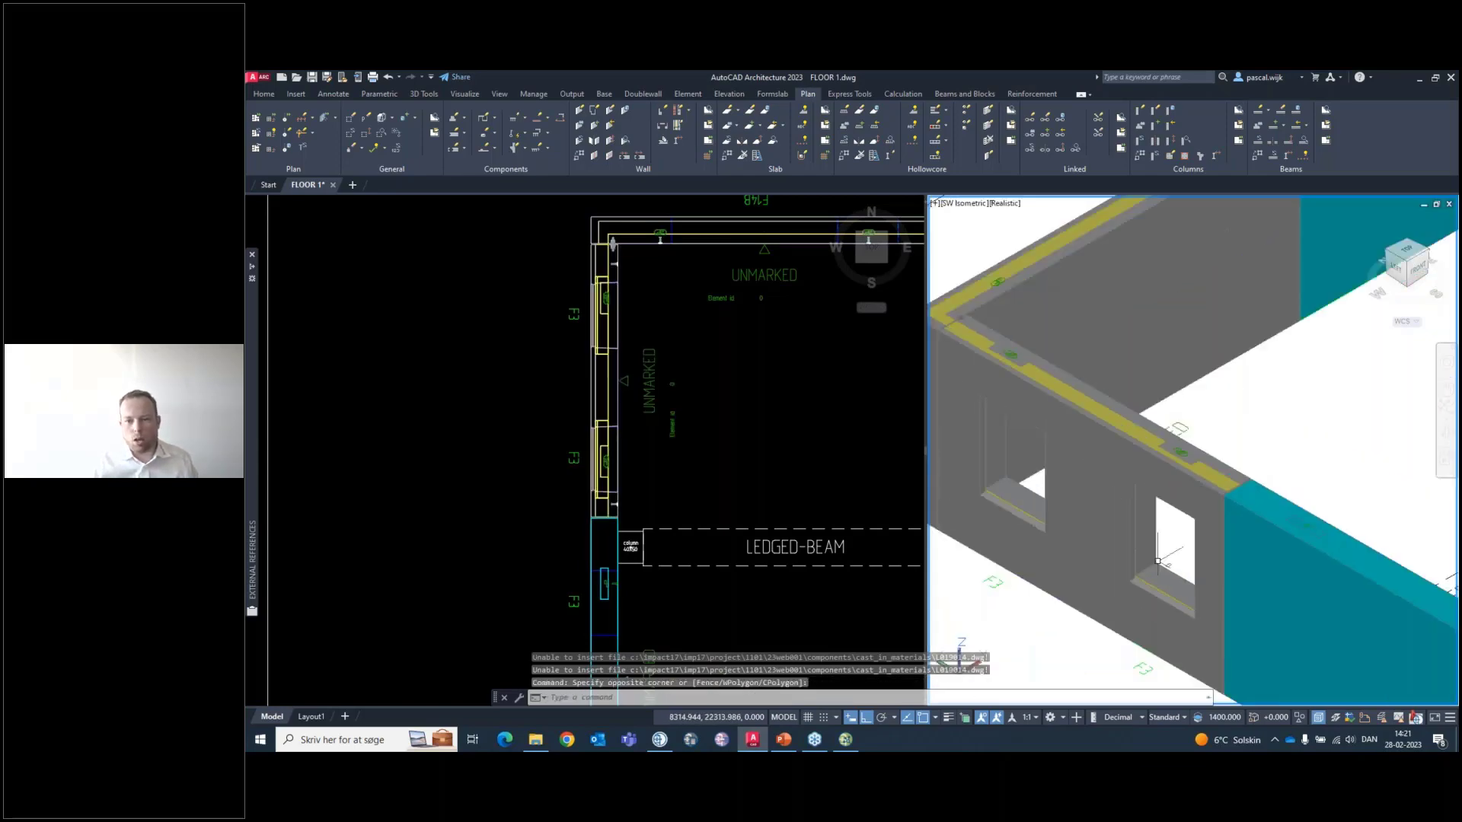
{"action": "middle_click_drag", "start_coordinate": [1156, 565], "coordinate": [975, 552], "text": "shift"}
{"action": "middle_click_drag", "start_coordinate": [1213, 489], "coordinate": [1132, 551]}
{"action": "scroll", "coordinate": [1184, 446], "scroll_direction": "up", "scroll_amount": 8}
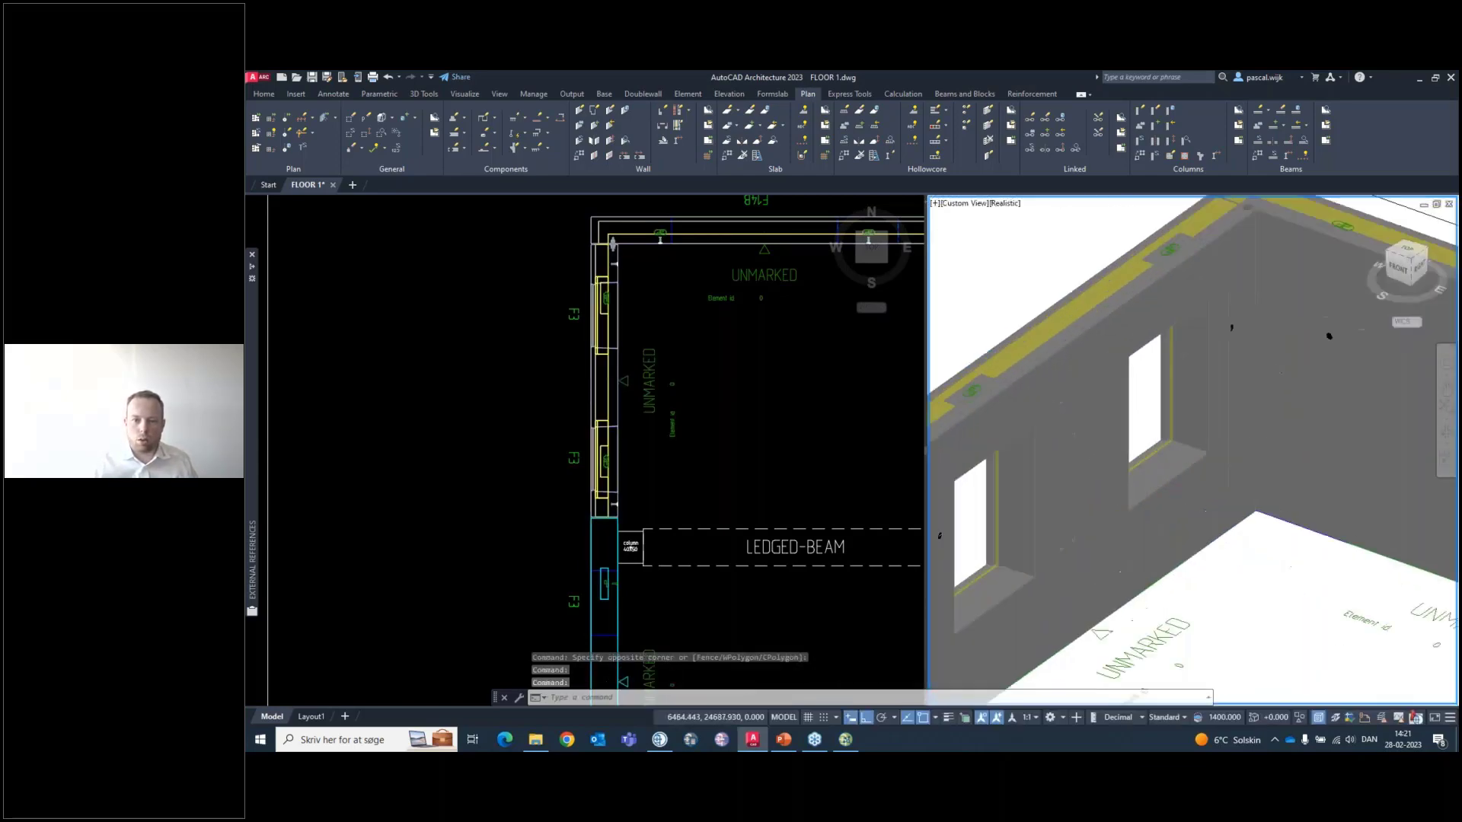
{"action": "scroll", "coordinate": [1184, 447], "scroll_direction": "down", "scroll_amount": 6}
{"action": "middle_click_drag", "start_coordinate": [1183, 450], "coordinate": [1127, 423], "text": "shift"}
{"action": "scroll", "coordinate": [1155, 474], "scroll_direction": "down", "scroll_amount": 5}
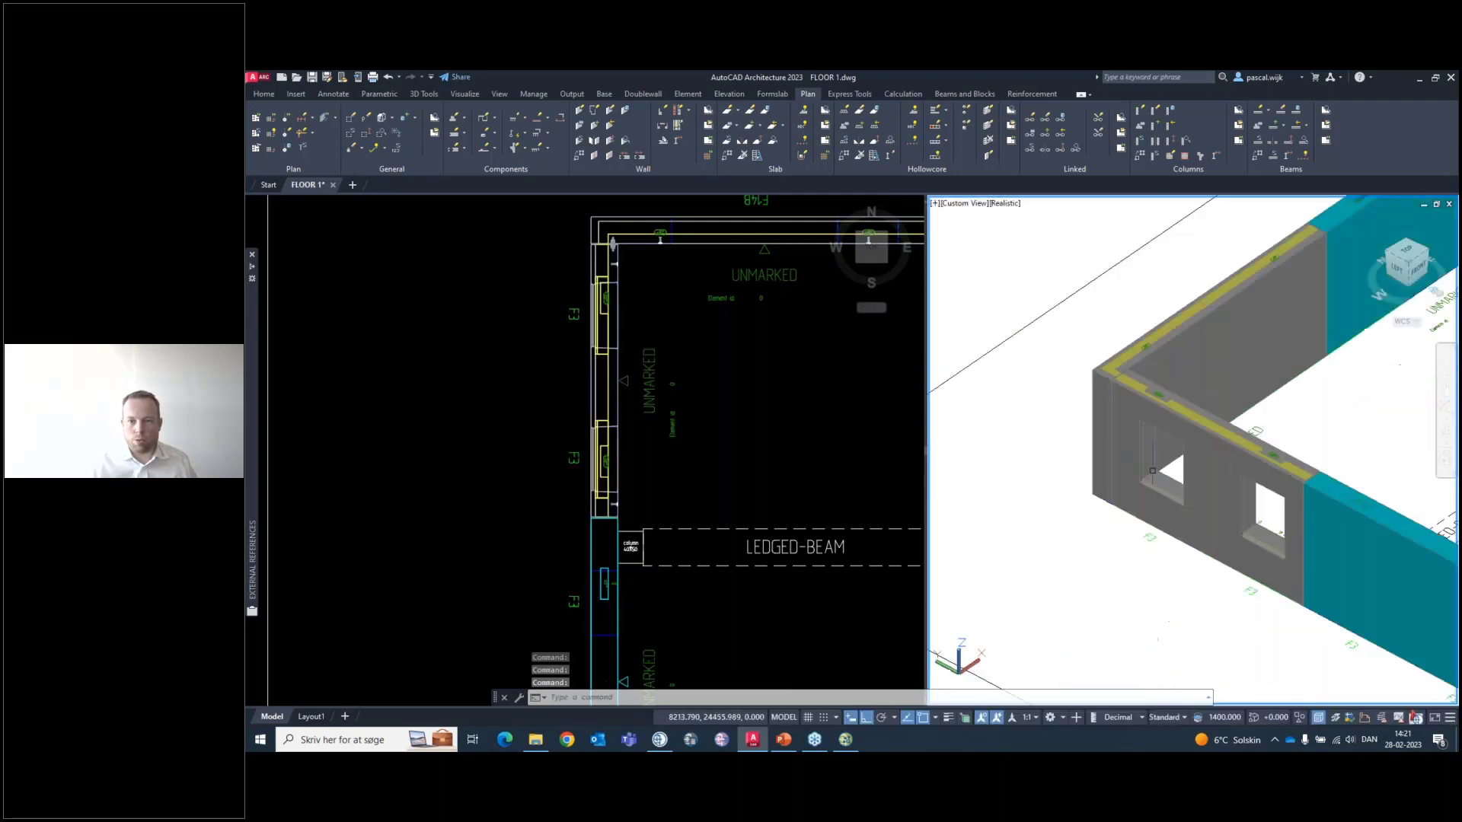
{"action": "left_click", "coordinate": [1170, 520]}
{"action": "key", "text": "Escape"}
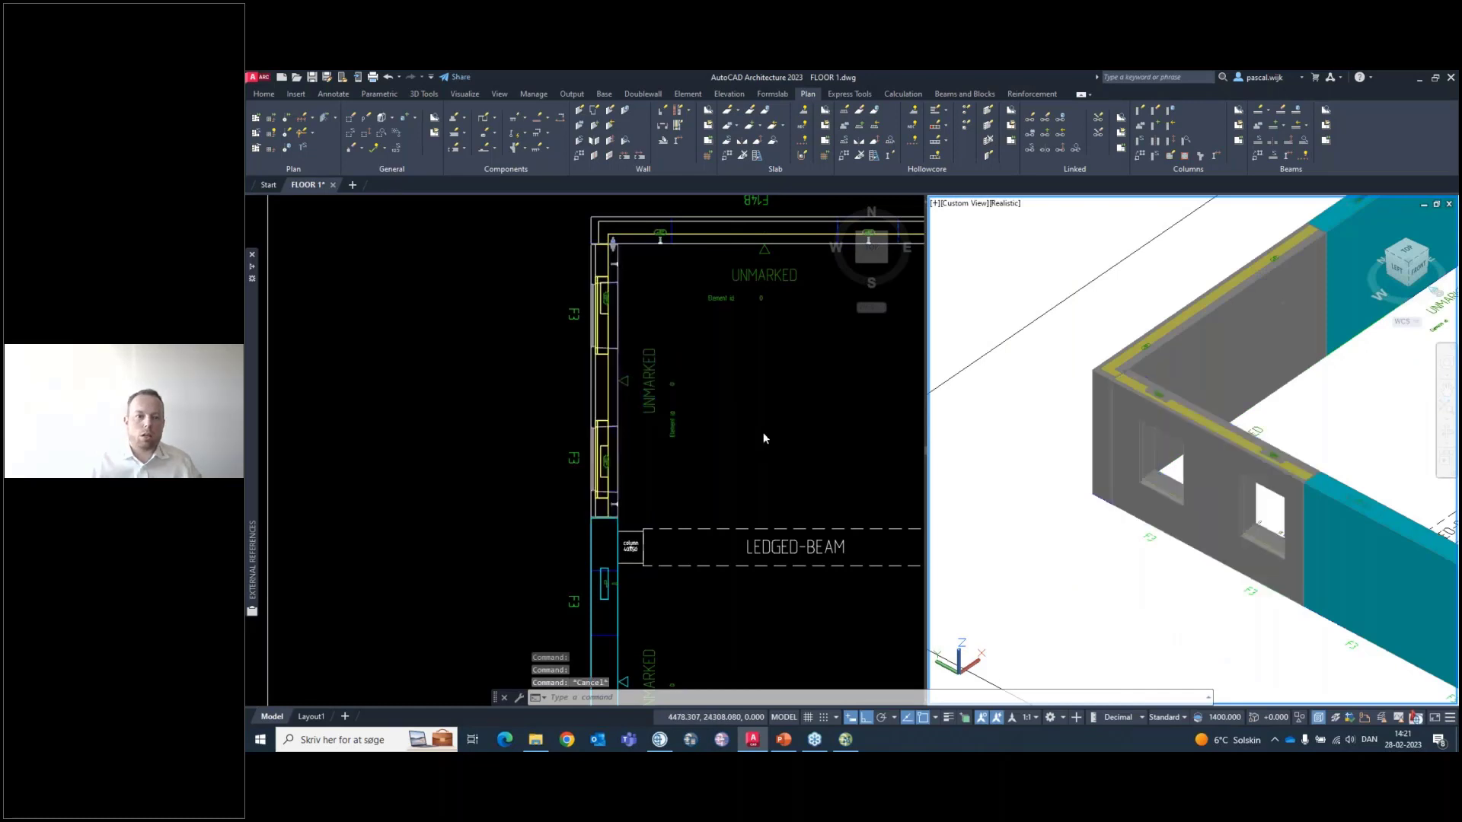
Save only the northern west facade element as a wall with element mark SW002
{"action": "left_click", "coordinate": [717, 414]}
{"action": "scroll", "coordinate": [713, 421], "scroll_direction": "down", "scroll_amount": 5}
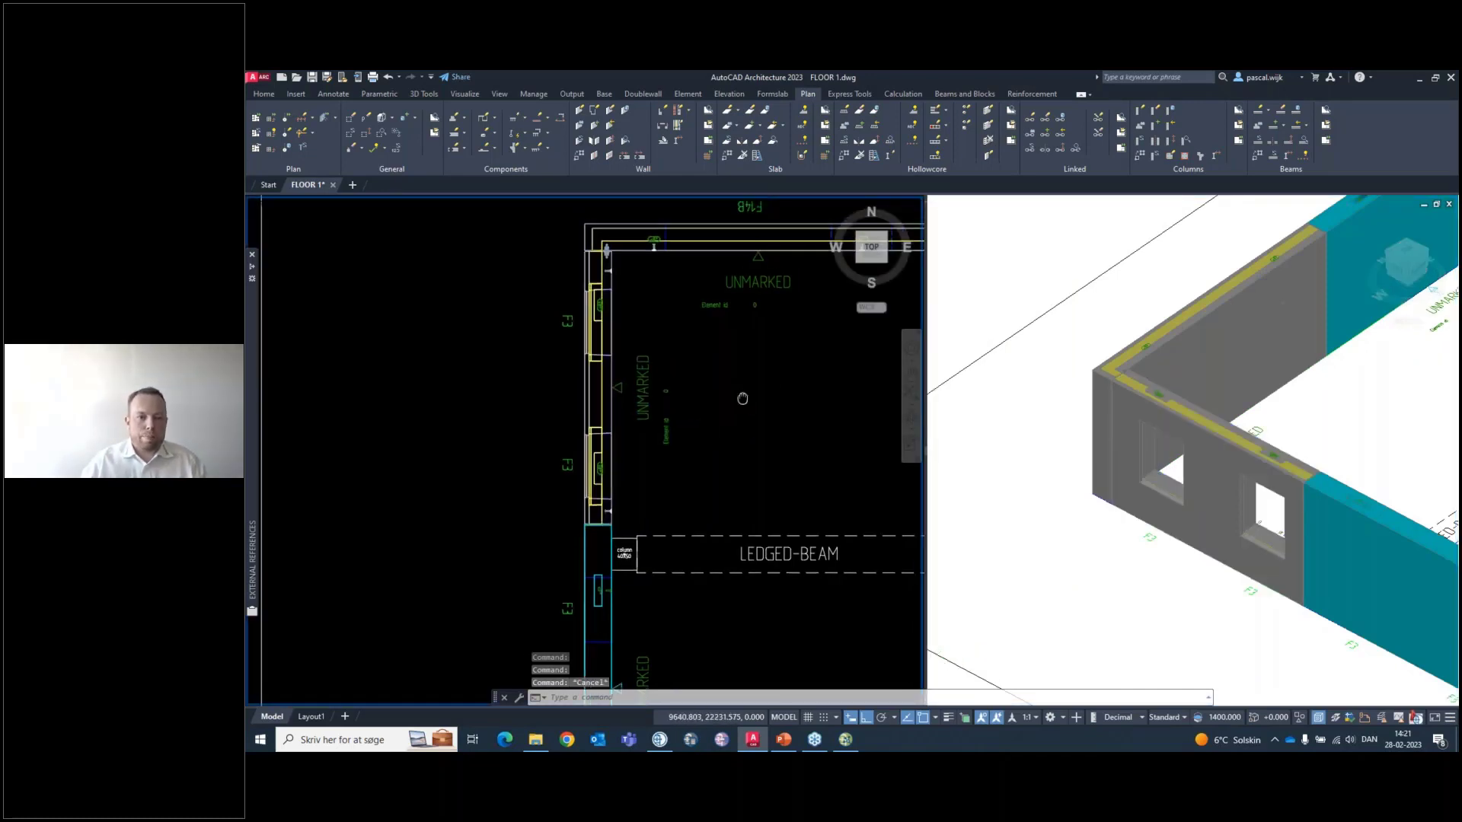
{"action": "scroll", "coordinate": [545, 364], "scroll_direction": "up", "scroll_amount": 5}
{"action": "middle_click_drag", "start_coordinate": [545, 364], "coordinate": [452, 397]}
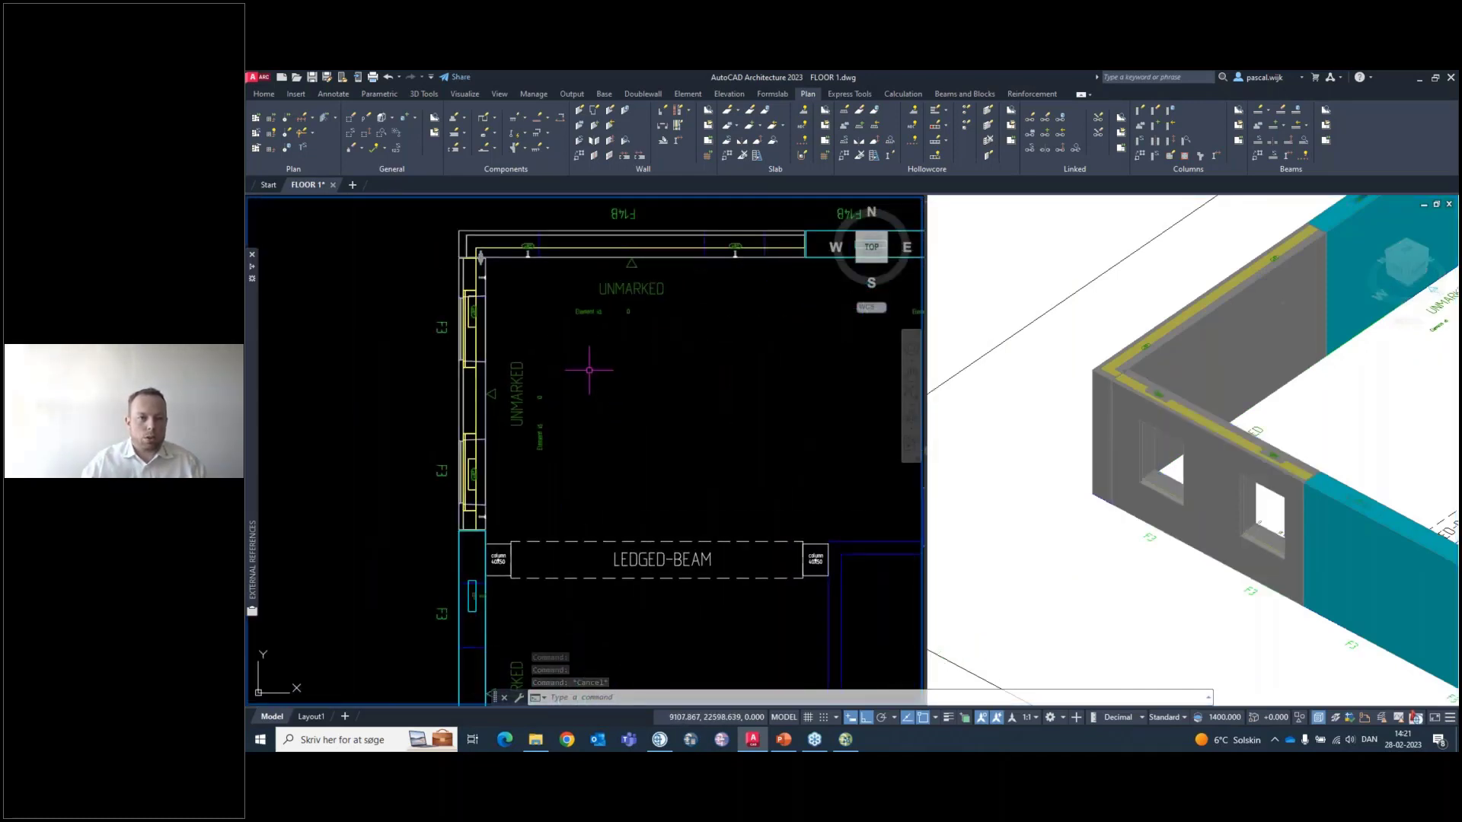
{"action": "left_click", "coordinate": [612, 115]}
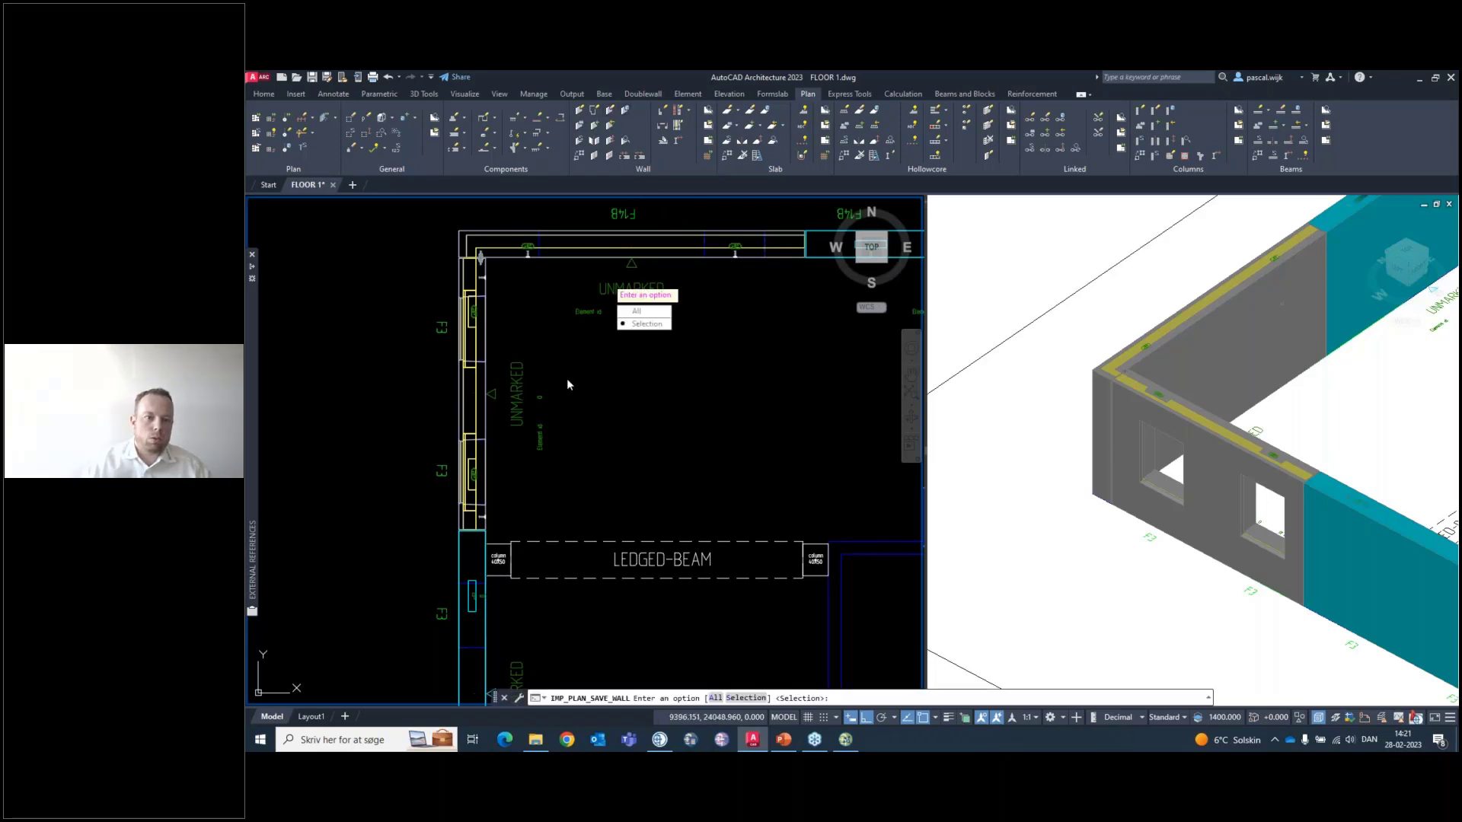
{"action": "left_click", "coordinate": [636, 325]}
{"action": "left_click", "coordinate": [516, 415]}
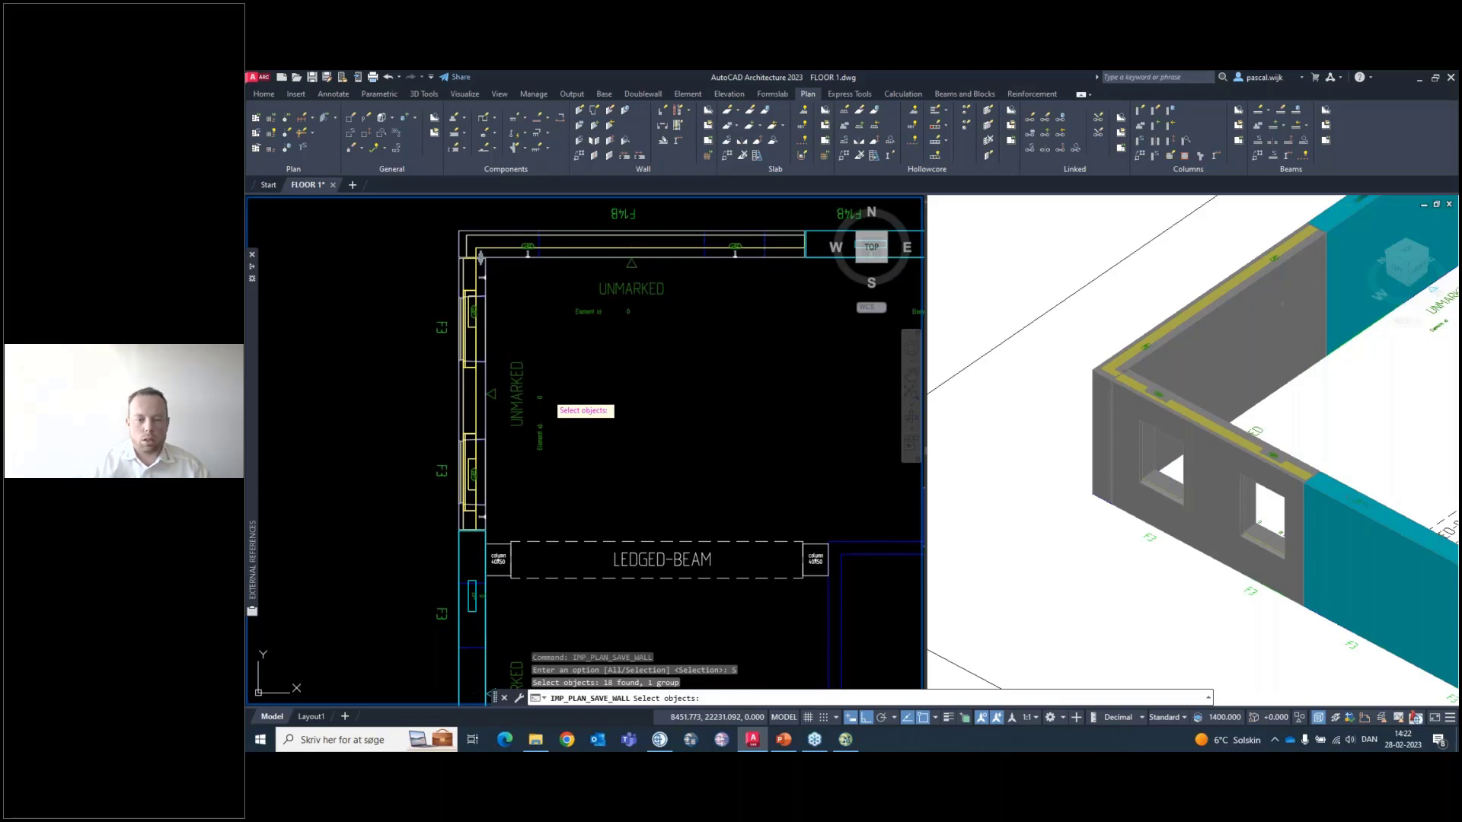
{"action": "key", "text": "Return"}
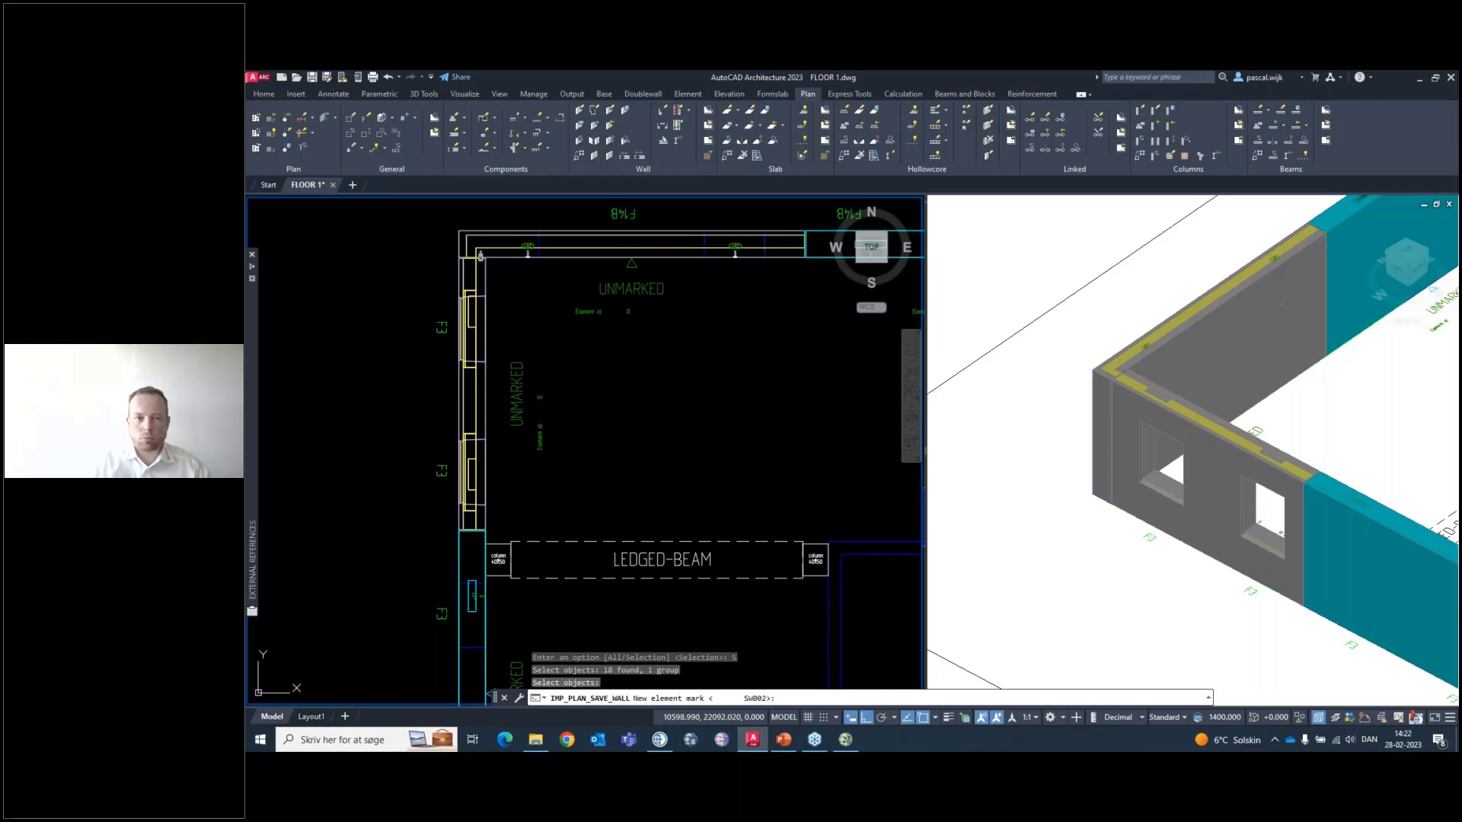
{"action": "key", "text": "Return"}
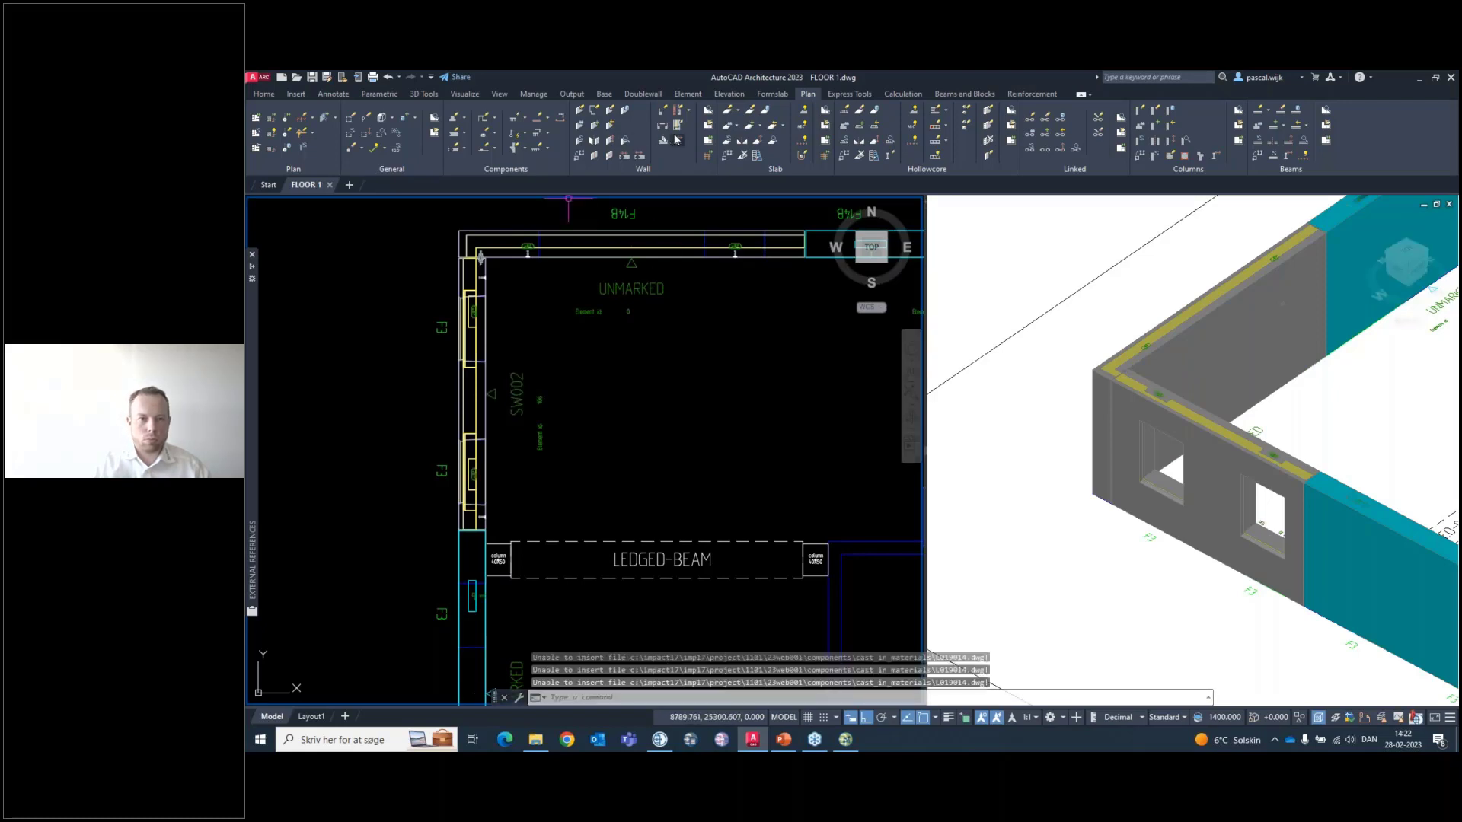
Generate shop drawing SW002 for the saved west facade element using the SW_LAYOUT template
{"action": "left_click", "coordinate": [705, 141]}
{"action": "left_click", "coordinate": [558, 421]}
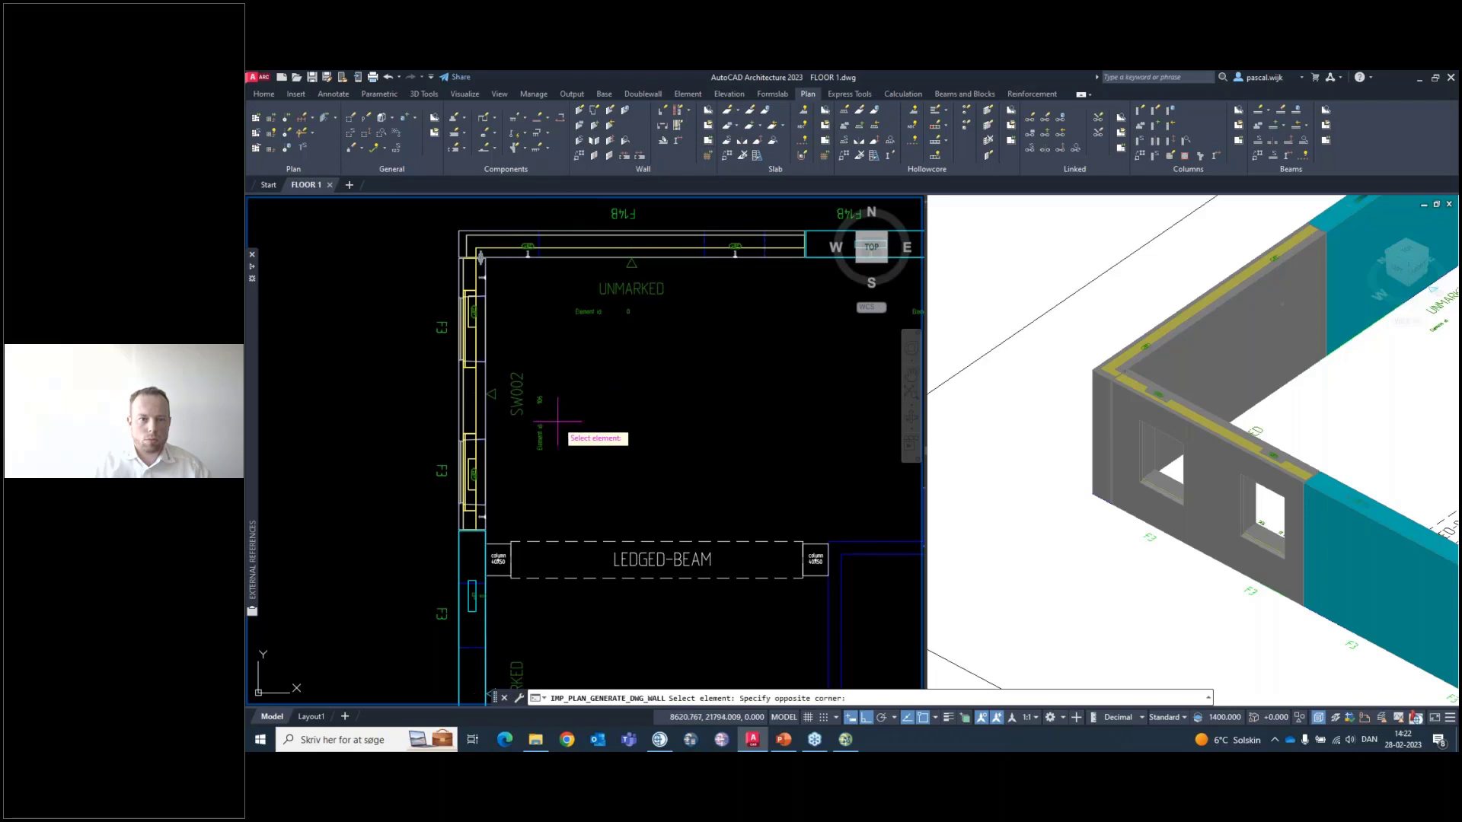
{"action": "left_click", "coordinate": [515, 363]}
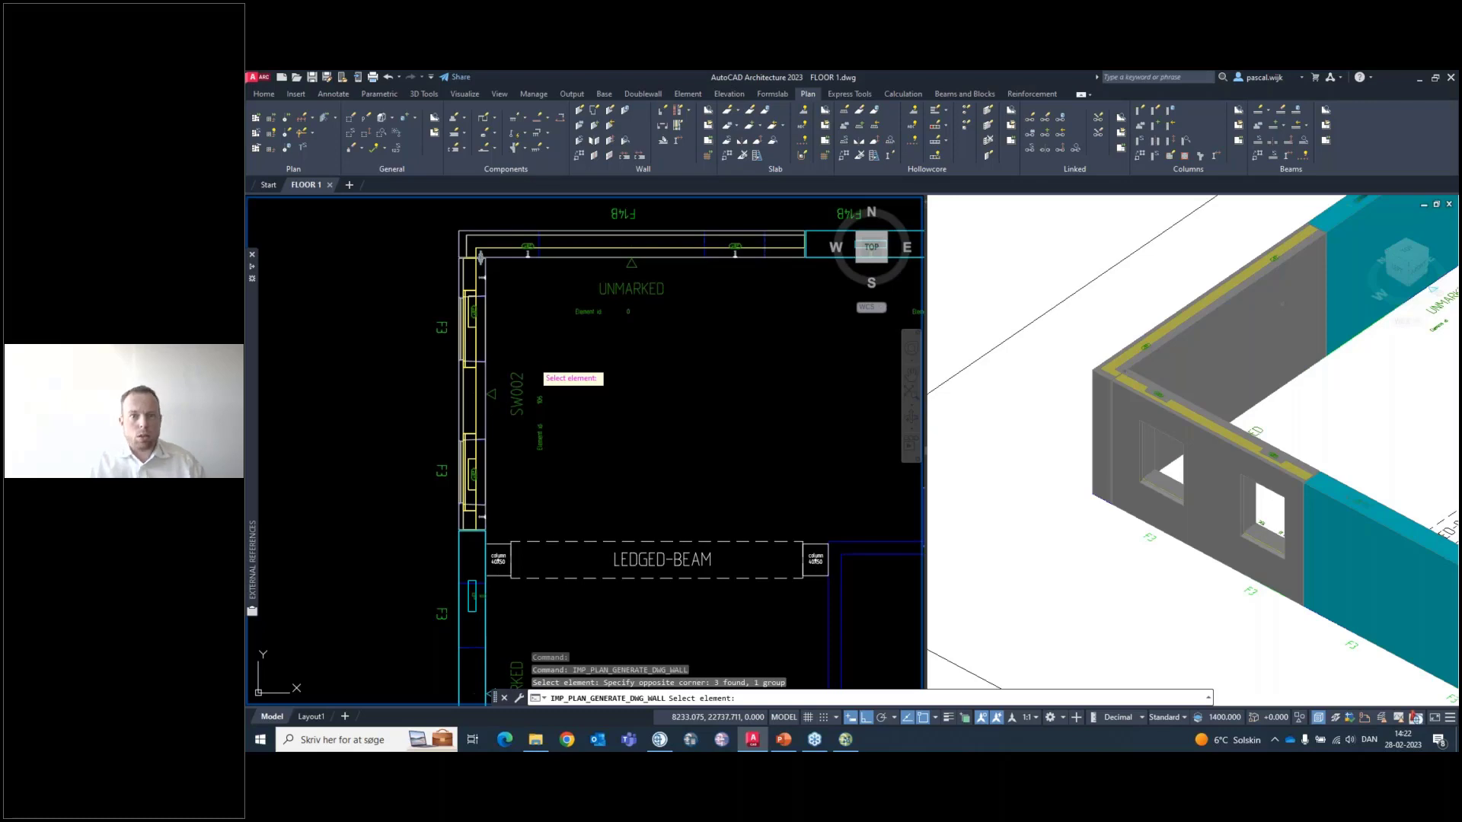
{"action": "key", "text": "Return"}
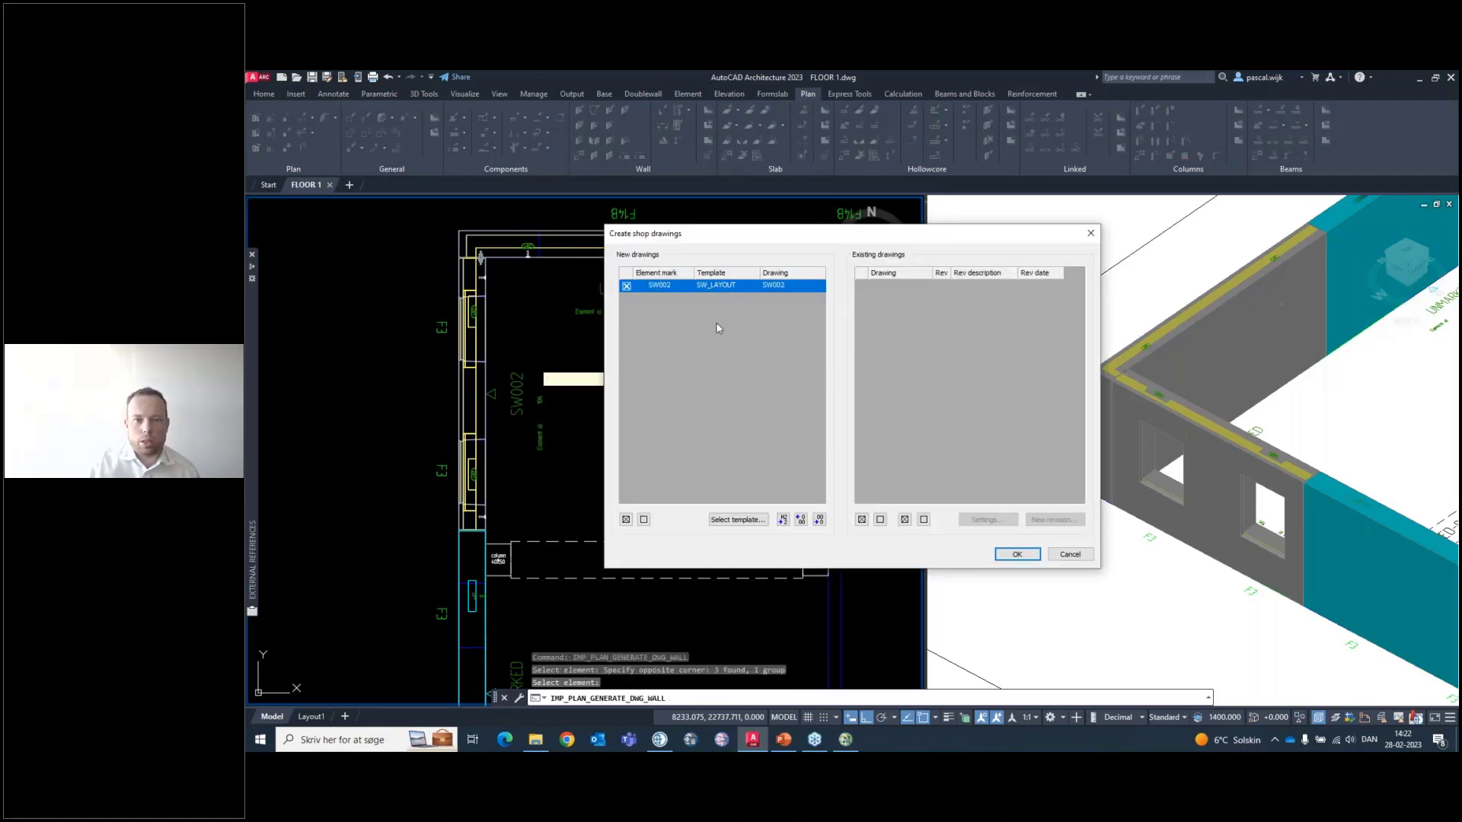
{"action": "left_click", "coordinate": [1017, 555]}
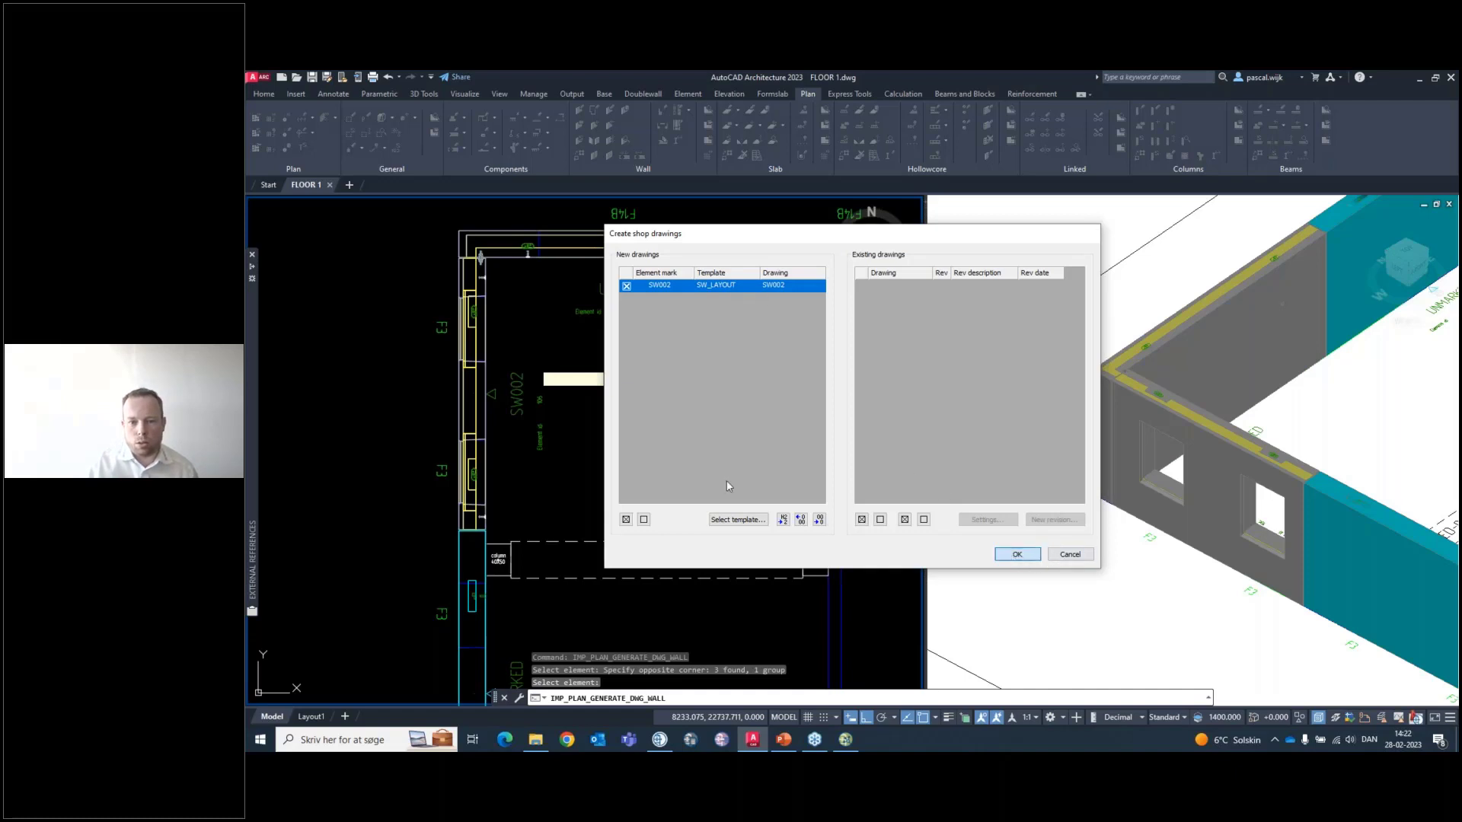
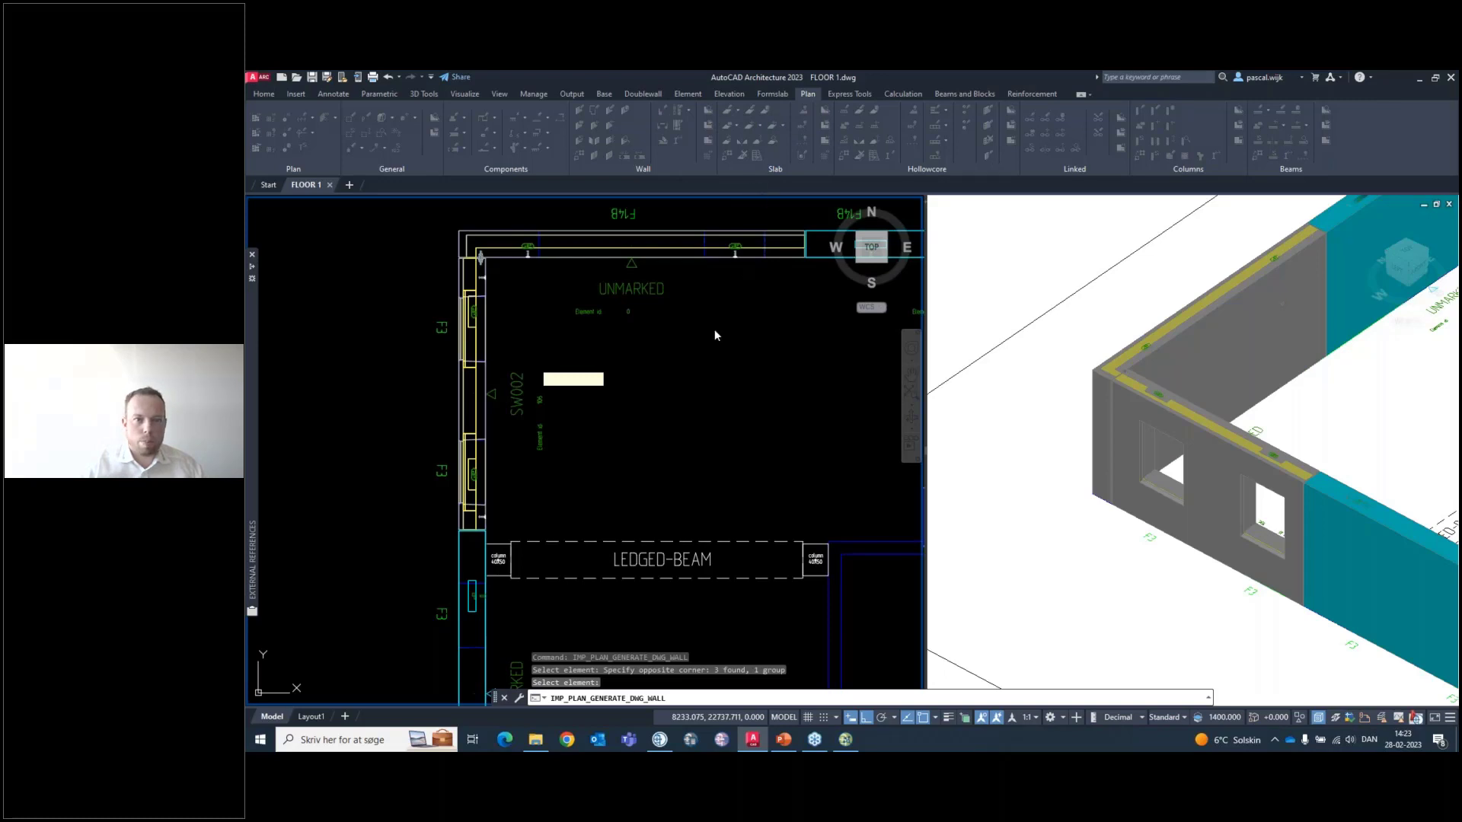
{"action": "key", "text": "Return"}
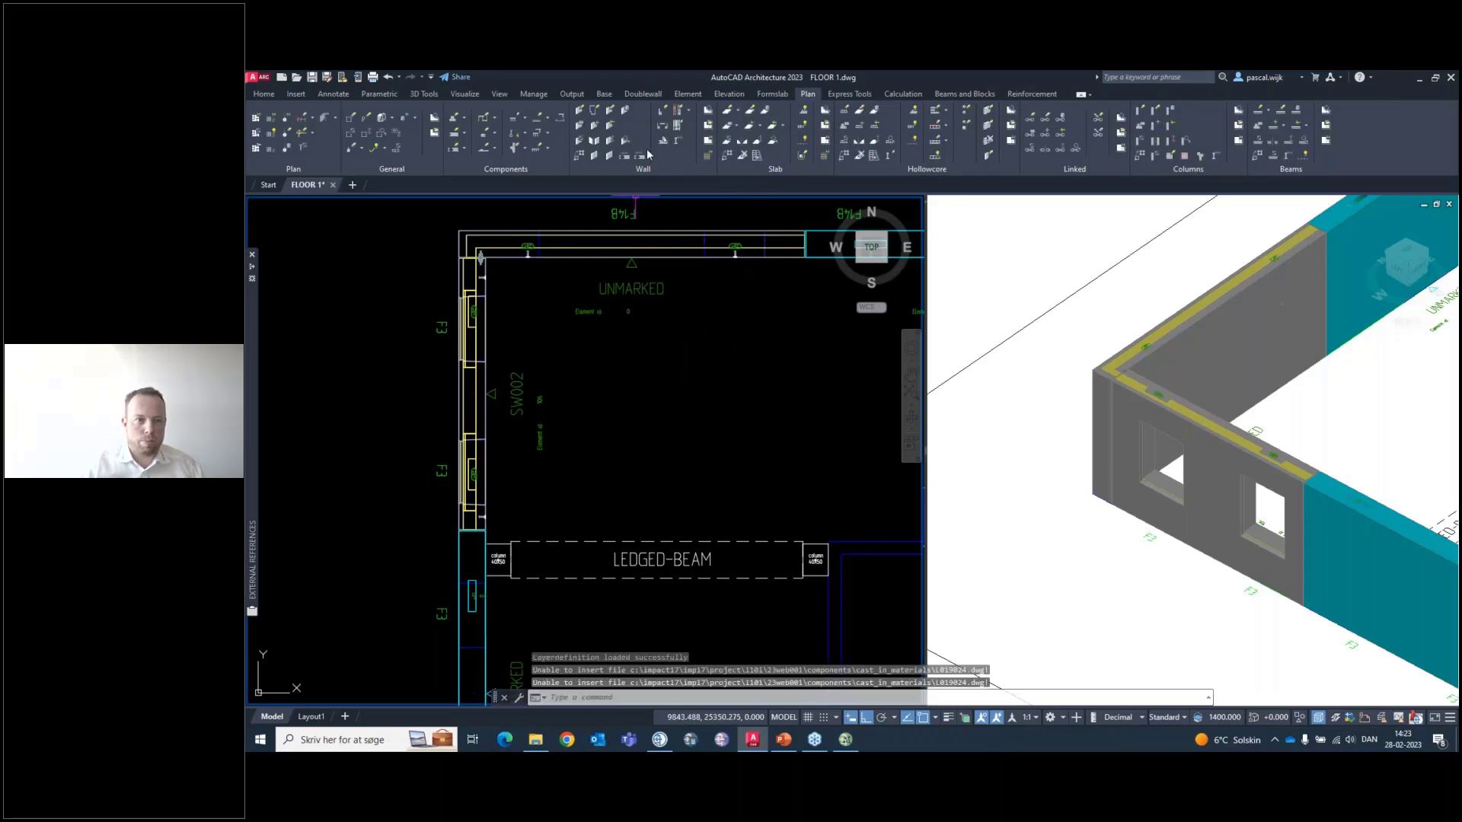
Open the shop drawing of wall SW002 from the plan and examine its elevation, sections and reinforcement views in model space
{"action": "left_click", "coordinate": [708, 129]}
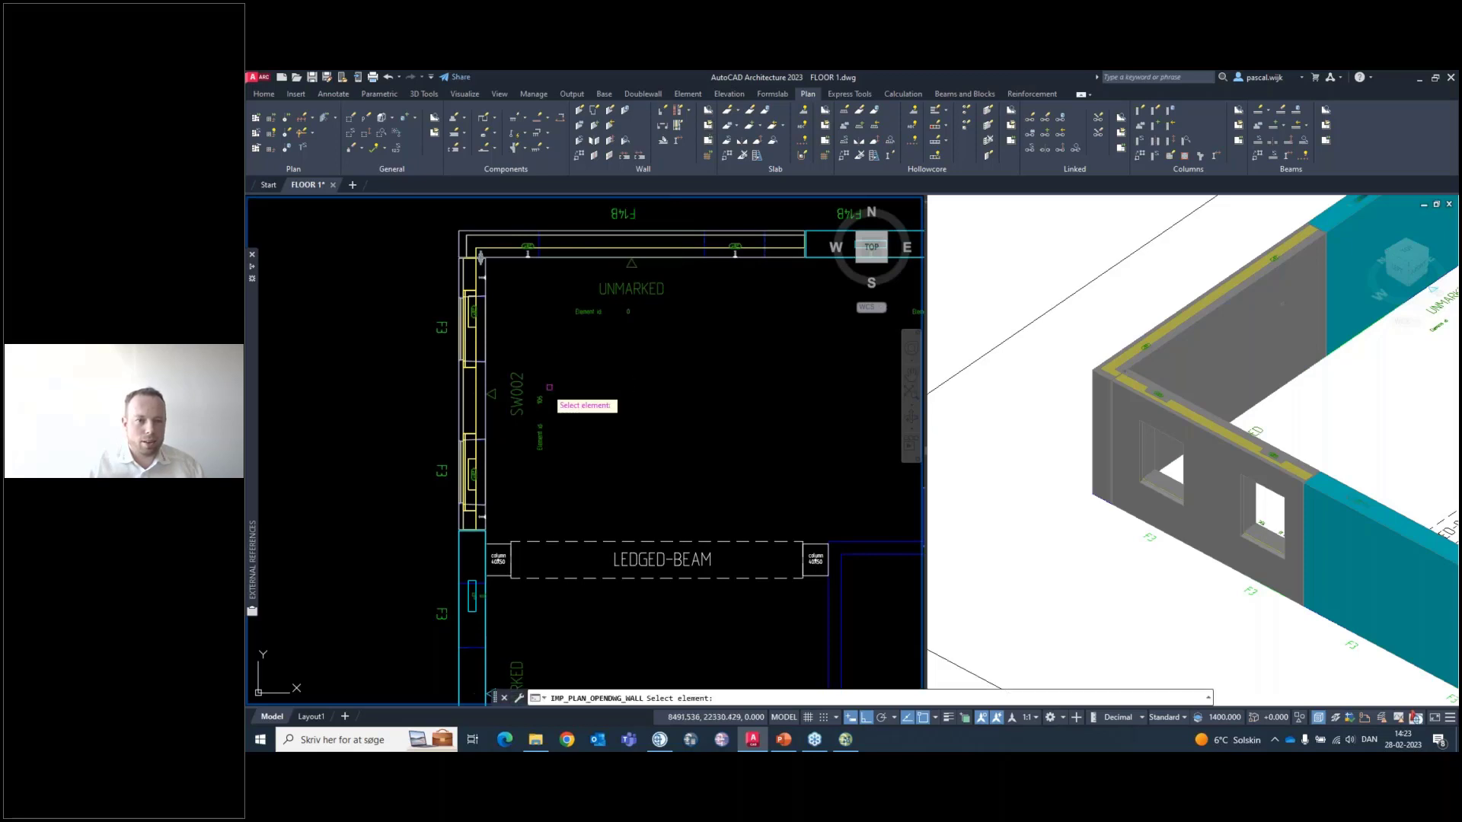
{"action": "left_click", "coordinate": [539, 422]}
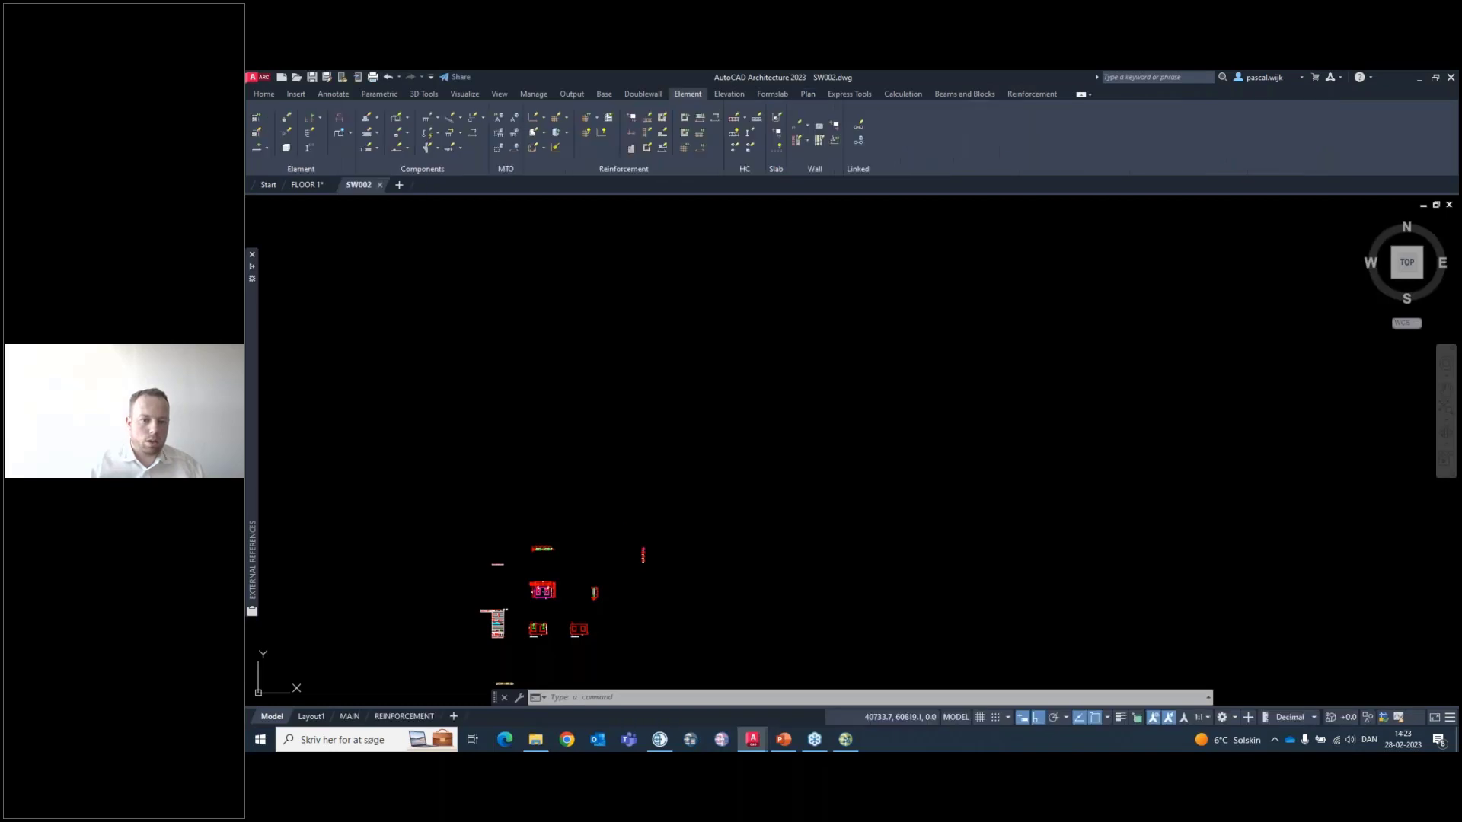
{"action": "scroll", "coordinate": [622, 609], "scroll_direction": "up", "scroll_amount": 10}
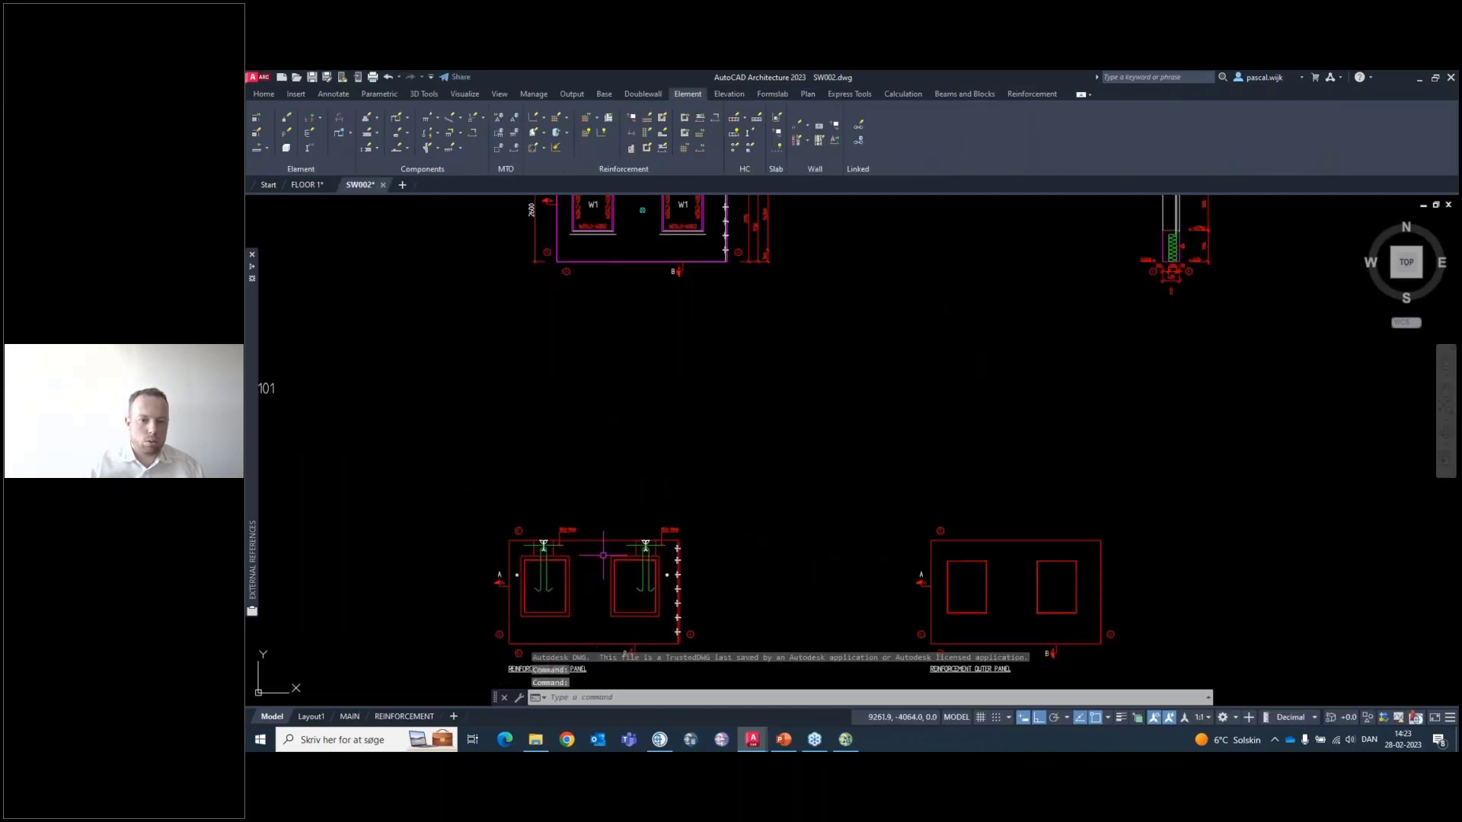
{"action": "scroll", "coordinate": [689, 568], "scroll_direction": "down", "scroll_amount": 4}
{"action": "scroll", "coordinate": [670, 403], "scroll_direction": "up", "scroll_amount": 7}
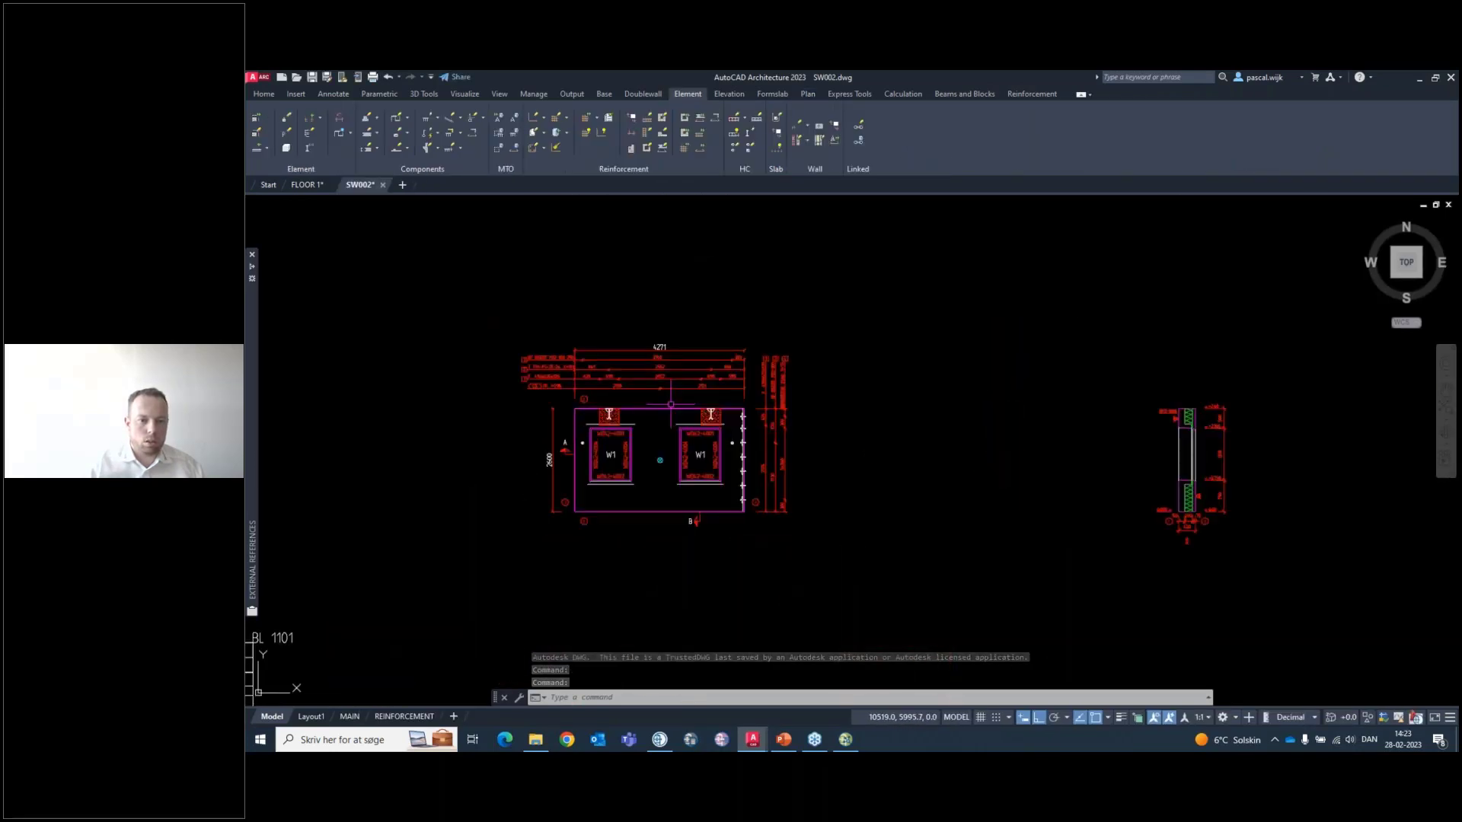
{"action": "scroll", "coordinate": [670, 403], "scroll_direction": "down", "scroll_amount": 2}
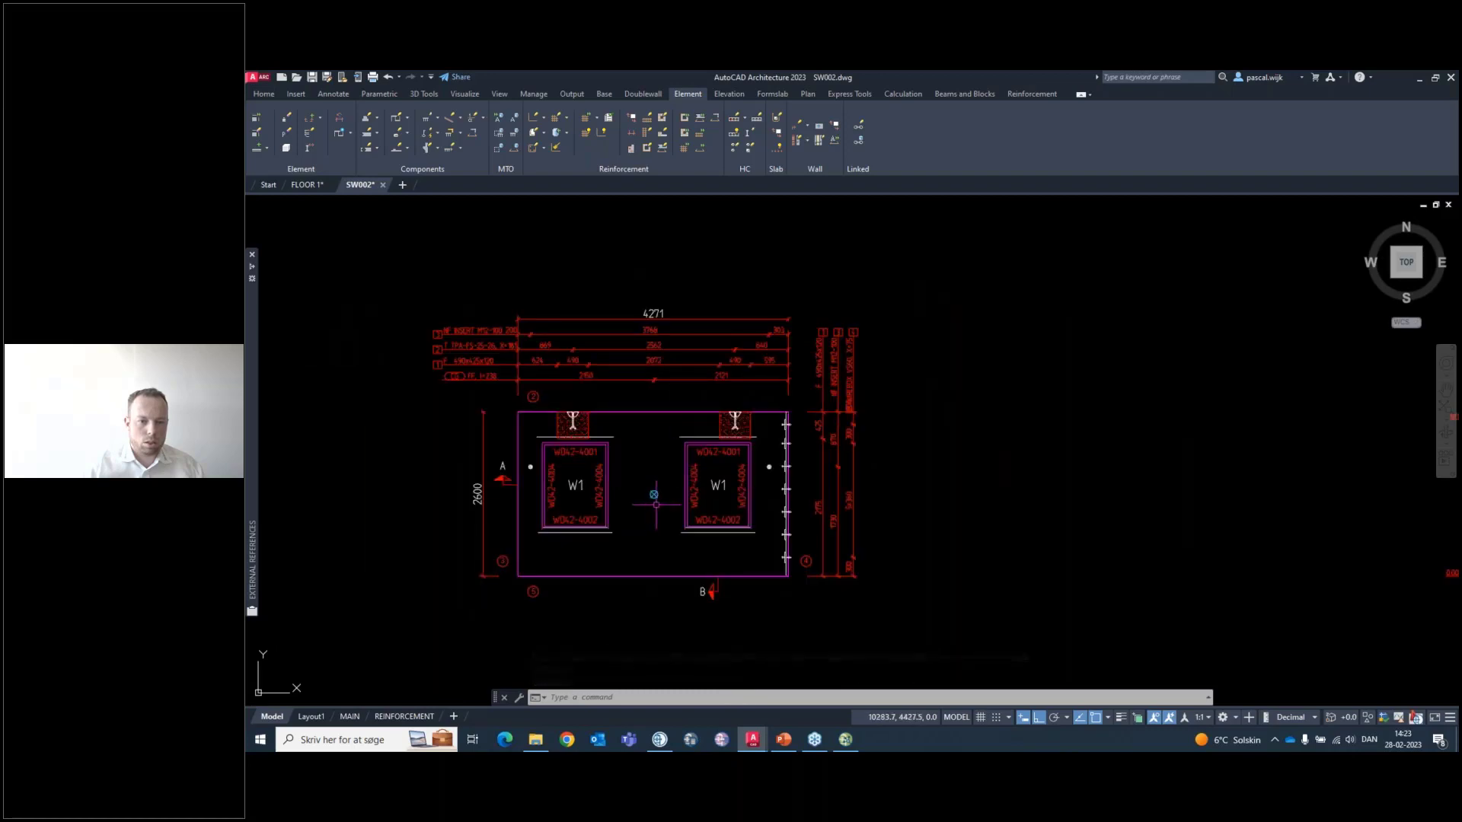
Examine the MAIN layout sheet of SW002 with its elevation, sections, window details and title block
{"action": "left_click", "coordinate": [350, 716]}
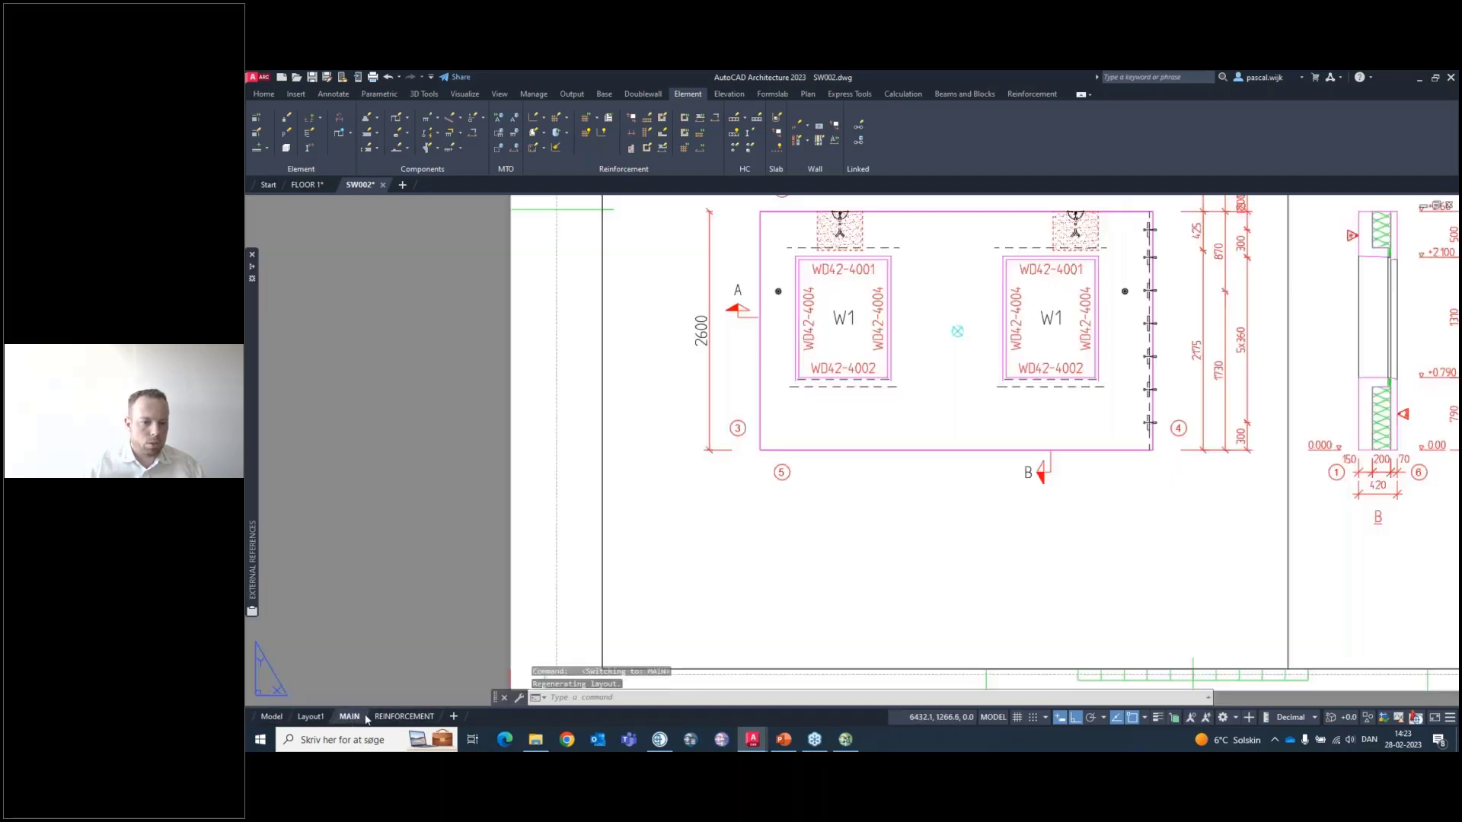
{"action": "scroll", "coordinate": [696, 506], "scroll_direction": "down", "scroll_amount": 5}
{"action": "scroll", "coordinate": [770, 548], "scroll_direction": "up", "scroll_amount": 3}
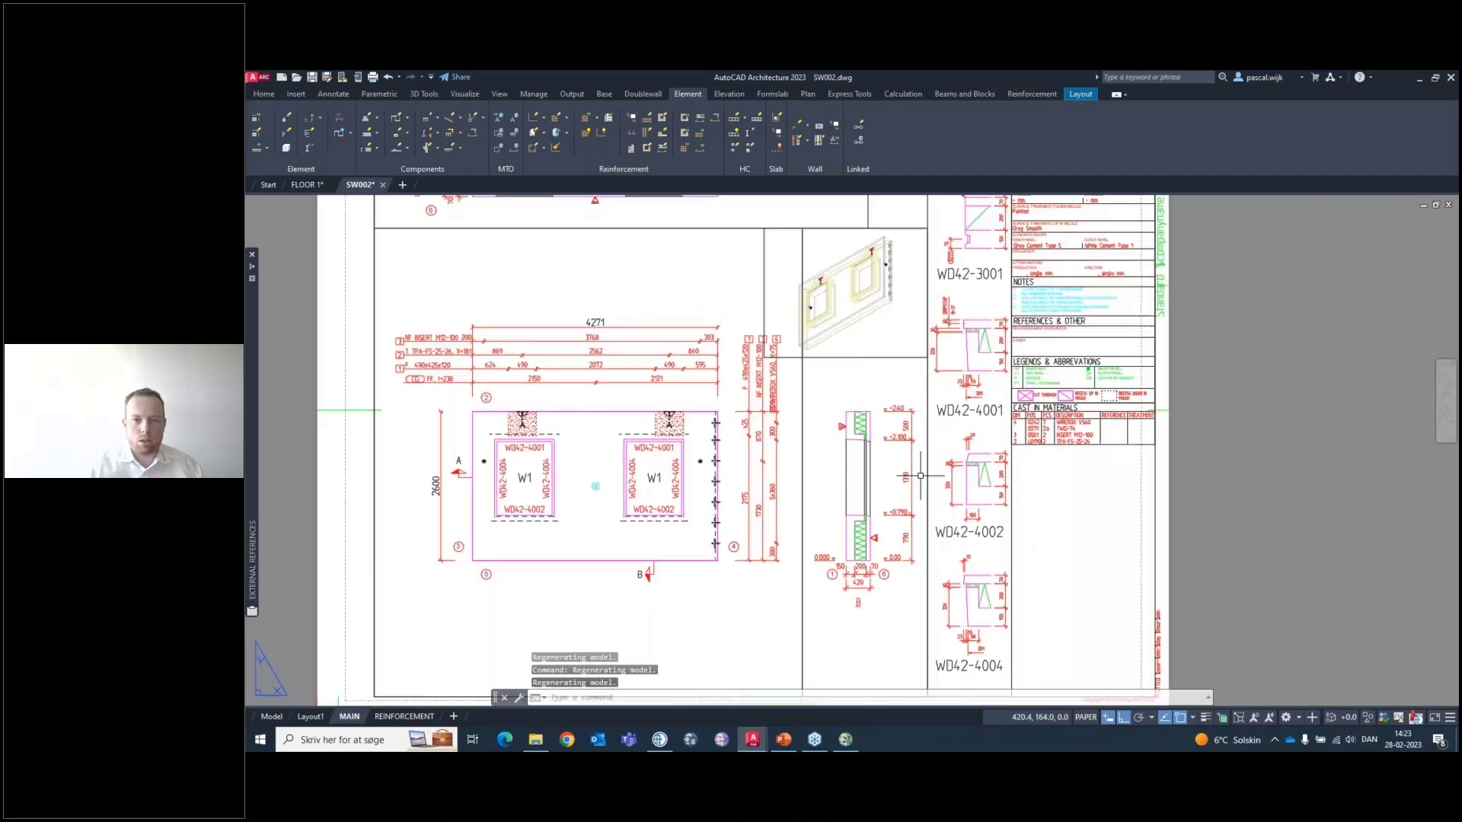
{"action": "scroll", "coordinate": [920, 478], "scroll_direction": "down", "scroll_amount": 3}
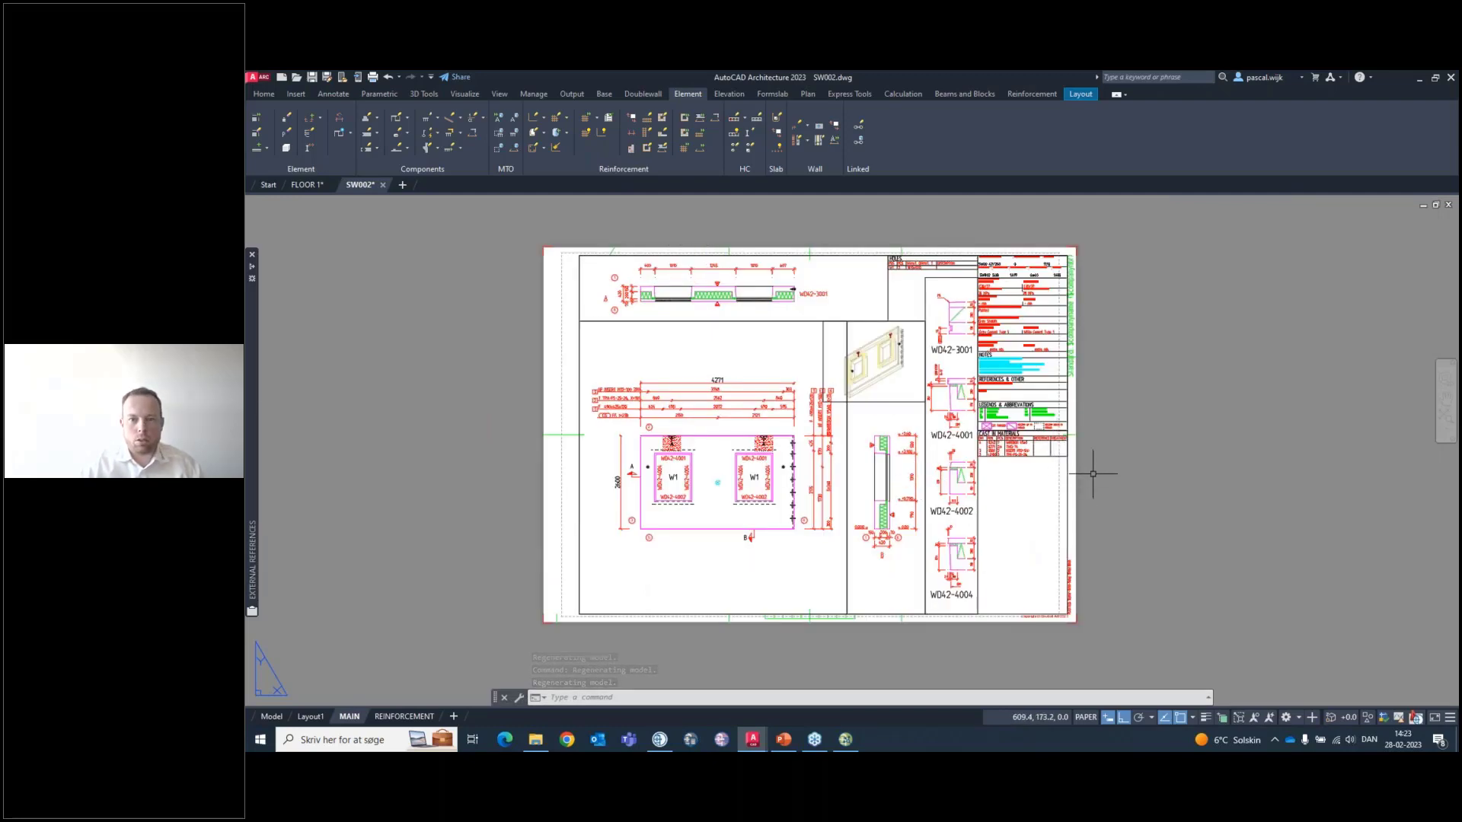
{"action": "scroll", "coordinate": [1084, 449], "scroll_direction": "up", "scroll_amount": 4}
{"action": "scroll", "coordinate": [1084, 449], "scroll_direction": "down", "scroll_amount": 4}
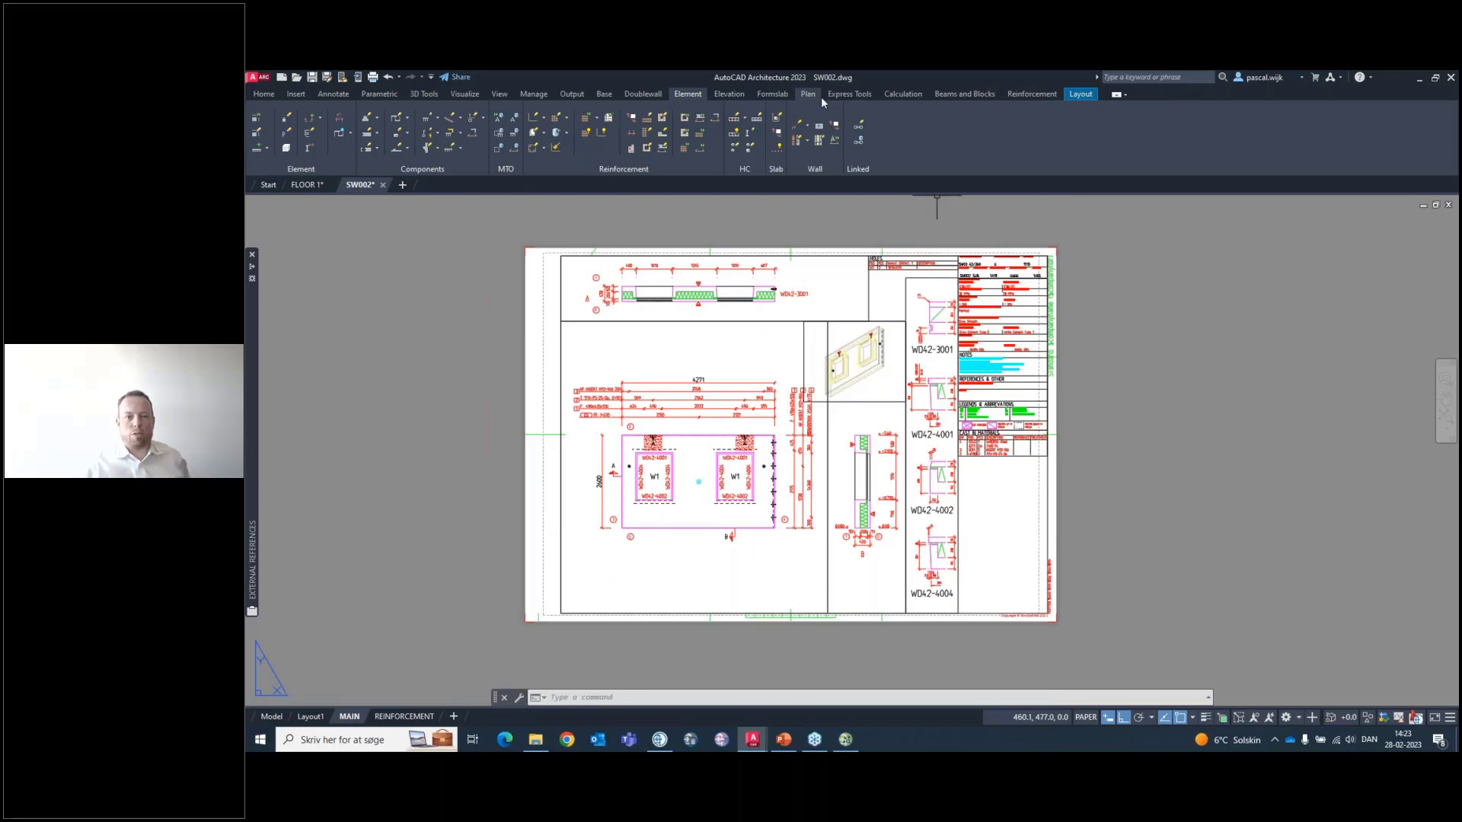
Review the drawing layout settings for the MAIN and REINFORCEMENT sheets, checking sheet size, panel orientation and included tables
{"action": "left_click", "coordinate": [603, 95]}
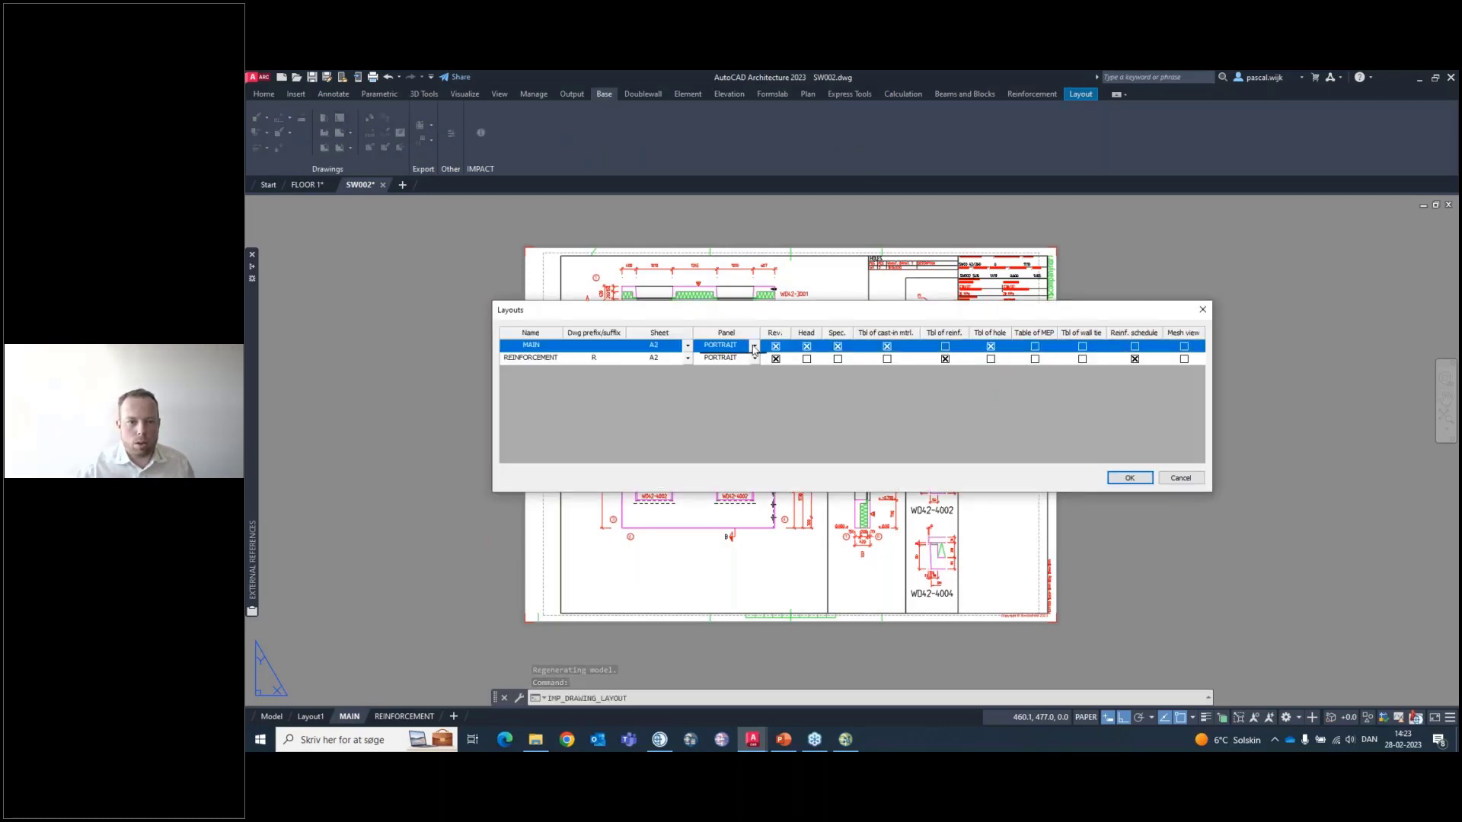
{"action": "left_click", "coordinate": [754, 359]}
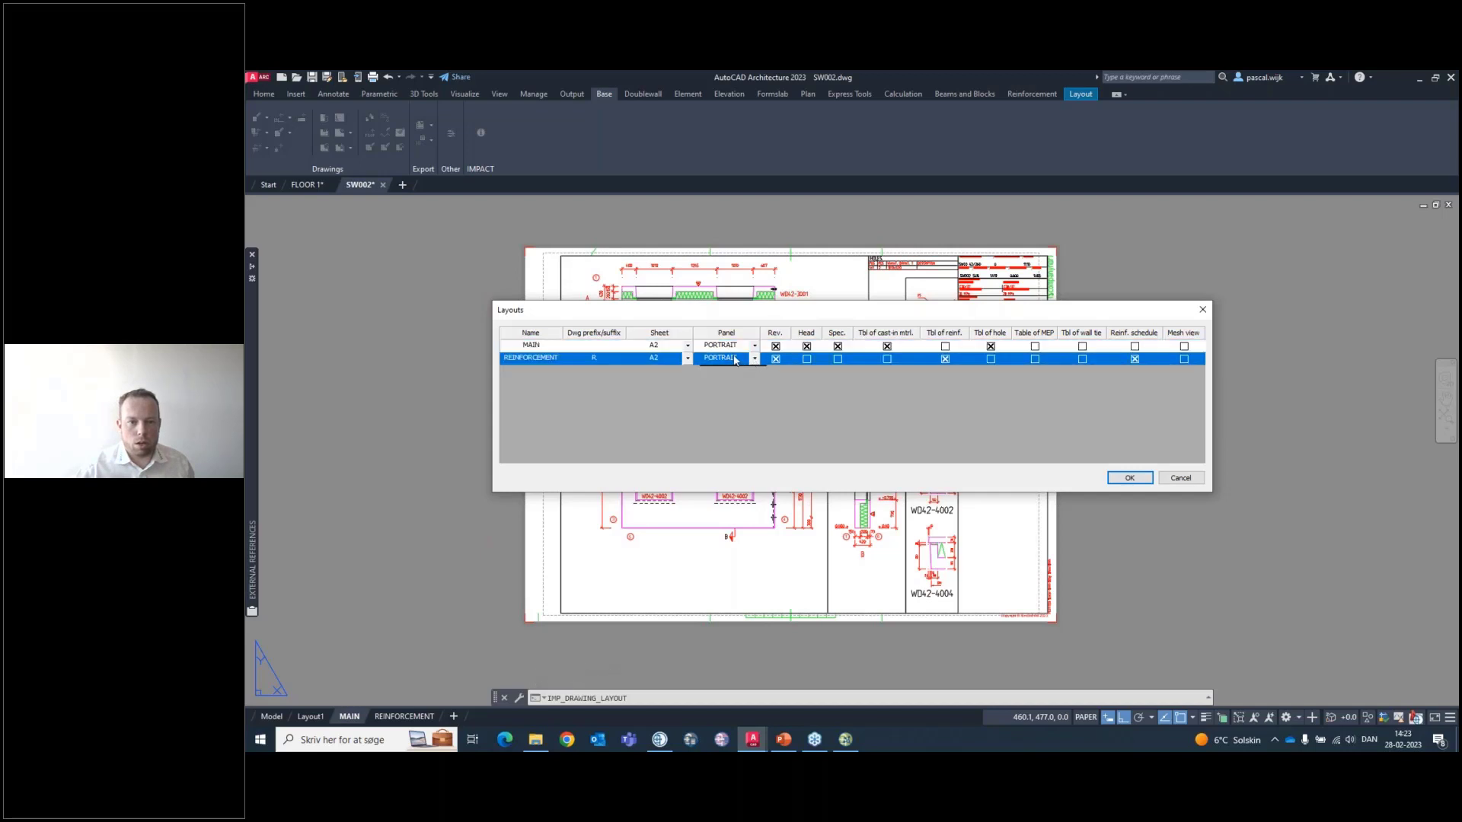
{"action": "left_click", "coordinate": [701, 347]}
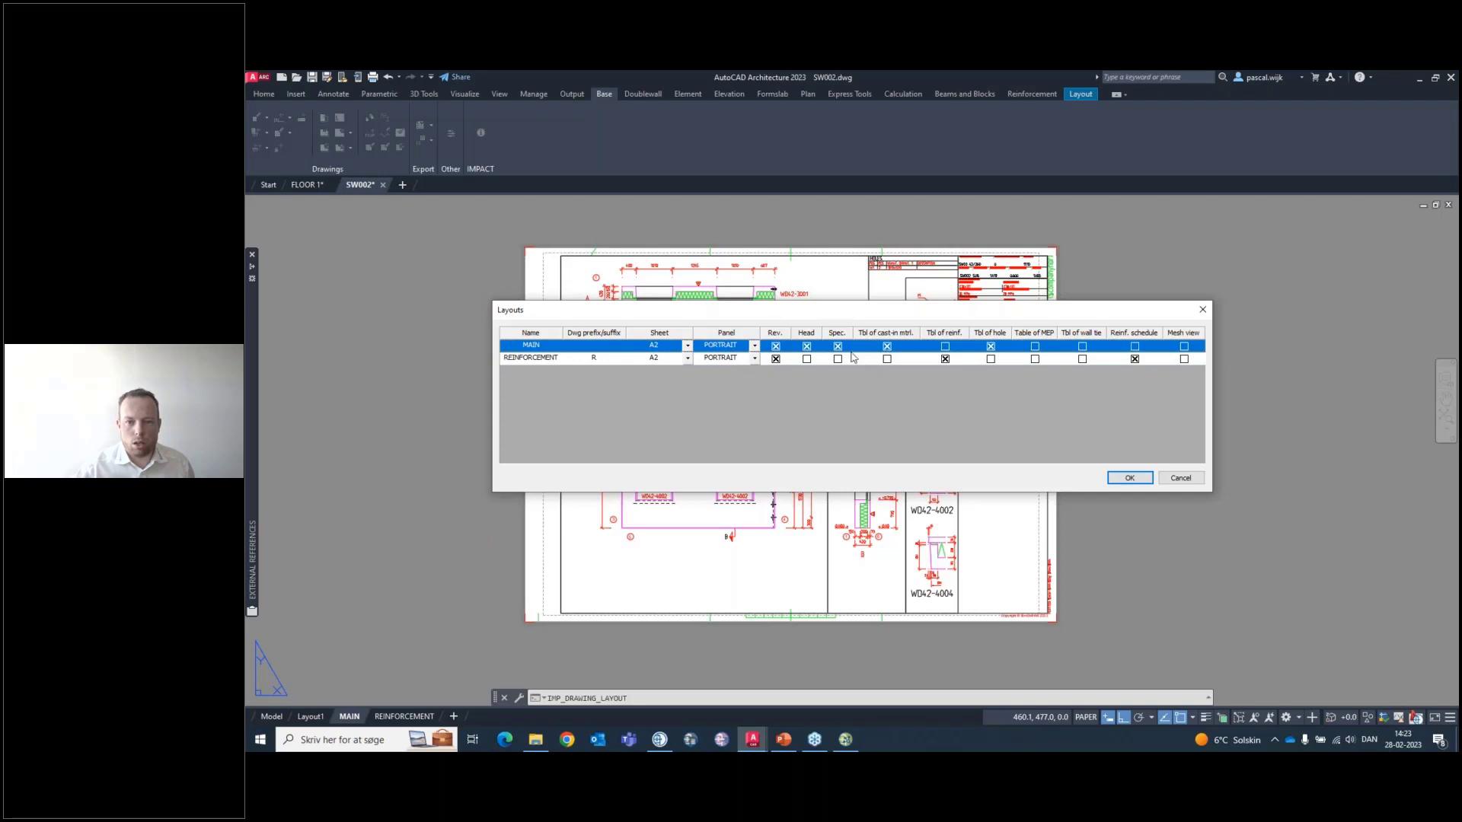
{"action": "left_click", "coordinate": [1130, 478]}
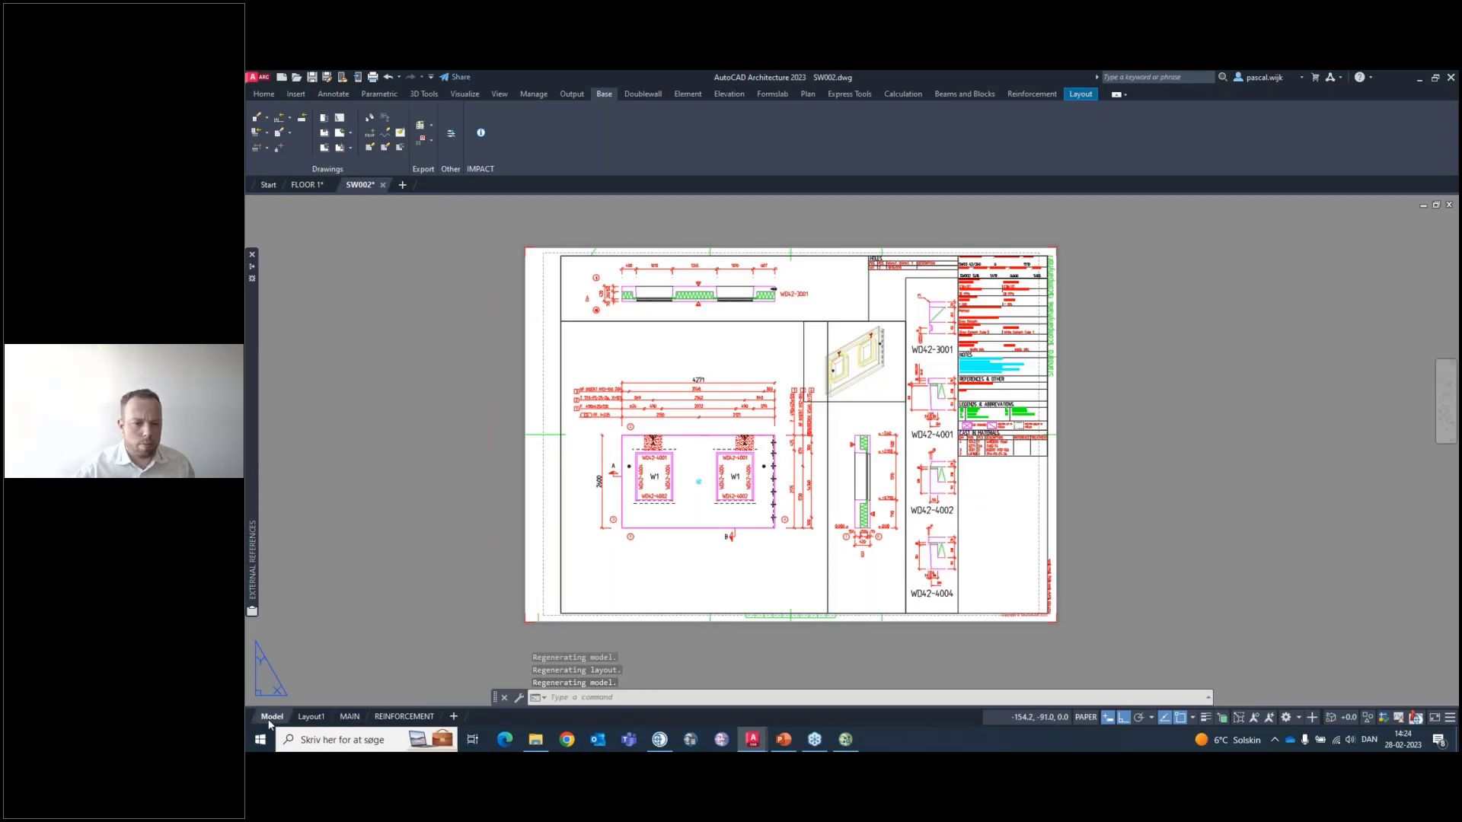
Inspect the MAIN sheet in close-up, covering the isometric view, edge details, surface treatment fields, notes and cast-in materials table
{"action": "left_click", "coordinate": [347, 719]}
{"action": "scroll", "coordinate": [924, 512], "scroll_direction": "down", "scroll_amount": 6}
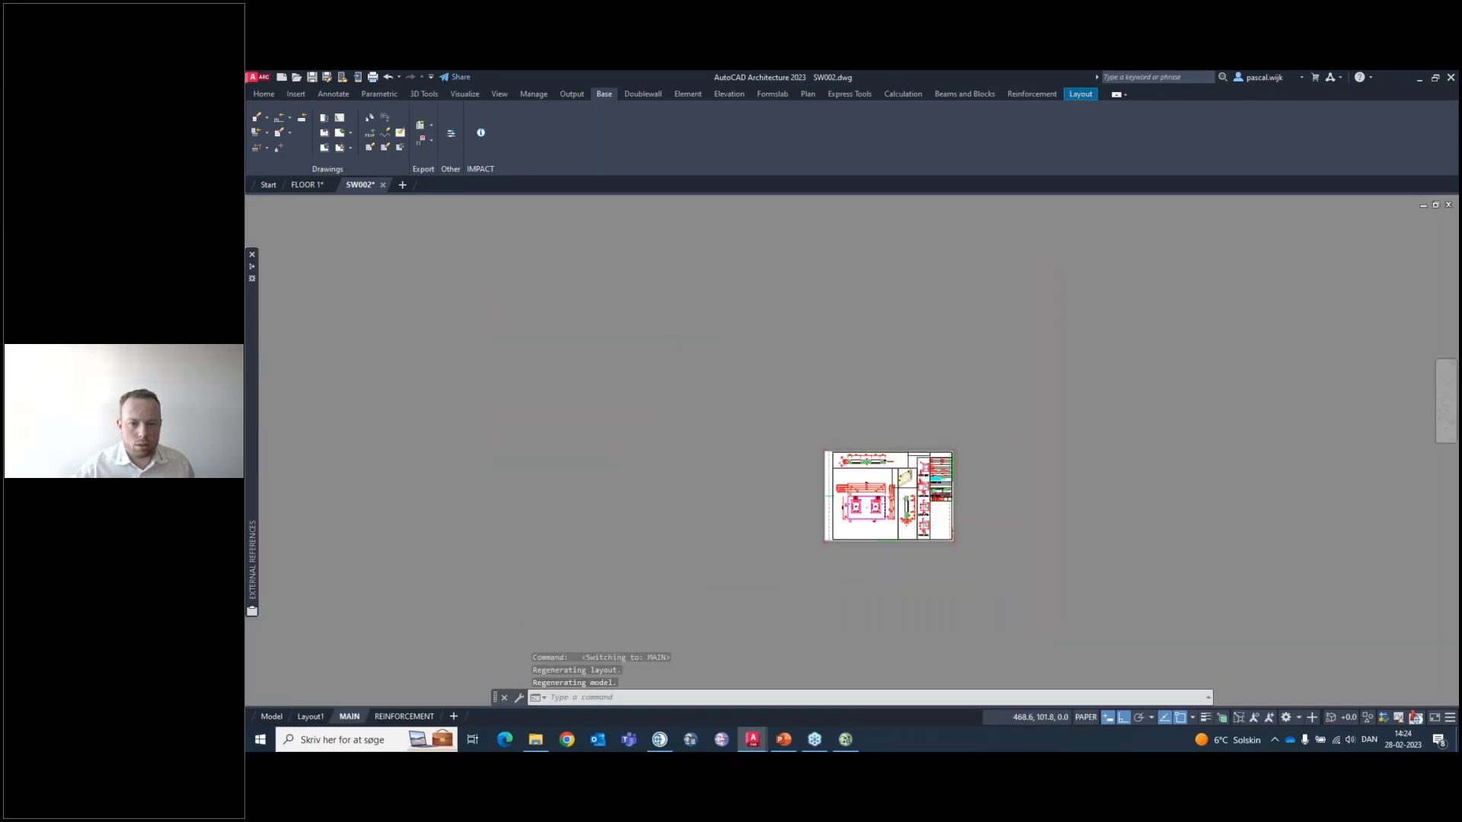
{"action": "scroll", "coordinate": [1021, 577], "scroll_direction": "up", "scroll_amount": 10}
{"action": "scroll", "coordinate": [1020, 577], "scroll_direction": "down", "scroll_amount": 6}
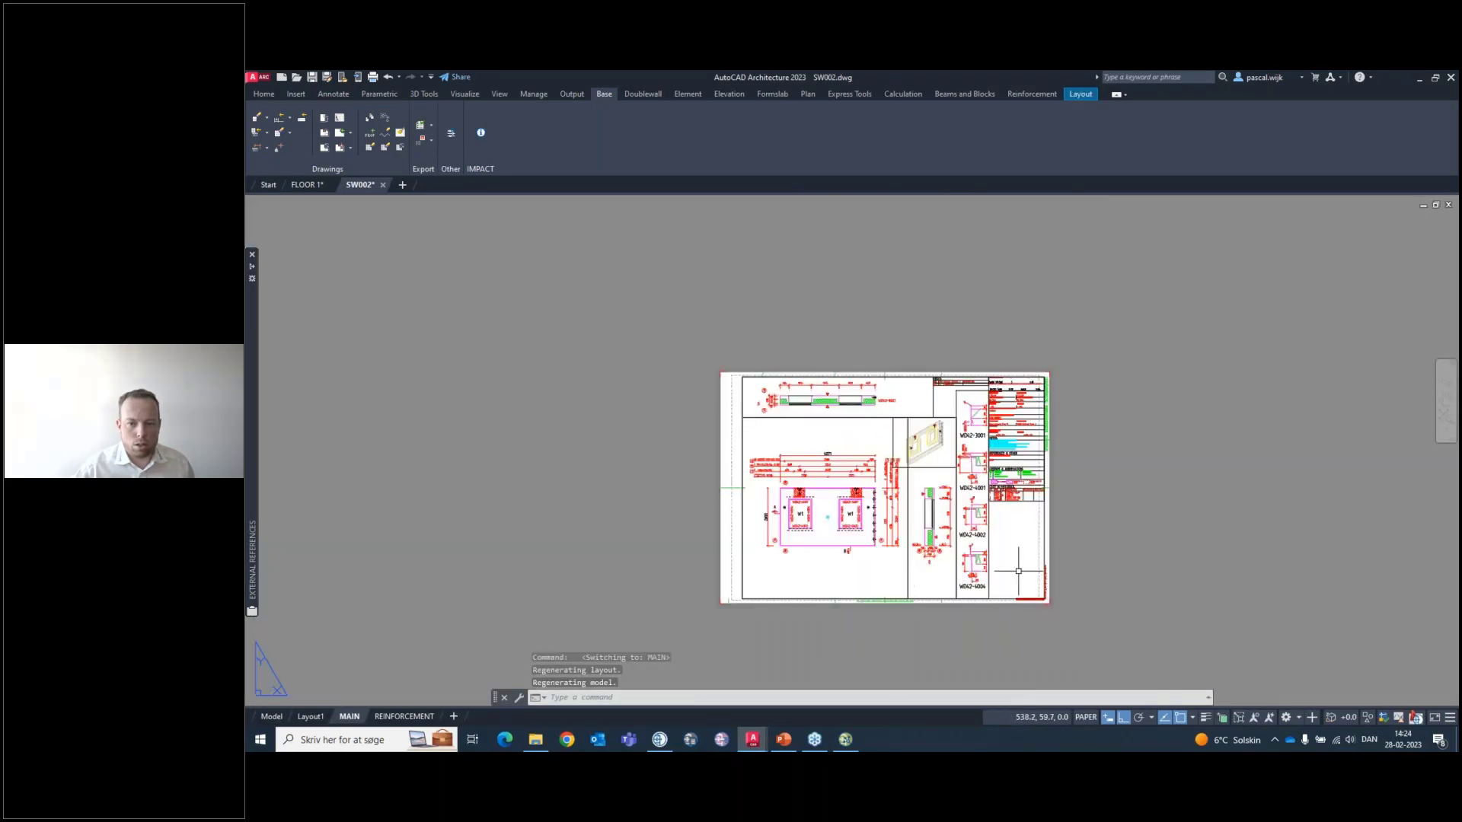
{"action": "scroll", "coordinate": [937, 473], "scroll_direction": "up", "scroll_amount": 6}
{"action": "scroll", "coordinate": [937, 473], "scroll_direction": "up", "scroll_amount": 3}
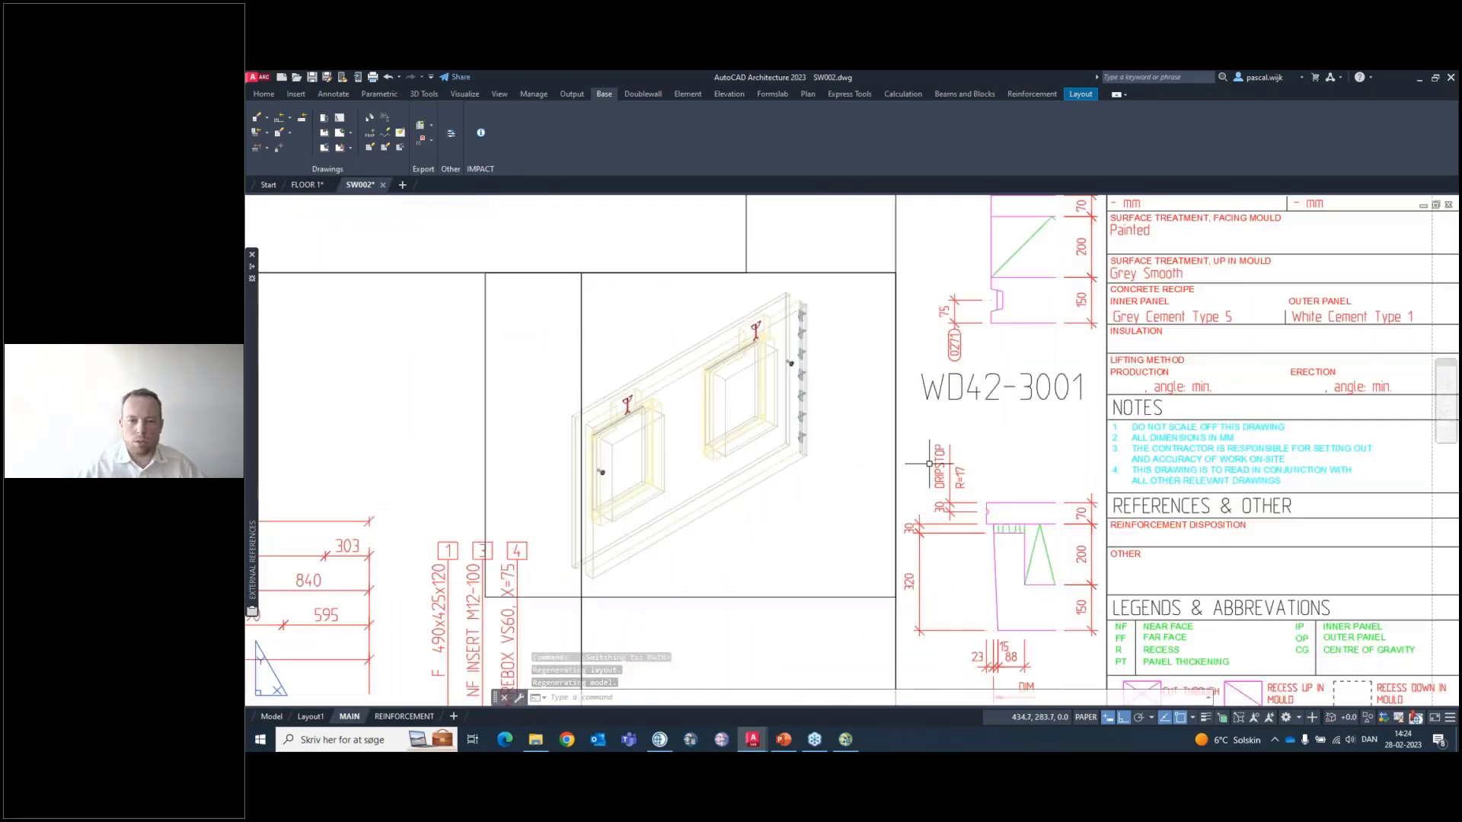
{"action": "scroll", "coordinate": [877, 419], "scroll_direction": "down", "scroll_amount": 3}
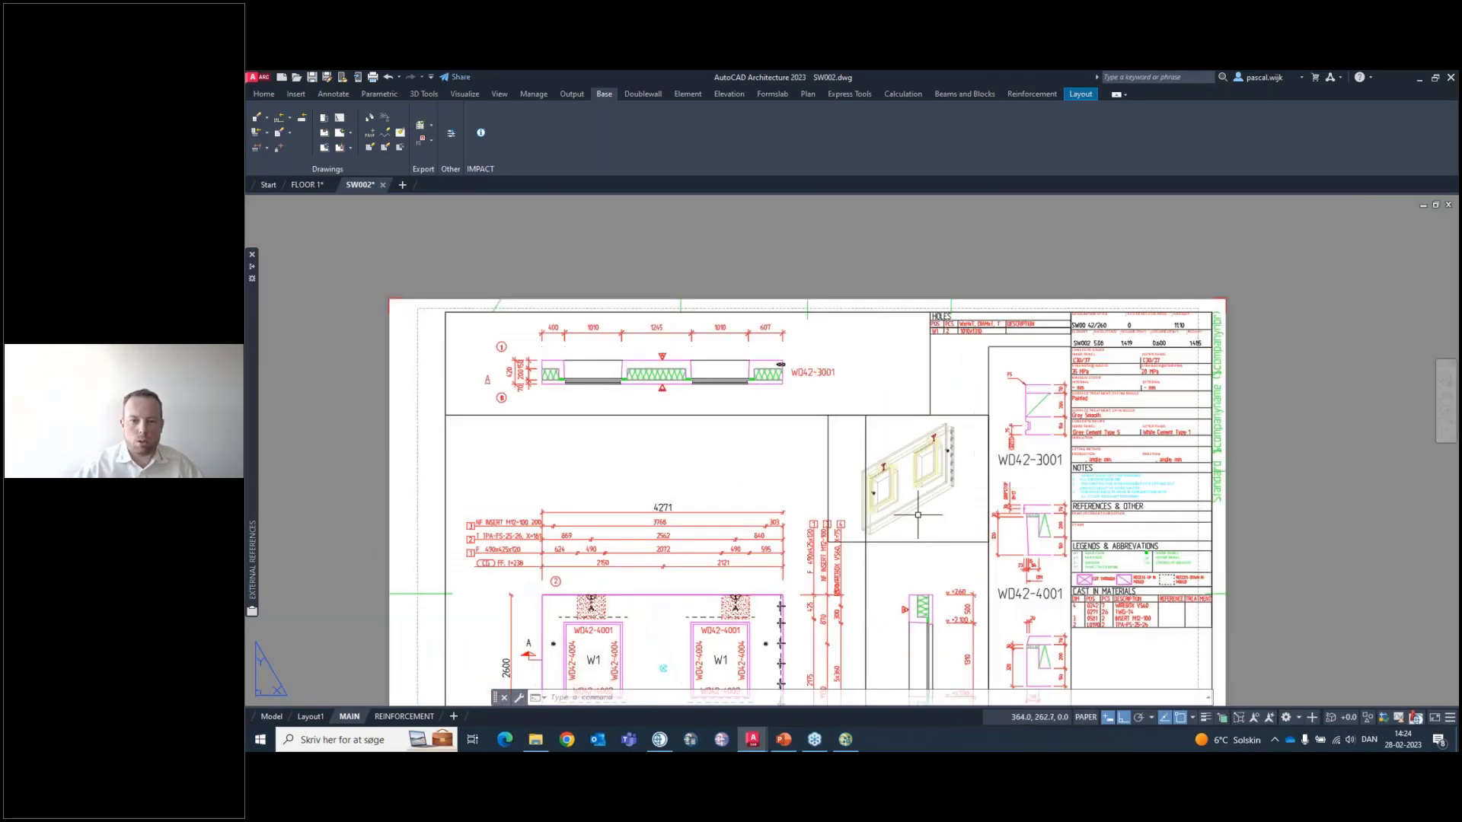
{"action": "middle_click_drag", "start_coordinate": [886, 533], "coordinate": [873, 413]}
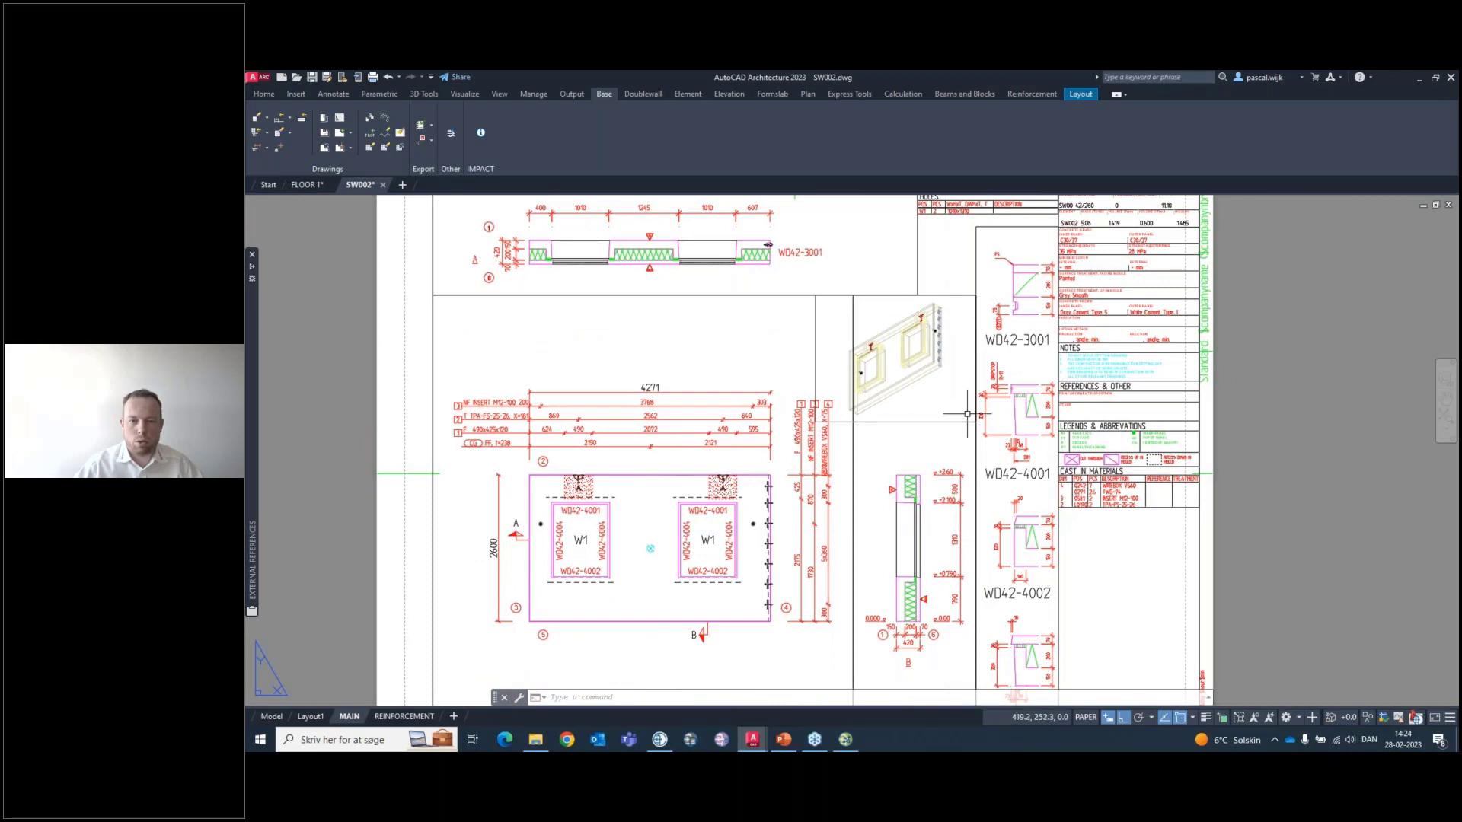
{"action": "scroll", "coordinate": [968, 414], "scroll_direction": "down", "scroll_amount": 2}
{"action": "scroll", "coordinate": [947, 382], "scroll_direction": "up", "scroll_amount": 2}
{"action": "scroll", "coordinate": [944, 434], "scroll_direction": "down", "scroll_amount": 3}
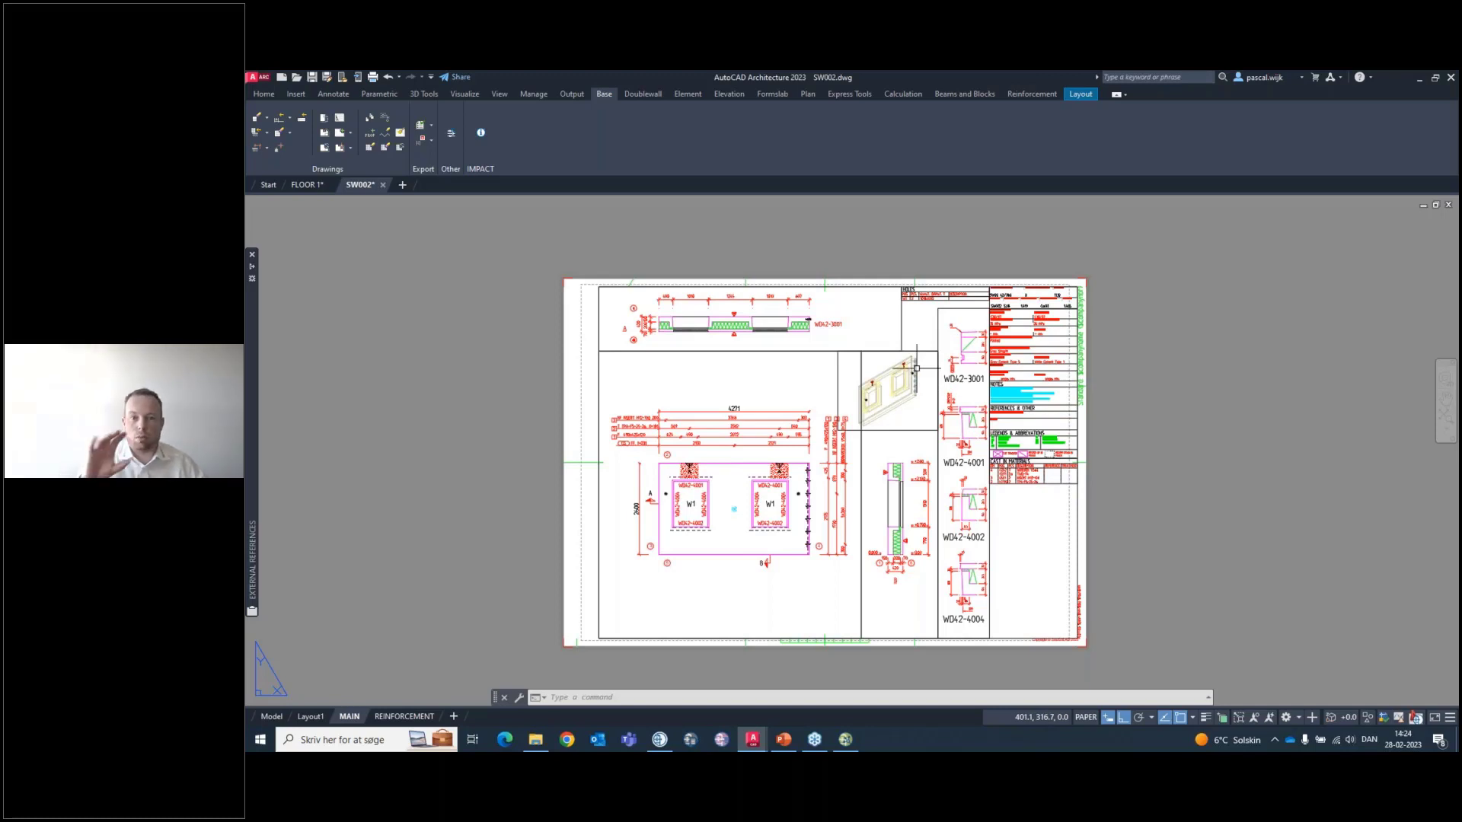
Close the SW002 shop drawing, saving its changes, and return to the FLOOR 1 plan
{"action": "left_click", "coordinate": [384, 186]}
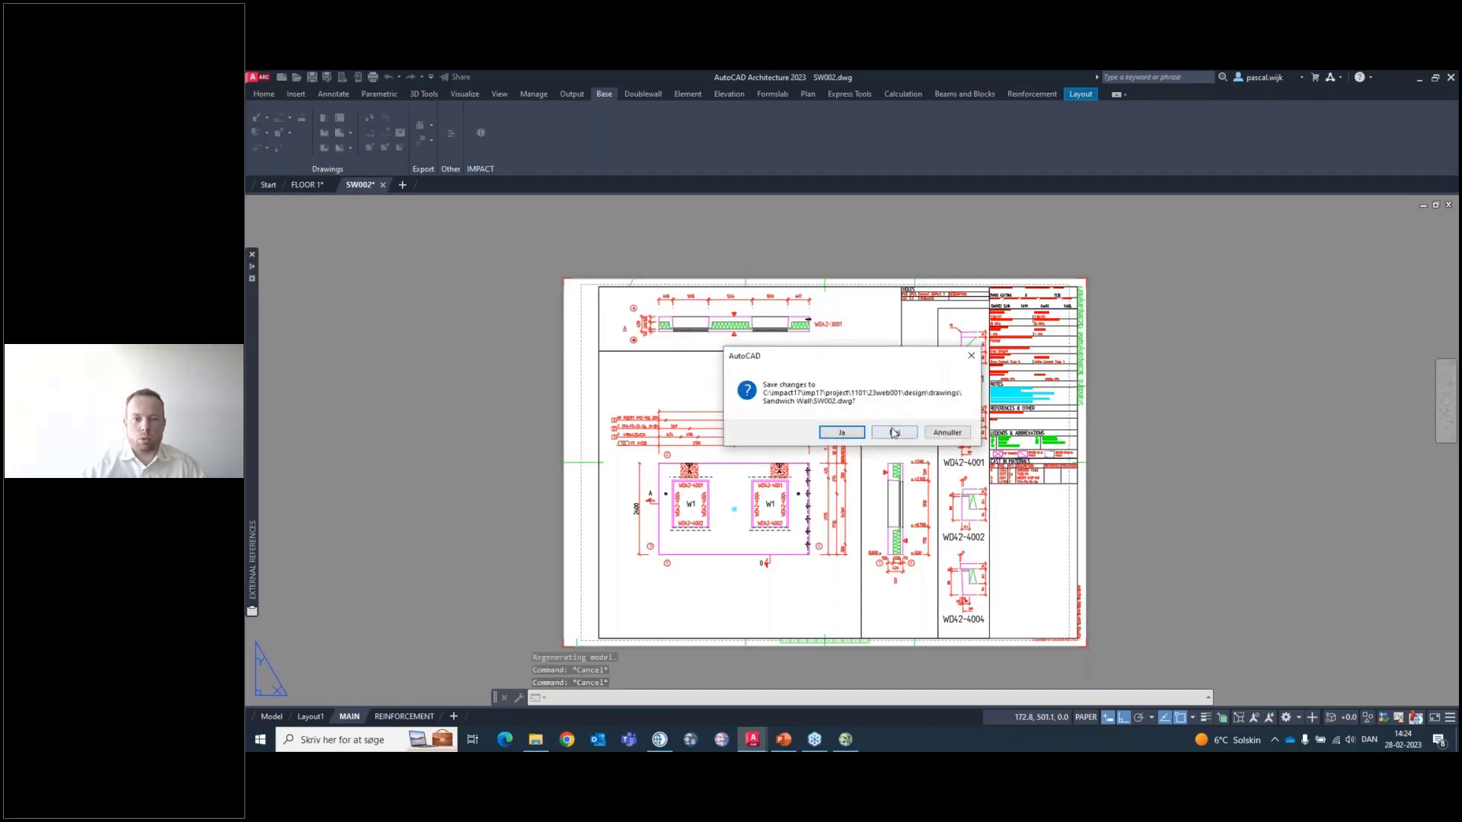
{"action": "left_click", "coordinate": [842, 433]}
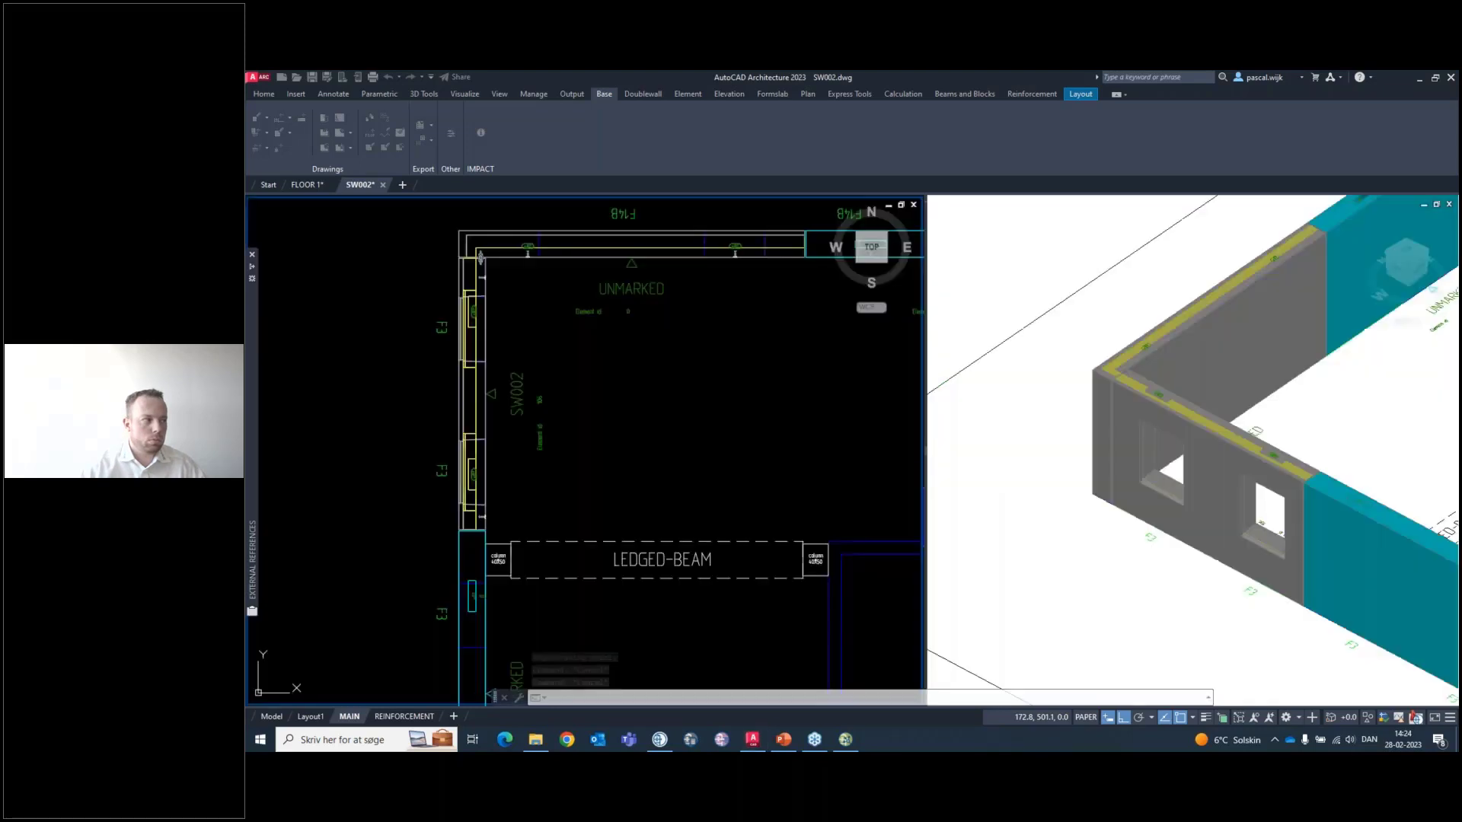
Draw an interior wall of type Wall, 200 mm wide and right-aligned, from the stairwell's east wall to the corner beside the 40x50 column
{"action": "middle_click_drag", "start_coordinate": [669, 376], "coordinate": [499, 386]}
{"action": "scroll", "coordinate": [499, 386], "scroll_direction": "down", "scroll_amount": 2}
{"action": "middle_click_drag", "start_coordinate": [604, 387], "coordinate": [527, 324]}
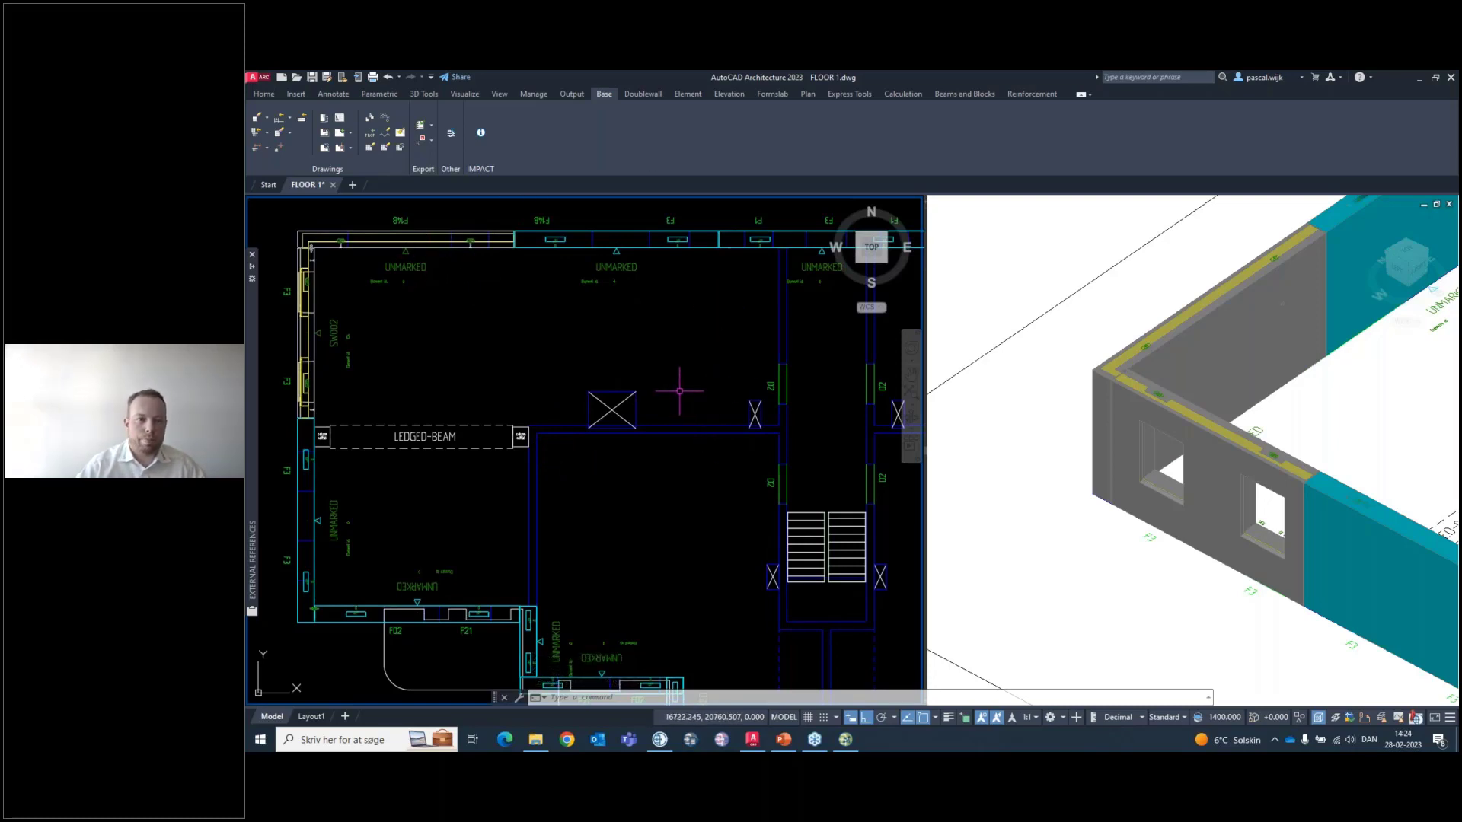
{"action": "middle_click_drag", "start_coordinate": [689, 392], "coordinate": [426, 414]}
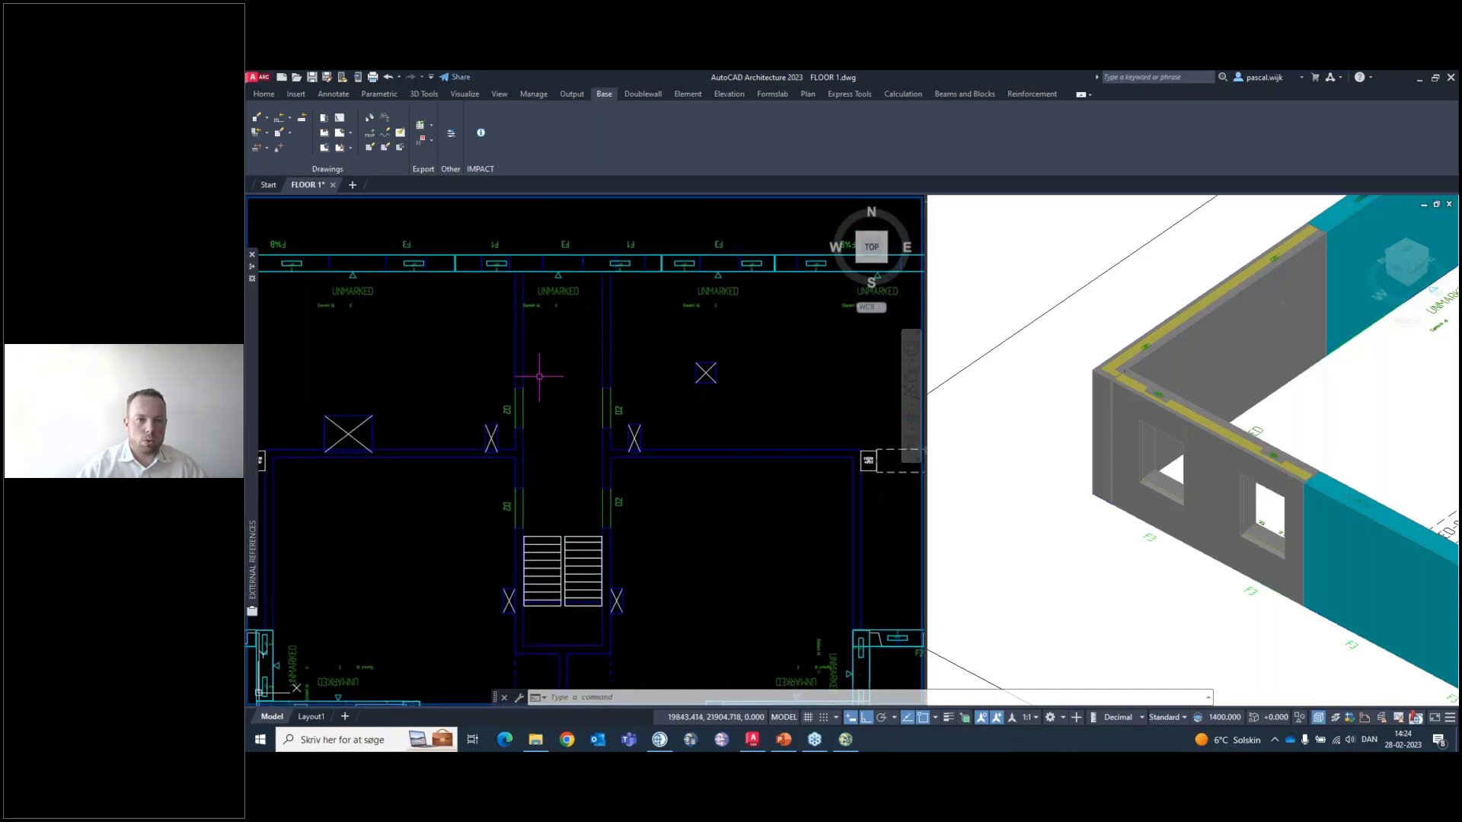
{"action": "left_click", "coordinate": [689, 95]}
{"action": "left_click", "coordinate": [808, 95]}
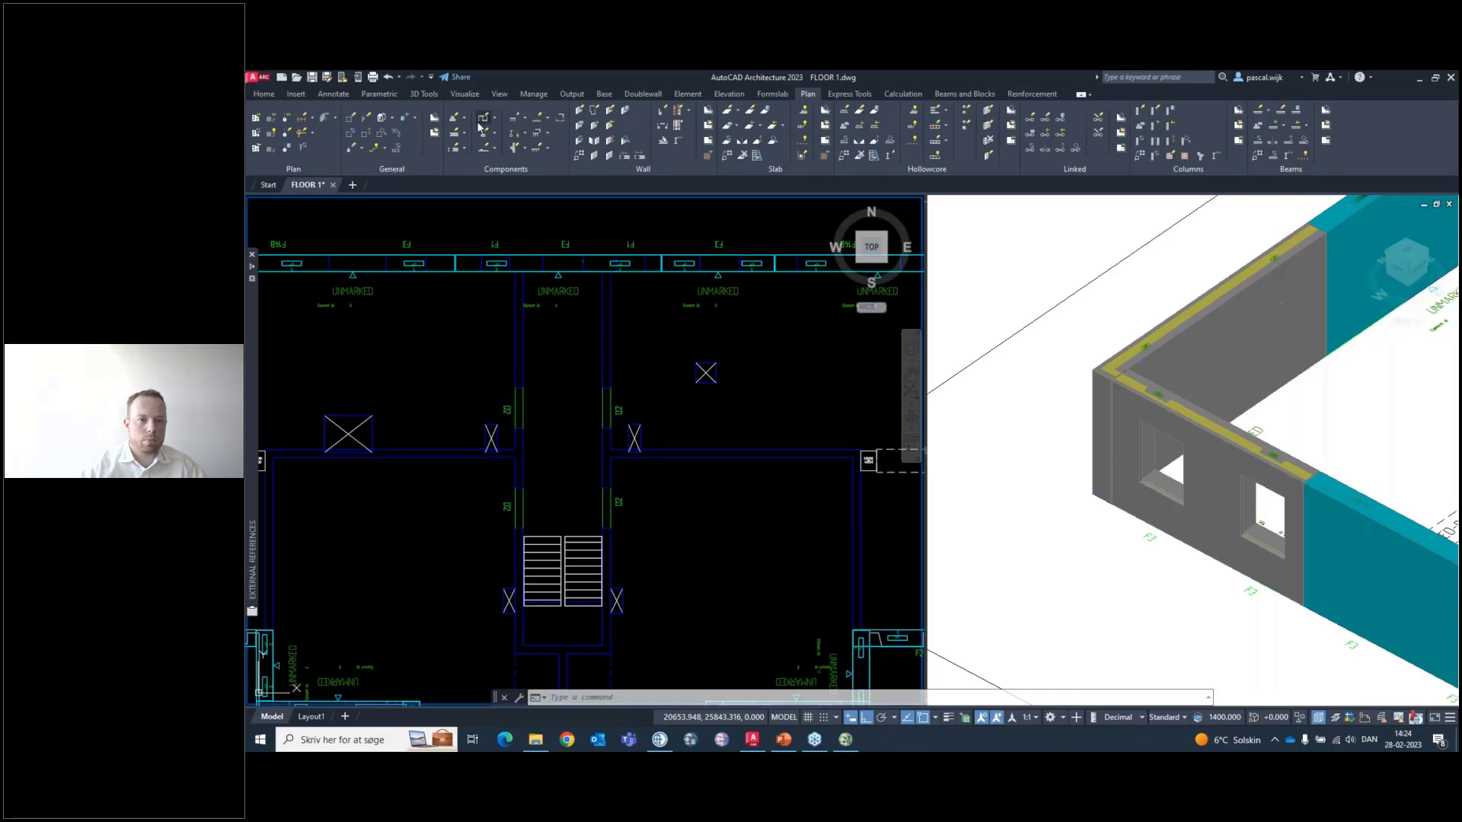
{"action": "left_click", "coordinate": [582, 115]}
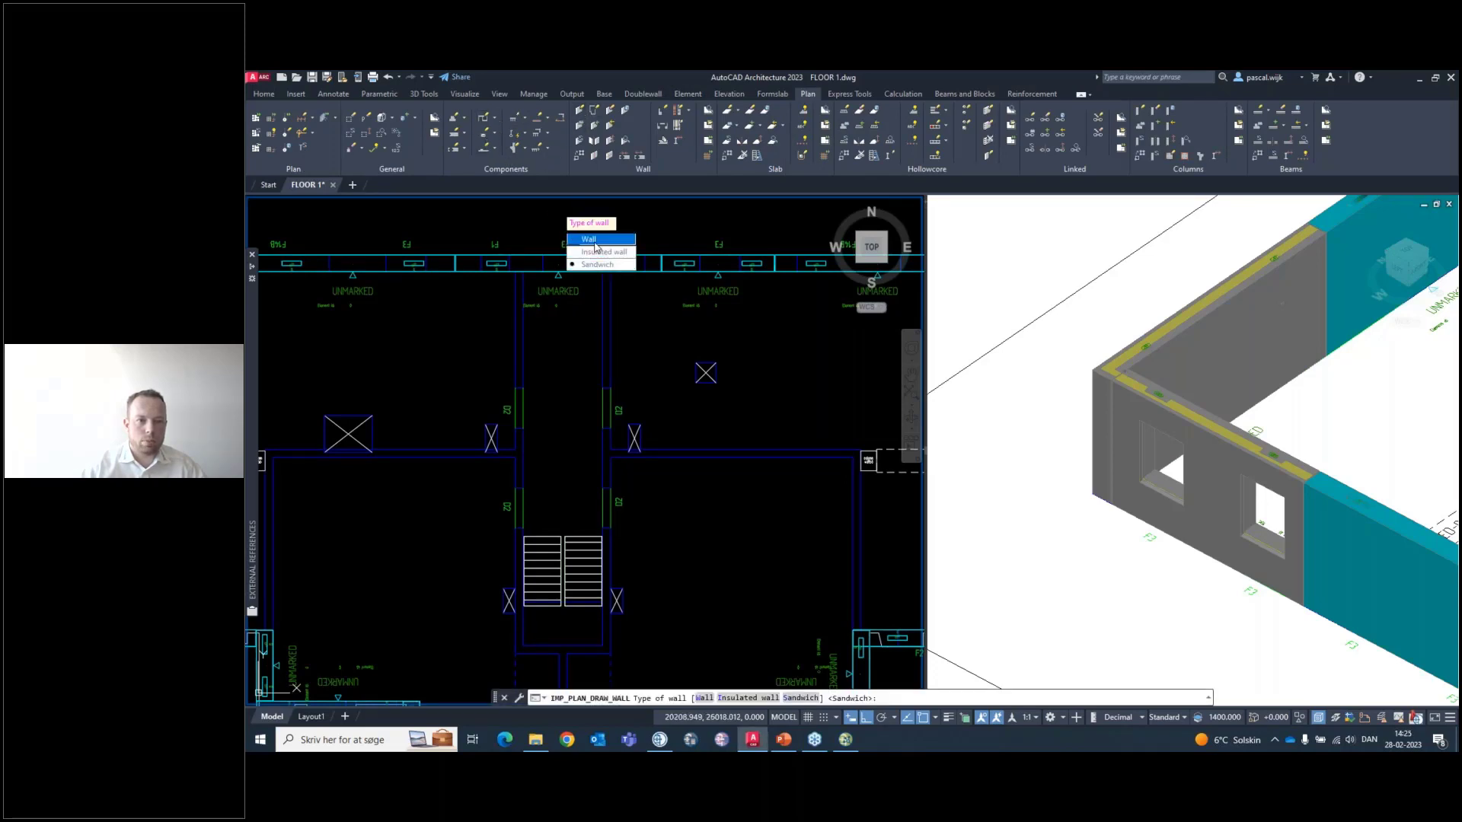
{"action": "left_click", "coordinate": [596, 246]}
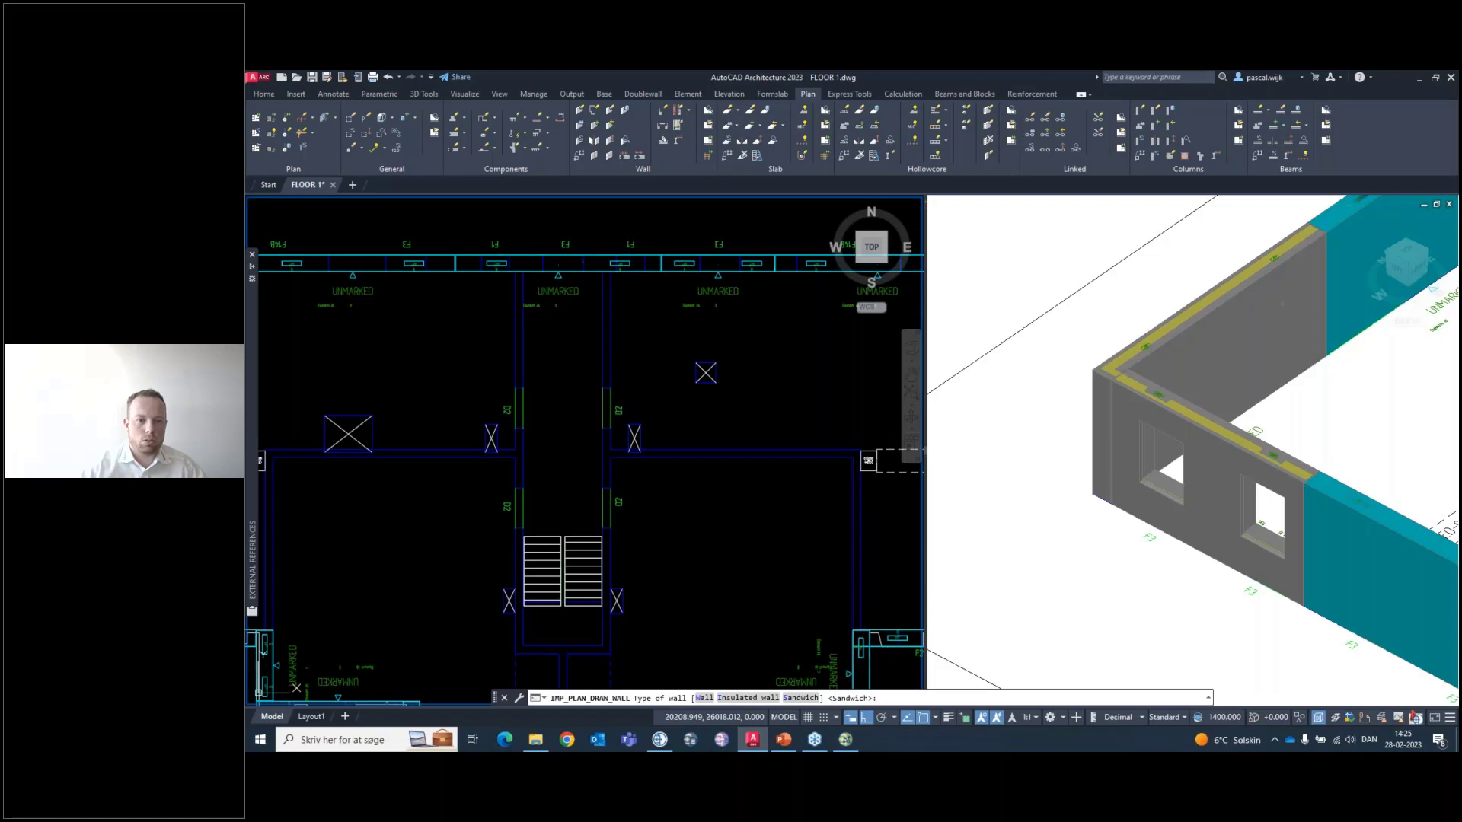
{"action": "scroll", "coordinate": [607, 453], "scroll_direction": "up", "scroll_amount": 3}
{"action": "left_click", "coordinate": [606, 454]}
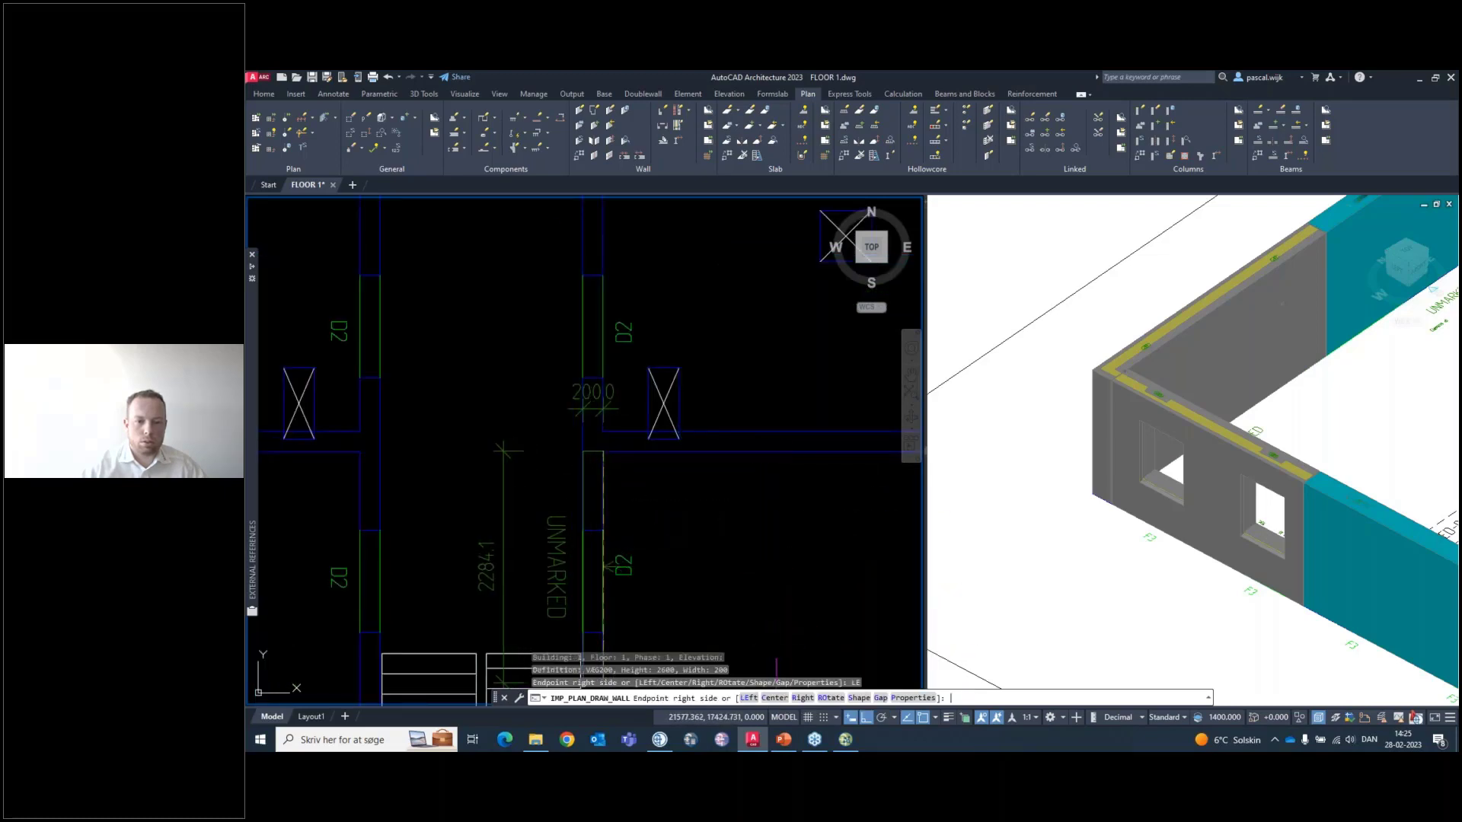
{"action": "type", "text": "LE"}
{"action": "key", "text": "Return"}
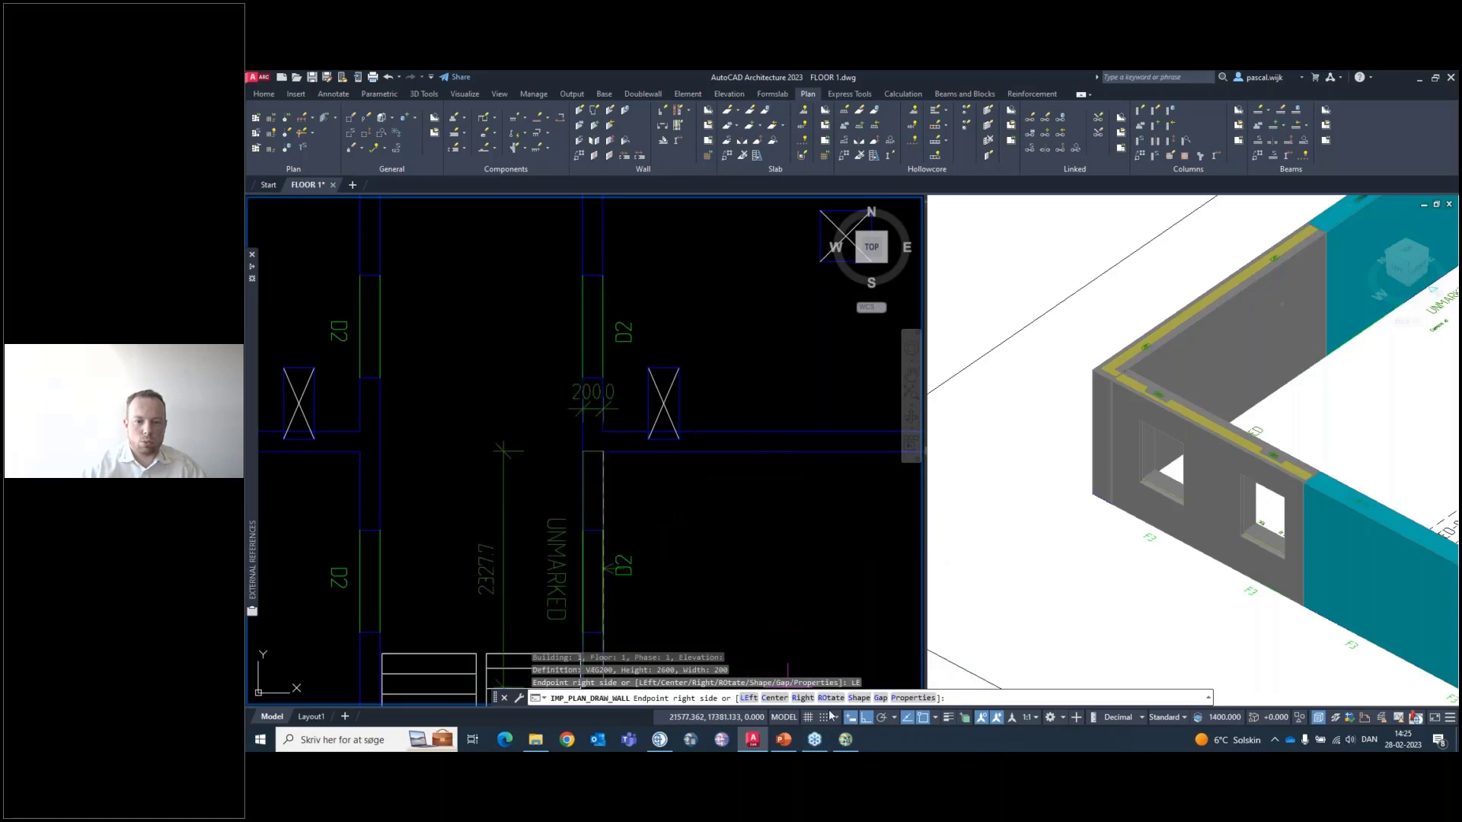
{"action": "left_click", "coordinate": [802, 698]}
{"action": "middle_click_drag", "start_coordinate": [723, 491], "coordinate": [428, 481]}
{"action": "scroll", "coordinate": [428, 479], "scroll_direction": "down", "scroll_amount": 5}
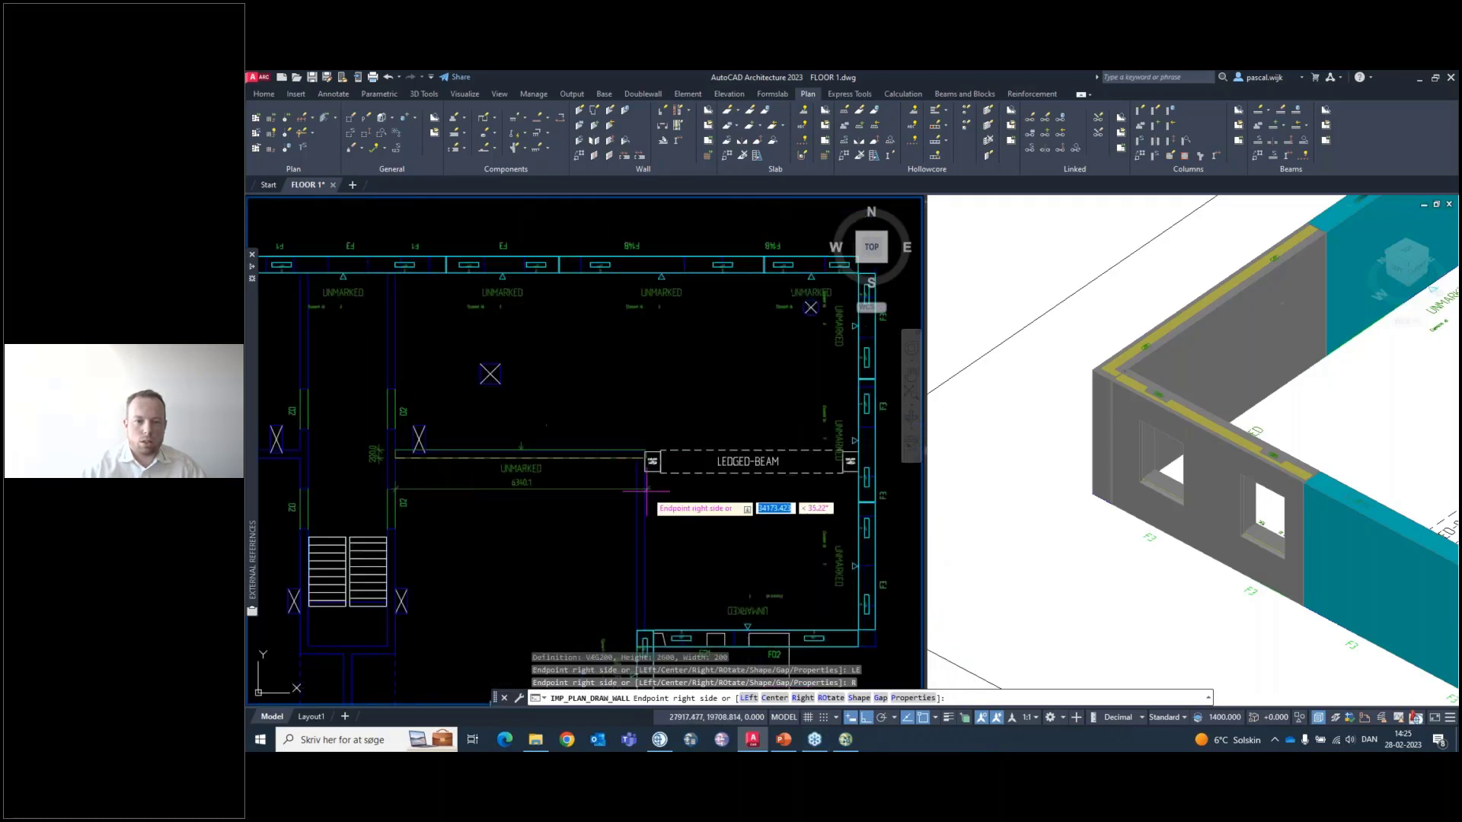
{"action": "scroll", "coordinate": [647, 485], "scroll_direction": "up", "scroll_amount": 7}
{"action": "left_click", "coordinate": [602, 368]}
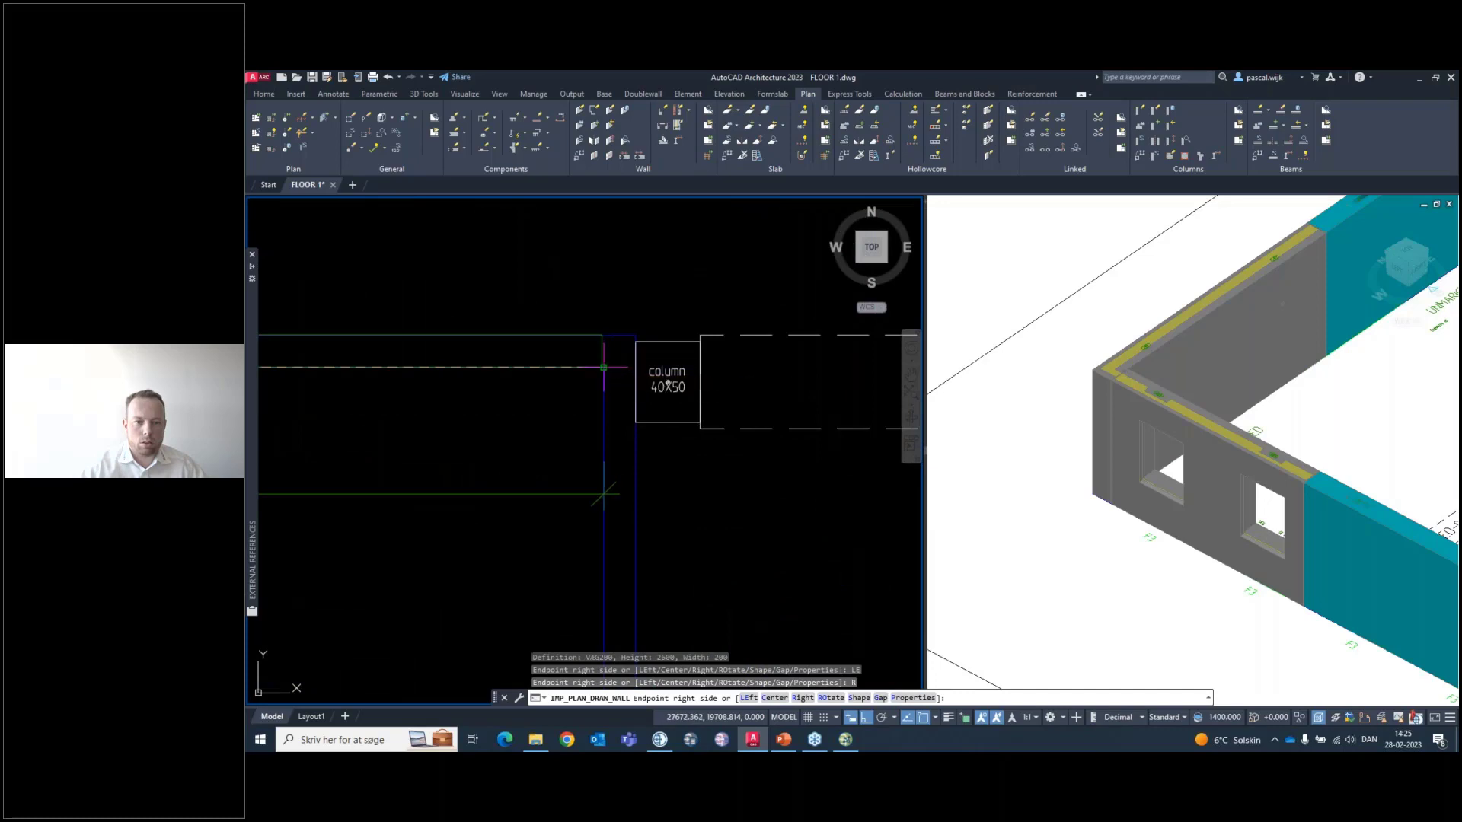
Continue the interior wall south from the column corner to the facade corner near F21 and finish the wall run
{"action": "middle_click_drag", "start_coordinate": [608, 560], "coordinate": [613, 469]}
{"action": "scroll", "coordinate": [614, 470], "scroll_direction": "down", "scroll_amount": 4}
{"action": "scroll", "coordinate": [604, 520], "scroll_direction": "up", "scroll_amount": 8}
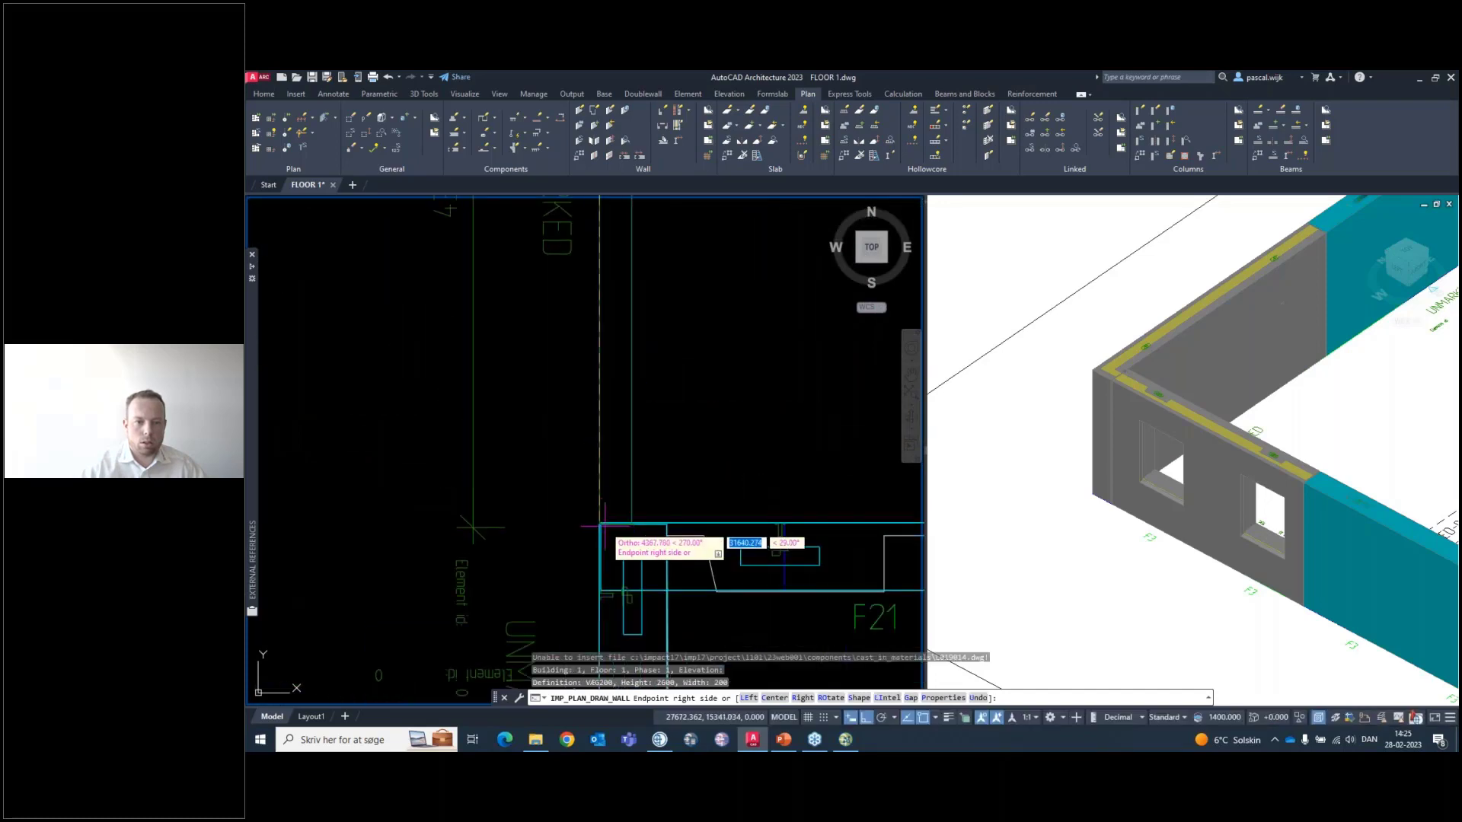
{"action": "scroll", "coordinate": [593, 524], "scroll_direction": "up", "scroll_amount": 3}
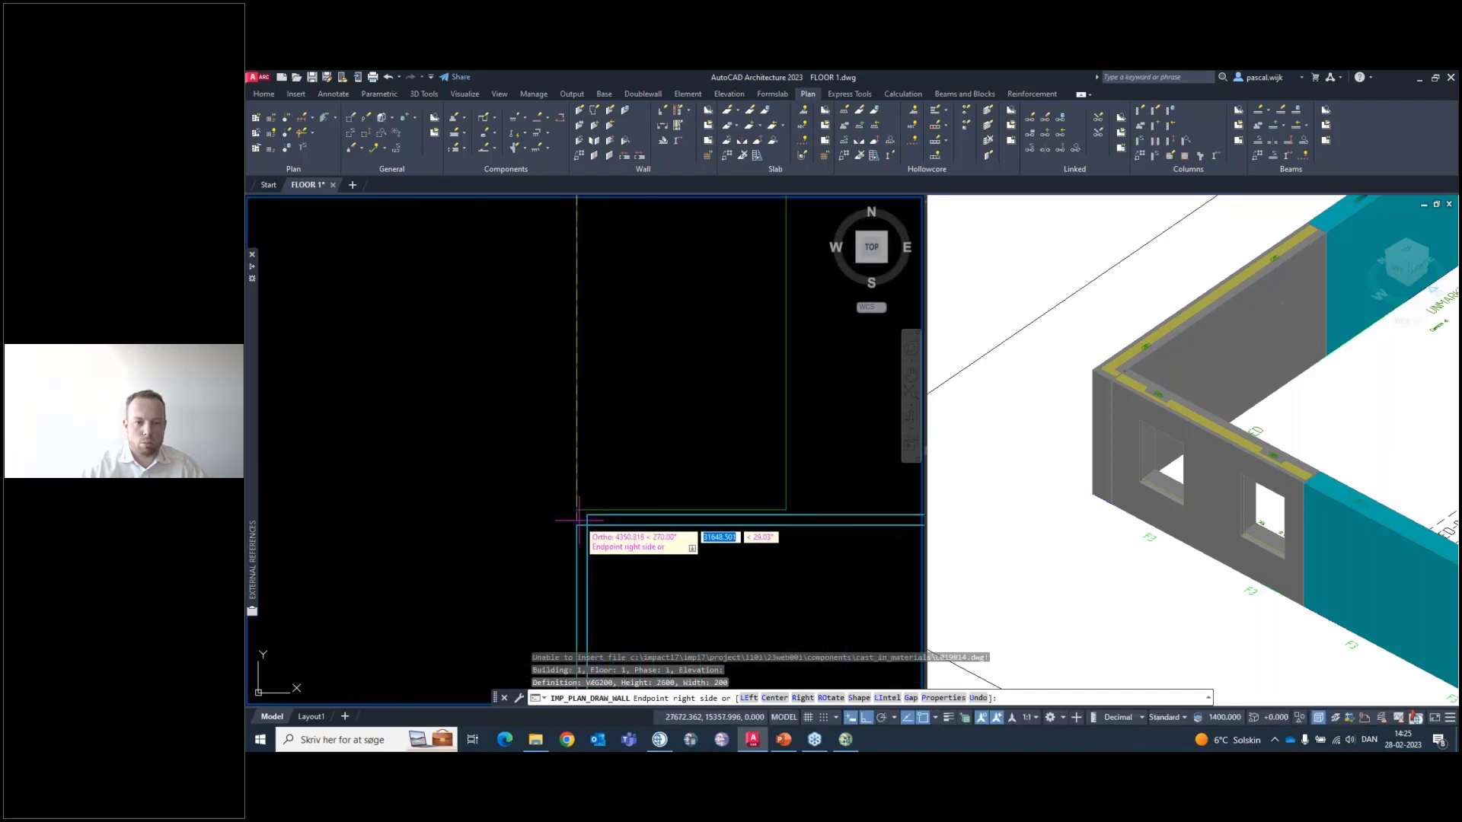
{"action": "left_click", "coordinate": [577, 524]}
{"action": "scroll", "coordinate": [556, 434], "scroll_direction": "down", "scroll_amount": 8}
{"action": "key", "text": "Return"}
{"action": "middle_click_drag", "start_coordinate": [559, 385], "coordinate": [700, 622]}
{"action": "scroll", "coordinate": [699, 622], "scroll_direction": "down", "scroll_amount": 2}
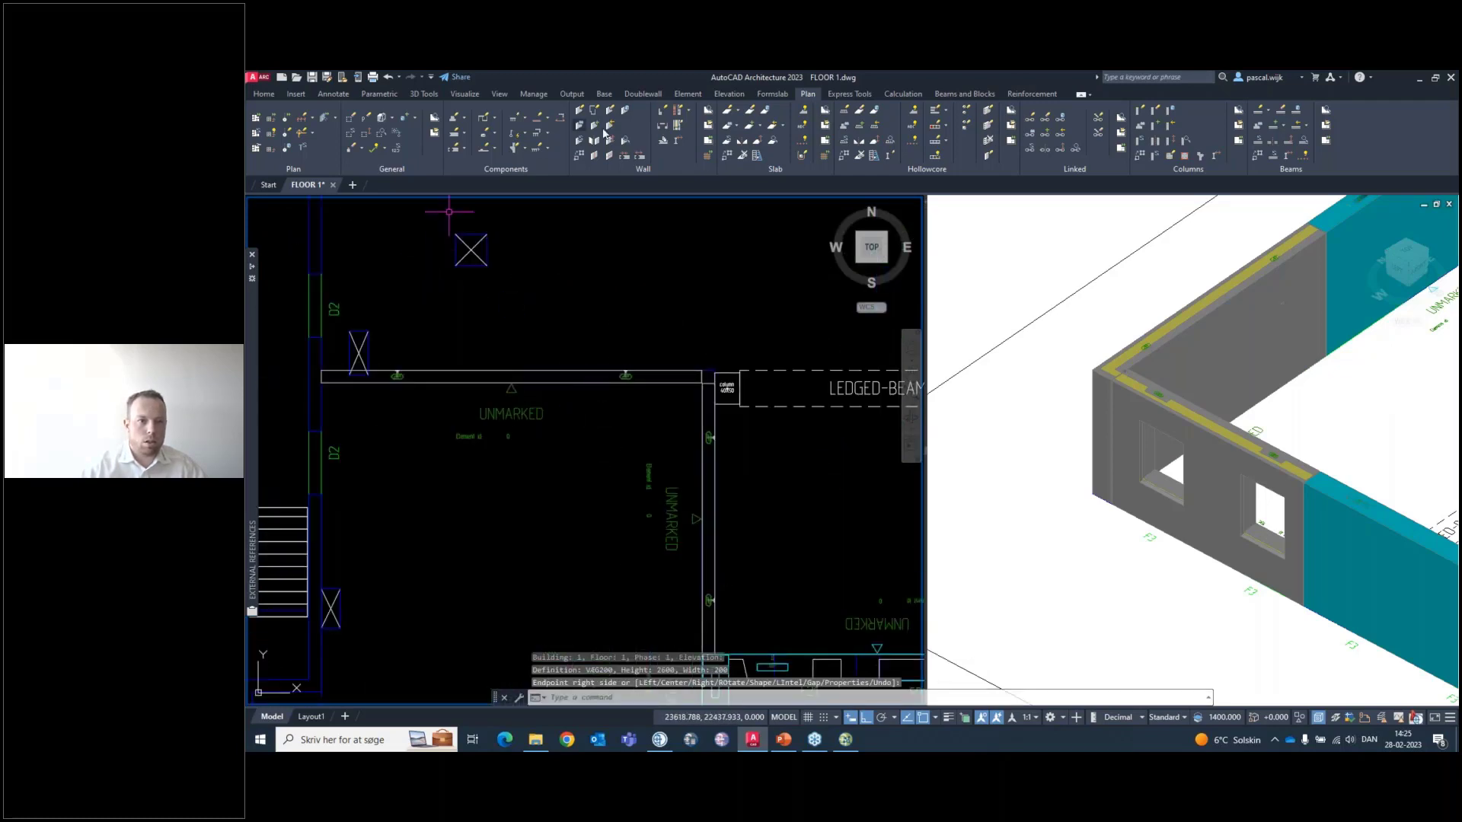
Connect the two interior walls meeting beside the column with the corner joint J6-0204L
{"action": "left_click", "coordinate": [625, 156]}
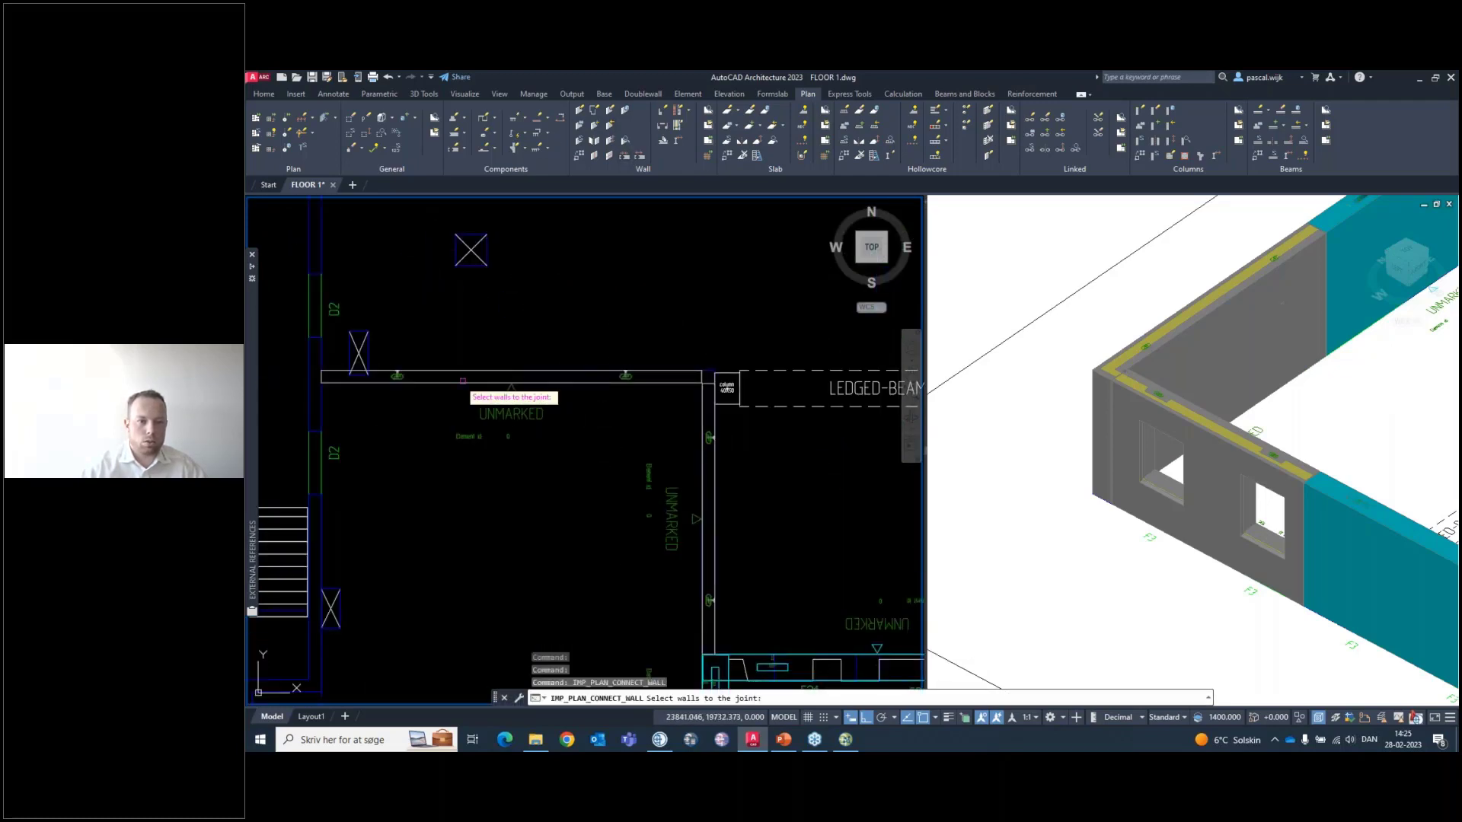
{"action": "left_click", "coordinate": [699, 379]}
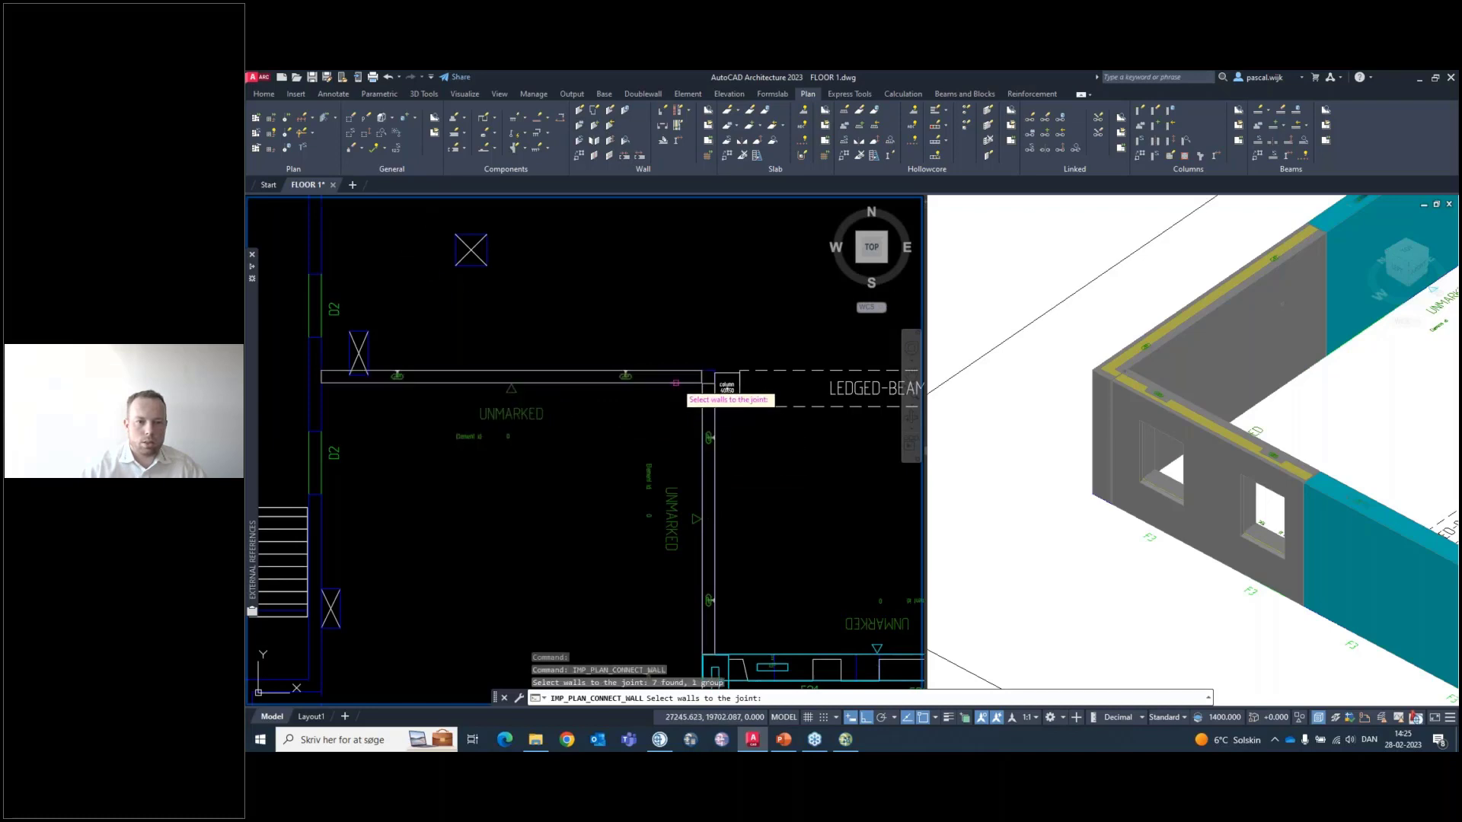
{"action": "left_click", "coordinate": [710, 445]}
{"action": "key", "text": "Return"}
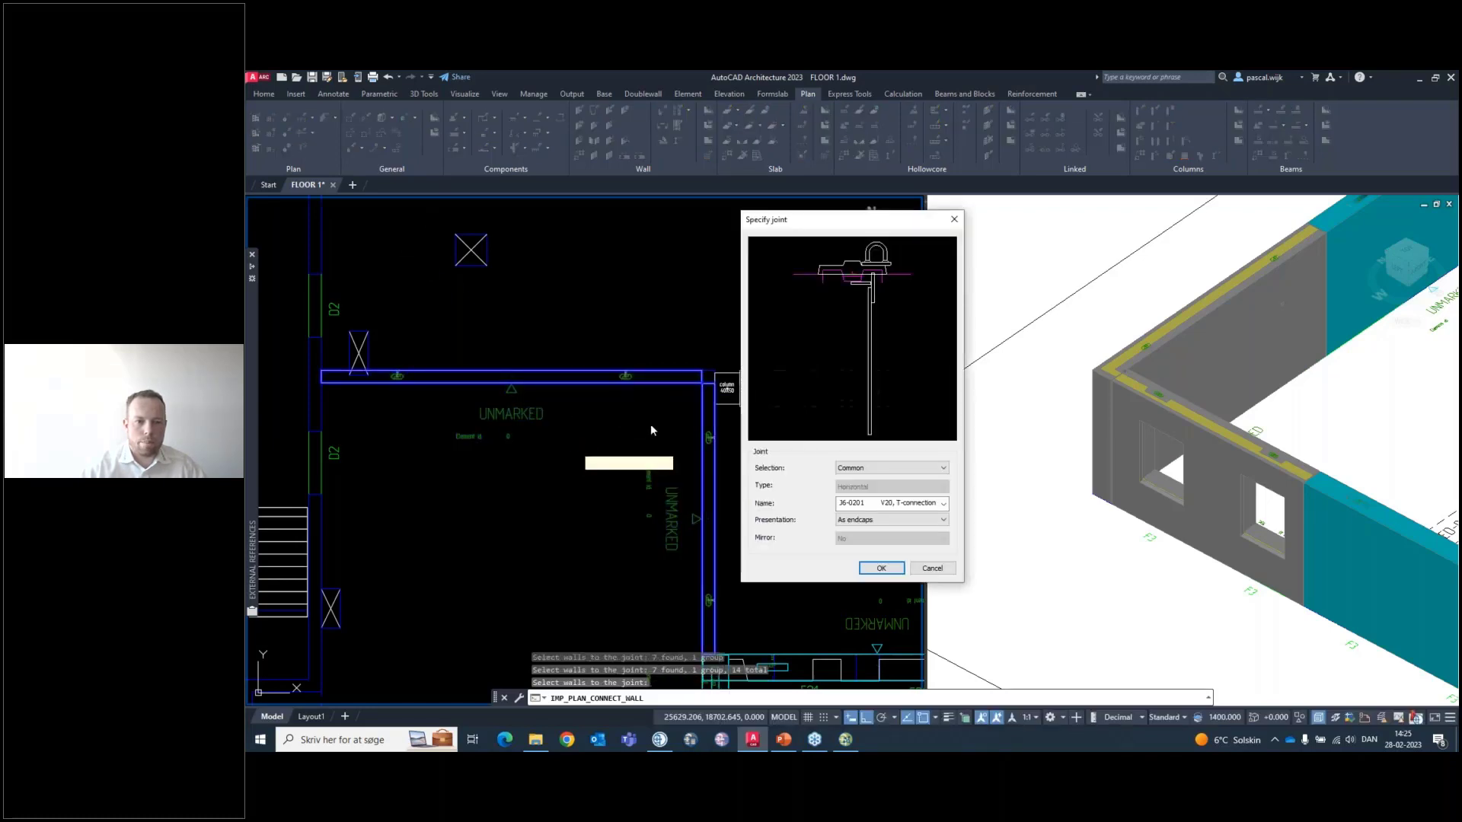
{"action": "scroll", "coordinate": [880, 505], "scroll_direction": "down", "scroll_amount": 3}
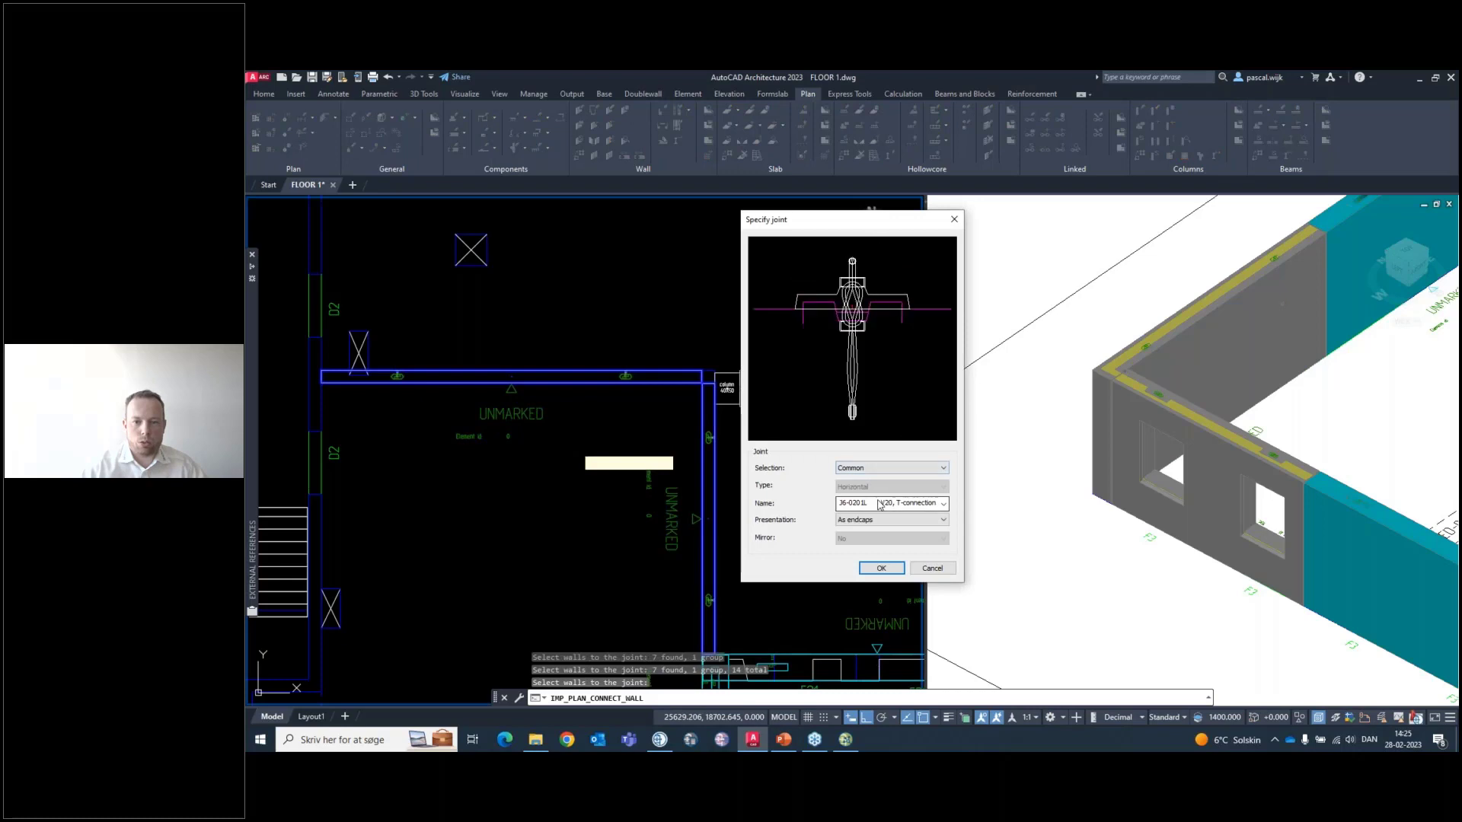
{"action": "scroll", "coordinate": [880, 505], "scroll_direction": "down", "scroll_amount": 1}
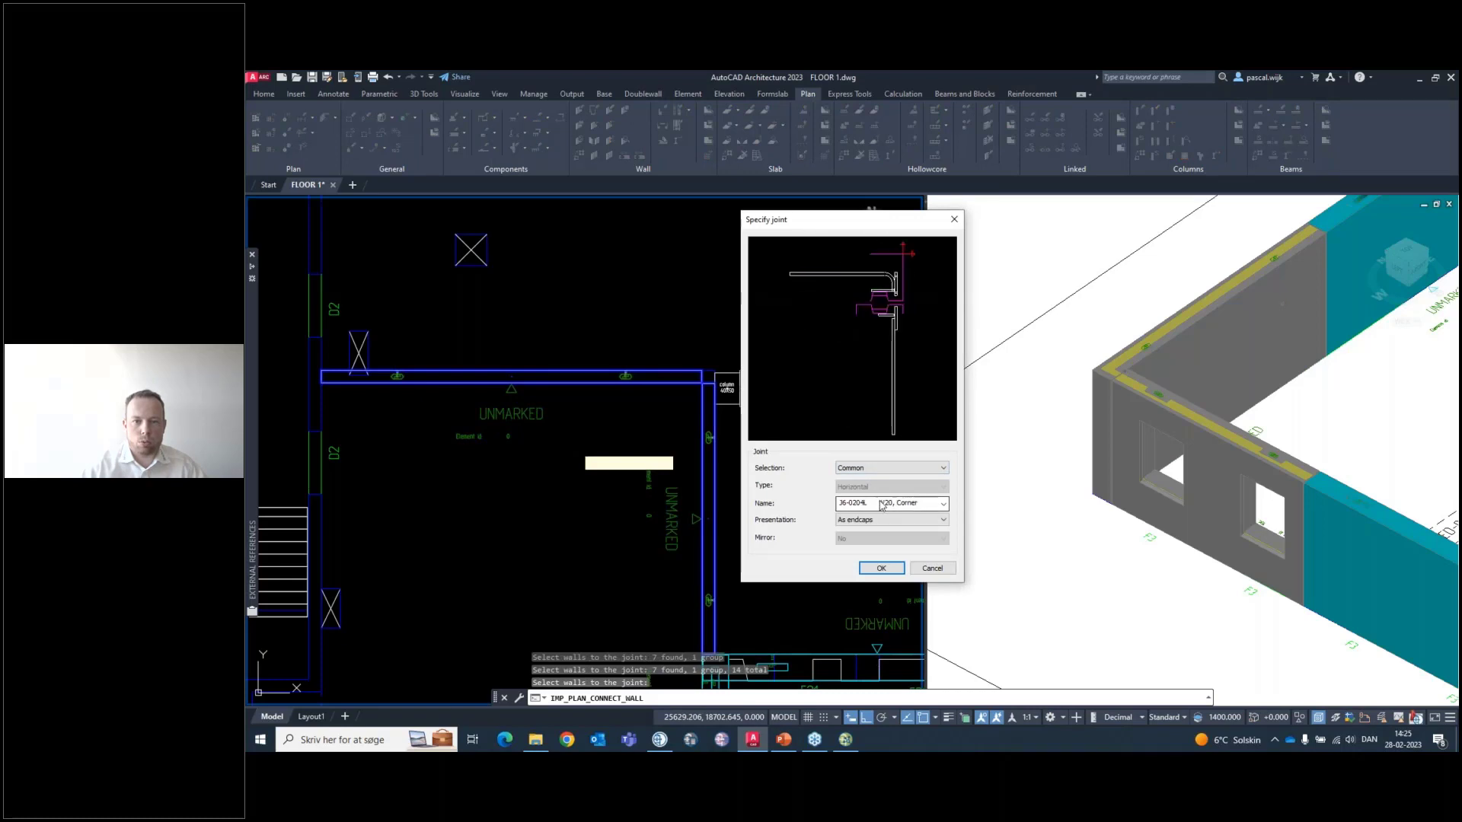
{"action": "left_click", "coordinate": [881, 569]}
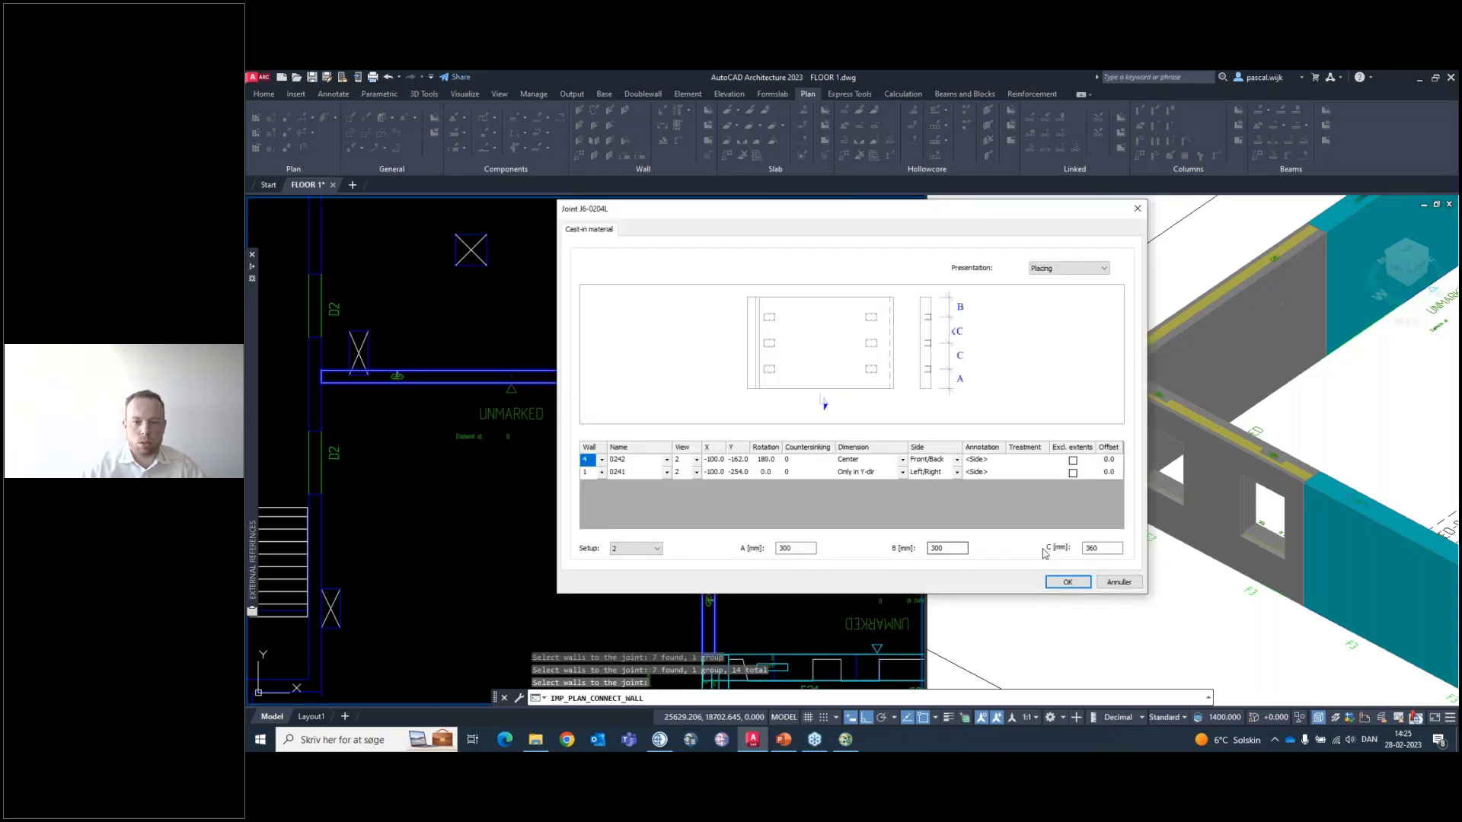
Accept the joint's cast-in material settings, apply the proposed solution and update the placing of all lifting and bracing anchors
{"action": "left_click", "coordinate": [1067, 582]}
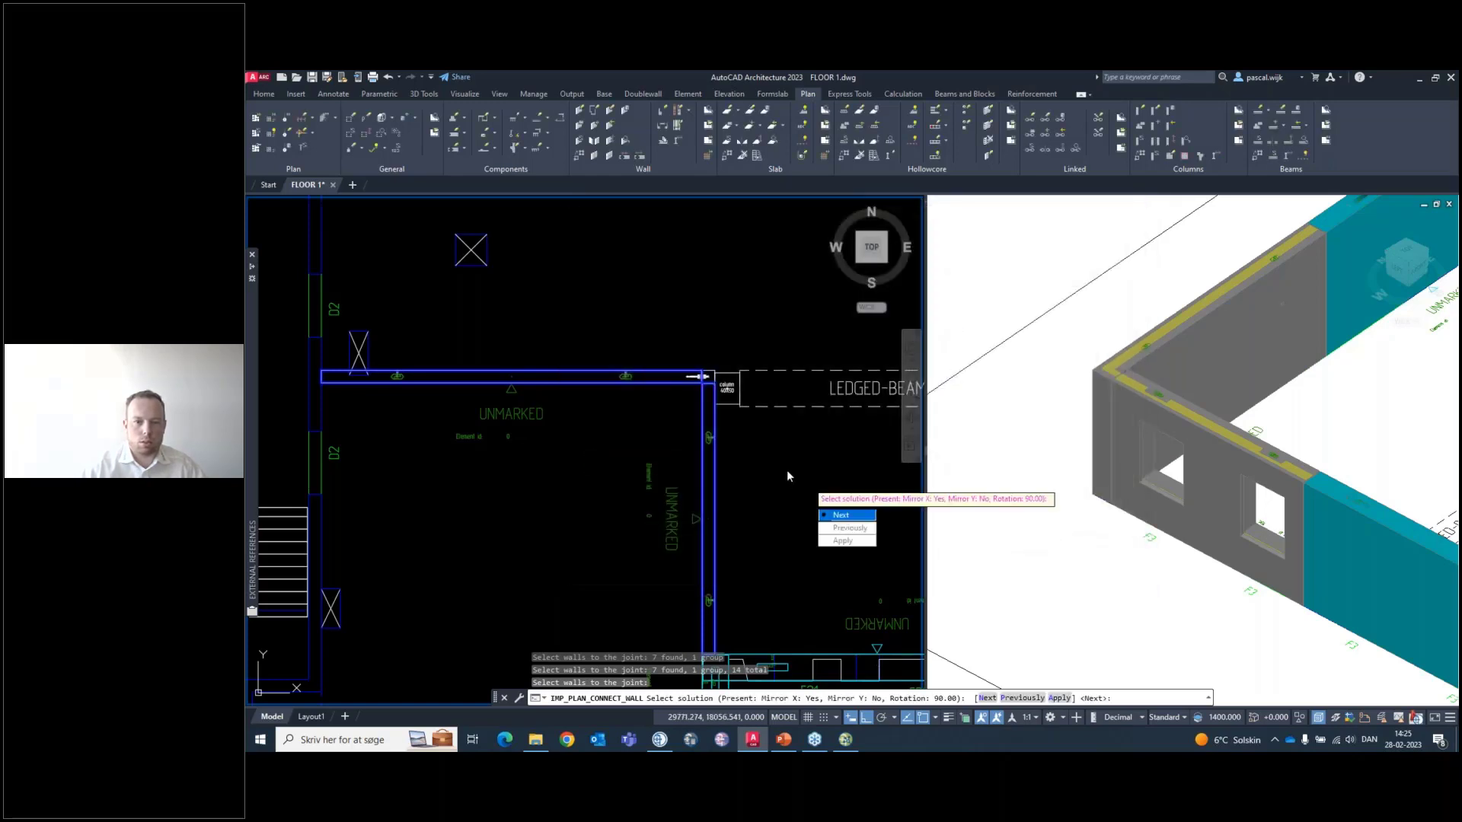
{"action": "type", "text": "A"}
{"action": "key", "text": "Return"}
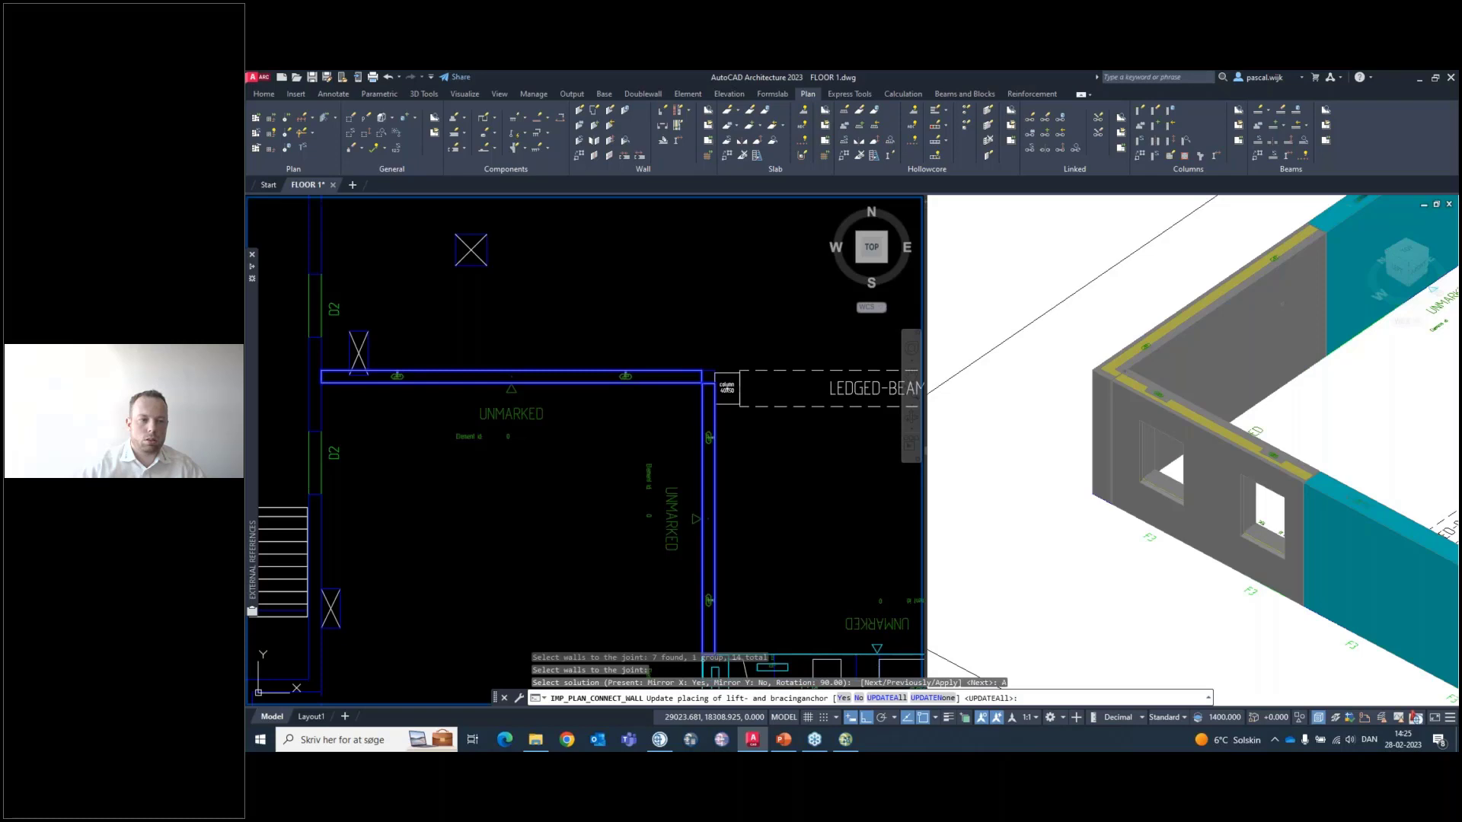
{"action": "key", "text": "Return"}
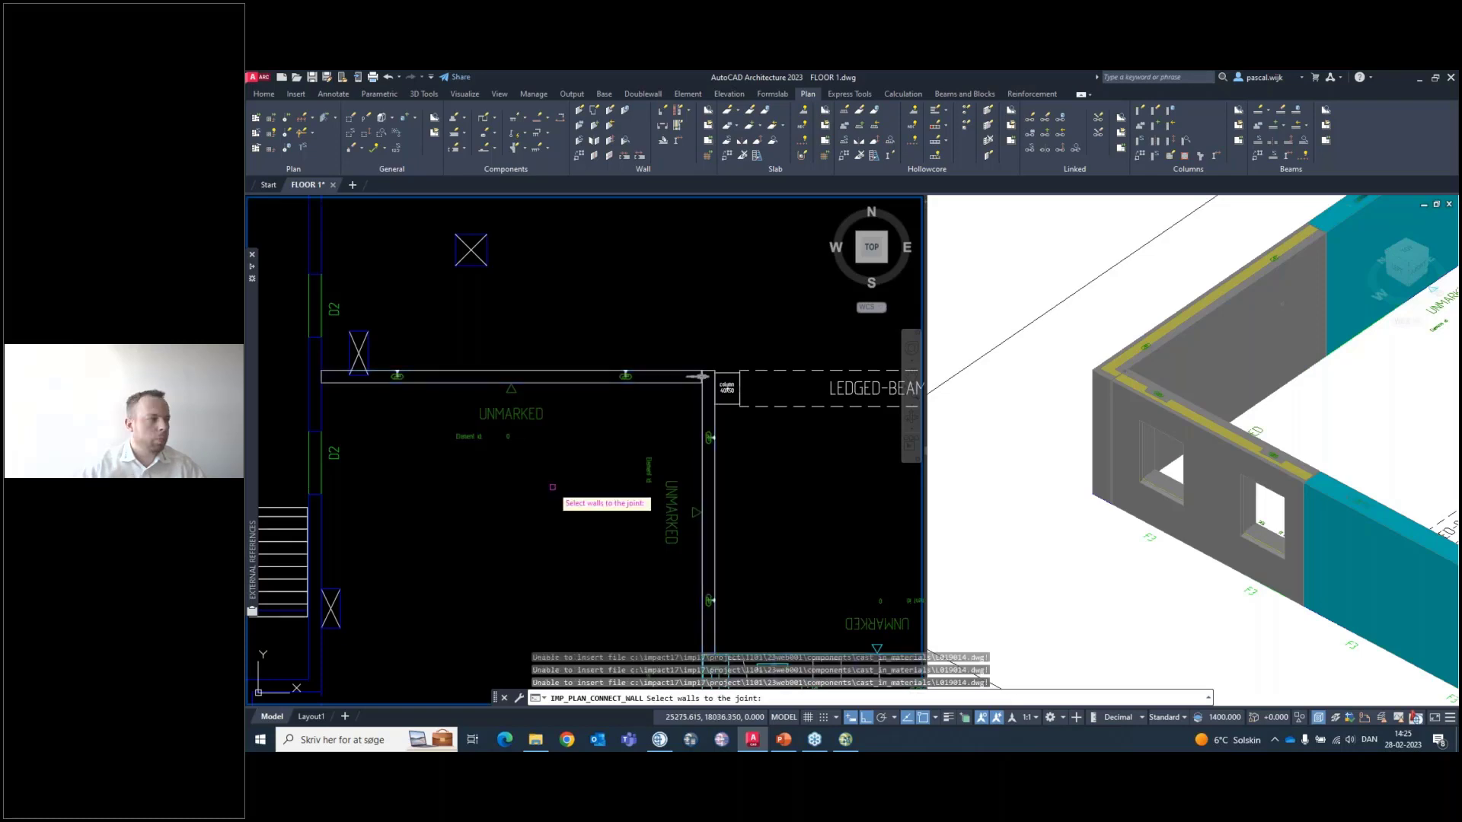
Try to connect the south end of the interior wall to the facade wall near F21 with a wall joint
{"action": "middle_click_drag", "start_coordinate": [761, 487], "coordinate": [688, 384]}
{"action": "middle_click_drag", "start_coordinate": [706, 453], "coordinate": [668, 290]}
{"action": "scroll", "coordinate": [651, 260], "scroll_direction": "up", "scroll_amount": 6}
{"action": "scroll", "coordinate": [648, 260], "scroll_direction": "down", "scroll_amount": 4}
{"action": "scroll", "coordinate": [620, 502], "scroll_direction": "up", "scroll_amount": 2}
{"action": "scroll", "coordinate": [626, 487], "scroll_direction": "up", "scroll_amount": 4}
{"action": "scroll", "coordinate": [641, 488], "scroll_direction": "down", "scroll_amount": 3}
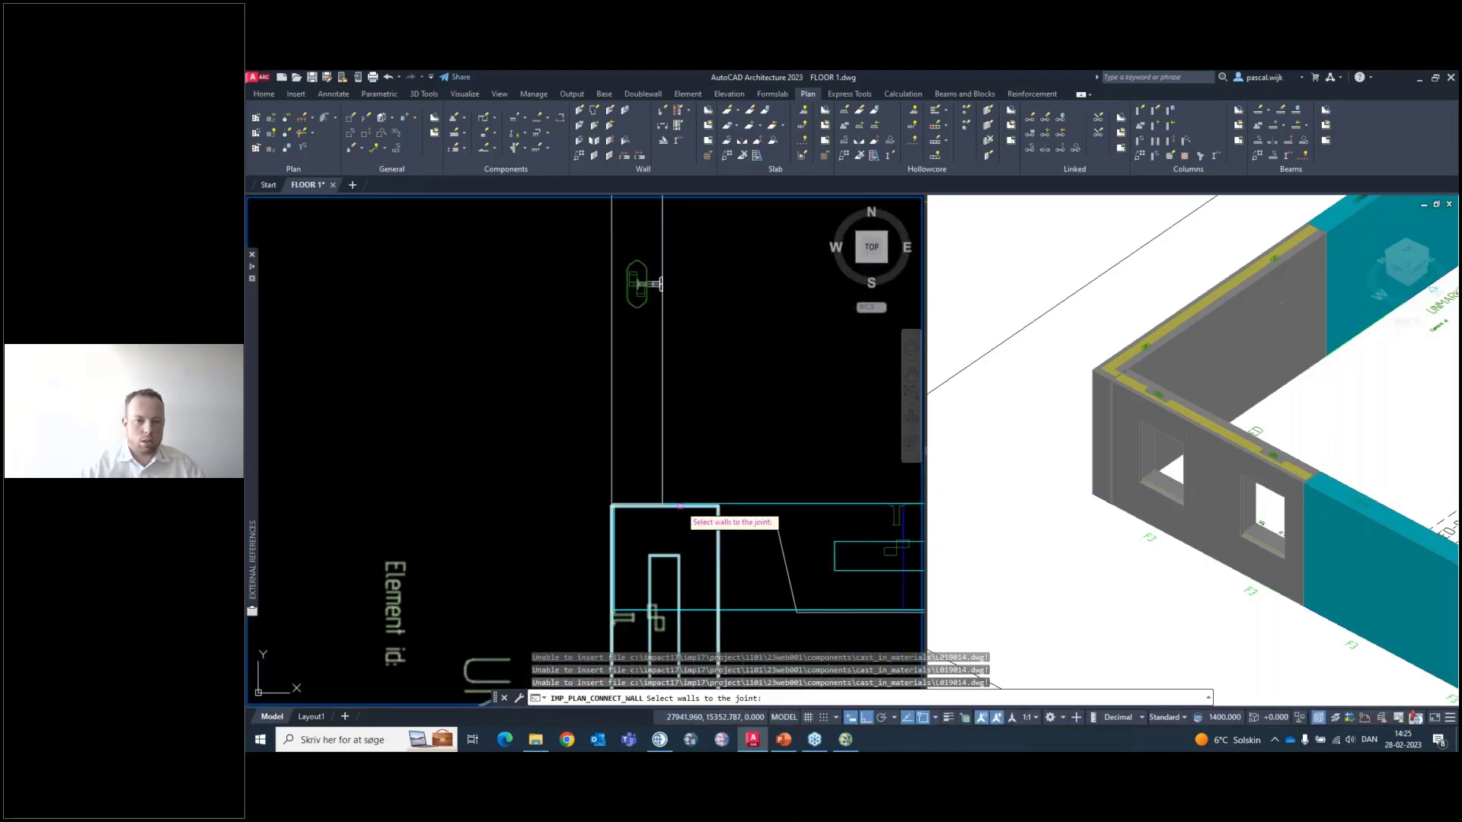
{"action": "scroll", "coordinate": [682, 495], "scroll_direction": "up", "scroll_amount": 3}
{"action": "left_click", "coordinate": [714, 491]}
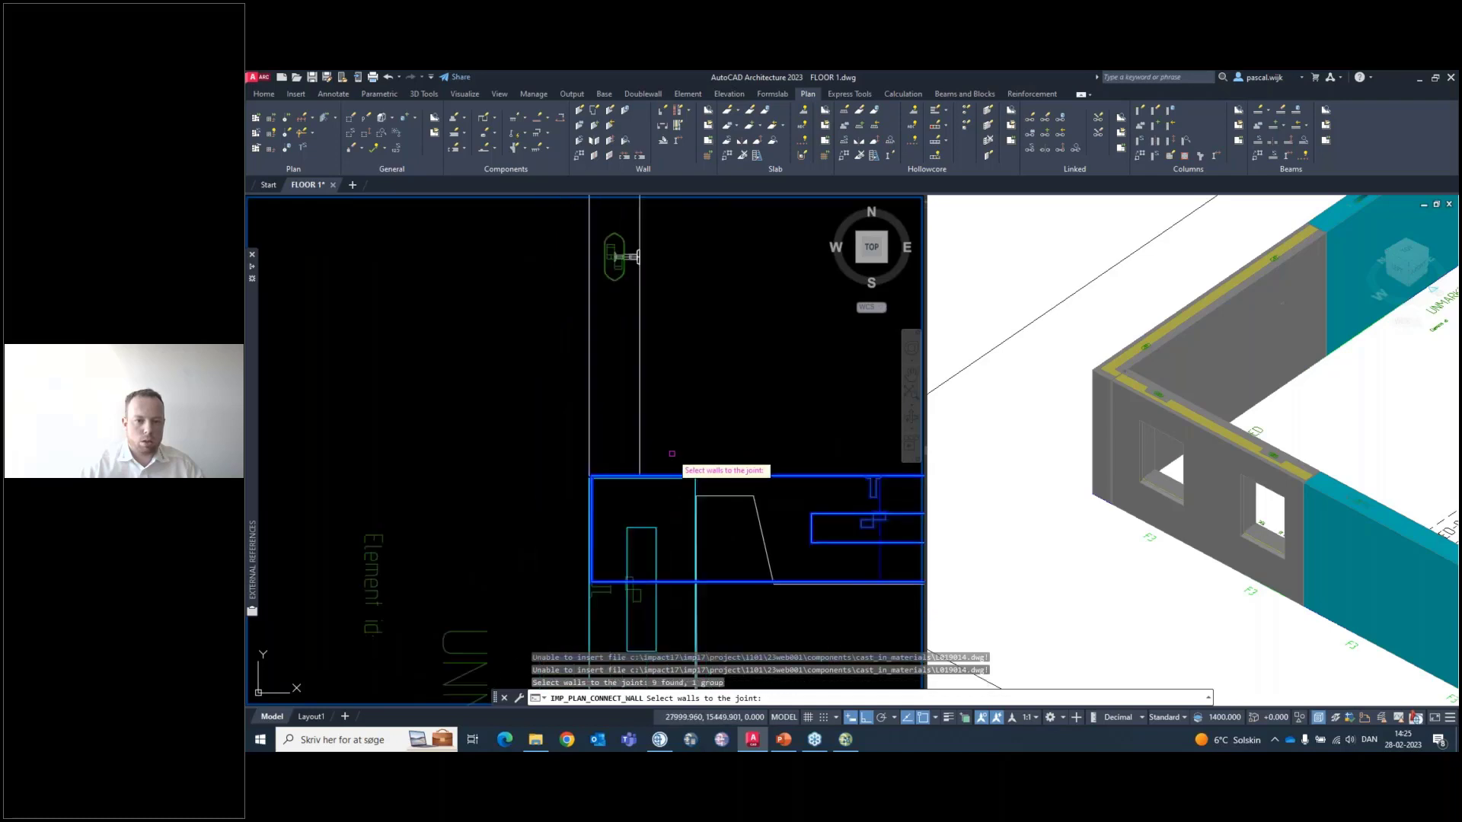
{"action": "scroll", "coordinate": [692, 457], "scroll_direction": "down", "scroll_amount": 4}
{"action": "left_click", "coordinate": [644, 417]}
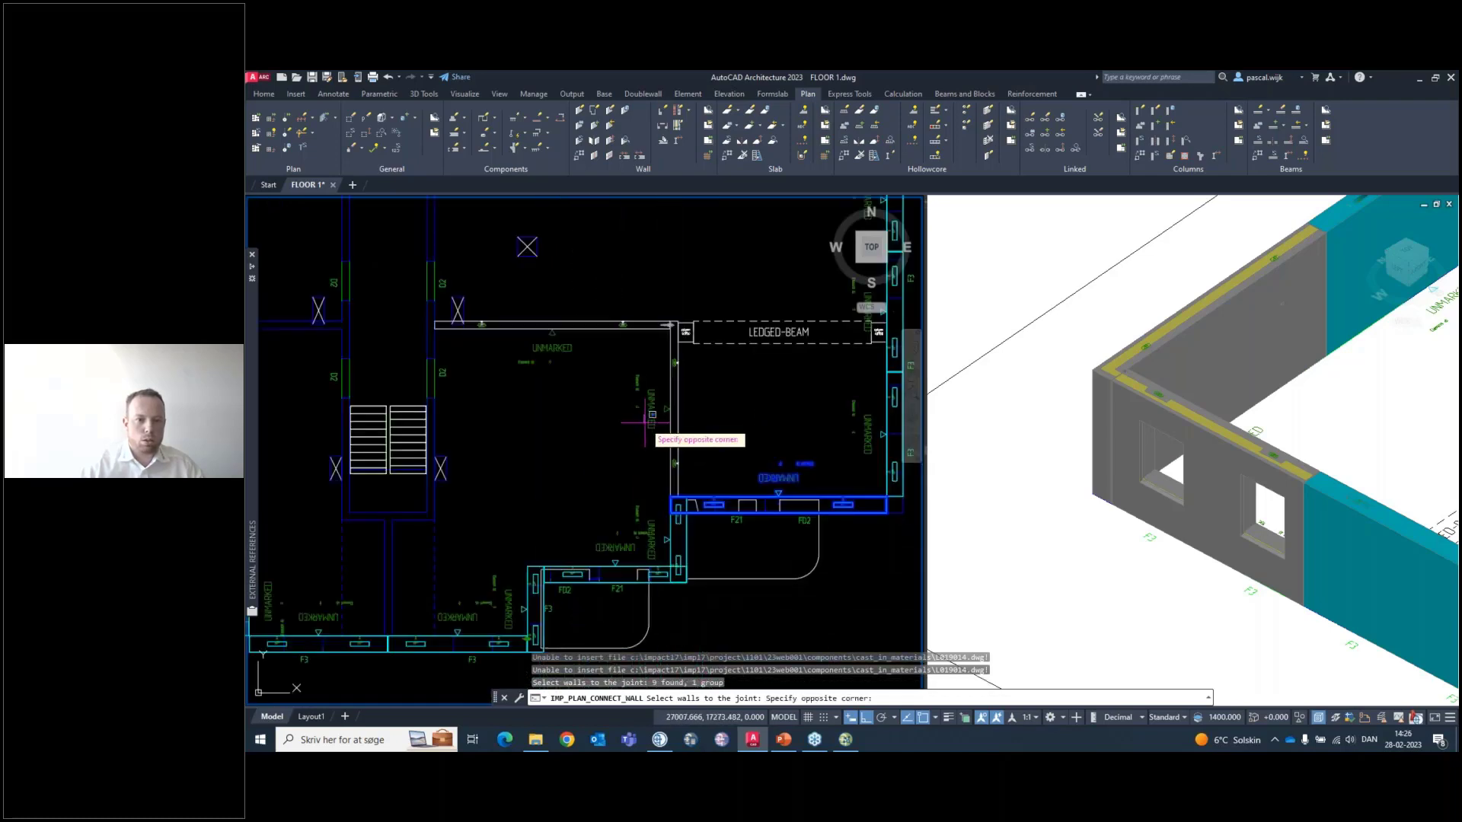
{"action": "left_click", "coordinate": [632, 393]}
{"action": "scroll", "coordinate": [665, 502], "scroll_direction": "up", "scroll_amount": 5}
{"action": "key", "text": "Return"}
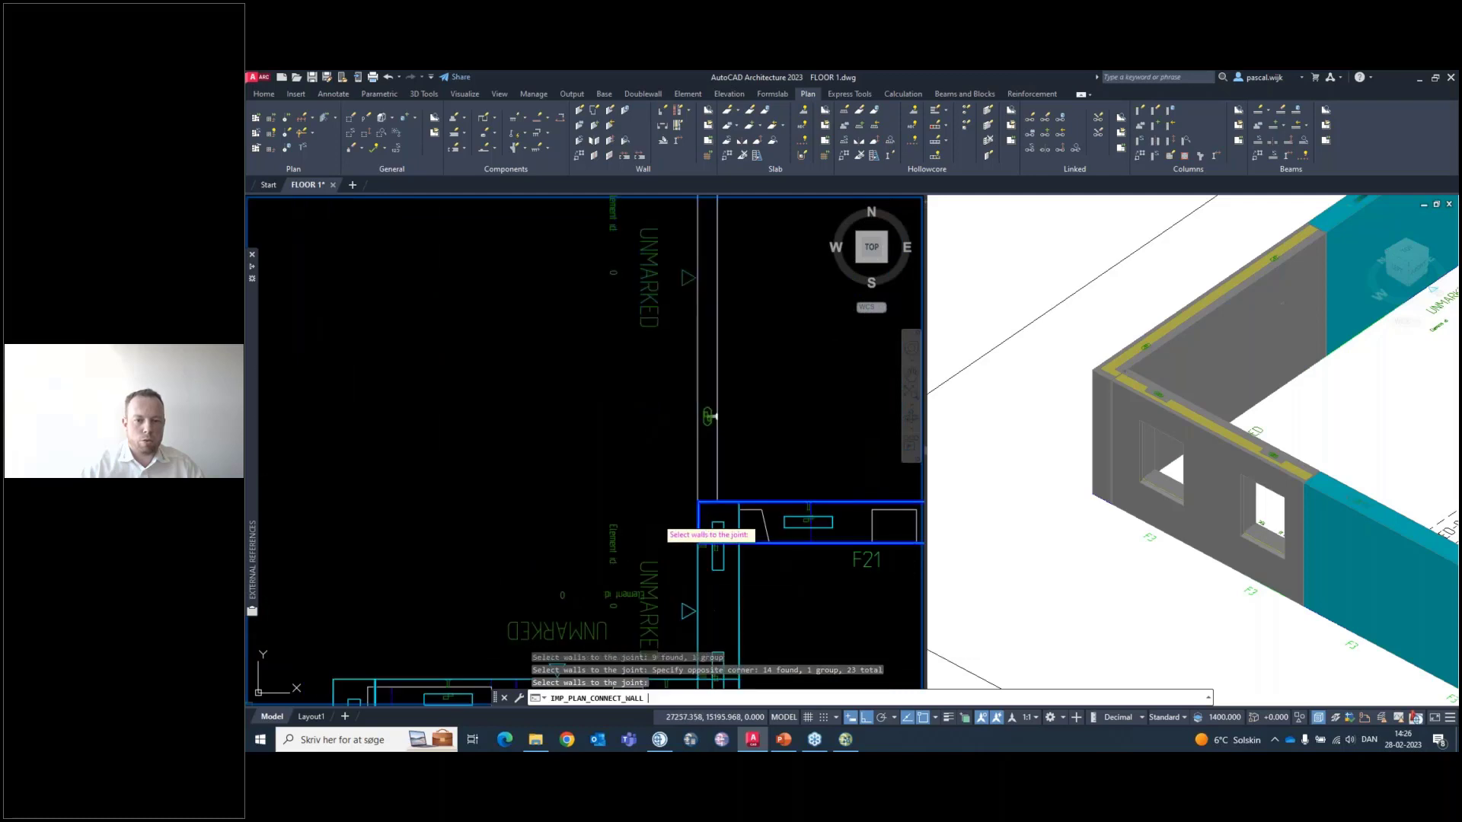
{"action": "scroll", "coordinate": [671, 502], "scroll_direction": "down", "scroll_amount": 3}
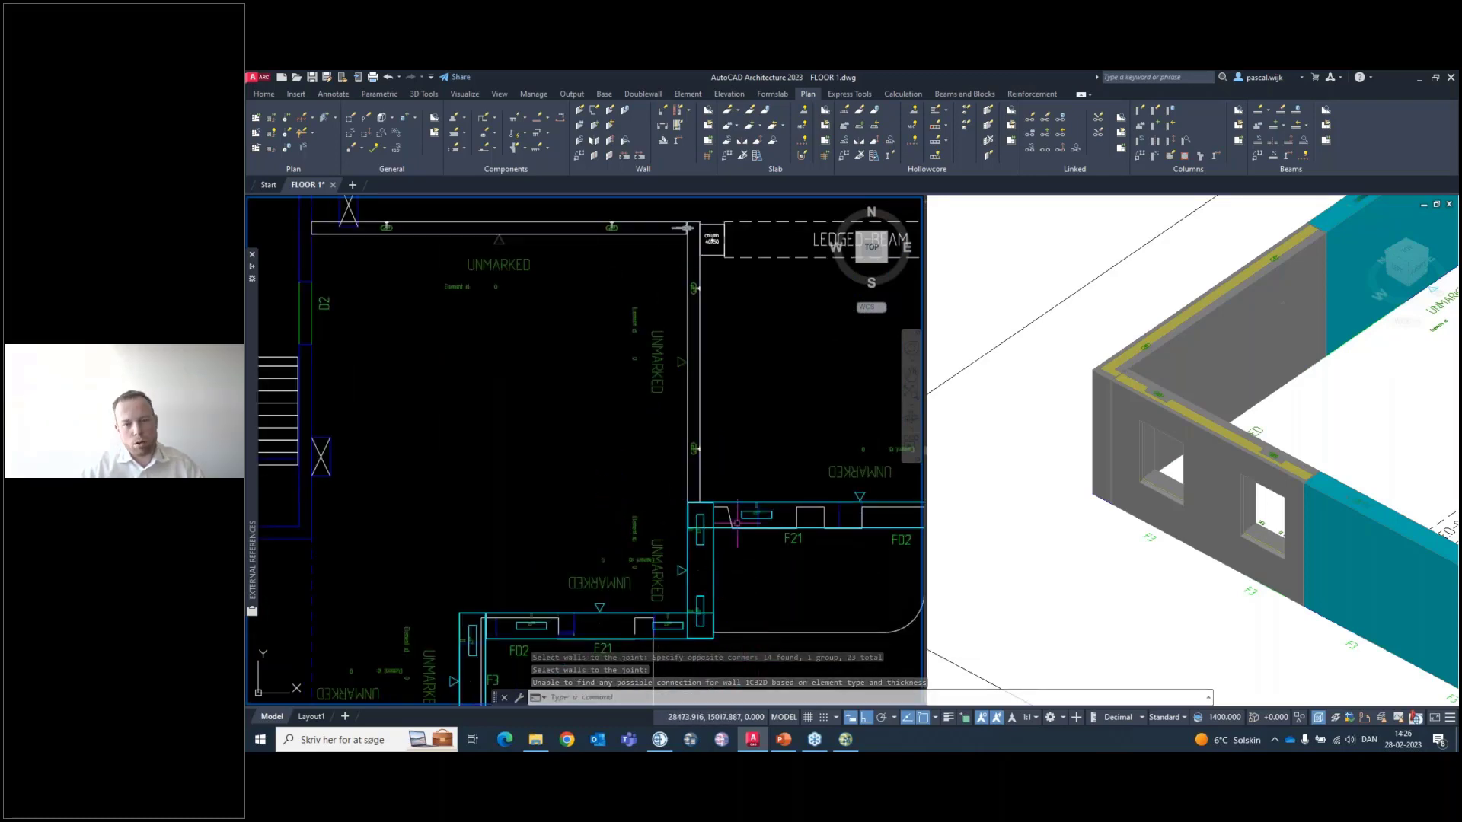
Examine the plan around the interior walls, the stairwell and the junction with the facade near F21
{"action": "middle_click_drag", "start_coordinate": [729, 480], "coordinate": [757, 601]}
{"action": "scroll", "coordinate": [758, 603], "scroll_direction": "down", "scroll_amount": 4}
{"action": "scroll", "coordinate": [628, 401], "scroll_direction": "up", "scroll_amount": 2}
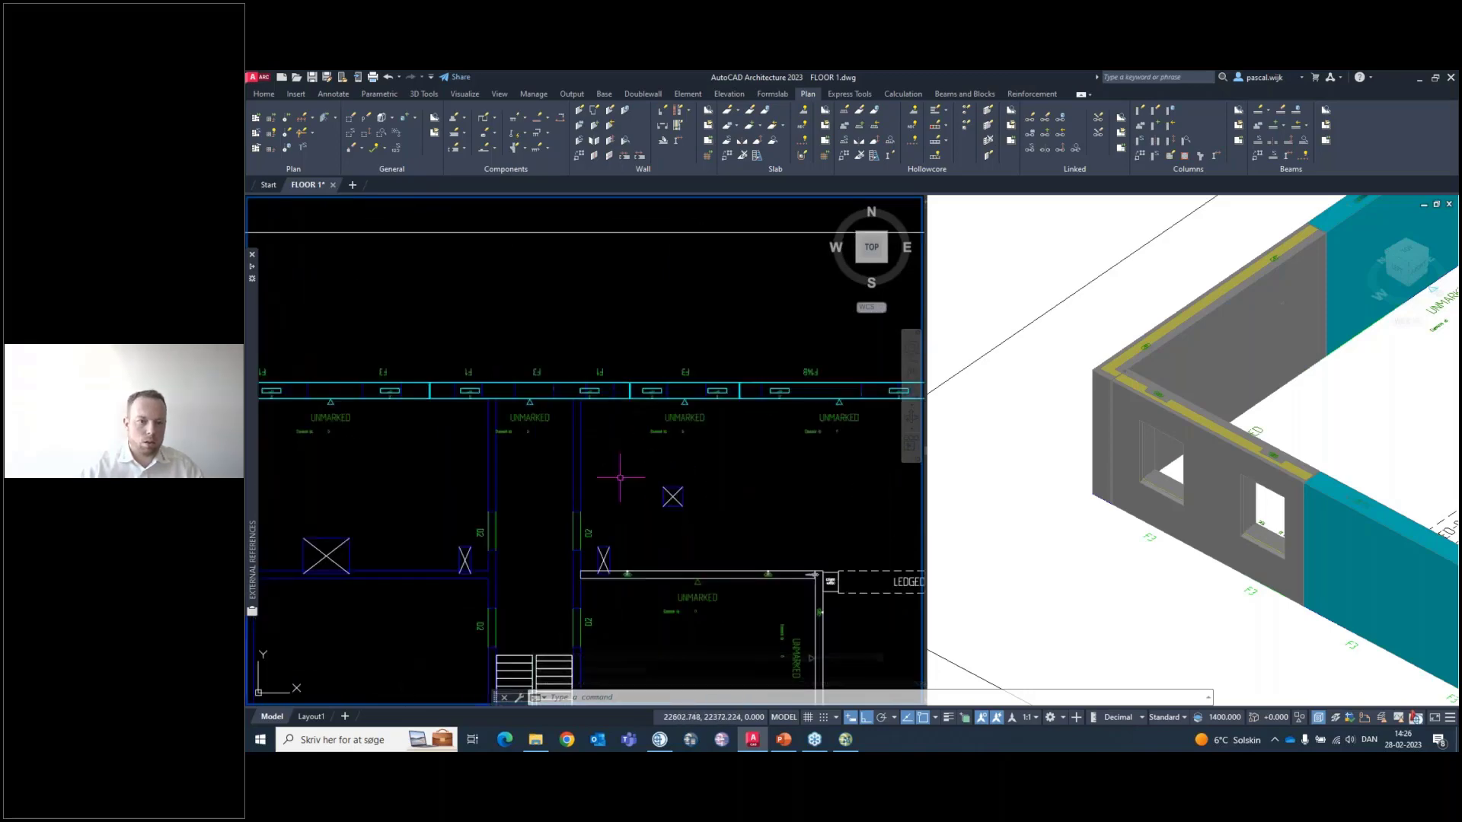
{"action": "scroll", "coordinate": [619, 477], "scroll_direction": "up", "scroll_amount": 2}
{"action": "middle_click_drag", "start_coordinate": [619, 477], "coordinate": [554, 382]}
{"action": "scroll", "coordinate": [768, 550], "scroll_direction": "down", "scroll_amount": 2}
{"action": "middle_click_drag", "start_coordinate": [769, 549], "coordinate": [619, 369]}
{"action": "scroll", "coordinate": [718, 562], "scroll_direction": "up", "scroll_amount": 4}
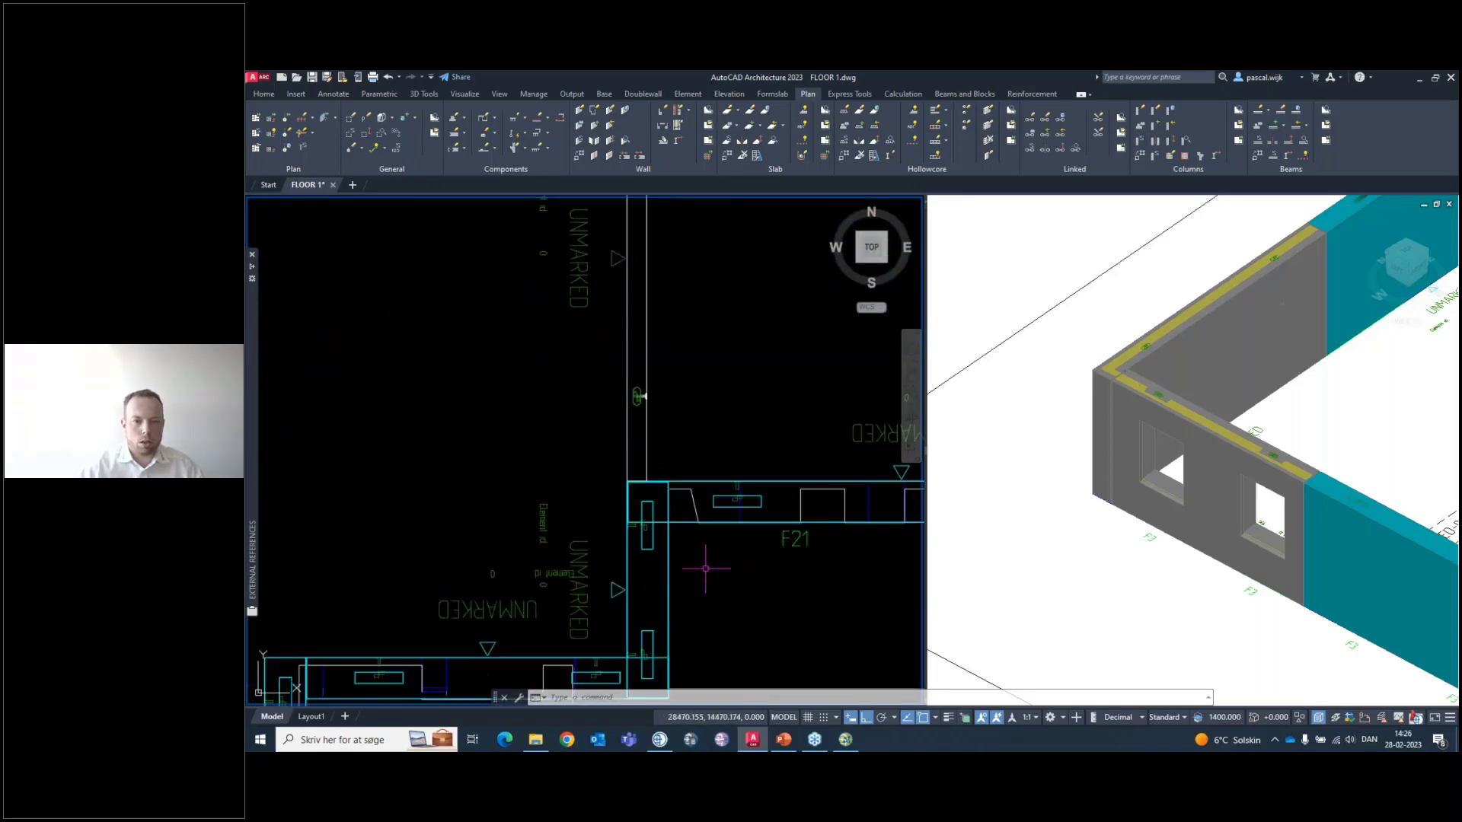
{"action": "scroll", "coordinate": [656, 485], "scroll_direction": "down", "scroll_amount": 4}
{"action": "scroll", "coordinate": [657, 485], "scroll_direction": "up", "scroll_amount": 2}
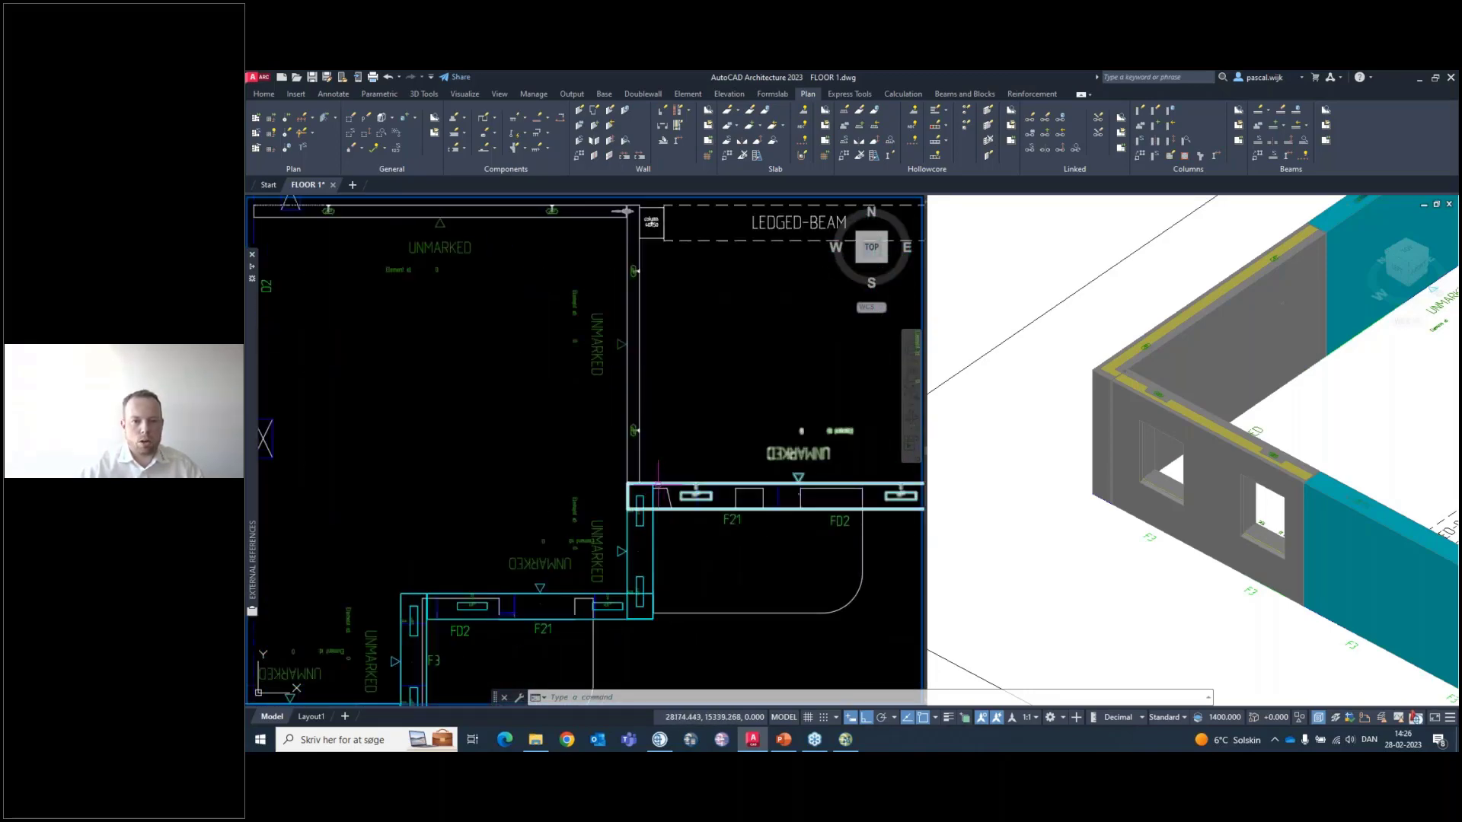
{"action": "scroll", "coordinate": [656, 482], "scroll_direction": "up", "scroll_amount": 2}
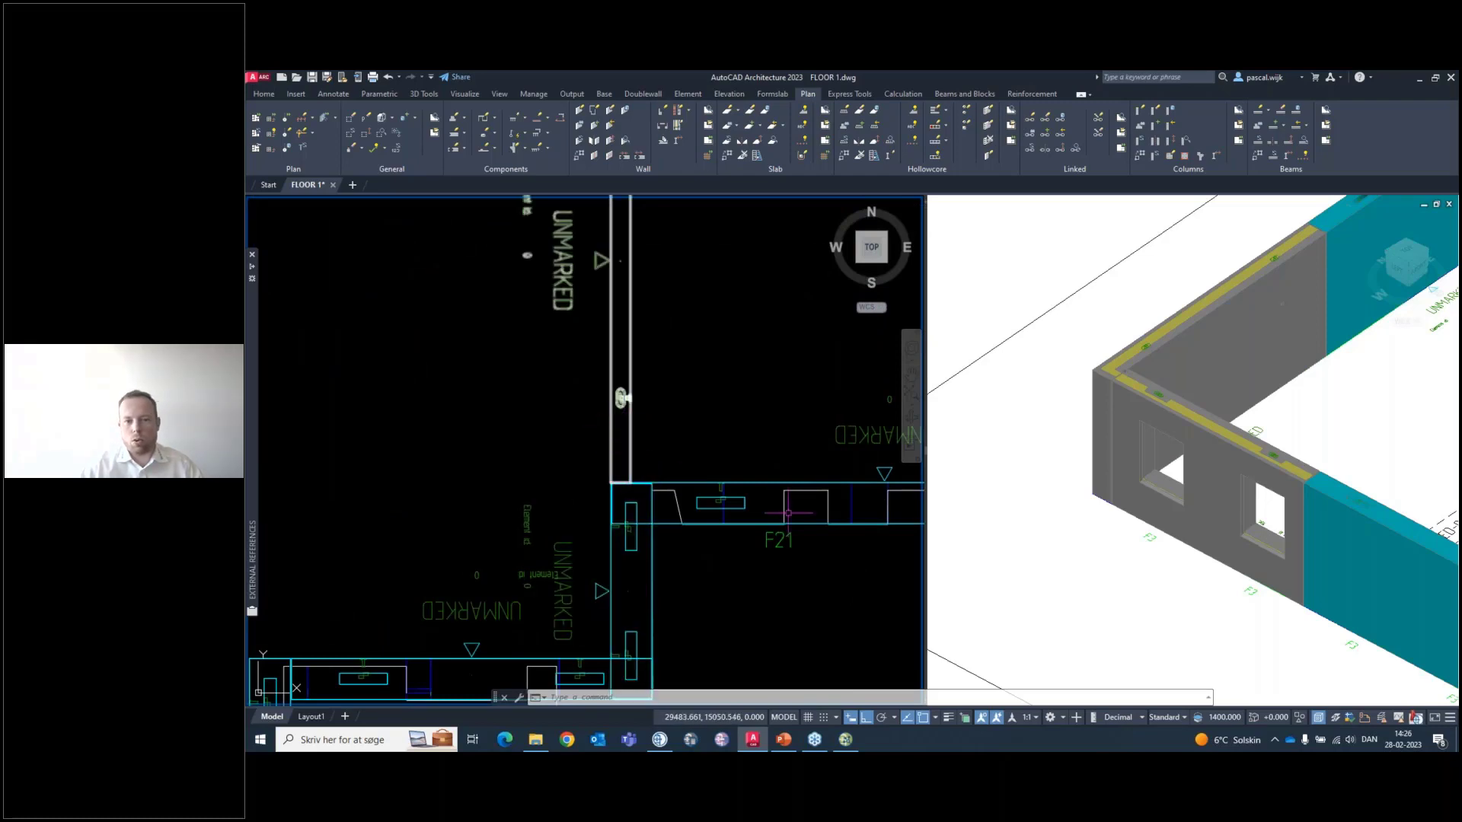
{"action": "scroll", "coordinate": [787, 513], "scroll_direction": "down", "scroll_amount": 2}
{"action": "middle_click_drag", "start_coordinate": [515, 451], "coordinate": [720, 493]}
{"action": "scroll", "coordinate": [720, 493], "scroll_direction": "down", "scroll_amount": 2}
{"action": "middle_click_drag", "start_coordinate": [574, 505], "coordinate": [536, 572]}
Inspect the new interior walls in the 3D view, covering the corner joint's cast-in parts and the bracing anchors
{"action": "left_click", "coordinate": [1172, 261]}
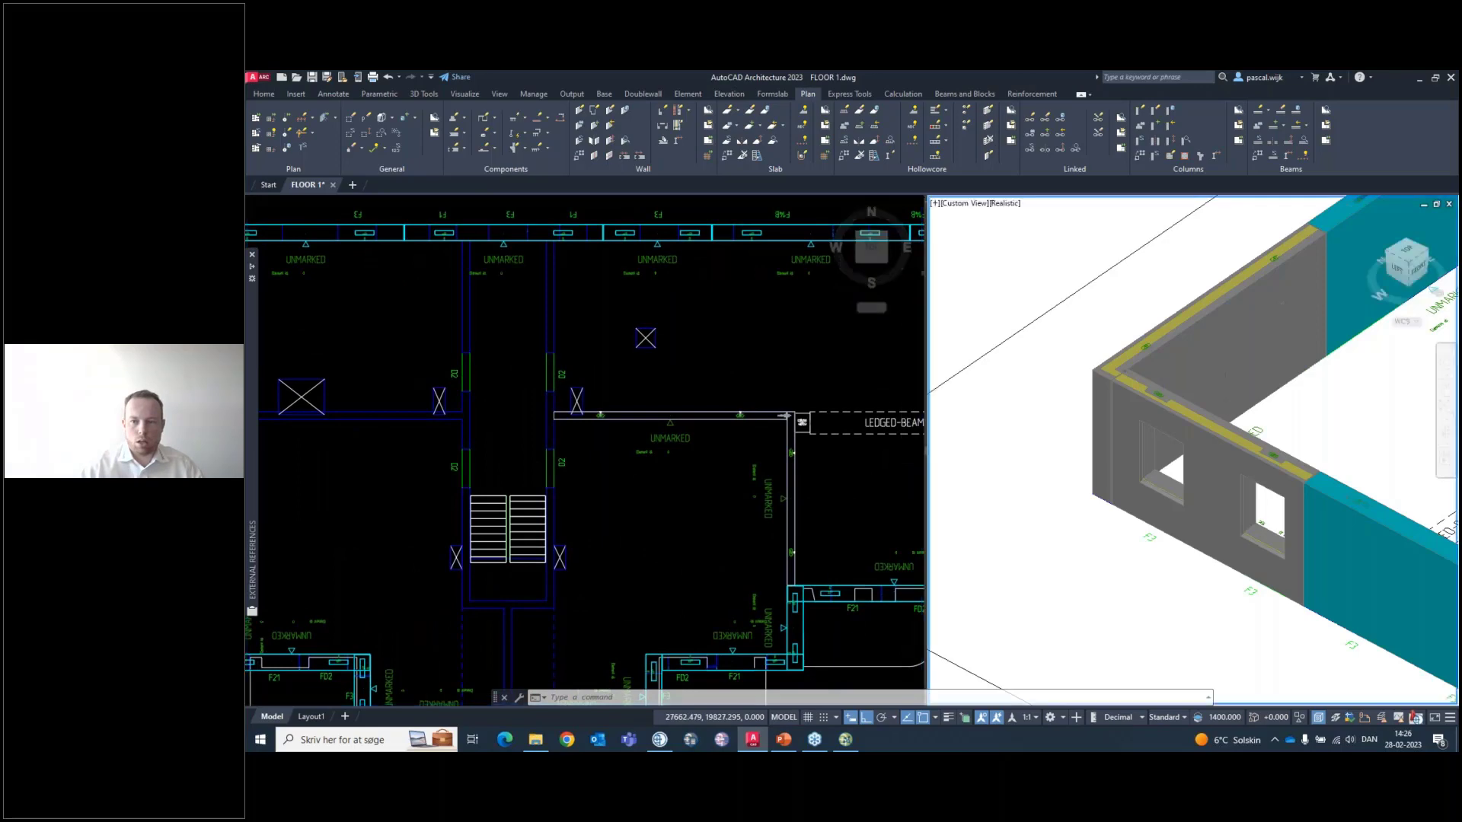
{"action": "scroll", "coordinate": [1165, 413], "scroll_direction": "down", "scroll_amount": 3}
{"action": "middle_click_drag", "start_coordinate": [1275, 445], "coordinate": [940, 475]}
{"action": "middle_click_drag", "start_coordinate": [1269, 400], "coordinate": [1021, 473]}
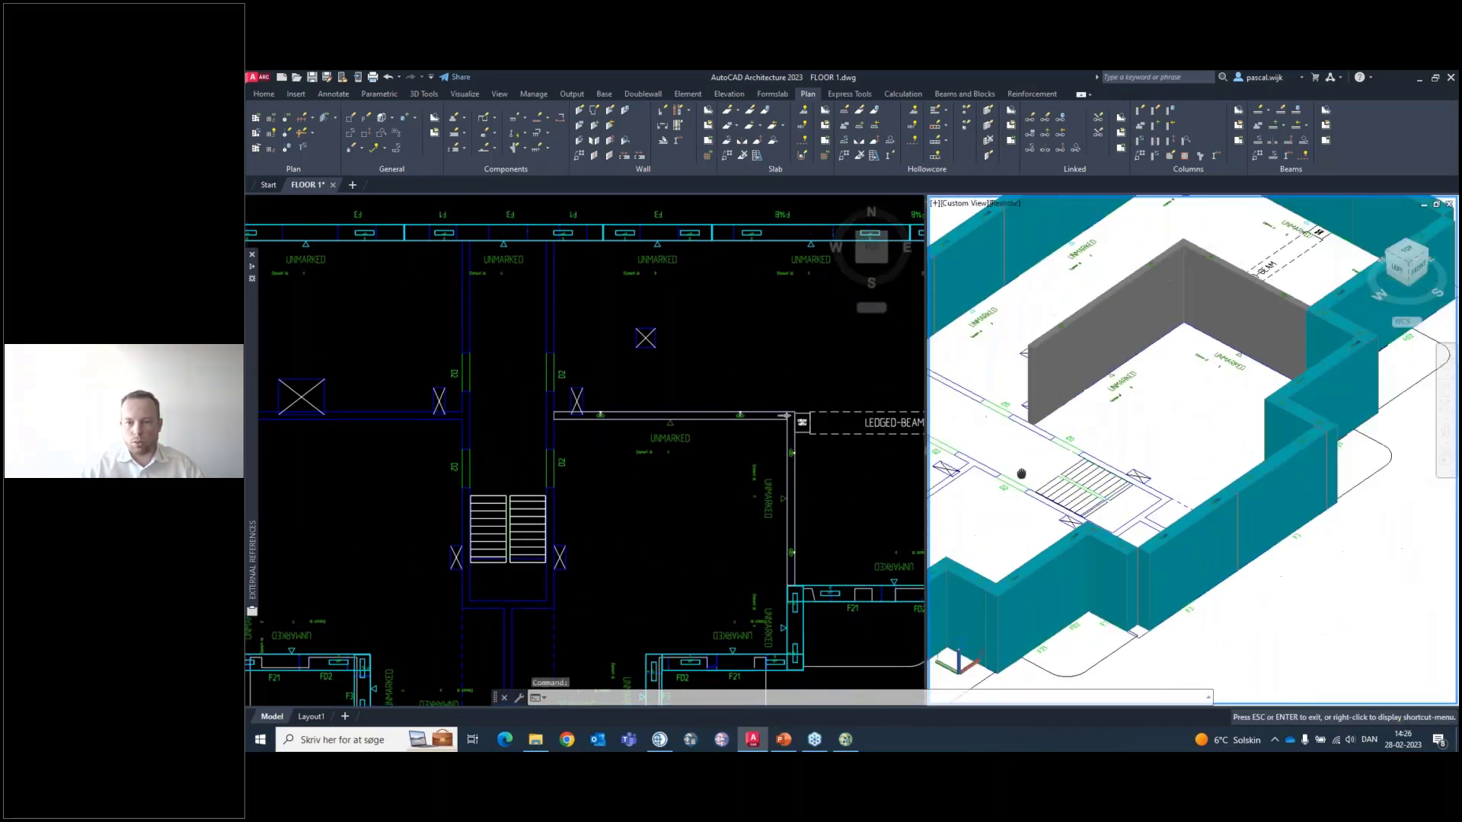
{"action": "scroll", "coordinate": [1215, 307], "scroll_direction": "up", "scroll_amount": 2}
{"action": "scroll", "coordinate": [1215, 312], "scroll_direction": "up", "scroll_amount": 4}
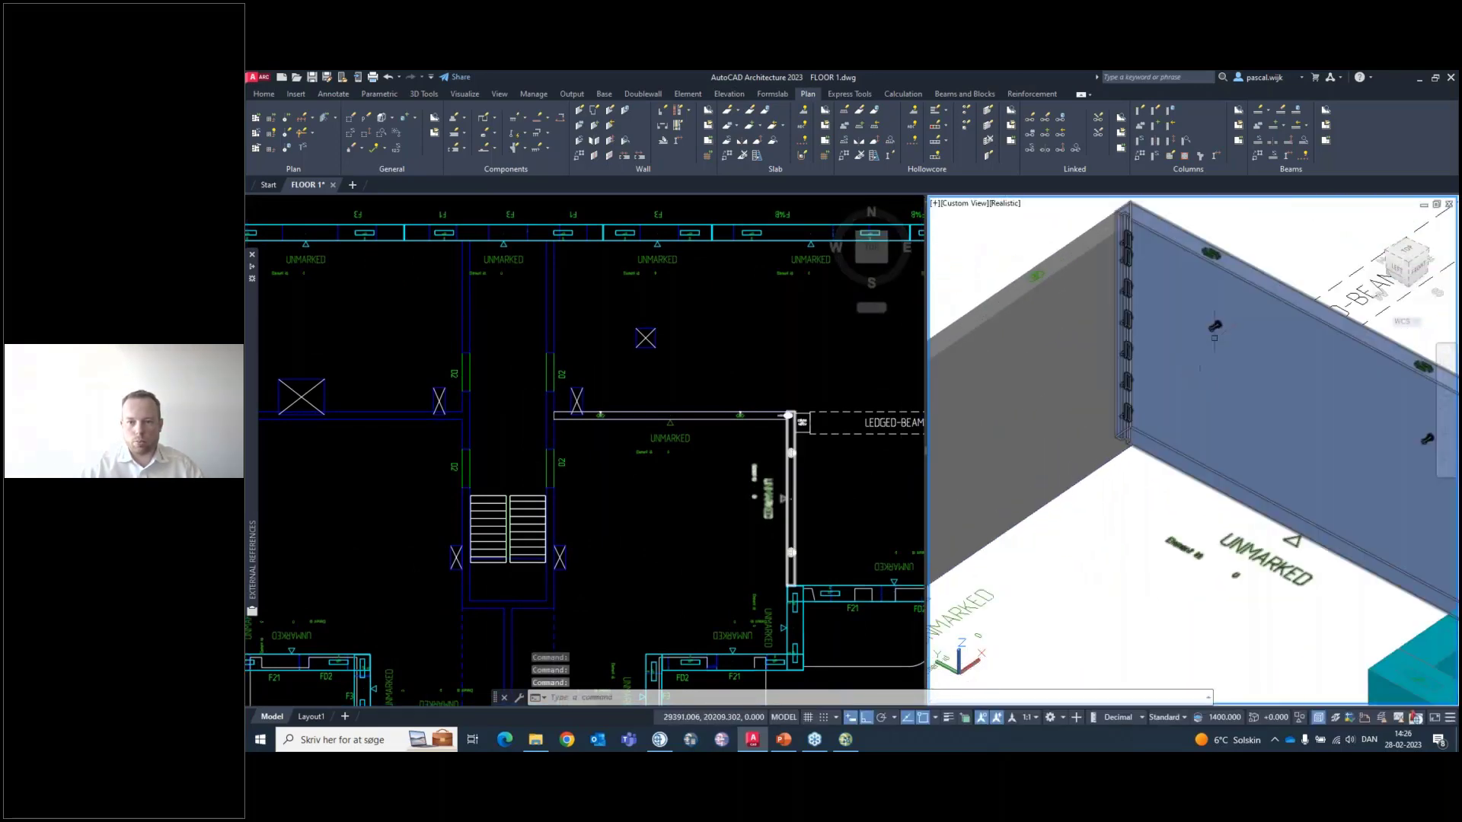
{"action": "scroll", "coordinate": [1187, 315], "scroll_direction": "up", "scroll_amount": 2}
{"action": "scroll", "coordinate": [1218, 330], "scroll_direction": "up", "scroll_amount": 2}
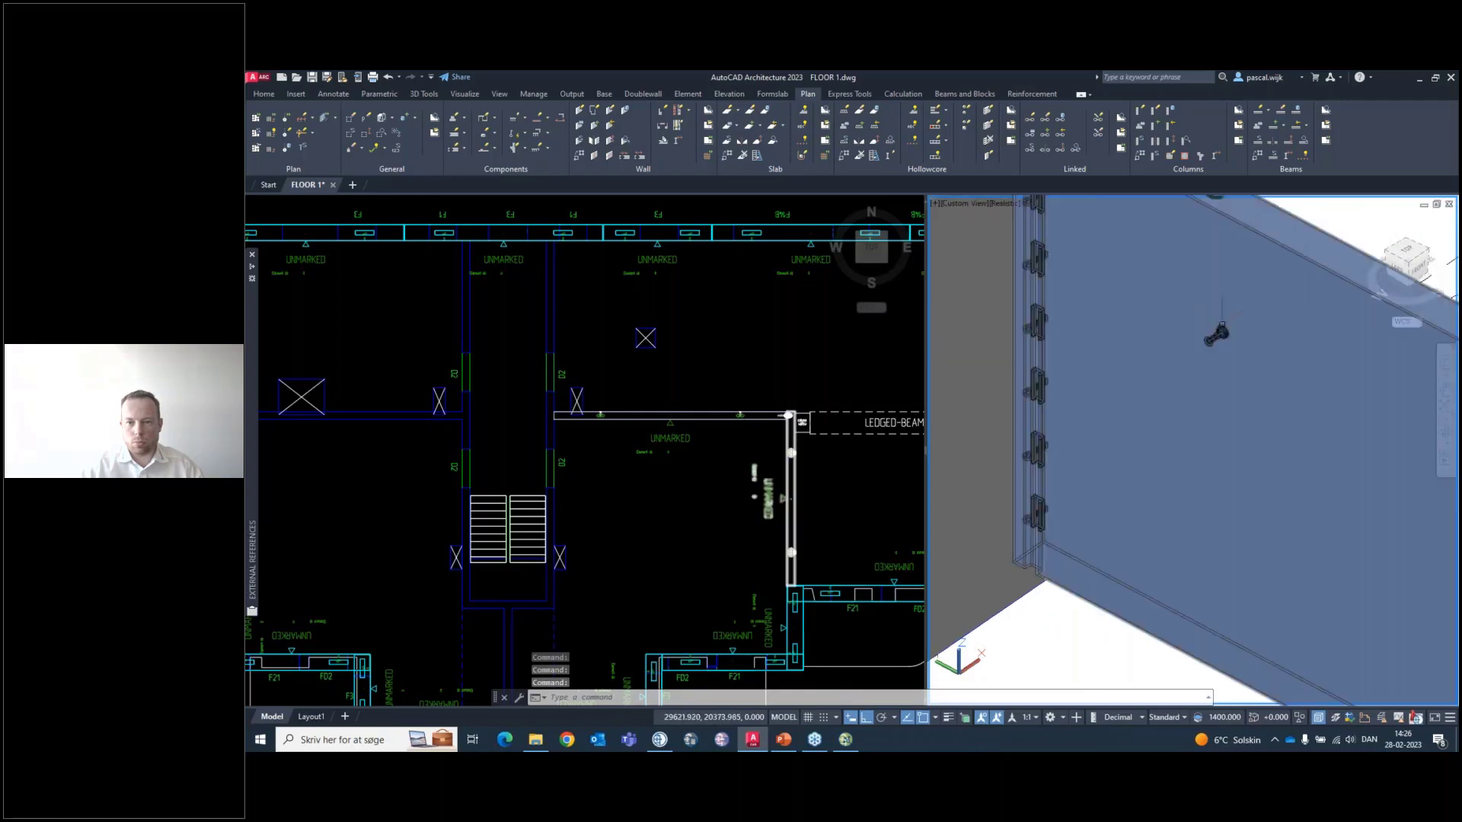
{"action": "scroll", "coordinate": [1217, 335], "scroll_direction": "up", "scroll_amount": 2}
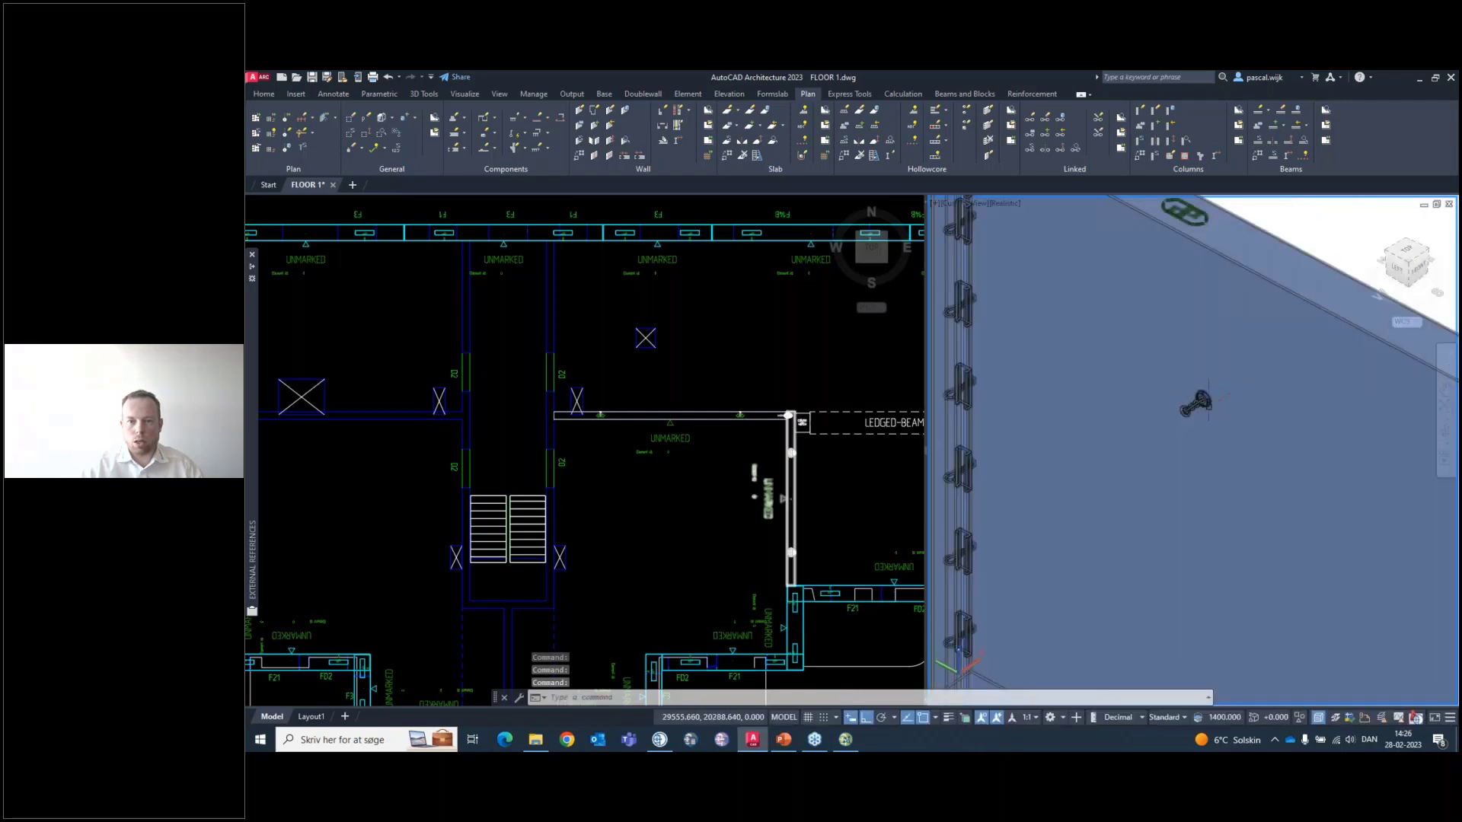
{"action": "scroll", "coordinate": [1210, 339], "scroll_direction": "down", "scroll_amount": 5}
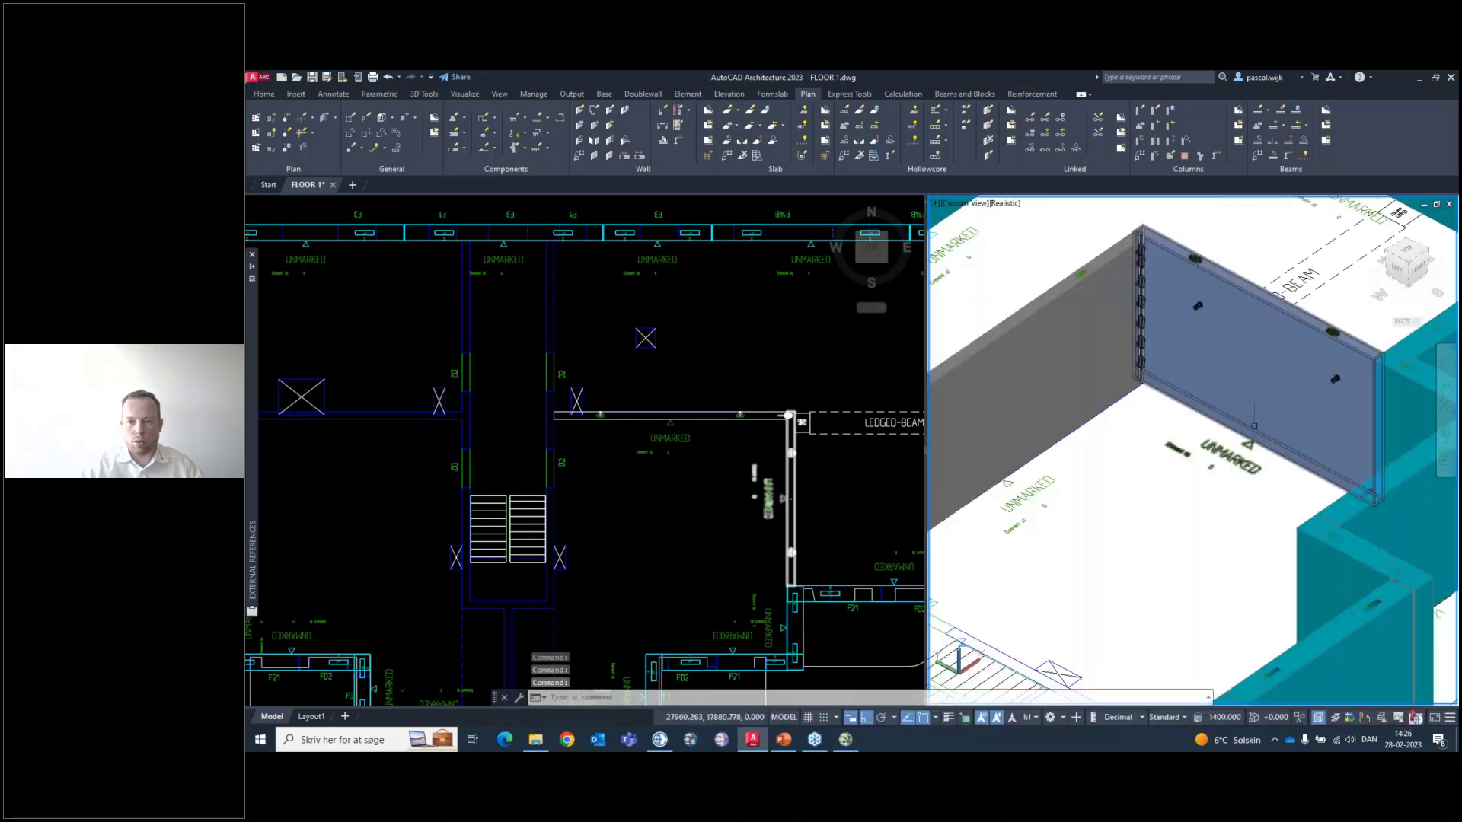
{"action": "middle_click_drag", "start_coordinate": [1207, 454], "coordinate": [1137, 509]}
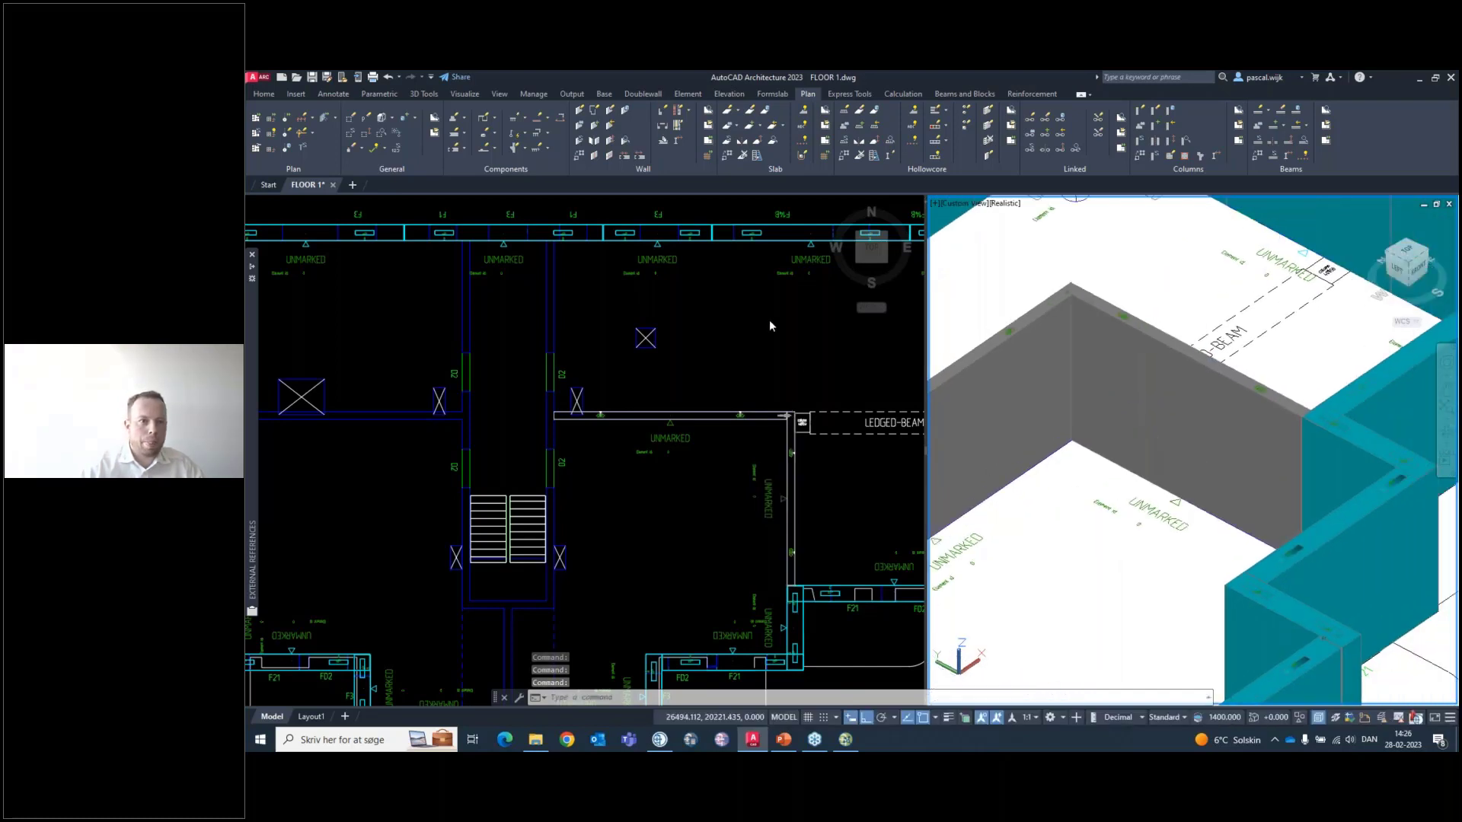
Start inserting an MEP key in the interior wall running south from the column, choosing key 09 for building 1, floor 1
{"action": "left_click", "coordinate": [526, 135]}
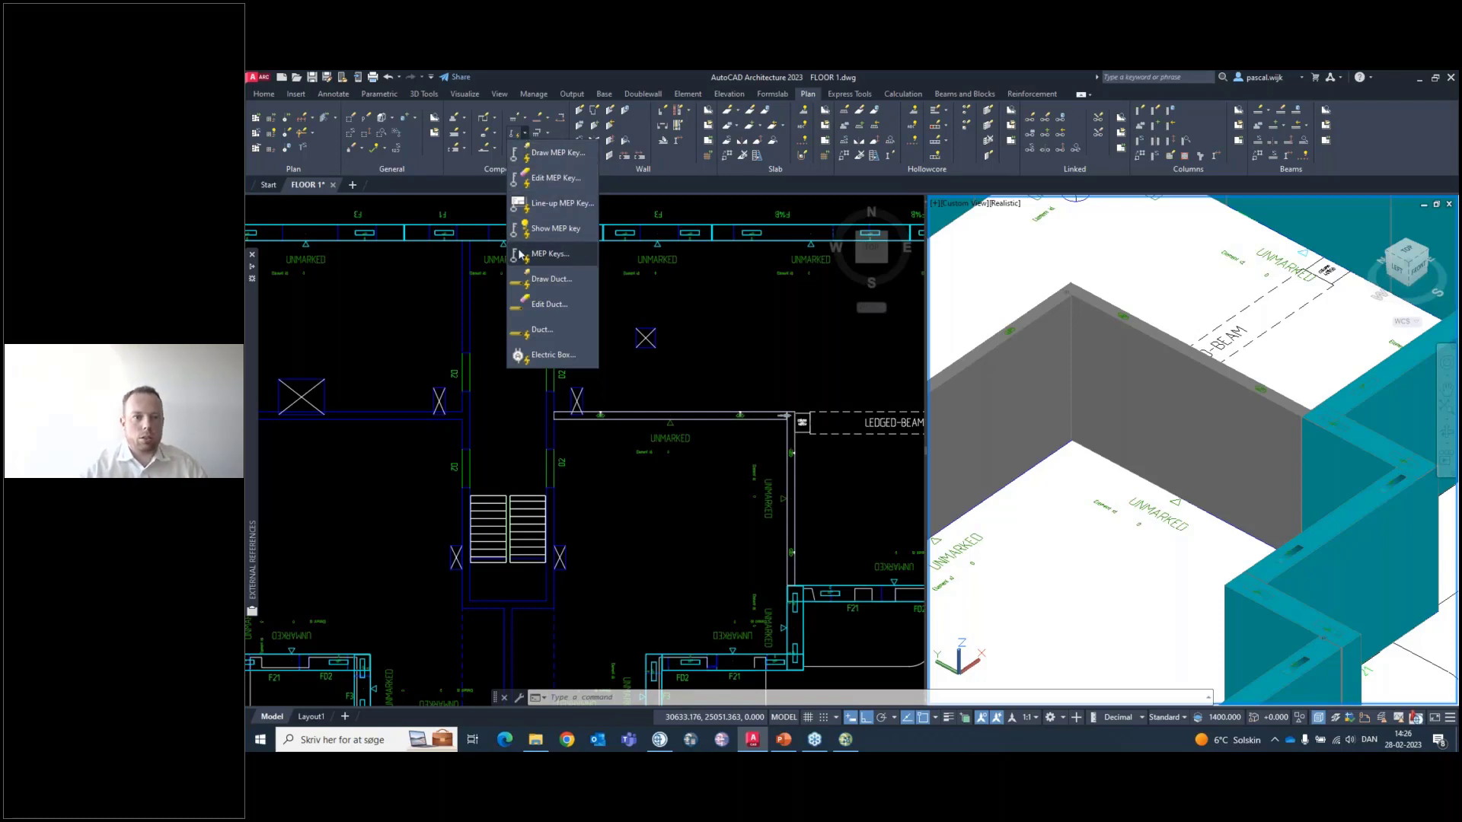
{"action": "left_click", "coordinate": [551, 153]}
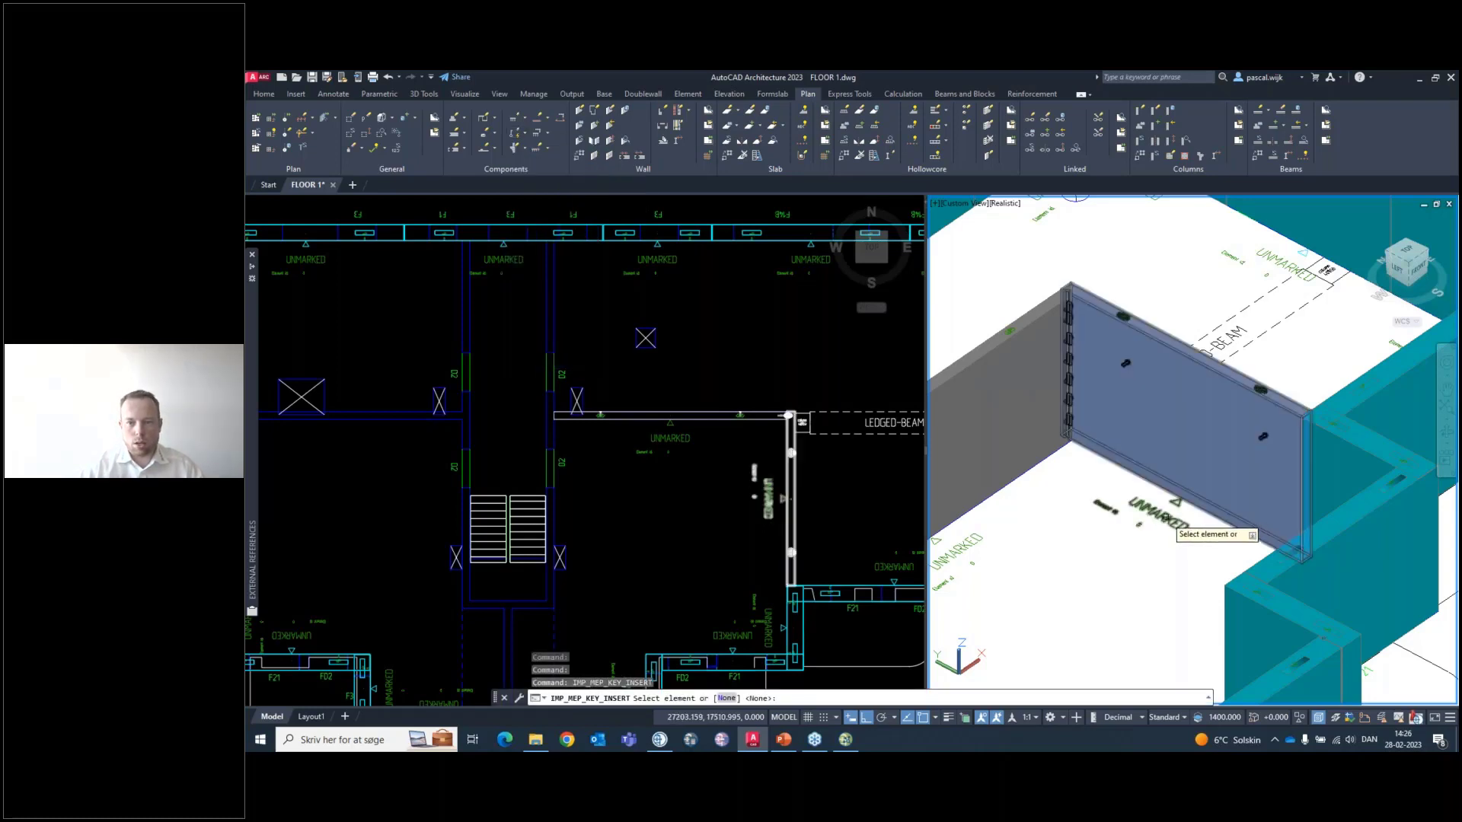
{"action": "key", "text": "Return"}
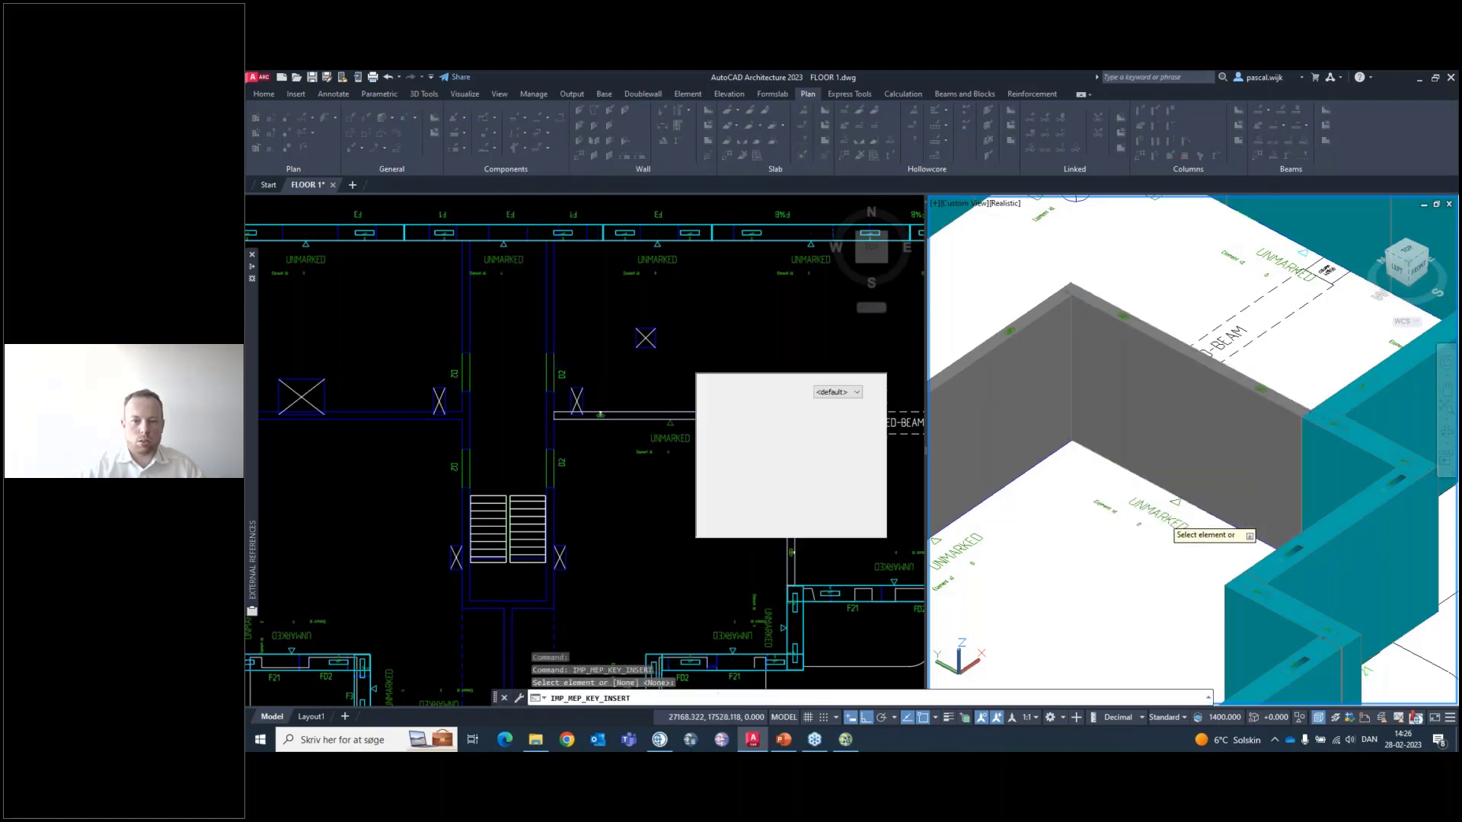
{"action": "left_click", "coordinate": [858, 297]}
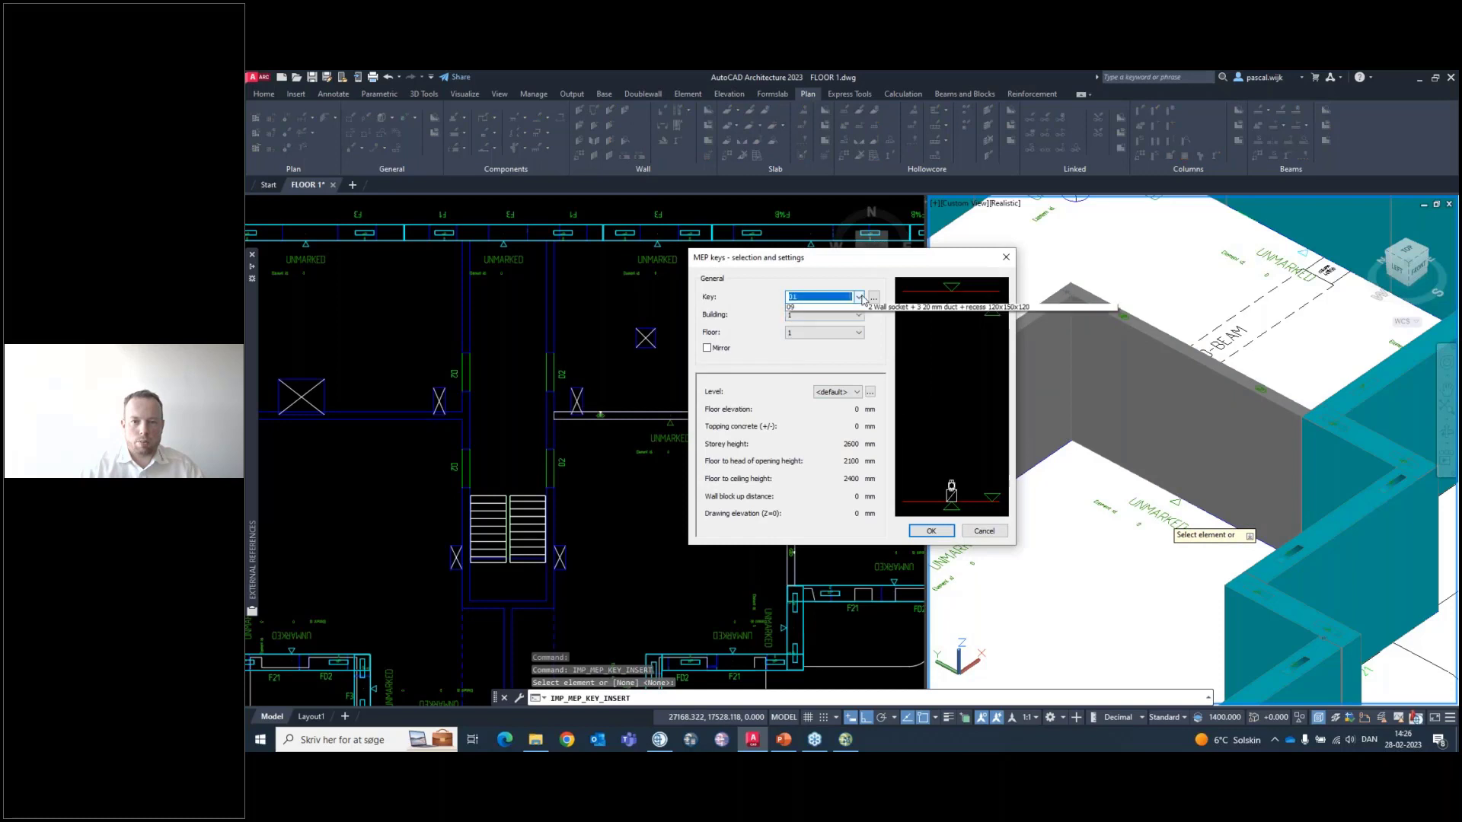
{"action": "left_click", "coordinate": [857, 332]}
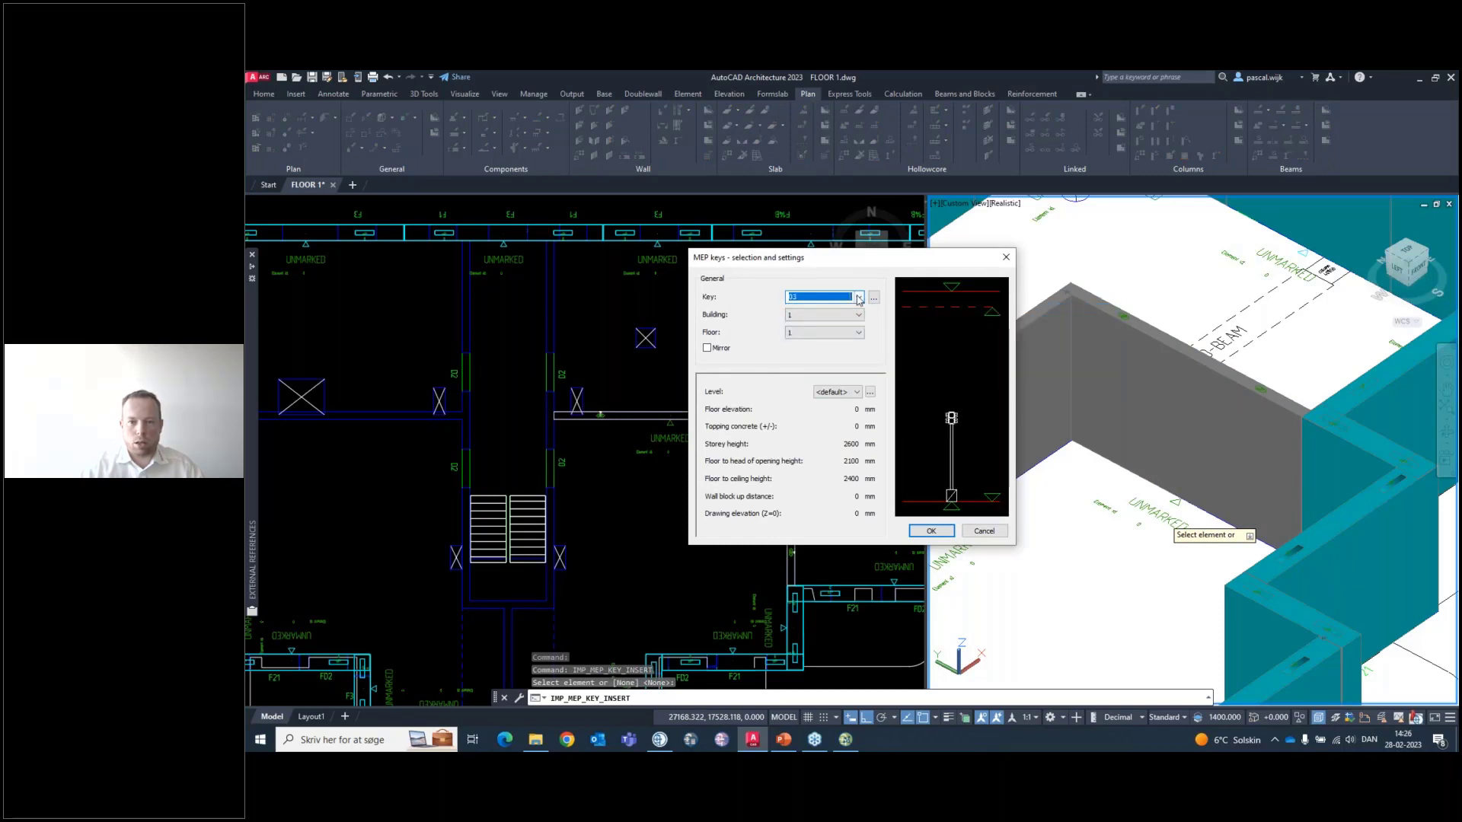
{"action": "scroll", "coordinate": [858, 297], "scroll_direction": "down", "scroll_amount": 1}
{"action": "scroll", "coordinate": [858, 298], "scroll_direction": "down", "scroll_amount": 3}
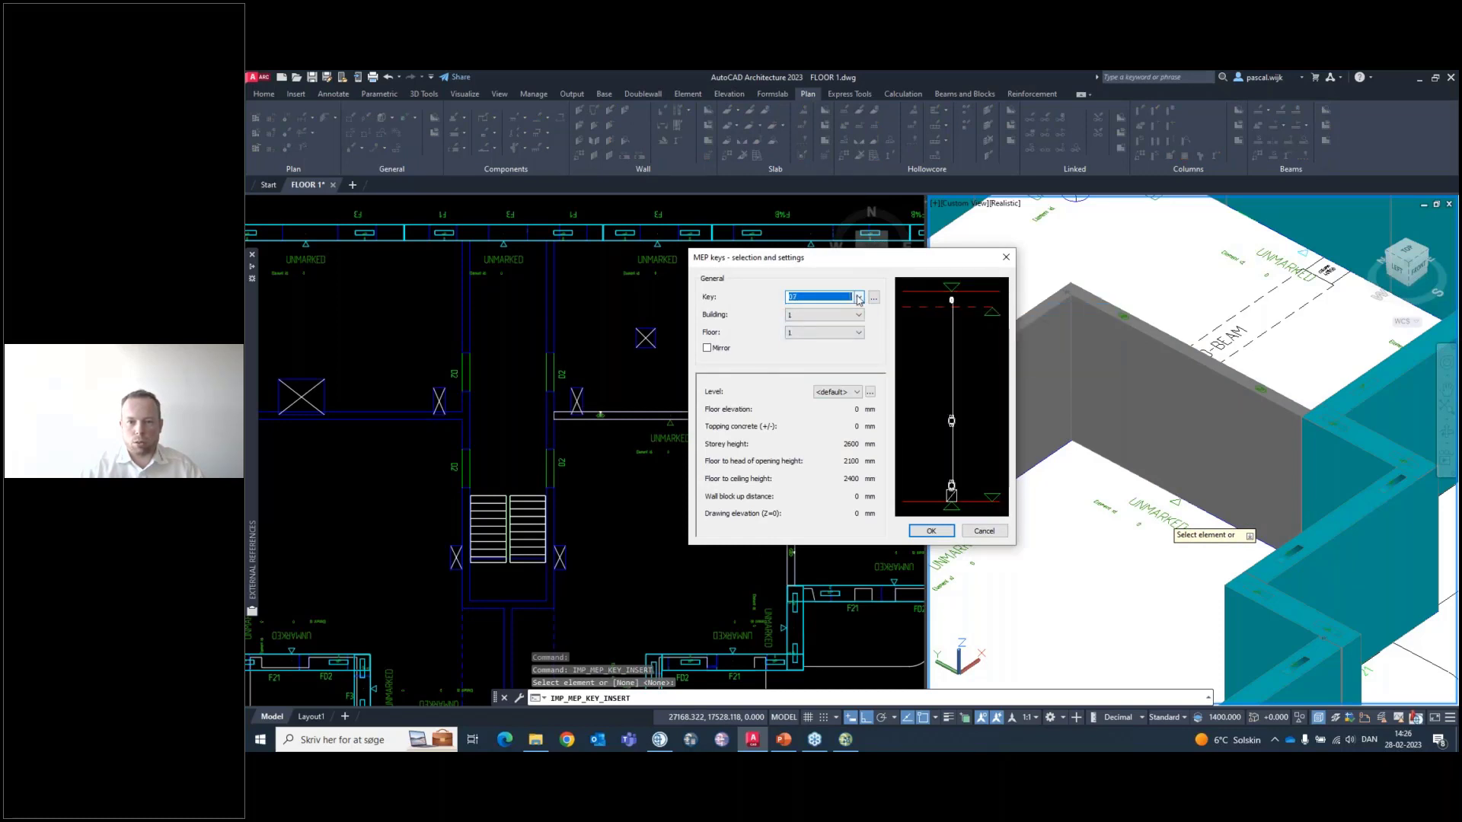
{"action": "scroll", "coordinate": [858, 302], "scroll_direction": "down", "scroll_amount": 1}
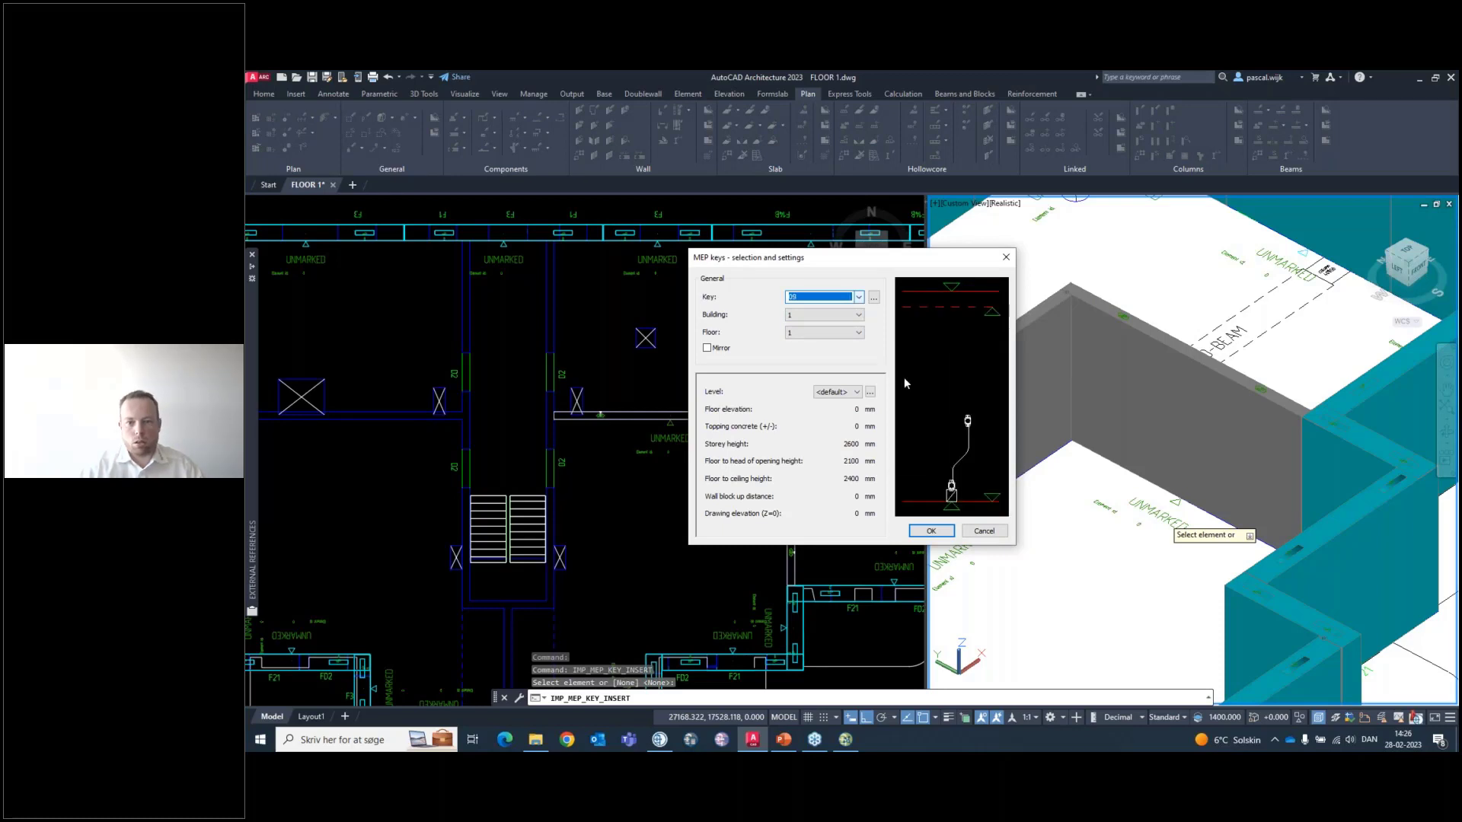
{"action": "left_click", "coordinate": [930, 531]}
Place the MEP key in the interior wall running south from the column, about 1410 mm from the wall's north end
{"action": "scroll", "coordinate": [1121, 484], "scroll_direction": "up", "scroll_amount": 3}
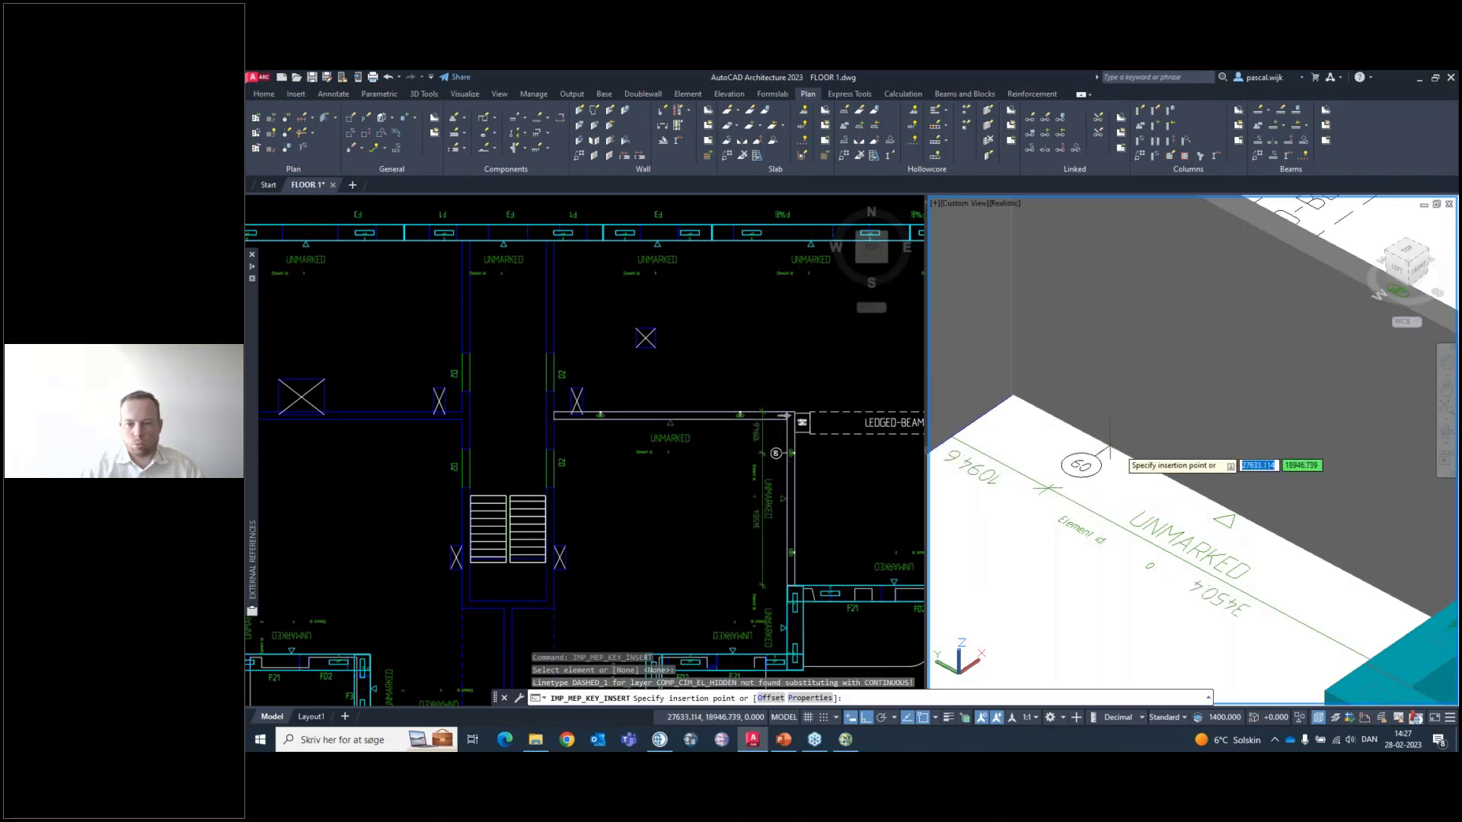
{"action": "scroll", "coordinate": [948, 489], "scroll_direction": "up", "scroll_amount": 3}
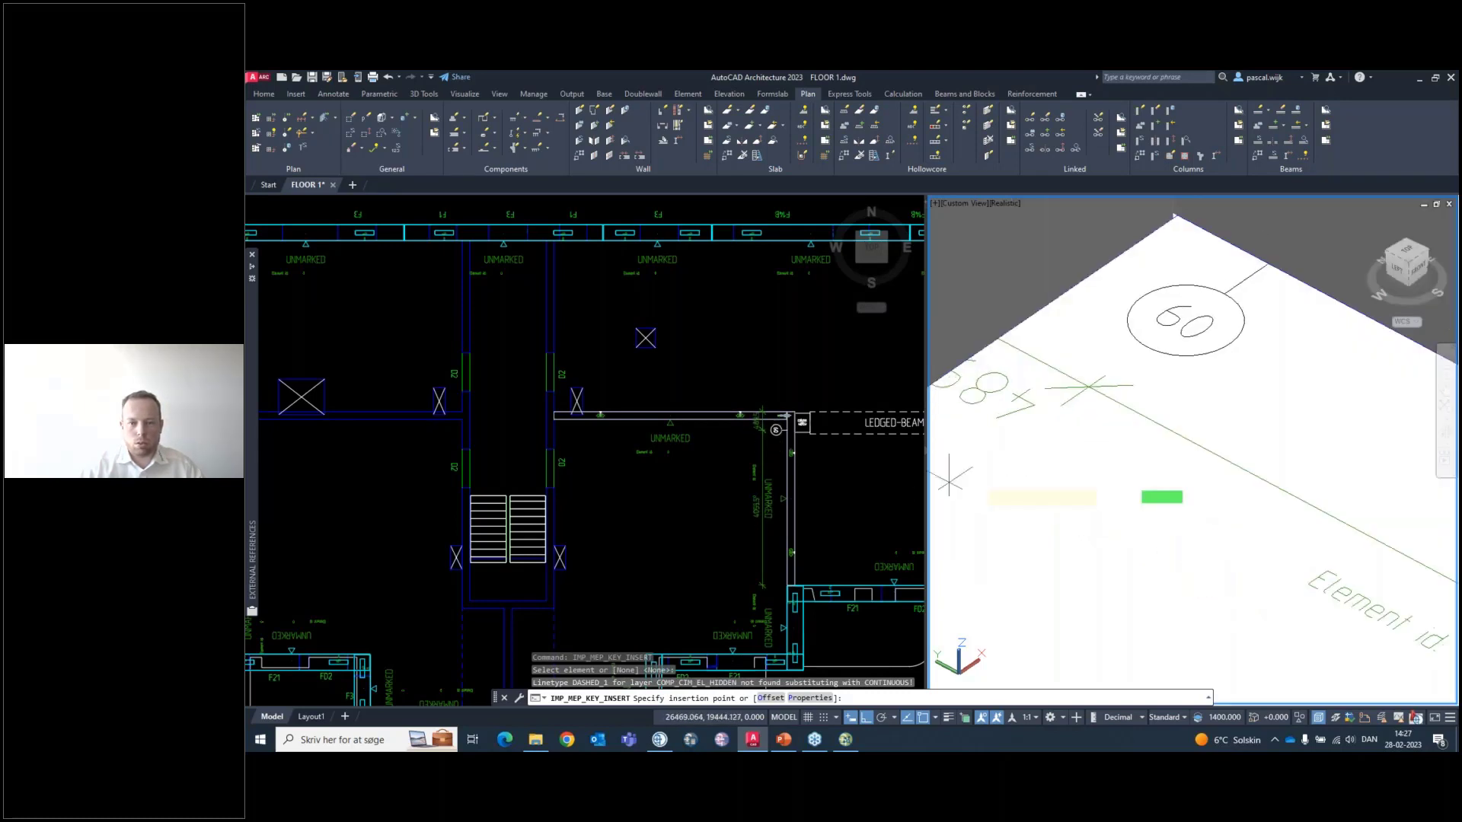
{"action": "scroll", "coordinate": [1080, 461], "scroll_direction": "down", "scroll_amount": 4}
{"action": "scroll", "coordinate": [1170, 455], "scroll_direction": "up", "scroll_amount": 4}
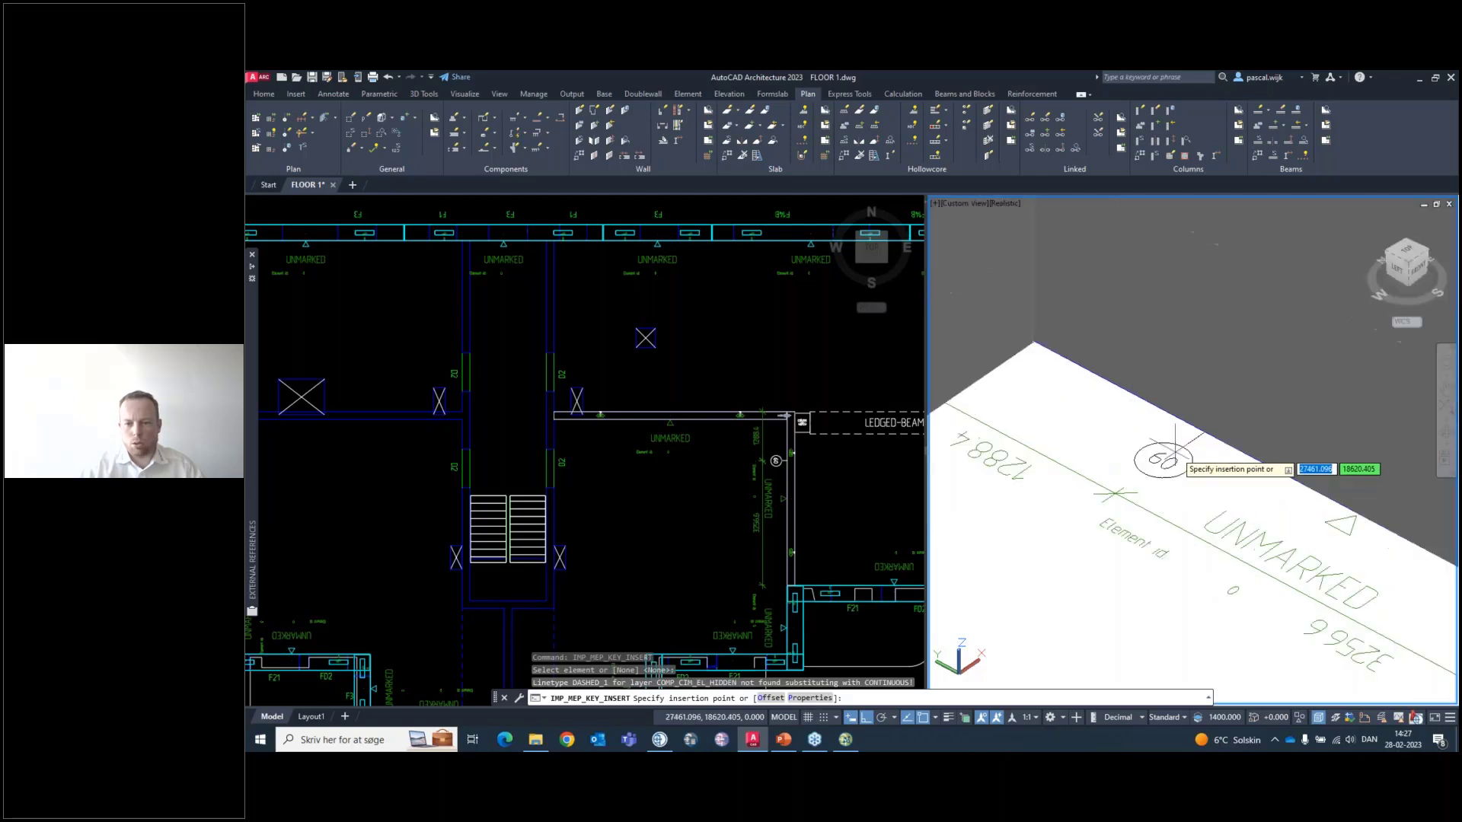
{"action": "scroll", "coordinate": [1142, 487], "scroll_direction": "down", "scroll_amount": 1}
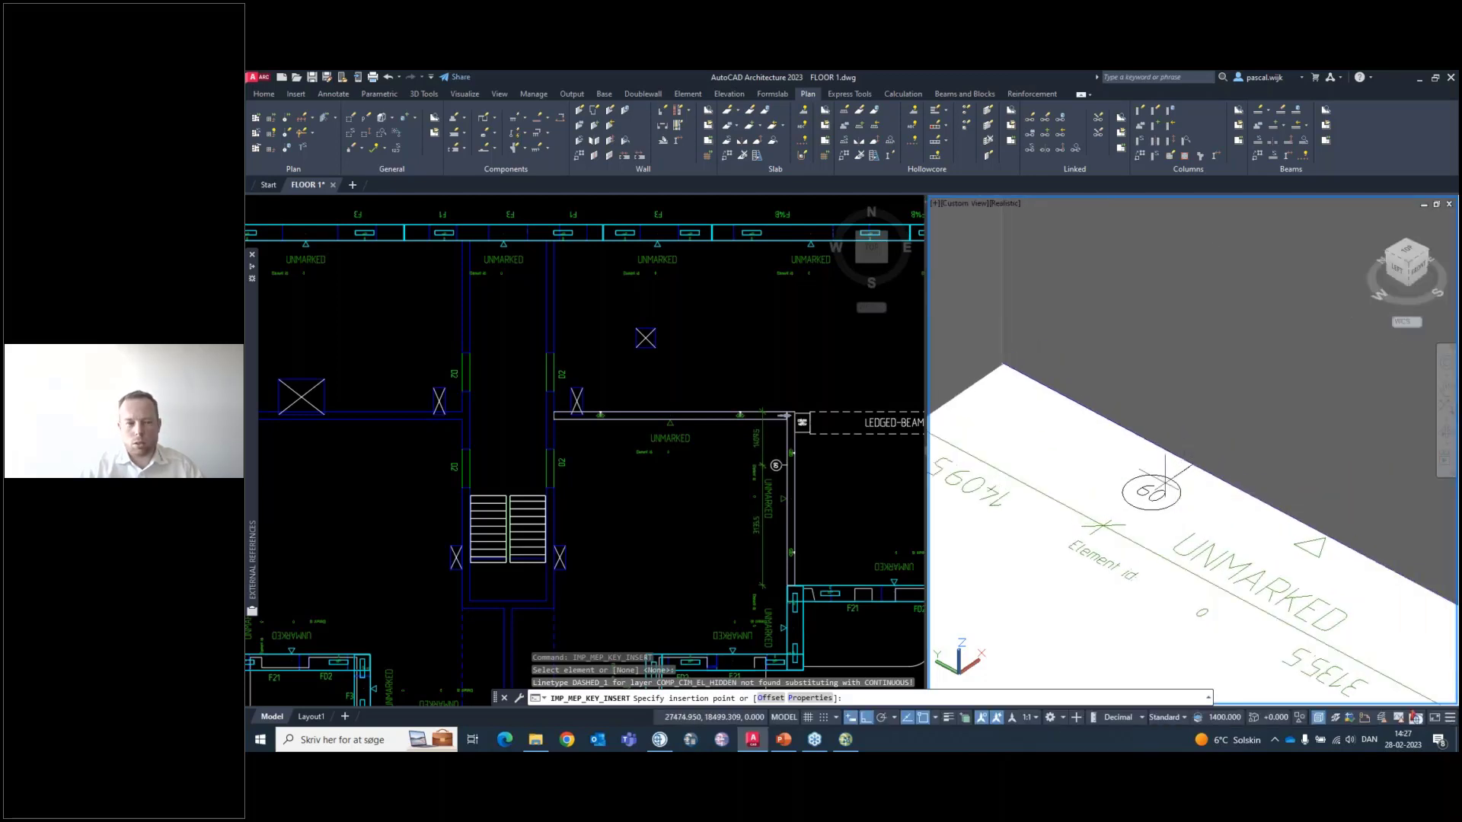
{"action": "left_click", "coordinate": [1163, 478]}
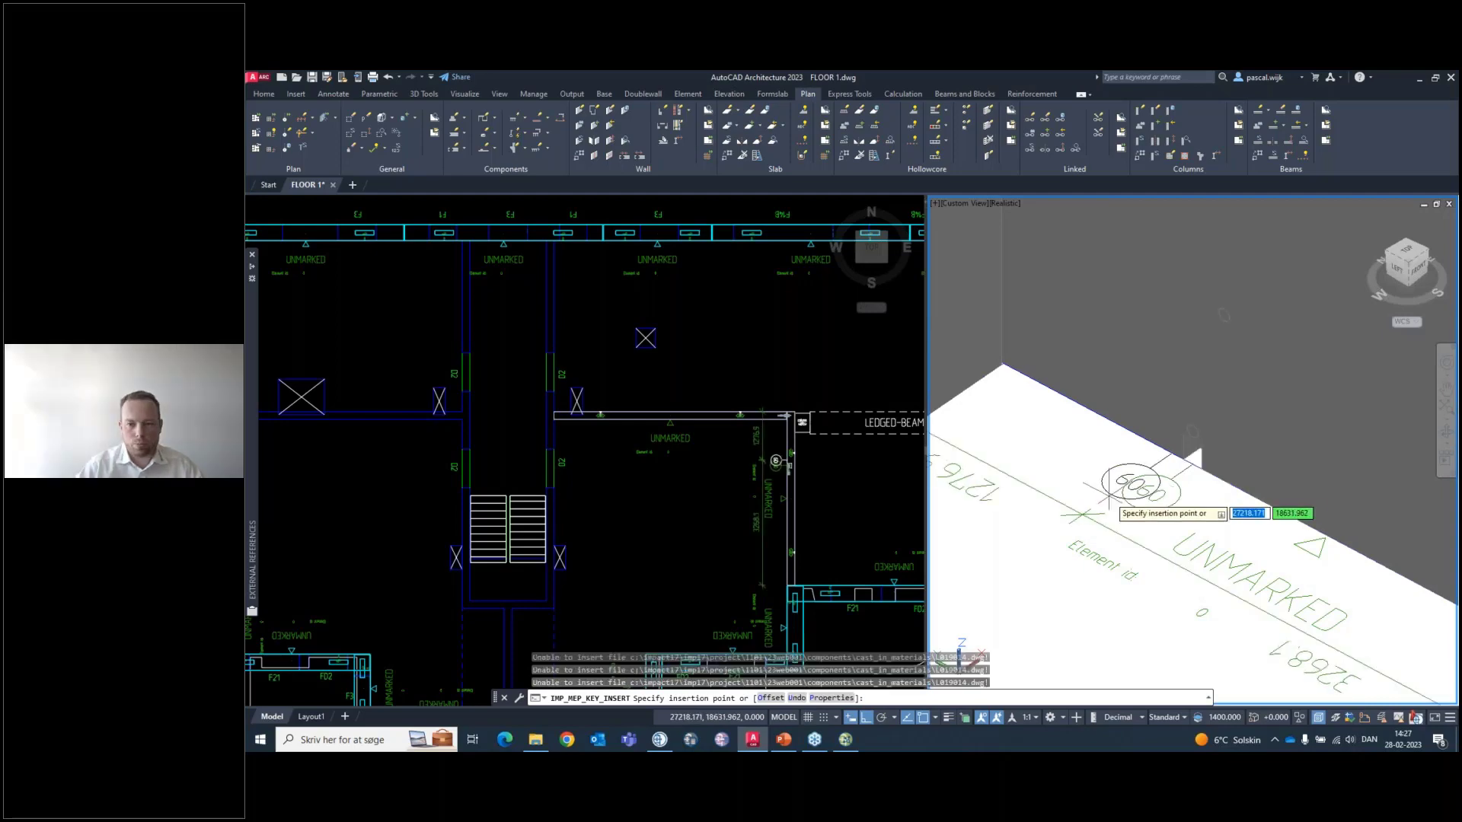
{"action": "scroll", "coordinate": [1108, 495], "scroll_direction": "down", "scroll_amount": 3}
{"action": "key", "text": "Escape"}
Inspect the inserted MEP key's conduit and boxes inside the interior wall in the 3D view
{"action": "scroll", "coordinate": [1142, 495], "scroll_direction": "up", "scroll_amount": 3}
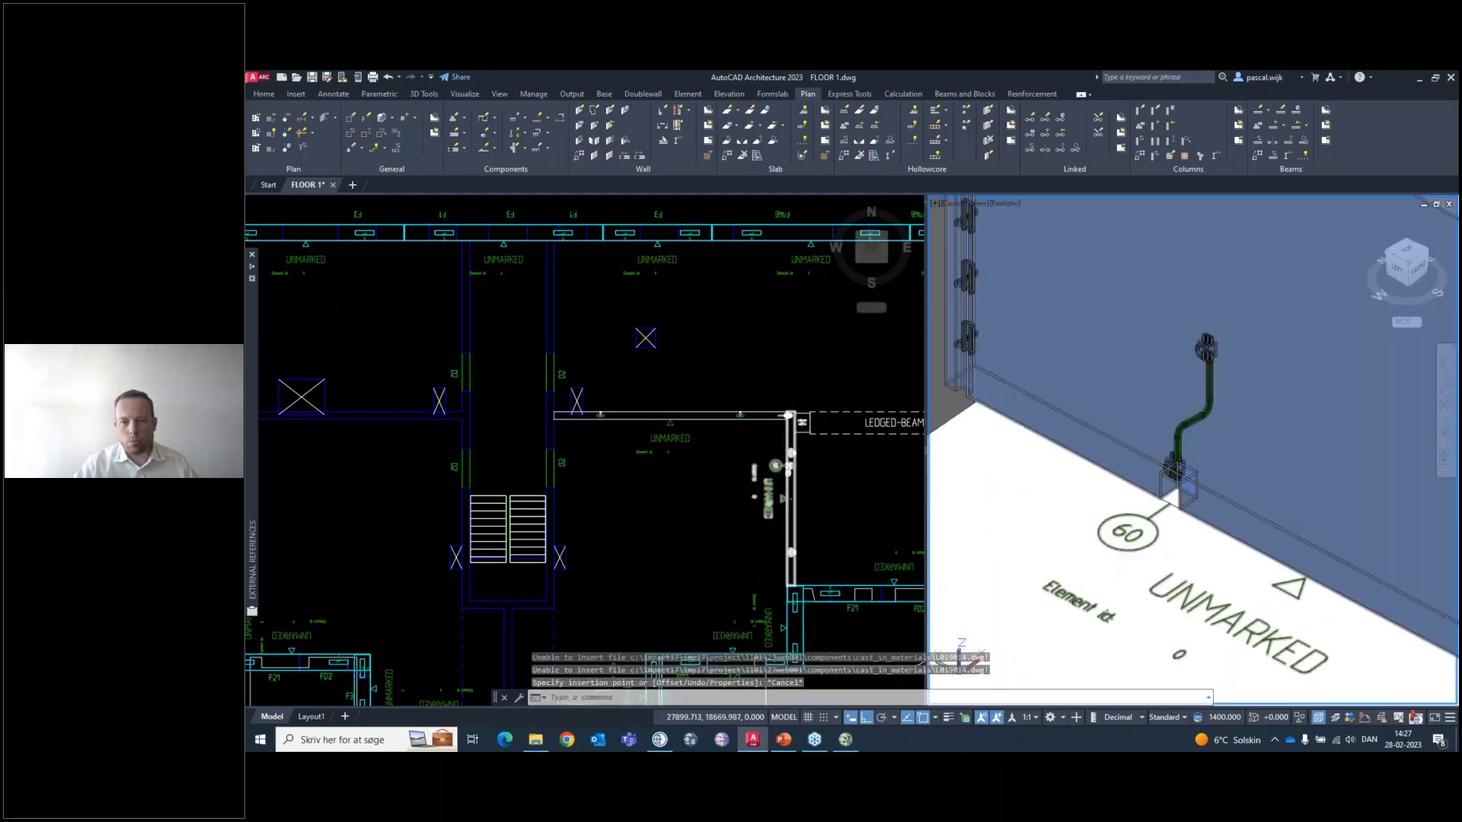
{"action": "left_click", "coordinate": [1189, 469]}
{"action": "middle_click_drag", "start_coordinate": [1073, 459], "coordinate": [1074, 526]}
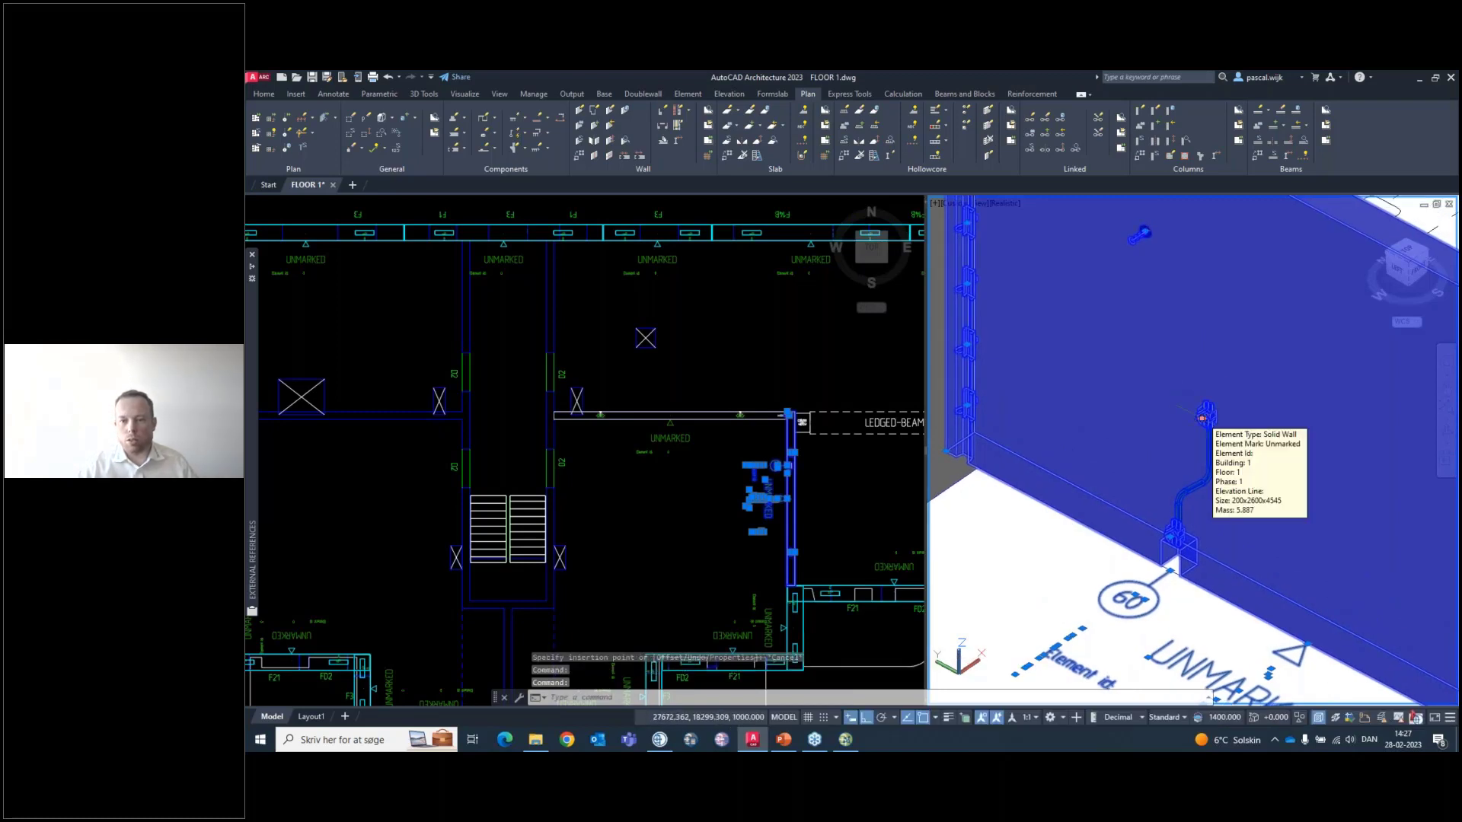
{"action": "left_click", "coordinate": [1201, 418]}
{"action": "key", "text": "Escape"}
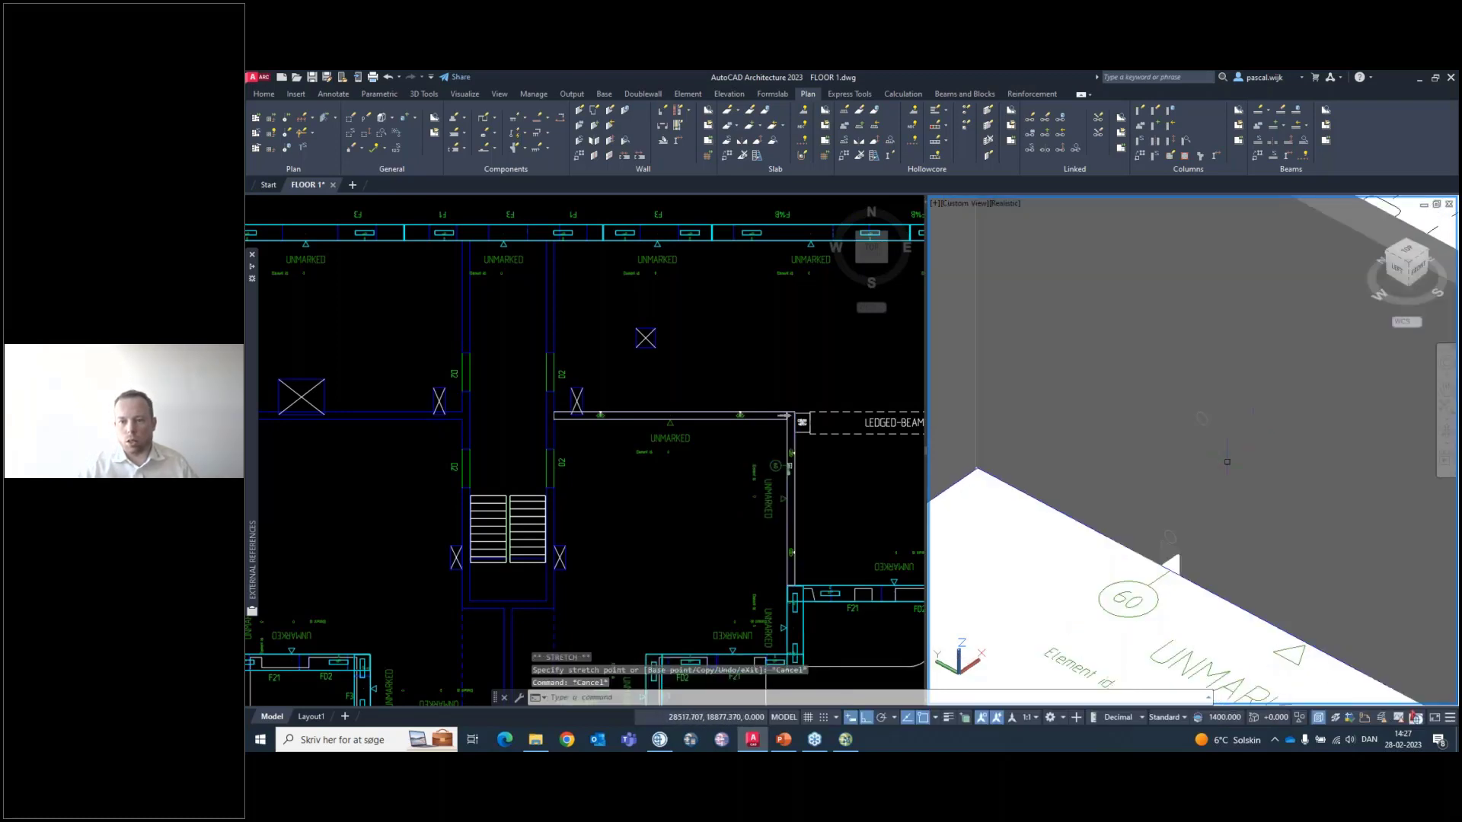
Examine the MEP key's plan symbol and the surrounding floor plan, from the column corner across to the northwest facade
{"action": "left_click", "coordinate": [830, 533]}
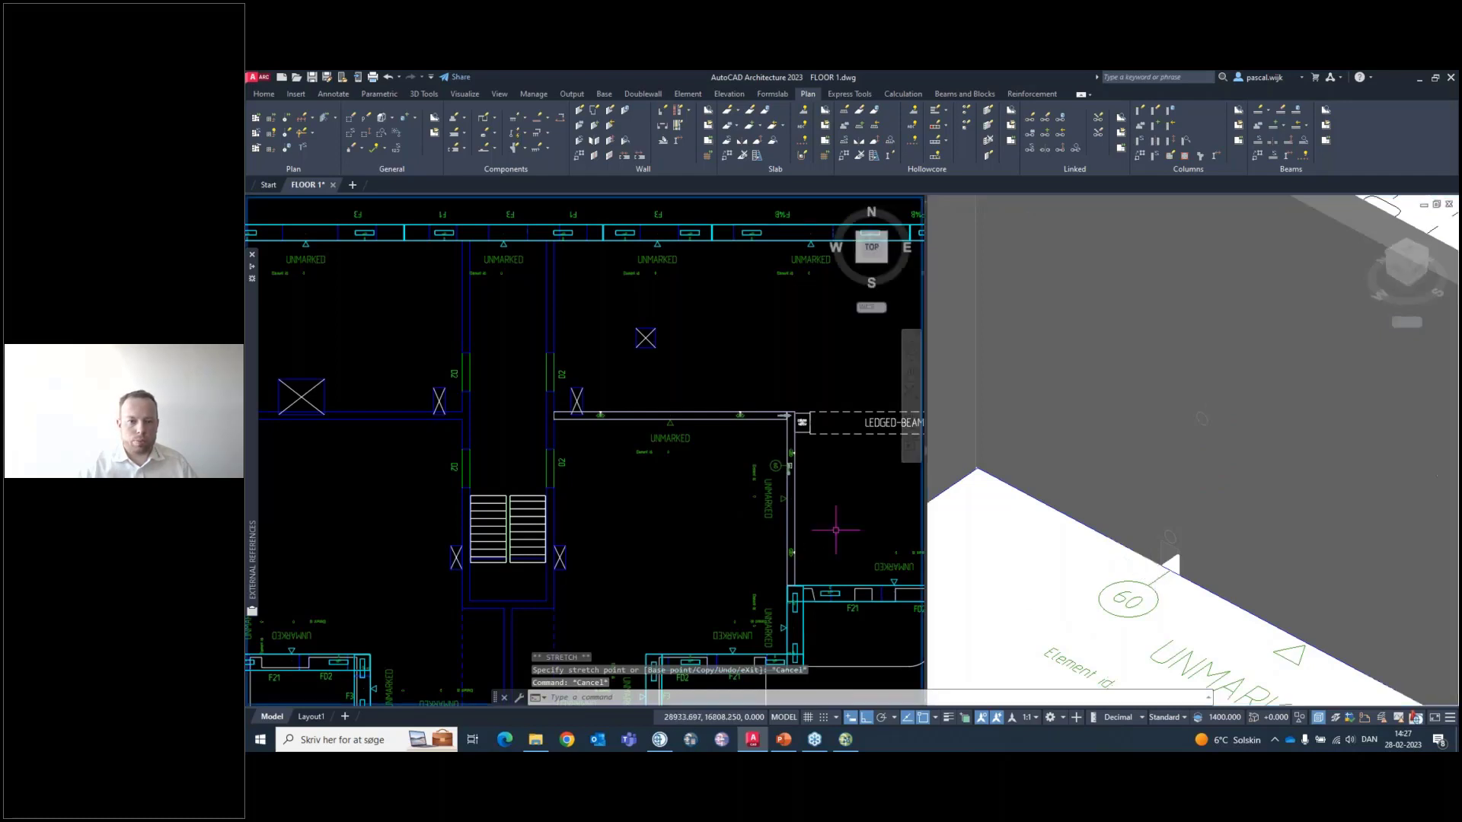
{"action": "scroll", "coordinate": [779, 472], "scroll_direction": "up", "scroll_amount": 4}
{"action": "scroll", "coordinate": [780, 472], "scroll_direction": "up", "scroll_amount": 4}
{"action": "scroll", "coordinate": [693, 407], "scroll_direction": "down", "scroll_amount": 2}
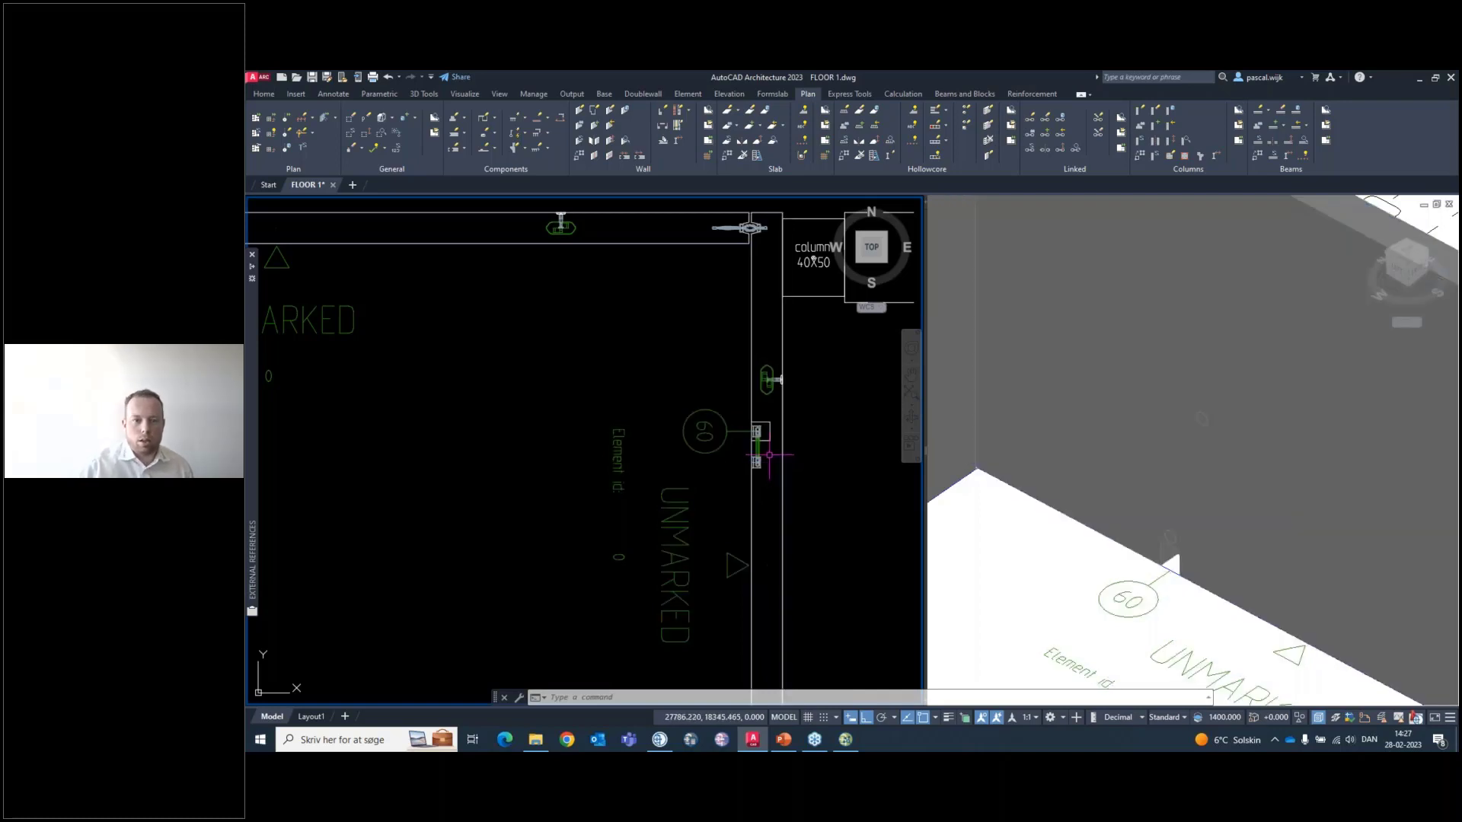
{"action": "scroll", "coordinate": [716, 423], "scroll_direction": "down", "scroll_amount": 5}
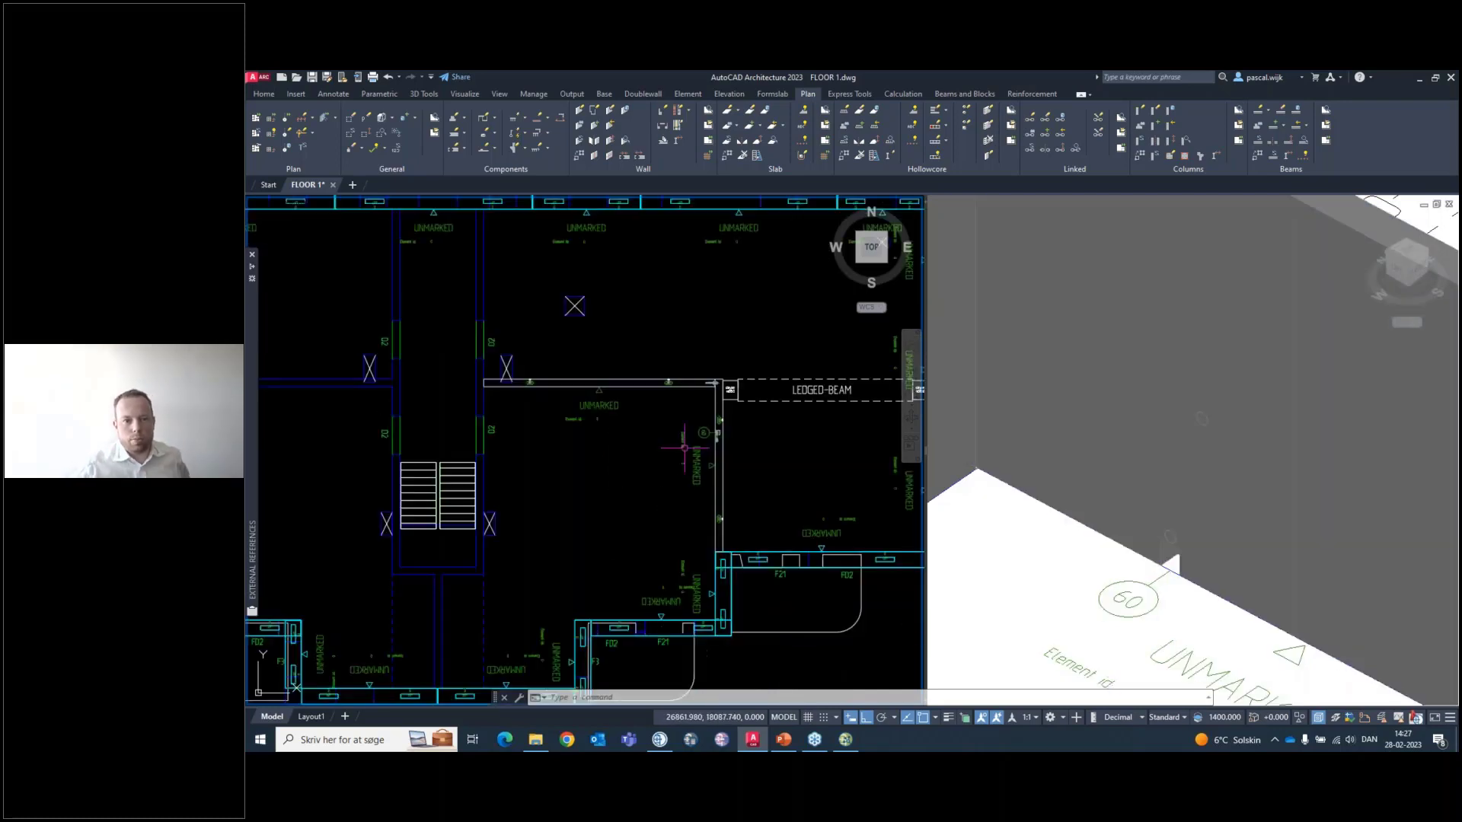
{"action": "scroll", "coordinate": [676, 447], "scroll_direction": "down", "scroll_amount": 5}
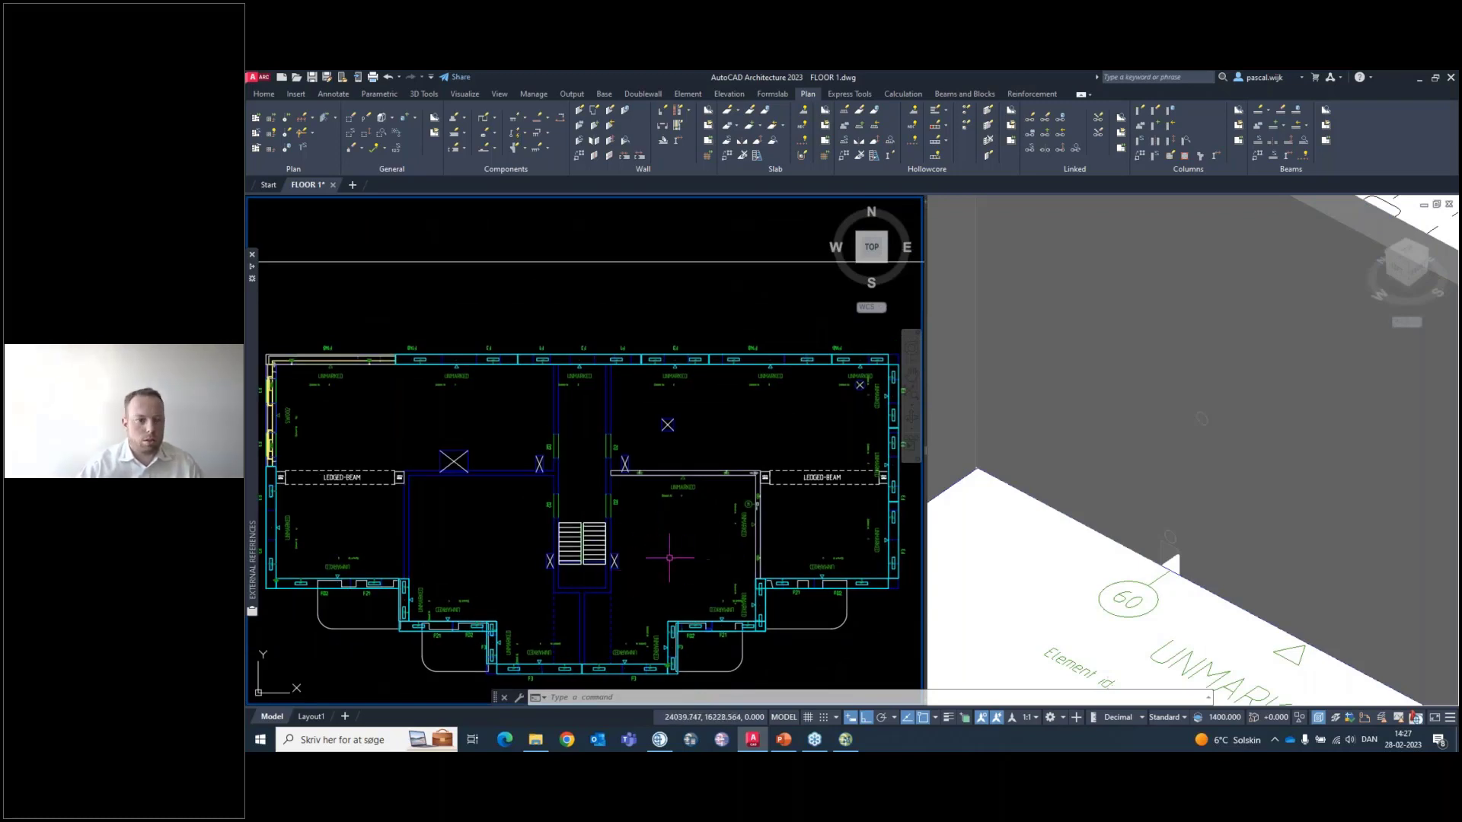
{"action": "scroll", "coordinate": [752, 534], "scroll_direction": "up", "scroll_amount": 6}
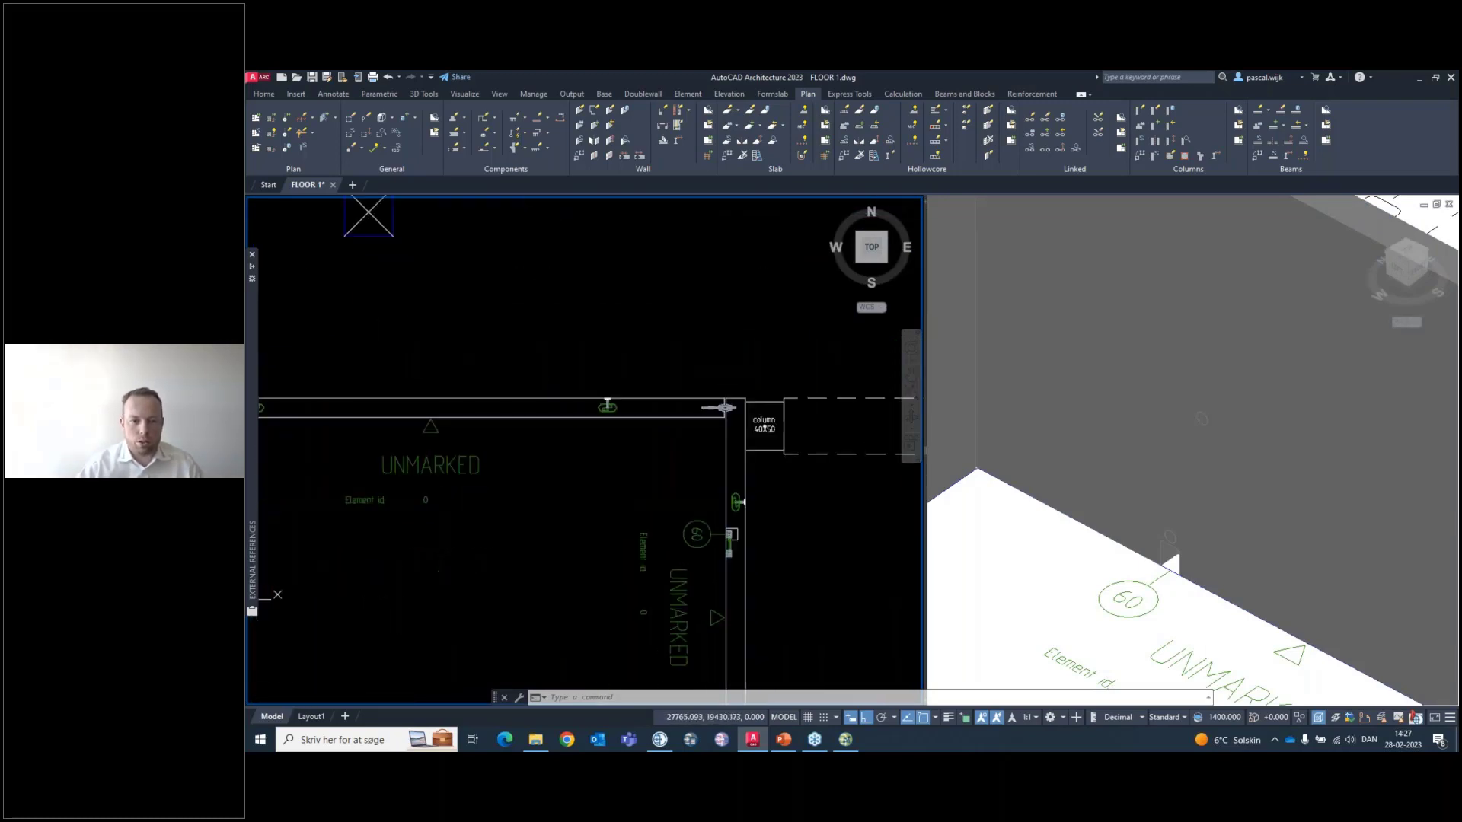
{"action": "middle_click_drag", "start_coordinate": [694, 502], "coordinate": [1033, 477]}
{"action": "scroll", "coordinate": [800, 515], "scroll_direction": "down", "scroll_amount": 2}
{"action": "middle_click_drag", "start_coordinate": [633, 499], "coordinate": [825, 604]}
{"action": "middle_click_drag", "start_coordinate": [485, 439], "coordinate": [606, 489]}
{"action": "scroll", "coordinate": [653, 499], "scroll_direction": "down", "scroll_amount": 3}
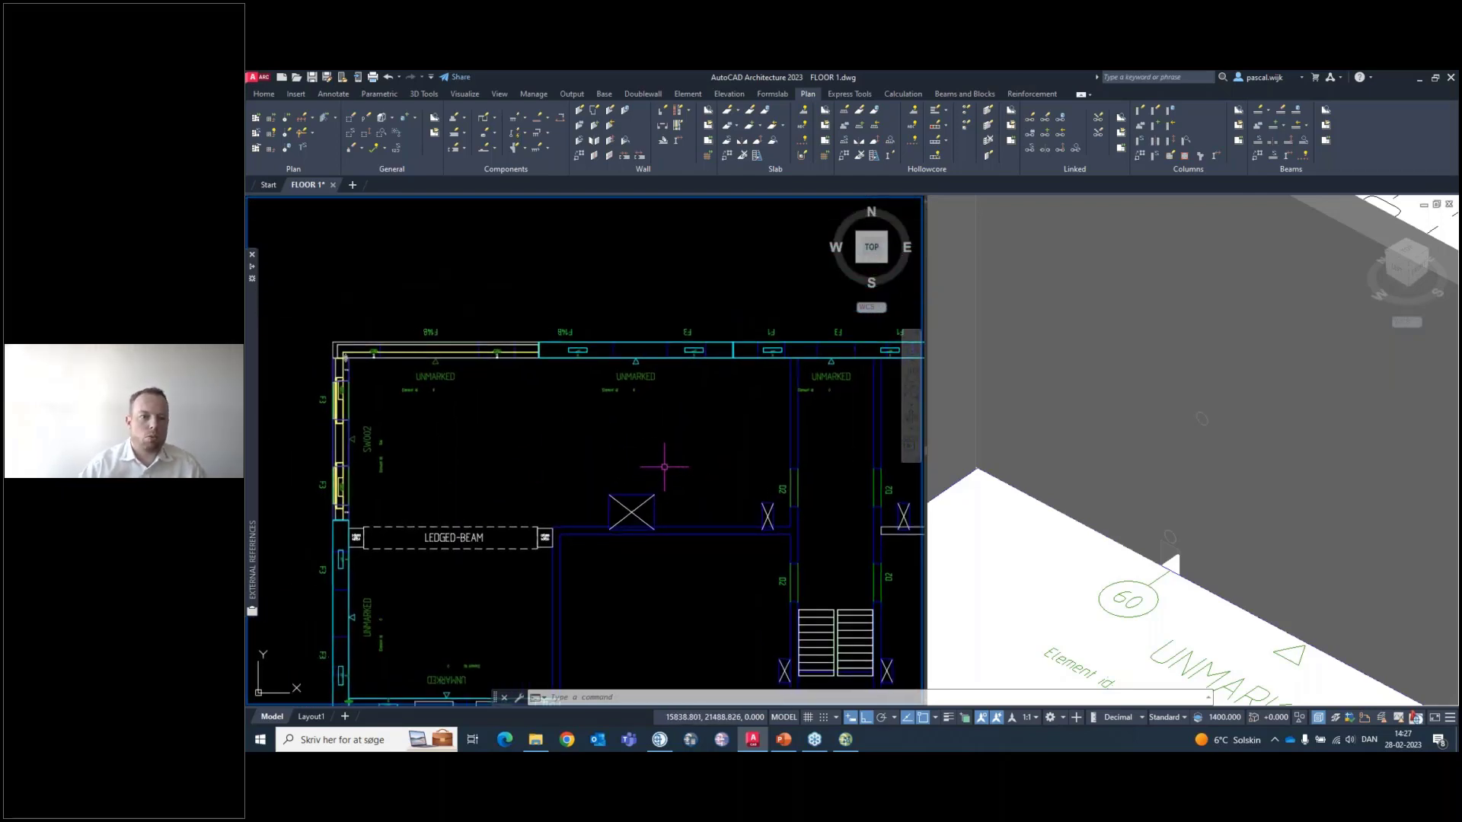
{"action": "middle_click_drag", "start_coordinate": [659, 467], "coordinate": [609, 418]}
{"action": "scroll", "coordinate": [598, 418], "scroll_direction": "down", "scroll_amount": 2}
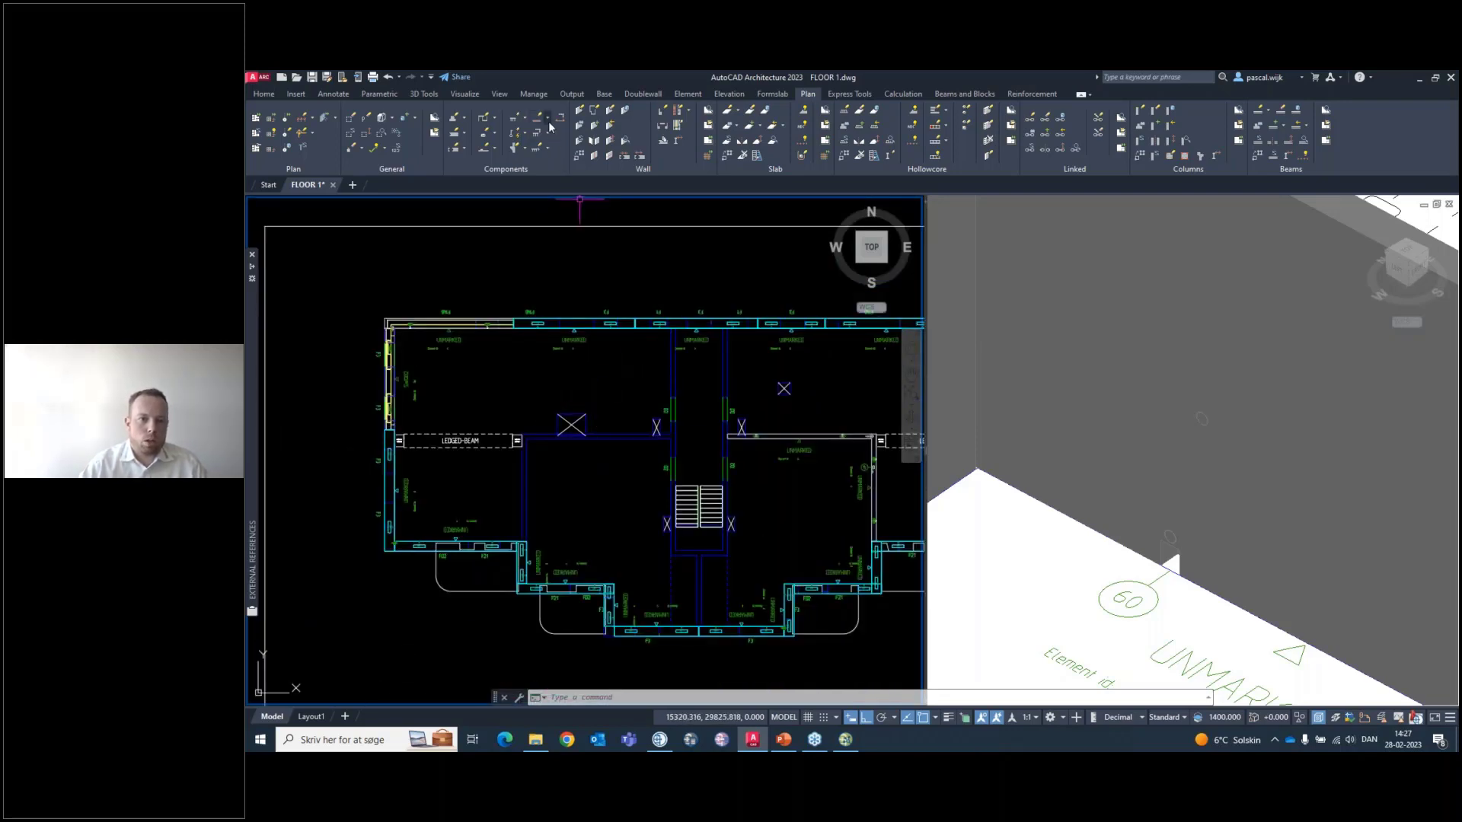
Apply the cast-in material template from project 23WEB001 to the two interior walls that meet at the column
{"action": "scroll", "coordinate": [641, 429], "scroll_direction": "up", "scroll_amount": 3}
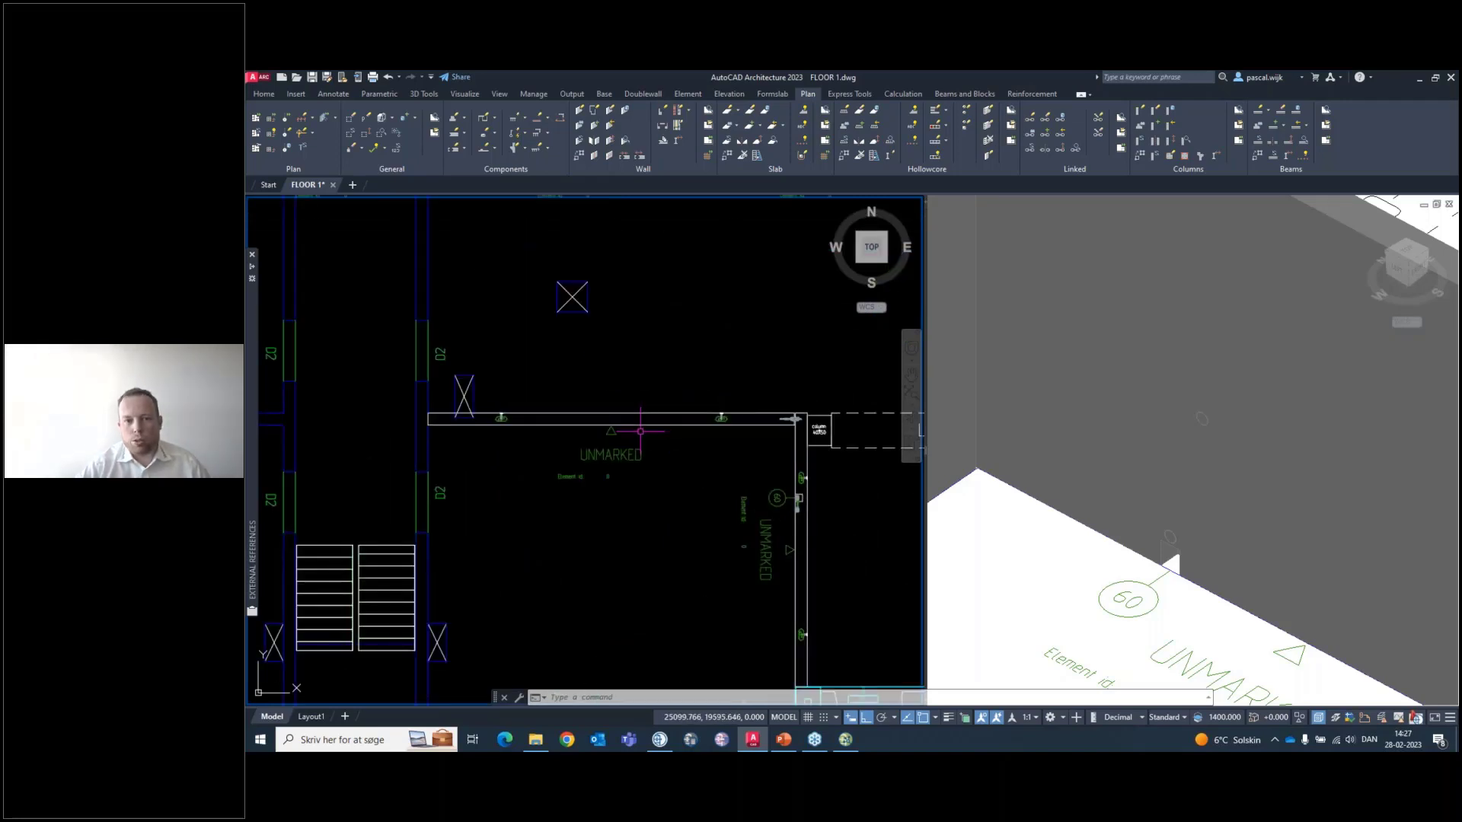
{"action": "mouse_move", "coordinate": [724, 509]}
{"action": "middle_mouse_down"}
{"action": "mouse_move", "coordinate": [665, 458]}
{"action": "mouse_move", "coordinate": [701, 518]}
{"action": "middle_mouse_up"}
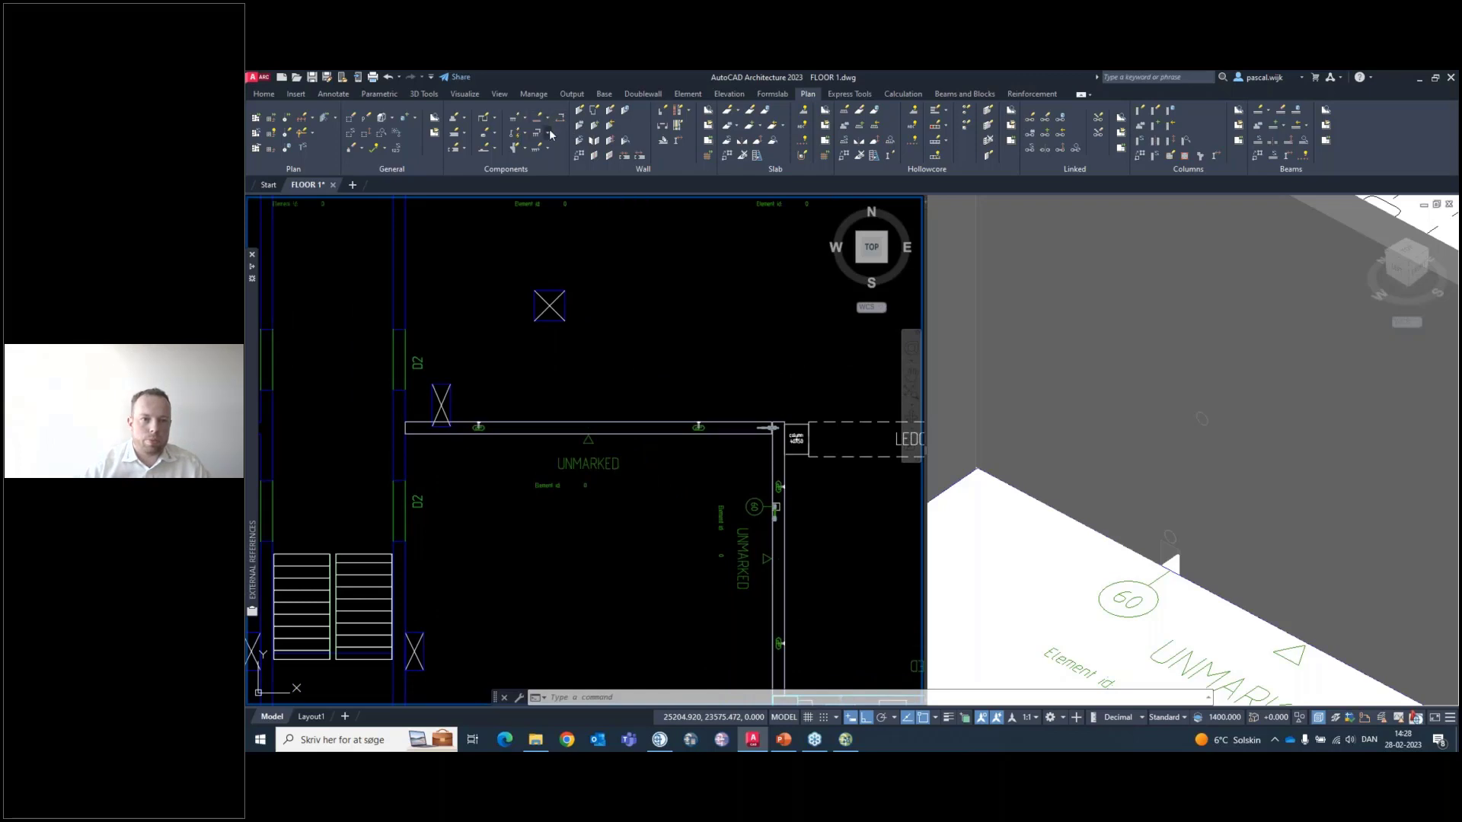
{"action": "left_click", "coordinate": [548, 131]}
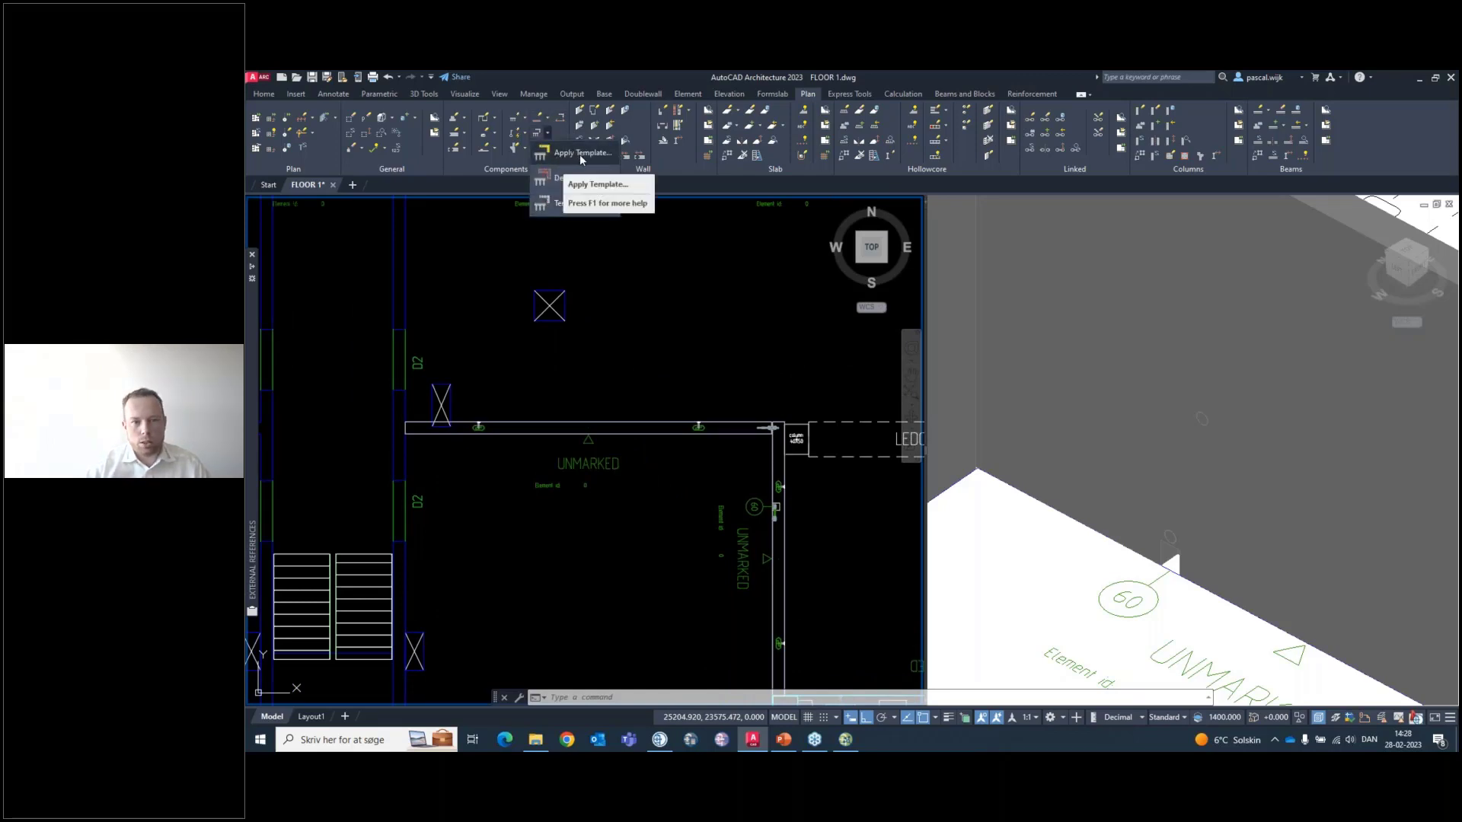
{"action": "left_click", "coordinate": [580, 154]}
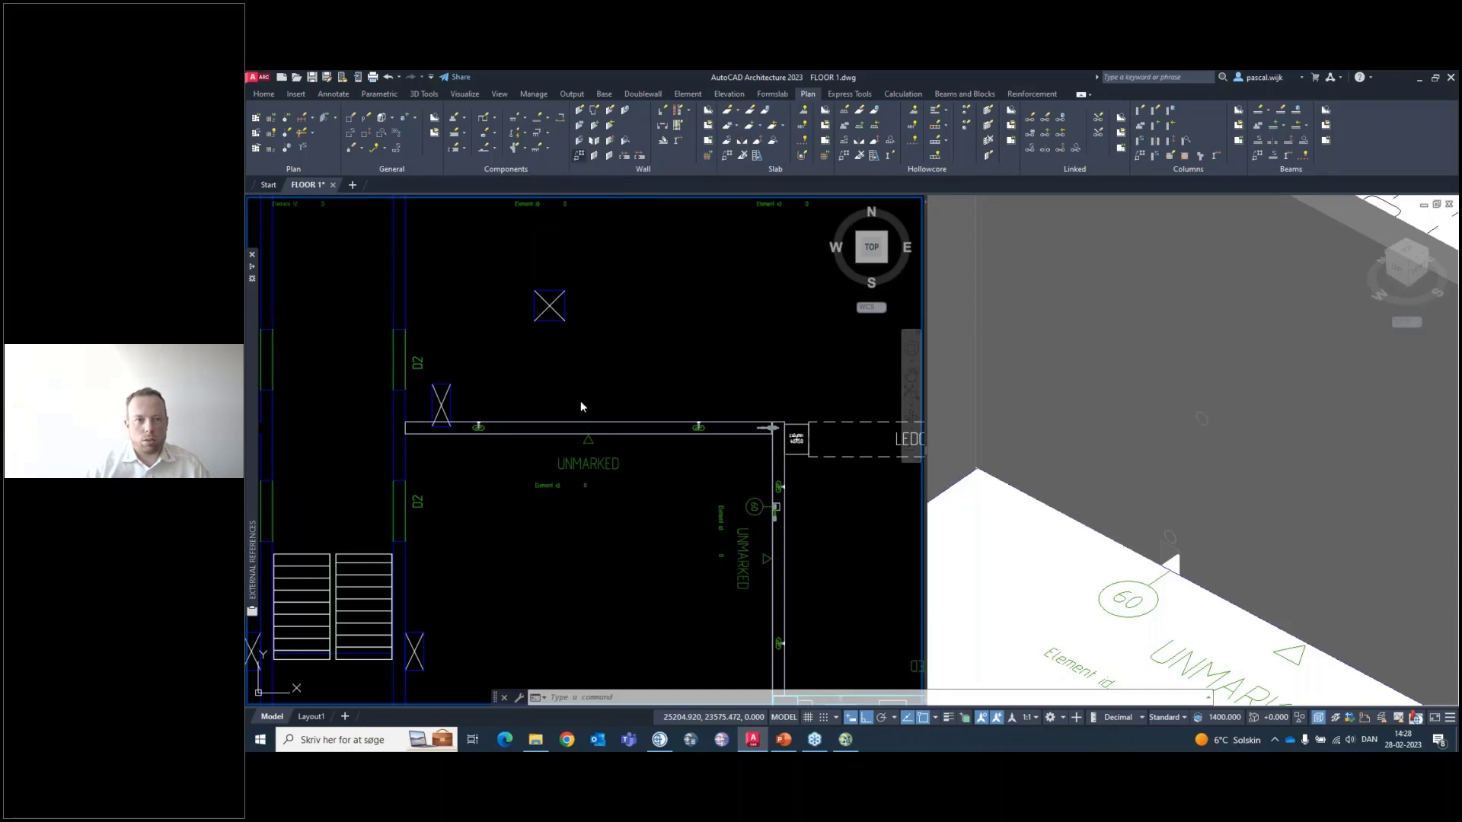
{"action": "left_click", "coordinate": [629, 467]}
{"action": "left_click", "coordinate": [565, 471]}
{"action": "left_click", "coordinate": [774, 603]}
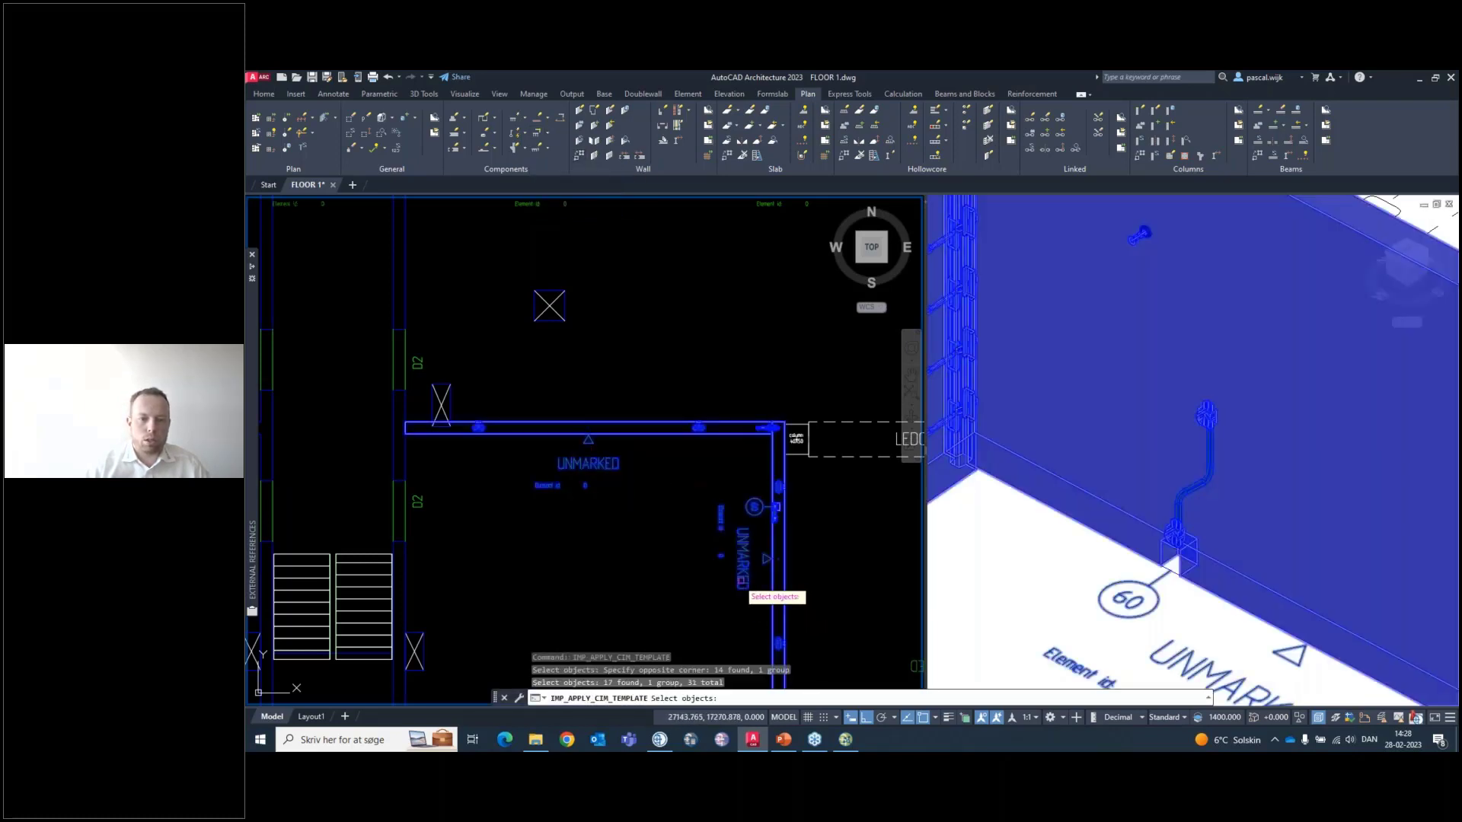
{"action": "key", "text": "Return"}
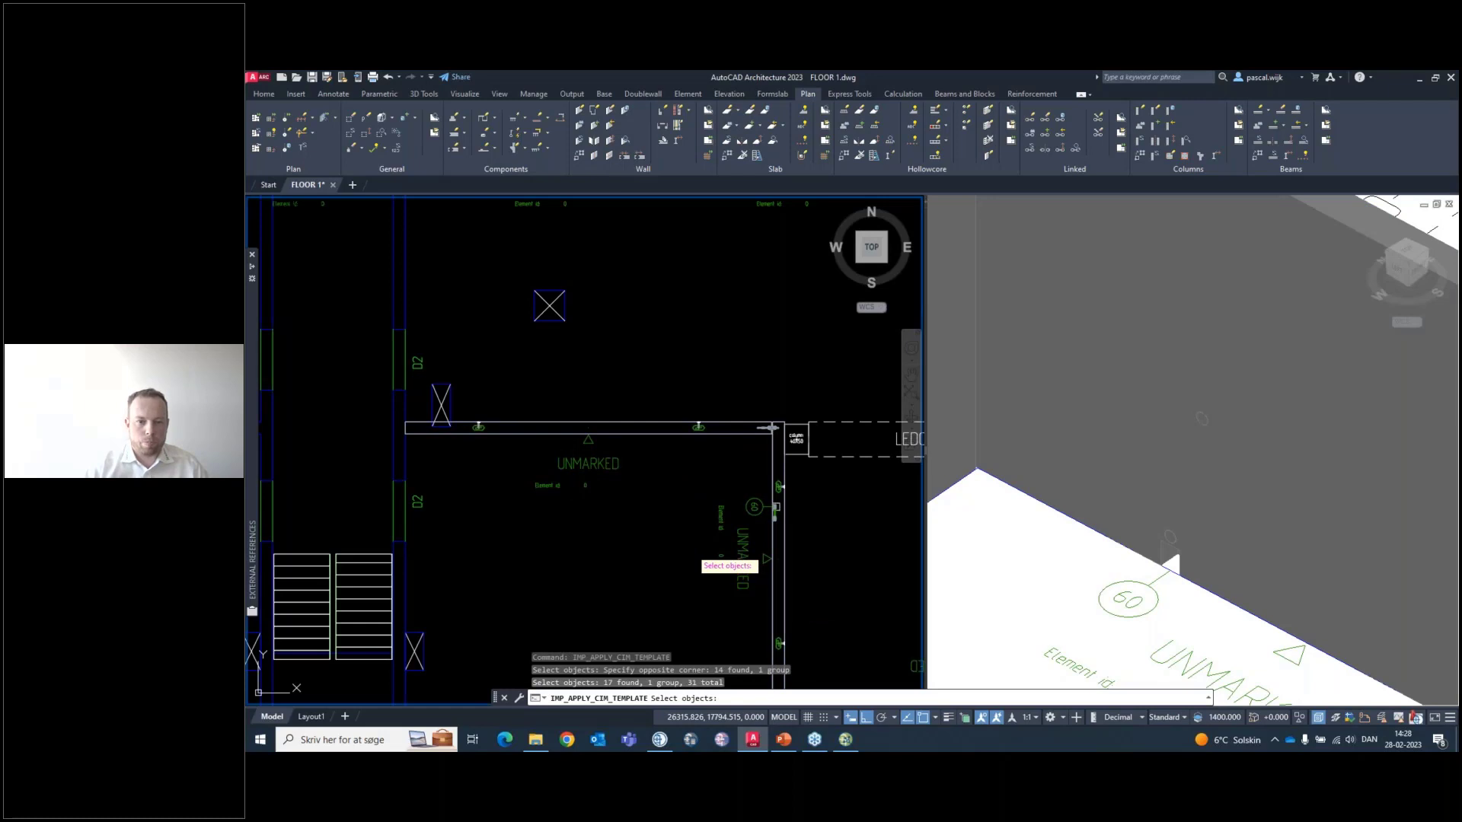
{"action": "left_click", "coordinate": [629, 347]}
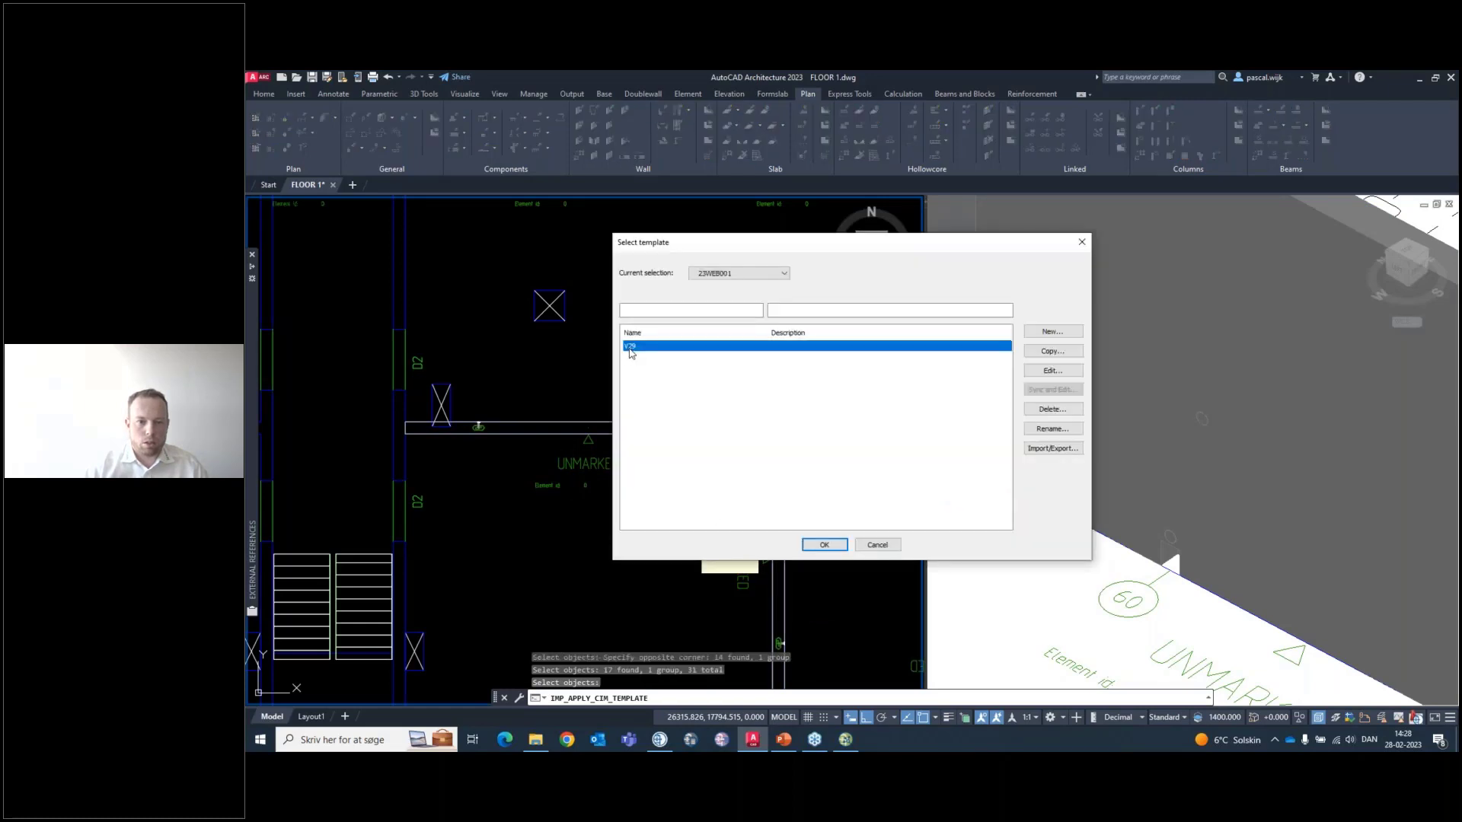
{"action": "left_click", "coordinate": [822, 545]}
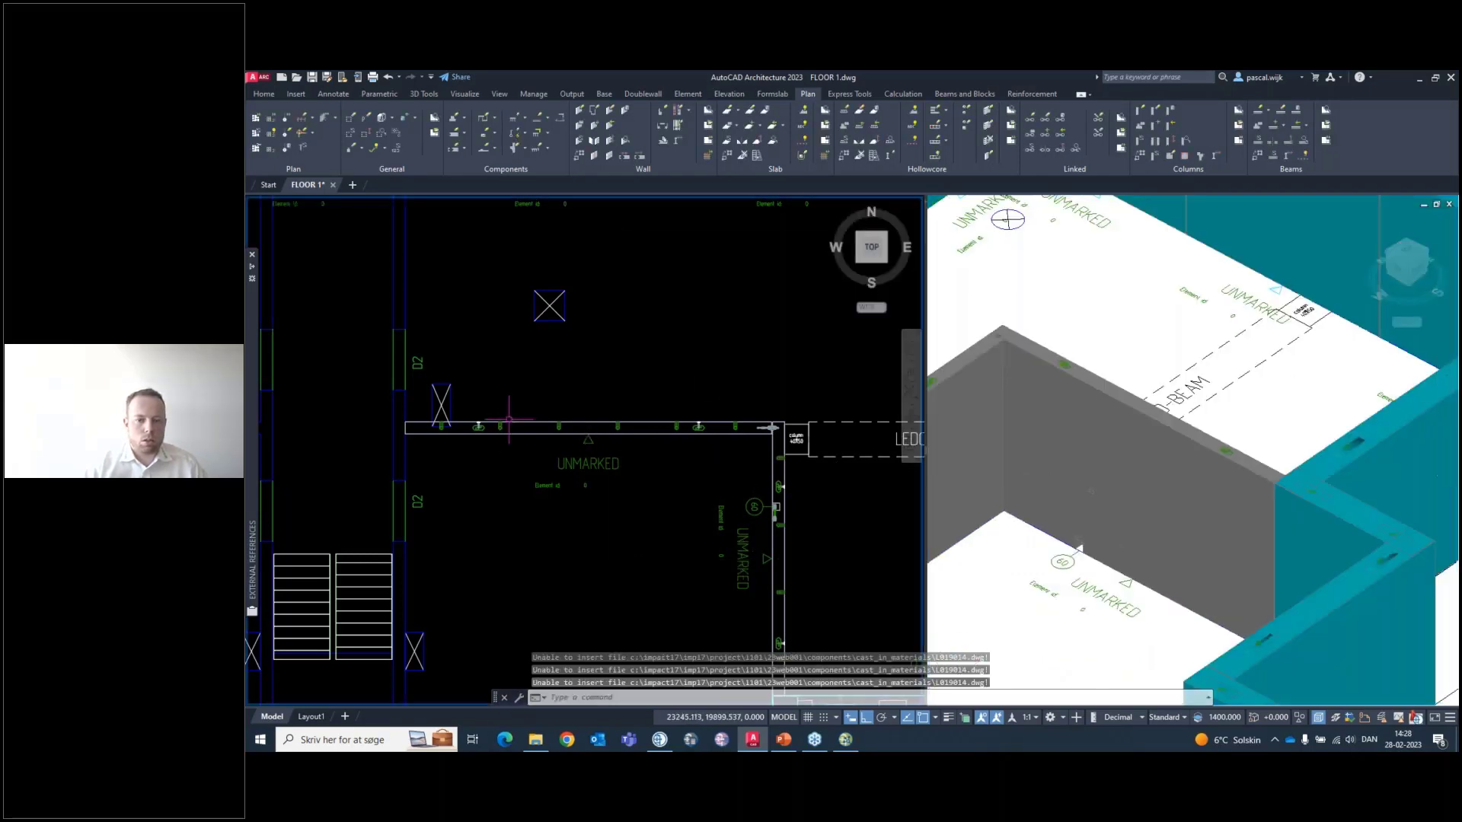
Inspect the cast-in parts added by the template in the interior wall south of the column in 3D
{"action": "scroll", "coordinate": [918, 549], "scroll_direction": "down", "scroll_amount": 4}
{"action": "scroll", "coordinate": [990, 561], "scroll_direction": "down", "scroll_amount": 4}
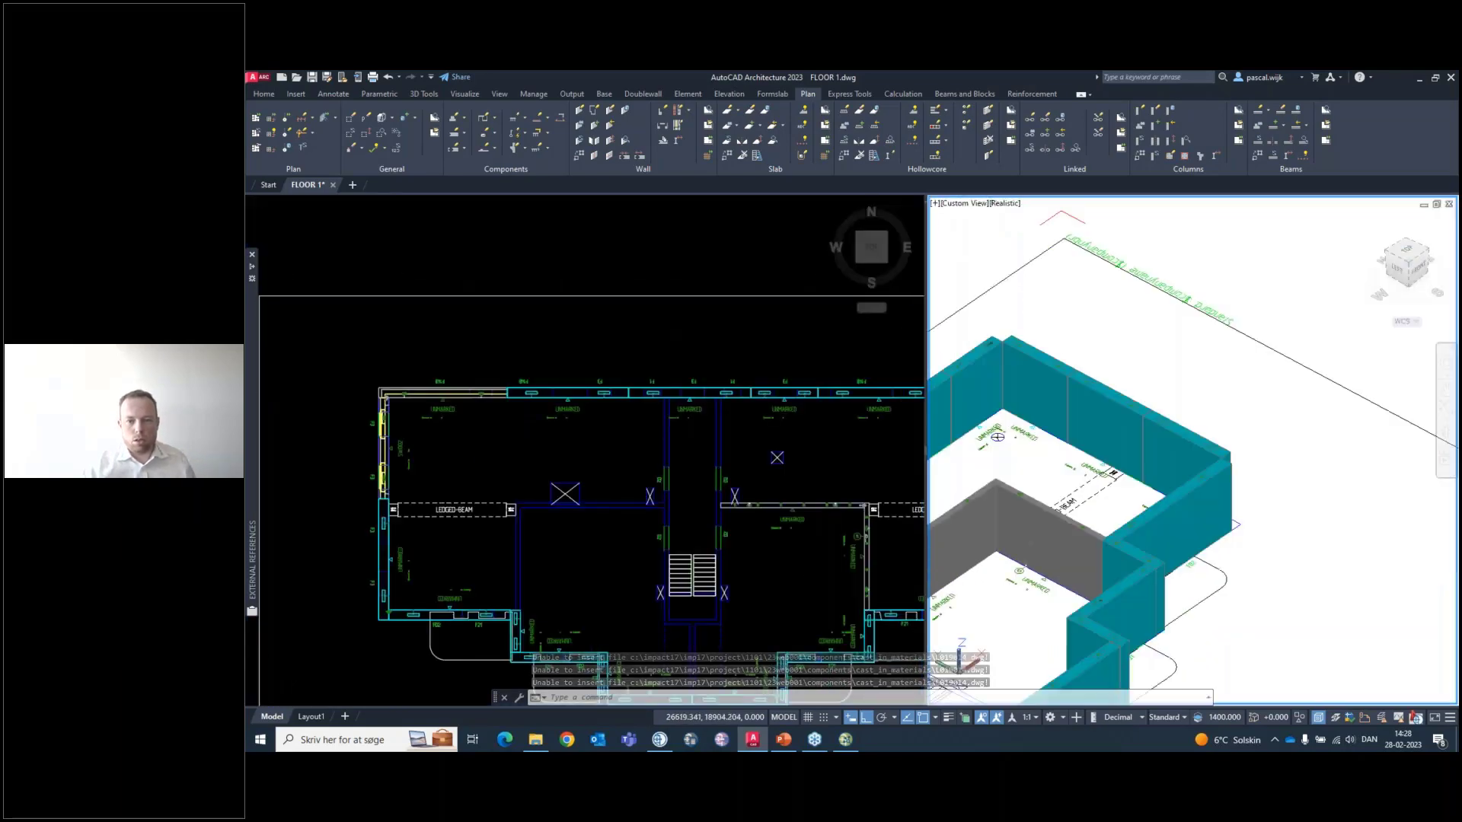
{"action": "scroll", "coordinate": [1272, 552], "scroll_direction": "up", "scroll_amount": 6}
{"action": "scroll", "coordinate": [1272, 553], "scroll_direction": "down", "scroll_amount": 3}
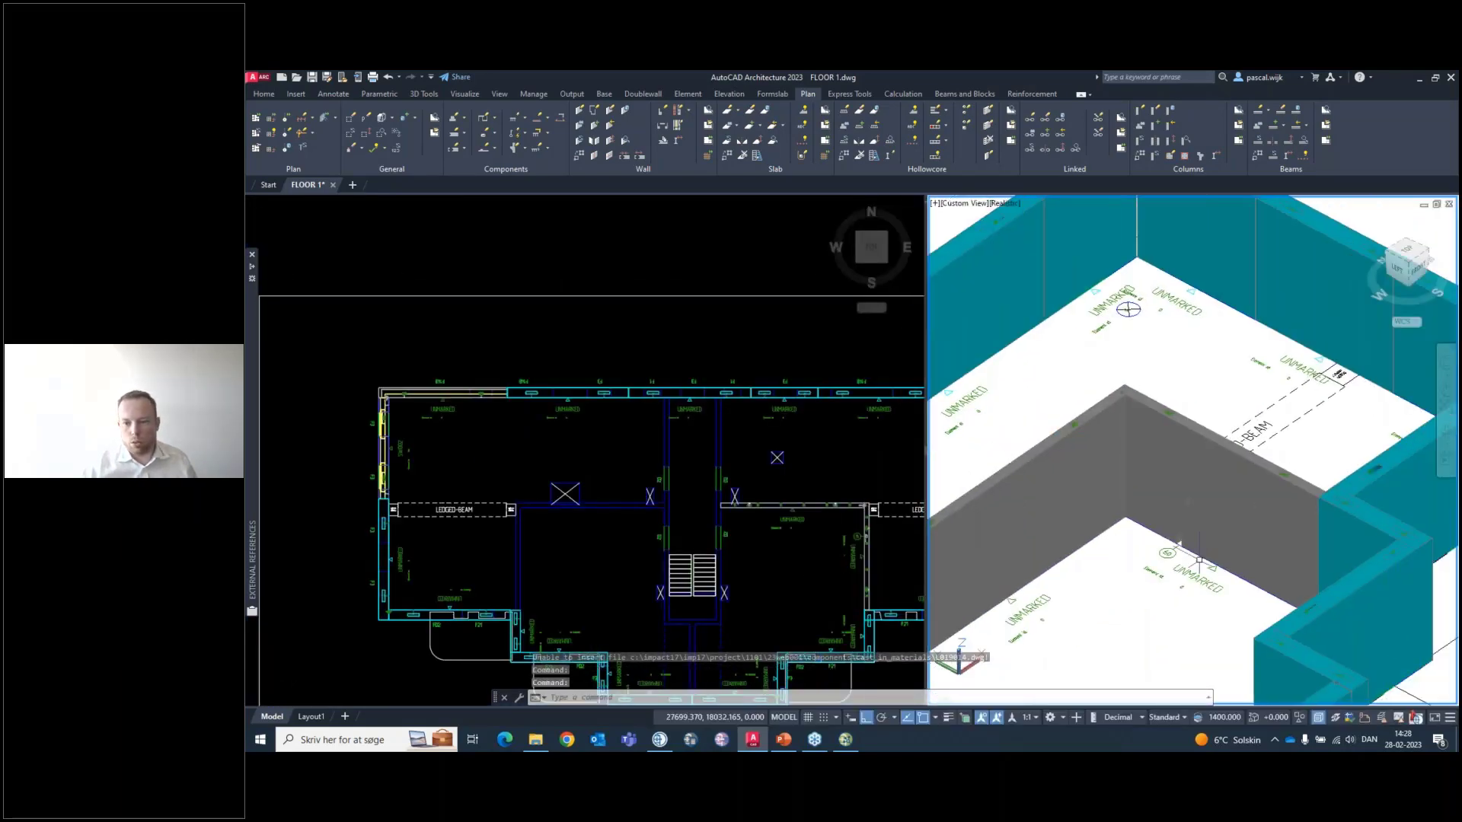
{"action": "scroll", "coordinate": [1248, 563], "scroll_direction": "up", "scroll_amount": 8}
{"action": "left_click", "coordinate": [1215, 579]}
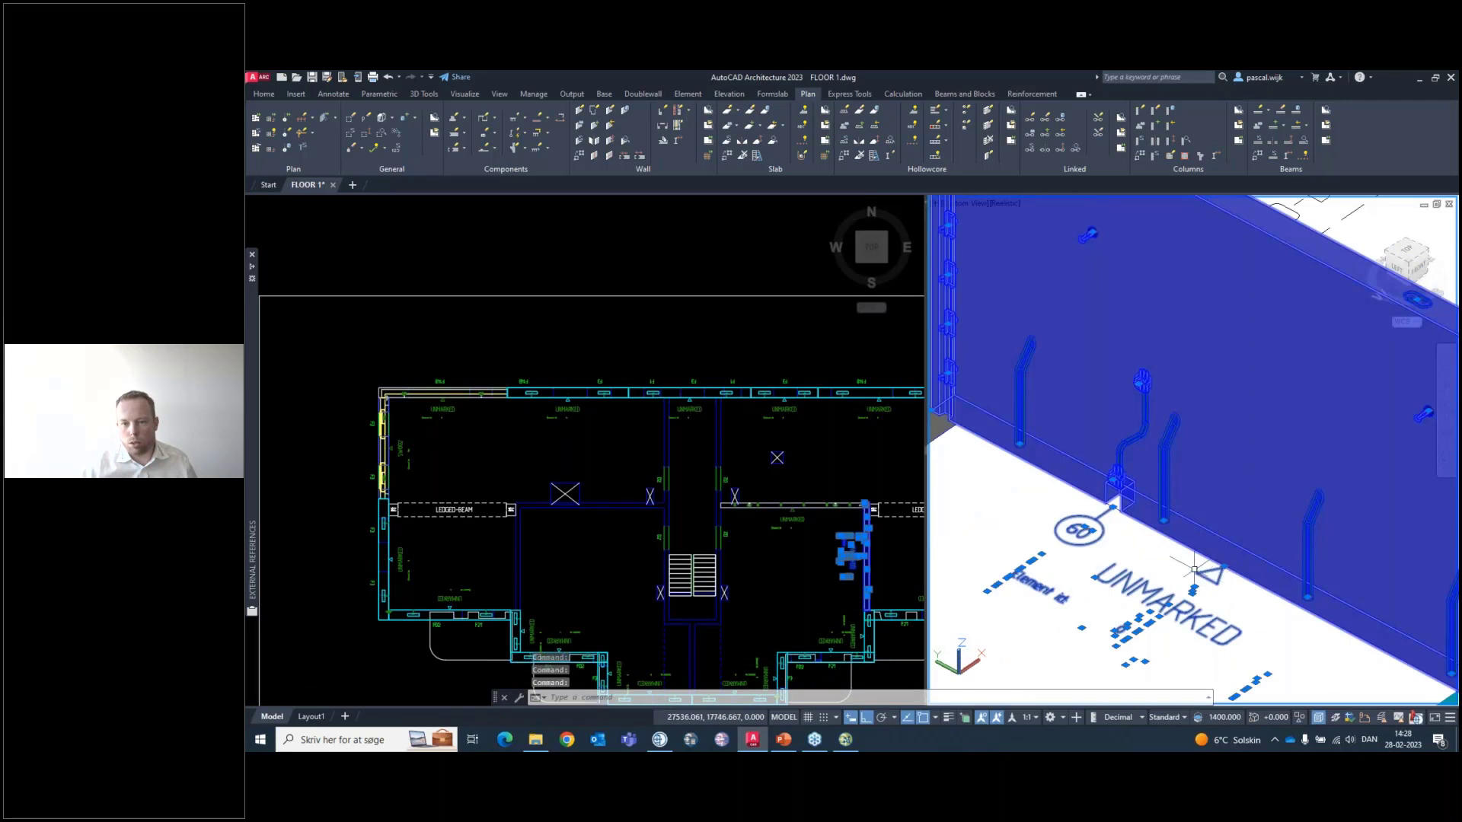
{"action": "middle_click_drag", "start_coordinate": [1195, 571], "coordinate": [1053, 561]}
{"action": "scroll", "coordinate": [1174, 562], "scroll_direction": "down", "scroll_amount": 2}
{"action": "middle_click_drag", "start_coordinate": [1050, 475], "coordinate": [1094, 480]}
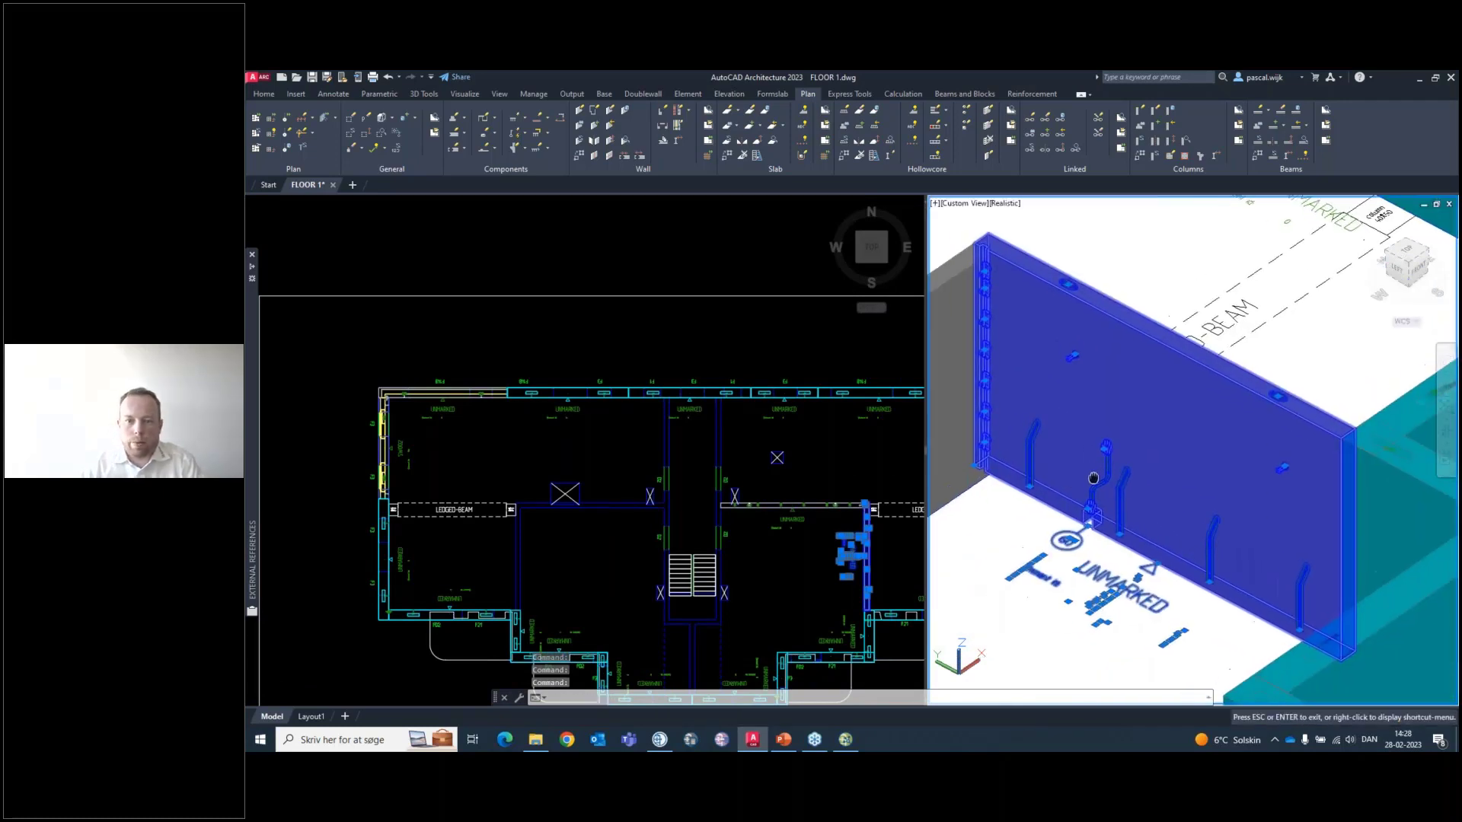
{"action": "scroll", "coordinate": [1024, 427], "scroll_direction": "up", "scroll_amount": 2}
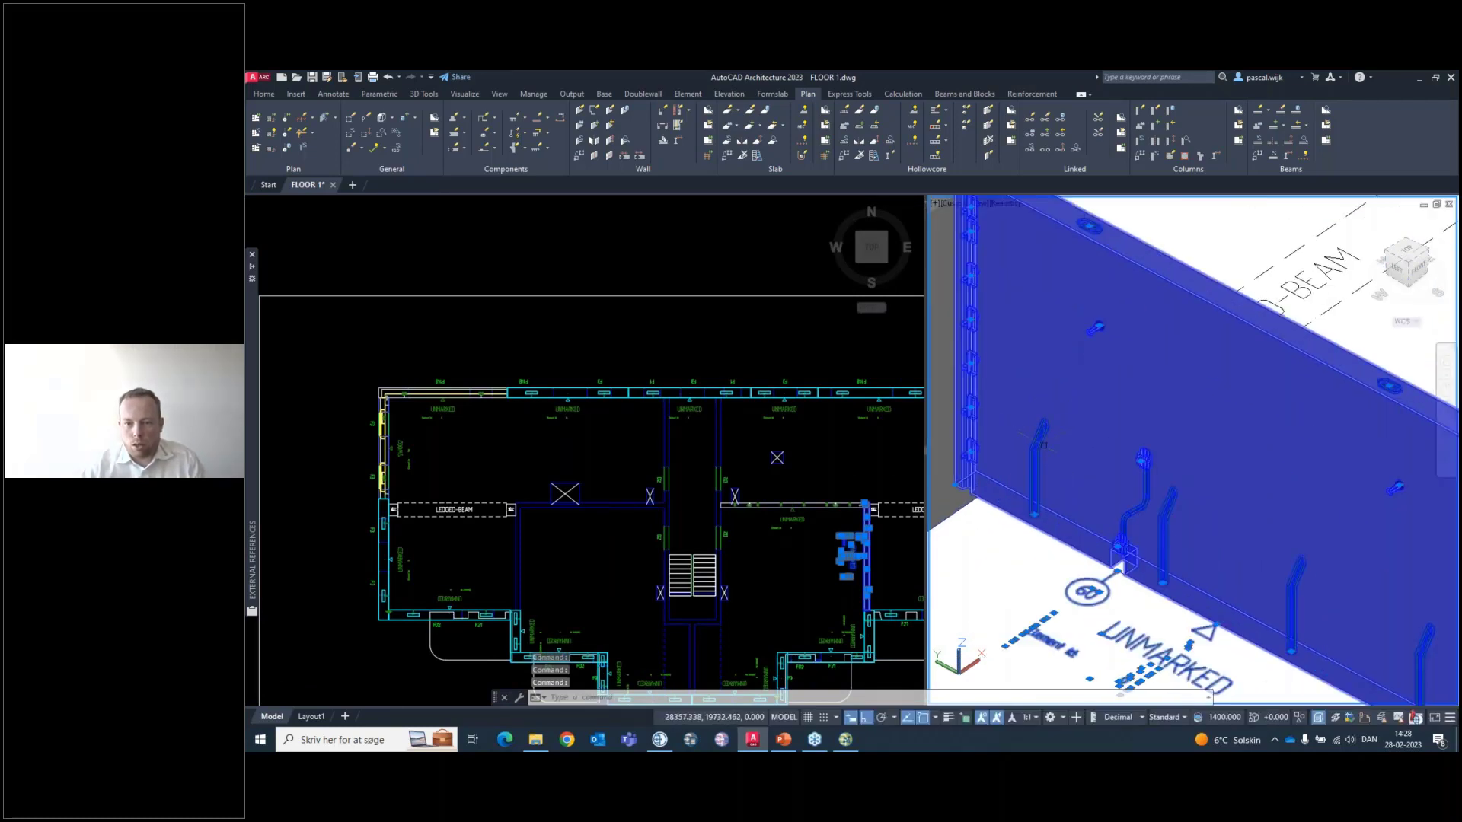
{"action": "middle_click_drag", "start_coordinate": [1163, 544], "coordinate": [1071, 499]}
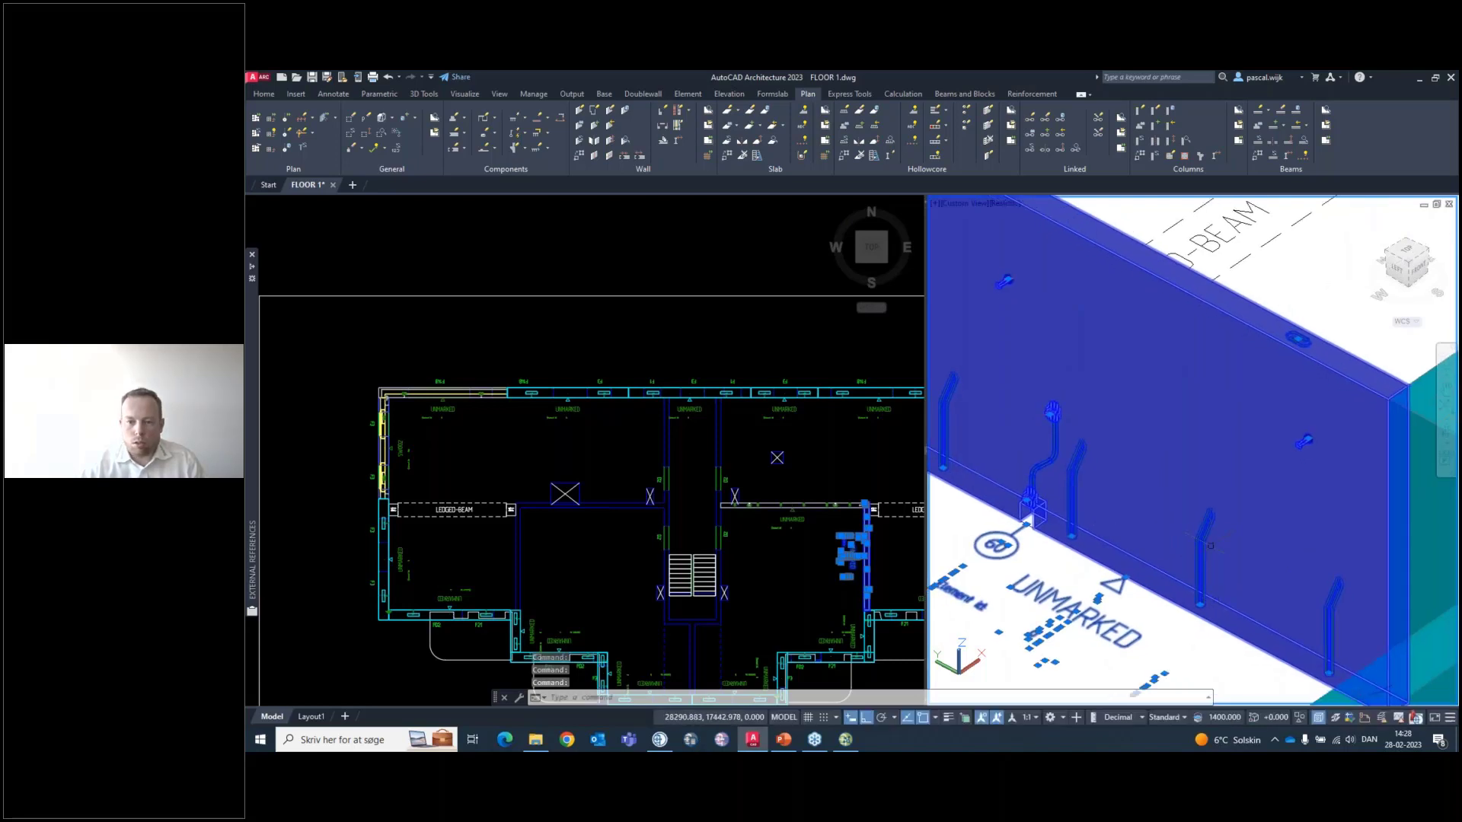
{"action": "mouse_move", "coordinate": [1203, 545]}
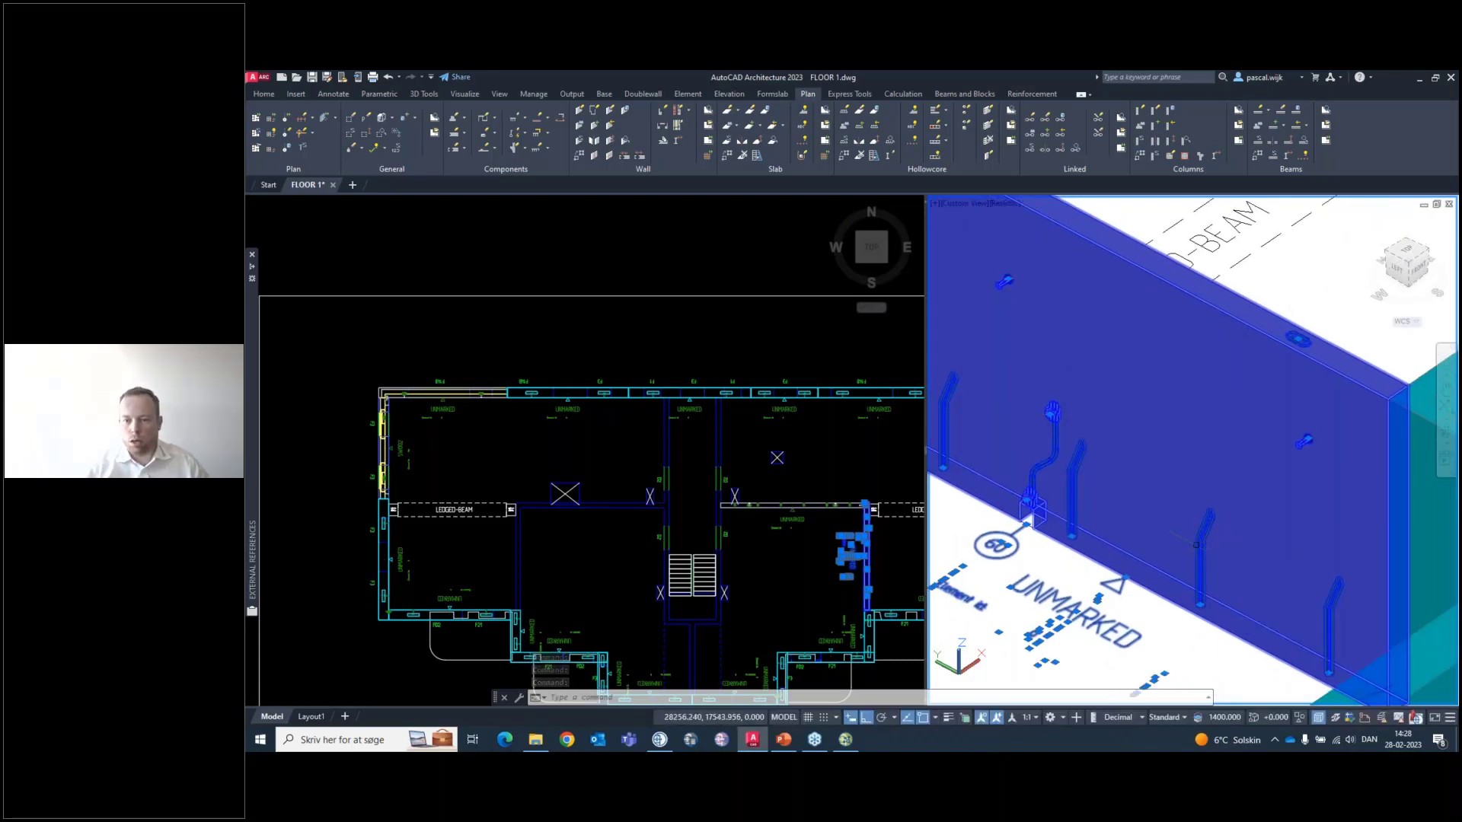
{"action": "middle_click_drag", "start_coordinate": [1203, 545], "coordinate": [1314, 589], "text": "shift"}
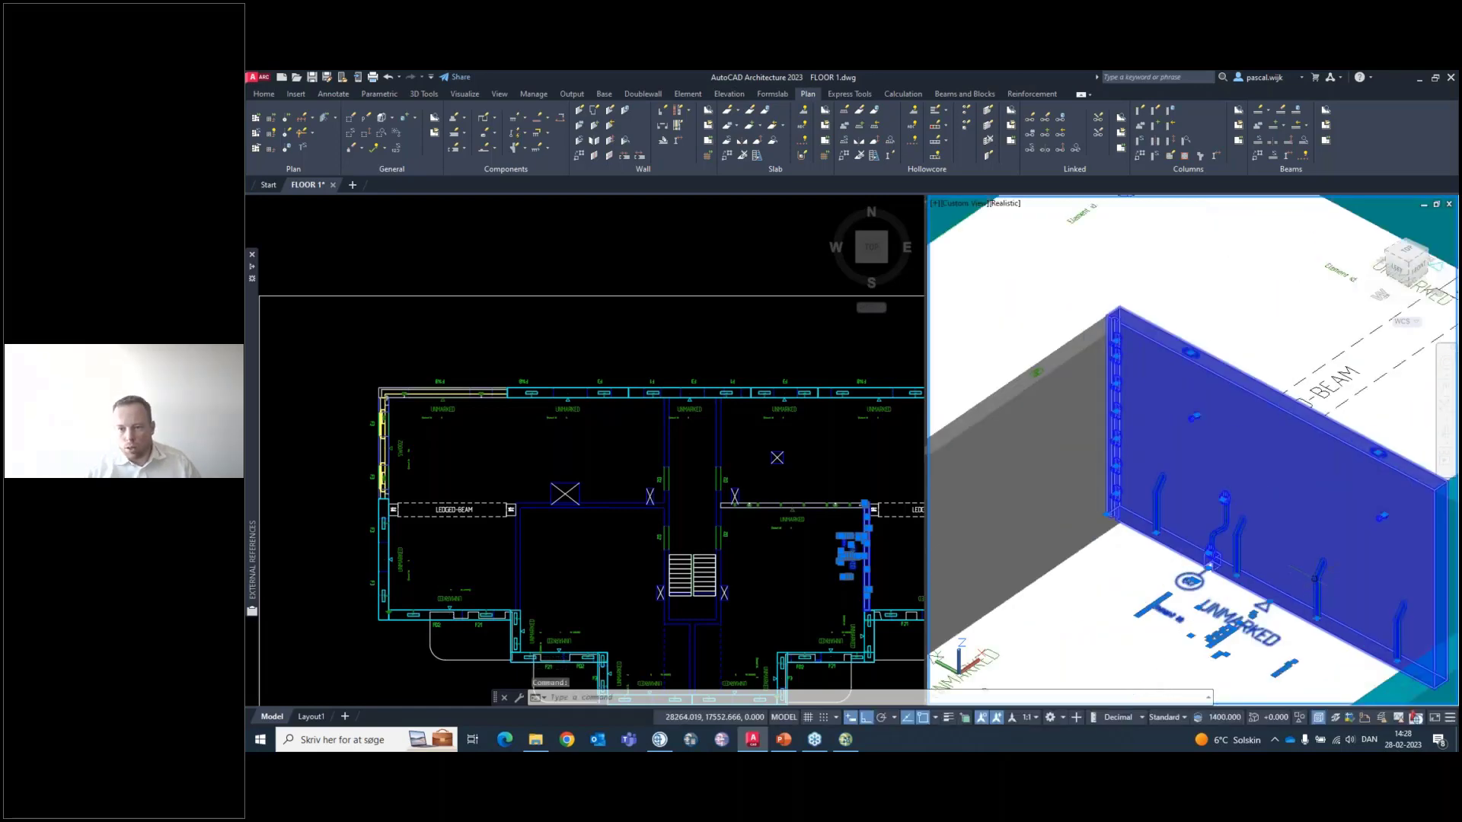
{"action": "scroll", "coordinate": [1352, 610], "scroll_direction": "up", "scroll_amount": 2}
{"action": "key", "text": "Escape"}
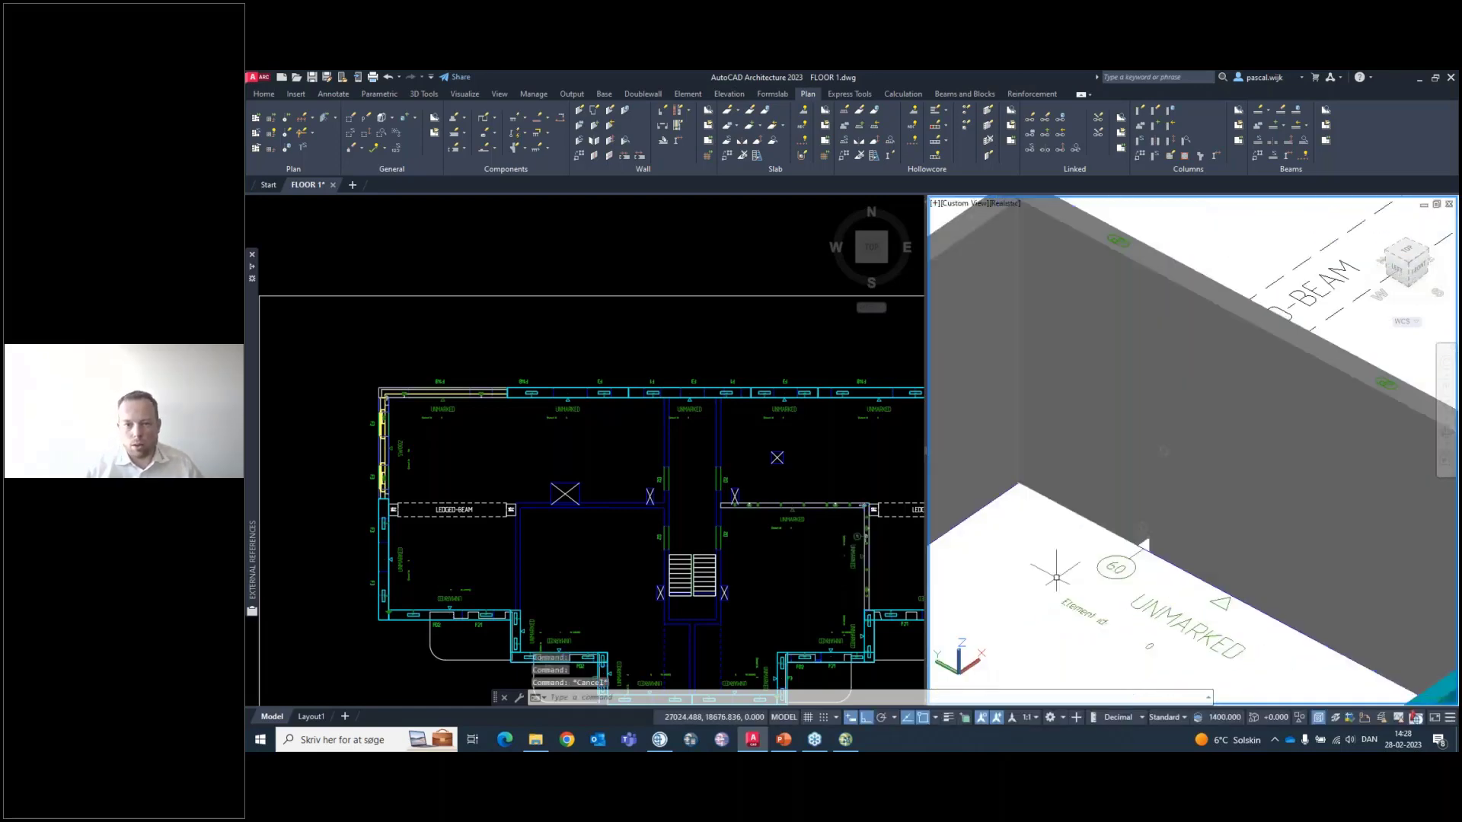
Examine the interior wall running from the column towards the stairwell in 3D, including its free end
{"action": "middle_click_drag", "start_coordinate": [1023, 580], "coordinate": [1218, 563]}
{"action": "scroll", "coordinate": [1210, 565], "scroll_direction": "down", "scroll_amount": 3}
{"action": "left_click", "coordinate": [1084, 535]}
{"action": "middle_click_drag", "start_coordinate": [1084, 536], "coordinate": [1086, 529]}
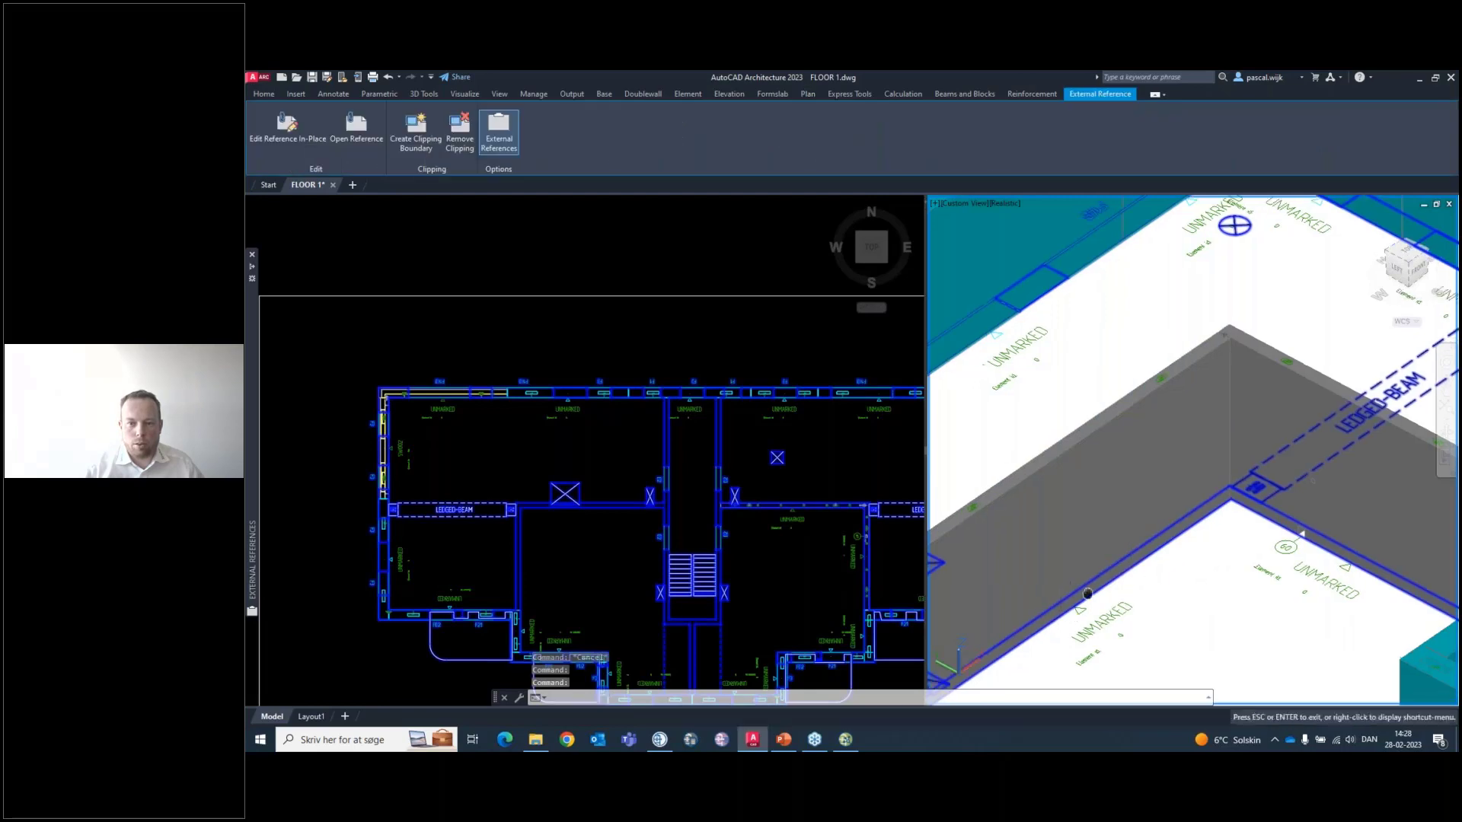
{"action": "key", "text": "Escape"}
{"action": "middle_click_drag", "start_coordinate": [1004, 562], "coordinate": [1181, 490]}
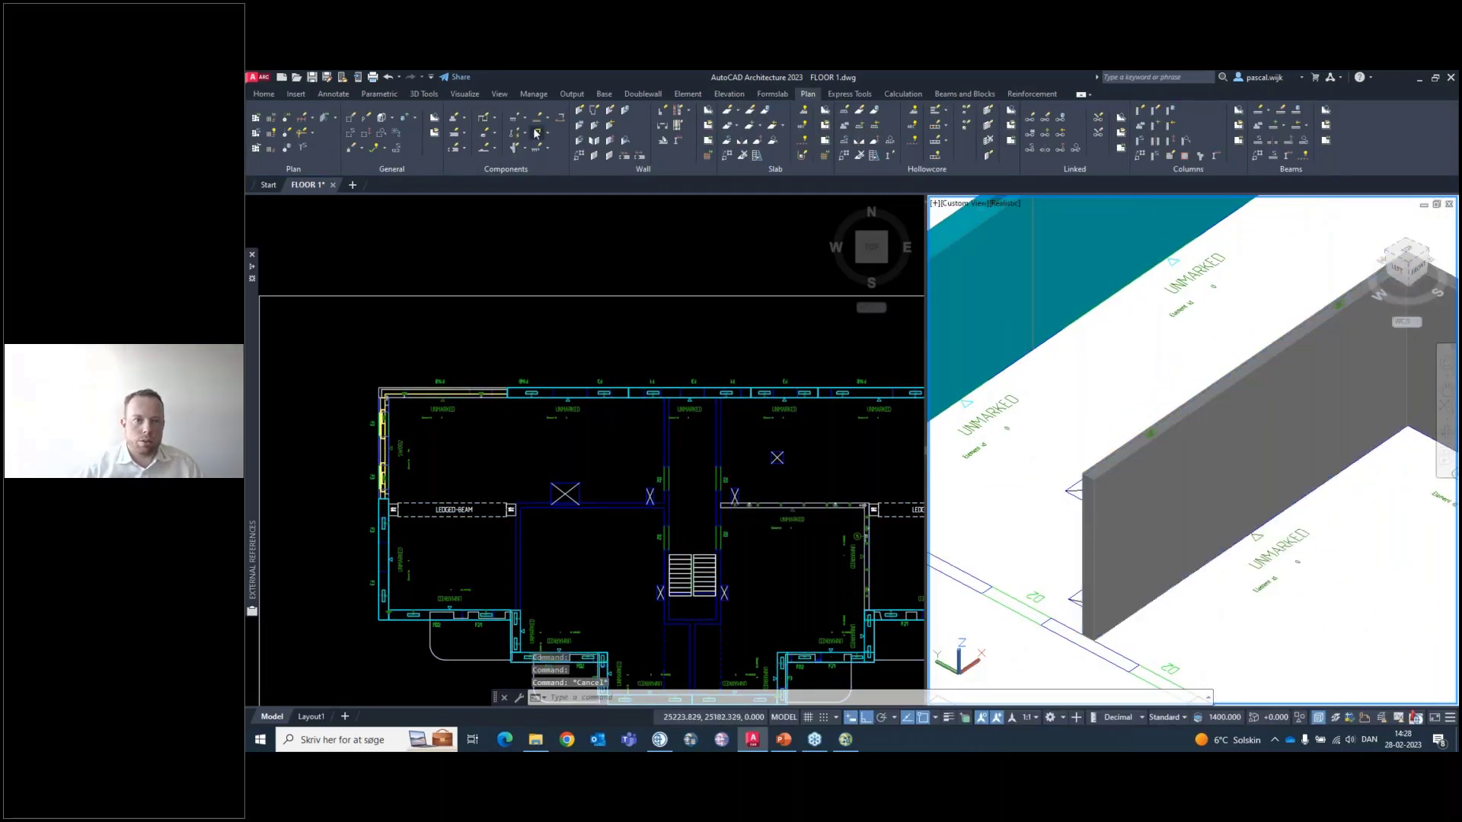
Check which element types the reinforcement templates of project 23WEB001 cover, without applying a template
{"action": "left_click", "coordinate": [560, 117]}
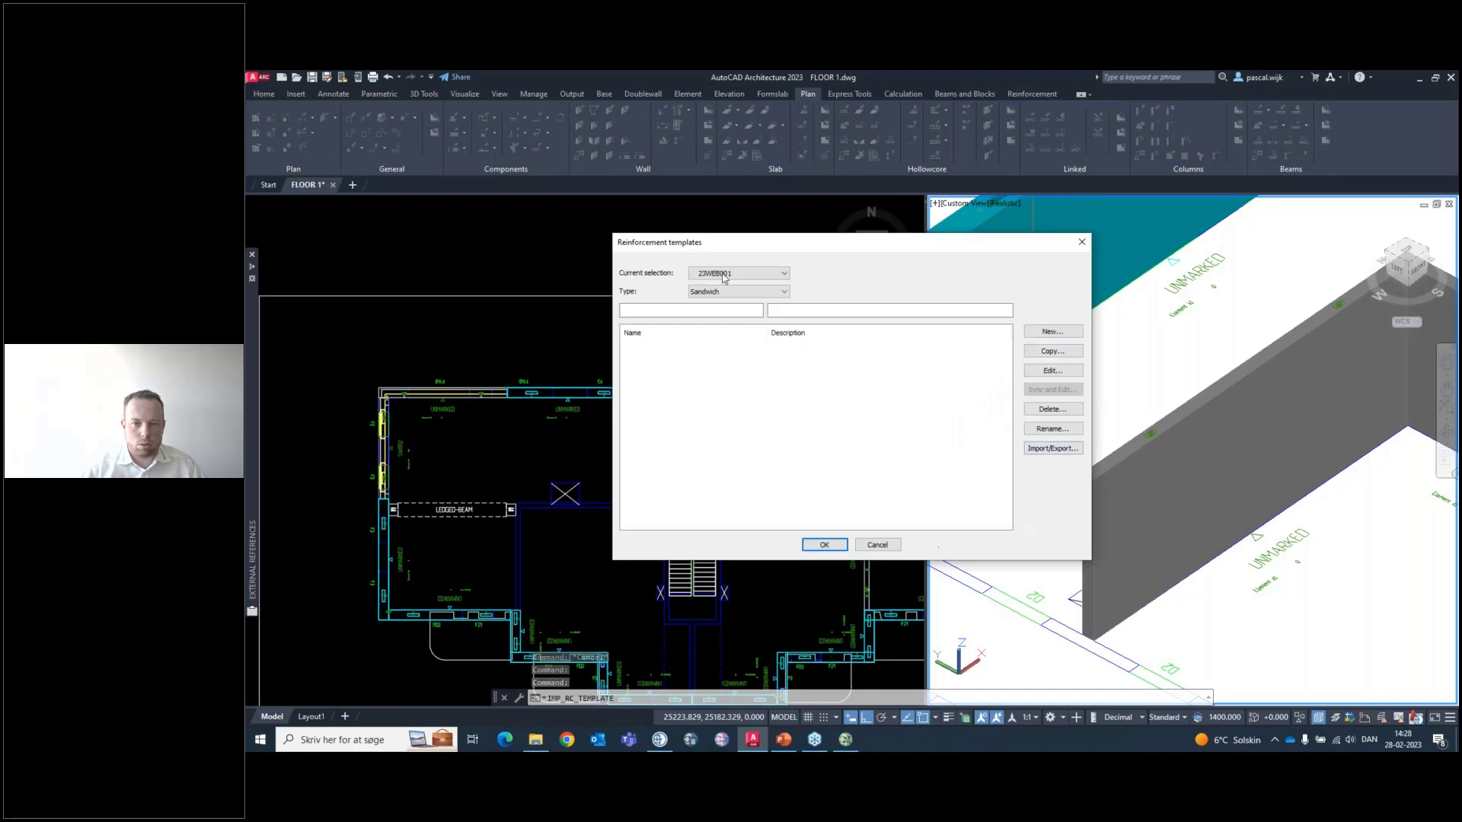
{"action": "left_click", "coordinate": [738, 292]}
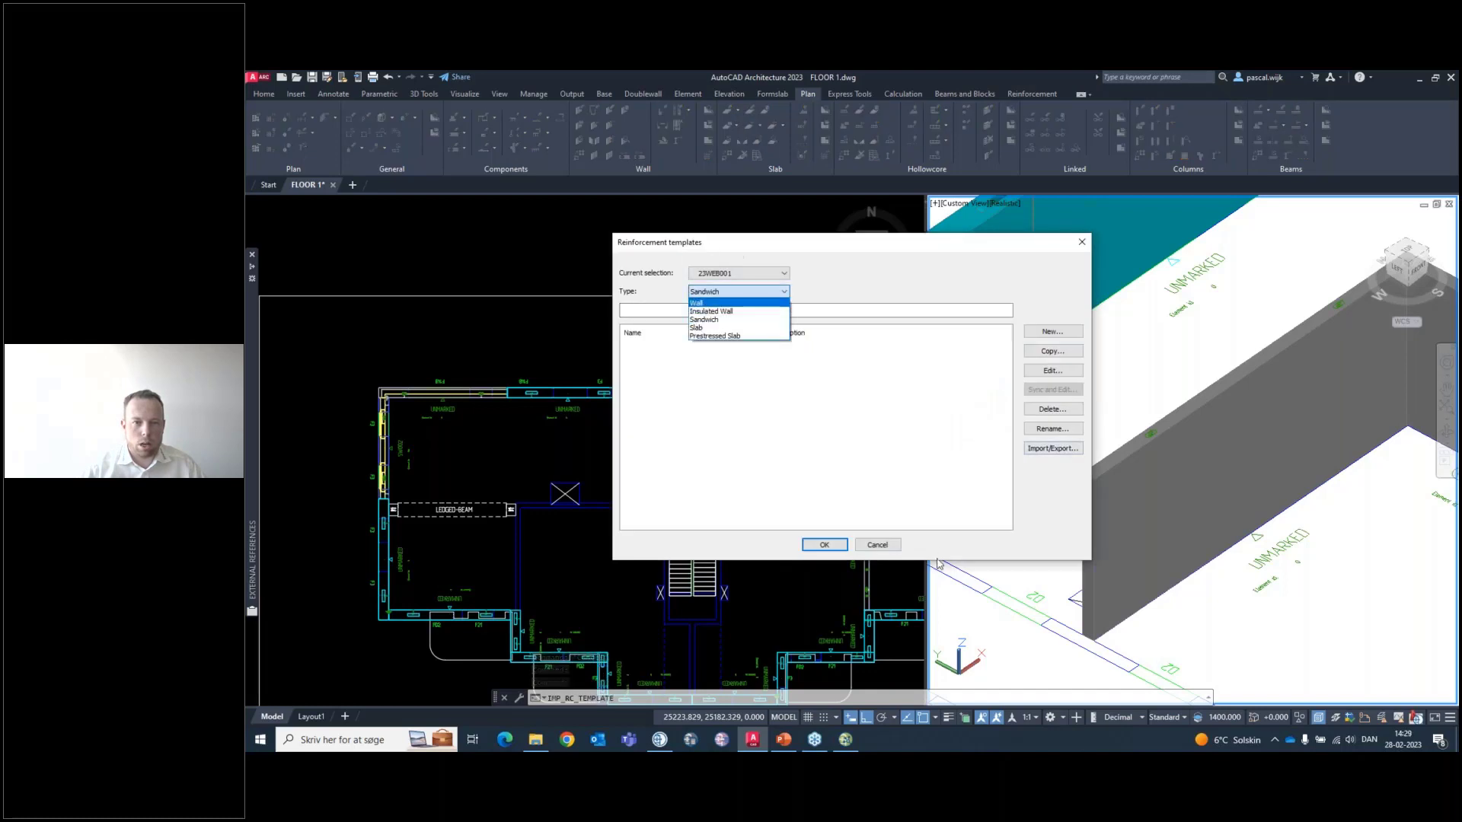
{"action": "left_click", "coordinate": [878, 547]}
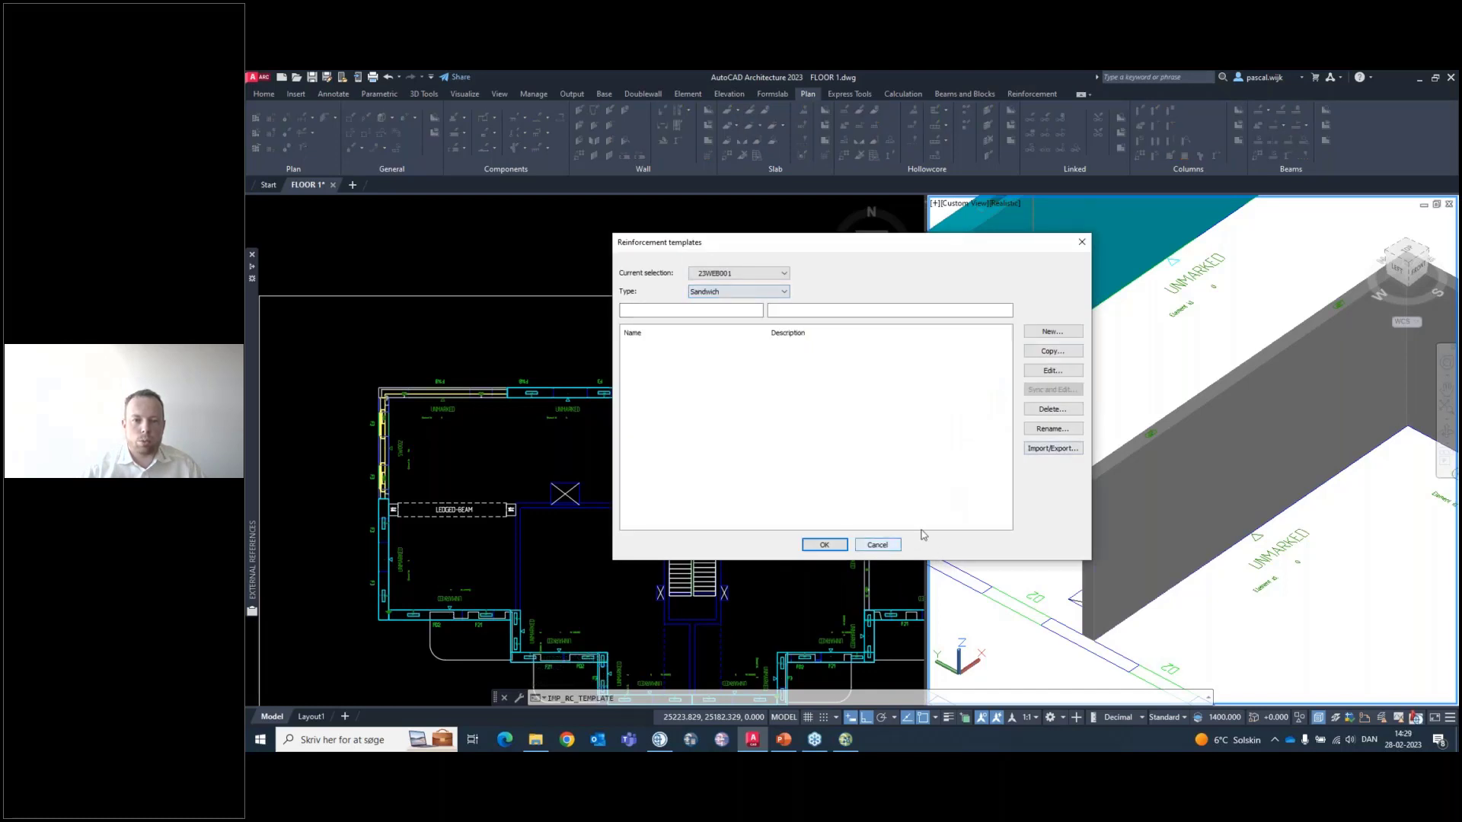
{"action": "left_click", "coordinate": [877, 545]}
Inspect the cast-in parts of the interior wall running from the column towards the stairwell, in plan and in 3D
{"action": "scroll", "coordinate": [794, 510], "scroll_direction": "up", "scroll_amount": 5}
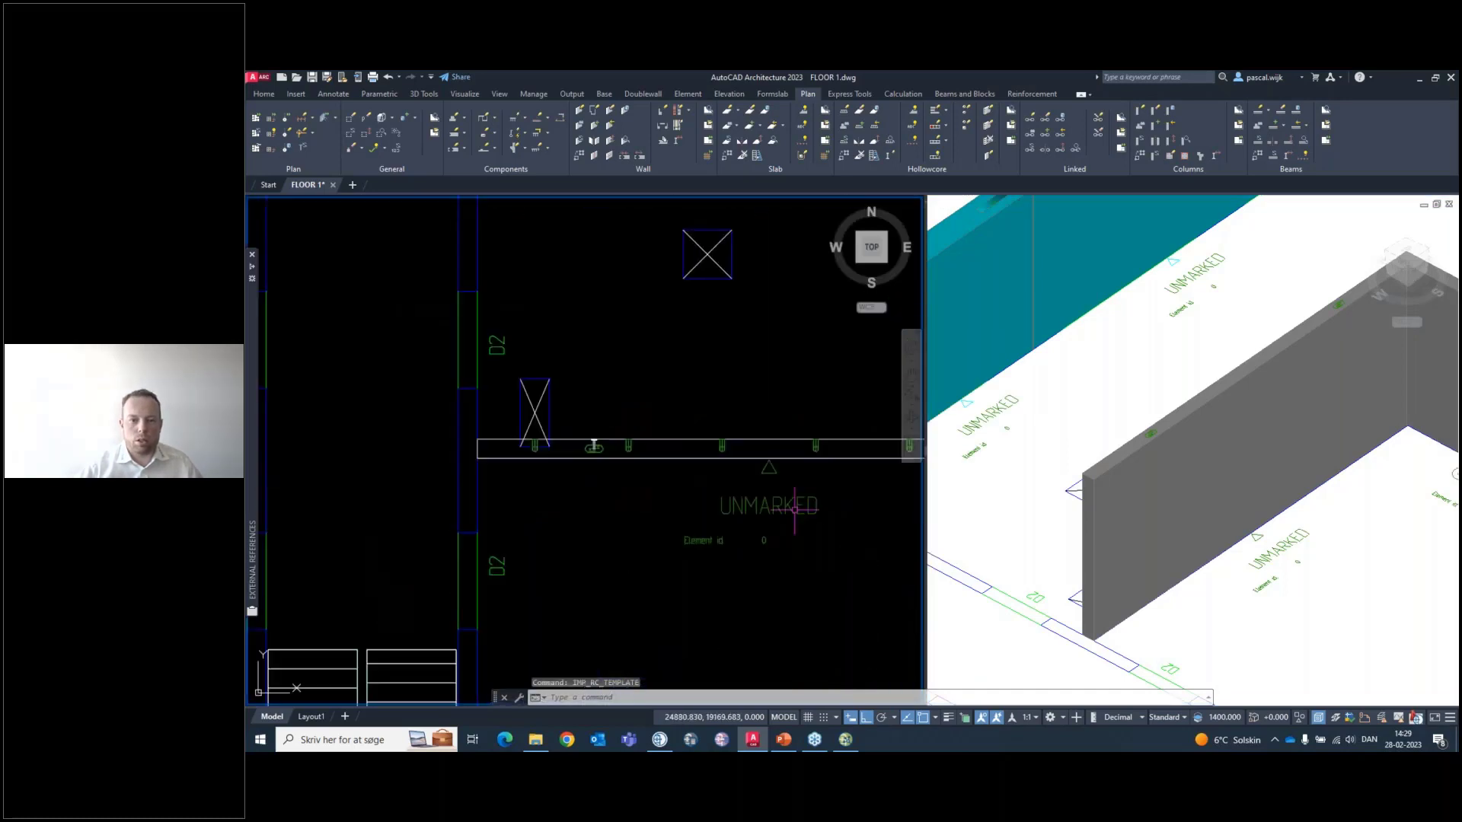
{"action": "scroll", "coordinate": [794, 510], "scroll_direction": "up", "scroll_amount": 2}
{"action": "left_click", "coordinate": [1158, 427]}
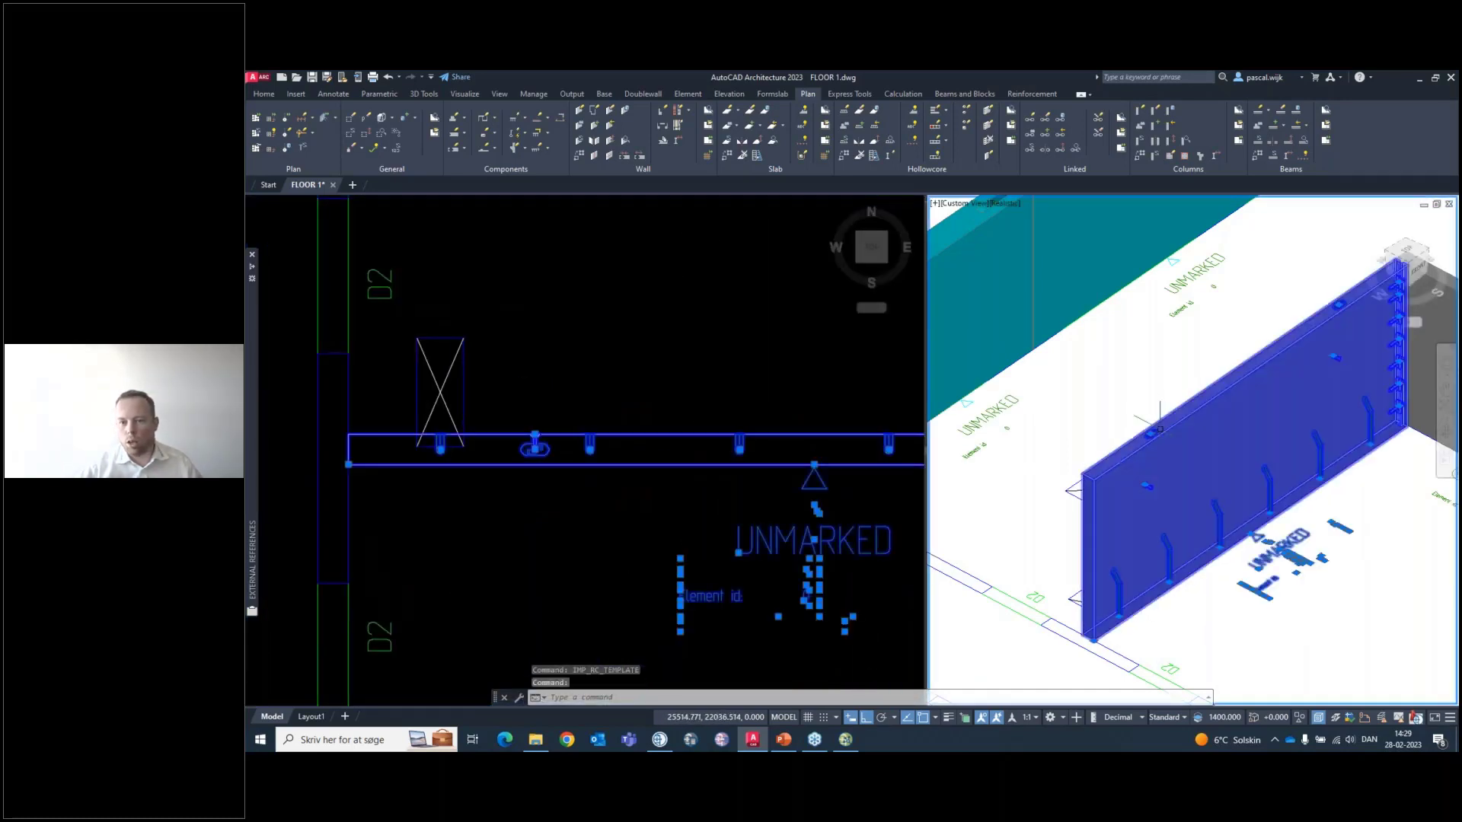
{"action": "middle_click_drag", "start_coordinate": [1159, 428], "coordinate": [1142, 466], "text": "shift"}
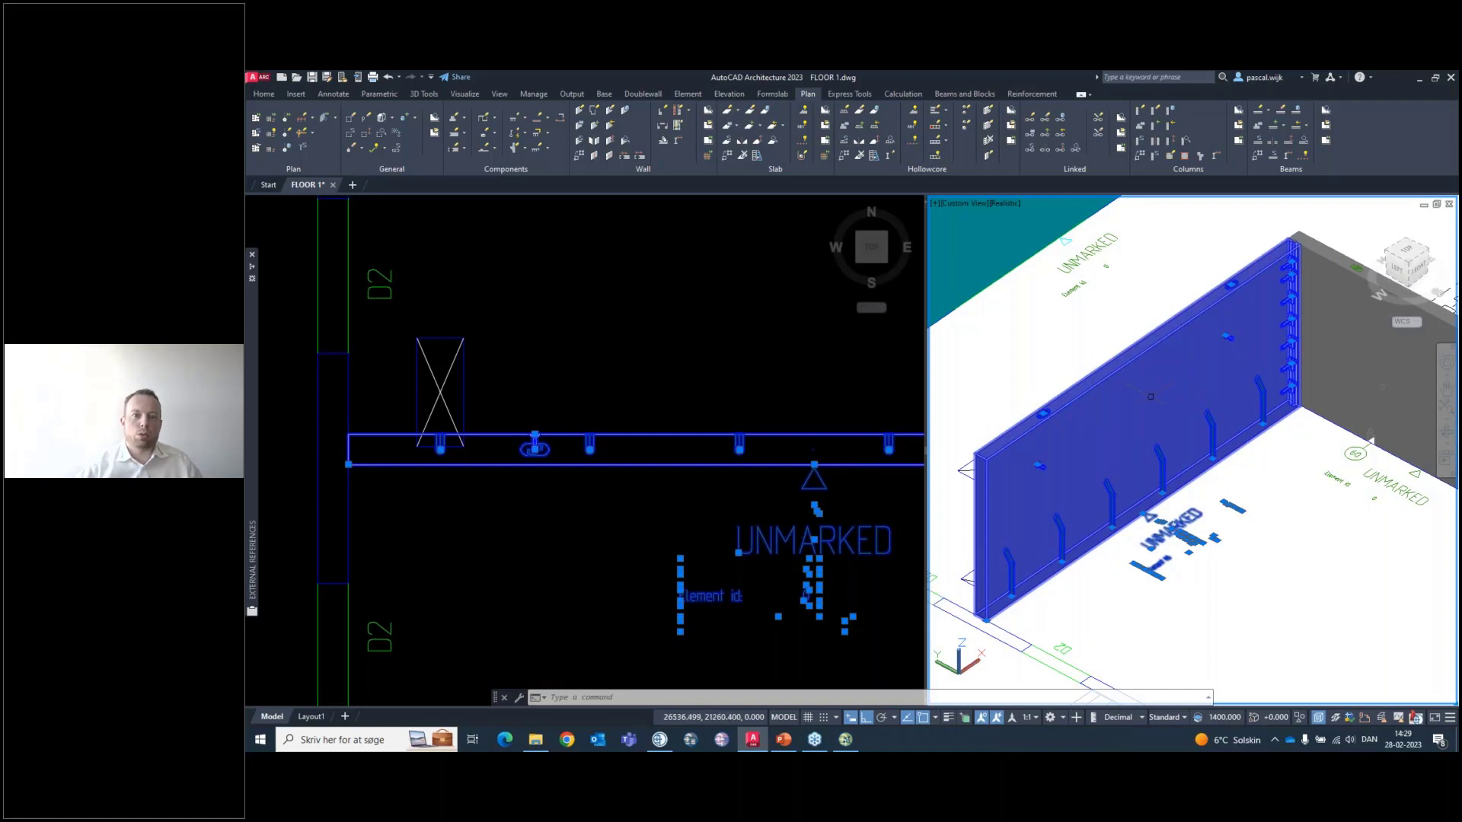
{"action": "key", "text": "Escape"}
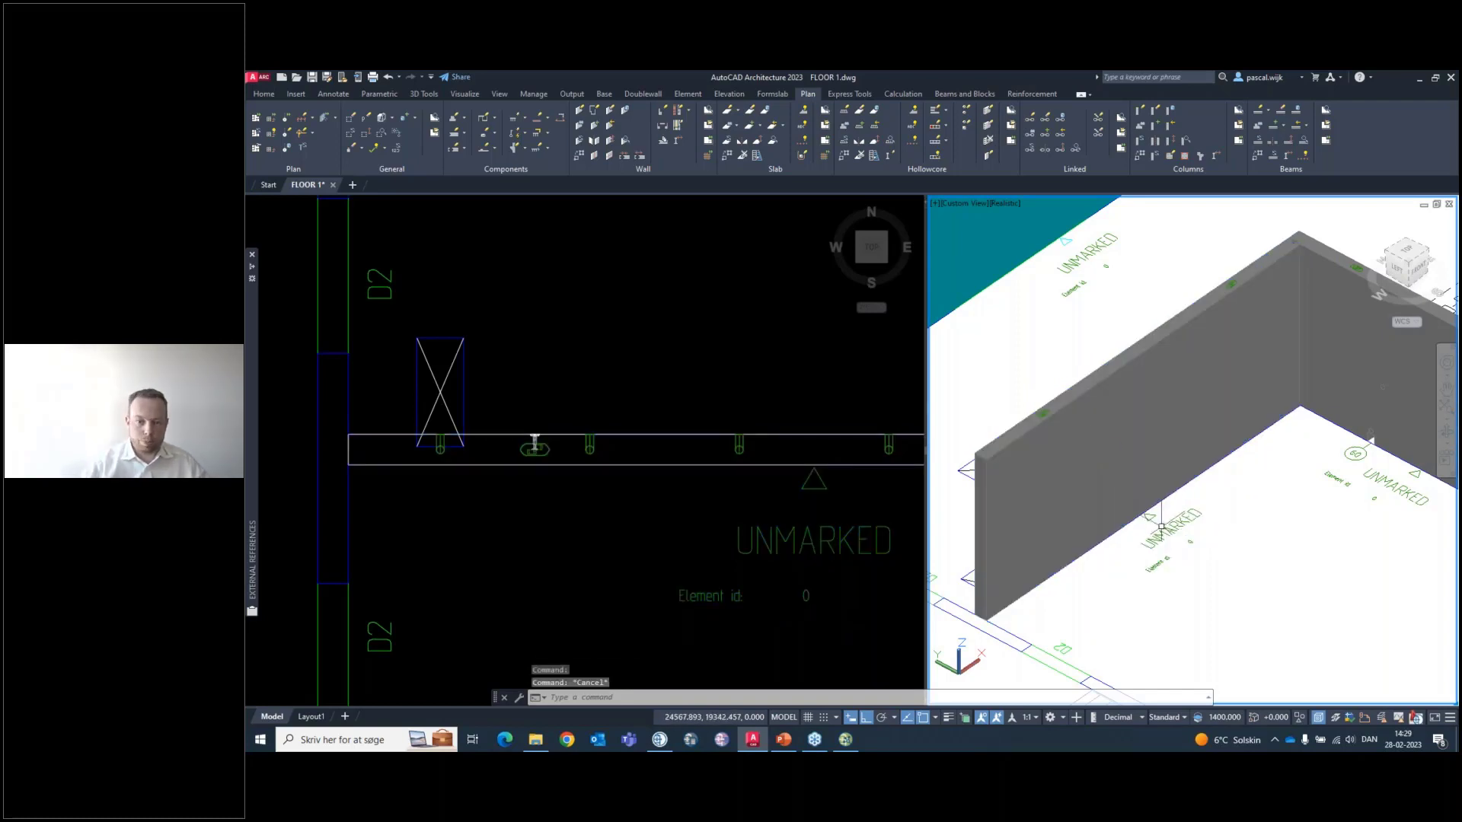
{"action": "mouse_move", "coordinate": [1161, 525]}
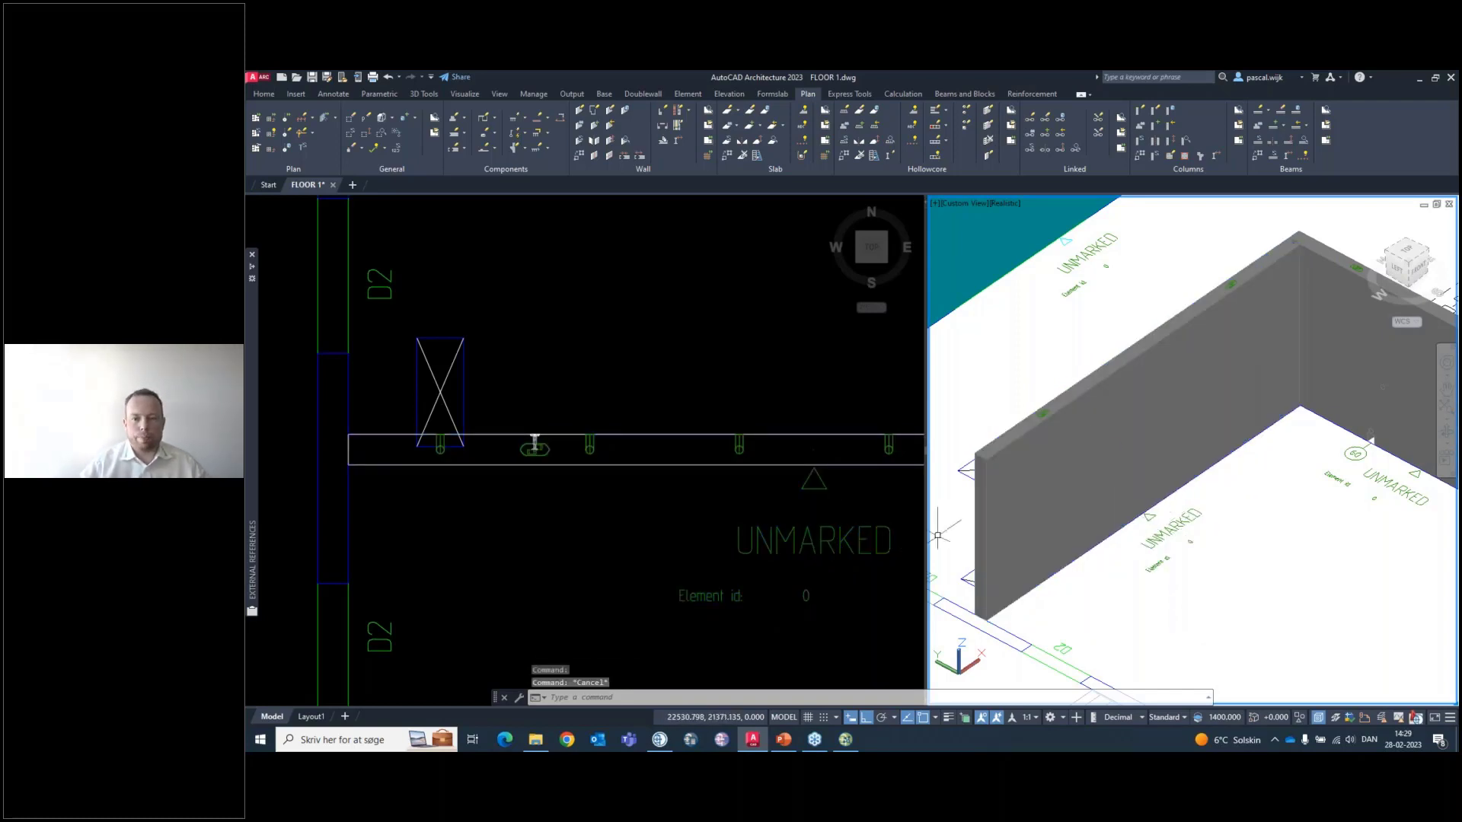
Examine the modelled walls of the whole floor in 3D and the plan area around the northwest facade corner
{"action": "scroll", "coordinate": [1000, 536], "scroll_direction": "down", "scroll_amount": 5}
{"action": "middle_click_drag", "start_coordinate": [1122, 541], "coordinate": [1187, 515]}
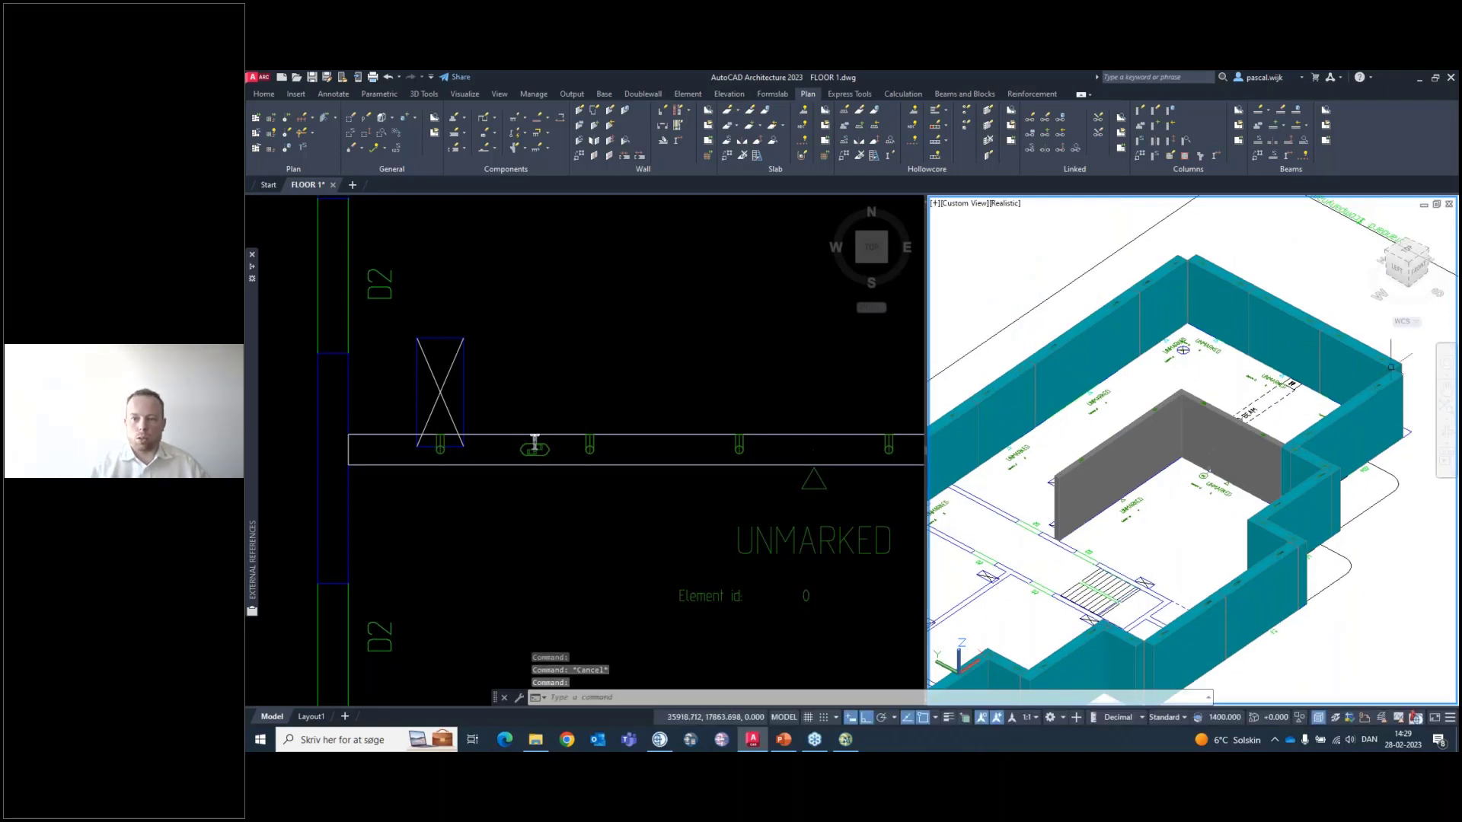
{"action": "left_click", "coordinate": [769, 389]}
{"action": "scroll", "coordinate": [694, 394], "scroll_direction": "down", "scroll_amount": 5}
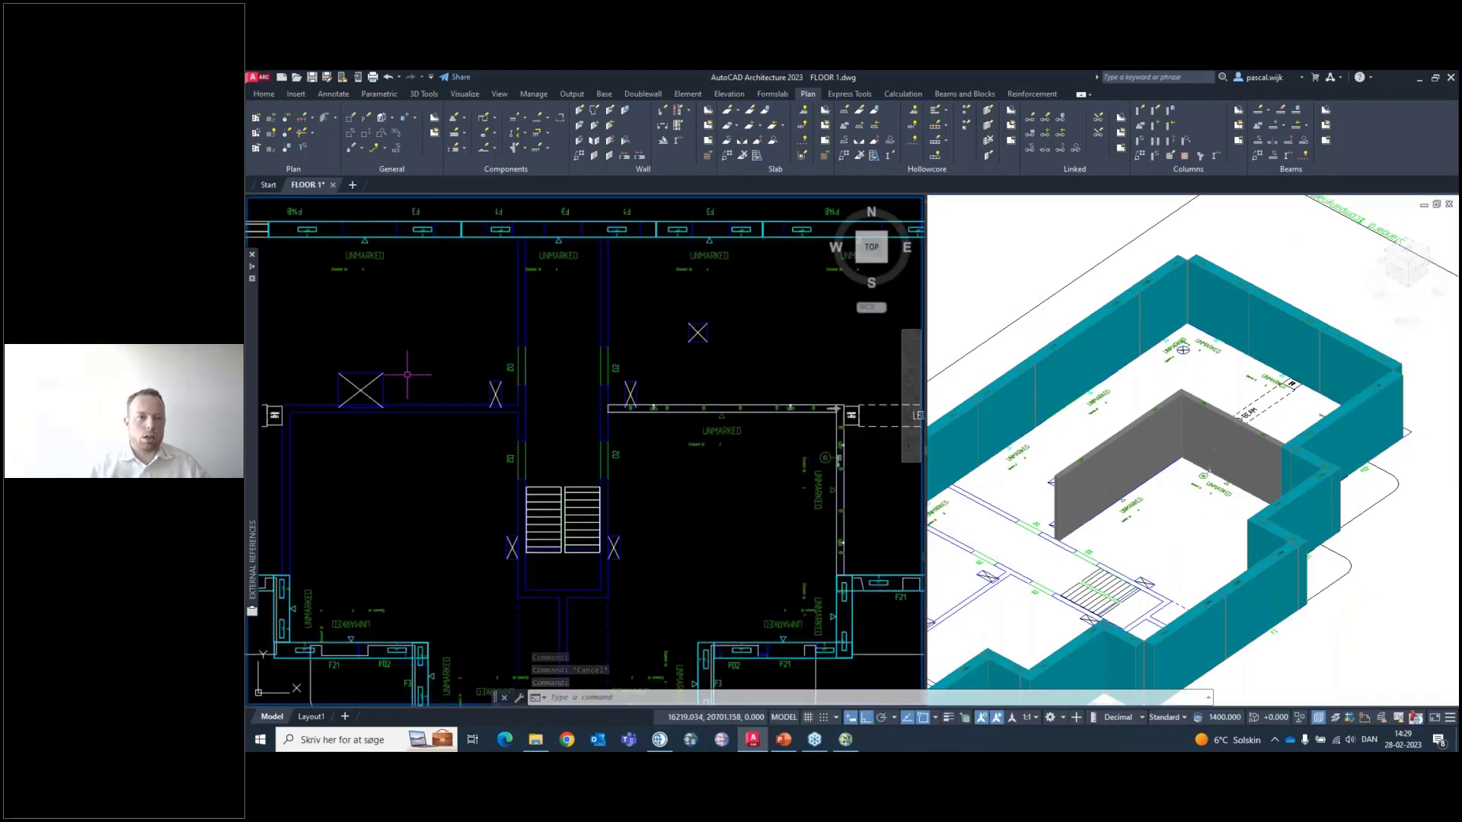
{"action": "scroll", "coordinate": [677, 496], "scroll_direction": "down", "scroll_amount": 4}
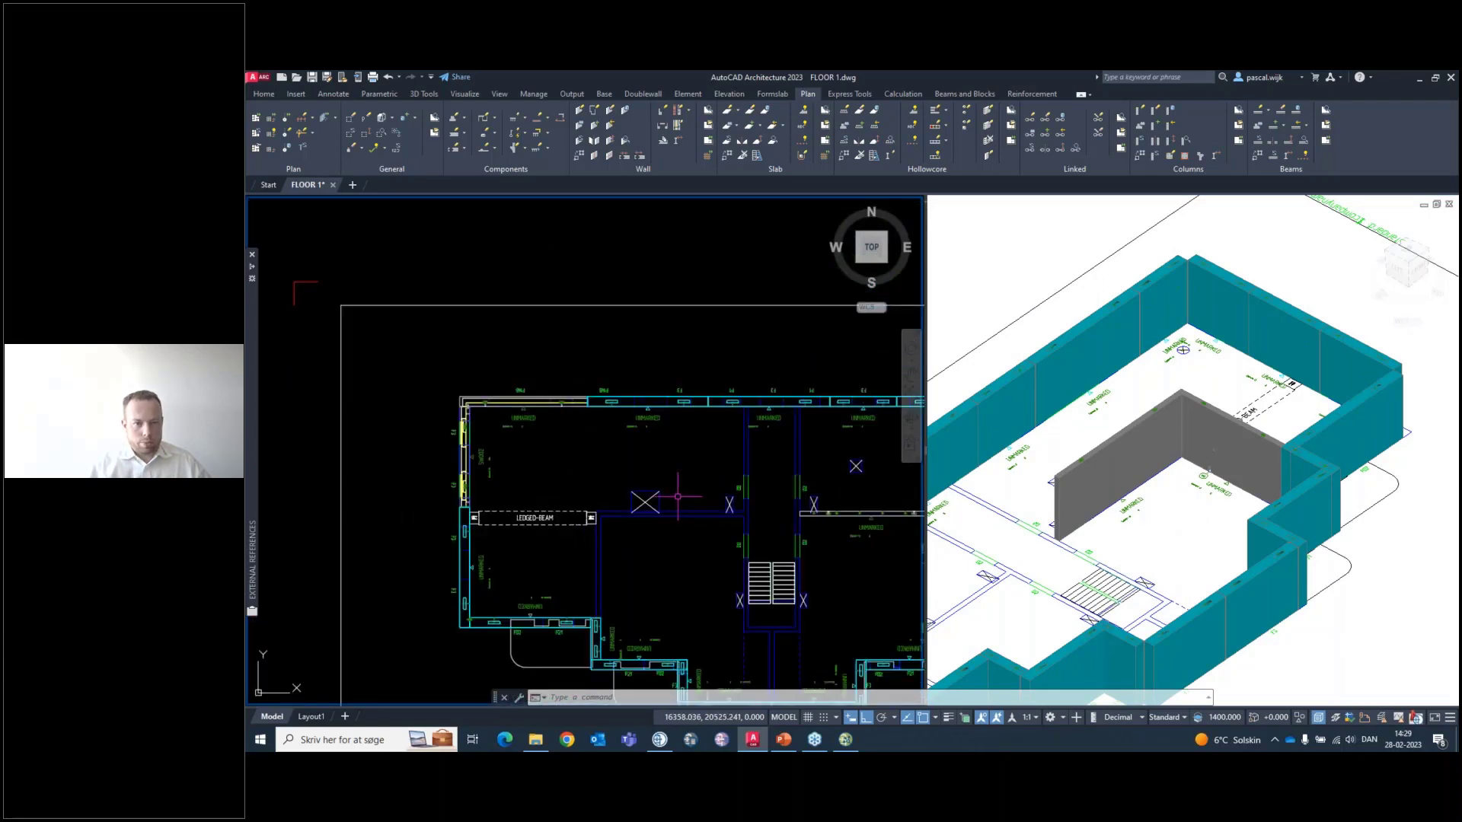
{"action": "scroll", "coordinate": [610, 495], "scroll_direction": "up", "scroll_amount": 4}
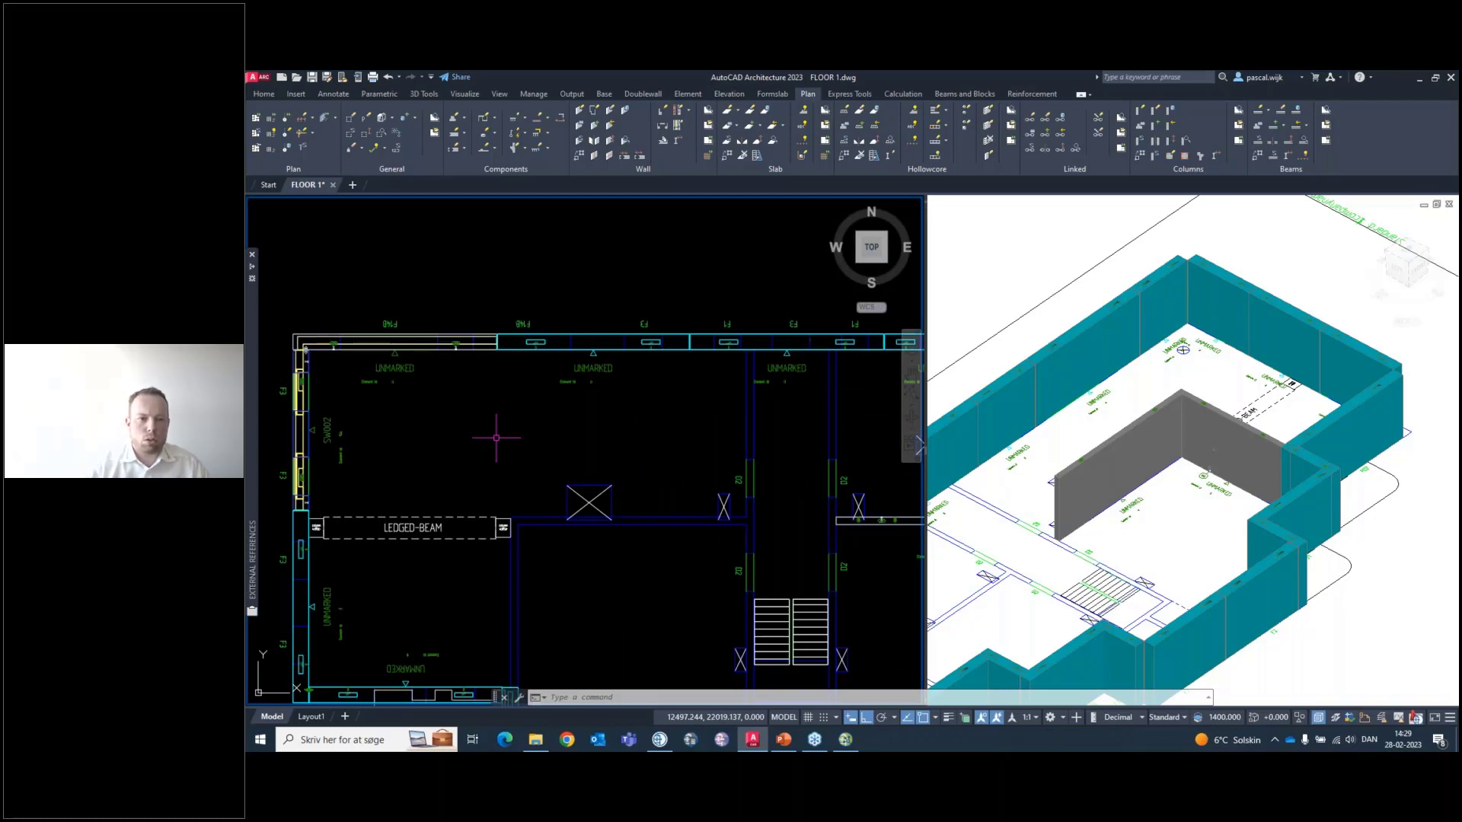
Start drawing a hollowcore slab with section 22 and strand pattern 6
{"action": "left_click", "coordinate": [844, 116]}
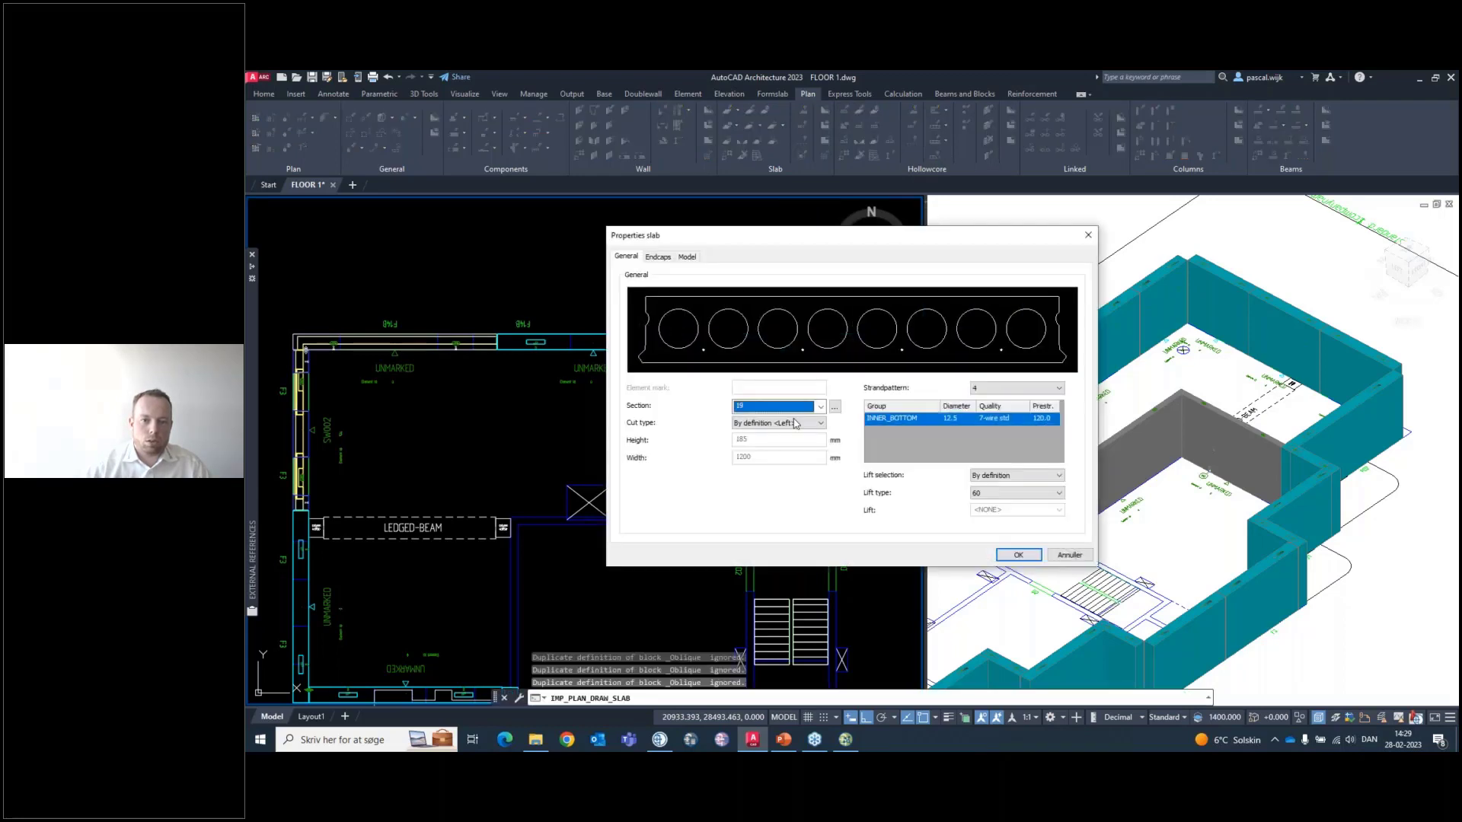
{"action": "left_click", "coordinate": [821, 407]}
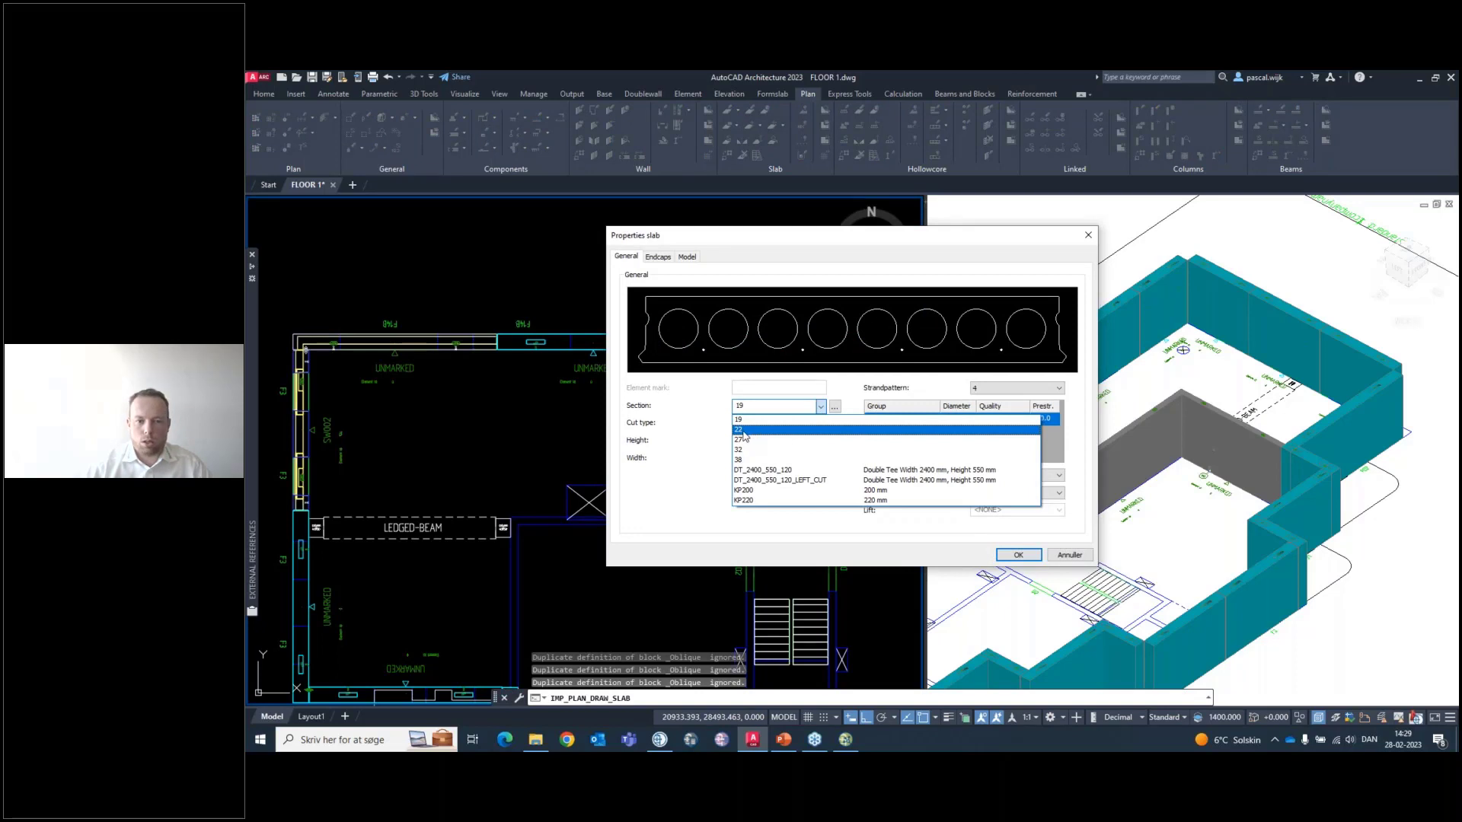
{"action": "left_click", "coordinate": [742, 430]}
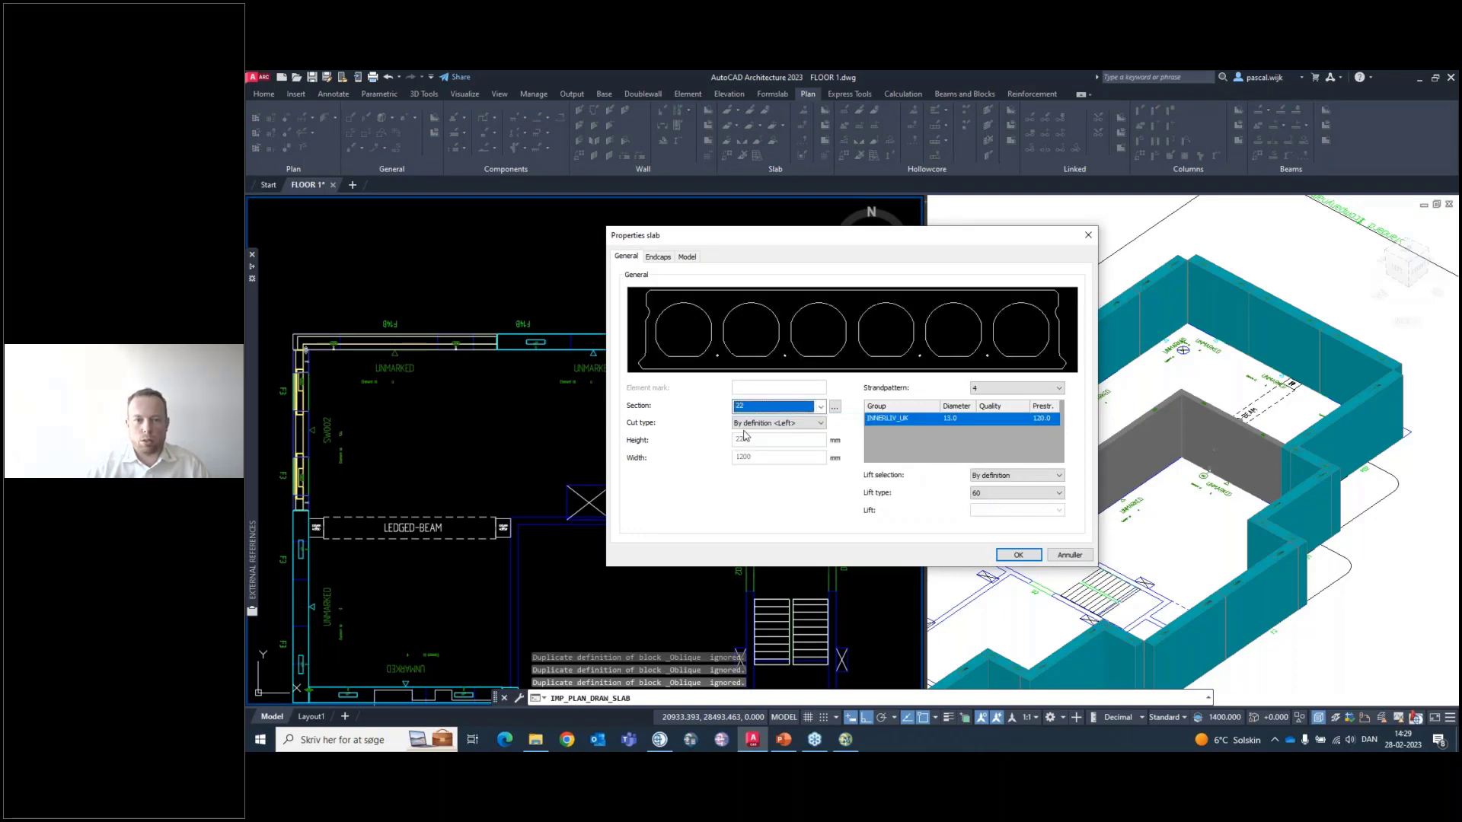
{"action": "left_click", "coordinate": [981, 390]}
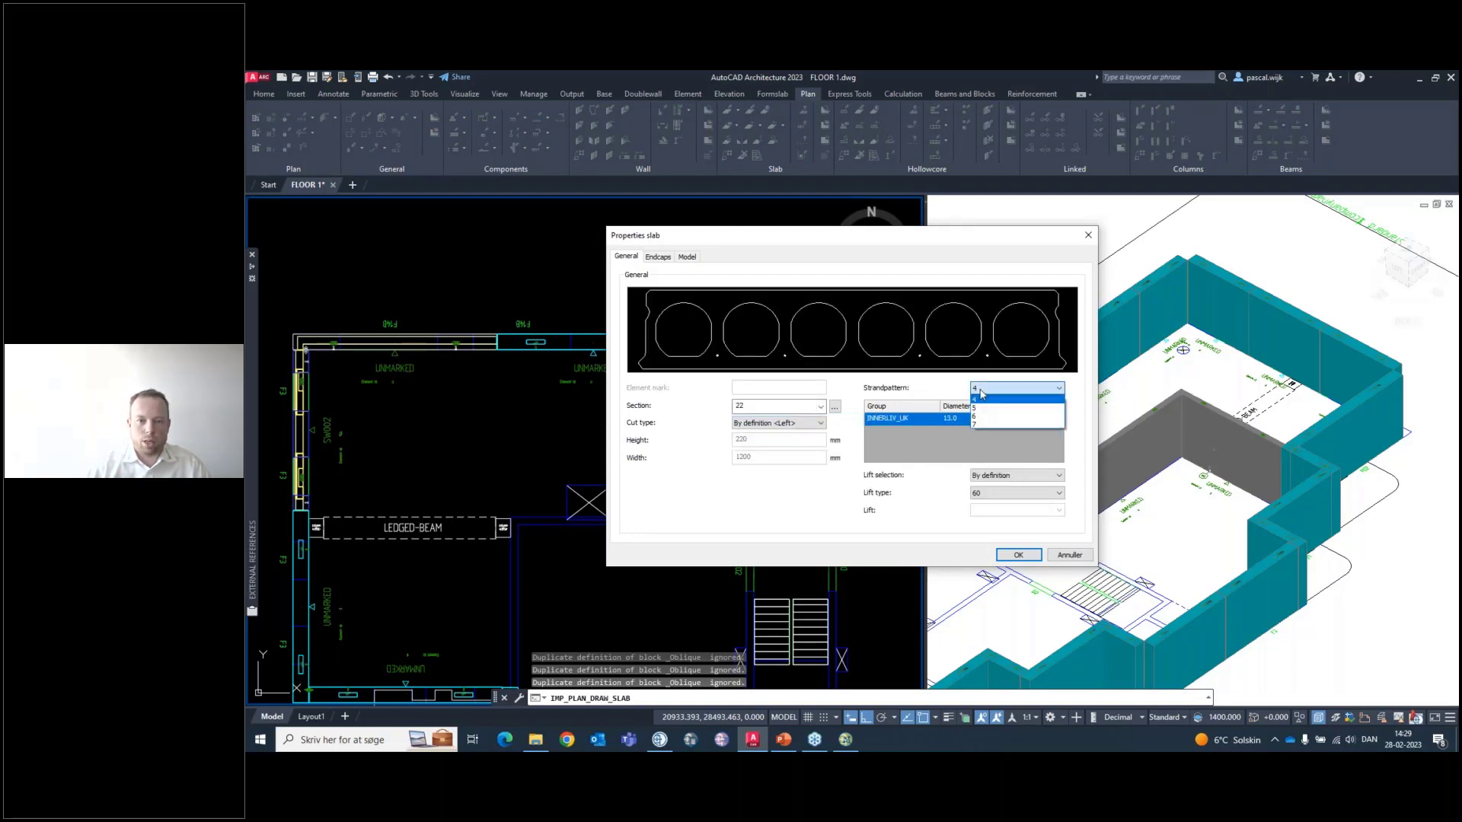
{"action": "left_click", "coordinate": [1005, 415]}
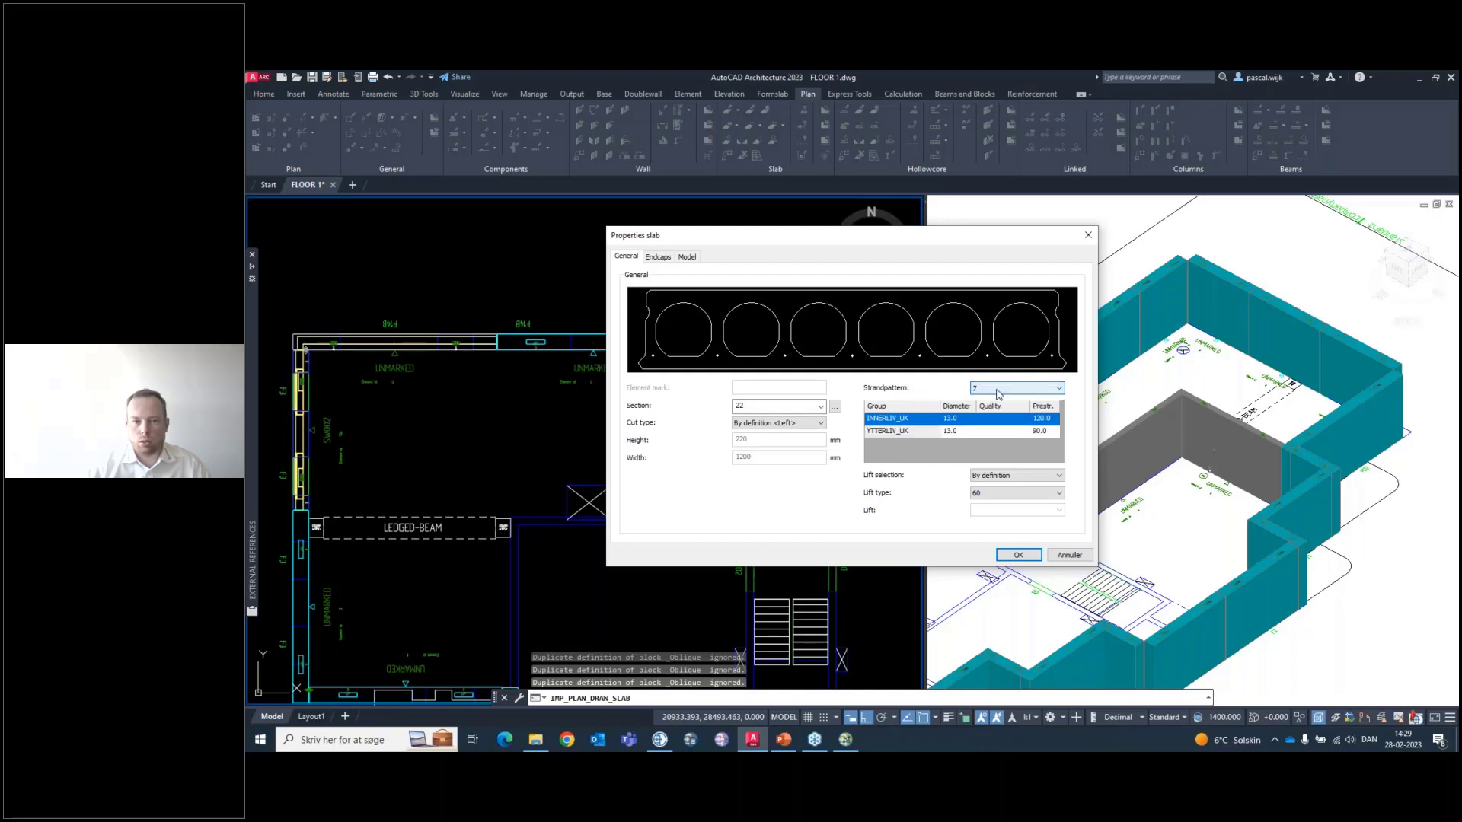
{"action": "scroll", "coordinate": [997, 394], "scroll_direction": "up", "scroll_amount": 2}
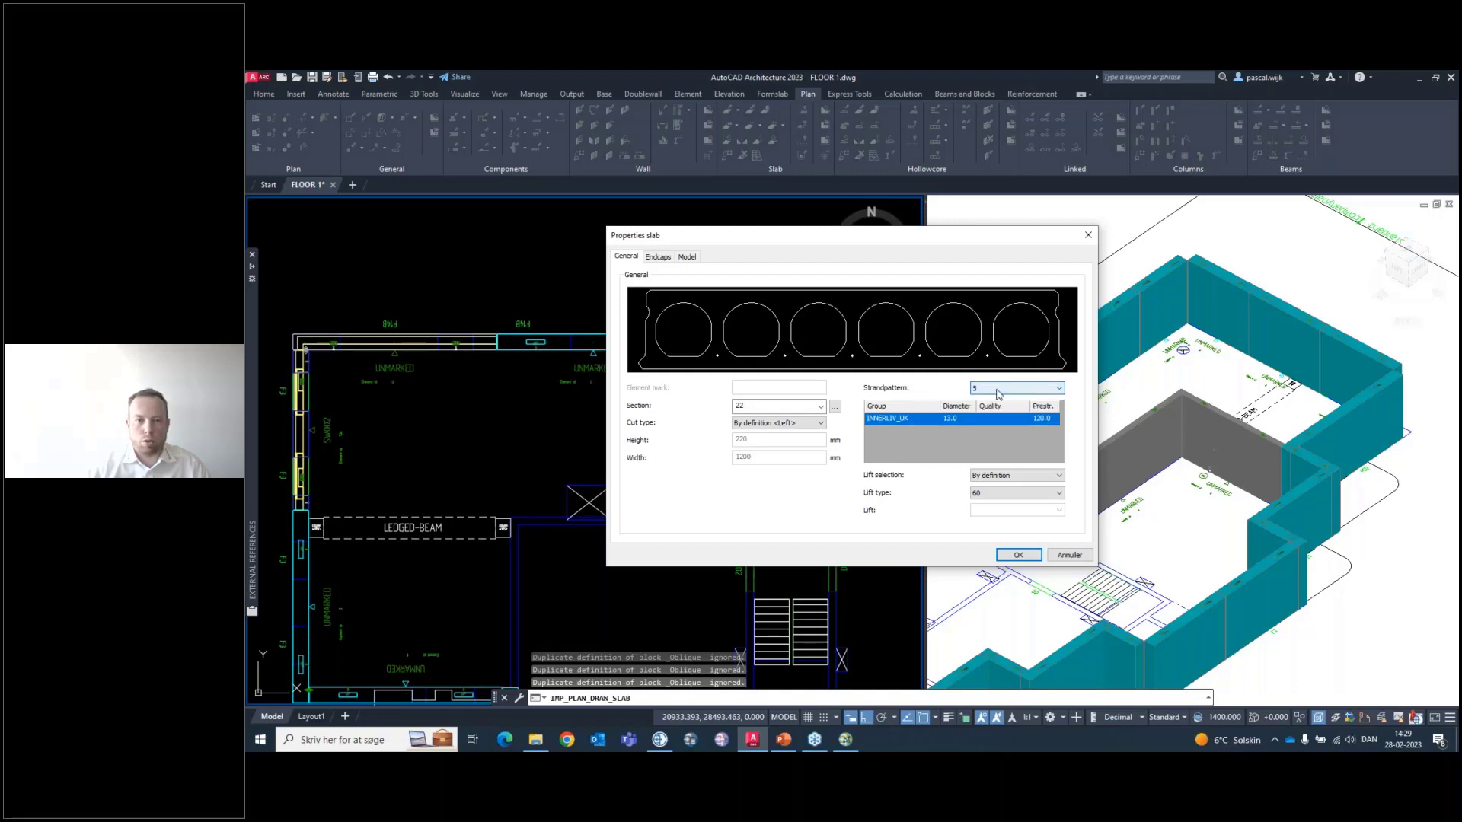
{"action": "scroll", "coordinate": [997, 393], "scroll_direction": "down", "scroll_amount": 1}
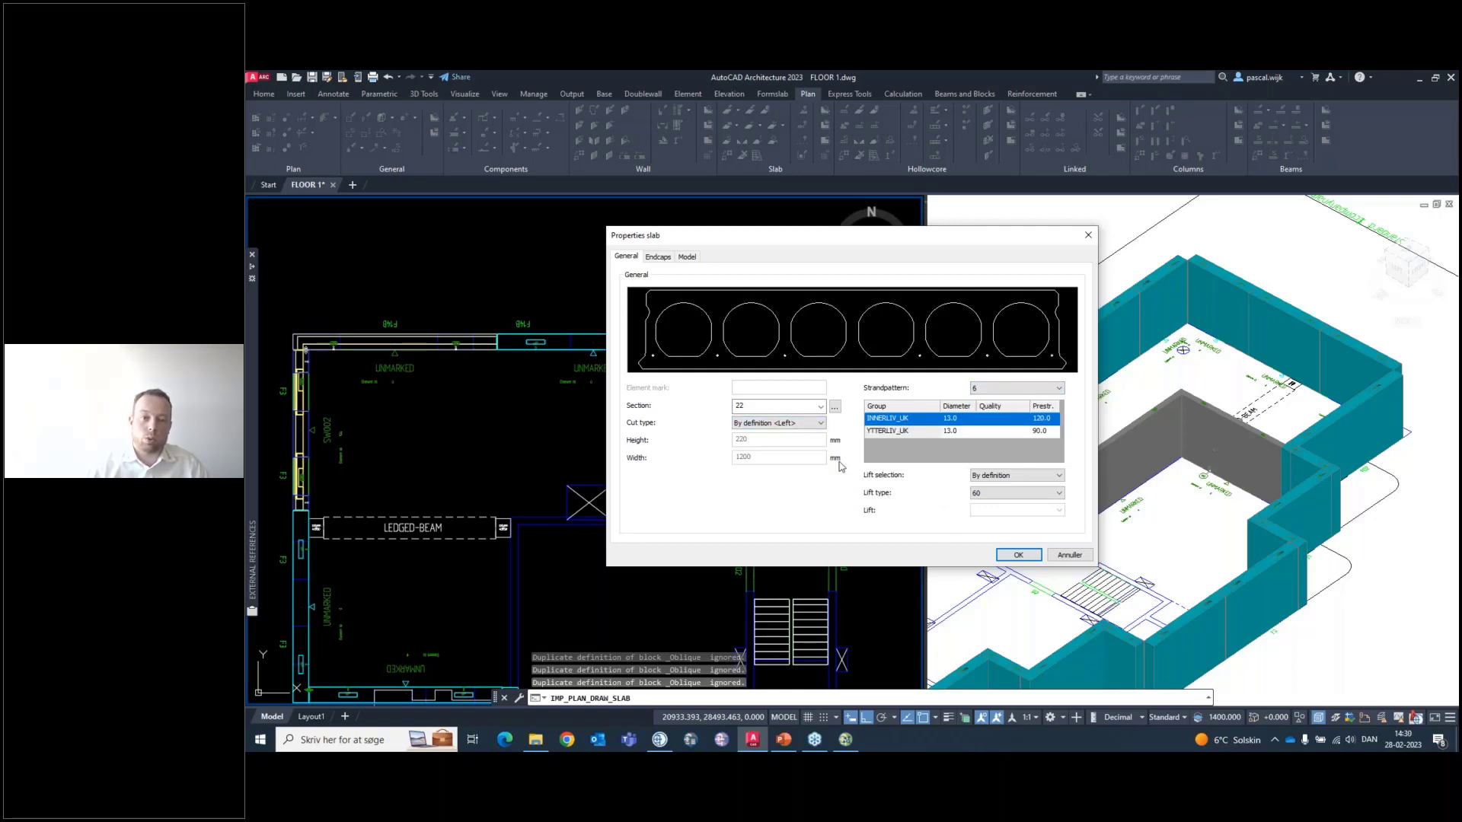
Try the endcaps HD22-R5, HD22-R4 and HD22-U6 on the slab's left edge
{"action": "left_click", "coordinate": [659, 258]}
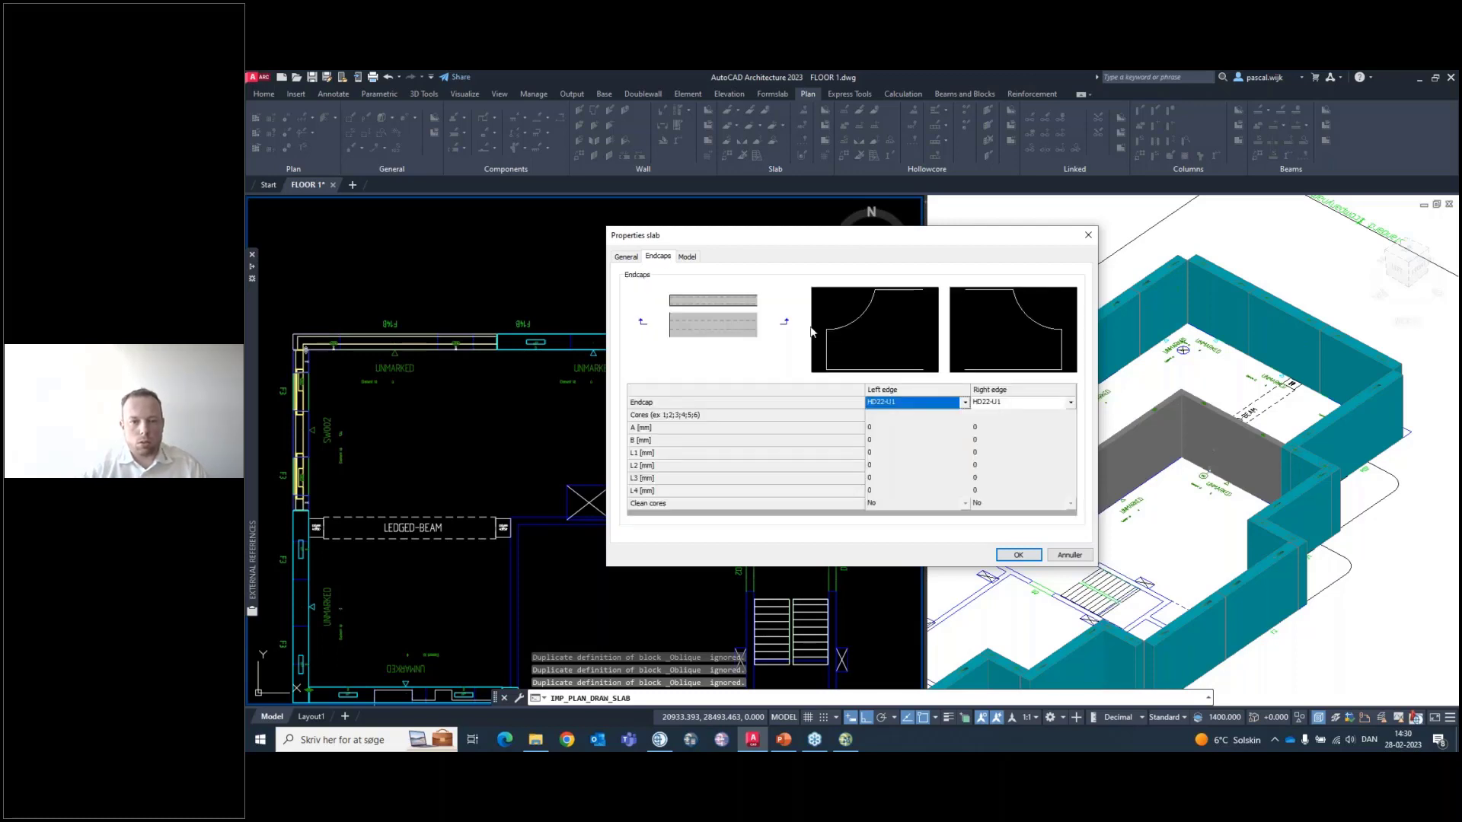
{"action": "left_click", "coordinate": [964, 403]}
{"action": "left_click", "coordinate": [899, 443]}
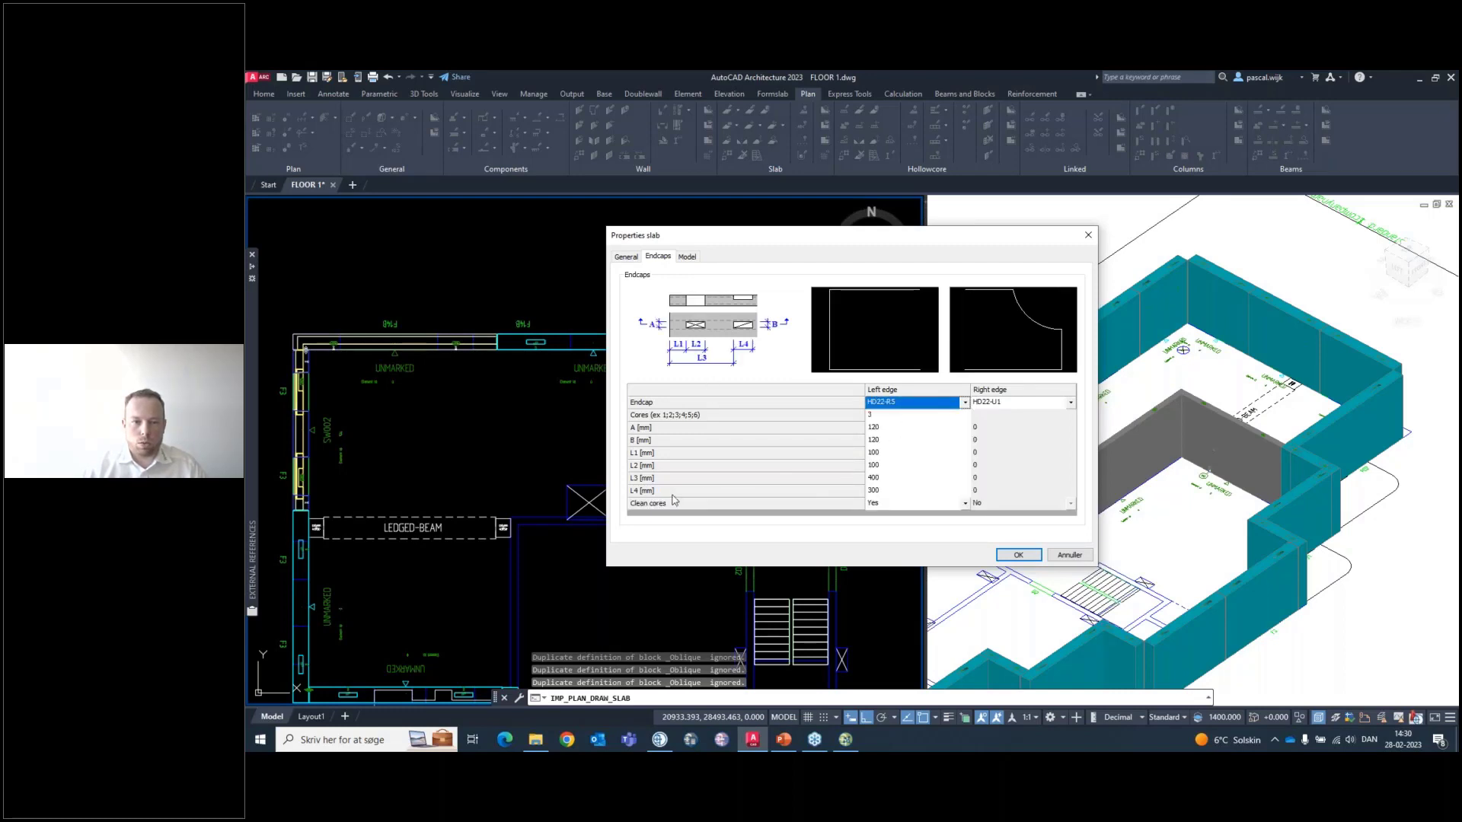
{"action": "left_click", "coordinate": [963, 403]}
{"action": "left_click", "coordinate": [888, 435]}
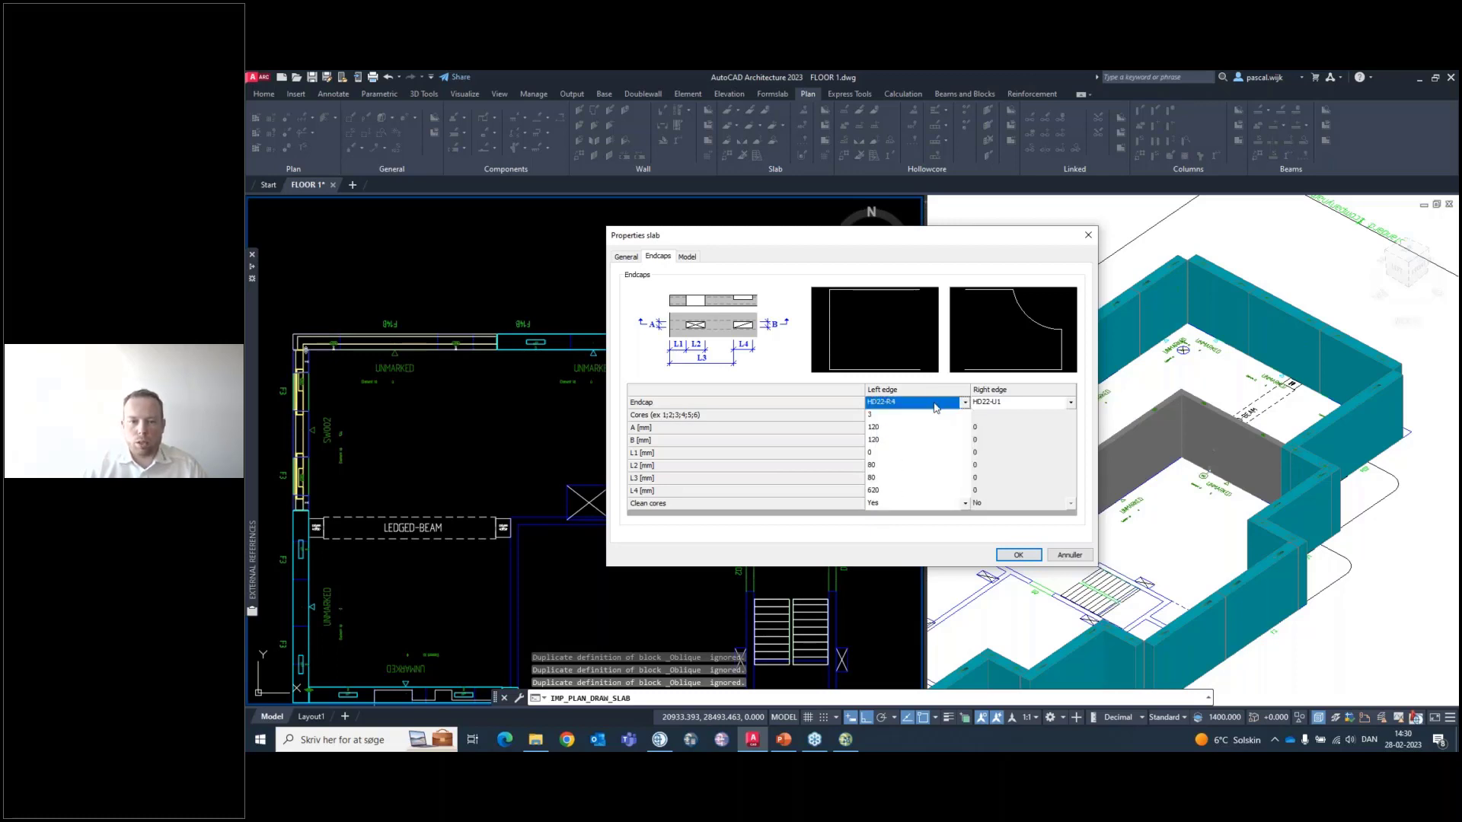
{"action": "left_click", "coordinate": [964, 403]}
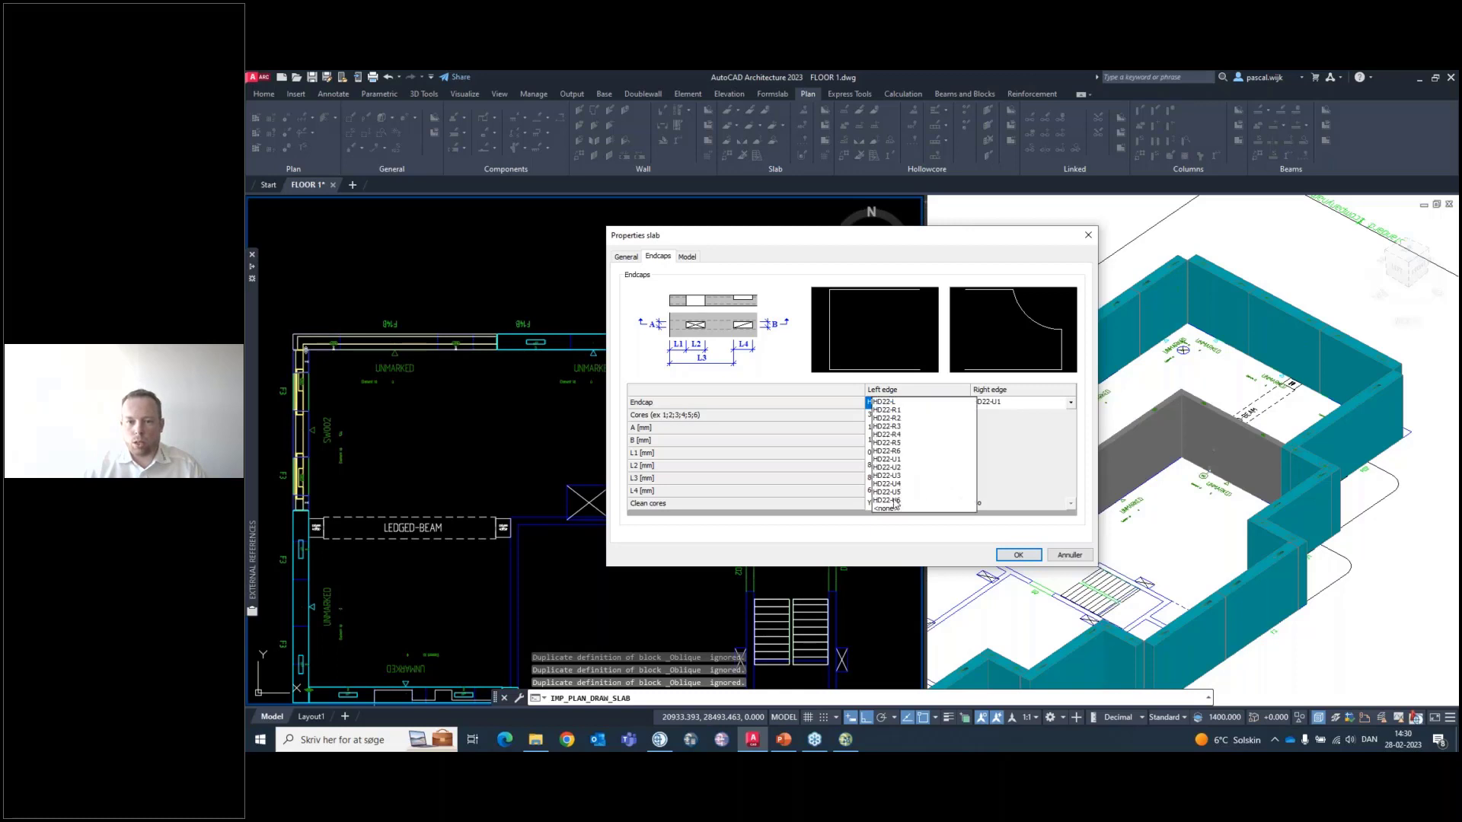
{"action": "left_click", "coordinate": [890, 500]}
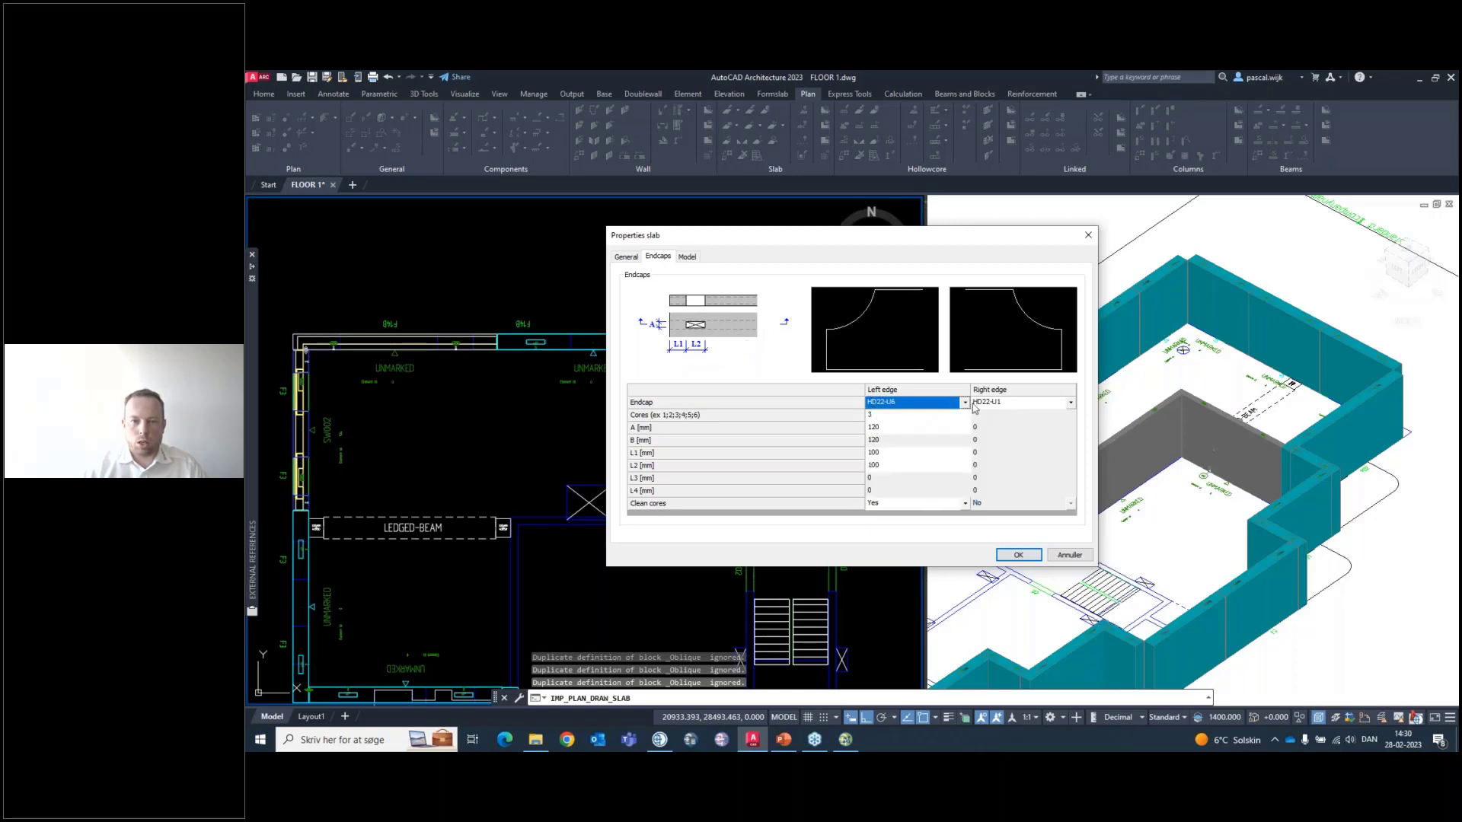
Set the left-edge endcap to HD22-R2 and accept the slab properties with elevation 2380
{"action": "left_click", "coordinate": [965, 402]}
{"action": "left_click", "coordinate": [906, 423]}
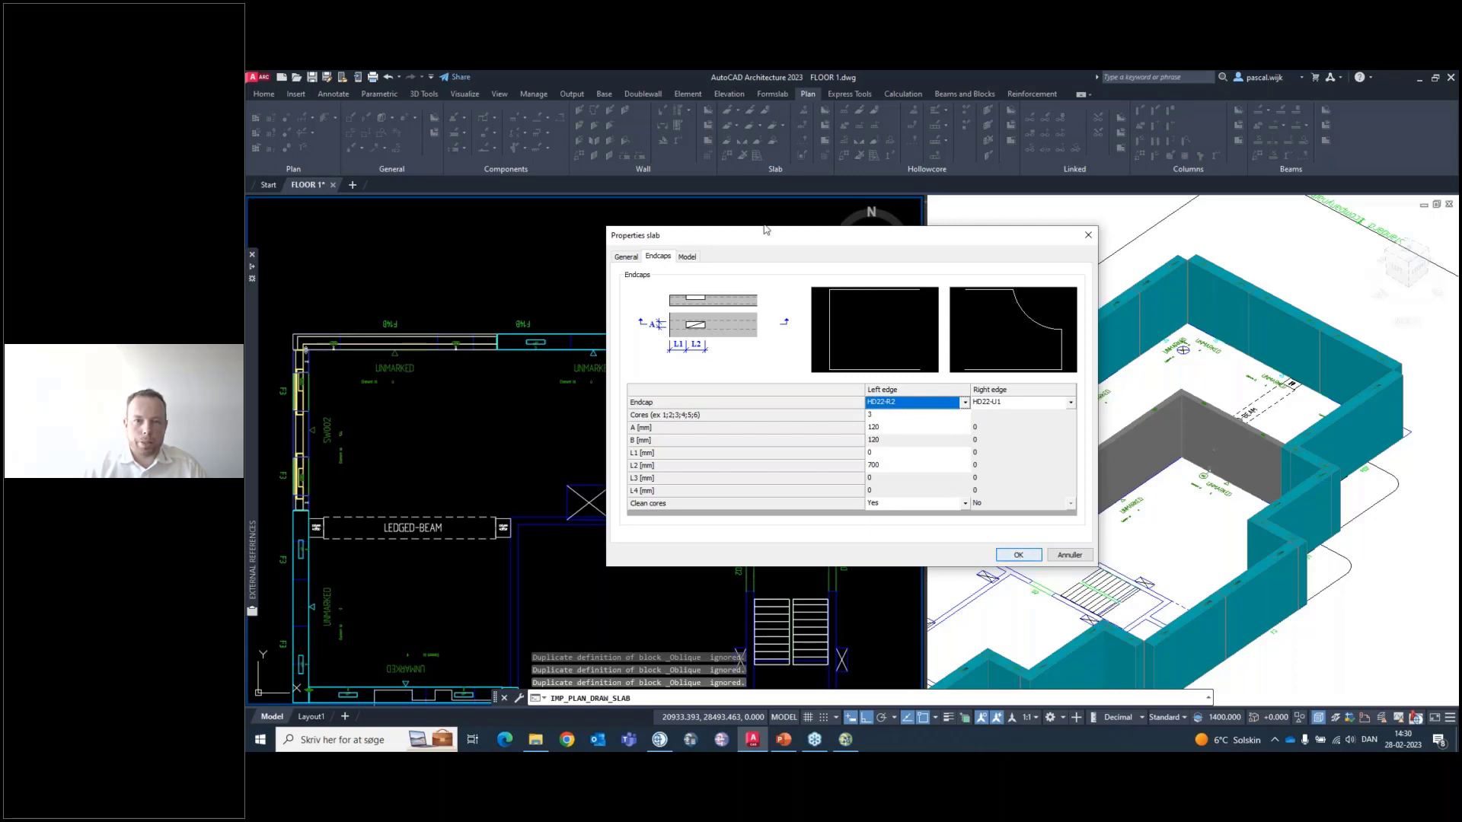
{"action": "left_click", "coordinate": [686, 257]}
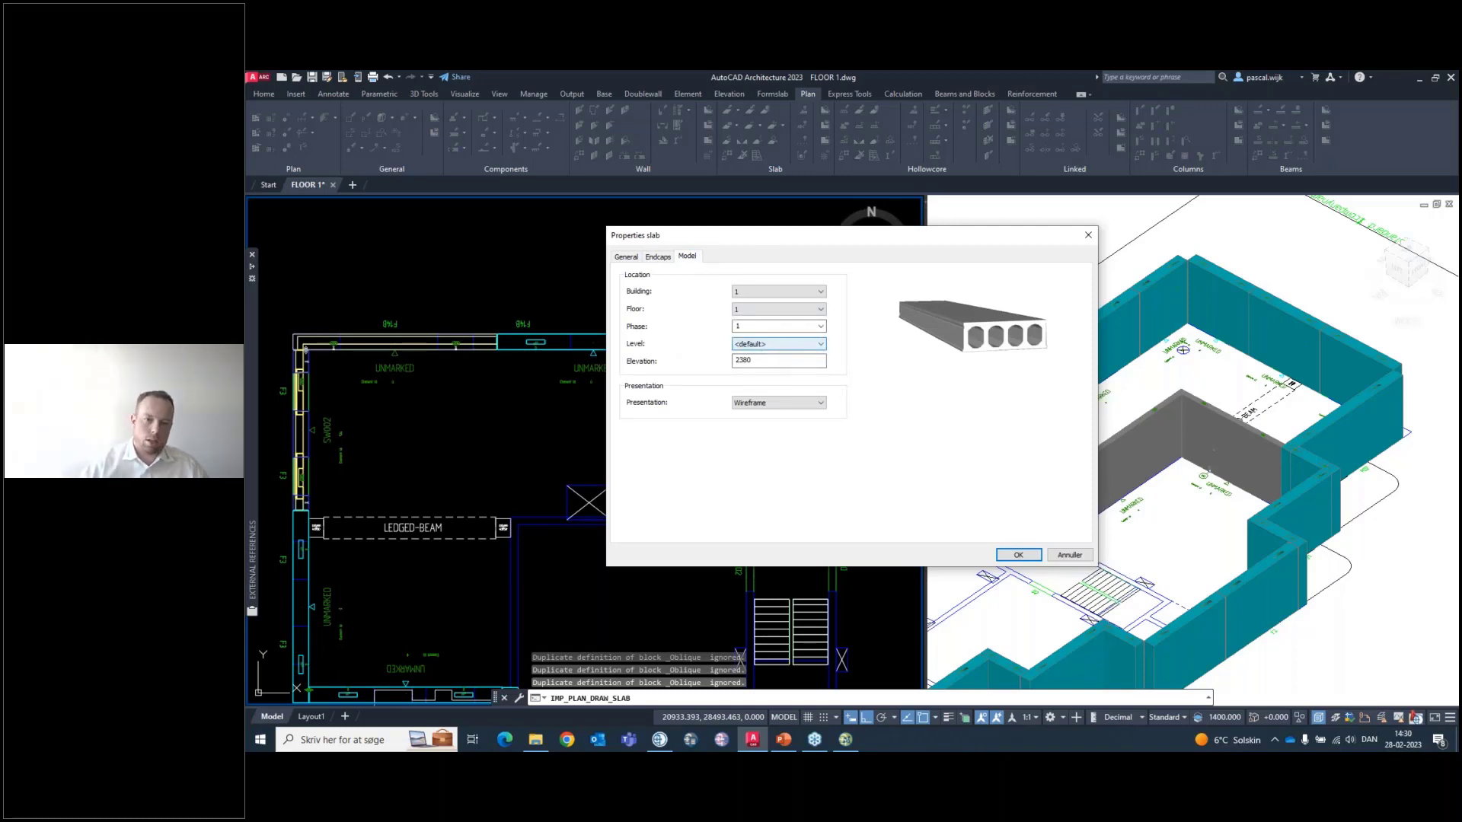
{"action": "double_click", "coordinate": [743, 361]}
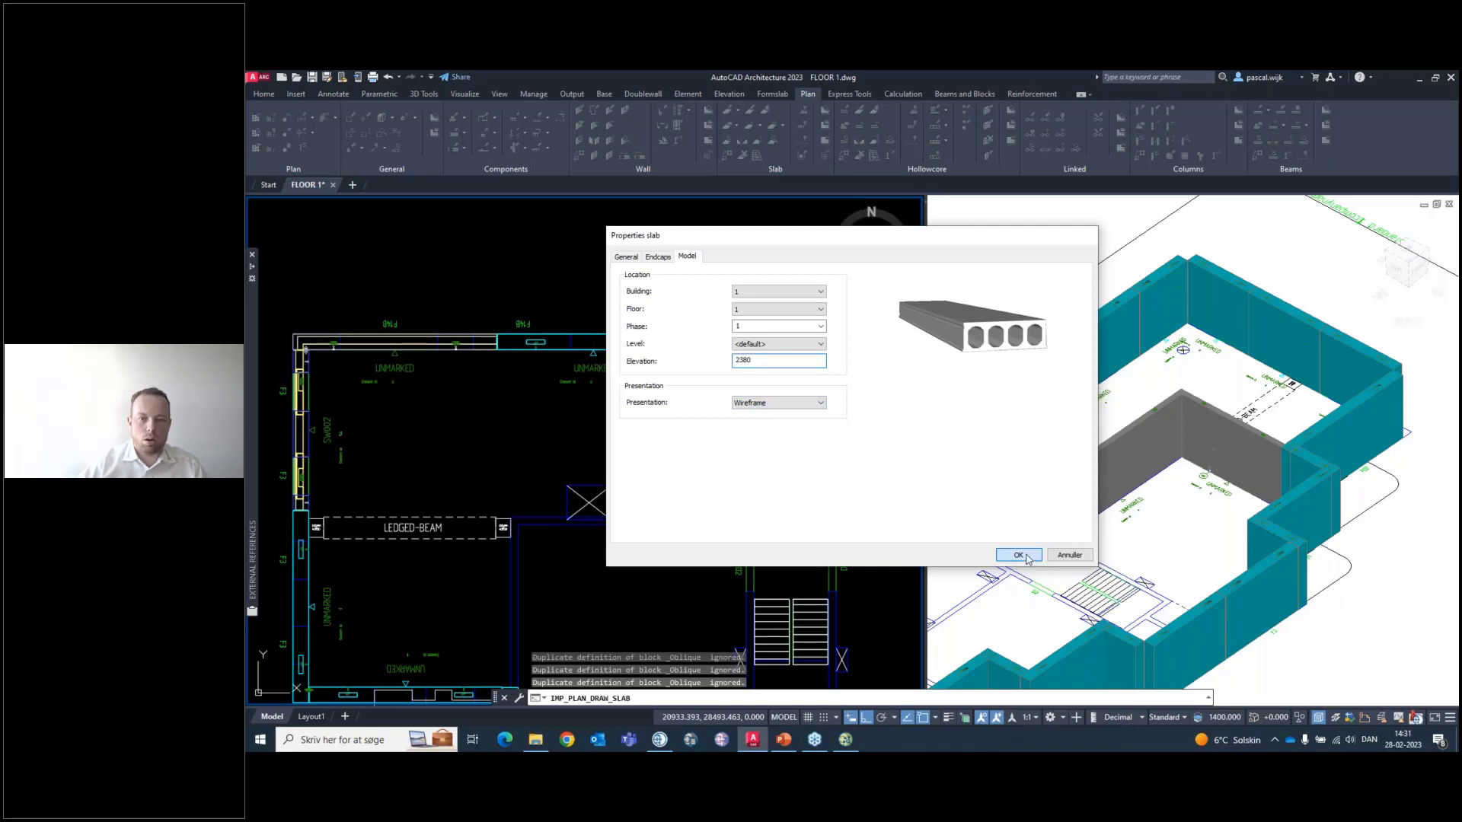
{"action": "left_click", "coordinate": [1017, 555]}
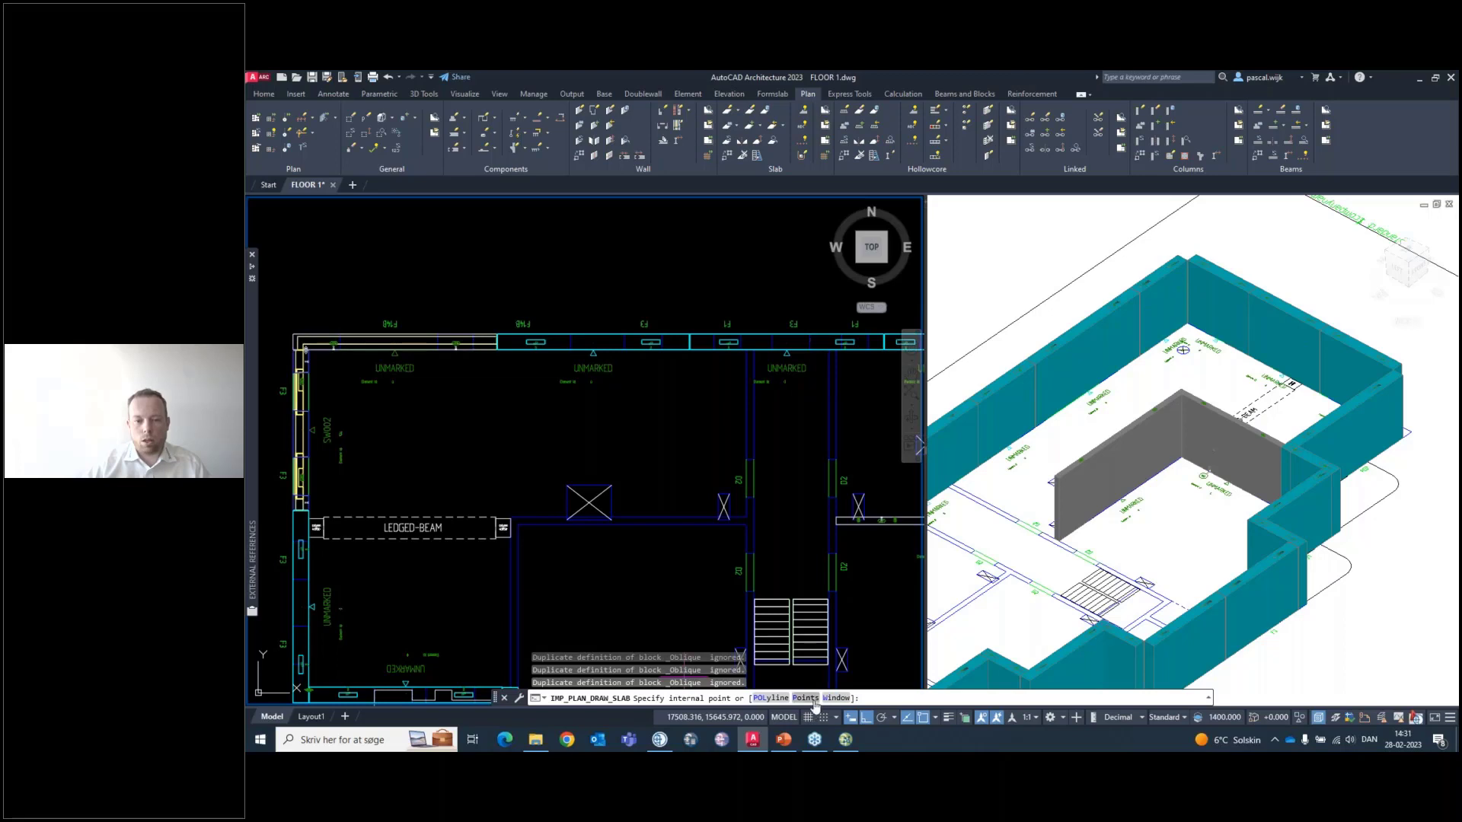
Define the slab area by picking an internal point in the room above the ledged beam
{"action": "left_click", "coordinate": [685, 461]}
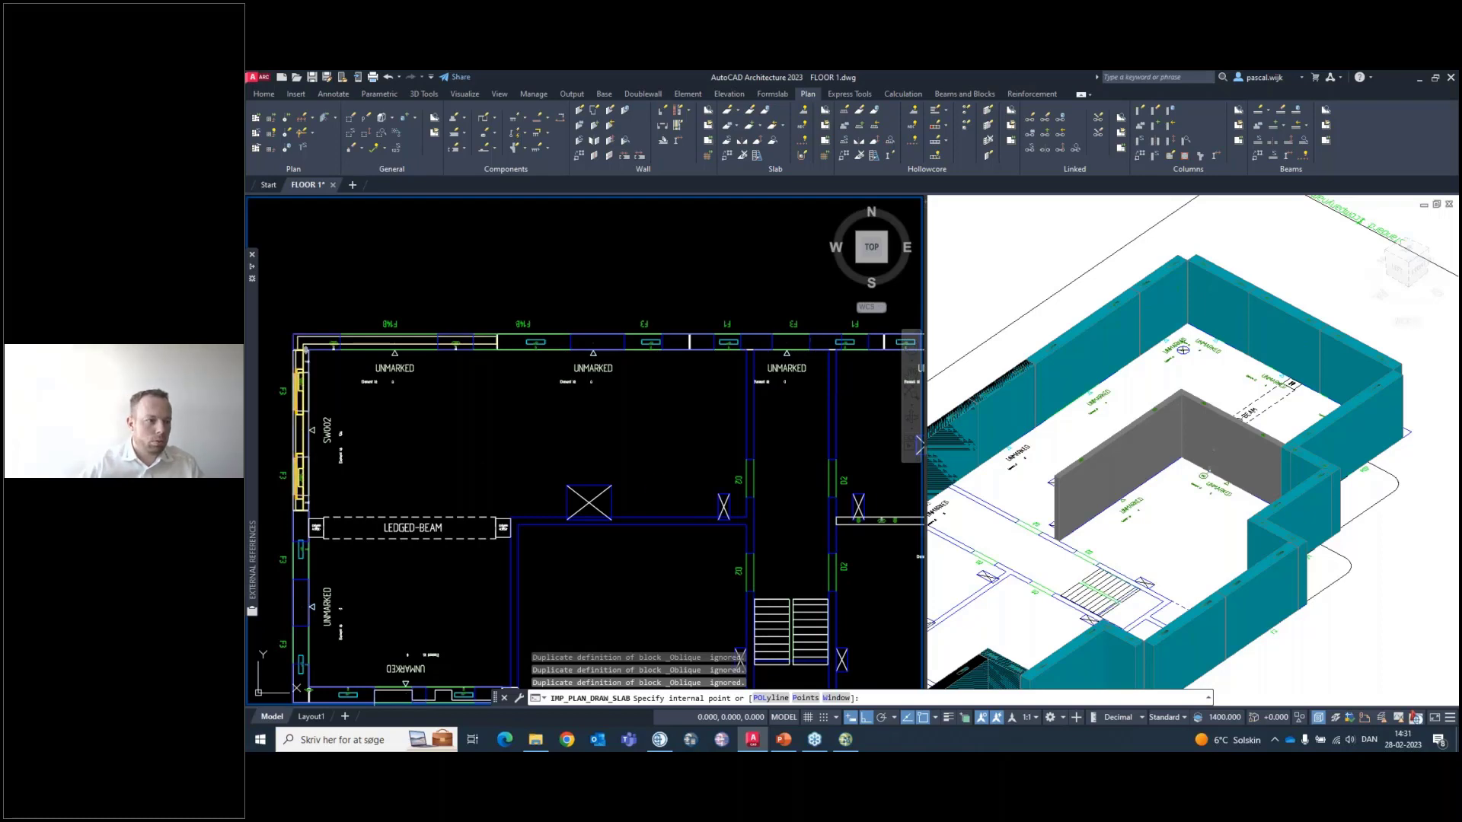
{"action": "left_click", "coordinate": [845, 739]}
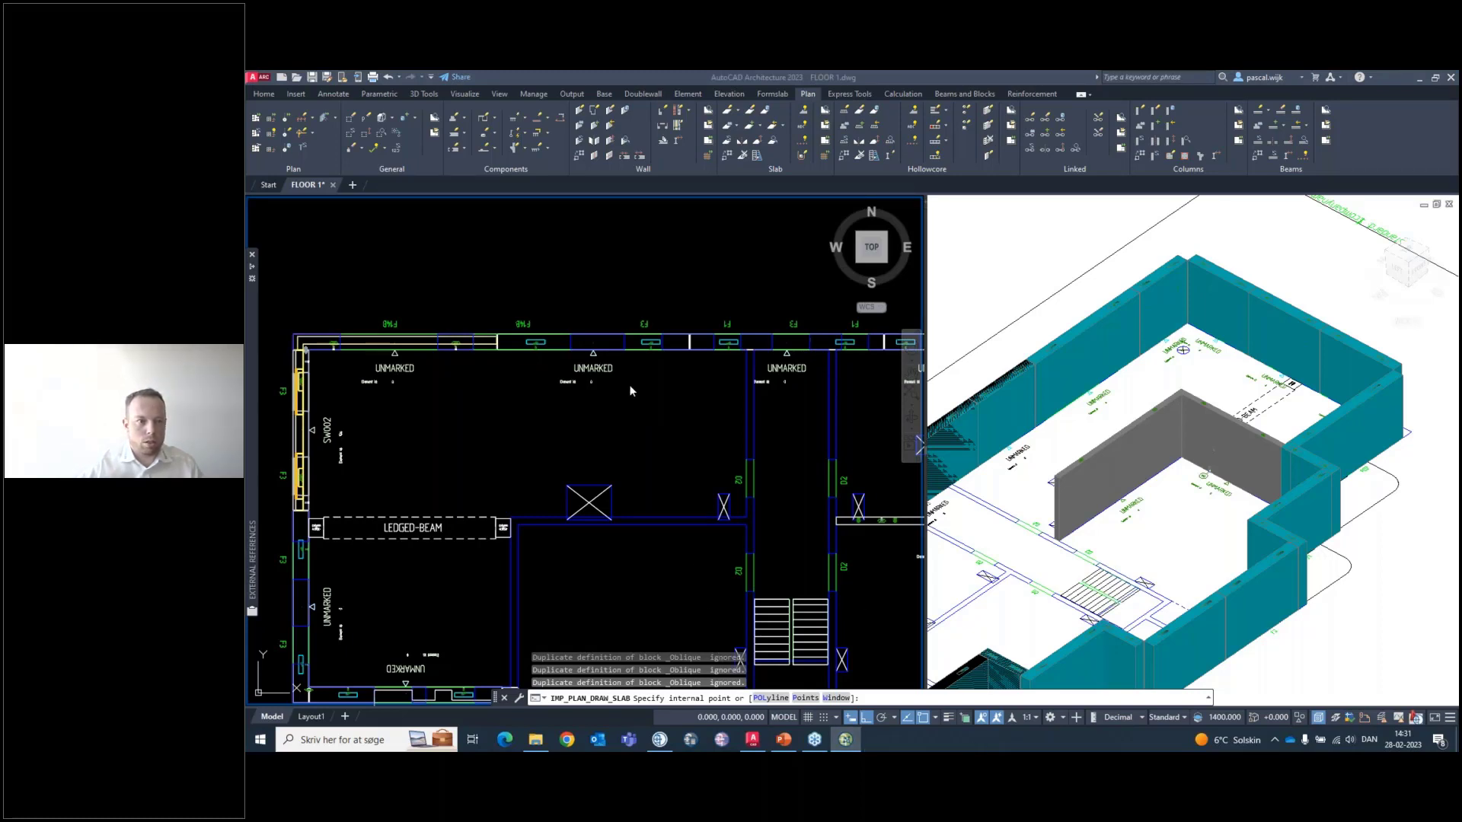
{"action": "left_click", "coordinate": [533, 464]}
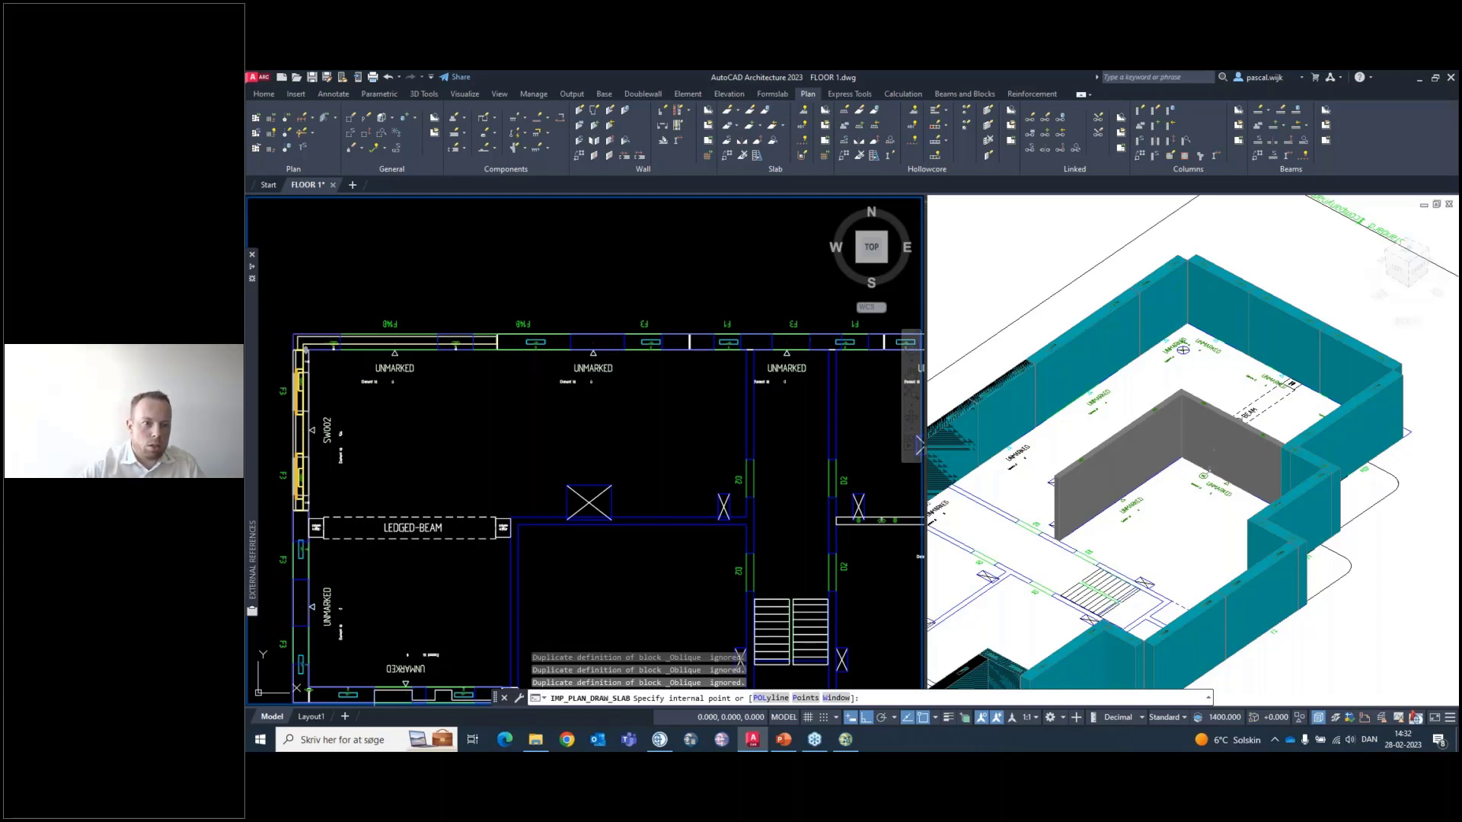
{"action": "left_click", "coordinate": [533, 460]}
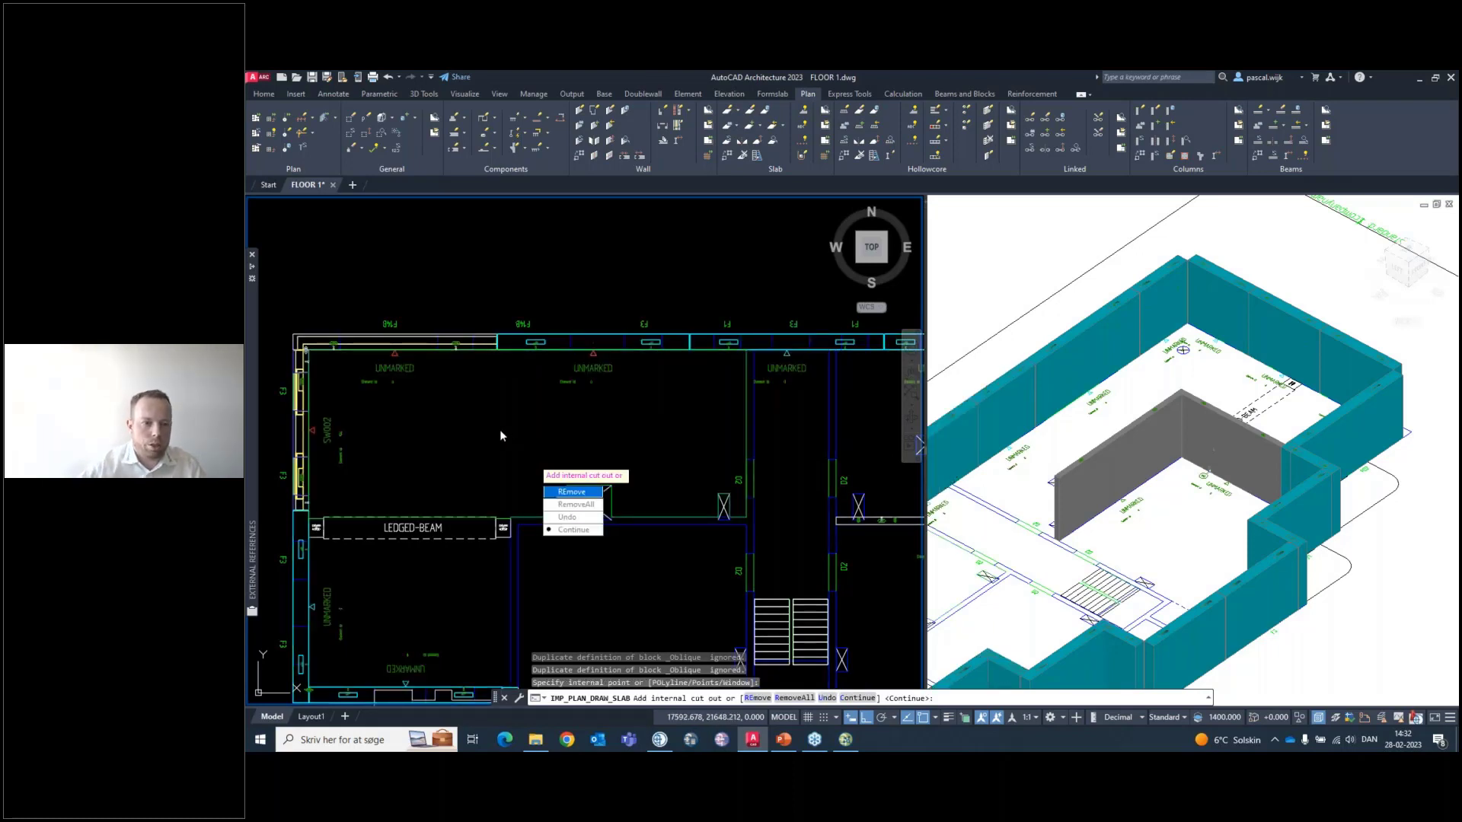
Continue without adding further internal cut-outs and accept a cut-out offset of 0
{"action": "scroll", "coordinate": [499, 429], "scroll_direction": "up", "scroll_amount": 1}
{"action": "scroll", "coordinate": [540, 431], "scroll_direction": "down", "scroll_amount": 1}
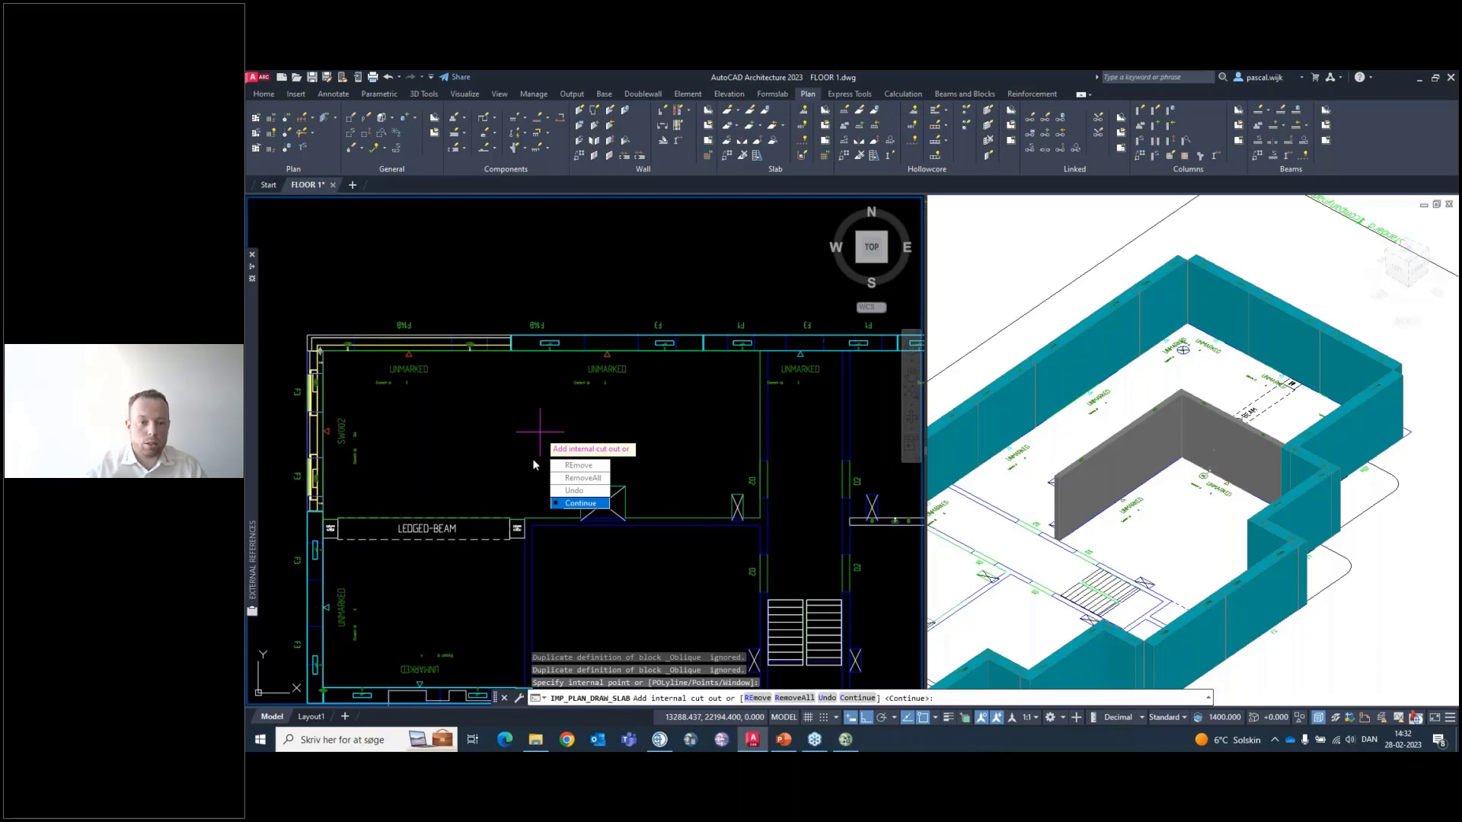
{"action": "left_click", "coordinate": [594, 504]}
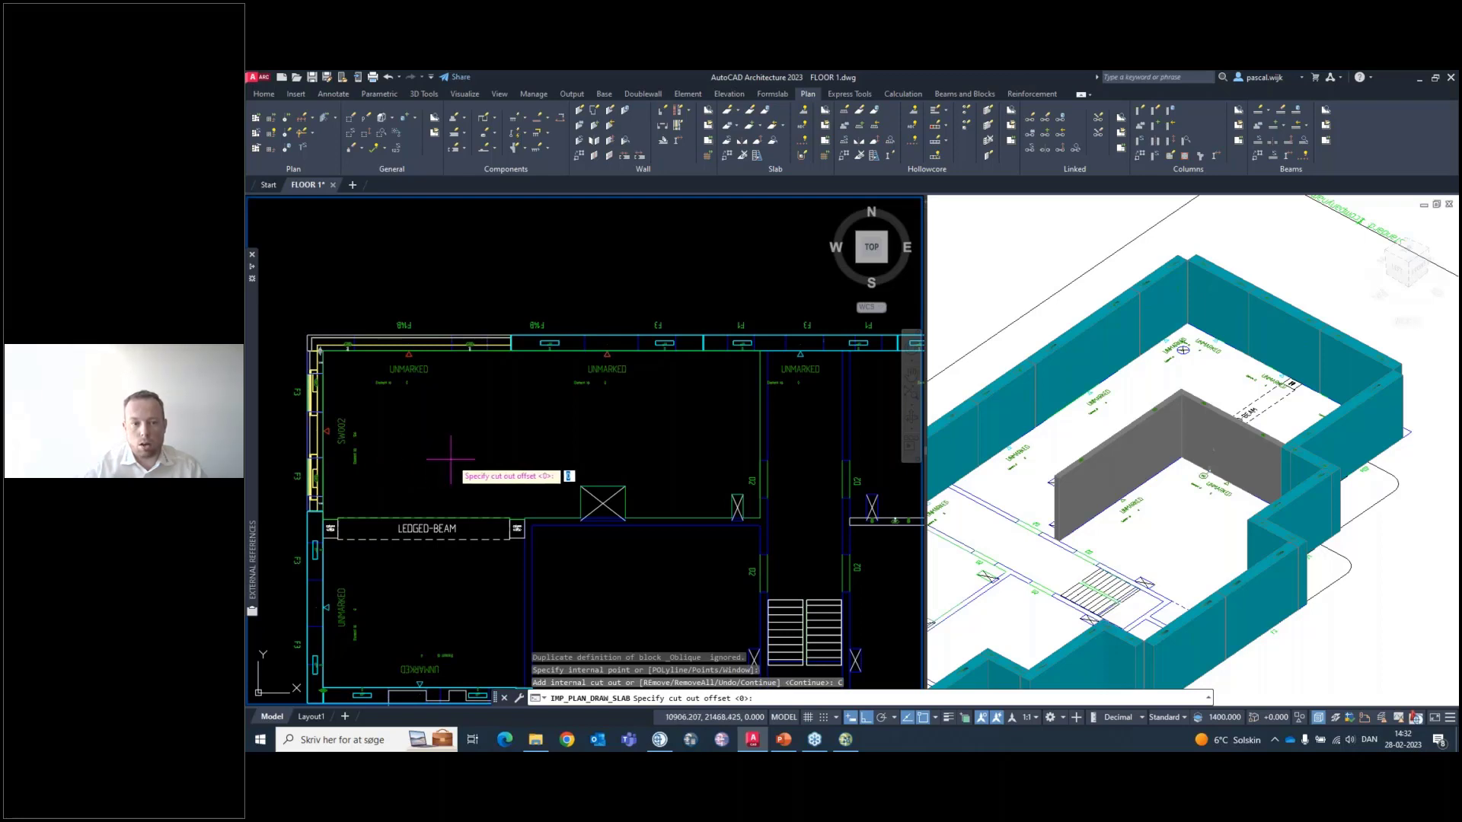
{"action": "key", "text": "Return"}
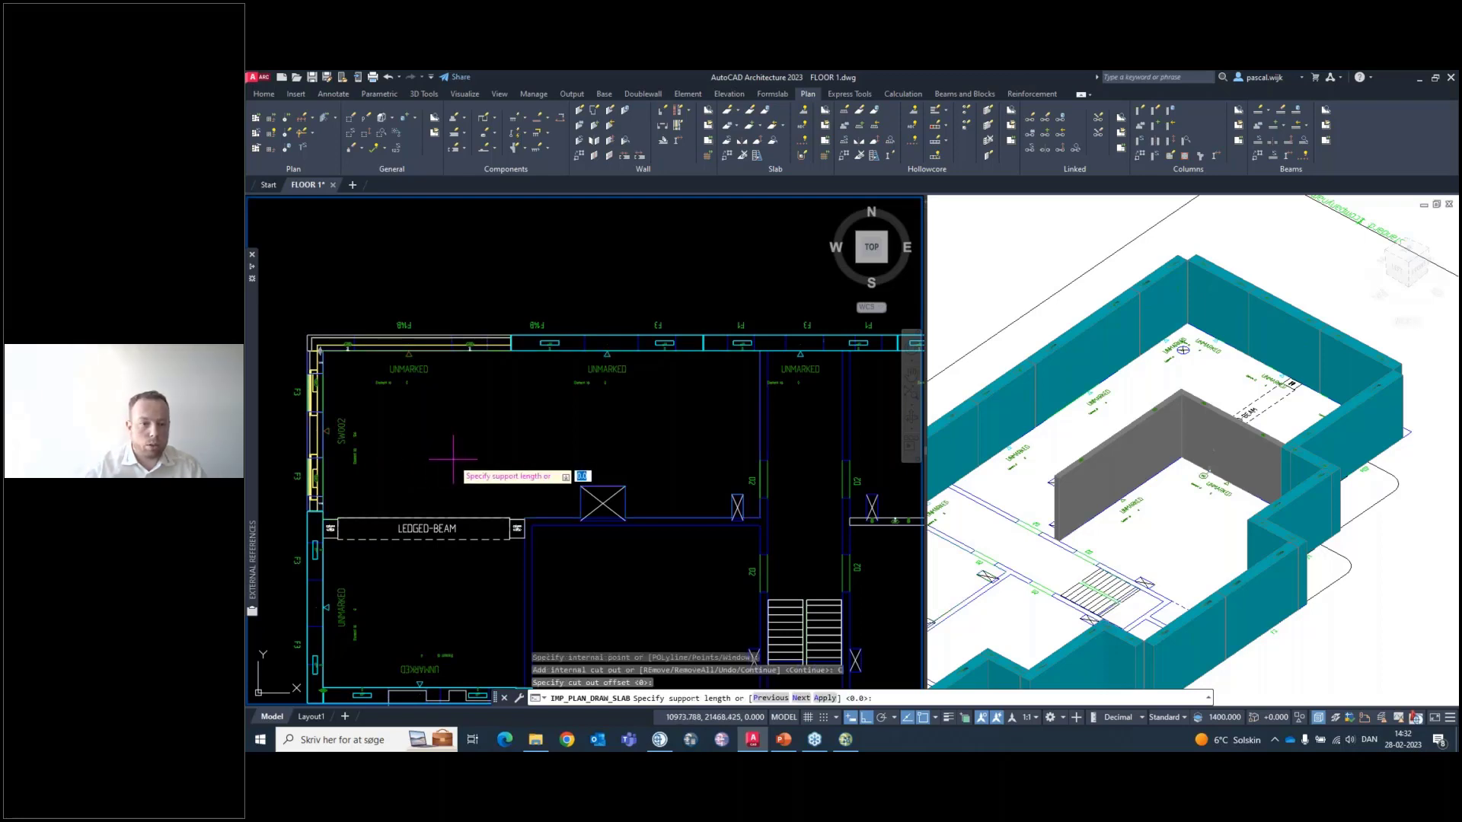
Give the first slab edges, starting along the wall beside the stair corridor, a support length of 100
{"action": "scroll", "coordinate": [388, 428], "scroll_direction": "up", "scroll_amount": 1}
{"action": "scroll", "coordinate": [388, 427], "scroll_direction": "down", "scroll_amount": 1}
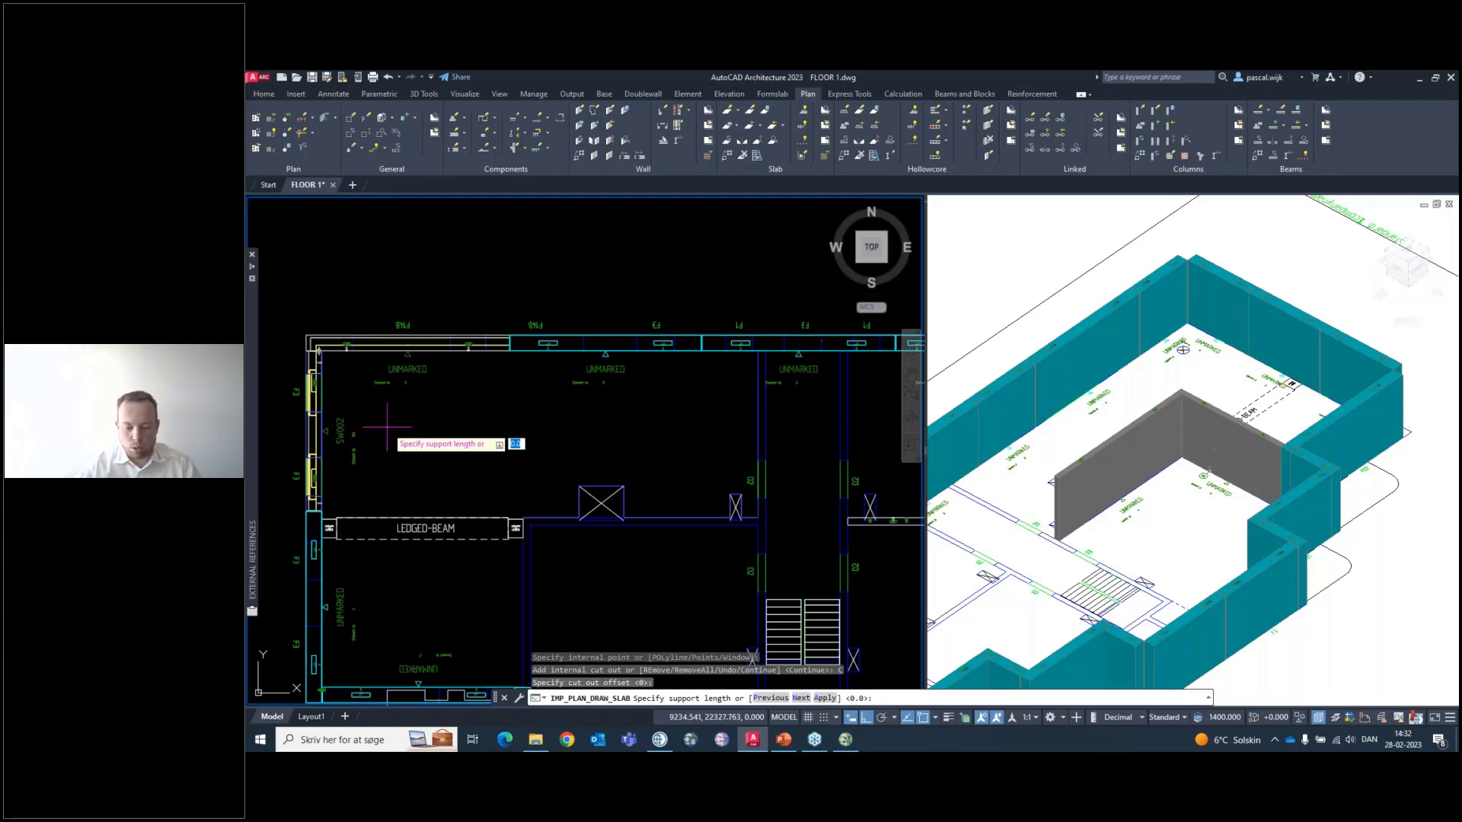
{"action": "type", "text": "100"}
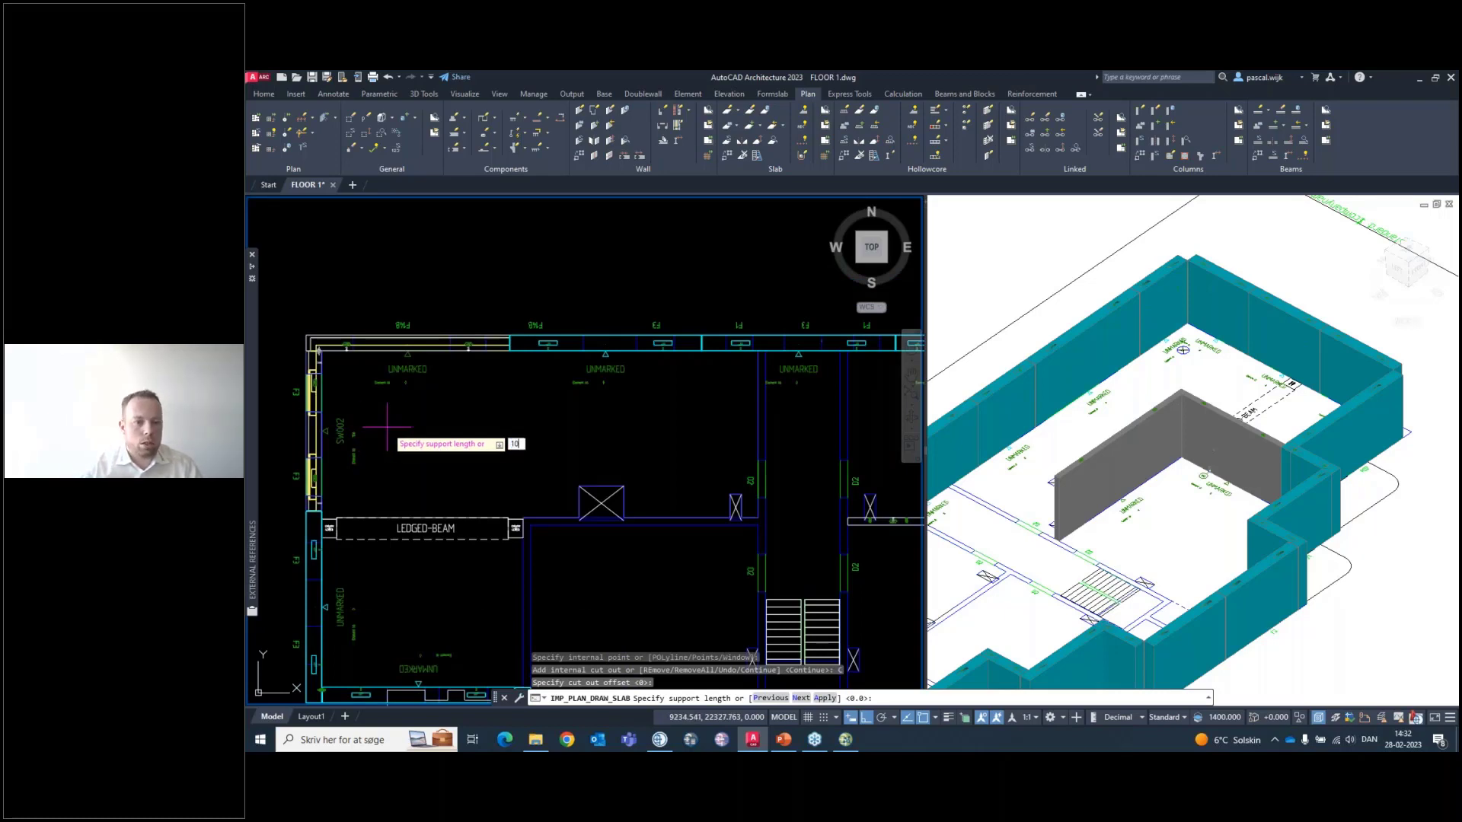
{"action": "key", "text": "Return"}
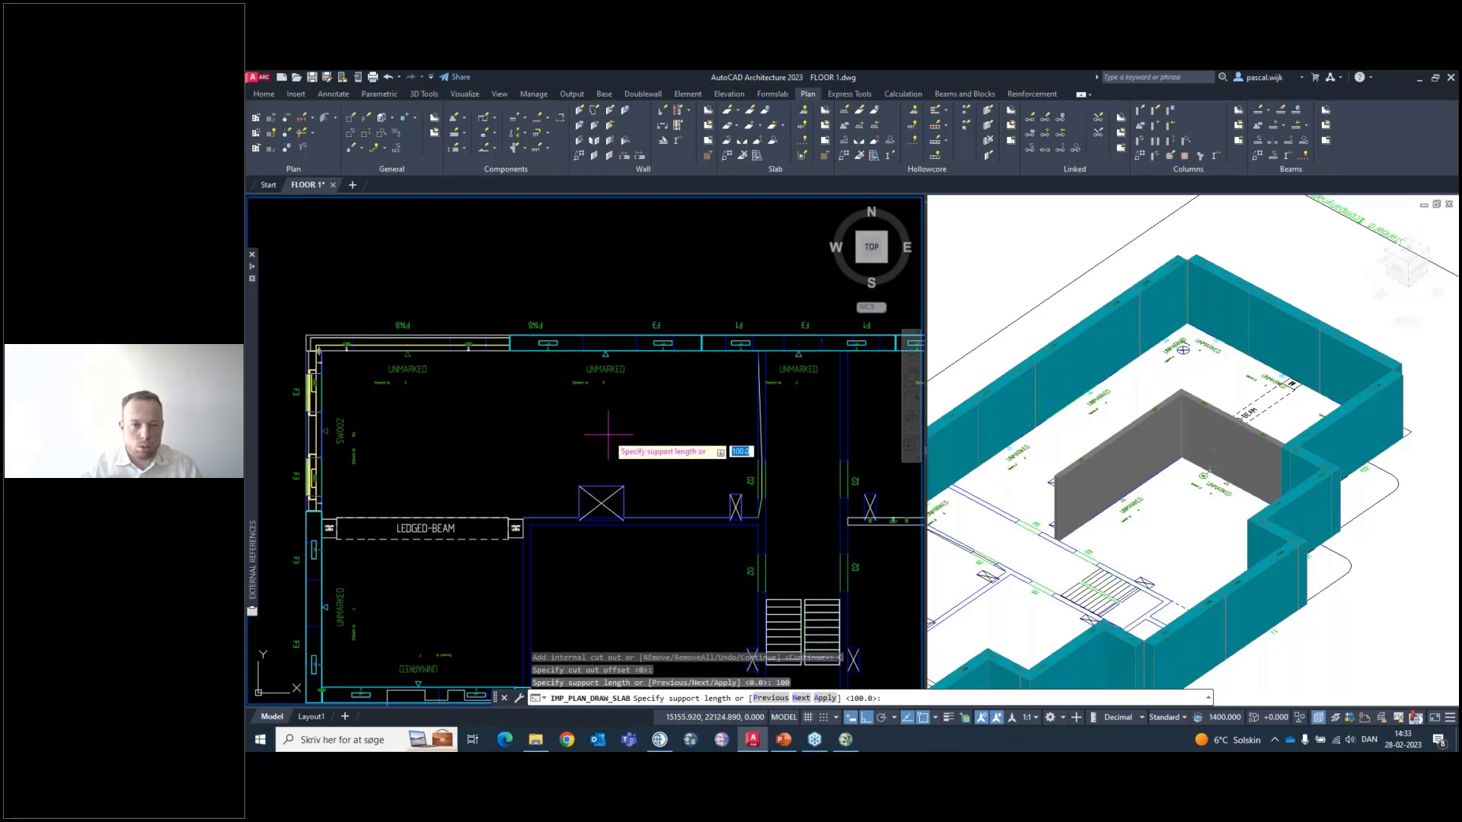
{"action": "key", "text": "Return"}
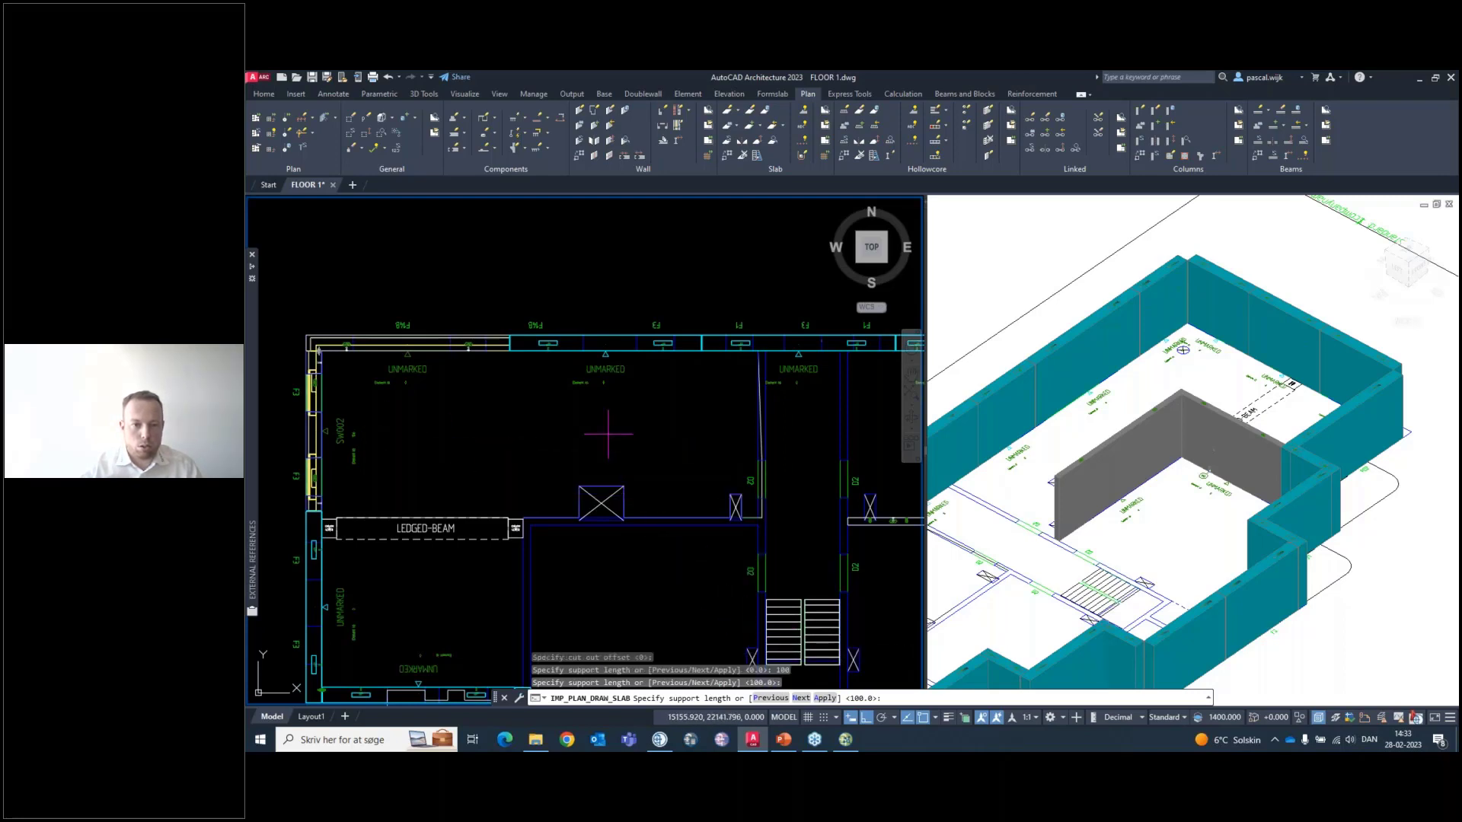
{"action": "key", "text": "Return"}
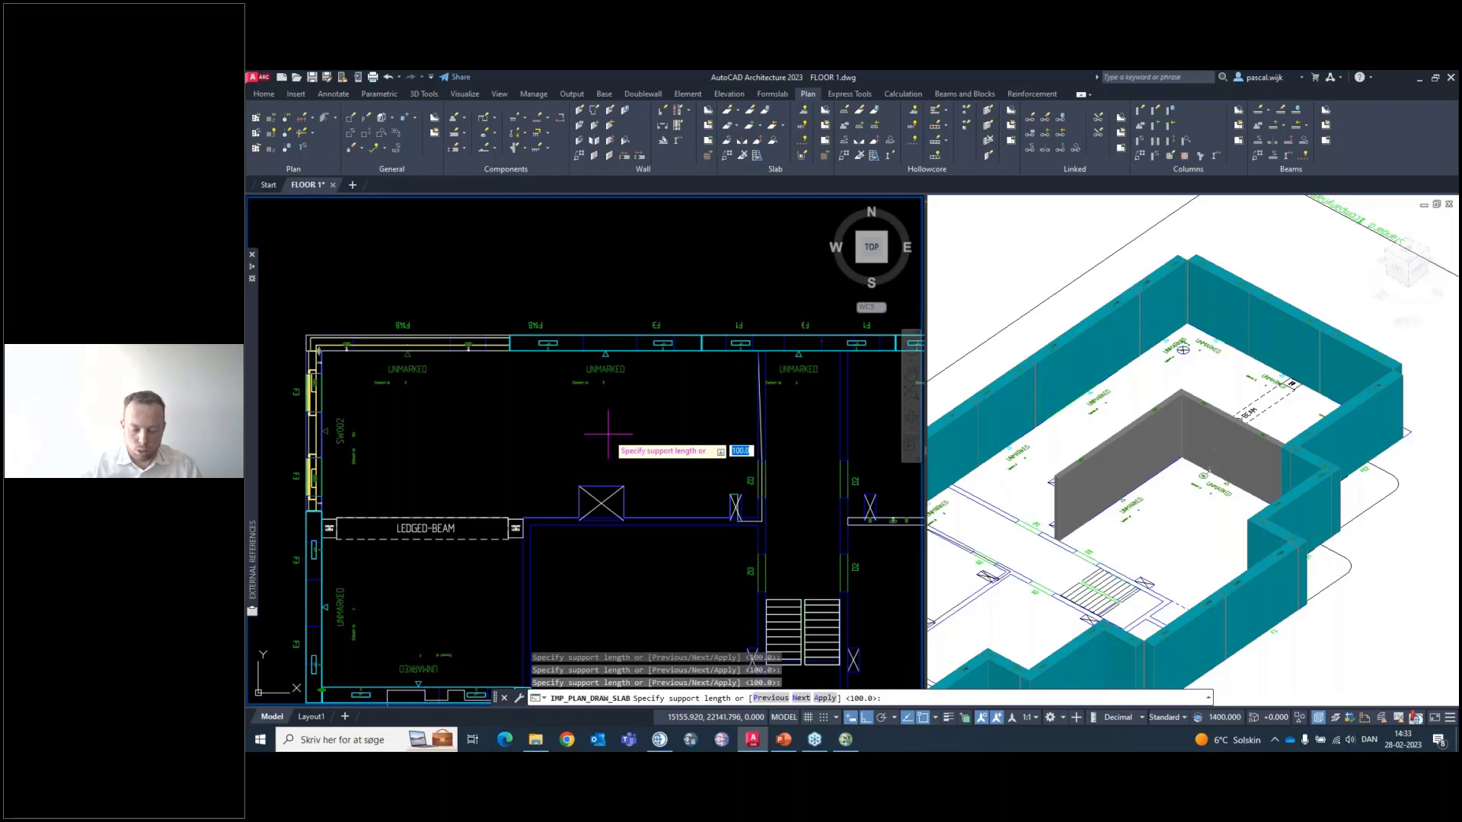
Go back and set support length 0 around the small crossed opening, and 100 for the wall edge beyond it
{"action": "type", "text": "P"}
{"action": "key", "text": "Return"}
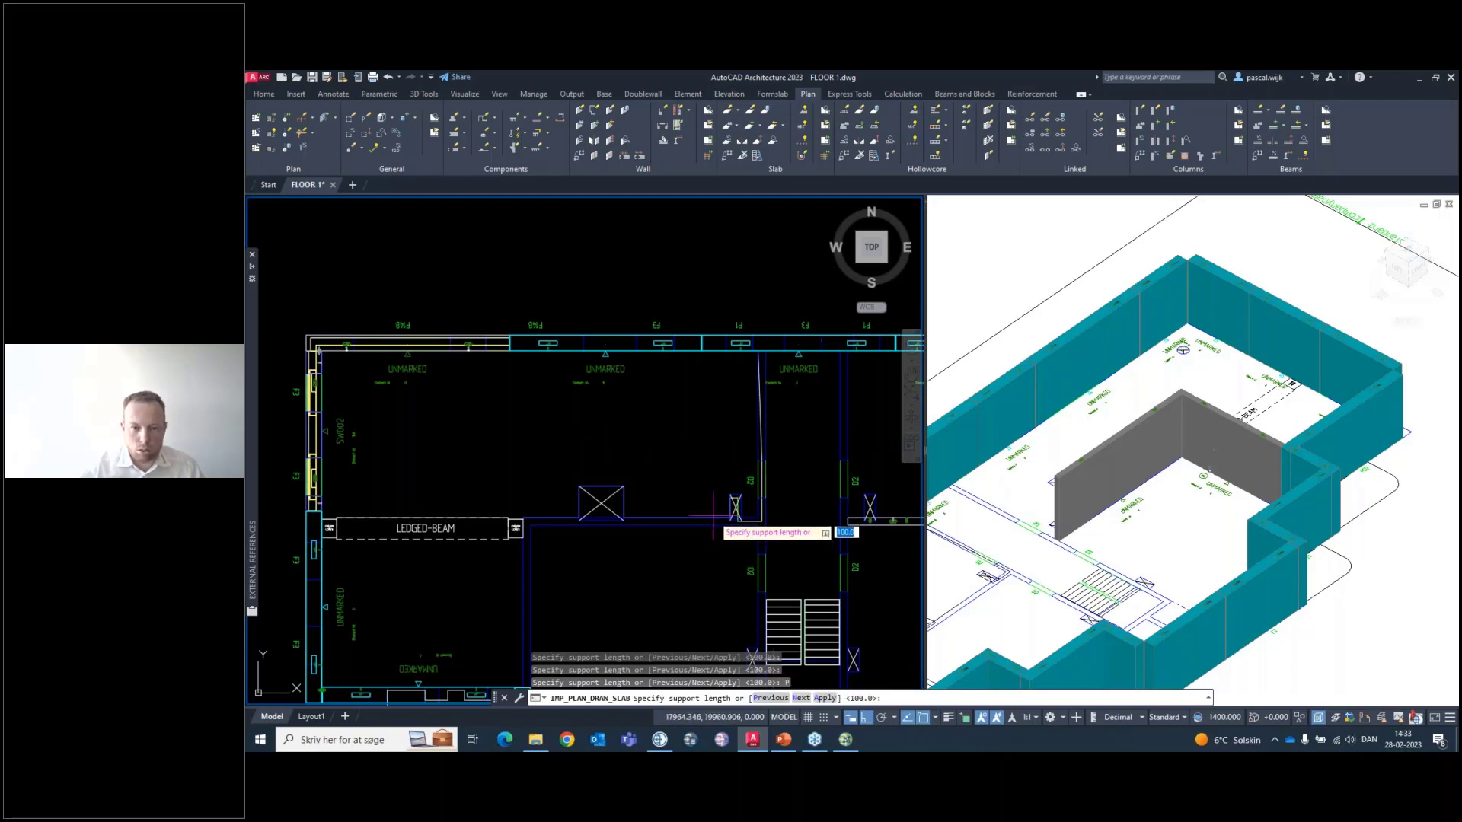
{"action": "type", "text": "N"}
{"action": "key", "text": "Return"}
{"action": "type", "text": "0"}
{"action": "key", "text": "Return"}
{"action": "key", "text": "Return"}
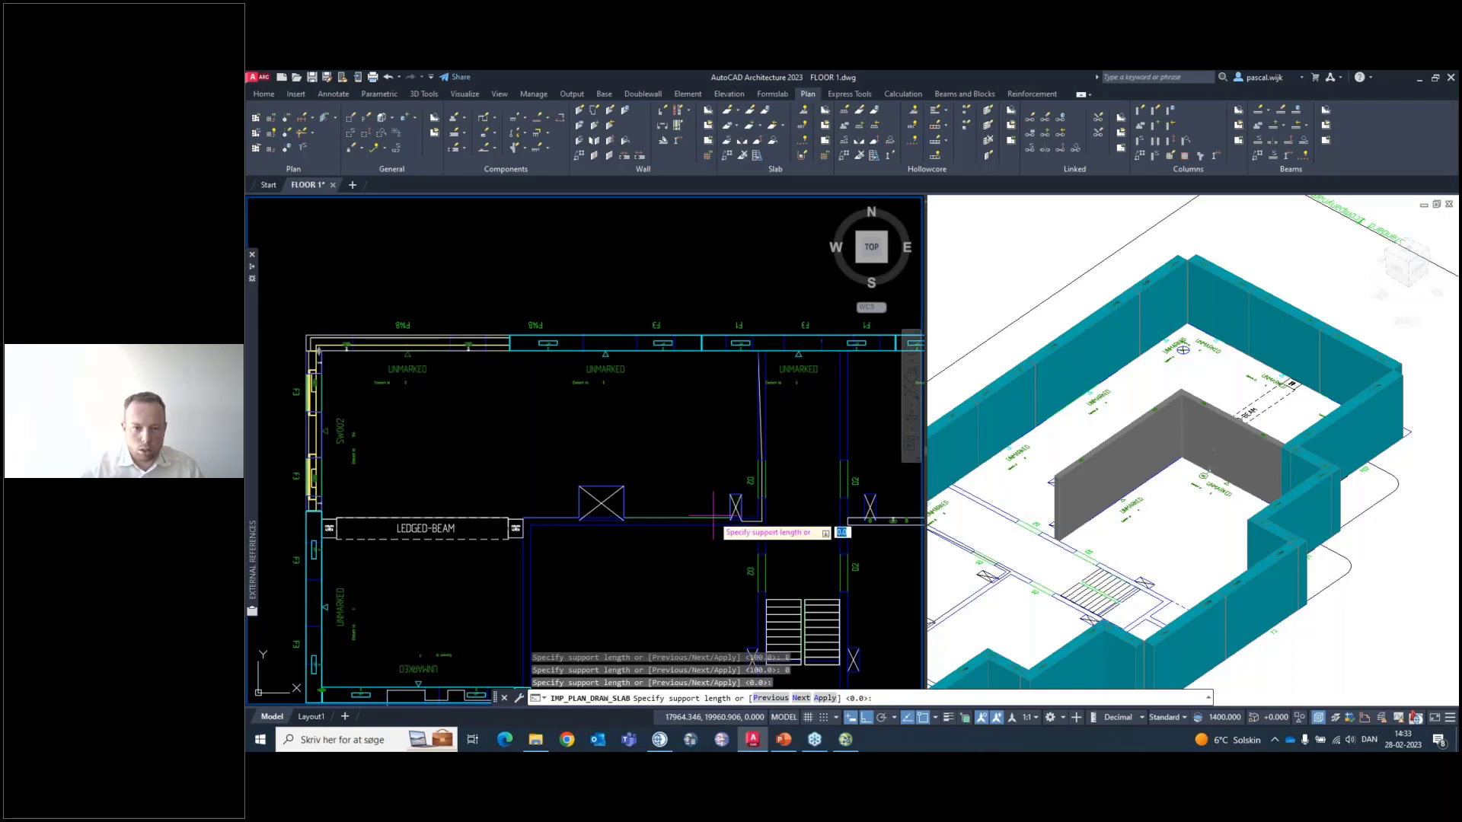
{"action": "type", "text": "100"}
{"action": "key", "text": "Return"}
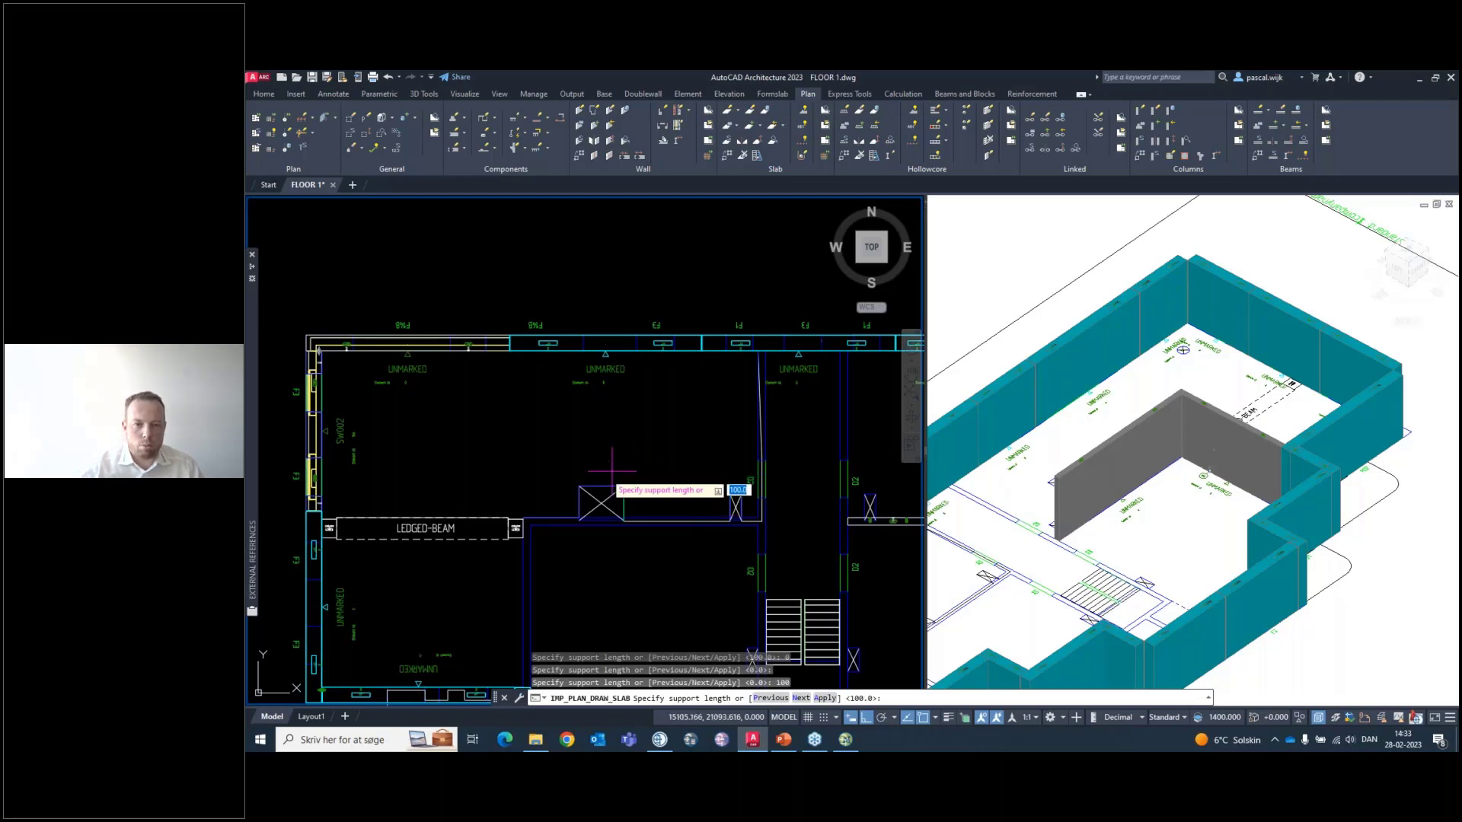
Set the support length to 0 for the slab edges around the large crossed opening
{"action": "scroll", "coordinate": [594, 491], "scroll_direction": "up", "scroll_amount": 4}
{"action": "scroll", "coordinate": [624, 462], "scroll_direction": "down", "scroll_amount": 2}
{"action": "type", "text": "0"}
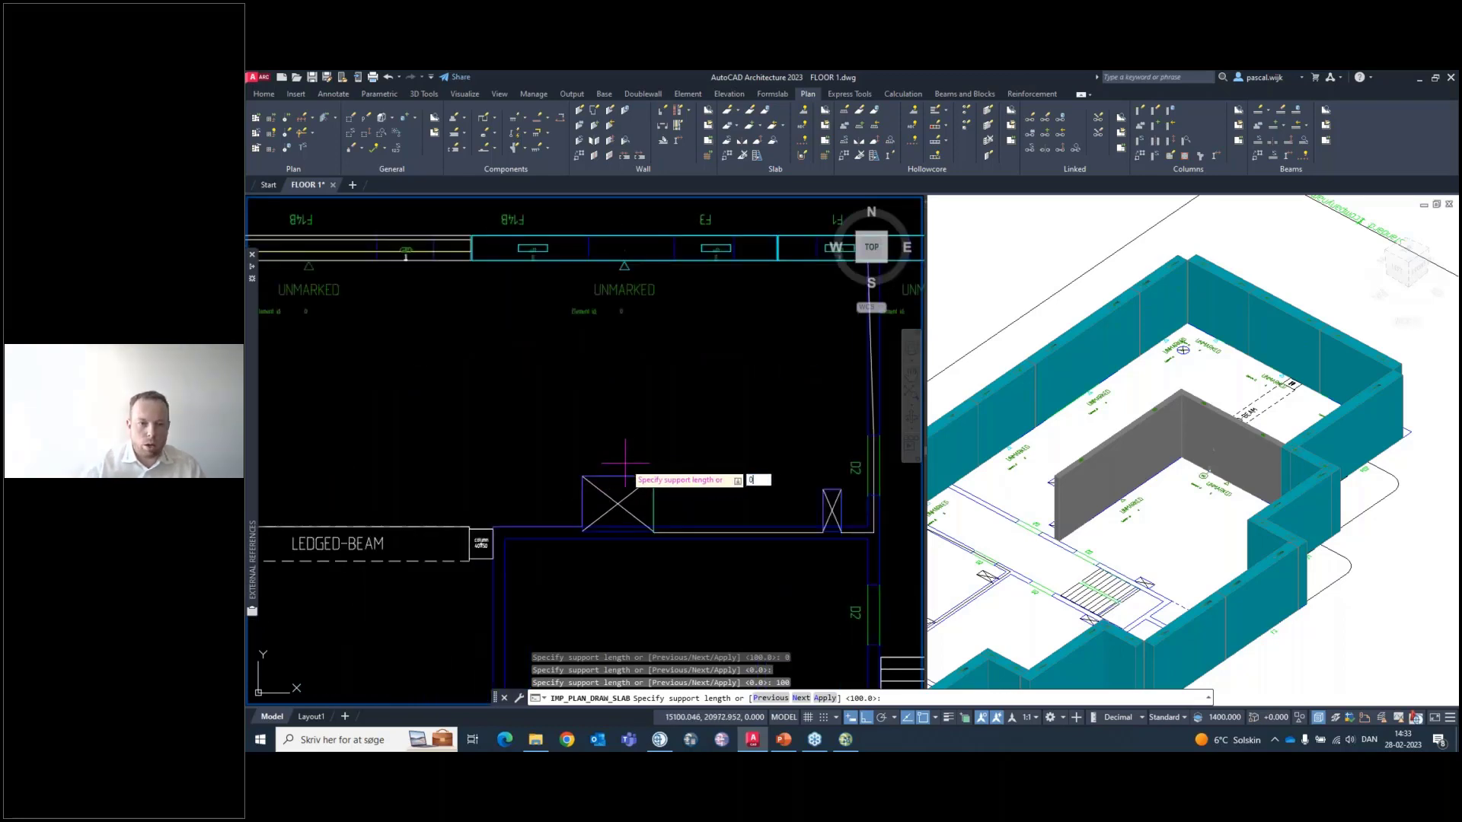
{"action": "key", "text": "Return"}
{"action": "key", "text": "Return"}
{"action": "key", "text": "Return"}
Set support length 100 for the wall edge between the large opening and the ledged beam, and for the following edges at the beam's end
{"action": "type", "text": "1"}
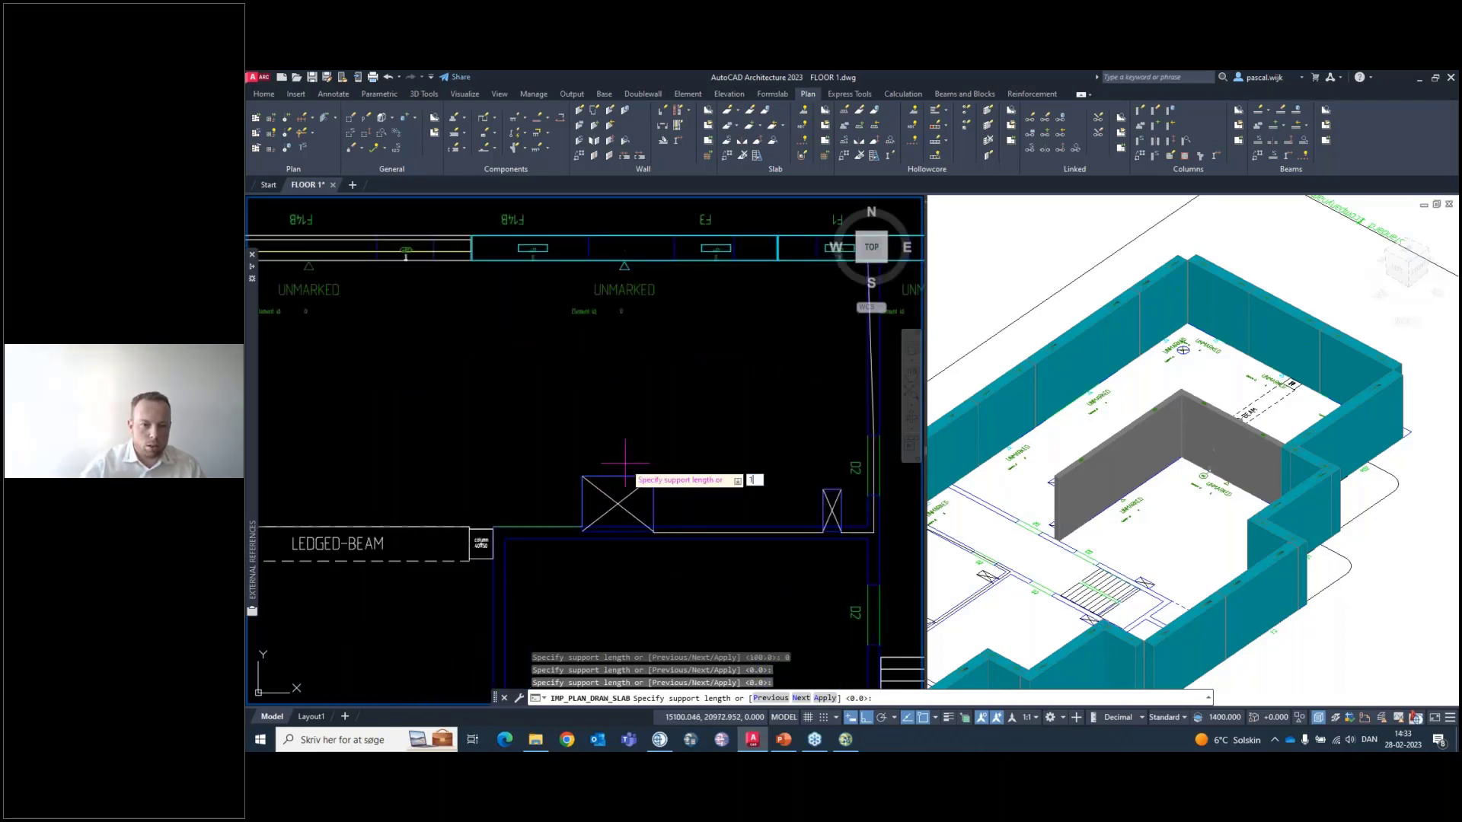
{"action": "type", "text": "00"}
{"action": "key", "text": "Return"}
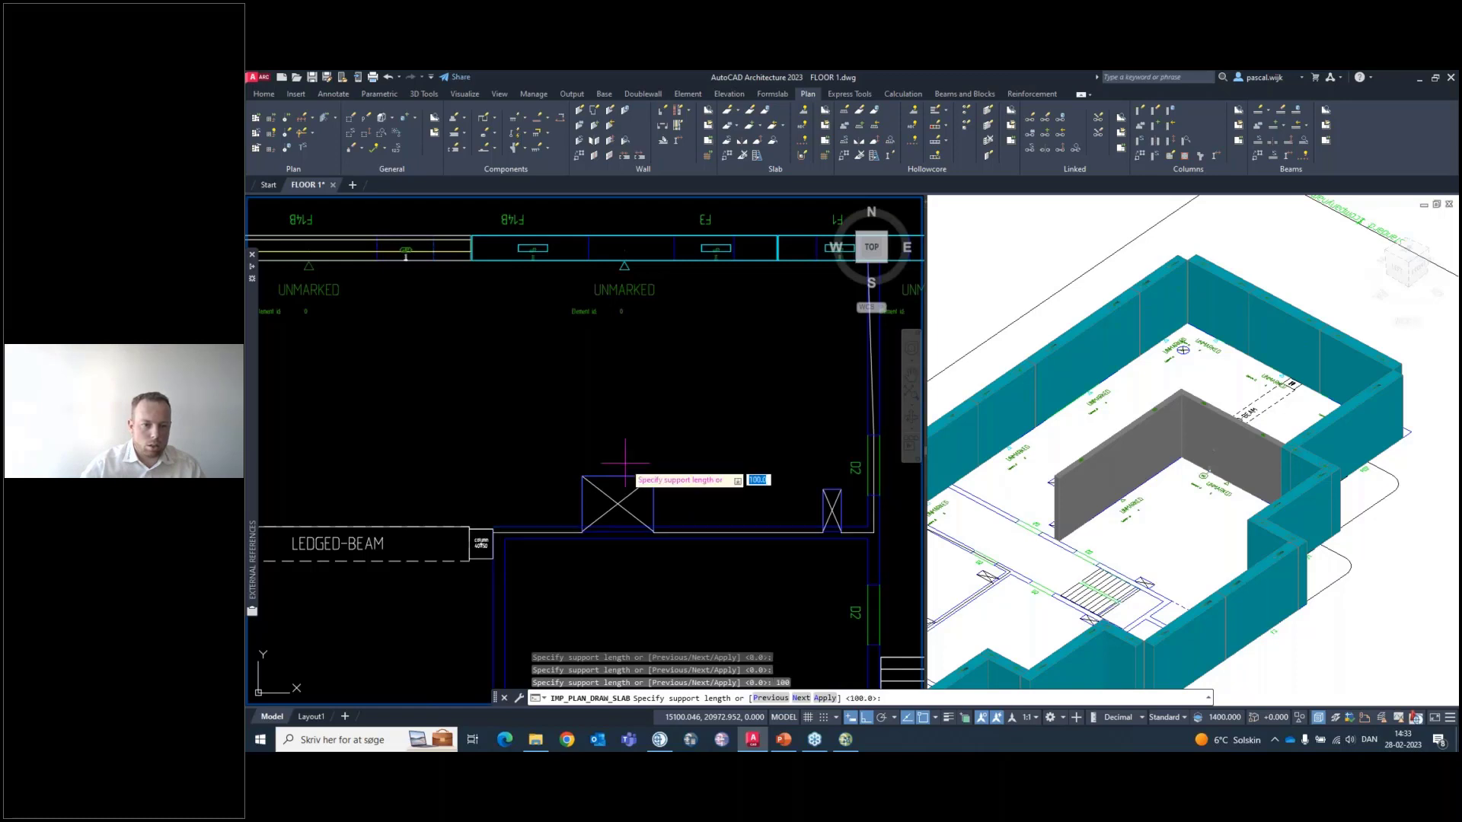
{"action": "key", "text": "Return"}
{"action": "key", "text": "Return"}
{"action": "key", "text": "Return"}
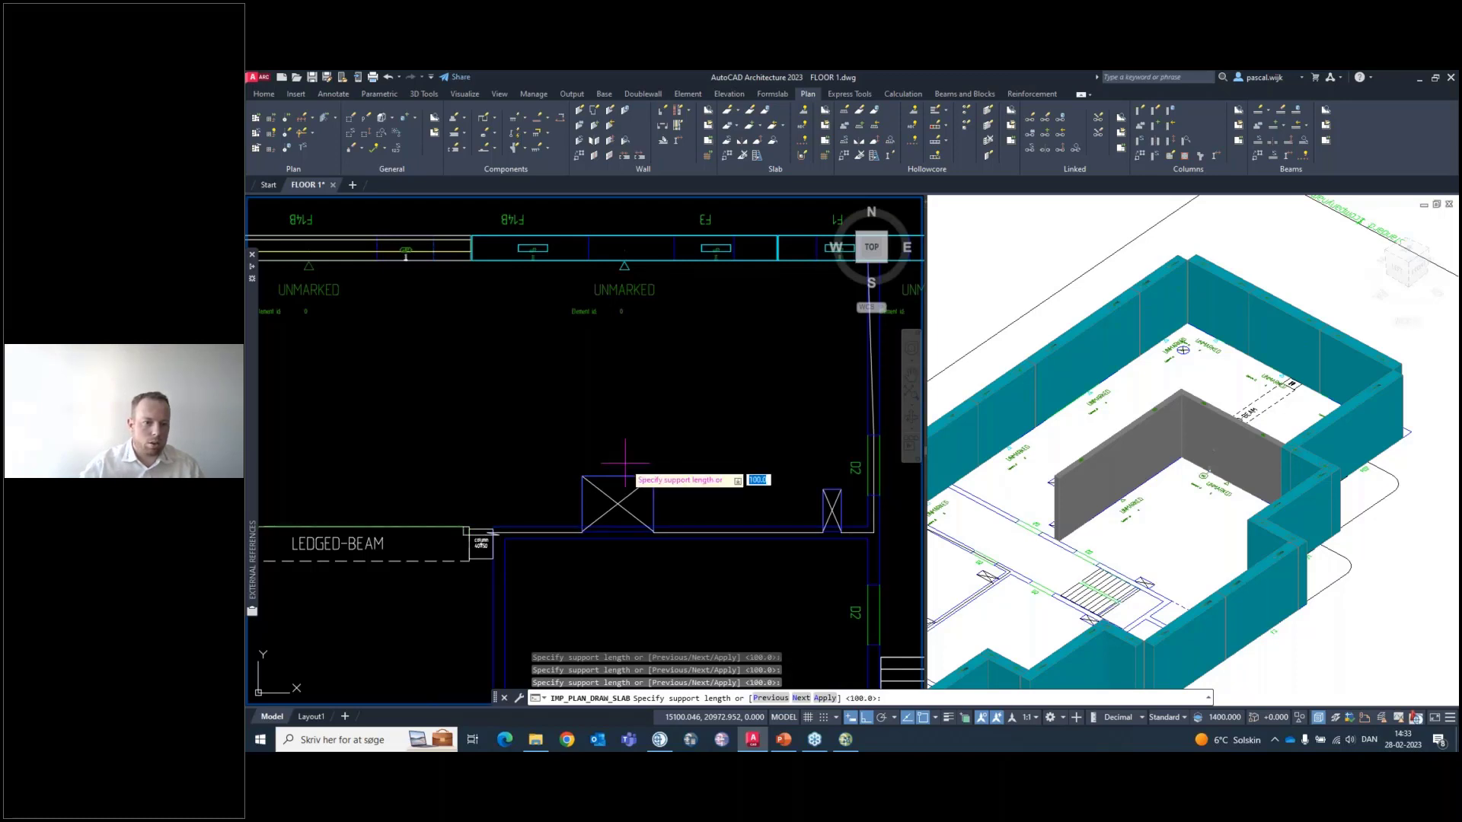
Accept the support length of 100 for the last slab edge and generate the hollowcore slab layout
{"action": "scroll", "coordinate": [625, 462], "scroll_direction": "down", "scroll_amount": 4}
{"action": "scroll", "coordinate": [664, 515], "scroll_direction": "up", "scroll_amount": 4}
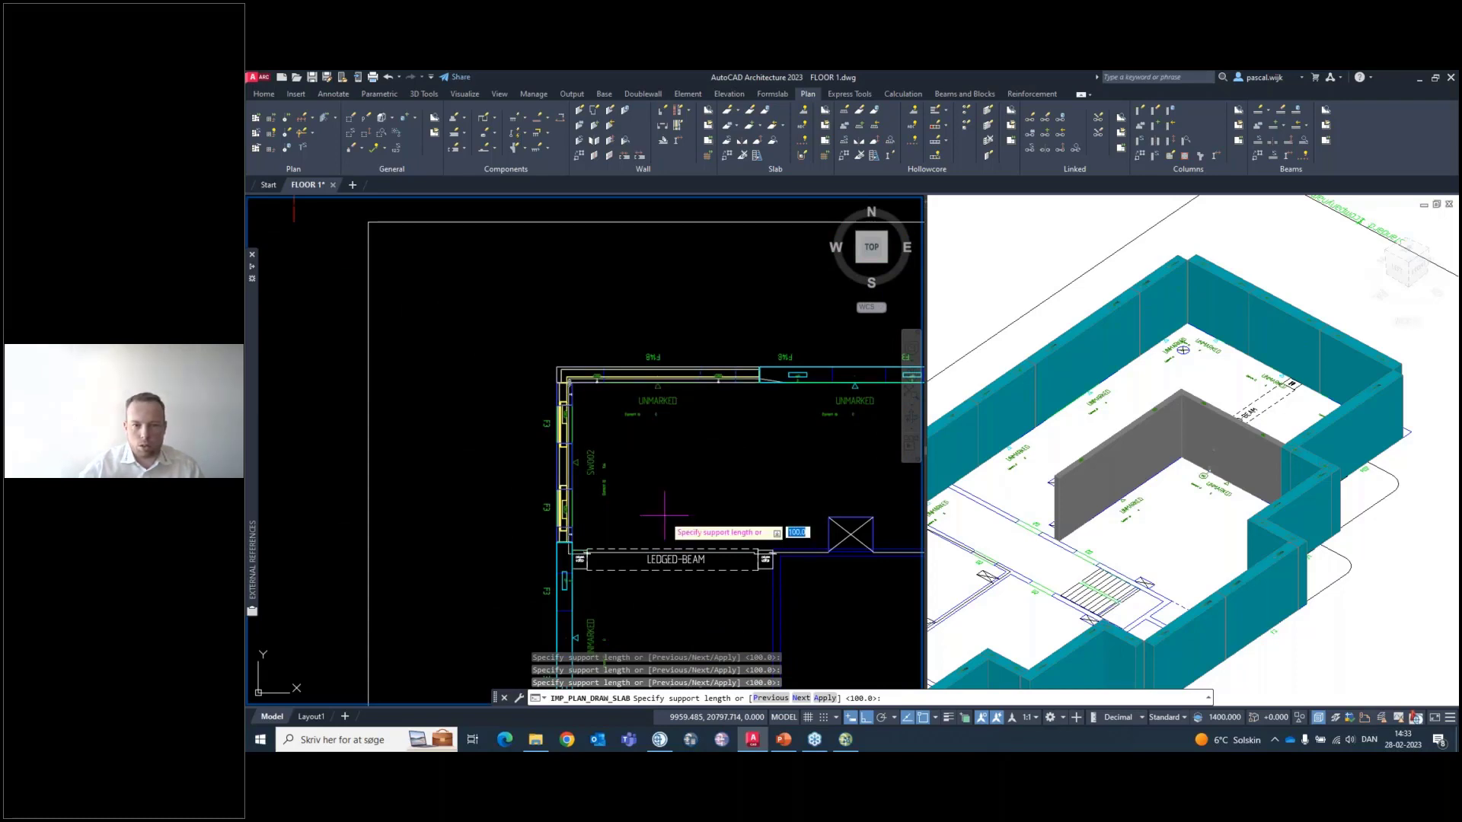
{"action": "middle_click_drag", "start_coordinate": [736, 498], "coordinate": [482, 562]}
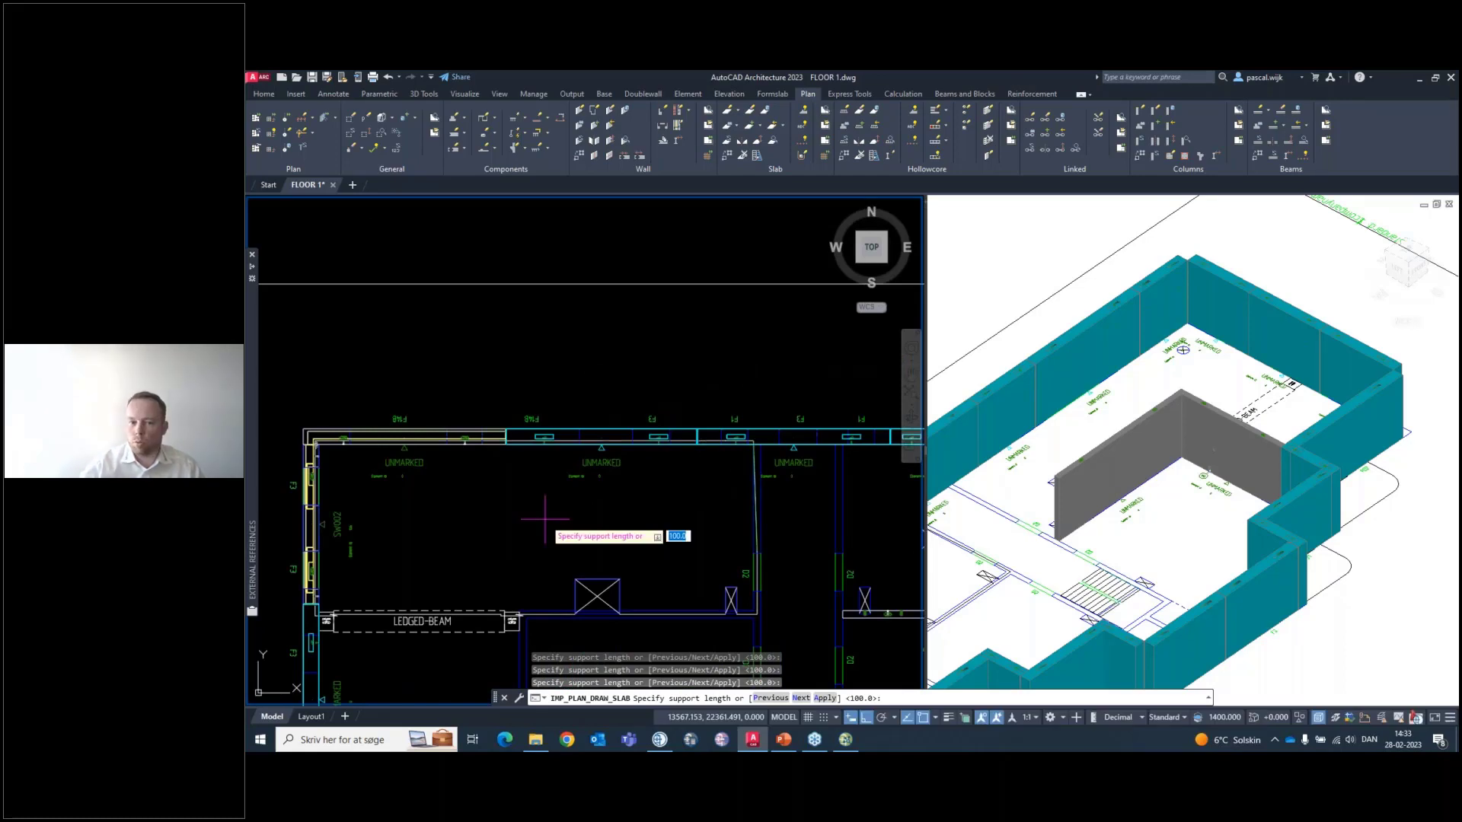
{"action": "key", "text": "Return"}
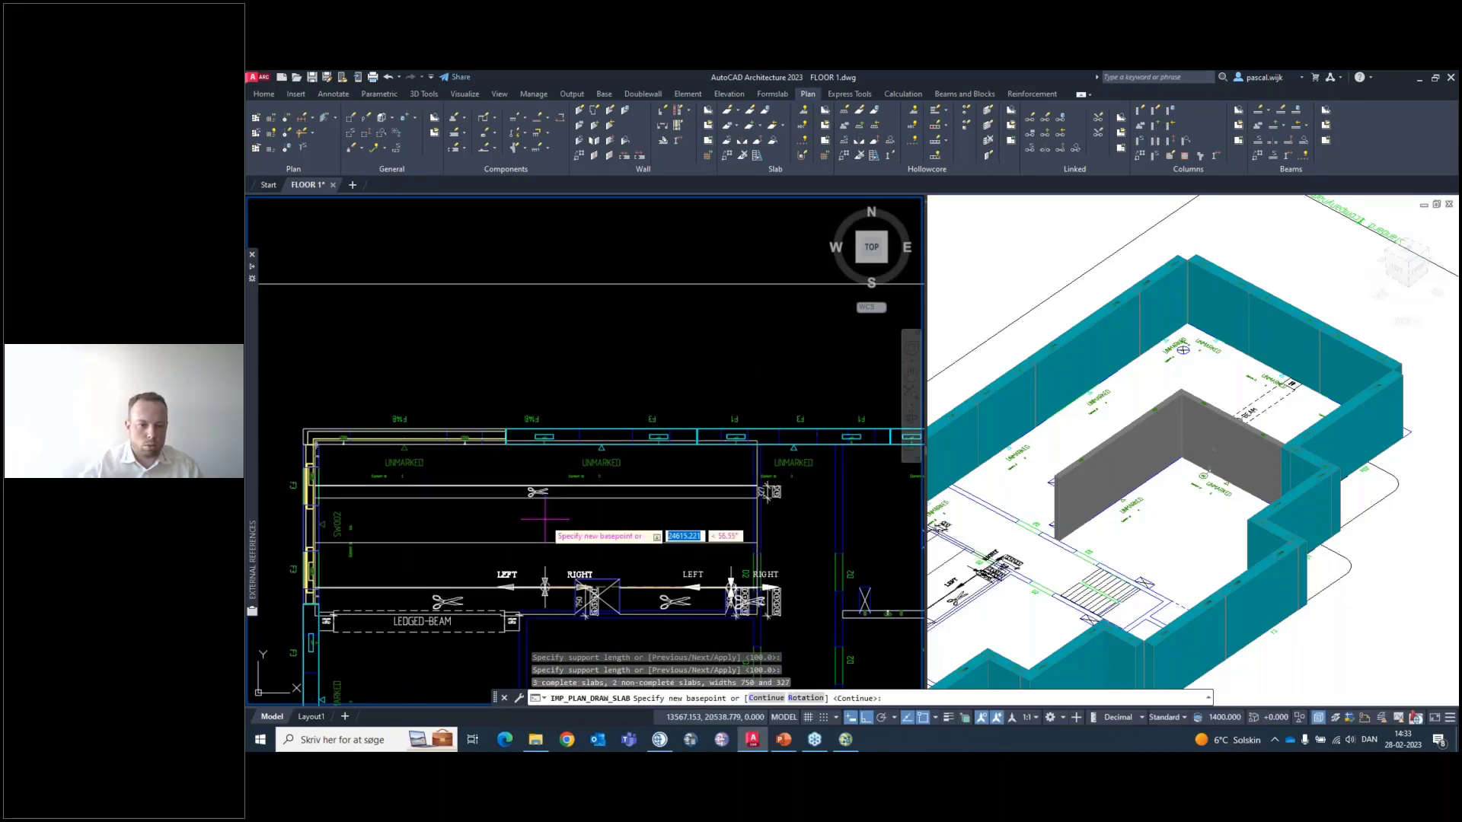
Rotate the hollowcore layout 90 degrees with the Rotation option so the slabs span from the ledged beam to the opposite outer wall
{"action": "scroll", "coordinate": [588, 545], "scroll_direction": "up", "scroll_amount": 2}
{"action": "scroll", "coordinate": [620, 567], "scroll_direction": "down", "scroll_amount": 2}
{"action": "scroll", "coordinate": [631, 584], "scroll_direction": "up", "scroll_amount": 2}
{"action": "middle_click_drag", "start_coordinate": [631, 584], "coordinate": [658, 513]}
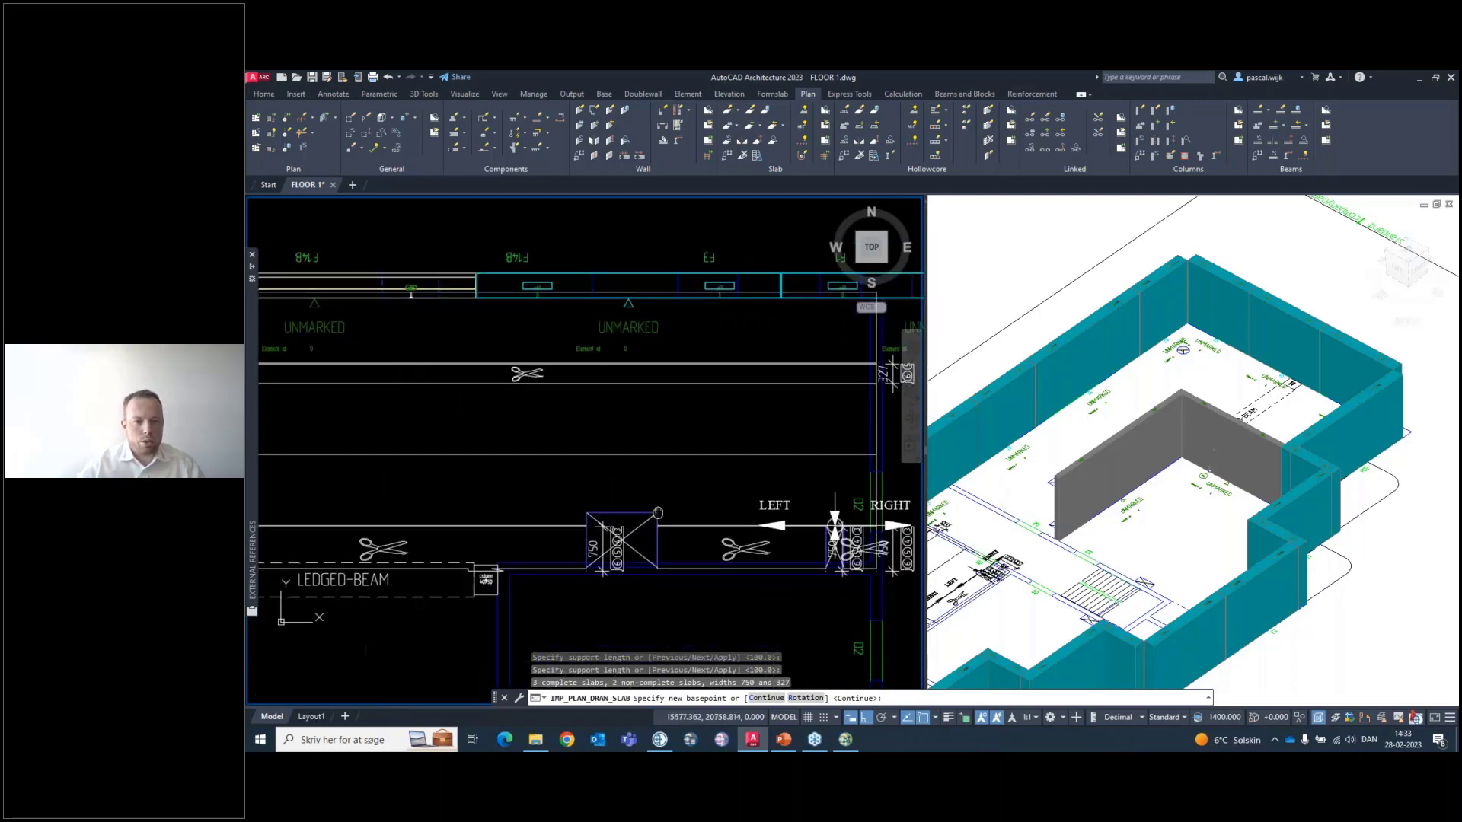
{"action": "scroll", "coordinate": [663, 515], "scroll_direction": "down", "scroll_amount": 3}
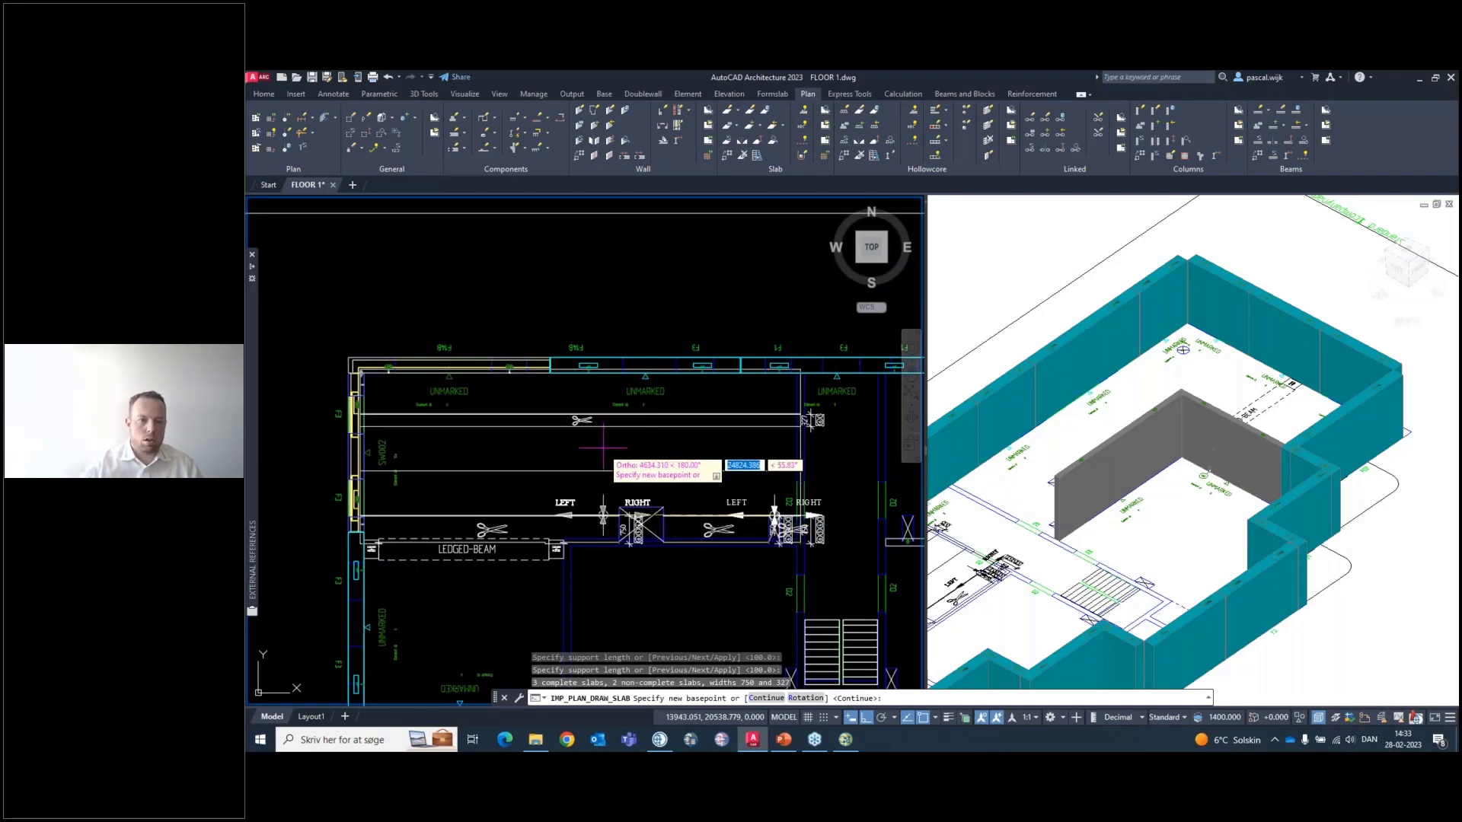
{"action": "scroll", "coordinate": [605, 449], "scroll_direction": "down", "scroll_amount": 2}
{"action": "scroll", "coordinate": [603, 449], "scroll_direction": "up", "scroll_amount": 3}
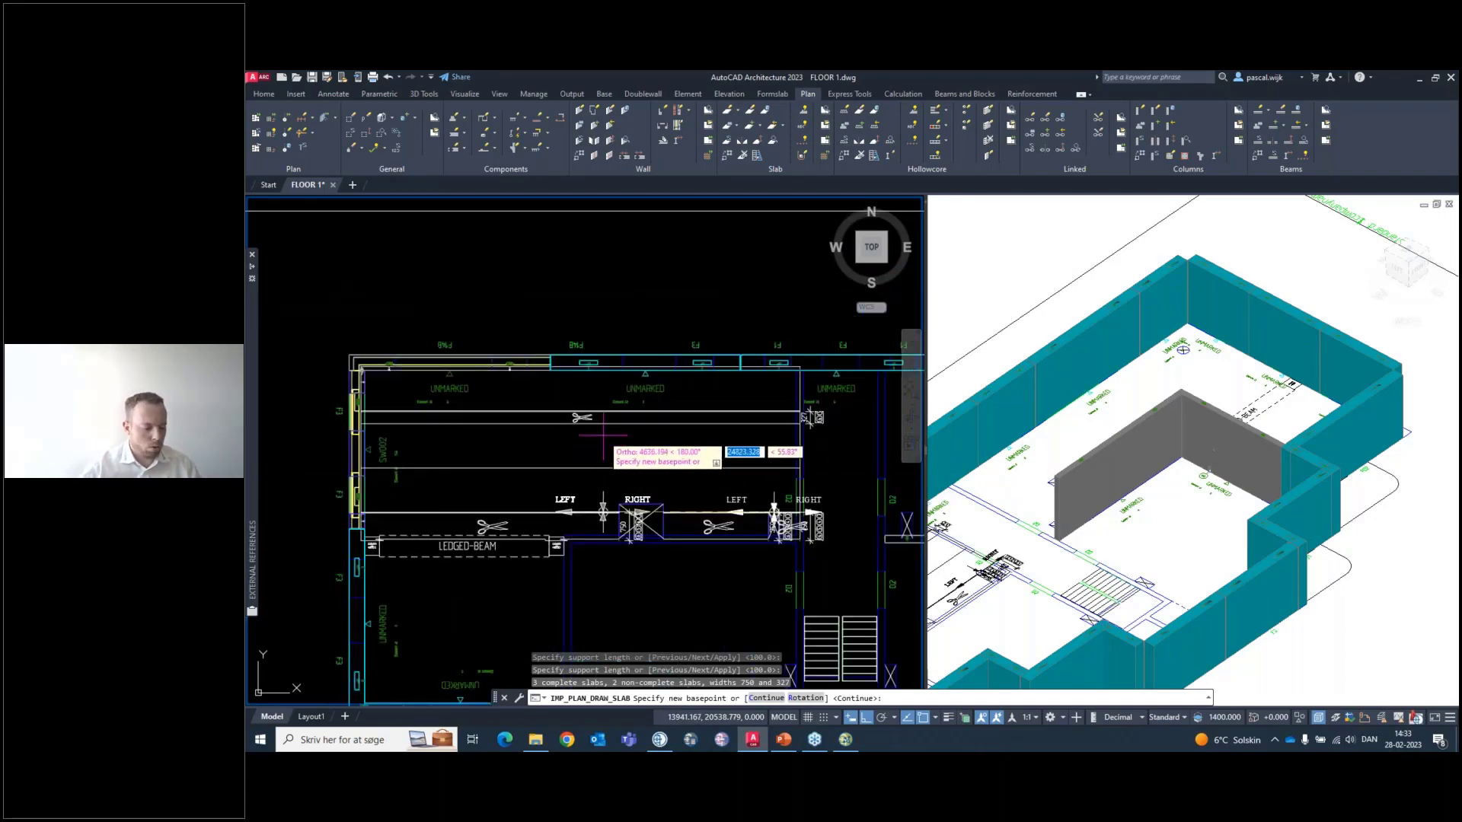
{"action": "left_click", "coordinate": [804, 699]}
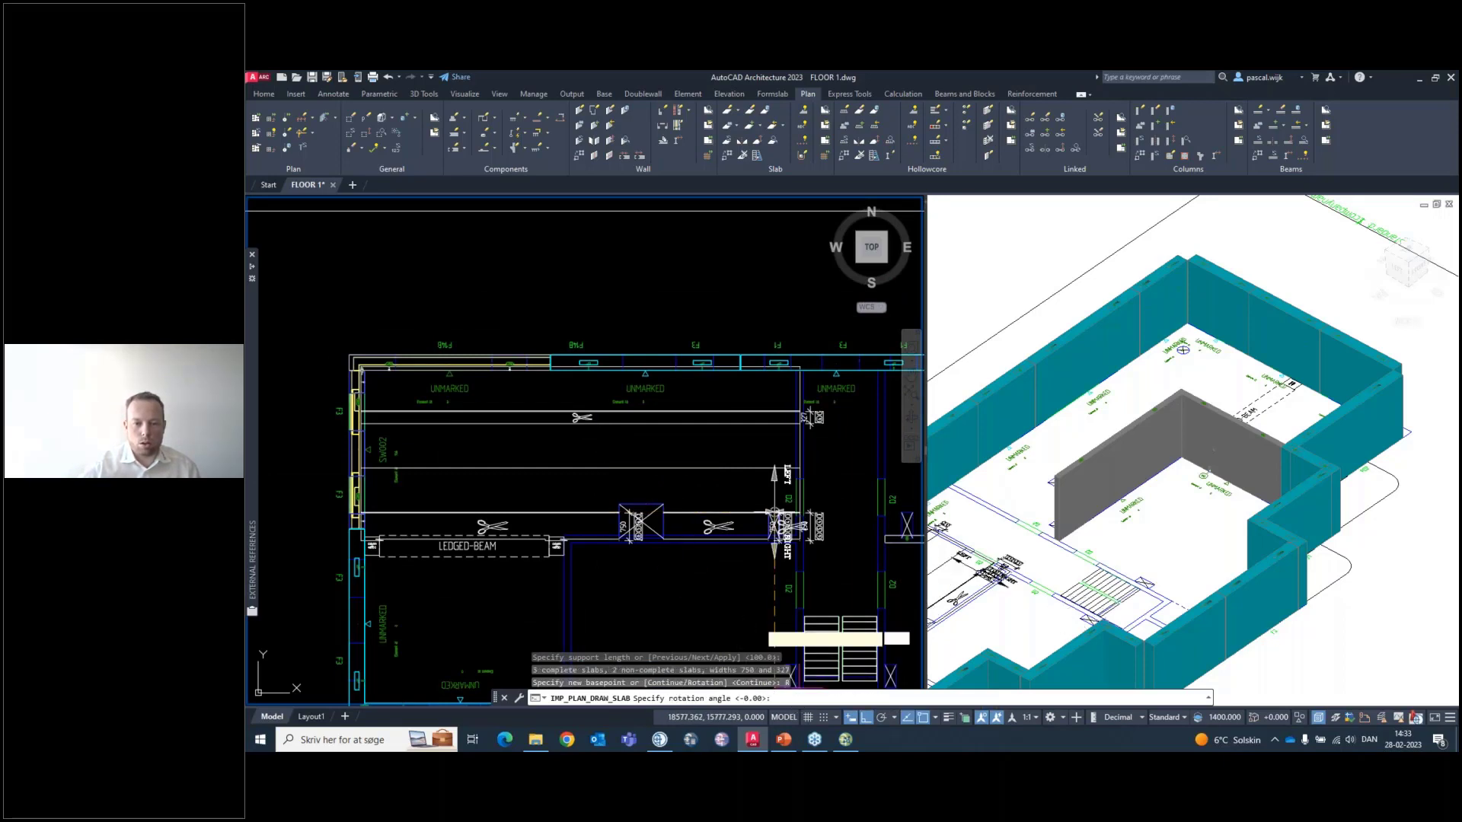
{"action": "left_click", "coordinate": [731, 257]}
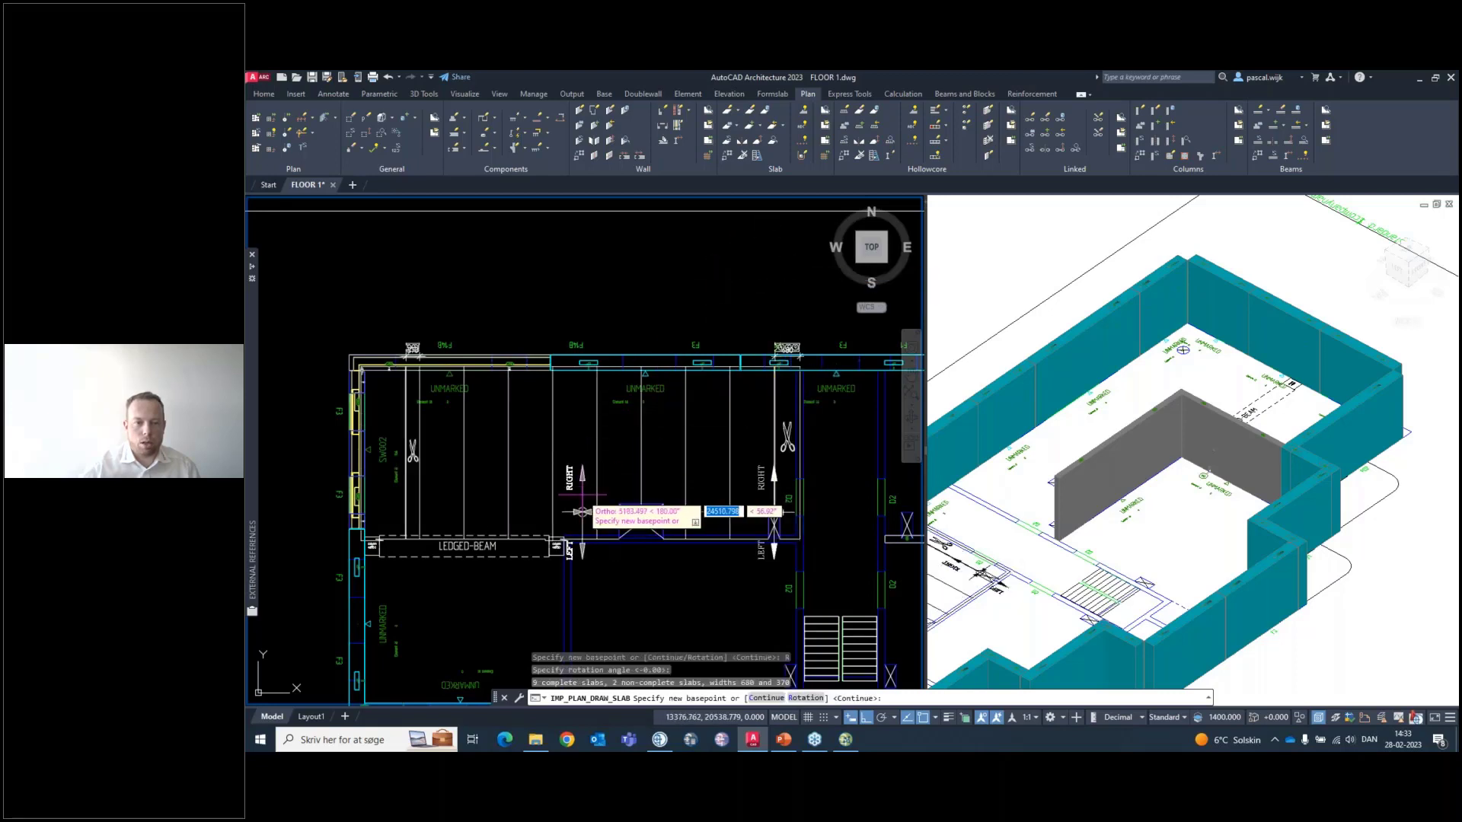
Examine how the rotated slab joints line up with the large and small crossed openings
{"action": "scroll", "coordinate": [689, 509], "scroll_direction": "up", "scroll_amount": 2}
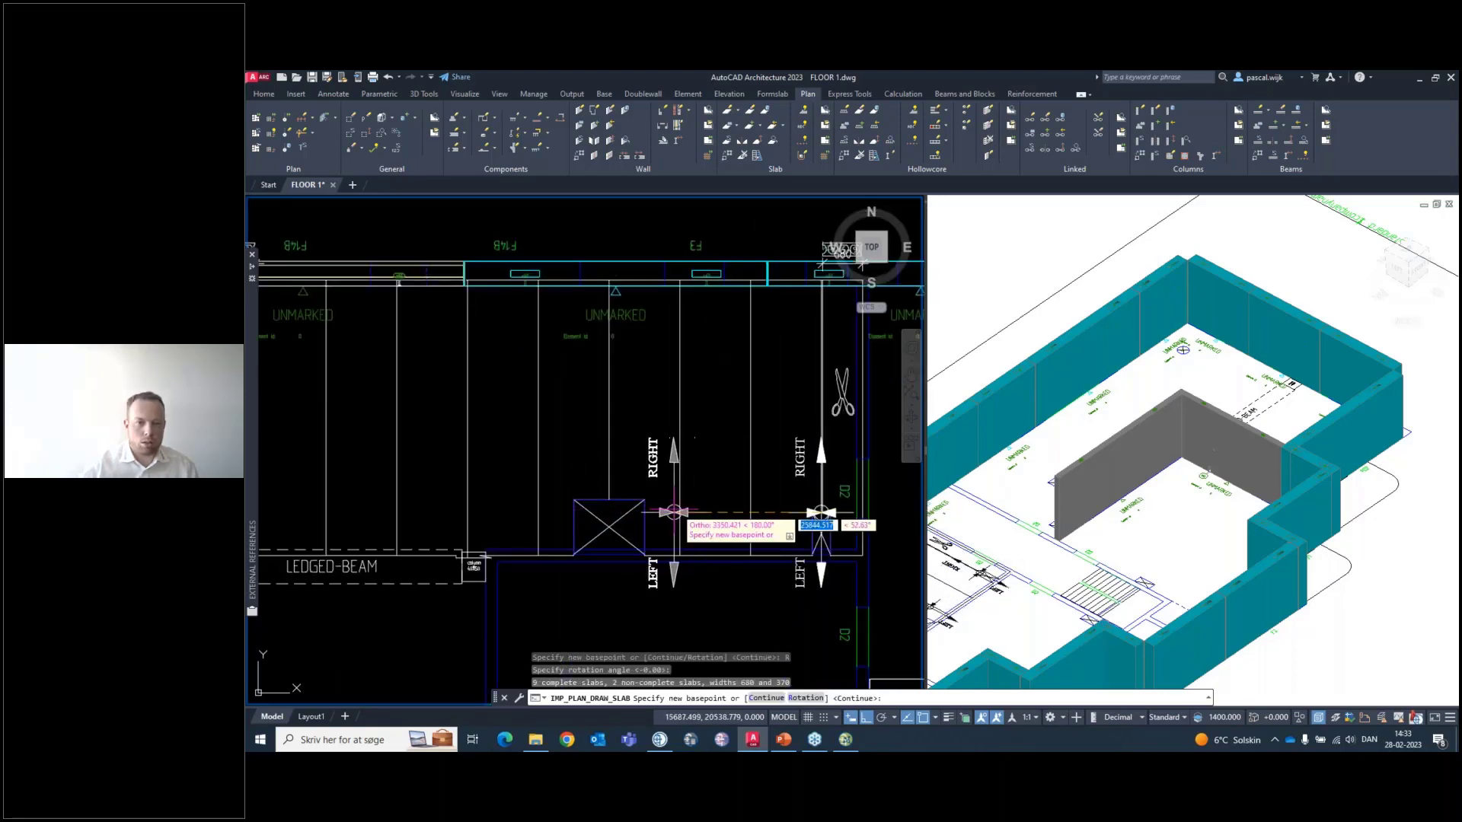
{"action": "middle_click_drag", "start_coordinate": [561, 491], "coordinate": [653, 516]}
{"action": "mouse_move", "coordinate": [507, 507]}
{"action": "middle_mouse_down"}
{"action": "mouse_move", "coordinate": [627, 520]}
{"action": "mouse_move", "coordinate": [485, 515]}
{"action": "middle_mouse_up"}
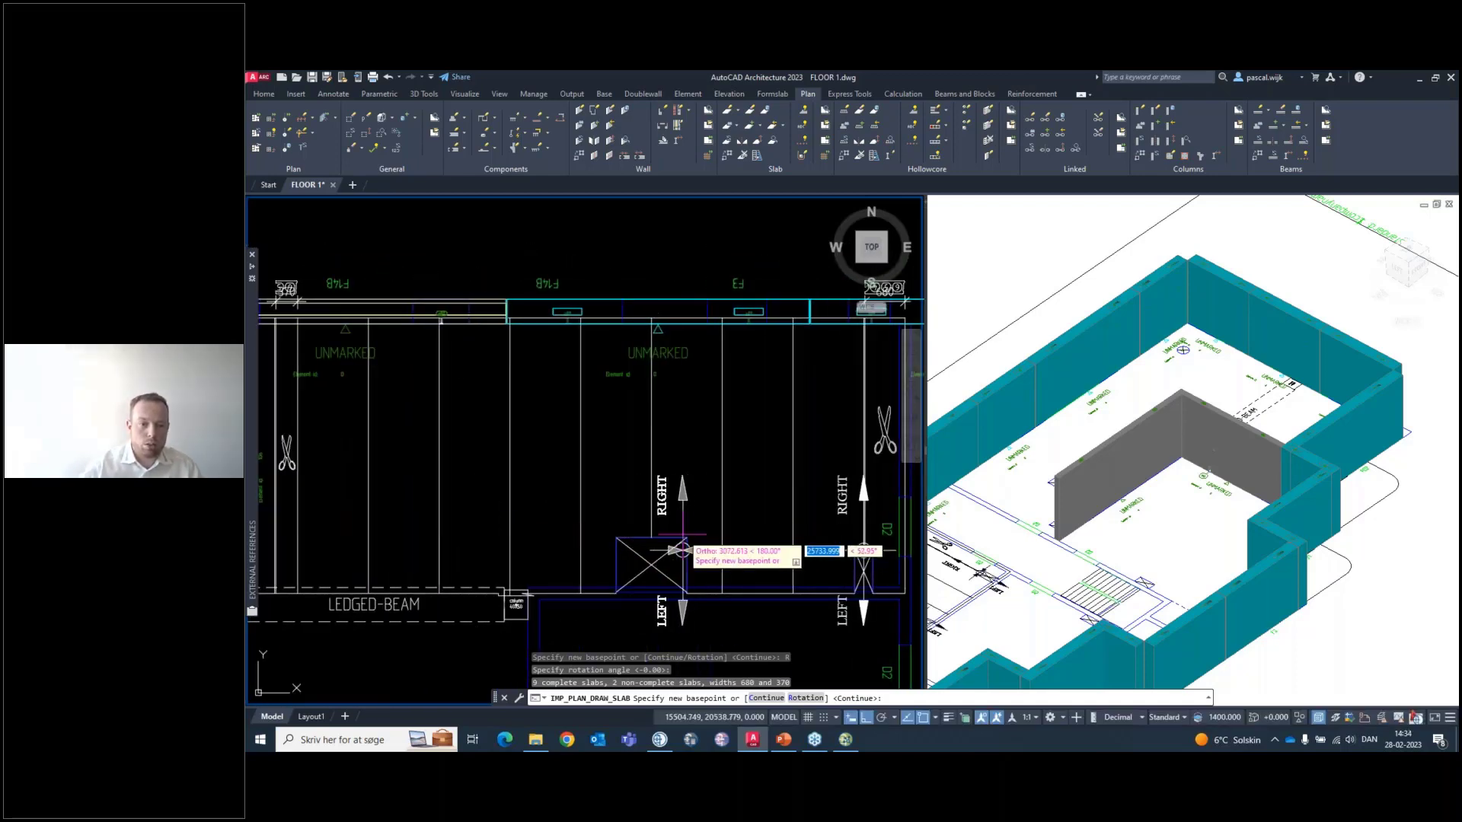
{"action": "scroll", "coordinate": [682, 534], "scroll_direction": "up", "scroll_amount": 2}
{"action": "middle_click_drag", "start_coordinate": [682, 560], "coordinate": [622, 560]}
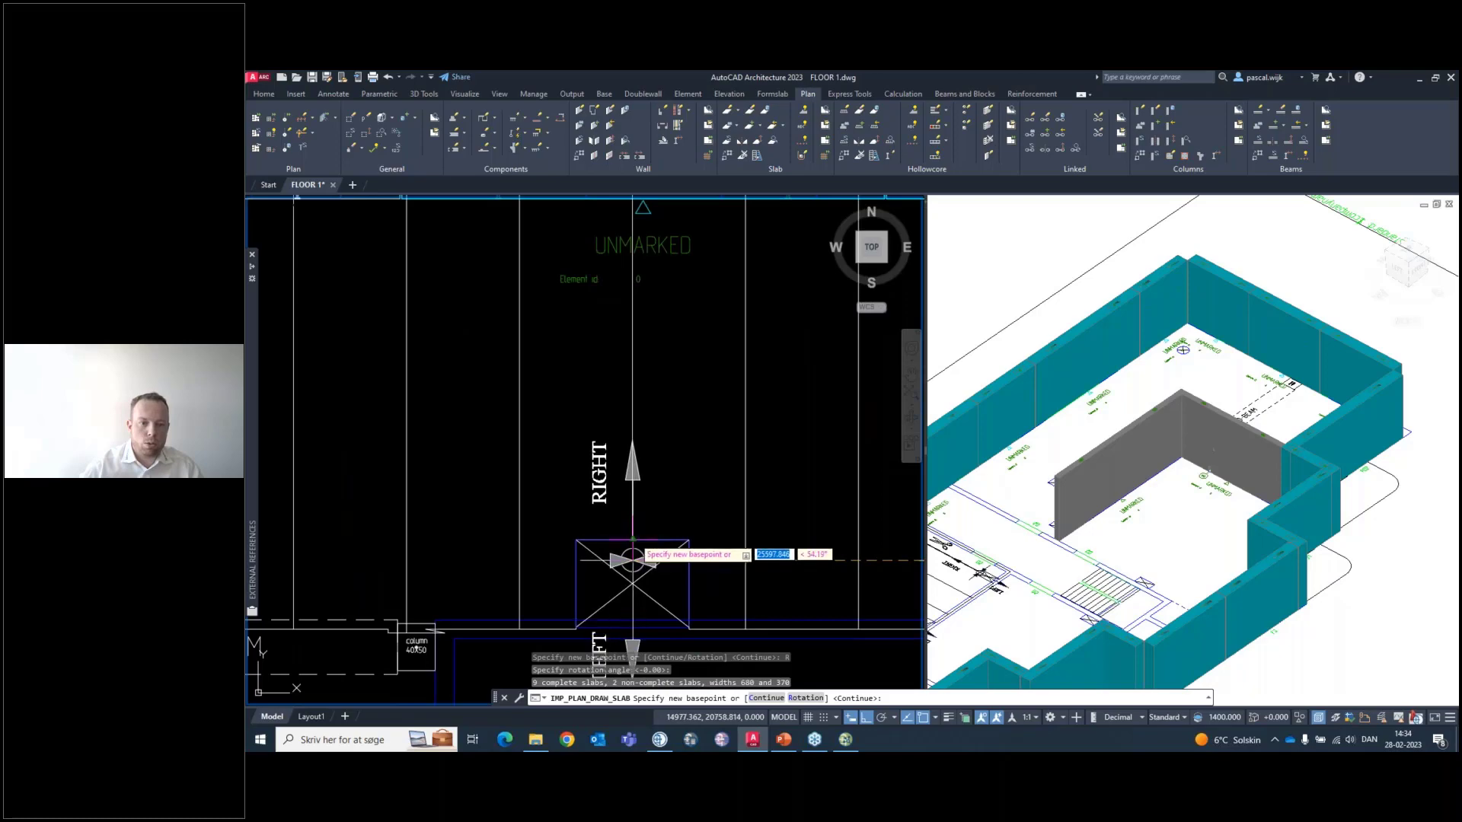
{"action": "scroll", "coordinate": [715, 548], "scroll_direction": "down", "scroll_amount": 3}
{"action": "middle_click_drag", "start_coordinate": [715, 548], "coordinate": [624, 559]}
{"action": "scroll", "coordinate": [628, 563], "scroll_direction": "up", "scroll_amount": 3}
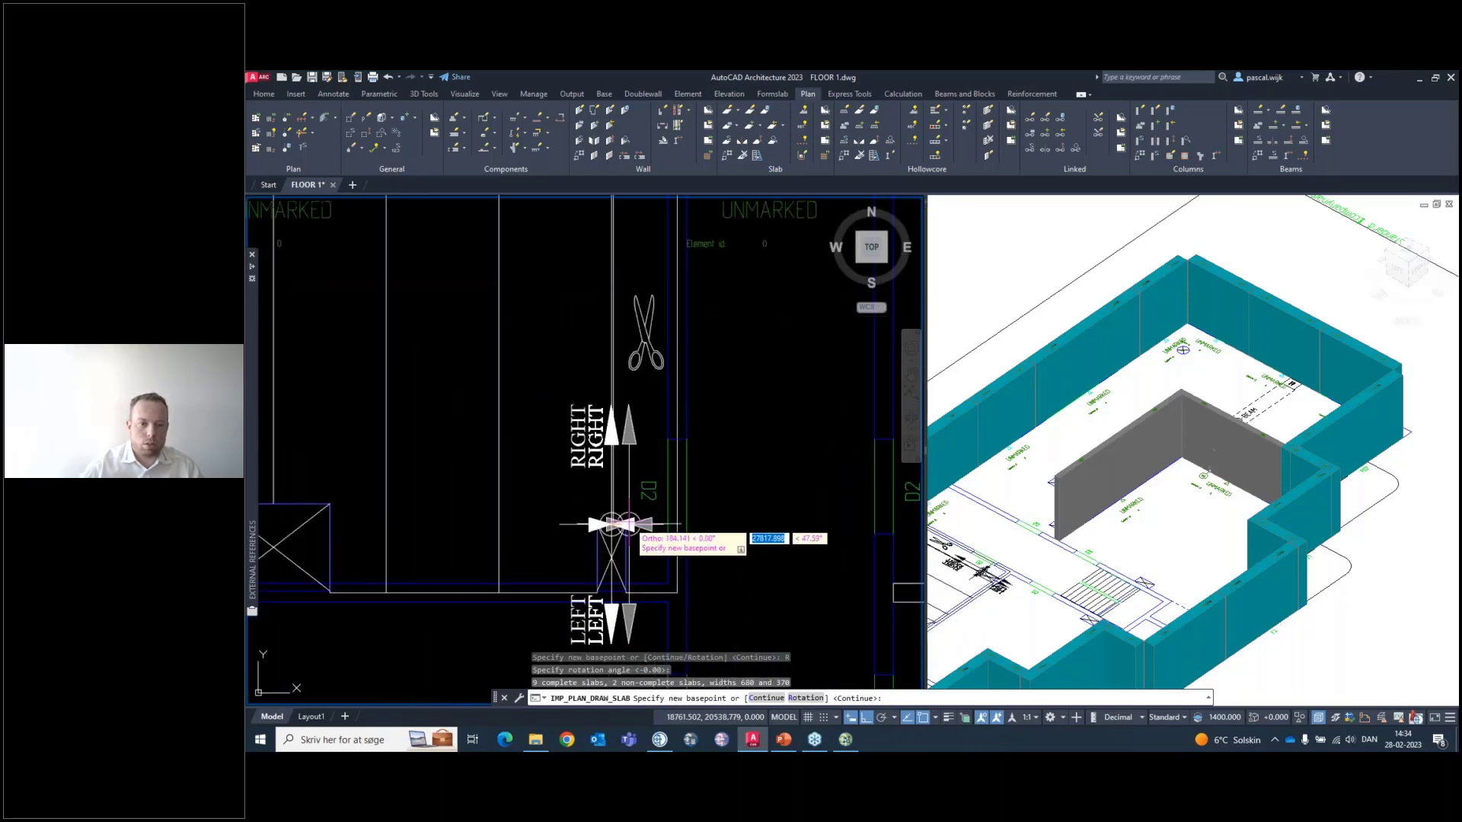
{"action": "scroll", "coordinate": [633, 539], "scroll_direction": "up", "scroll_amount": 3}
{"action": "scroll", "coordinate": [633, 539], "scroll_direction": "down", "scroll_amount": 5}
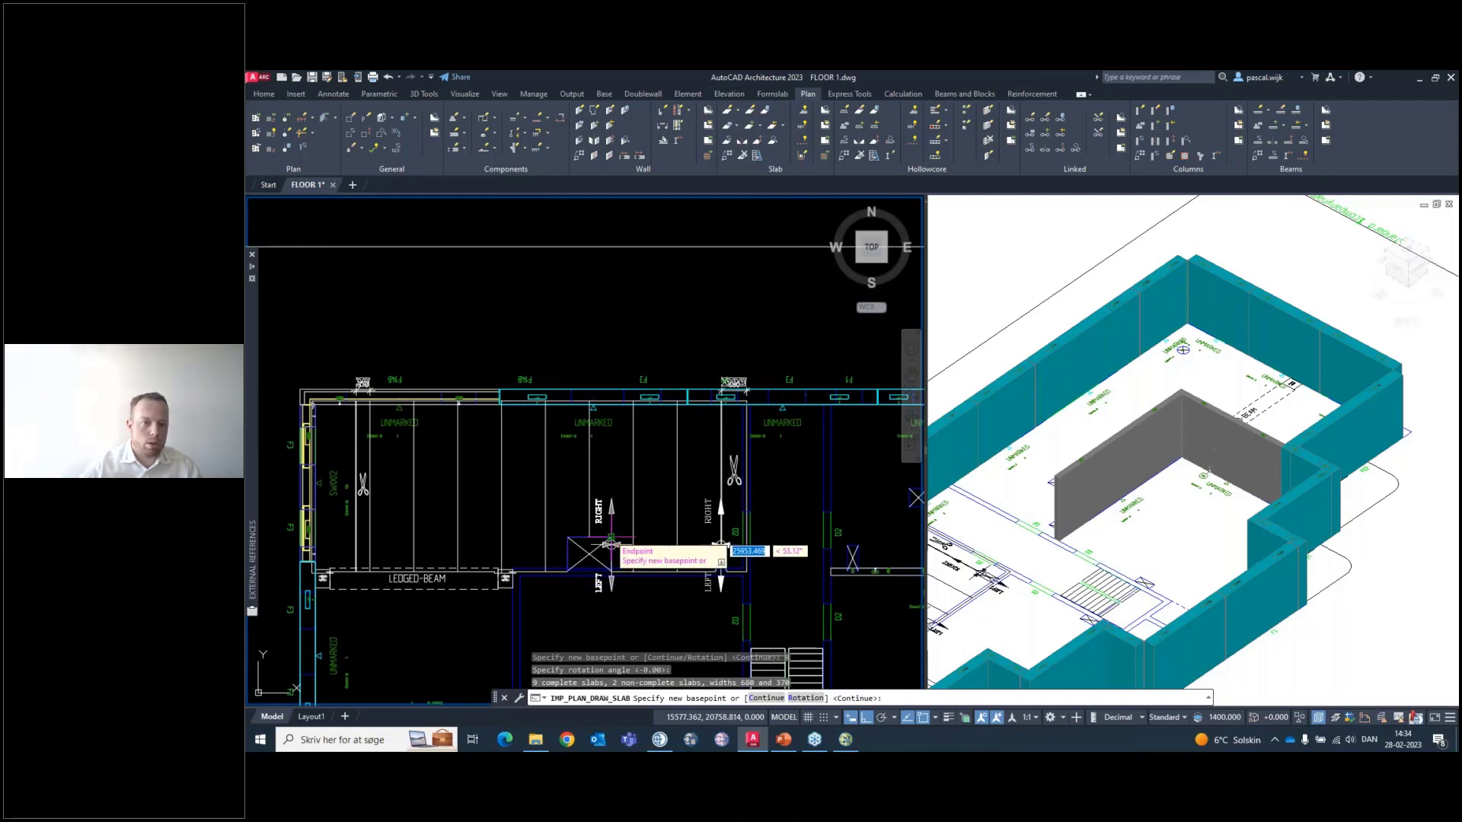
Try several slab basepoints along the room, from the large opening's corner to the outer wall beyond the ledged beam
{"action": "left_click", "coordinate": [611, 538]}
{"action": "left_click", "coordinate": [672, 533]}
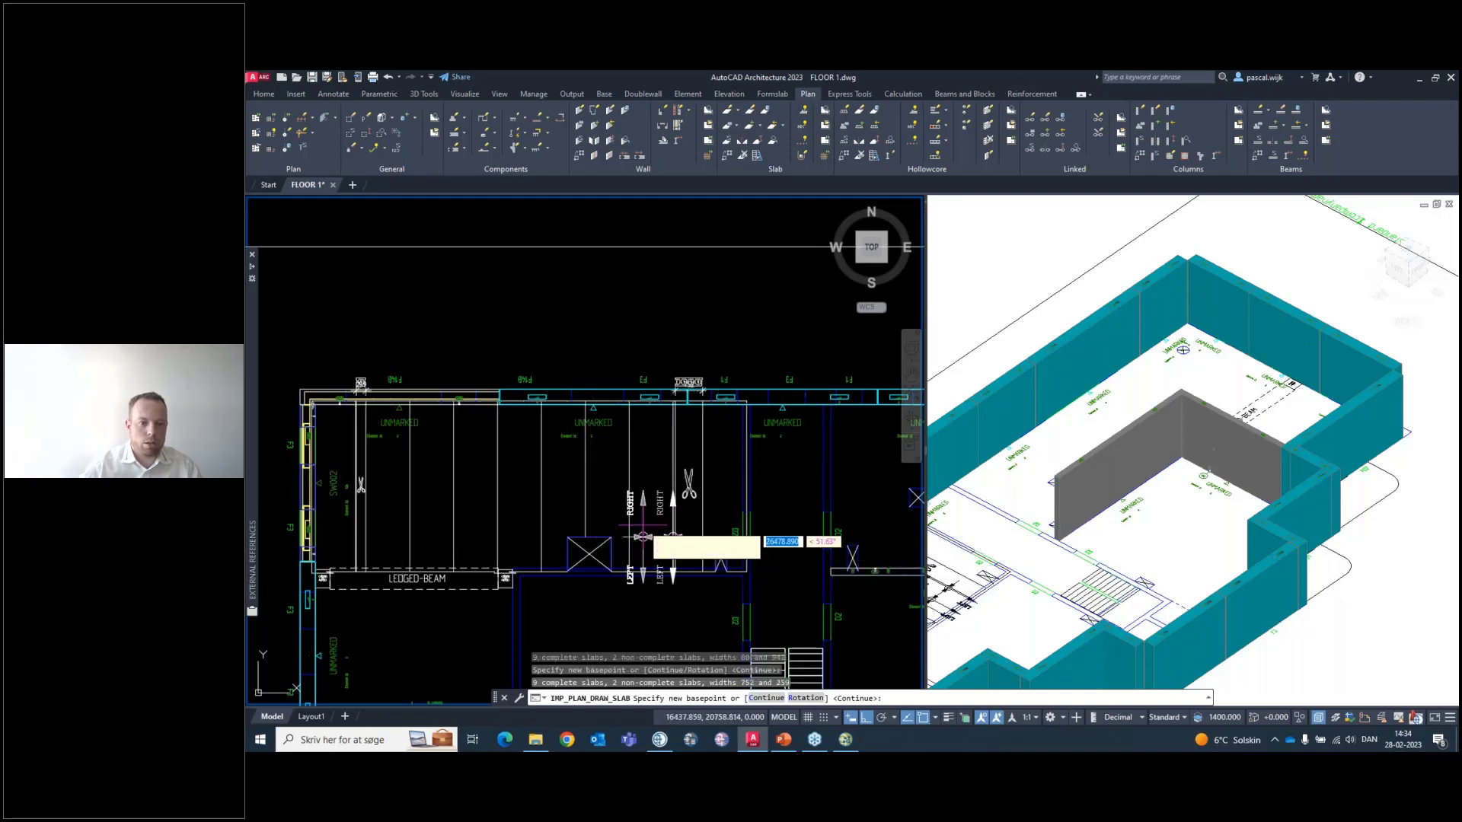
{"action": "left_click", "coordinate": [645, 526]}
{"action": "left_click", "coordinate": [545, 529]}
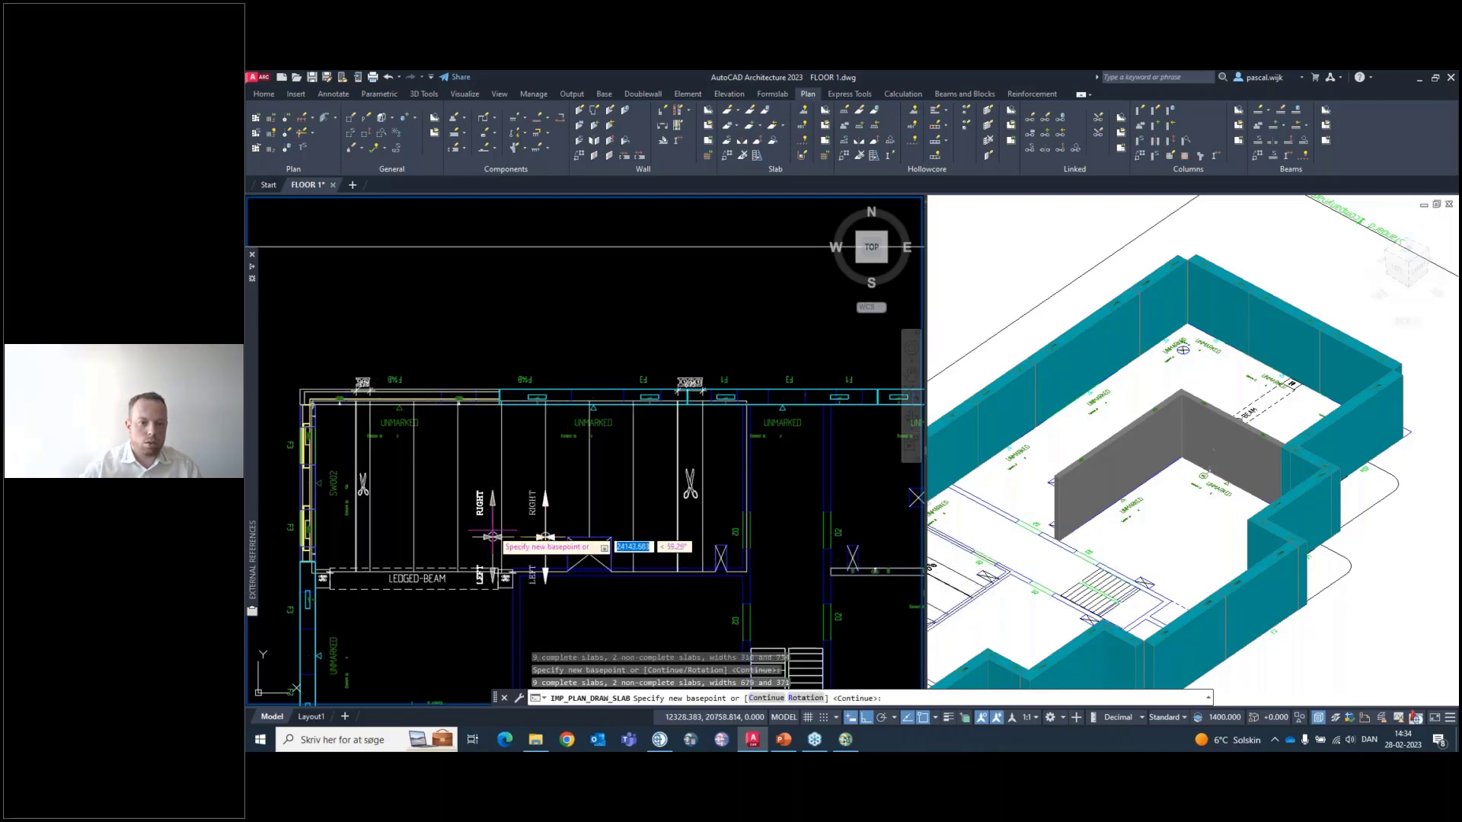
{"action": "left_click", "coordinate": [489, 532]}
{"action": "left_click", "coordinate": [414, 542]}
{"action": "scroll", "coordinate": [302, 574], "scroll_direction": "up", "scroll_amount": 5}
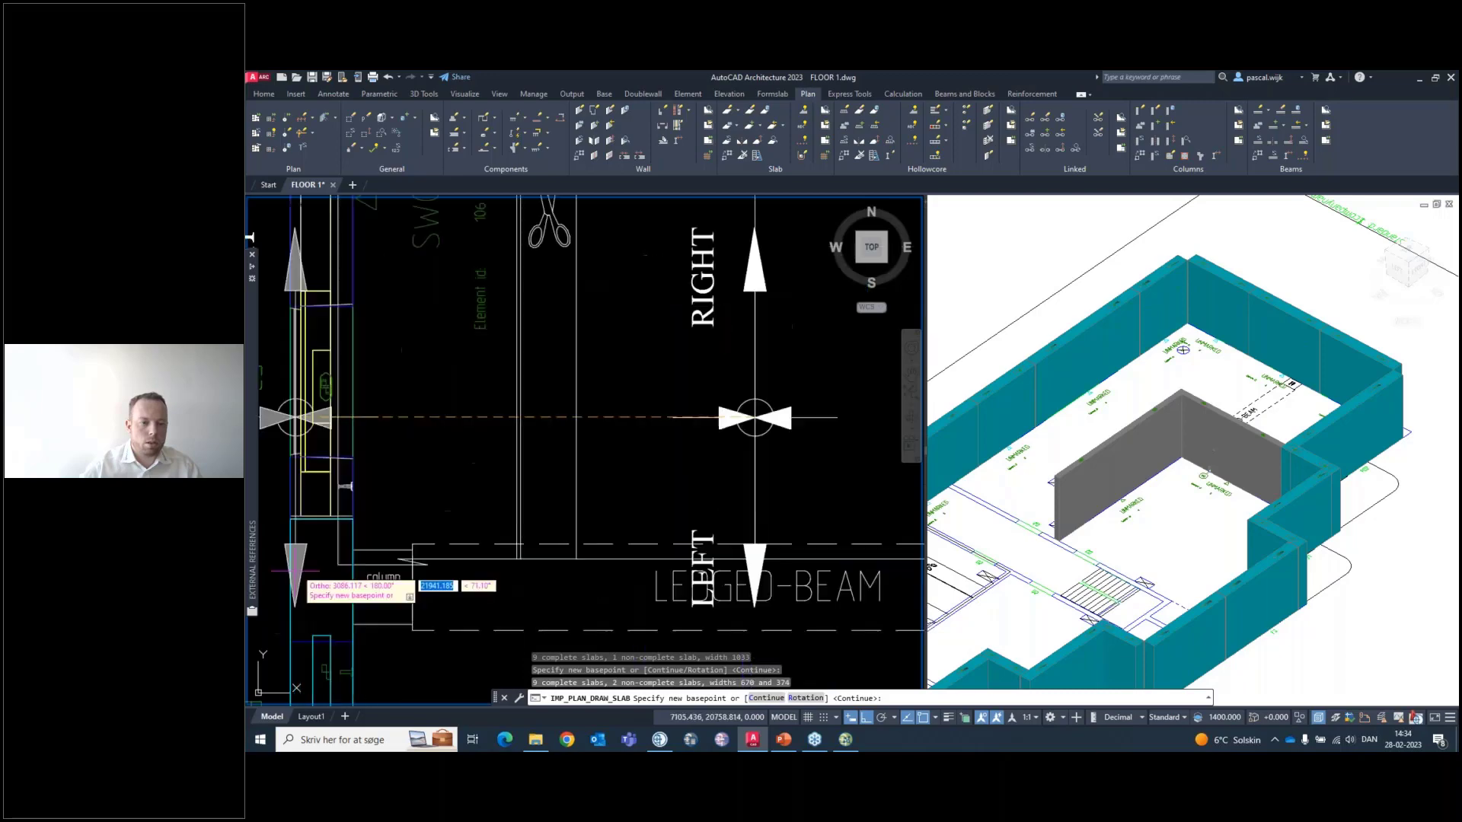
{"action": "left_click", "coordinate": [309, 562]}
{"action": "scroll", "coordinate": [309, 563], "scroll_direction": "down", "scroll_amount": 5}
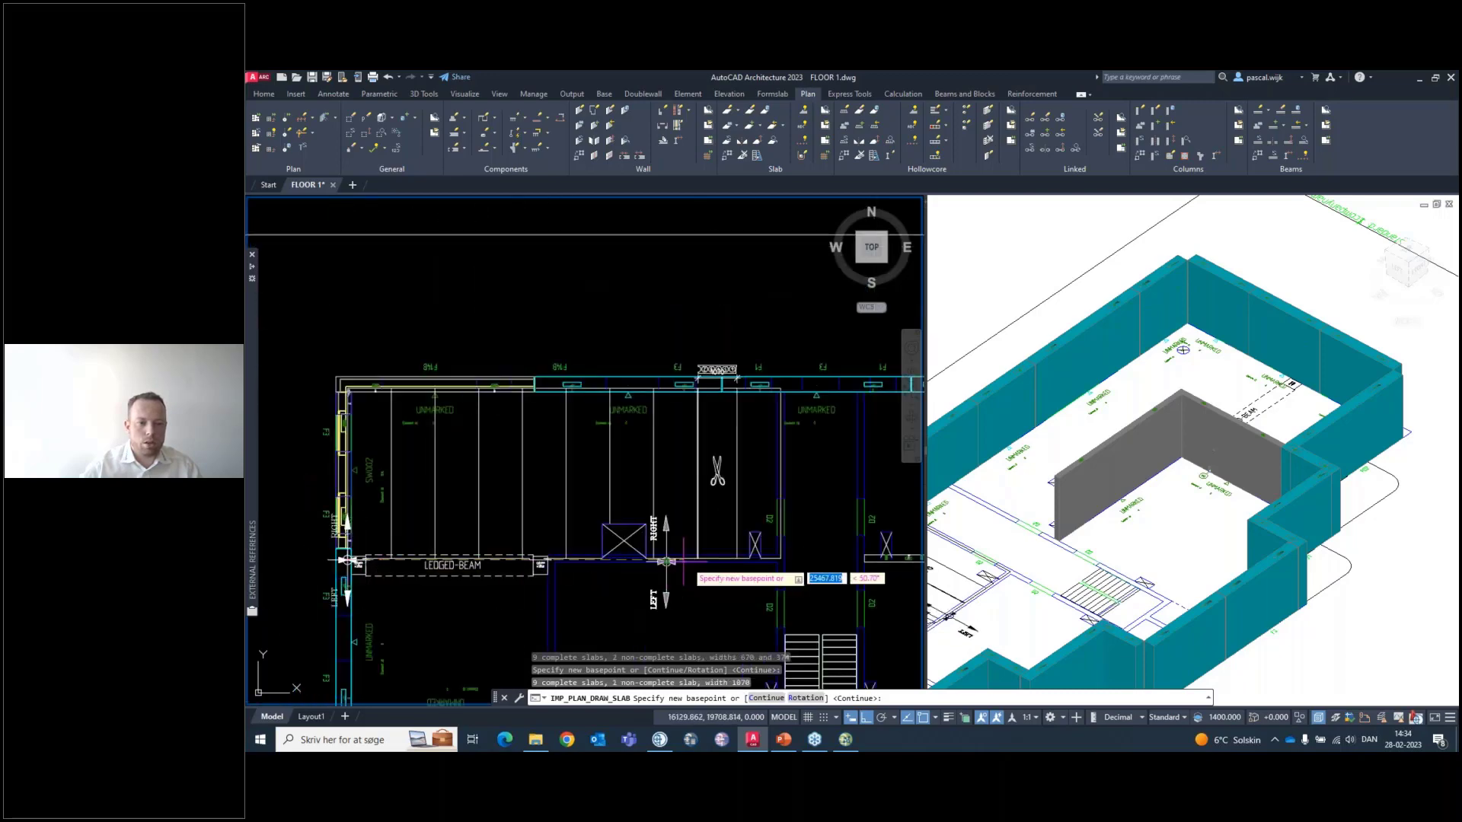
Set the slab basepoint at the large opening's upper corner facing the small opening and continue to placing the non-complete slabs
{"action": "scroll", "coordinate": [735, 493], "scroll_direction": "up", "scroll_amount": 4}
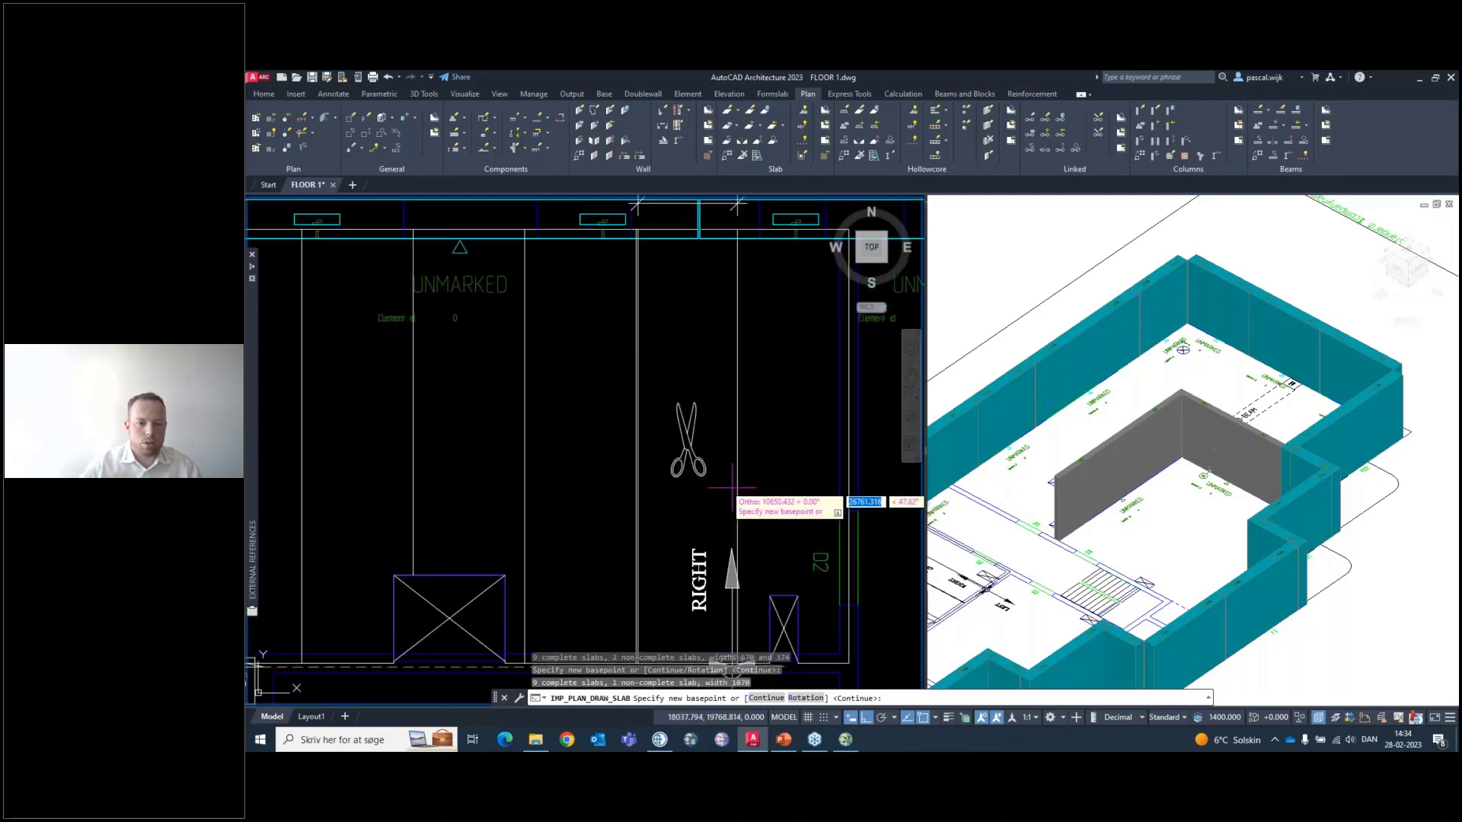
{"action": "scroll", "coordinate": [719, 480], "scroll_direction": "down", "scroll_amount": 4}
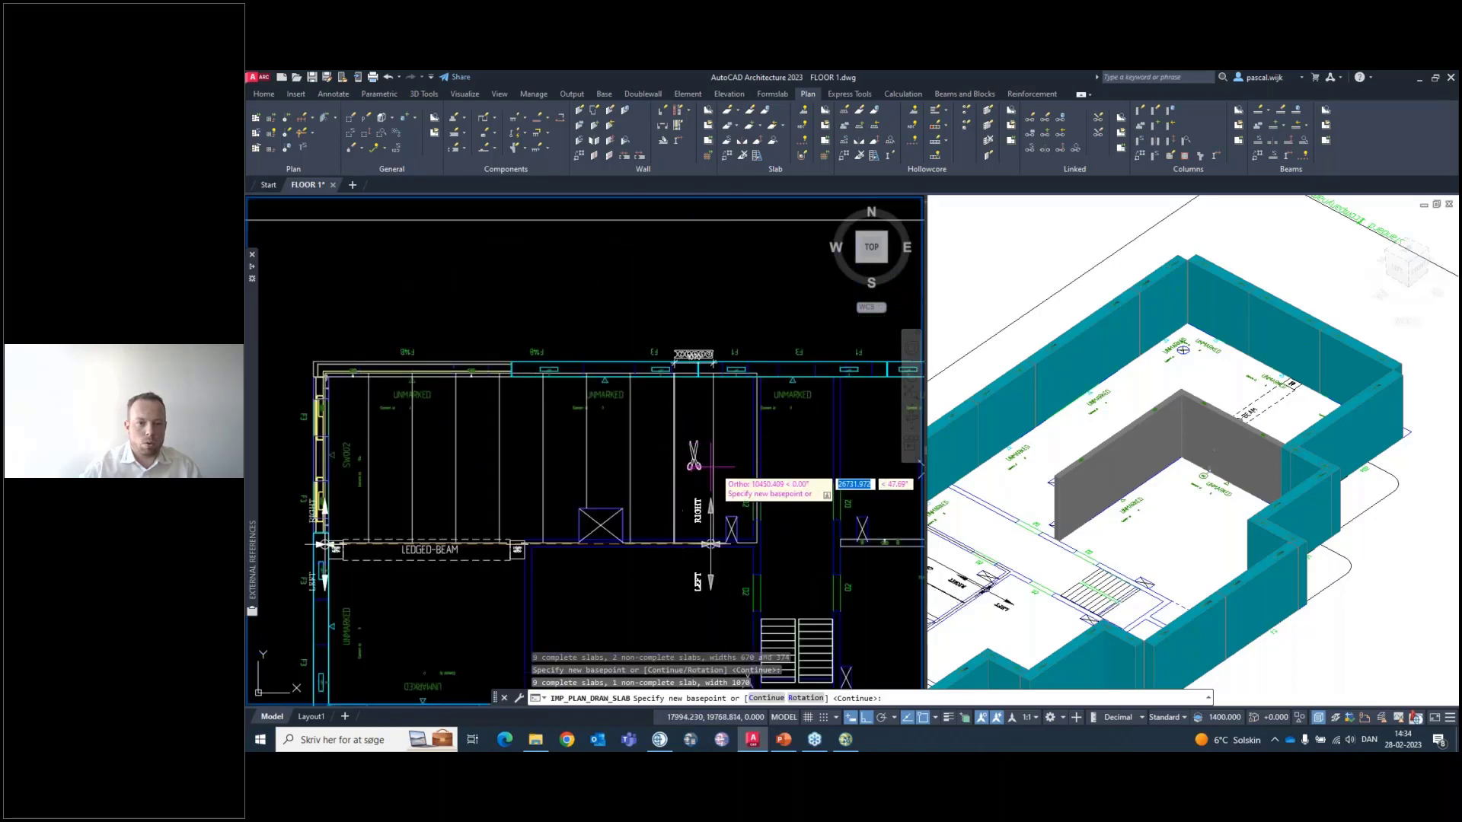
{"action": "scroll", "coordinate": [704, 456], "scroll_direction": "up", "scroll_amount": 4}
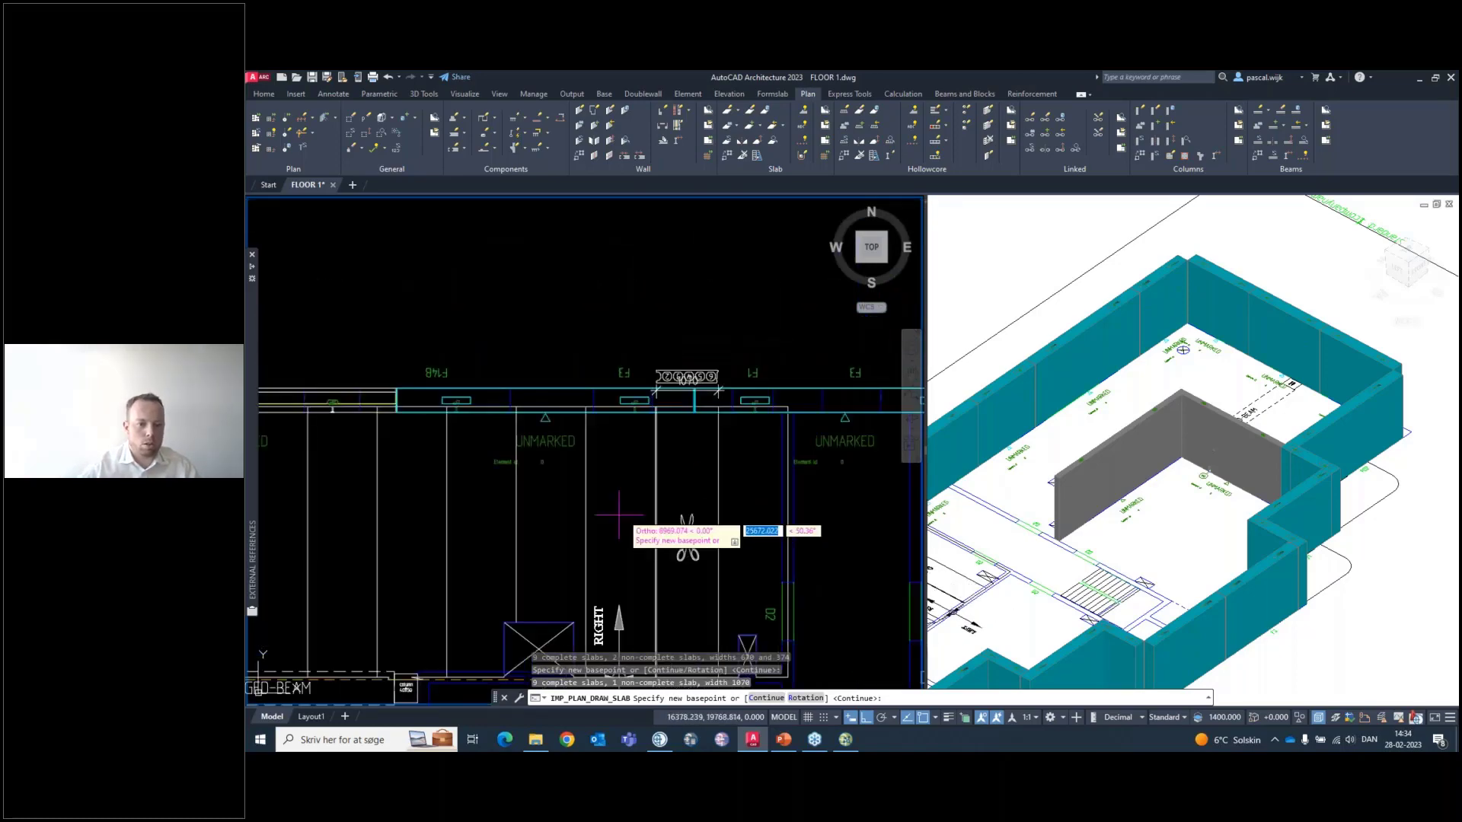
{"action": "scroll", "coordinate": [618, 514], "scroll_direction": "up", "scroll_amount": 3}
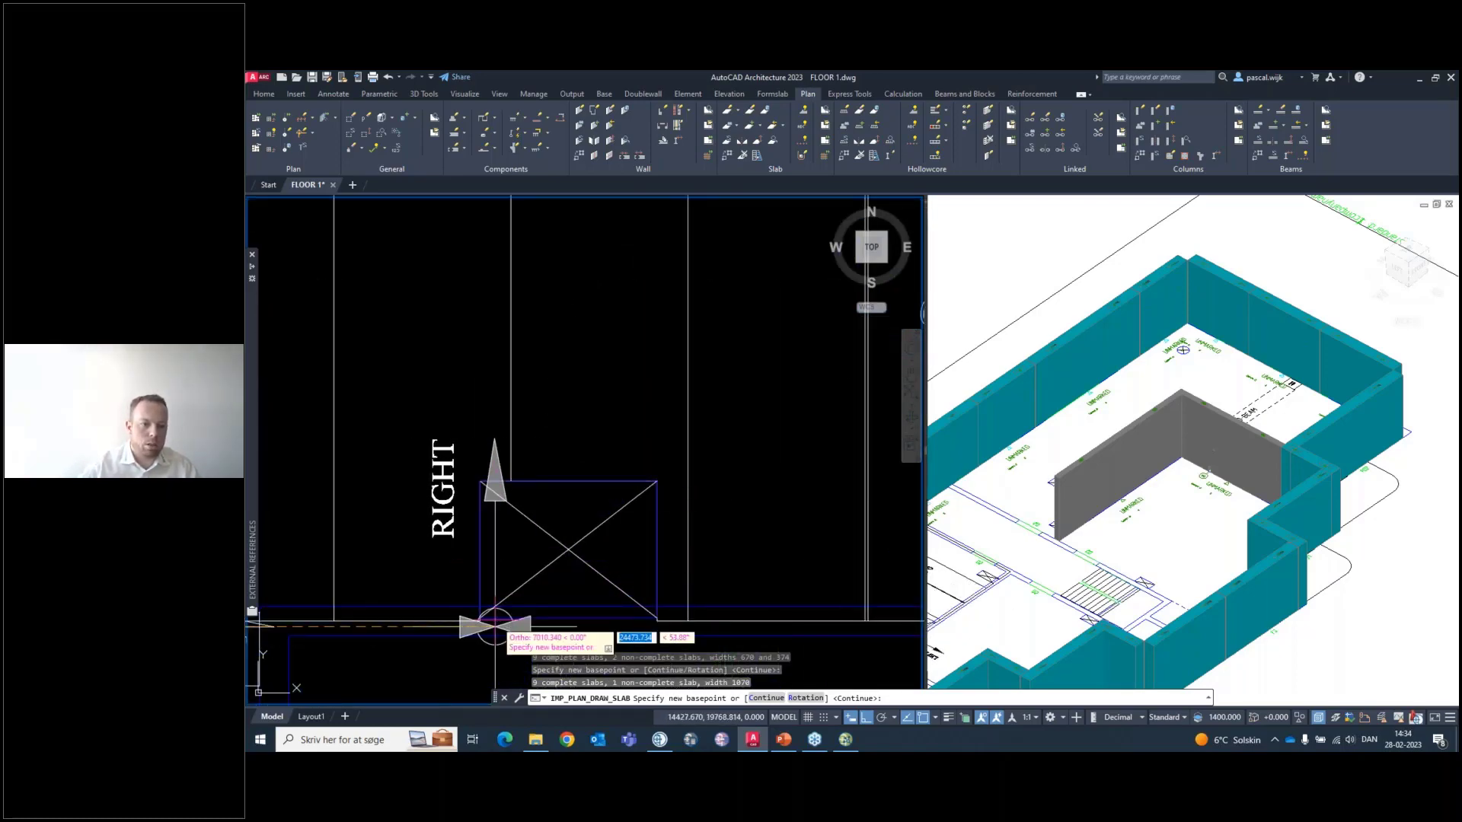
{"action": "scroll", "coordinate": [518, 533], "scroll_direction": "down", "scroll_amount": 3}
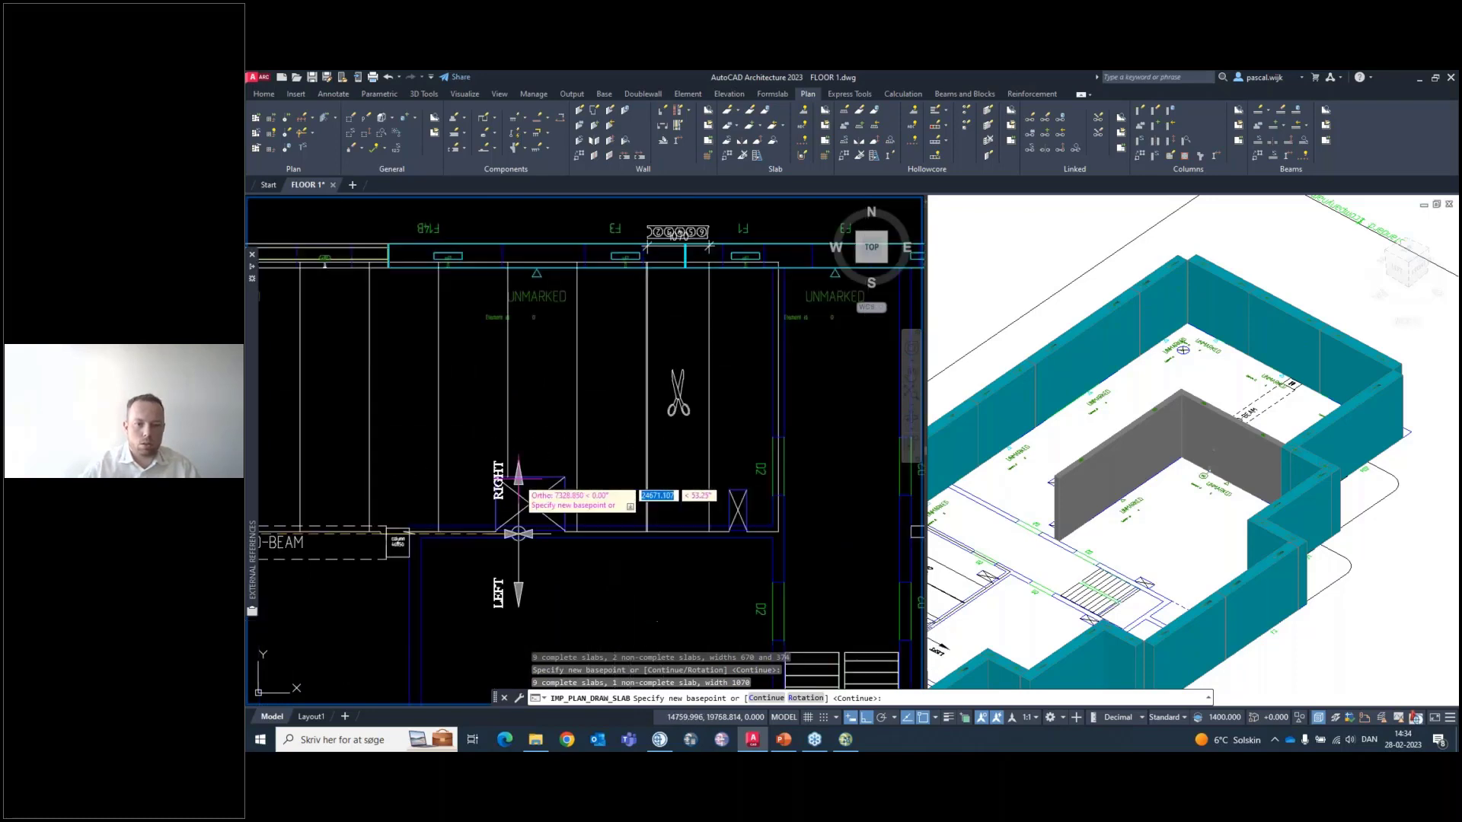
{"action": "middle_click_drag", "start_coordinate": [518, 534], "coordinate": [610, 622]}
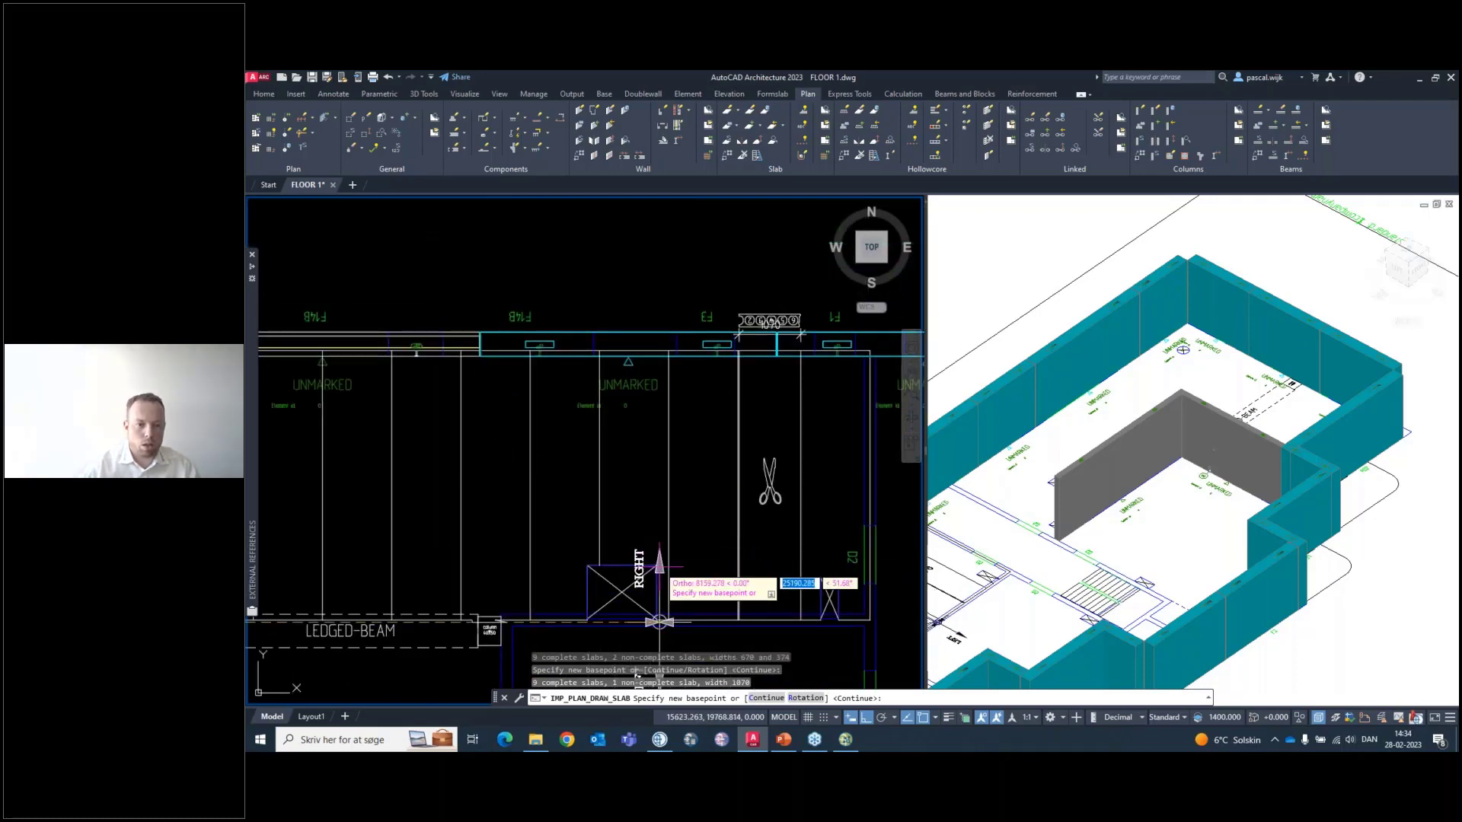
{"action": "scroll", "coordinate": [609, 495], "scroll_direction": "down", "scroll_amount": 5}
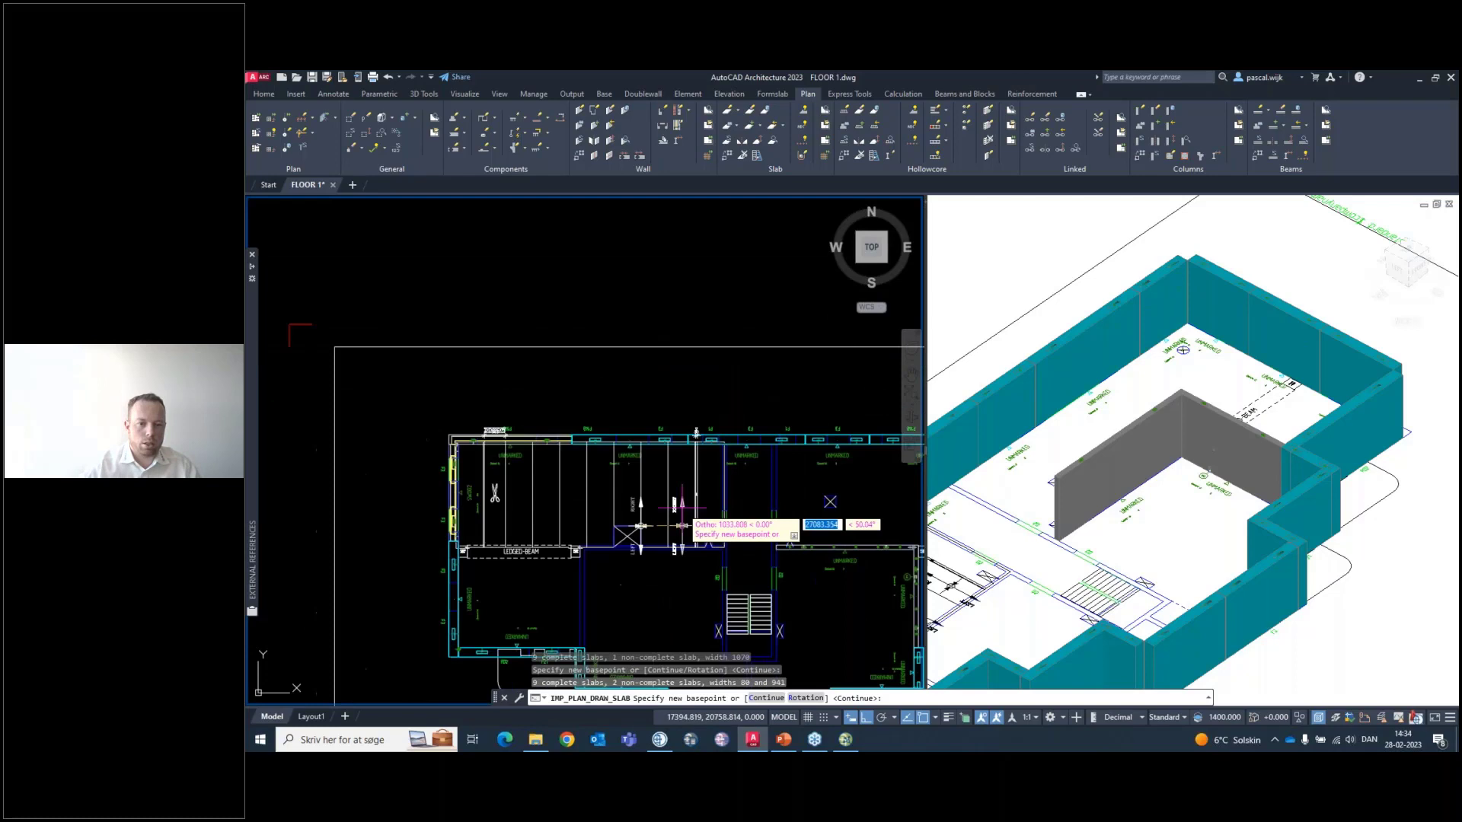
{"action": "left_click", "coordinate": [544, 503]}
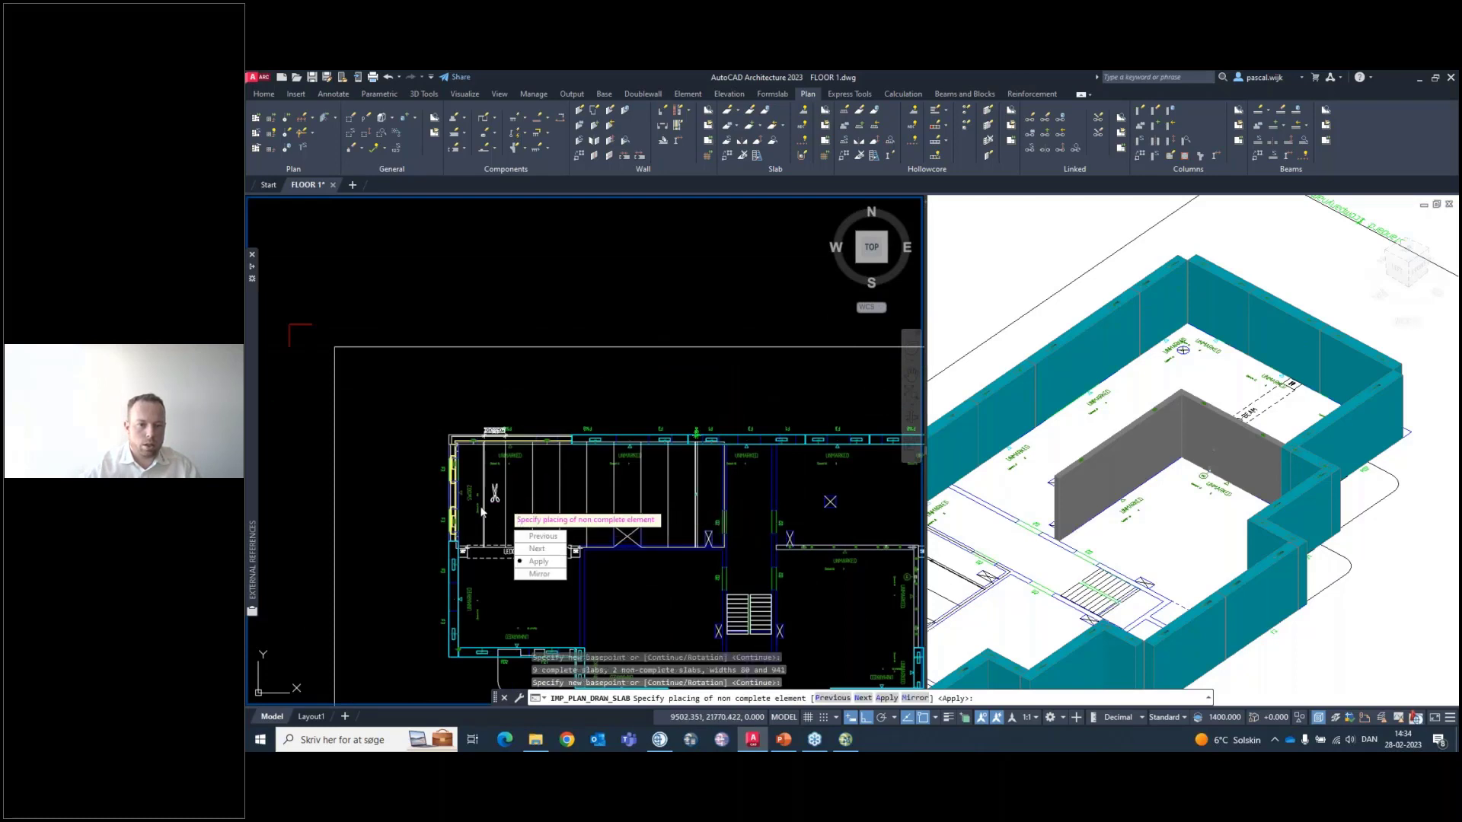
Examine the non-complete slabs at both ends of the layout, especially the width of the narrow one near the stair corridor
{"action": "scroll", "coordinate": [473, 509], "scroll_direction": "up", "scroll_amount": 2}
{"action": "scroll", "coordinate": [474, 499], "scroll_direction": "down", "scroll_amount": 2}
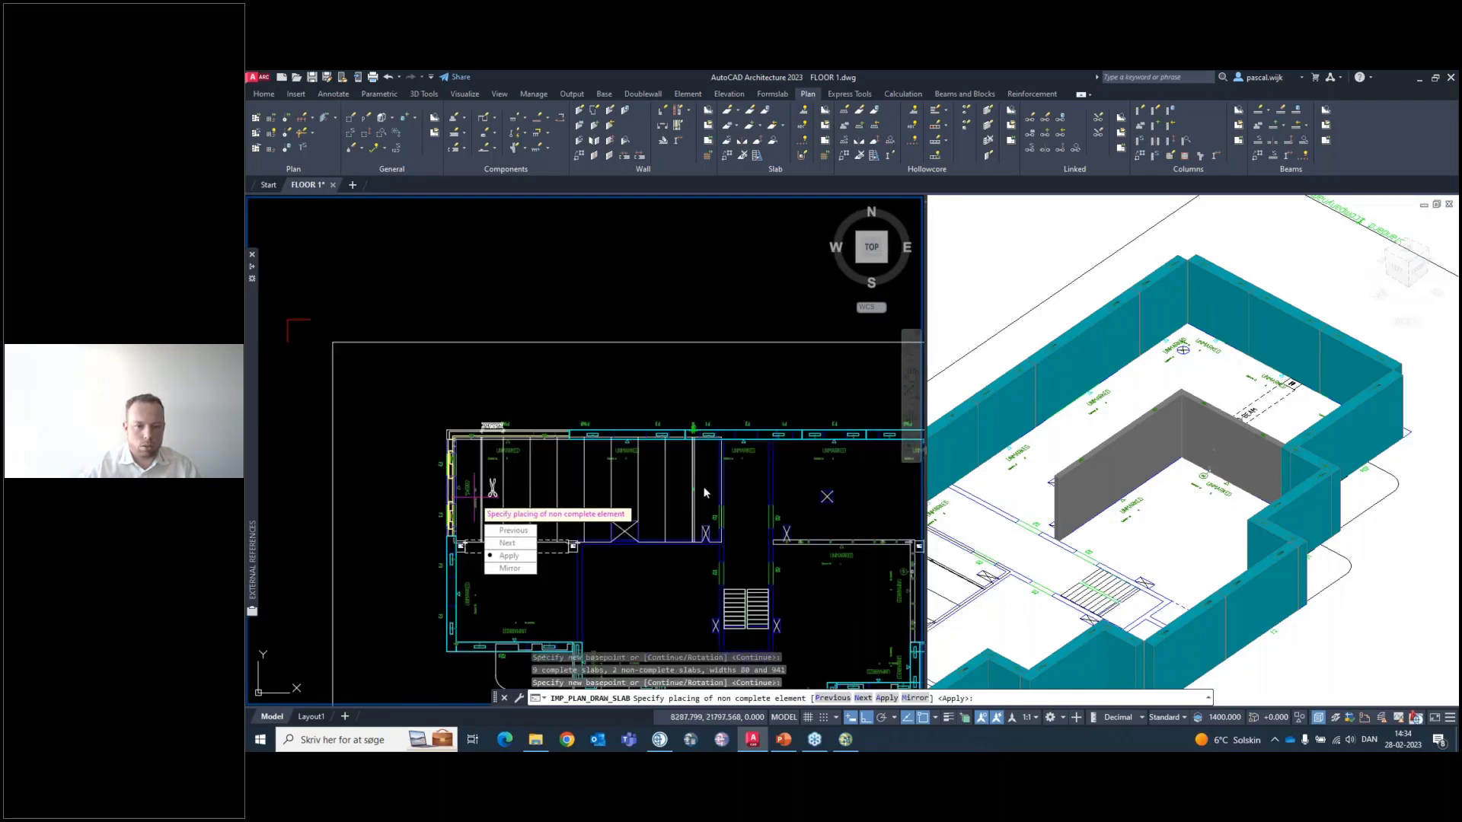
{"action": "scroll", "coordinate": [704, 492], "scroll_direction": "up", "scroll_amount": 4}
{"action": "scroll", "coordinate": [632, 394], "scroll_direction": "down", "scroll_amount": 2}
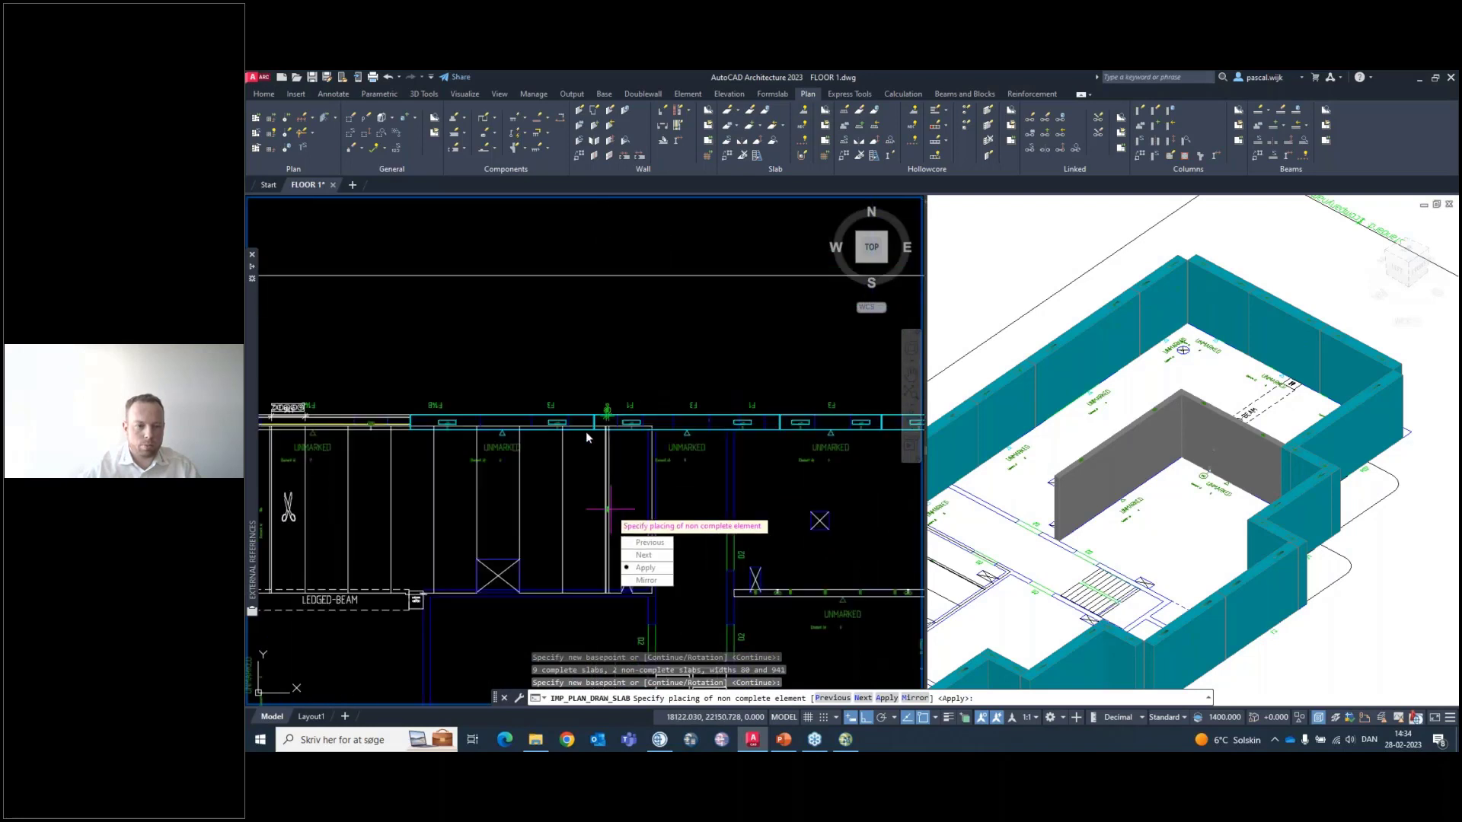
{"action": "scroll", "coordinate": [596, 495], "scroll_direction": "up", "scroll_amount": 3}
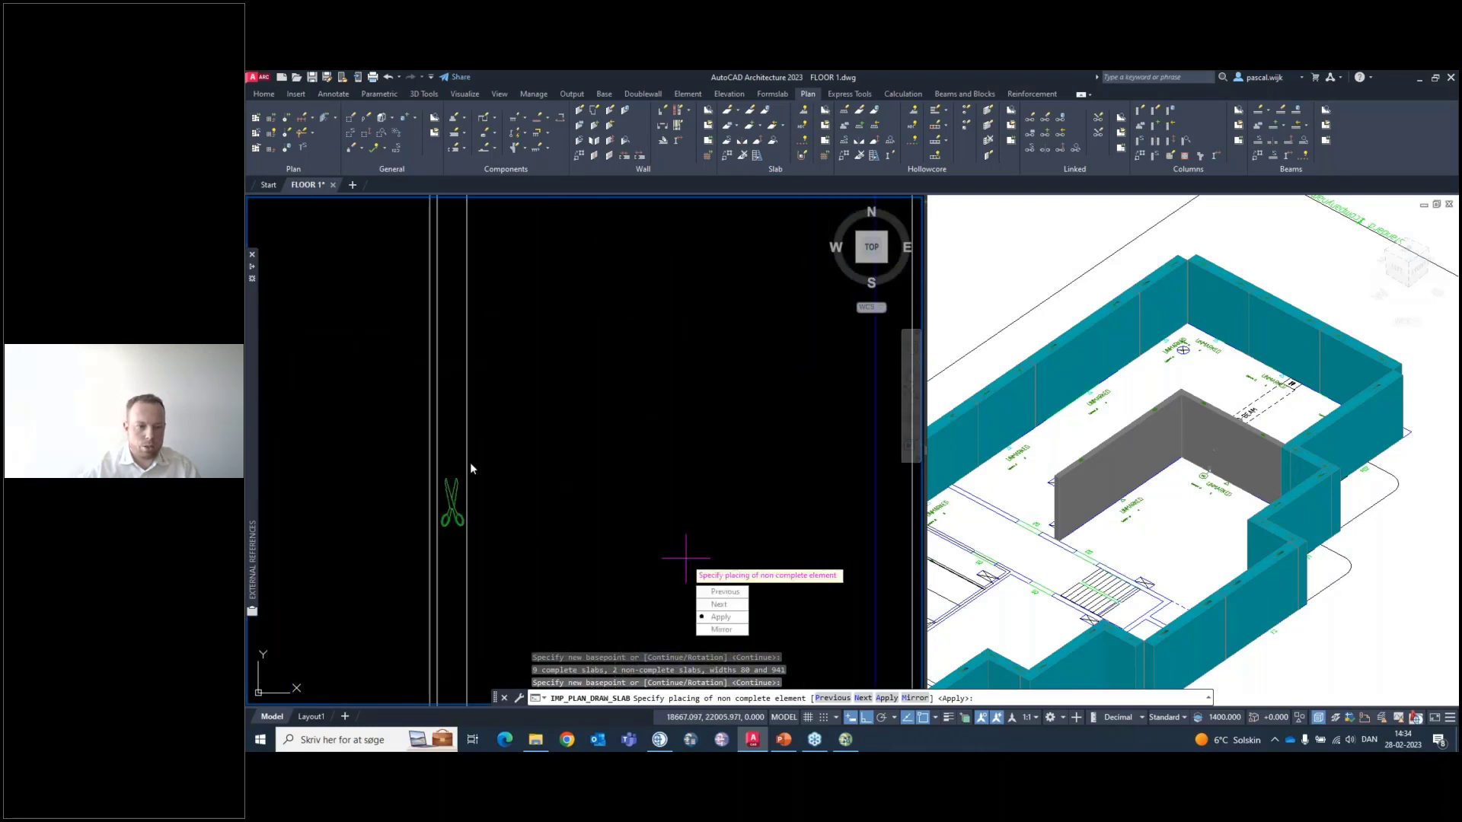
{"action": "scroll", "coordinate": [474, 482], "scroll_direction": "down", "scroll_amount": 4}
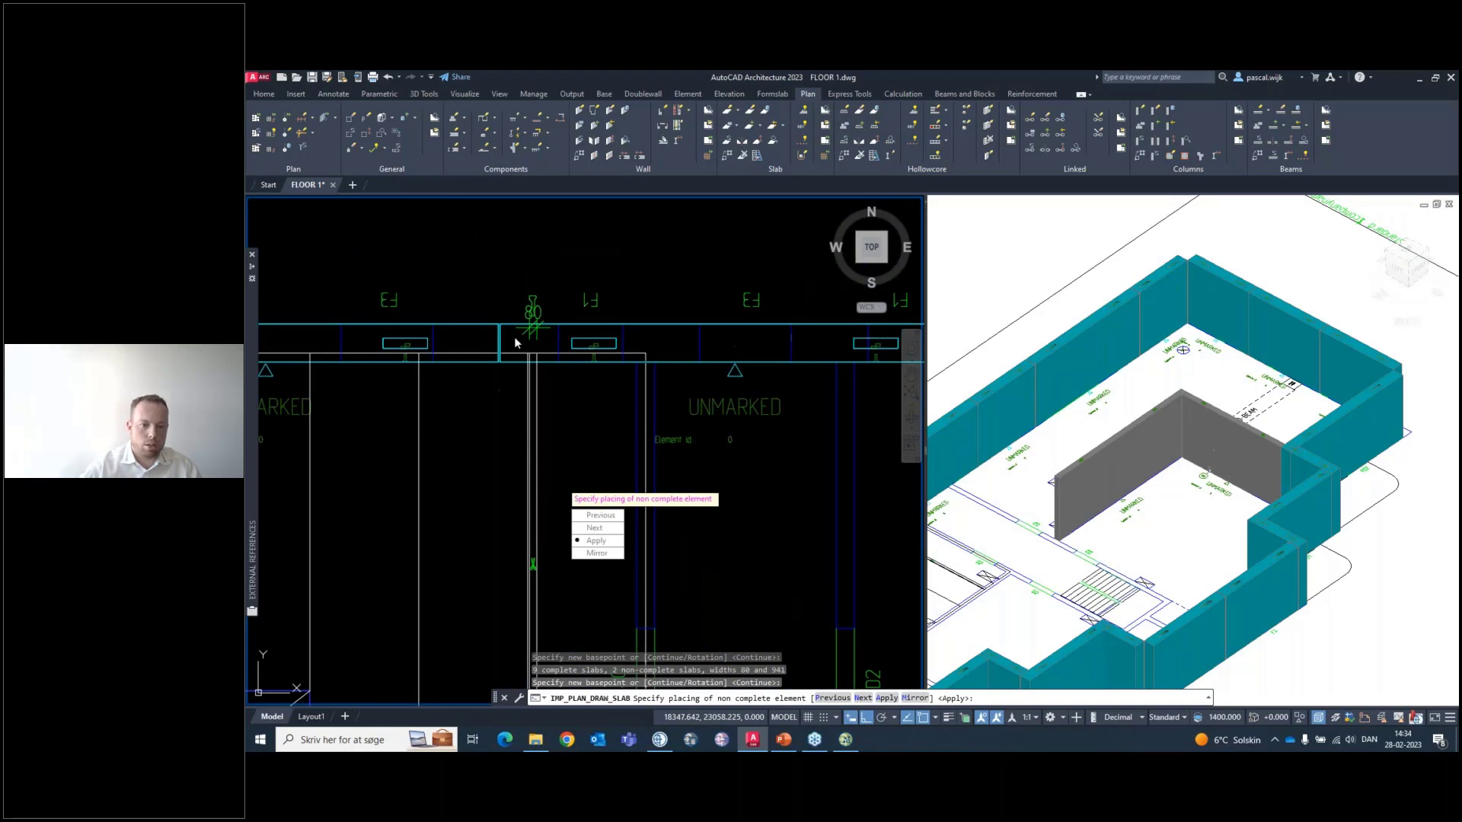
{"action": "scroll", "coordinate": [520, 296], "scroll_direction": "up", "scroll_amount": 3}
{"action": "scroll", "coordinate": [575, 296], "scroll_direction": "down", "scroll_amount": 3}
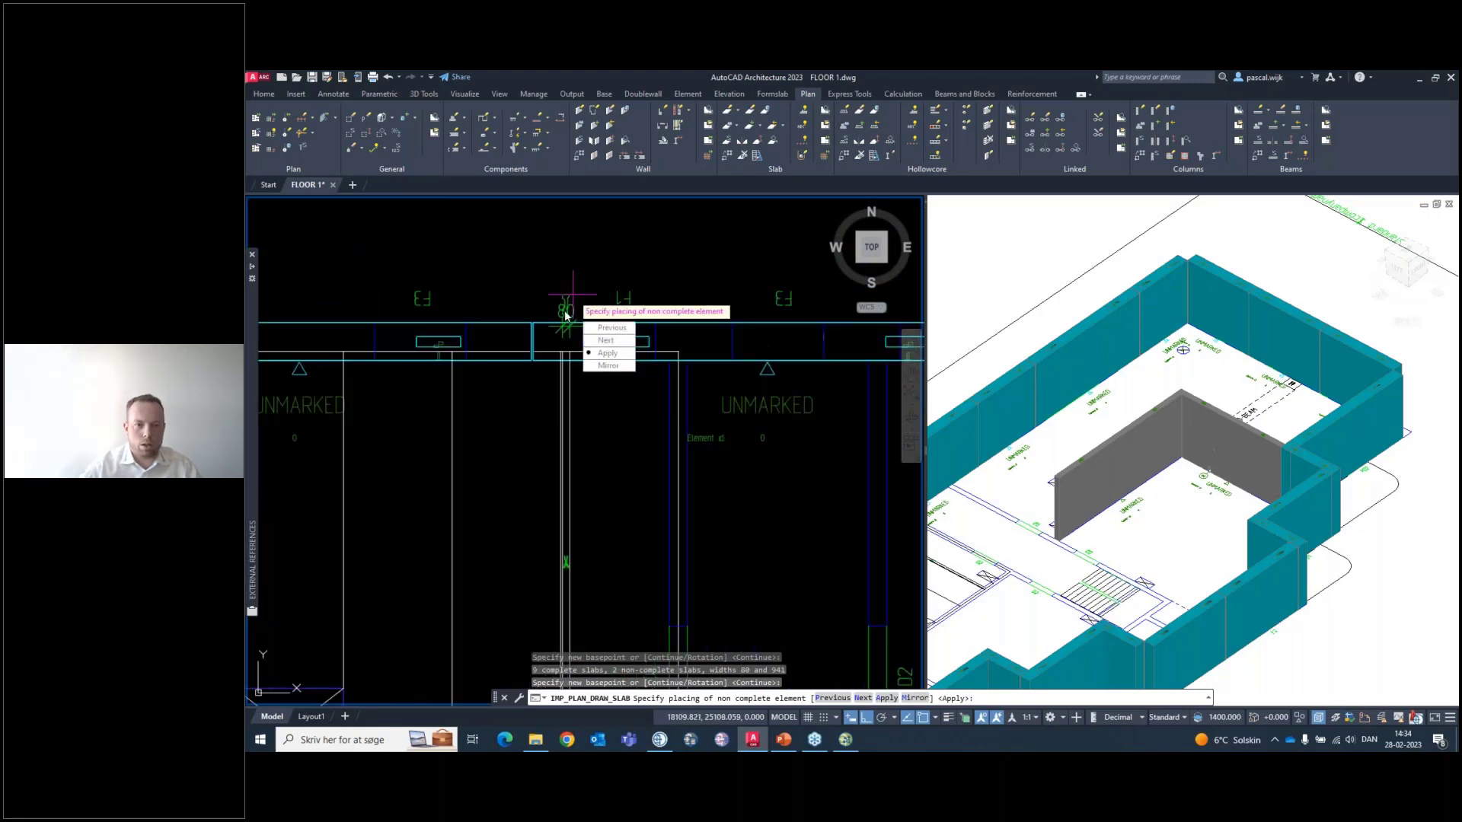
{"action": "scroll", "coordinate": [575, 326], "scroll_direction": "down", "scroll_amount": 2}
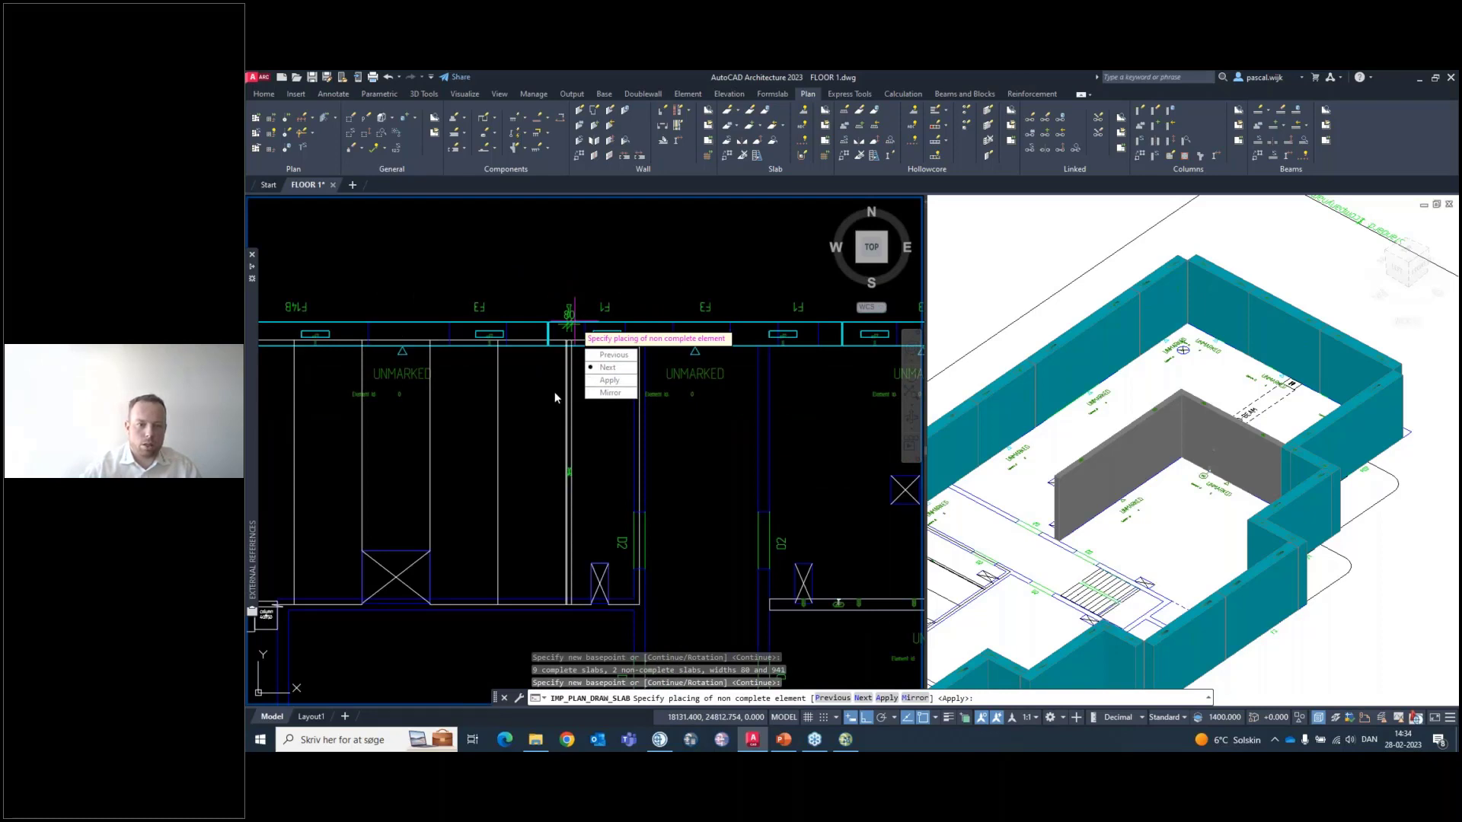
Shift the narrow non-complete slab with the Next and Previous options until it lies against the stair corridor wall
{"action": "type", "text": "N"}
{"action": "key", "text": "Return"}
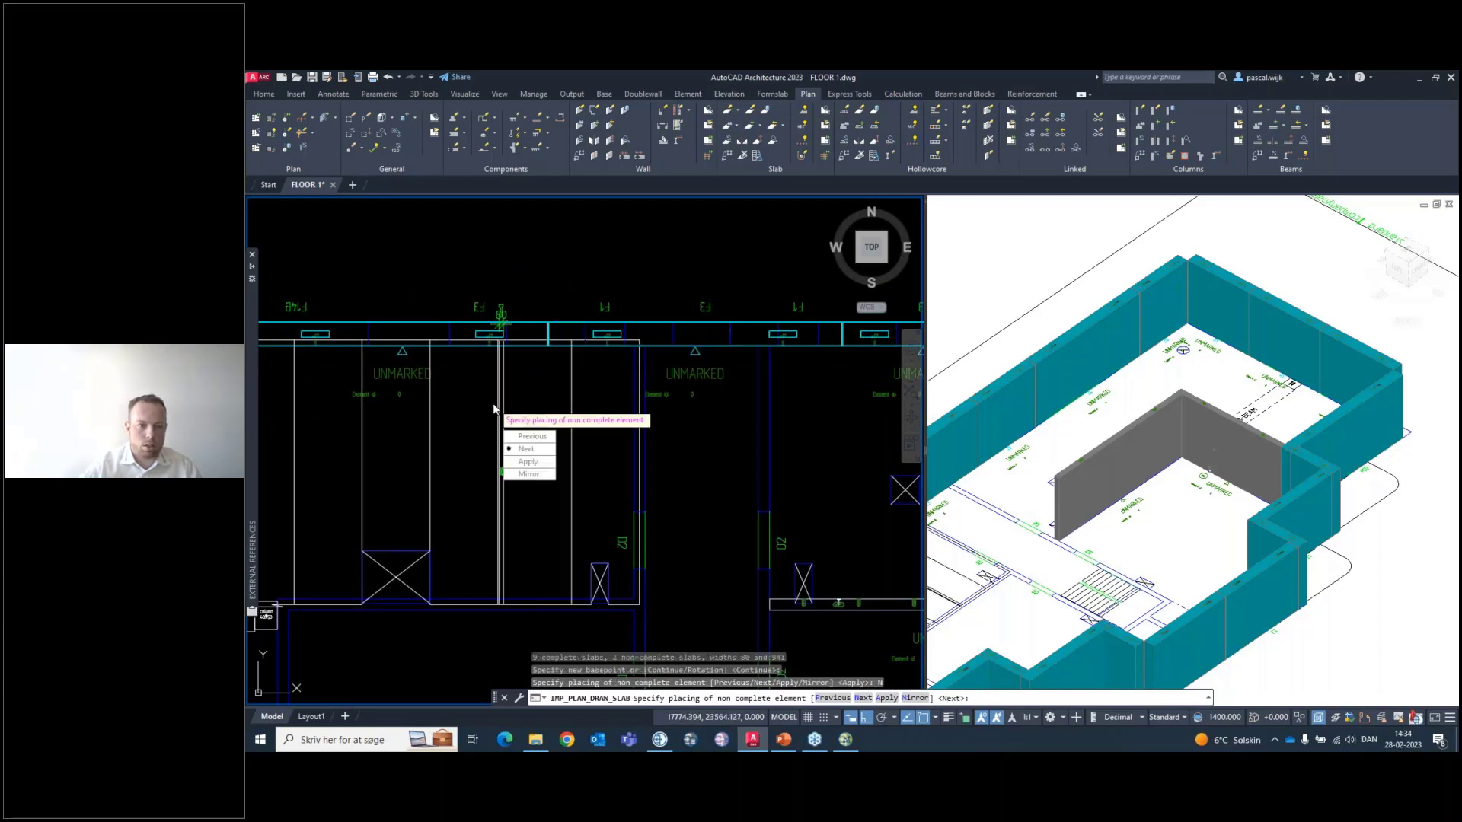
{"action": "type", "text": "P"}
{"action": "key", "text": "Return"}
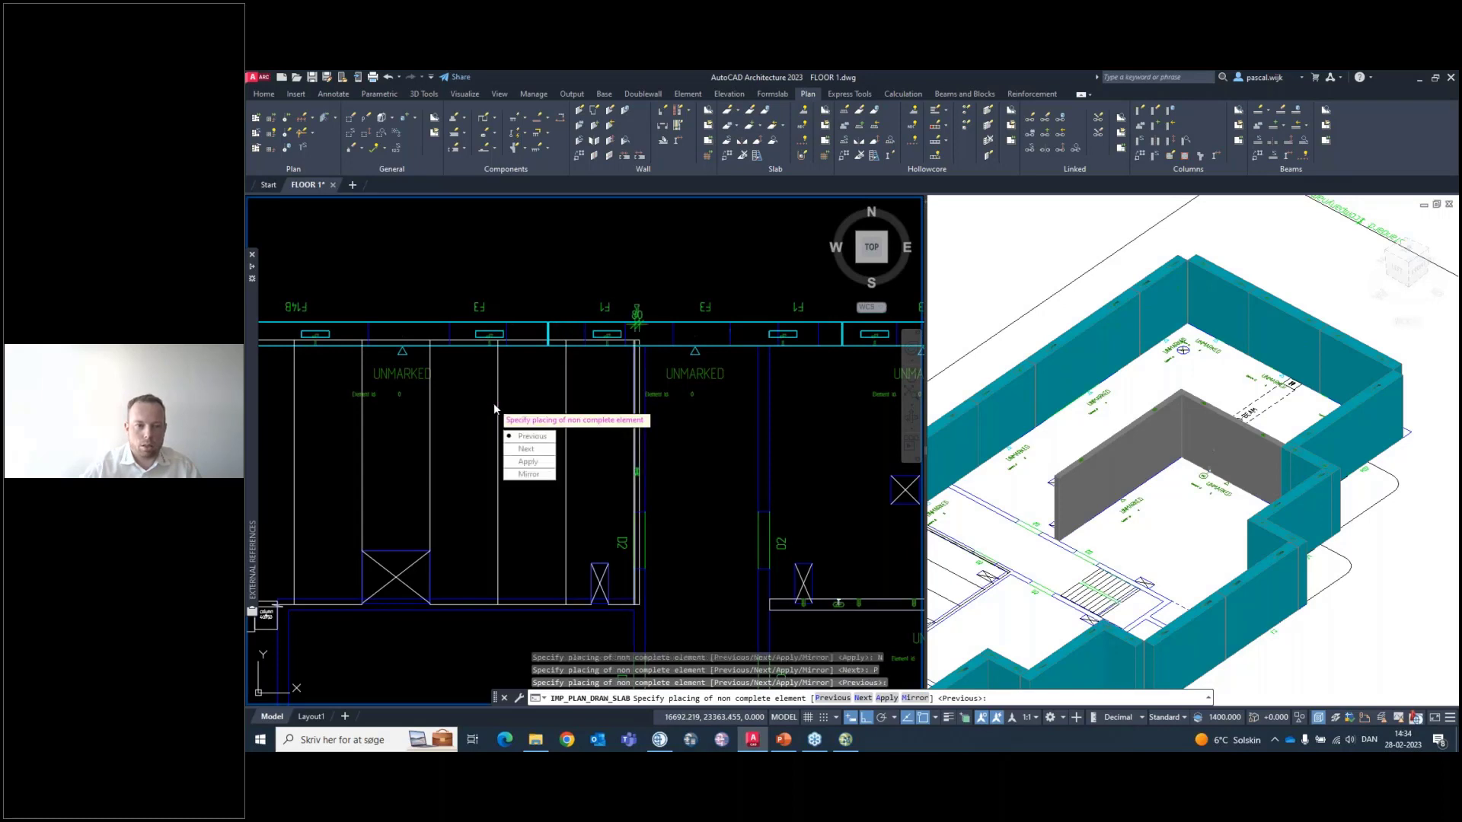
{"action": "scroll", "coordinate": [639, 475], "scroll_direction": "up", "scroll_amount": 2}
{"action": "scroll", "coordinate": [642, 222], "scroll_direction": "up", "scroll_amount": 6}
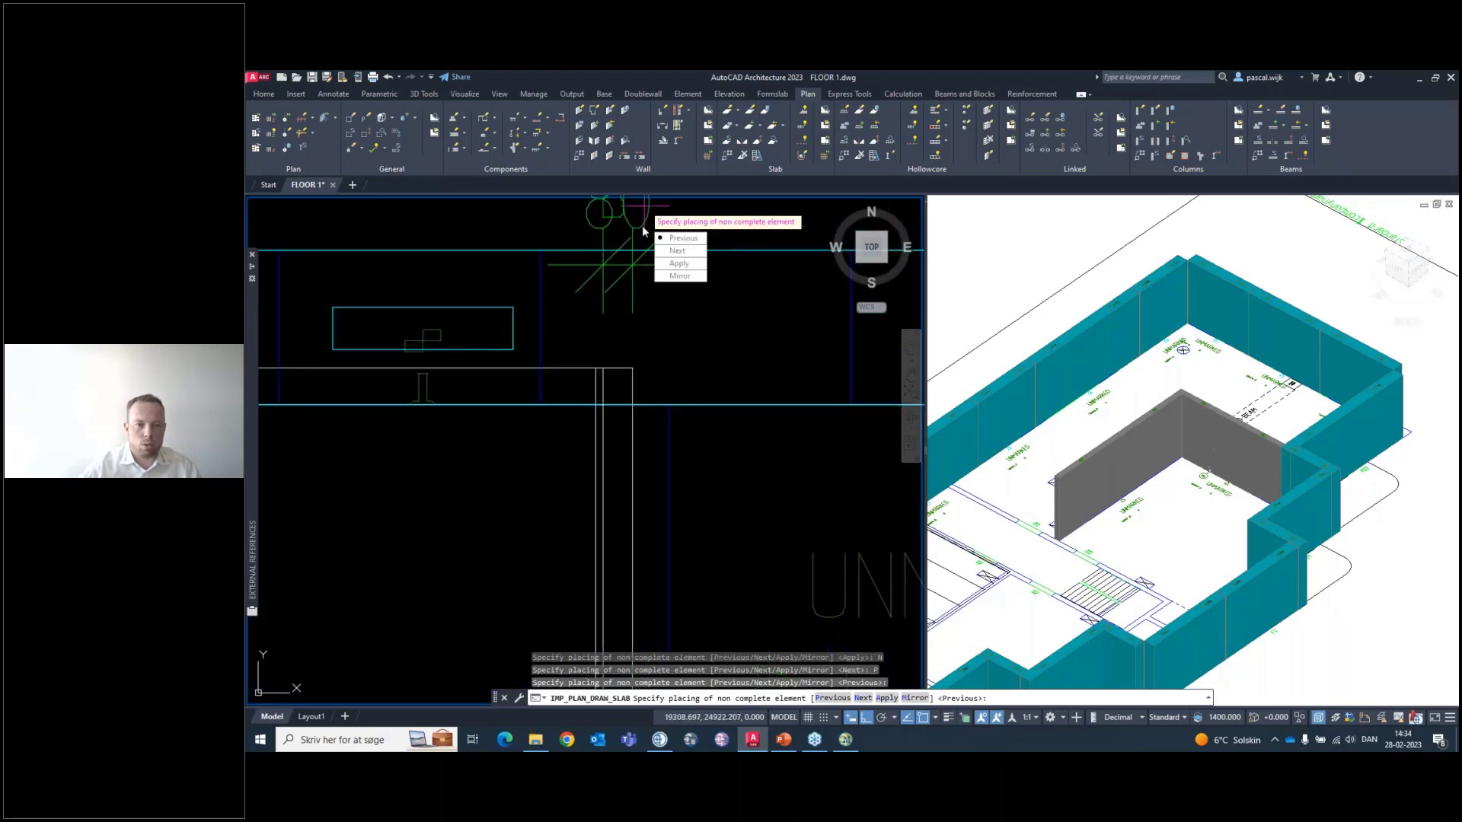
{"action": "scroll", "coordinate": [670, 328], "scroll_direction": "down", "scroll_amount": 10}
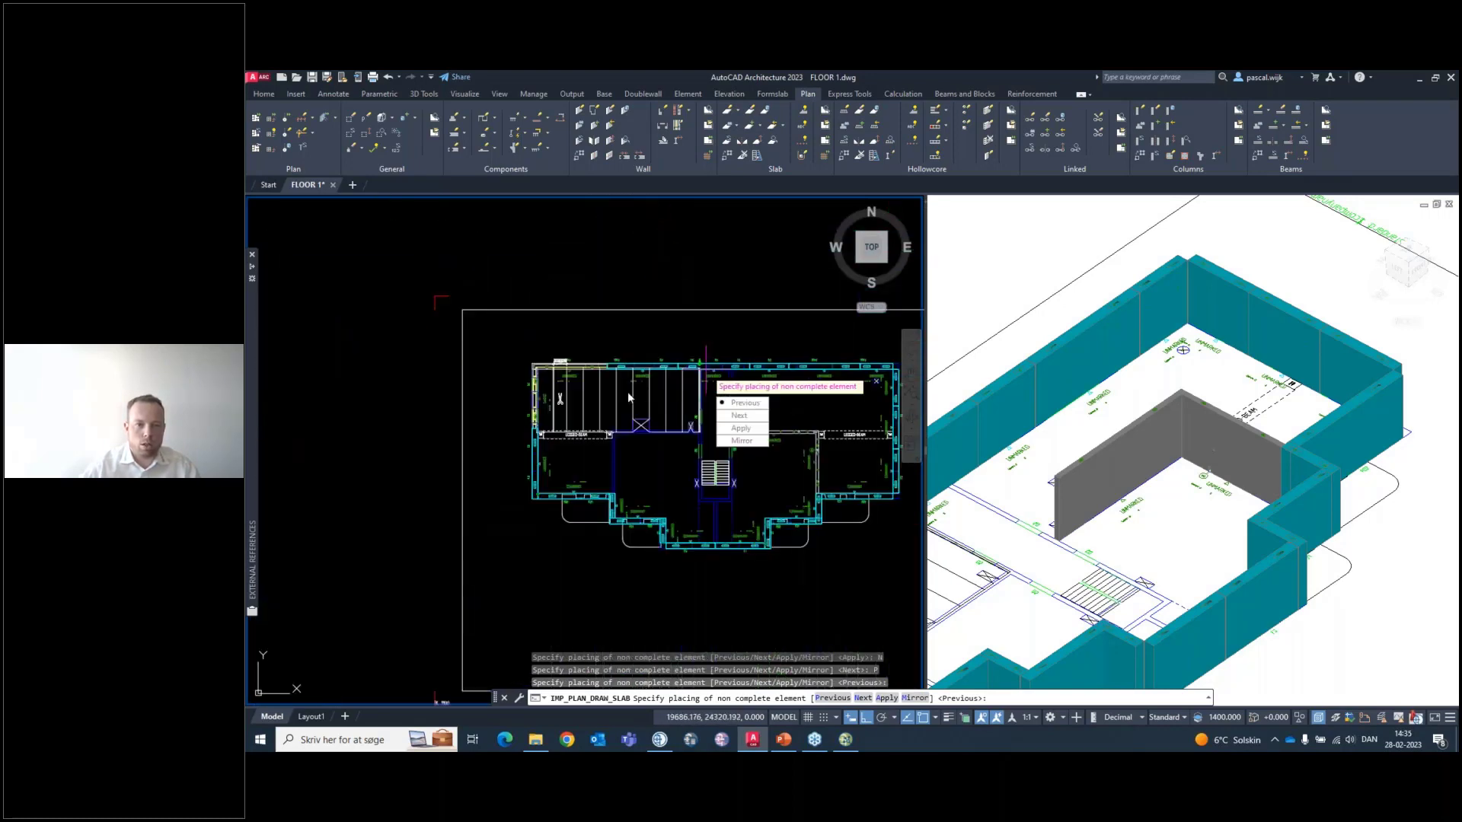
Apply the narrow non-complete slab's placement against the stair corridor wall and continue to the non-complete slab near the outer wall
{"action": "scroll", "coordinate": [629, 397], "scroll_direction": "up", "scroll_amount": 4}
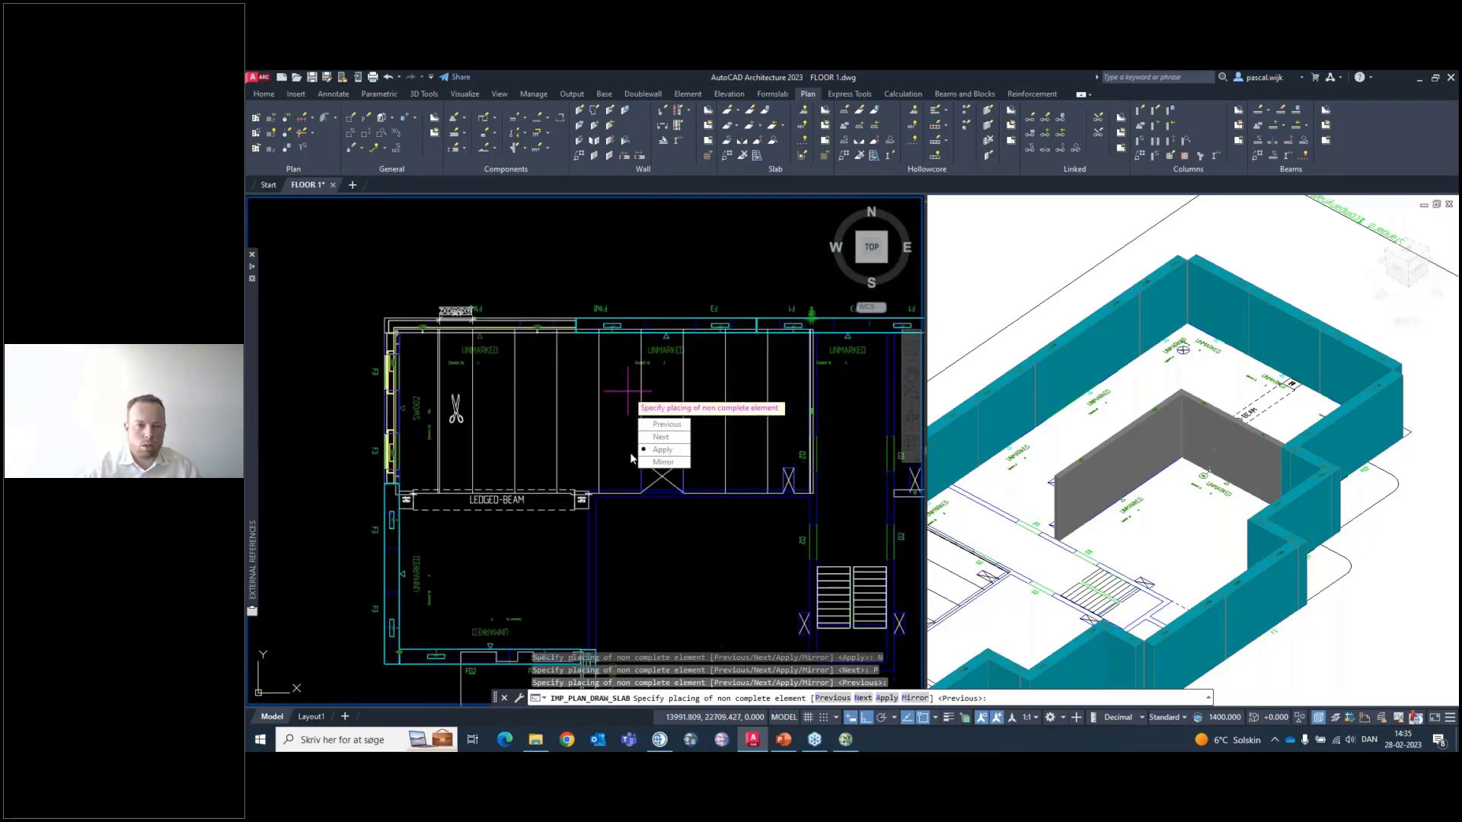
{"action": "left_click", "coordinate": [661, 450]}
{"action": "scroll", "coordinate": [432, 332], "scroll_direction": "up", "scroll_amount": 2}
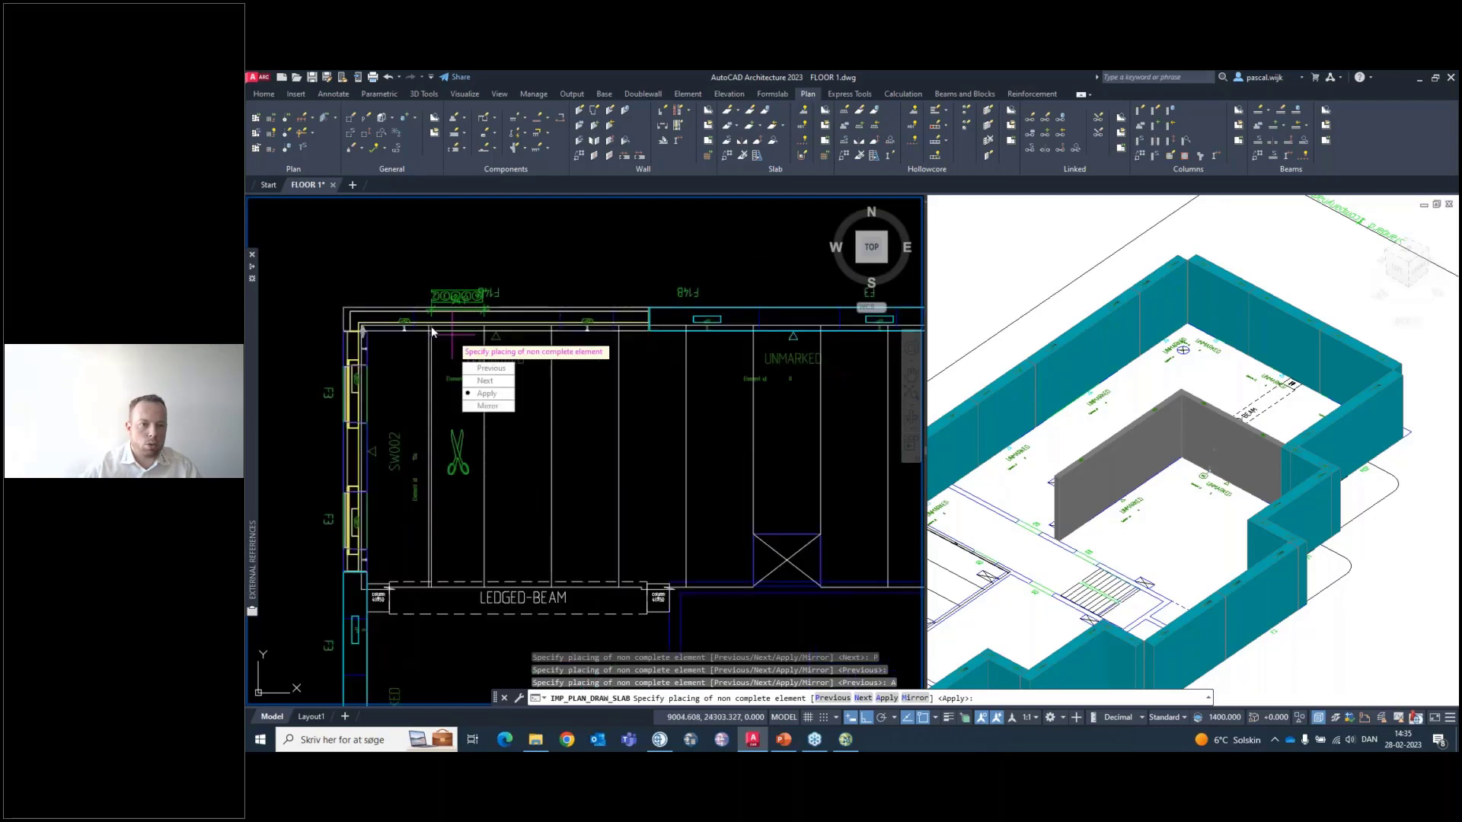
Try the Mirror option on the non-complete slab near the outer wall and mirror it back to its original cut side
{"action": "scroll", "coordinate": [425, 292], "scroll_direction": "up", "scroll_amount": 8}
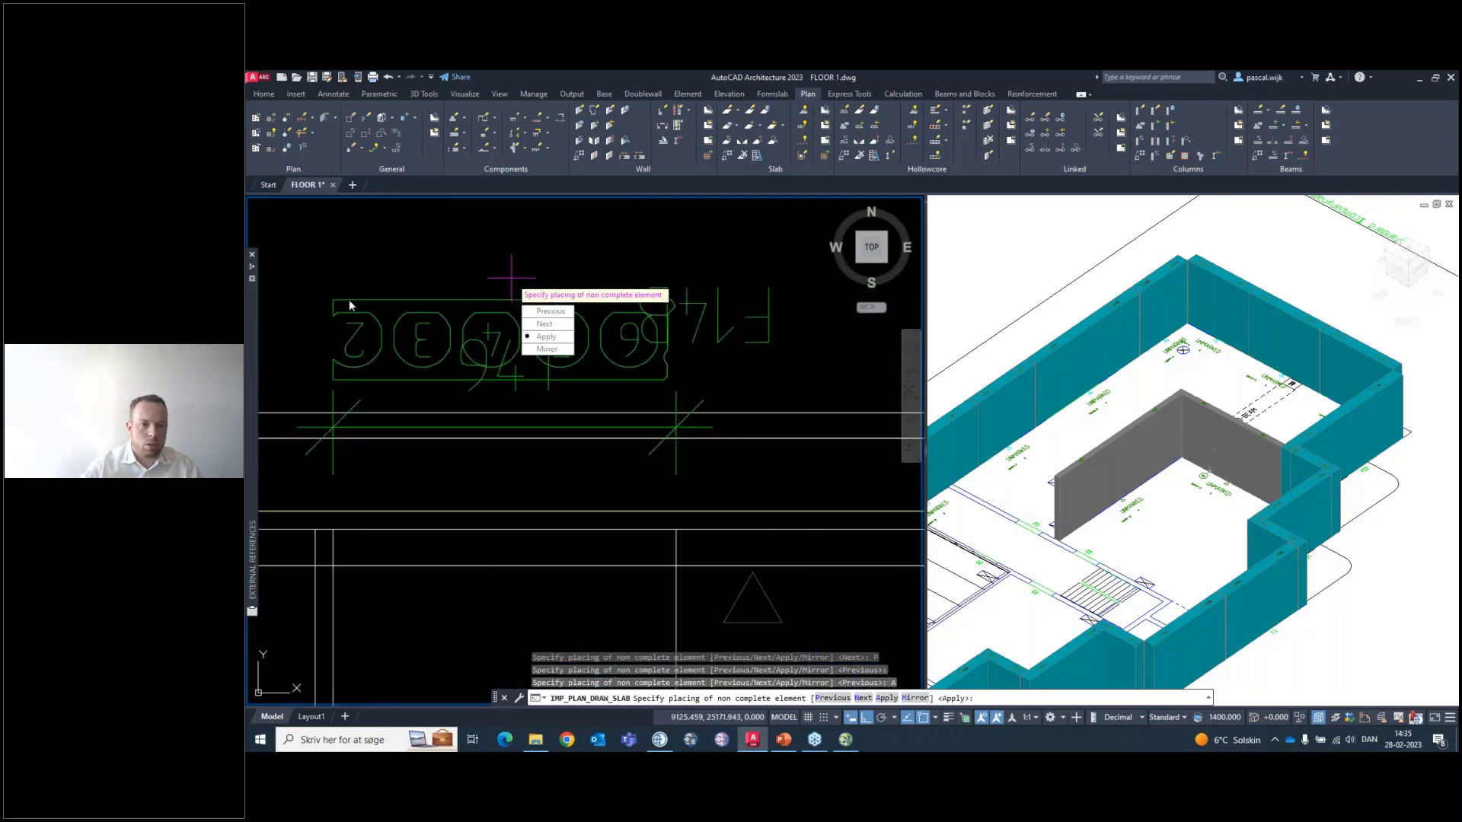
{"action": "scroll", "coordinate": [349, 305], "scroll_direction": "down", "scroll_amount": 5}
{"action": "middle_click_drag", "start_coordinate": [375, 272], "coordinate": [501, 300]}
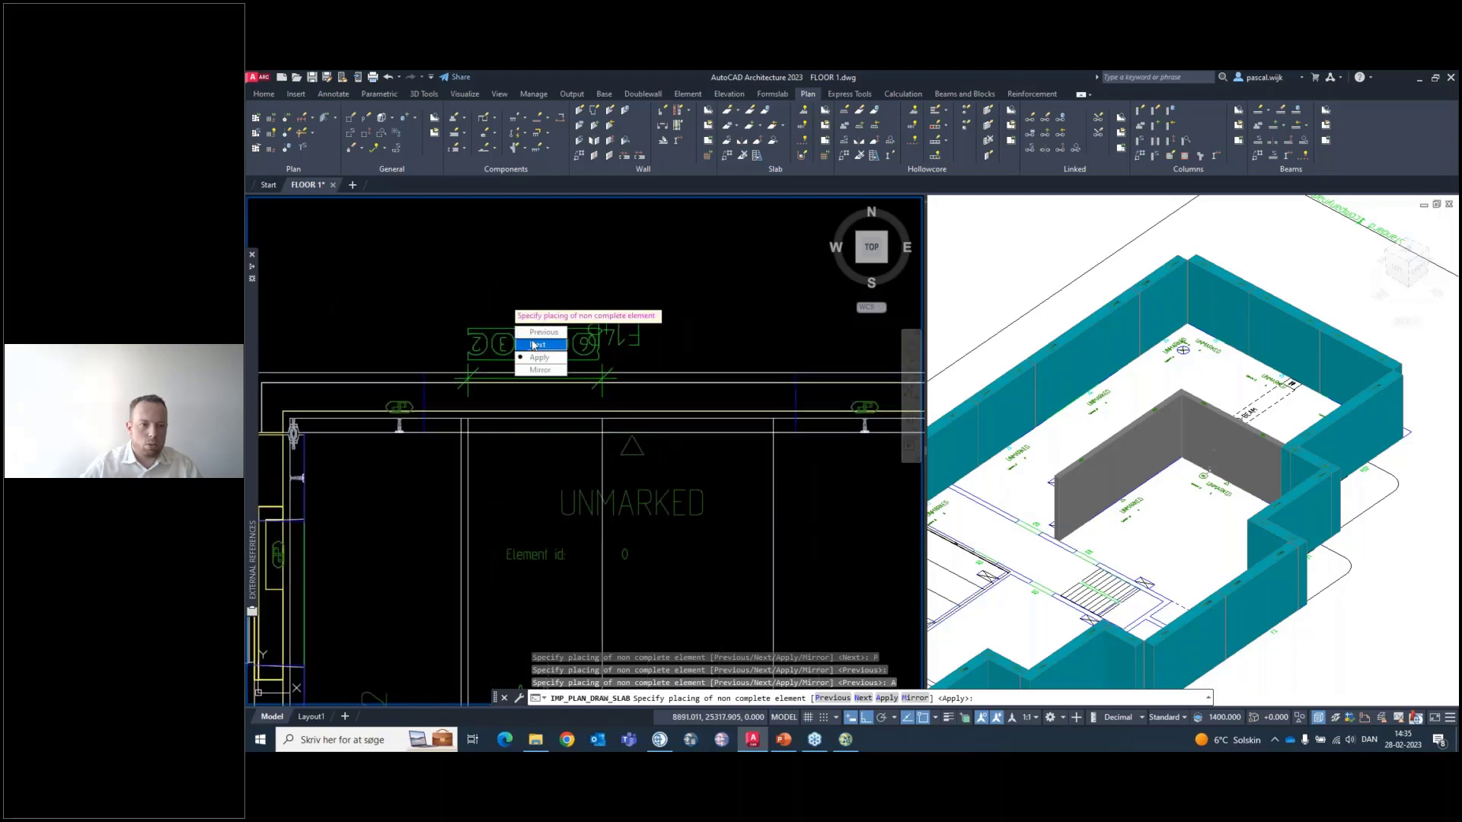
{"action": "left_click", "coordinate": [538, 371]}
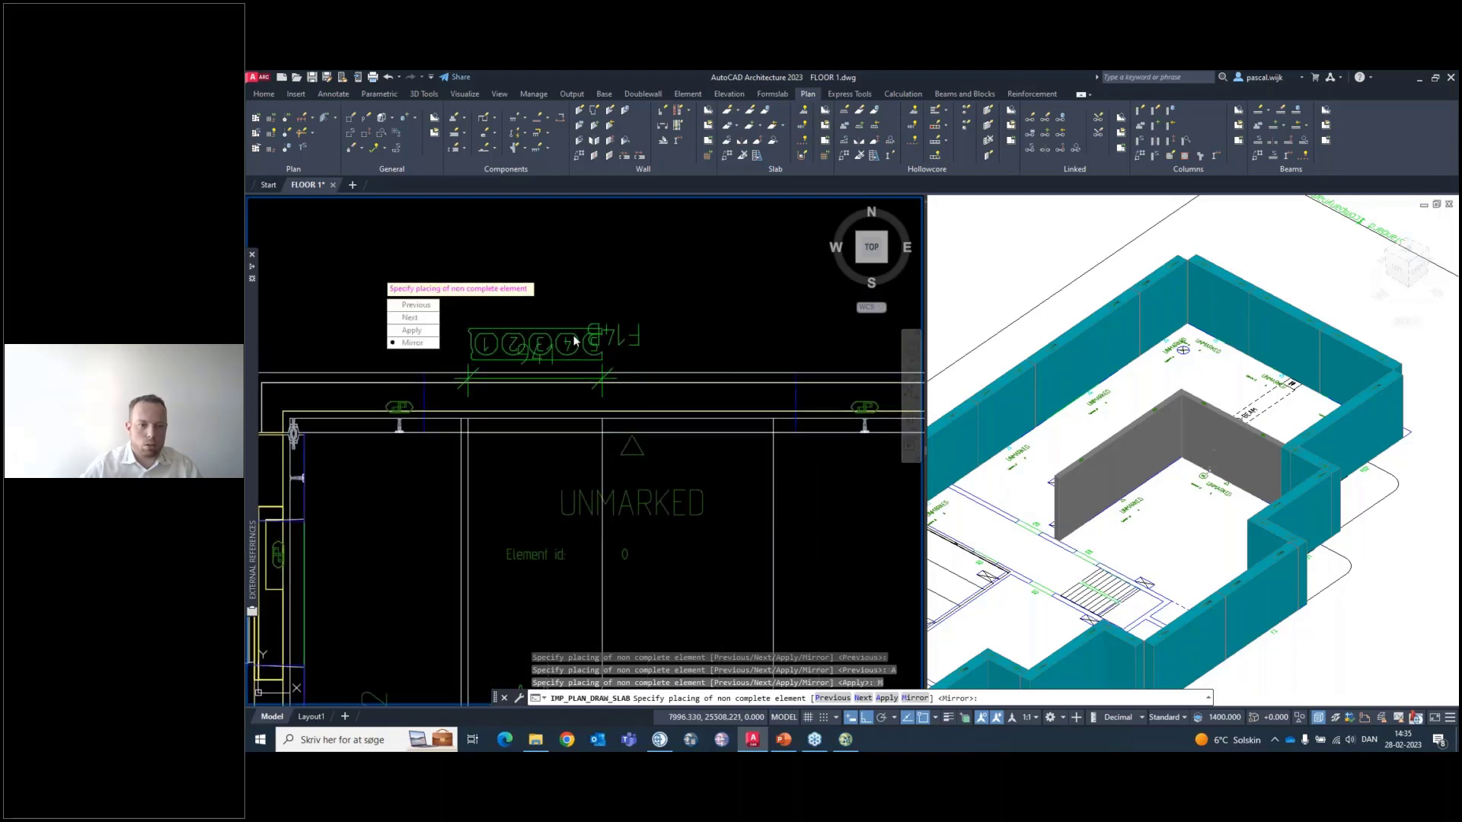
{"action": "left_click", "coordinate": [419, 344]}
{"action": "scroll", "coordinate": [574, 260], "scroll_direction": "down", "scroll_amount": 2}
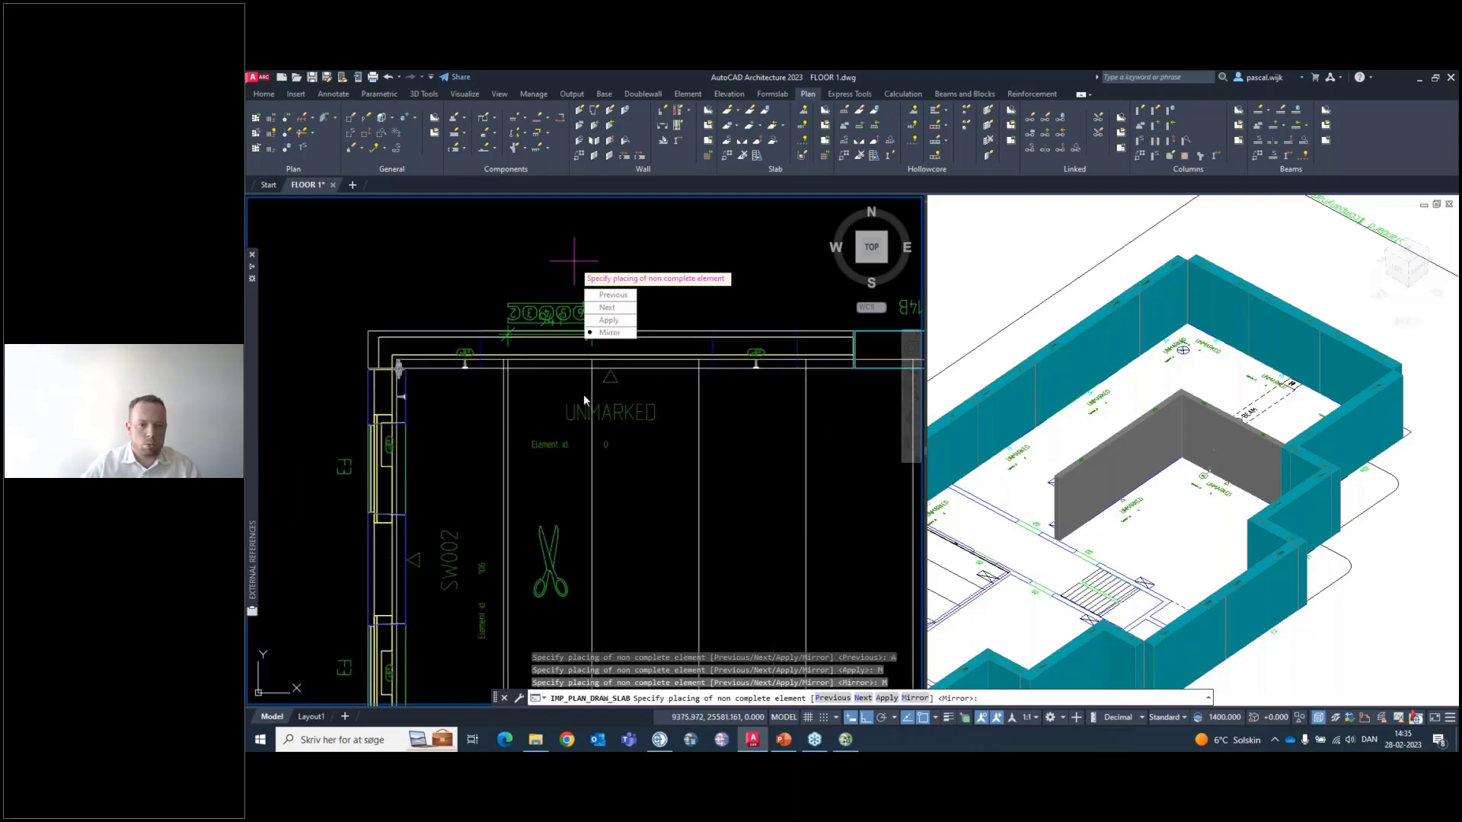
Shift the remaining non-complete slab against the outer wall with the Next option and apply its placement
{"action": "left_click", "coordinate": [619, 311]}
{"action": "scroll", "coordinate": [466, 301], "scroll_direction": "down", "scroll_amount": 2}
{"action": "scroll", "coordinate": [468, 335], "scroll_direction": "down", "scroll_amount": 2}
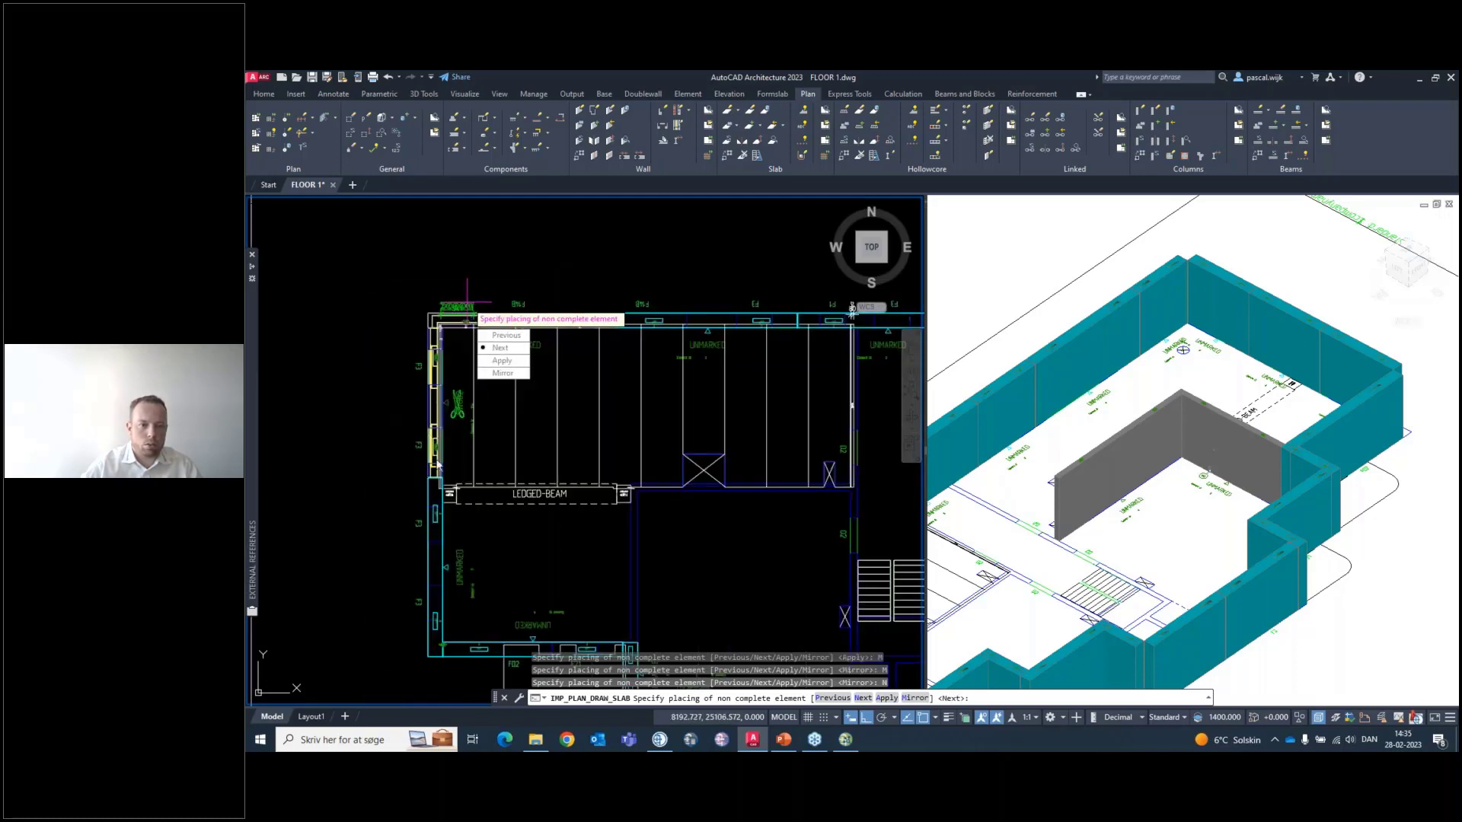
{"action": "left_click", "coordinate": [502, 360]}
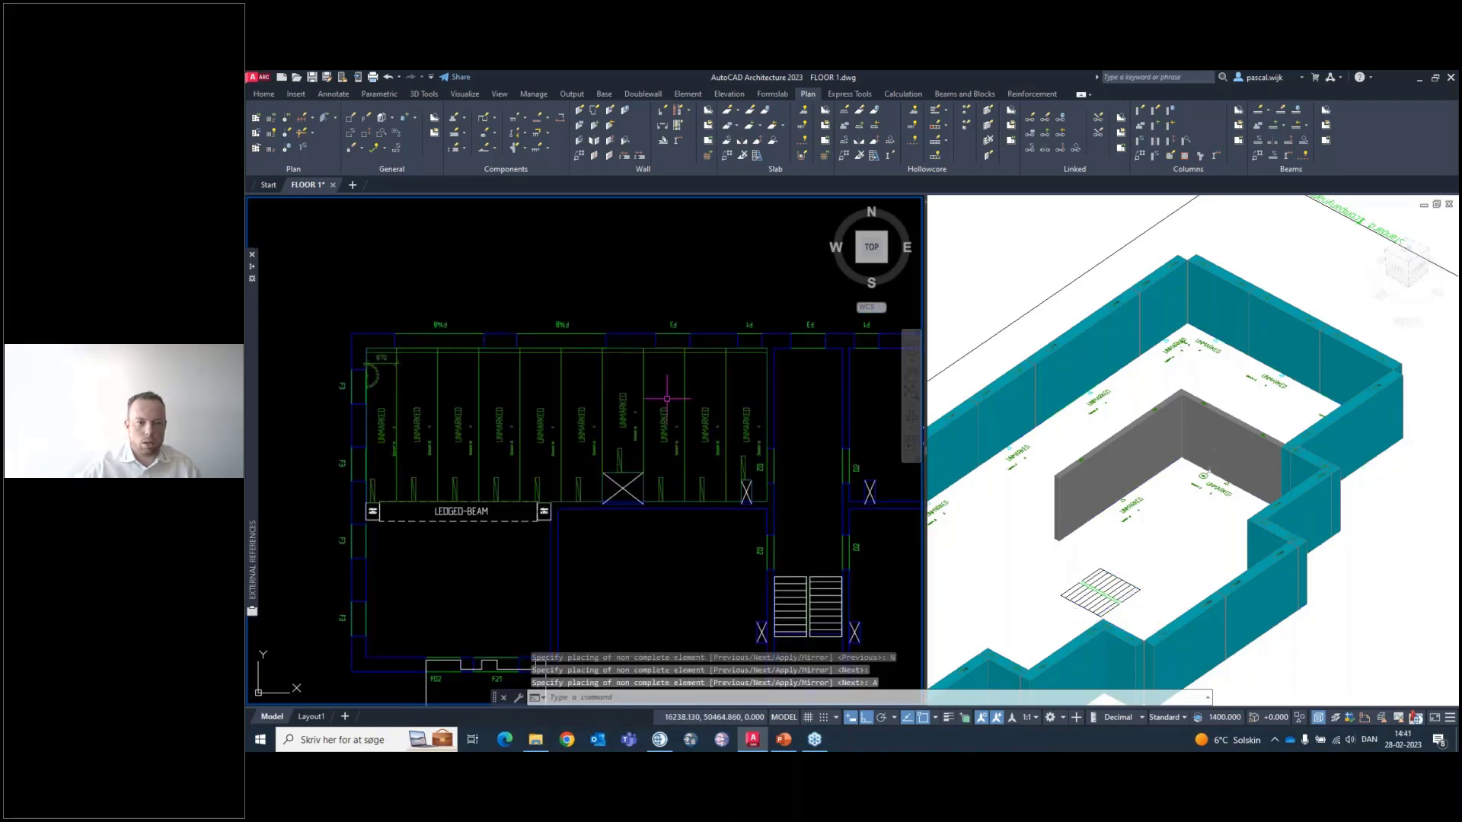
Examine the placed hollowcore slabs along the ledged beam and around the large opening
{"action": "scroll", "coordinate": [716, 435], "scroll_direction": "up", "scroll_amount": 4}
{"action": "middle_click_drag", "start_coordinate": [675, 482], "coordinate": [649, 513]}
{"action": "scroll", "coordinate": [648, 513], "scroll_direction": "down", "scroll_amount": 2}
{"action": "middle_click_drag", "start_coordinate": [462, 519], "coordinate": [766, 477]}
{"action": "scroll", "coordinate": [620, 518], "scroll_direction": "up", "scroll_amount": 3}
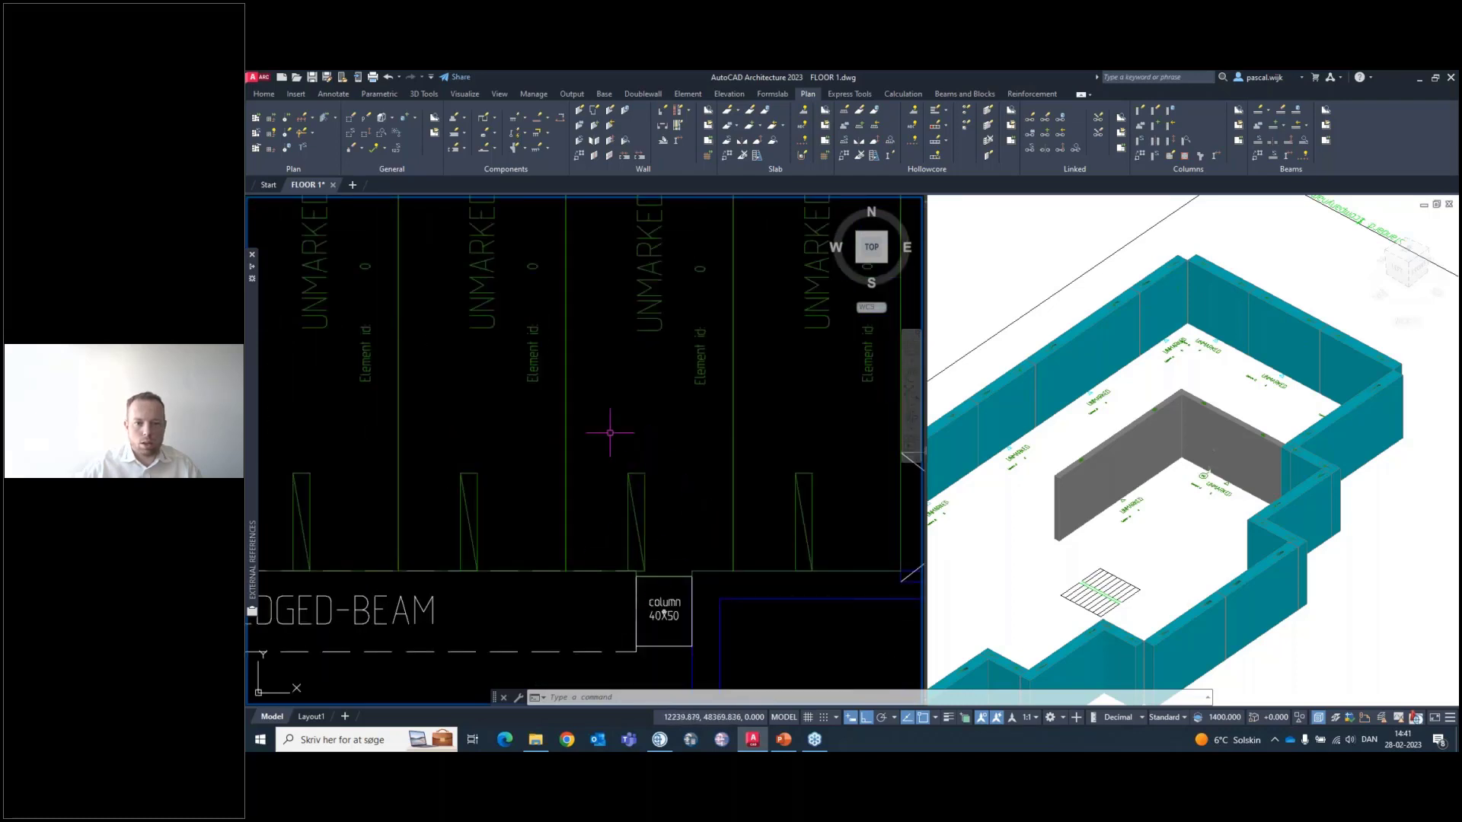
{"action": "scroll", "coordinate": [632, 505], "scroll_direction": "down", "scroll_amount": 8}
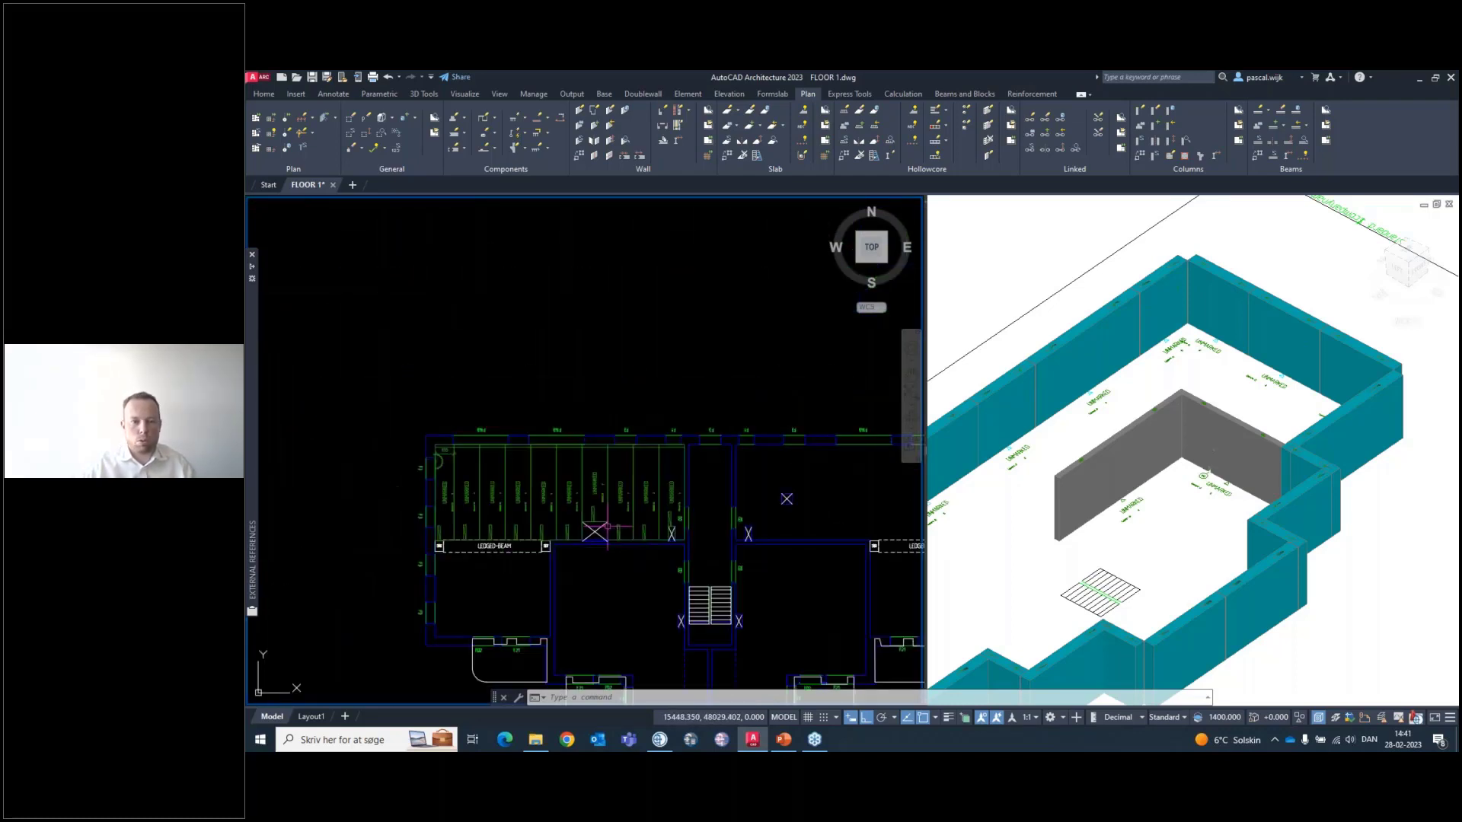
Start a new non-tensioned form slab for the room beyond the stair corridor, using the 50-PM form slab definition
{"action": "middle_click_drag", "start_coordinate": [607, 525], "coordinate": [406, 525]}
{"action": "left_click", "coordinate": [772, 94]}
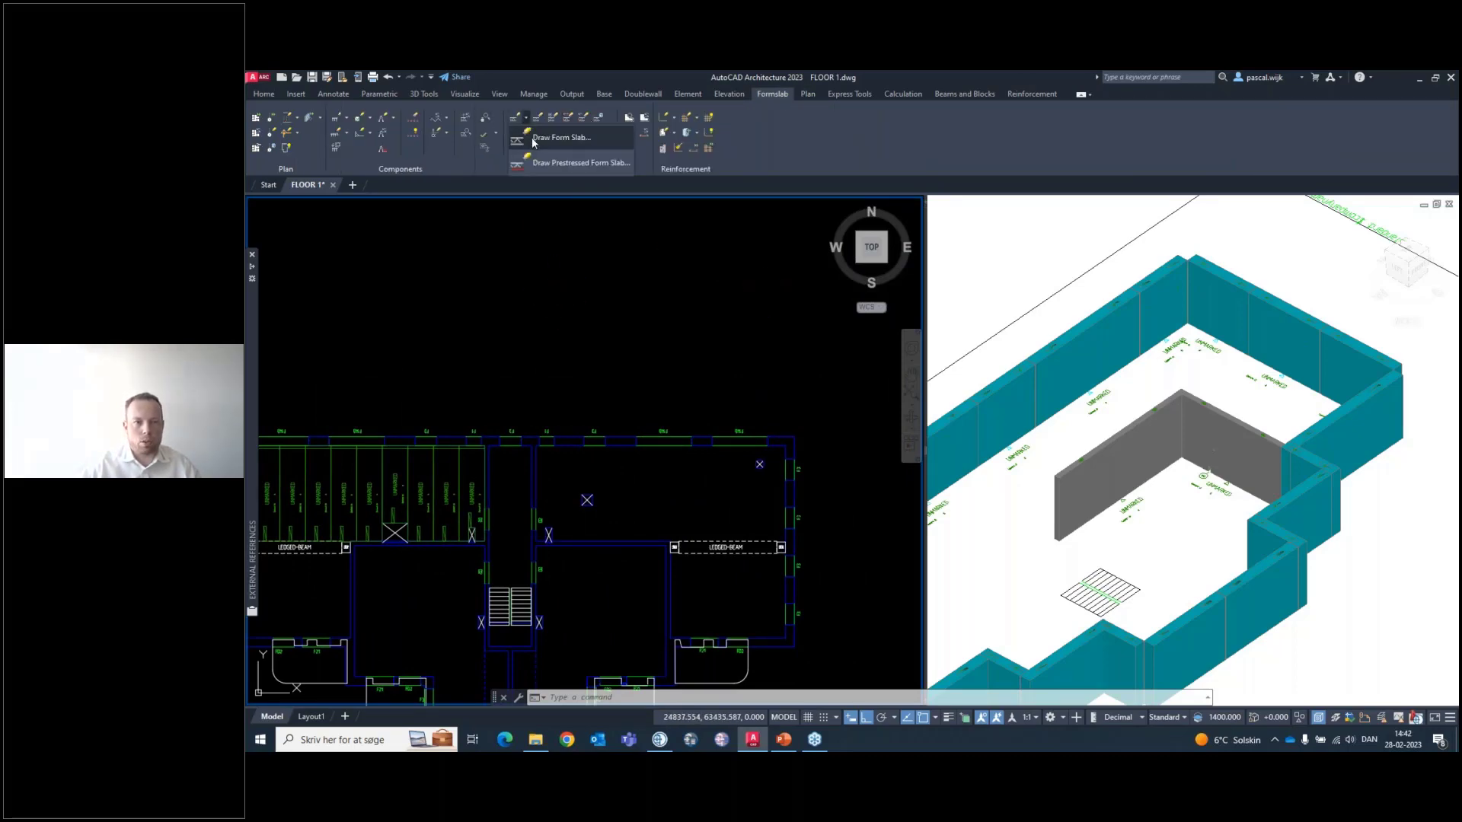
{"action": "left_click", "coordinate": [531, 135]}
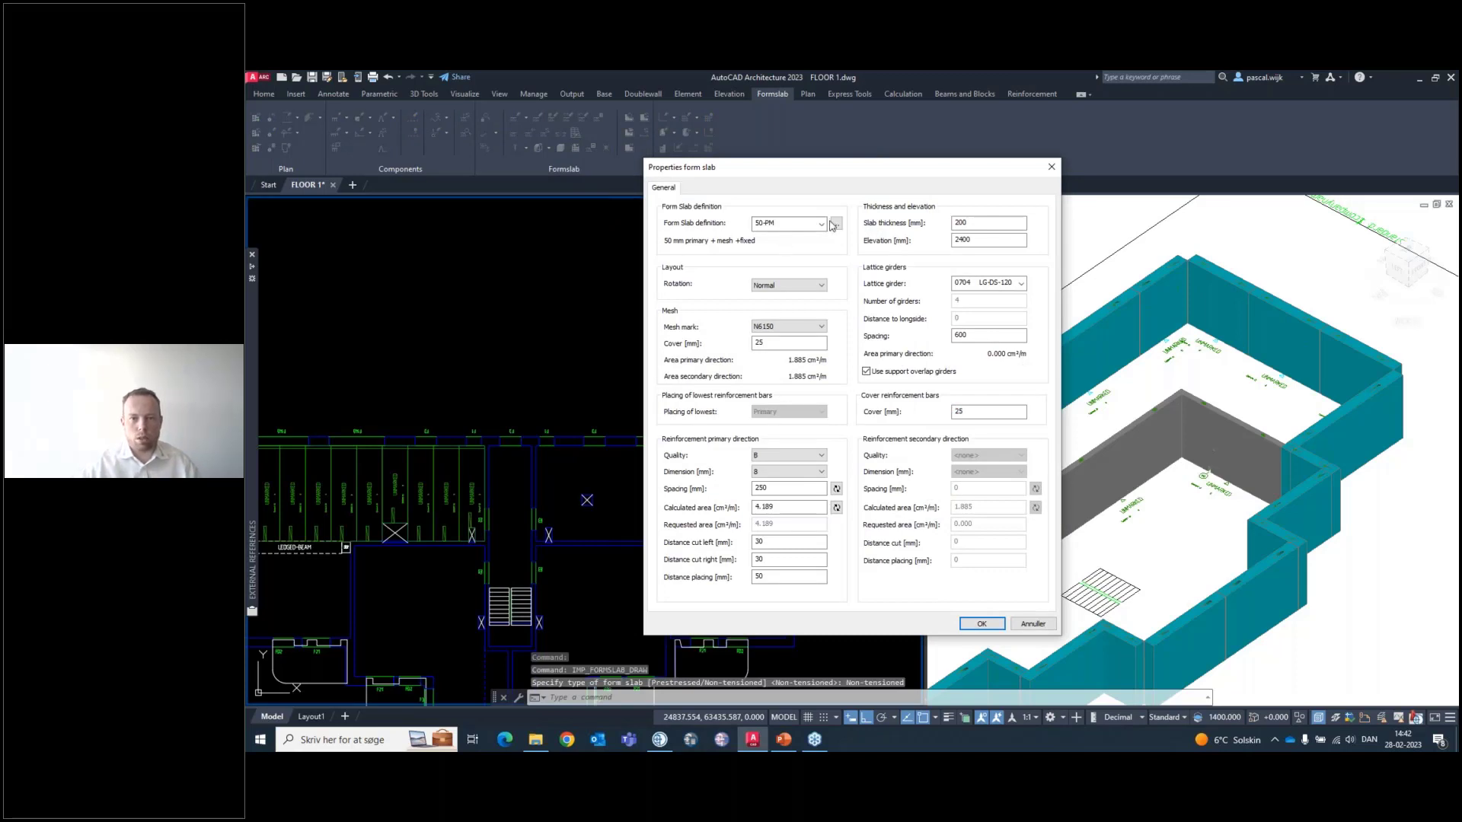
{"action": "left_click", "coordinate": [821, 223]}
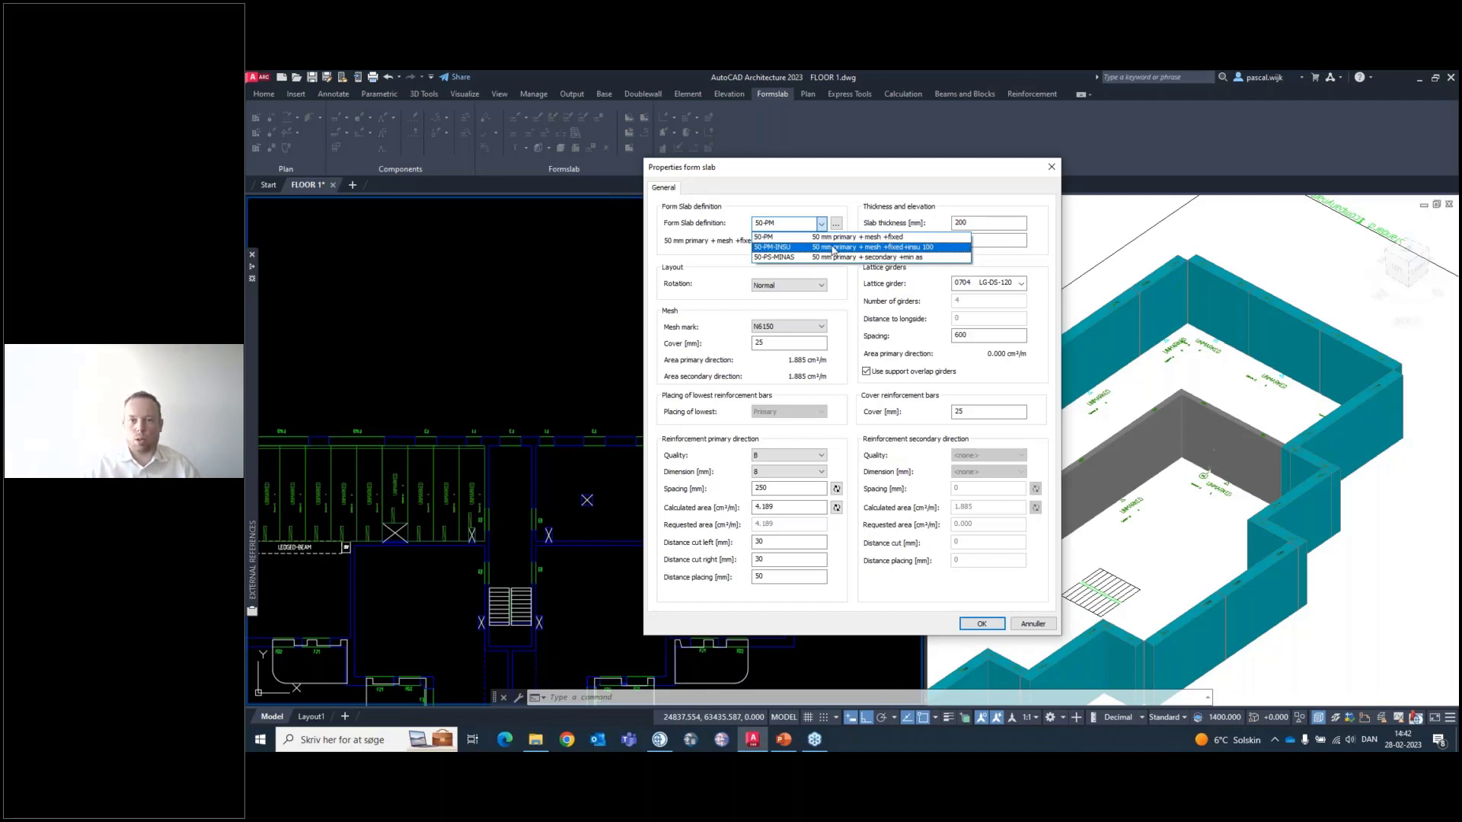
{"action": "left_click", "coordinate": [795, 237]}
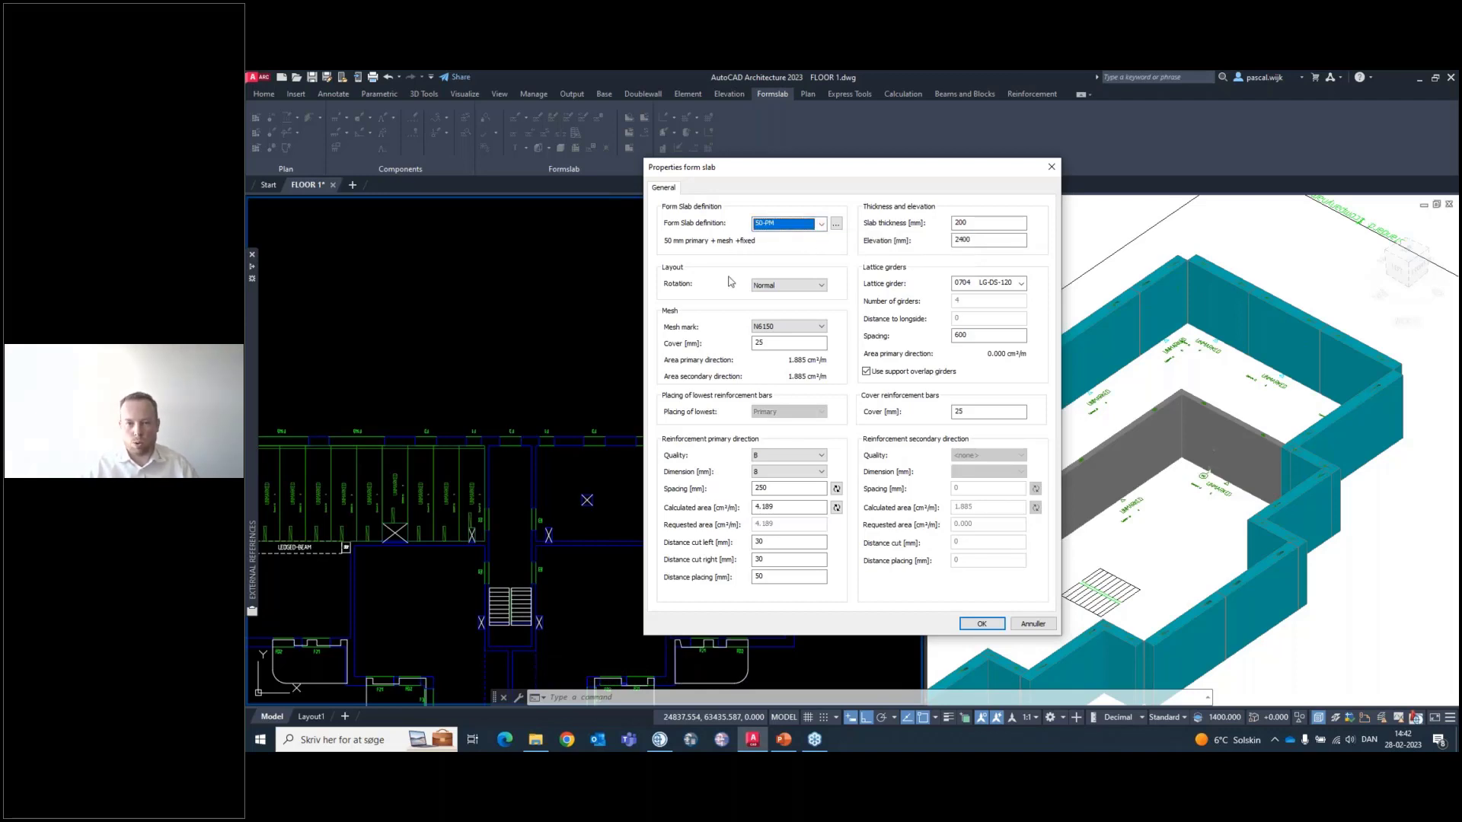
Review the form slab's elevation, rotation choices, available mesh marks and mesh cover
{"action": "double_click", "coordinate": [978, 240]}
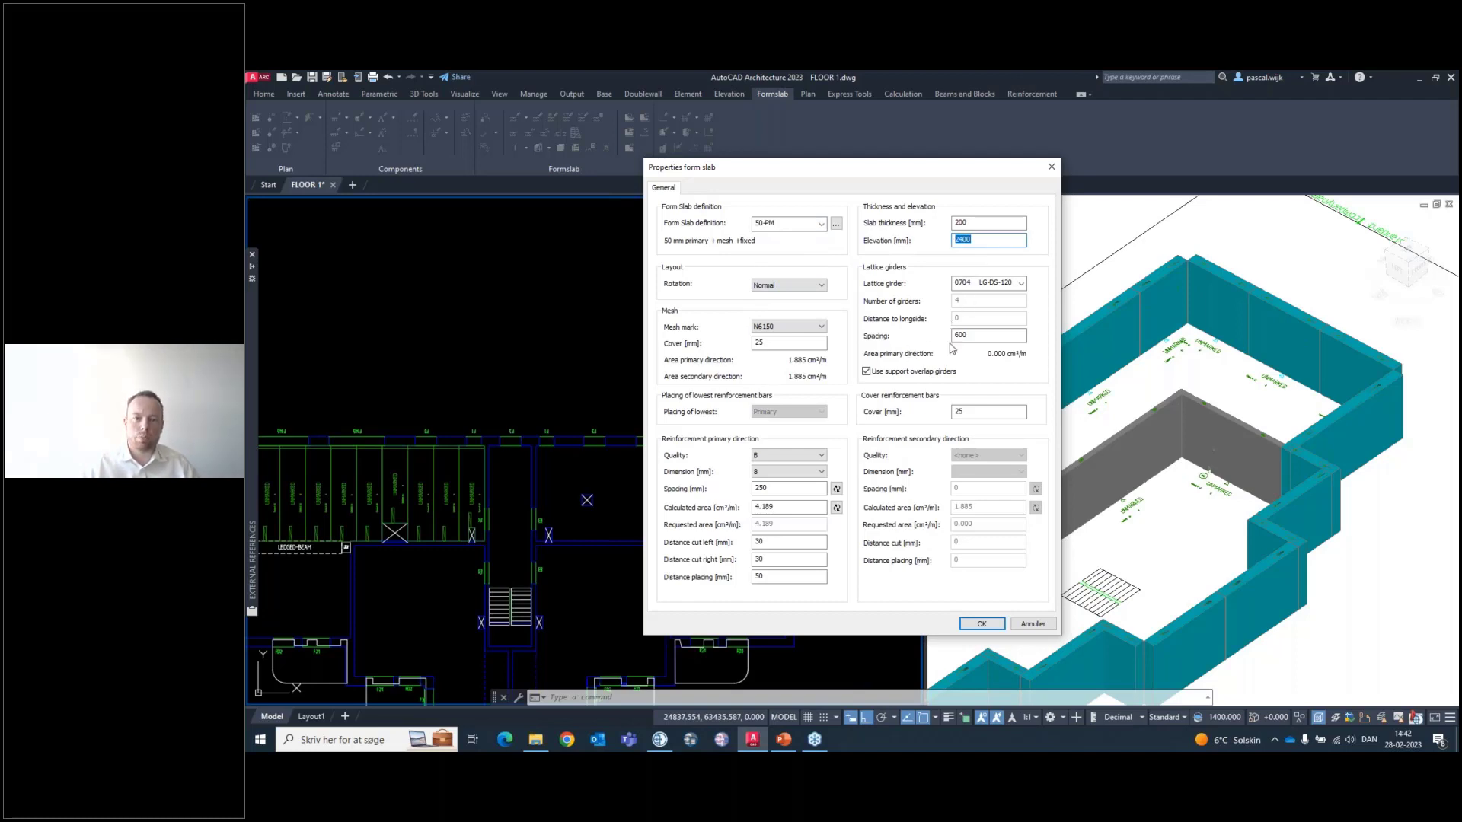
{"action": "left_click", "coordinate": [815, 292]}
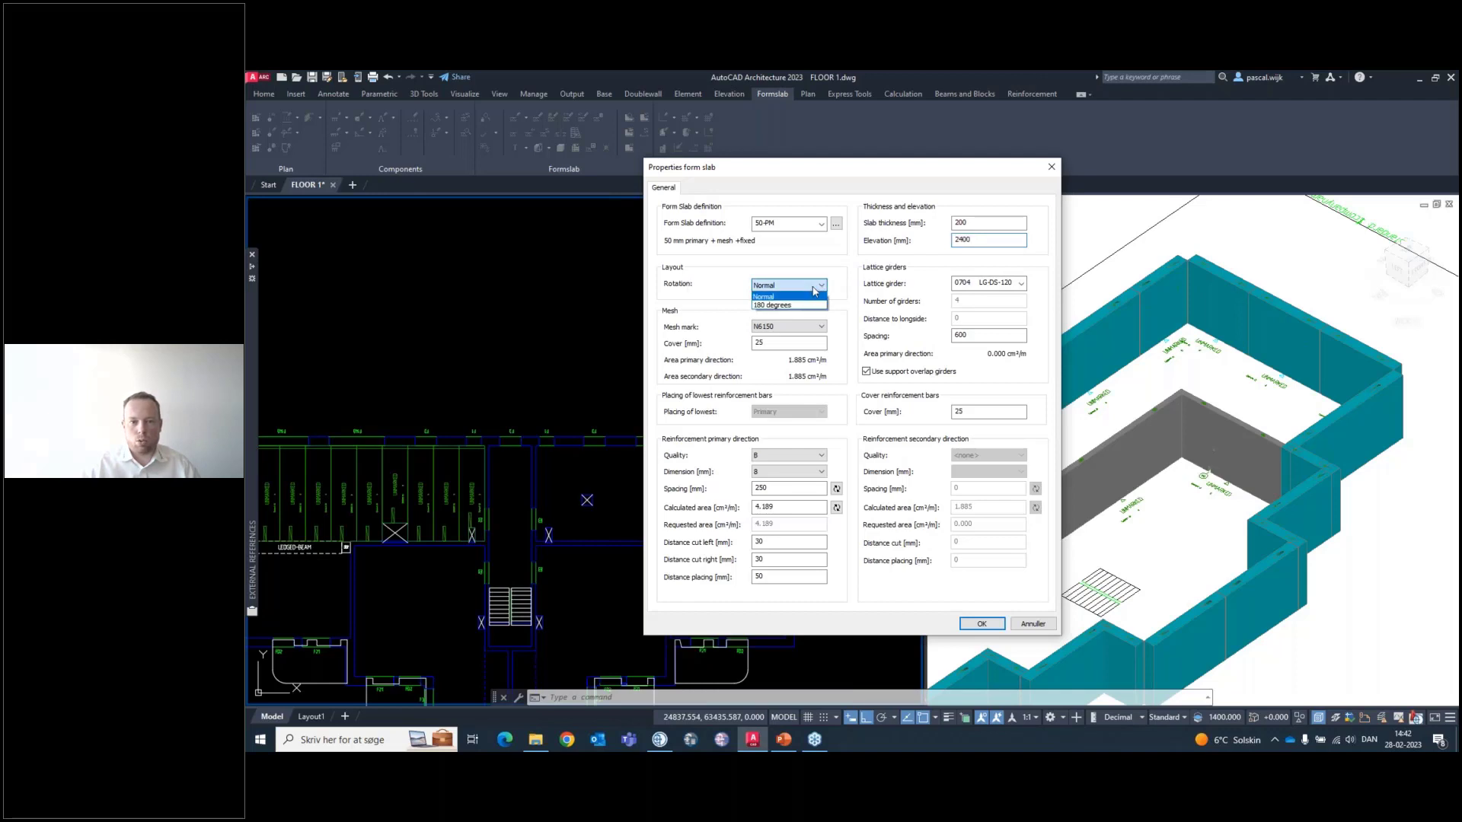
{"action": "left_click", "coordinate": [789, 283]}
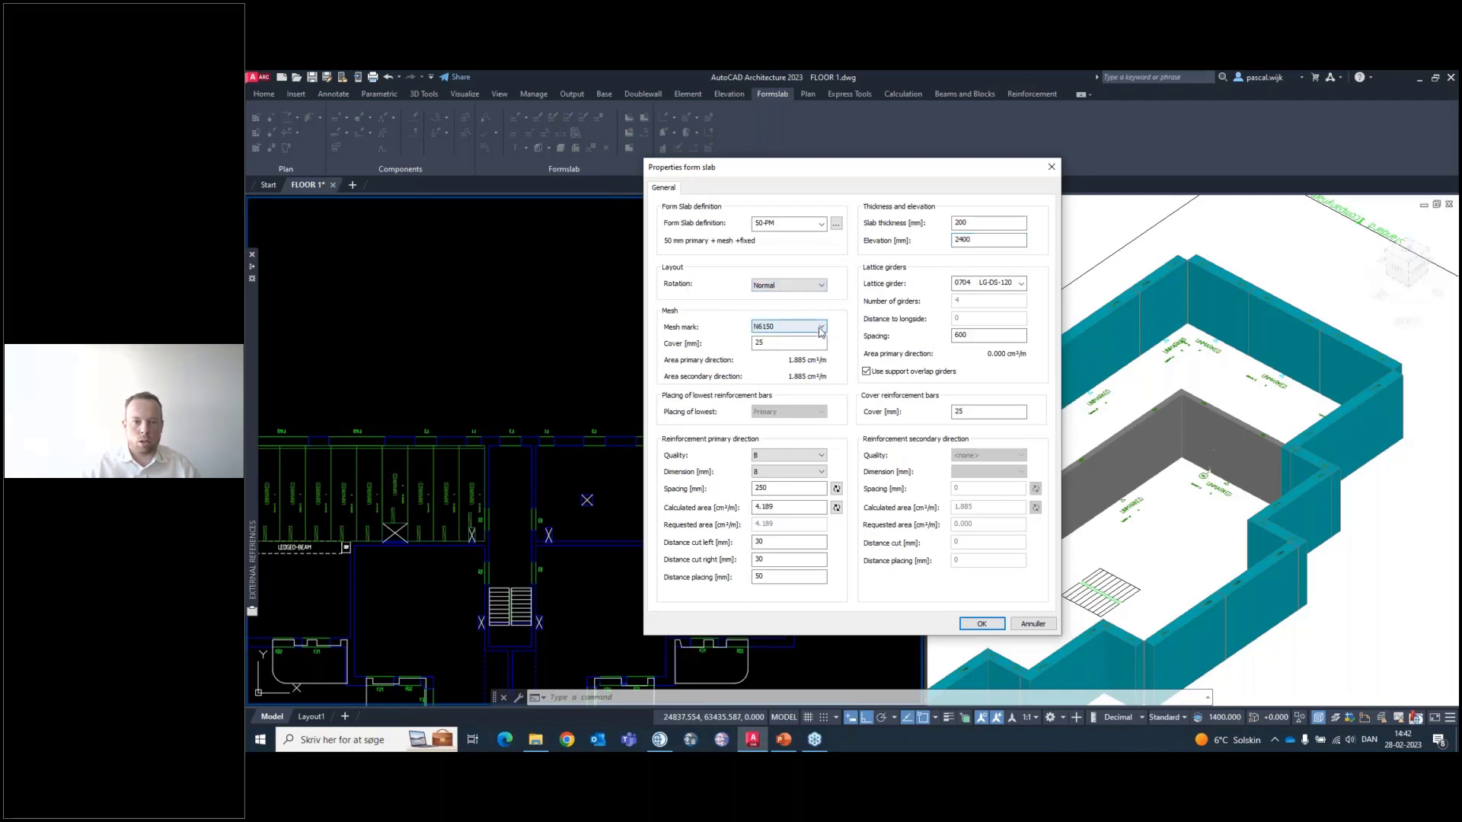
{"action": "left_click", "coordinate": [819, 327]}
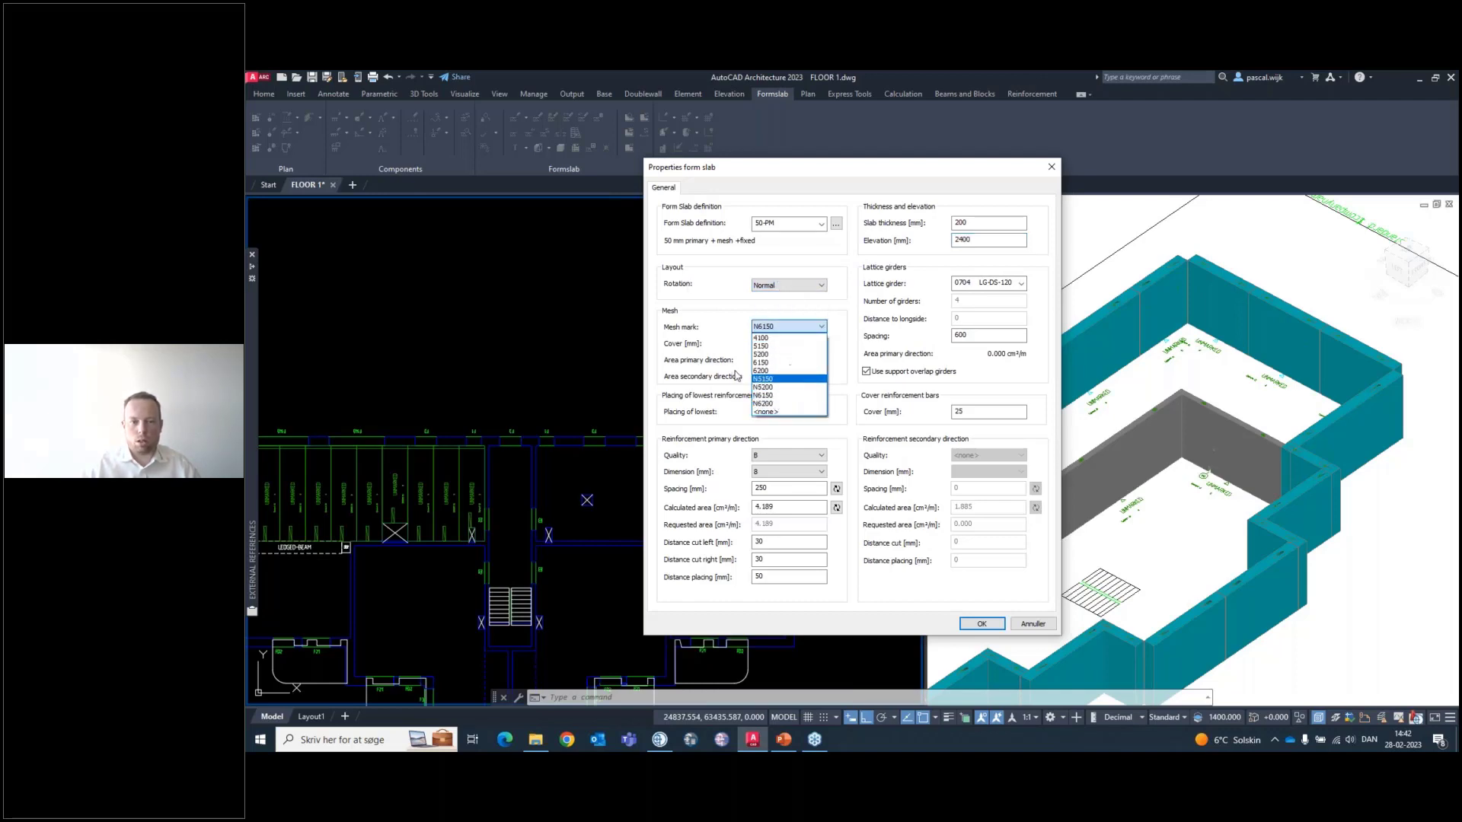
{"action": "left_click", "coordinate": [725, 324]}
{"action": "left_click_drag", "start_coordinate": [770, 343], "coordinate": [742, 360]}
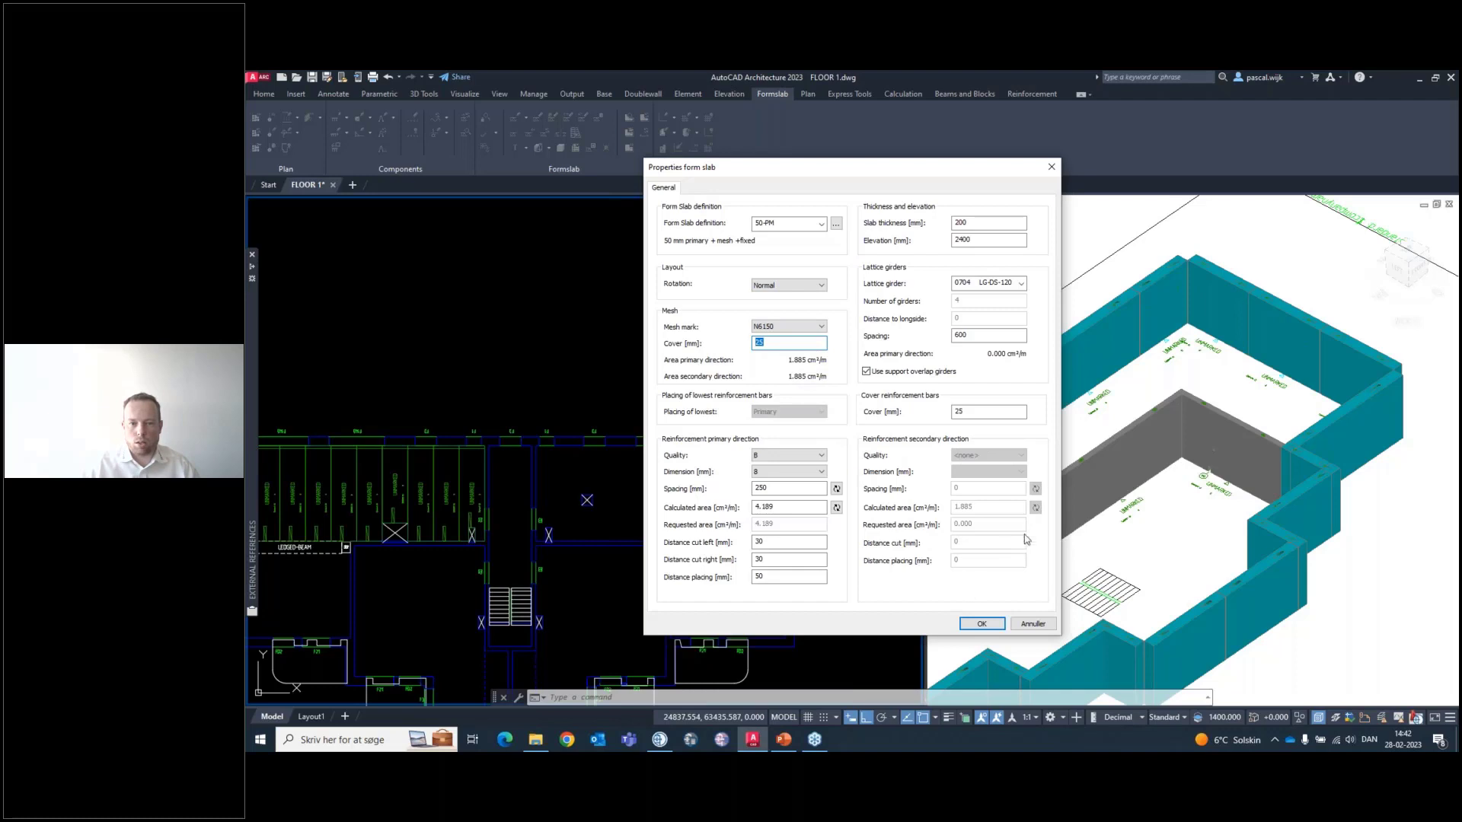
Look through the lattice girder types, keep 0704 LG-DS-120 and accept the form slab properties
{"action": "left_click", "coordinate": [1023, 283]}
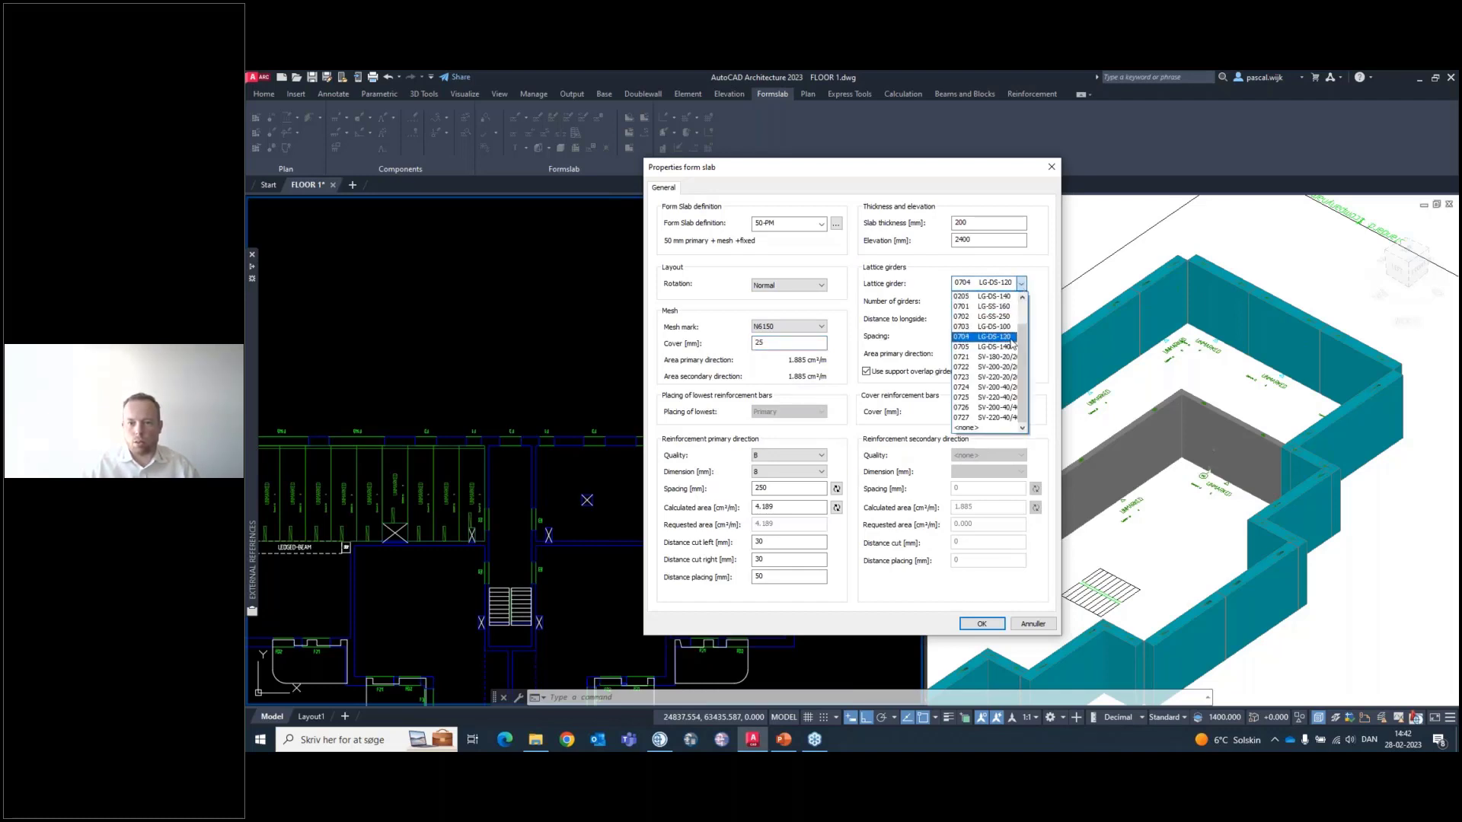
{"action": "scroll", "coordinate": [986, 350], "scroll_direction": "up", "scroll_amount": 1}
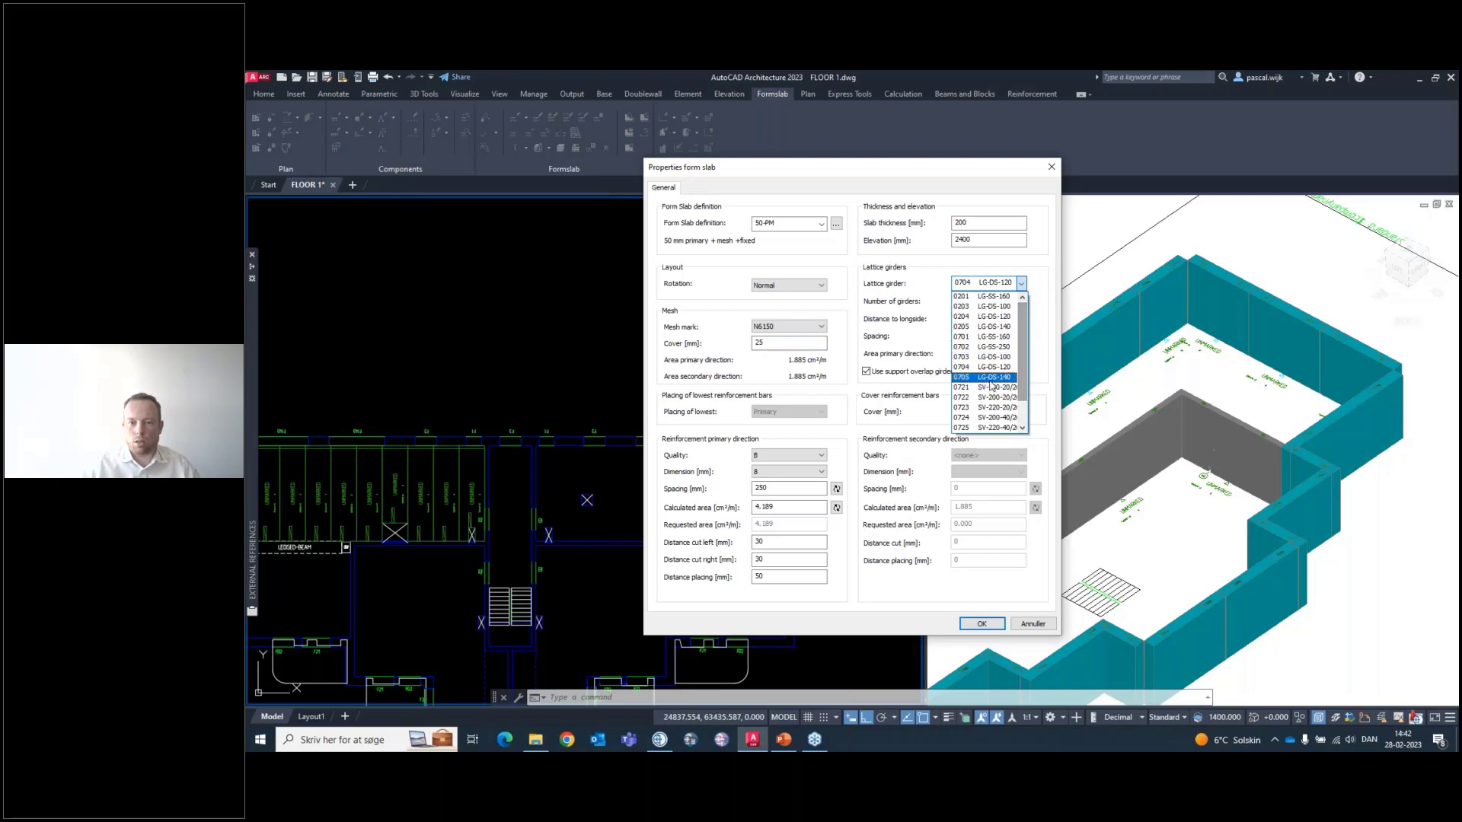
{"action": "left_click", "coordinate": [907, 340]}
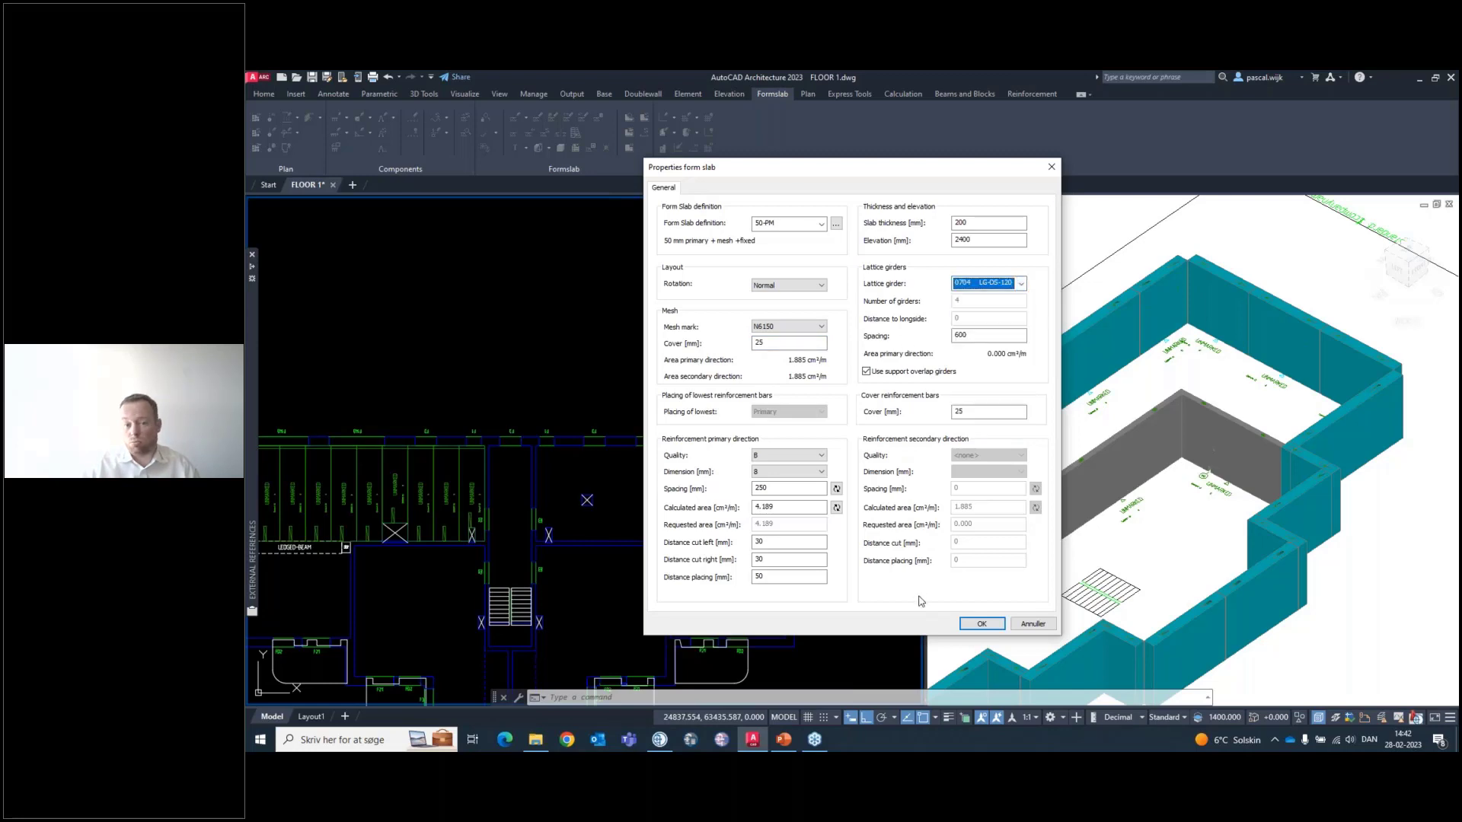
{"action": "left_click", "coordinate": [982, 624]}
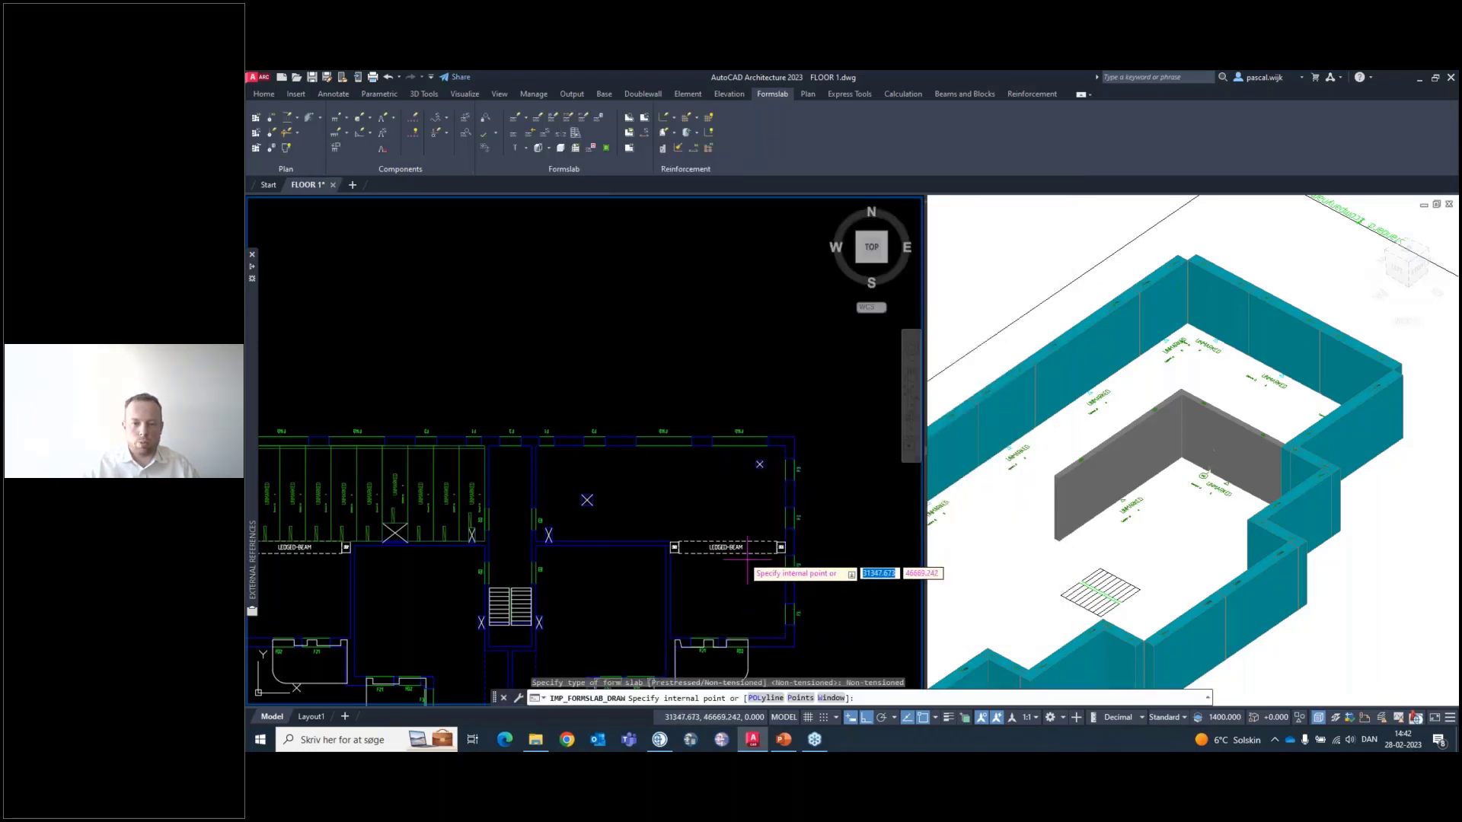
Pick the upper room beyond the stair corridor as the form slab area, keeping its internal cut outs with an offset of 0
{"action": "scroll", "coordinate": [649, 507], "scroll_direction": "up", "scroll_amount": 2}
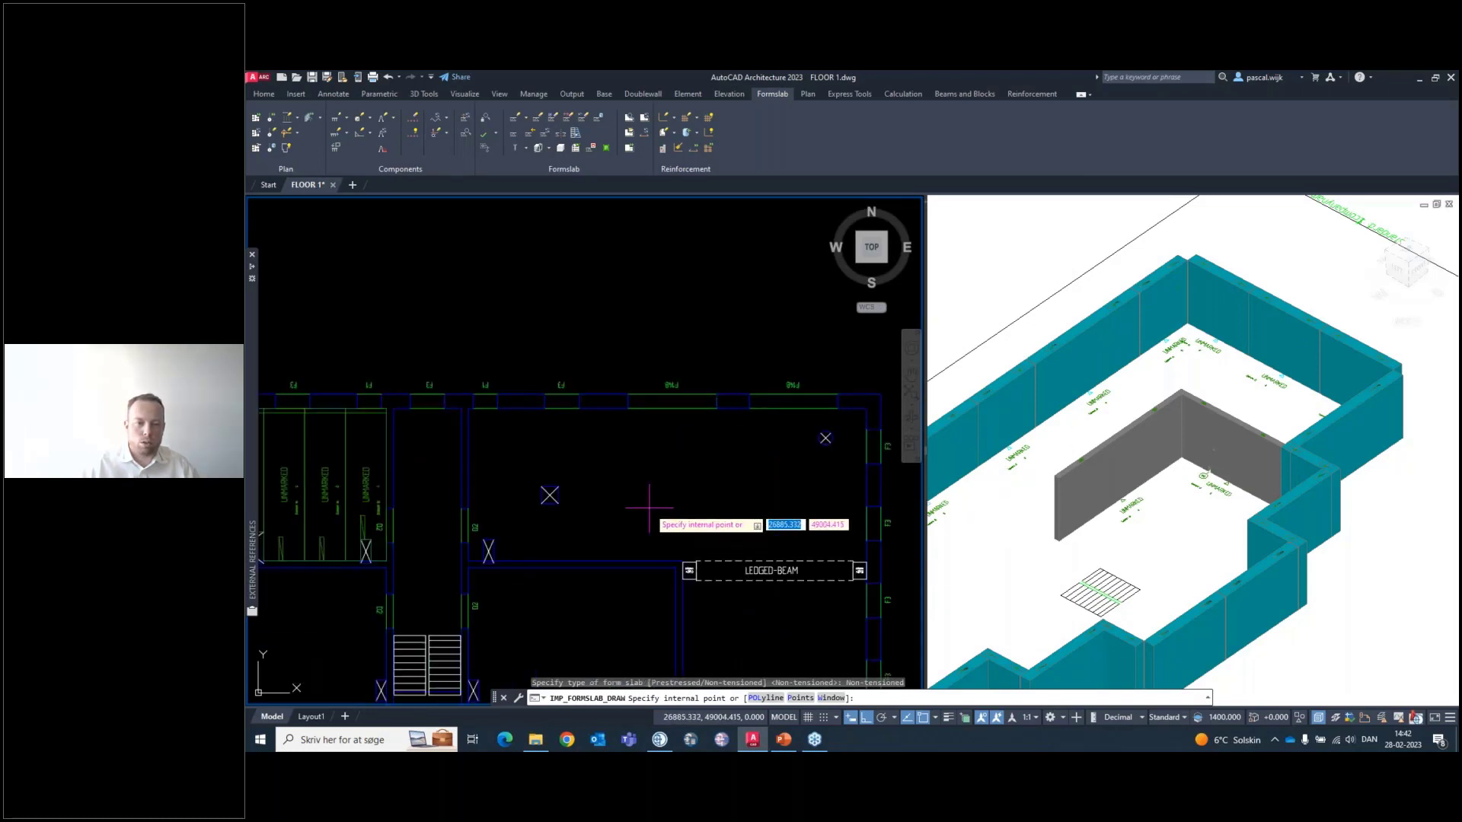
{"action": "left_click", "coordinate": [648, 508]}
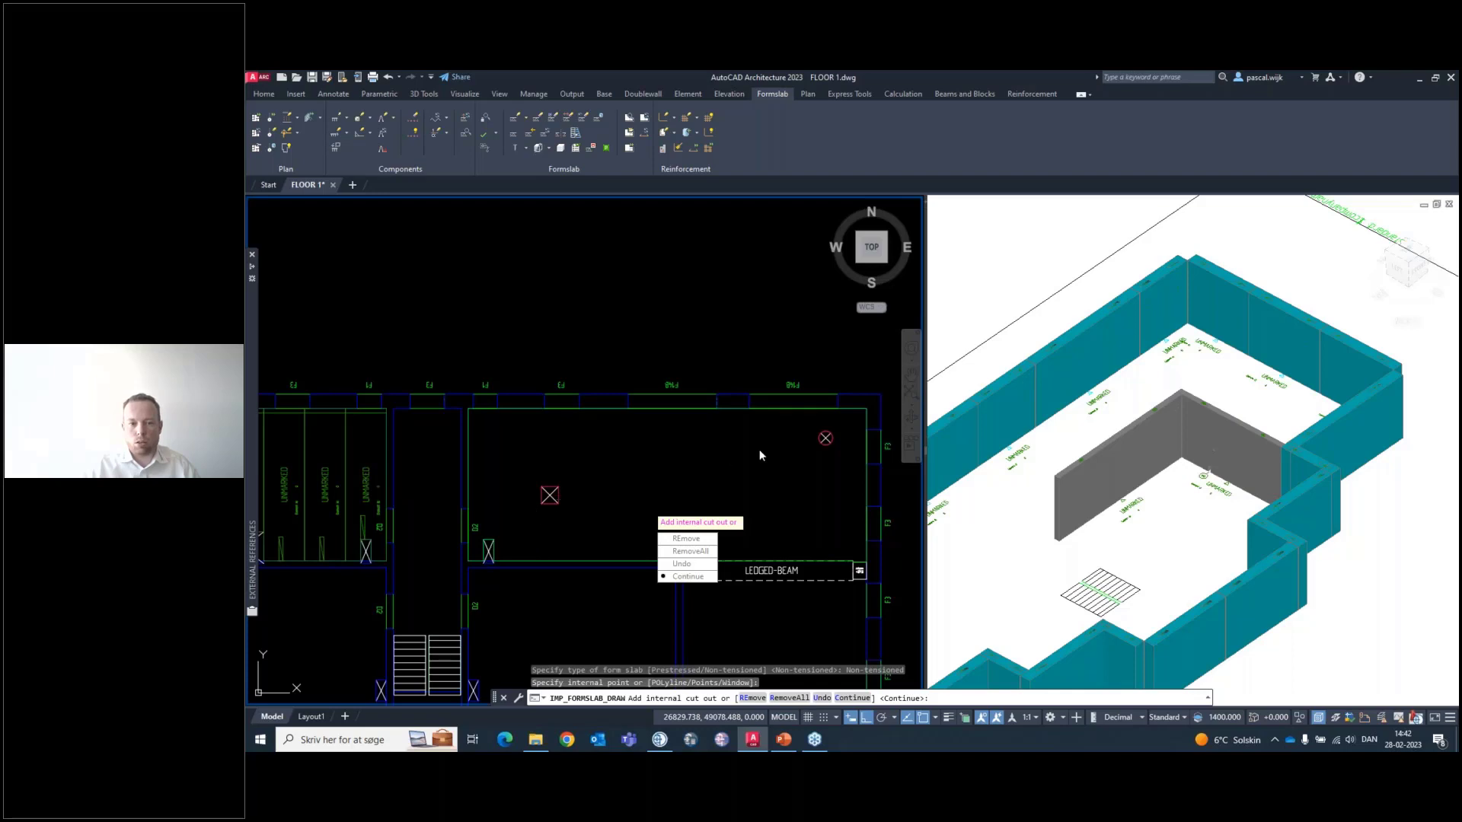
{"action": "left_click", "coordinate": [690, 577]}
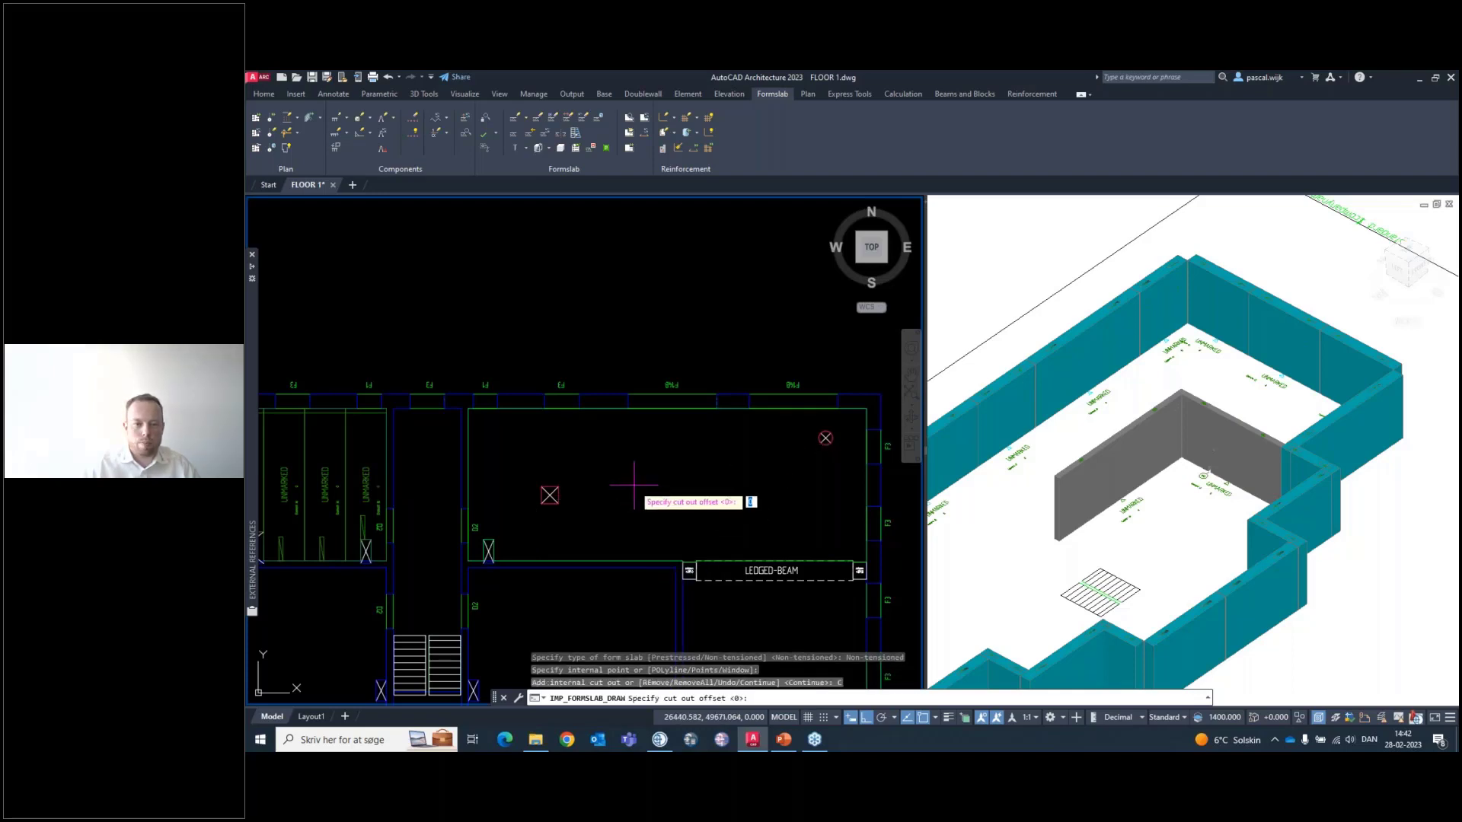
{"action": "key", "text": "Return"}
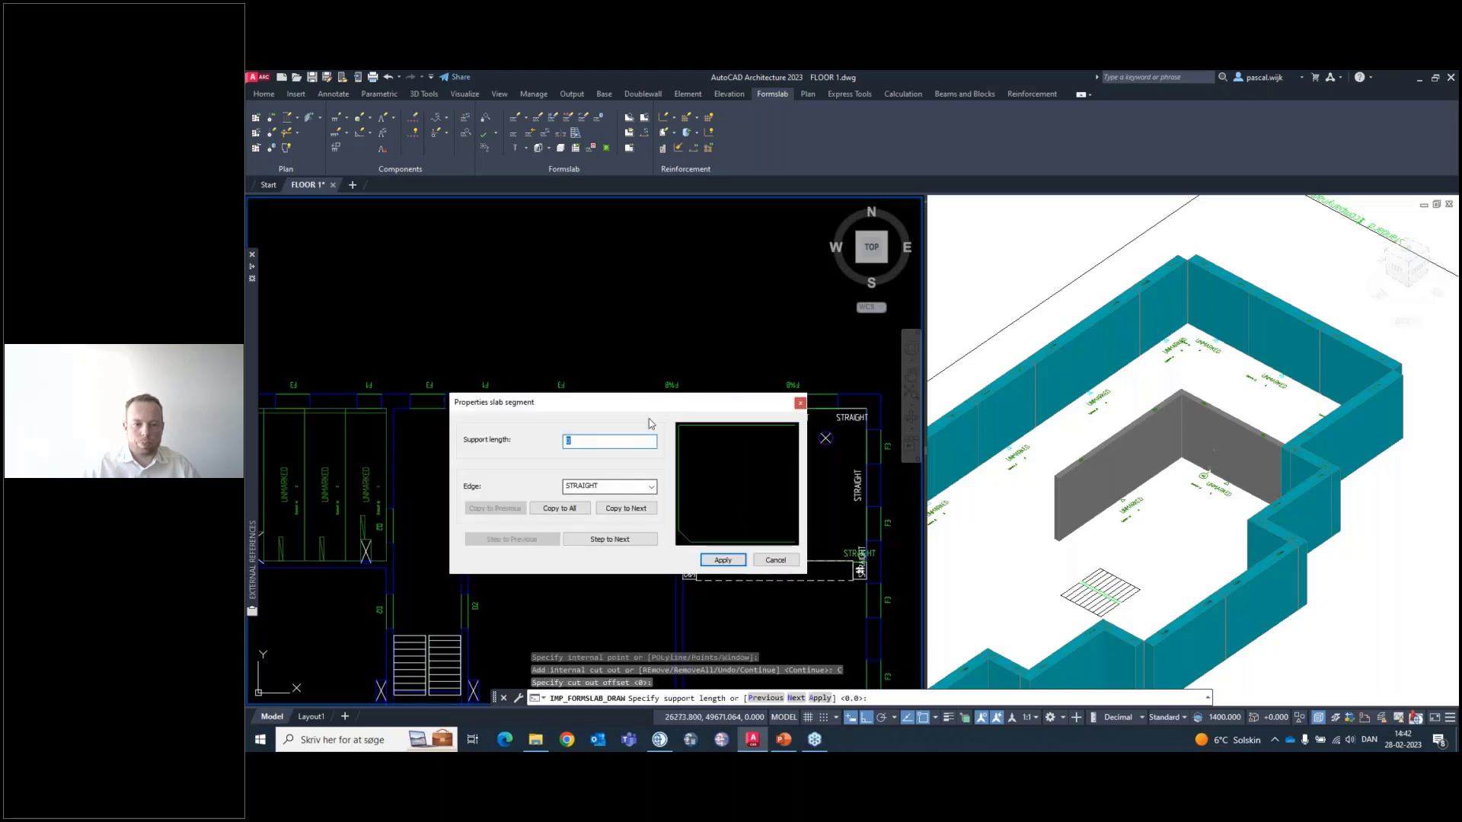
Apply a support length of 0 with straight edges to all segments and rotate the form slabs to span perpendicular to the ledged beam
{"action": "left_click_drag", "start_coordinate": [647, 411], "coordinate": [642, 204]}
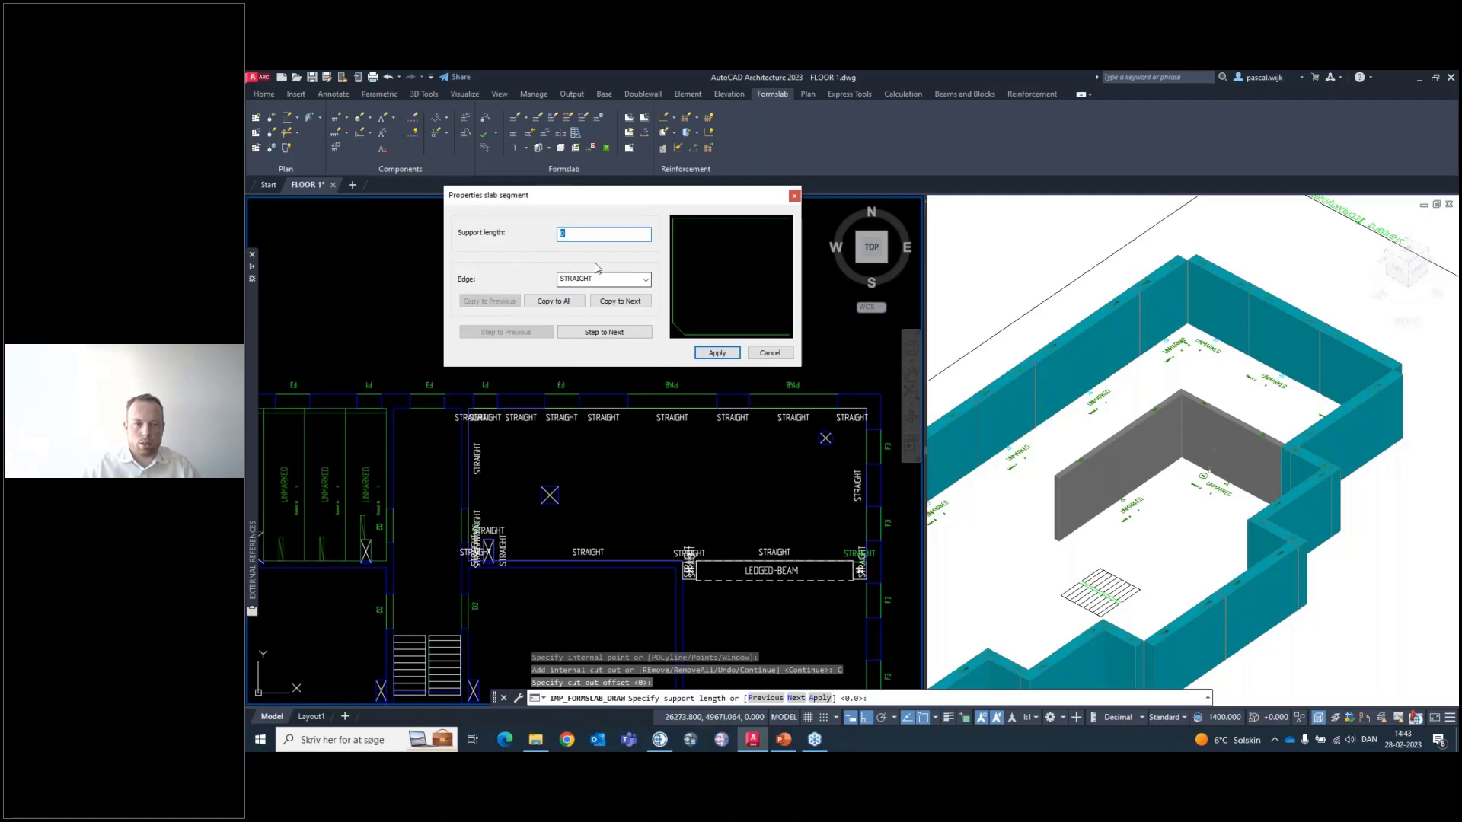
{"action": "left_click", "coordinate": [717, 354]}
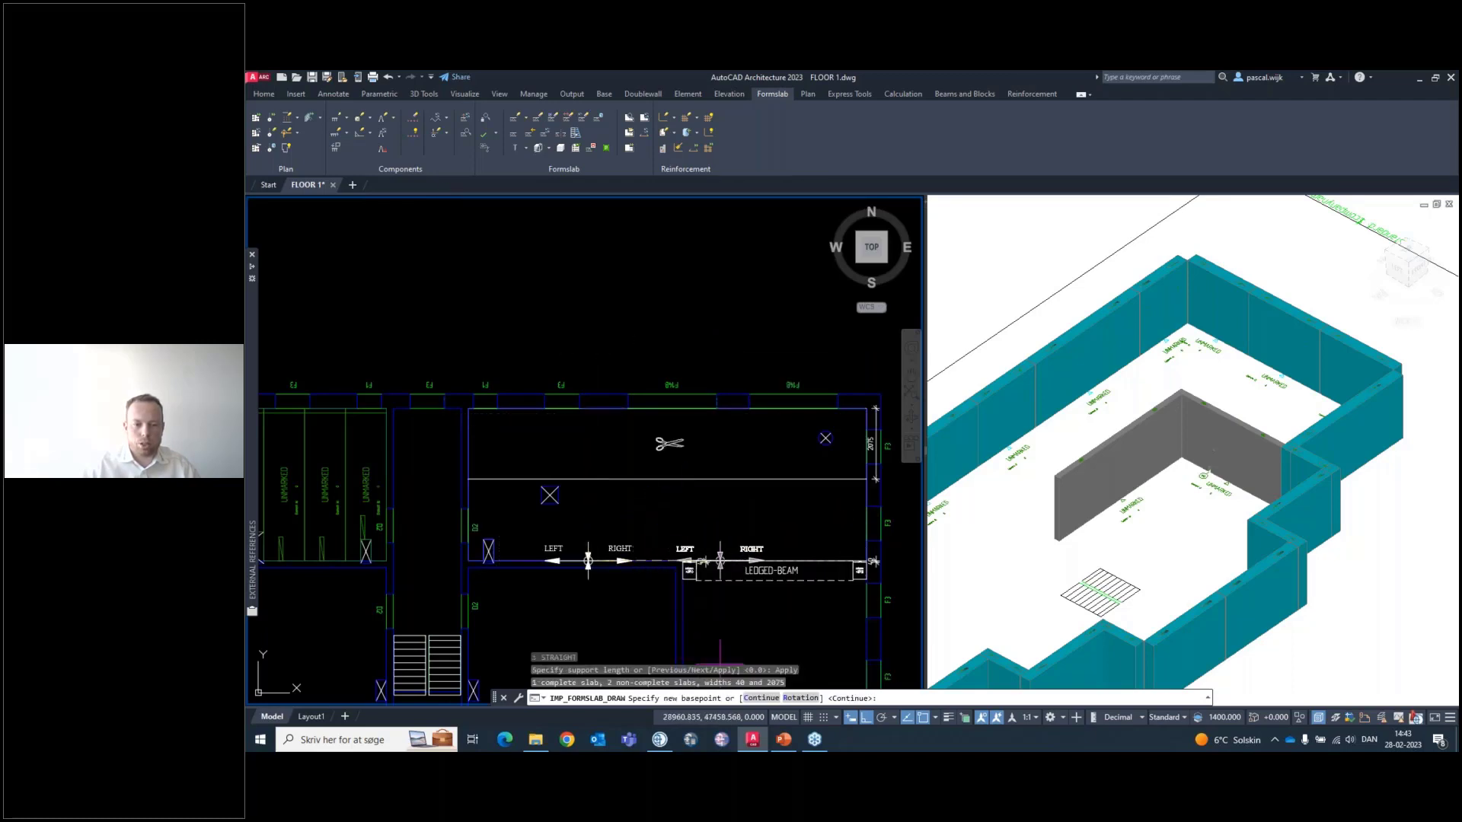
{"action": "left_click", "coordinate": [786, 699]}
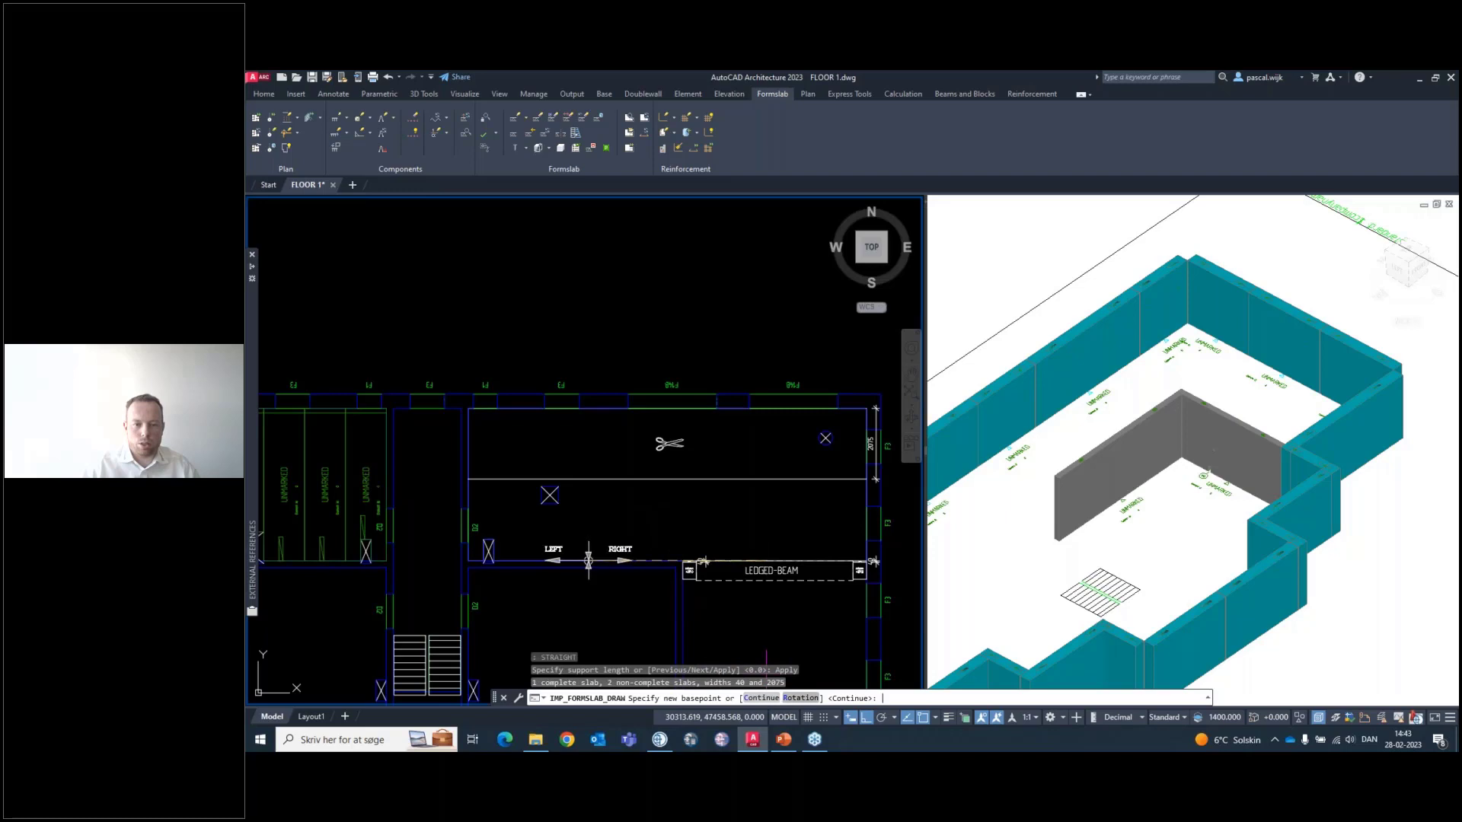
{"action": "left_click", "coordinate": [638, 321]}
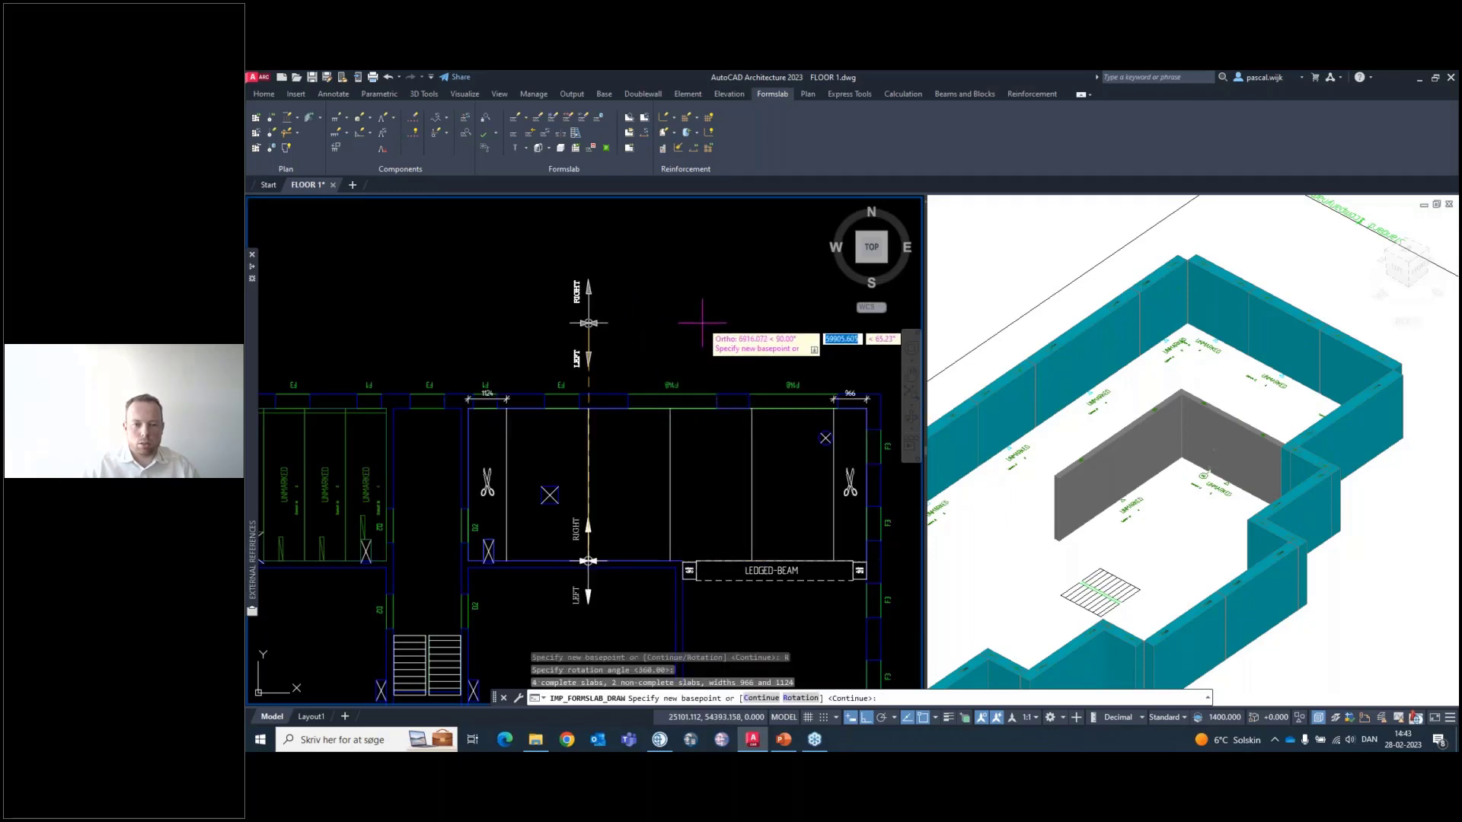
Try form slab basepoints around the openings near the stair corridor, then set the basepoint at the room's corner on the corridor wall
{"action": "scroll", "coordinate": [588, 485], "scroll_direction": "up", "scroll_amount": 5}
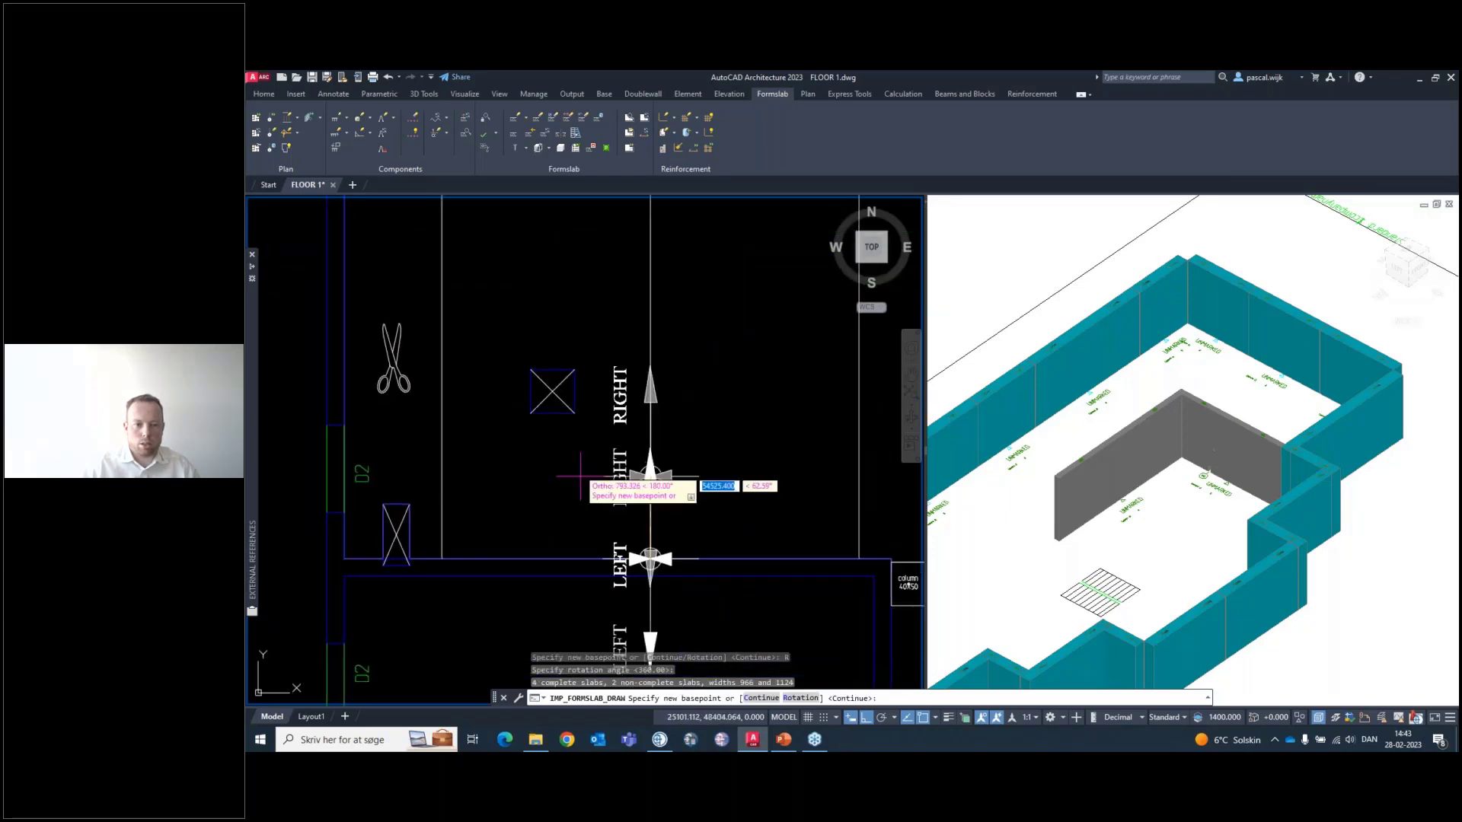
{"action": "scroll", "coordinate": [577, 414], "scroll_direction": "down", "scroll_amount": 5}
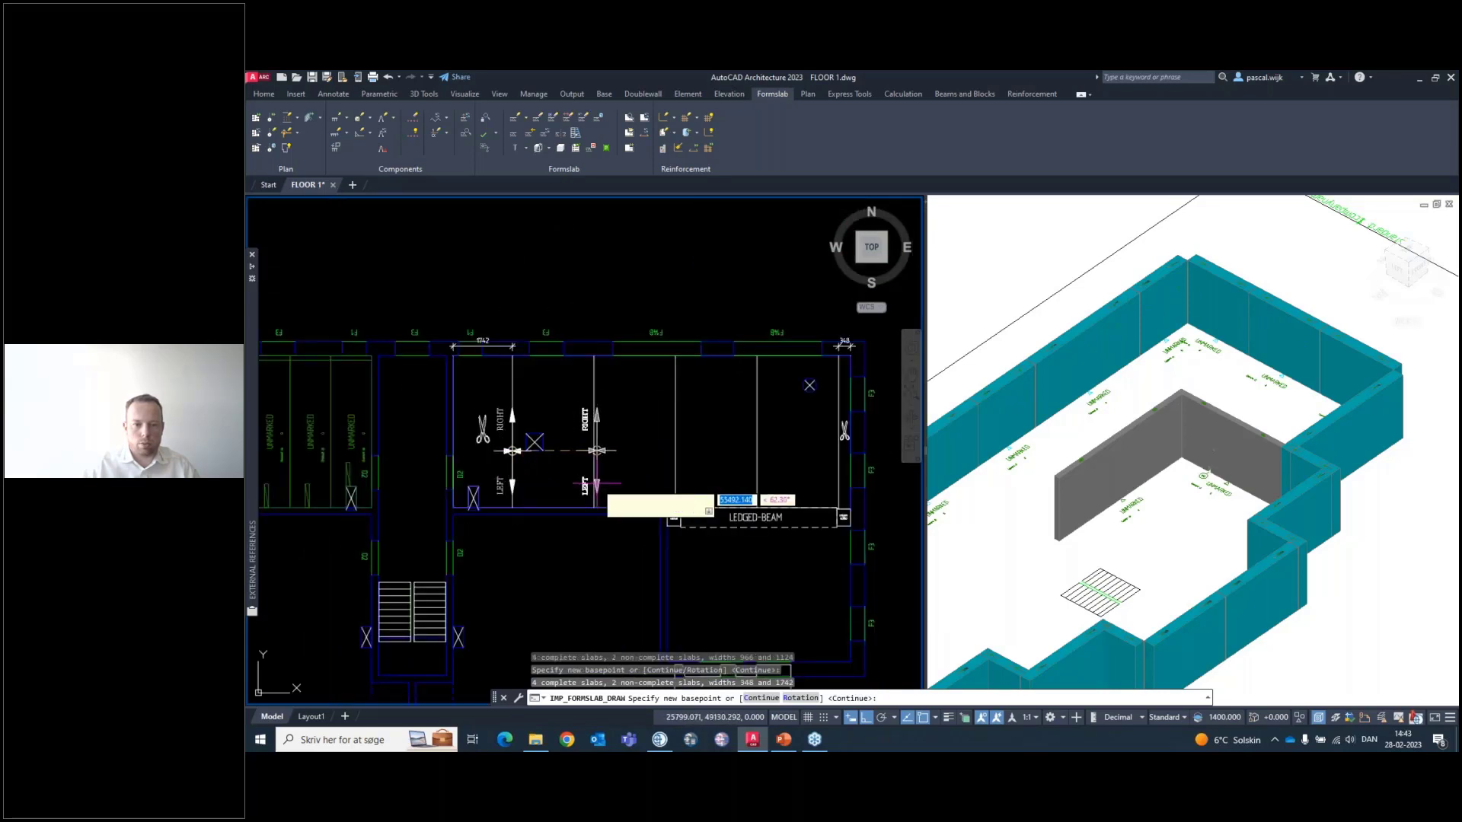
{"action": "left_click", "coordinate": [484, 454]}
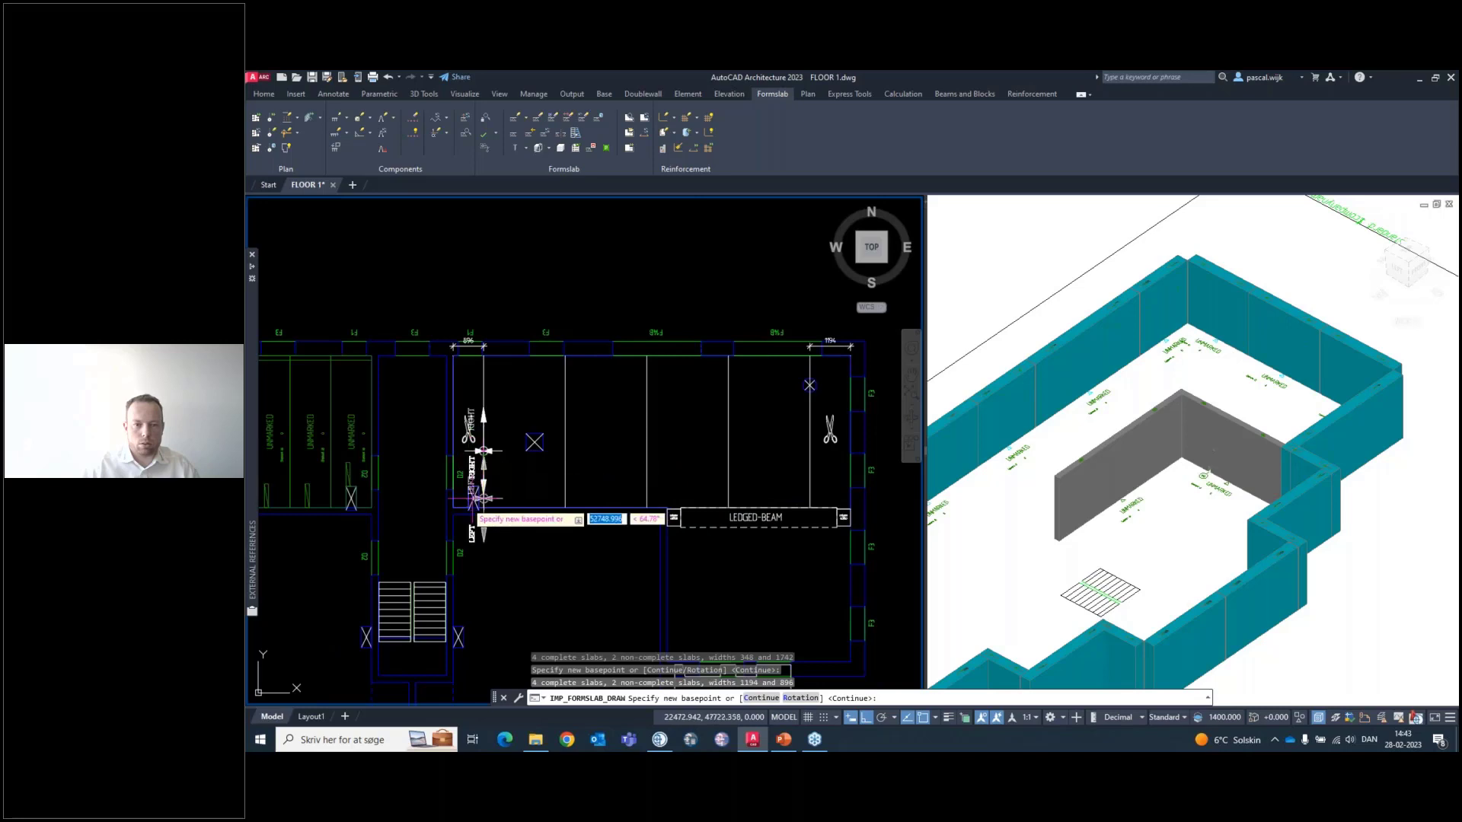
{"action": "scroll", "coordinate": [462, 512], "scroll_direction": "up", "scroll_amount": 6}
{"action": "left_click", "coordinate": [436, 490]}
{"action": "scroll", "coordinate": [485, 479], "scroll_direction": "down", "scroll_amount": 4}
{"action": "scroll", "coordinate": [467, 482], "scroll_direction": "down", "scroll_amount": 4}
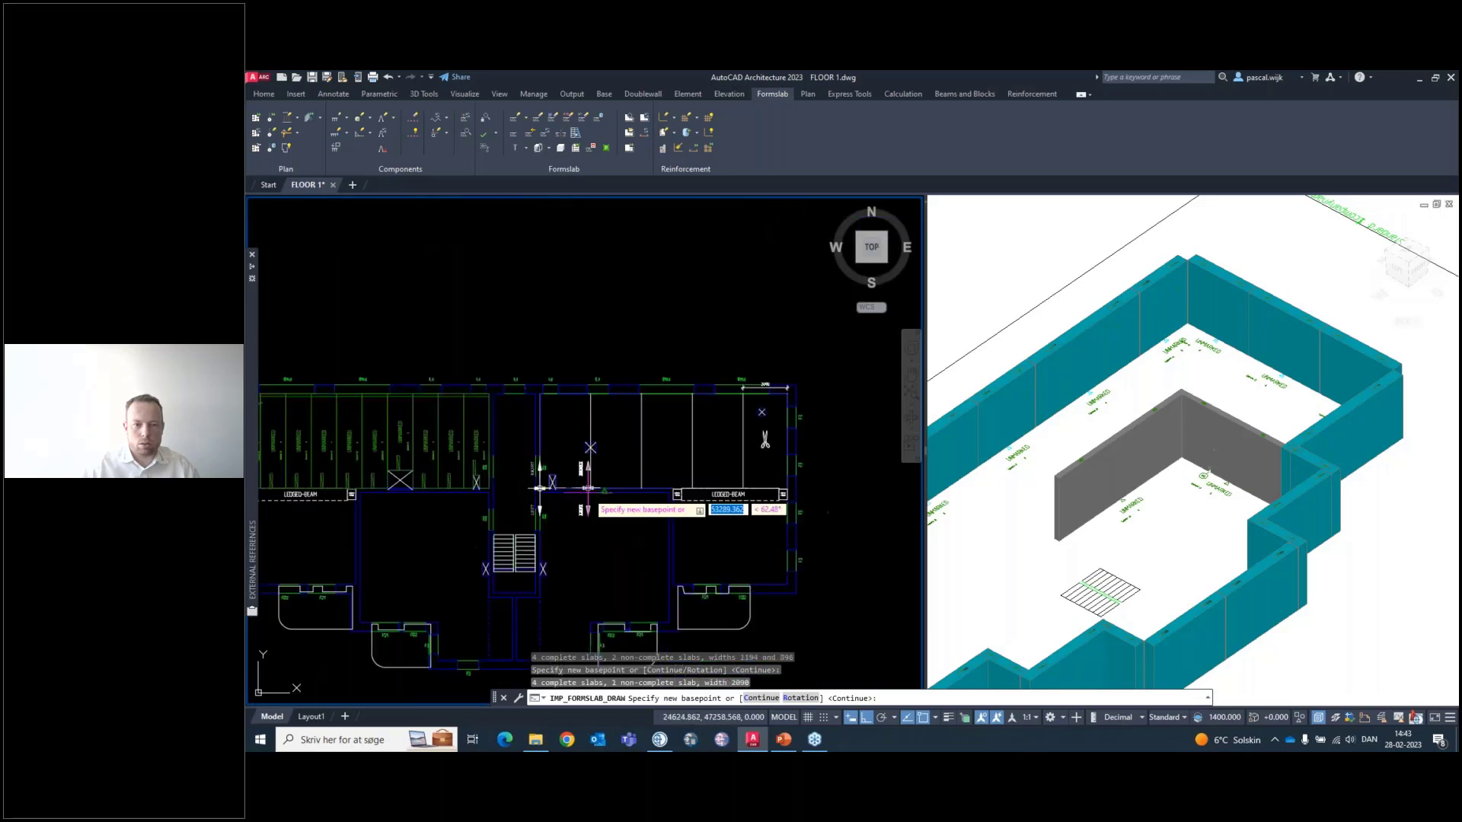
Accept the form slab layout starting at the corridor wall and apply the non-complete slab at the room's far end
{"action": "scroll", "coordinate": [693, 456], "scroll_direction": "up", "scroll_amount": 3}
{"action": "left_click", "coordinate": [553, 449]}
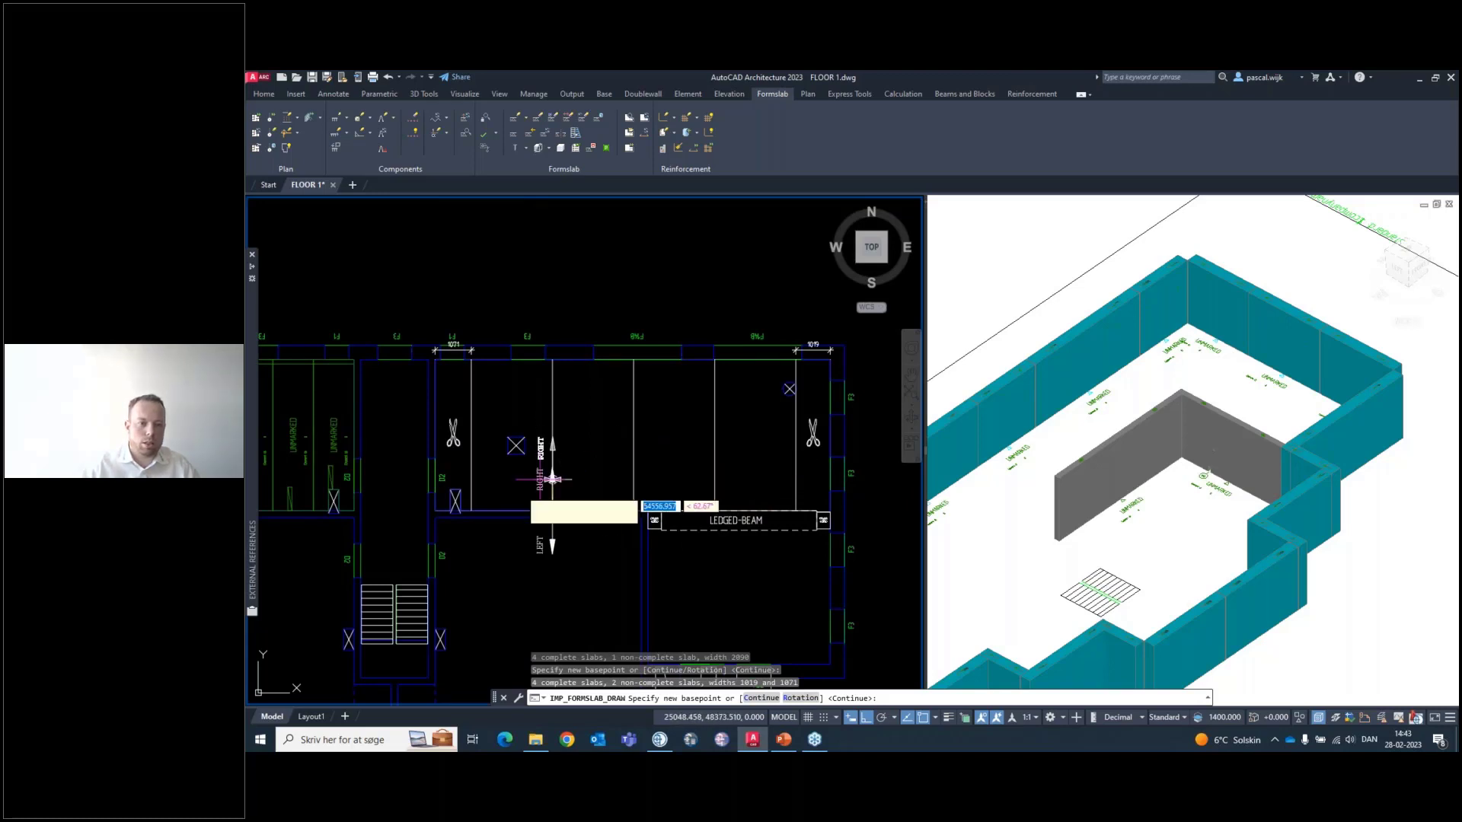
{"action": "key", "text": "Return"}
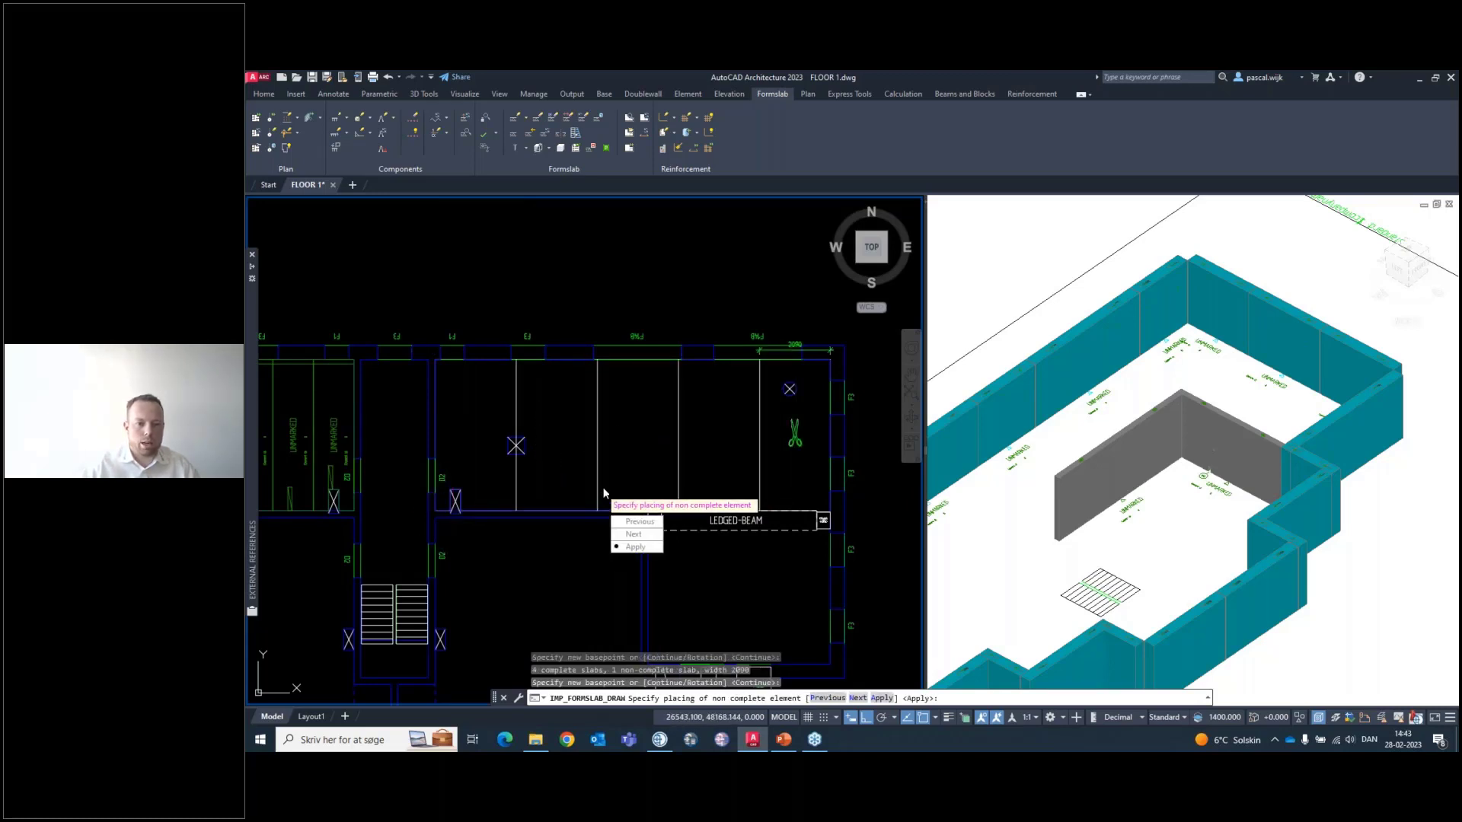
{"action": "key", "text": "Return"}
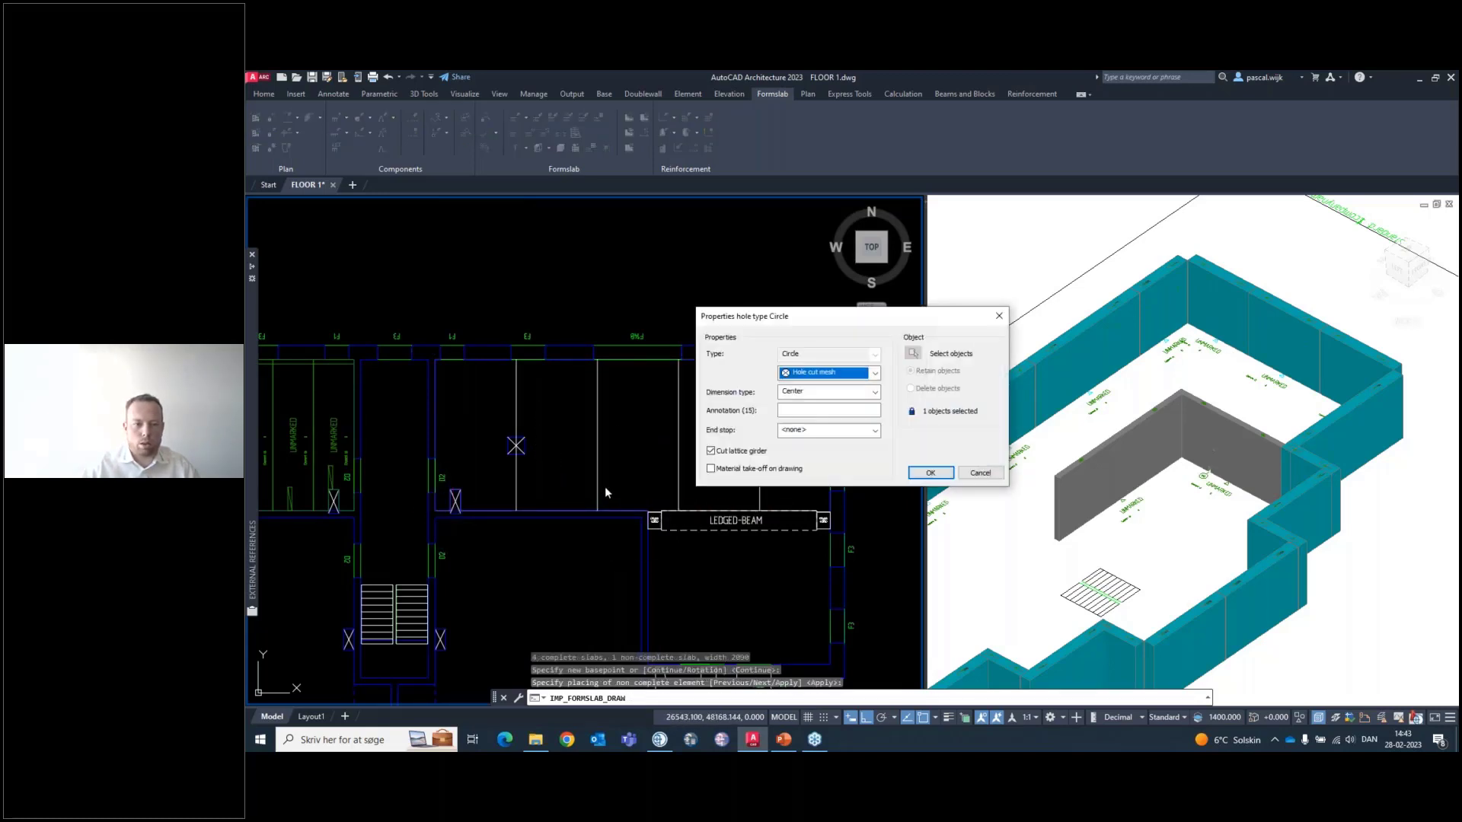
Review the mesh options for the room's circular hole, keep Hole cut mesh with Center dimensioning and lattice girder cutting, and accept the properties
{"action": "left_click_drag", "start_coordinate": [813, 327], "coordinate": [704, 470]}
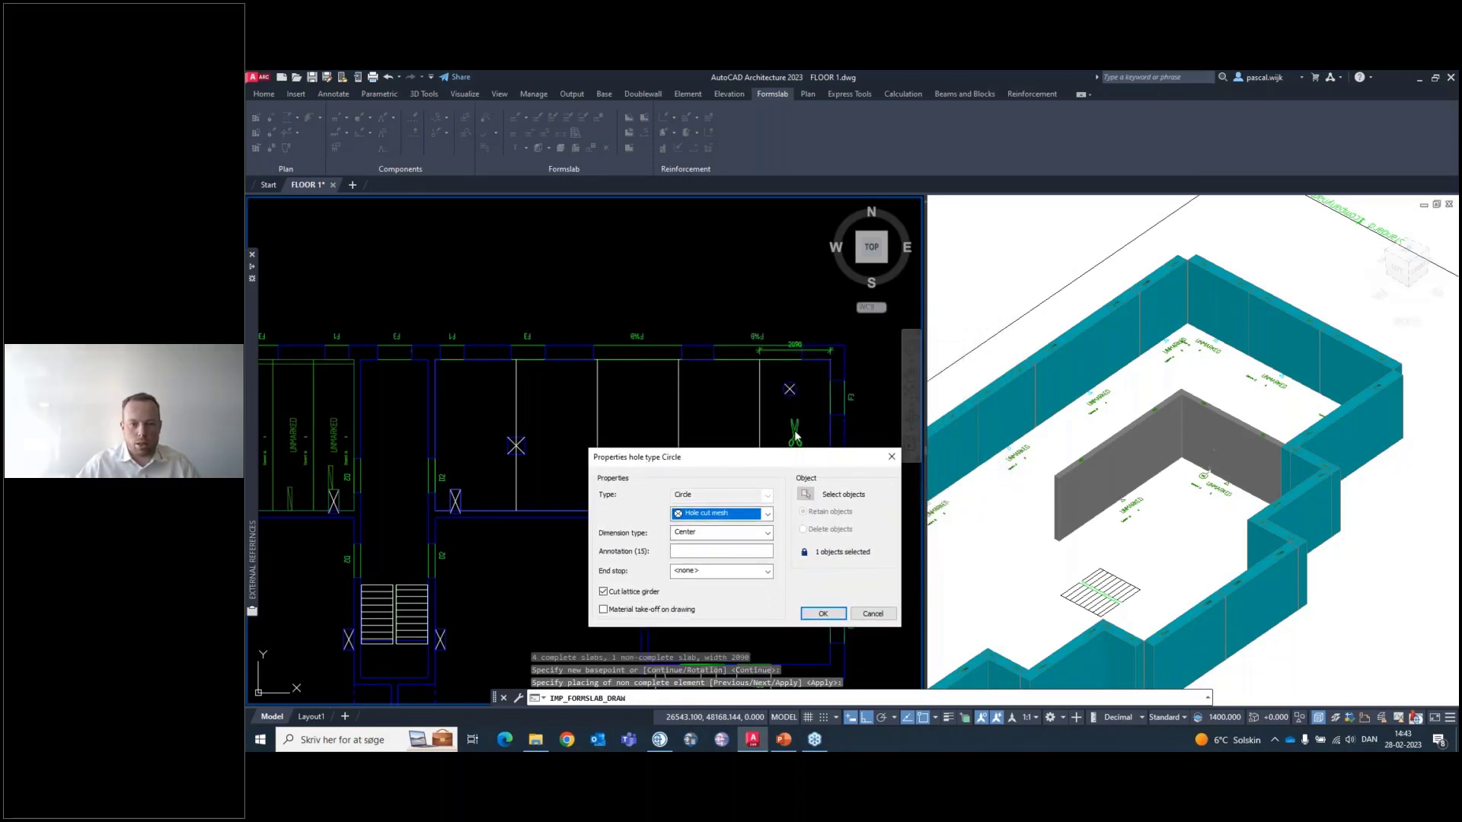
{"action": "left_click", "coordinate": [768, 515]}
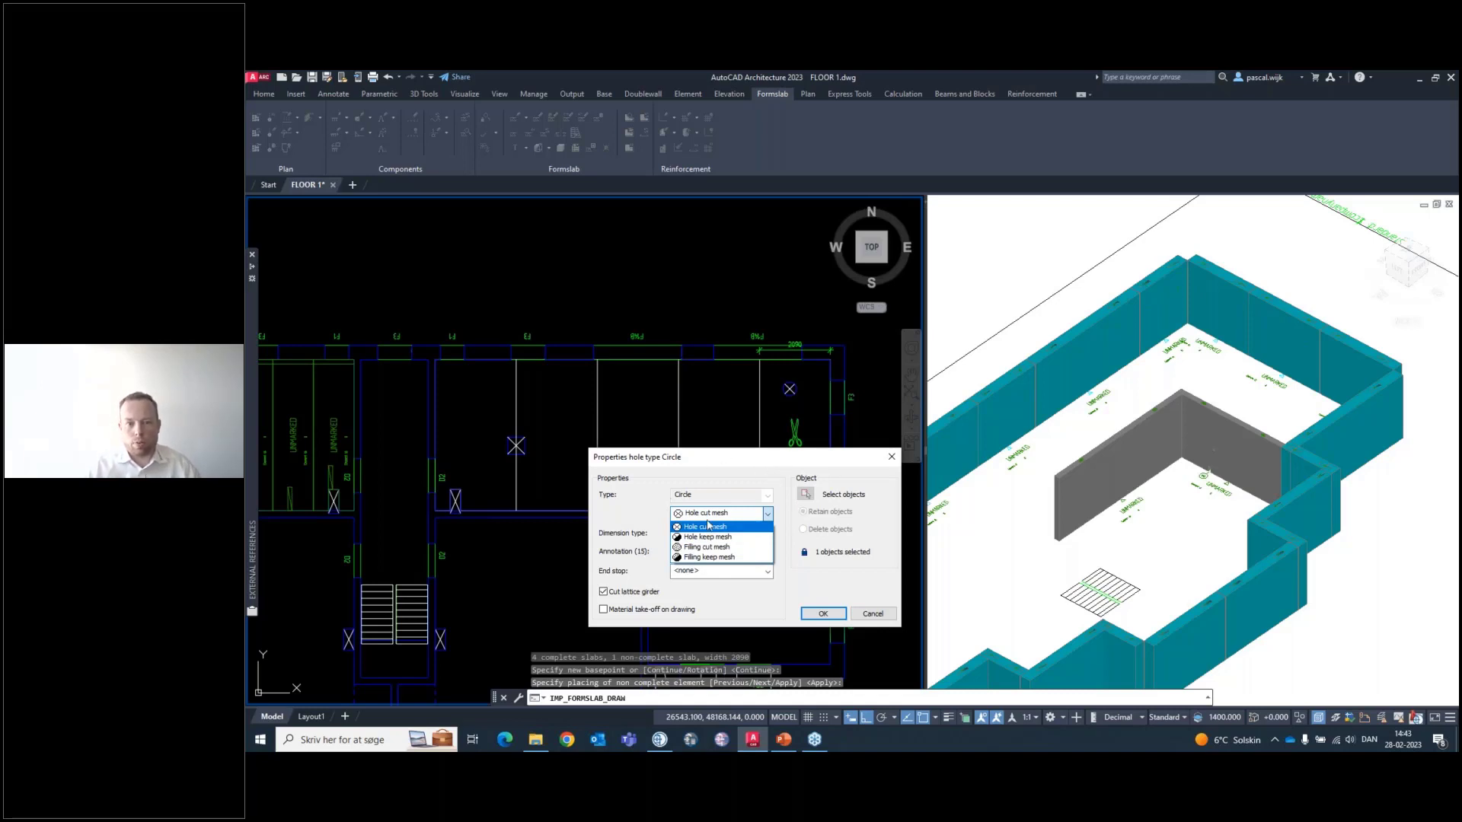
{"action": "left_click", "coordinate": [642, 459]}
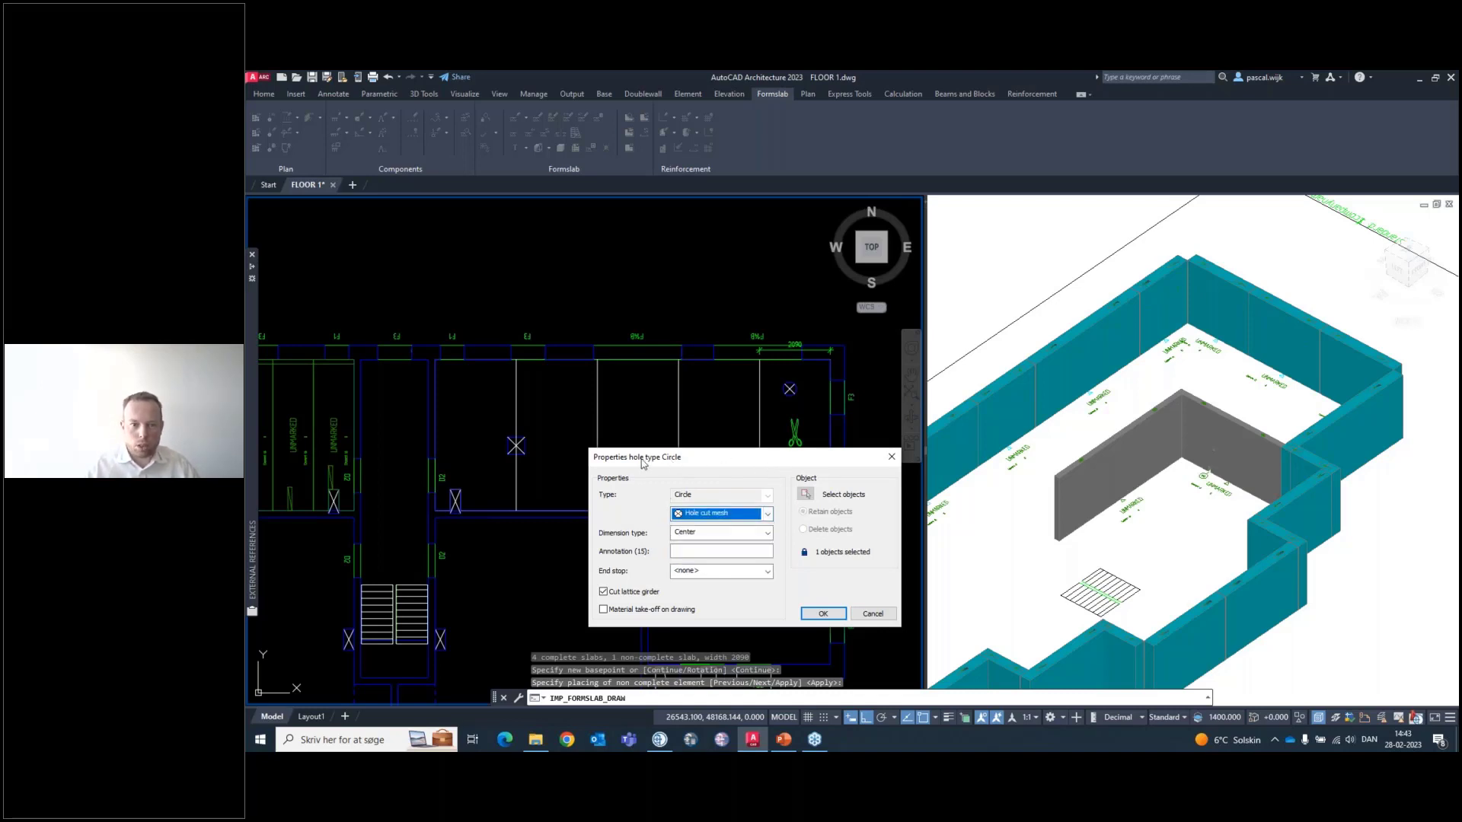
{"action": "left_click", "coordinate": [768, 515]}
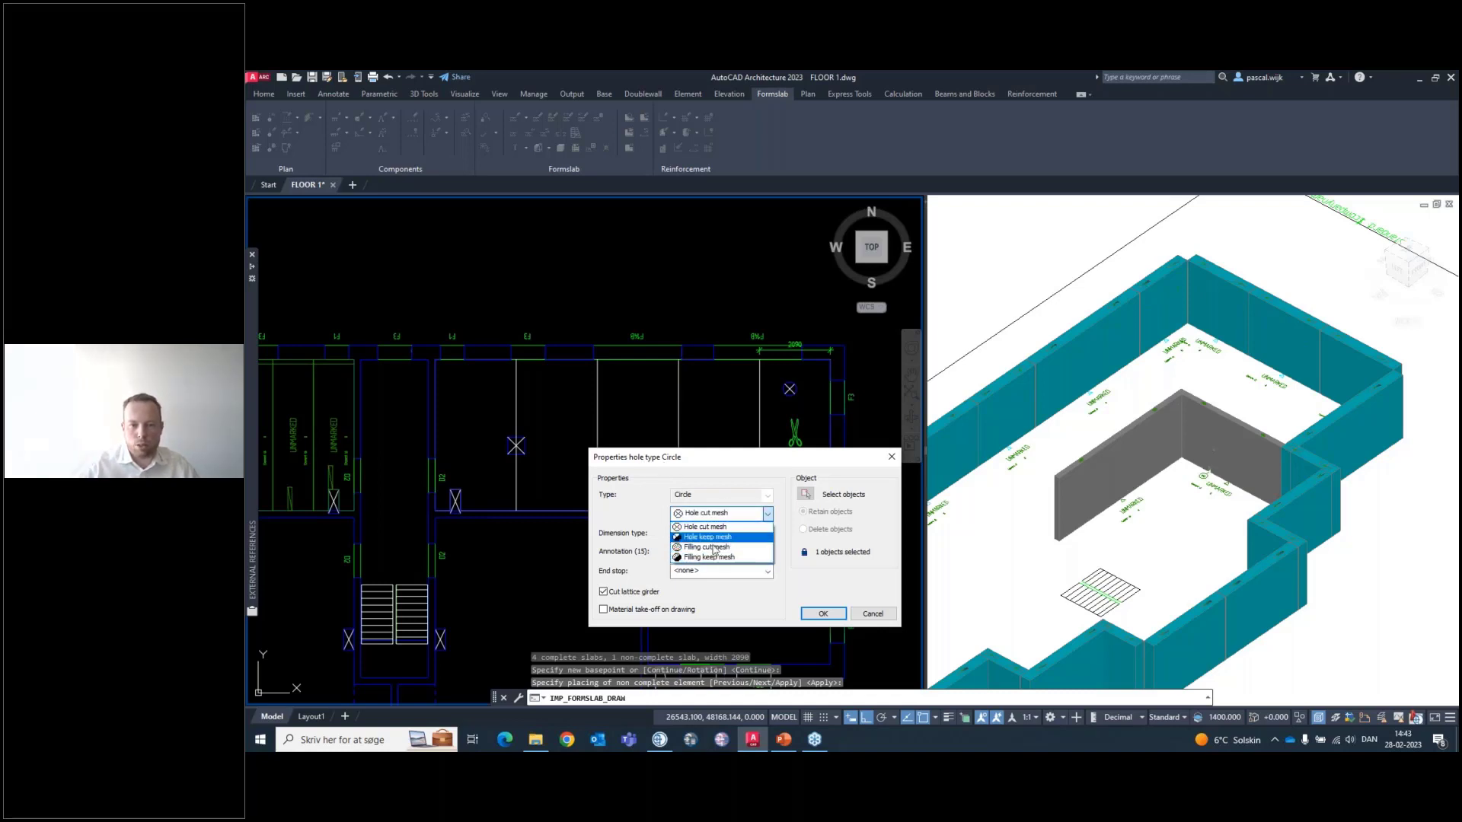
{"action": "left_click", "coordinate": [836, 473]}
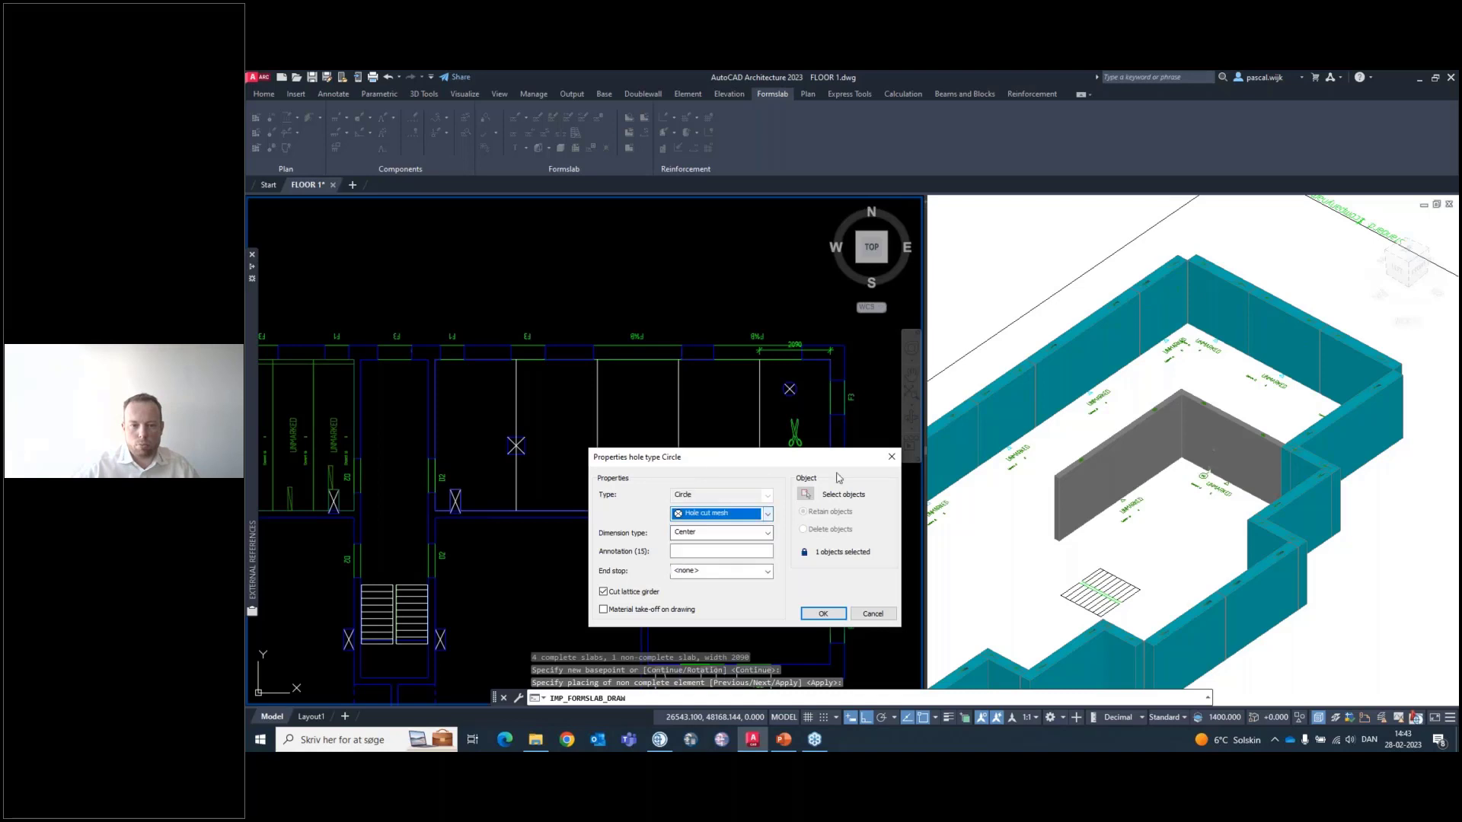
{"action": "left_click", "coordinate": [762, 536]}
{"action": "left_click", "coordinate": [622, 559]}
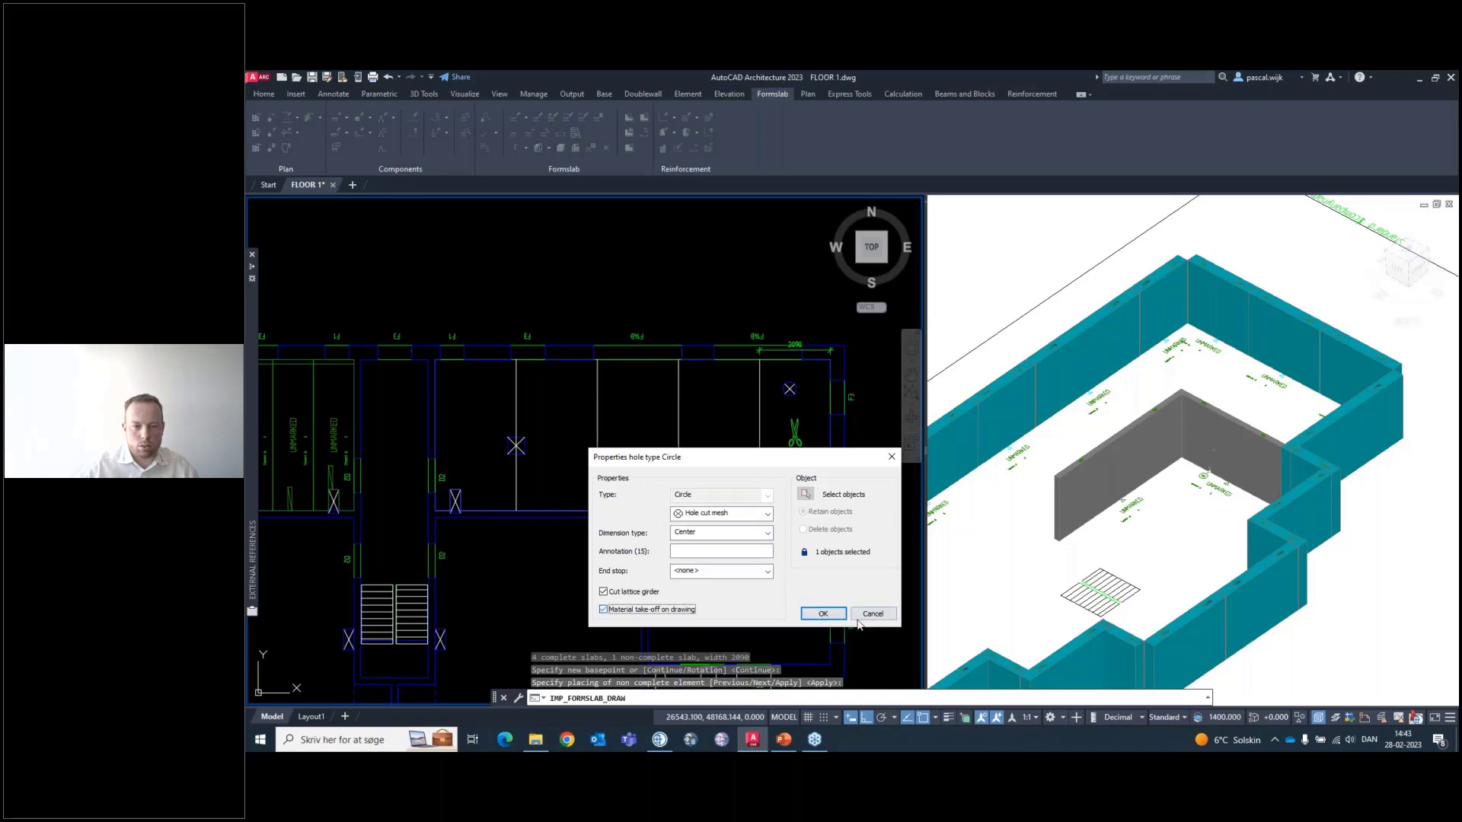
{"action": "left_click", "coordinate": [823, 615]}
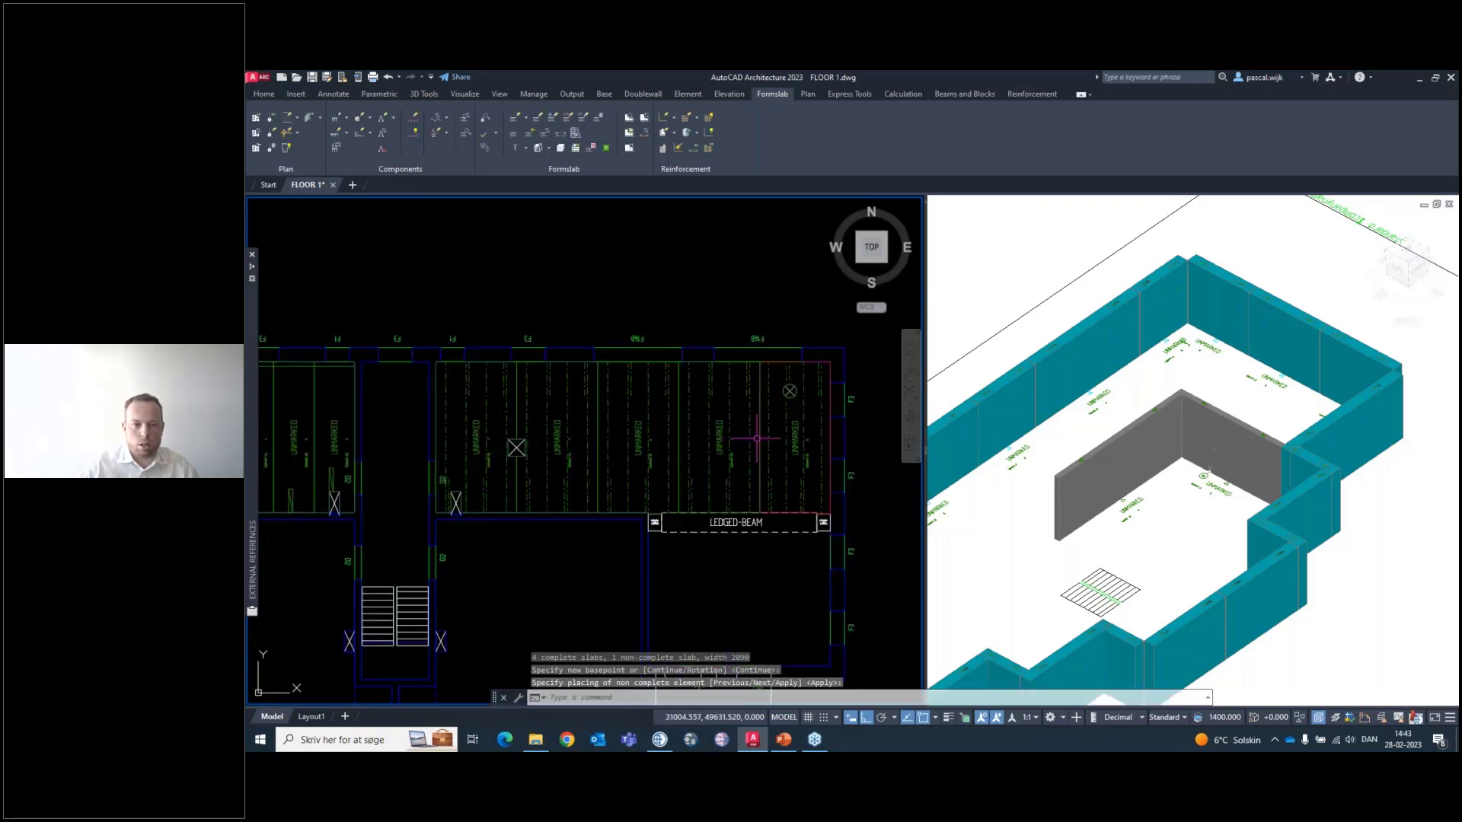
Examine the placed form slabs, their lattice girders and the cuts around the openings, and look over the floor plans
{"action": "scroll", "coordinate": [756, 439], "scroll_direction": "up", "scroll_amount": 4}
{"action": "scroll", "coordinate": [784, 506], "scroll_direction": "down", "scroll_amount": 4}
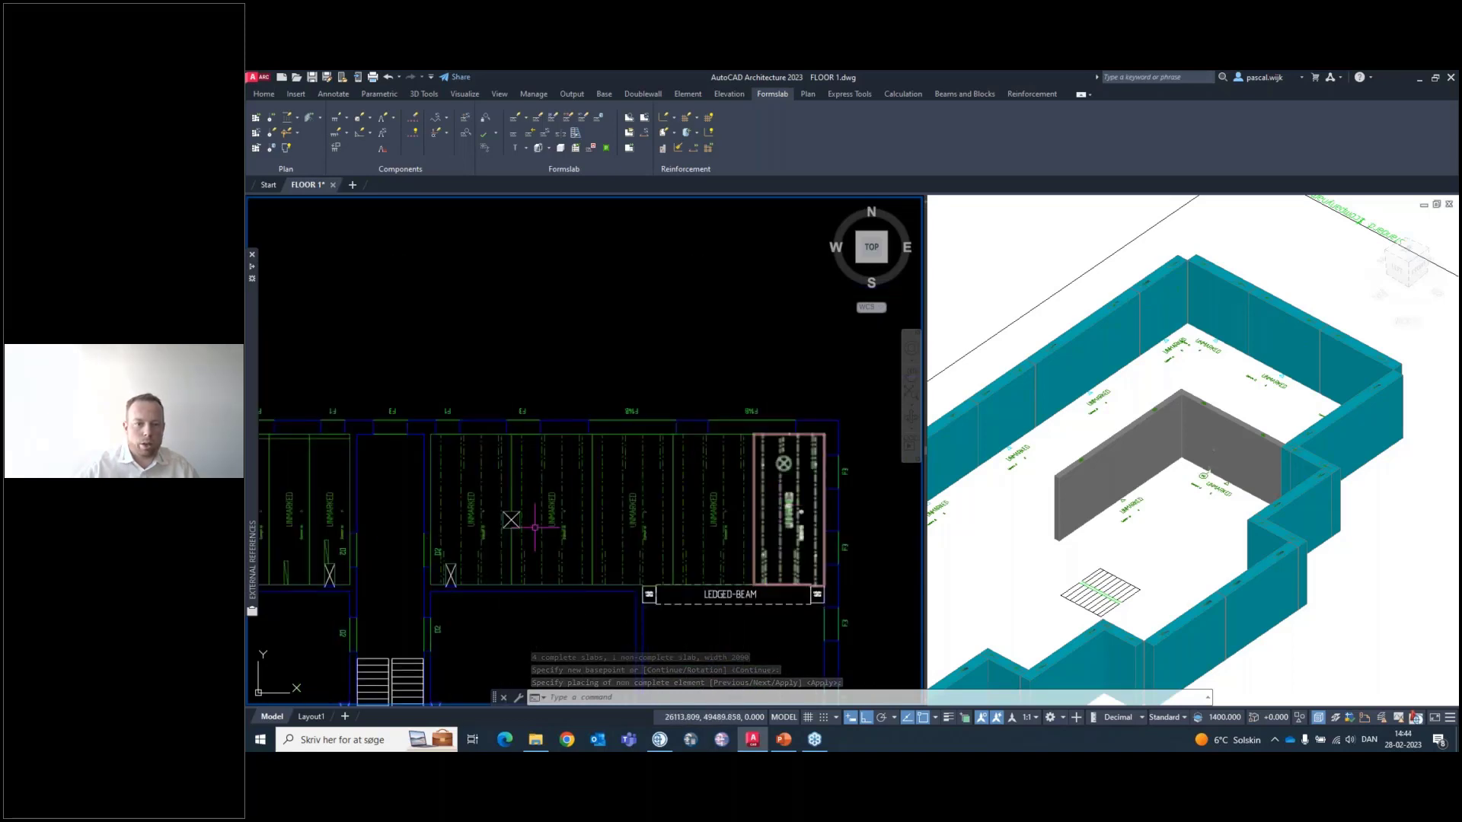
{"action": "scroll", "coordinate": [535, 526], "scroll_direction": "up", "scroll_amount": 4}
{"action": "left_click", "coordinate": [532, 434]}
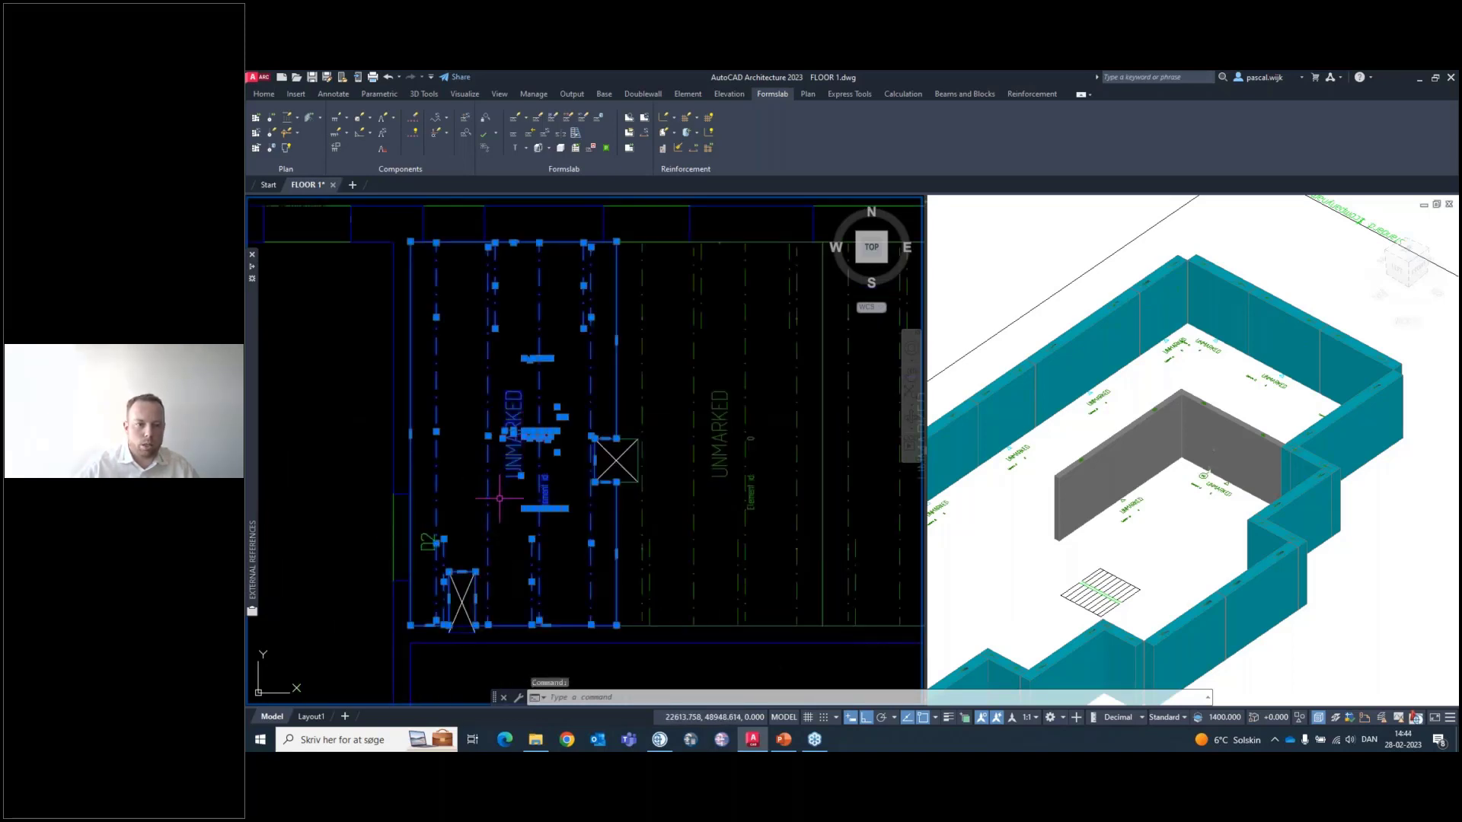
{"action": "scroll", "coordinate": [500, 499], "scroll_direction": "down", "scroll_amount": 5}
{"action": "key", "text": "Escape"}
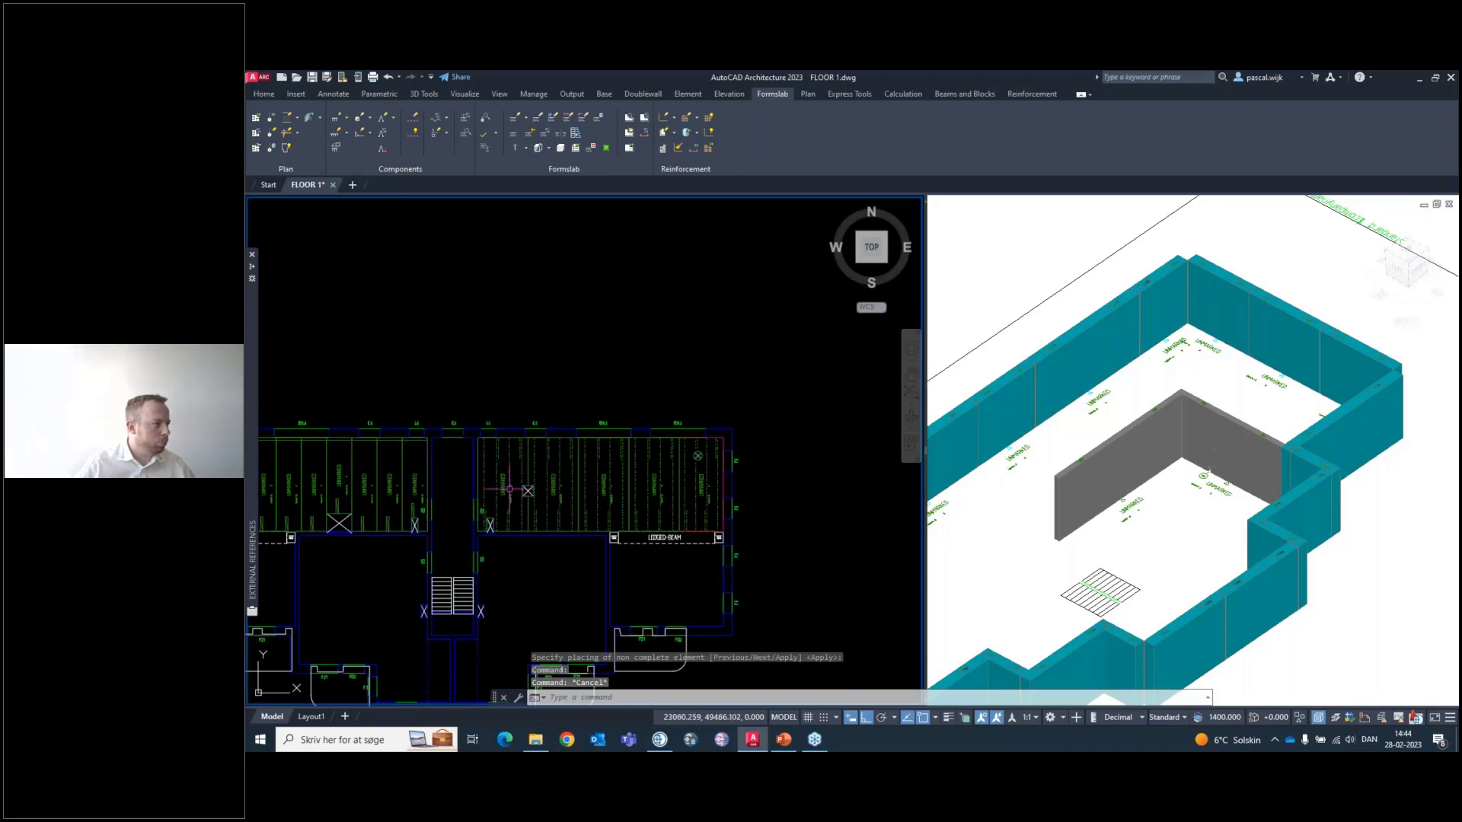
{"action": "scroll", "coordinate": [838, 493], "scroll_direction": "down", "scroll_amount": 2}
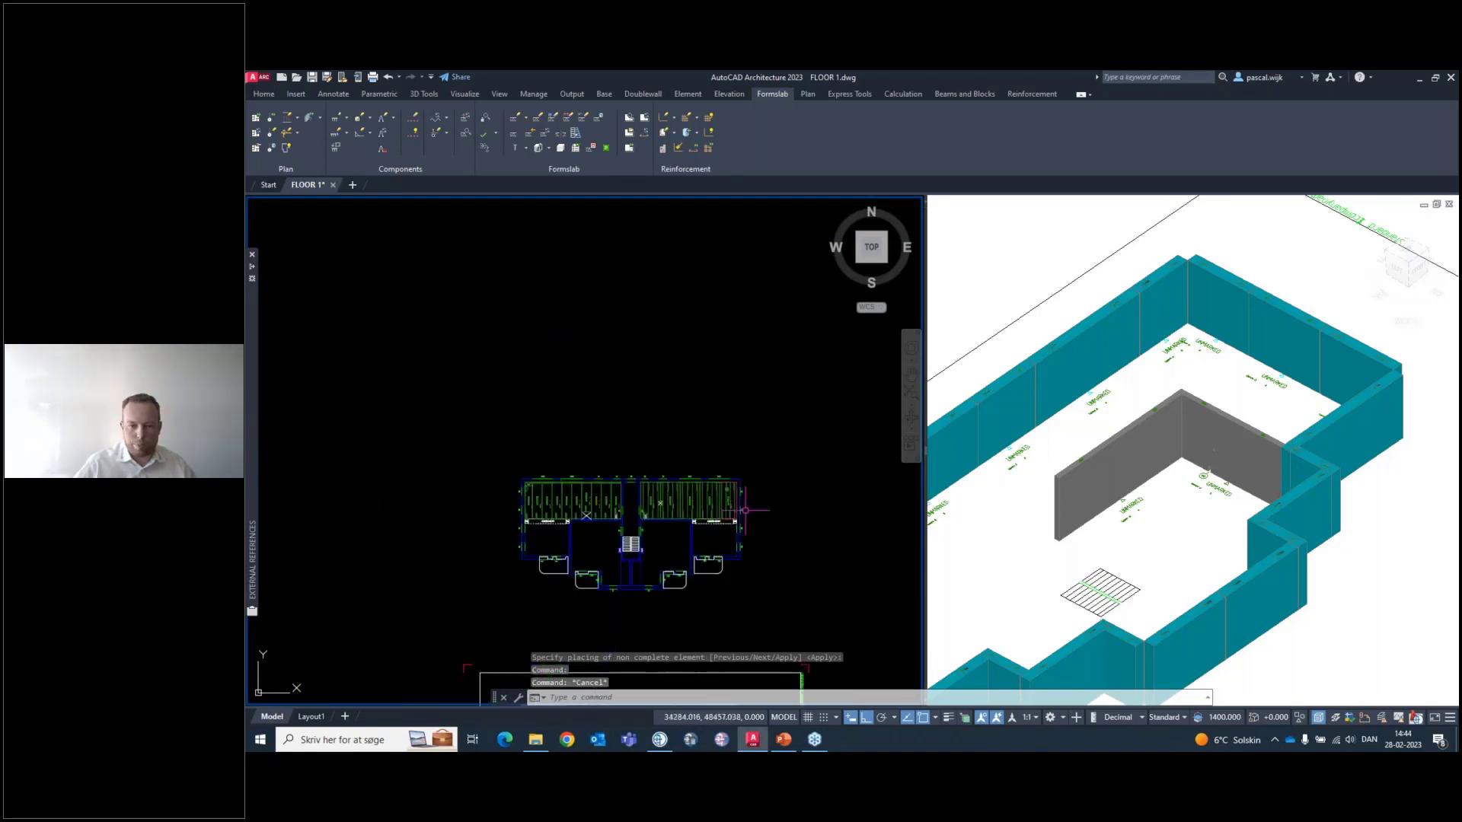
{"action": "scroll", "coordinate": [725, 534], "scroll_direction": "up", "scroll_amount": 4}
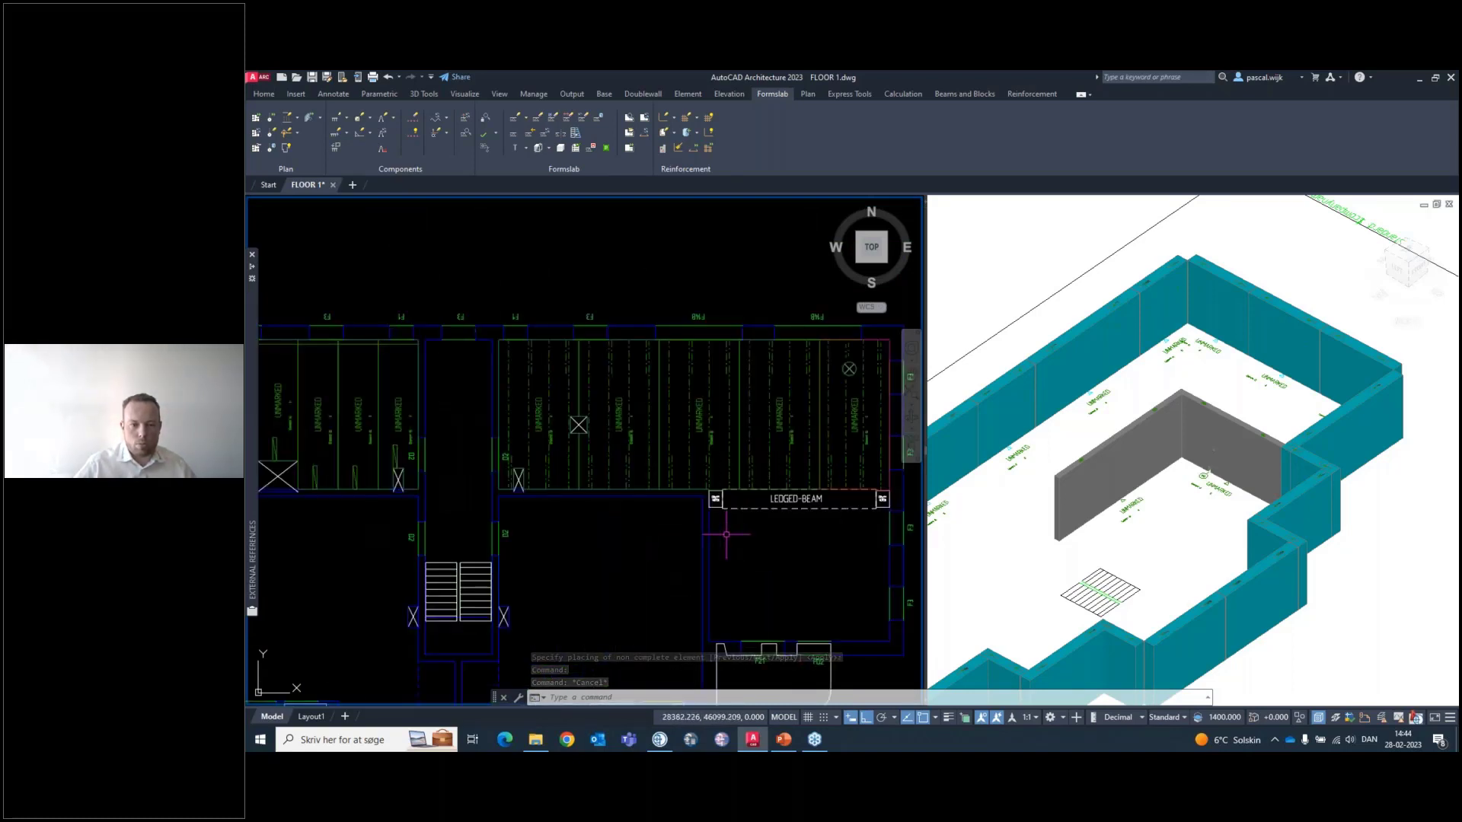
{"action": "scroll", "coordinate": [725, 535], "scroll_direction": "down", "scroll_amount": 2}
{"action": "scroll", "coordinate": [712, 535], "scroll_direction": "down", "scroll_amount": 6}
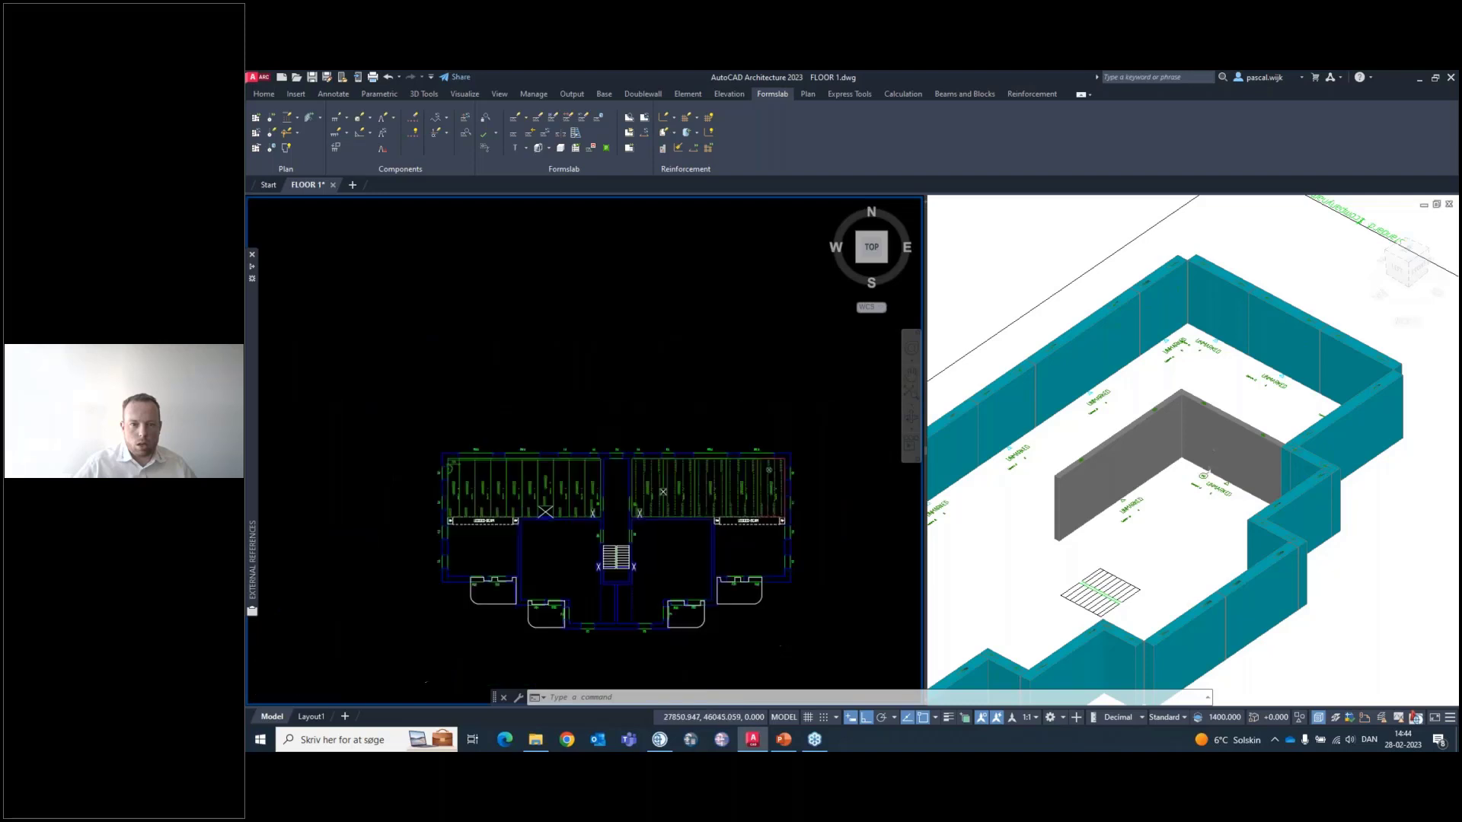
{"action": "scroll", "coordinate": [698, 548], "scroll_direction": "up", "scroll_amount": 6}
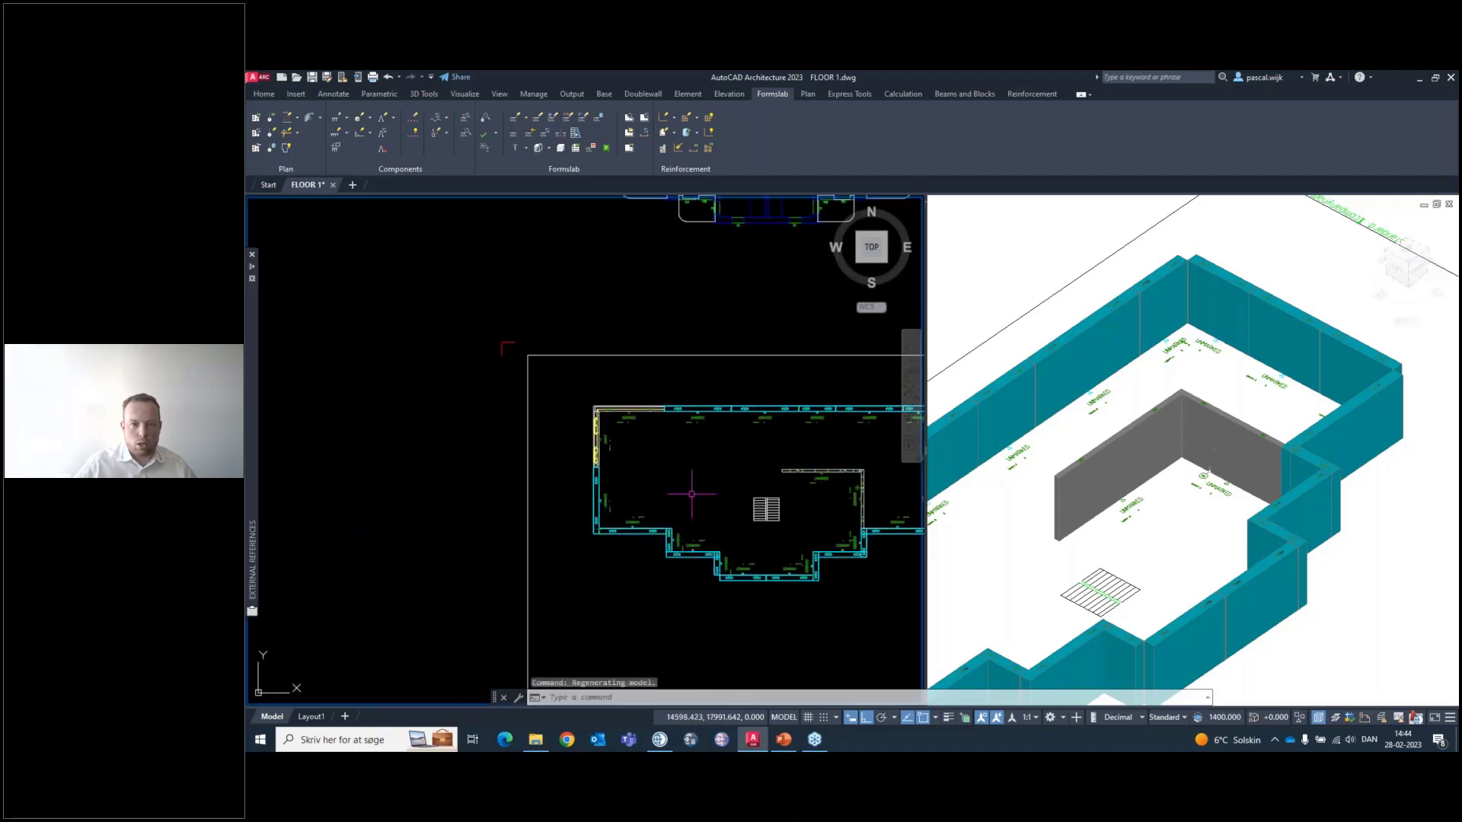
Switch the plan to an isometric view and start a rectangular recess set to Cut out on the exterior wall panel beside the windowed corner panel
{"action": "left_click", "coordinate": [858, 262]}
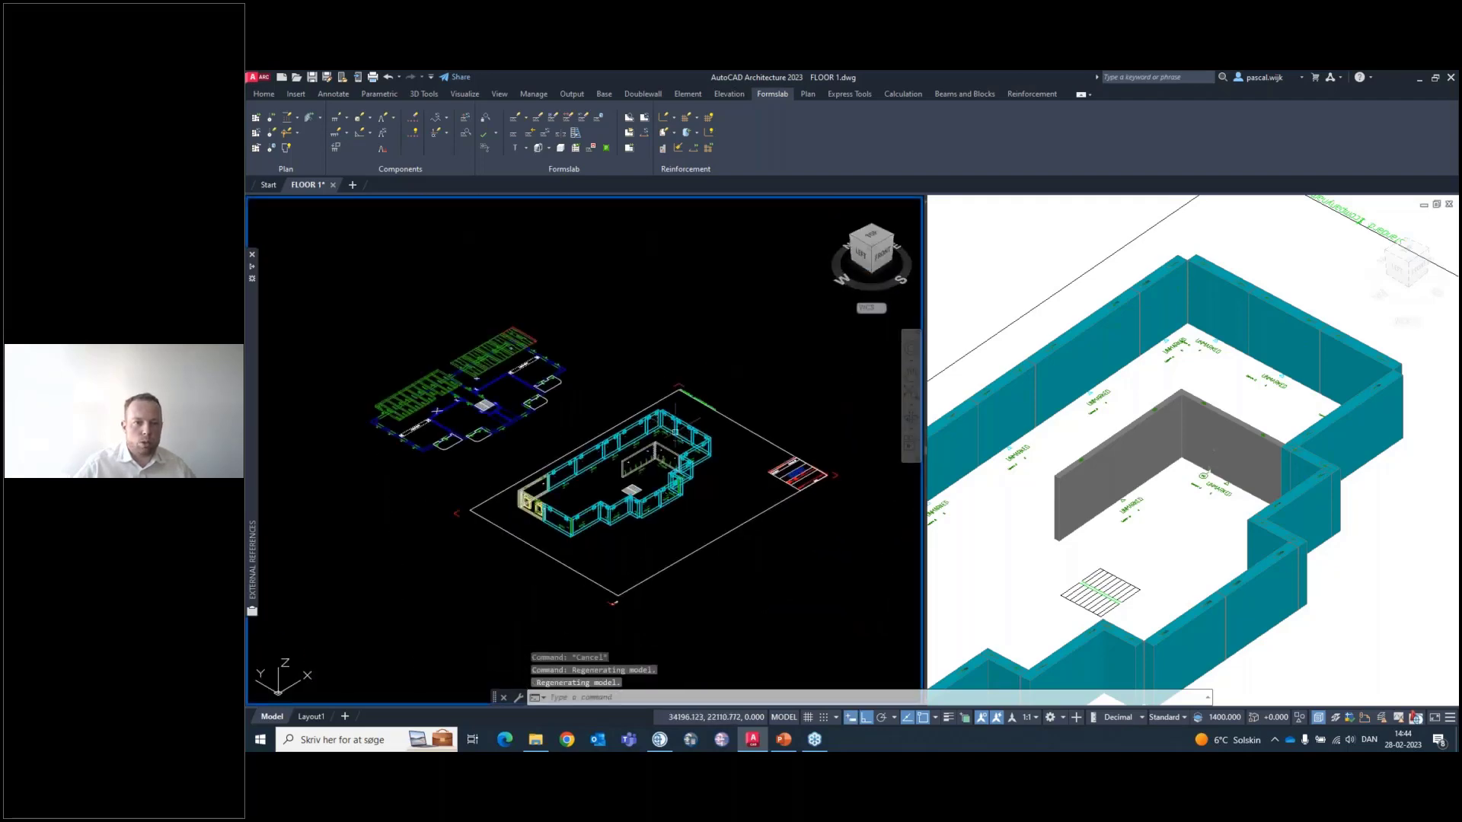
{"action": "scroll", "coordinate": [544, 470], "scroll_direction": "up", "scroll_amount": 2}
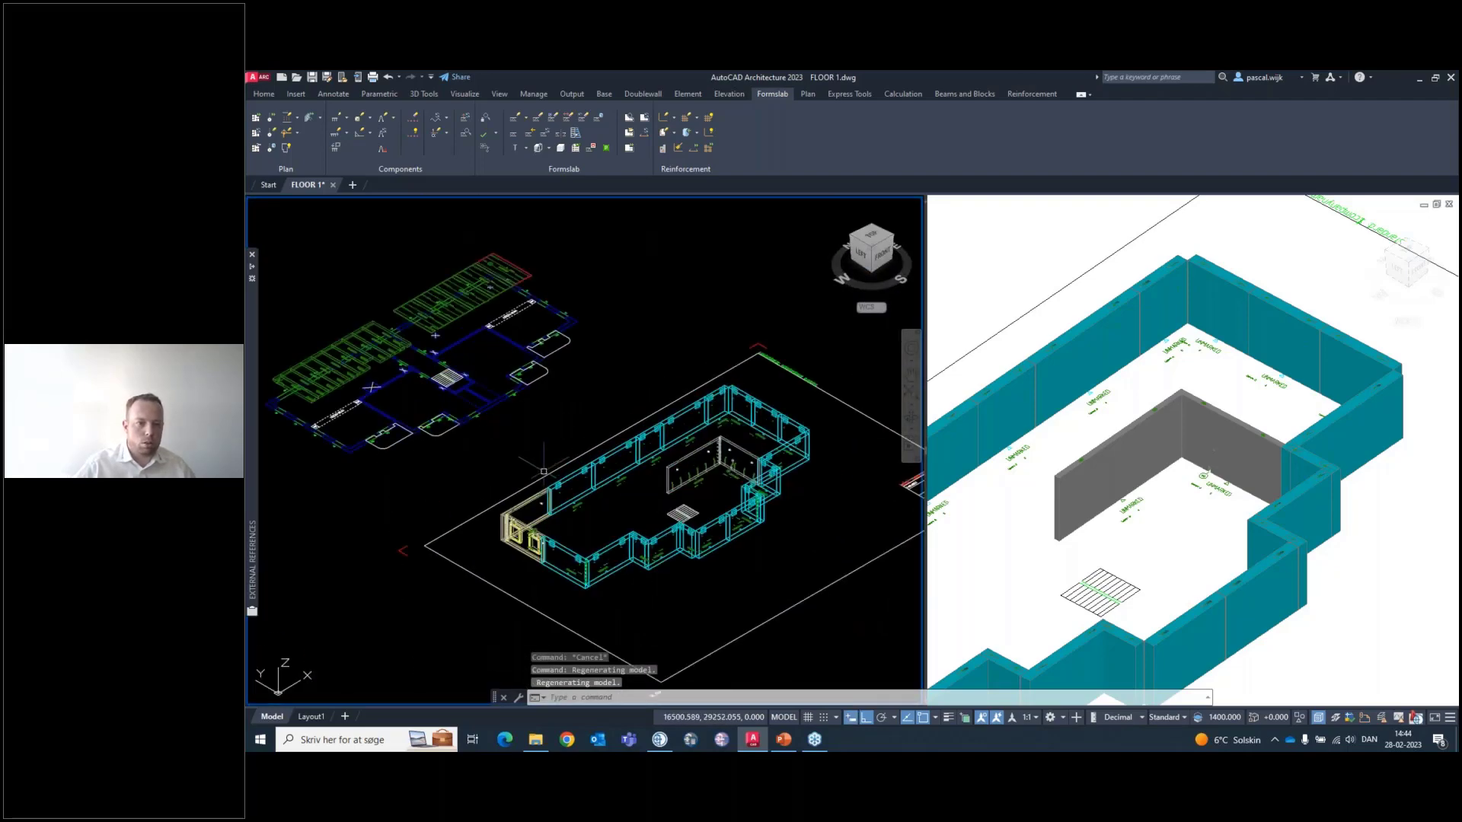
{"action": "scroll", "coordinate": [545, 470], "scroll_direction": "up", "scroll_amount": 4}
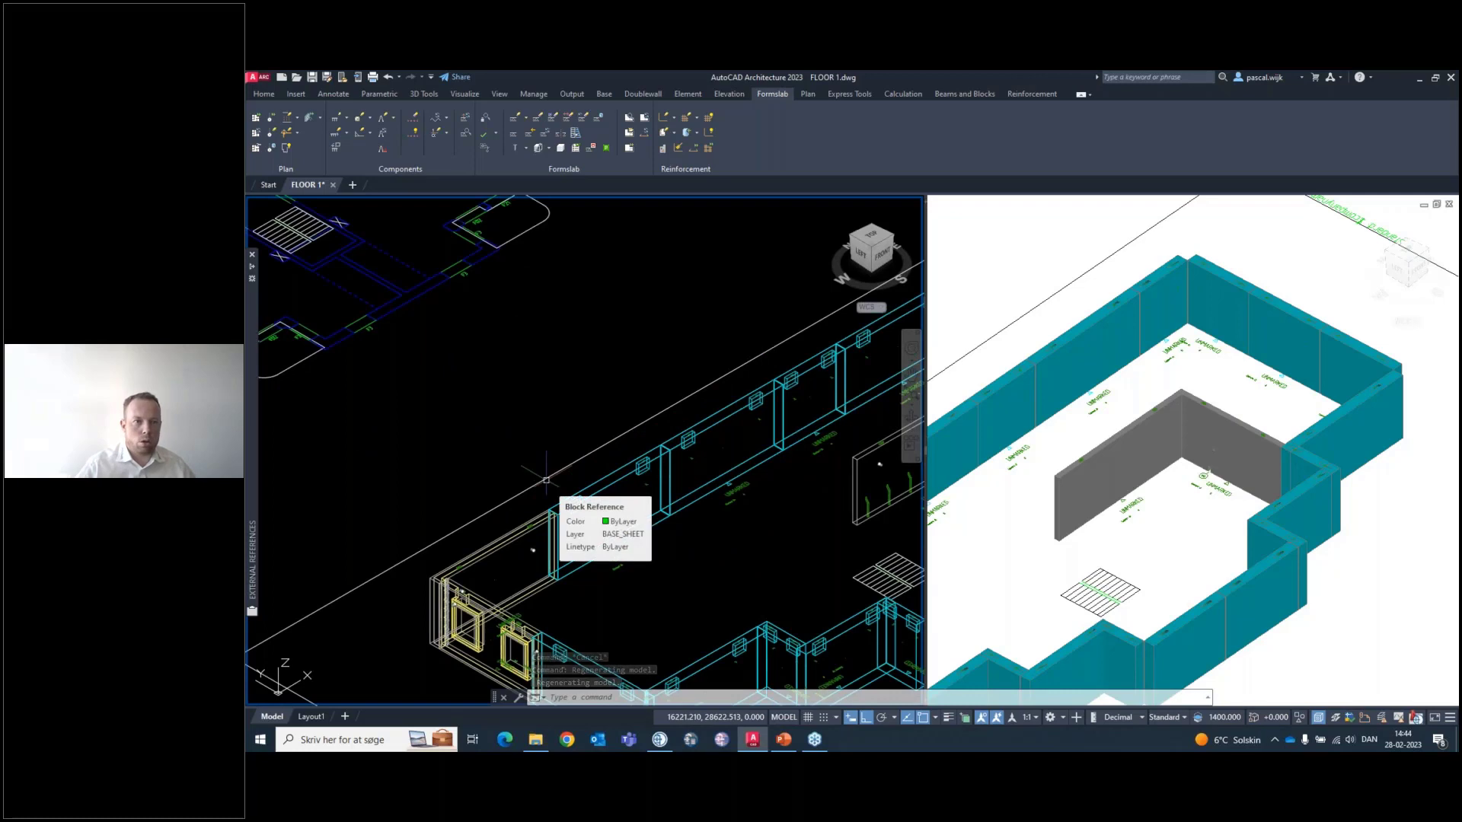
{"action": "left_click", "coordinate": [806, 94]}
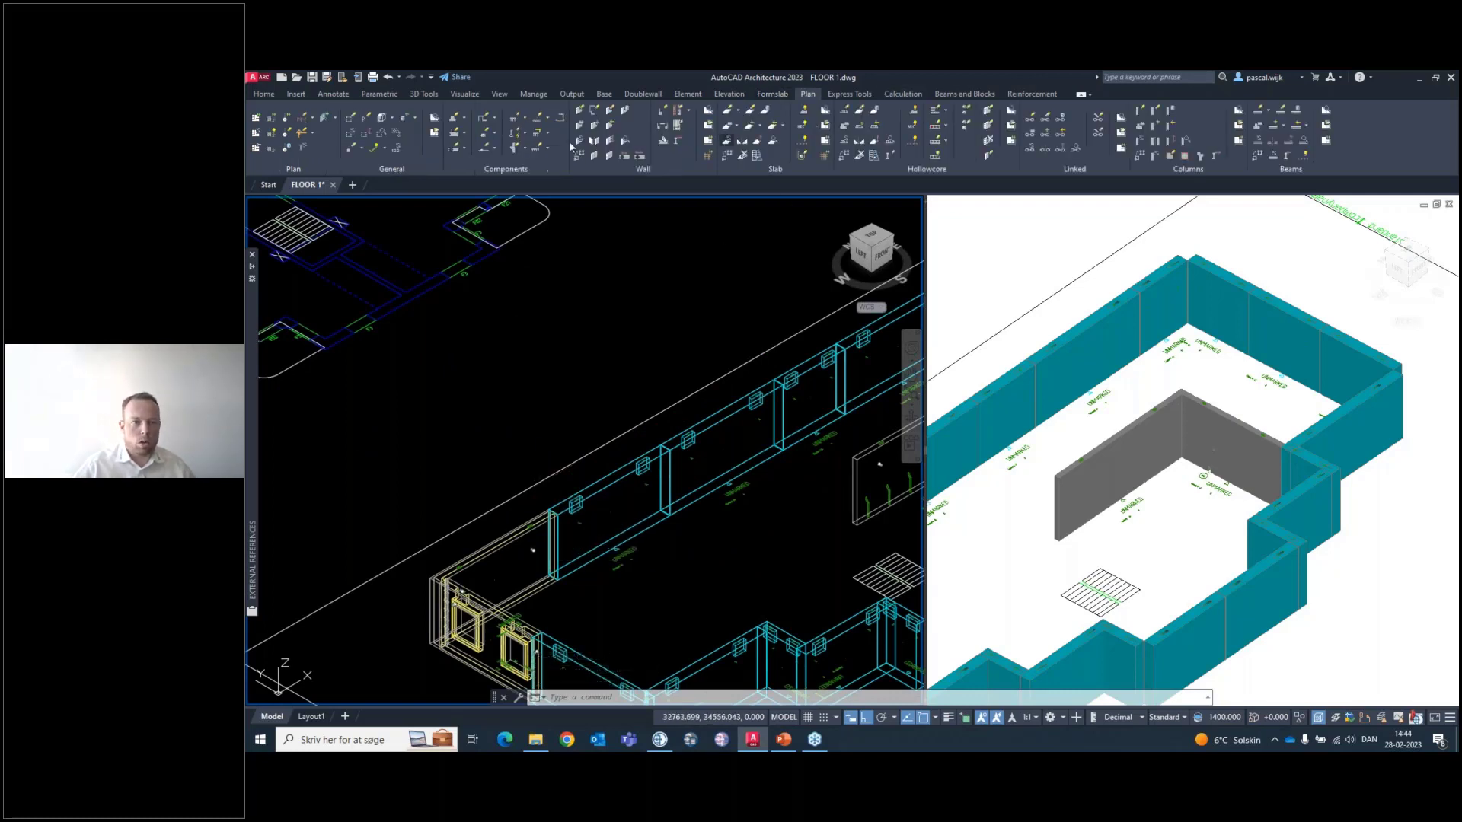
{"action": "left_click", "coordinate": [494, 136]}
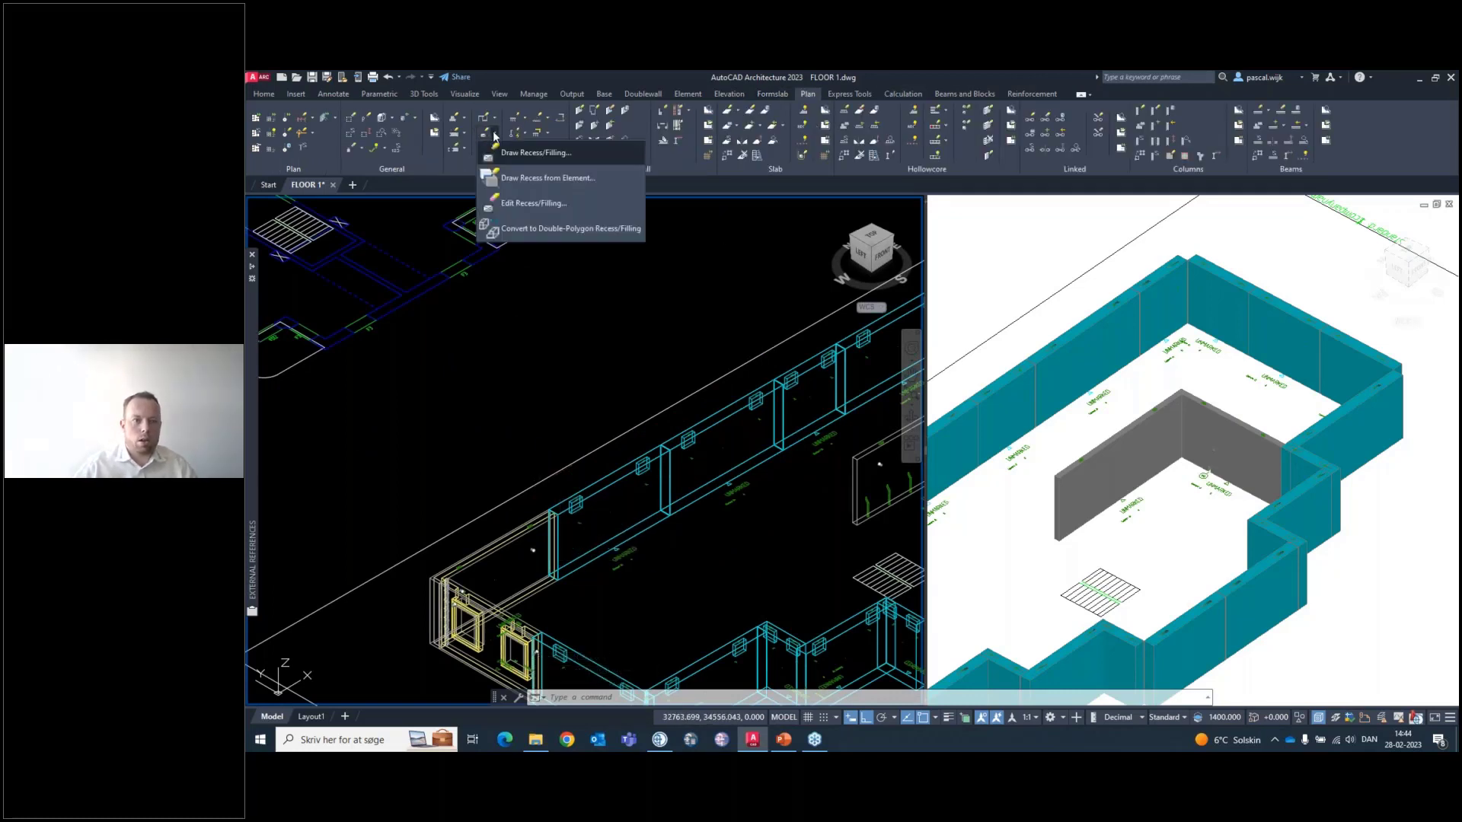
{"action": "left_click", "coordinate": [523, 158]}
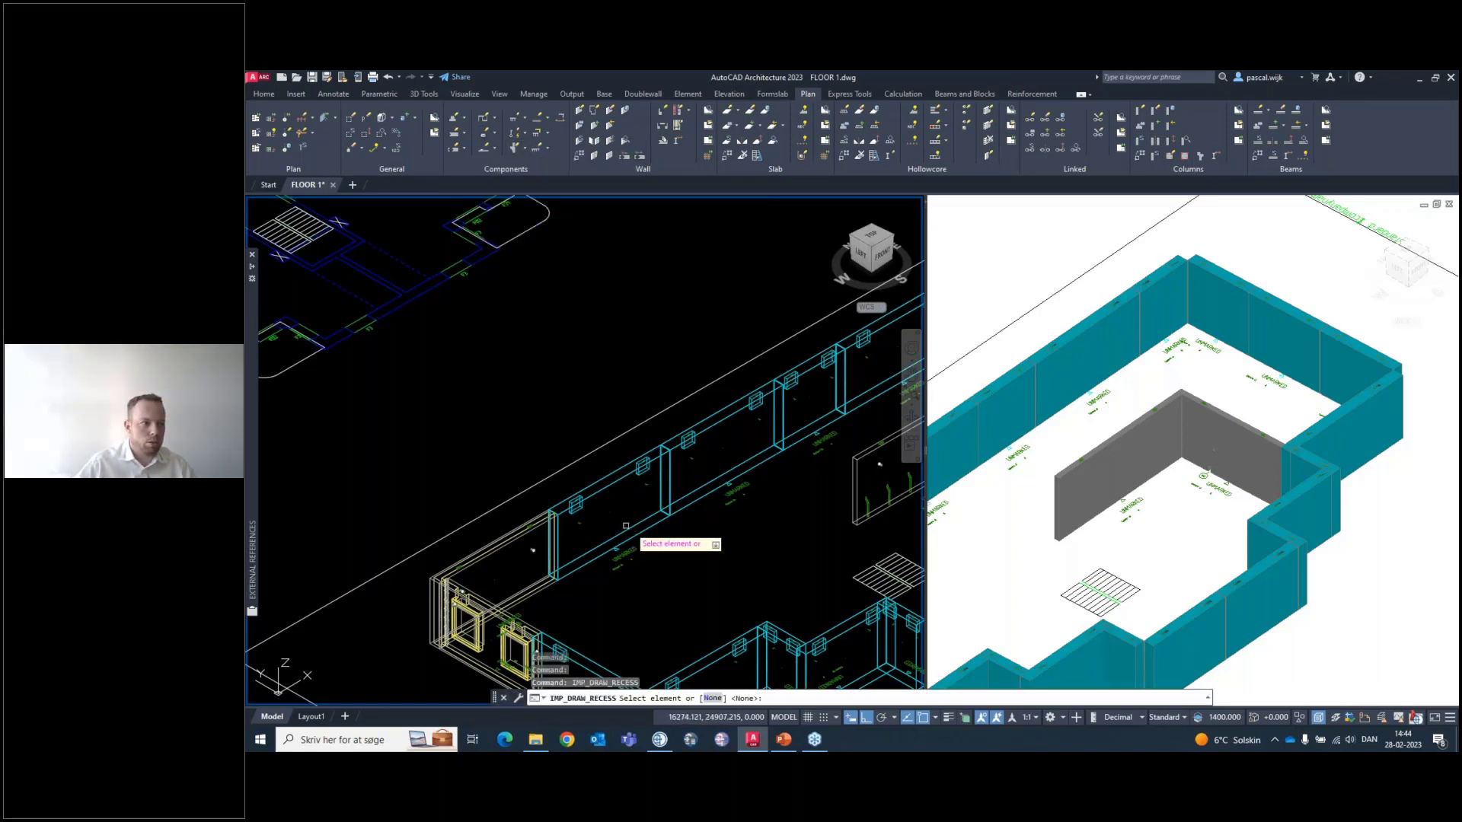
{"action": "scroll", "coordinate": [615, 562], "scroll_direction": "up", "scroll_amount": 2}
{"action": "scroll", "coordinate": [482, 544], "scroll_direction": "up", "scroll_amount": 2}
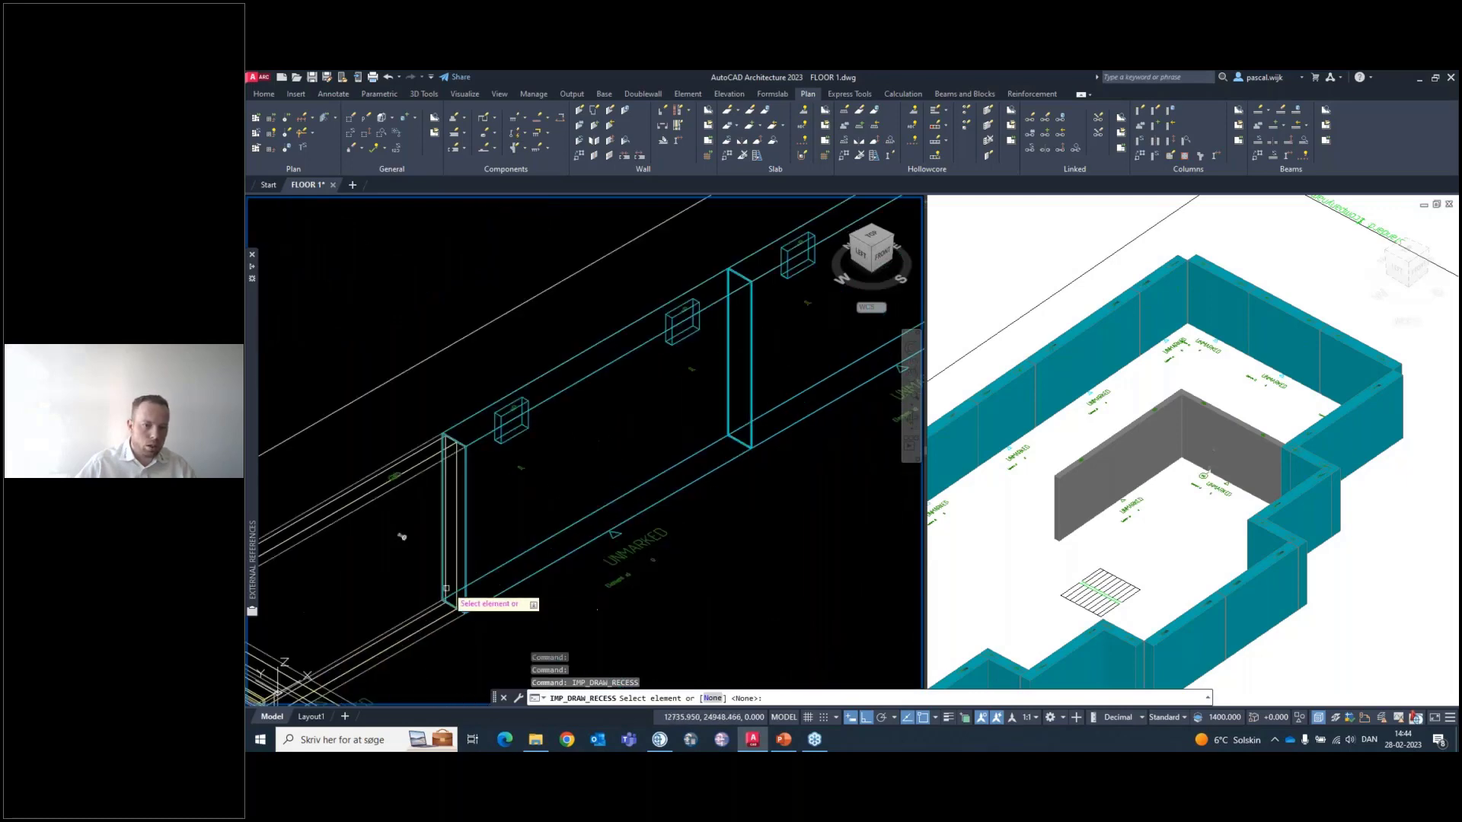
{"action": "left_click", "coordinate": [618, 583]}
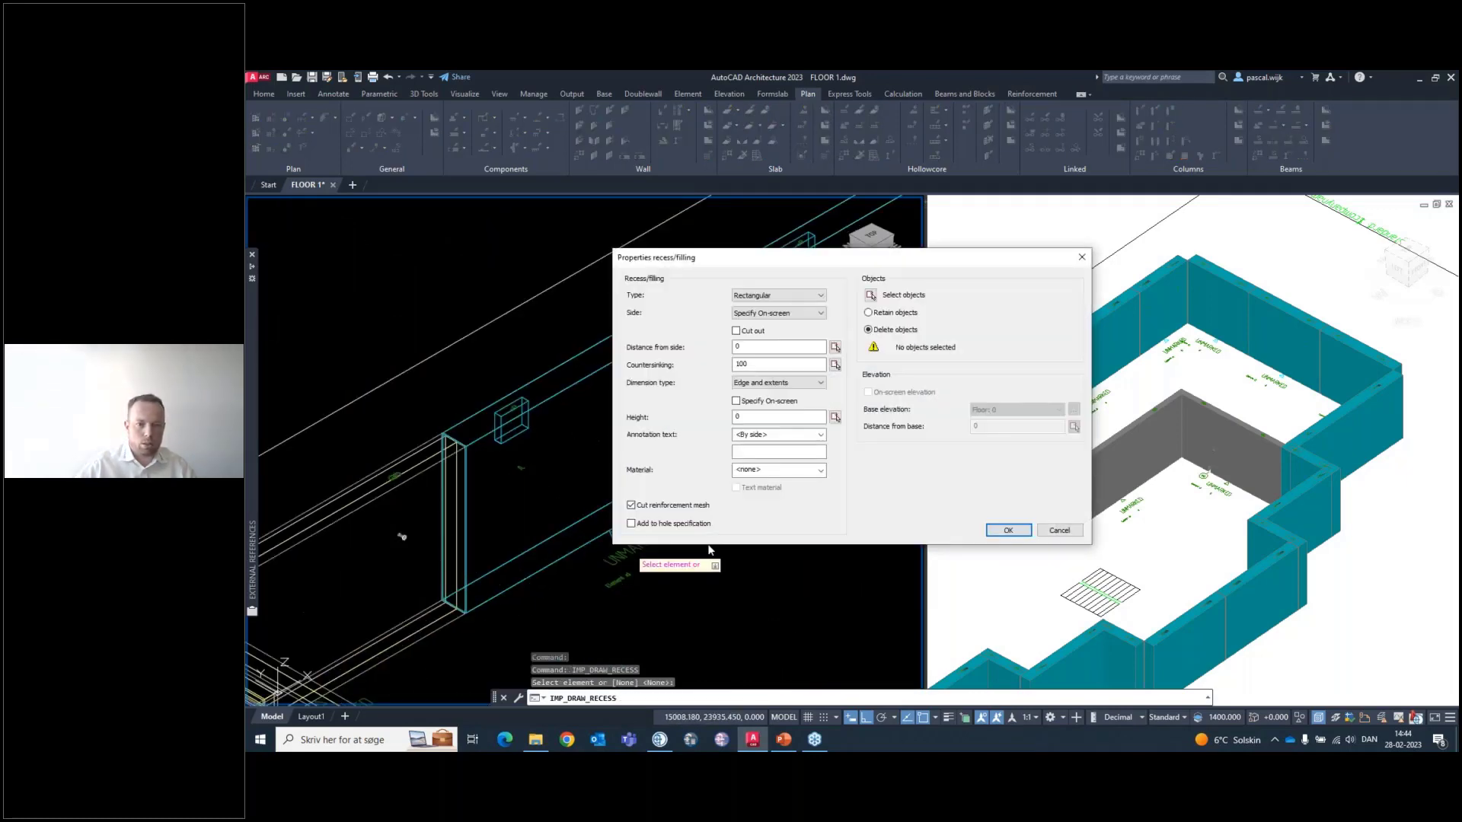
{"action": "left_click", "coordinate": [736, 331]}
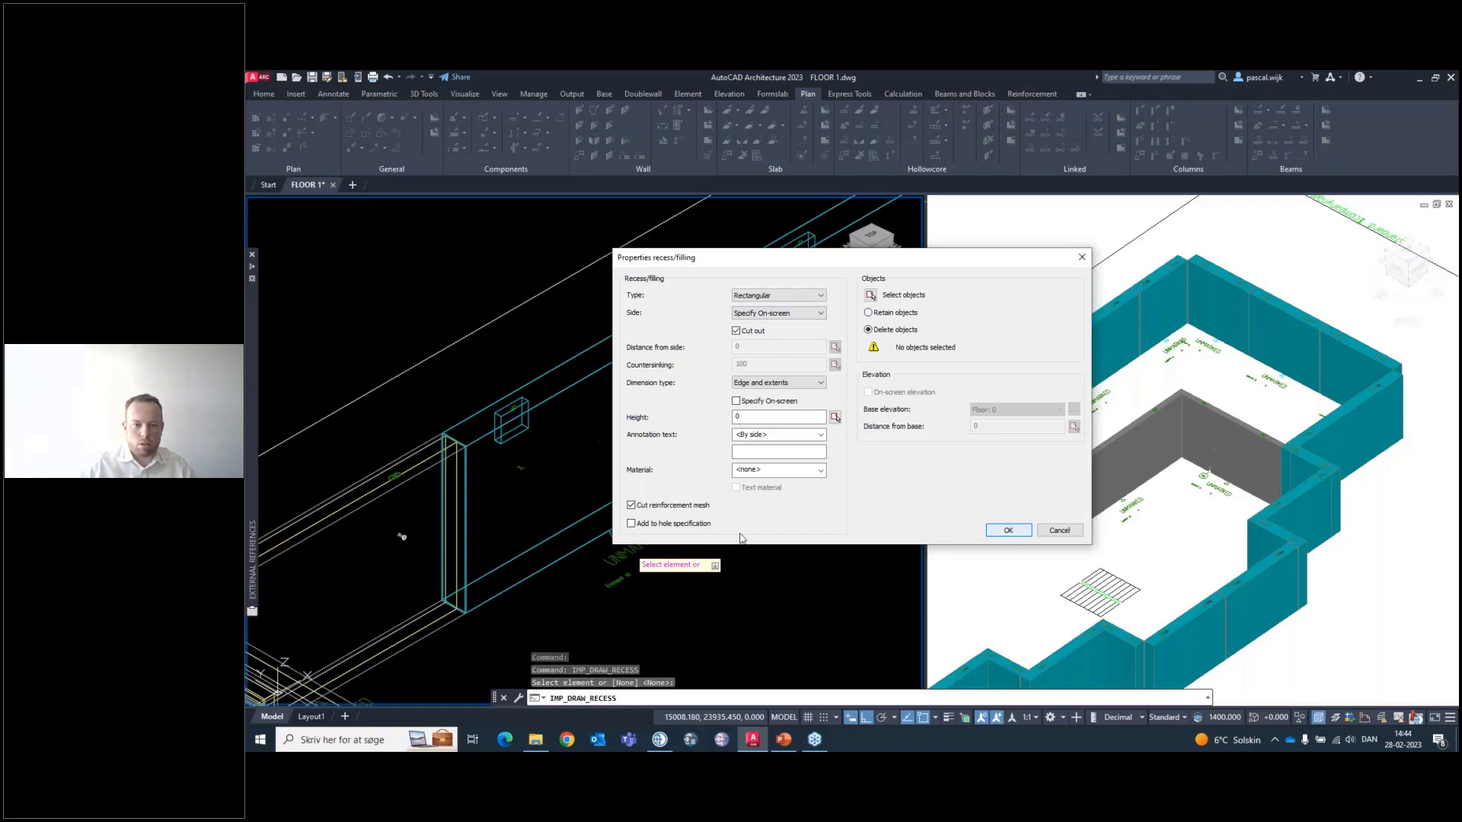
{"action": "key", "text": "Return"}
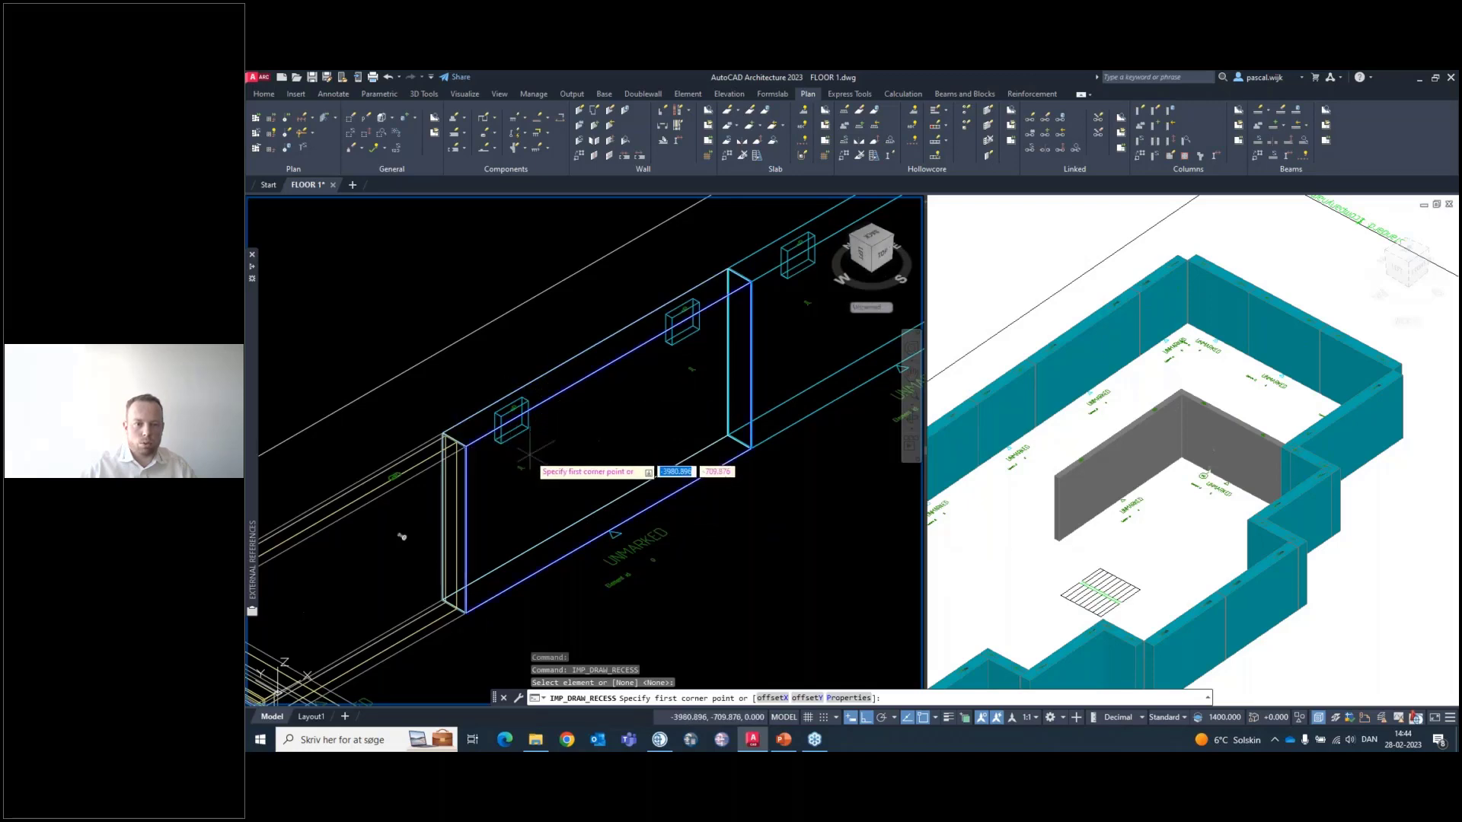
Draw a rectangular cut out about 966 by 227 mm through the wall panel's face, between the two small upper recesses
{"action": "left_click", "coordinate": [551, 417]}
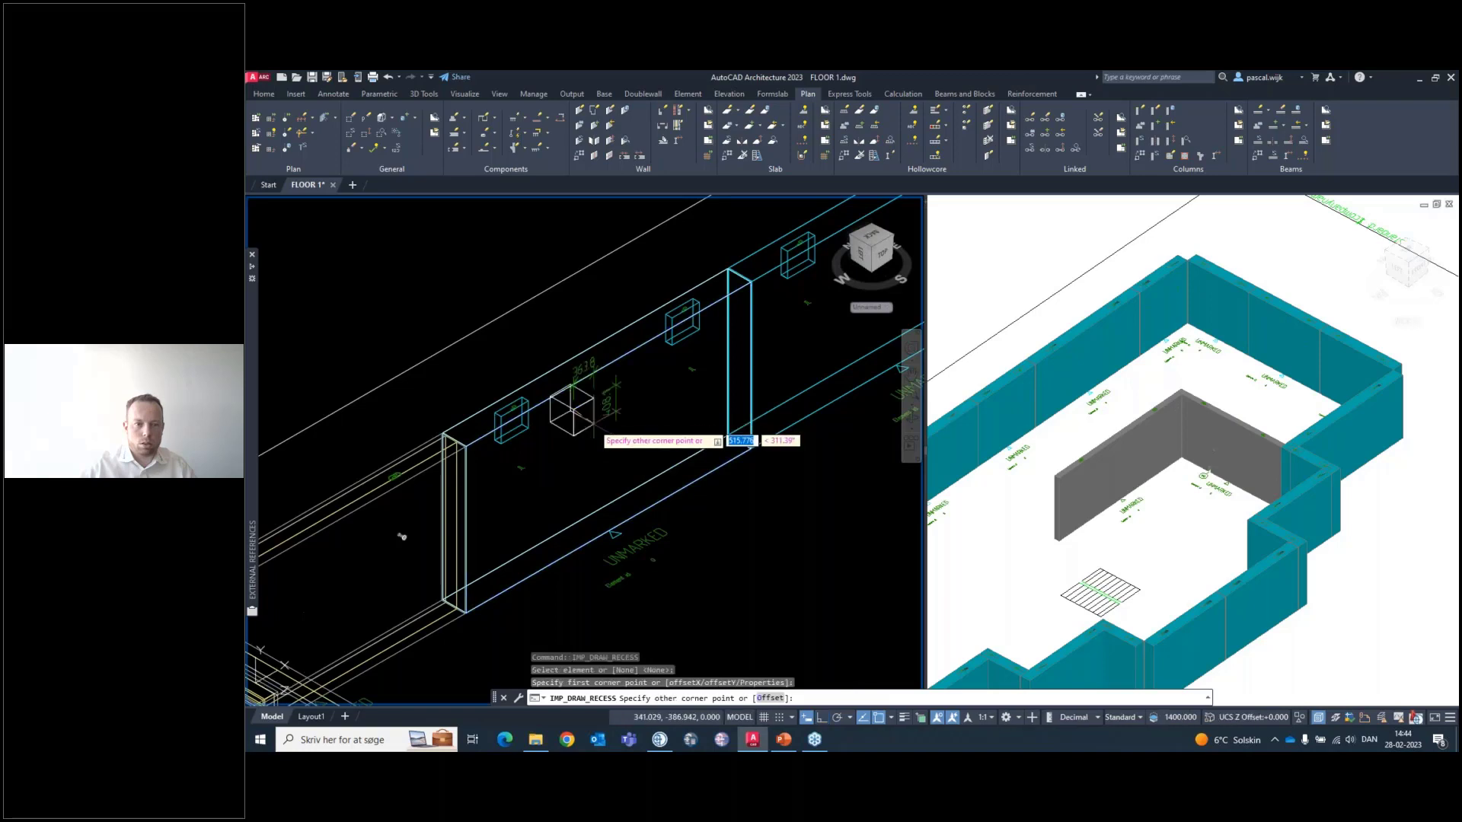
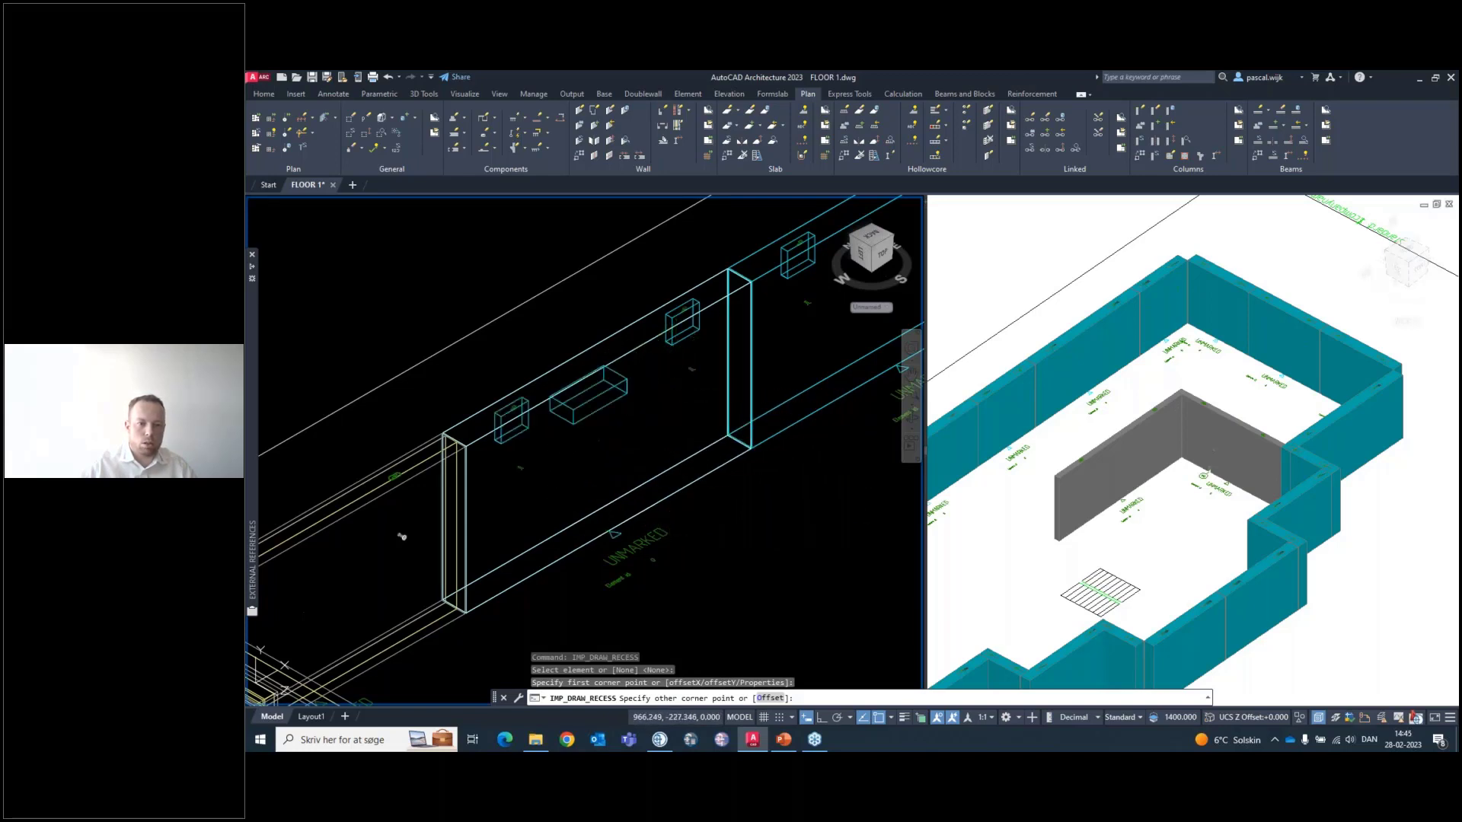
{"action": "scroll", "coordinate": [631, 474], "scroll_direction": "down", "scroll_amount": 1}
{"action": "scroll", "coordinate": [614, 391], "scroll_direction": "up", "scroll_amount": 2}
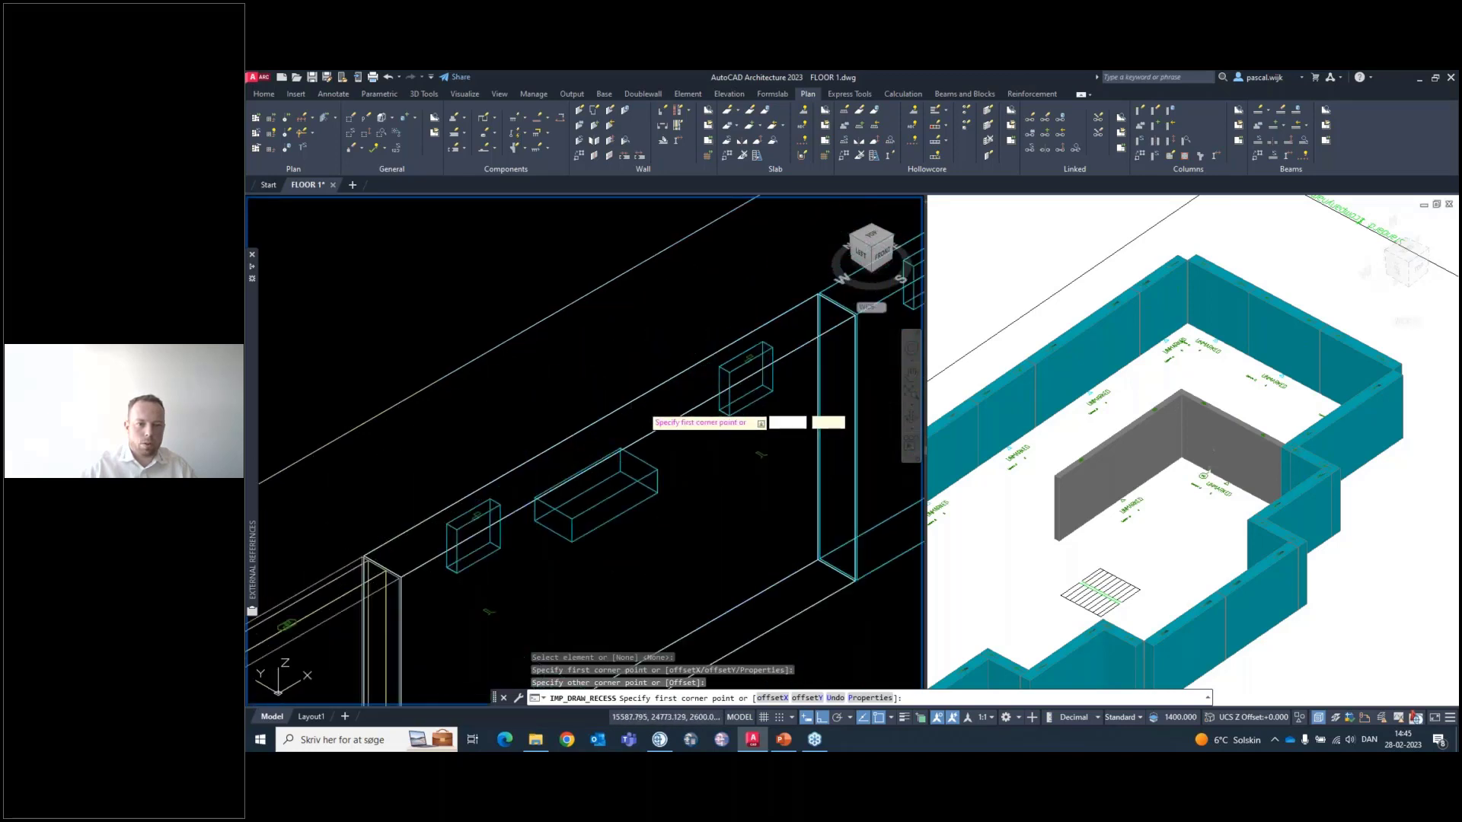
Draw a small rectangular cut out on the wall panel's top face, running vertically through the panel's full height
{"action": "left_click", "coordinate": [660, 401]}
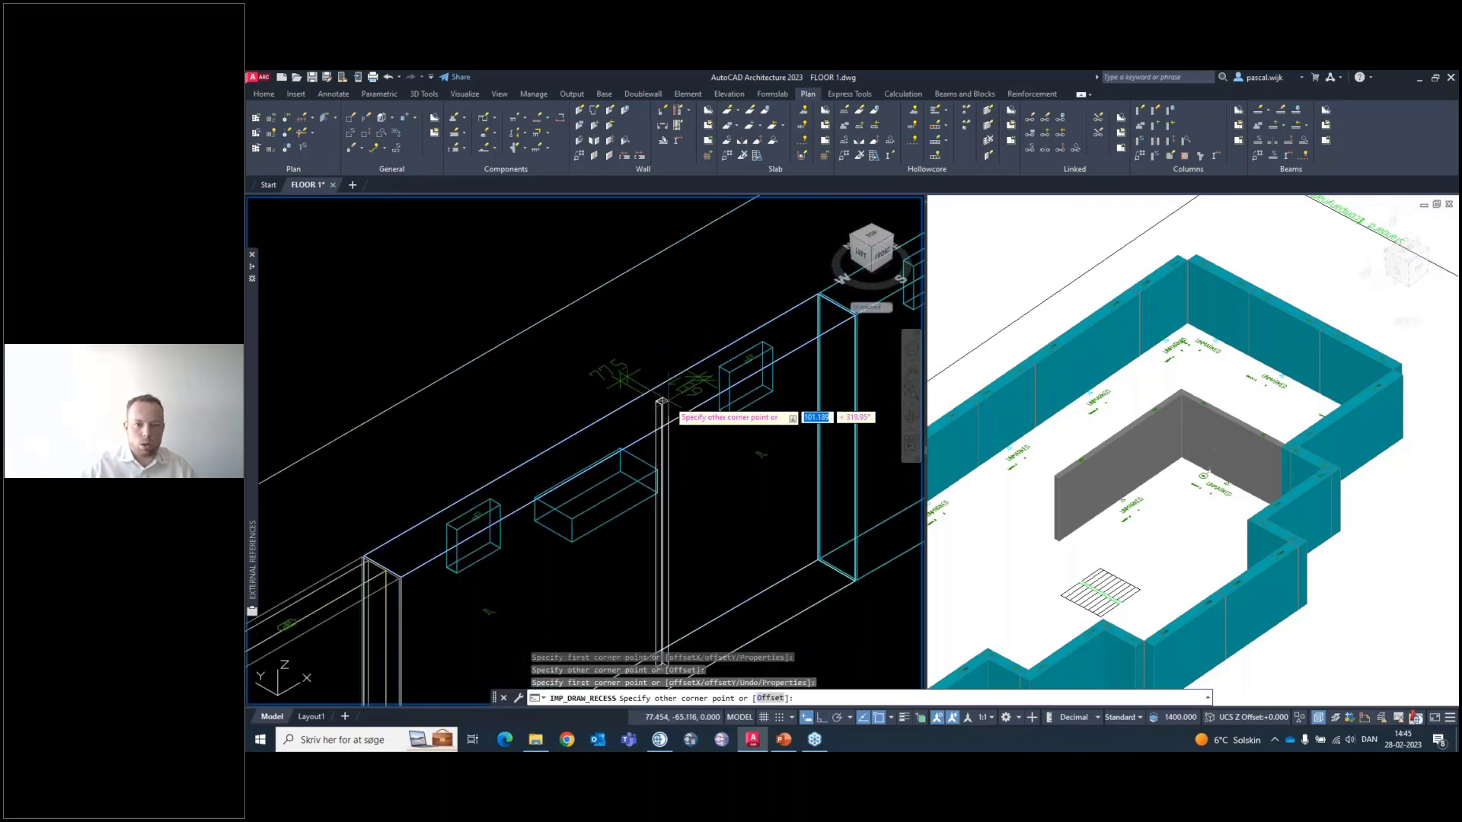
{"action": "left_click", "coordinate": [666, 401]}
{"action": "scroll", "coordinate": [679, 397], "scroll_direction": "down", "scroll_amount": 1}
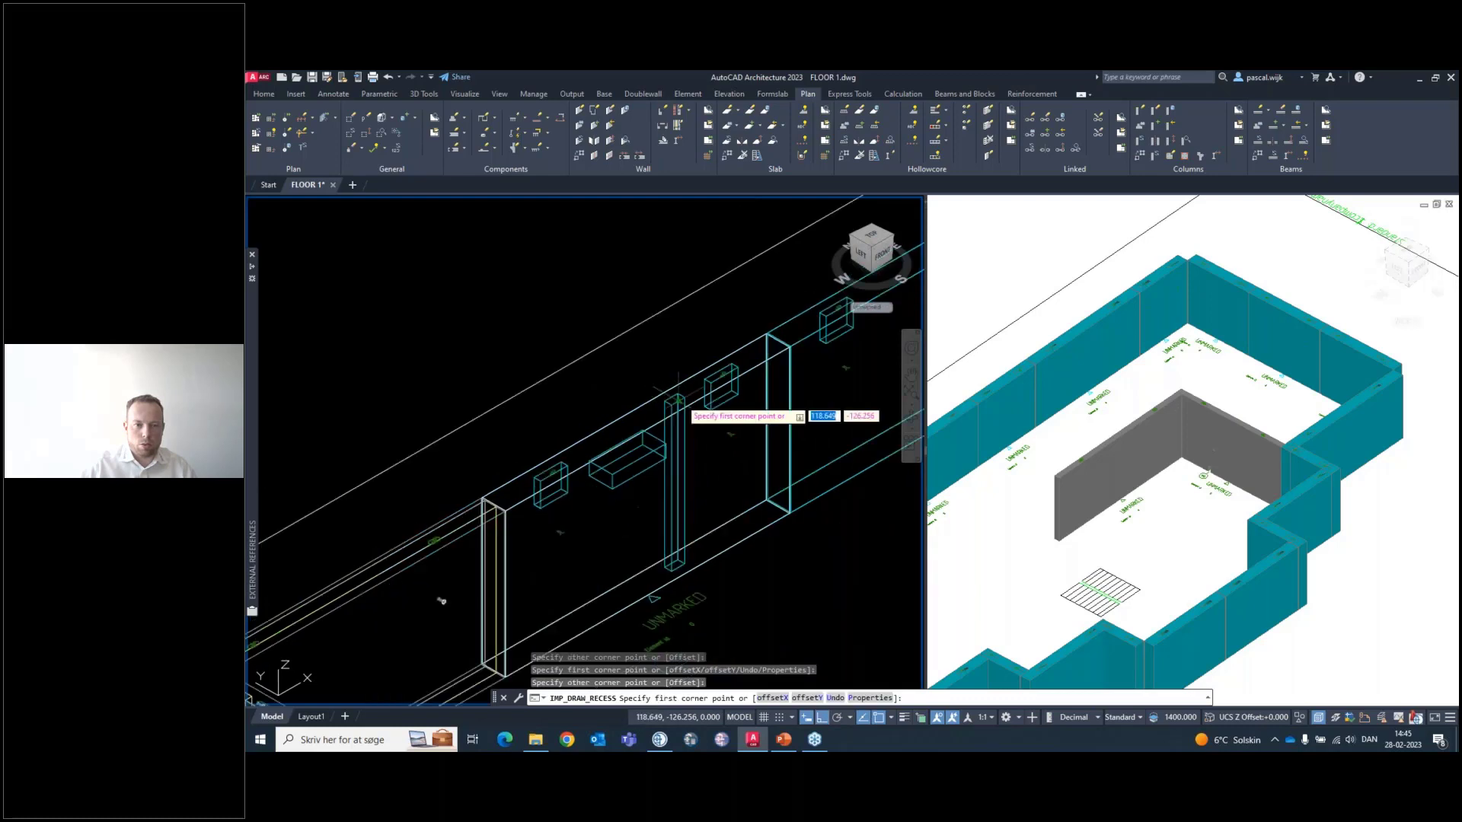
Draw a rectangular cut out about 264 by 250 mm through the wall panel's face, low near the end away from the windowed panel
{"action": "scroll", "coordinate": [727, 506], "scroll_direction": "up", "scroll_amount": 2}
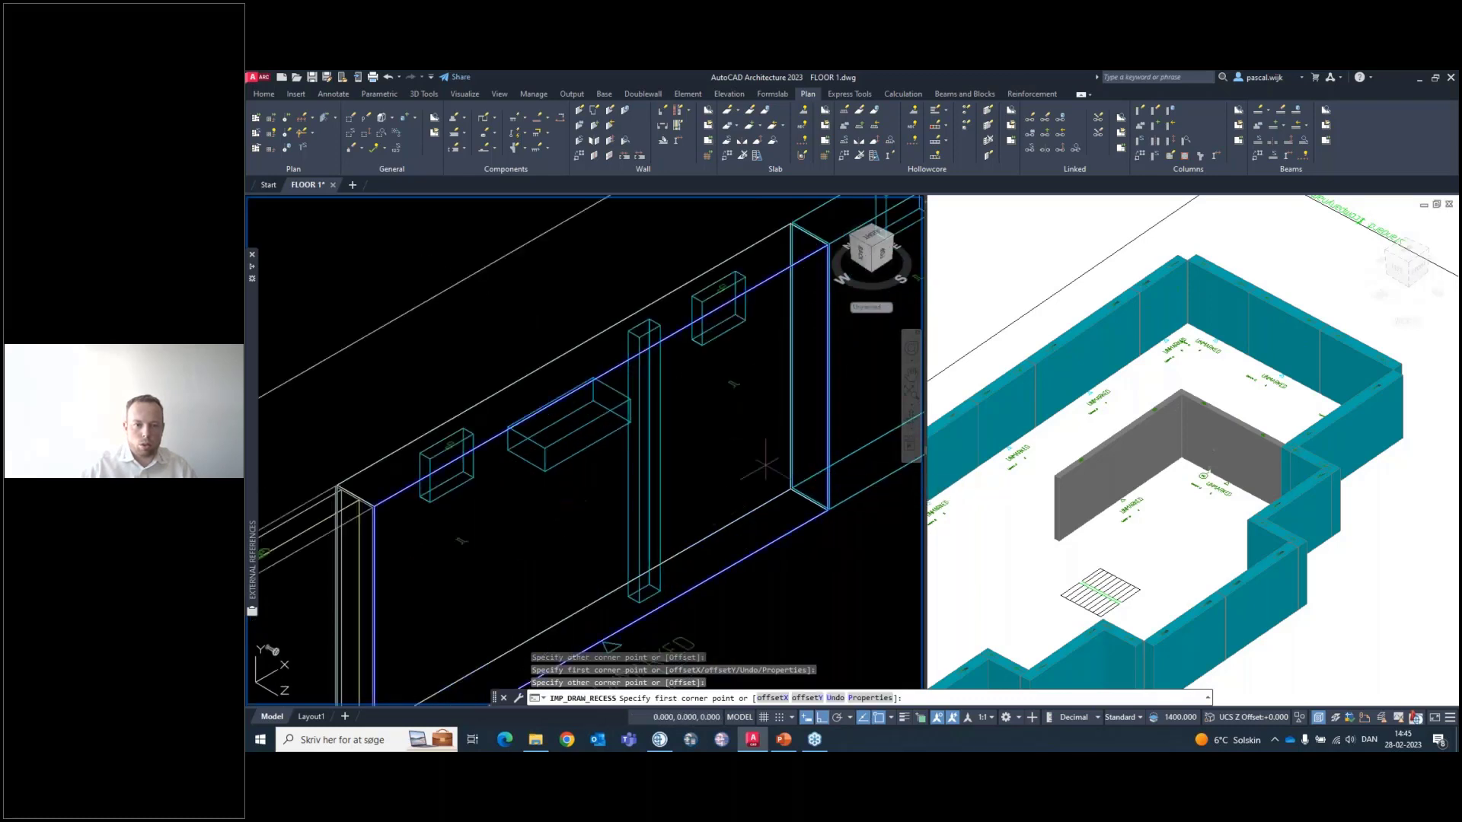
{"action": "left_click", "coordinate": [761, 467]}
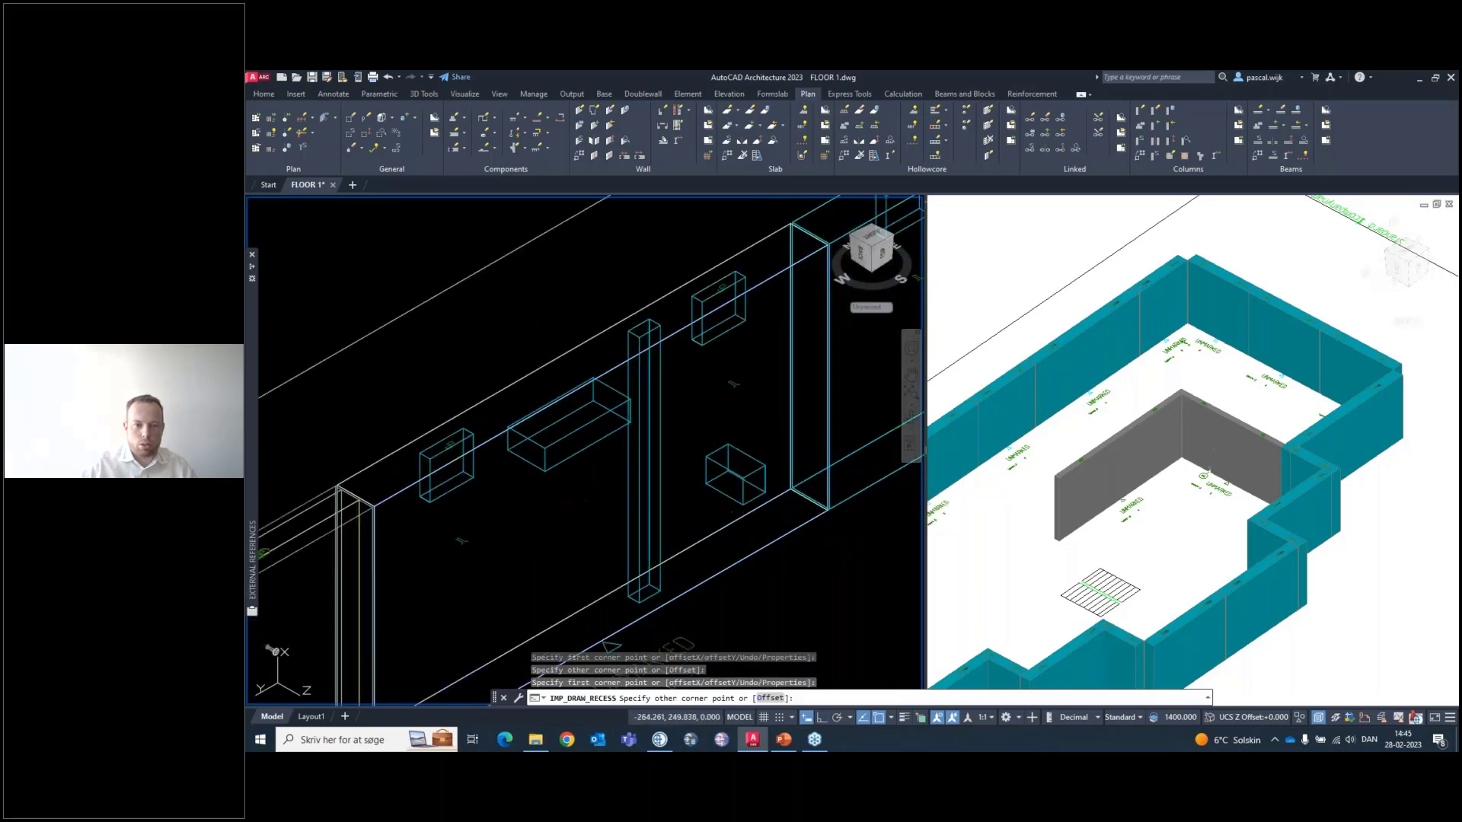
{"action": "left_click", "coordinate": [743, 503]}
{"action": "scroll", "coordinate": [728, 470], "scroll_direction": "down", "scroll_amount": 5}
{"action": "scroll", "coordinate": [641, 513], "scroll_direction": "up", "scroll_amount": 7}
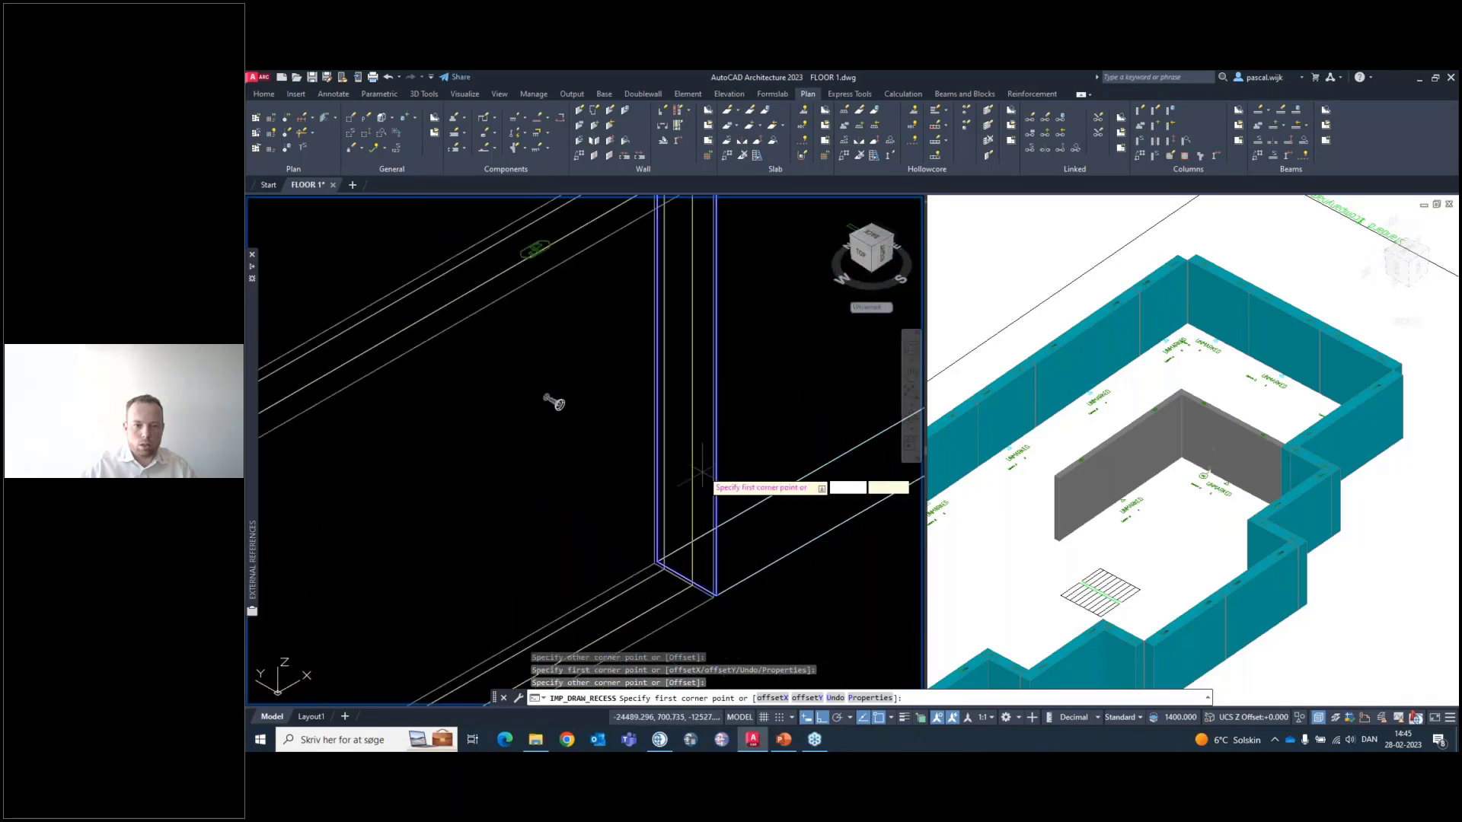
Draw a narrow rectangular cut out on the wall panel's end face, running lengthwise through the panel, and accept the lift update
{"action": "left_click", "coordinate": [704, 472]}
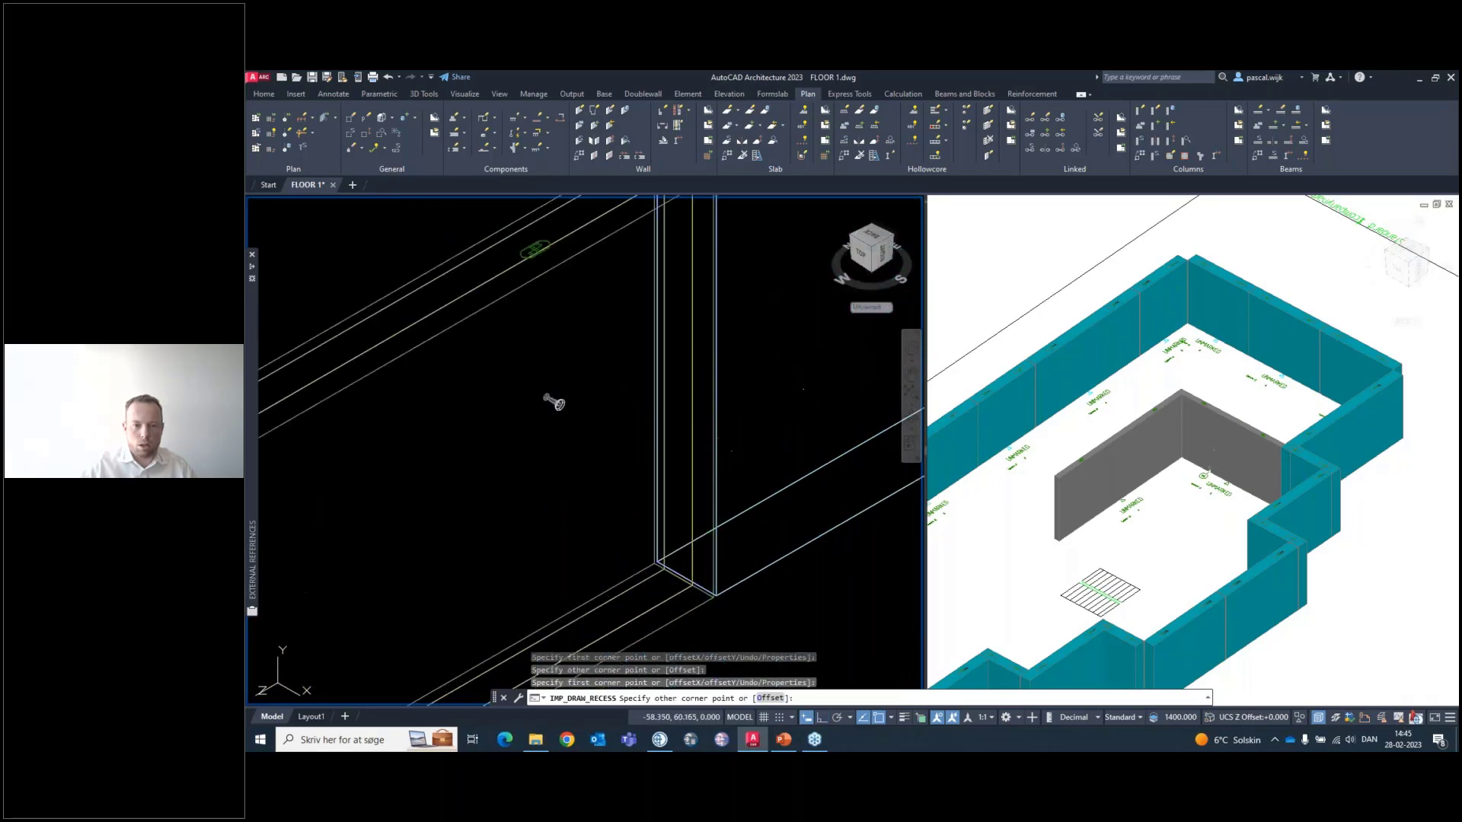
{"action": "left_click", "coordinate": [697, 455]}
{"action": "scroll", "coordinate": [731, 478], "scroll_direction": "down", "scroll_amount": 2}
{"action": "middle_click_drag", "start_coordinate": [741, 485], "coordinate": [533, 557]}
{"action": "scroll", "coordinate": [599, 536], "scroll_direction": "down", "scroll_amount": 5}
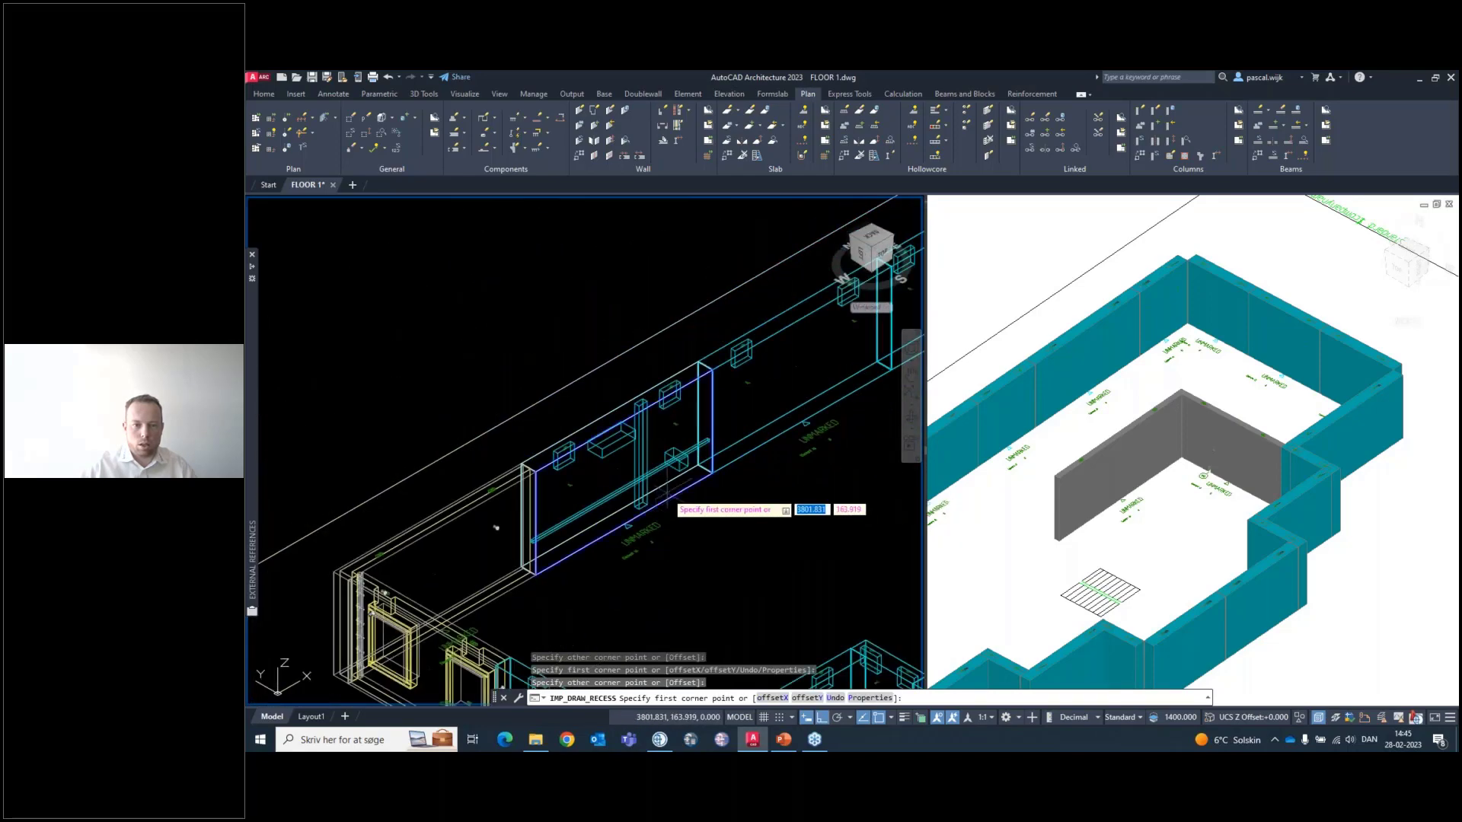
{"action": "key", "text": "Return"}
{"action": "key", "text": "Return"}
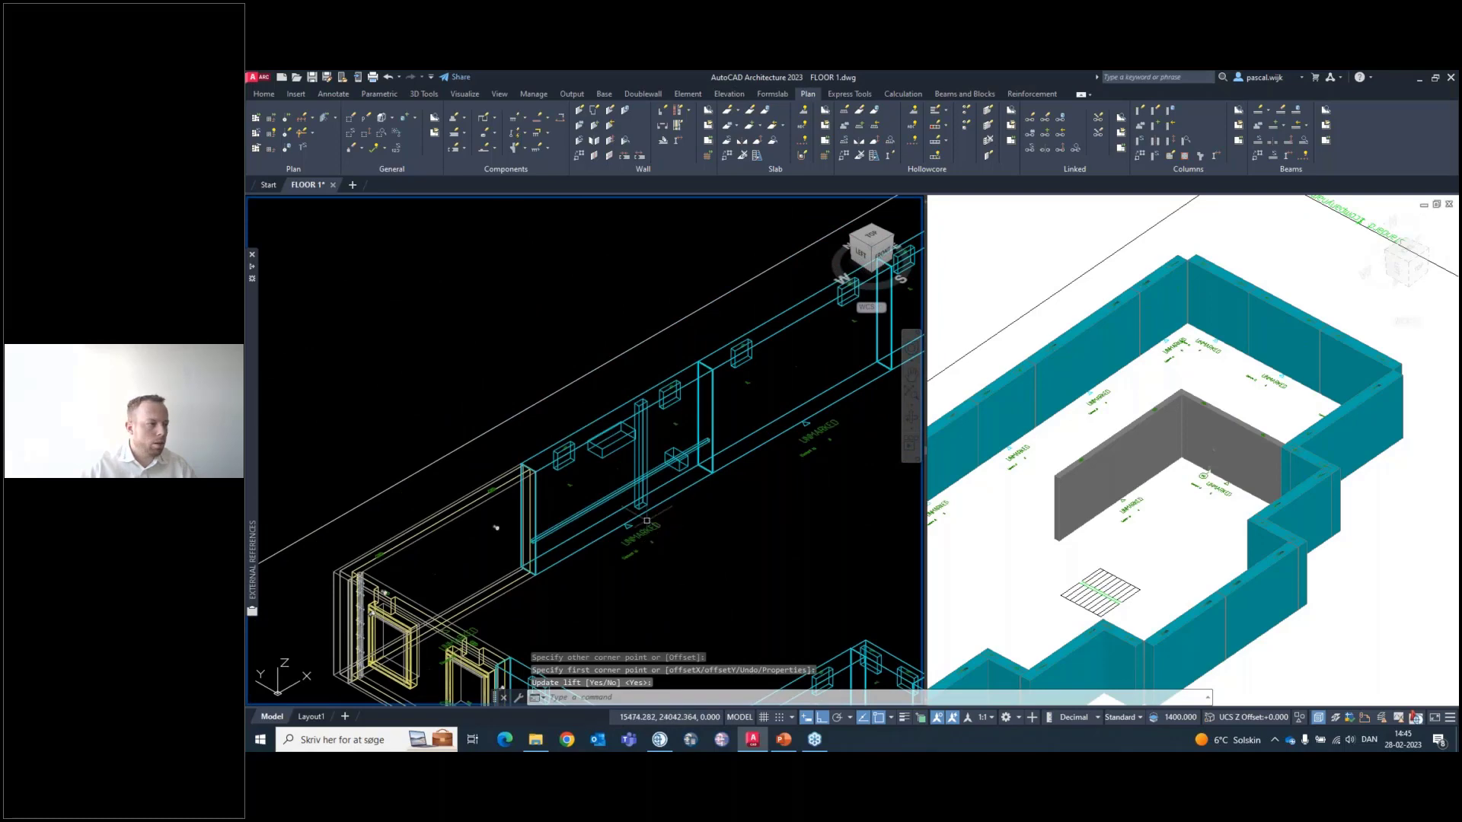
Start a cast-in material on the neighbouring wall panel, away from the windowed panel, with group 02 Fixtures and name 0214
{"action": "scroll", "coordinate": [646, 520], "scroll_direction": "down", "scroll_amount": 5}
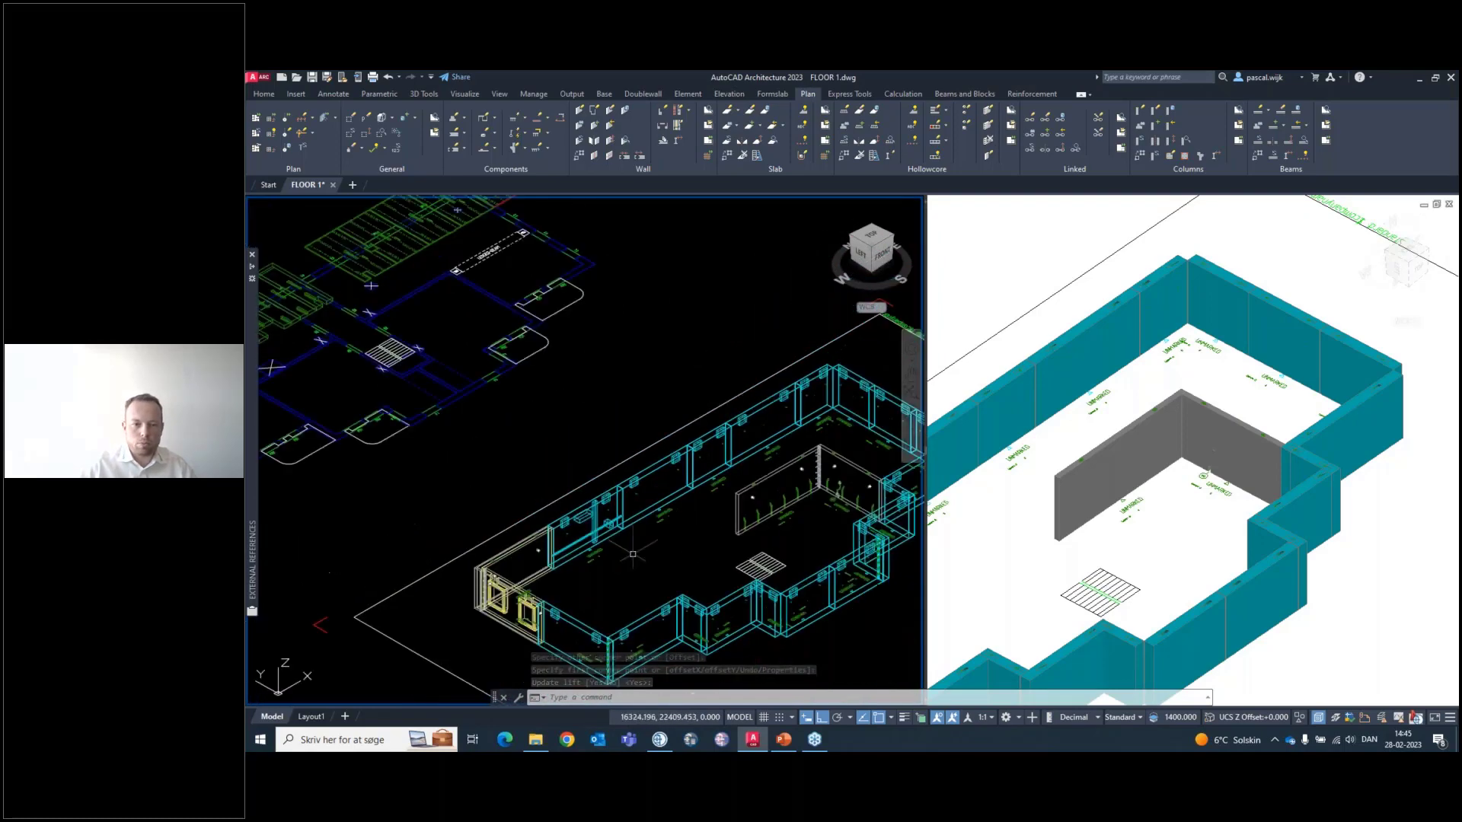
{"action": "scroll", "coordinate": [604, 570], "scroll_direction": "up", "scroll_amount": 5}
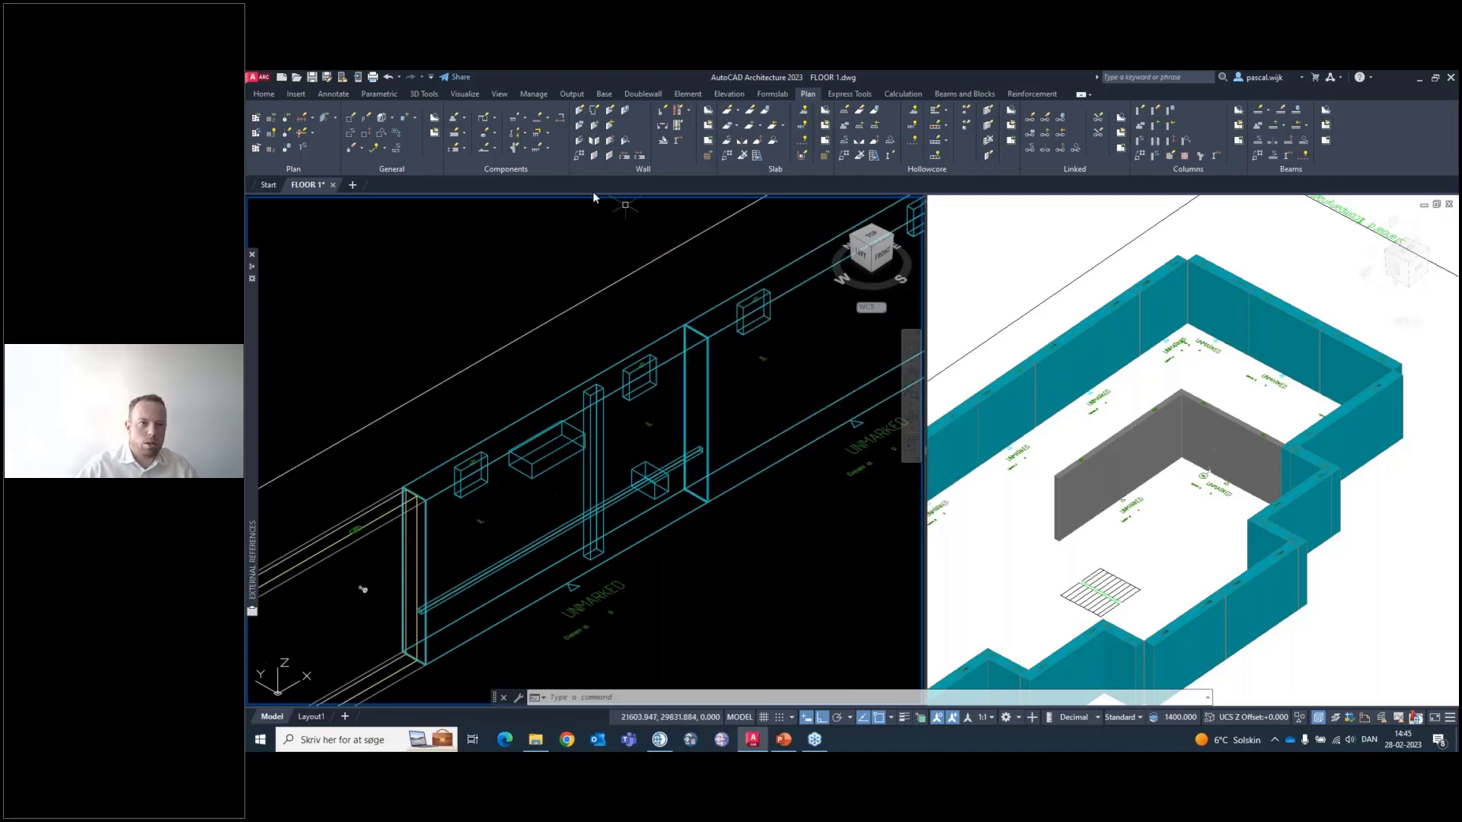
{"action": "left_click", "coordinate": [524, 118]}
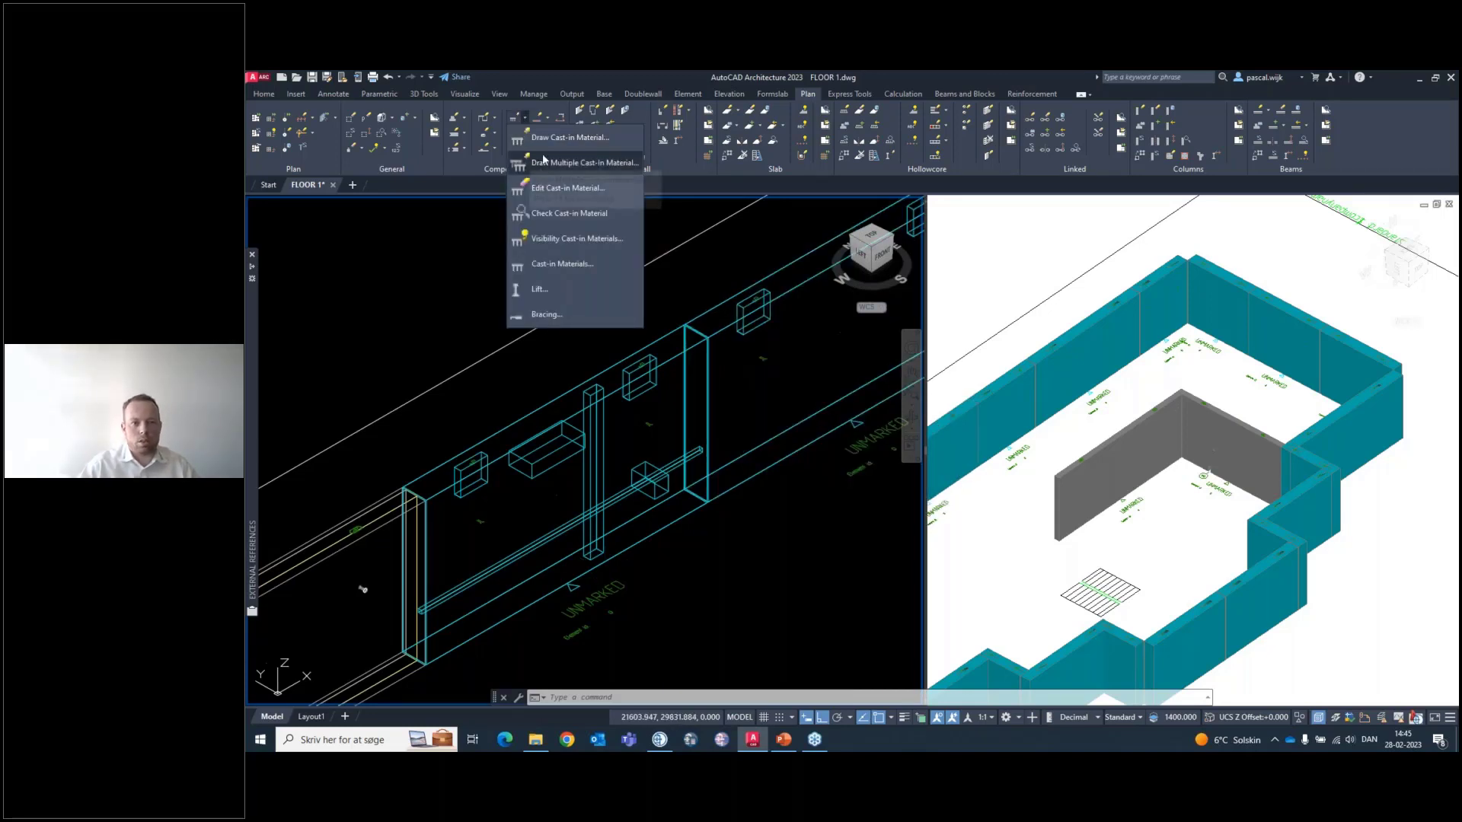
{"action": "left_click", "coordinate": [573, 139]}
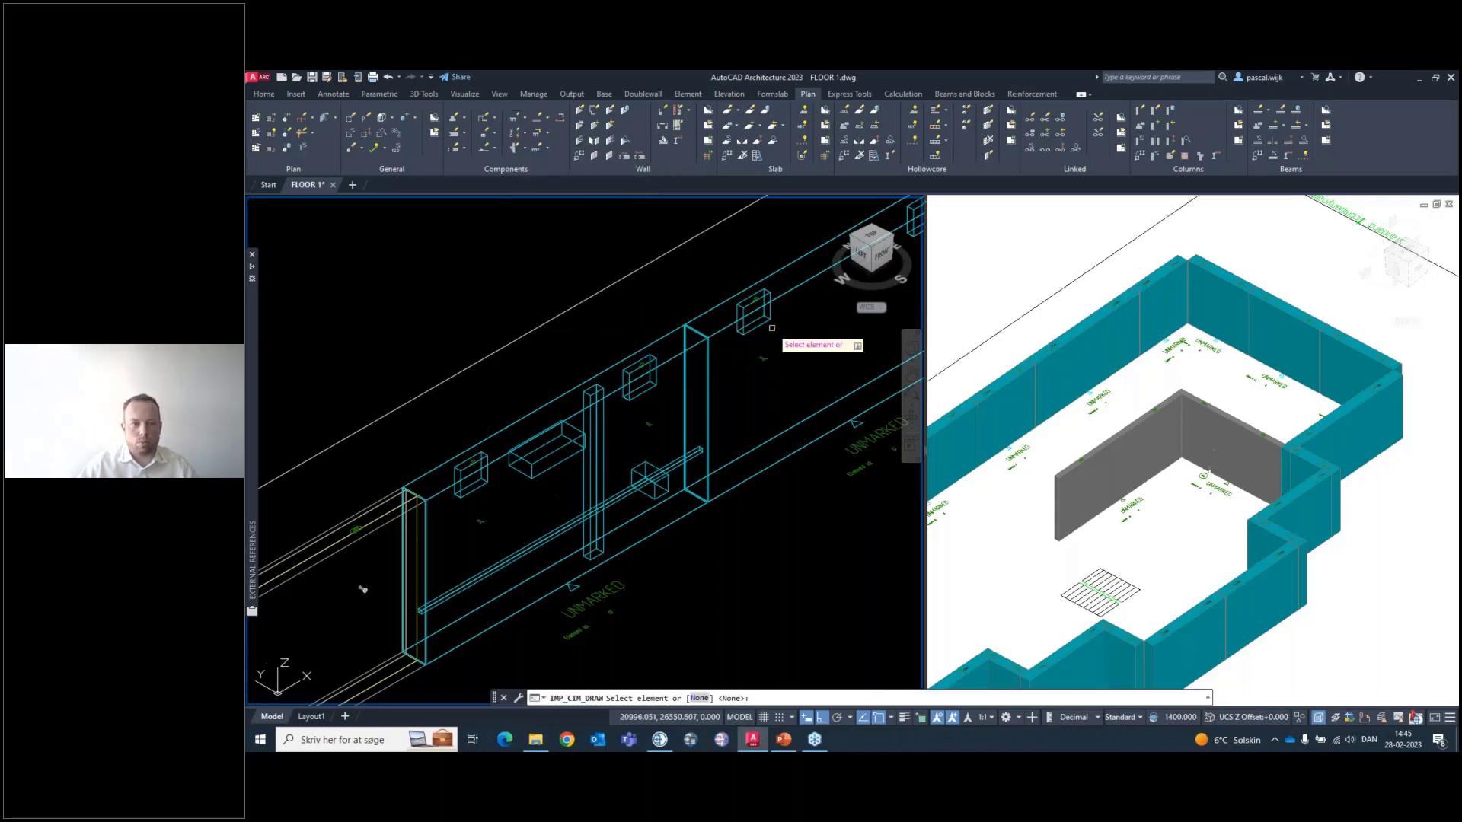
{"action": "left_click", "coordinate": [762, 358]}
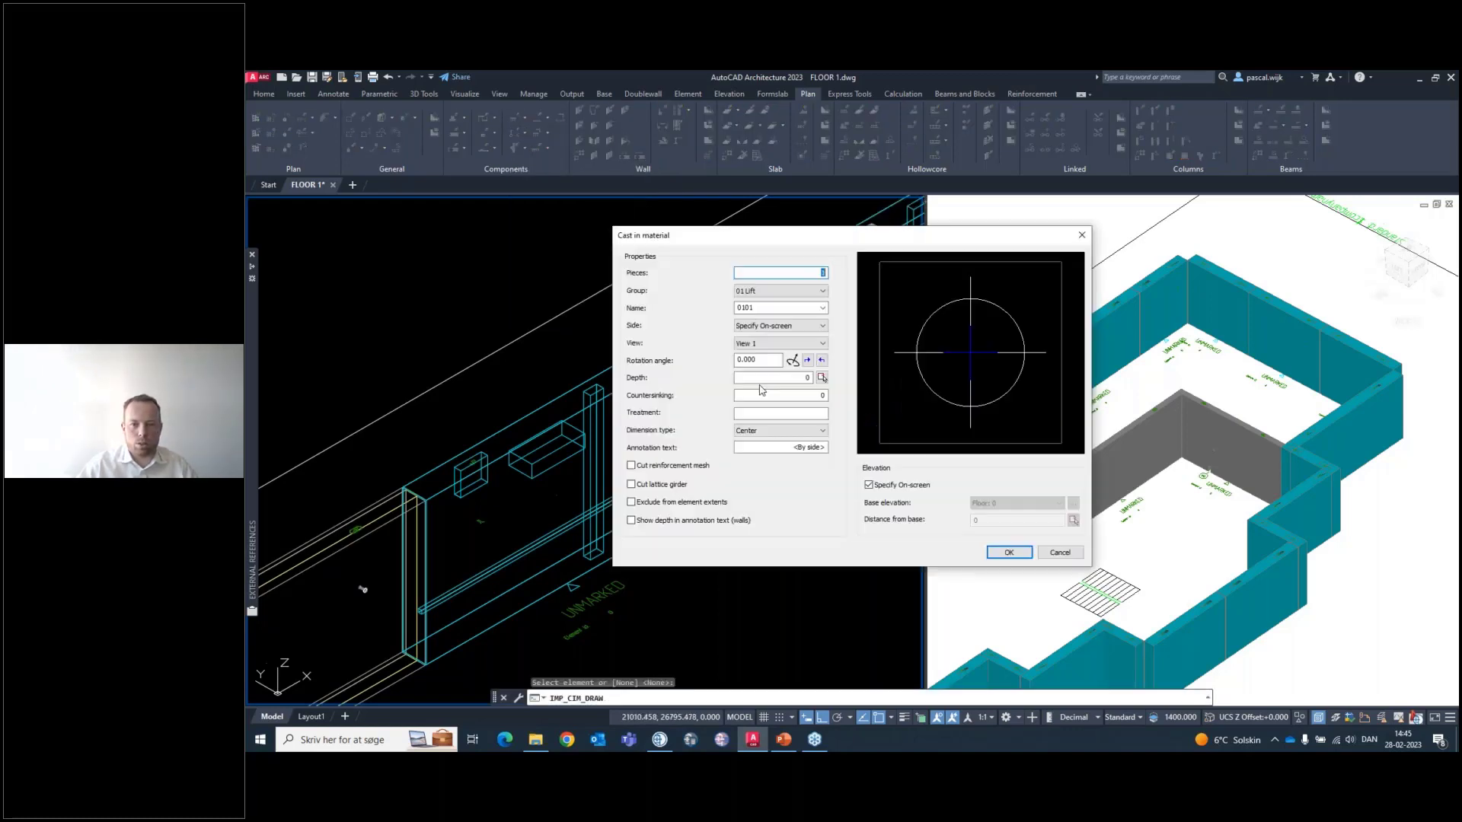
{"action": "scroll", "coordinate": [784, 293], "scroll_direction": "down", "scroll_amount": 1}
{"action": "scroll", "coordinate": [776, 296], "scroll_direction": "down", "scroll_amount": 4}
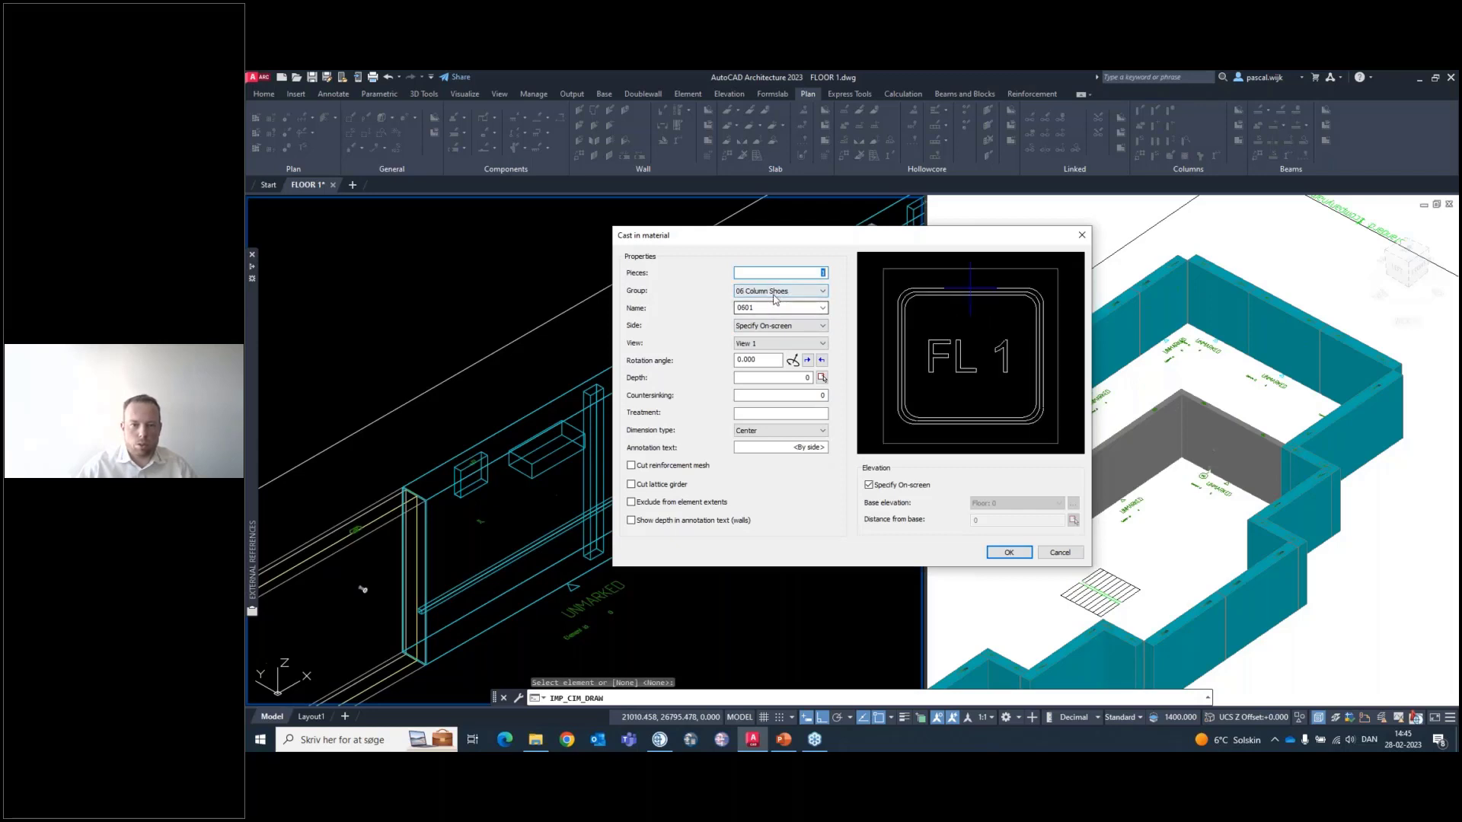
{"action": "scroll", "coordinate": [774, 297], "scroll_direction": "up", "scroll_amount": 4}
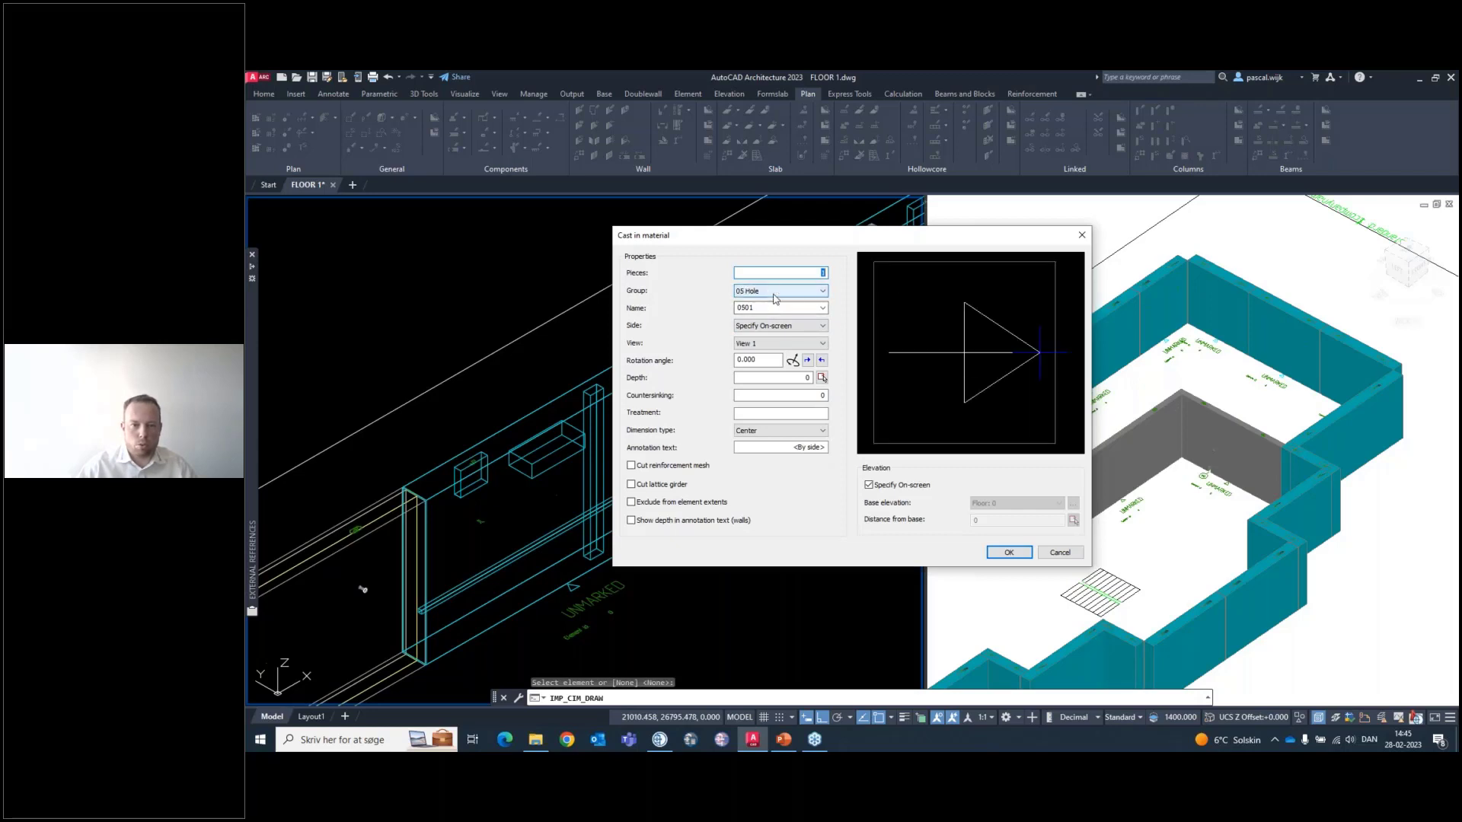
{"action": "left_click", "coordinate": [823, 308]}
{"action": "left_click", "coordinate": [791, 415]}
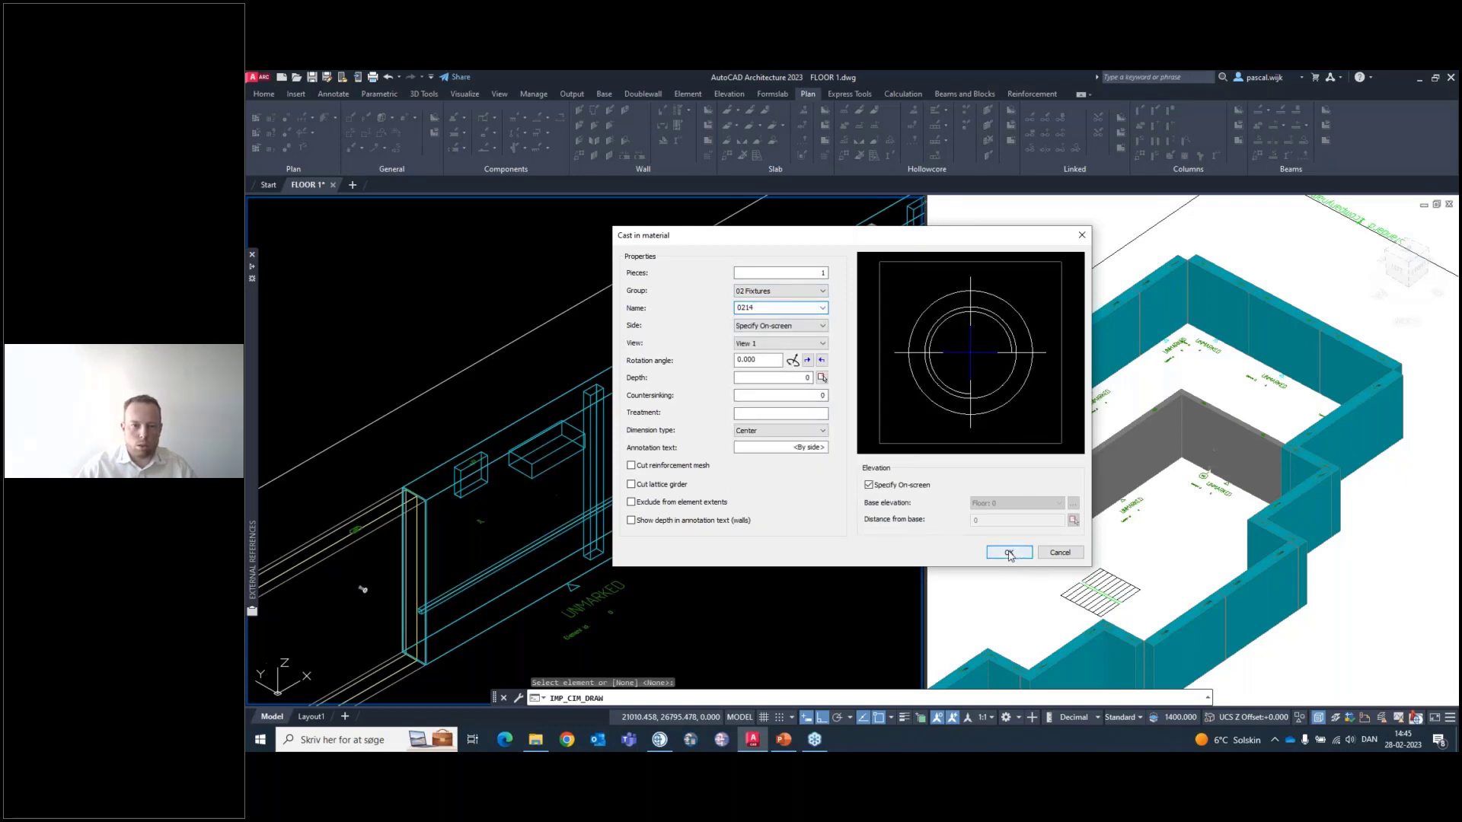
{"action": "key", "text": "Return"}
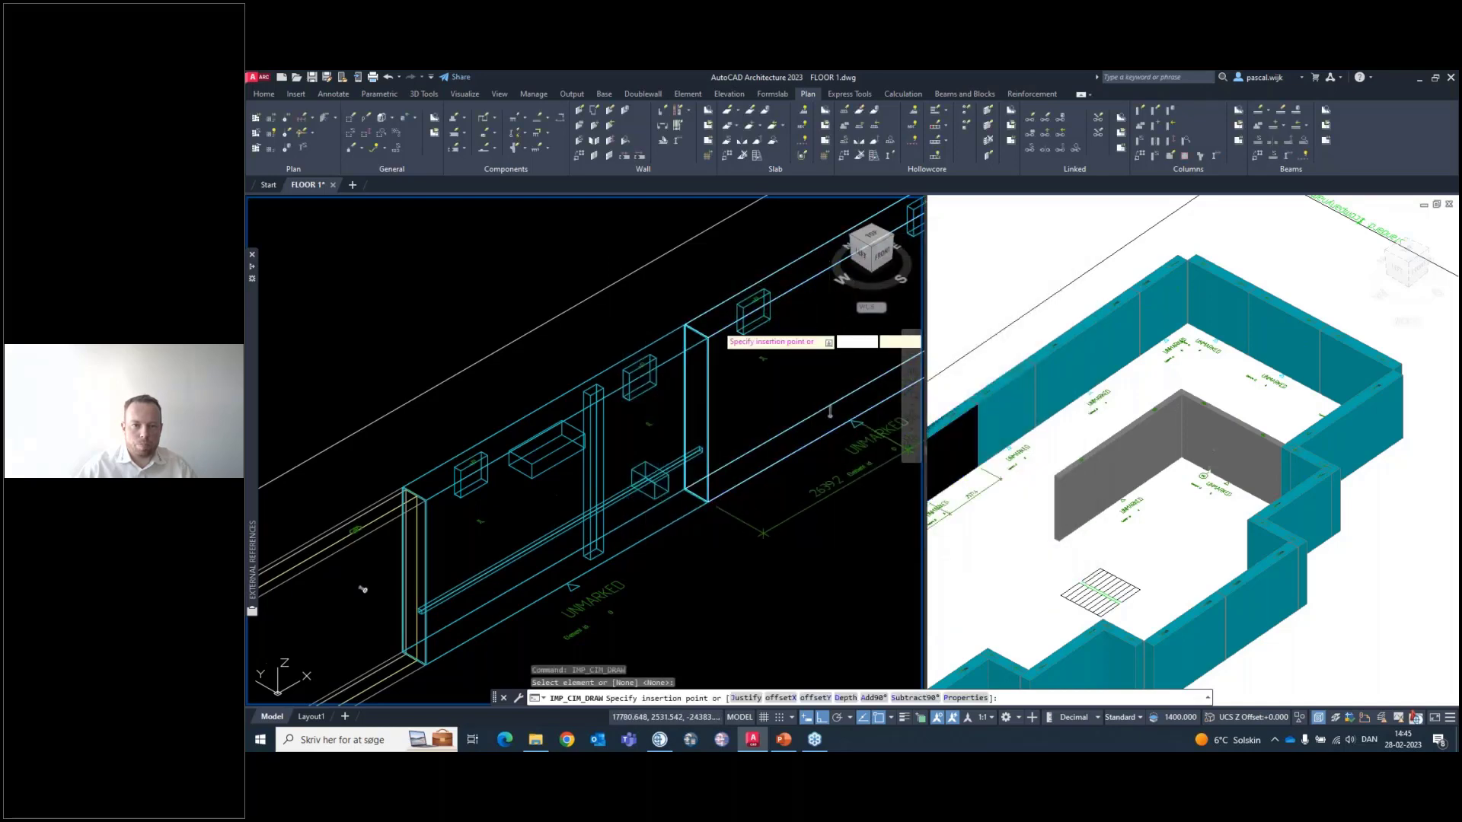
Insert the first 0214 fixture on the outer face of the neighbouring wall panel, rotated 270 degrees
{"action": "middle_click_drag", "start_coordinate": [718, 336], "coordinate": [463, 499]}
{"action": "scroll", "coordinate": [516, 468], "scroll_direction": "down", "scroll_amount": 6}
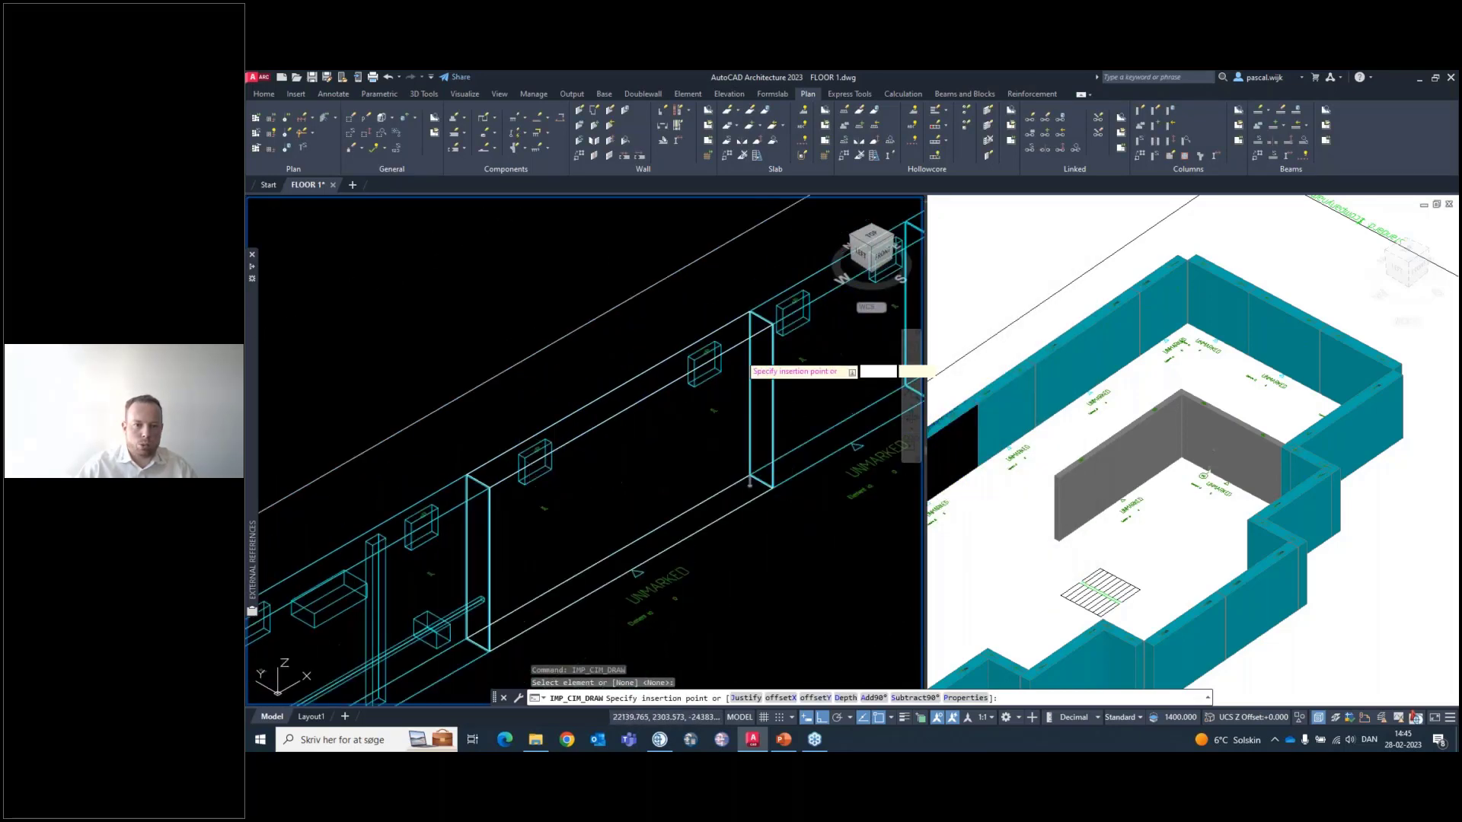
{"action": "scroll", "coordinate": [739, 357], "scroll_direction": "up", "scroll_amount": 6}
{"action": "middle_click_drag", "start_coordinate": [749, 323], "coordinate": [586, 488]}
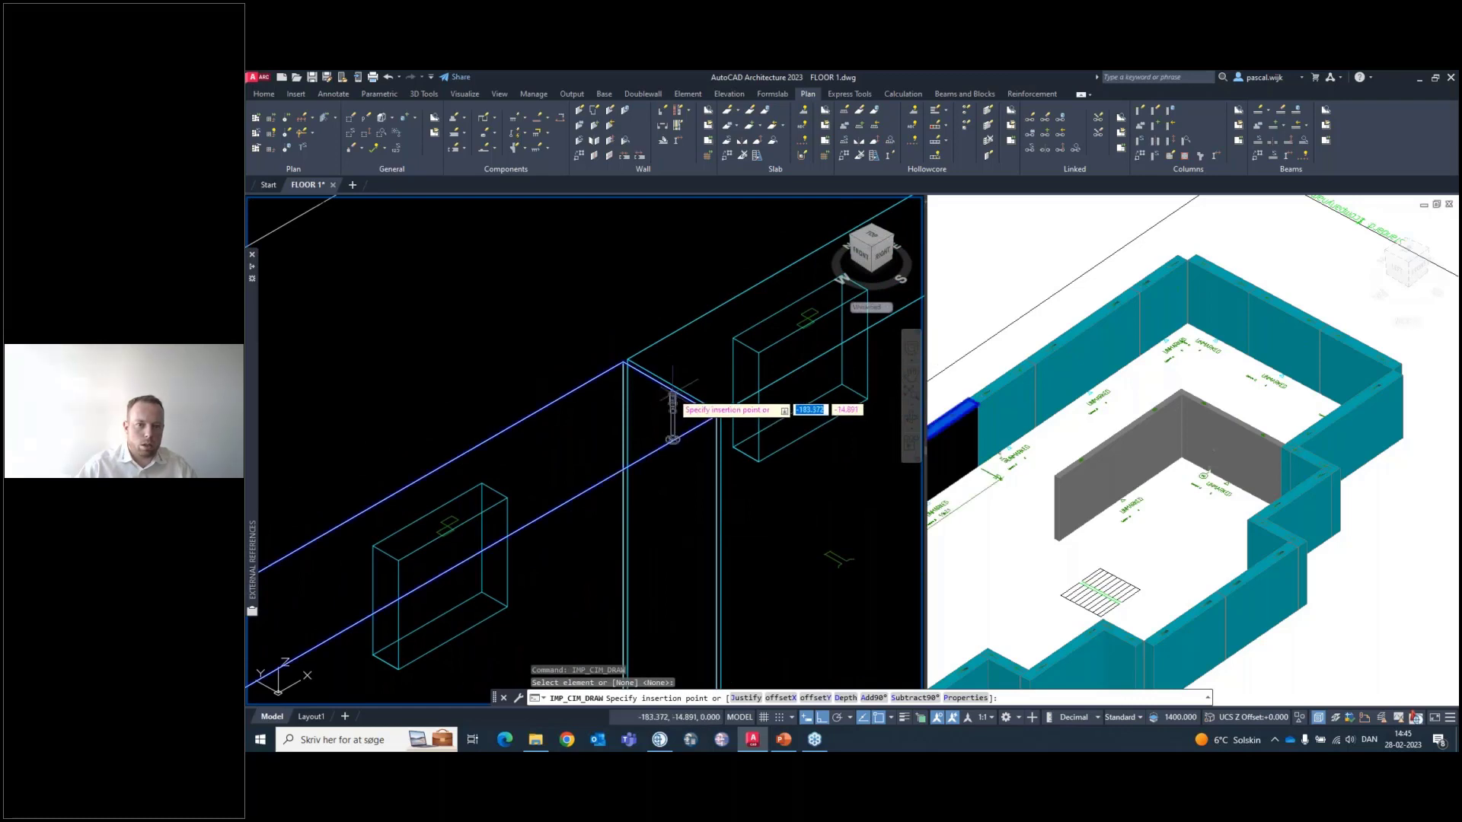
{"action": "middle_click_drag", "start_coordinate": [716, 519], "coordinate": [801, 200]}
{"action": "scroll", "coordinate": [801, 199], "scroll_direction": "down", "scroll_amount": 2}
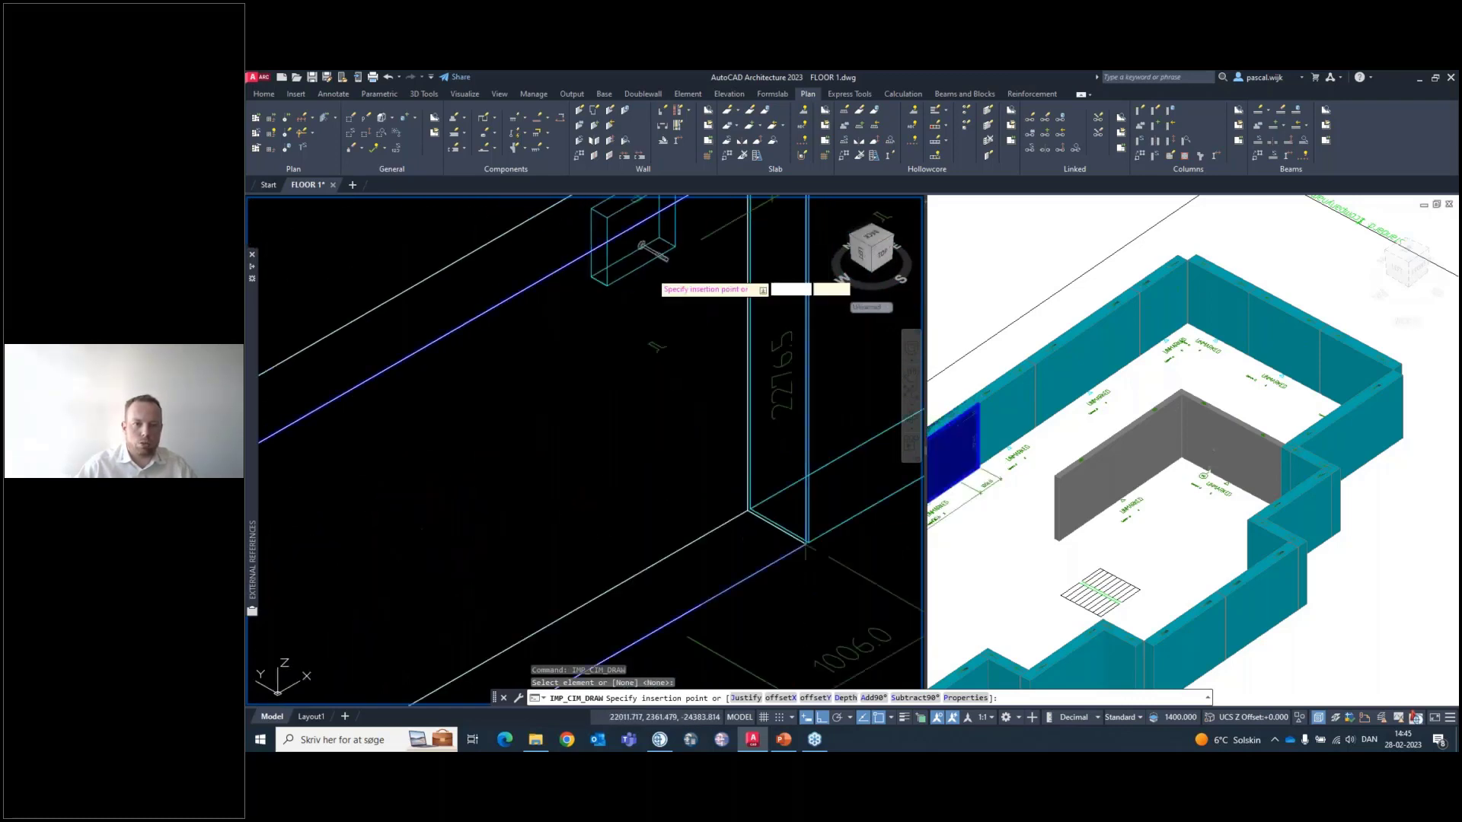
{"action": "scroll", "coordinate": [476, 341], "scroll_direction": "down", "scroll_amount": 3}
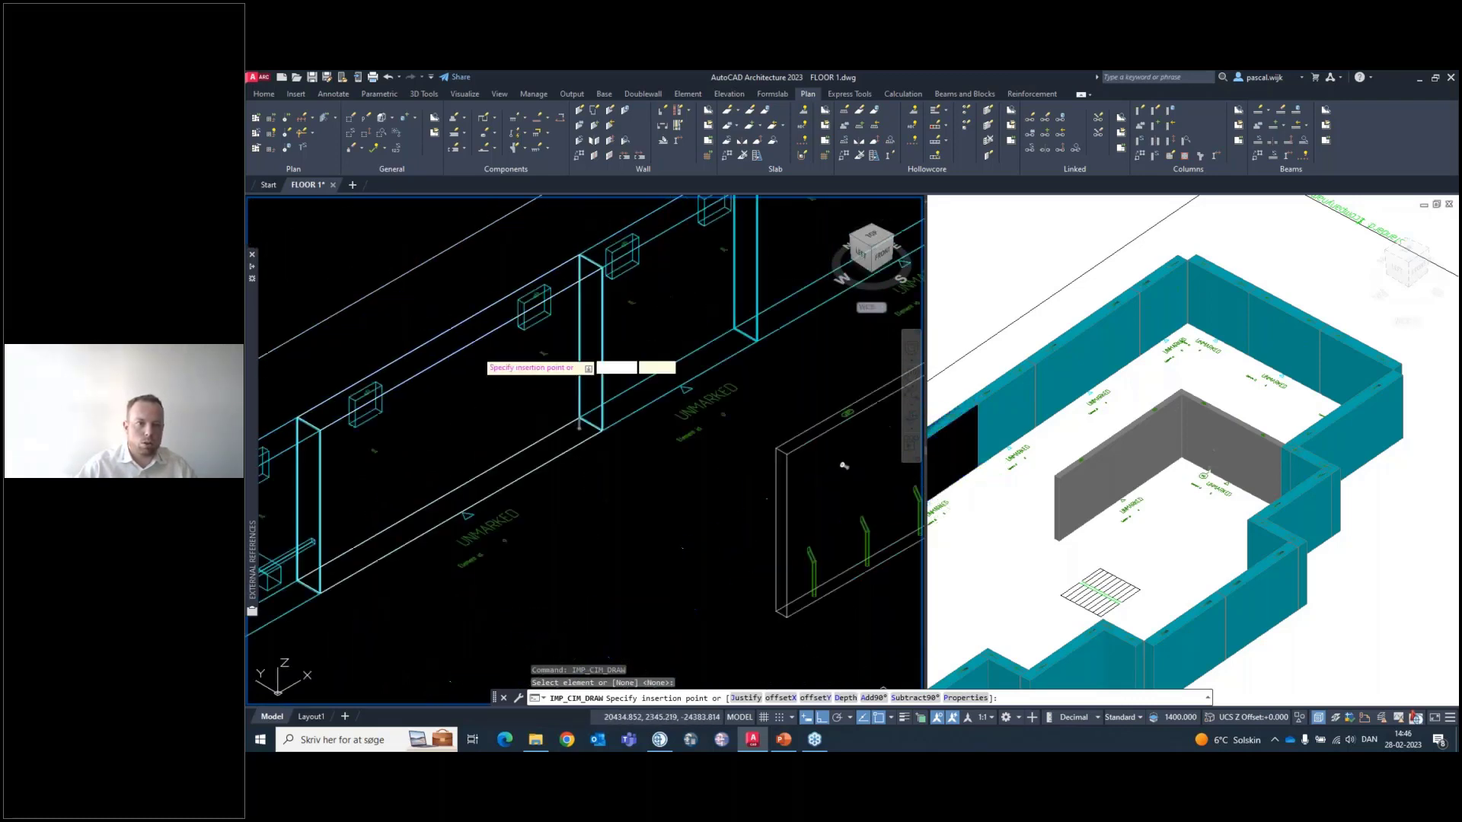
{"action": "middle_click_drag", "start_coordinate": [843, 466], "coordinate": [605, 471], "text": "shift"}
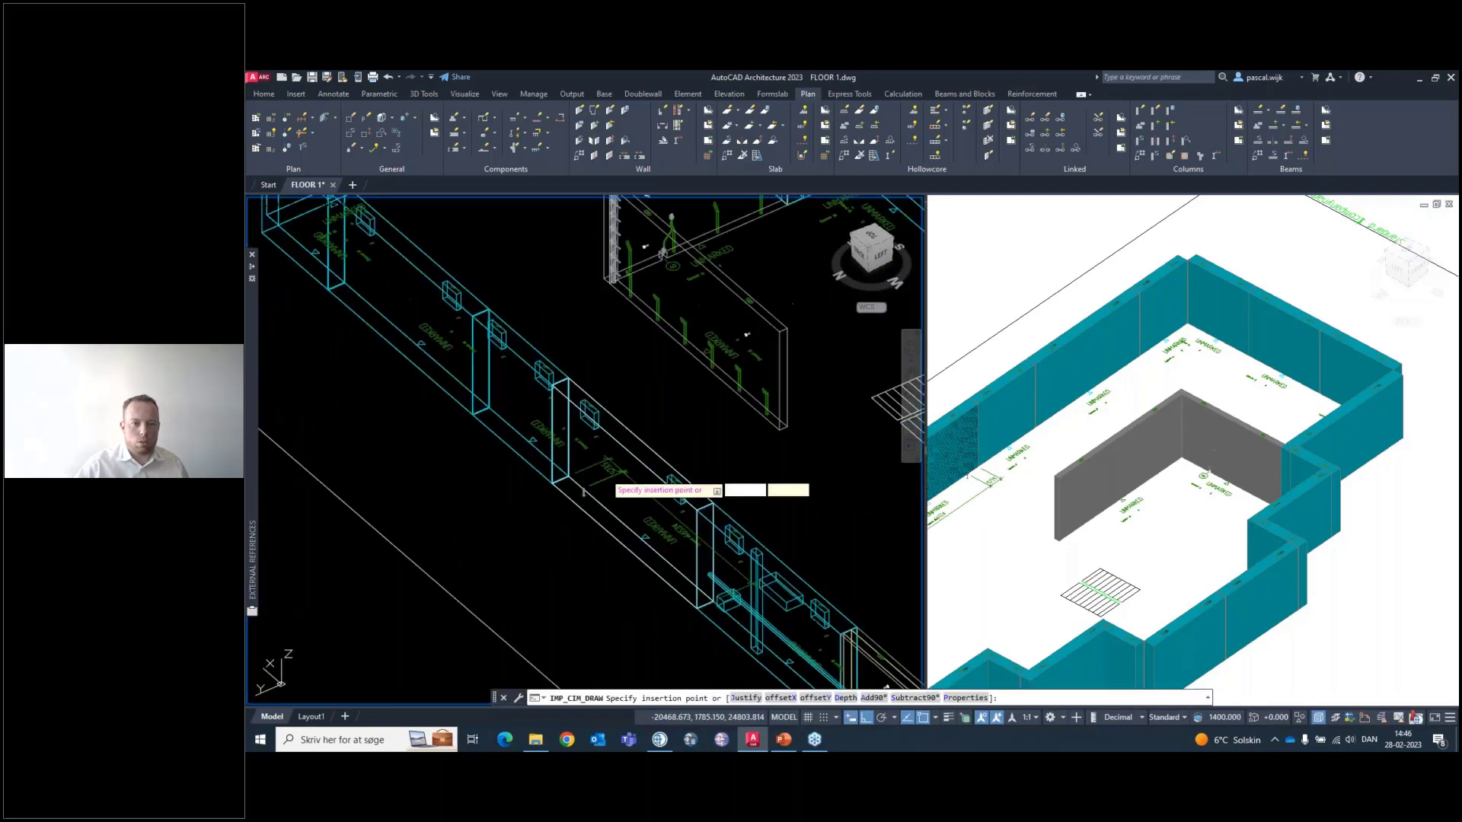
{"action": "scroll", "coordinate": [596, 473], "scroll_direction": "up", "scroll_amount": 5}
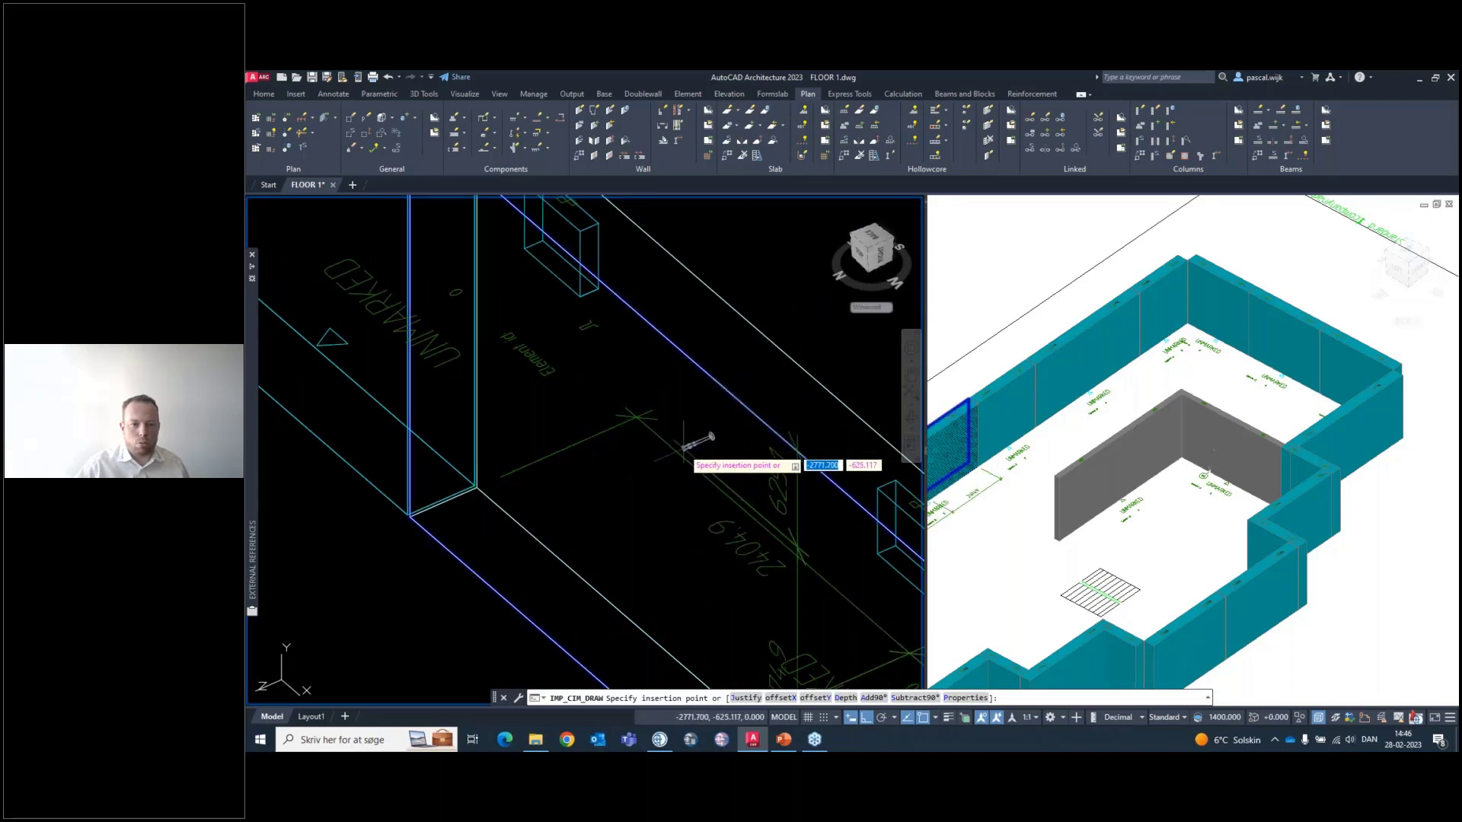
{"action": "left_click", "coordinate": [695, 441]}
{"action": "left_click", "coordinate": [675, 485]}
Insert a second 0214 fixture lower on the same outer face, rotated to about 90 degrees with Ortho switched off
{"action": "middle_click_drag", "start_coordinate": [608, 542], "coordinate": [618, 334]}
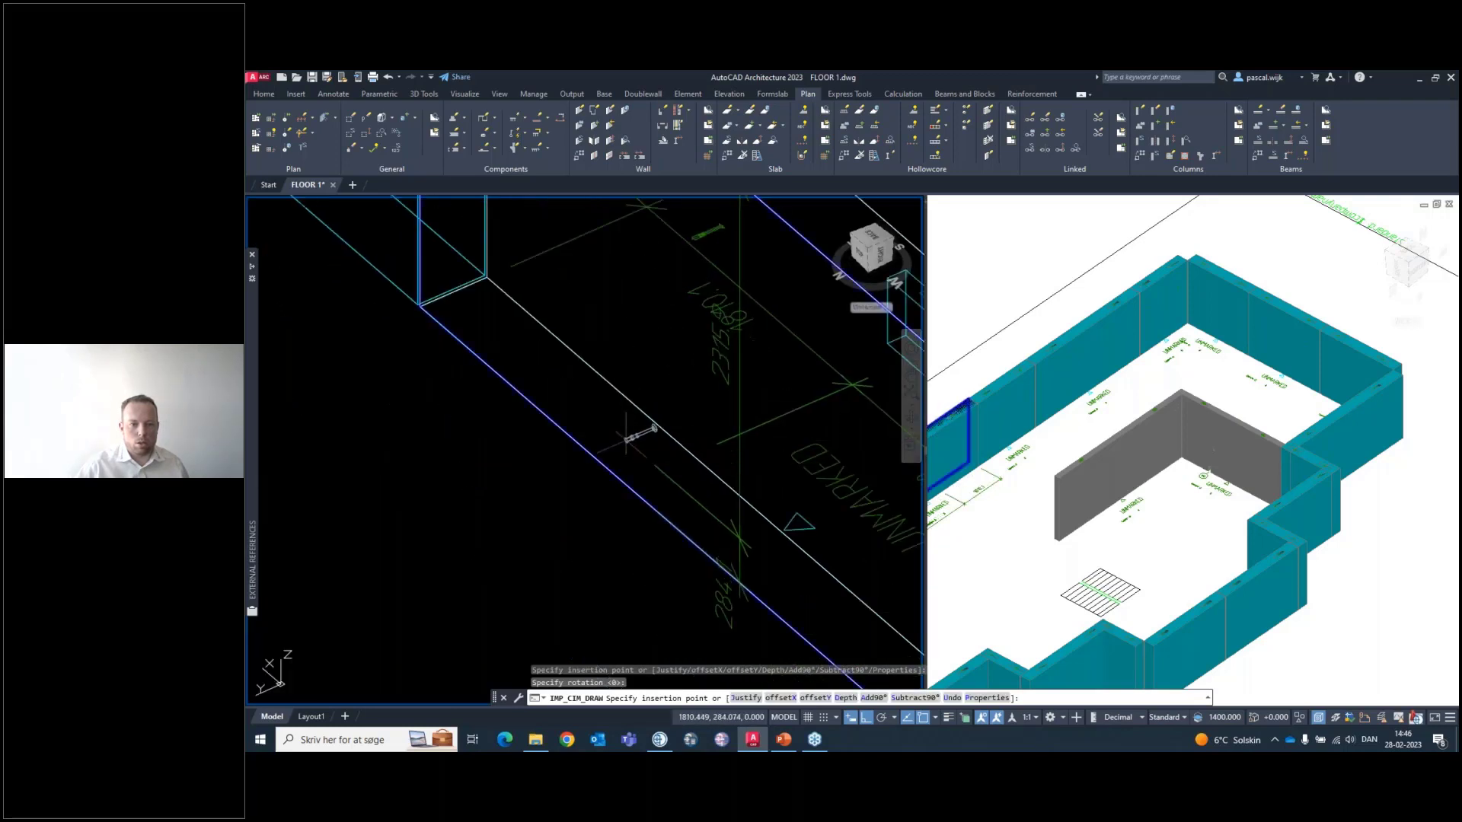
{"action": "left_click", "coordinate": [625, 438]}
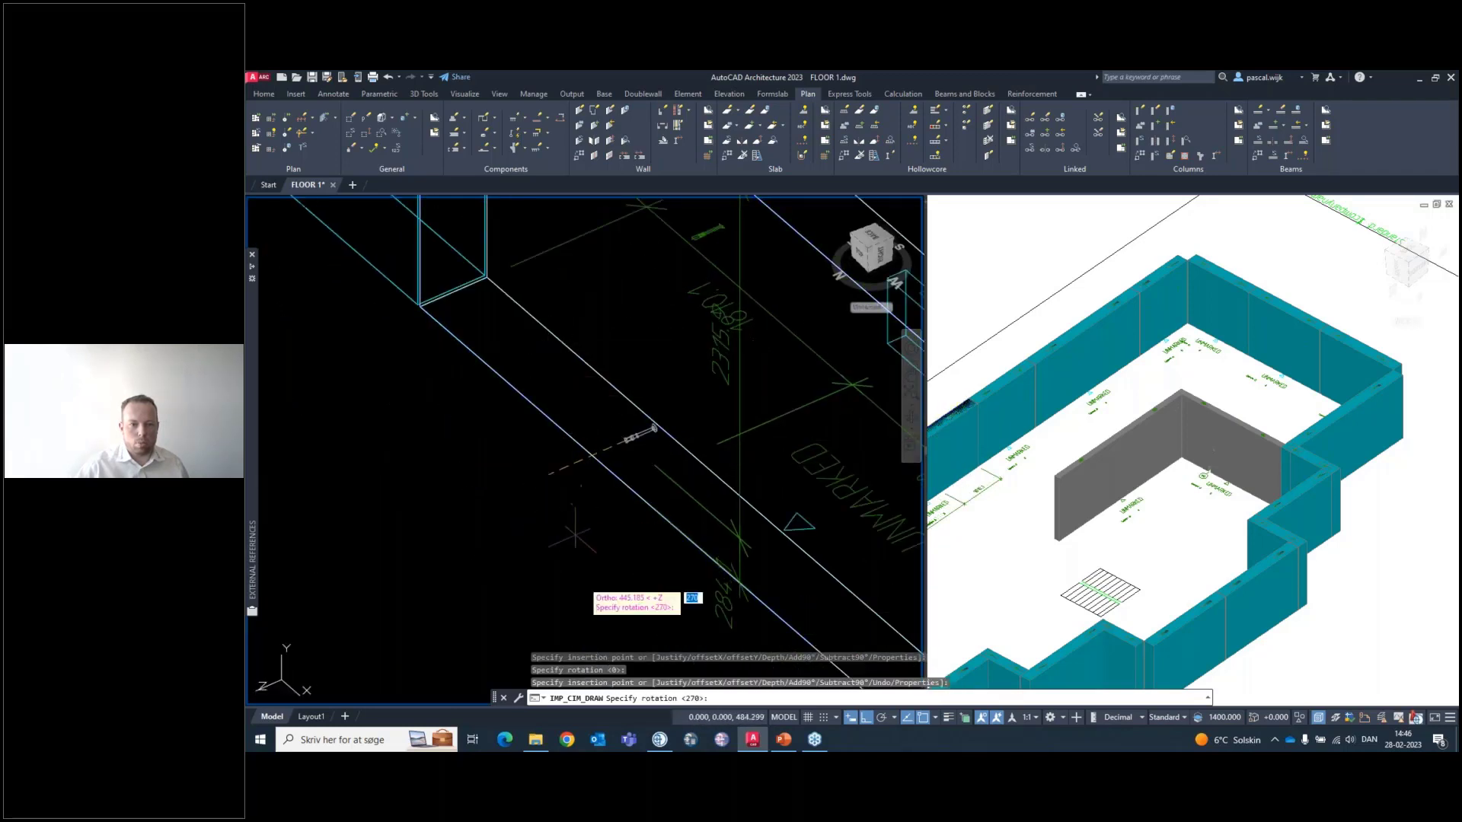
{"action": "key", "text": "F8"}
{"action": "key", "text": "F8"}
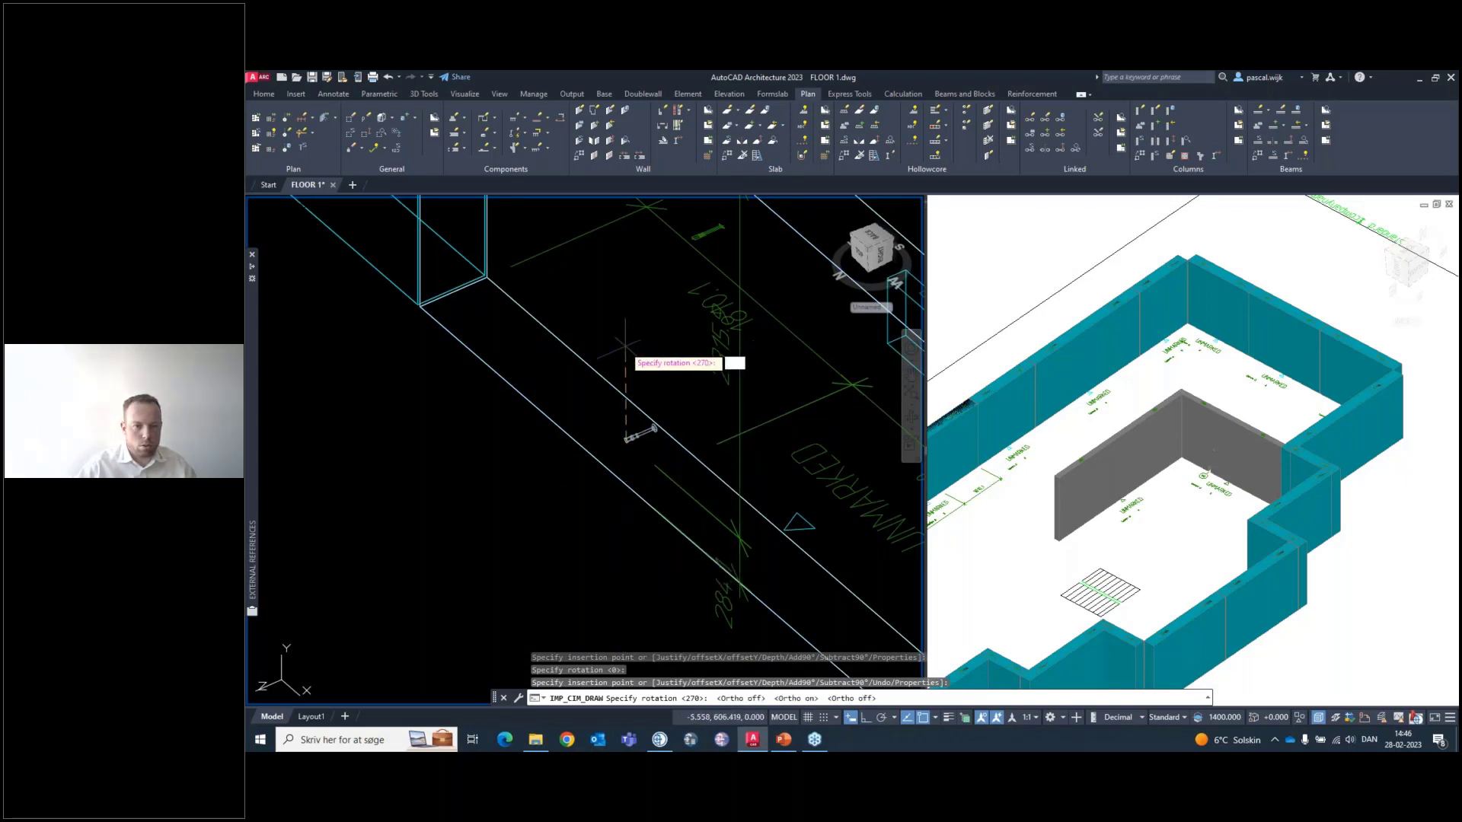
{"action": "left_click", "coordinate": [629, 341]}
Insert a third 0214 fixture on the top face of the same wall panel and finish placing cast-in materials
{"action": "scroll", "coordinate": [562, 470], "scroll_direction": "down", "scroll_amount": 5}
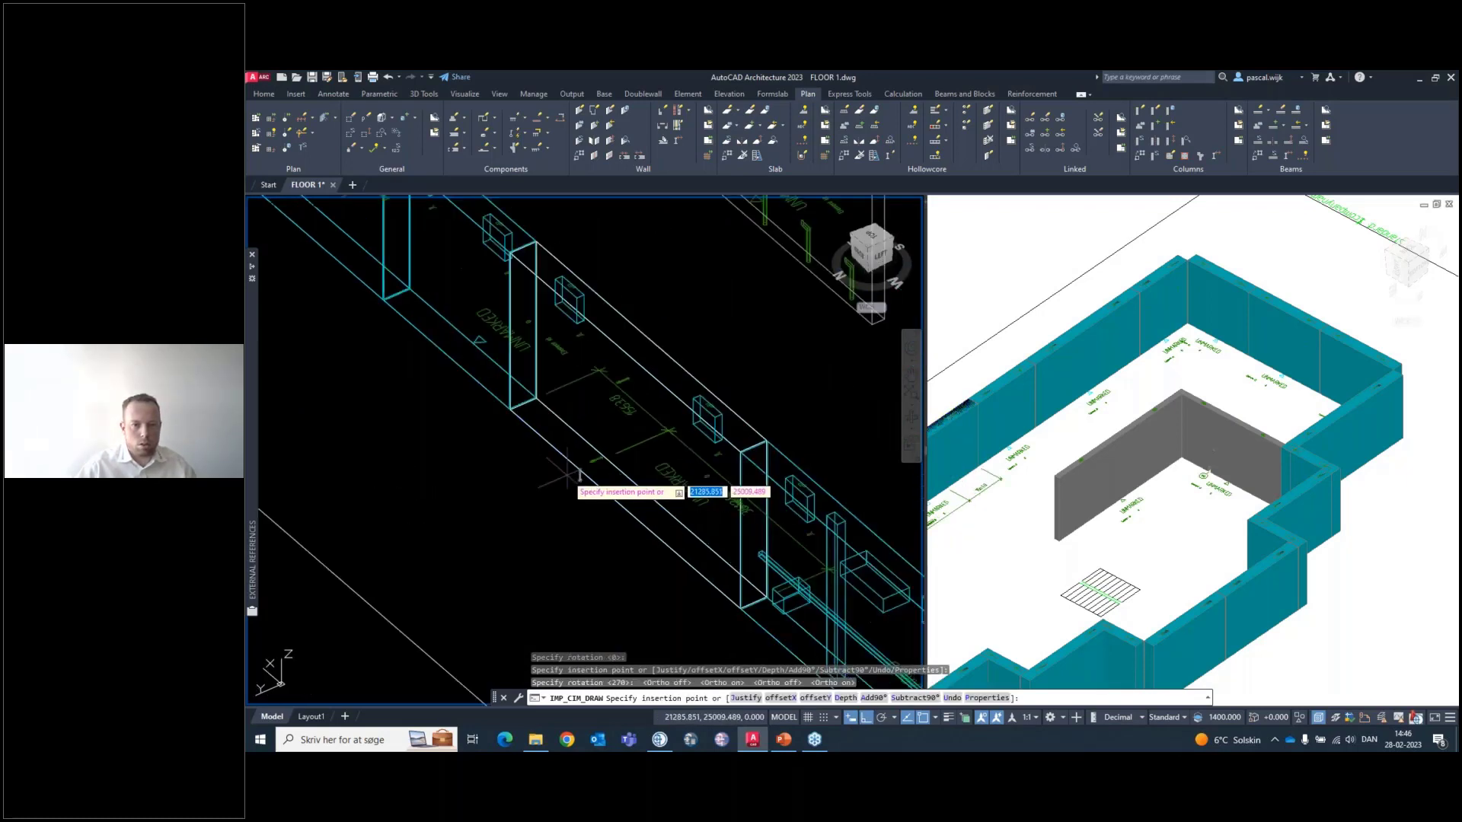
{"action": "middle_click_drag", "start_coordinate": [622, 384], "coordinate": [609, 404]}
{"action": "scroll", "coordinate": [583, 525], "scroll_direction": "up", "scroll_amount": 4}
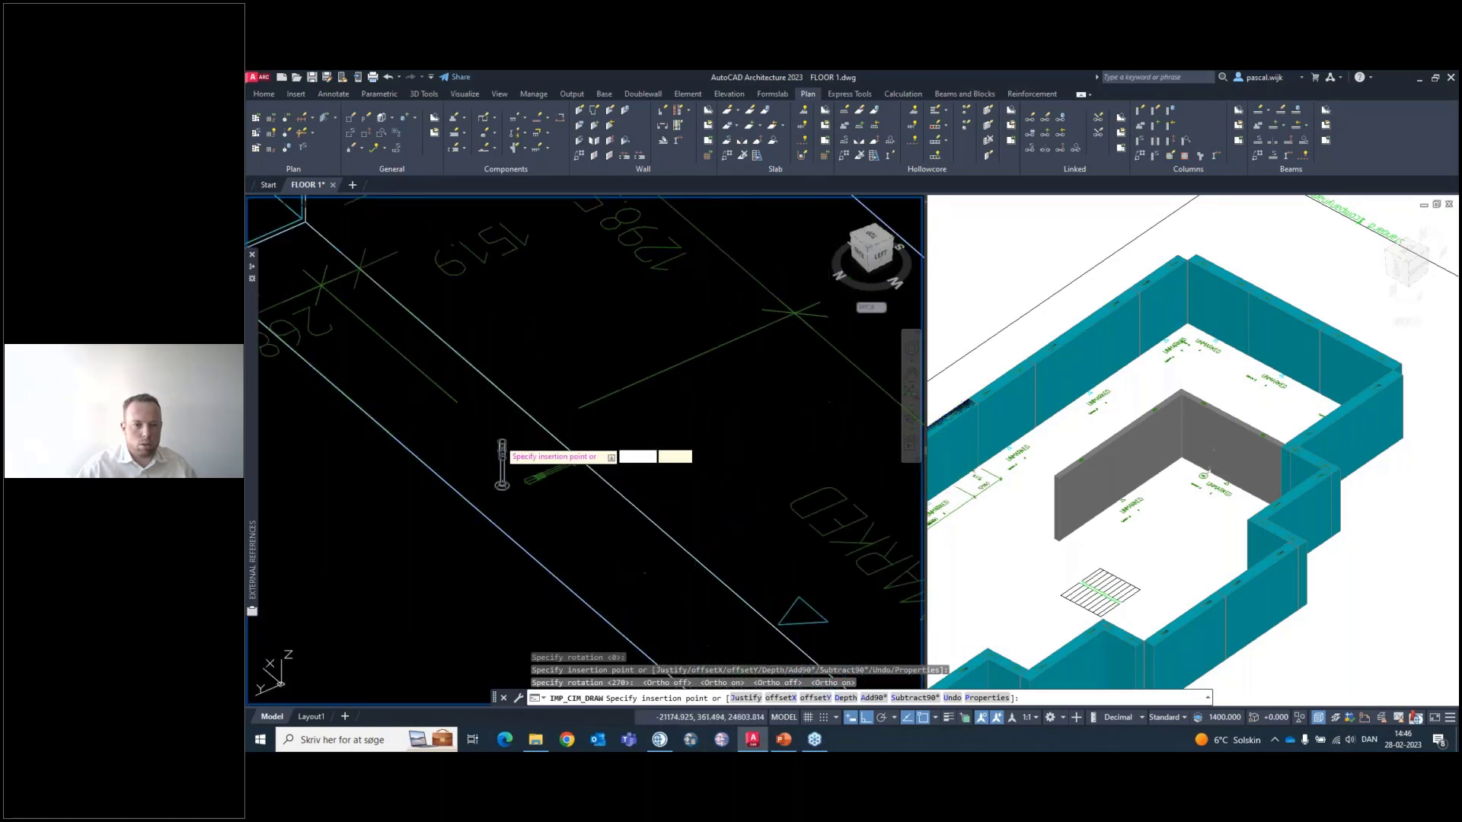
{"action": "scroll", "coordinate": [447, 484], "scroll_direction": "down", "scroll_amount": 3}
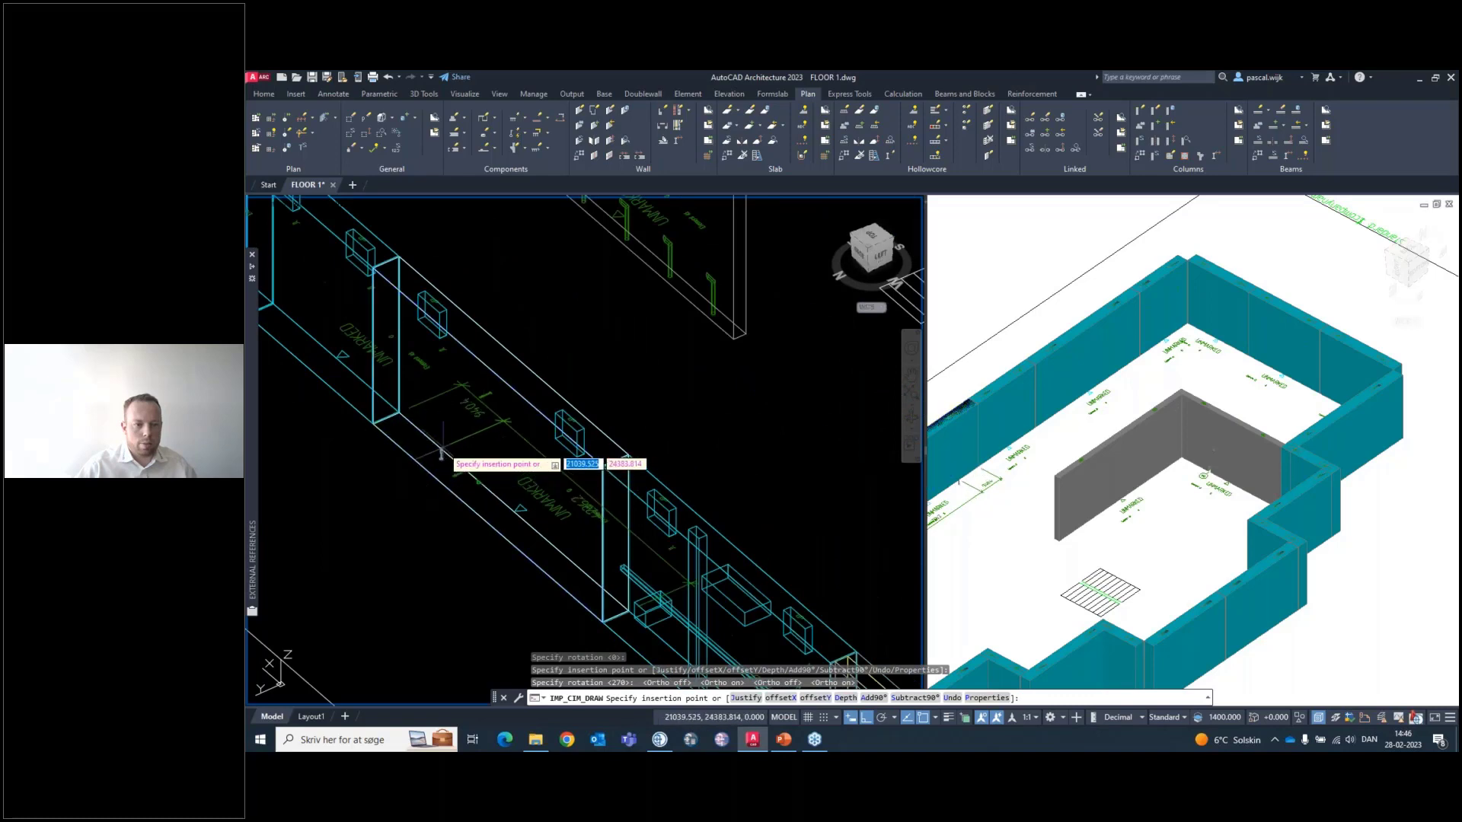
{"action": "left_click", "coordinate": [521, 377]}
{"action": "scroll", "coordinate": [518, 343], "scroll_direction": "up", "scroll_amount": 4}
{"action": "scroll", "coordinate": [750, 400], "scroll_direction": "down", "scroll_amount": 2}
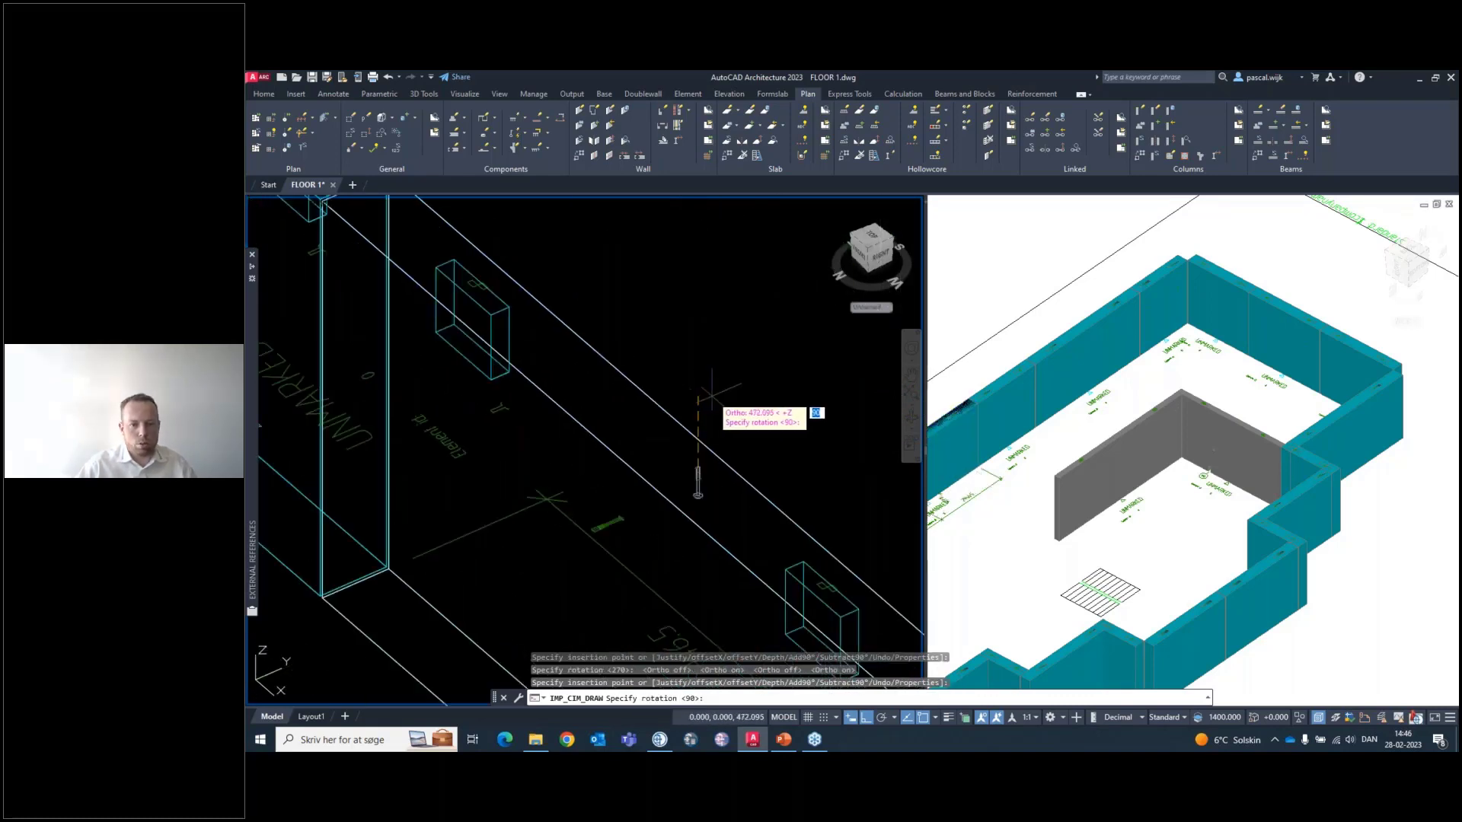
{"action": "left_click", "coordinate": [762, 395]}
{"action": "scroll", "coordinate": [532, 404], "scroll_direction": "down", "scroll_amount": 3}
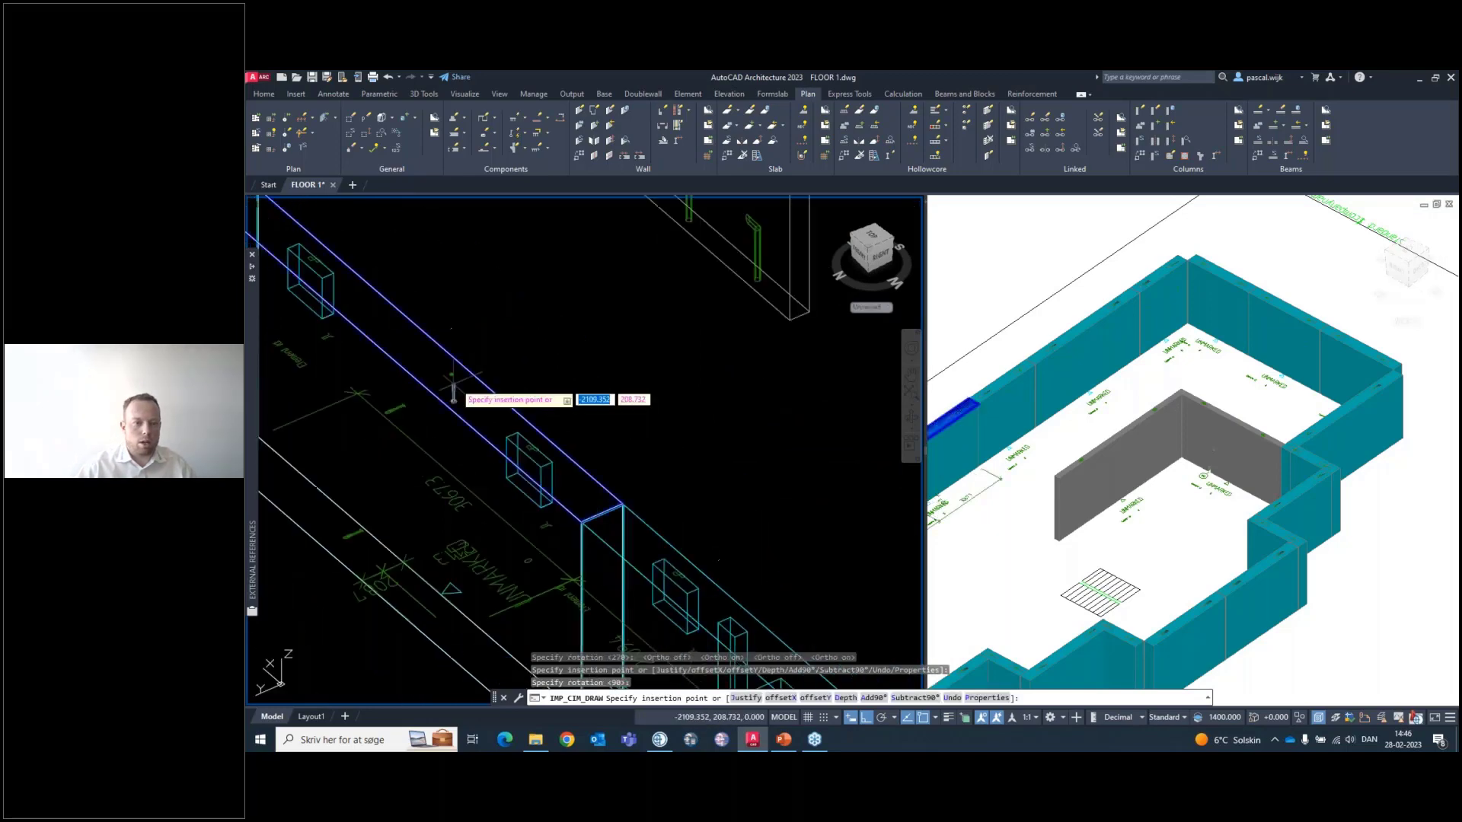
{"action": "key", "text": "Return"}
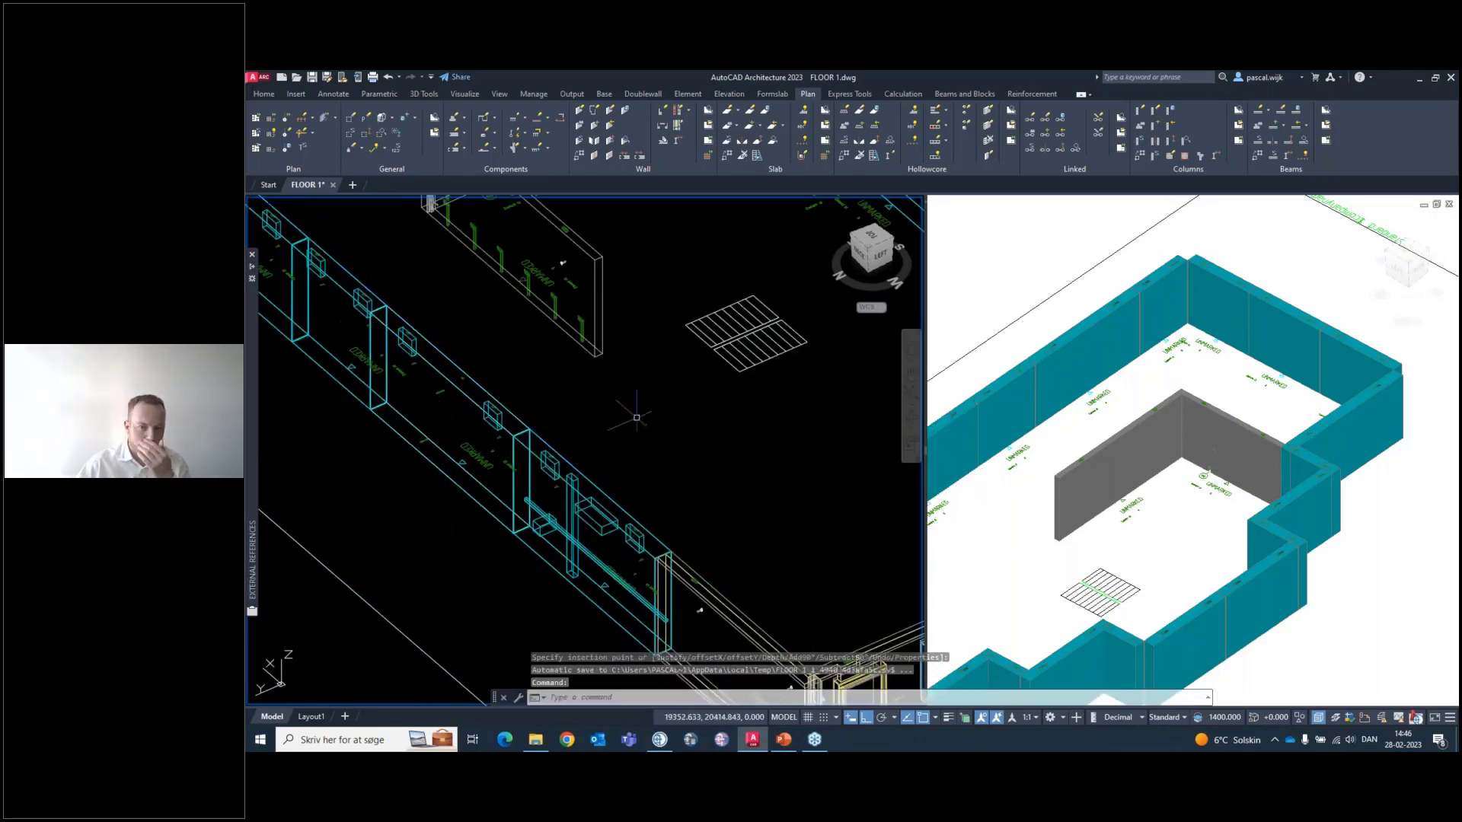
Set the plan viewport to the Top view, framed on the drawn step lines of the two stair flights
{"action": "scroll", "coordinate": [727, 374], "scroll_direction": "up", "scroll_amount": 3}
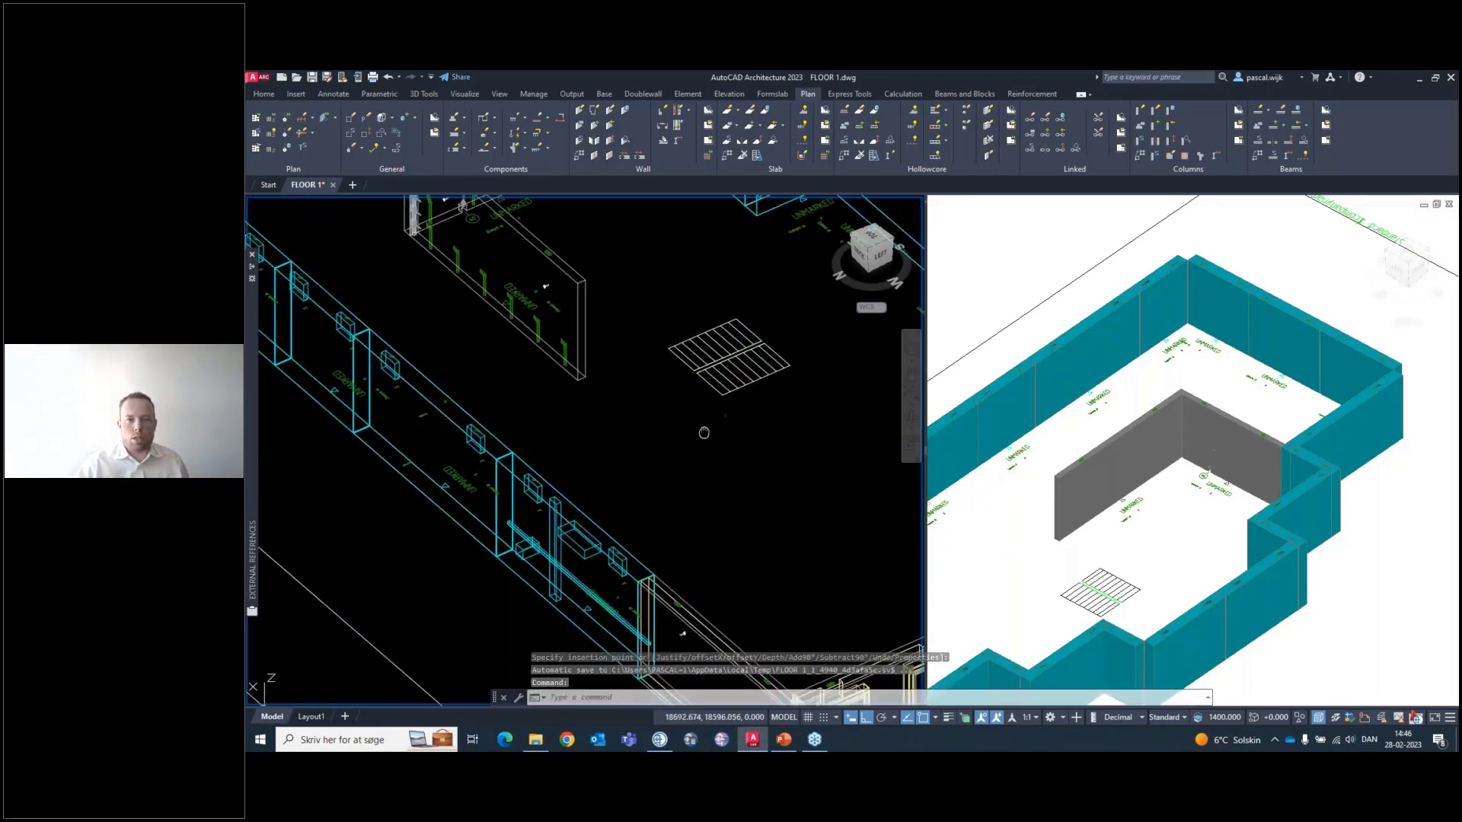
{"action": "scroll", "coordinate": [723, 368], "scroll_direction": "up", "scroll_amount": 2}
{"action": "scroll", "coordinate": [723, 368], "scroll_direction": "up", "scroll_amount": 2}
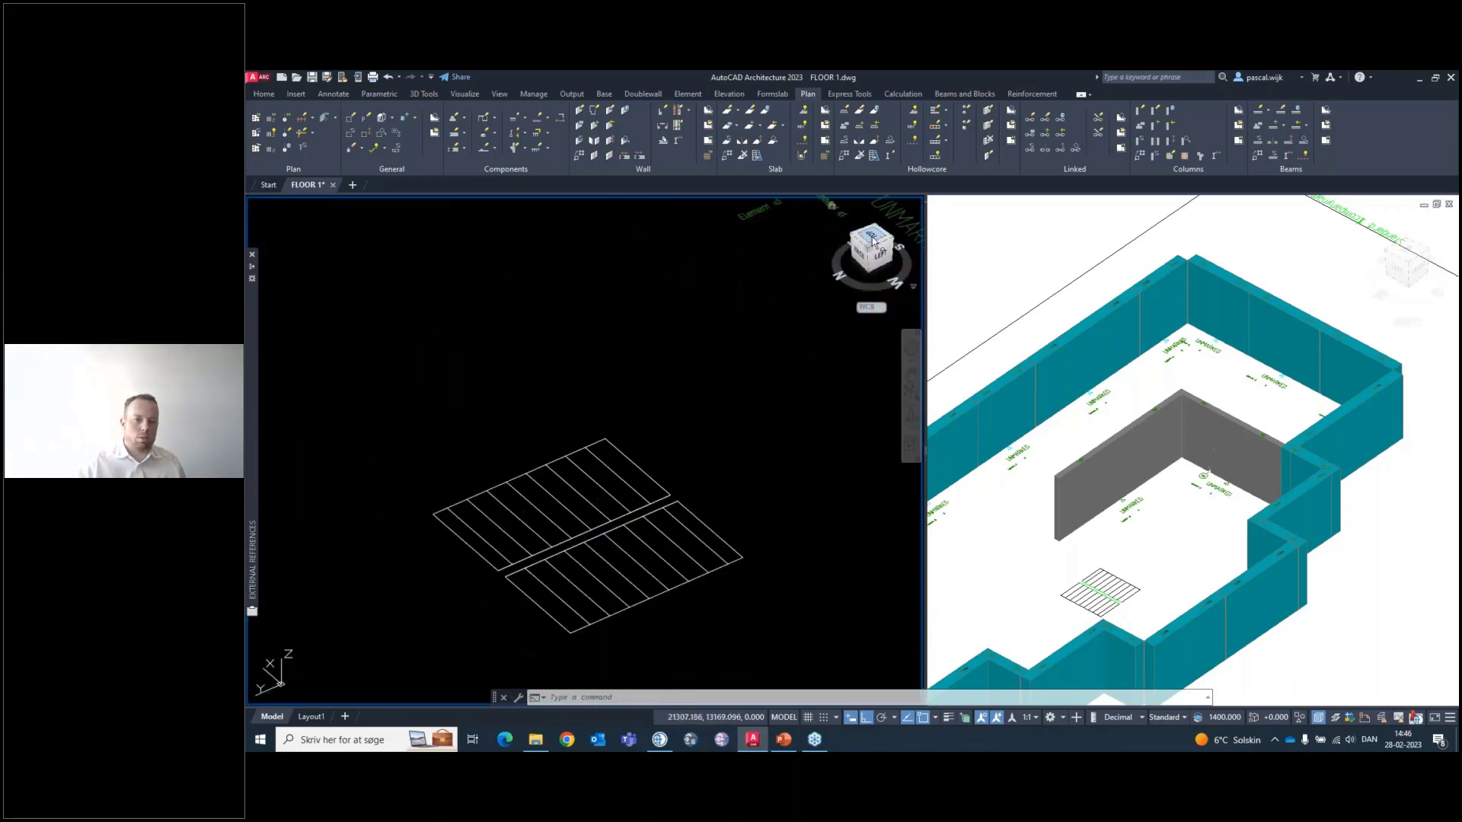
{"action": "middle_click_drag", "start_coordinate": [608, 507], "coordinate": [442, 517], "text": "shift"}
{"action": "key", "text": "Escape"}
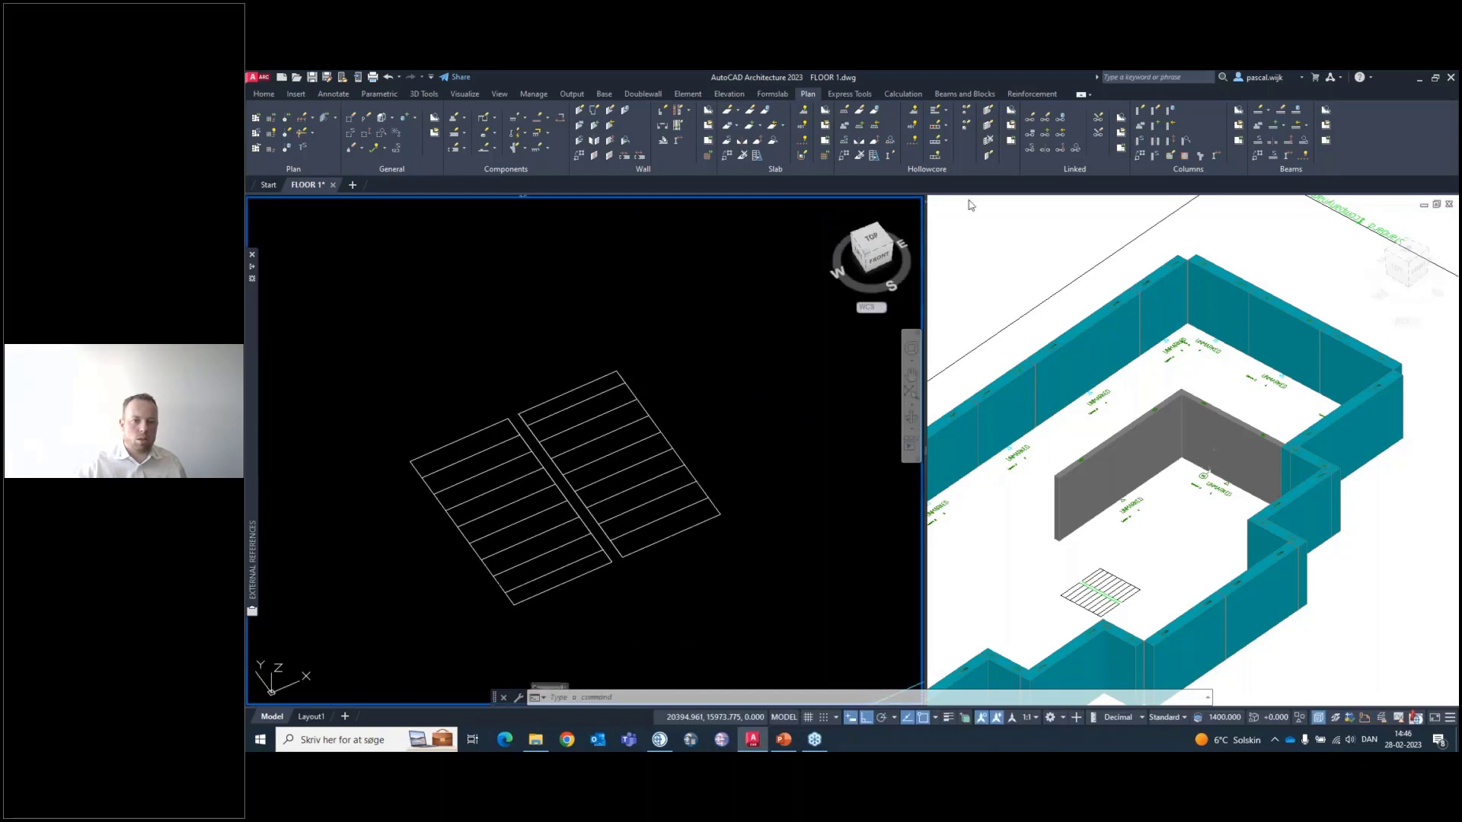
{"action": "left_click", "coordinate": [872, 239]}
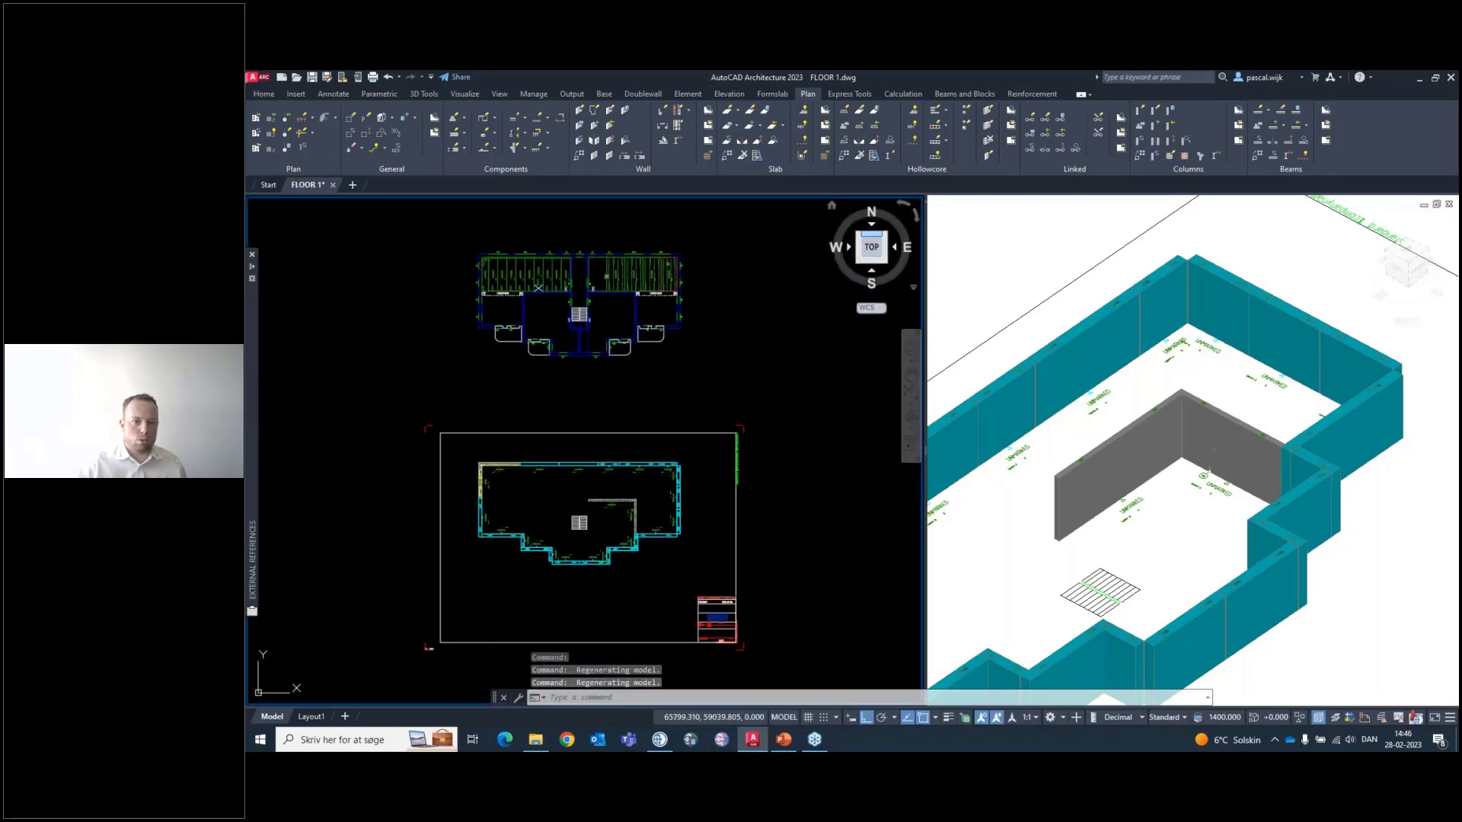
{"action": "scroll", "coordinate": [587, 533], "scroll_direction": "up", "scroll_amount": 12}
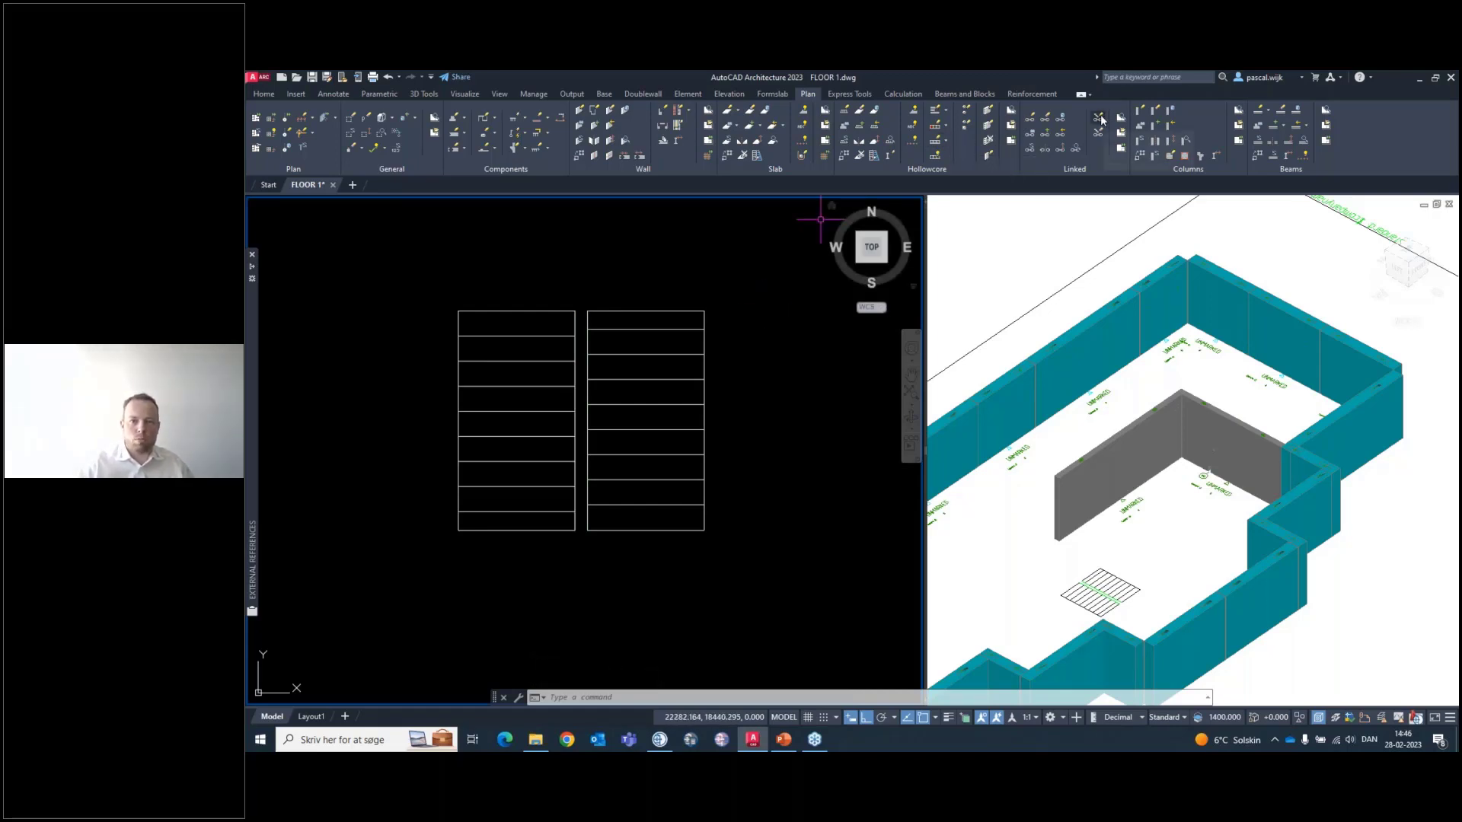
{"action": "left_click", "coordinate": [804, 383]}
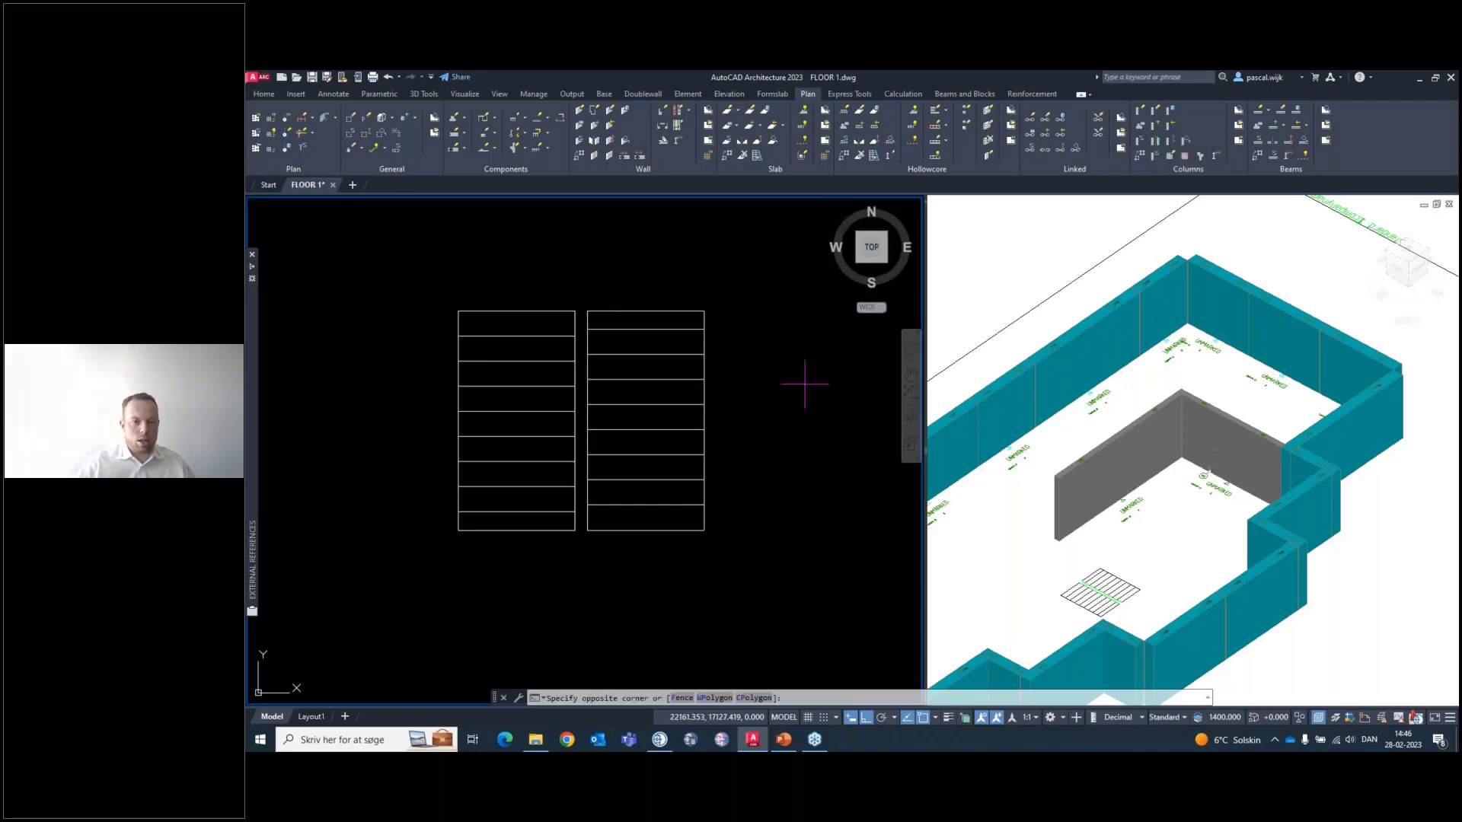
{"action": "left_click", "coordinate": [785, 451]}
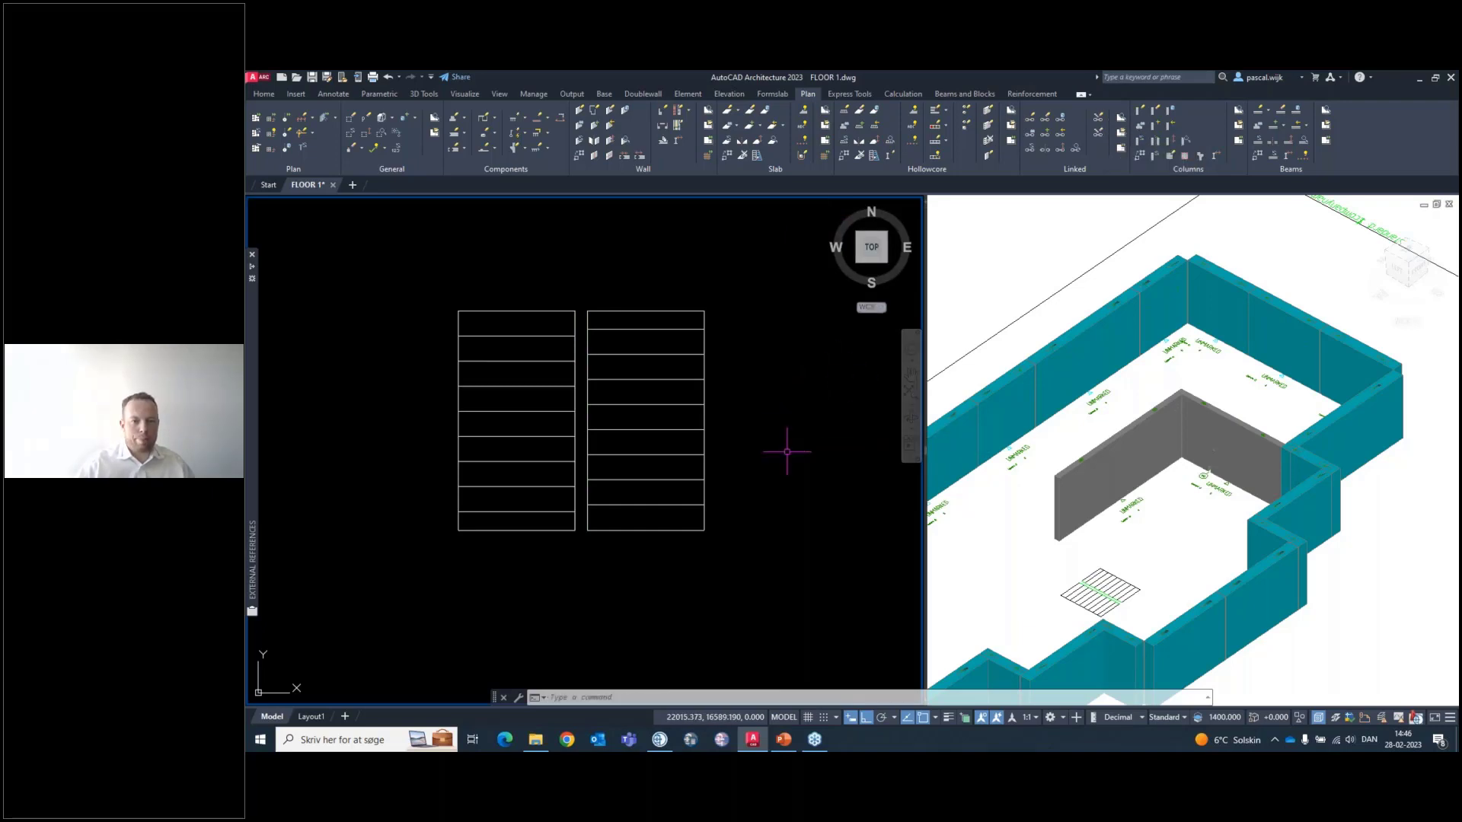
Start a stair using the right flight's step lines as its layout, with the insertion point at the flight's lower-right corner
{"action": "left_click", "coordinate": [1097, 123]}
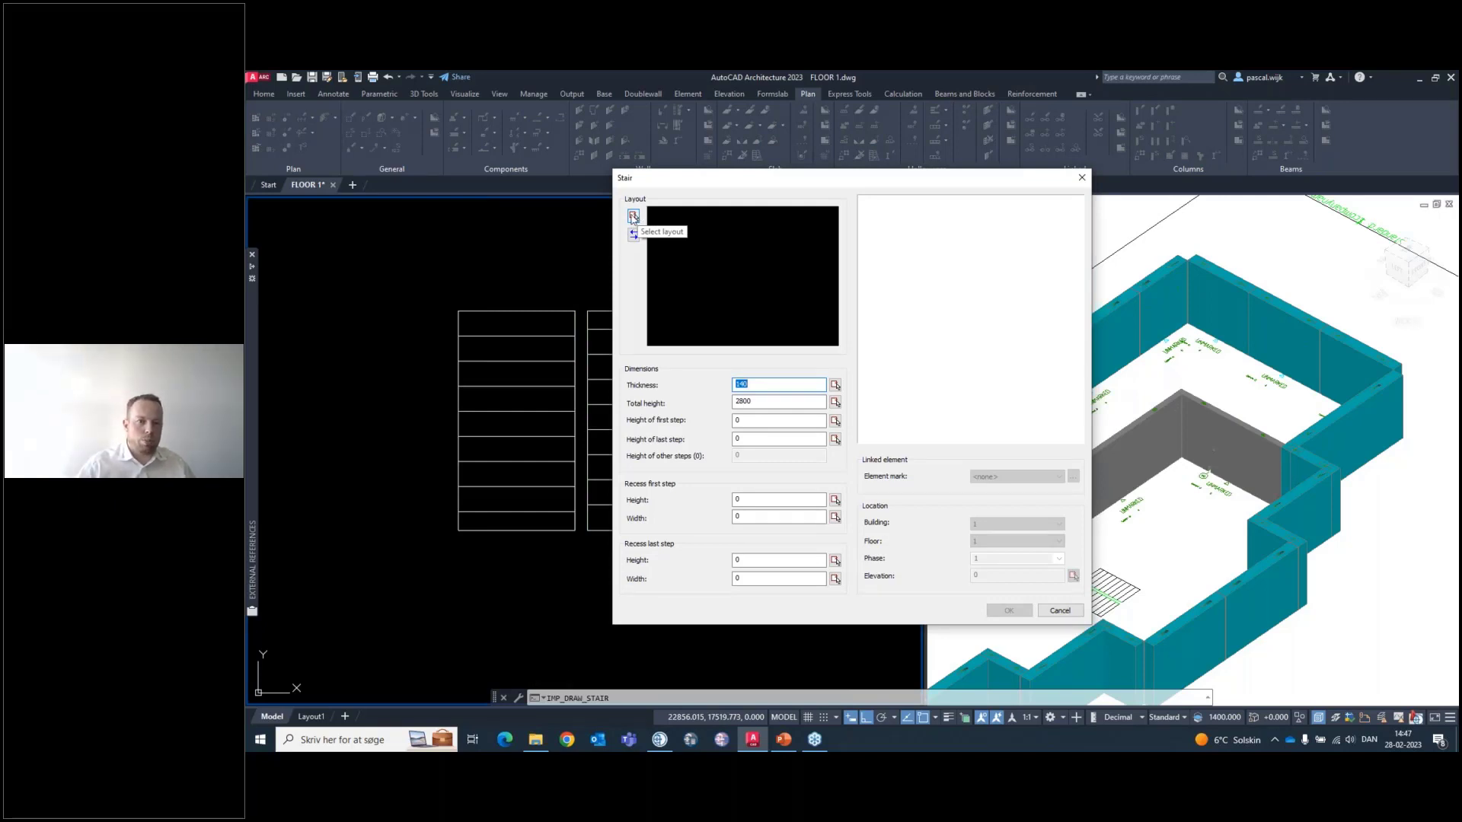
{"action": "left_click", "coordinate": [632, 217]}
{"action": "left_click", "coordinate": [696, 583]}
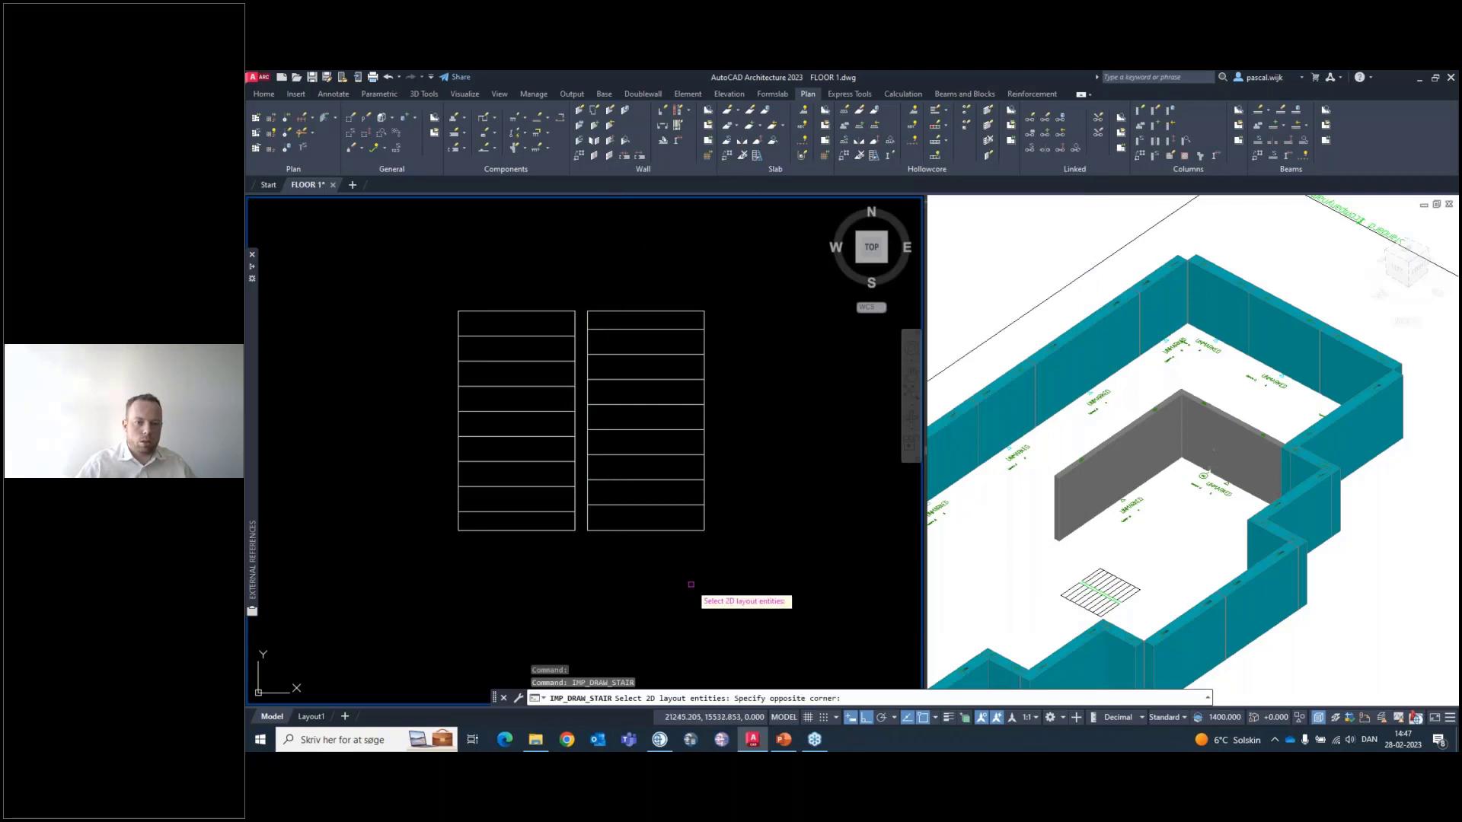
{"action": "left_click", "coordinate": [652, 306]}
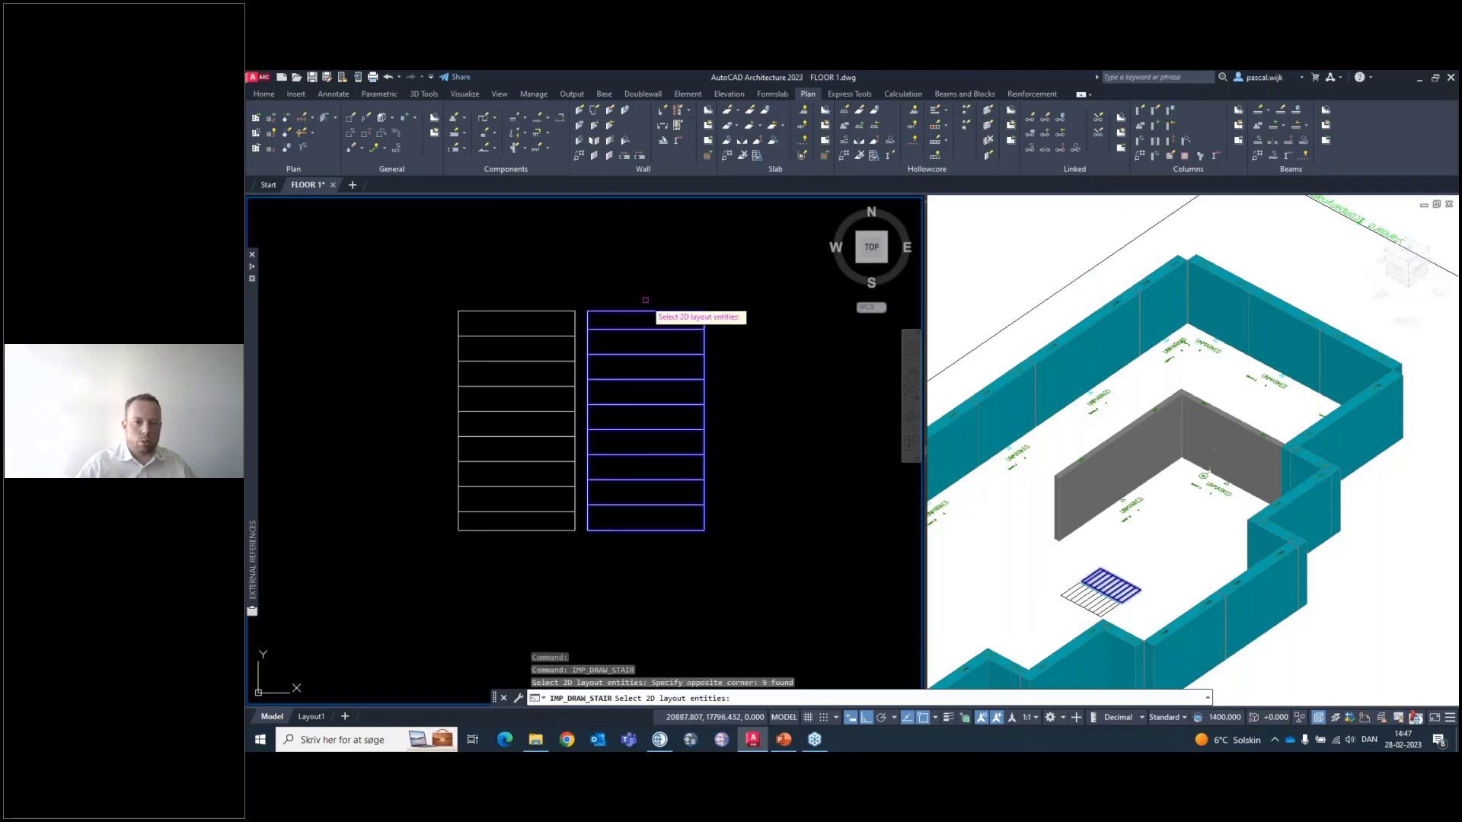
{"action": "key", "text": "Return"}
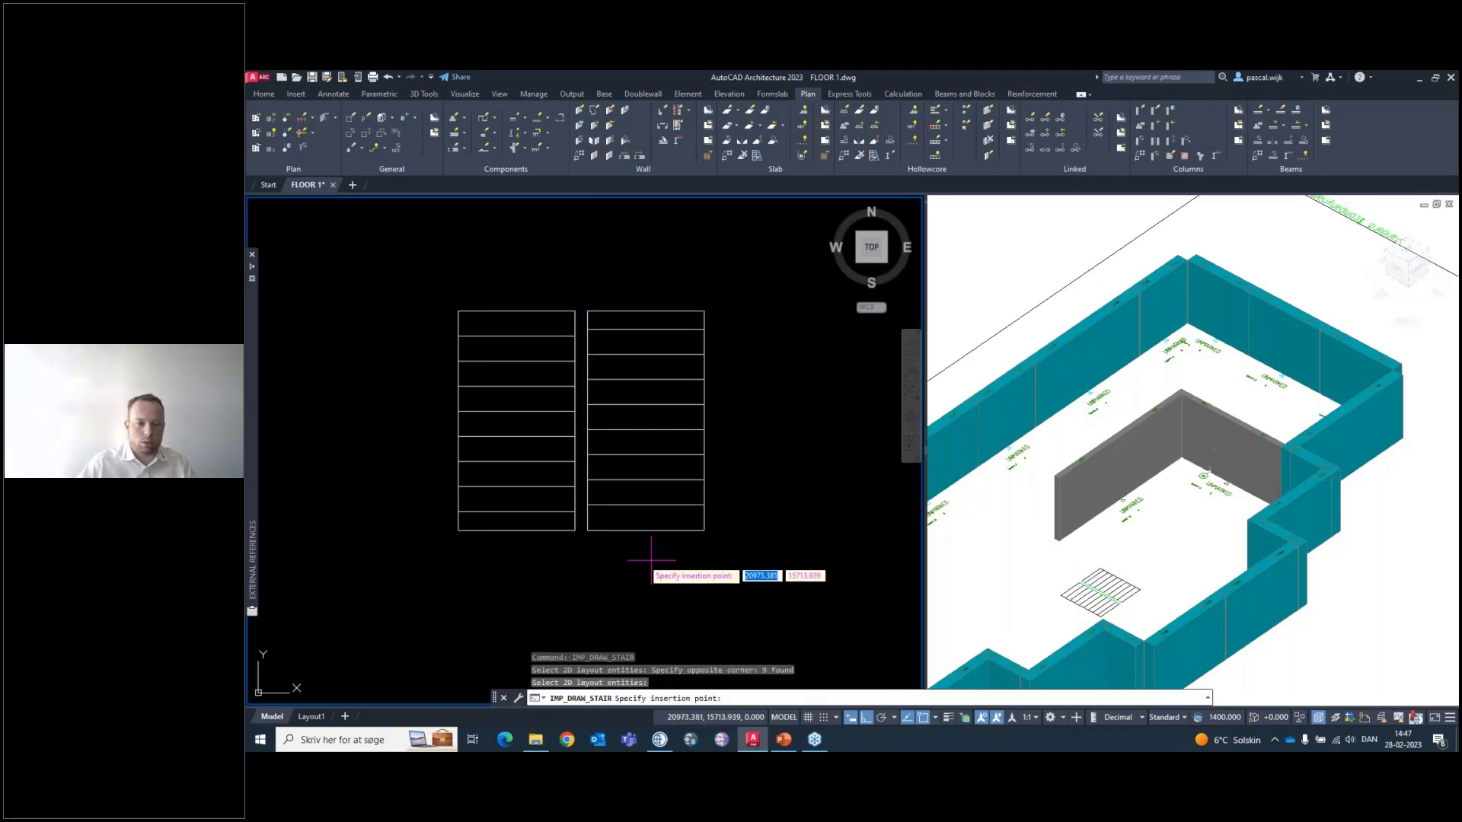
{"action": "left_click", "coordinate": [703, 530]}
{"action": "key", "text": "Return"}
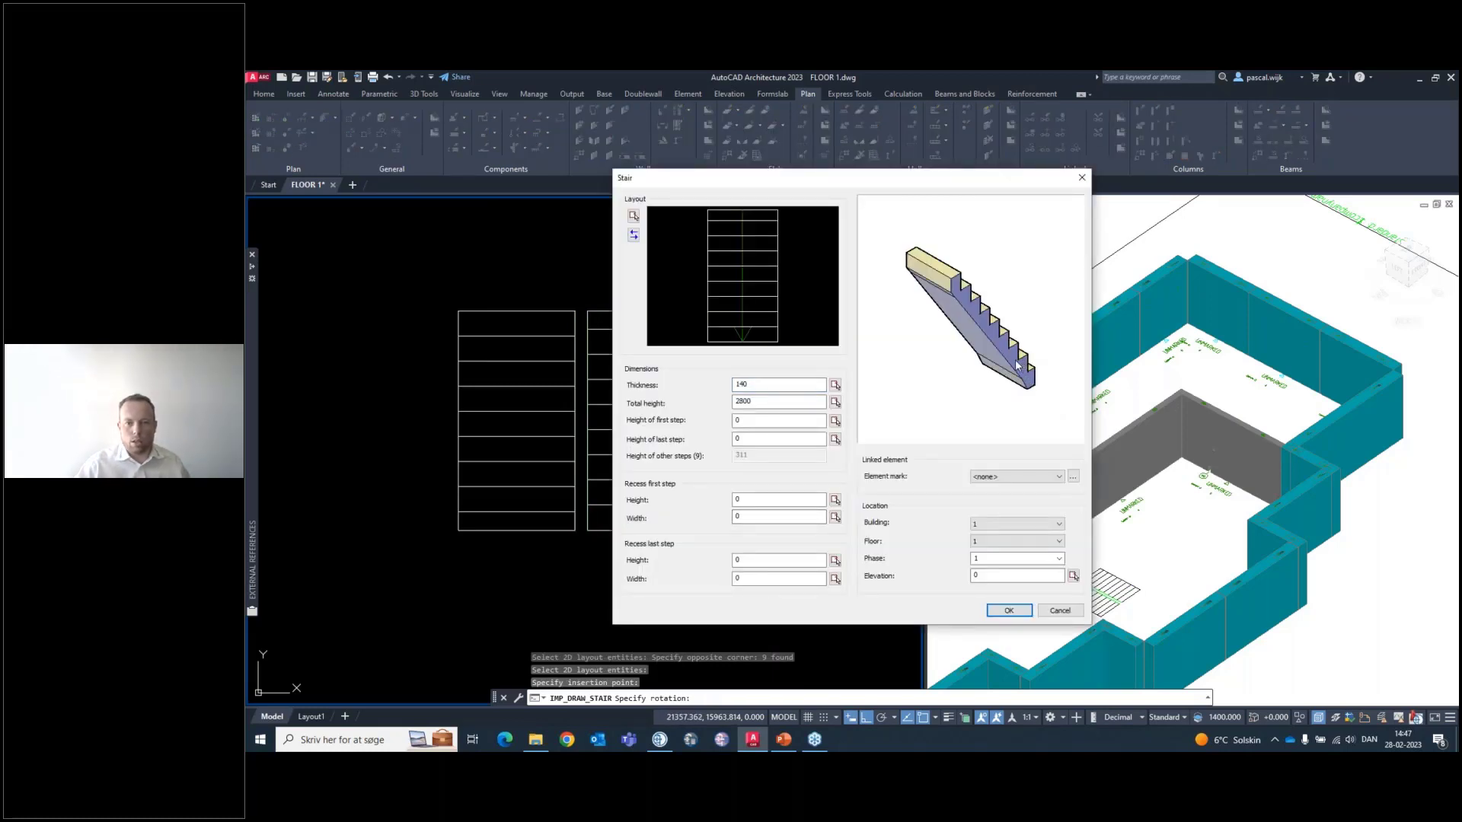
Examine the stair preview from another angle in 2D Wireframe and Conceptual styles
{"action": "right_click", "coordinate": [1009, 363]}
{"action": "left_click", "coordinate": [1009, 348]}
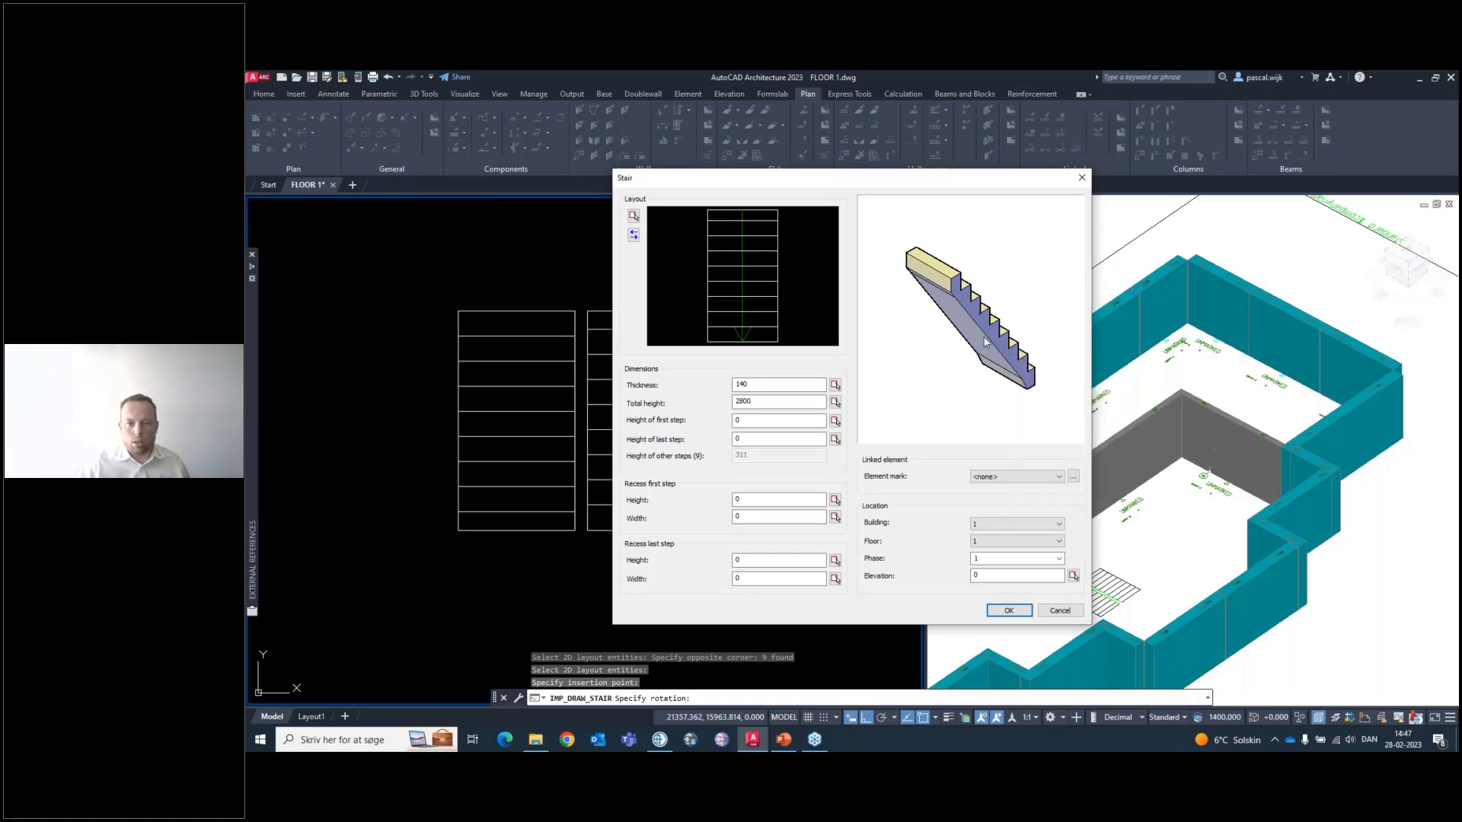
{"action": "right_click", "coordinate": [990, 349]}
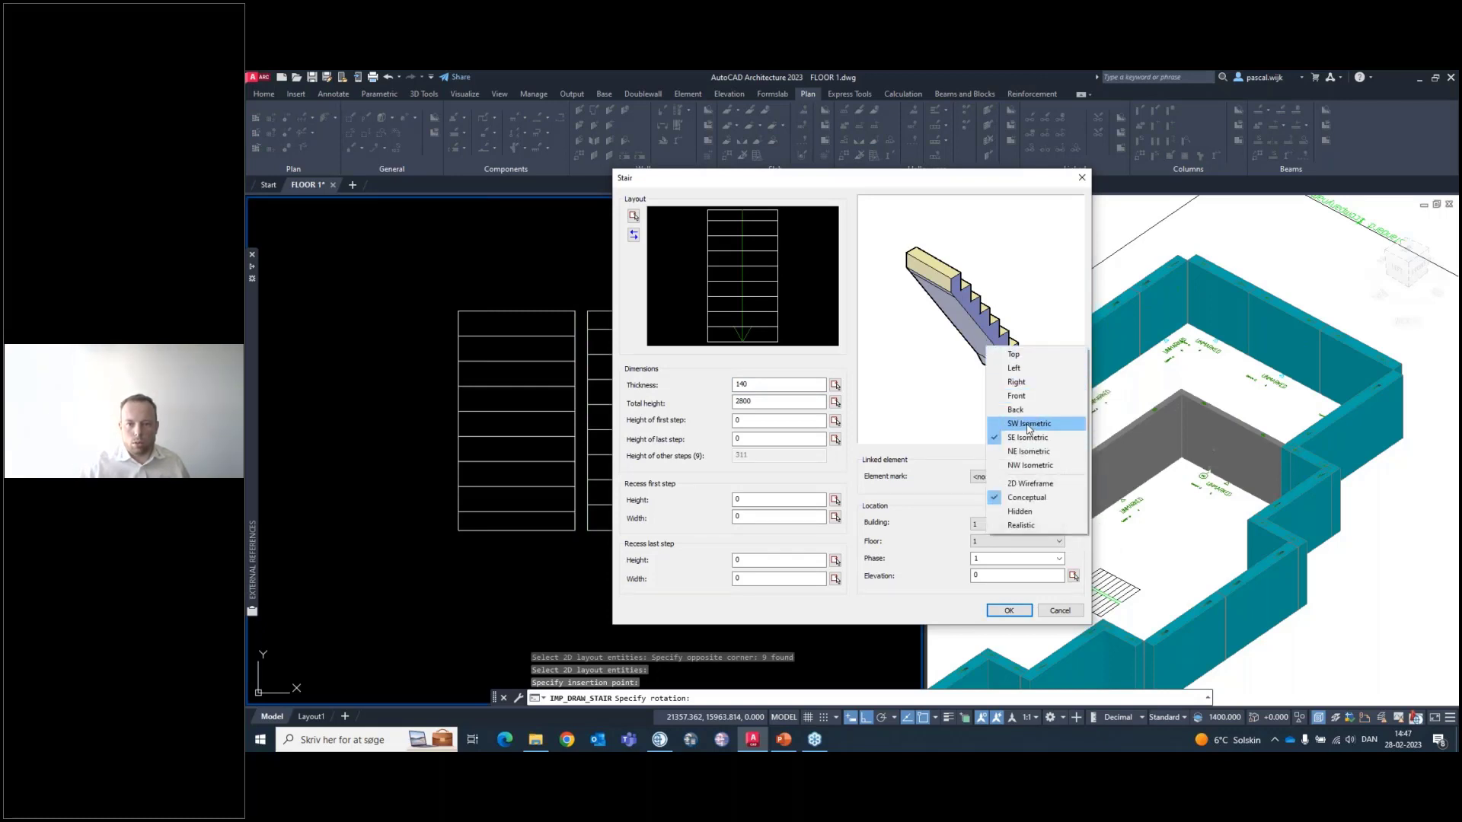
{"action": "left_click", "coordinate": [1023, 507]}
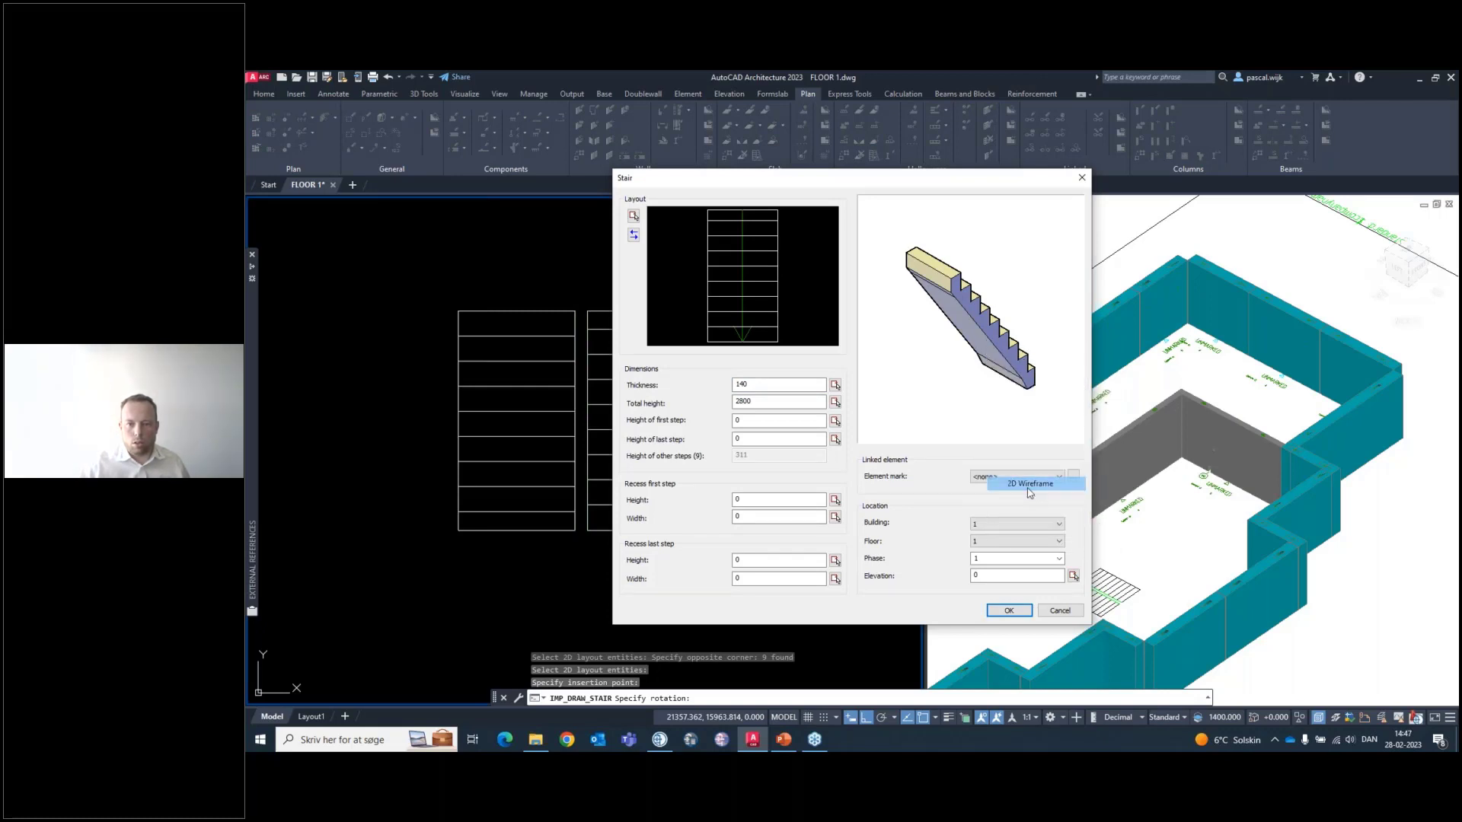
{"action": "right_click", "coordinate": [998, 356]}
{"action": "left_click", "coordinate": [977, 344]}
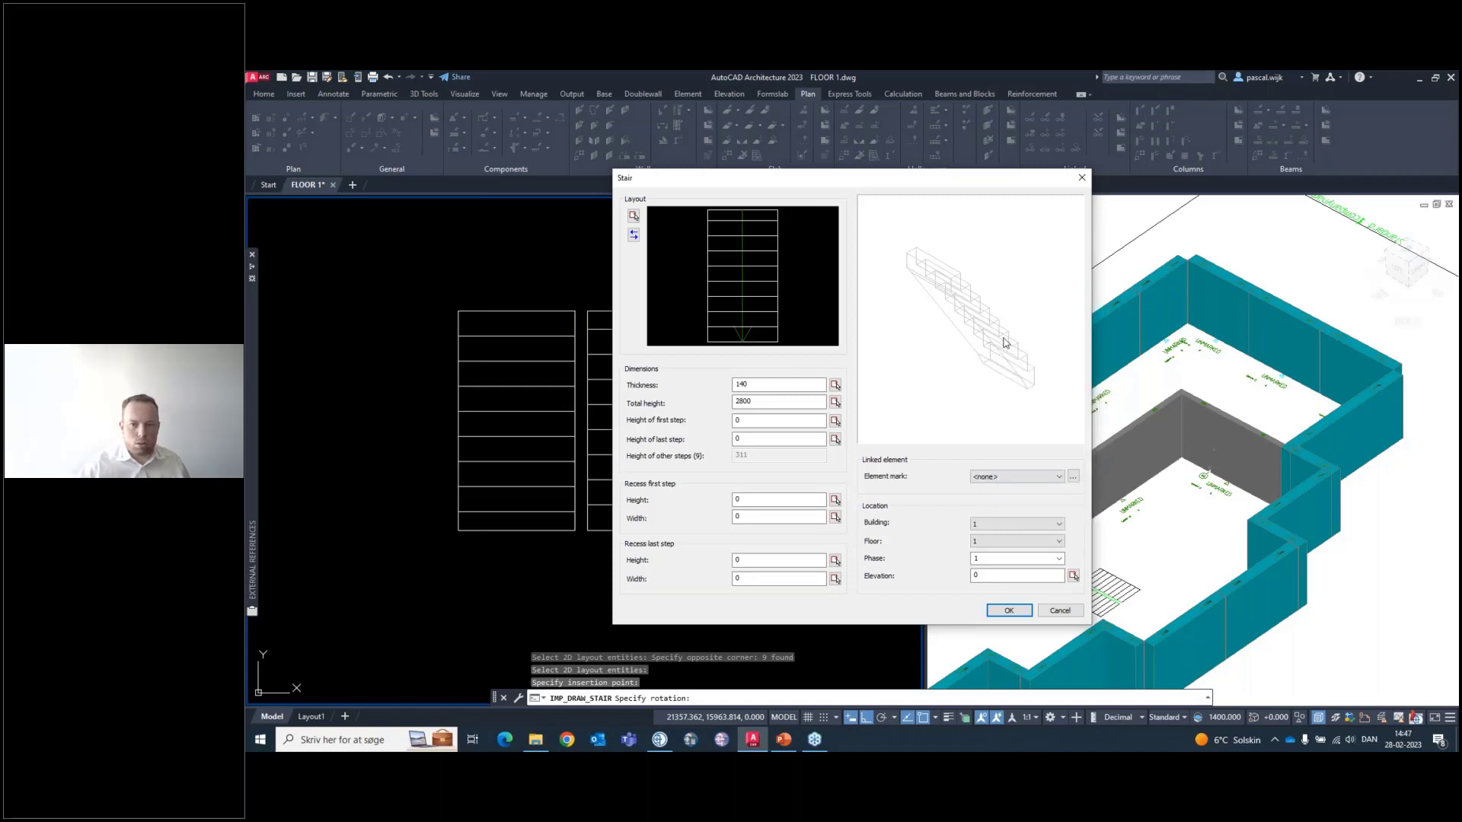
{"action": "left_click_drag", "start_coordinate": [1004, 342], "coordinate": [920, 300]}
{"action": "right_click", "coordinate": [1042, 458]}
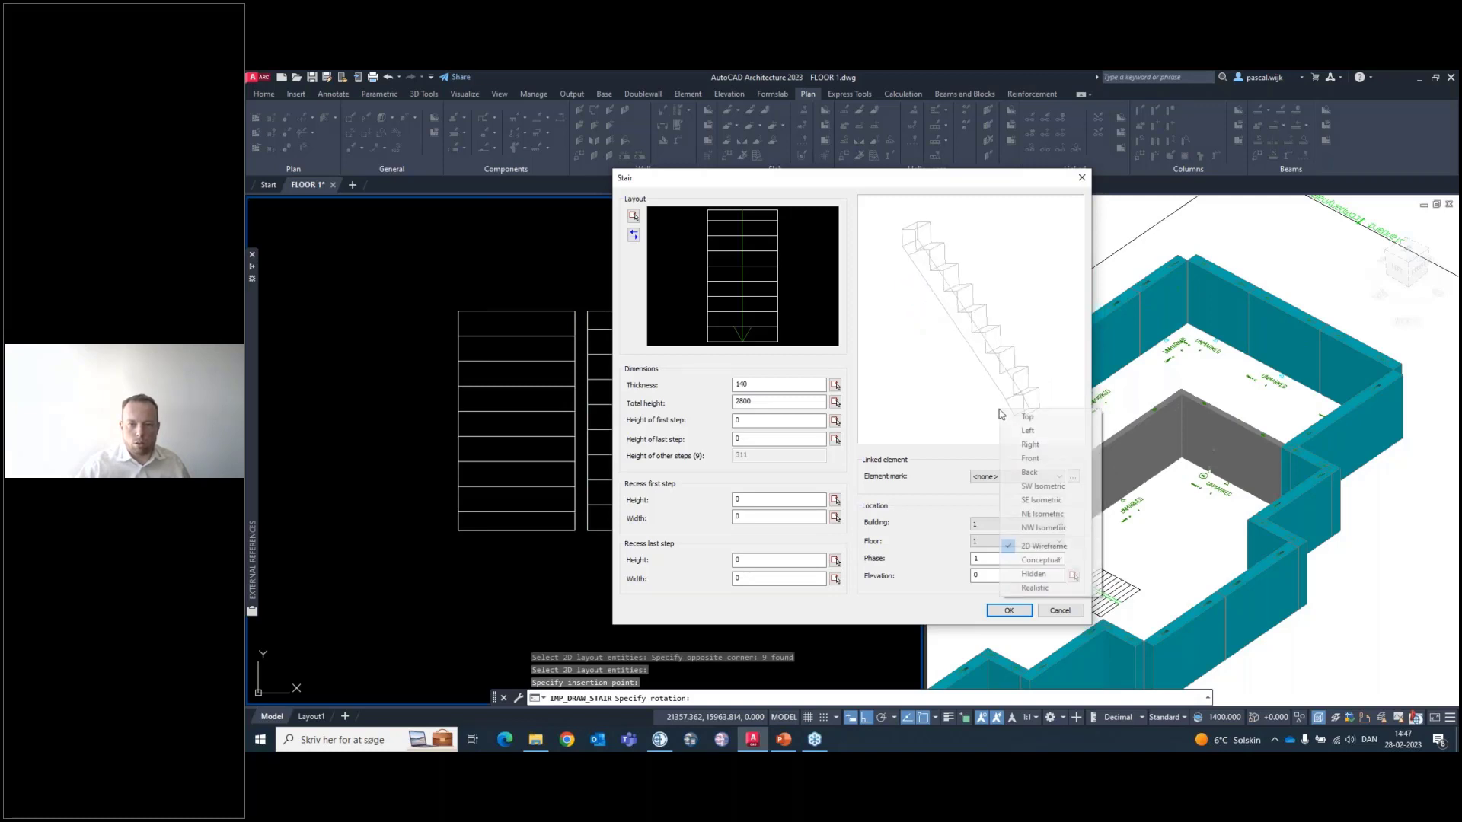
{"action": "left_click", "coordinate": [1028, 565]}
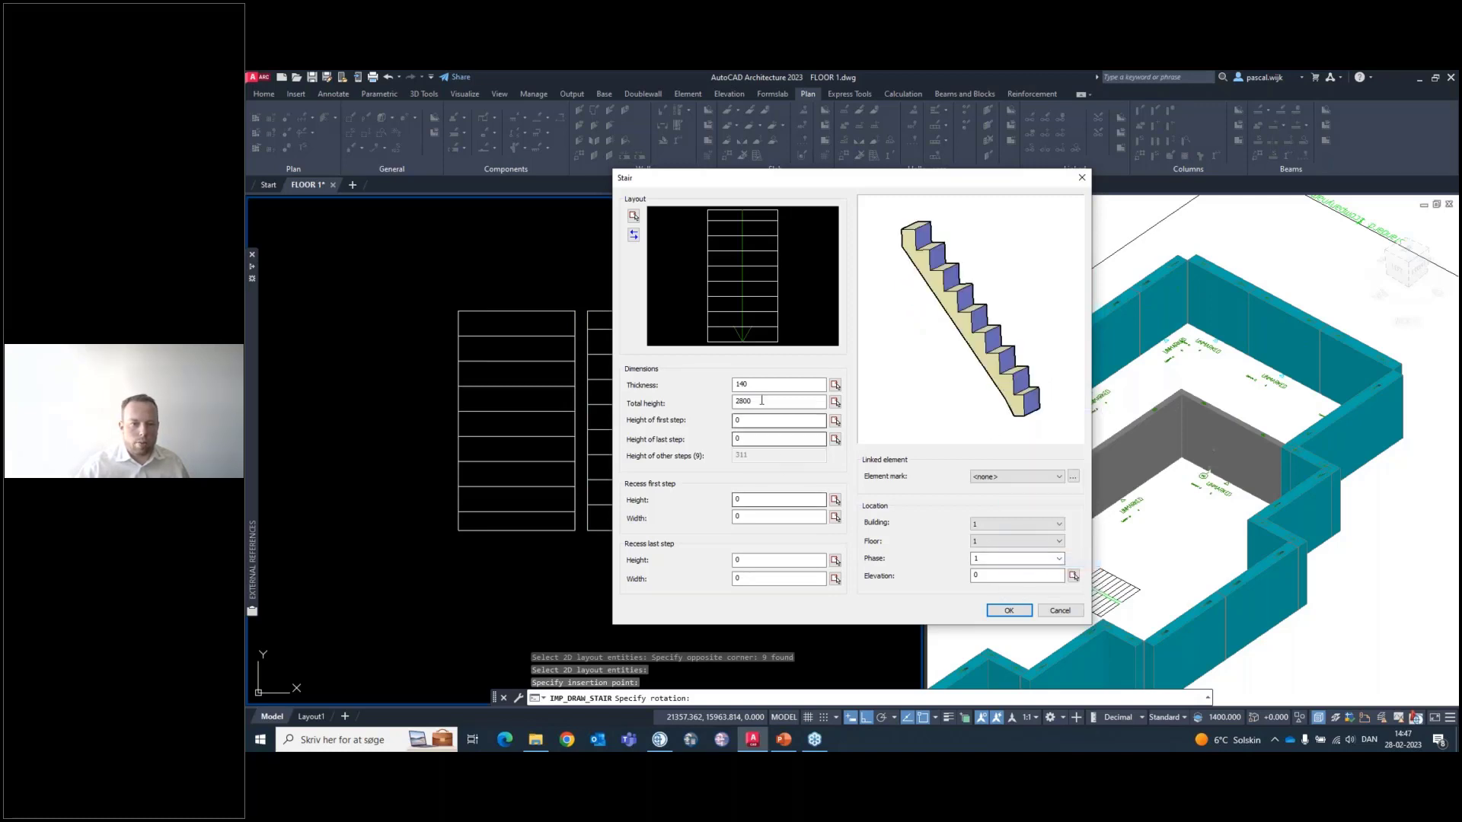
Accept the stair with thickness 140, total height 2800 and a linked element with mark M002 and definition B
{"action": "key", "text": "Tab"}
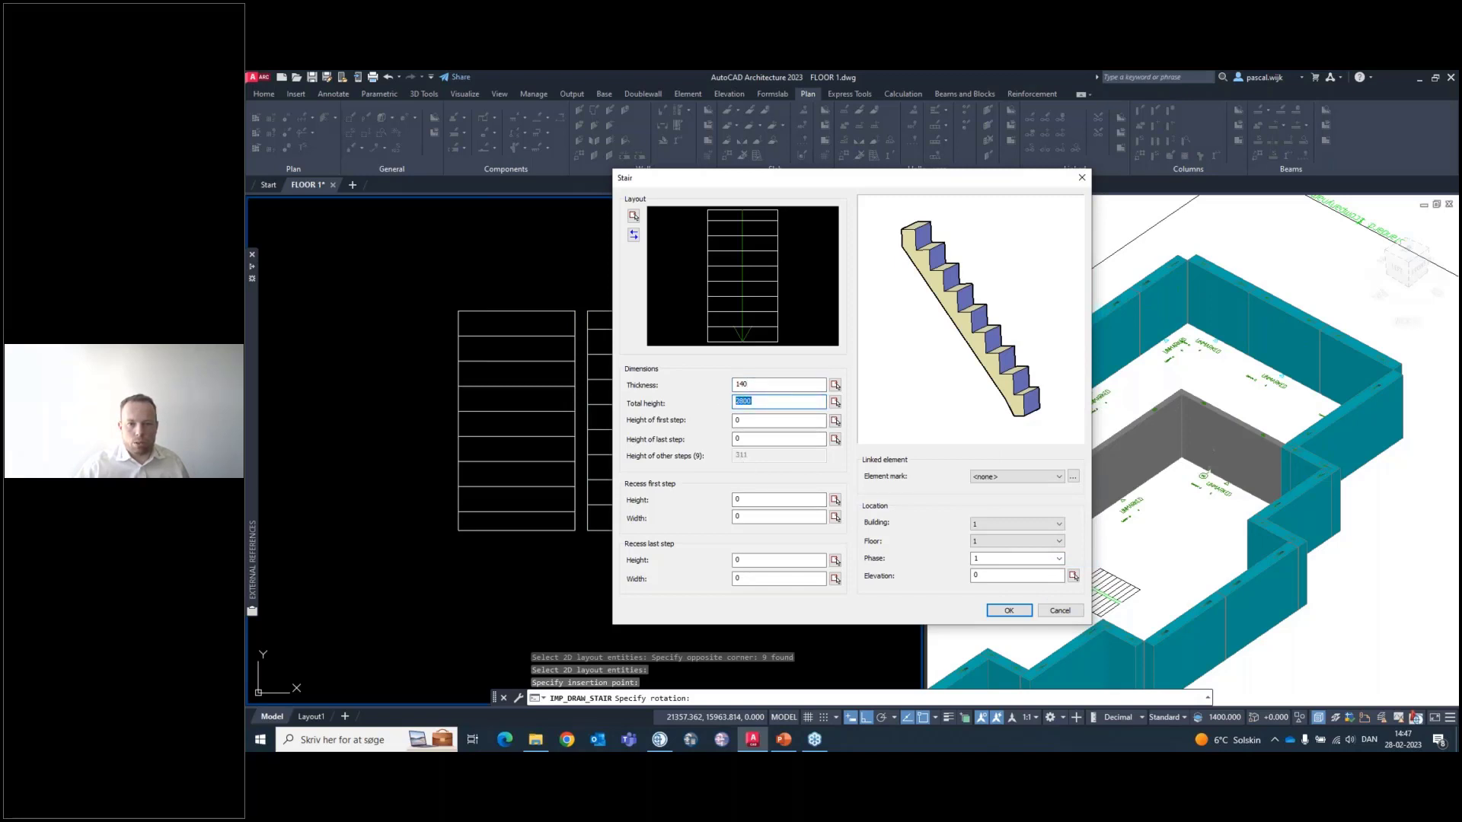
{"action": "key", "text": "Tab"}
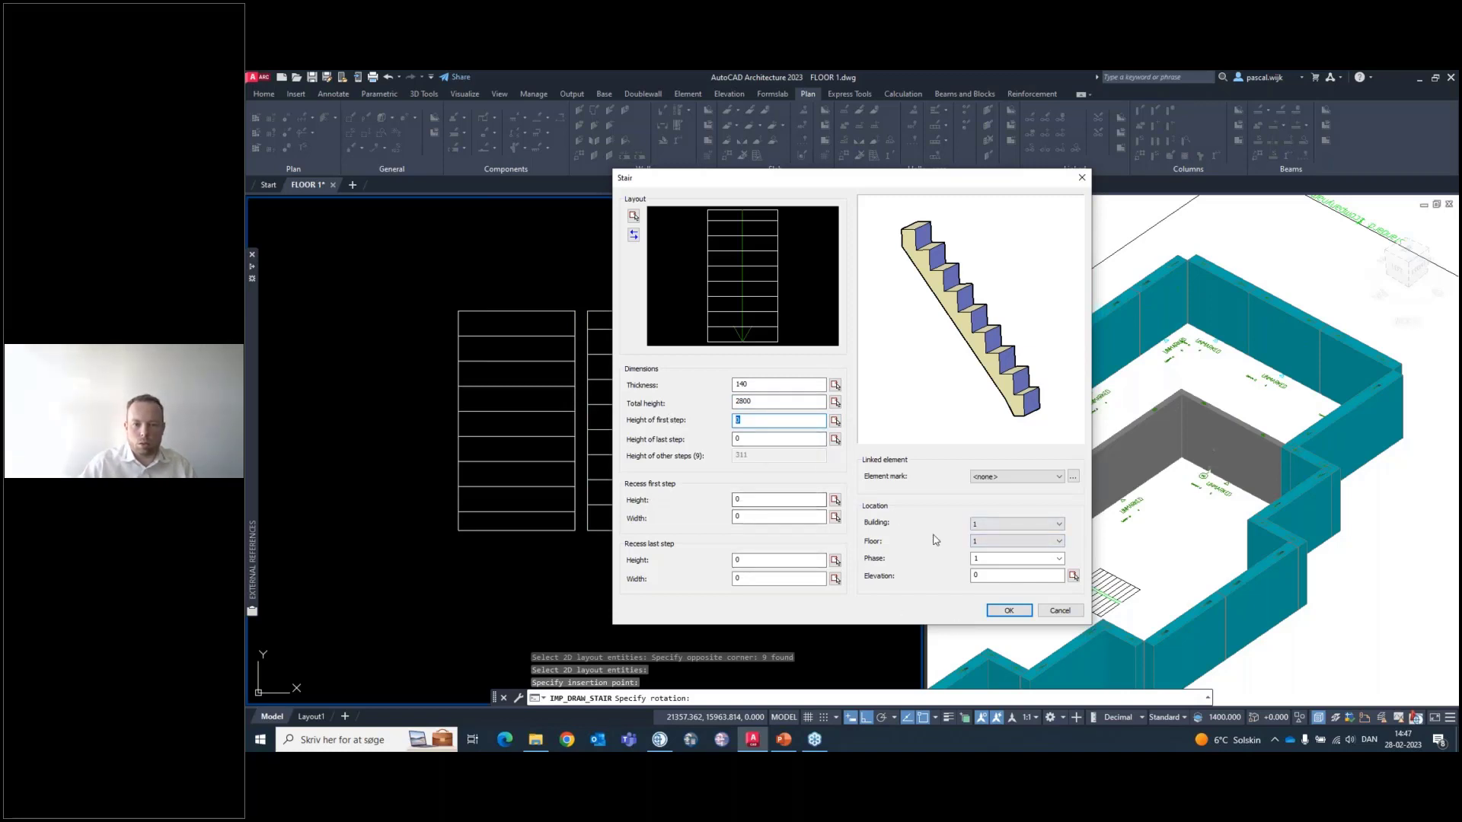
{"action": "left_click", "coordinate": [1073, 477]}
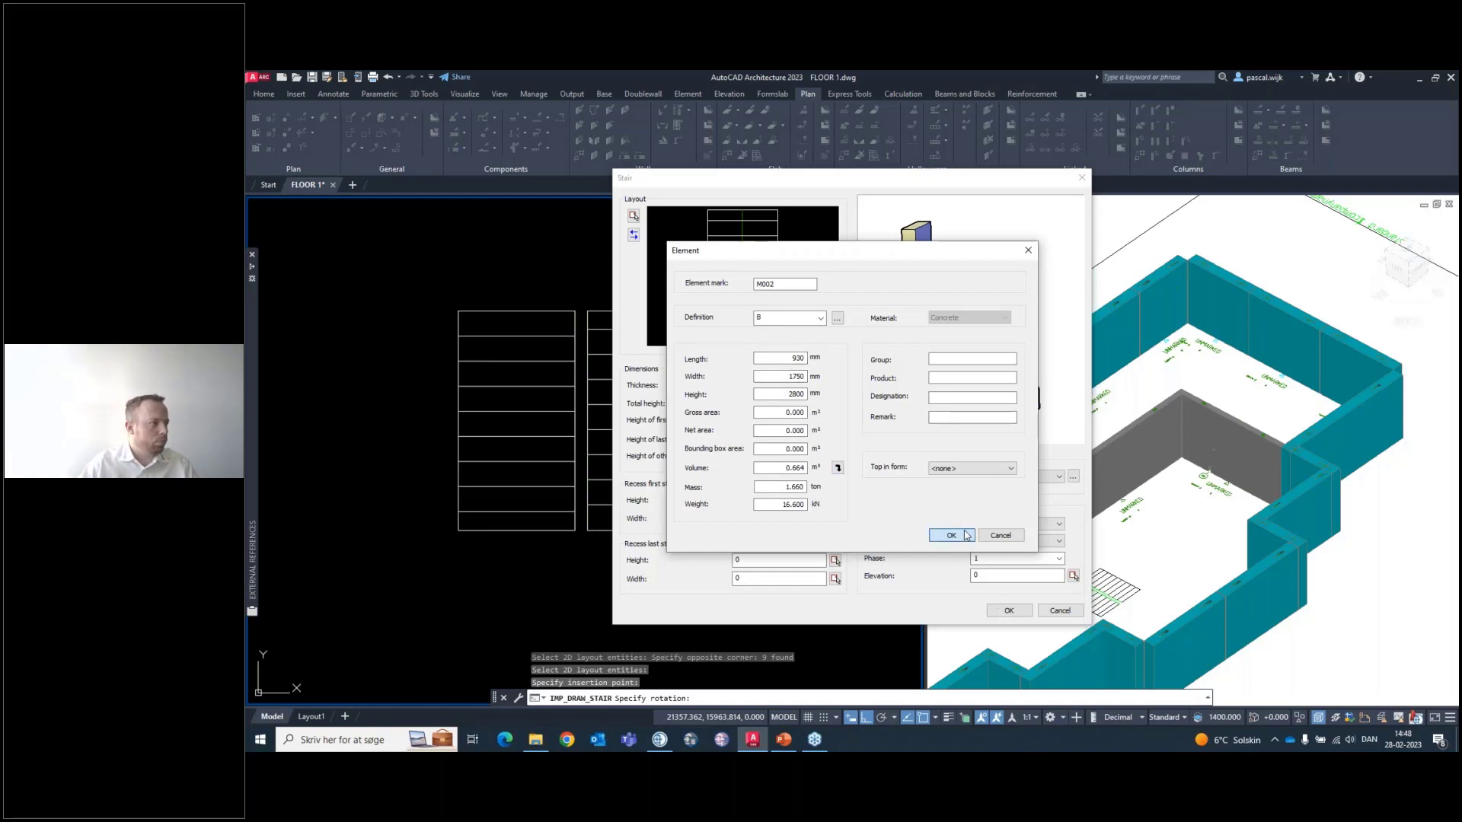
{"action": "left_click", "coordinate": [965, 535]}
{"action": "left_click", "coordinate": [1026, 610]}
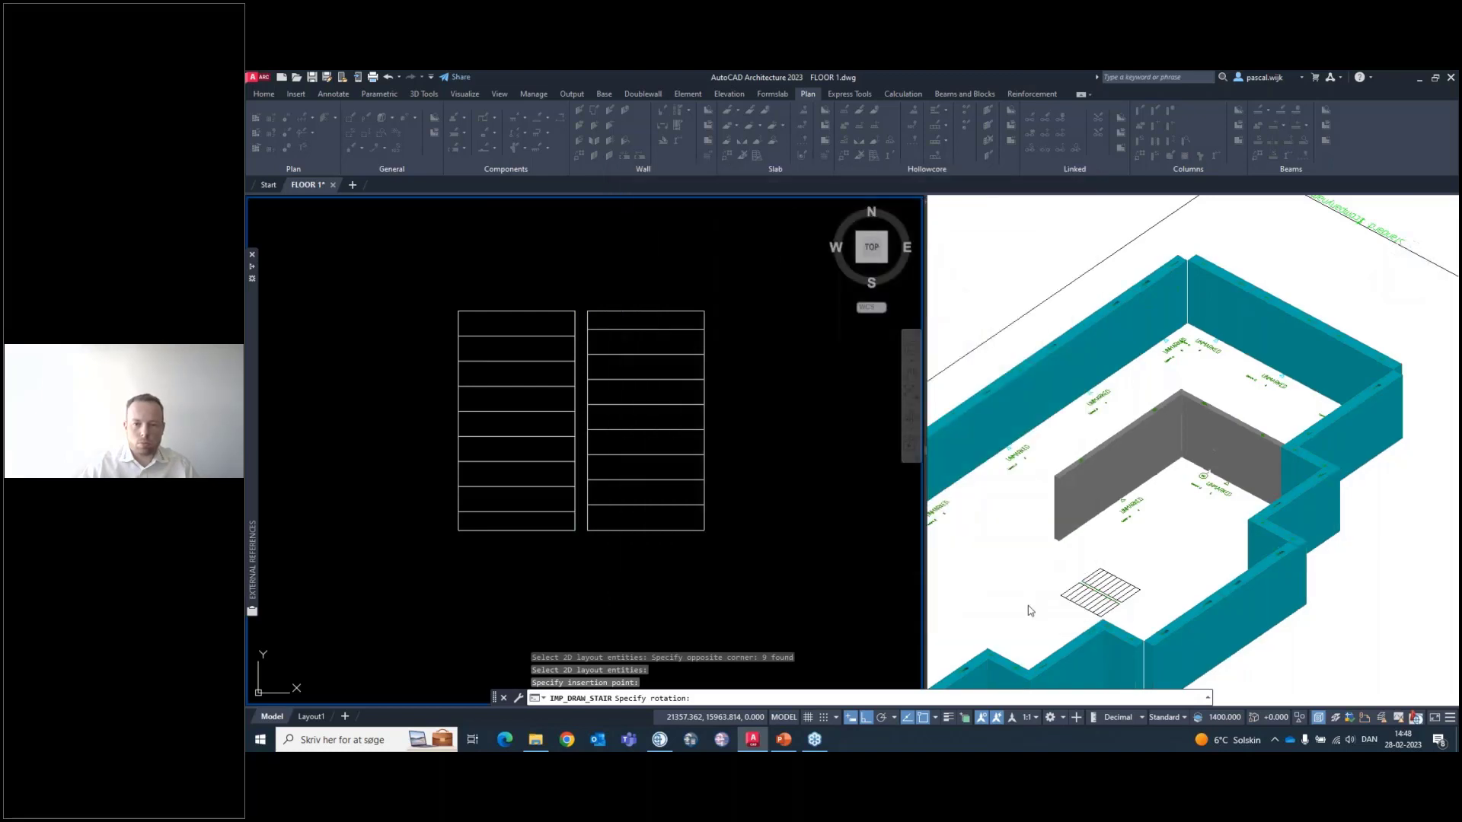
Insert the stair with the default rotation, place its M002 mark just below the right flight, and insert no more elements
{"action": "key", "text": "Return"}
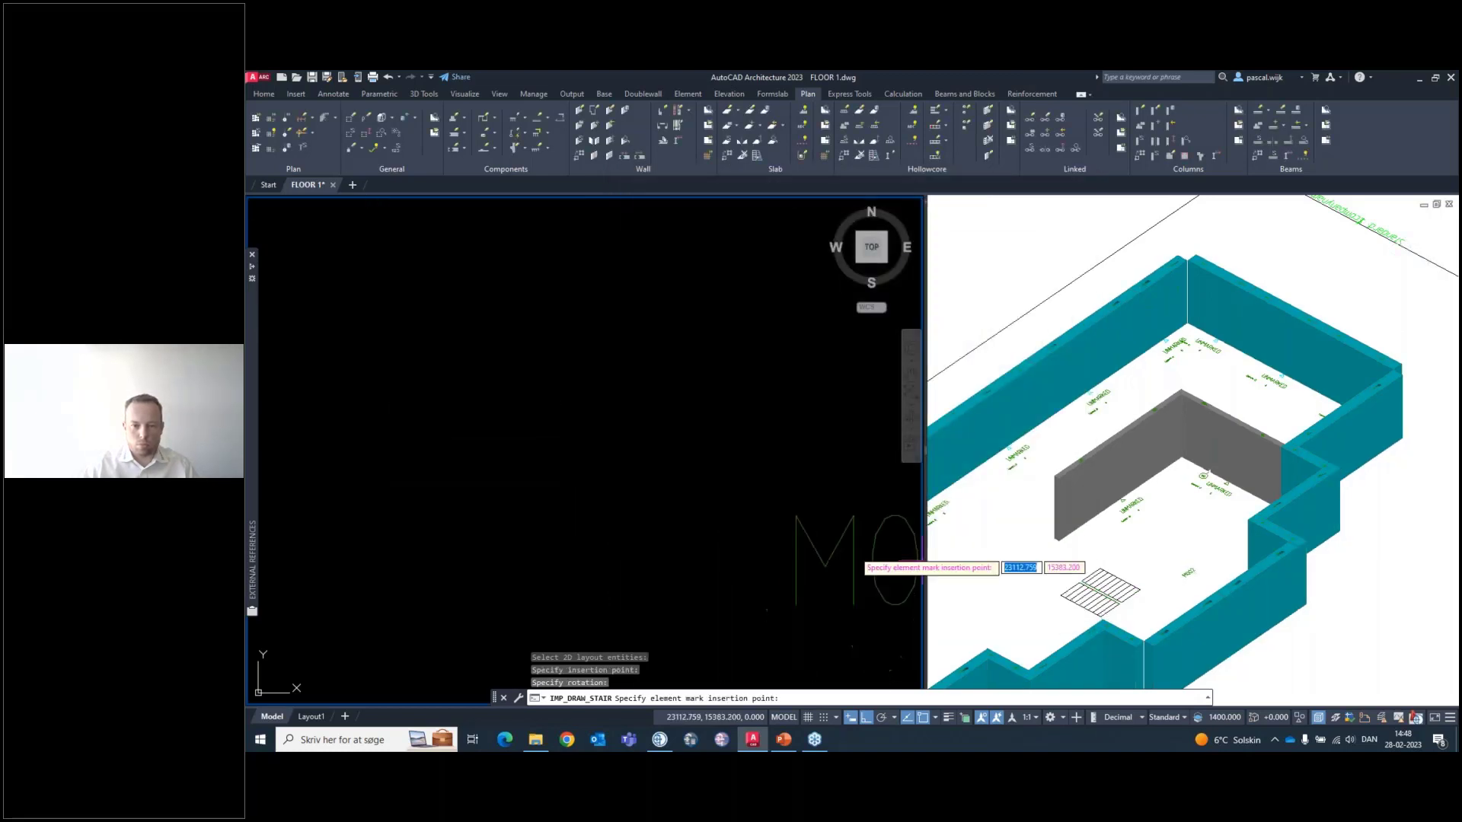
{"action": "scroll", "coordinate": [799, 556], "scroll_direction": "down", "scroll_amount": 4}
{"action": "scroll", "coordinate": [621, 515], "scroll_direction": "up", "scroll_amount": 2}
{"action": "scroll", "coordinate": [587, 525], "scroll_direction": "down", "scroll_amount": 1}
{"action": "left_click", "coordinate": [628, 535]}
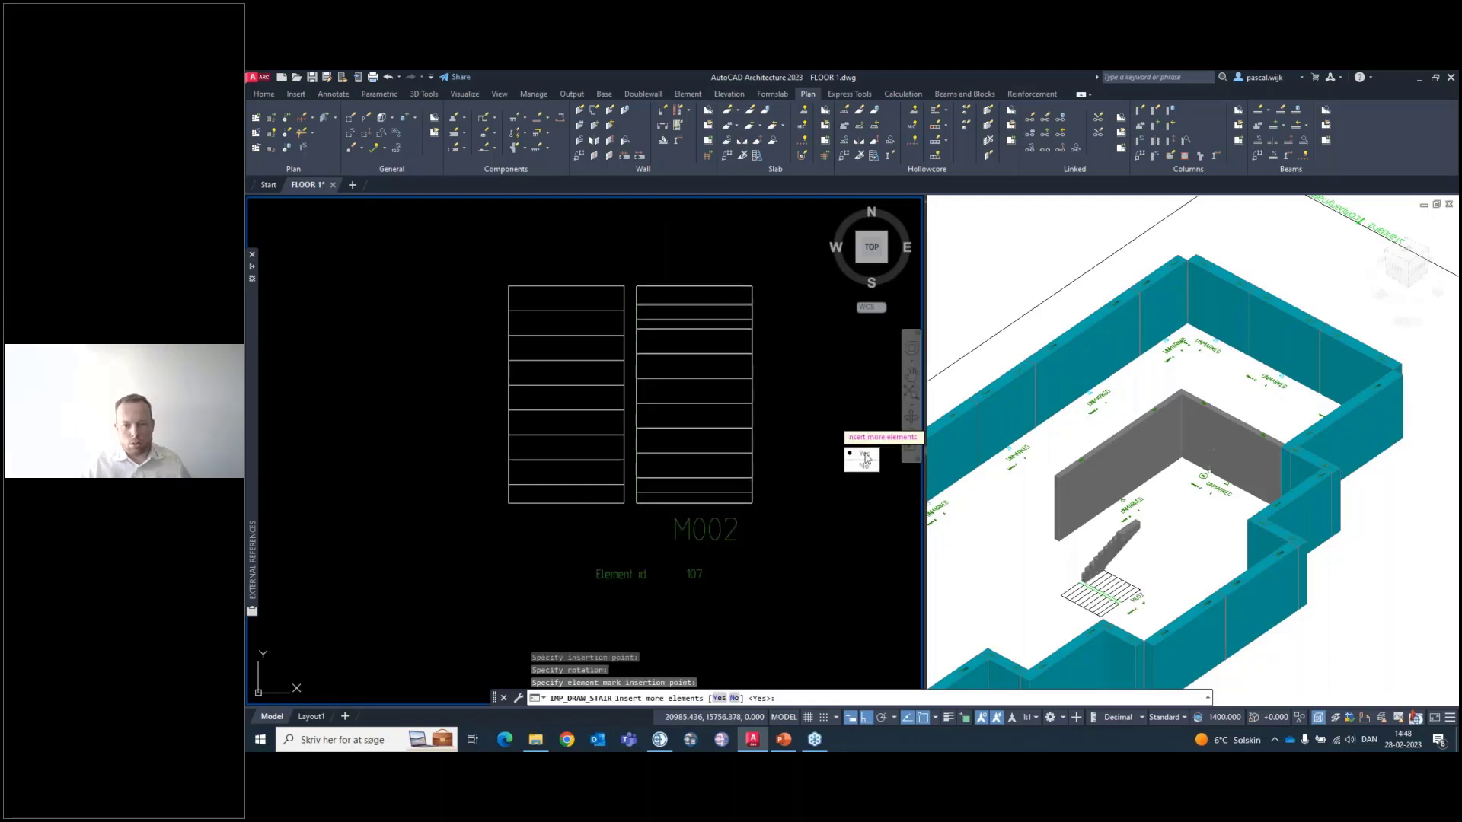
{"action": "left_click", "coordinate": [862, 469]}
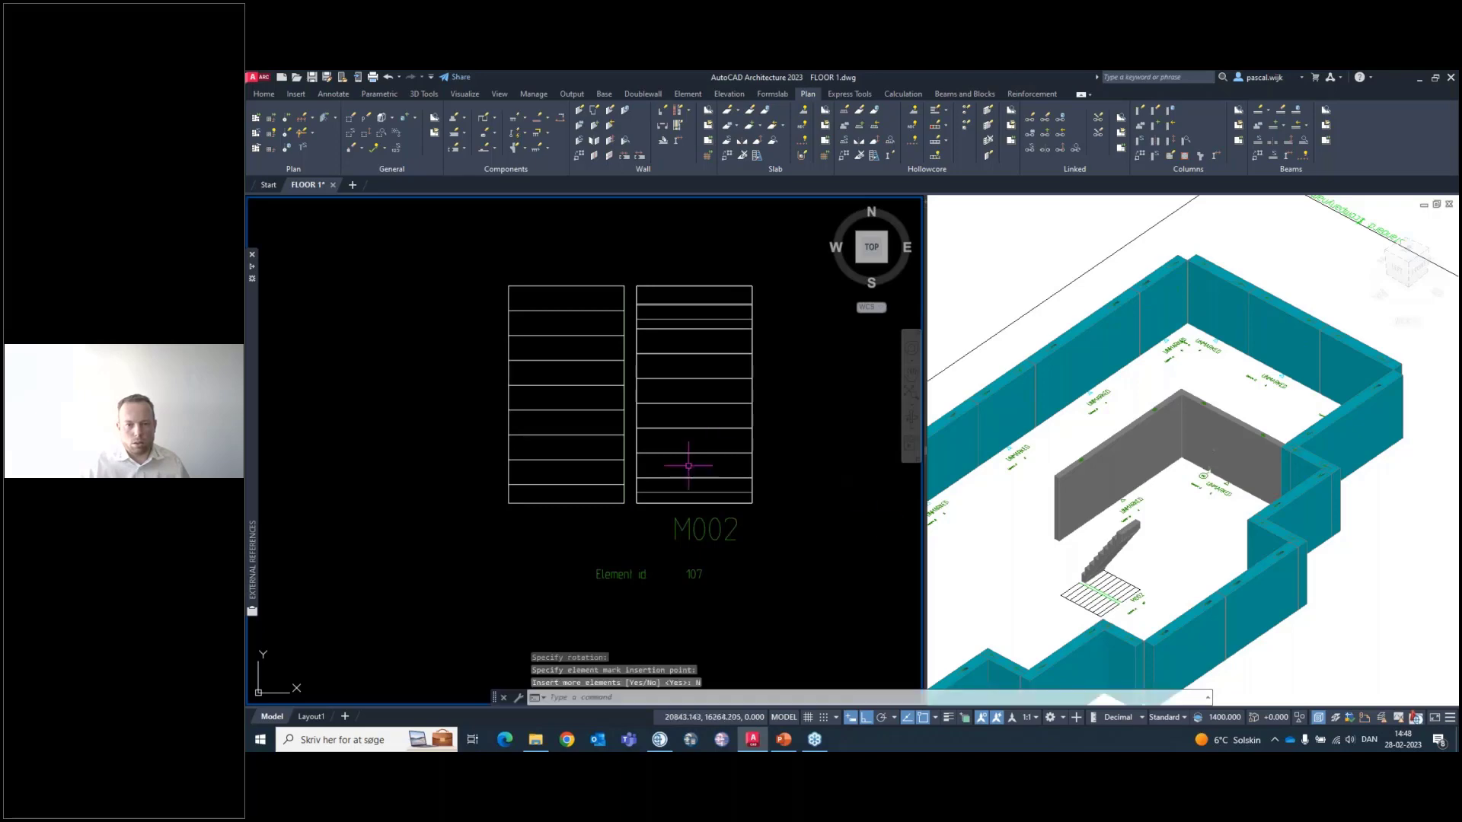
Examine the new stair and its position among the floor's walls from several angles in the 3D view
{"action": "middle_click_drag", "start_coordinate": [1117, 555], "coordinate": [1400, 530], "text": "shift"}
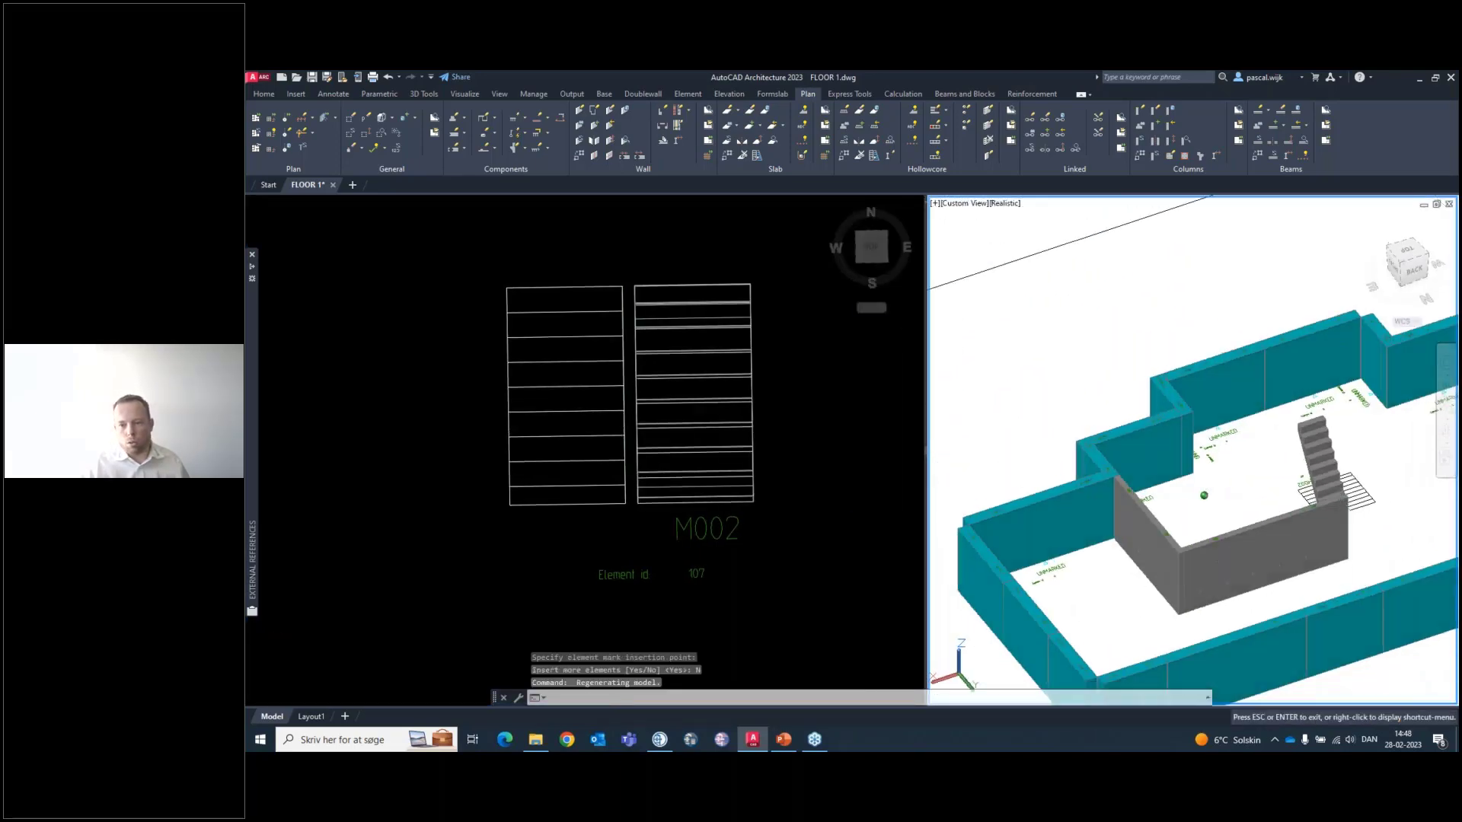
{"action": "scroll", "coordinate": [1170, 479], "scroll_direction": "up", "scroll_amount": 6}
{"action": "middle_click_drag", "start_coordinate": [1308, 459], "coordinate": [1172, 488]}
{"action": "scroll", "coordinate": [1170, 470], "scroll_direction": "down", "scroll_amount": 5}
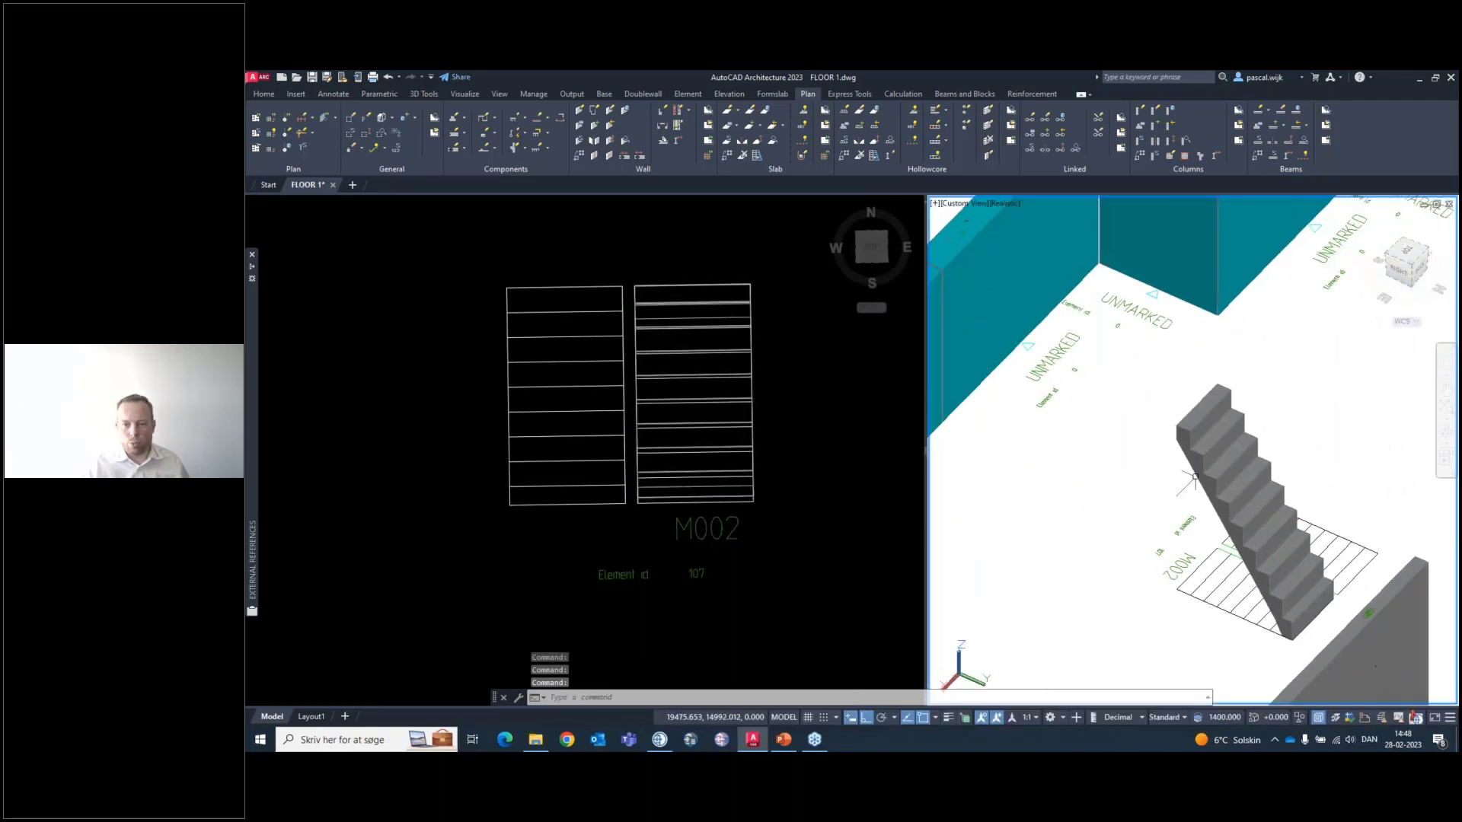
{"action": "scroll", "coordinate": [1188, 484], "scroll_direction": "up", "scroll_amount": 3}
{"action": "scroll", "coordinate": [1187, 479], "scroll_direction": "down", "scroll_amount": 8}
{"action": "scroll", "coordinate": [1188, 480], "scroll_direction": "up", "scroll_amount": 10}
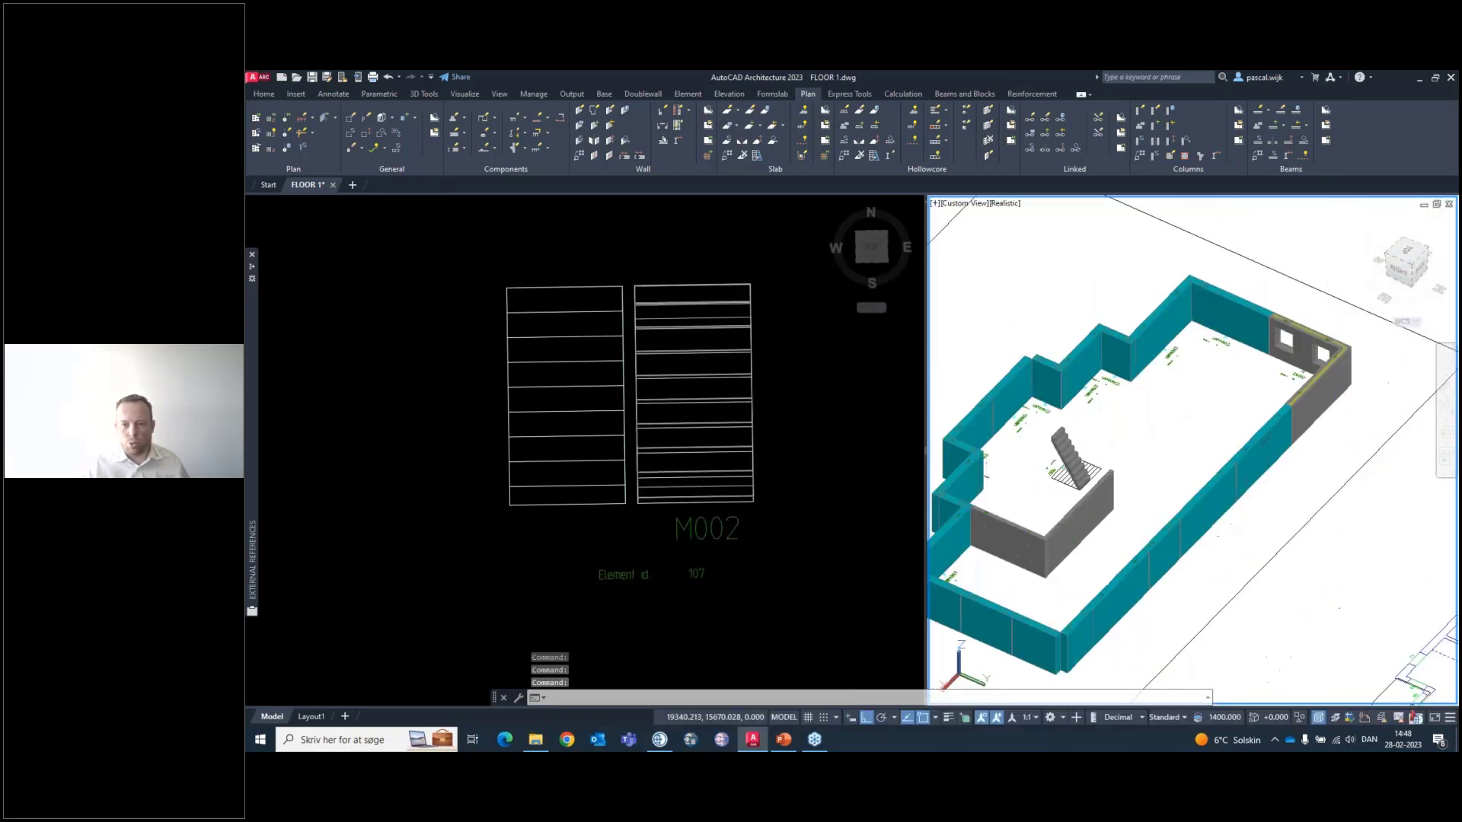
{"action": "scroll", "coordinate": [1187, 476], "scroll_direction": "down", "scroll_amount": 8}
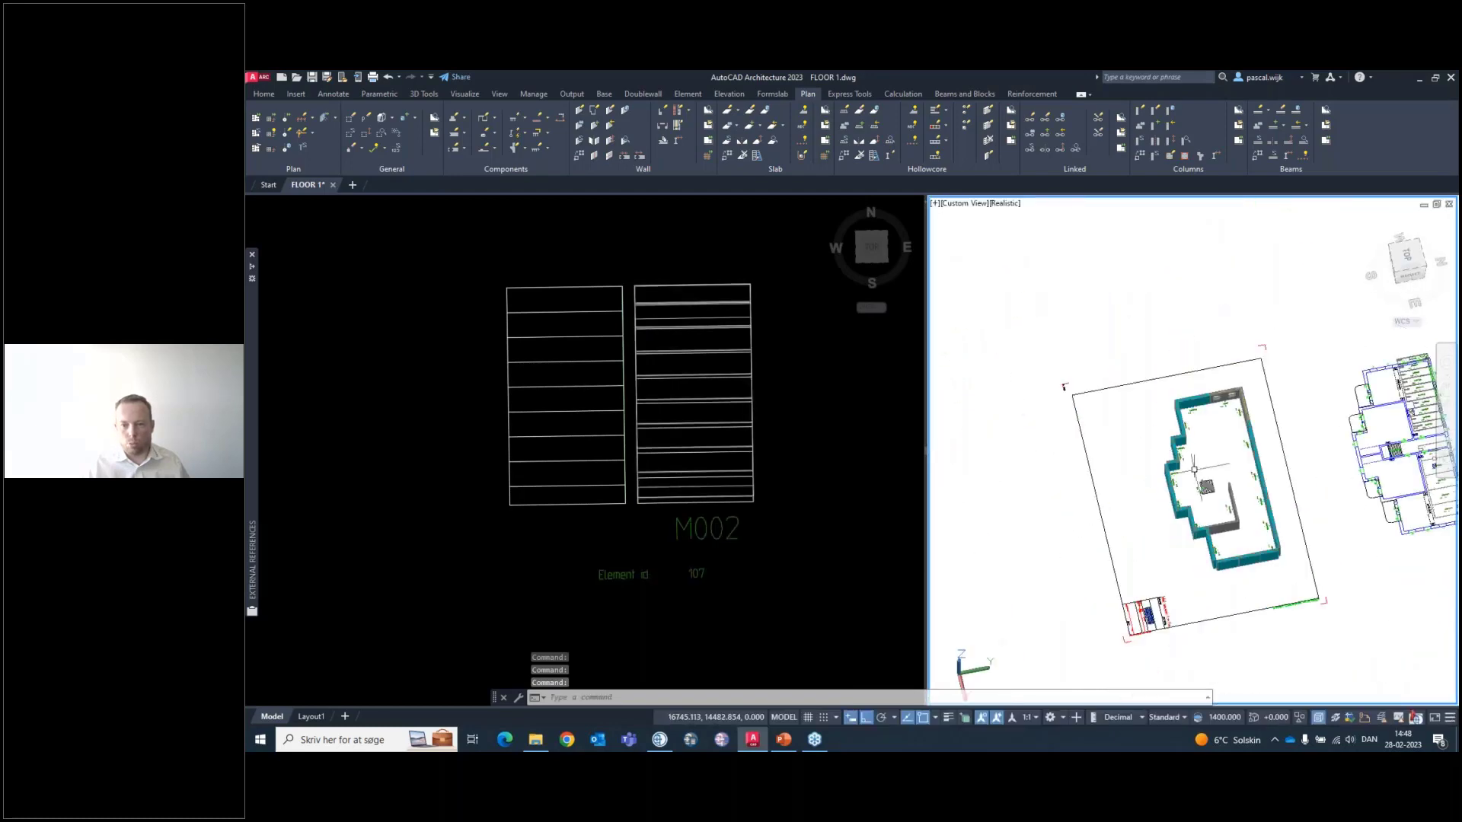
{"action": "scroll", "coordinate": [1203, 478], "scroll_direction": "up", "scroll_amount": 9}
{"action": "middle_click_drag", "start_coordinate": [1226, 560], "coordinate": [1325, 521], "text": "shift"}
{"action": "scroll", "coordinate": [1188, 518], "scroll_direction": "down", "scroll_amount": 8}
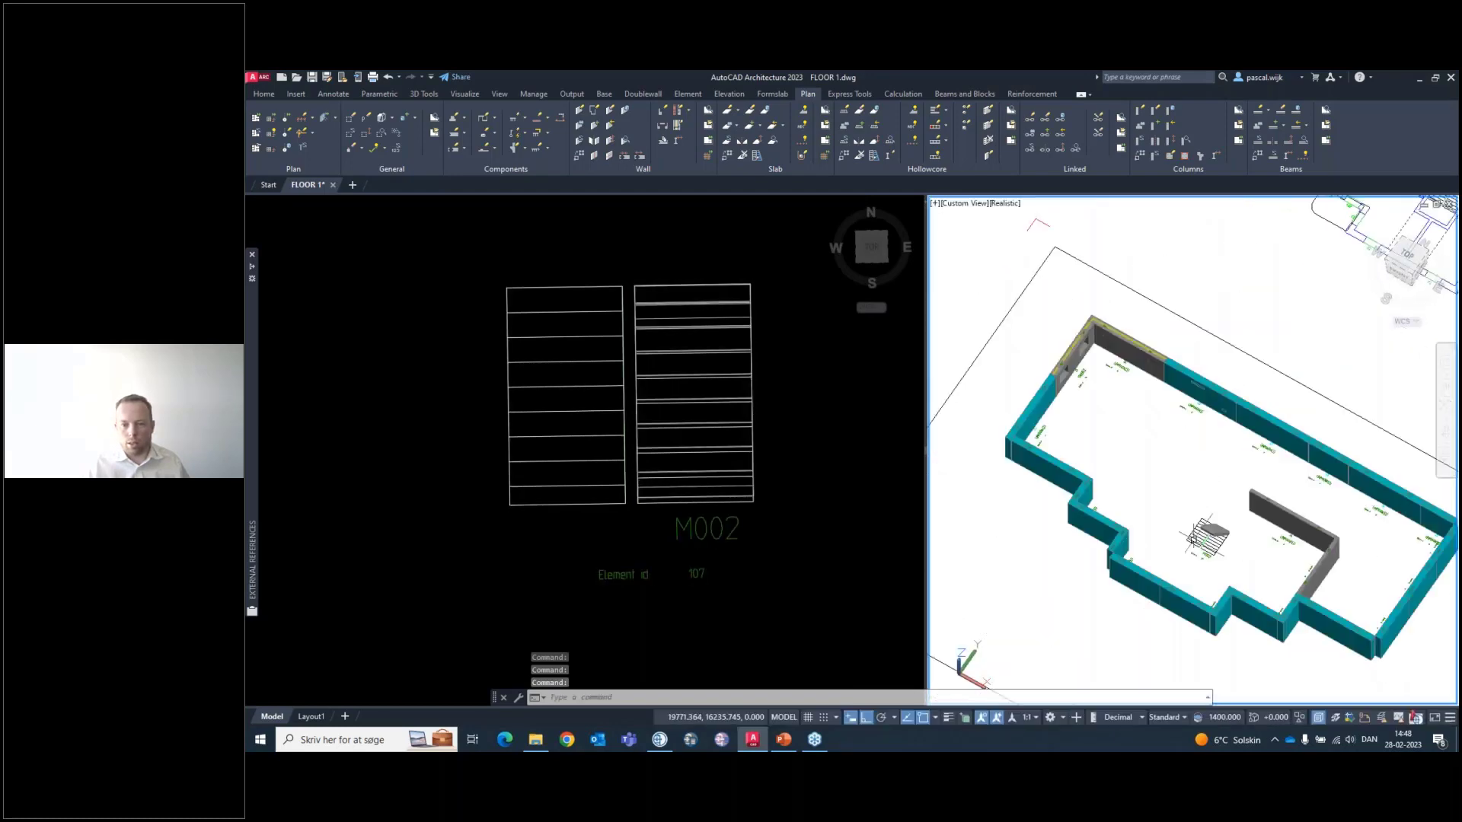
{"action": "scroll", "coordinate": [1180, 524], "scroll_direction": "up", "scroll_amount": 6}
{"action": "middle_click_drag", "start_coordinate": [1194, 549], "coordinate": [1156, 517], "text": "shift"}
{"action": "scroll", "coordinate": [1156, 516], "scroll_direction": "down", "scroll_amount": 10}
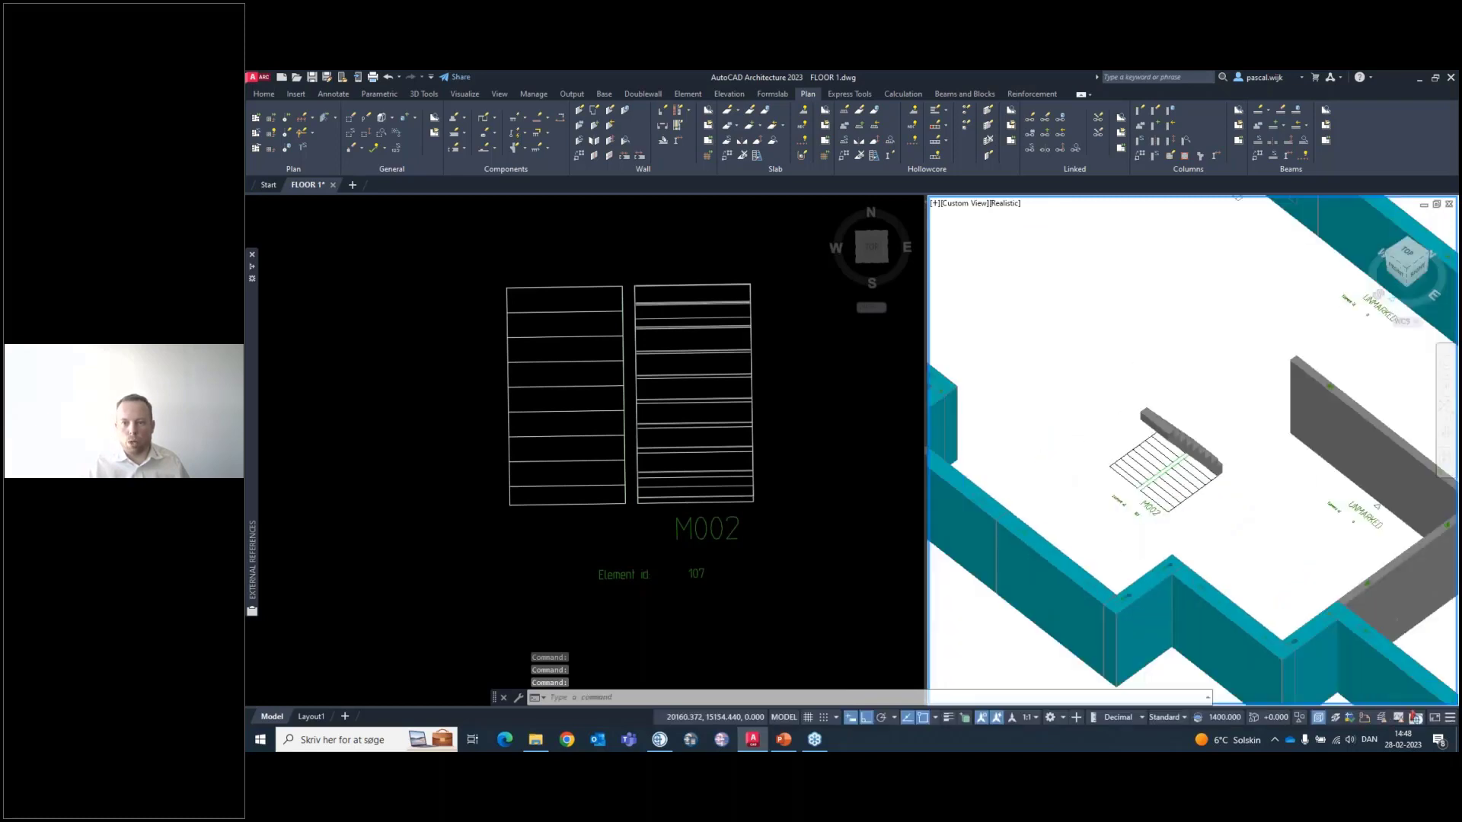
{"action": "left_click", "coordinate": [1157, 408]}
{"action": "scroll", "coordinate": [1155, 411], "scroll_direction": "up", "scroll_amount": 6}
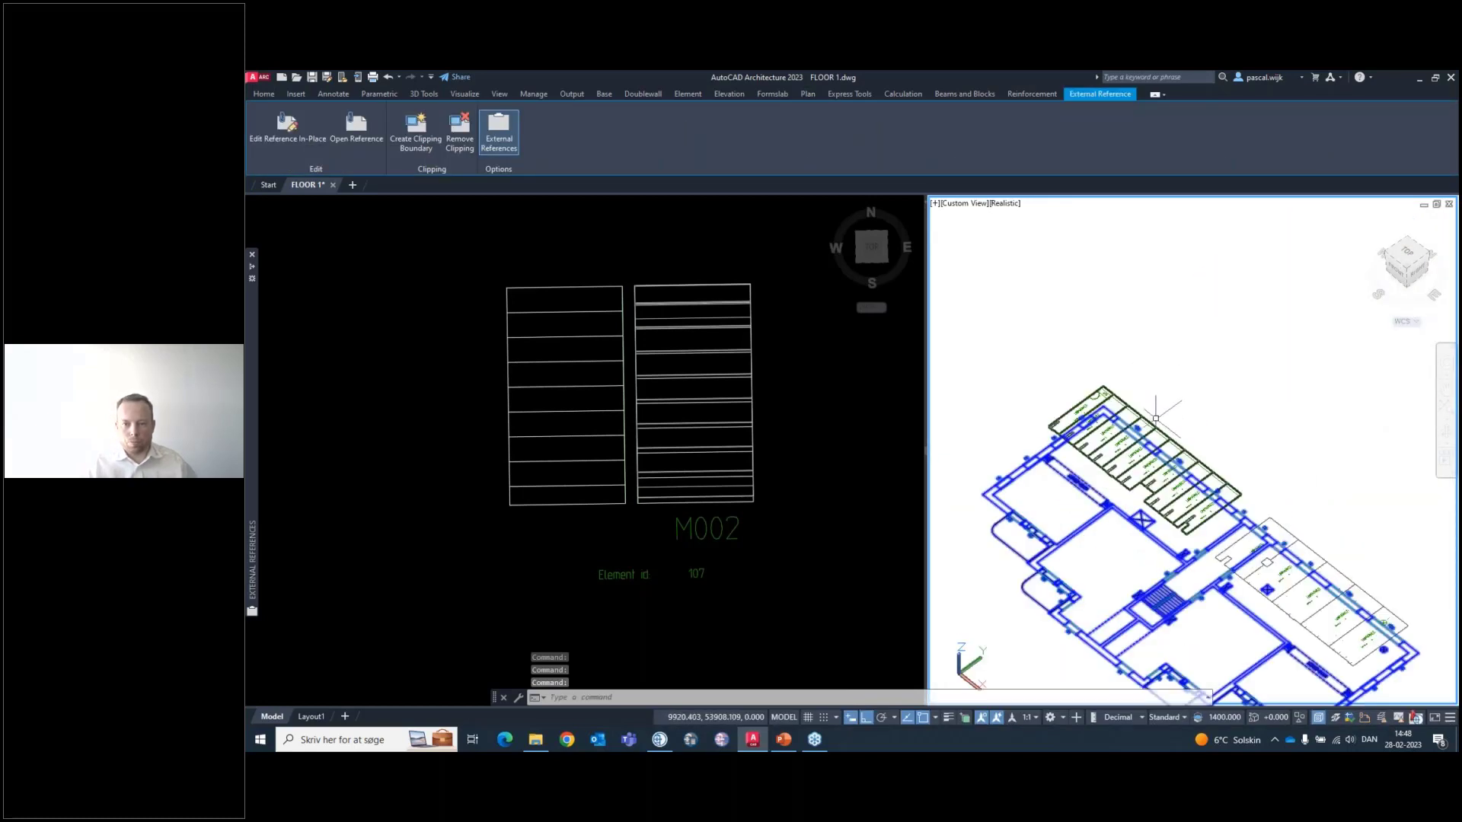
{"action": "key", "text": "Escape"}
Locate the corner of the inner walls beside the stair in the plan viewport
{"action": "scroll", "coordinate": [700, 486], "scroll_direction": "down", "scroll_amount": 8}
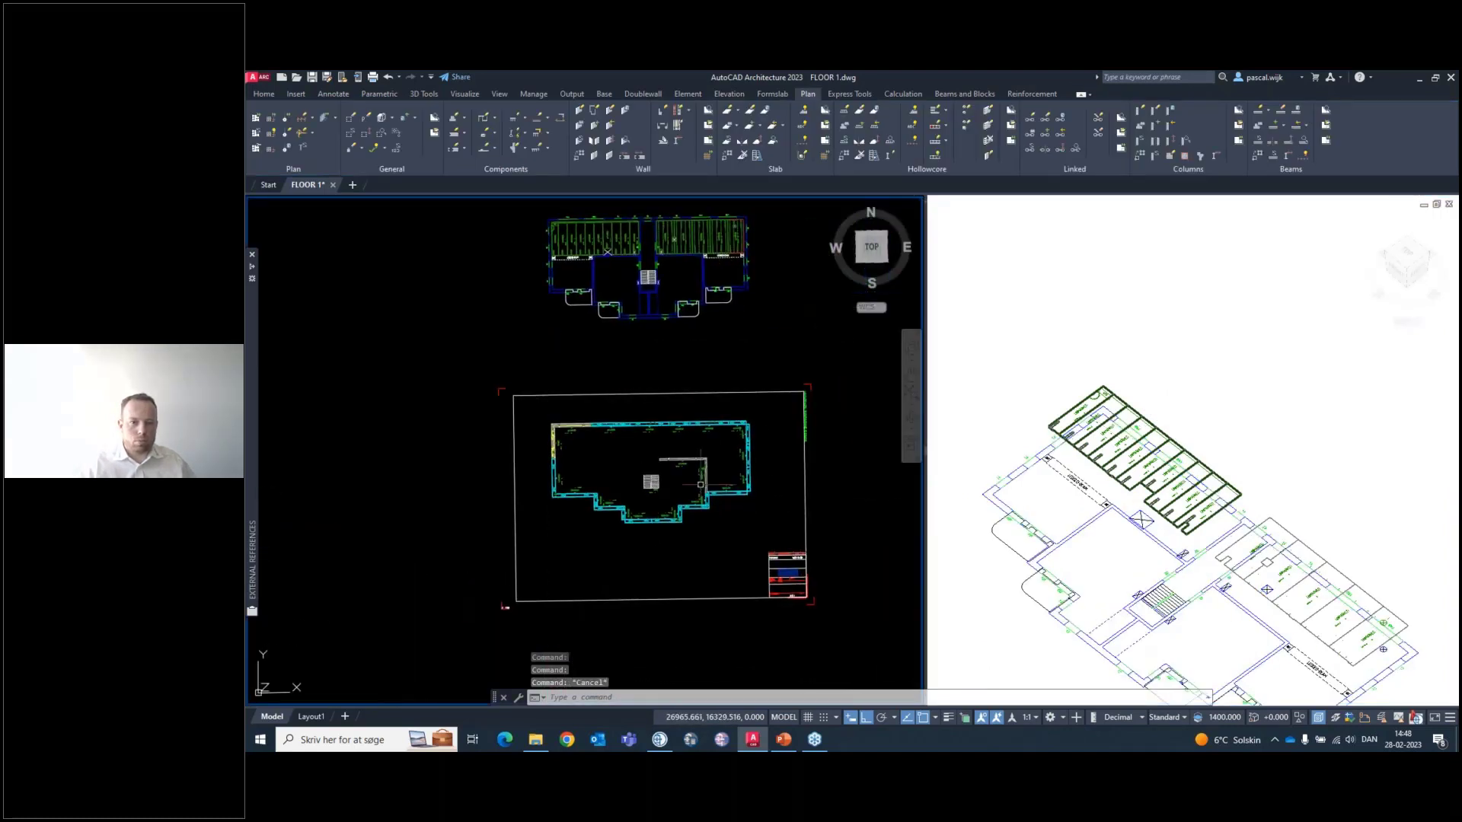
{"action": "scroll", "coordinate": [700, 484], "scroll_direction": "up", "scroll_amount": 6}
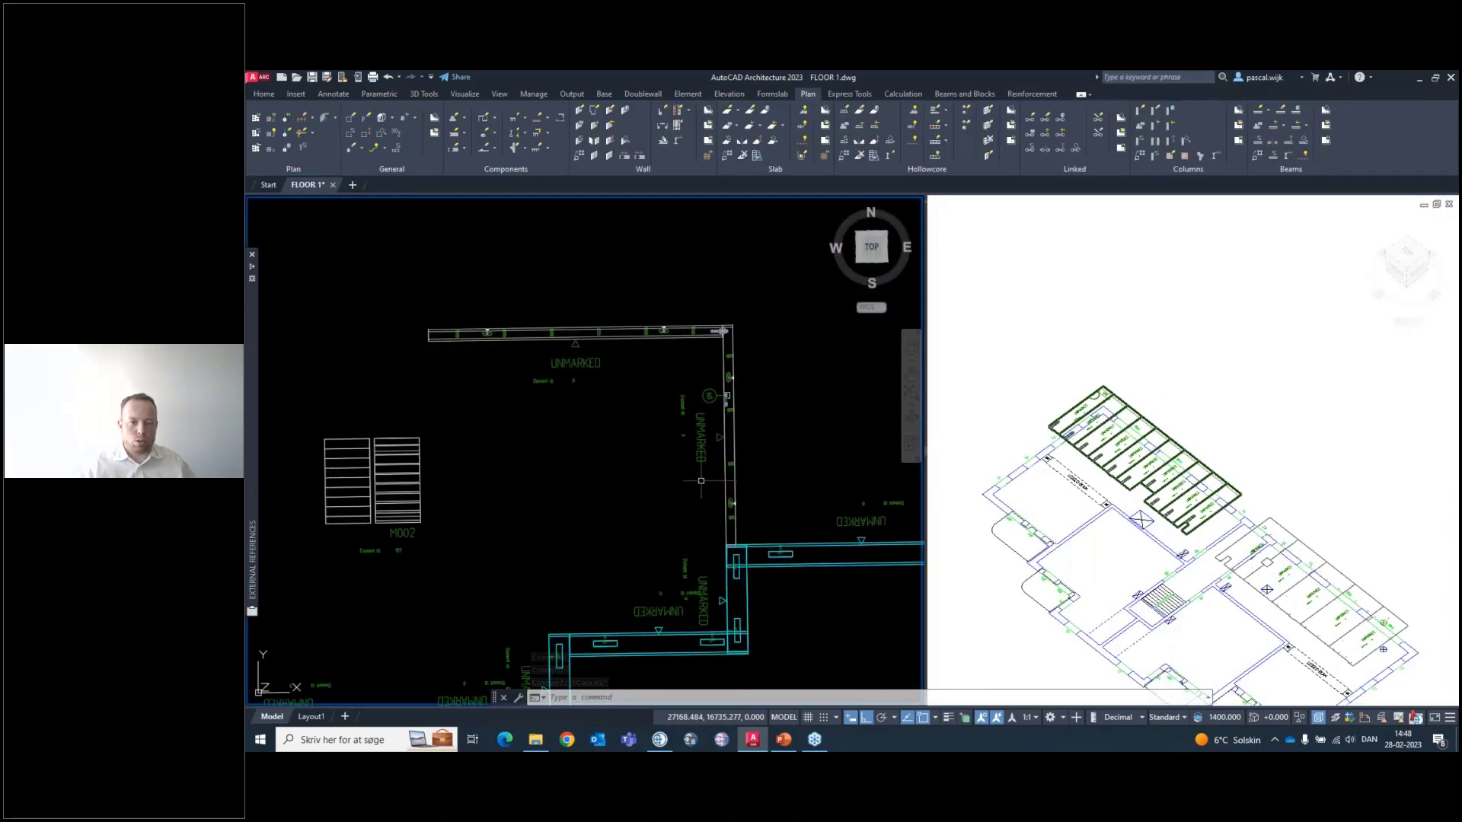
{"action": "scroll", "coordinate": [700, 481], "scroll_direction": "down", "scroll_amount": 5}
{"action": "scroll", "coordinate": [670, 362], "scroll_direction": "up", "scroll_amount": 7}
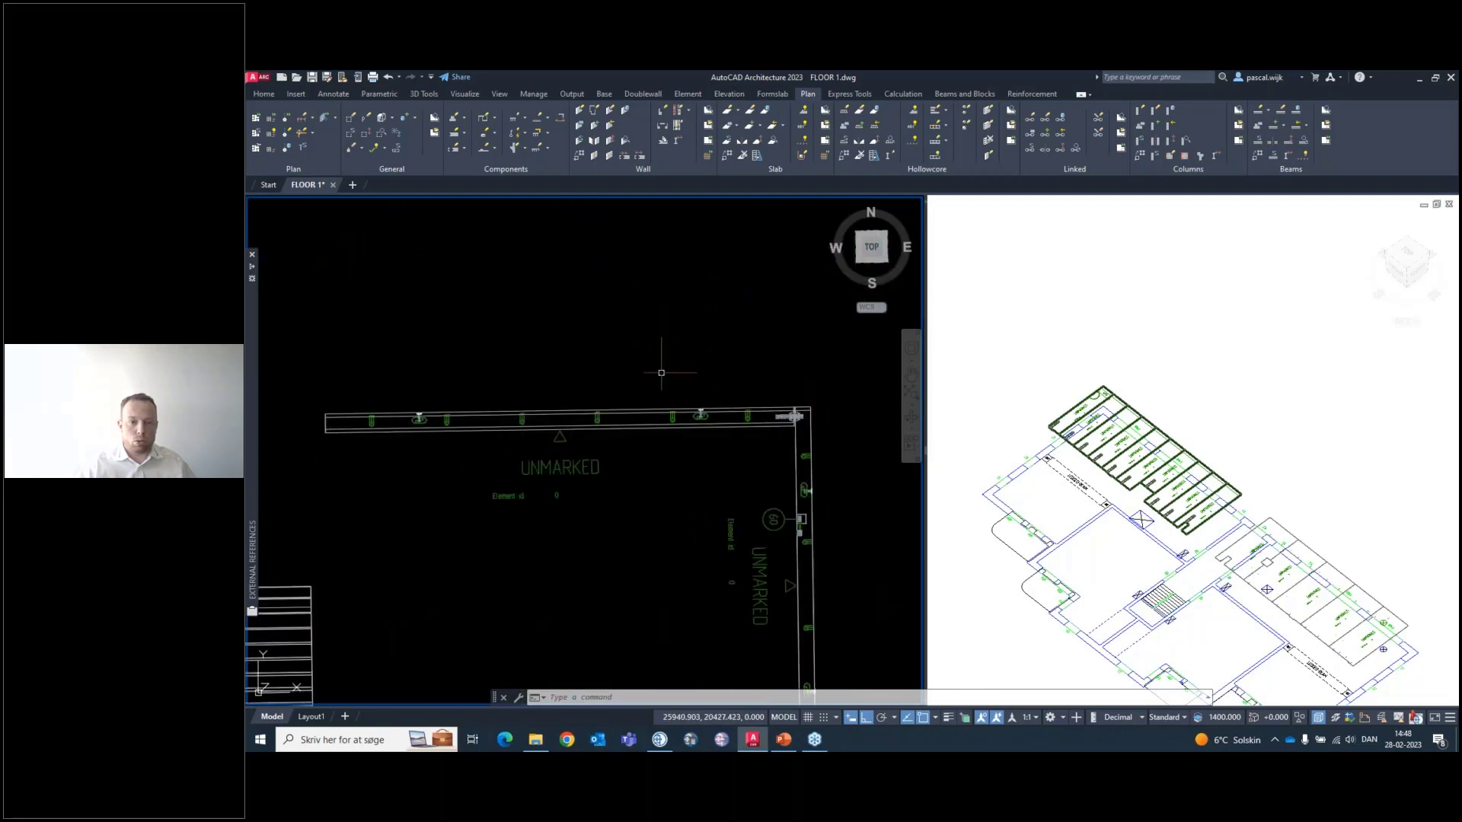
Cancel the pending wall save and open the properties of the unmarked horizontal inner wall above stair M002
{"action": "scroll", "coordinate": [524, 429], "scroll_direction": "down", "scroll_amount": 2}
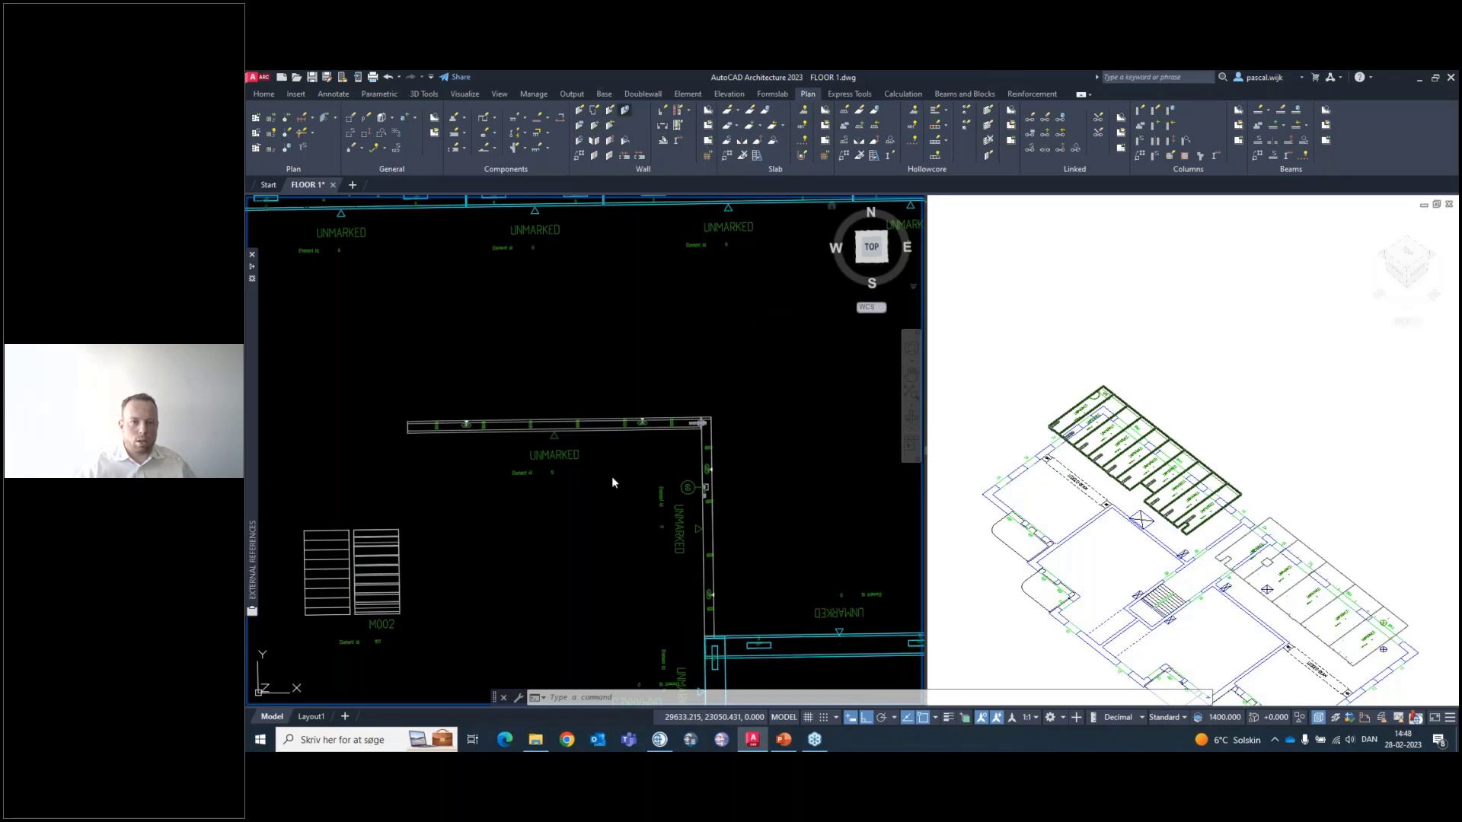
{"action": "key", "text": "Escape"}
{"action": "key", "text": "Escape"}
{"action": "left_click", "coordinate": [530, 447]}
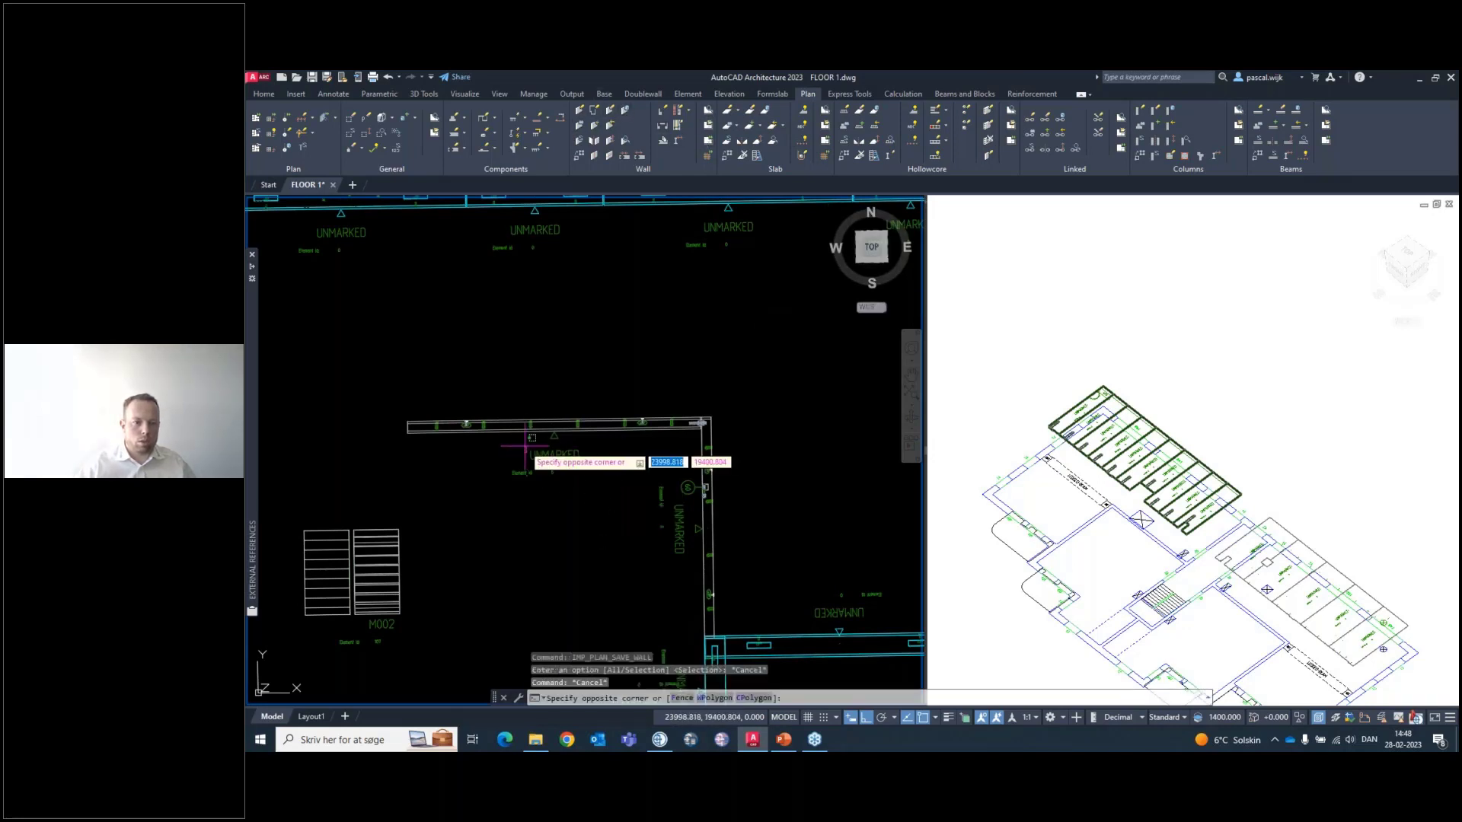
{"action": "left_click", "coordinate": [482, 407]}
{"action": "right_click", "coordinate": [479, 406]}
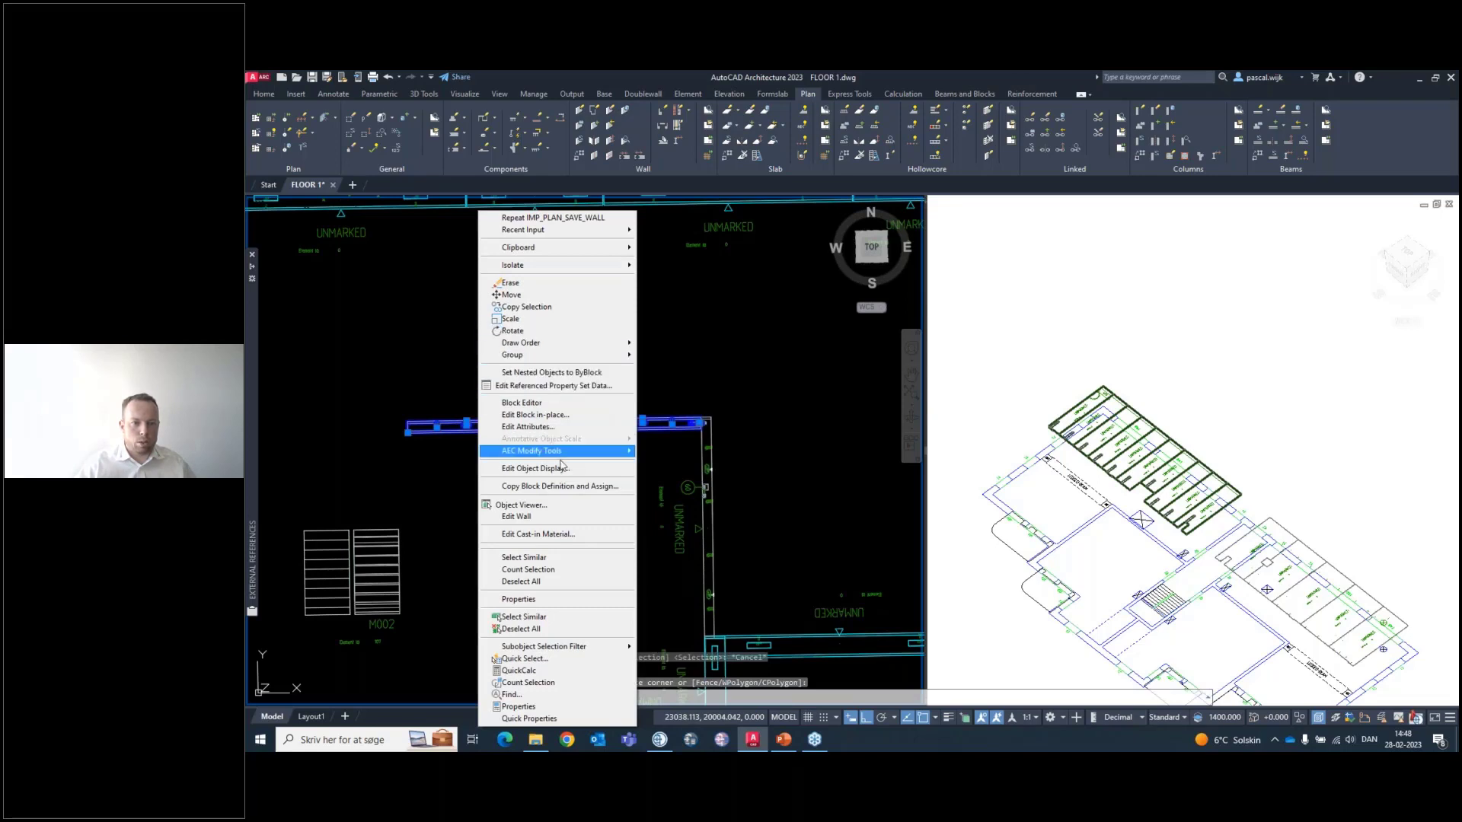
{"action": "left_click", "coordinate": [525, 516]}
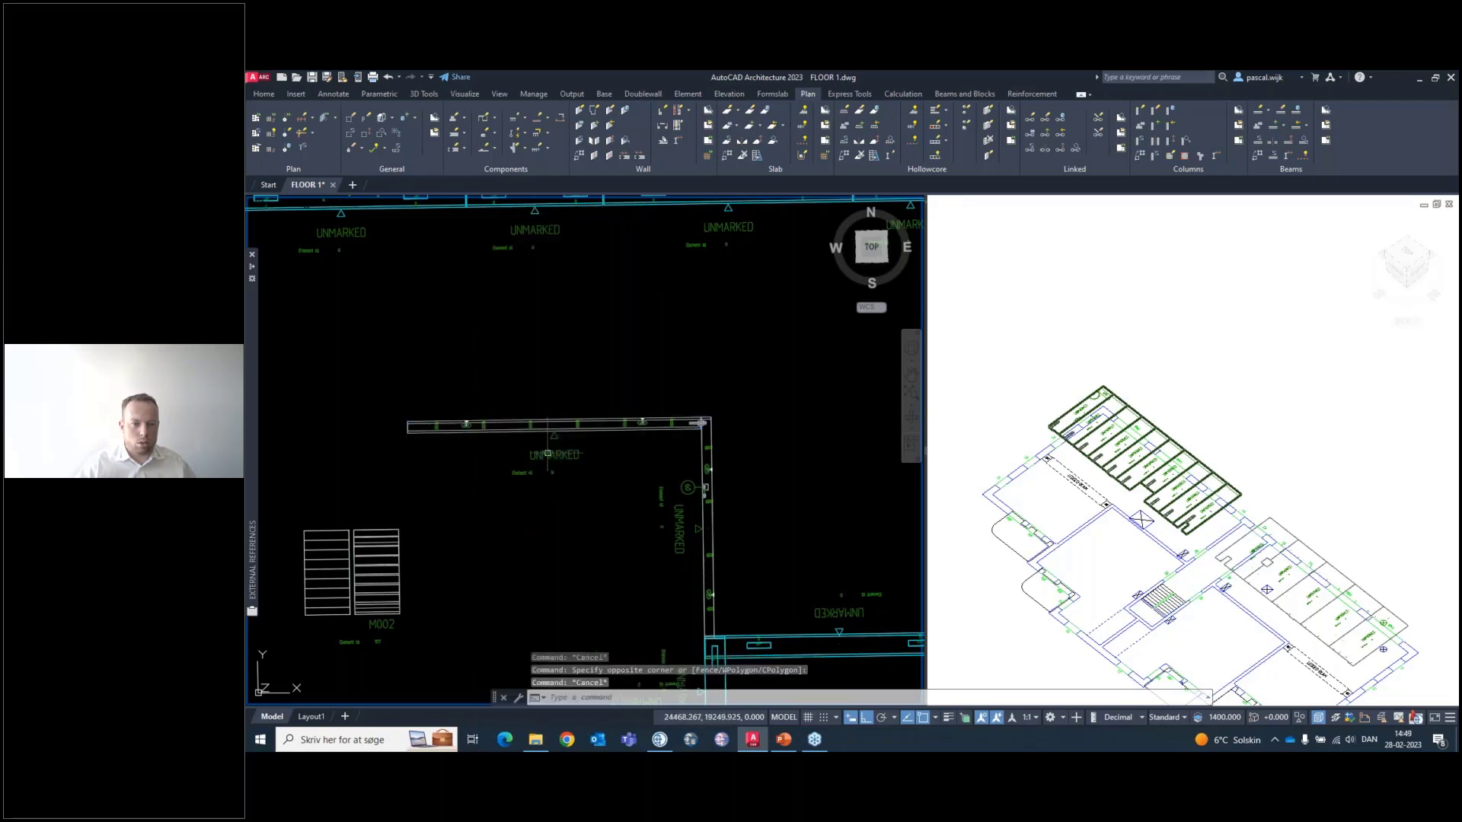
{"action": "left_click", "coordinate": [609, 491]}
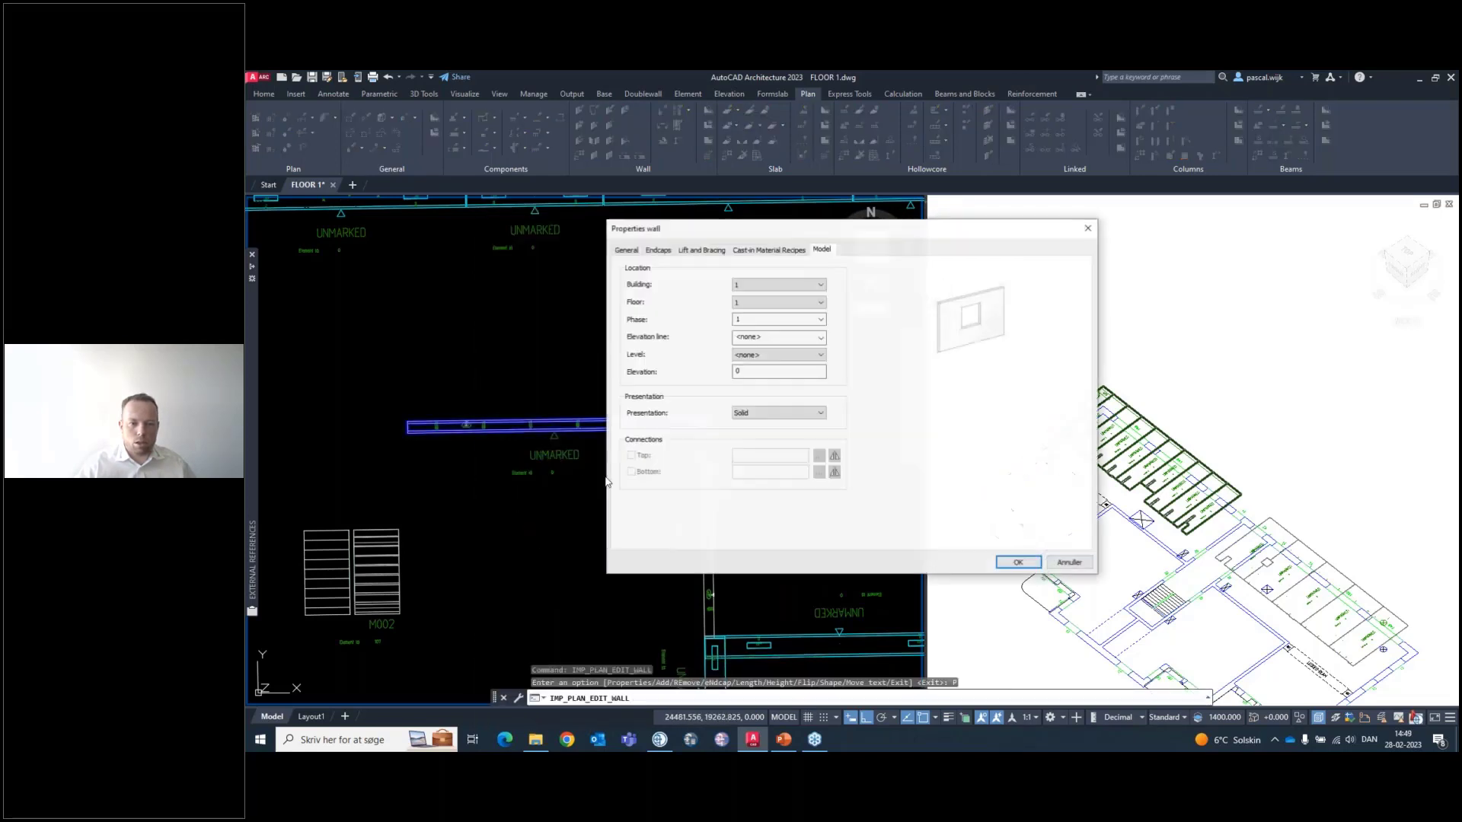
Choose M001 as the wall's reinforcement template, accept the properties and finish editing the wall
{"action": "left_click", "coordinate": [1031, 328]}
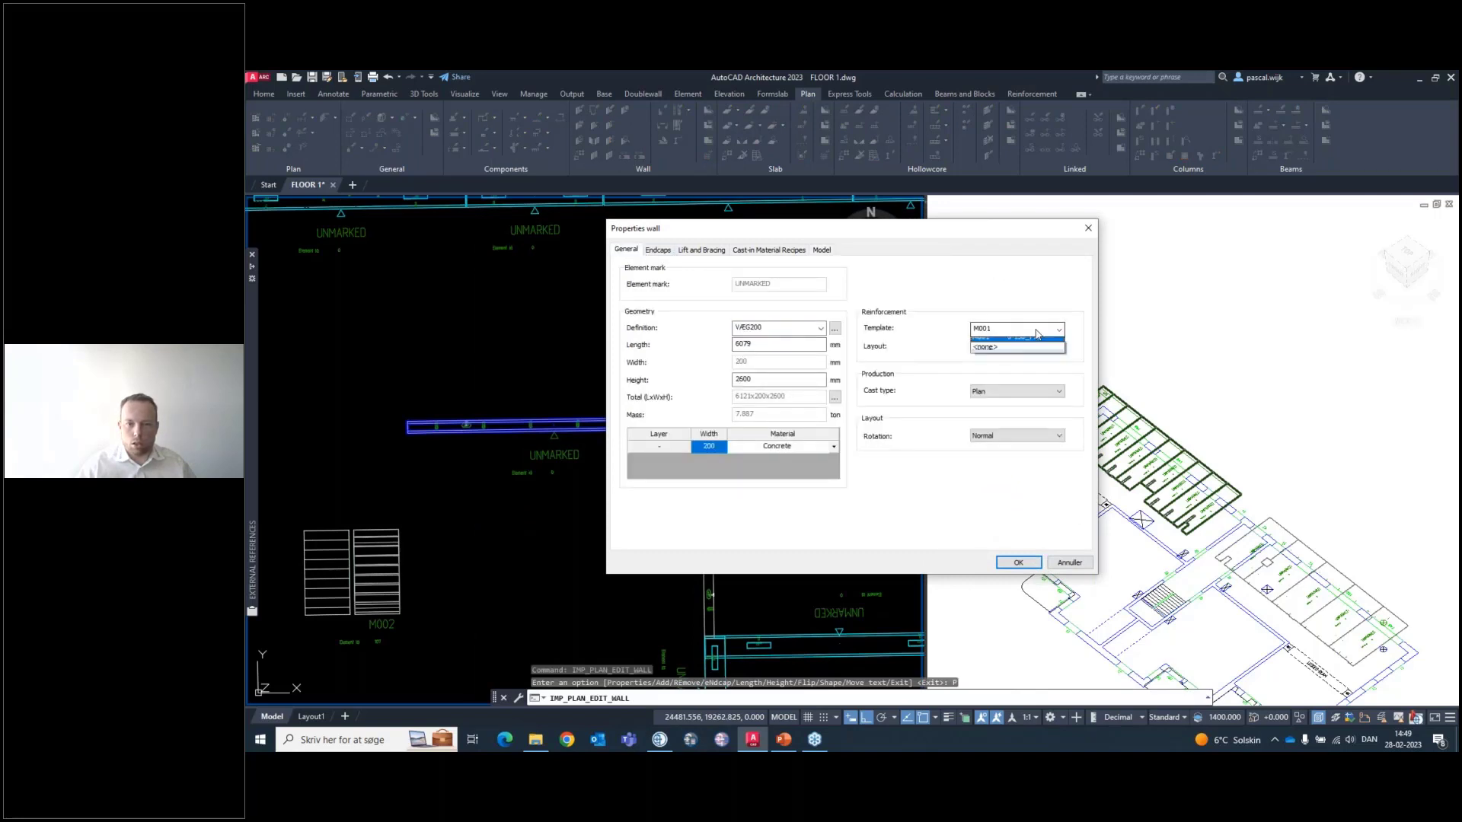
{"action": "left_click", "coordinate": [1001, 364]}
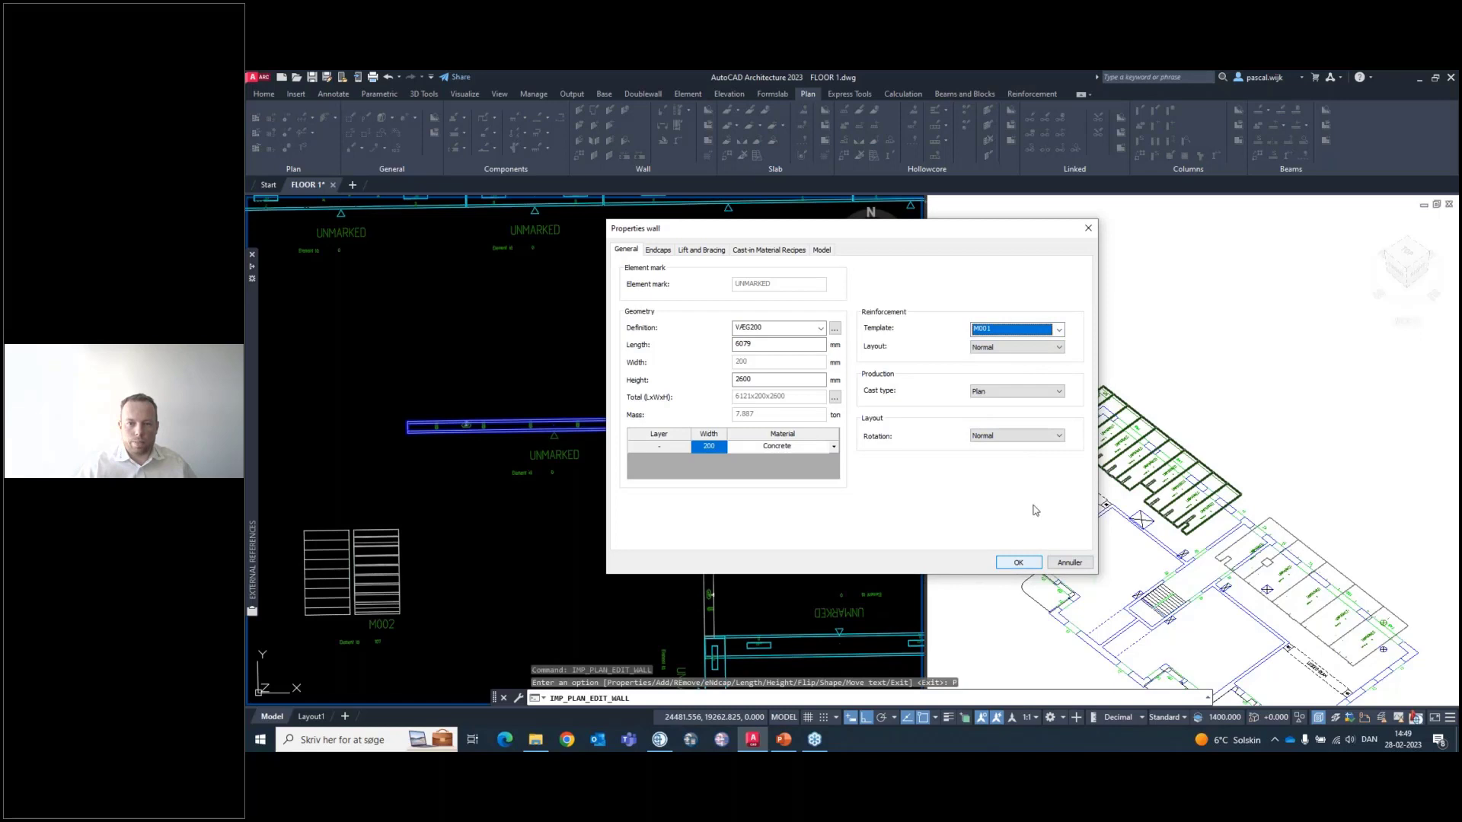
{"action": "left_click", "coordinate": [1059, 330]}
{"action": "left_click", "coordinate": [1061, 332]}
{"action": "left_click", "coordinate": [1016, 563]}
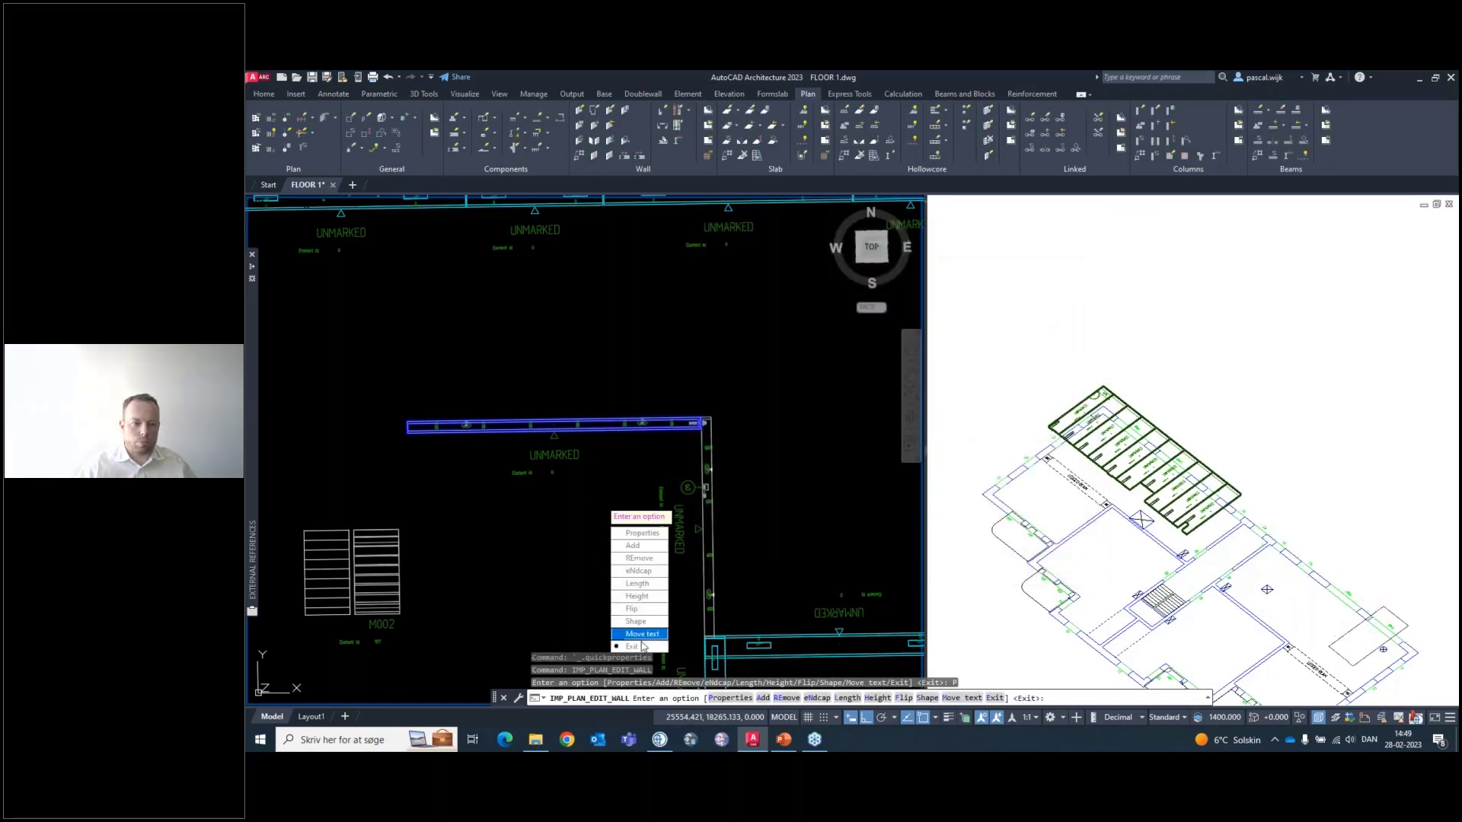
{"action": "type", "text": "E"}
{"action": "key", "text": "Return"}
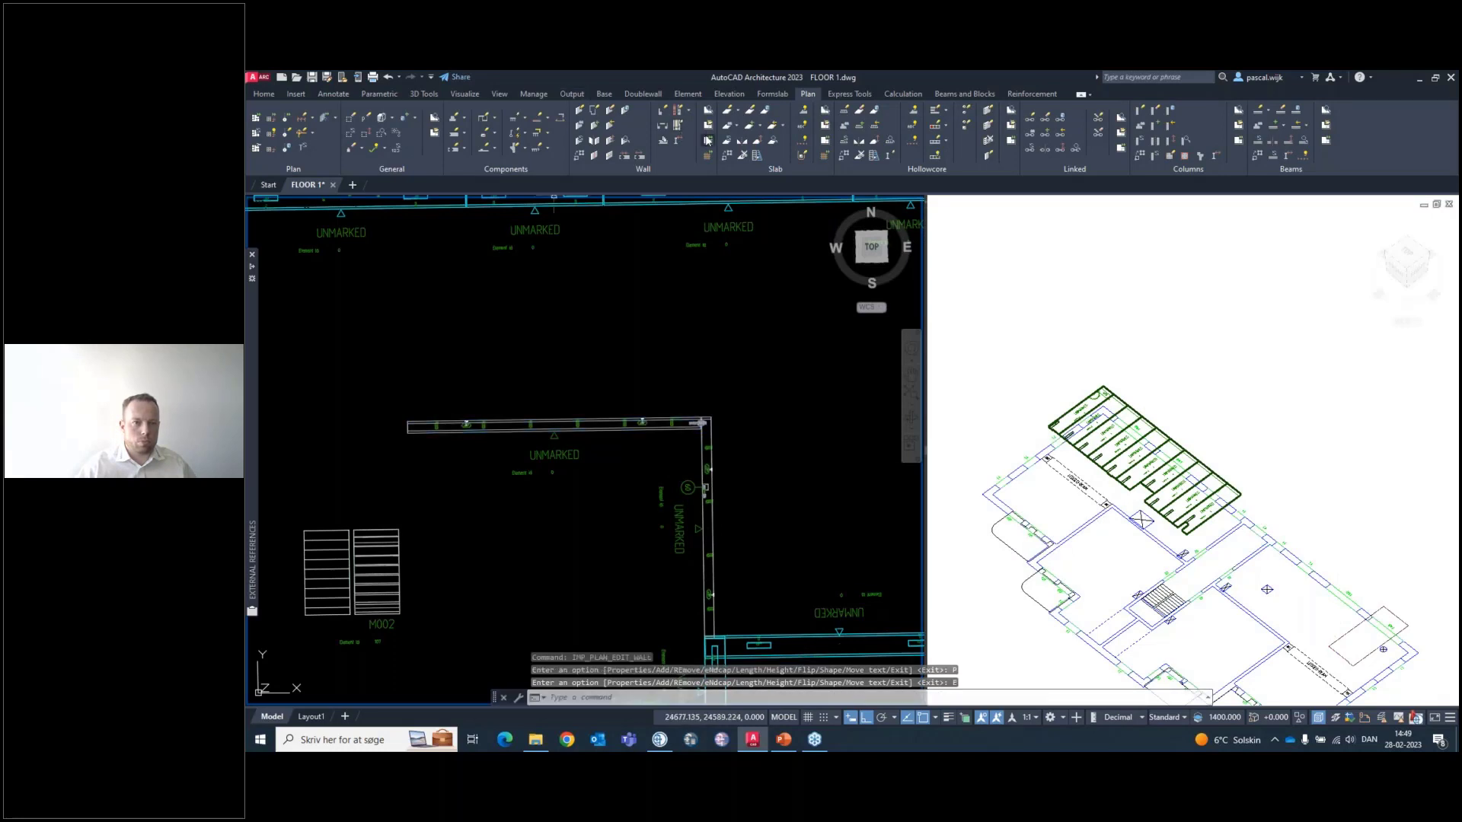
Save only the horizontal inner wall as an element, accepting the proposed mark WP005
{"action": "left_click", "coordinate": [617, 118]}
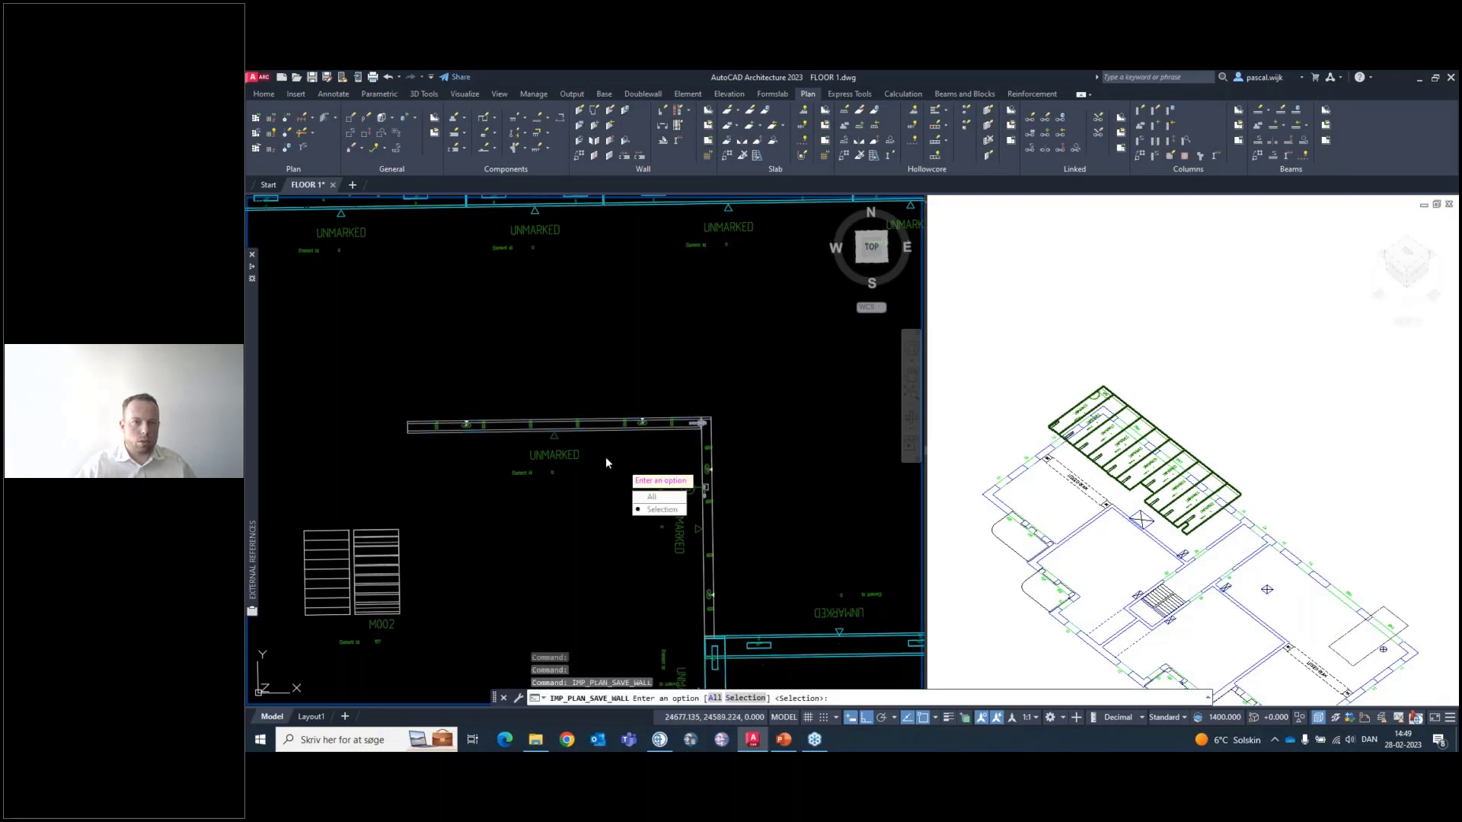
{"action": "left_click", "coordinate": [659, 509]}
{"action": "left_click", "coordinate": [548, 425]}
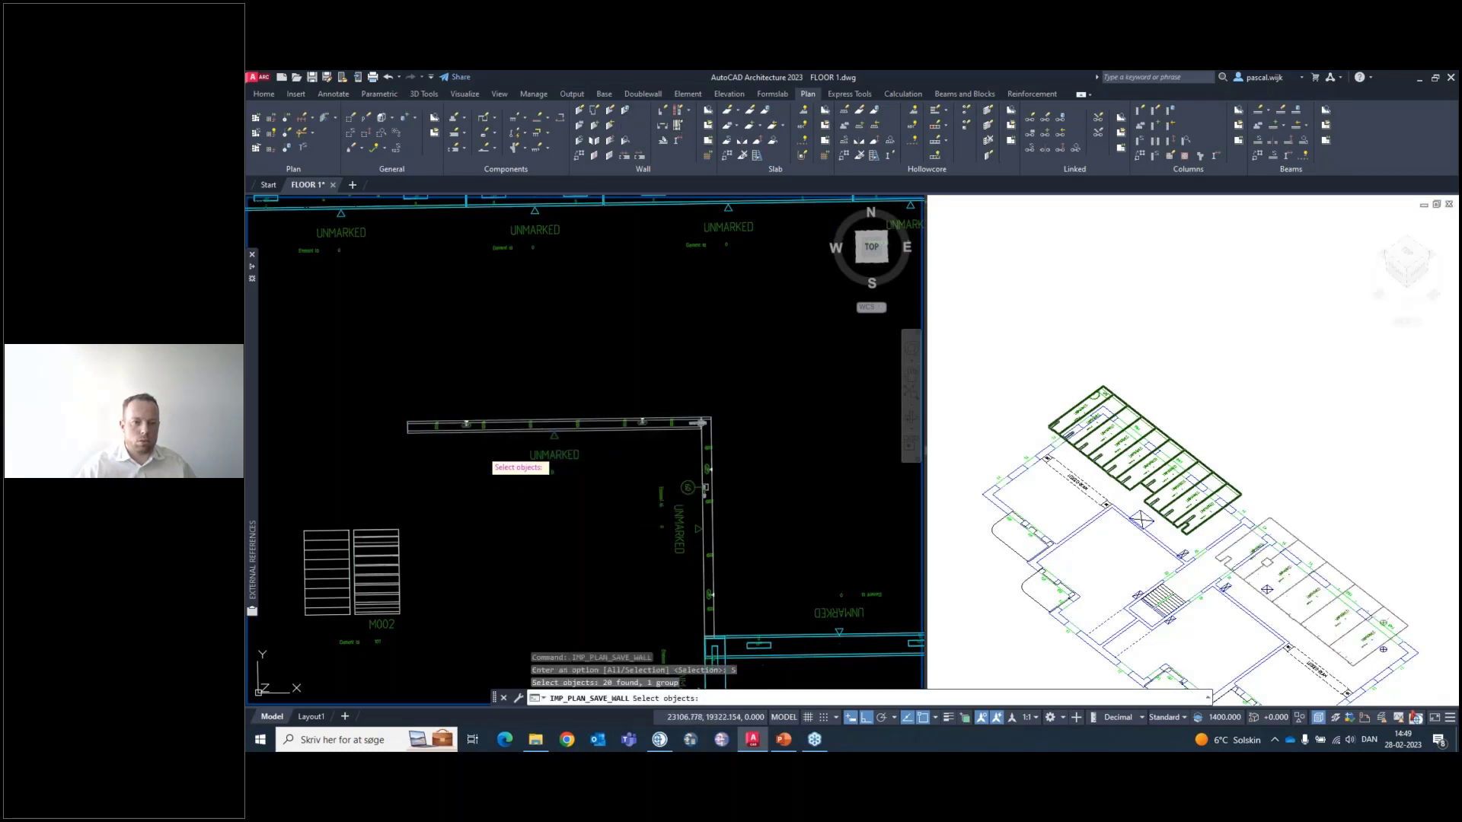
{"action": "key", "text": "Return"}
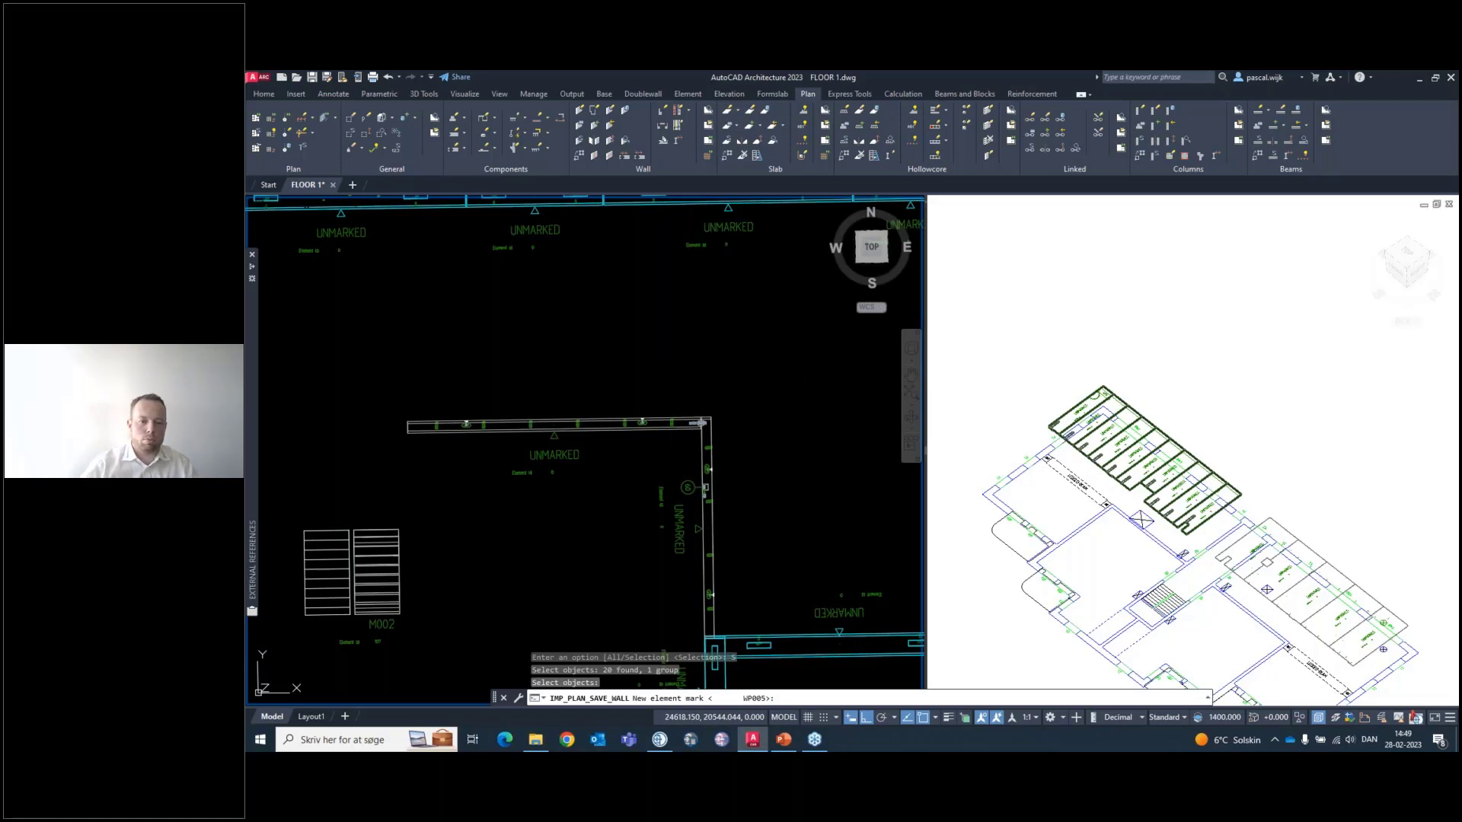
{"action": "key", "text": "Return"}
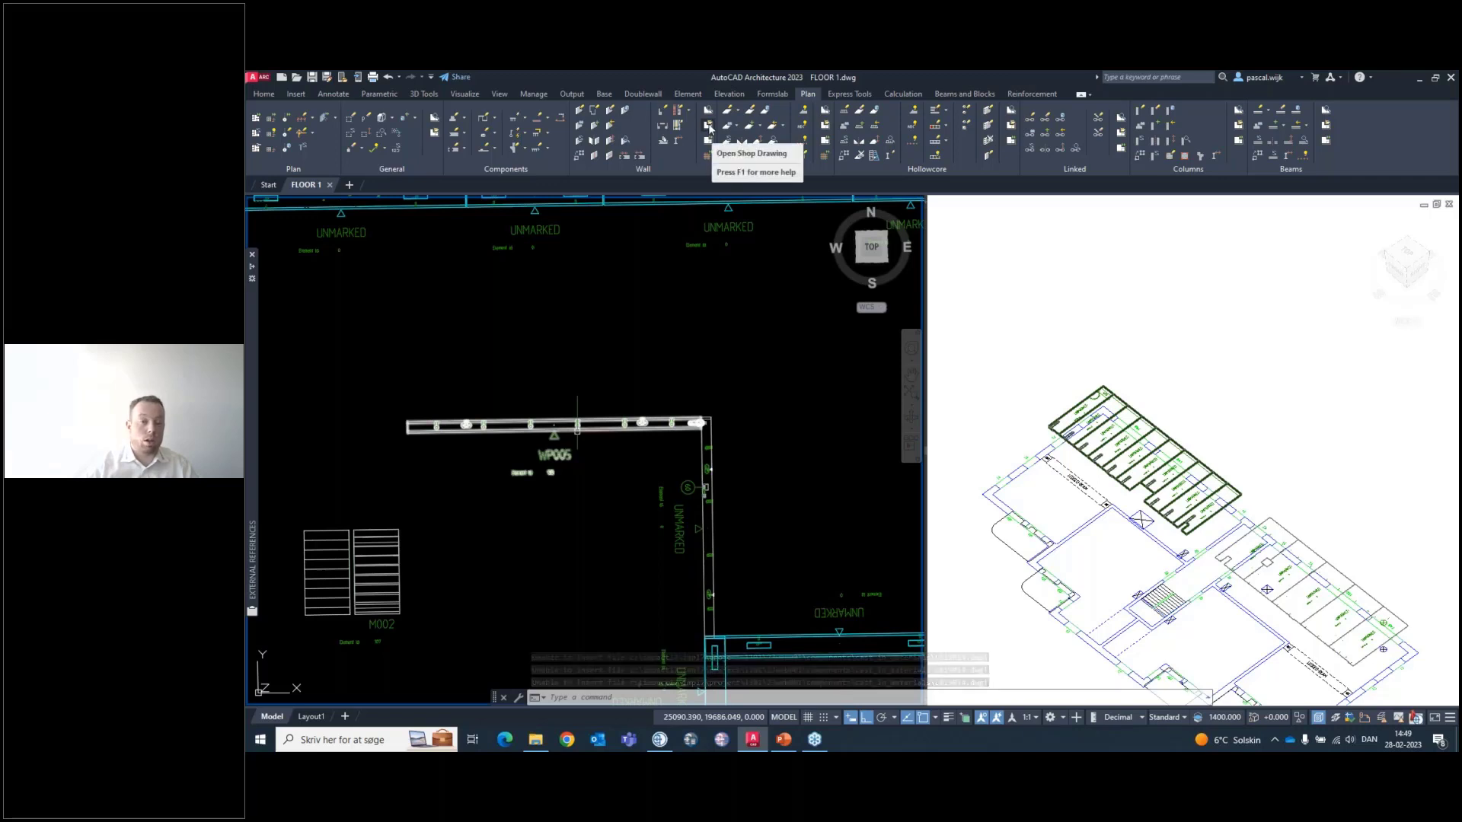
Generate the shop drawing for wall WP005
{"action": "left_click", "coordinate": [709, 127]}
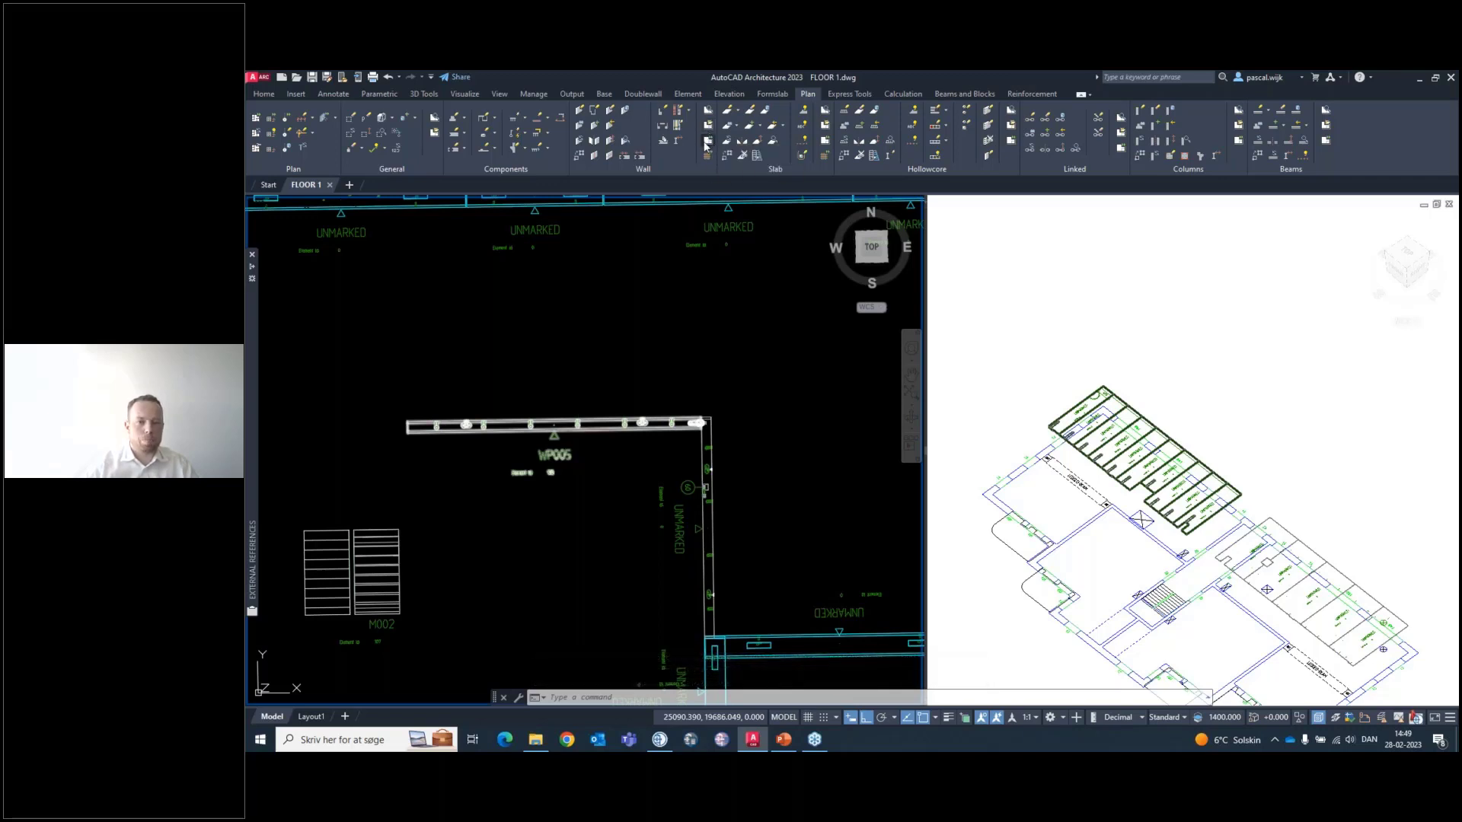
{"action": "left_click", "coordinate": [609, 492]}
{"action": "left_click", "coordinate": [521, 458]}
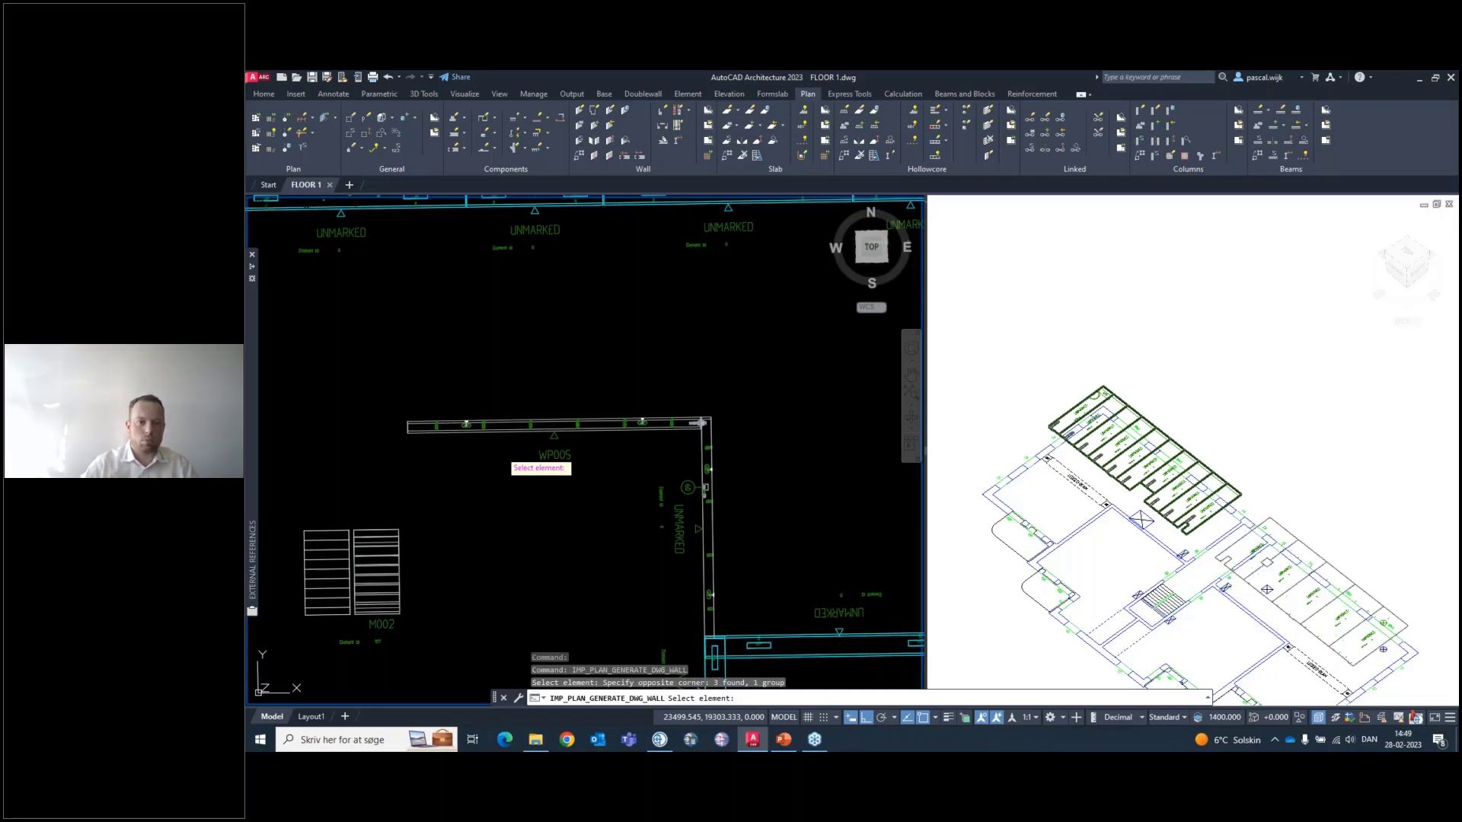
{"action": "key", "text": "Return"}
{"action": "left_click", "coordinate": [1024, 557]}
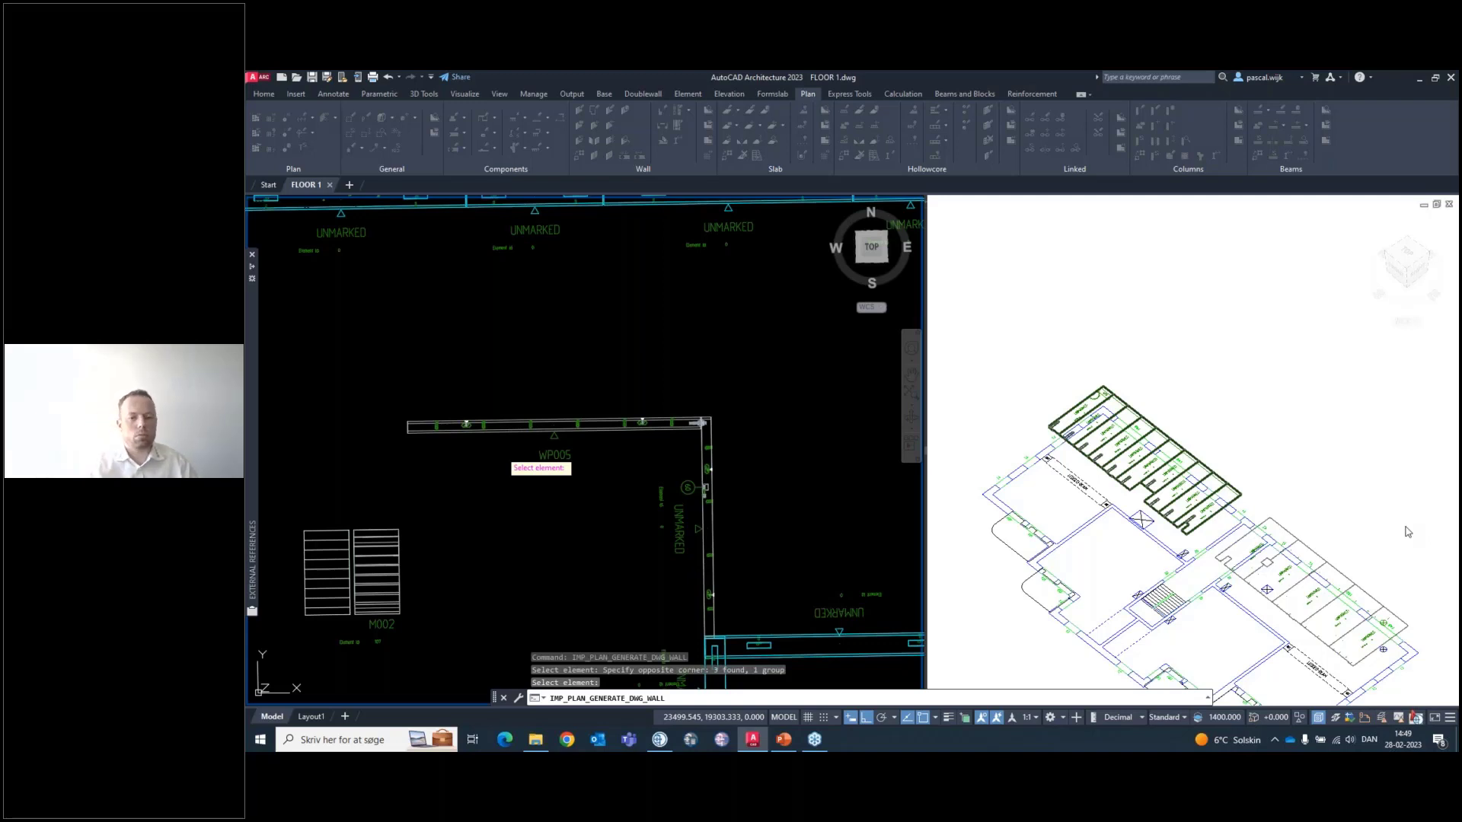
{"action": "key", "text": "Return"}
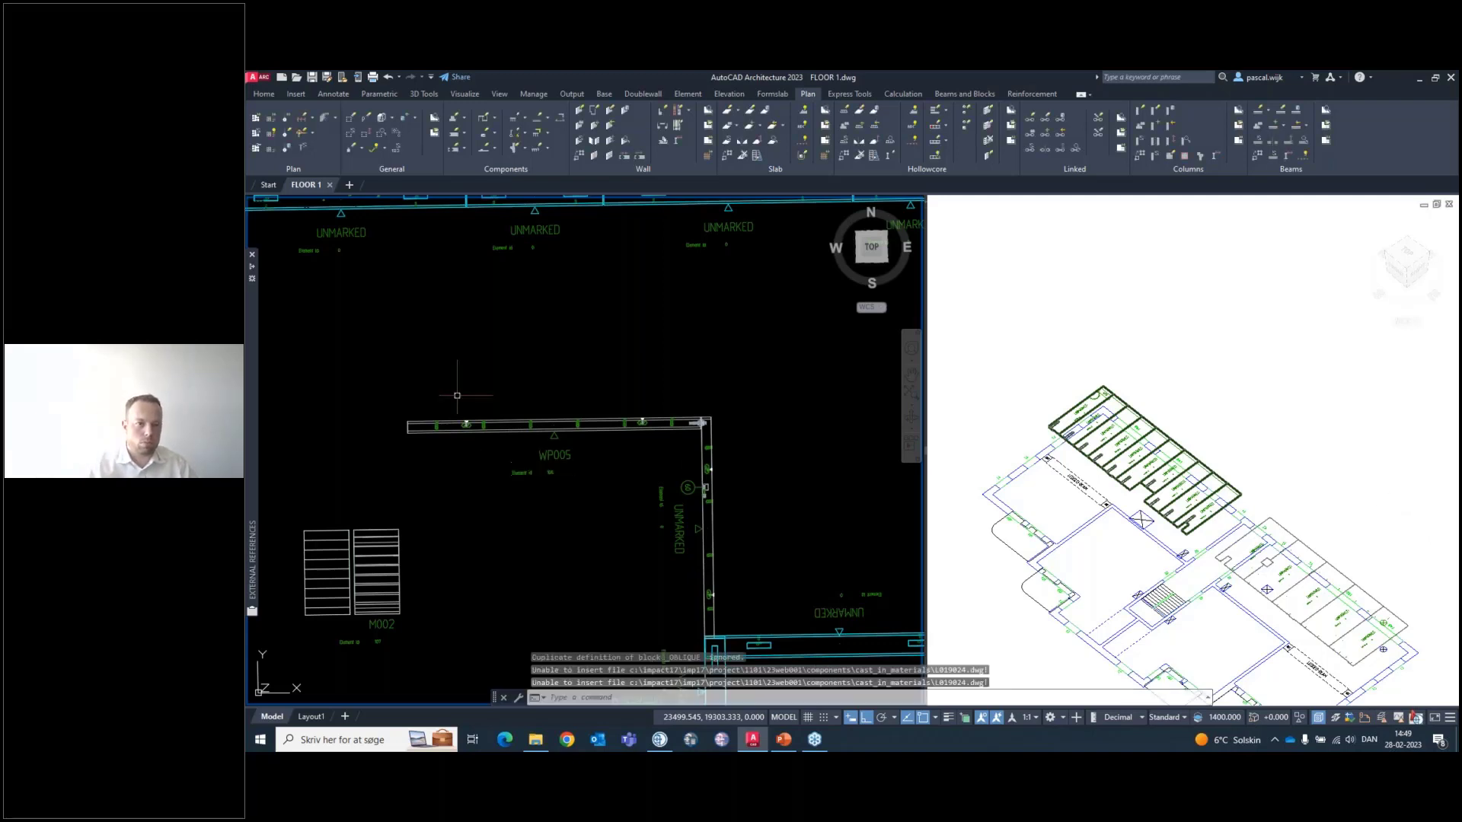
Open the shop drawing of wall WP005 from the floor plan
{"action": "left_click", "coordinate": [710, 128]}
{"action": "left_click", "coordinate": [566, 472]}
{"action": "left_click", "coordinate": [545, 444]}
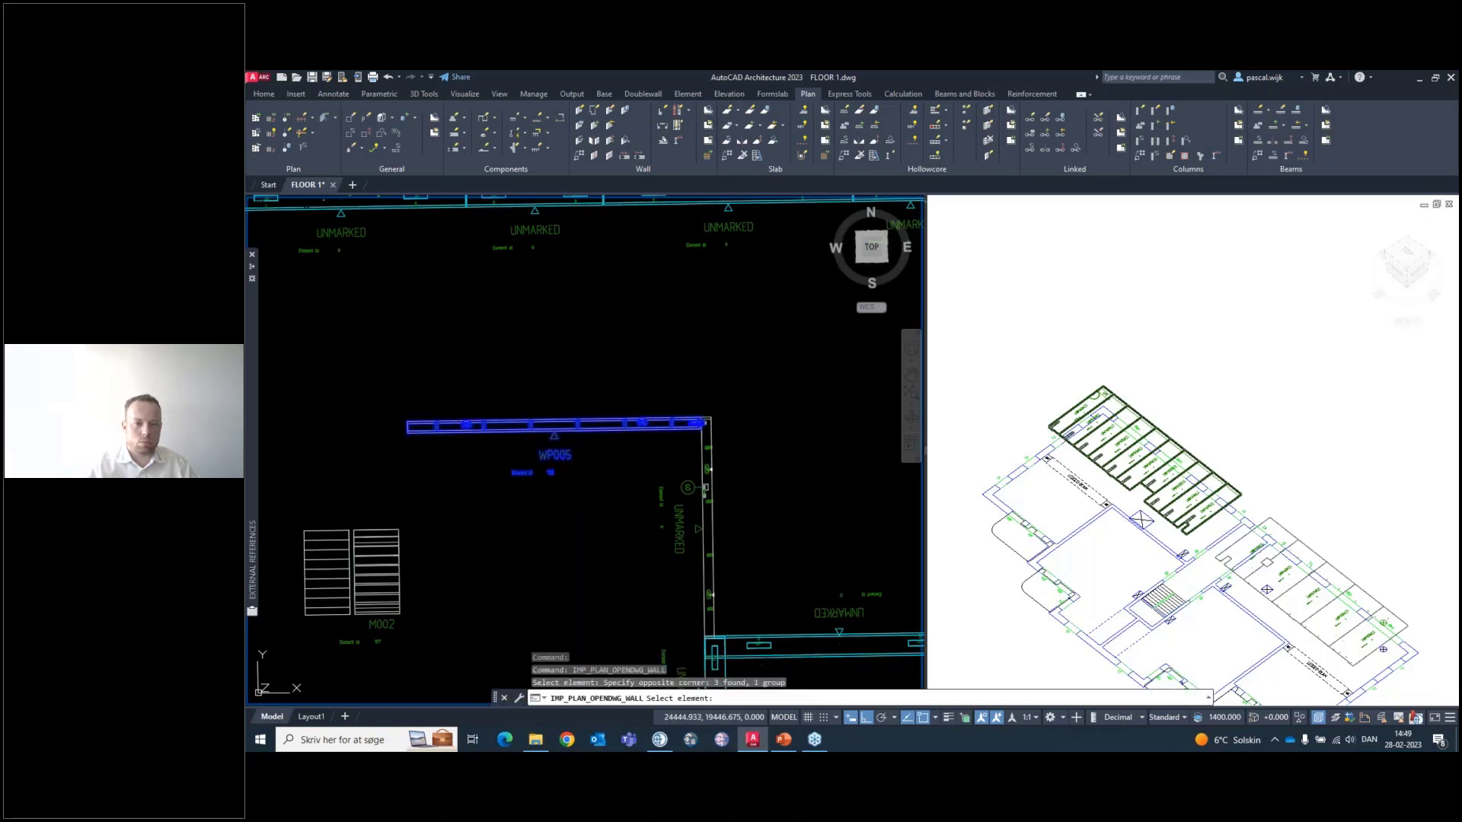
{"action": "key", "text": "Return"}
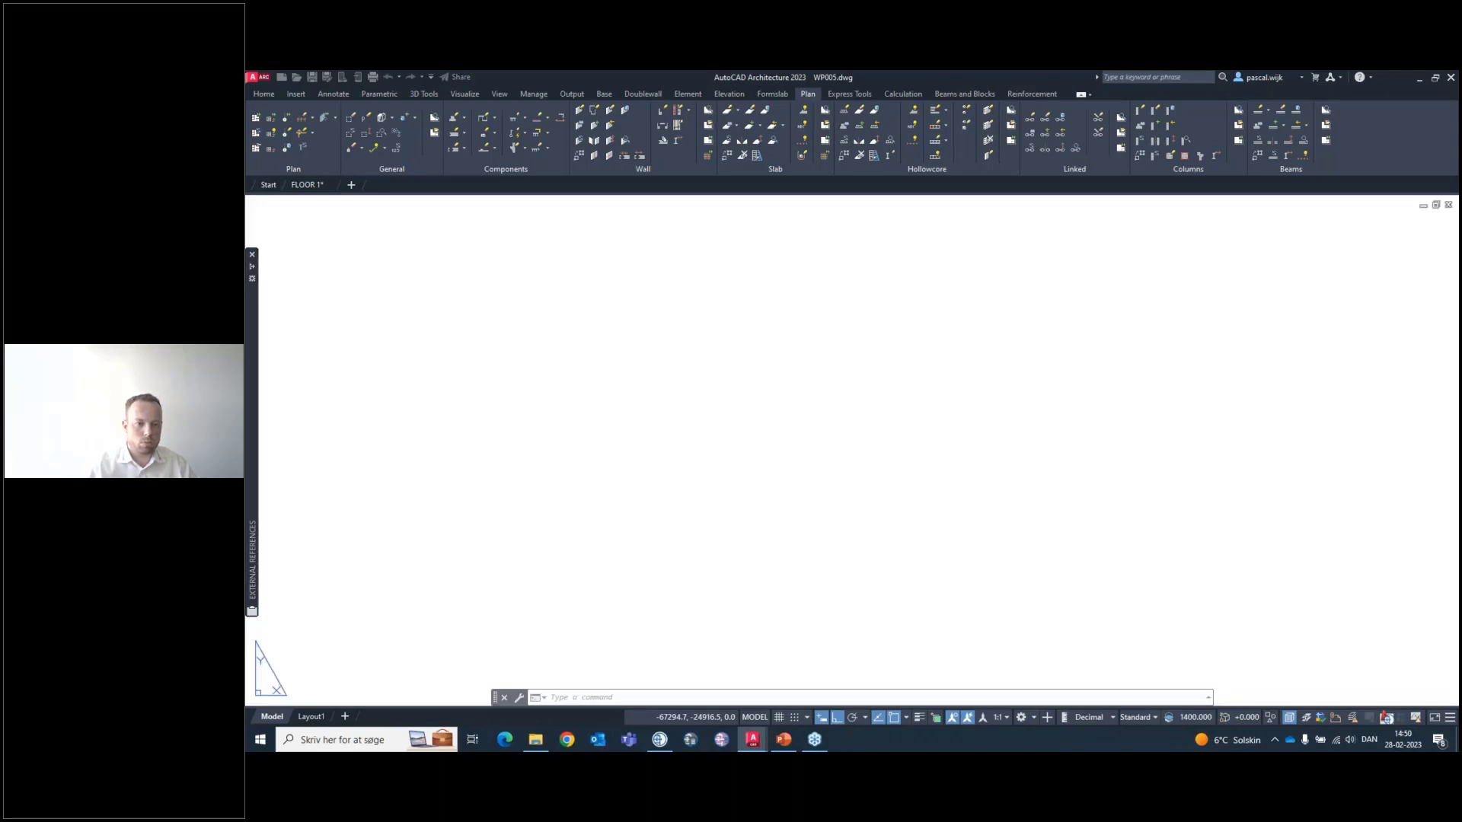
Examine the front view of wall WP005 with its dimensions, cast-in fixtures and their labels
{"action": "scroll", "coordinate": [546, 613], "scroll_direction": "up", "scroll_amount": 5}
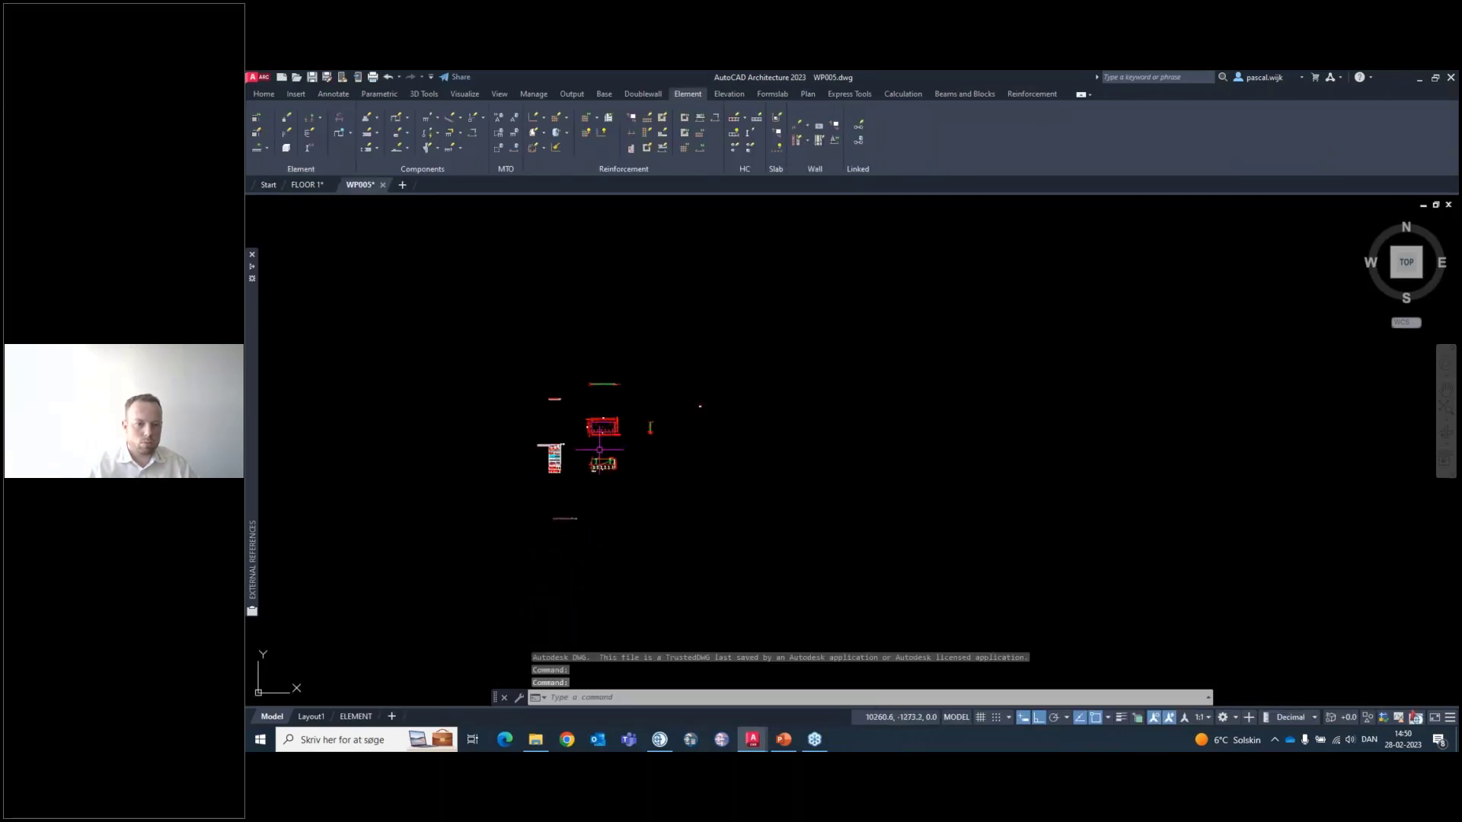
{"action": "scroll", "coordinate": [633, 467], "scroll_direction": "up", "scroll_amount": 6}
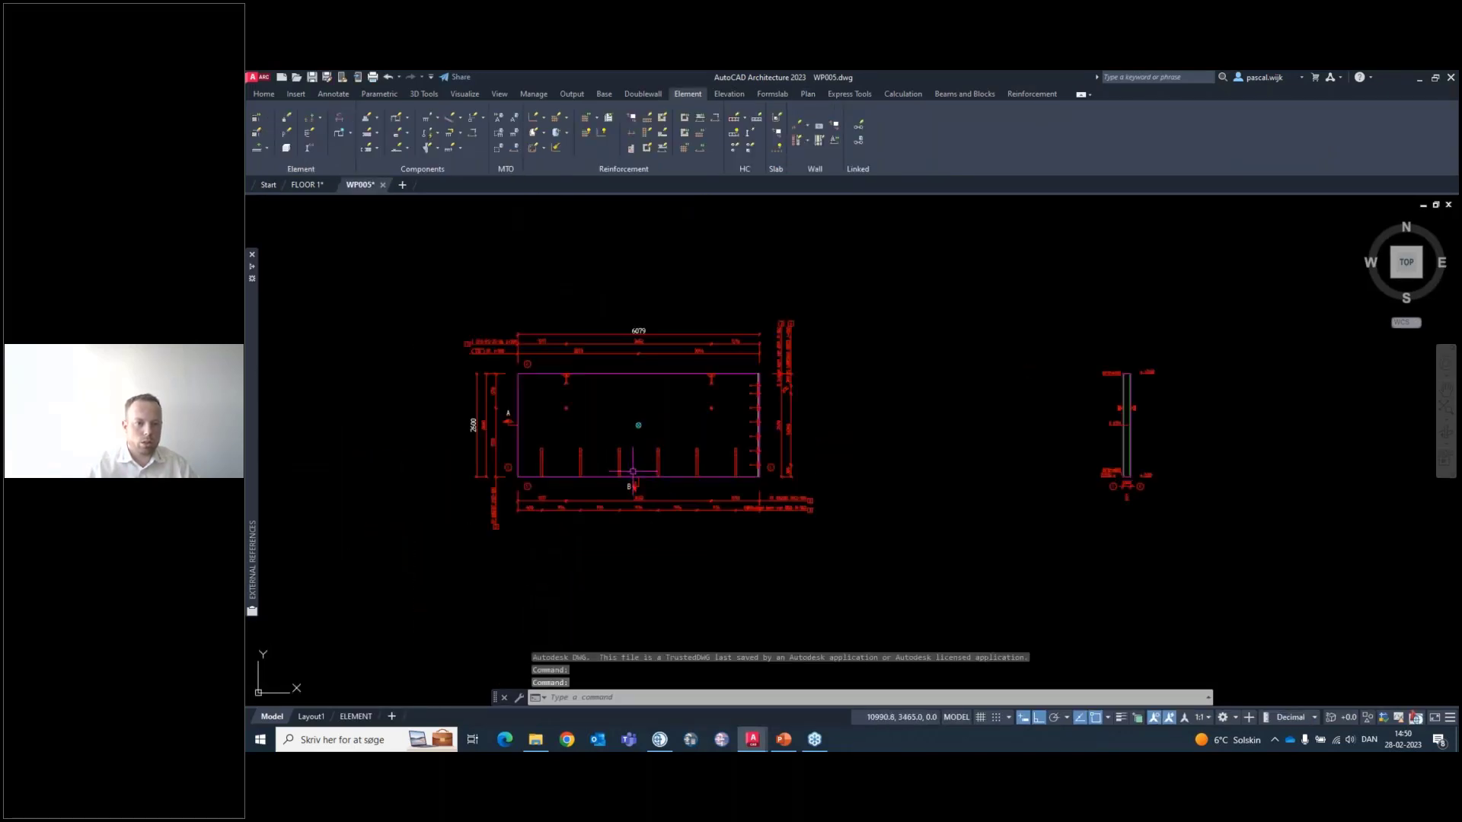
{"action": "middle_click_drag", "start_coordinate": [583, 360], "coordinate": [626, 418]}
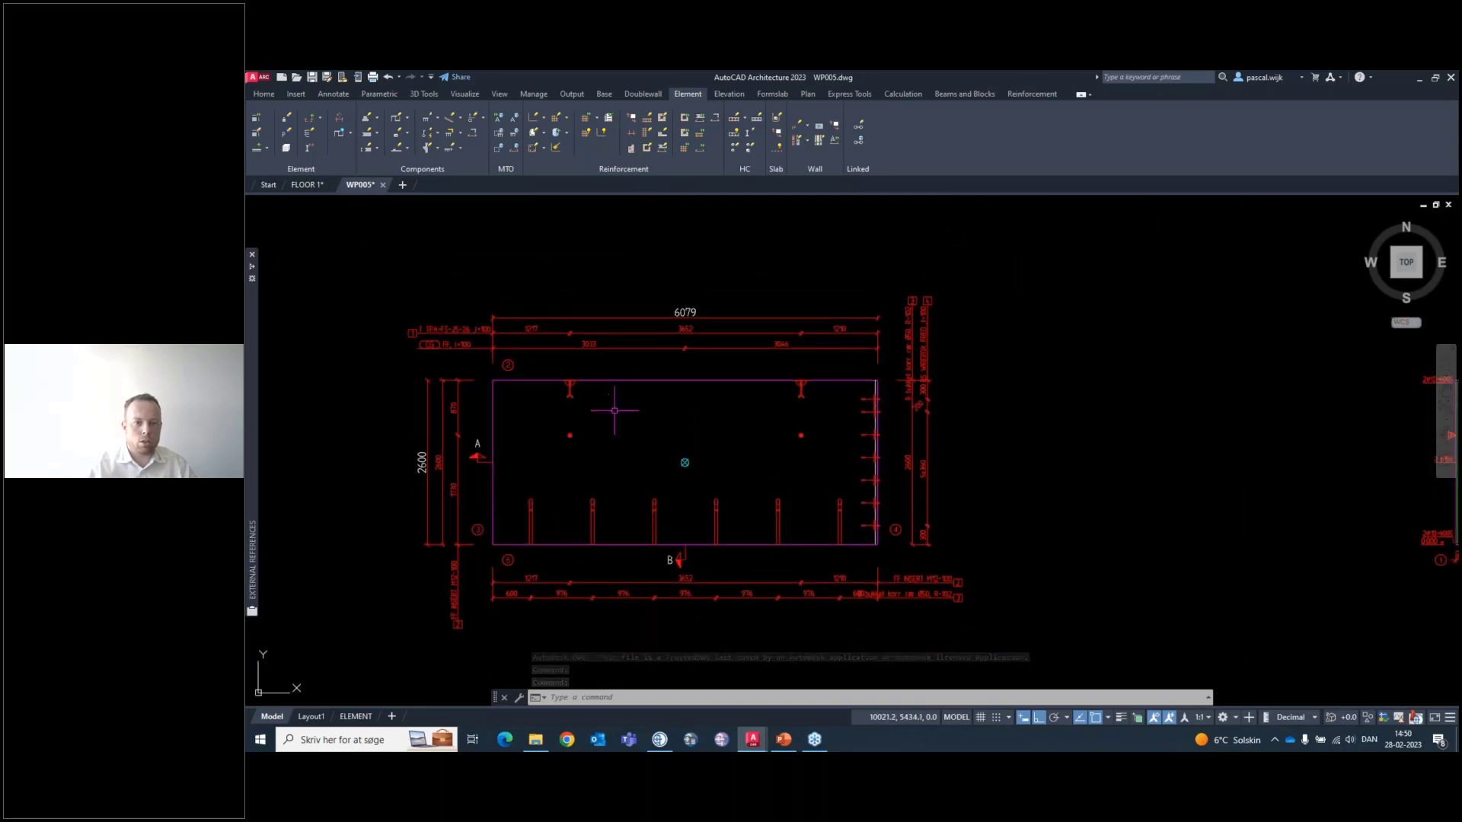
{"action": "scroll", "coordinate": [904, 579], "scroll_direction": "up", "scroll_amount": 2}
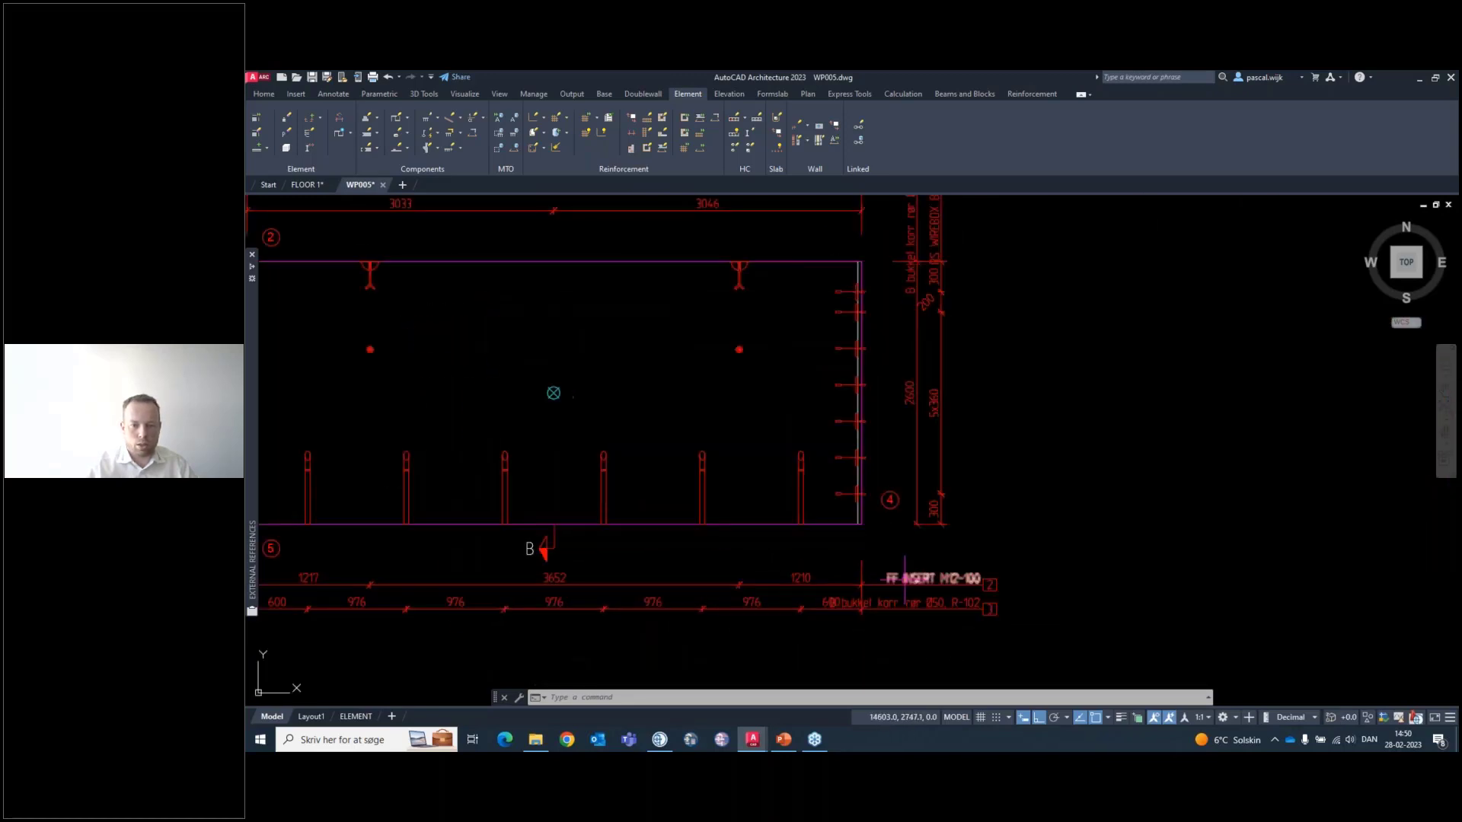
{"action": "scroll", "coordinate": [908, 597], "scroll_direction": "up", "scroll_amount": 3}
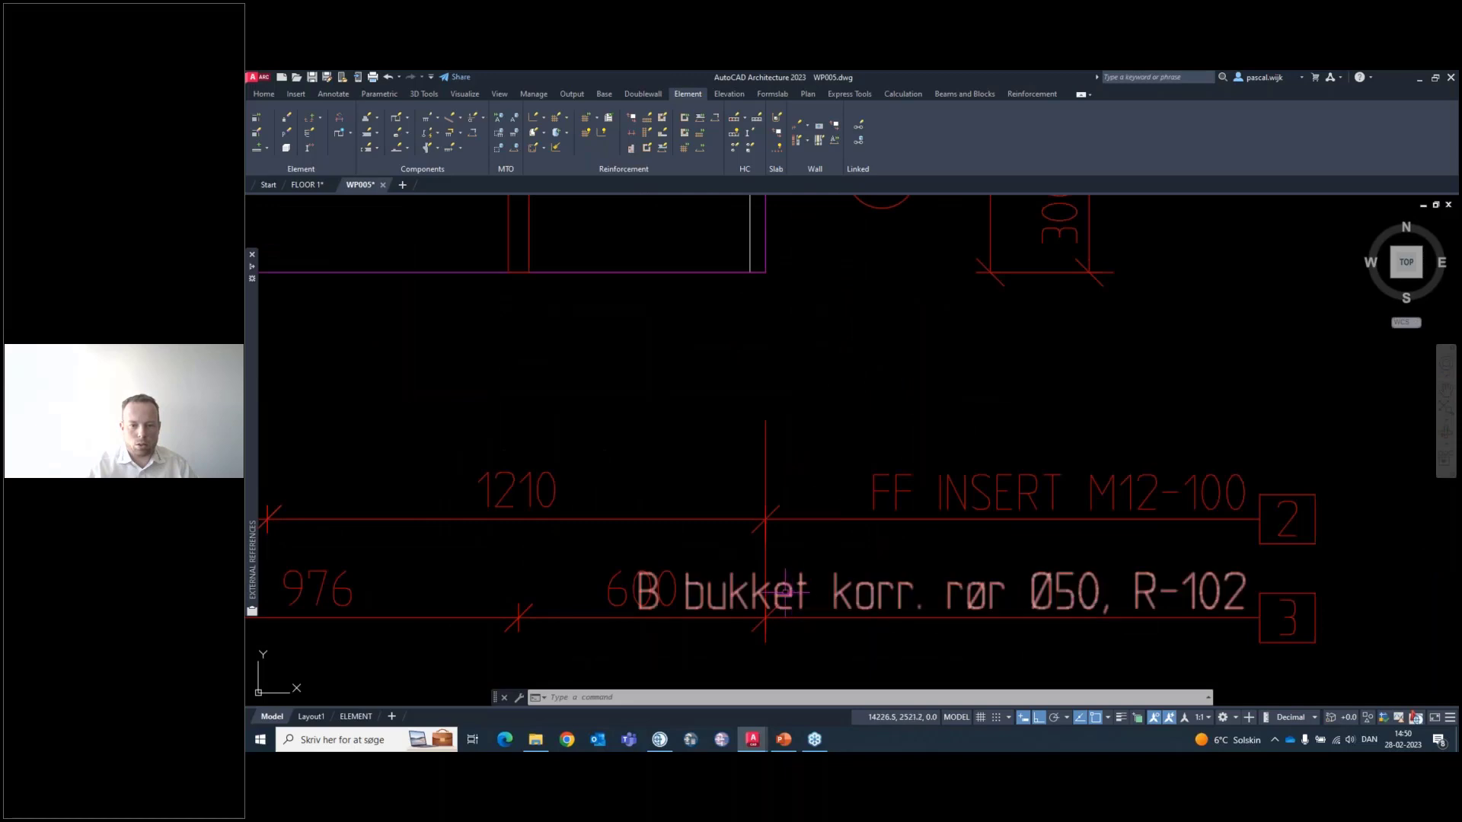
{"action": "scroll", "coordinate": [908, 598], "scroll_direction": "down", "scroll_amount": 2}
{"action": "scroll", "coordinate": [930, 598], "scroll_direction": "down", "scroll_amount": 5}
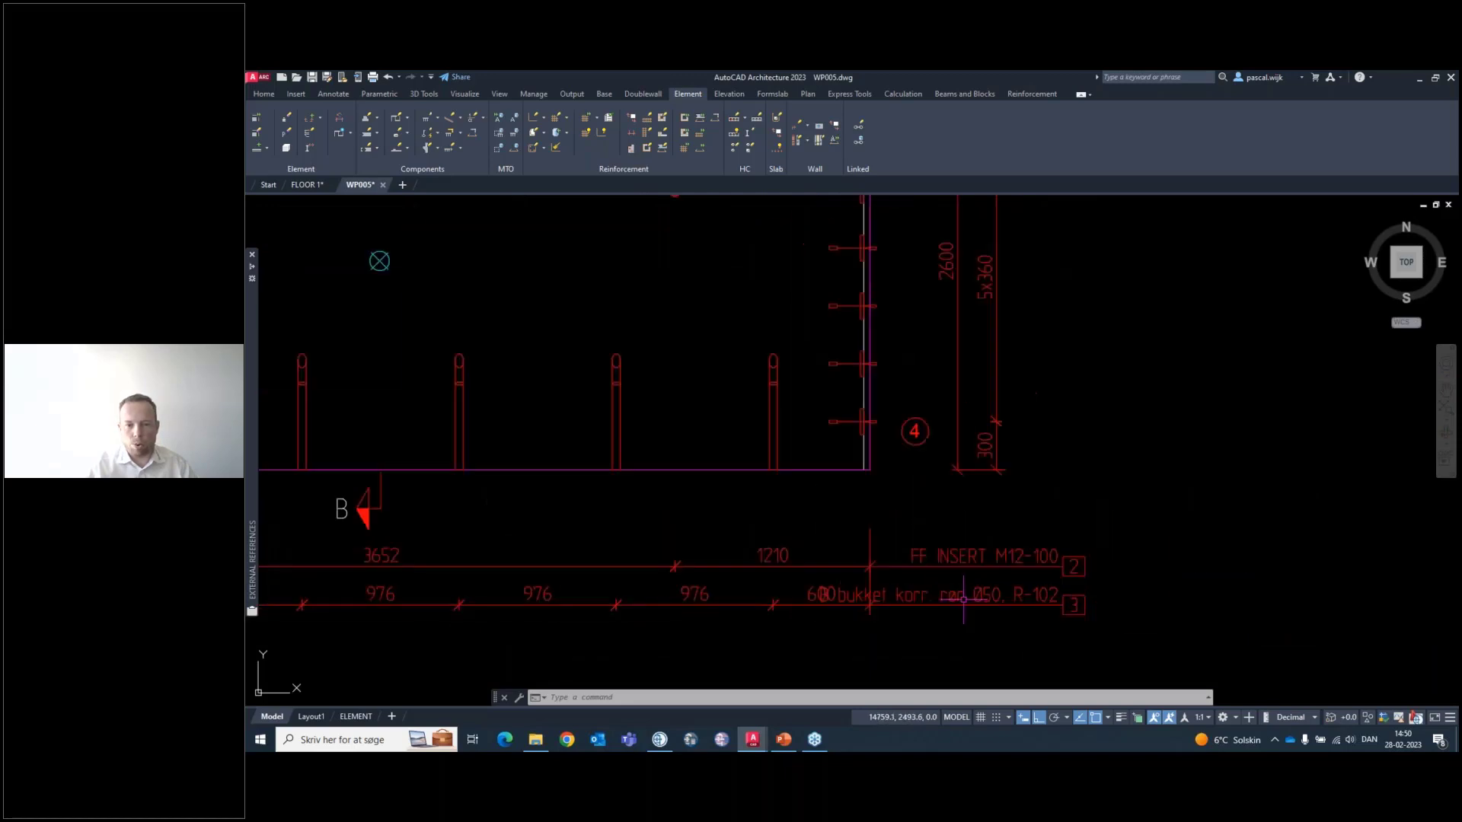
{"action": "scroll", "coordinate": [924, 557], "scroll_direction": "up", "scroll_amount": 4}
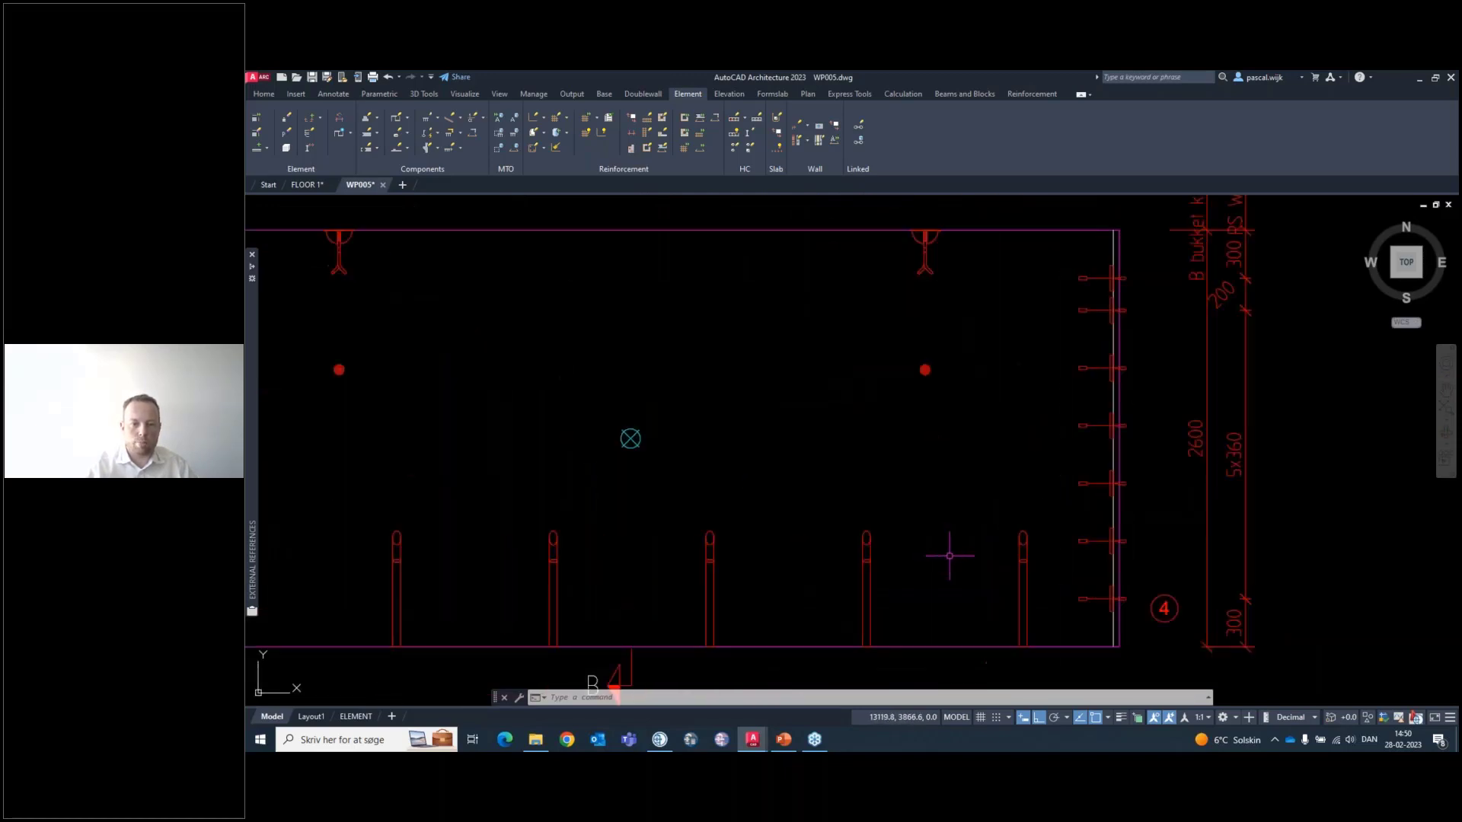
{"action": "scroll", "coordinate": [946, 555], "scroll_direction": "down", "scroll_amount": 2}
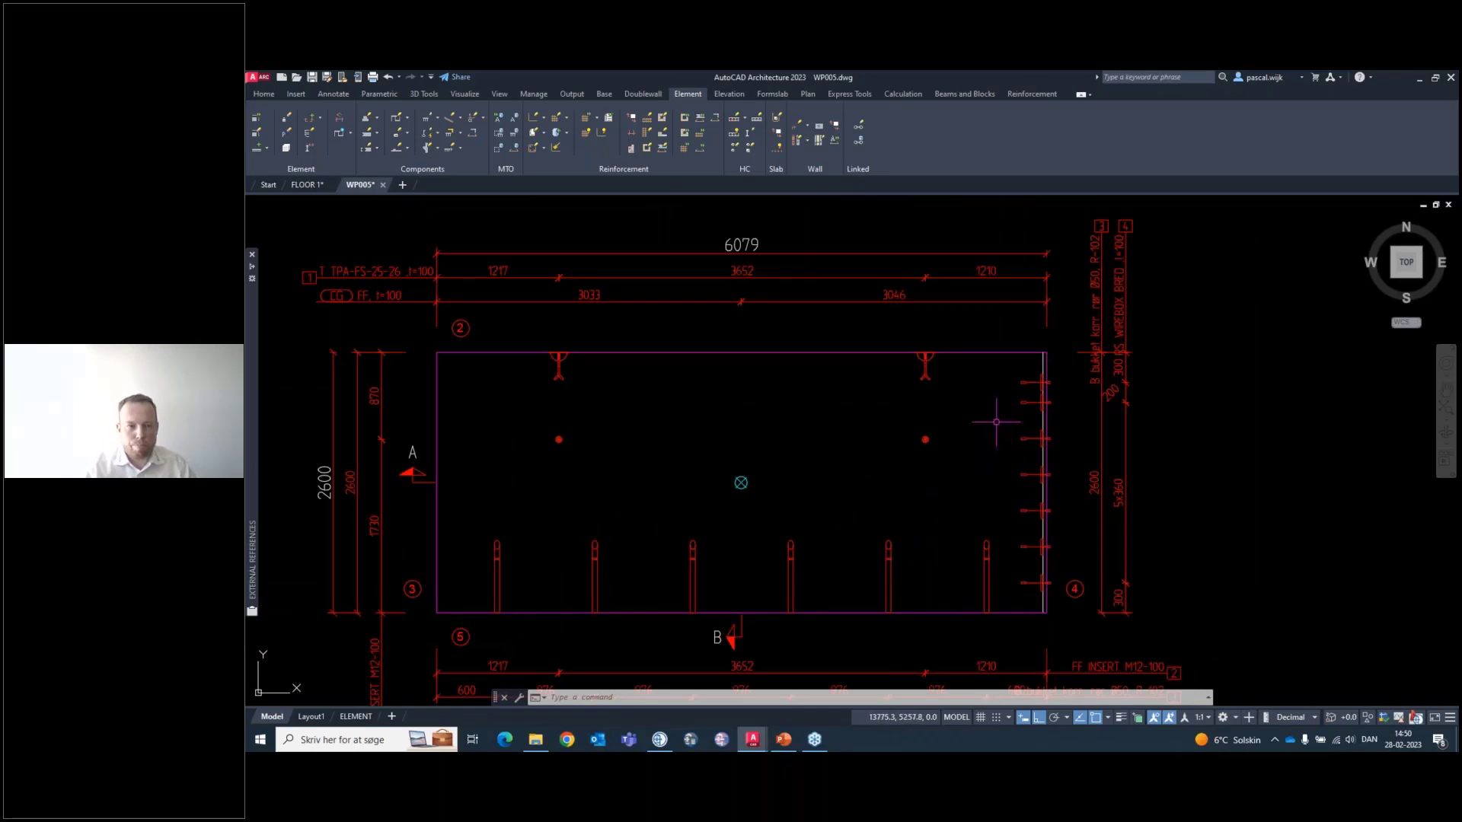
{"action": "middle_click_drag", "start_coordinate": [982, 440], "coordinate": [868, 406]}
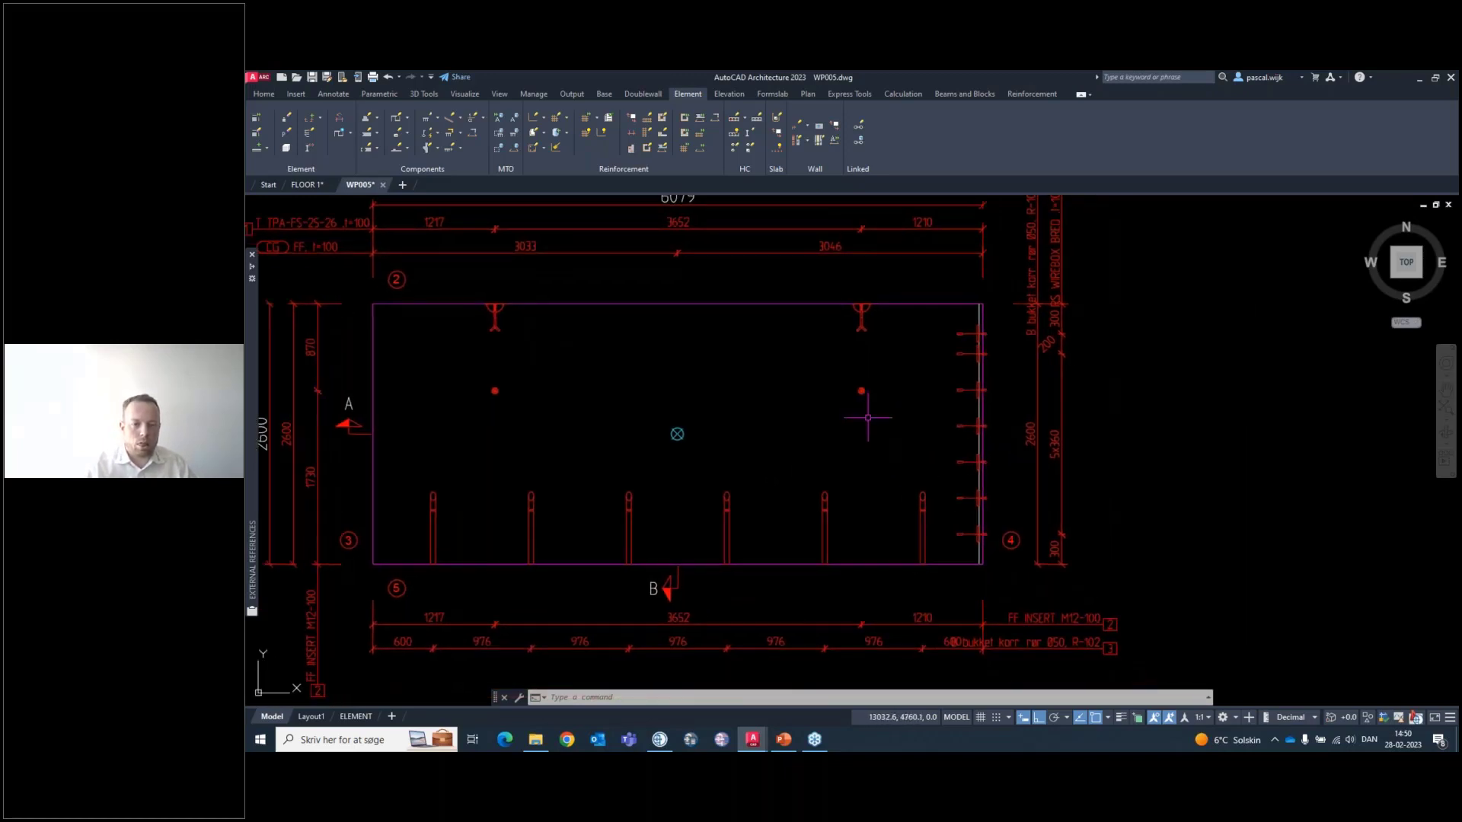
Examine the REINFORCEMENT view of the wall, especially the 14B8@200 bars along edge 4
{"action": "scroll", "coordinate": [880, 430], "scroll_direction": "down", "scroll_amount": 3}
{"action": "mouse_move", "coordinate": [919, 456]}
{"action": "middle_mouse_down"}
{"action": "mouse_move", "coordinate": [900, 427]}
{"action": "mouse_move", "coordinate": [882, 224]}
{"action": "middle_mouse_up"}
{"action": "middle_click_drag", "start_coordinate": [835, 503], "coordinate": [847, 394]}
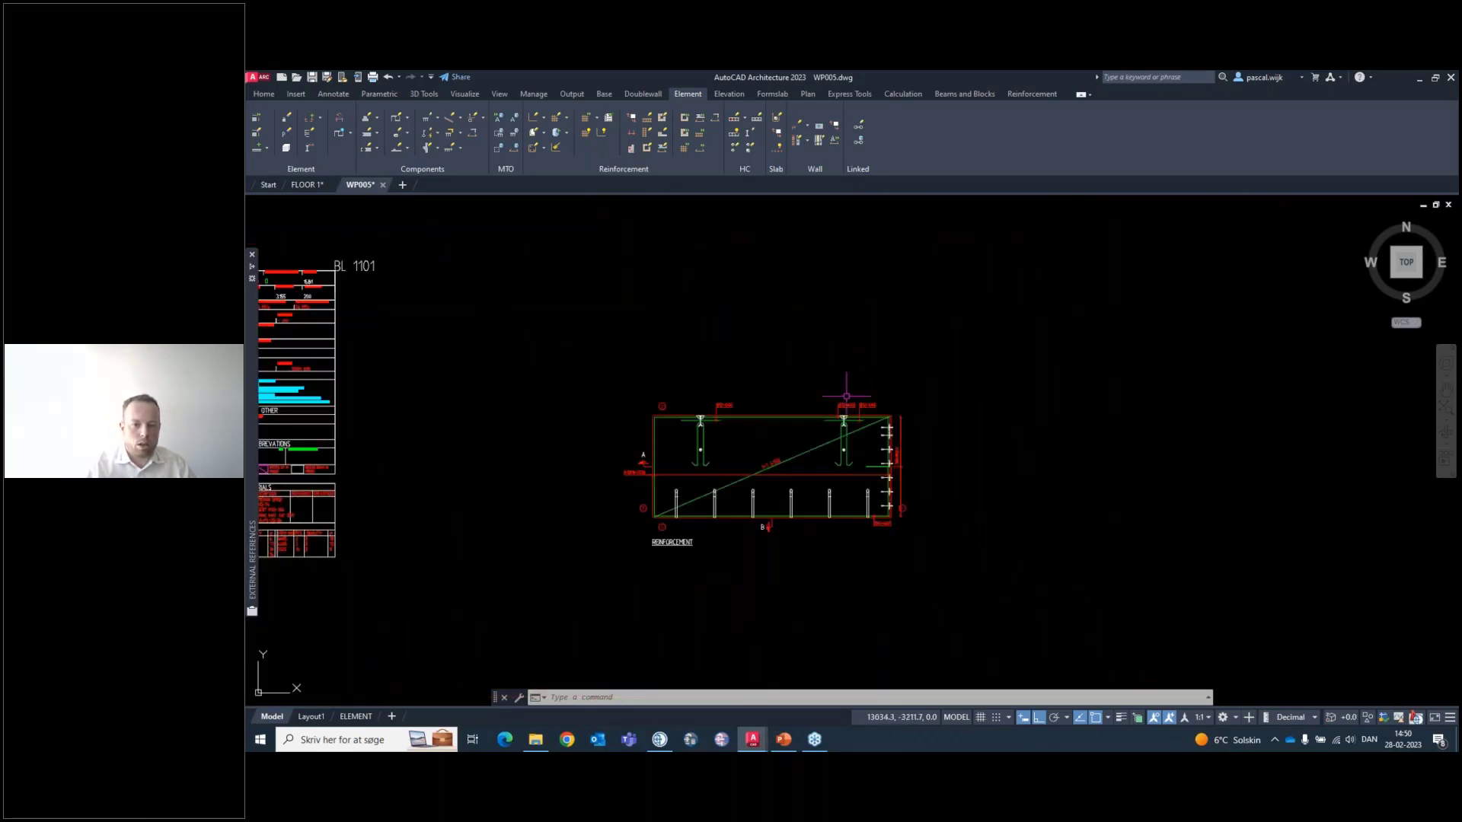
{"action": "scroll", "coordinate": [849, 395], "scroll_direction": "up", "scroll_amount": 4}
{"action": "middle_click_drag", "start_coordinate": [959, 556], "coordinate": [934, 412]}
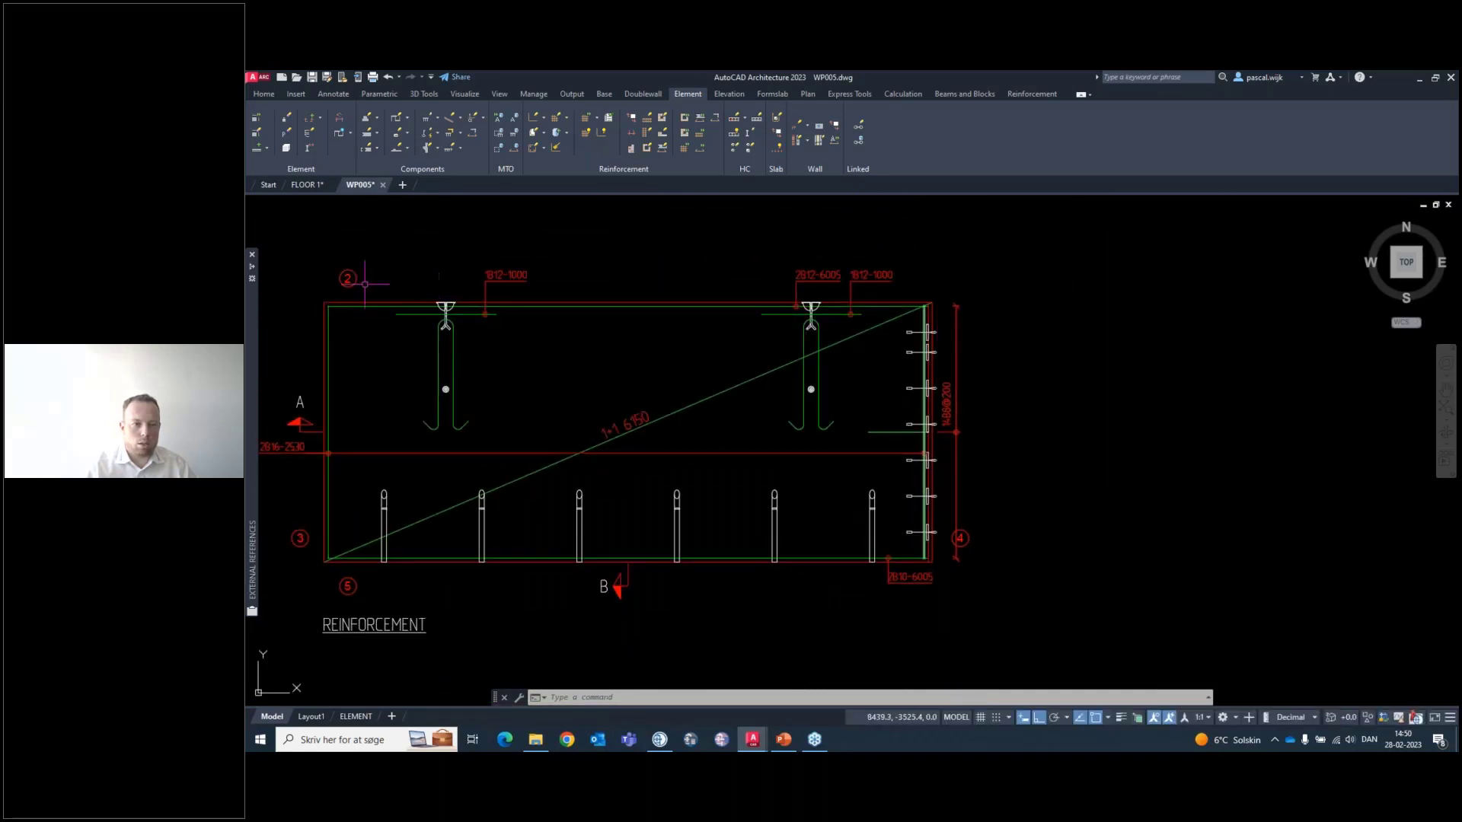
{"action": "scroll", "coordinate": [982, 456], "scroll_direction": "up", "scroll_amount": 3}
{"action": "scroll", "coordinate": [875, 417], "scroll_direction": "up", "scroll_amount": 3}
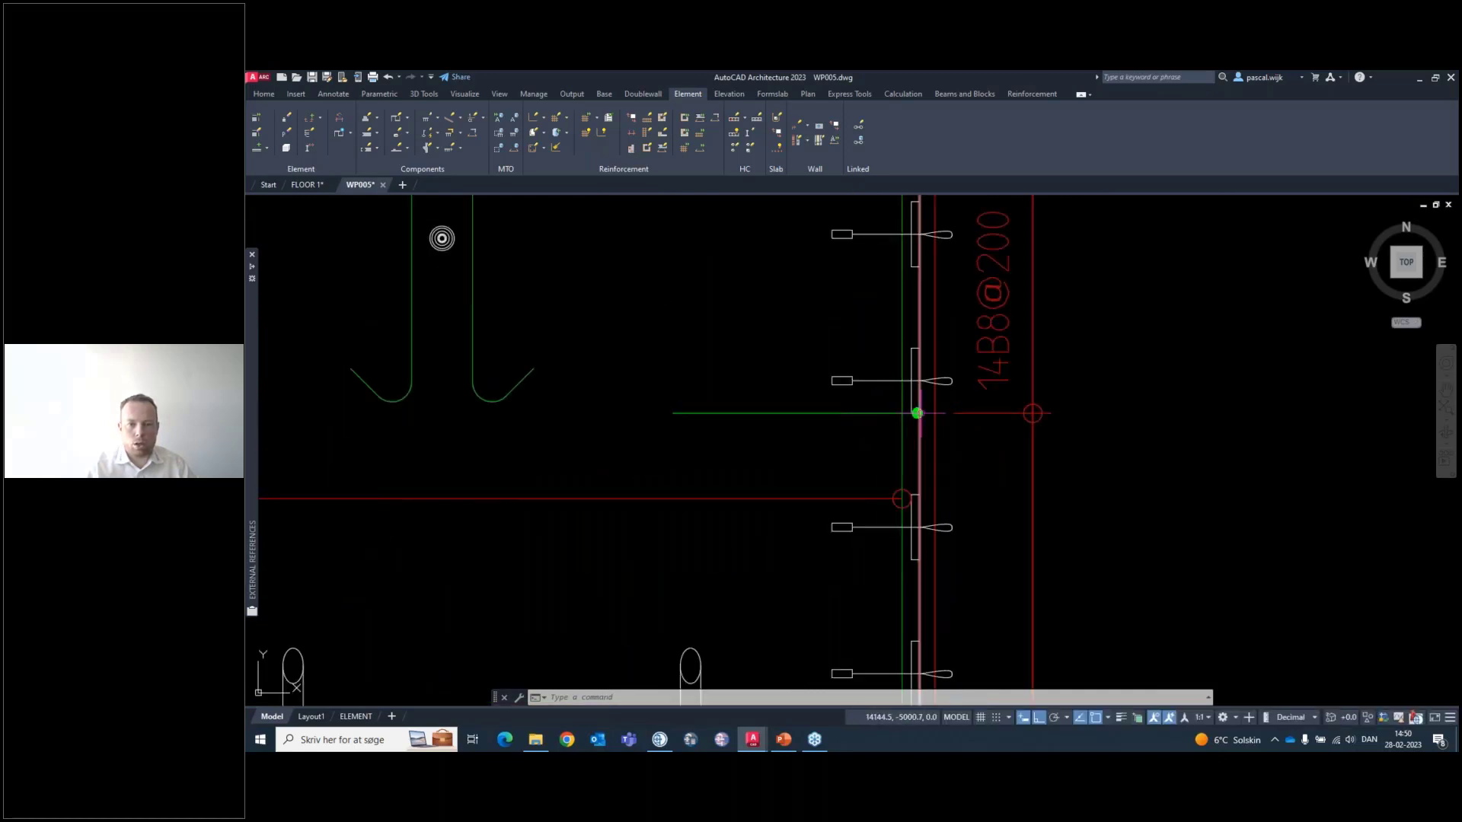
{"action": "scroll", "coordinate": [907, 417], "scroll_direction": "up", "scroll_amount": 1}
{"action": "scroll", "coordinate": [910, 416], "scroll_direction": "down", "scroll_amount": 6}
{"action": "scroll", "coordinate": [908, 430], "scroll_direction": "up", "scroll_amount": 3}
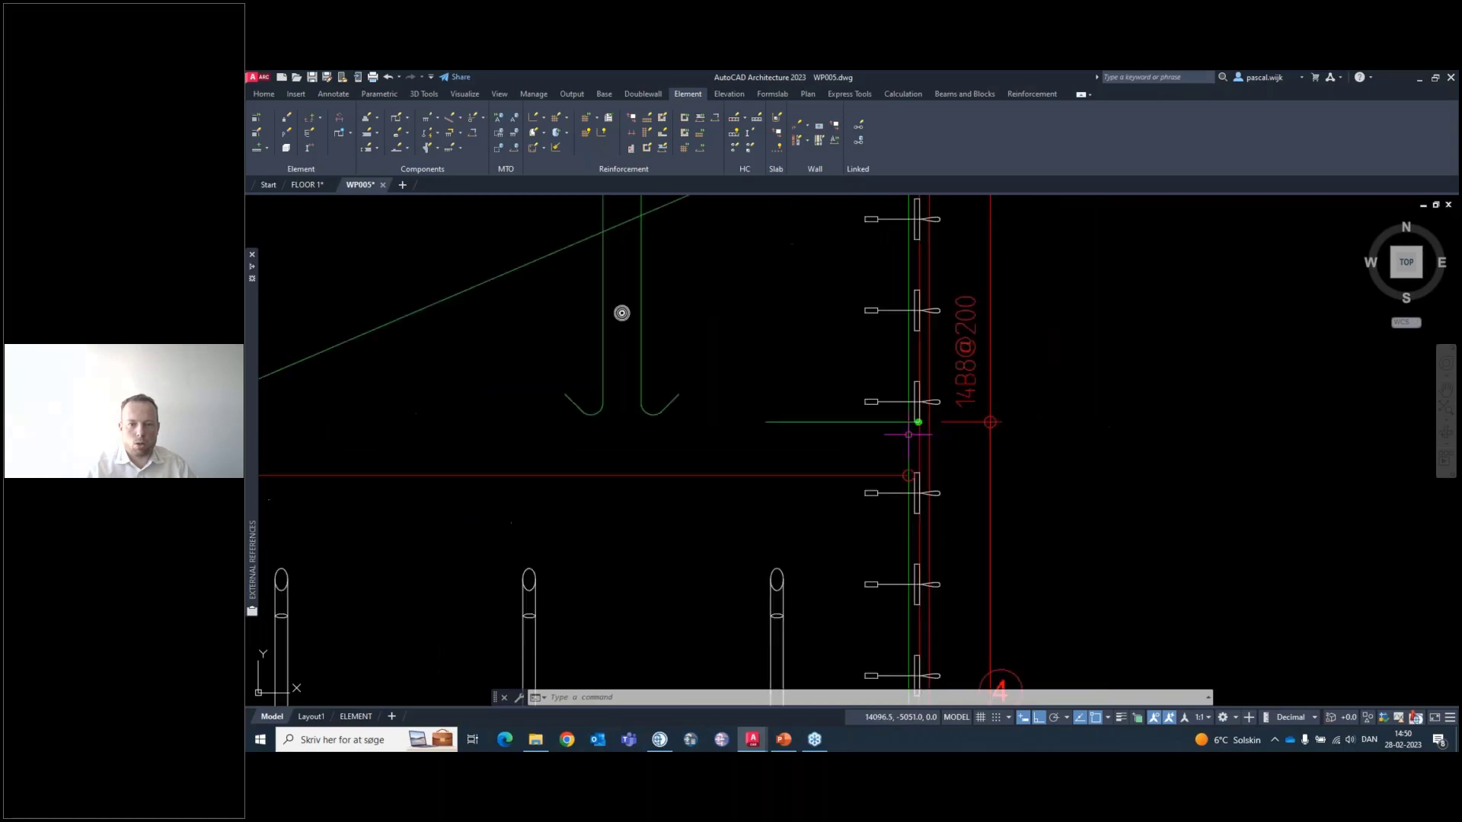
{"action": "scroll", "coordinate": [908, 434], "scroll_direction": "down", "scroll_amount": 2}
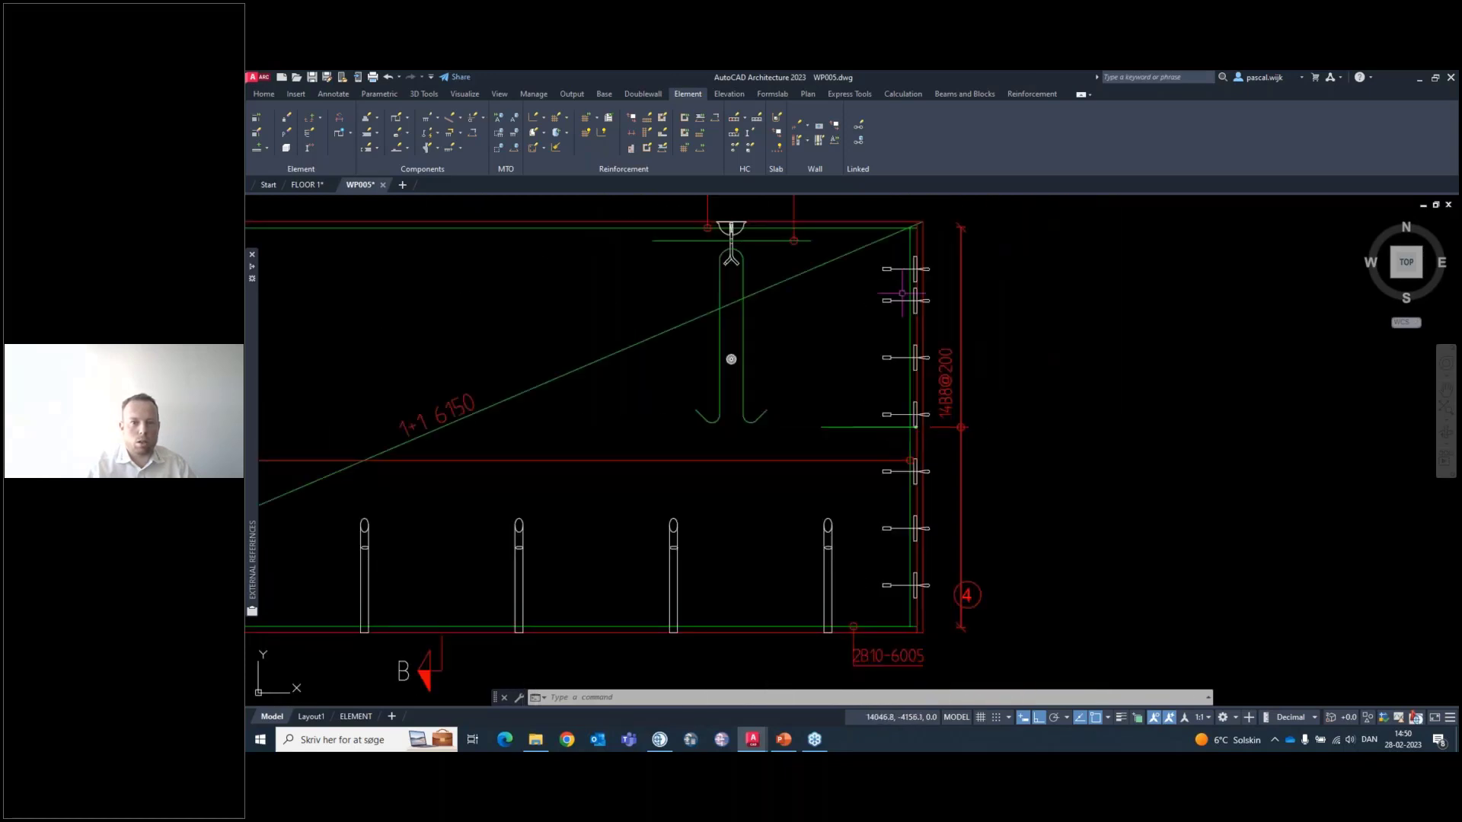
Convert the 14B8@200 bars along edge 4 in the REINFORCEMENT view into a reinforcement group
{"action": "left_click", "coordinate": [545, 149]}
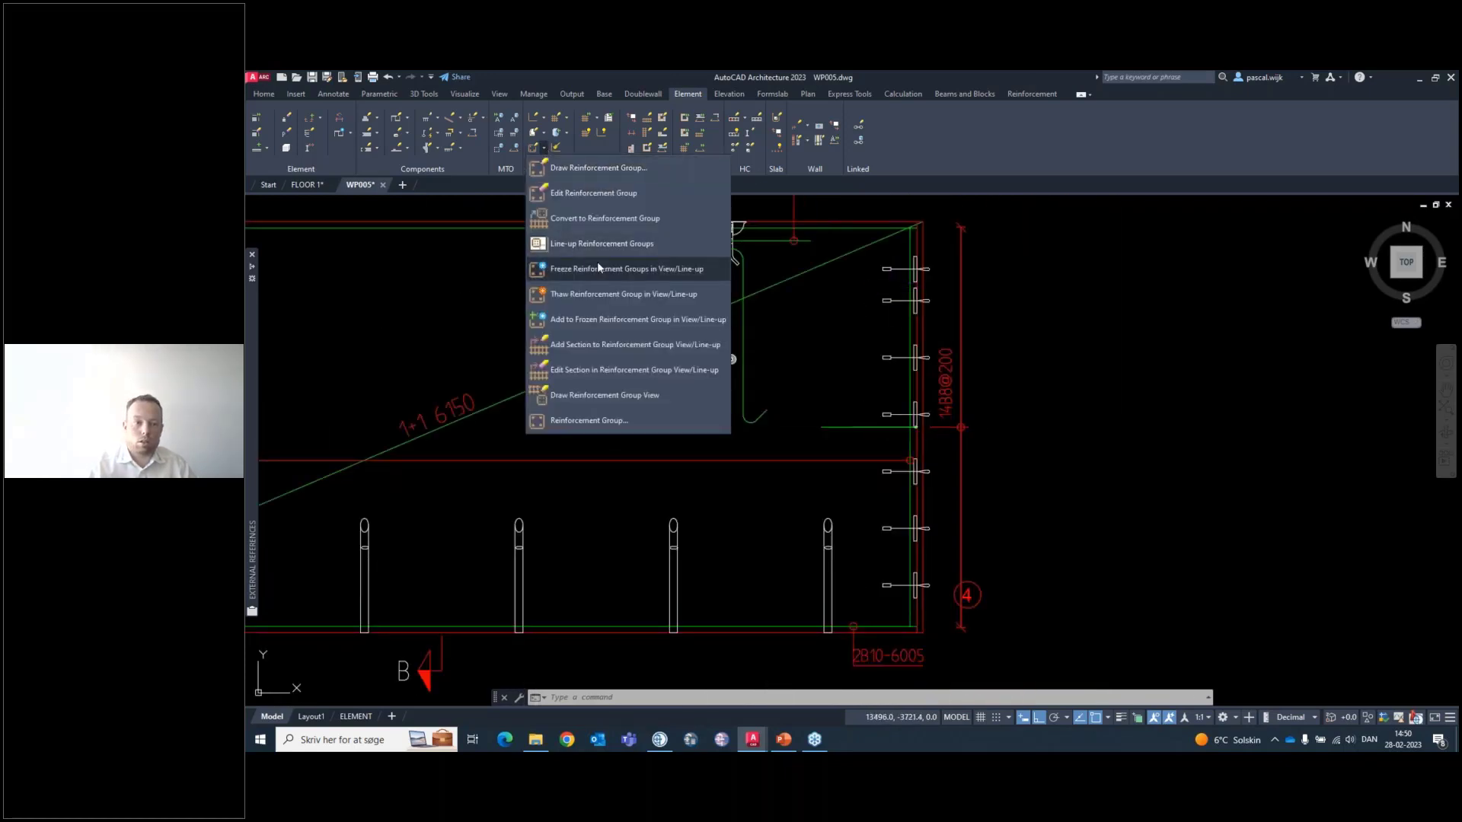
{"action": "left_click", "coordinate": [583, 222]}
{"action": "scroll", "coordinate": [887, 459], "scroll_direction": "up", "scroll_amount": 3}
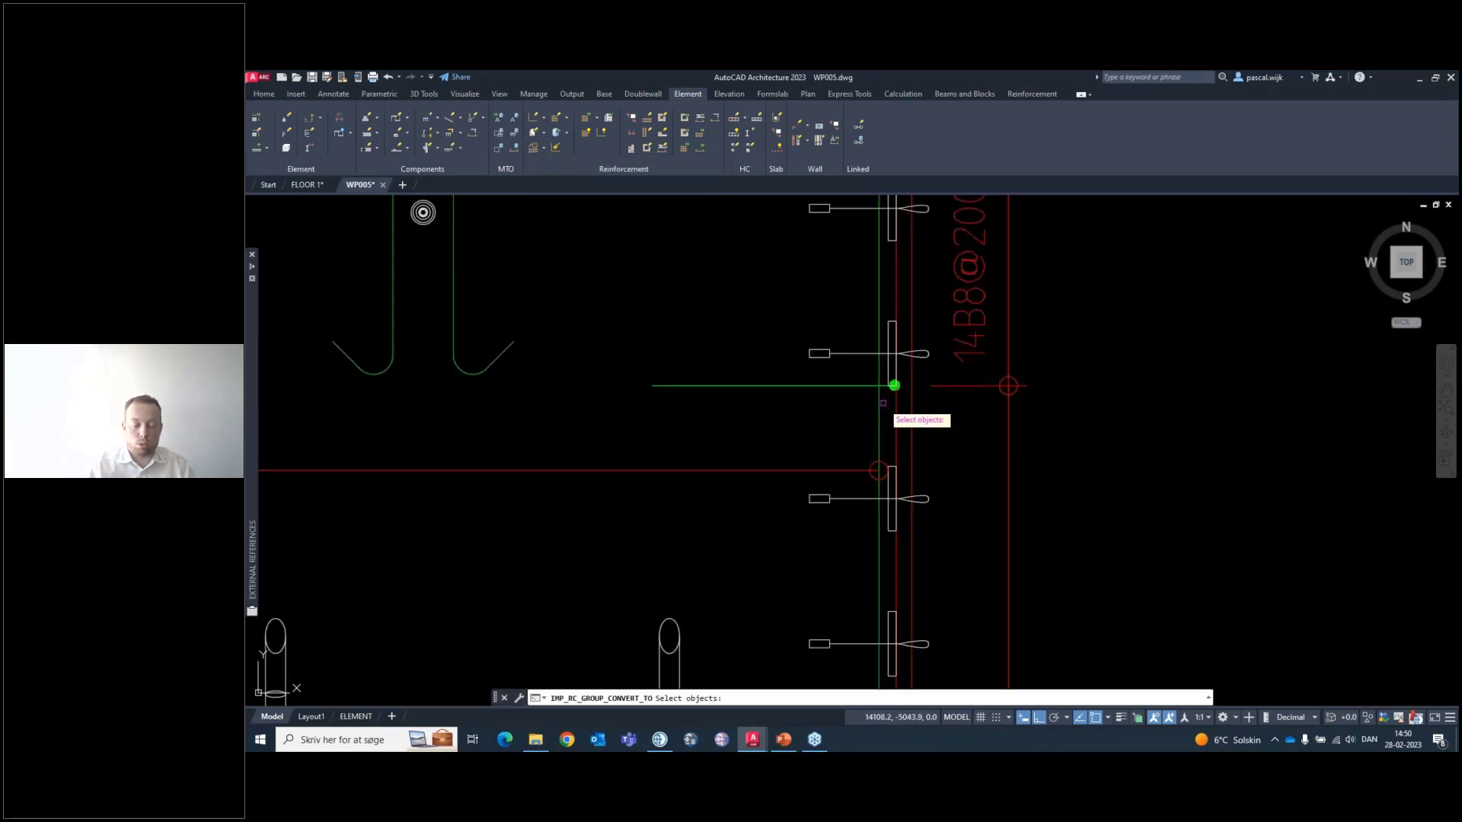
{"action": "left_click", "coordinate": [884, 404]}
{"action": "left_click", "coordinate": [845, 373]}
{"action": "scroll", "coordinate": [798, 427], "scroll_direction": "down", "scroll_amount": 5}
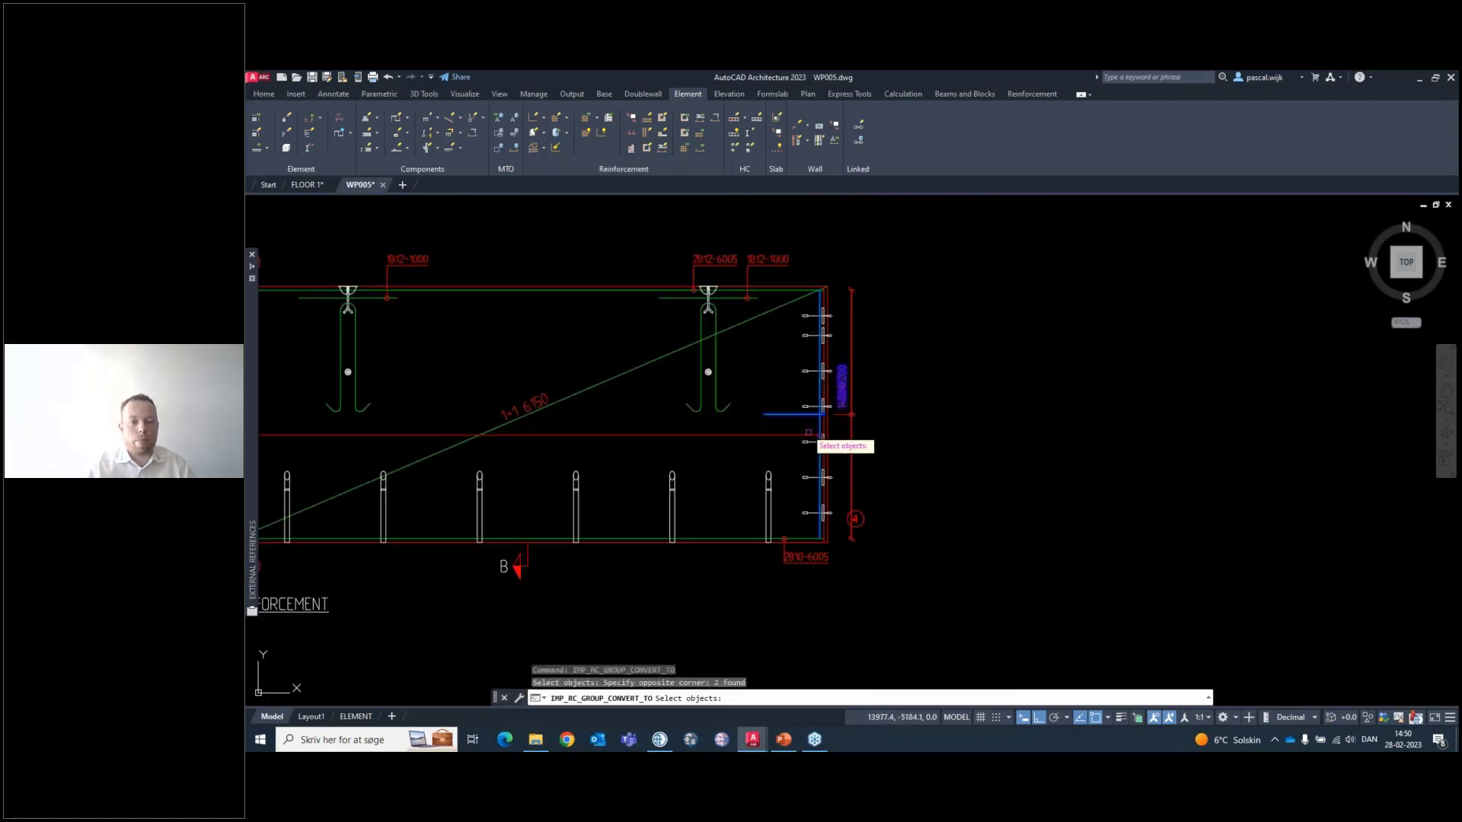
{"action": "key", "text": "Return"}
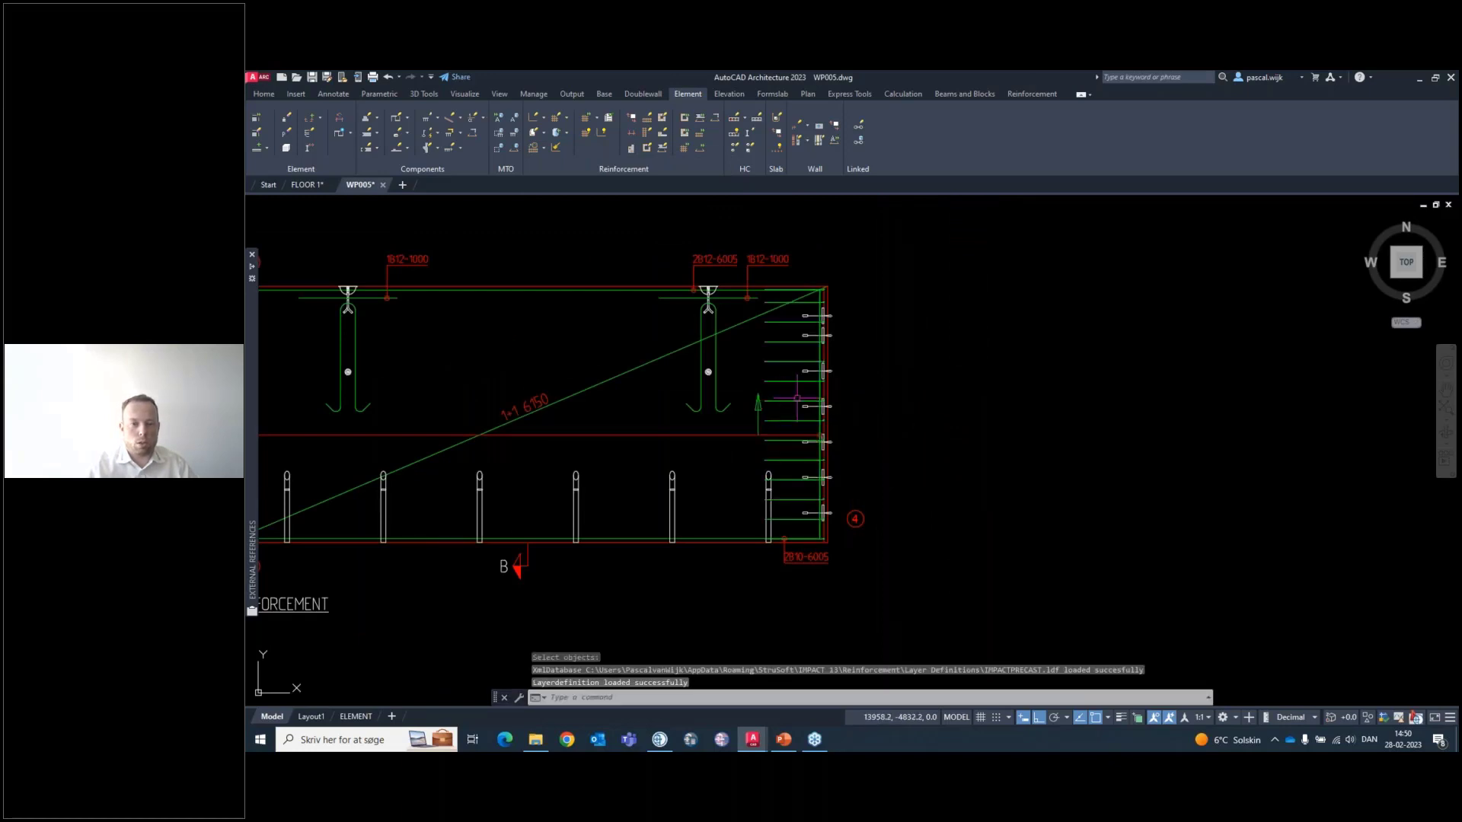
Examine the bars of group A21 along edge 4 and the group's separate line-up and section views
{"action": "scroll", "coordinate": [784, 407], "scroll_direction": "up", "scroll_amount": 4}
{"action": "scroll", "coordinate": [856, 445], "scroll_direction": "down", "scroll_amount": 4}
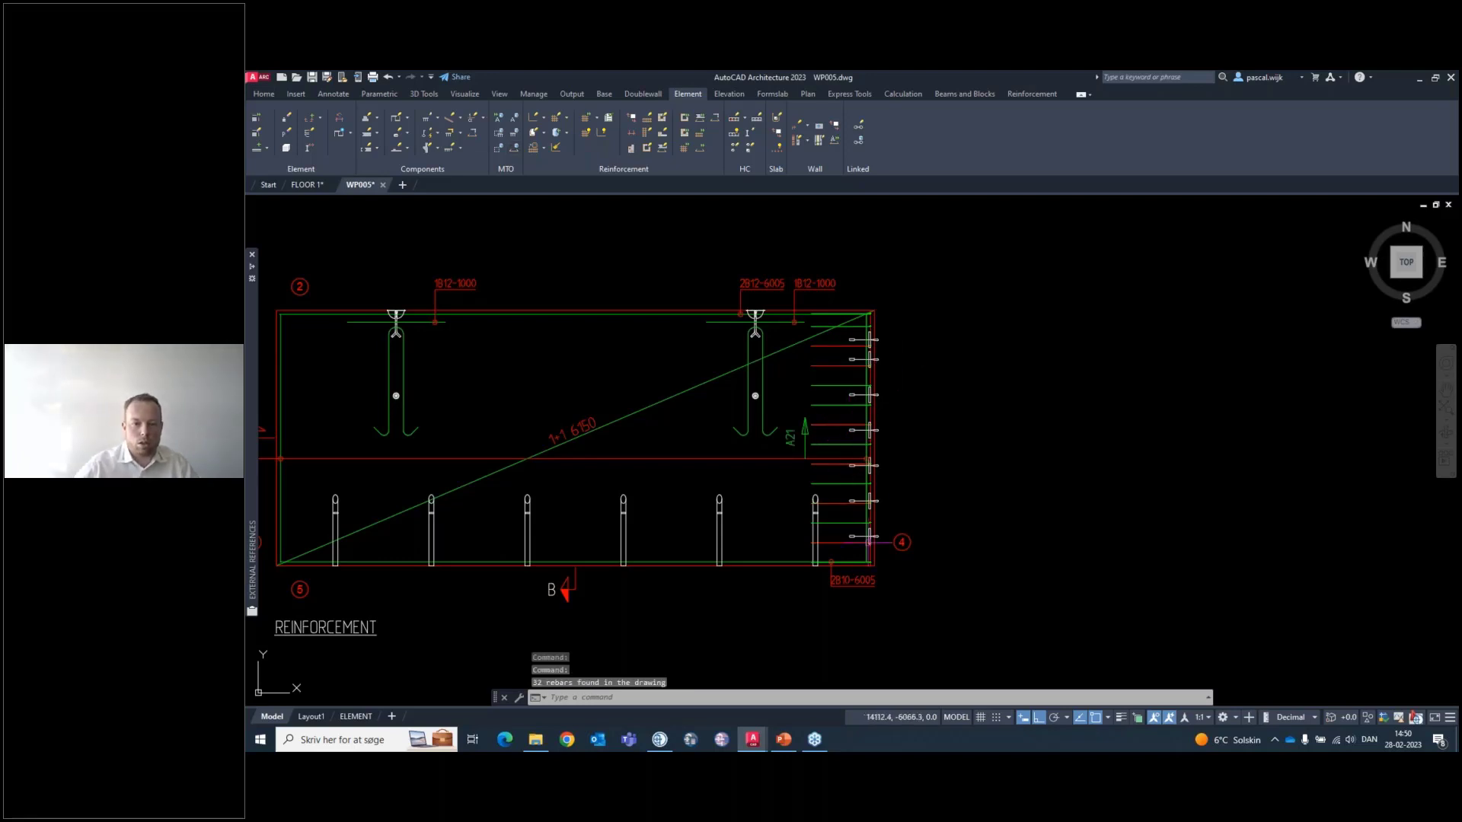
{"action": "scroll", "coordinate": [869, 541], "scroll_direction": "up", "scroll_amount": 5}
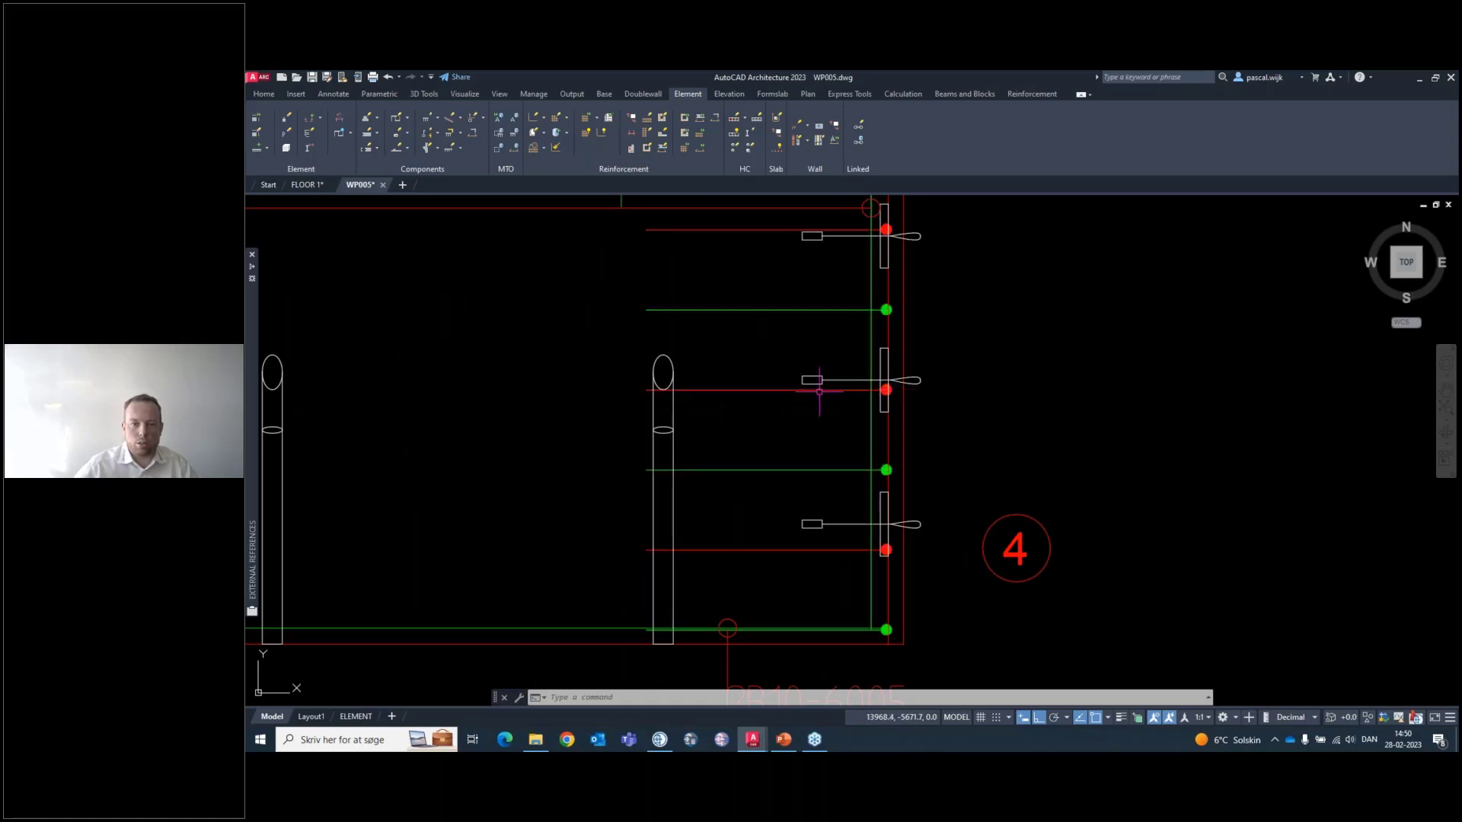
{"action": "scroll", "coordinate": [857, 389], "scroll_direction": "down", "scroll_amount": 10}
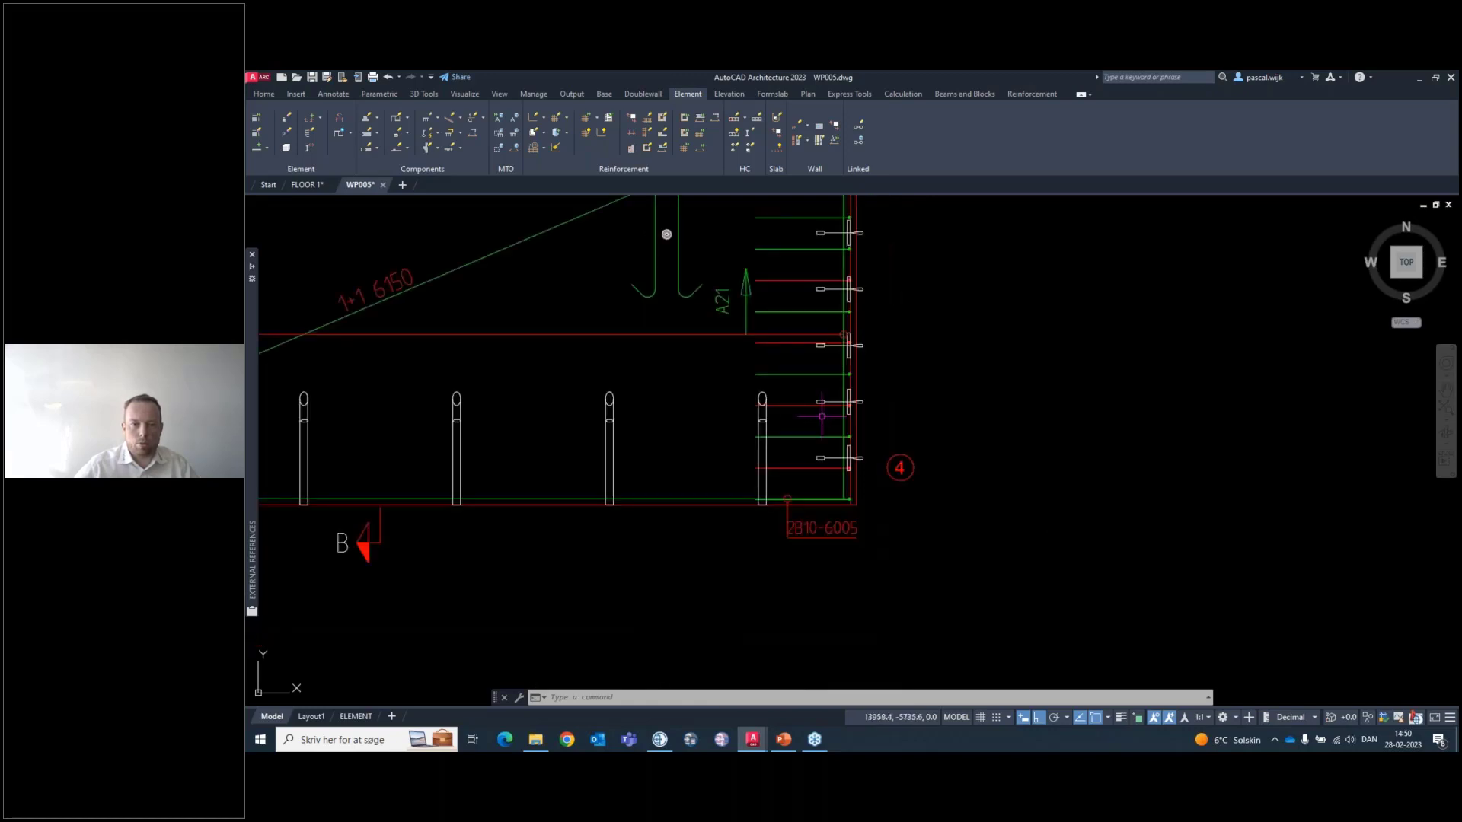
{"action": "mouse_move", "coordinate": [1036, 249]}
{"action": "middle_mouse_down"}
{"action": "mouse_move", "coordinate": [1064, 420]}
{"action": "mouse_move", "coordinate": [989, 587]}
{"action": "middle_mouse_up"}
{"action": "scroll", "coordinate": [861, 395], "scroll_direction": "up", "scroll_amount": 8}
{"action": "scroll", "coordinate": [1109, 556], "scroll_direction": "up", "scroll_amount": 4}
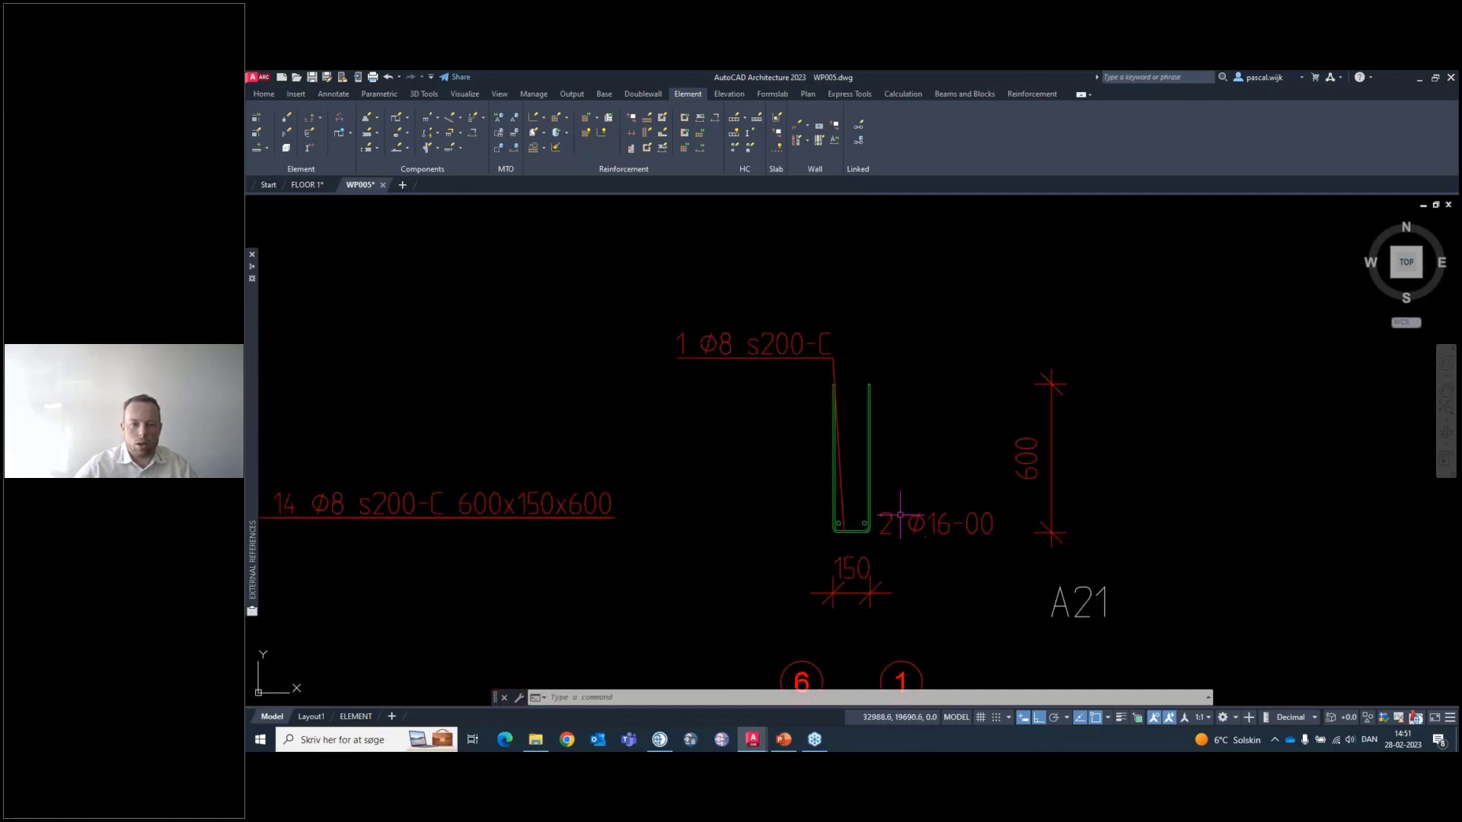
{"action": "scroll", "coordinate": [961, 539], "scroll_direction": "down", "scroll_amount": 4}
{"action": "middle_click_drag", "start_coordinate": [489, 488], "coordinate": [795, 493]}
{"action": "scroll", "coordinate": [803, 466], "scroll_direction": "down", "scroll_amount": 10}
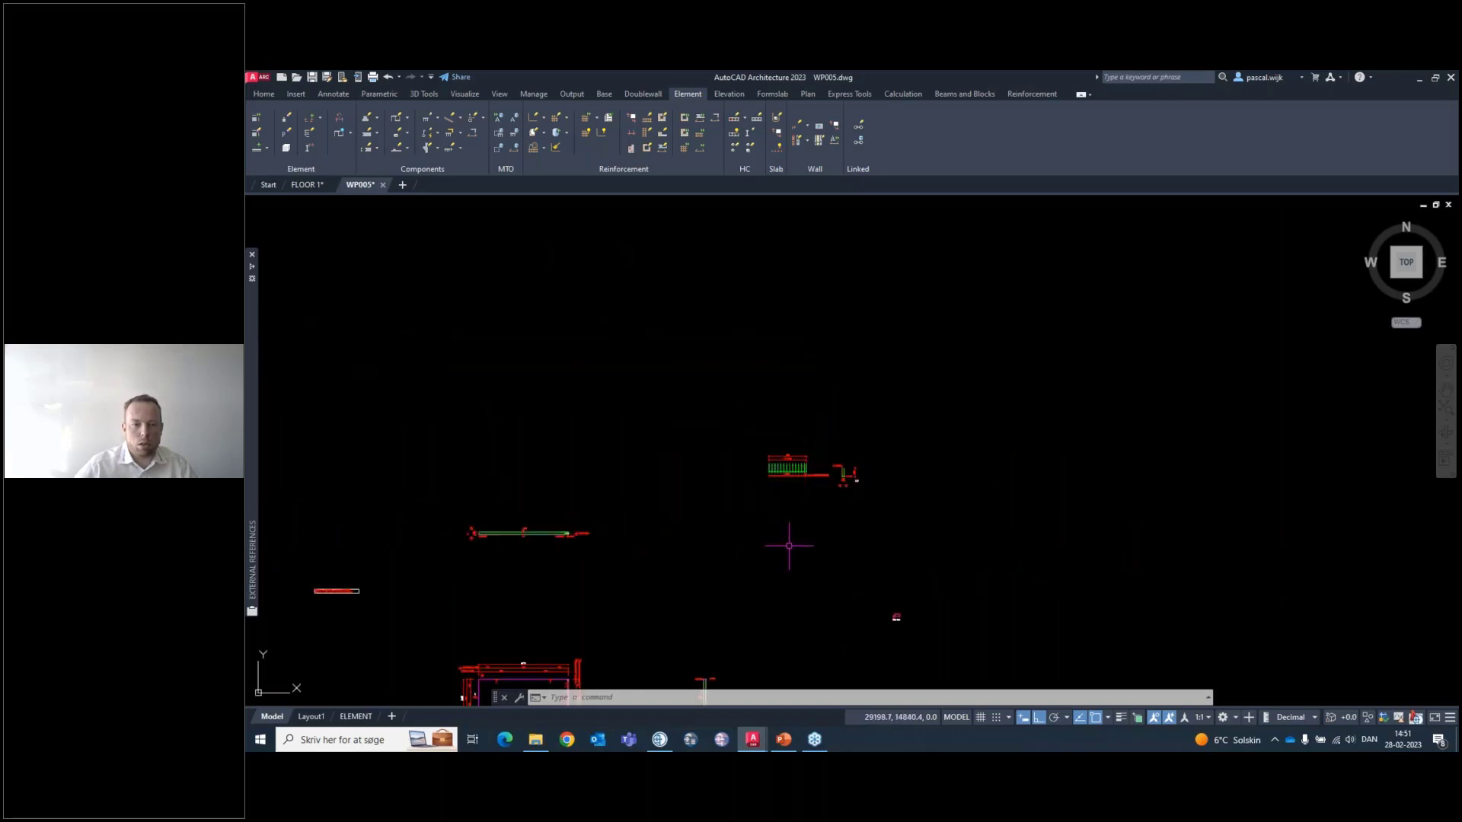
Shift two bars of group A21 in the upper part of edge 4 downward, clear of the cast-in fixtures
{"action": "scroll", "coordinate": [812, 434], "scroll_direction": "up", "scroll_amount": 10}
{"action": "scroll", "coordinate": [685, 443], "scroll_direction": "up", "scroll_amount": 5}
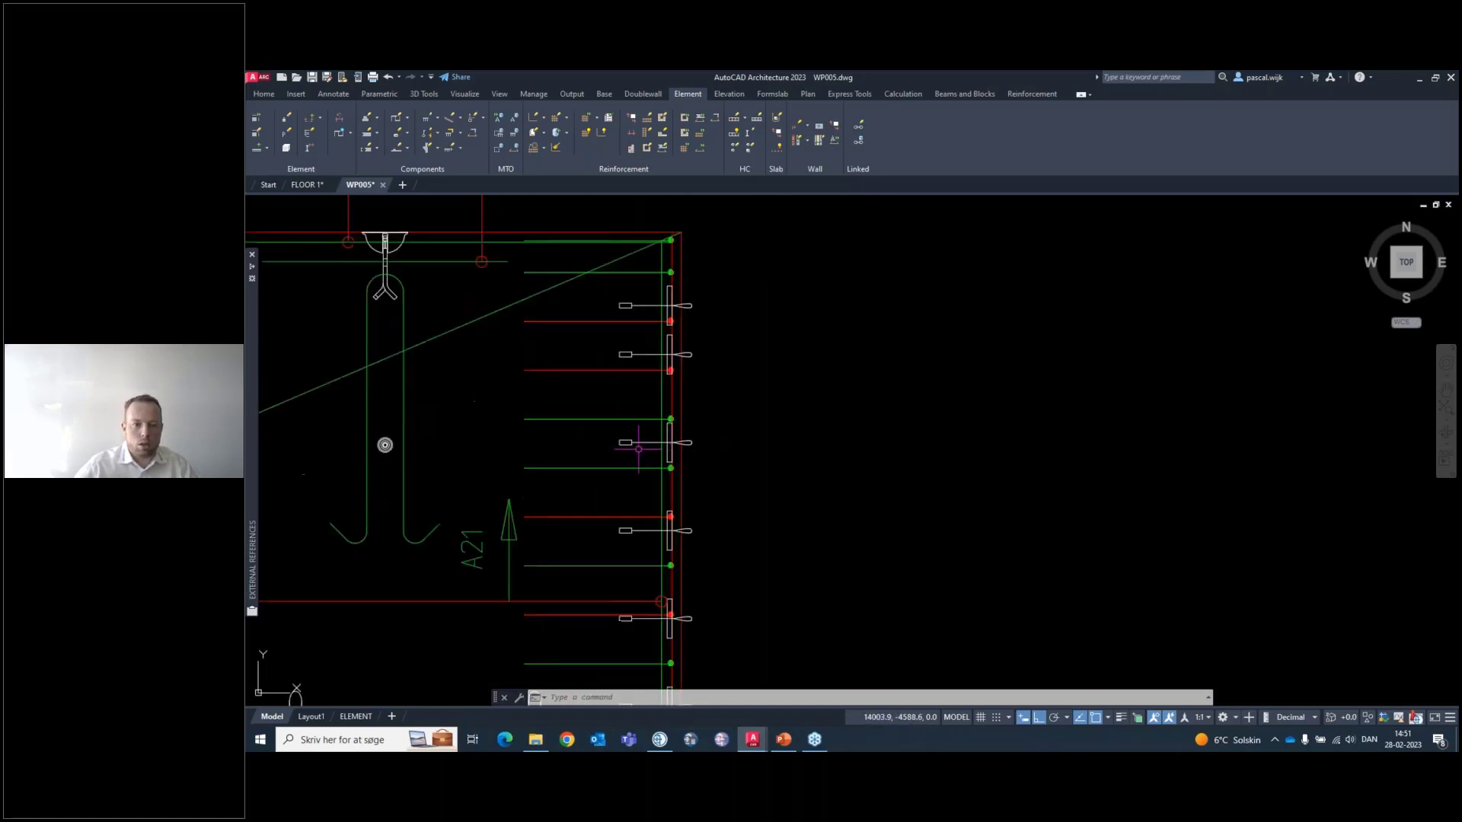
{"action": "left_click", "coordinate": [640, 371]}
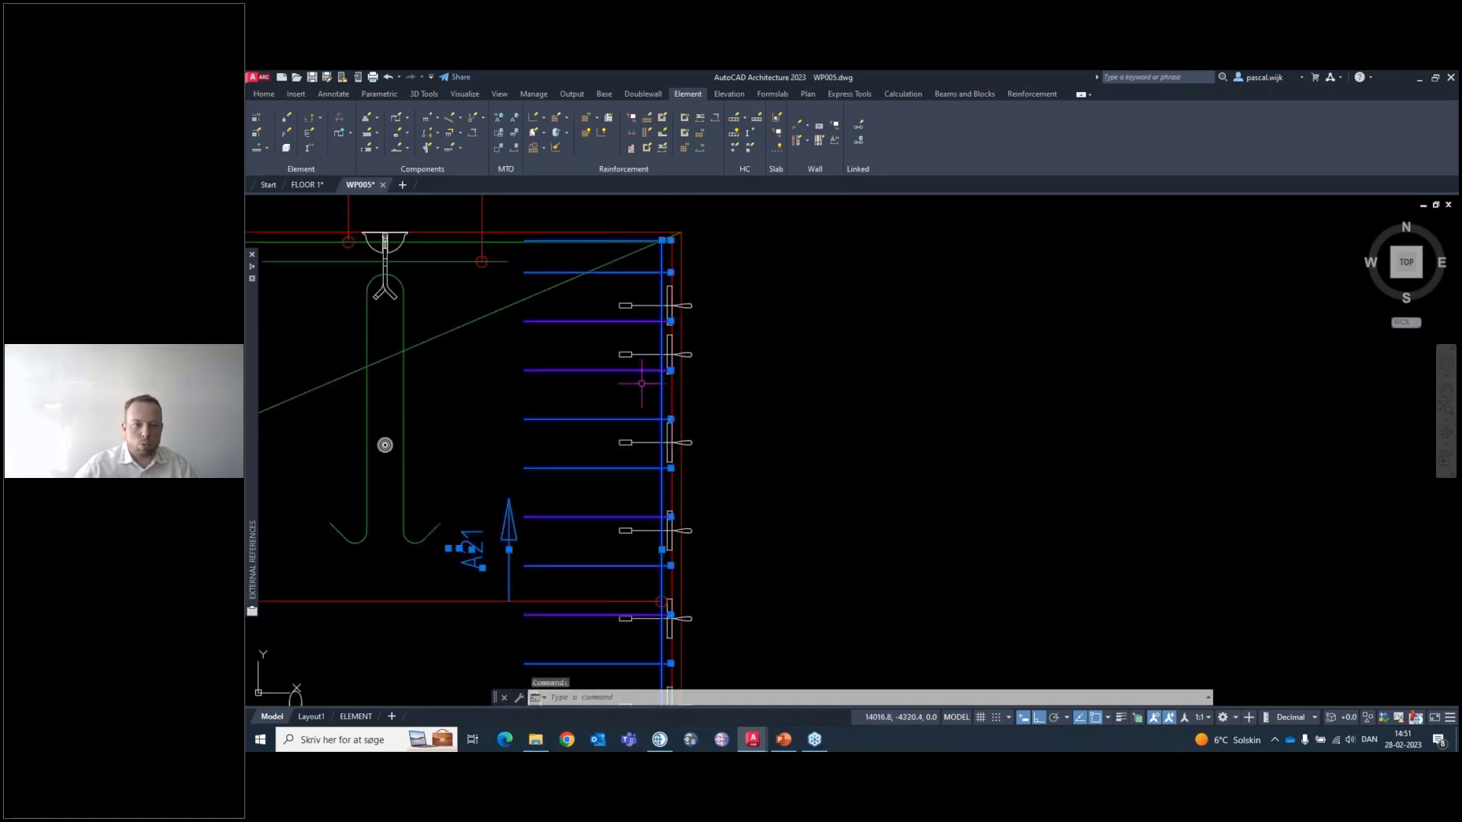
{"action": "scroll", "coordinate": [674, 365], "scroll_direction": "up", "scroll_amount": 4}
{"action": "left_click", "coordinate": [649, 391]}
{"action": "left_click", "coordinate": [648, 441]}
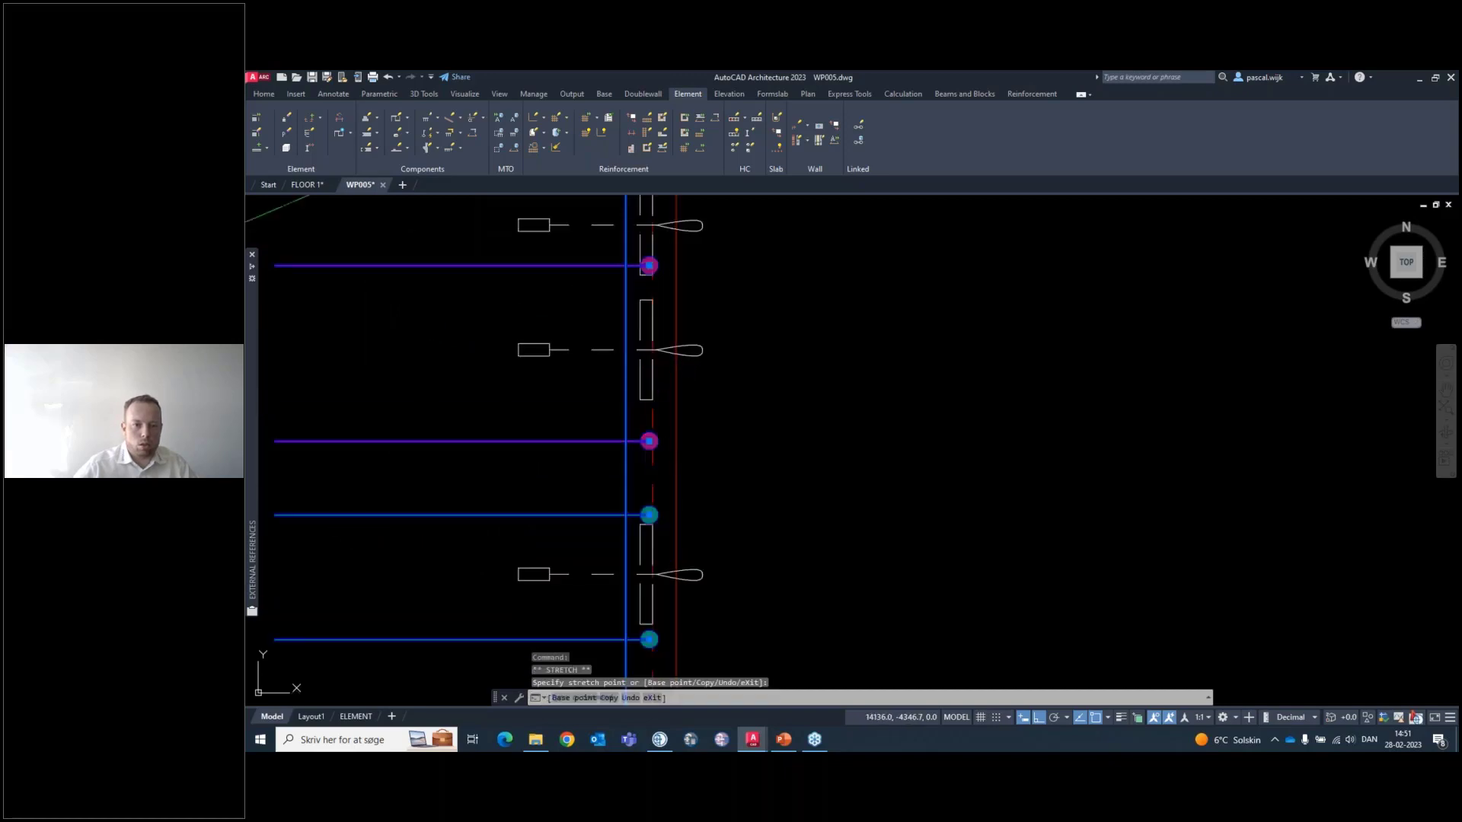
{"action": "left_click", "coordinate": [649, 267]}
{"action": "scroll", "coordinate": [650, 290], "scroll_direction": "up", "scroll_amount": 2}
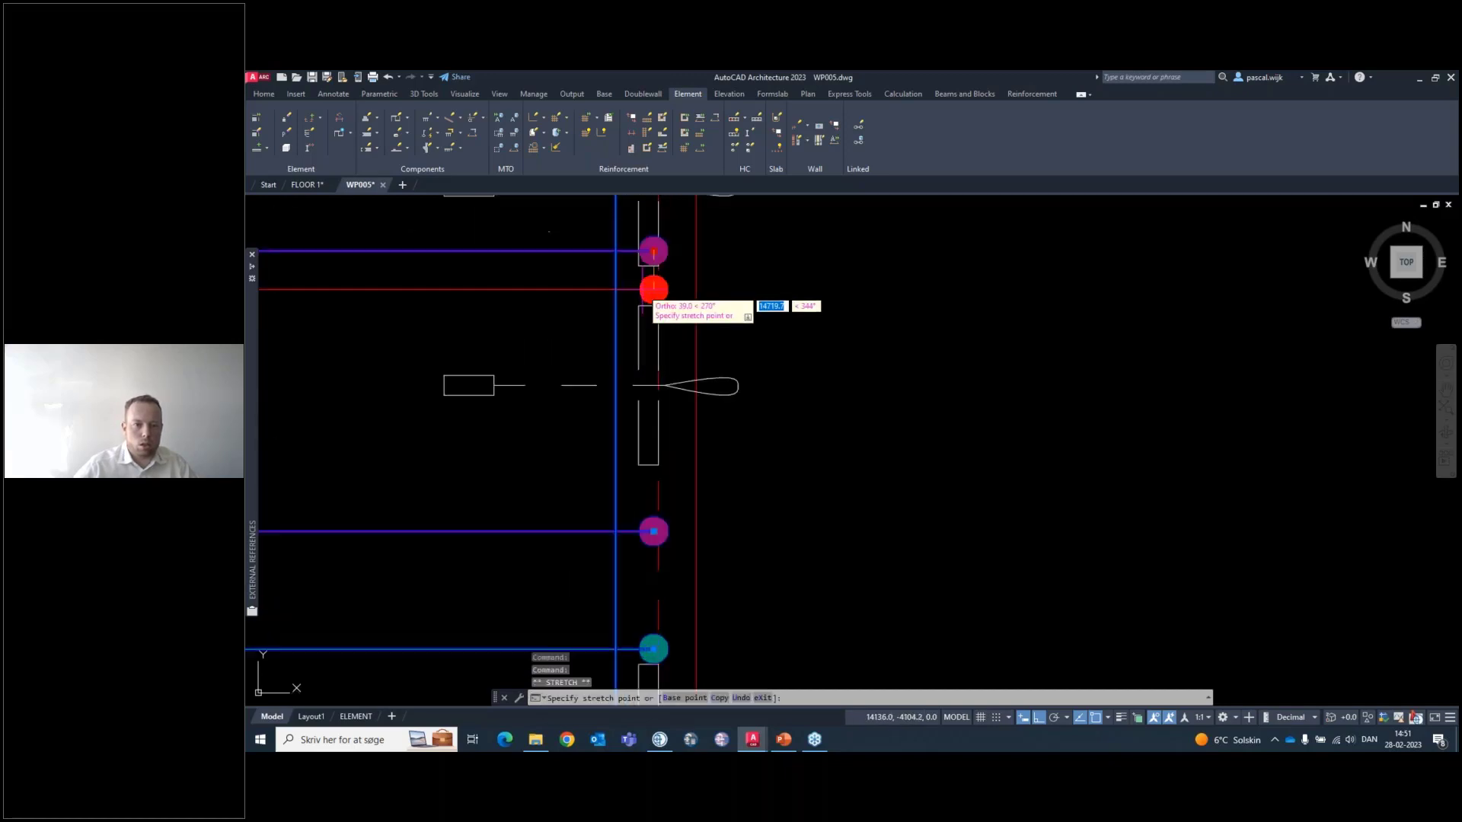
{"action": "left_click", "coordinate": [651, 291]}
{"action": "scroll", "coordinate": [658, 290], "scroll_direction": "down", "scroll_amount": 8}
{"action": "scroll", "coordinate": [674, 352], "scroll_direction": "up", "scroll_amount": 4}
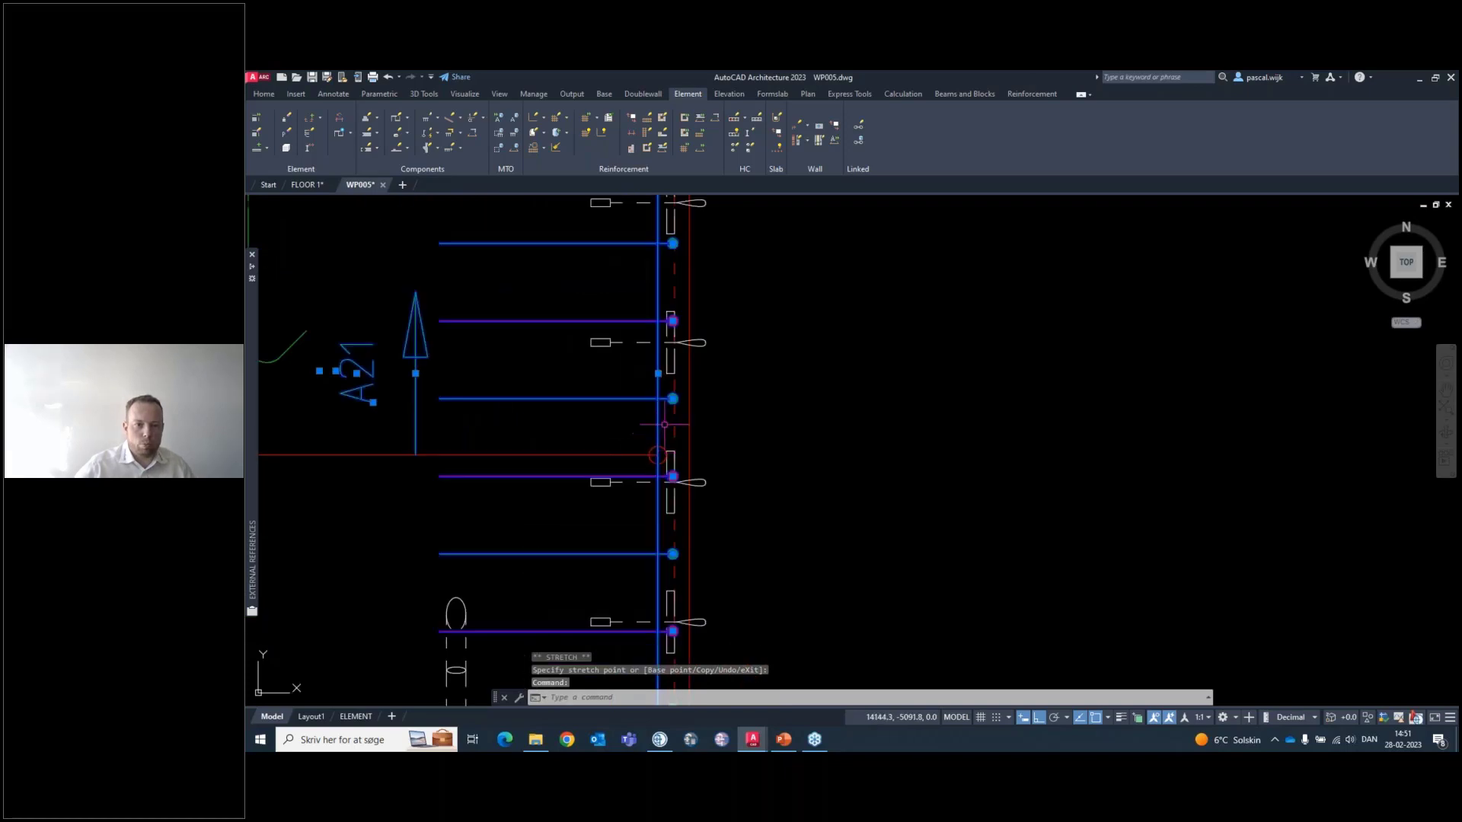
Shift one bar beside the A21 arrow upward, clear of the cast-in fixture below it
{"action": "key", "text": "Escape"}
{"action": "left_click", "coordinate": [672, 320]}
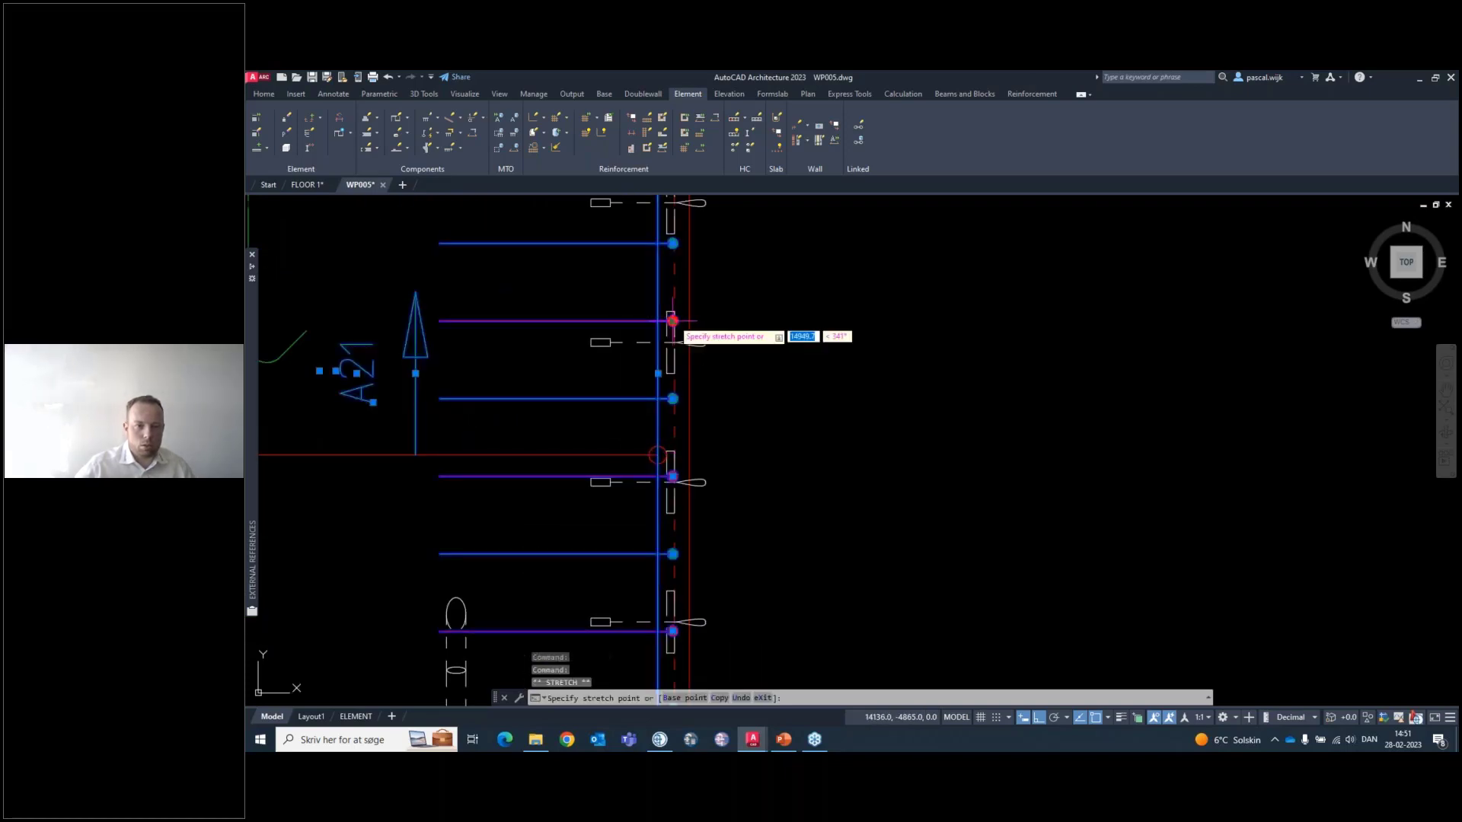
{"action": "left_click", "coordinate": [672, 296]}
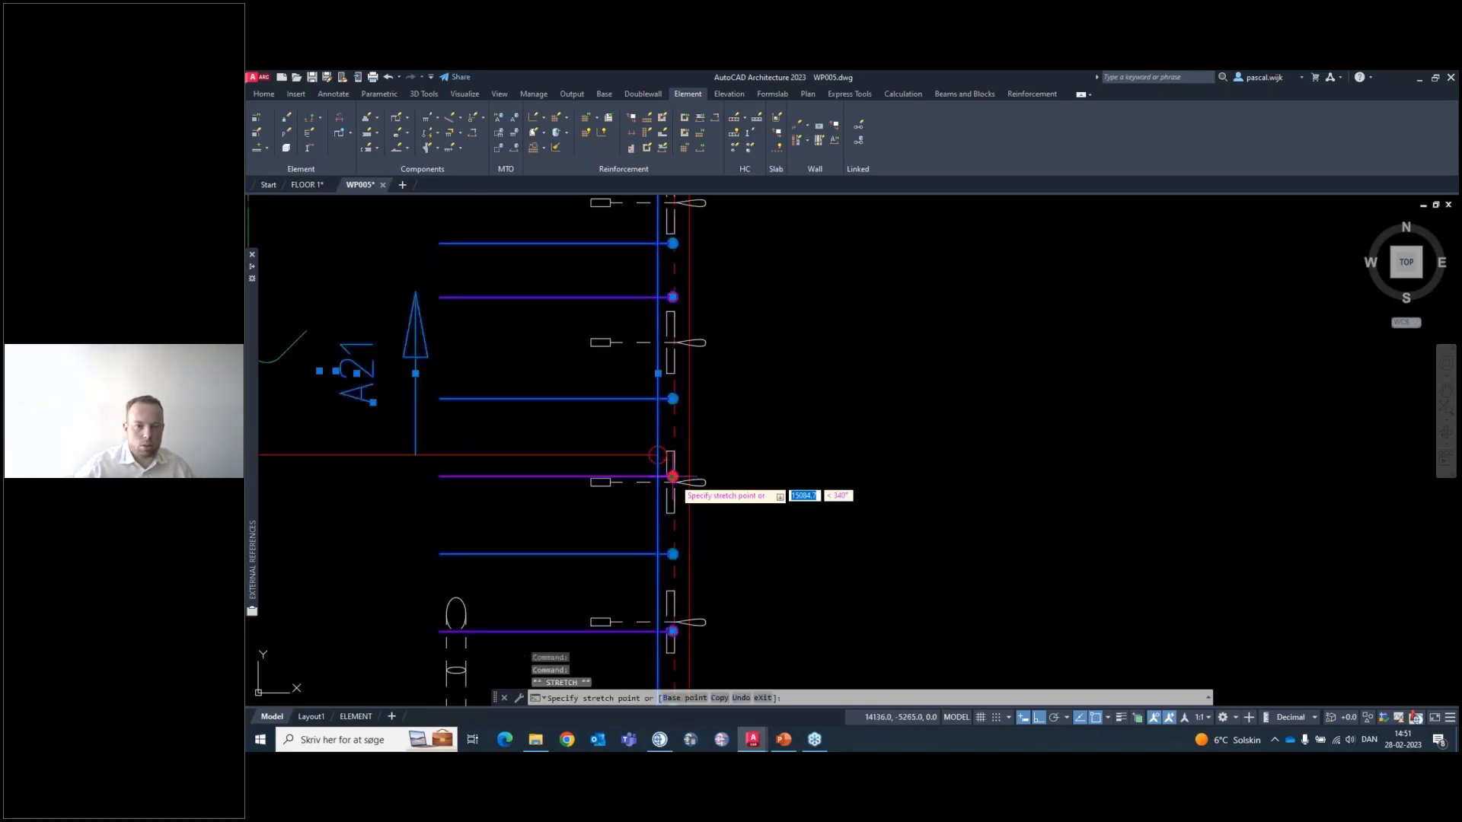
{"action": "key", "text": "Escape"}
Move the whole reinforcement group A21 slightly inward from edge 4 of the wall
{"action": "scroll", "coordinate": [728, 437], "scroll_direction": "down", "scroll_amount": 5}
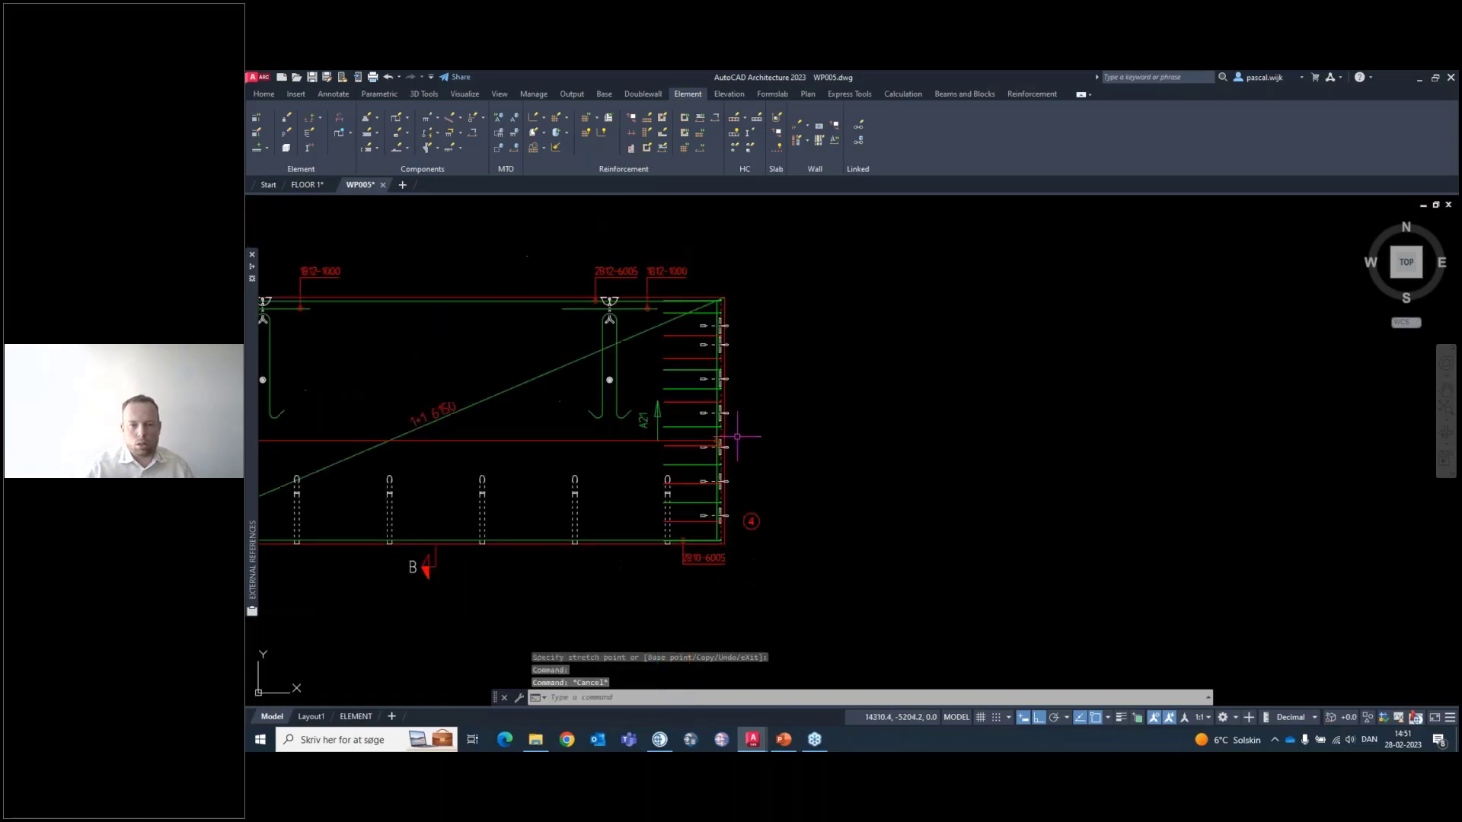
{"action": "scroll", "coordinate": [704, 463], "scroll_direction": "up", "scroll_amount": 3}
{"action": "left_click", "coordinate": [688, 451]}
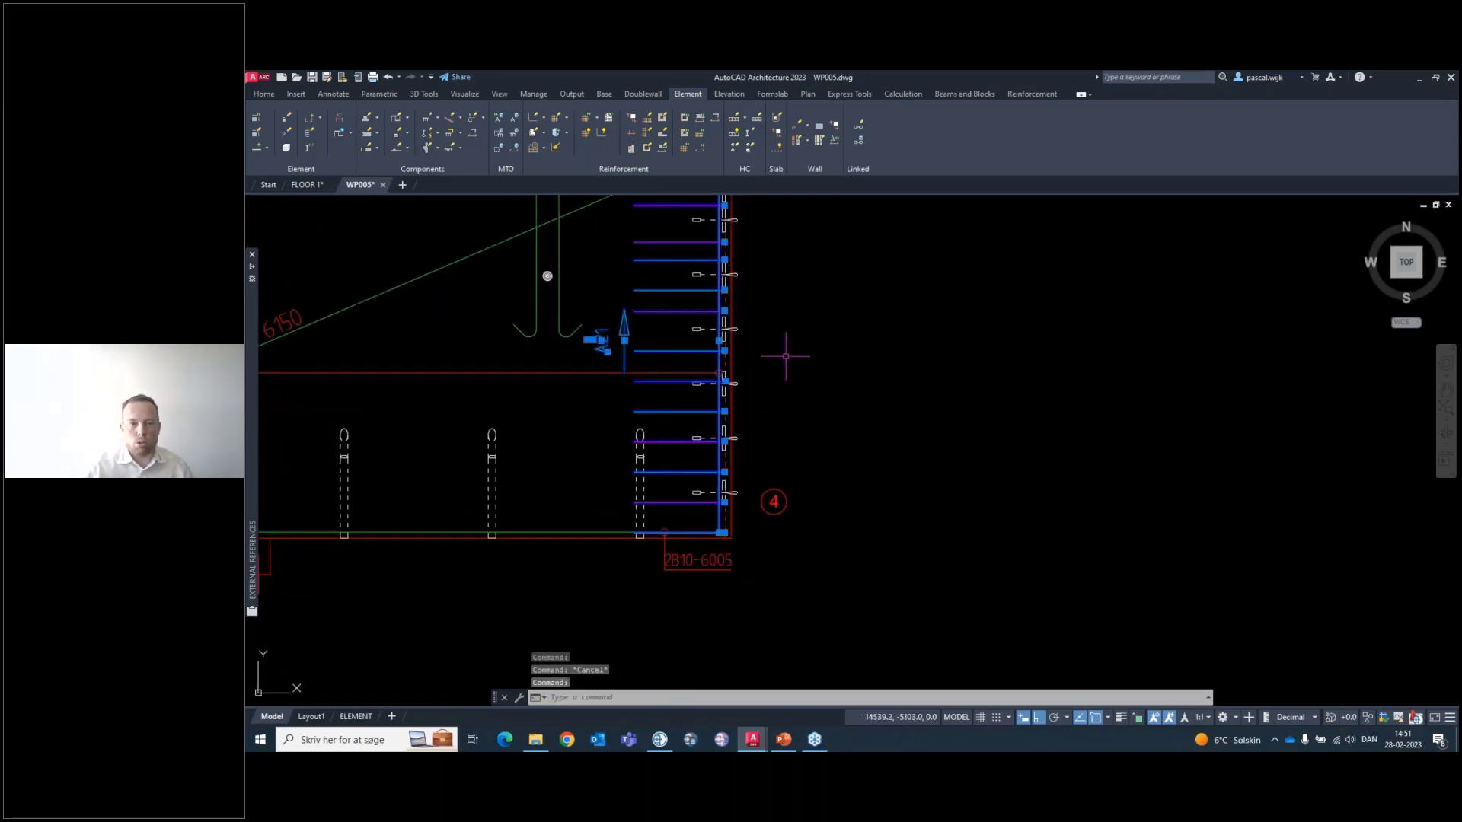
{"action": "type", "text": "m"}
{"action": "key", "text": "Return"}
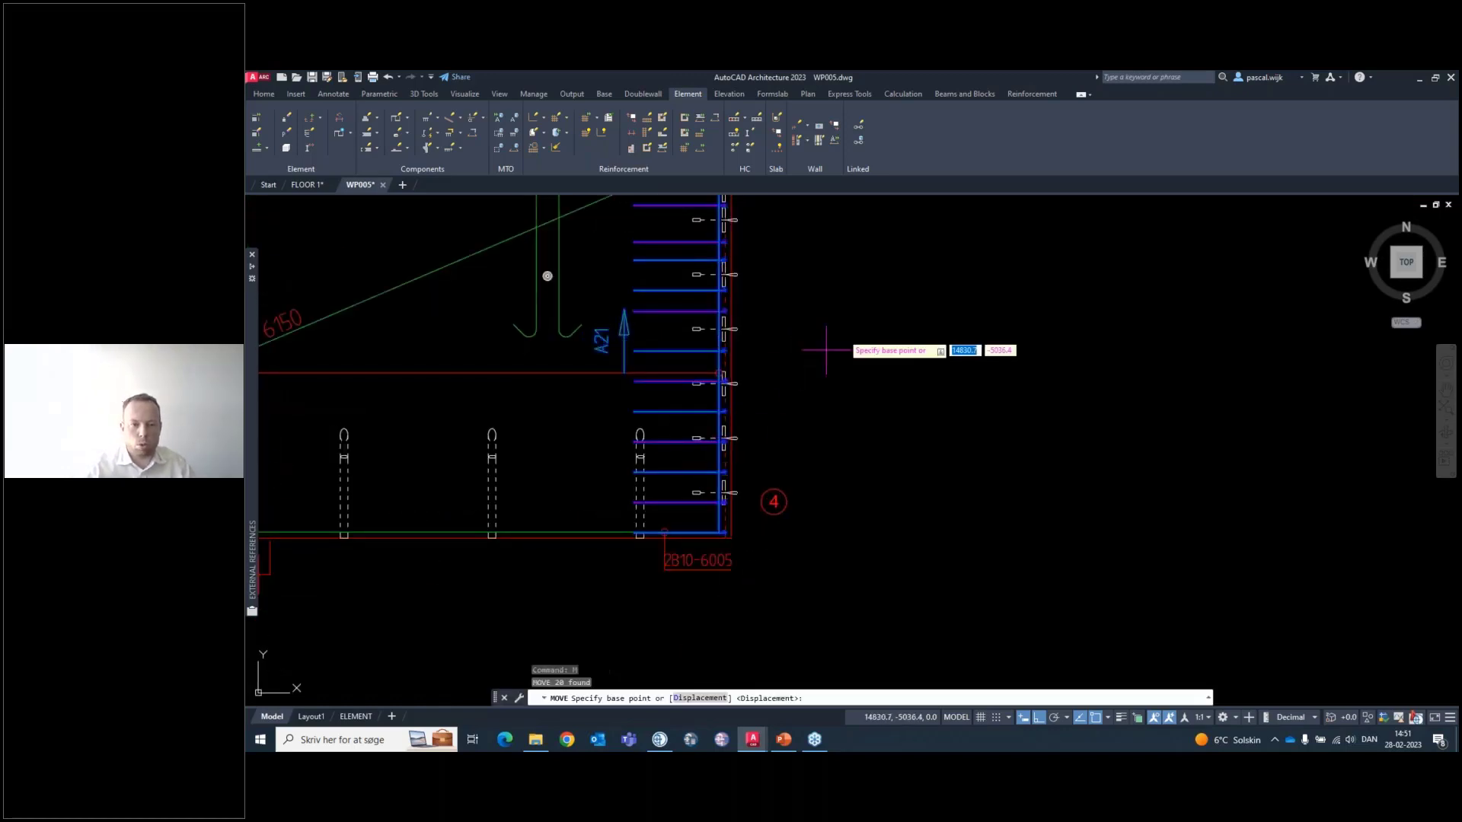
{"action": "left_click", "coordinate": [862, 320]}
{"action": "left_click", "coordinate": [866, 315]}
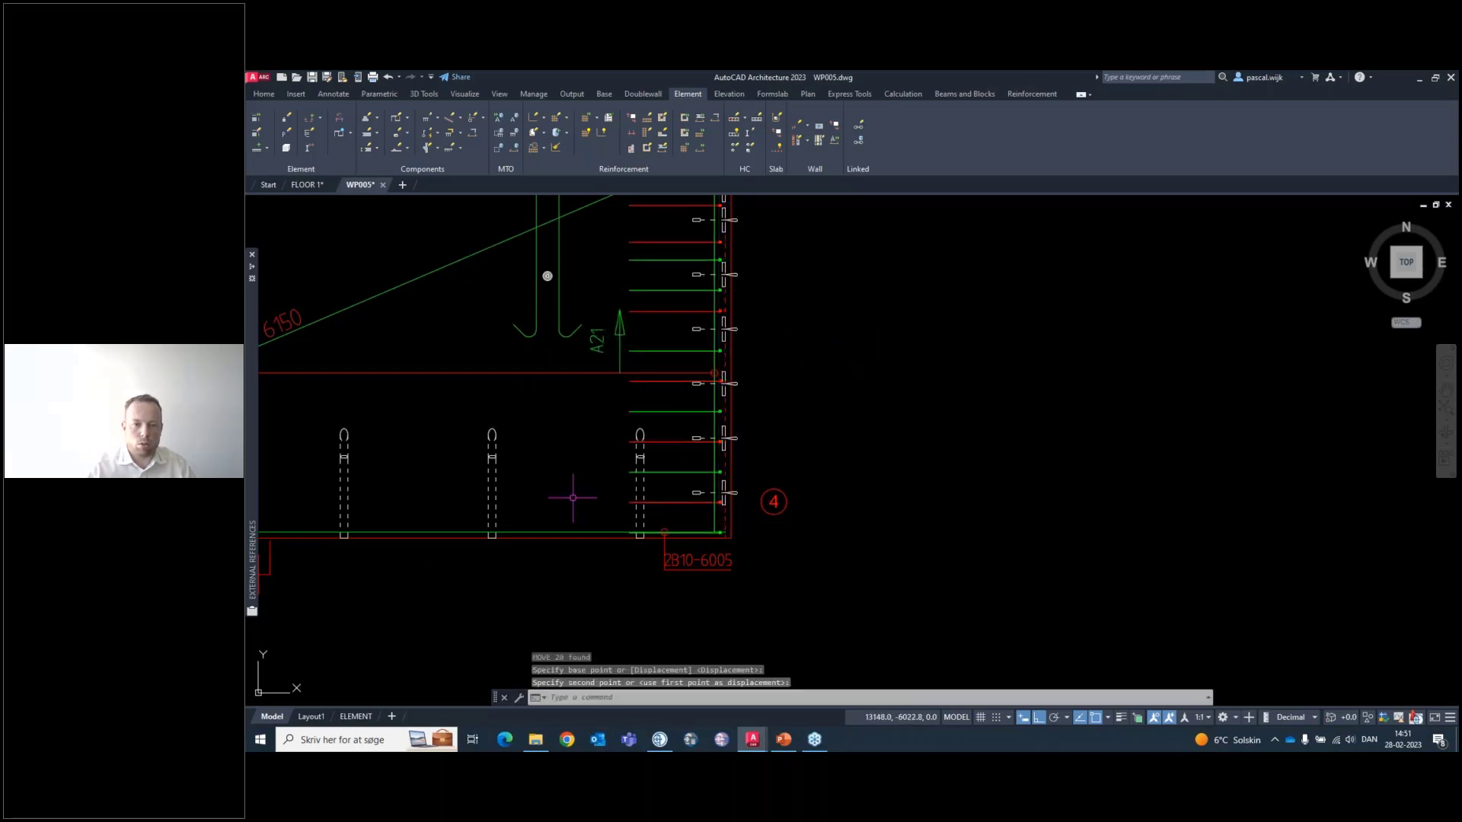
Examine the adjusted bars along edge 4, the overall sheet and the front view of the wall
{"action": "scroll", "coordinate": [555, 487], "scroll_direction": "down", "scroll_amount": 4}
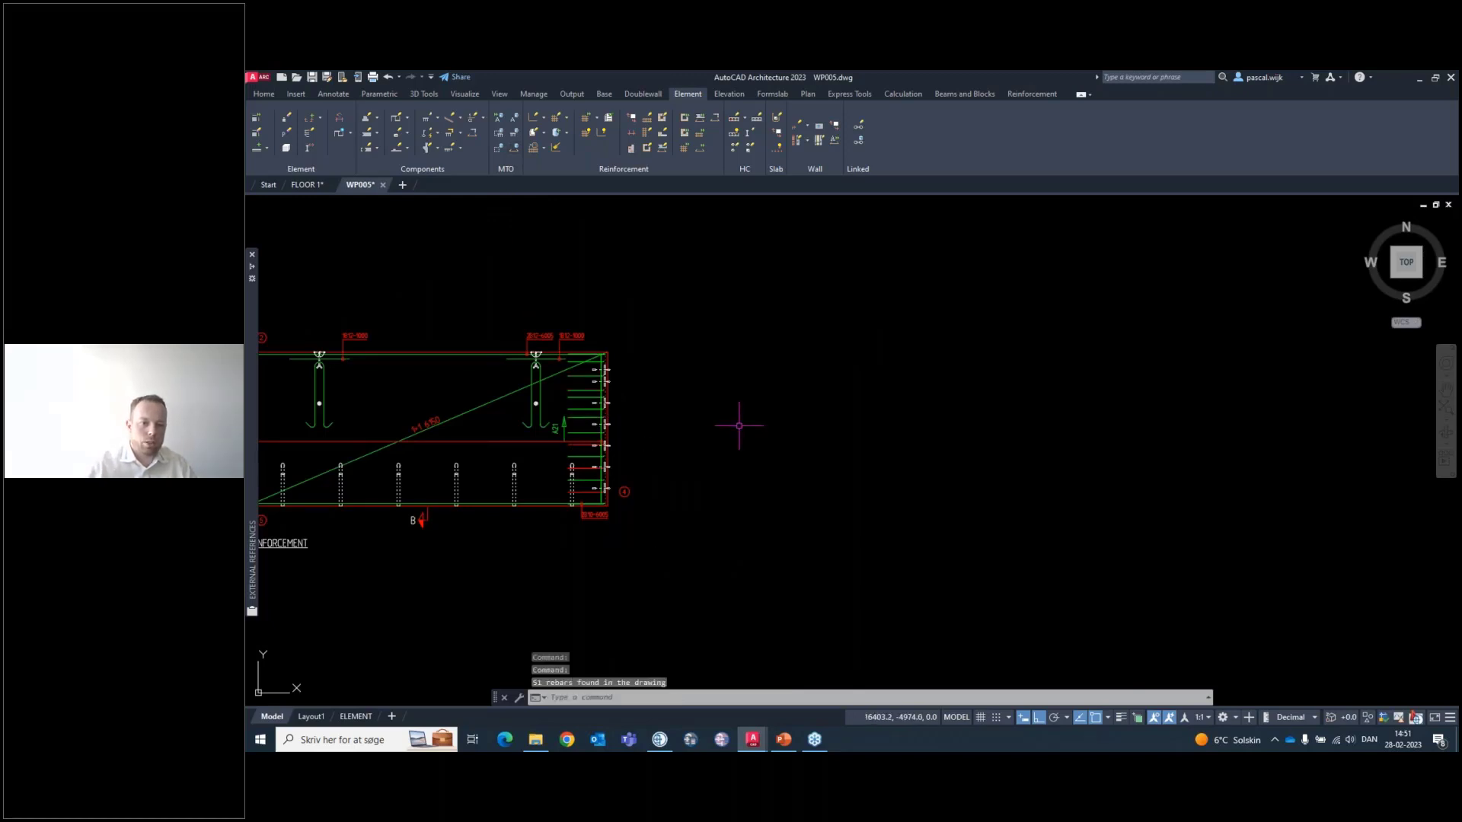
{"action": "scroll", "coordinate": [738, 426], "scroll_direction": "up", "scroll_amount": 5}
{"action": "middle_click_drag", "start_coordinate": [843, 345], "coordinate": [774, 420]}
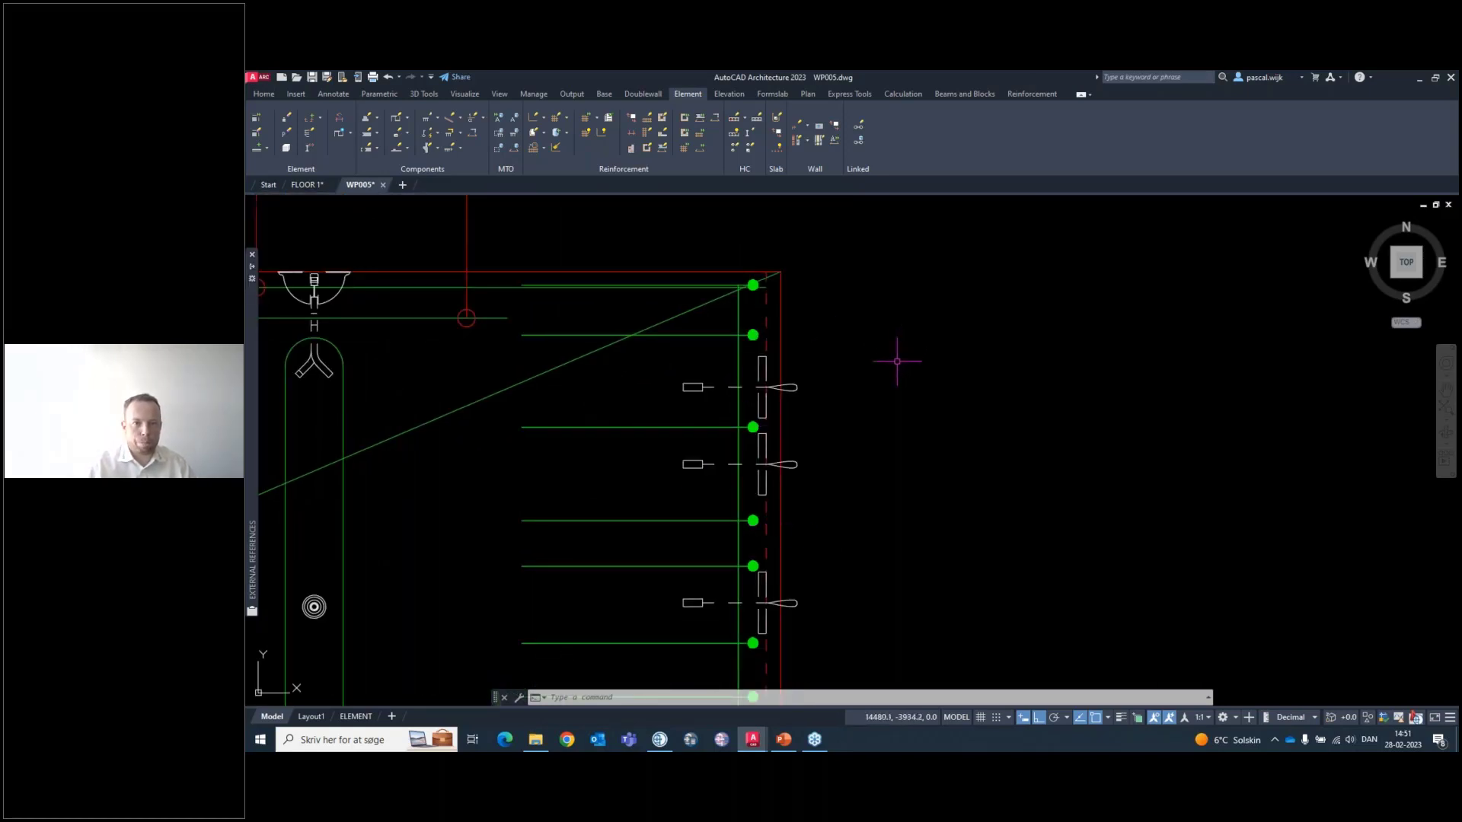
{"action": "scroll", "coordinate": [913, 358], "scroll_direction": "down", "scroll_amount": 6}
{"action": "middle_click_drag", "start_coordinate": [873, 324], "coordinate": [889, 452]}
{"action": "scroll", "coordinate": [893, 459], "scroll_direction": "down", "scroll_amount": 4}
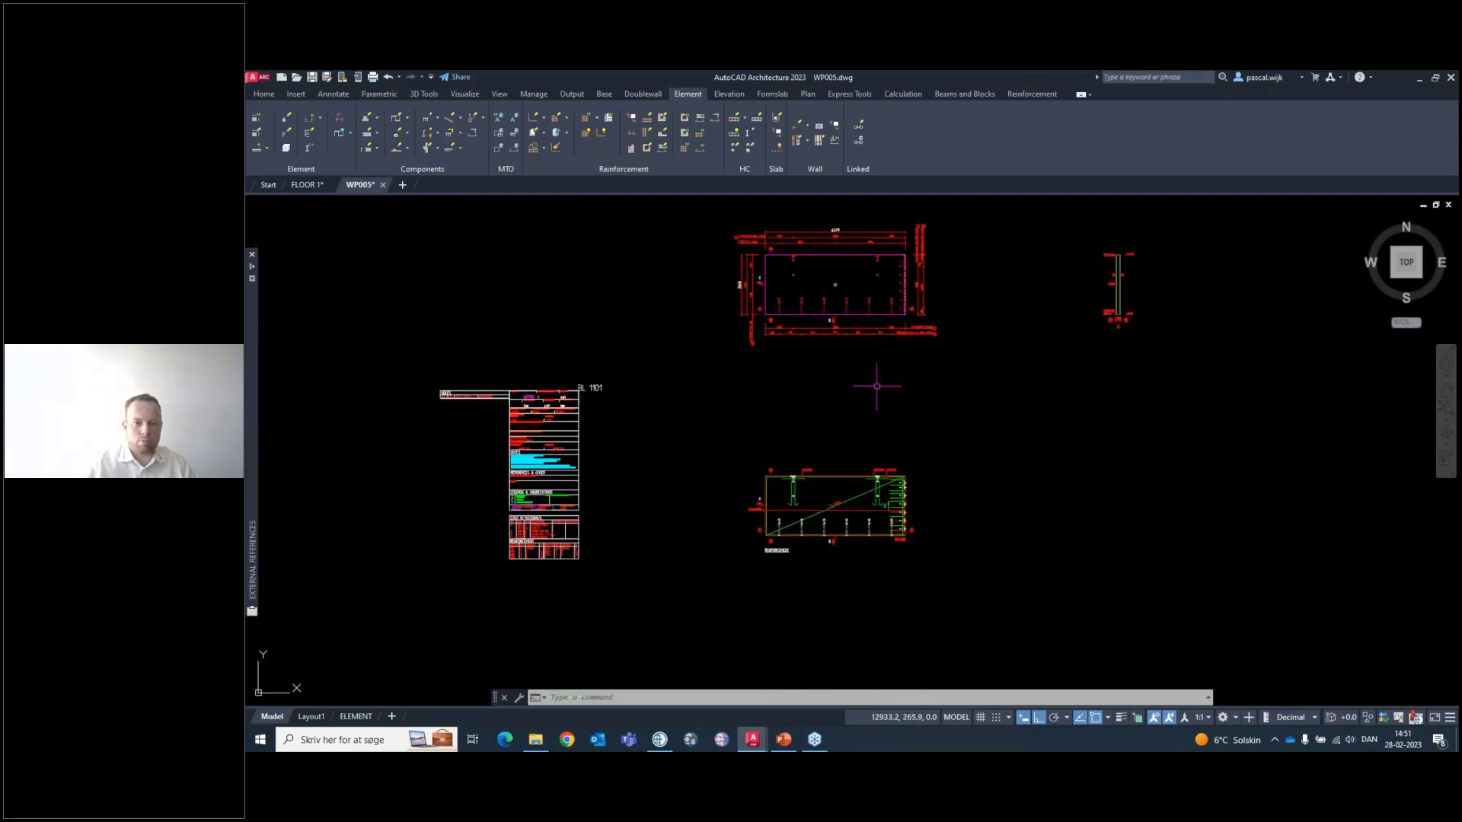
{"action": "middle_click_drag", "start_coordinate": [895, 334], "coordinate": [841, 432]}
{"action": "scroll", "coordinate": [827, 317], "scroll_direction": "up", "scroll_amount": 4}
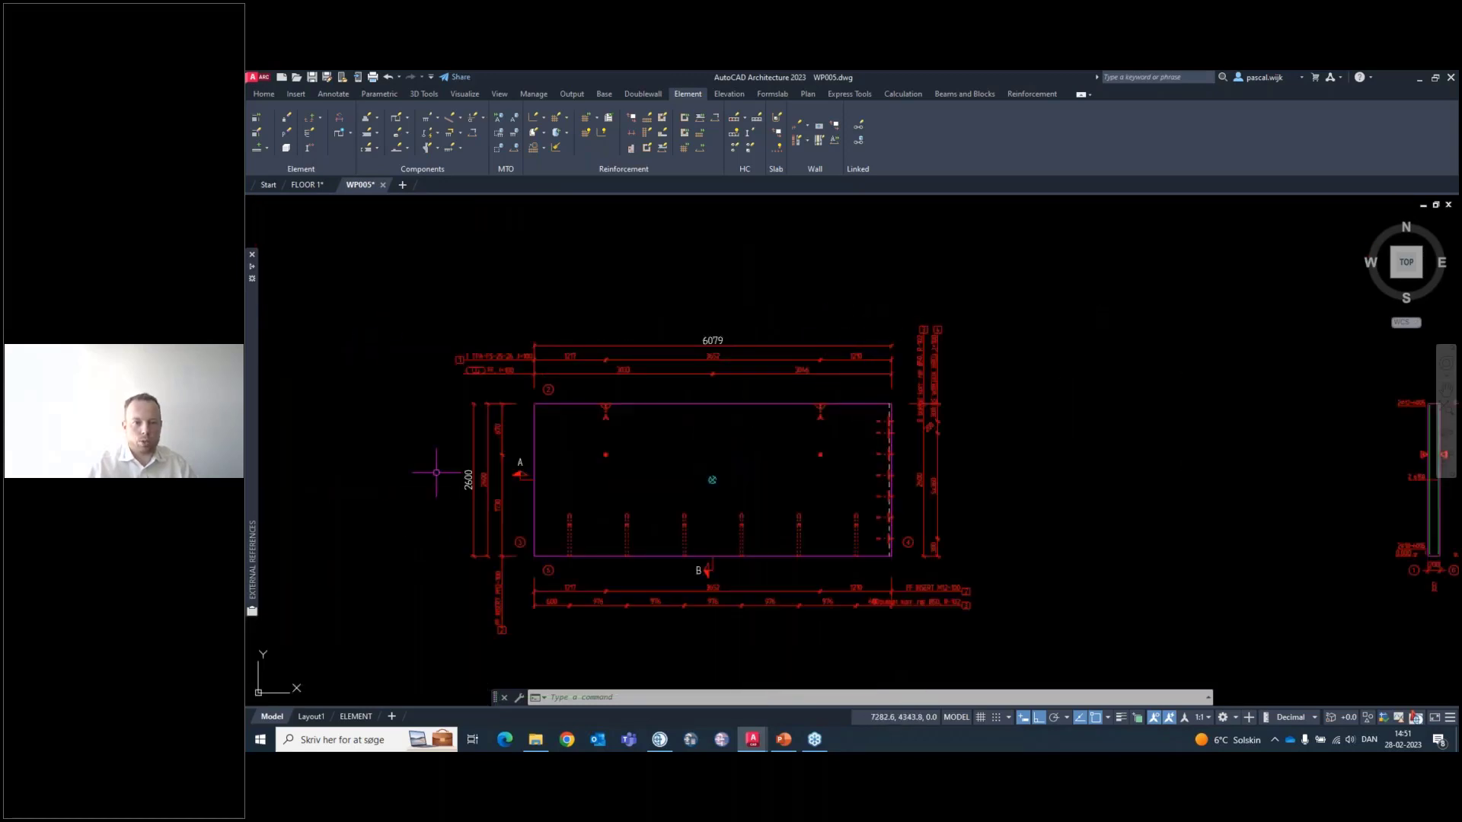
{"action": "middle_click_drag", "start_coordinate": [729, 466], "coordinate": [639, 421]}
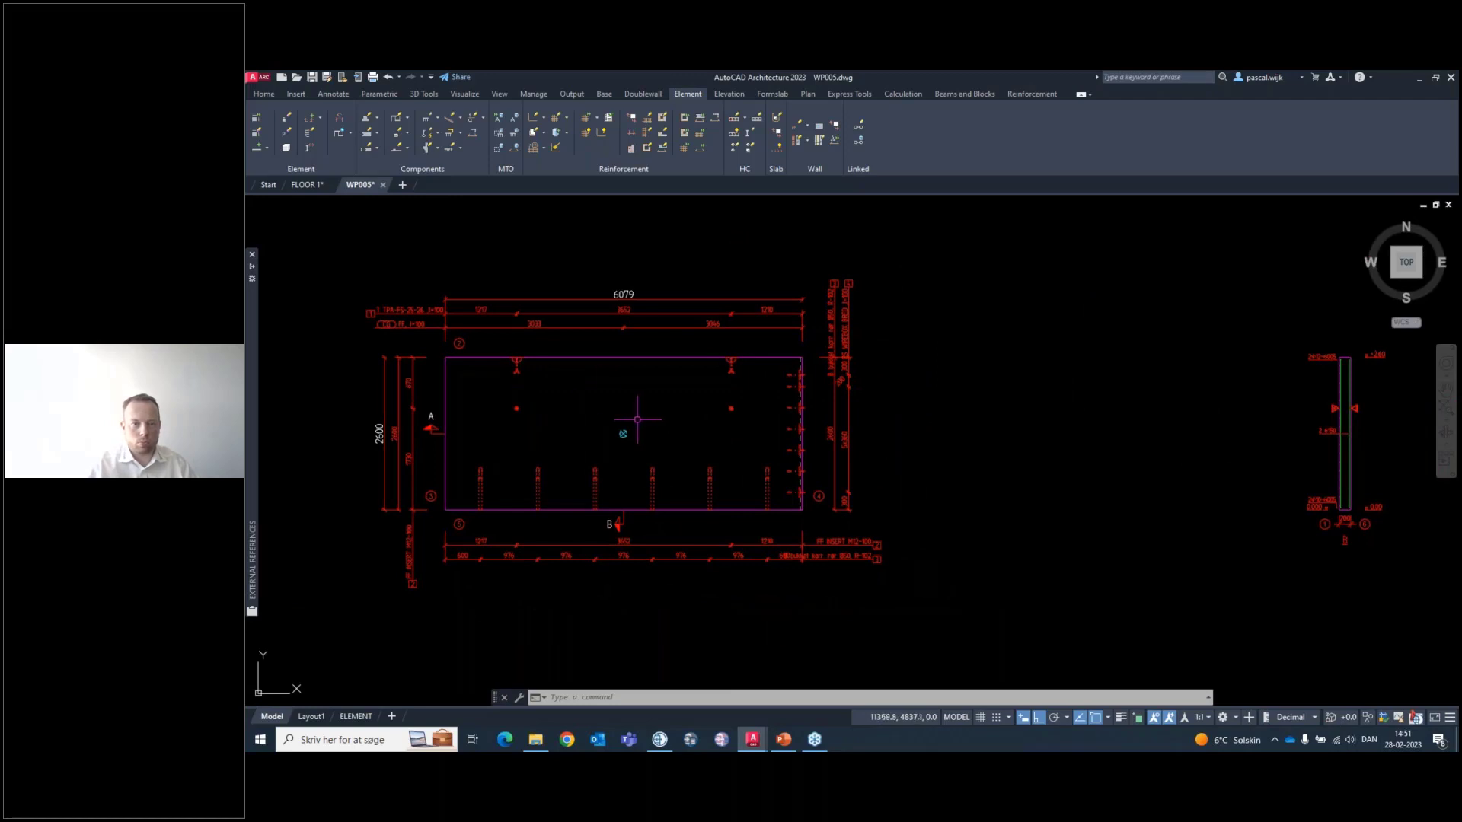
Draw a circular cut-out recess with diameter 500 in the front view of the wall, between its centre and edge 4
{"action": "left_click", "coordinate": [408, 134]}
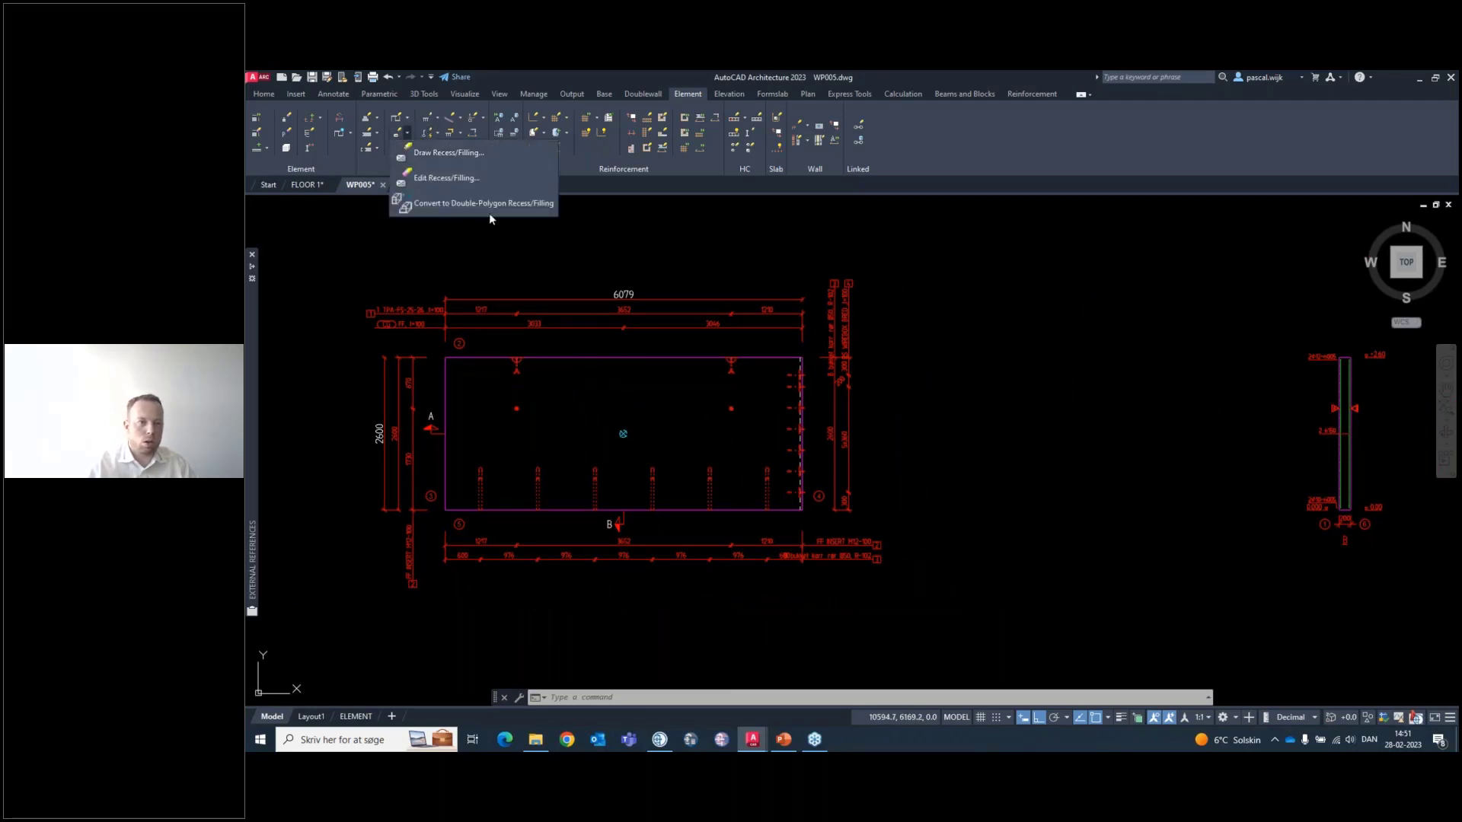
{"action": "left_click", "coordinate": [451, 162]}
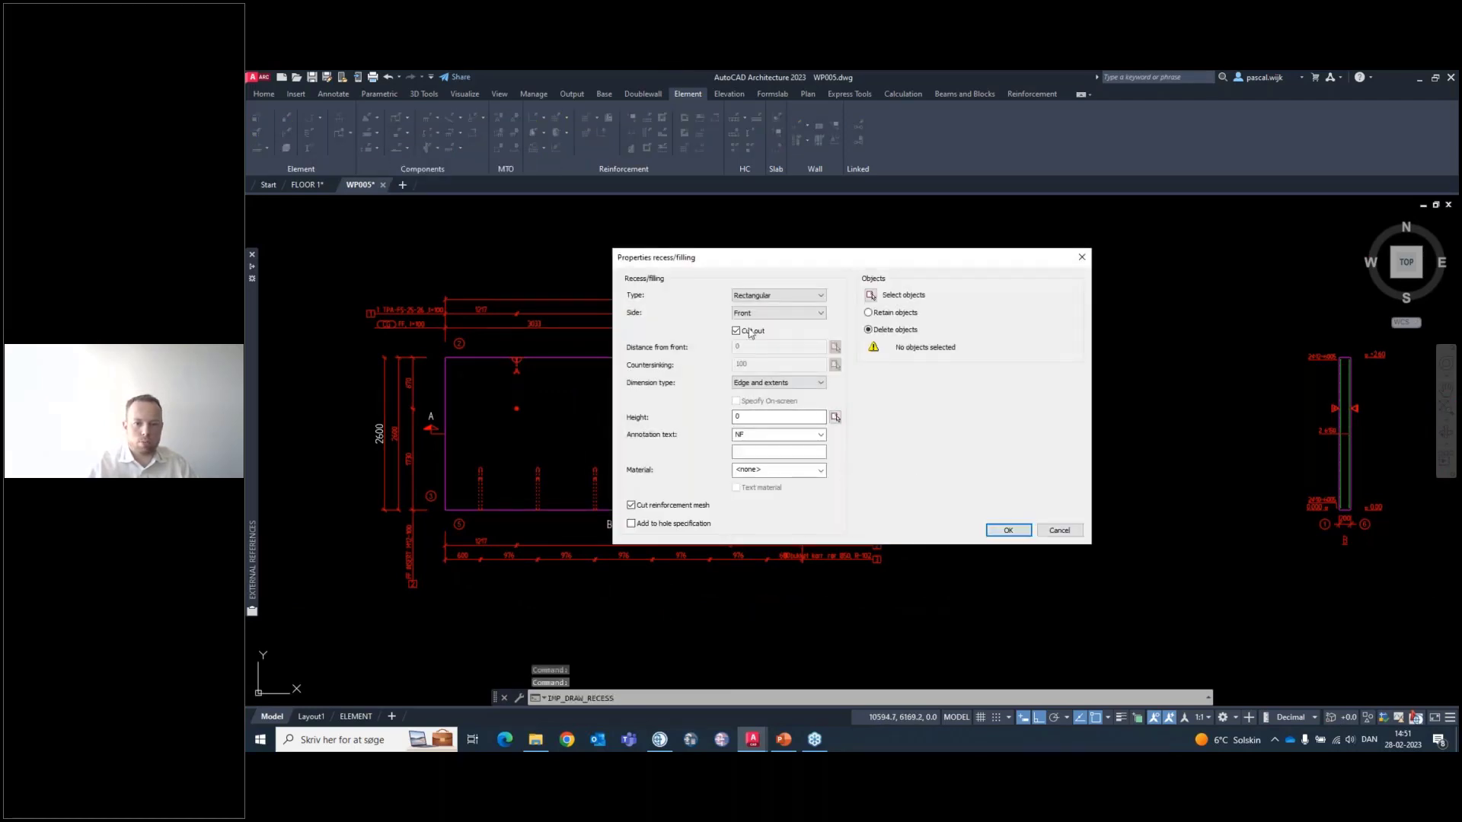
{"action": "left_click", "coordinate": [776, 296]}
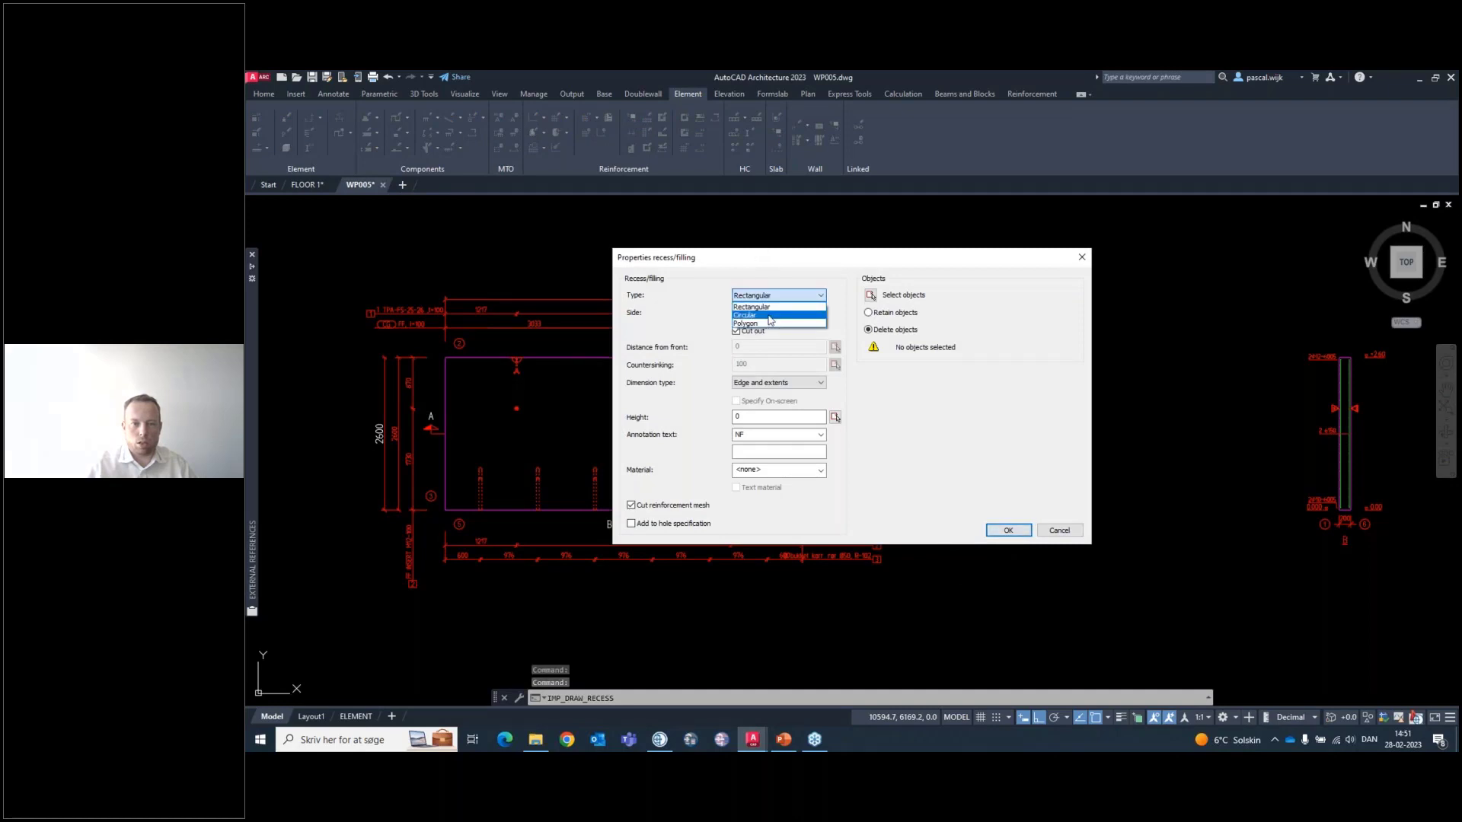
{"action": "left_click", "coordinate": [778, 314]}
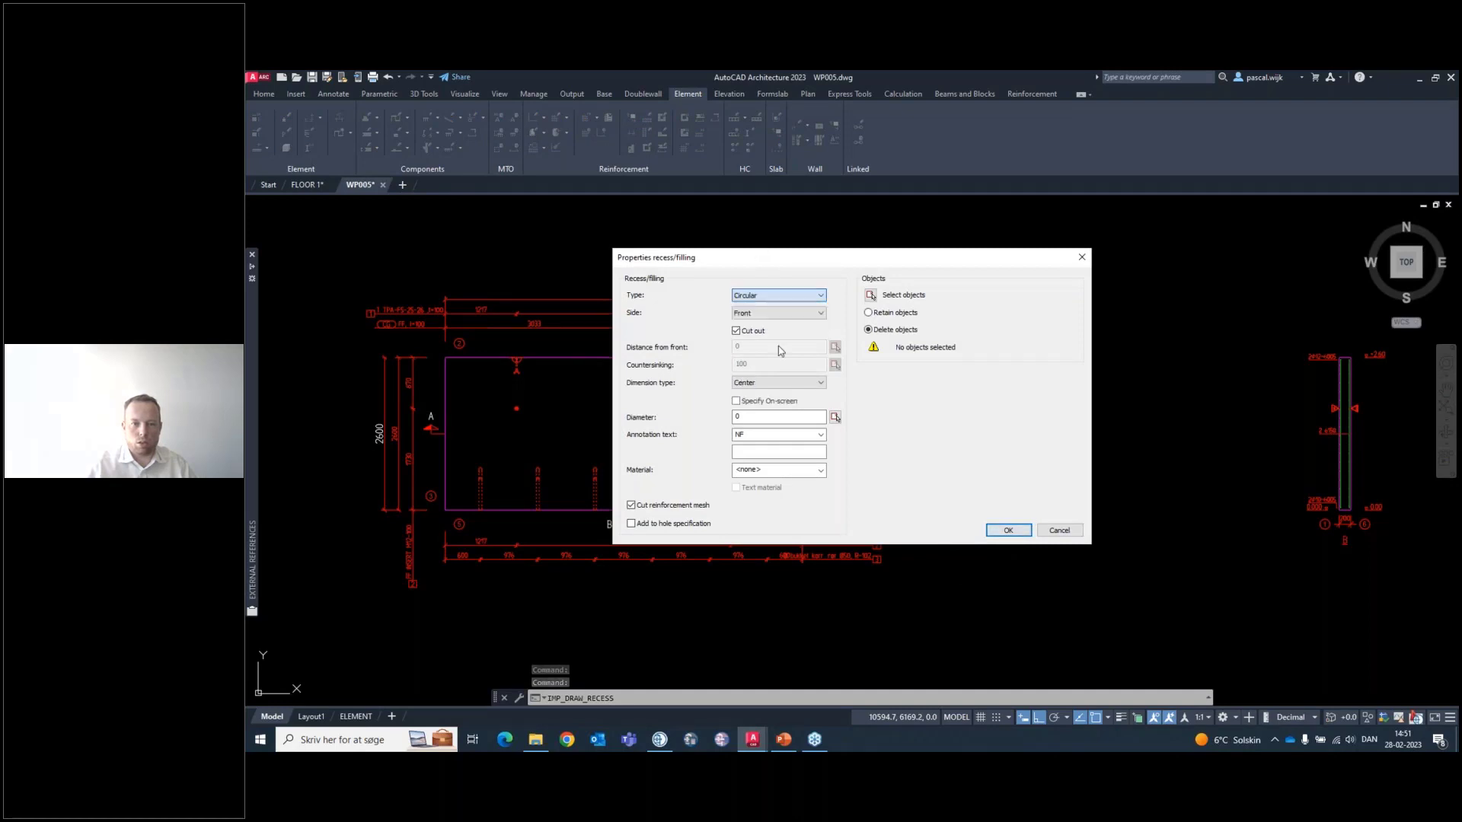
{"action": "left_click", "coordinate": [774, 296]}
{"action": "left_click", "coordinate": [676, 314]}
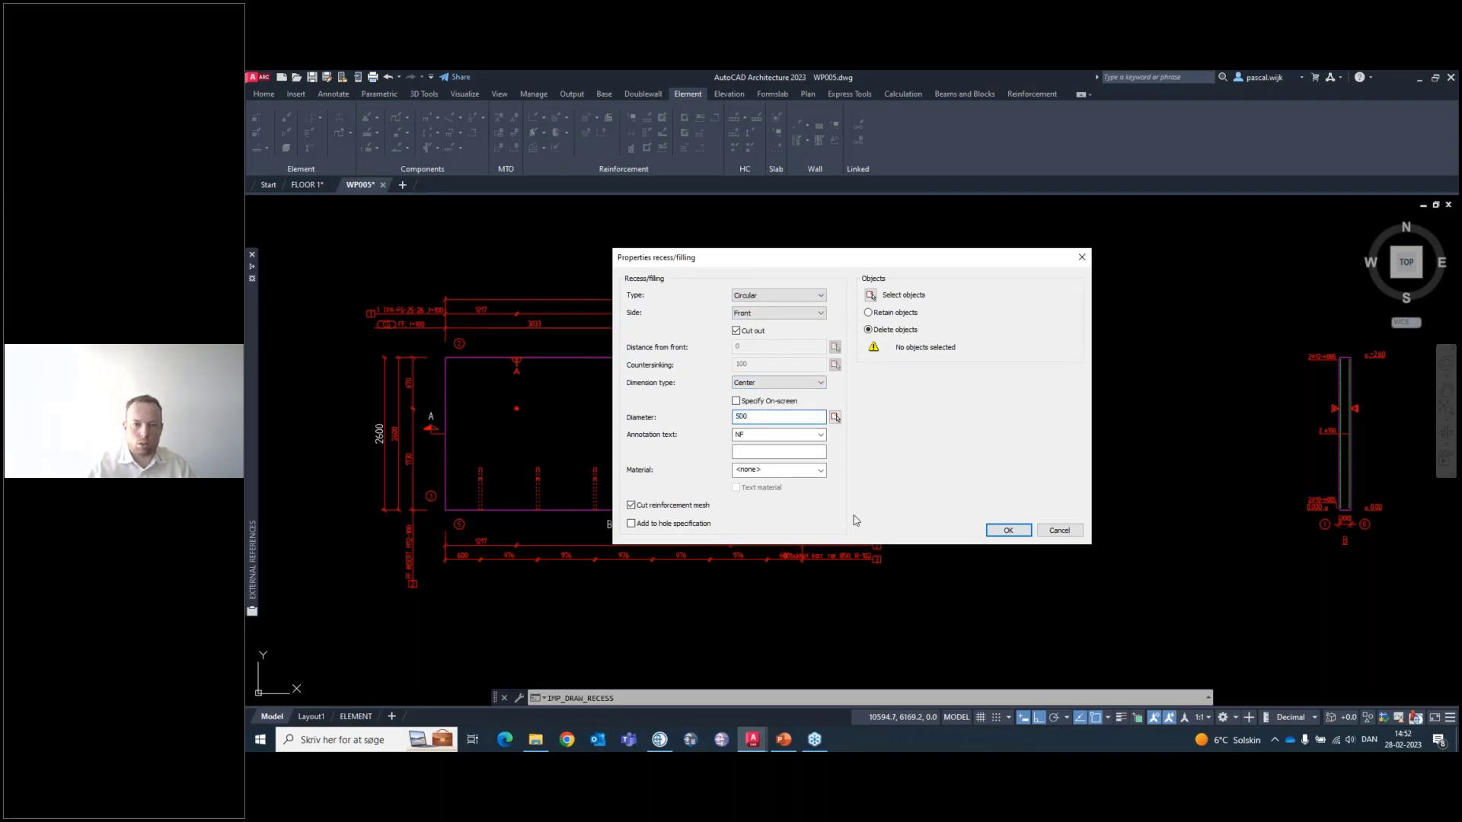
{"action": "left_click", "coordinate": [1007, 531]}
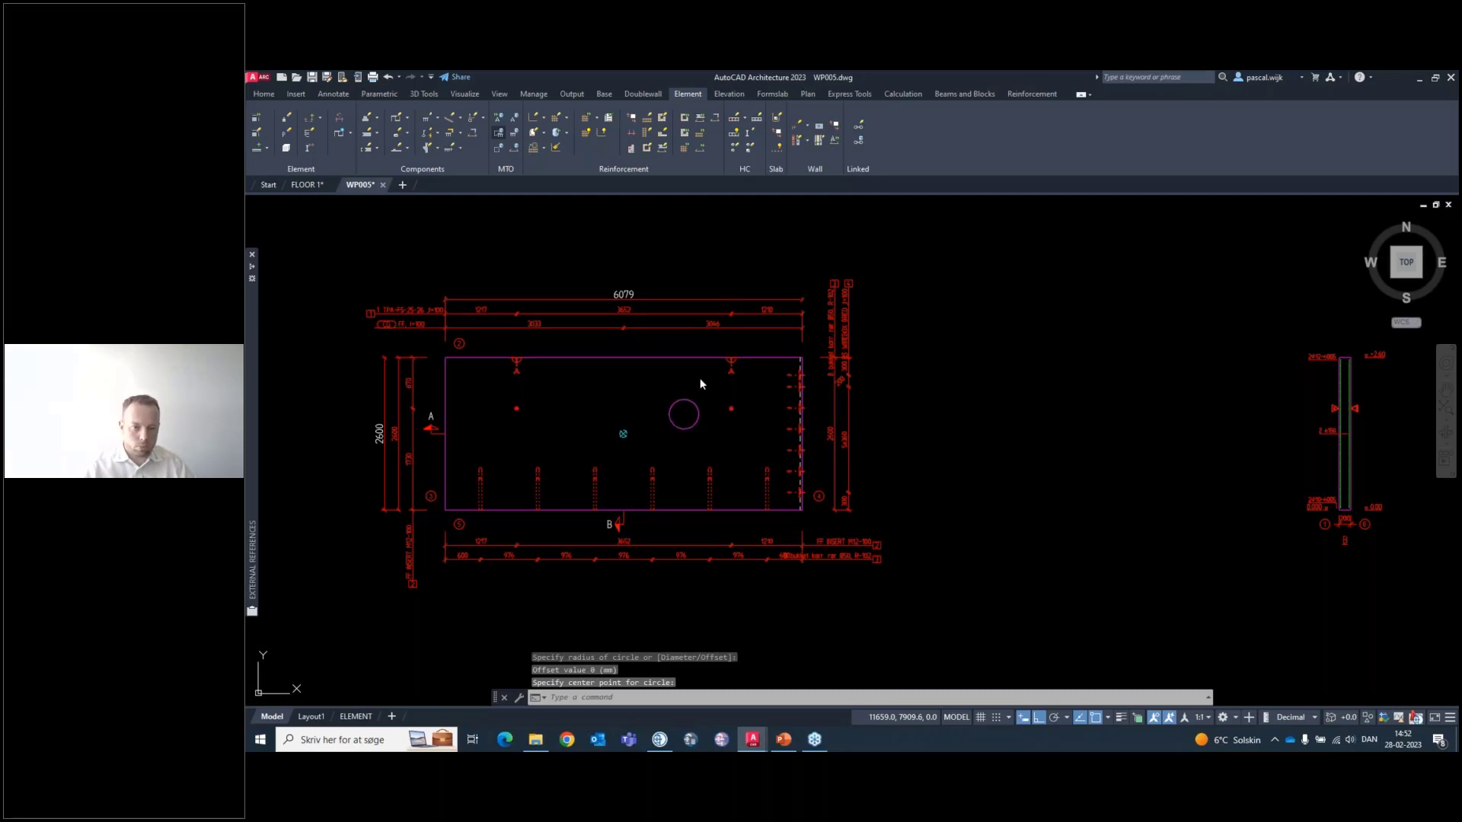
{"action": "key", "text": "Escape"}
Review the WP005 shop drawing sheet as a whole, and return to the FLOOR 1 plan at wall WP005
{"action": "scroll", "coordinate": [703, 380], "scroll_direction": "down", "scroll_amount": 2}
{"action": "scroll", "coordinate": [703, 379], "scroll_direction": "down", "scroll_amount": 3}
{"action": "middle_click_drag", "start_coordinate": [687, 350], "coordinate": [673, 462]}
{"action": "middle_click_drag", "start_coordinate": [838, 513], "coordinate": [930, 414]}
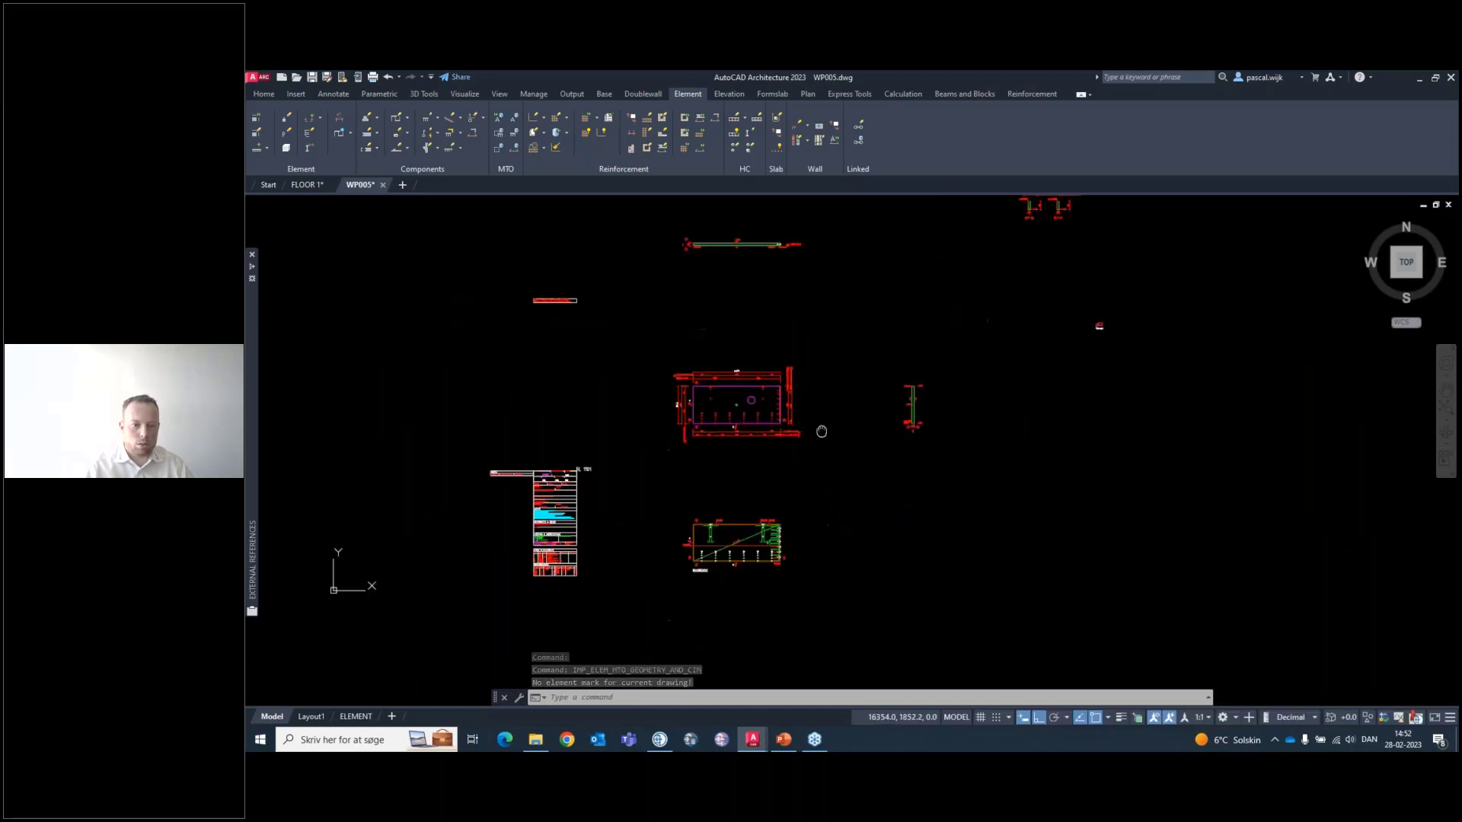
{"action": "left_click", "coordinate": [311, 184]}
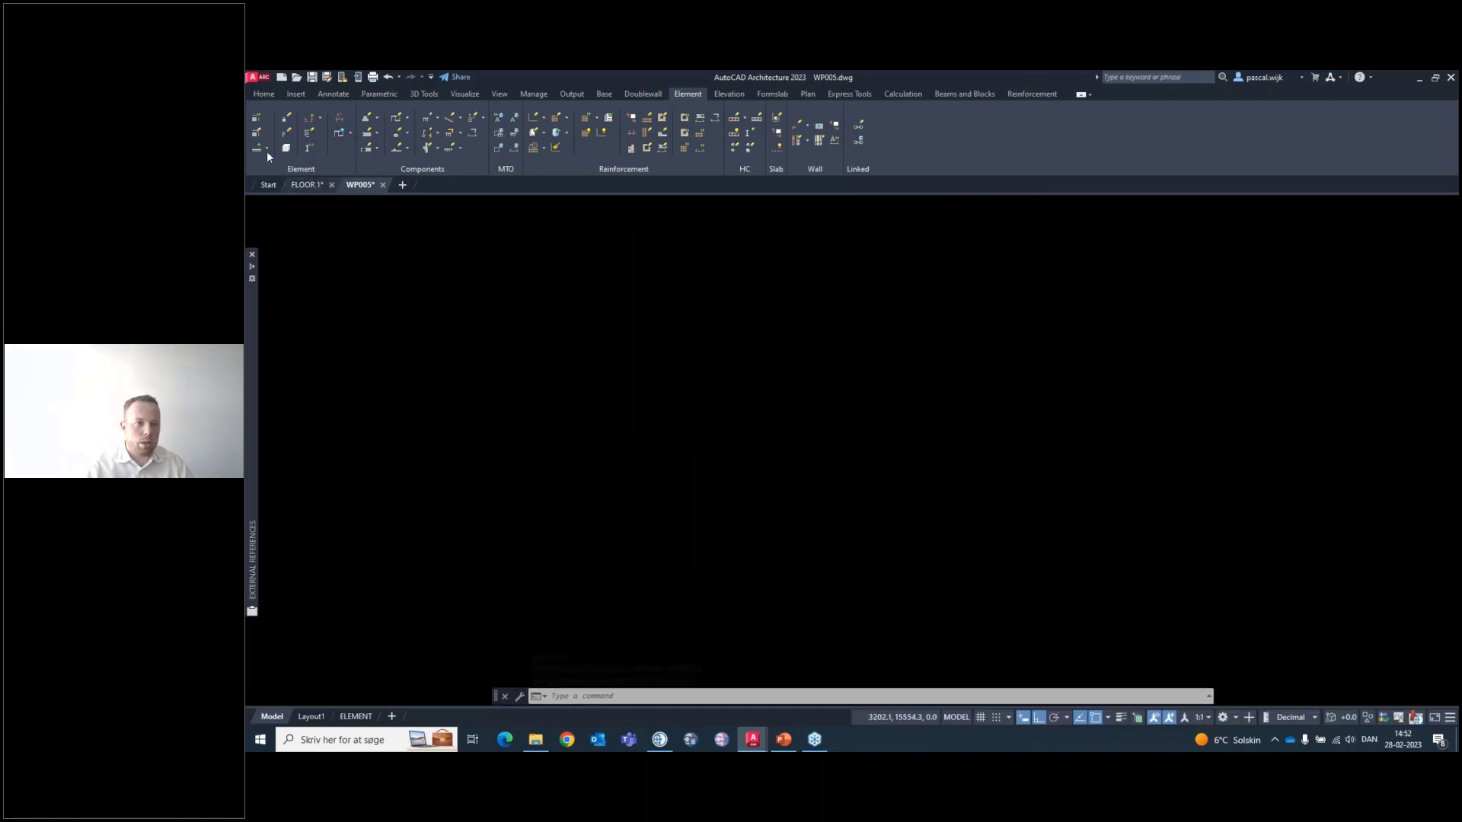
{"action": "left_click", "coordinate": [626, 358]}
{"action": "left_click", "coordinate": [521, 348]}
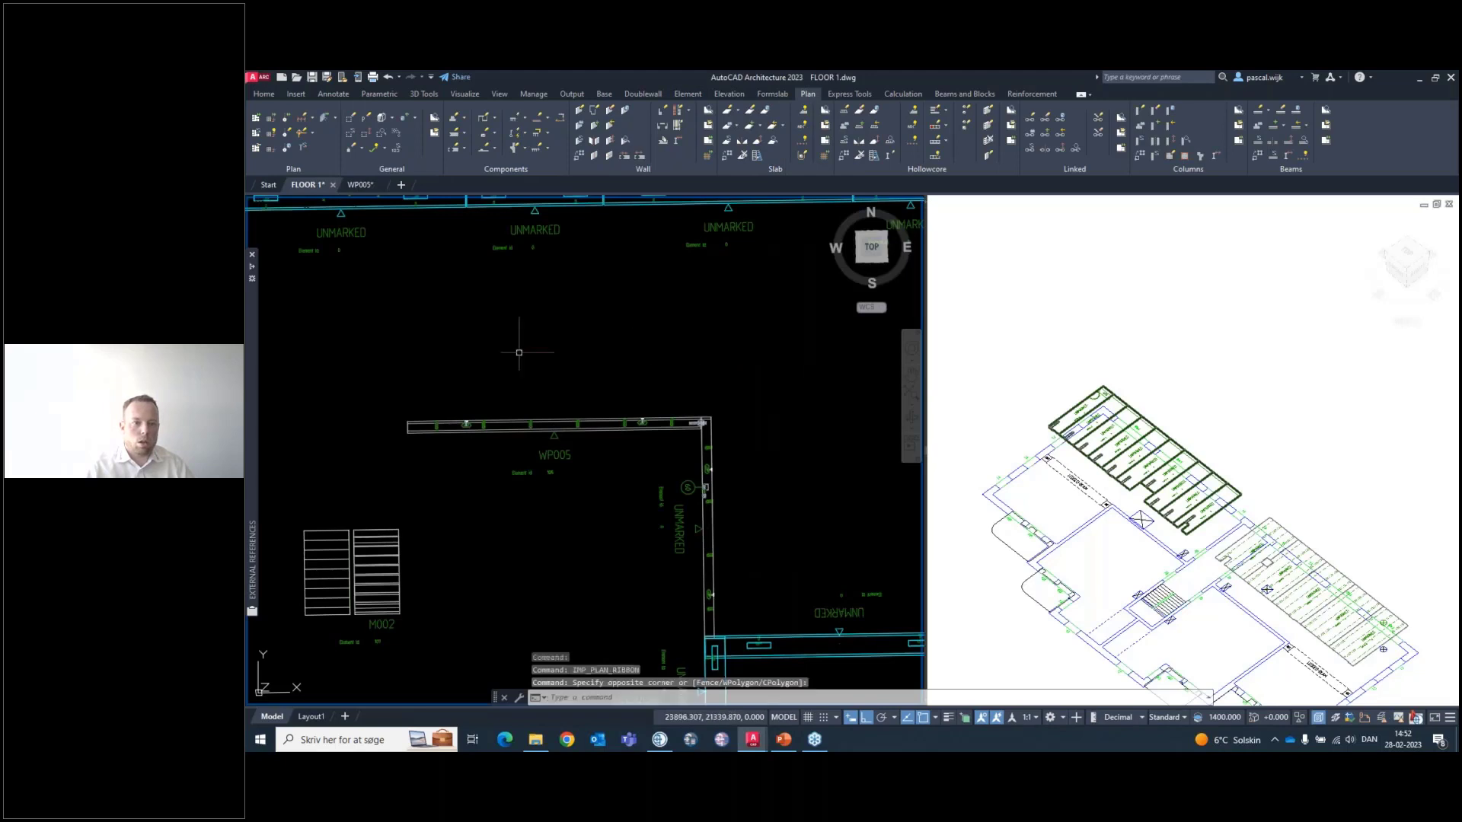
{"action": "middle_click_drag", "start_coordinate": [504, 358], "coordinate": [509, 398]}
{"action": "scroll", "coordinate": [509, 398], "scroll_direction": "down", "scroll_amount": 5}
{"action": "scroll", "coordinate": [622, 432], "scroll_direction": "up", "scroll_amount": 5}
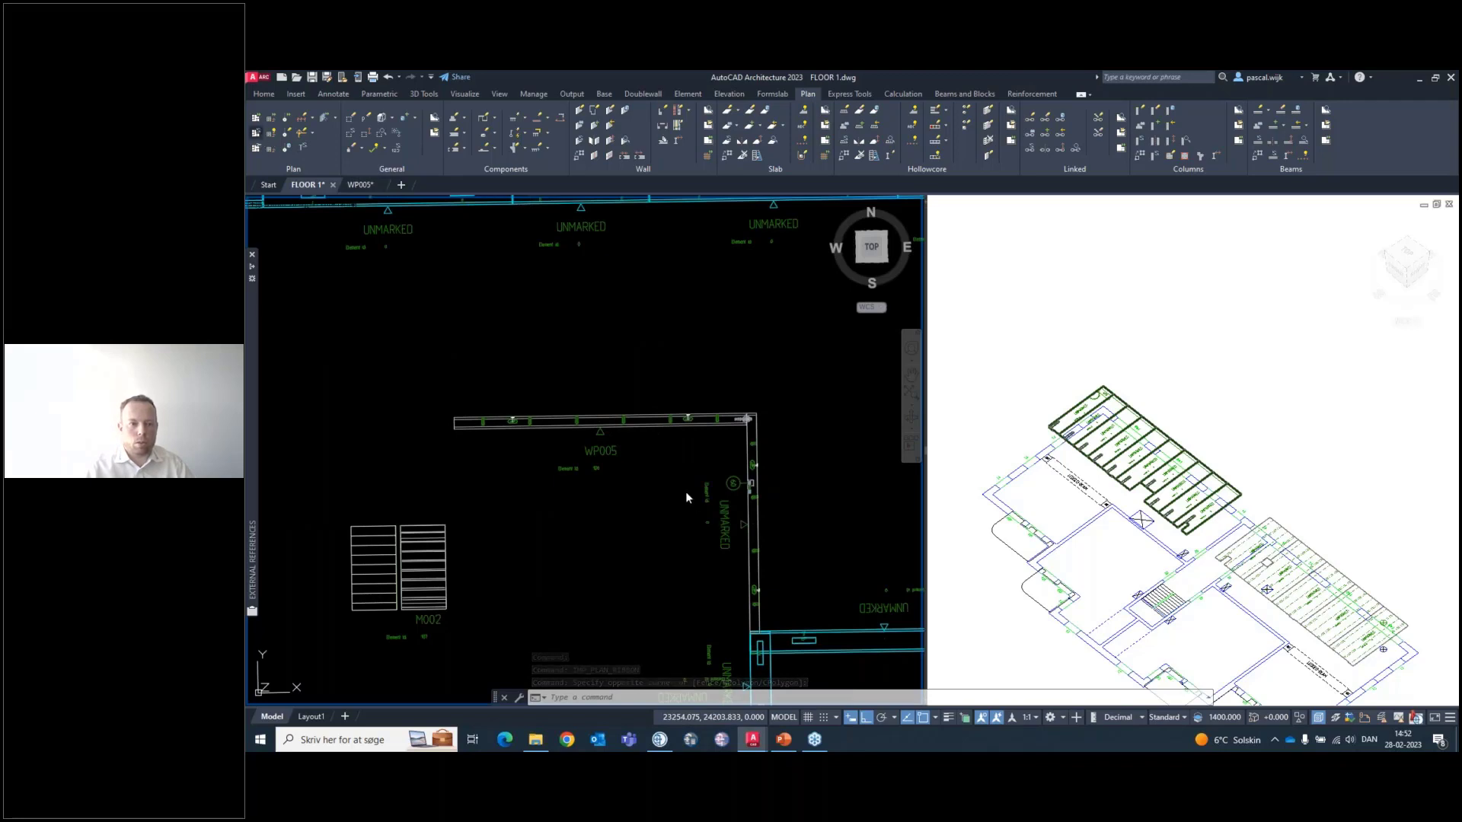
Check the WP005 shop drawing, return to the FLOOR 1 plan, and update element WP005 there with its shop drawing changes
{"action": "scroll", "coordinate": [611, 431], "scroll_direction": "up", "scroll_amount": 2}
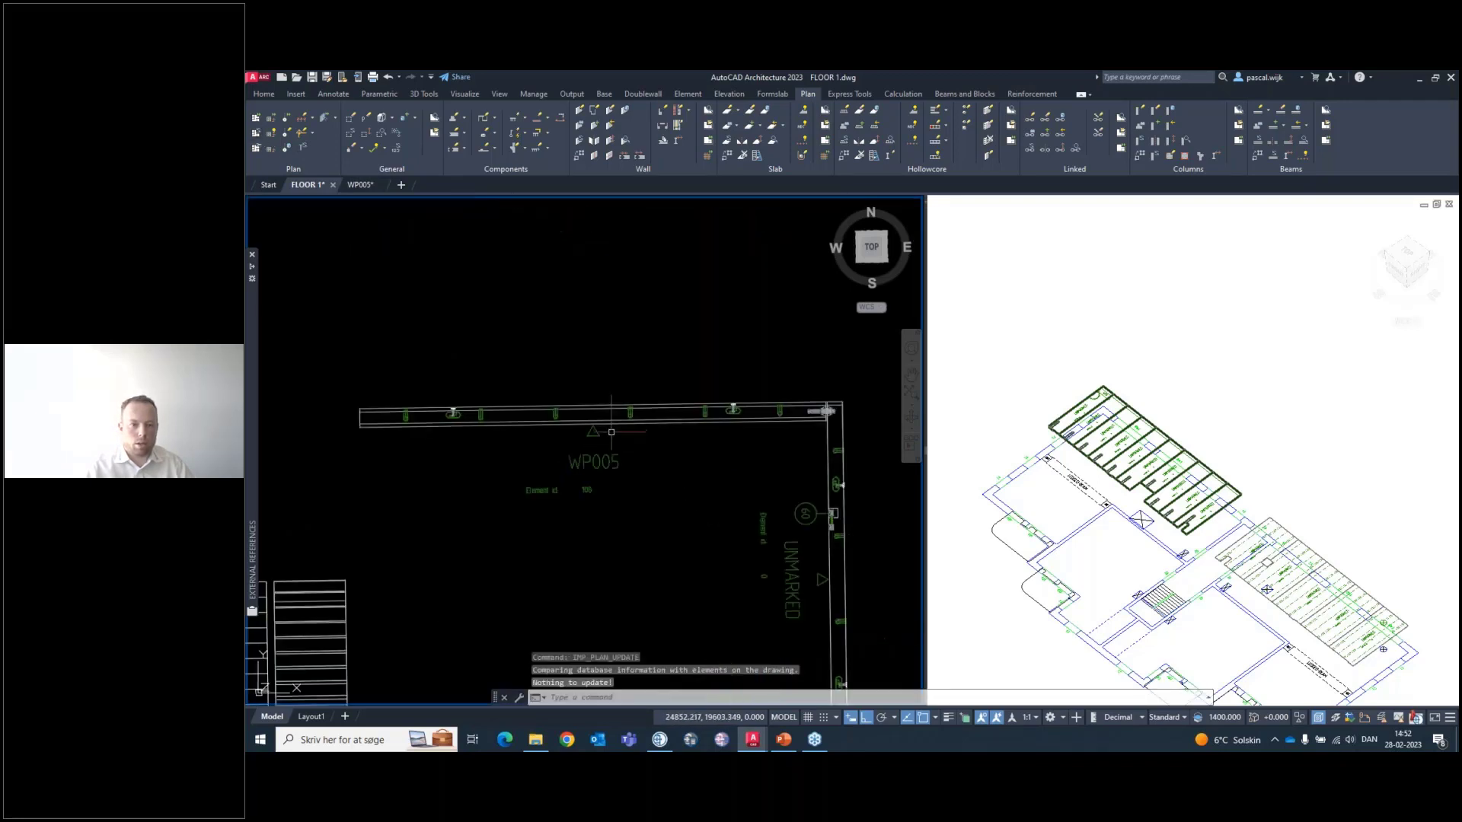
{"action": "left_click", "coordinate": [361, 185]}
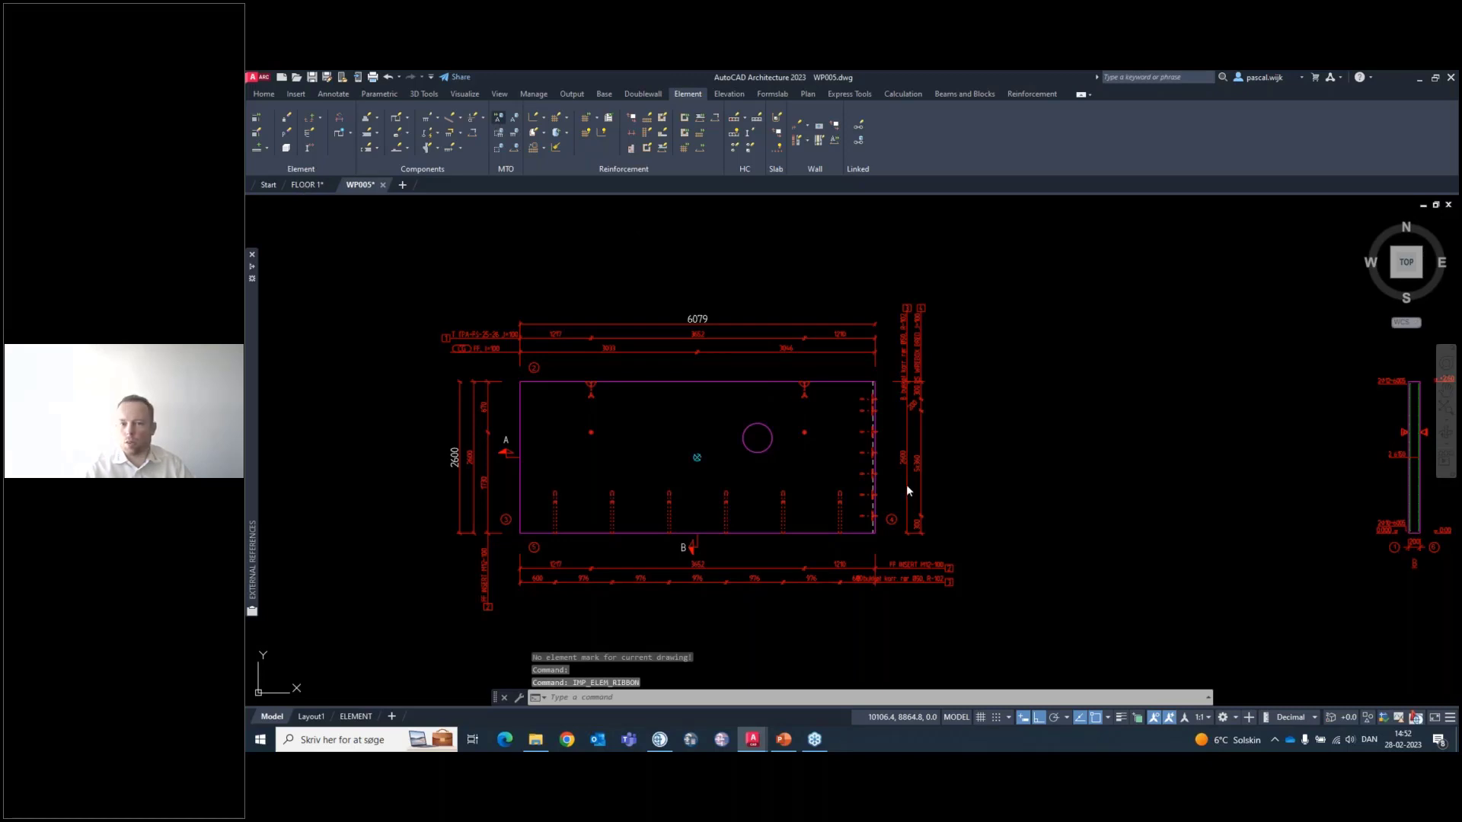
{"action": "left_click", "coordinate": [320, 184]}
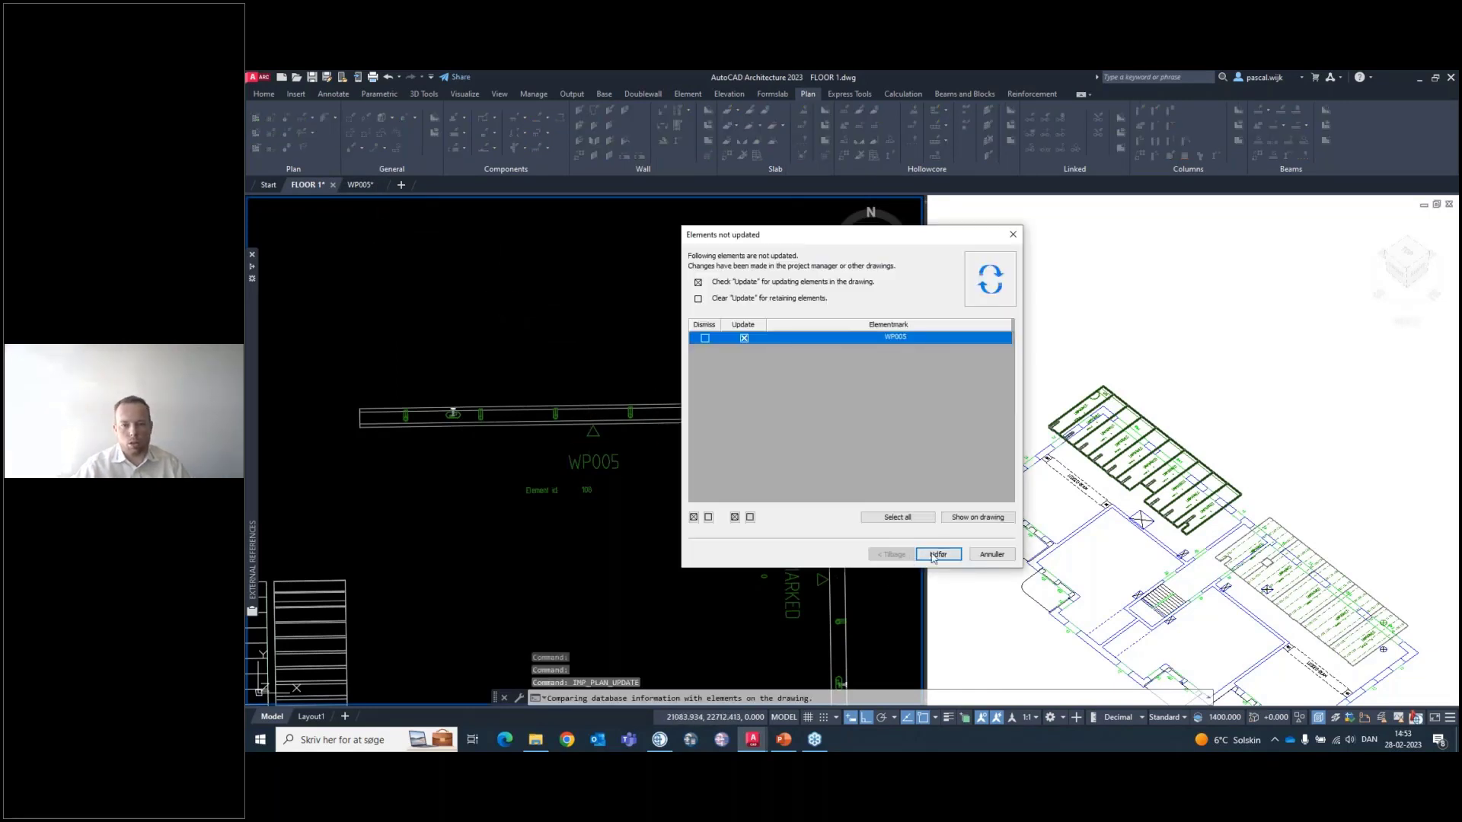
{"action": "left_click", "coordinate": [934, 555]}
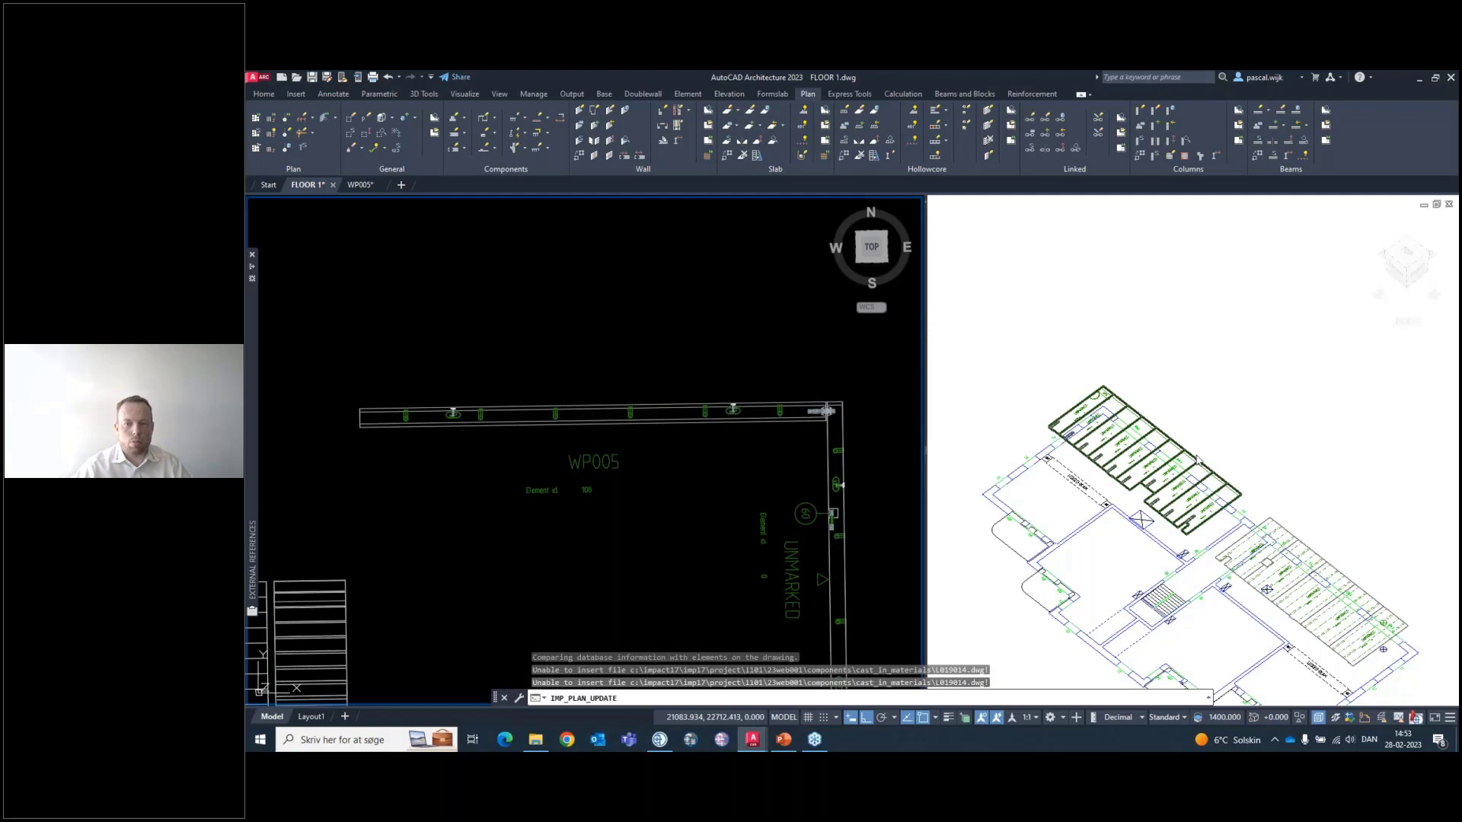
Examine wall WP005 and its circular recess in the 3D view and in the floor plan
{"action": "left_click", "coordinate": [1223, 418]}
{"action": "scroll", "coordinate": [1224, 399], "scroll_direction": "down", "scroll_amount": 5}
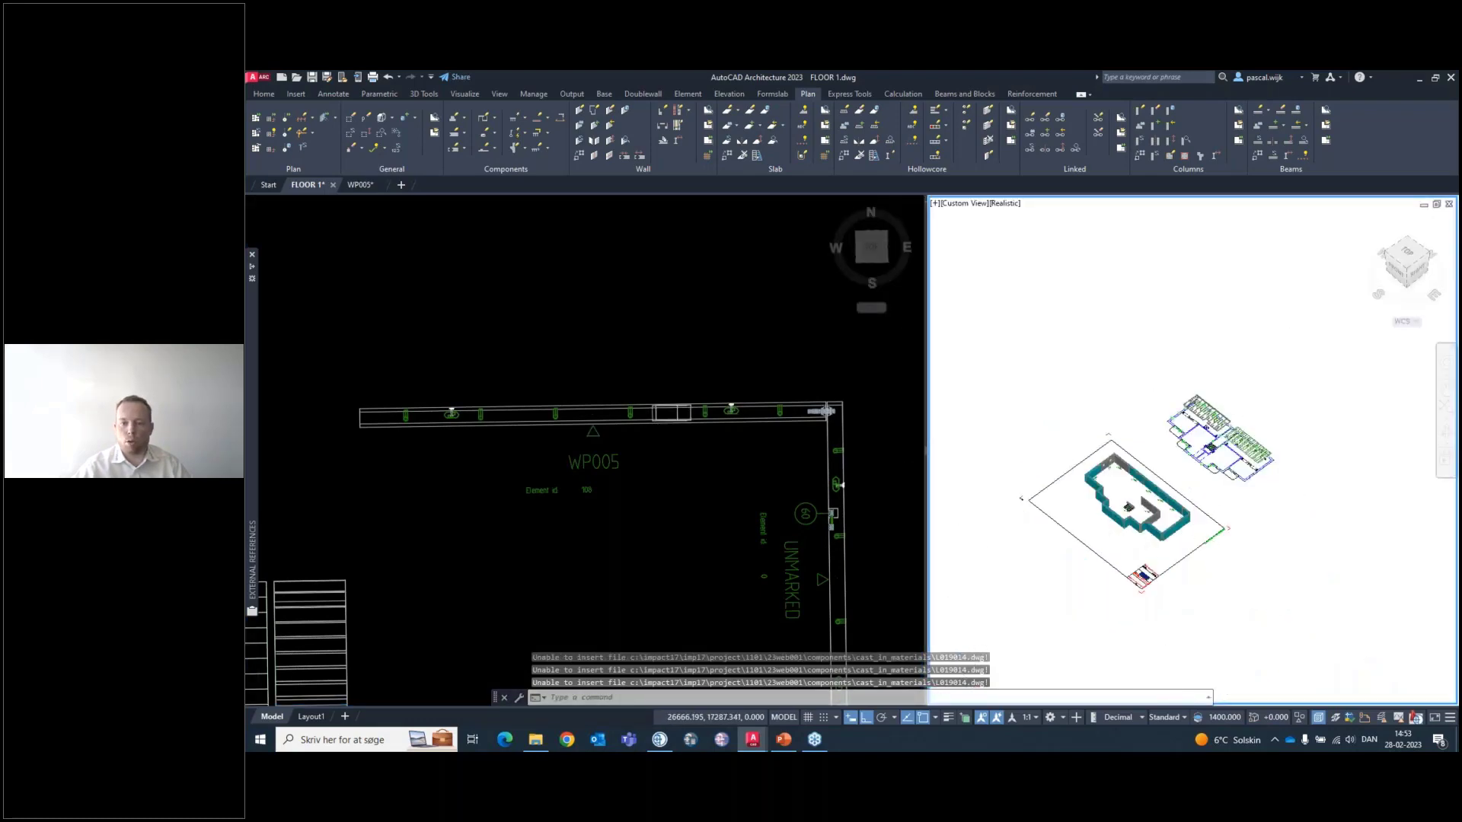
{"action": "scroll", "coordinate": [1150, 512], "scroll_direction": "up", "scroll_amount": 10}
{"action": "middle_click_drag", "start_coordinate": [1158, 501], "coordinate": [1264, 497], "text": "shift"}
{"action": "middle_click_drag", "start_coordinate": [1262, 421], "coordinate": [1204, 460]}
{"action": "scroll", "coordinate": [1278, 400], "scroll_direction": "up", "scroll_amount": 5}
{"action": "scroll", "coordinate": [1237, 430], "scroll_direction": "down", "scroll_amount": 4}
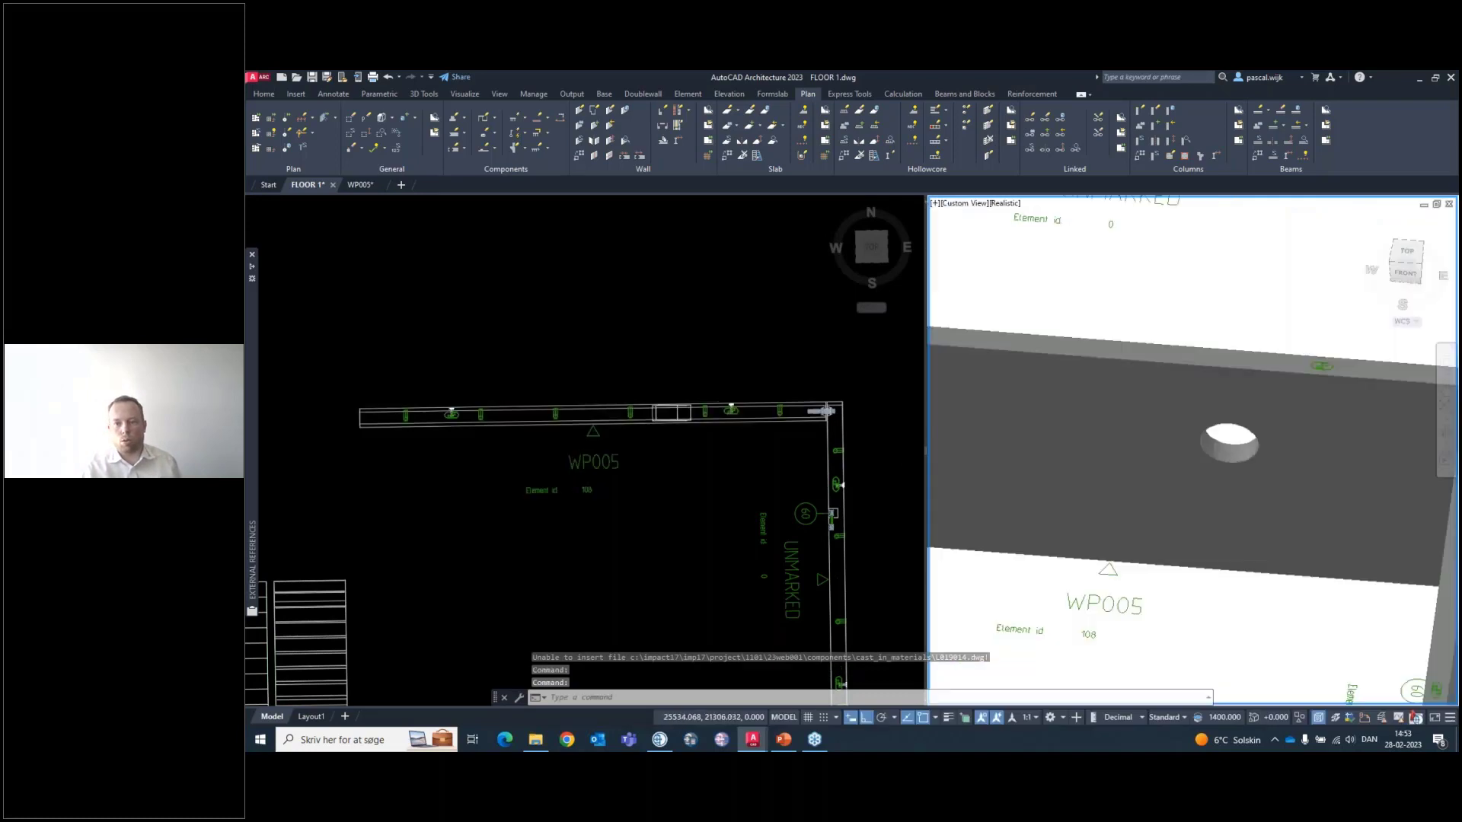
{"action": "left_click", "coordinate": [672, 406]}
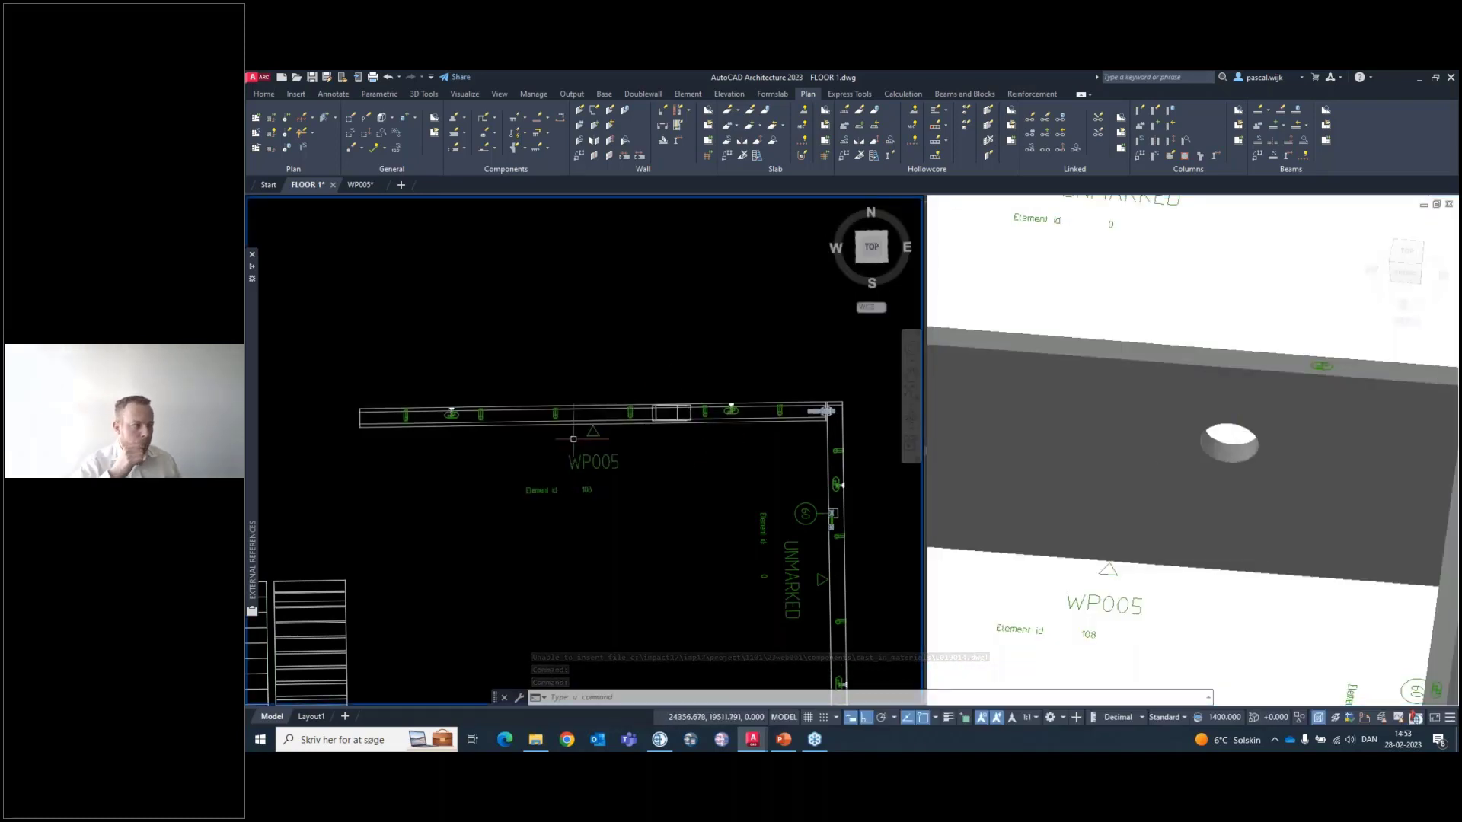
{"action": "scroll", "coordinate": [579, 449], "scroll_direction": "down", "scroll_amount": 6}
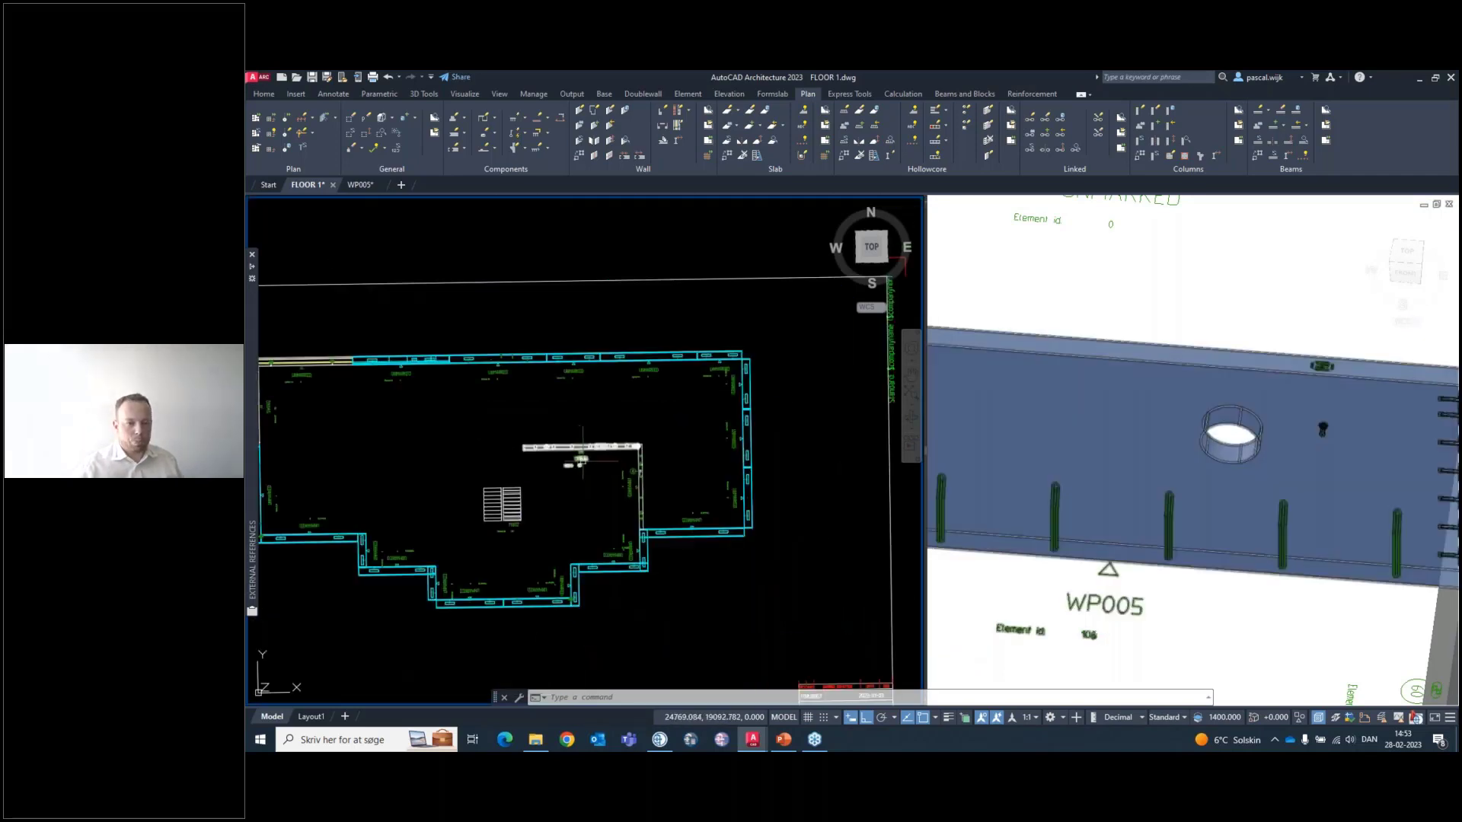
{"action": "scroll", "coordinate": [581, 457], "scroll_direction": "down", "scroll_amount": 5}
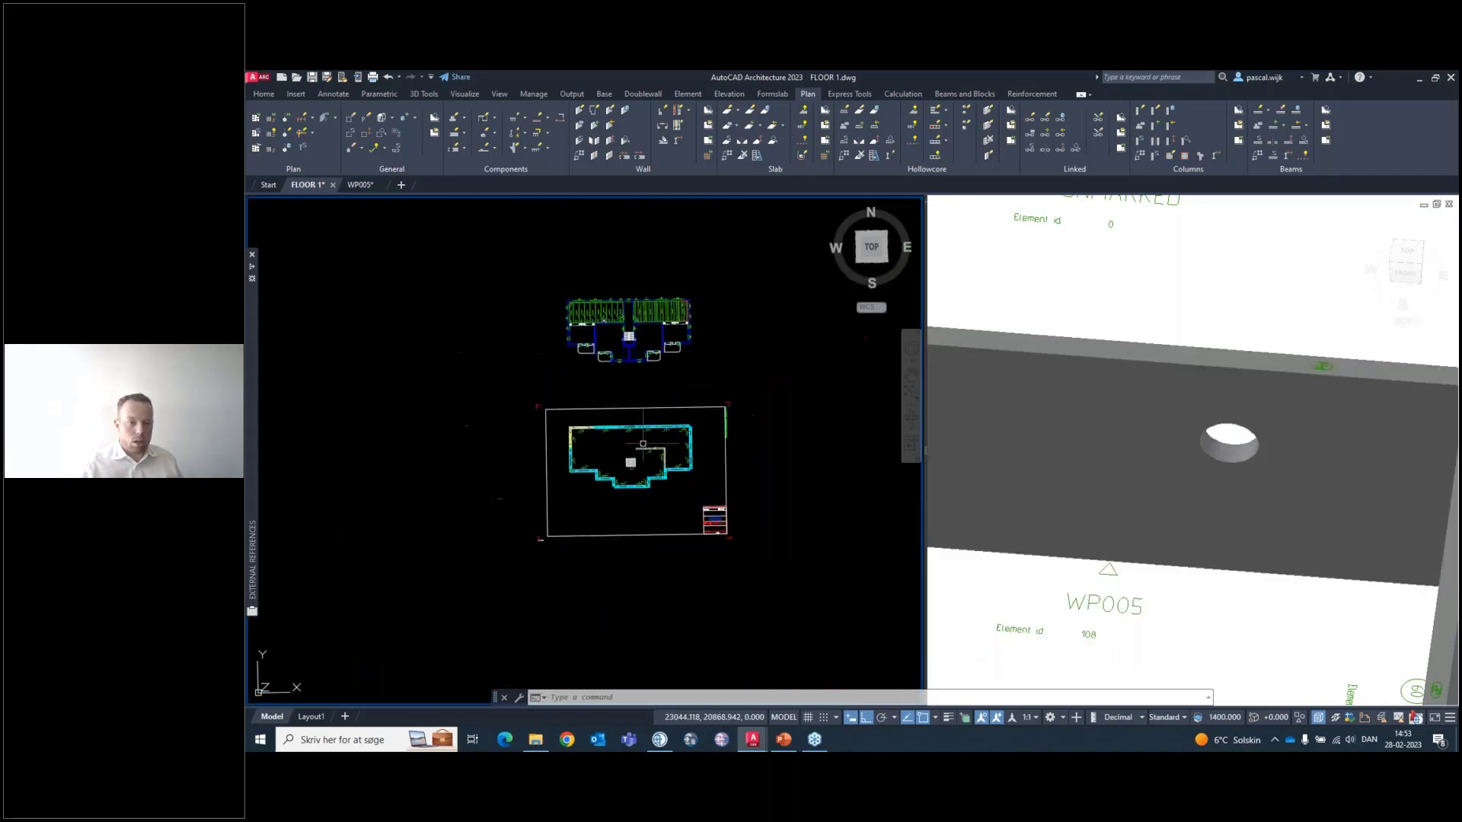
{"action": "scroll", "coordinate": [643, 443], "scroll_direction": "down", "scroll_amount": 2}
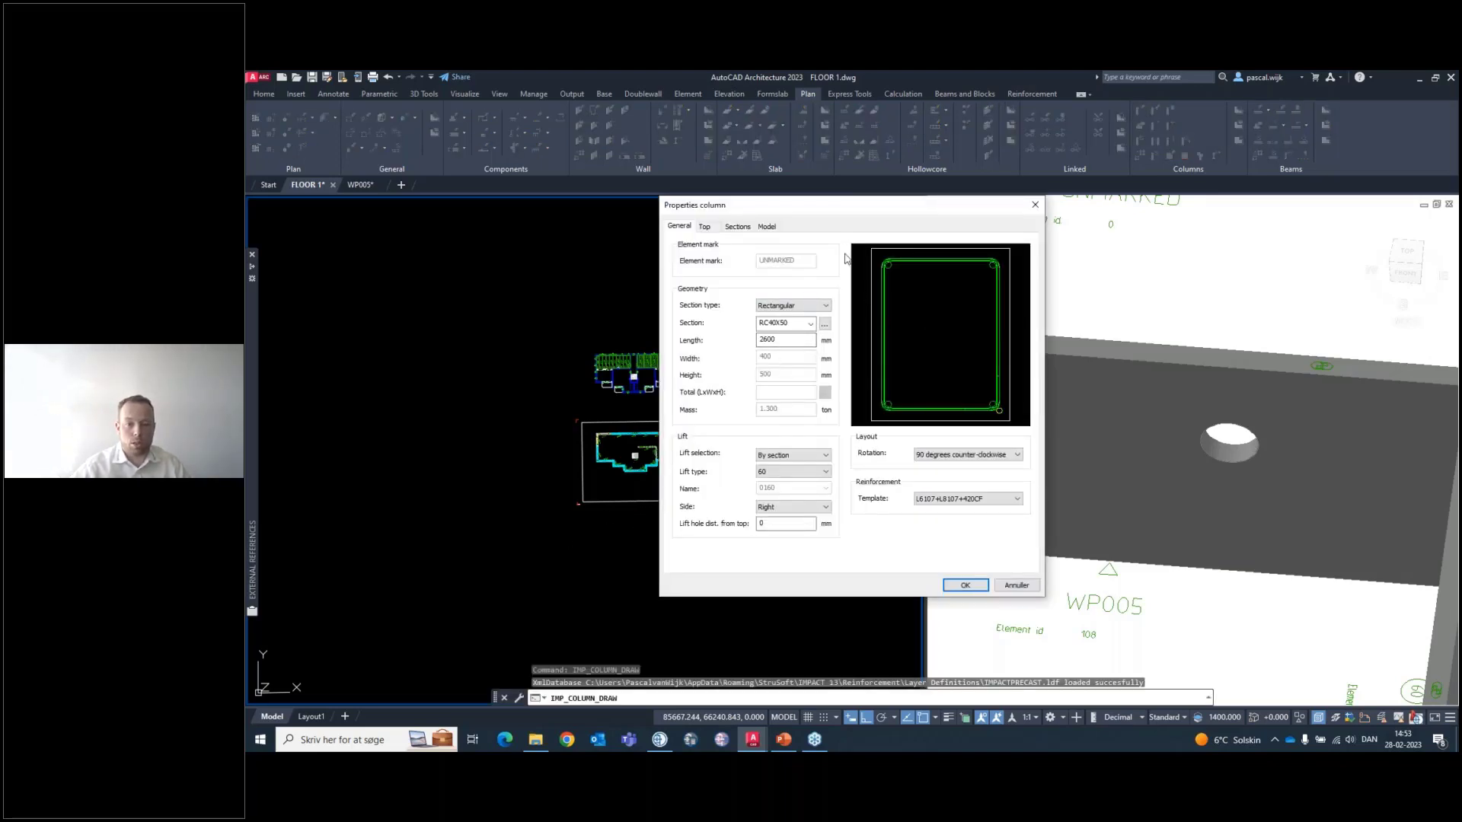
{"action": "left_click", "coordinate": [965, 586]}
{"action": "scroll", "coordinate": [586, 357], "scroll_direction": "up", "scroll_amount": 6}
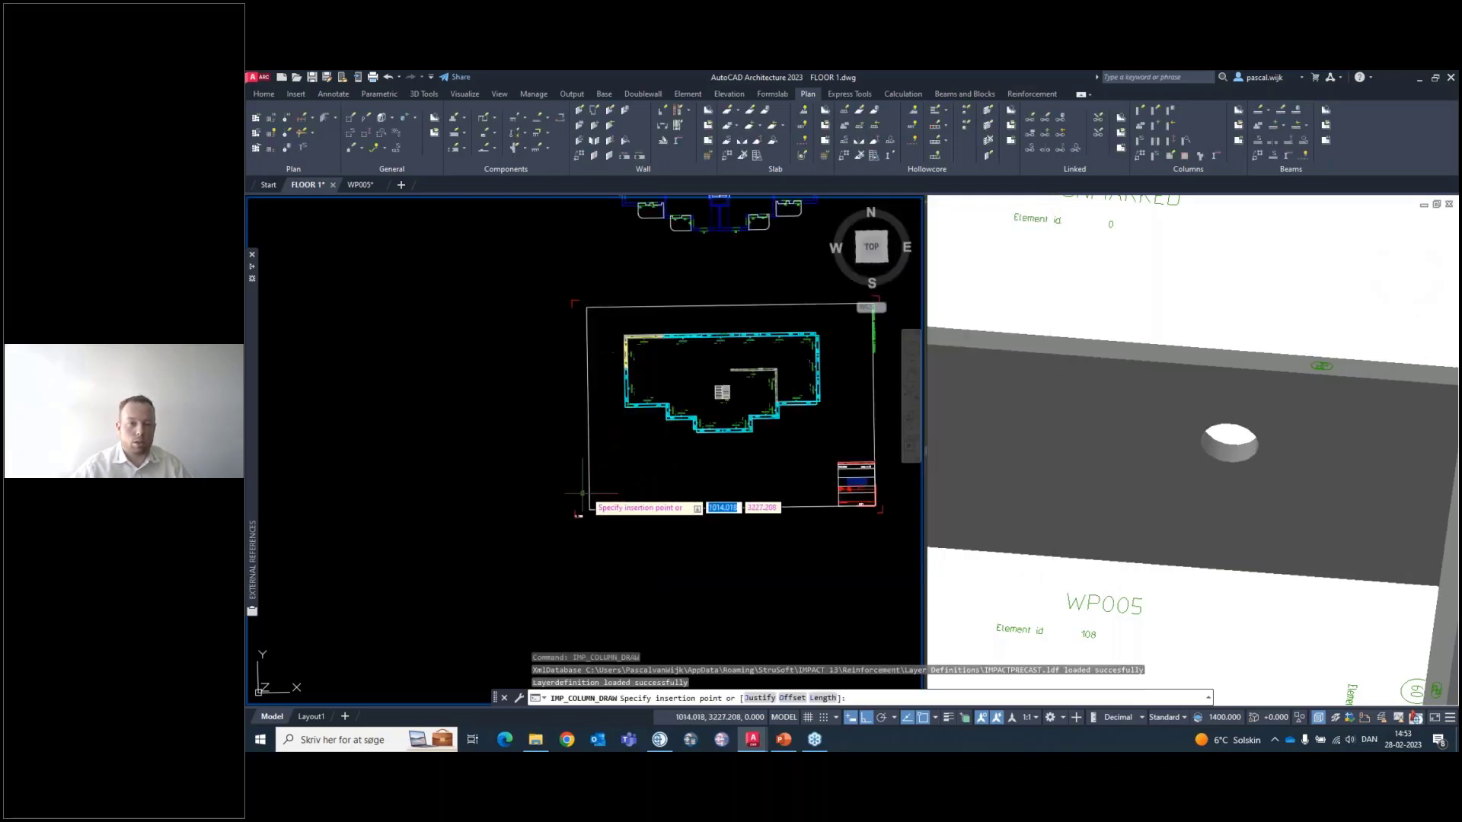
{"action": "middle_click_drag", "start_coordinate": [586, 357], "coordinate": [491, 392]}
{"action": "scroll", "coordinate": [472, 392], "scroll_direction": "up", "scroll_amount": 6}
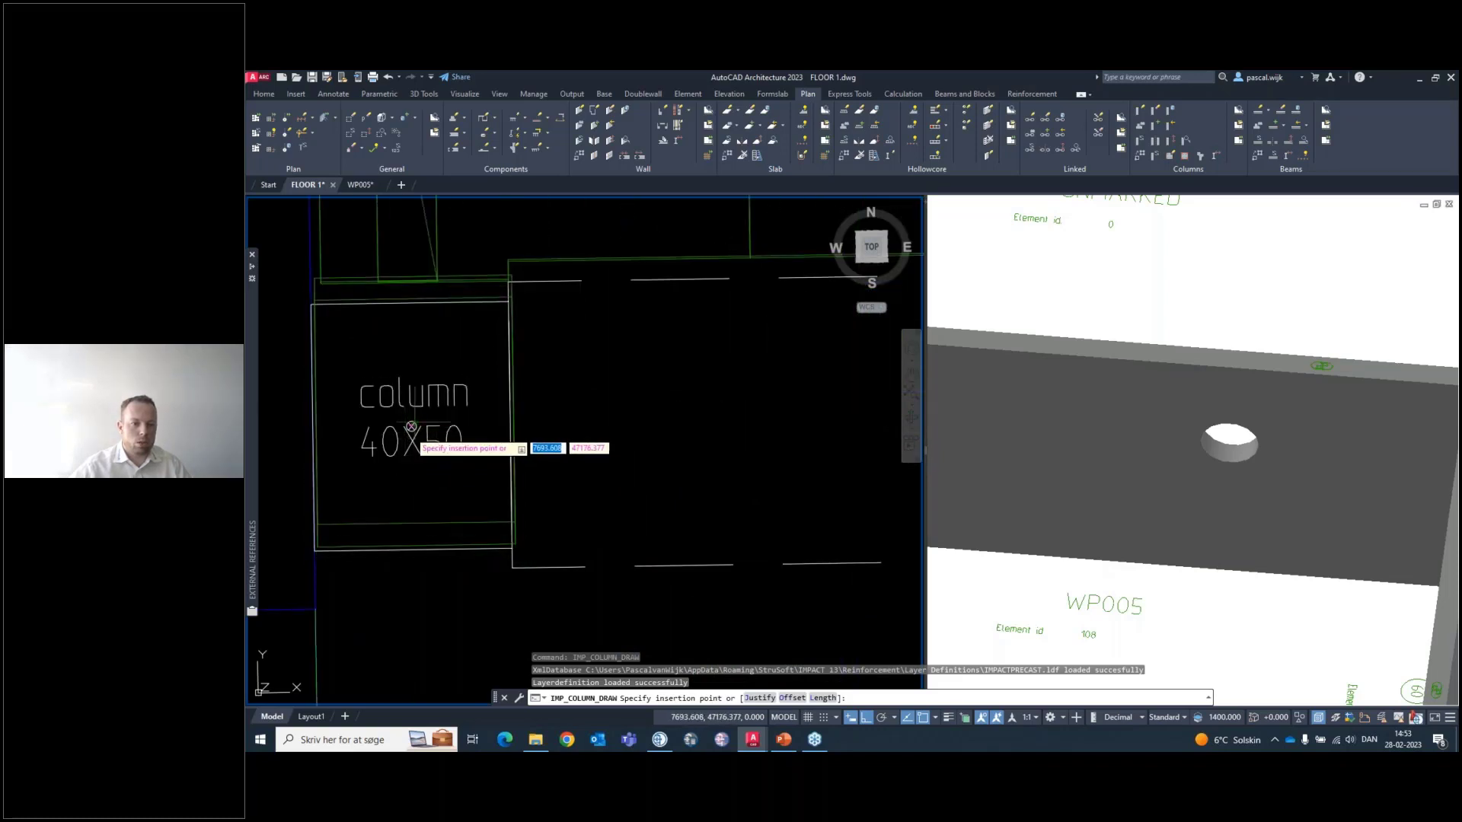
{"action": "key", "text": "Escape"}
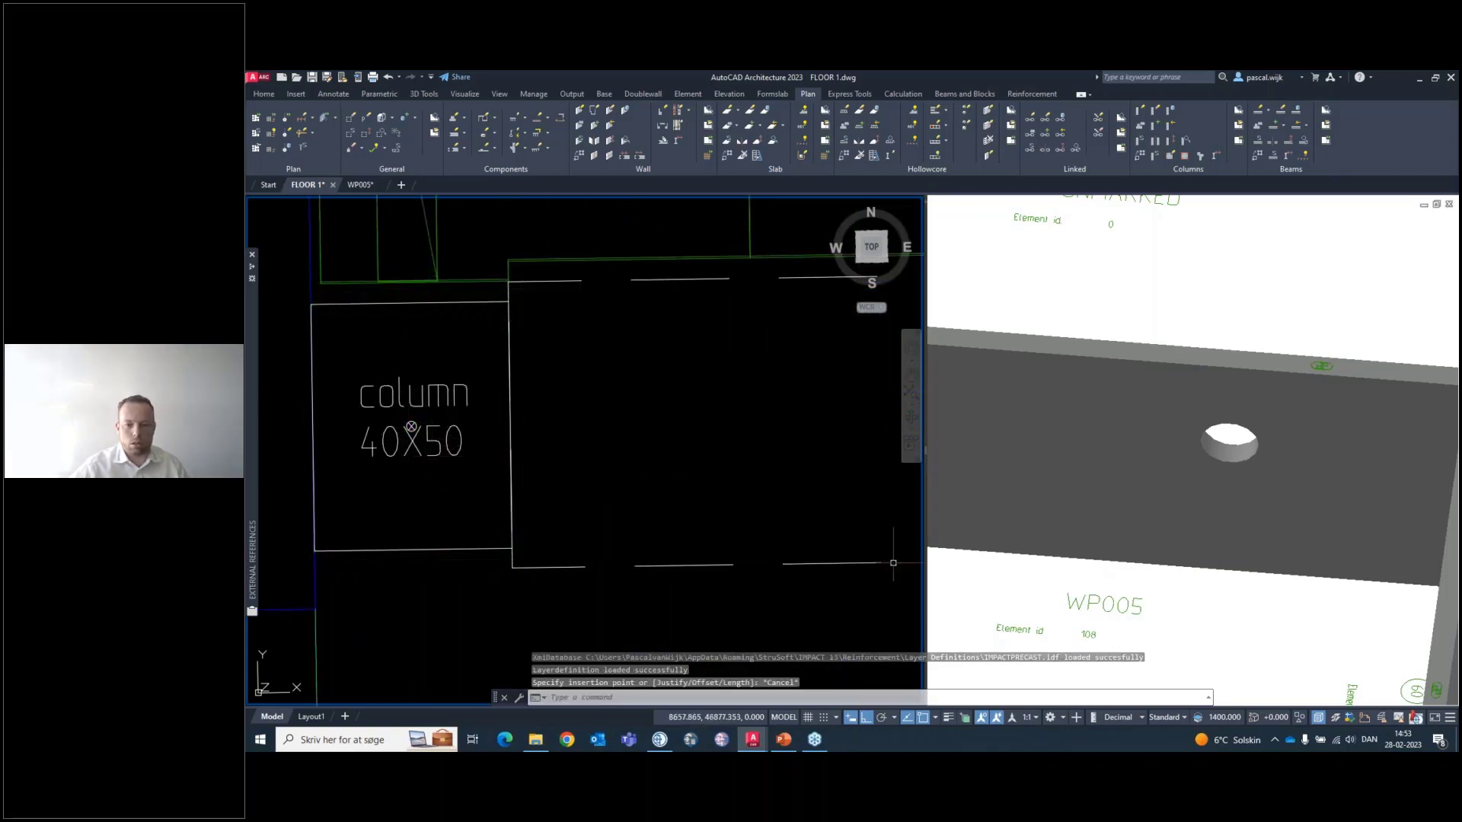
Start a new rectangular column with section RC40X50 and give it a Simple top using the TOP5 insert definition
{"action": "left_click", "coordinate": [1142, 112]}
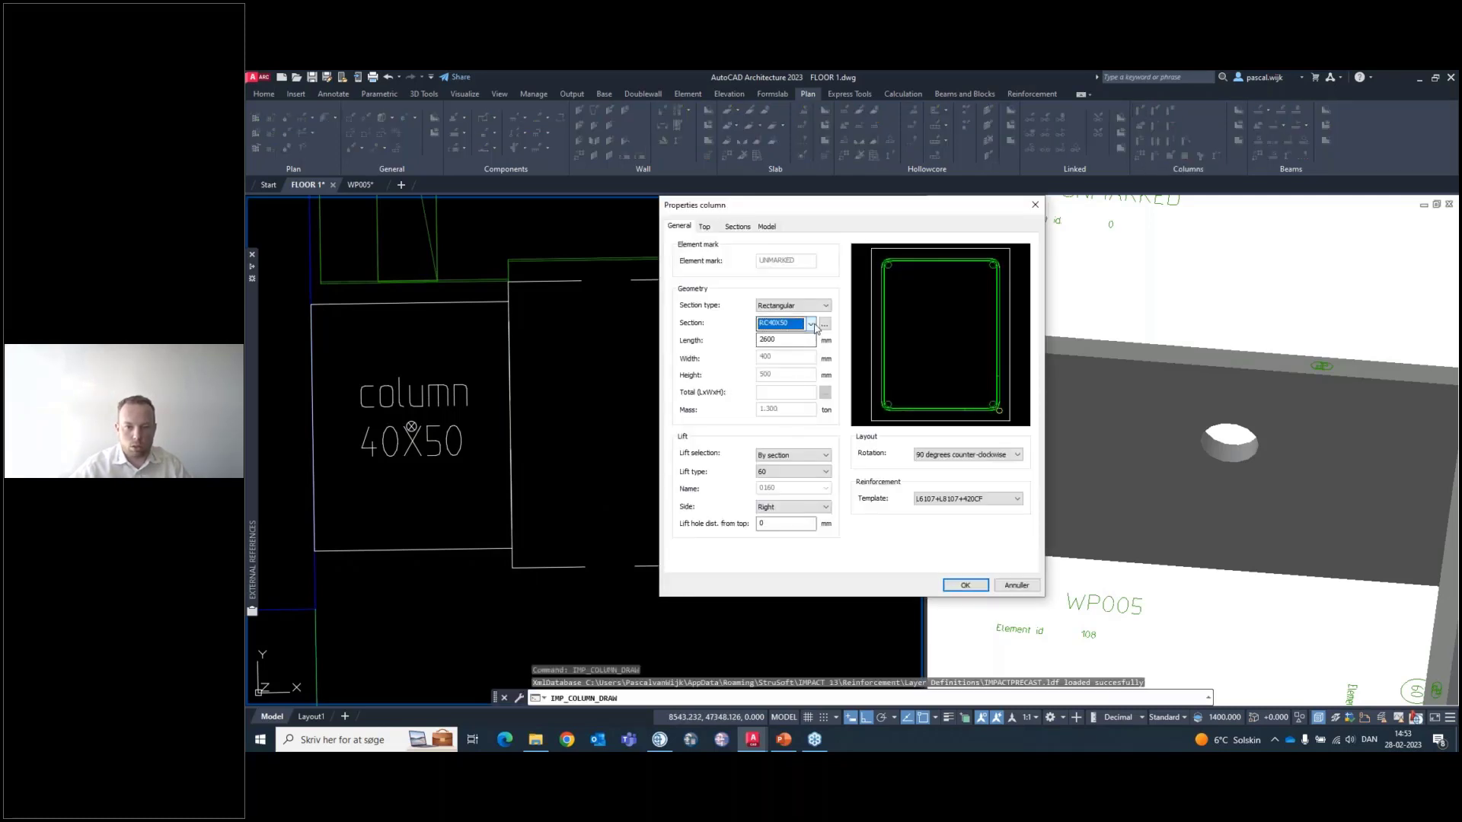
{"action": "left_click", "coordinate": [812, 323]}
{"action": "left_click", "coordinate": [811, 324]}
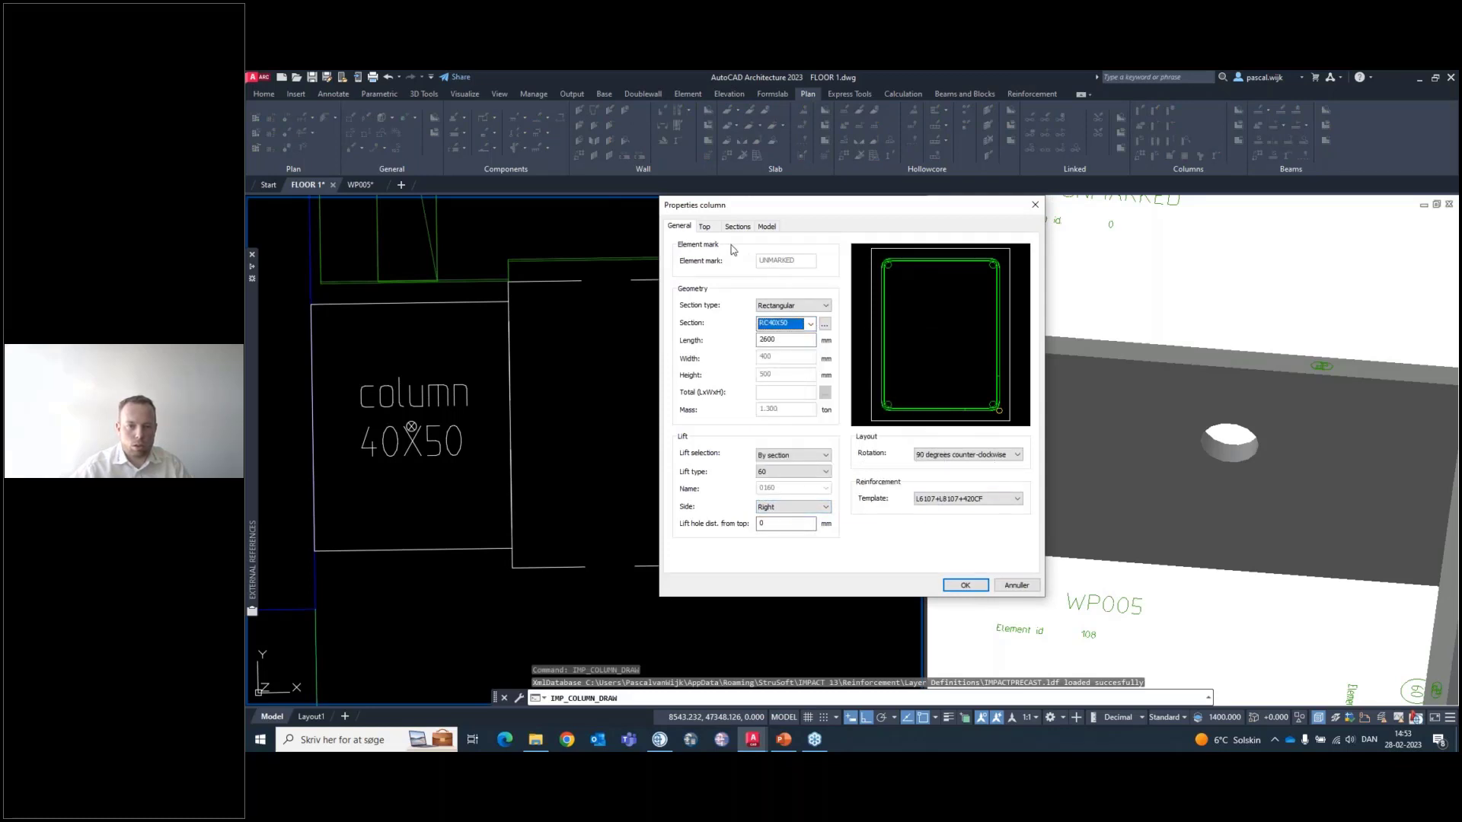
{"action": "left_click", "coordinate": [705, 227]}
{"action": "left_click", "coordinate": [777, 261]}
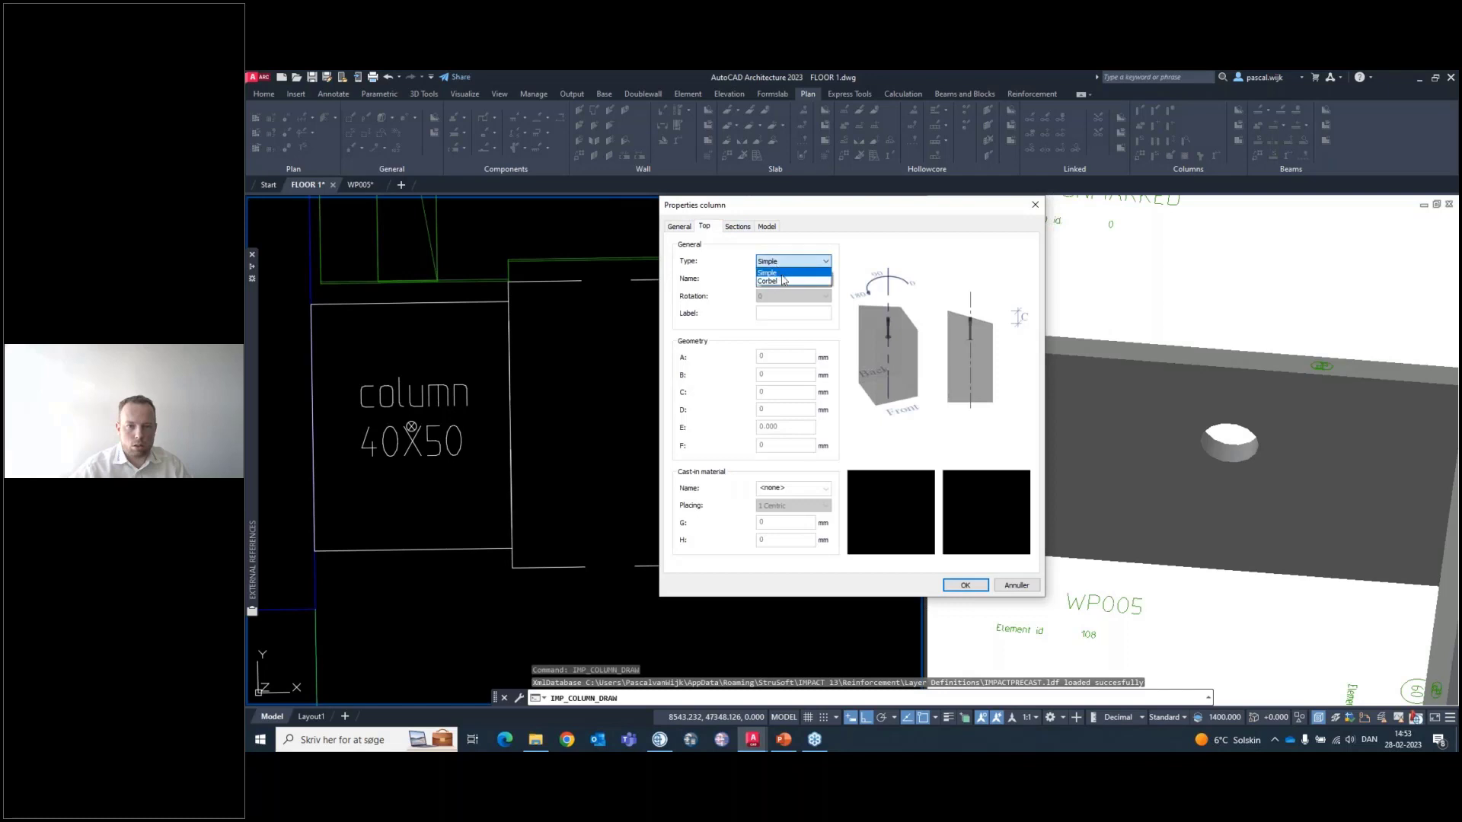
{"action": "left_click", "coordinate": [777, 271]}
{"action": "left_click", "coordinate": [819, 280]}
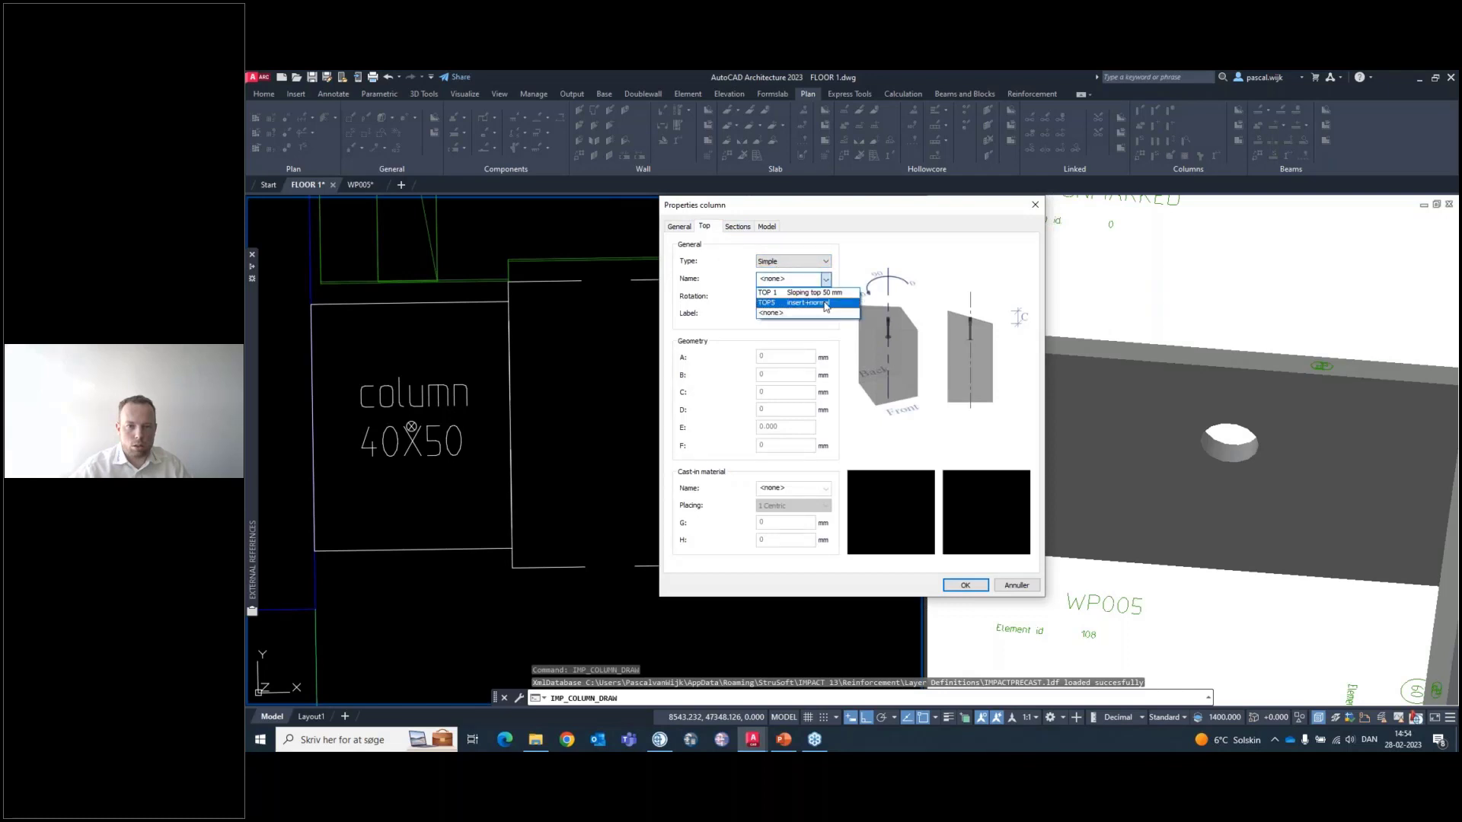
{"action": "left_click", "coordinate": [825, 304]}
Set the column's insertion justification to Bottom left and place it on the western 40X50 column outline with the default rotation
{"action": "left_click", "coordinate": [749, 228]}
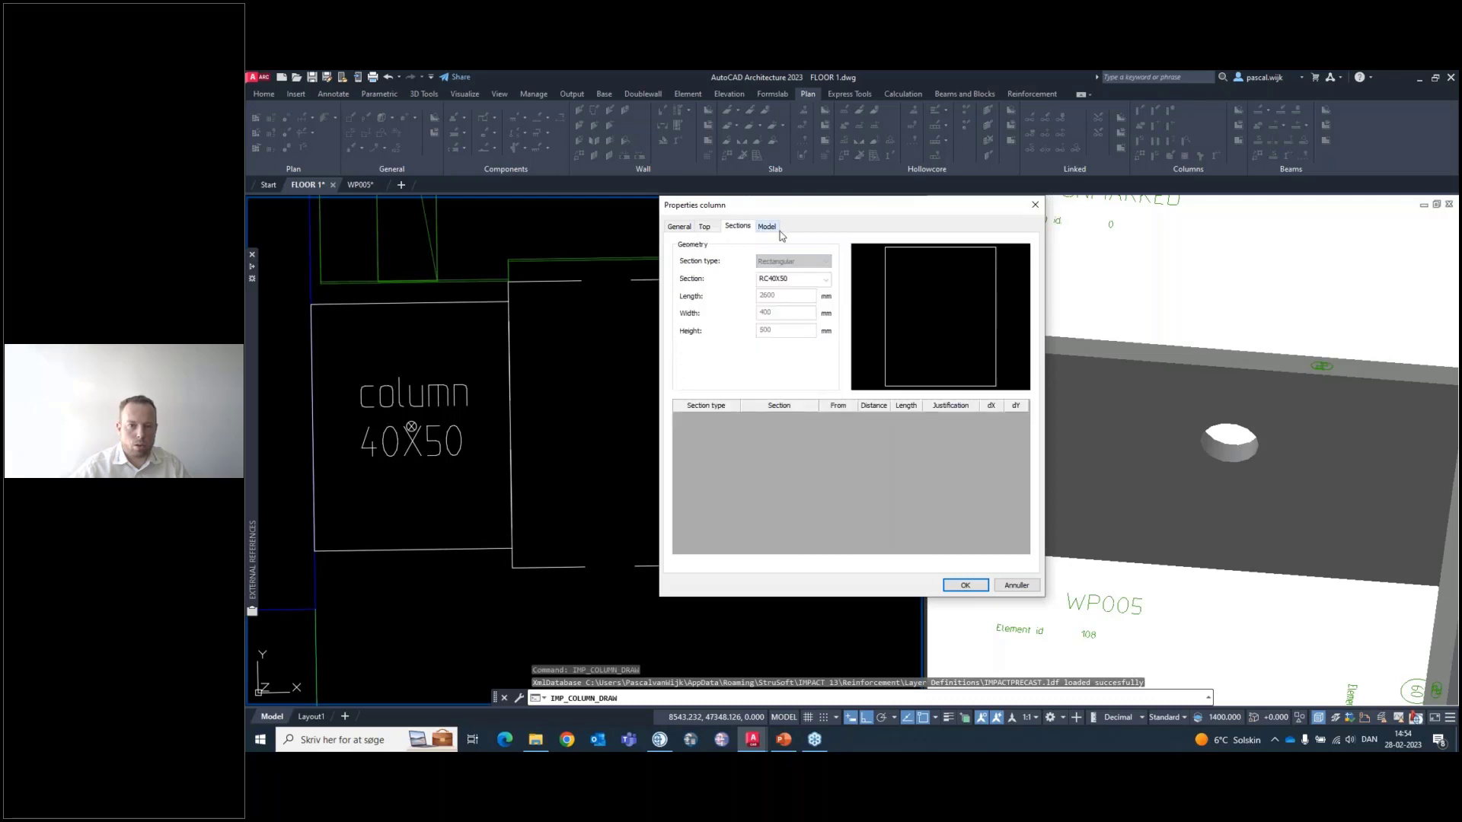
{"action": "left_click", "coordinate": [769, 226]}
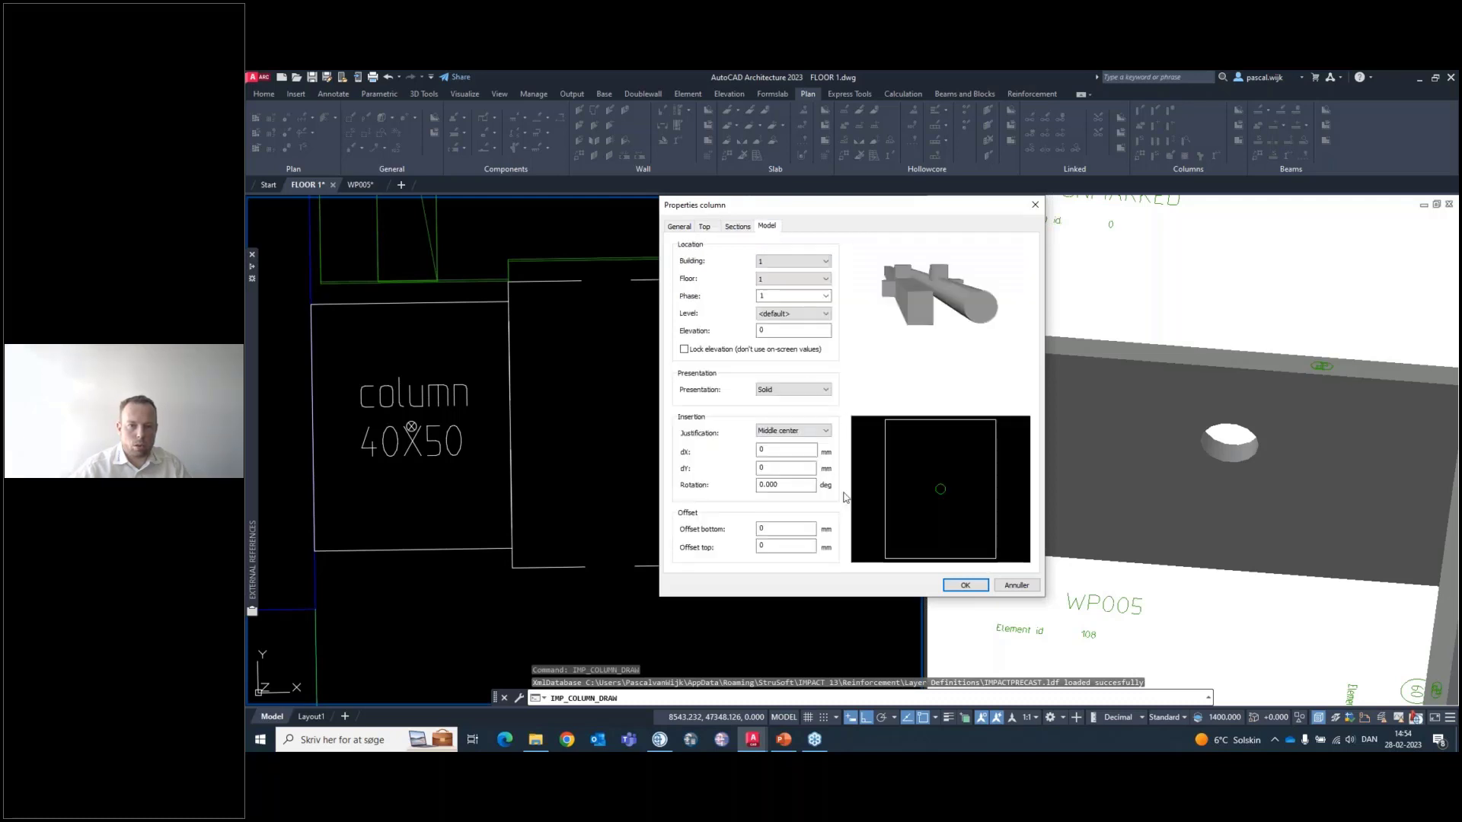
{"action": "left_click", "coordinate": [791, 430]}
{"action": "left_click", "coordinate": [777, 491]}
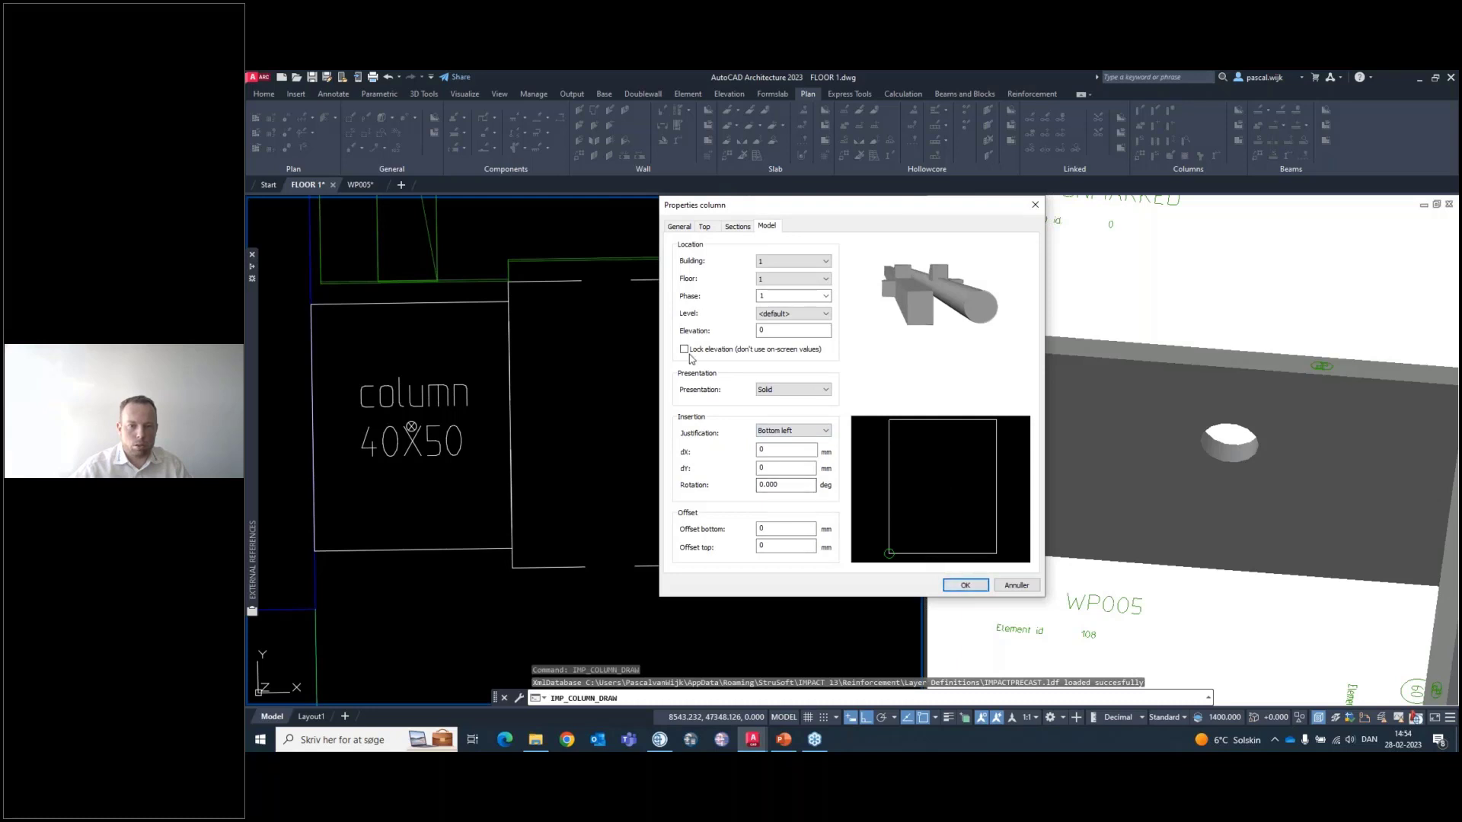
{"action": "left_click", "coordinate": [964, 584]}
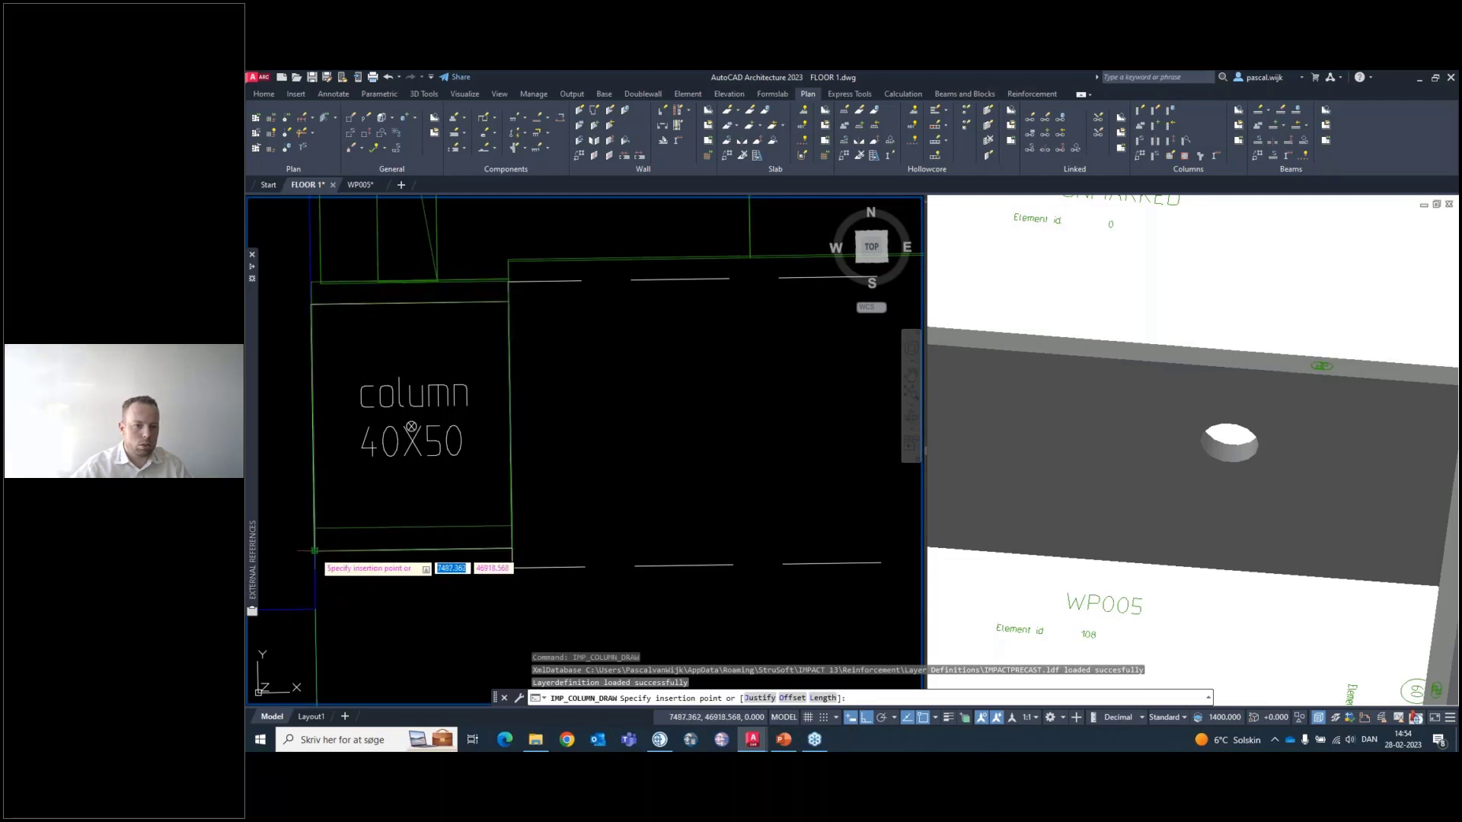
{"action": "left_click", "coordinate": [343, 549]}
{"action": "key", "text": "Return"}
Place a second column on the 40X50 outline at the western end of the eastern ledged beam, then finish the command
{"action": "scroll", "coordinate": [609, 533], "scroll_direction": "down", "scroll_amount": 5}
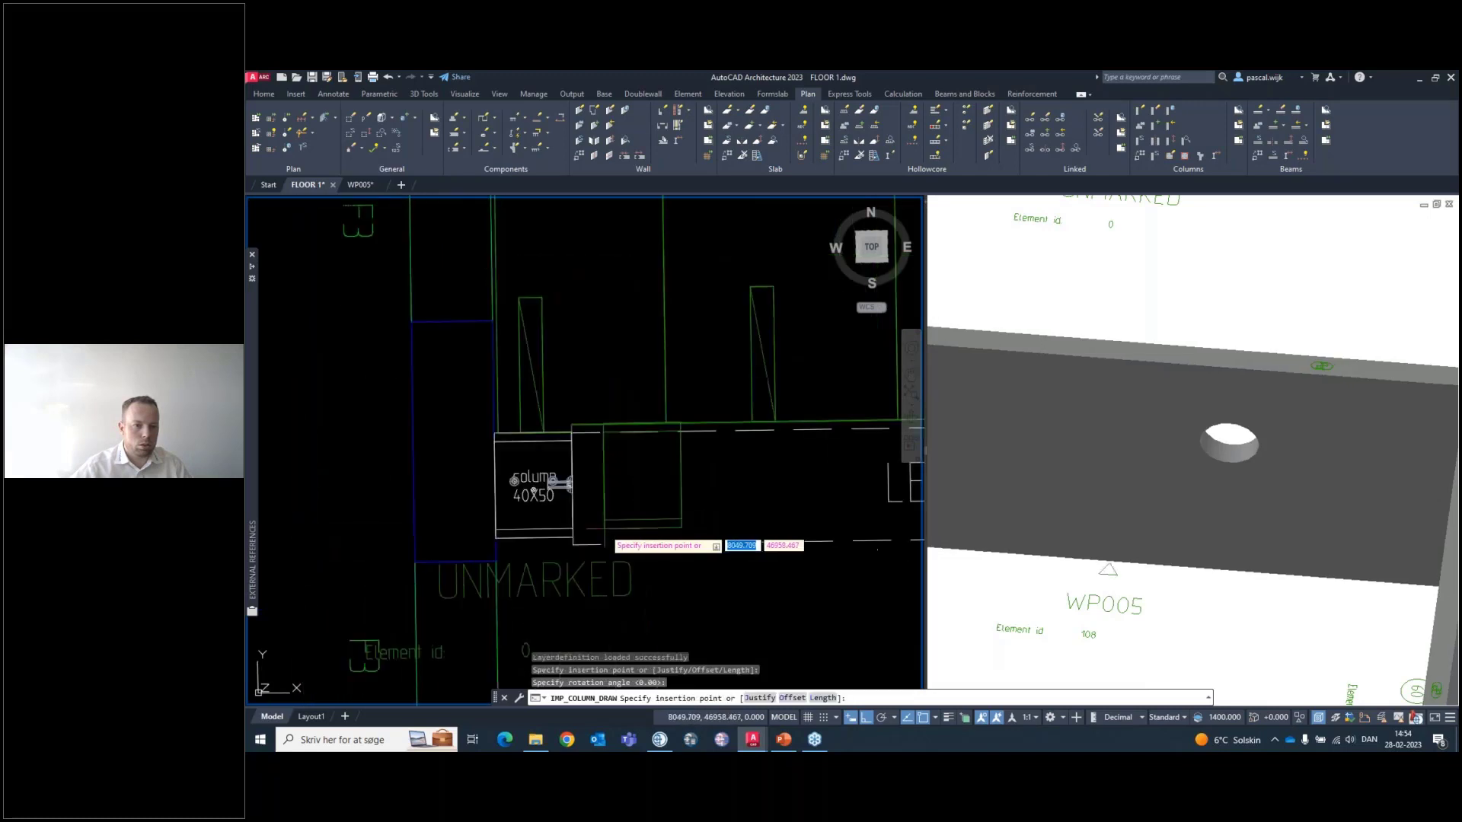
{"action": "scroll", "coordinate": [743, 533], "scroll_direction": "down", "scroll_amount": 5}
{"action": "middle_click_drag", "start_coordinate": [743, 534], "coordinate": [297, 552]}
{"action": "scroll", "coordinate": [753, 522], "scroll_direction": "down", "scroll_amount": 2}
{"action": "scroll", "coordinate": [572, 523], "scroll_direction": "up", "scroll_amount": 8}
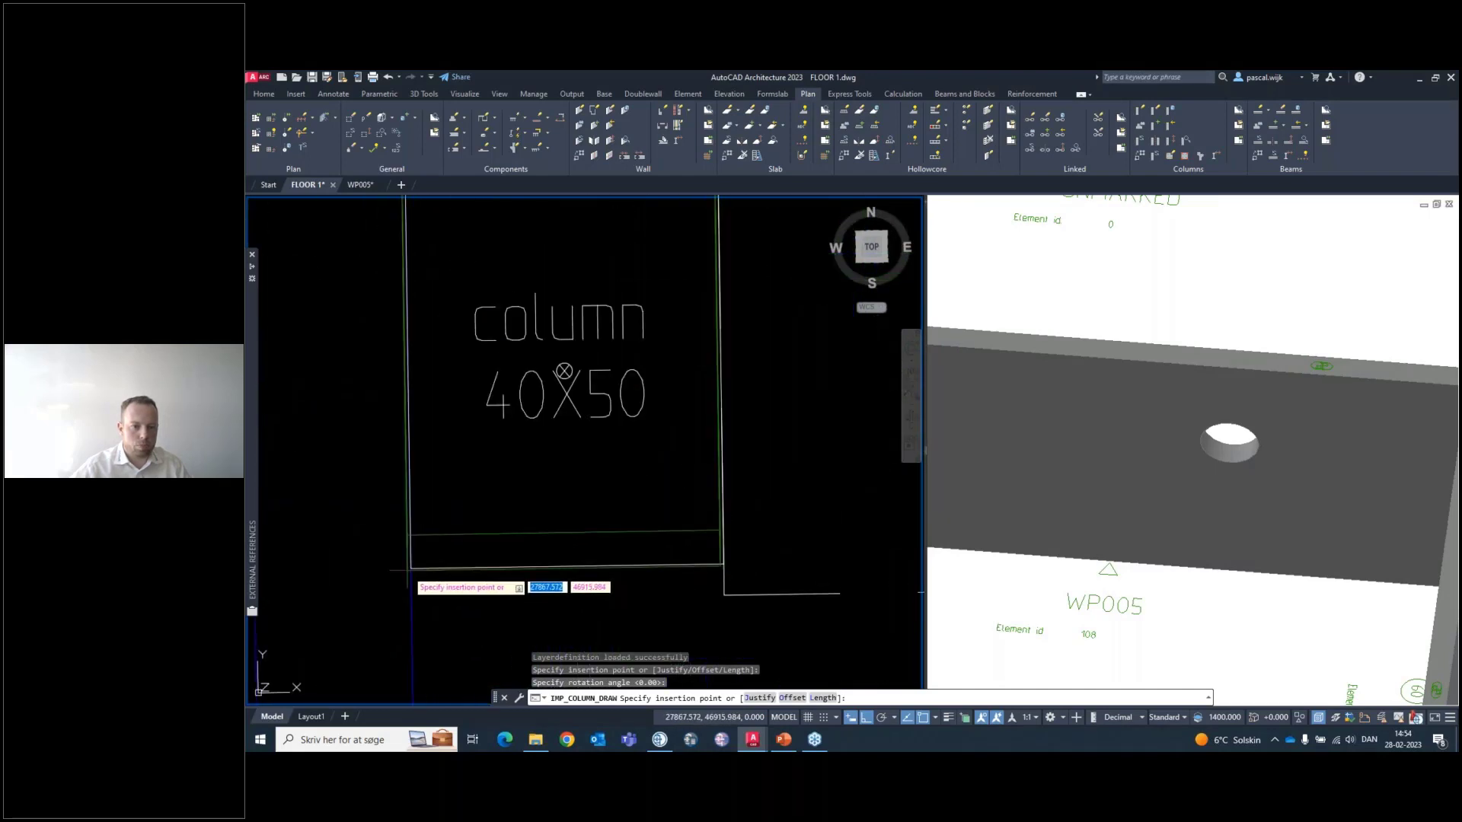
{"action": "scroll", "coordinate": [579, 556], "scroll_direction": "down", "scroll_amount": 10}
{"action": "key", "text": "Return"}
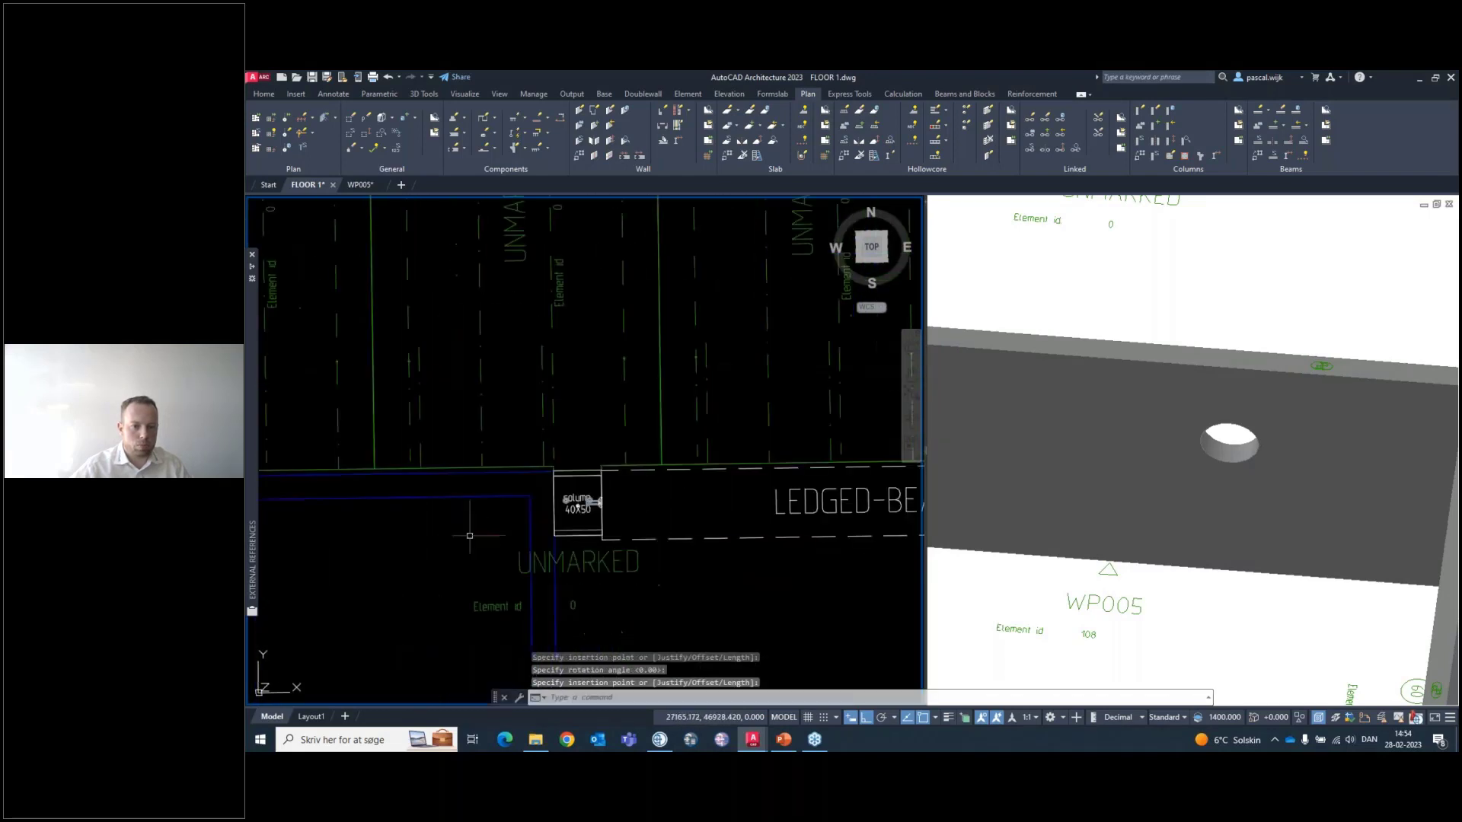
Examine the new column in the 3D view, including its top inserts and side cast-in parts
{"action": "middle_click_drag", "start_coordinate": [585, 543], "coordinate": [874, 512]}
{"action": "scroll", "coordinate": [719, 510], "scroll_direction": "down", "scroll_amount": 4}
{"action": "left_click", "coordinate": [969, 526]}
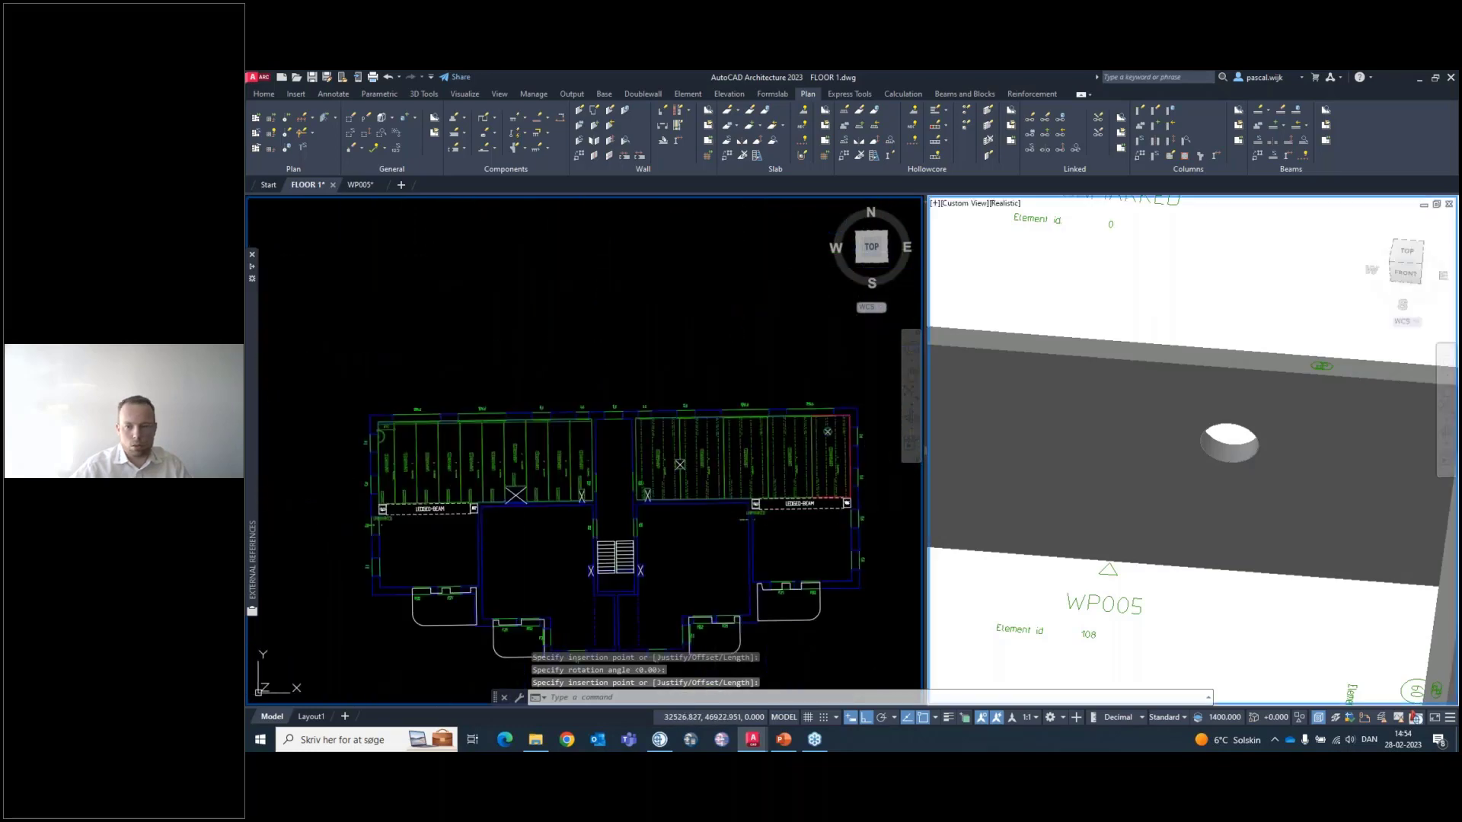
{"action": "scroll", "coordinate": [969, 526], "scroll_direction": "down", "scroll_amount": 4}
{"action": "scroll", "coordinate": [1105, 544], "scroll_direction": "down", "scroll_amount": 5}
{"action": "middle_click_drag", "start_coordinate": [1109, 548], "coordinate": [1103, 672]}
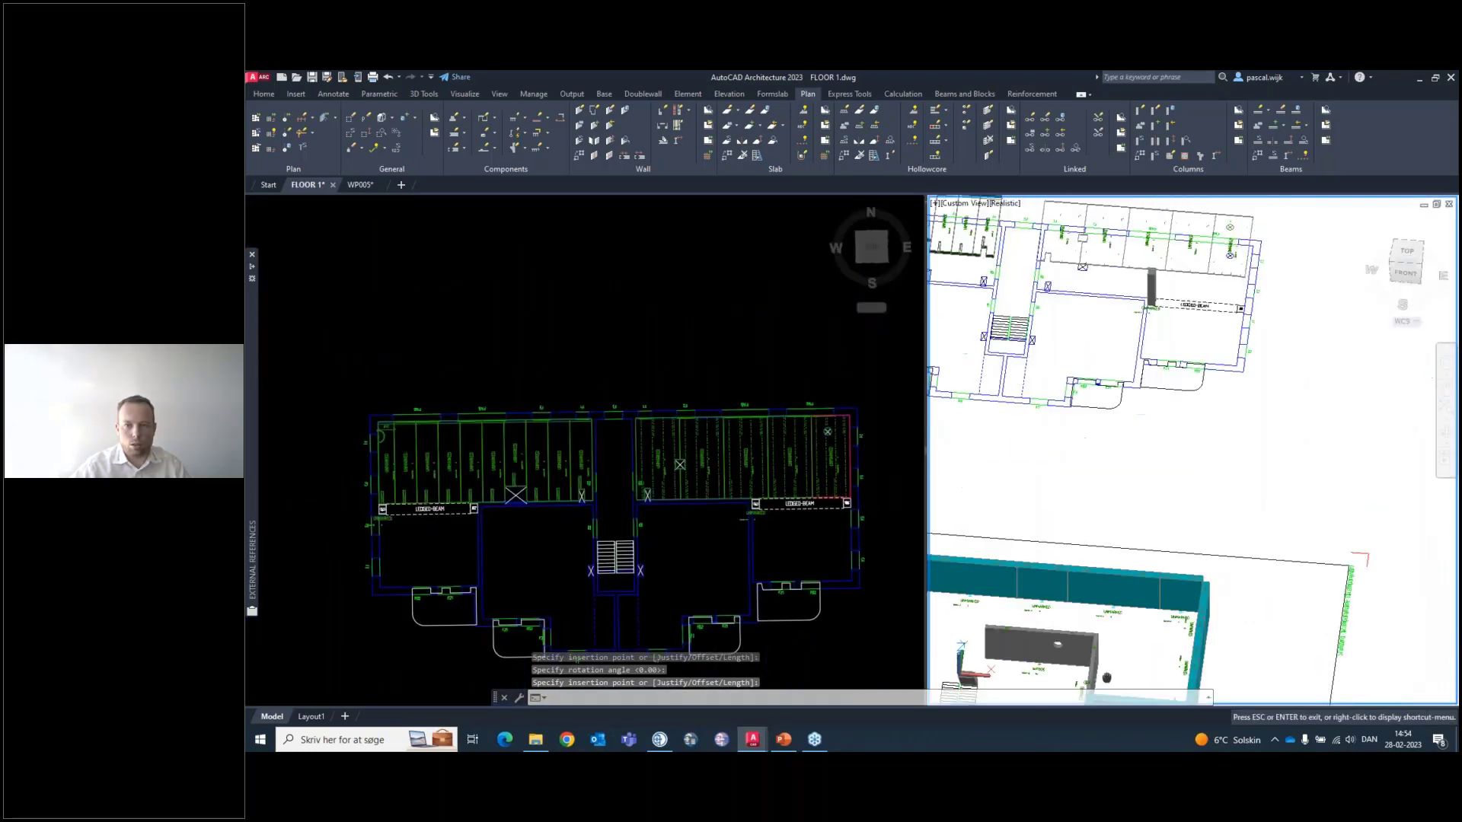
{"action": "scroll", "coordinate": [1176, 310], "scroll_direction": "up", "scroll_amount": 8}
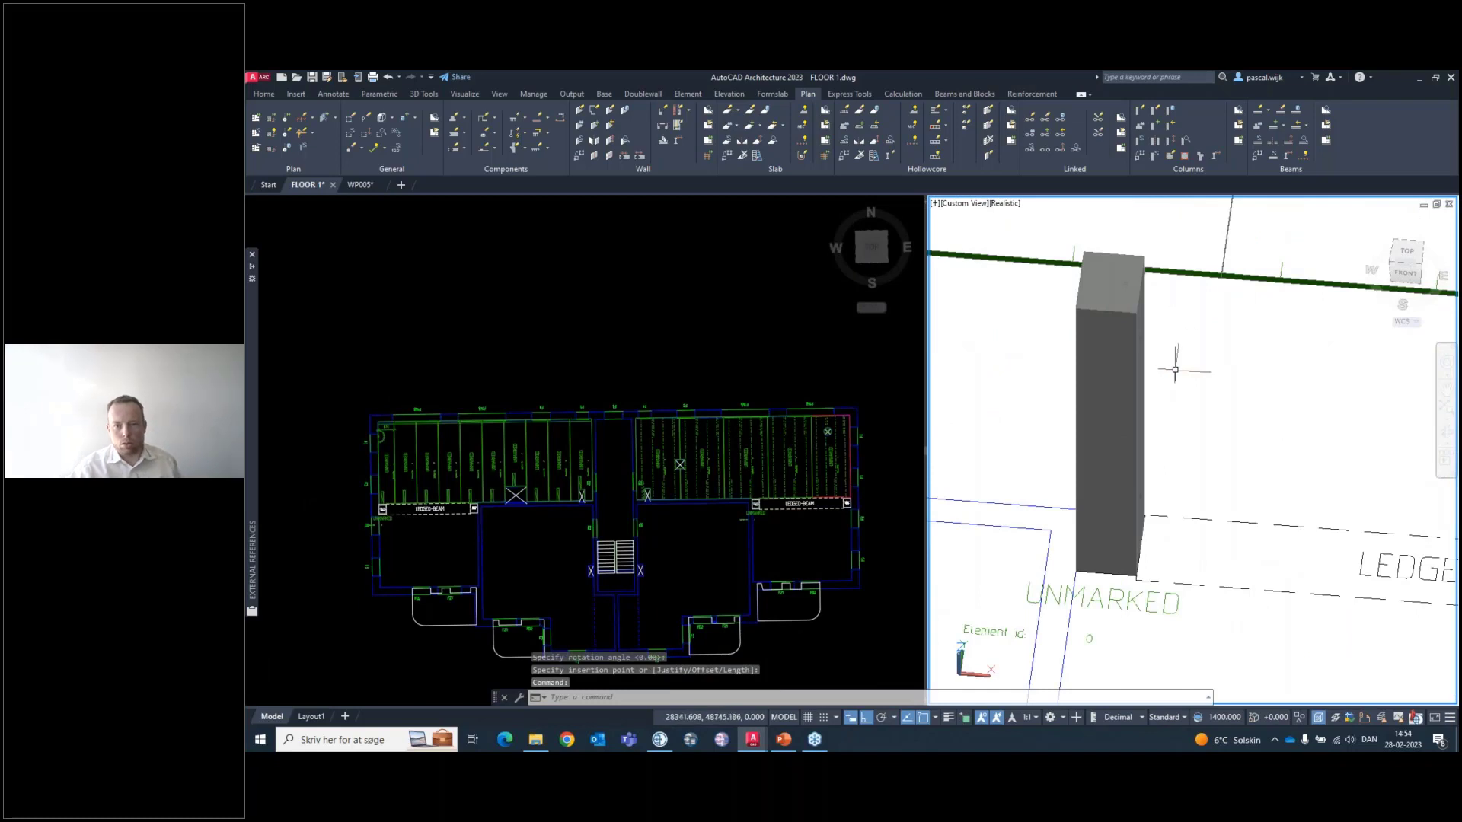
{"action": "middle_click_drag", "start_coordinate": [1169, 395], "coordinate": [1102, 397], "text": "shift"}
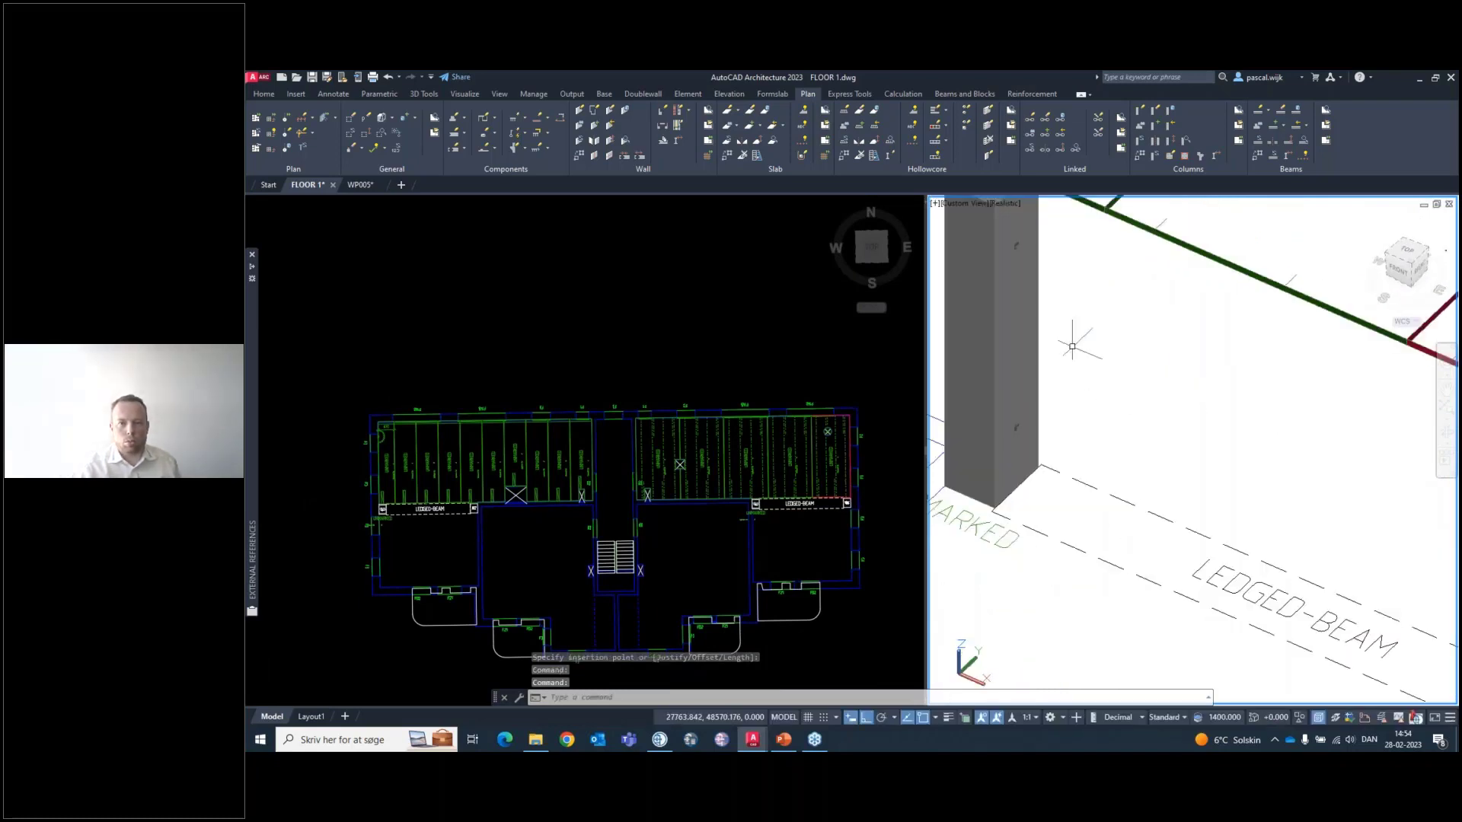
{"action": "scroll", "coordinate": [1070, 362], "scroll_direction": "up", "scroll_amount": 5}
{"action": "scroll", "coordinate": [1070, 362], "scroll_direction": "down", "scroll_amount": 6}
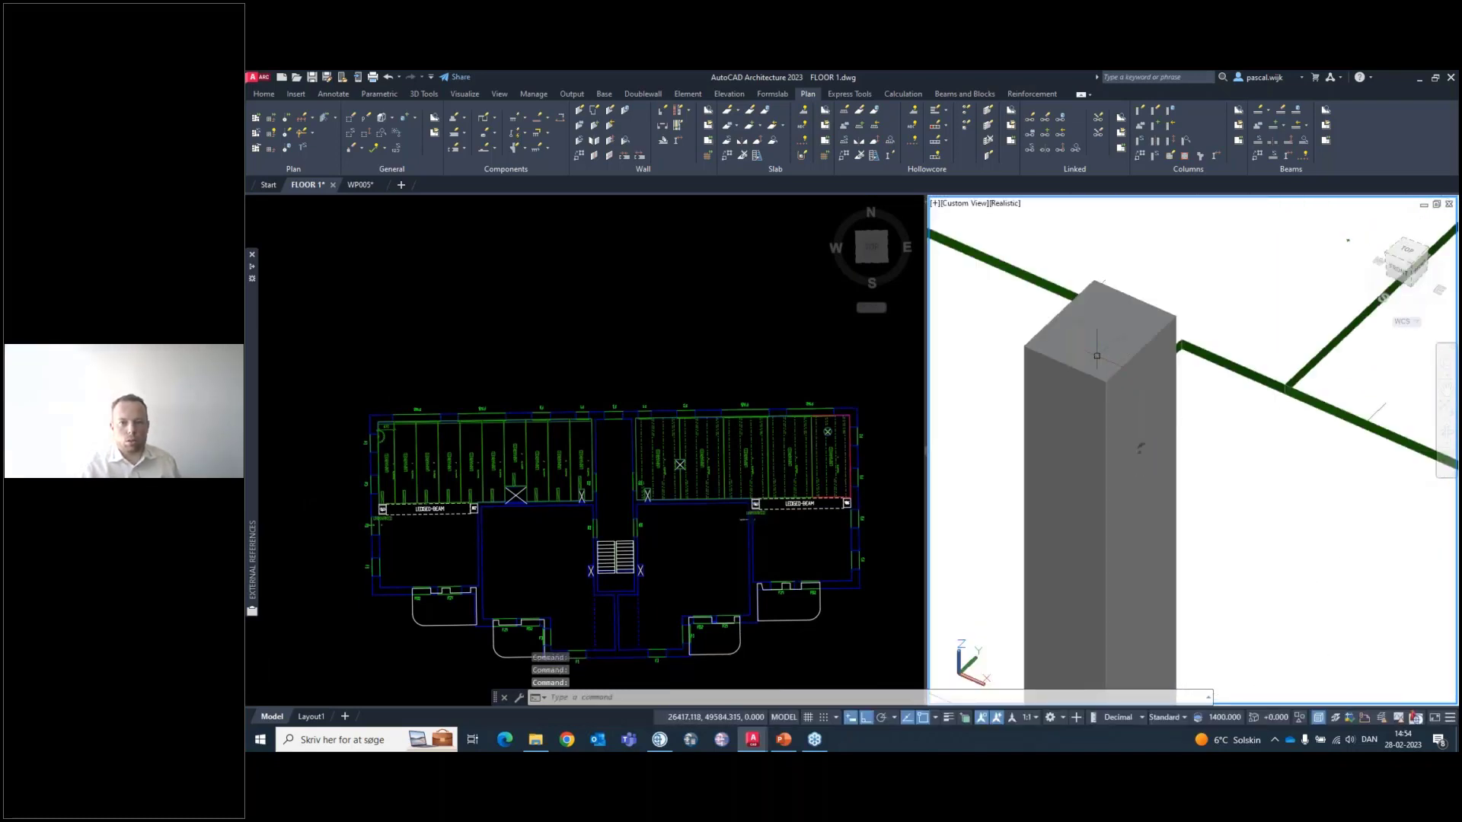
{"action": "scroll", "coordinate": [1093, 366], "scroll_direction": "up", "scroll_amount": 3}
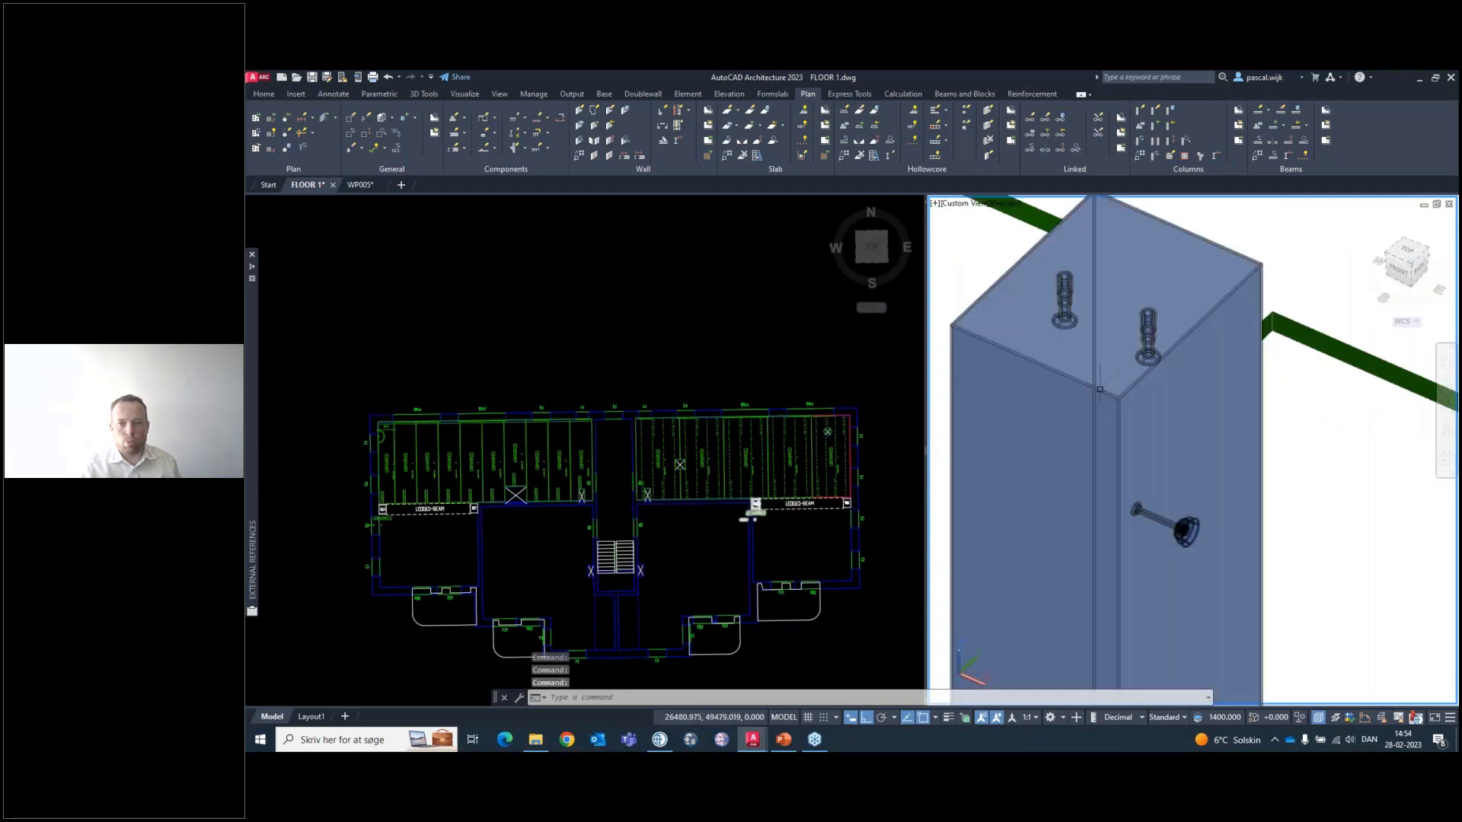
{"action": "scroll", "coordinate": [1100, 389], "scroll_direction": "down", "scroll_amount": 8}
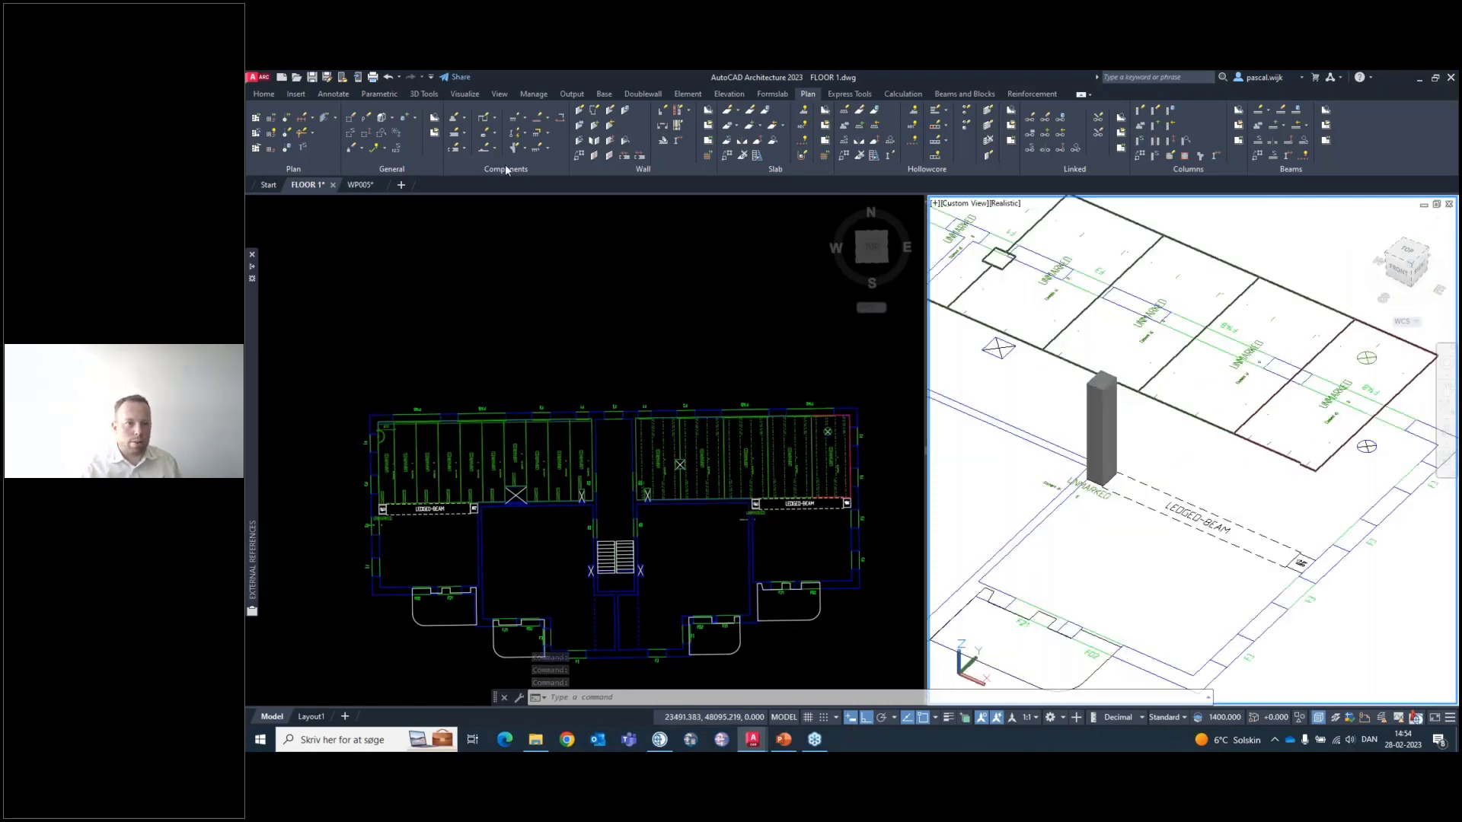
{"action": "left_click", "coordinate": [521, 149]}
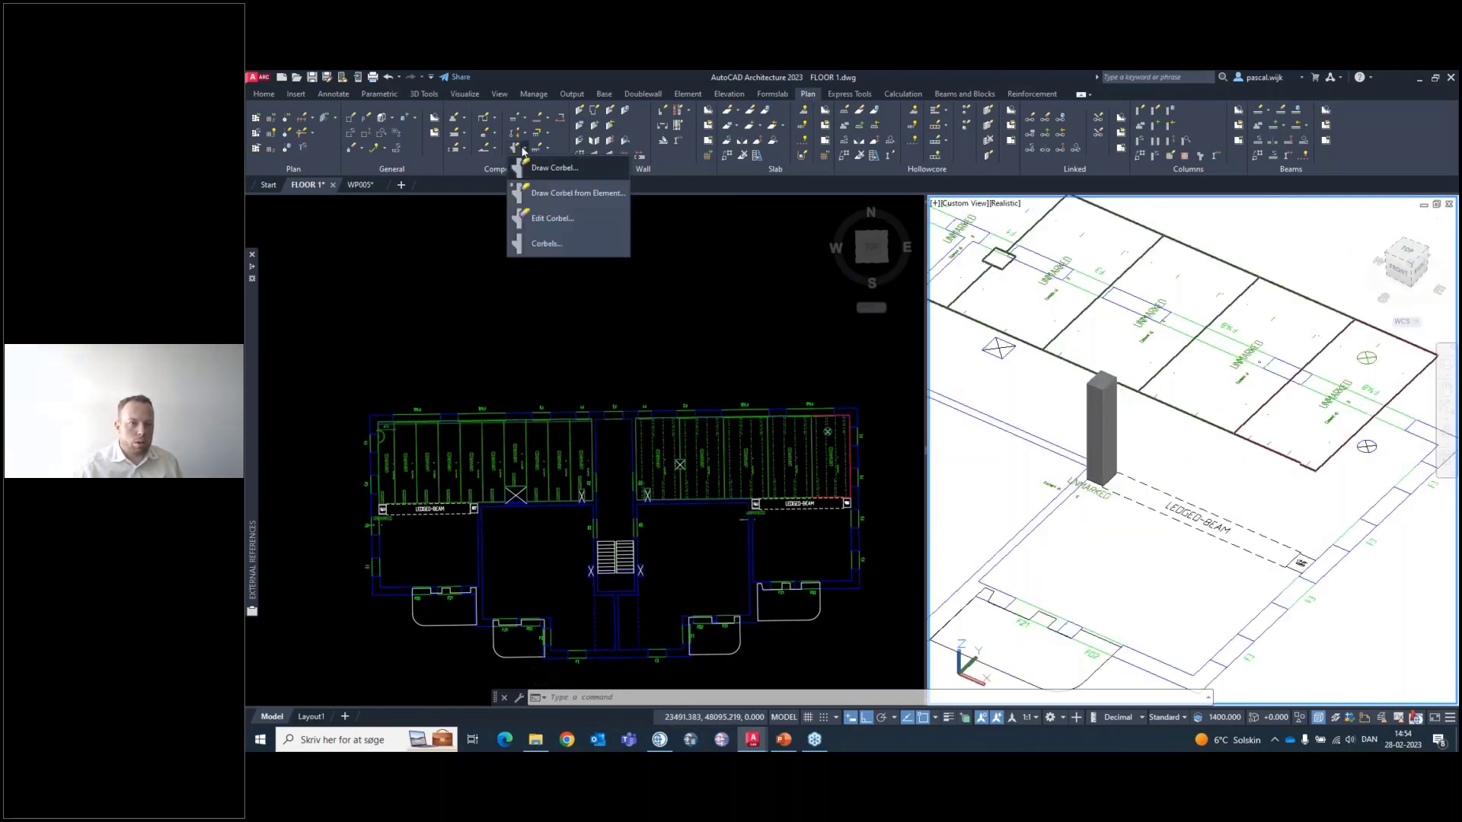
{"action": "left_click", "coordinate": [597, 195]}
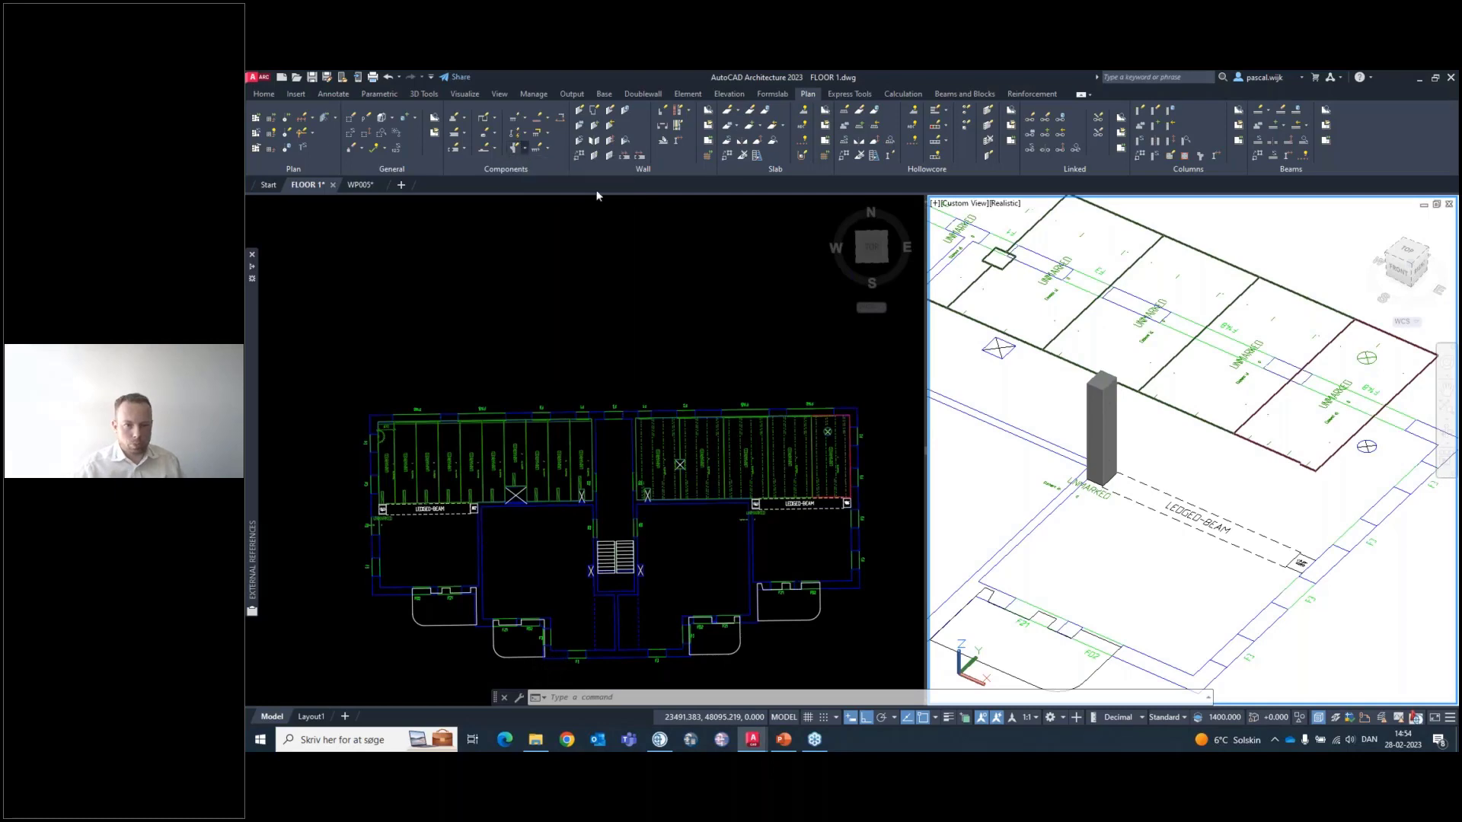
{"action": "left_click", "coordinate": [816, 551]}
{"action": "key", "text": "Escape"}
{"action": "scroll", "coordinate": [363, 530], "scroll_direction": "up", "scroll_amount": 4}
{"action": "scroll", "coordinate": [363, 531], "scroll_direction": "down", "scroll_amount": 4}
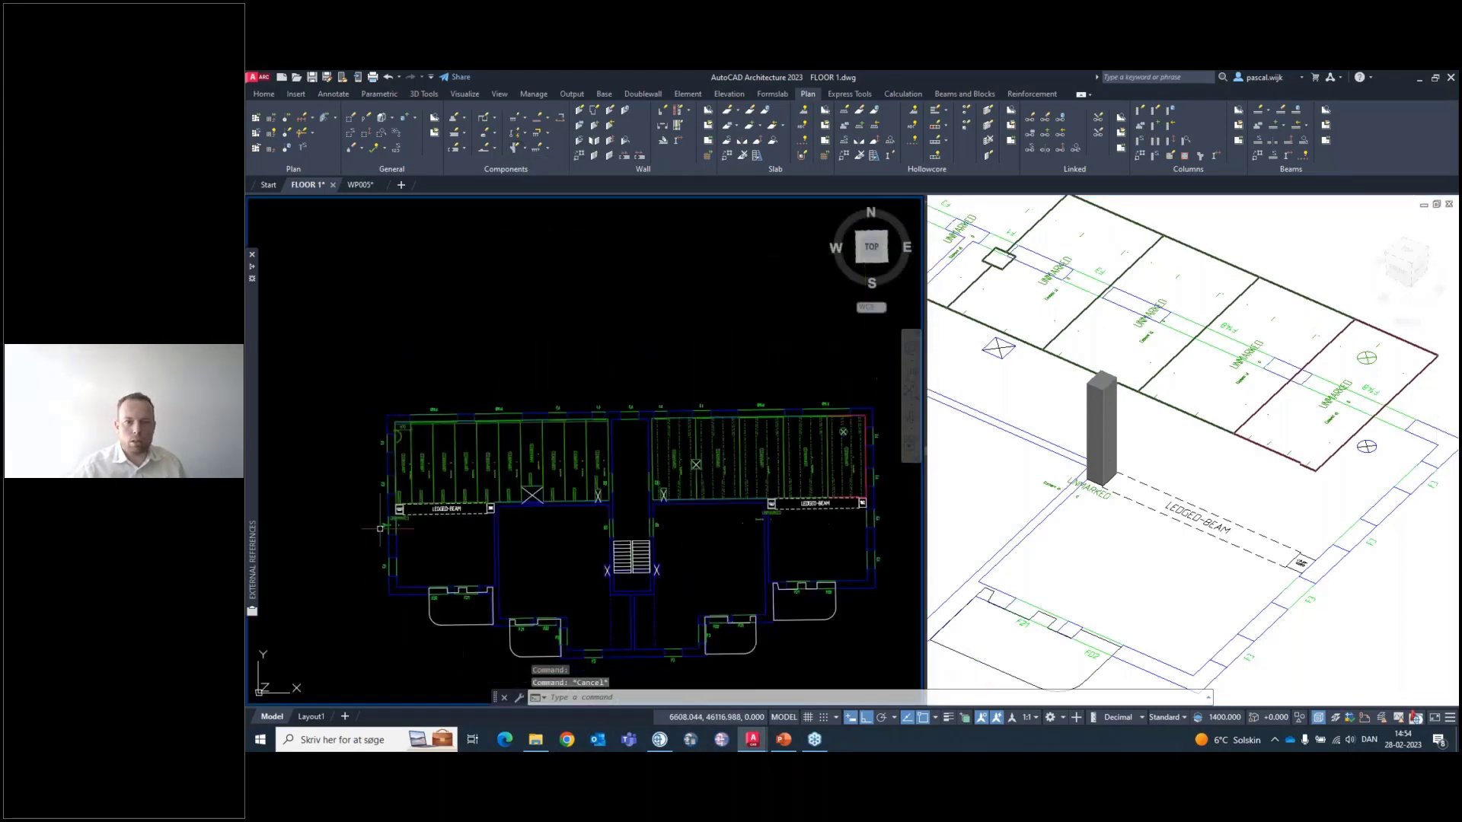
{"action": "scroll", "coordinate": [486, 539], "scroll_direction": "up", "scroll_amount": 2}
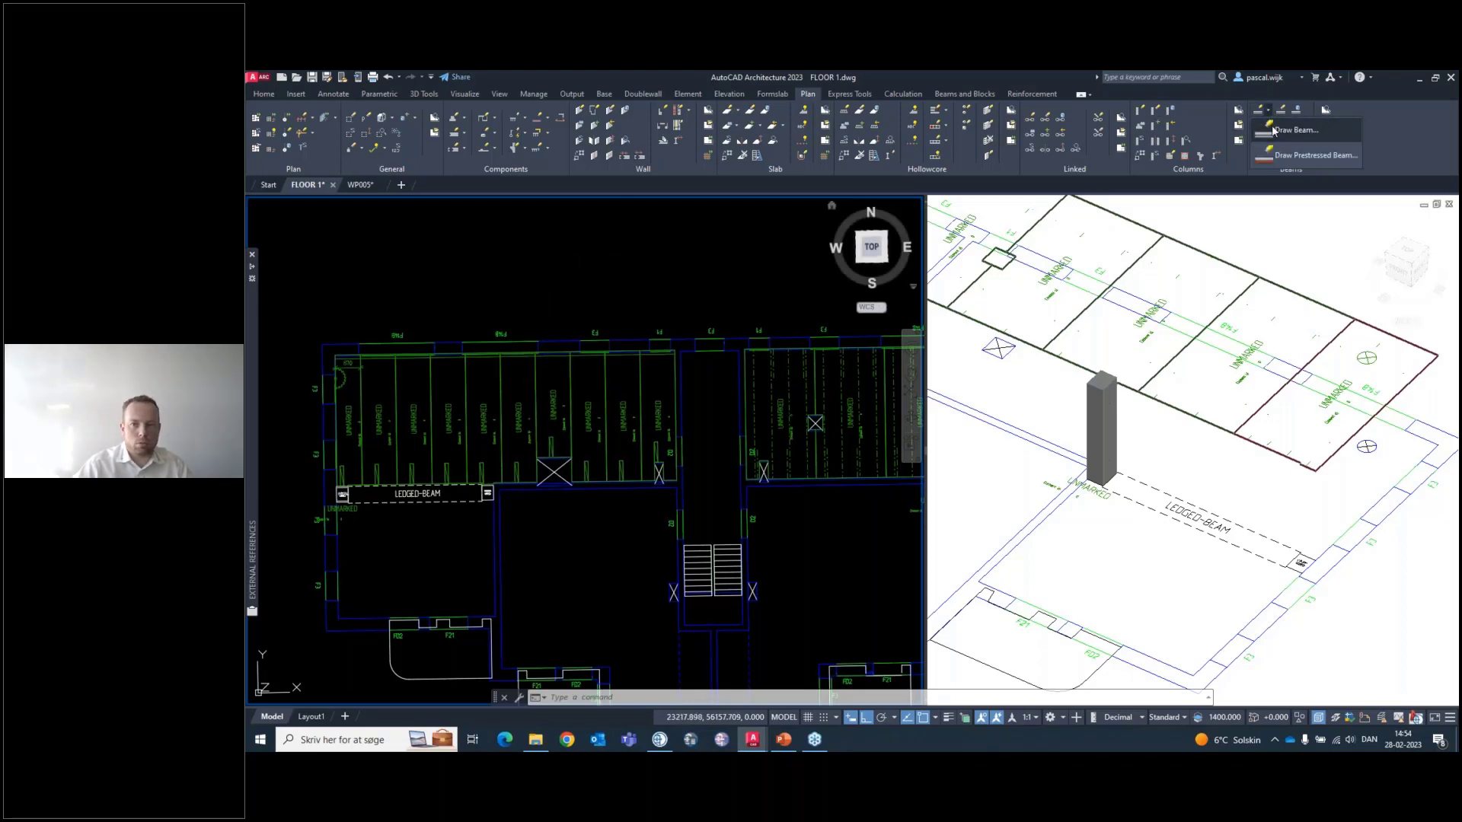
Start a new beam with section LB58X46X24, Bottom center justification at elevation 2120, and left and right offsets of 15 mm
{"action": "left_click", "coordinate": [1271, 124]}
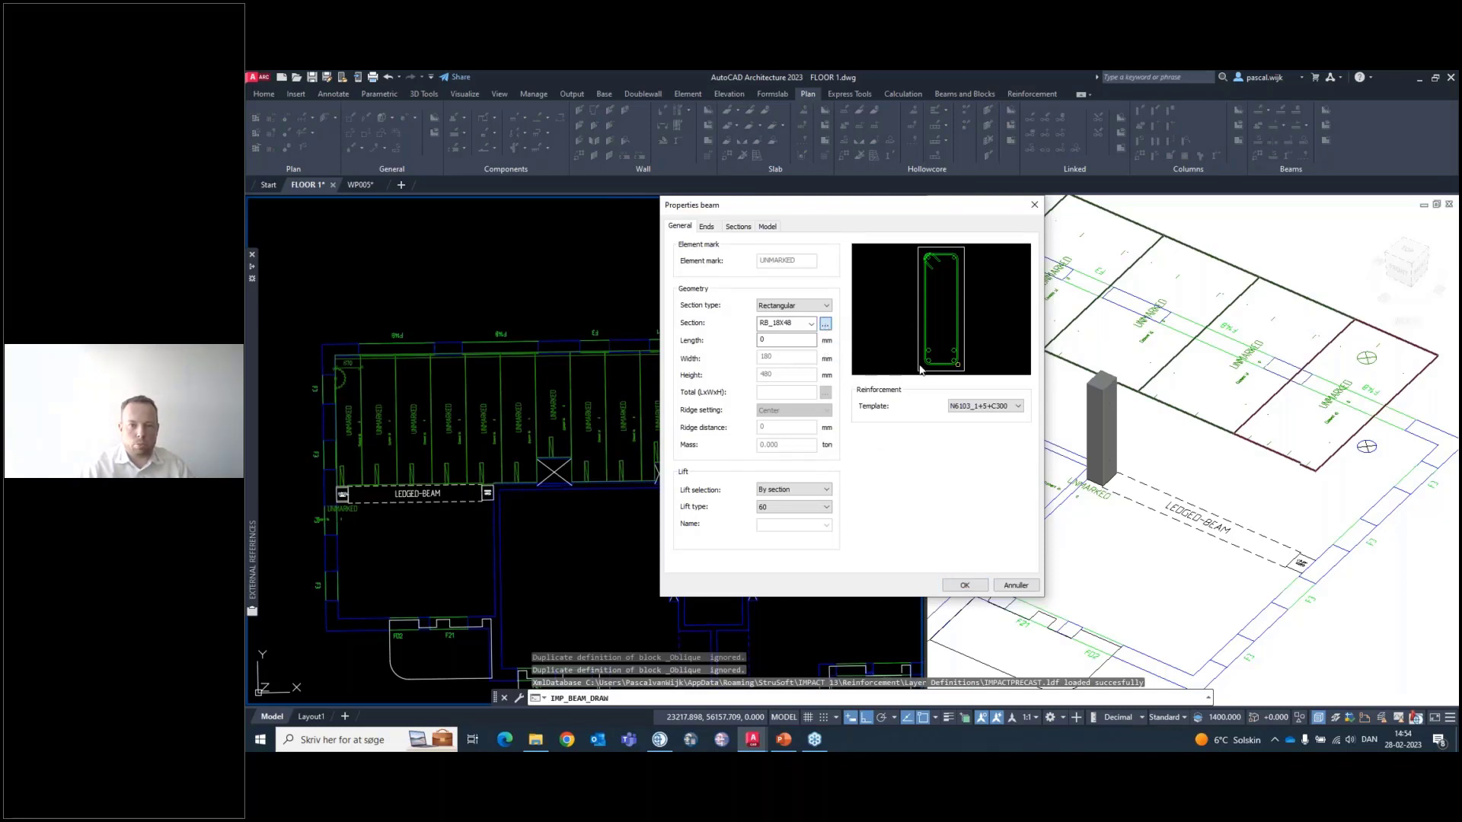
{"action": "left_click", "coordinate": [826, 323]}
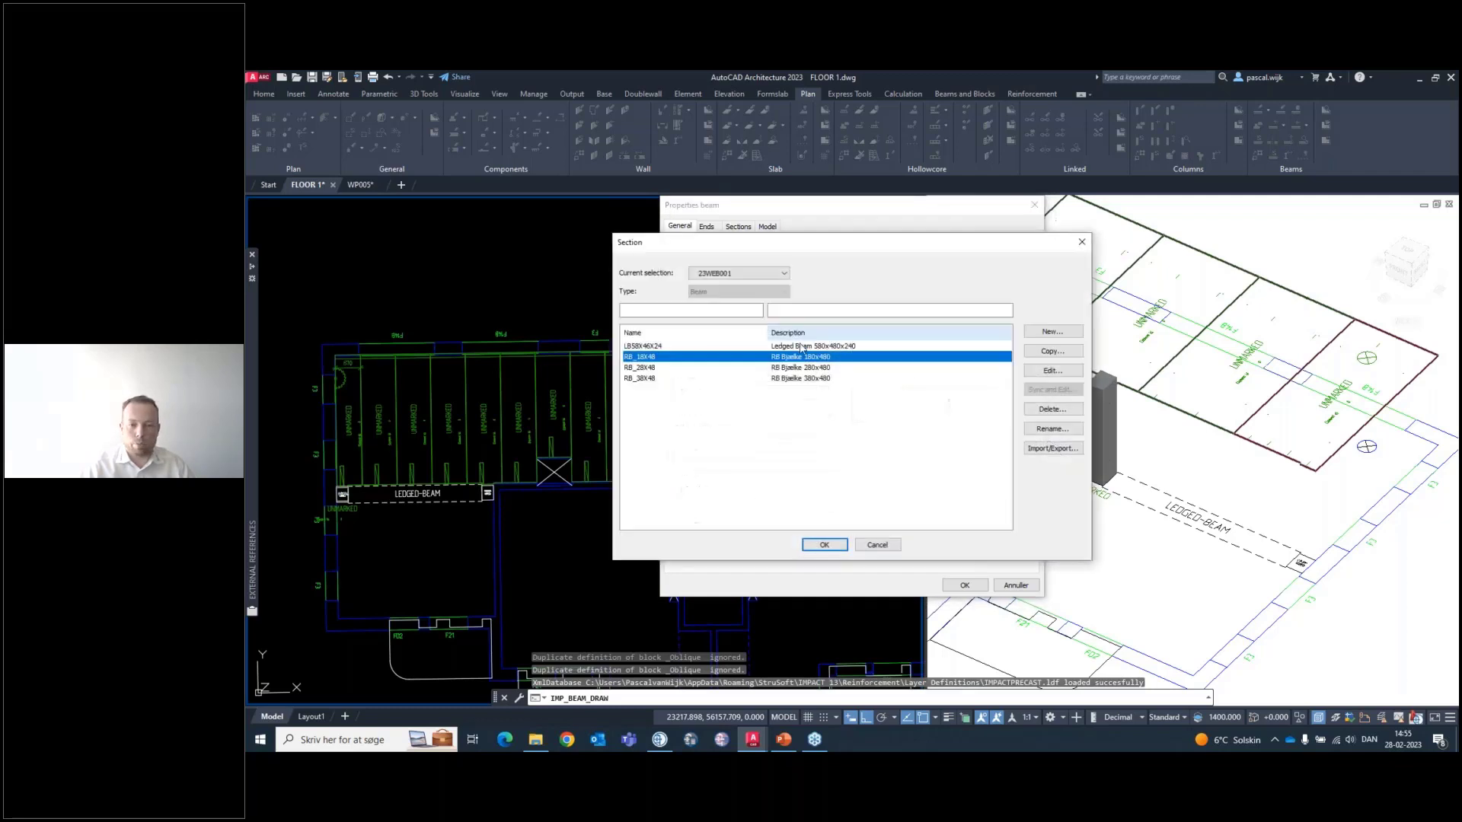
{"action": "left_click", "coordinate": [643, 346]}
{"action": "left_click", "coordinate": [824, 544]}
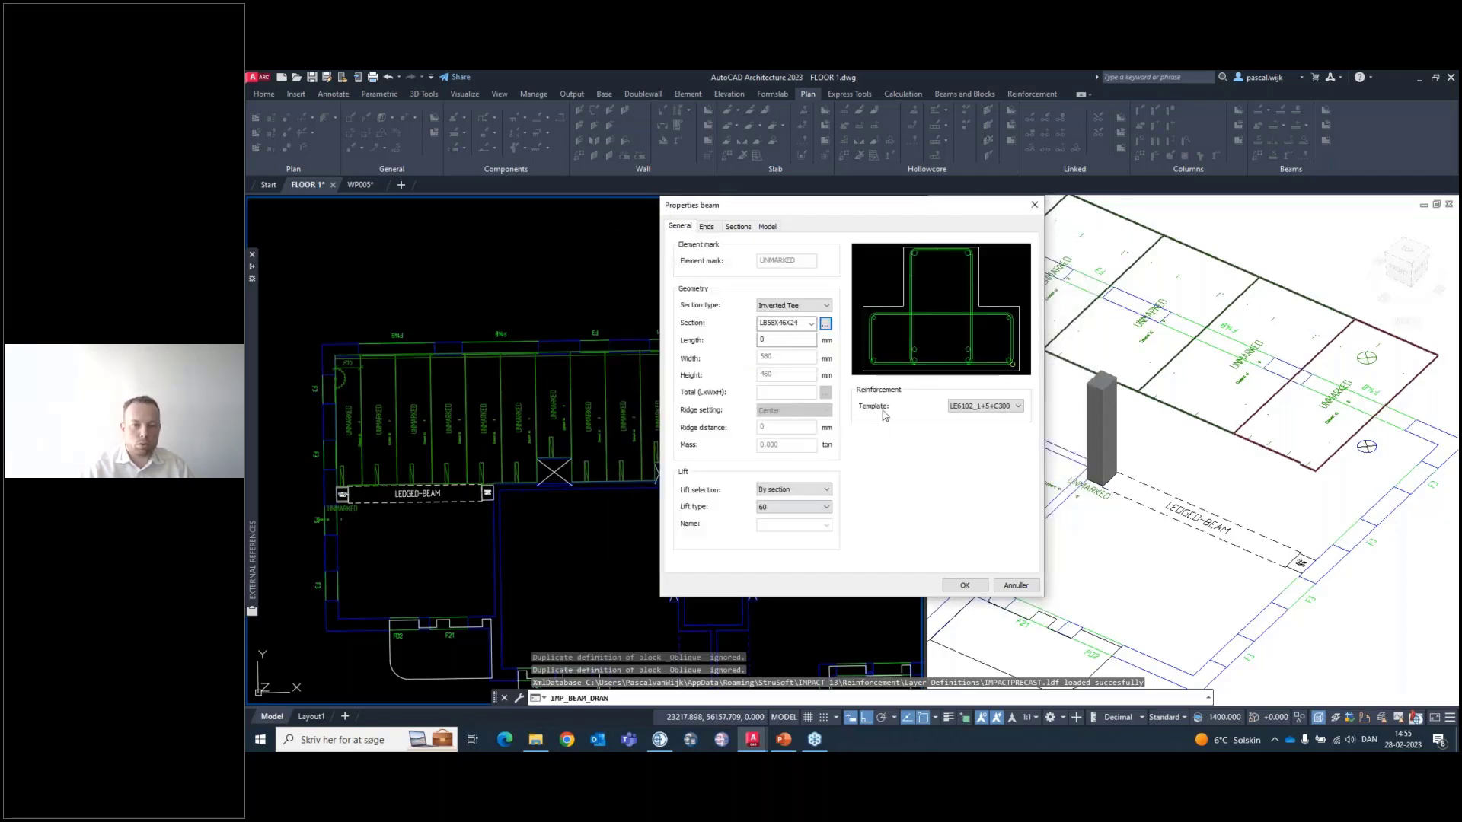
{"action": "left_click", "coordinate": [767, 226]}
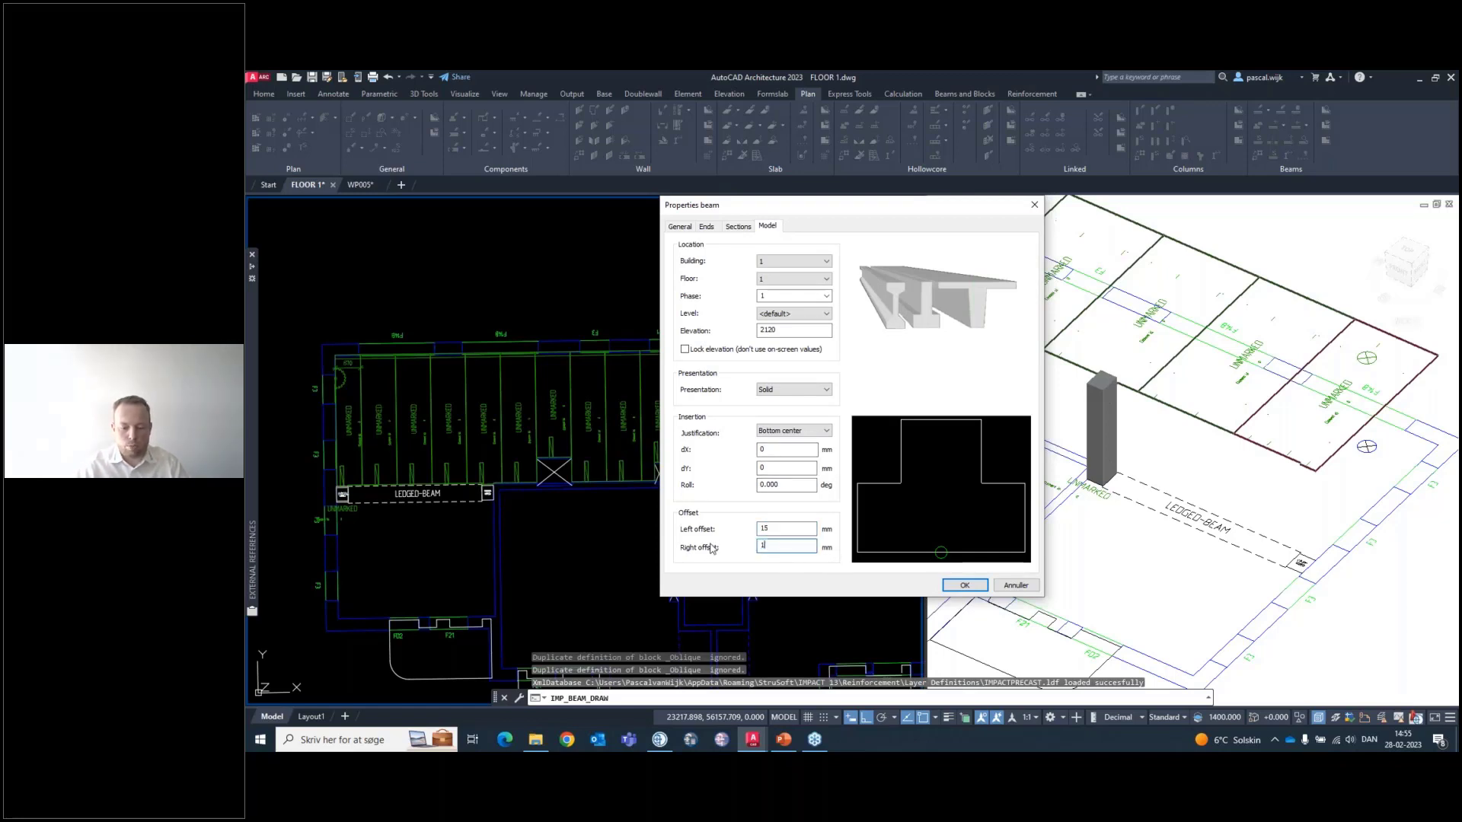
{"action": "left_click", "coordinate": [964, 585]}
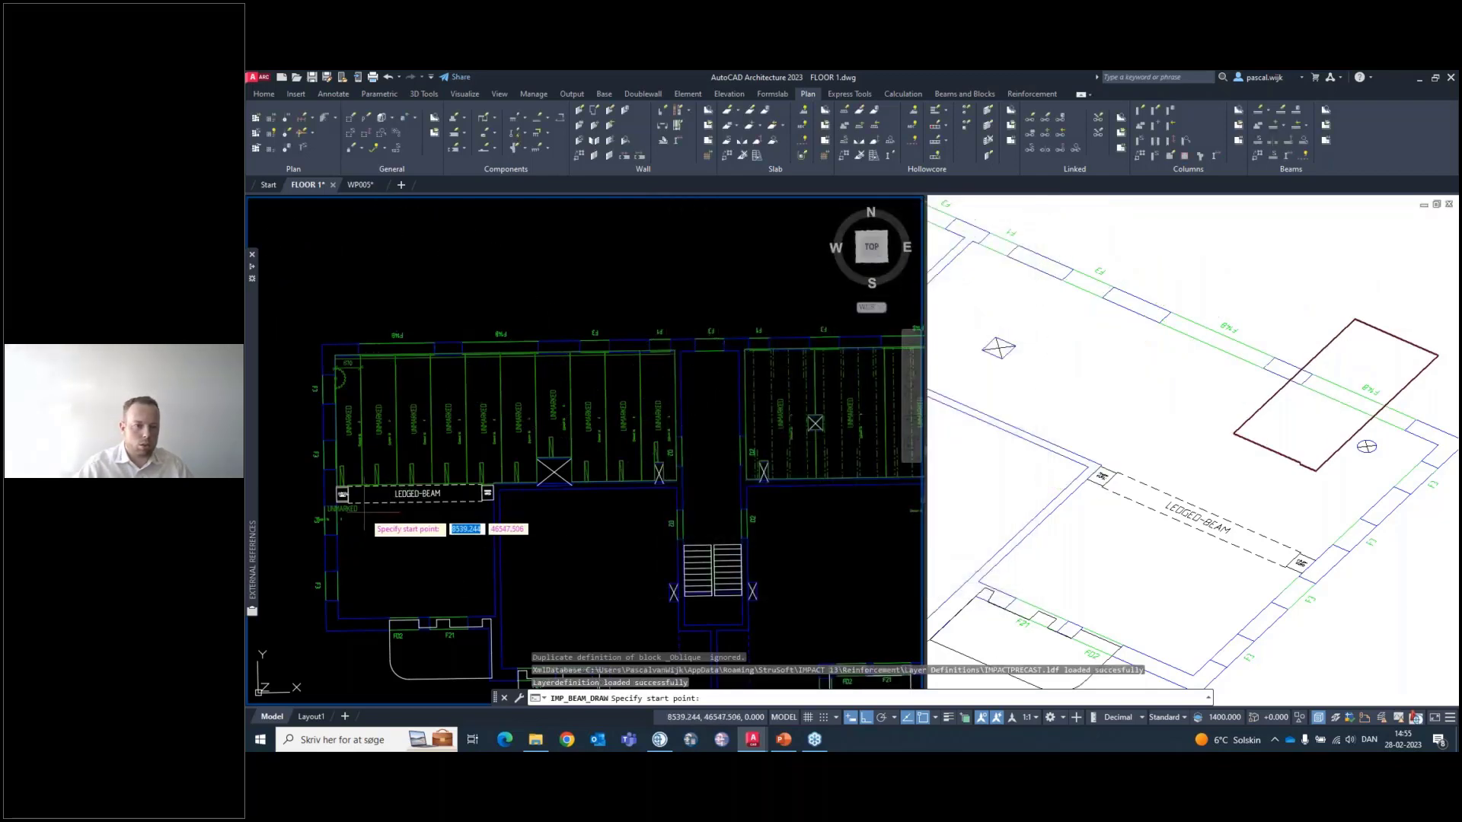
{"action": "scroll", "coordinate": [341, 497], "scroll_direction": "up", "scroll_amount": 5}
{"action": "scroll", "coordinate": [337, 460], "scroll_direction": "up", "scroll_amount": 2}
{"action": "middle_click_drag", "start_coordinate": [338, 459], "coordinate": [495, 486]}
{"action": "scroll", "coordinate": [461, 414], "scroll_direction": "up", "scroll_amount": 6}
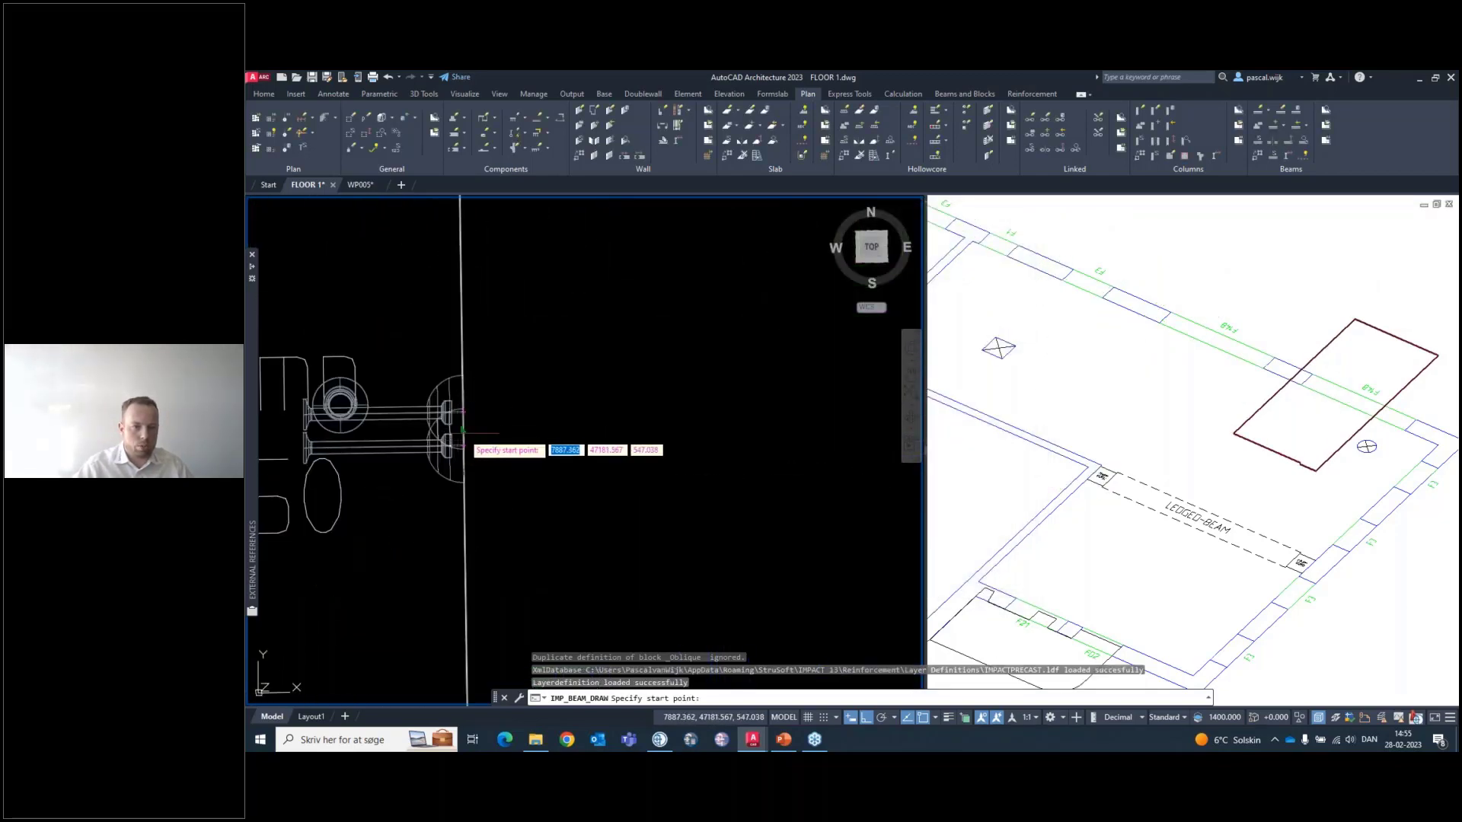
{"action": "scroll", "coordinate": [560, 450], "scroll_direction": "down", "scroll_amount": 3}
{"action": "key", "text": "Escape"}
Restart the beam as Nonstressed and lock its elevation at 2120 so on-screen values are not used
{"action": "key", "text": "Return"}
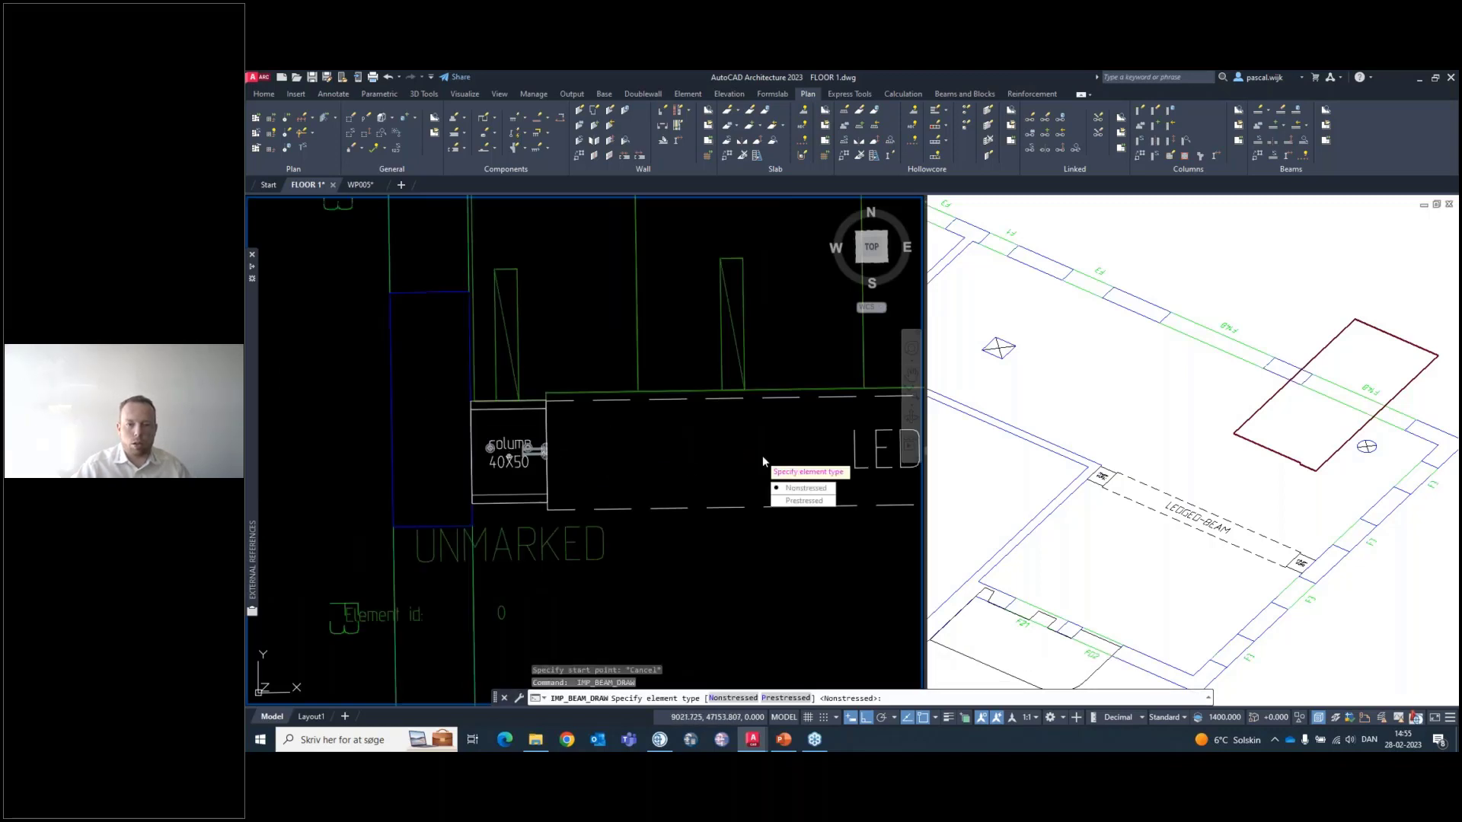
{"action": "left_click", "coordinate": [806, 489]}
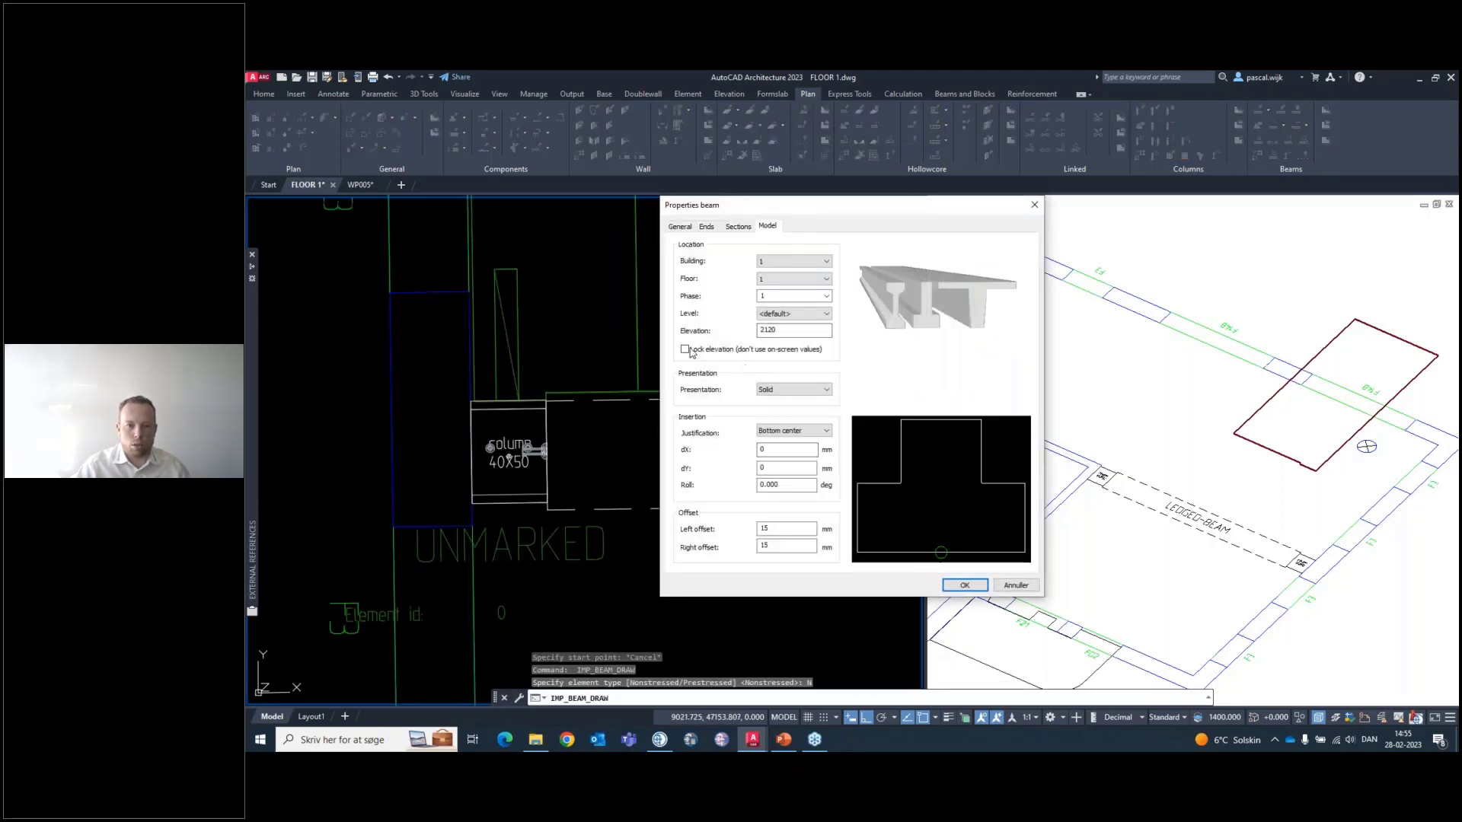
{"action": "left_click", "coordinate": [965, 585]}
{"action": "scroll", "coordinate": [533, 449], "scroll_direction": "up", "scroll_amount": 3}
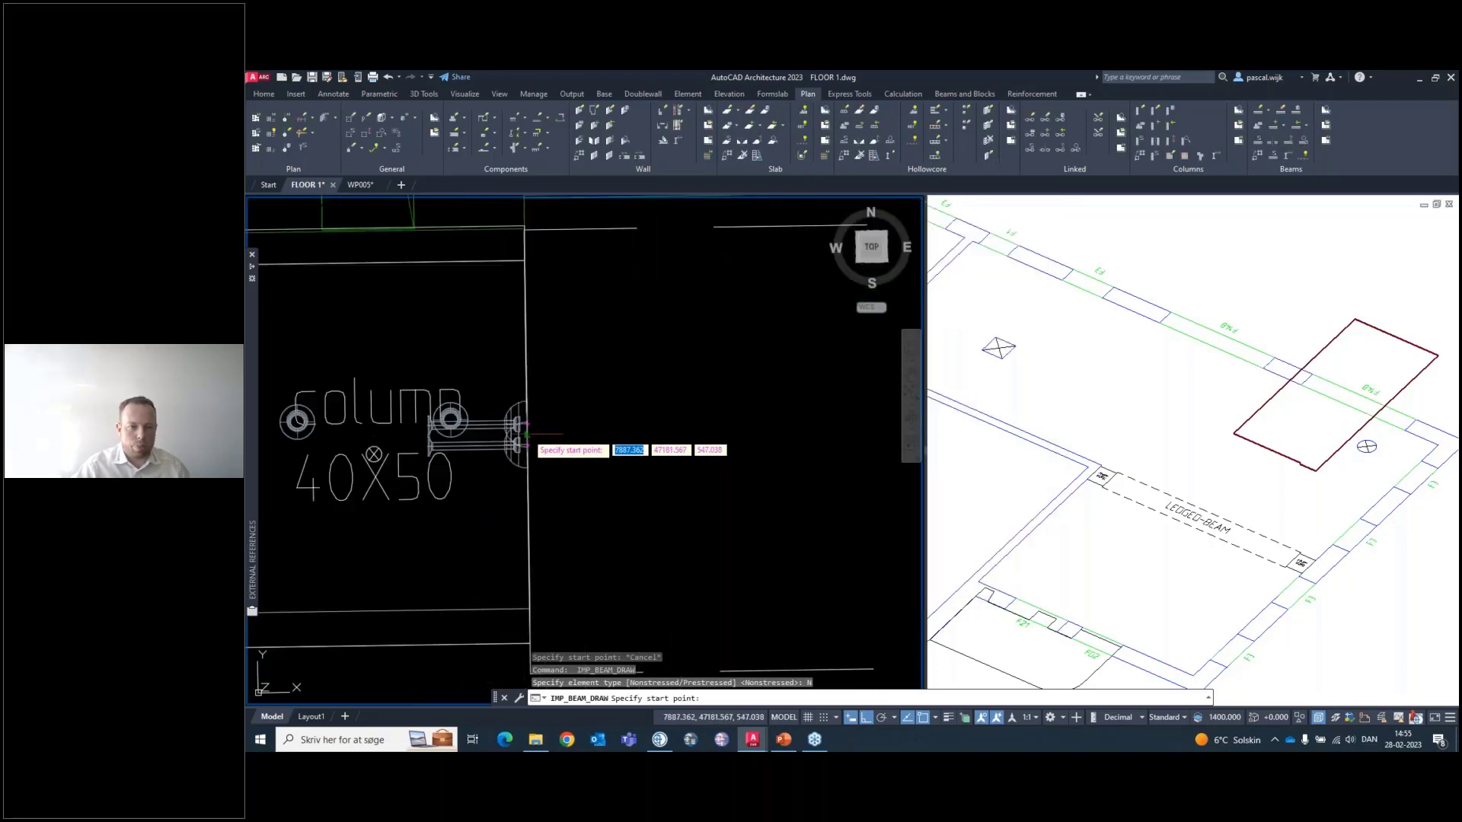
{"action": "left_click", "coordinate": [527, 435]}
{"action": "middle_click_drag", "start_coordinate": [817, 436], "coordinate": [527, 376]}
{"action": "key", "text": "Escape"}
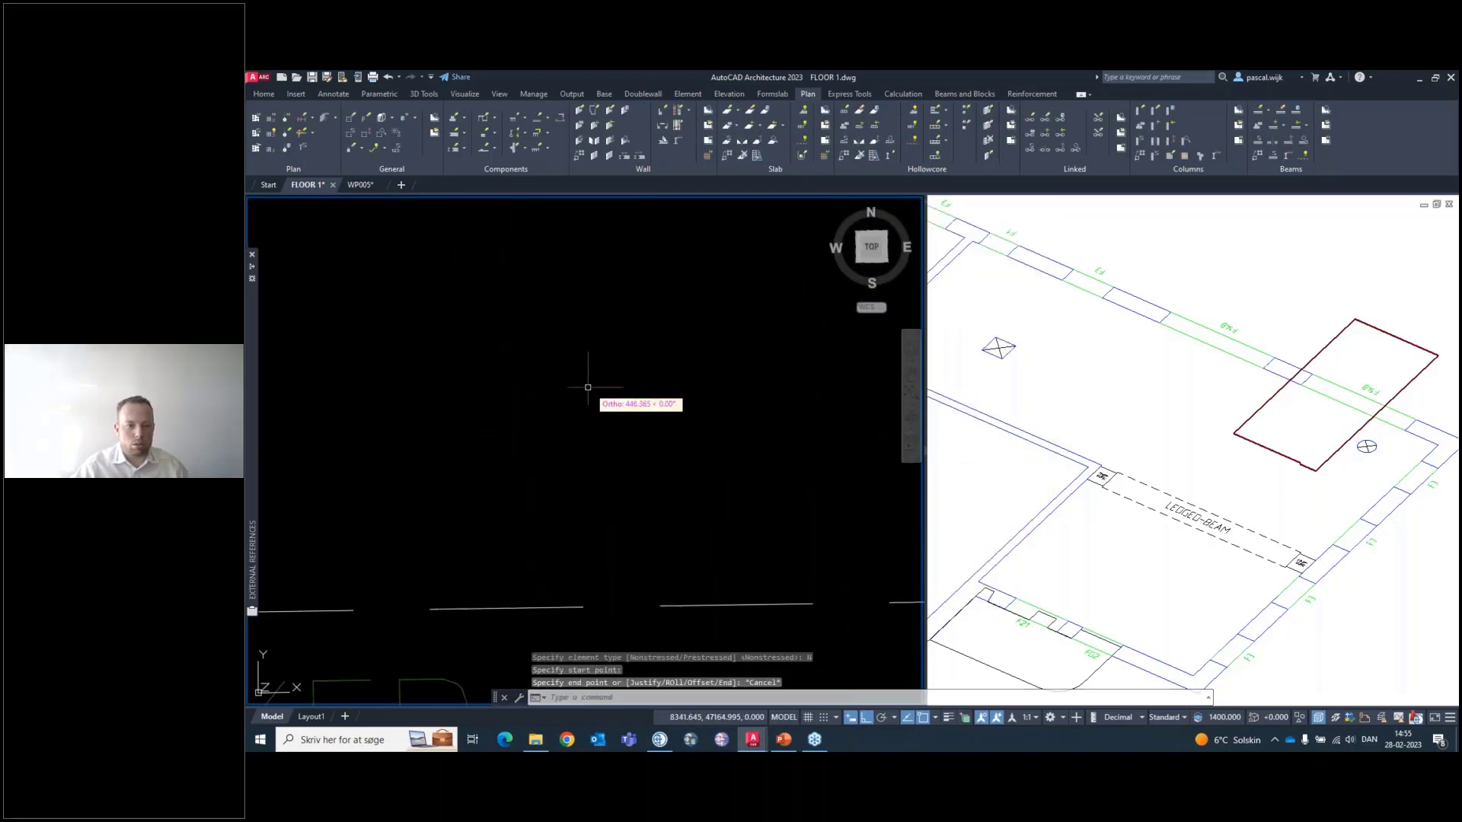
{"action": "scroll", "coordinate": [587, 386], "scroll_direction": "down", "scroll_amount": 2}
{"action": "key", "text": "Return"}
{"action": "key", "text": "Return"}
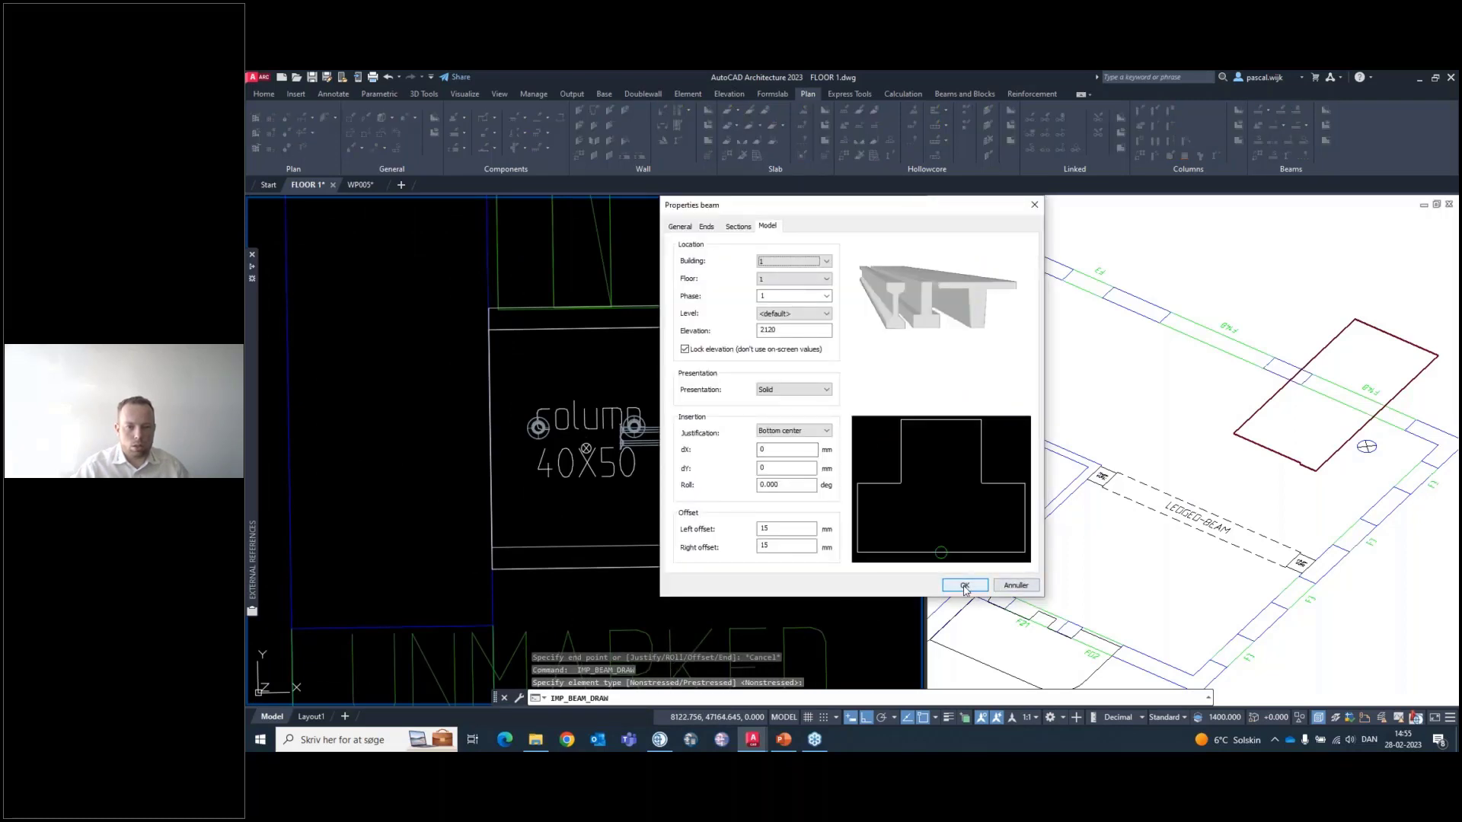
{"action": "left_click", "coordinate": [964, 586]}
{"action": "scroll", "coordinate": [715, 510], "scroll_direction": "down", "scroll_amount": 4}
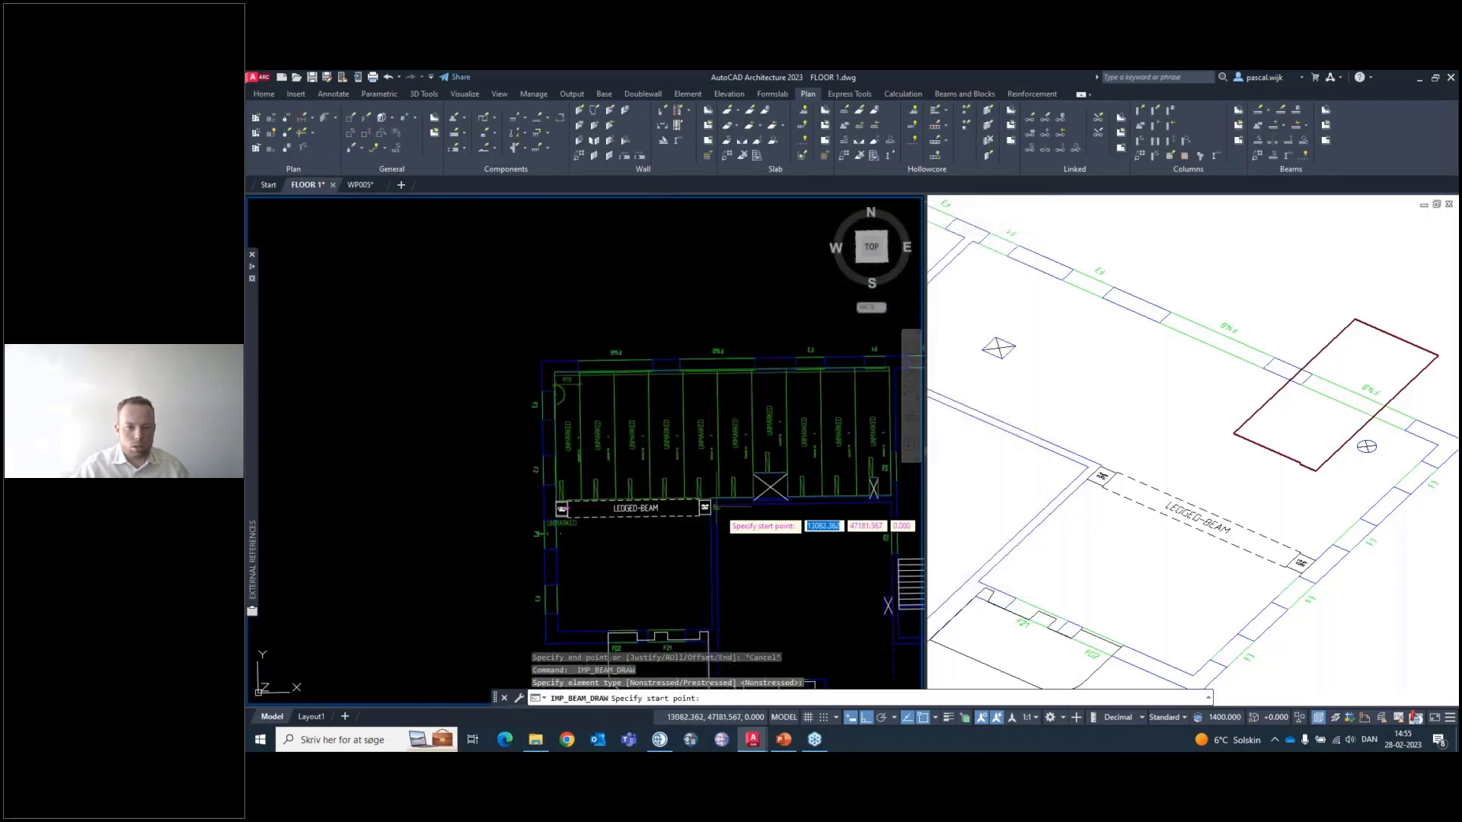
{"action": "scroll", "coordinate": [717, 511], "scroll_direction": "up", "scroll_amount": 5}
{"action": "left_click", "coordinate": [637, 492]}
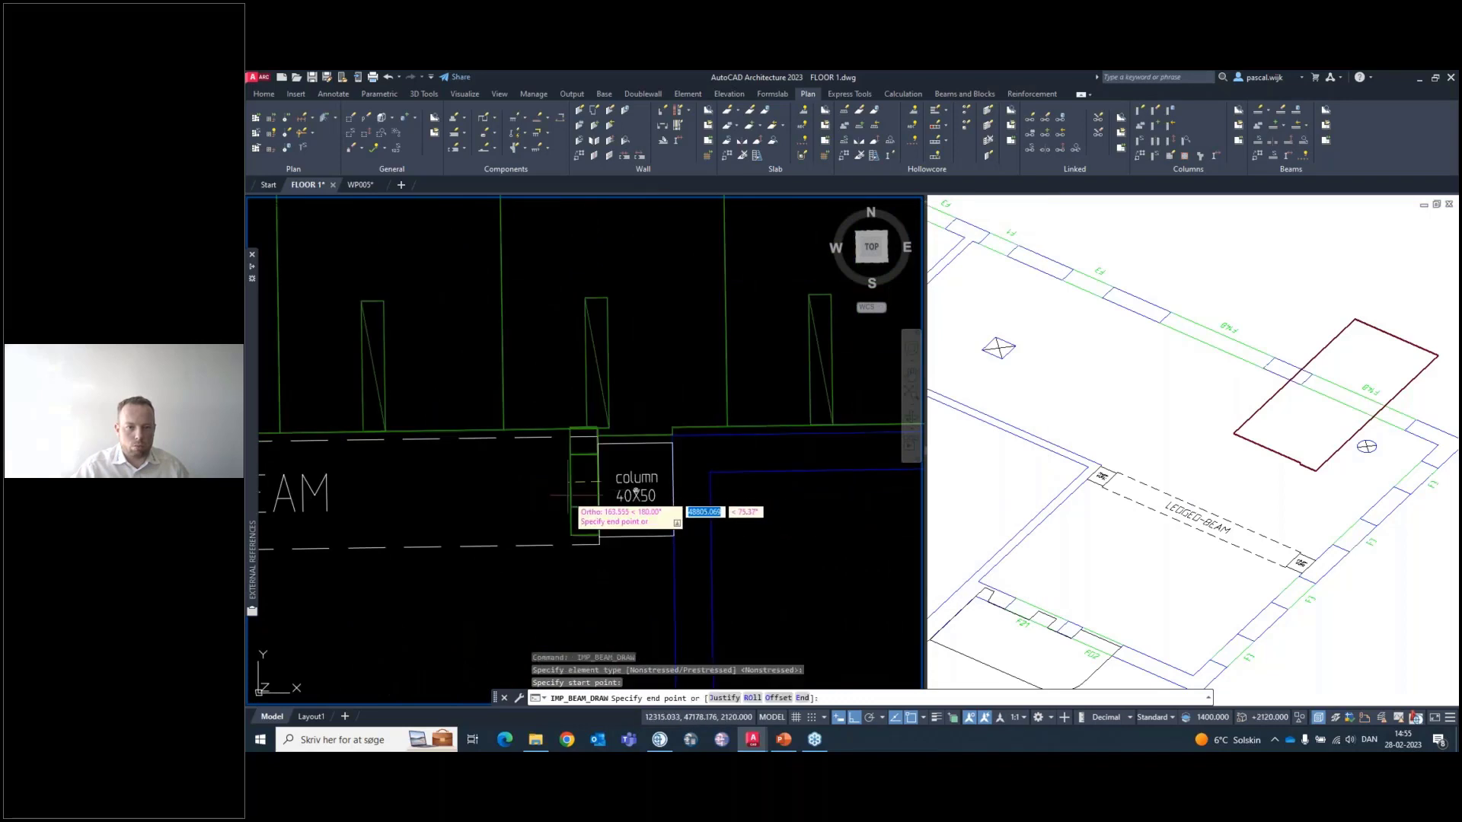
{"action": "key", "text": "Escape"}
{"action": "key", "text": "Escape"}
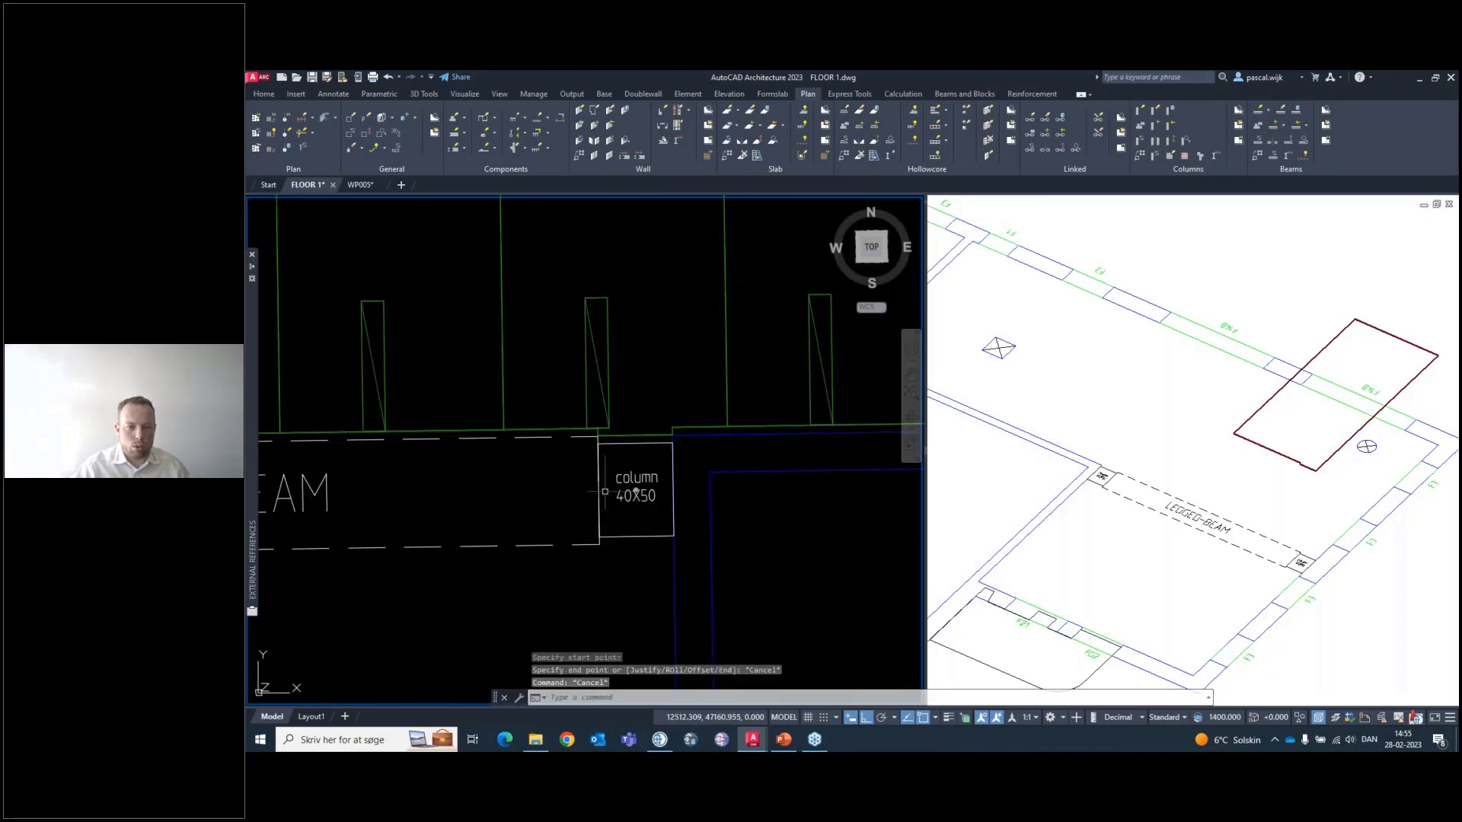
Draw a Nonstressed beam along the western LEDGED-BEAM outline, from the eastern column's face to the western column's face, then finish the command
{"action": "key", "text": "Return"}
{"action": "left_click", "coordinate": [709, 531]}
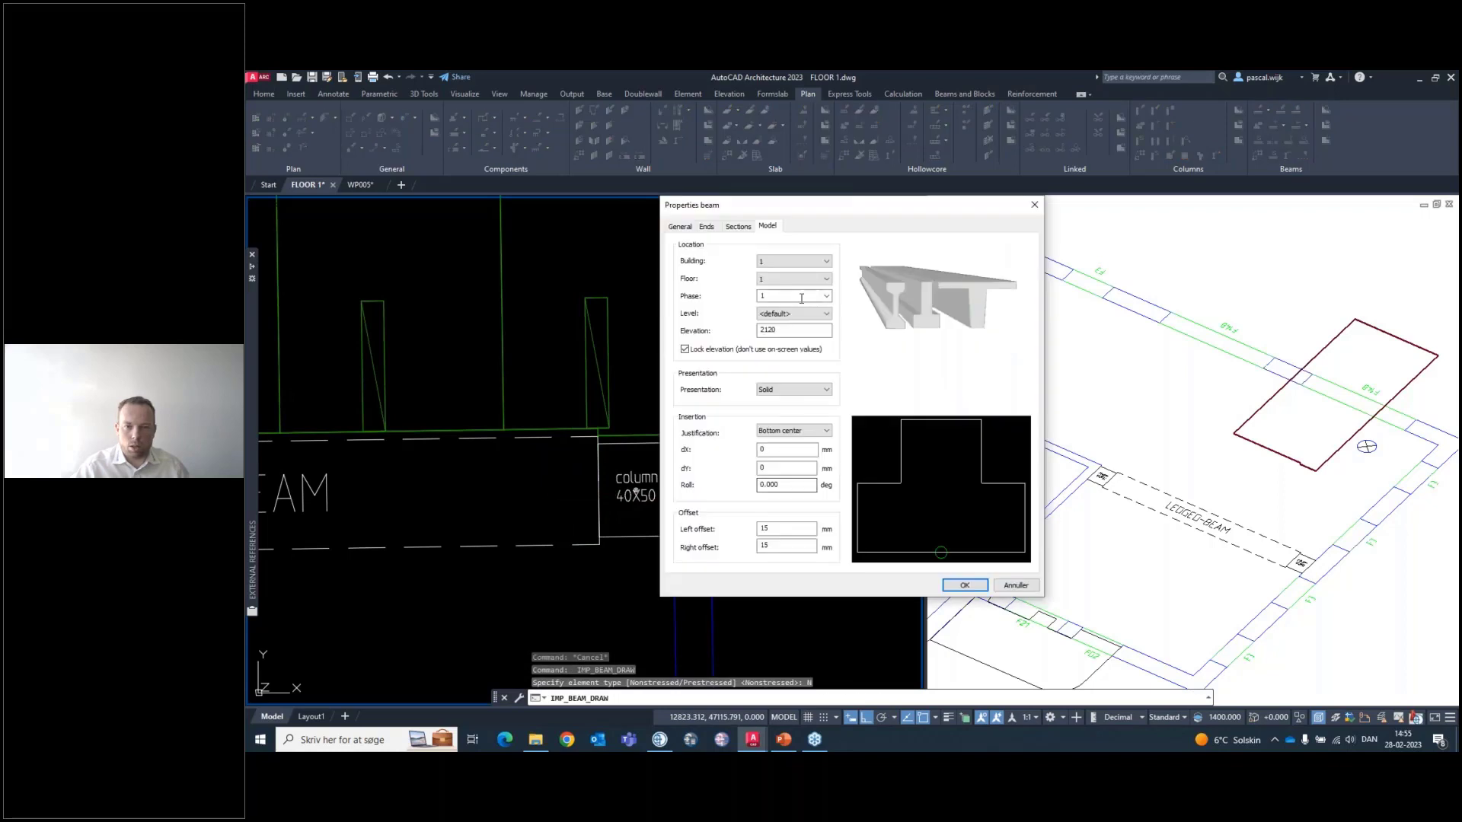
{"action": "left_click", "coordinate": [963, 585]}
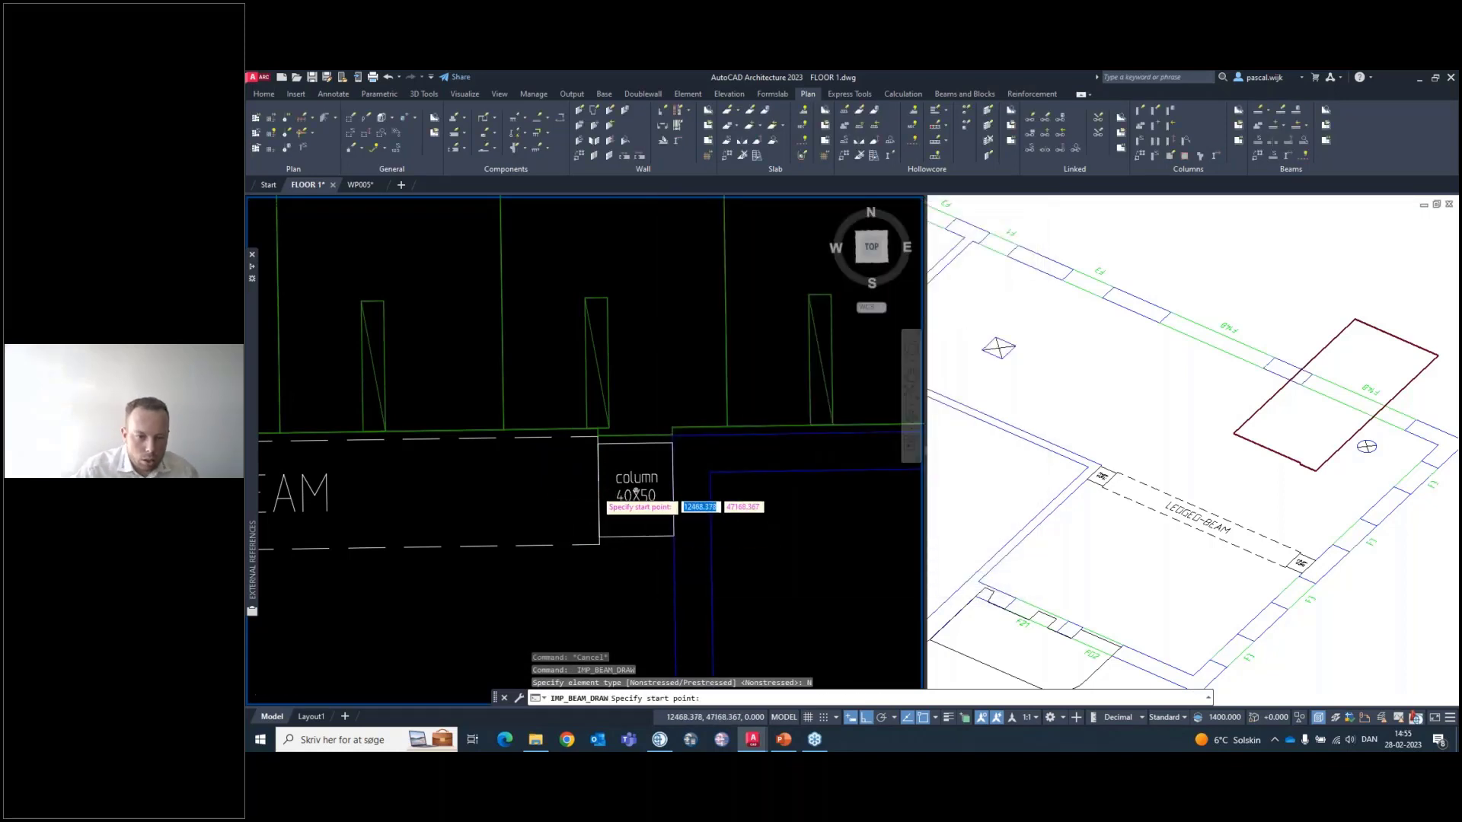
{"action": "scroll", "coordinate": [636, 493], "scroll_direction": "up", "scroll_amount": 2}
{"action": "left_click", "coordinate": [659, 491]}
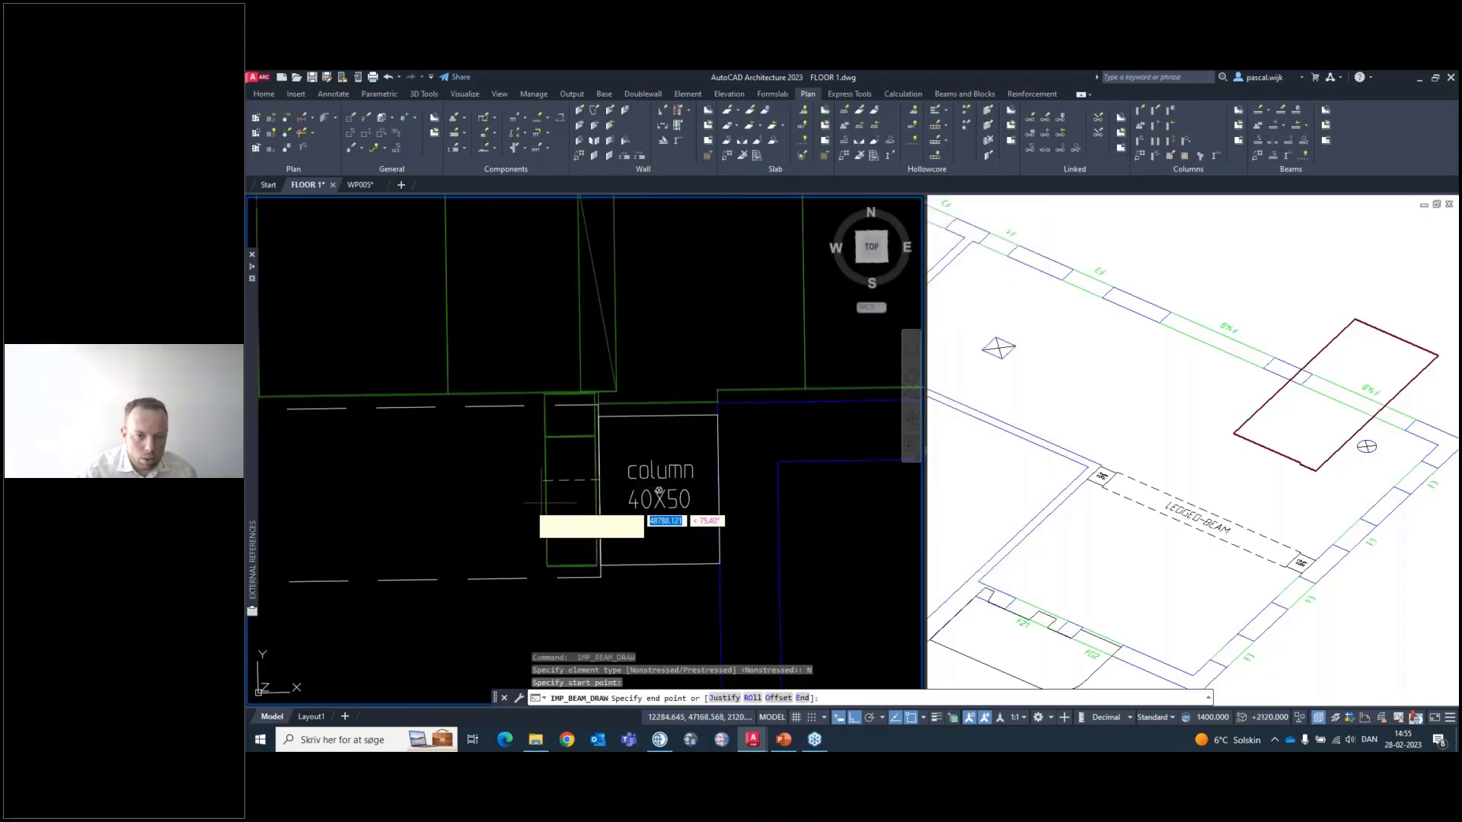
{"action": "middle_click_drag", "start_coordinate": [409, 505], "coordinate": [765, 512]}
{"action": "scroll", "coordinate": [631, 518], "scroll_direction": "down", "scroll_amount": 2}
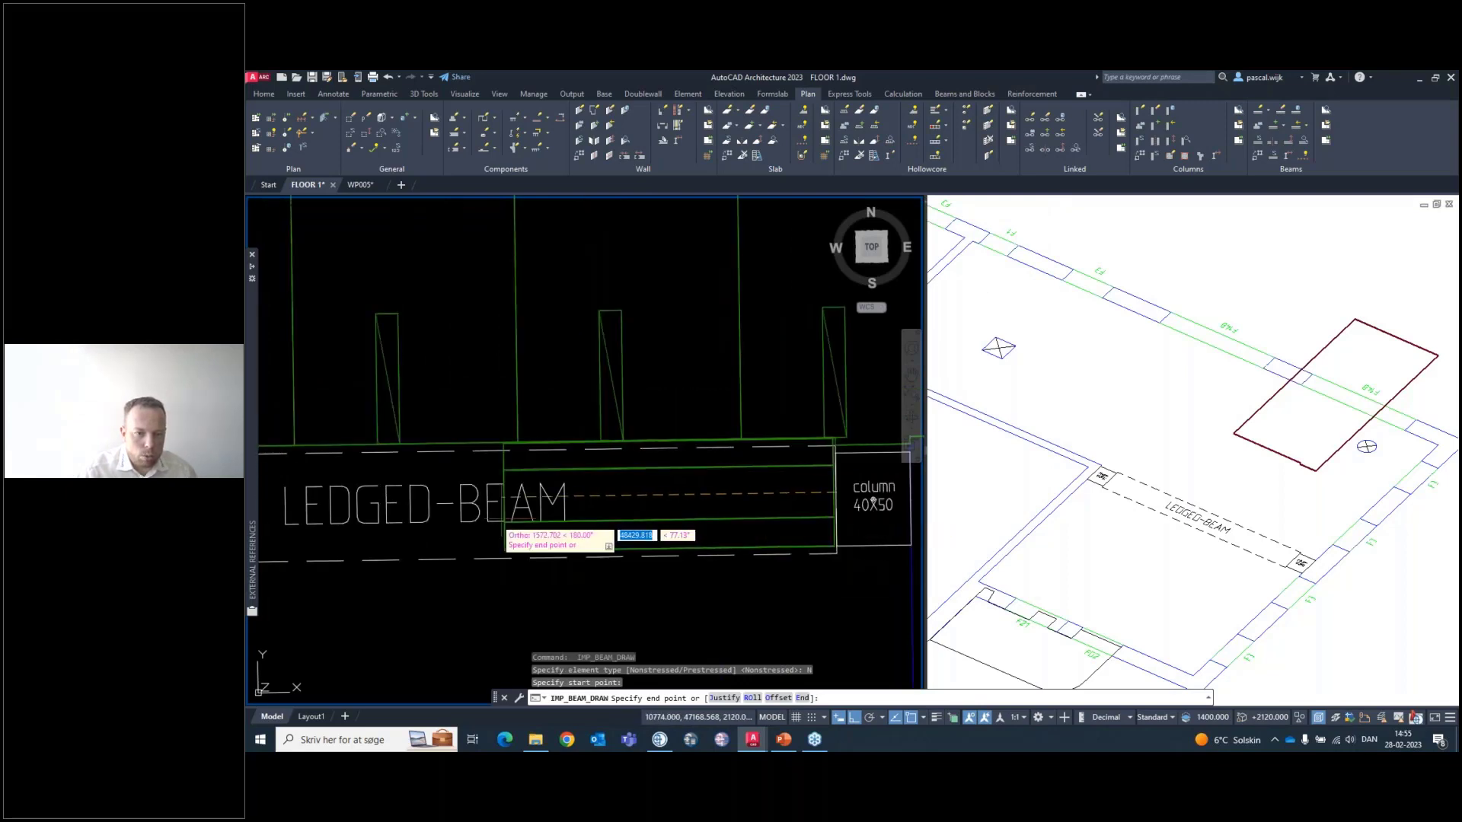
{"action": "middle_click_drag", "start_coordinate": [497, 519], "coordinate": [922, 505]}
{"action": "scroll", "coordinate": [445, 480], "scroll_direction": "up", "scroll_amount": 4}
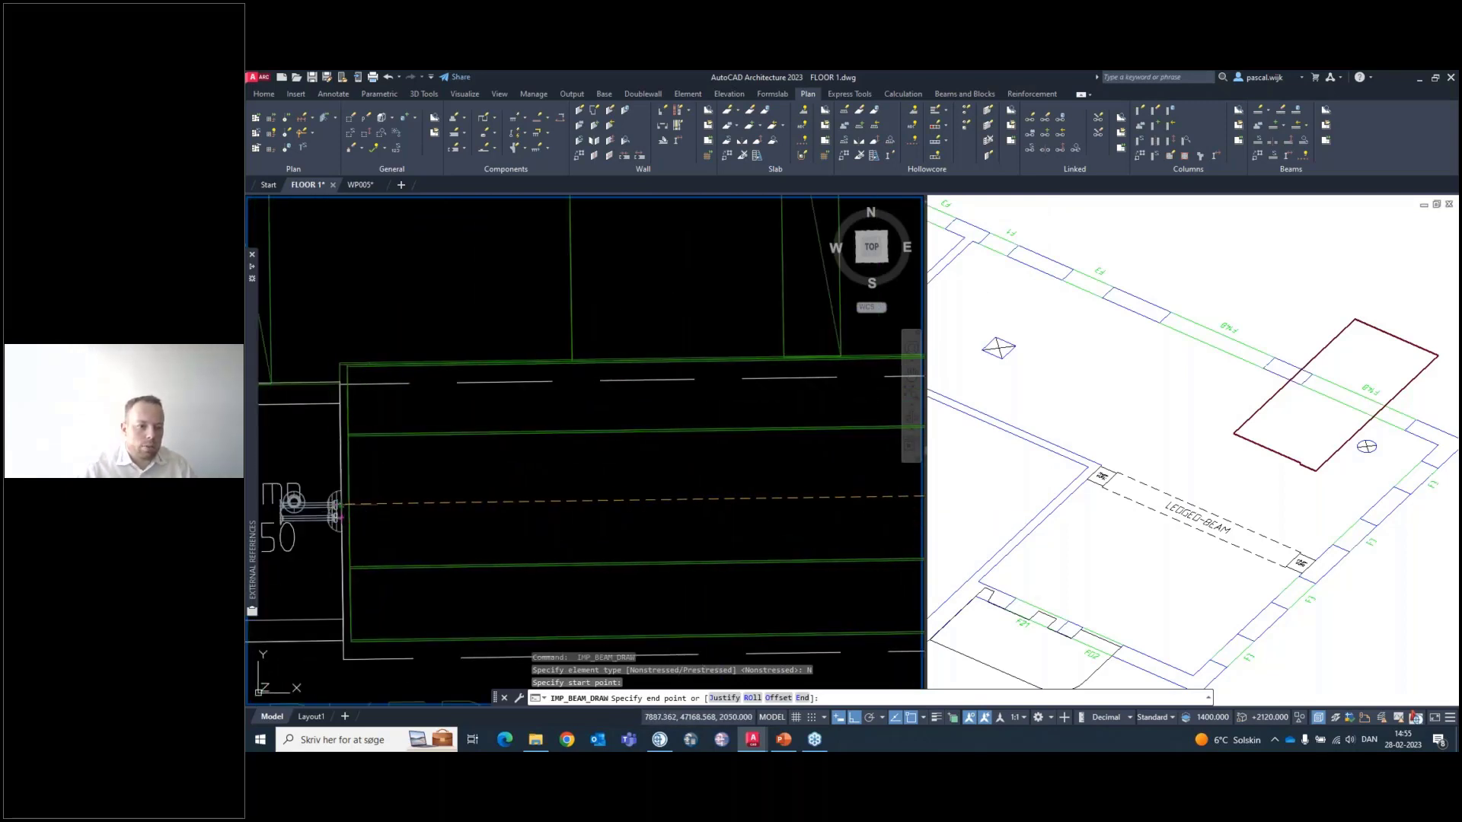
{"action": "left_click", "coordinate": [341, 504]}
{"action": "scroll", "coordinate": [570, 507], "scroll_direction": "down", "scroll_amount": 5}
{"action": "scroll", "coordinate": [702, 517], "scroll_direction": "up", "scroll_amount": 4}
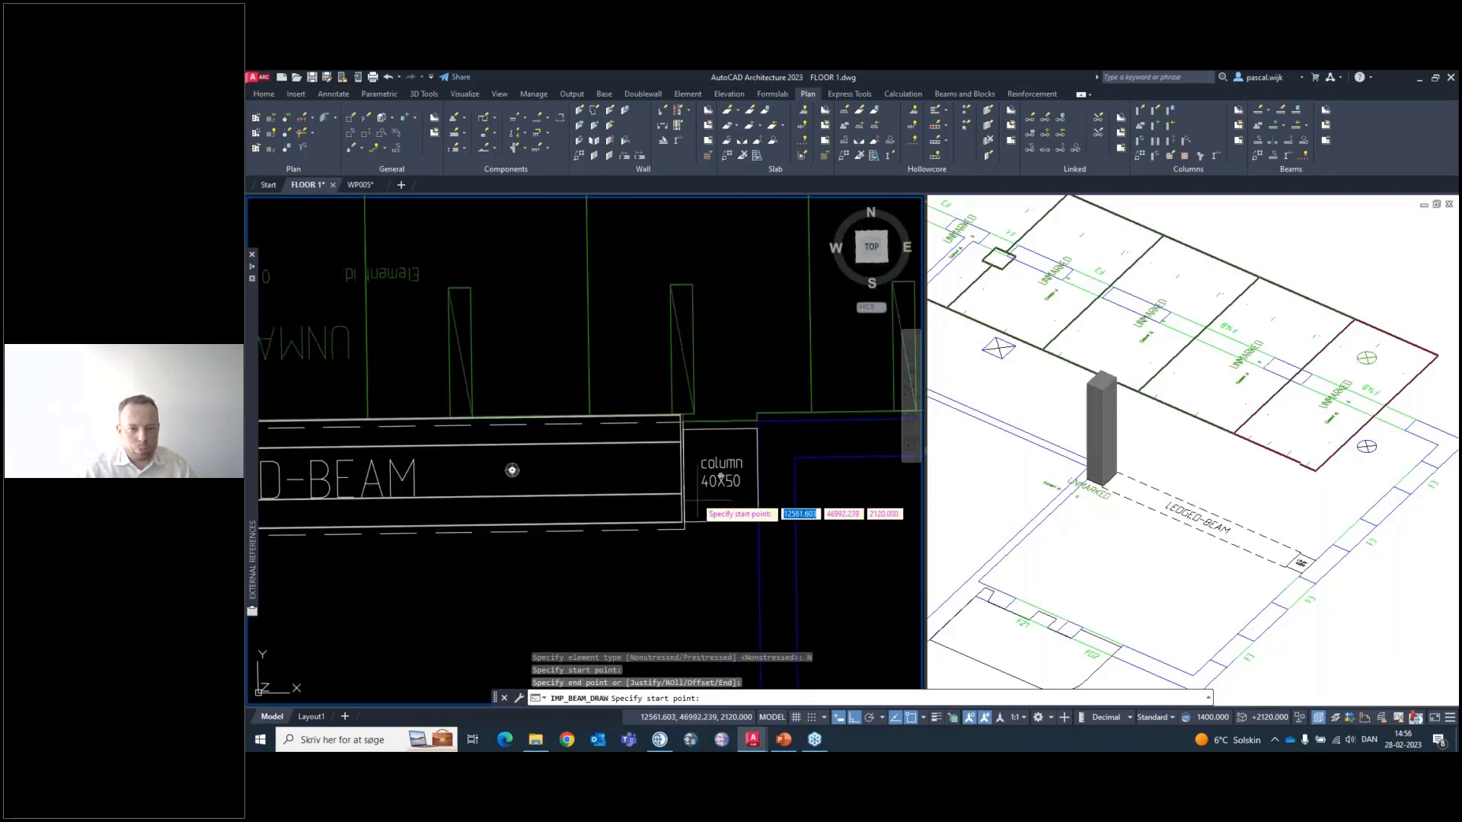
{"action": "scroll", "coordinate": [696, 496], "scroll_direction": "up", "scroll_amount": 5}
{"action": "key", "text": "Escape"}
Check in plan how the new ledged beam meets the 40X50 columns at both ends
{"action": "middle_click_drag", "start_coordinate": [622, 401], "coordinate": [621, 495]}
{"action": "scroll", "coordinate": [593, 434], "scroll_direction": "down", "scroll_amount": 3}
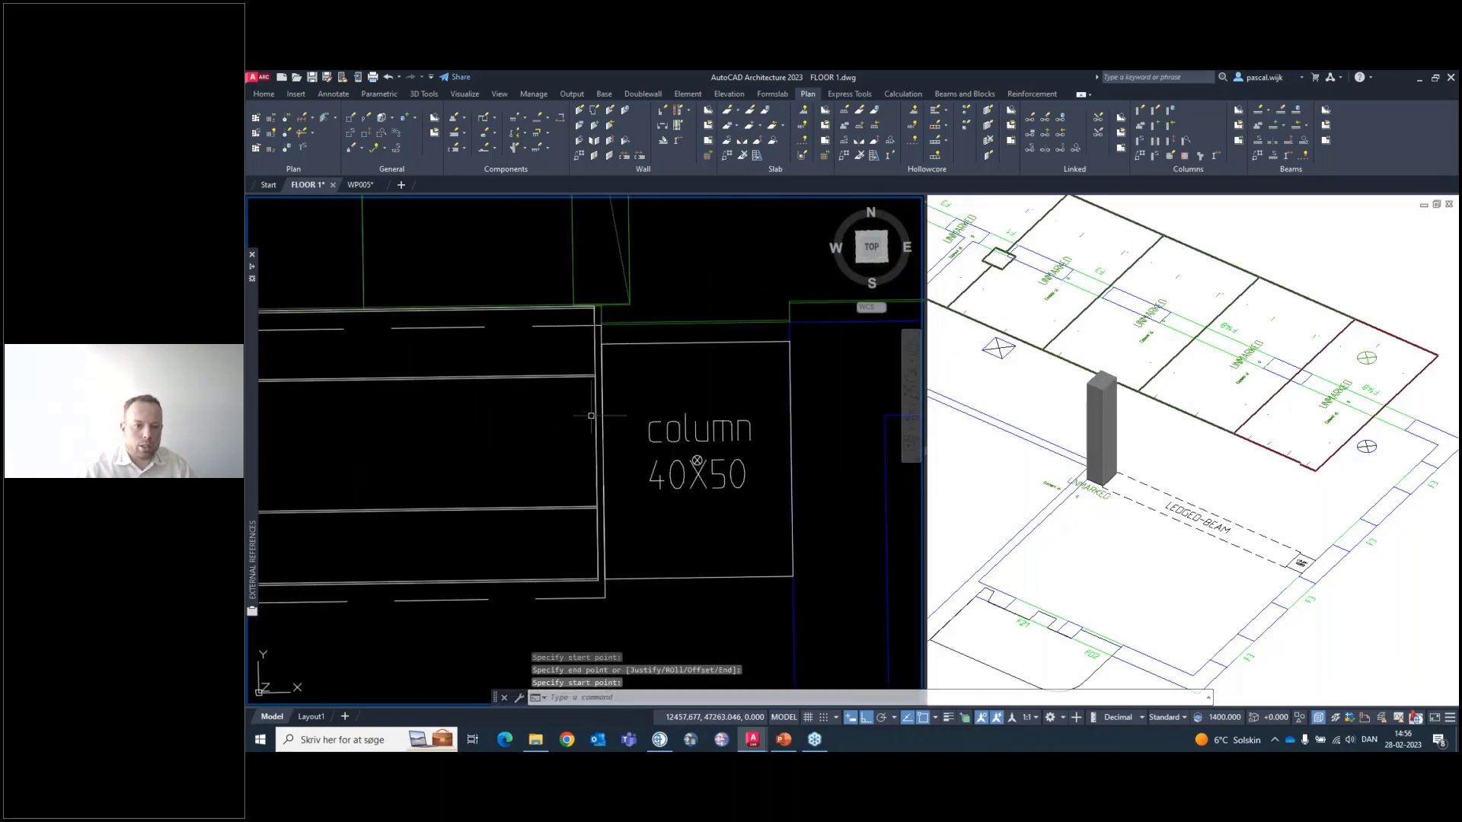
{"action": "scroll", "coordinate": [634, 430], "scroll_direction": "down", "scroll_amount": 4}
{"action": "scroll", "coordinate": [525, 472], "scroll_direction": "down", "scroll_amount": 2}
{"action": "middle_click_drag", "start_coordinate": [525, 472], "coordinate": [792, 493]}
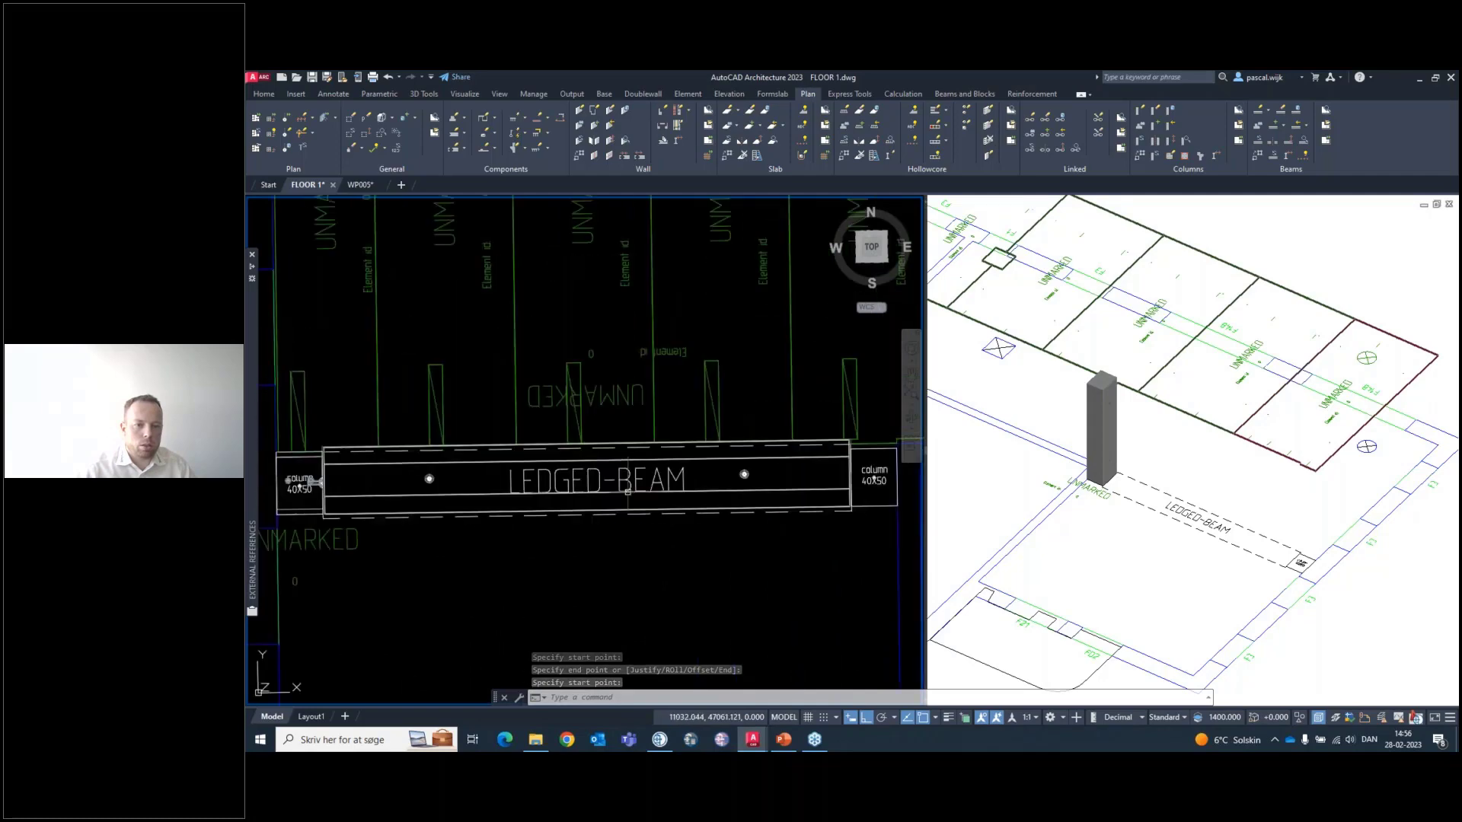
{"action": "scroll", "coordinate": [312, 490], "scroll_direction": "up", "scroll_amount": 6}
{"action": "scroll", "coordinate": [351, 479], "scroll_direction": "down", "scroll_amount": 6}
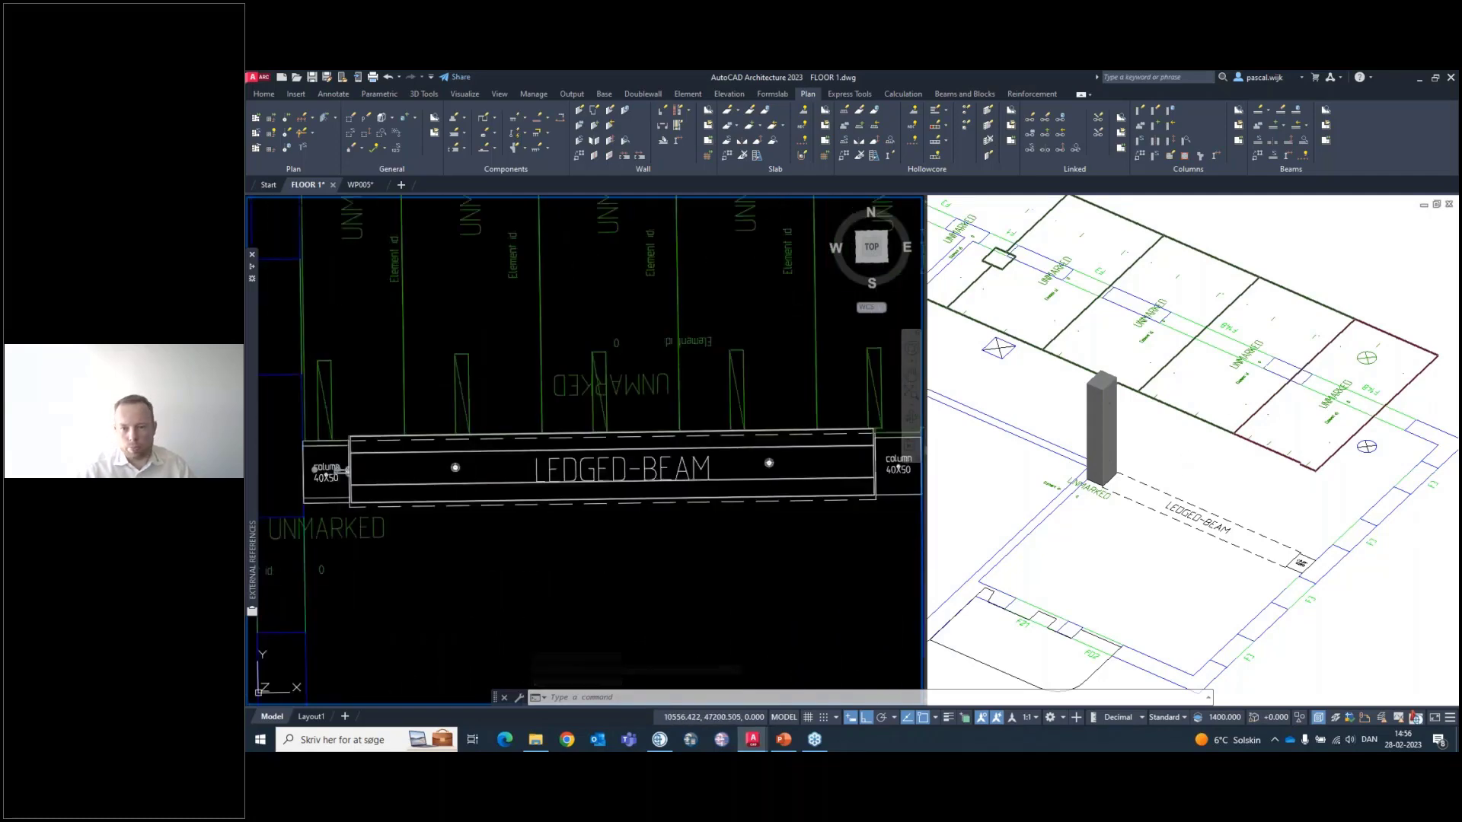
Examine the ledged beam and its supporting column together with the hollowcore slabs in the 3D view
{"action": "left_click", "coordinate": [1225, 404]}
{"action": "scroll", "coordinate": [1225, 405], "scroll_direction": "down", "scroll_amount": 8}
{"action": "scroll", "coordinate": [1128, 478], "scroll_direction": "up", "scroll_amount": 8}
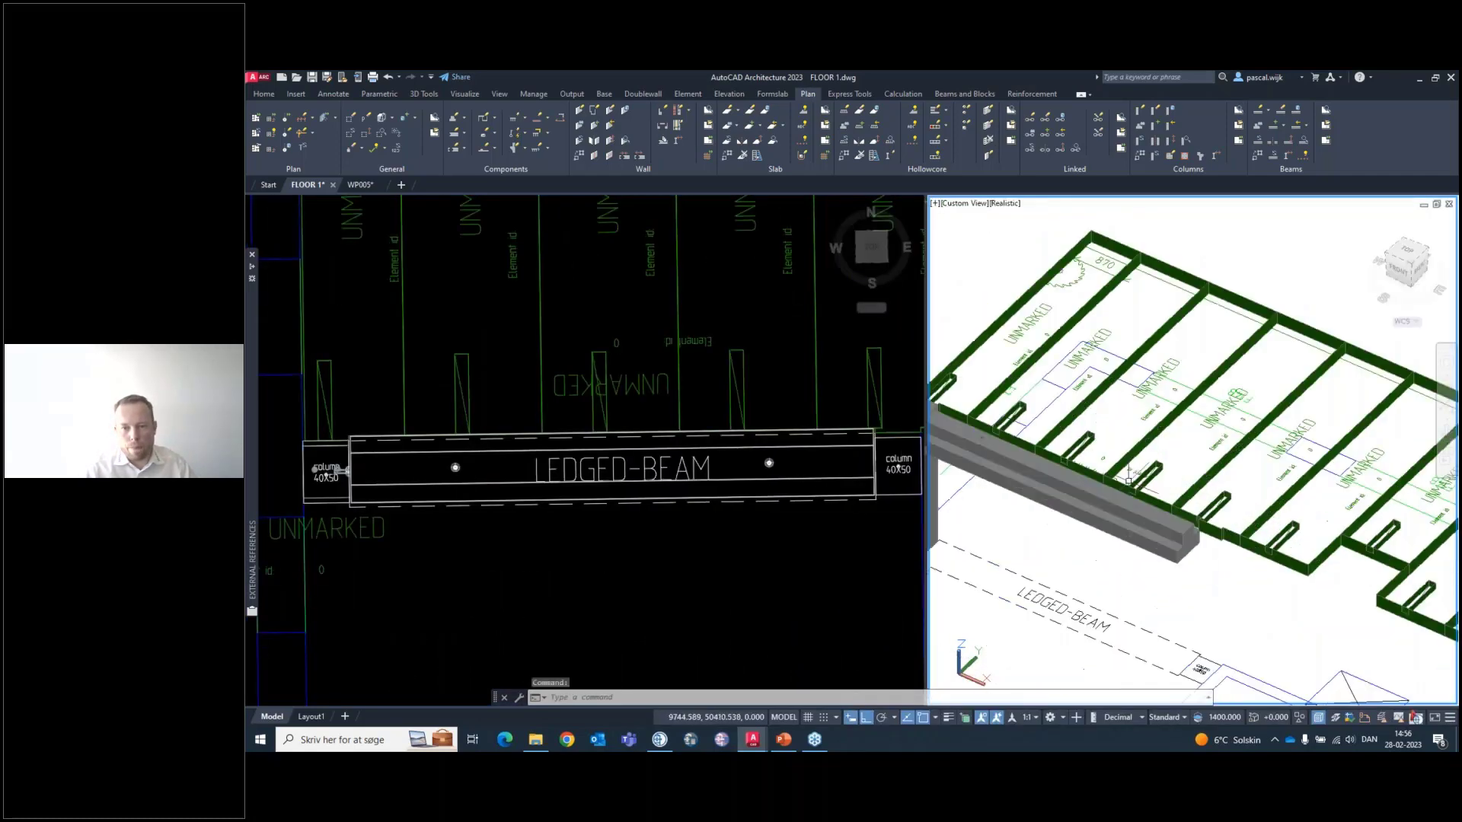
{"action": "middle_click_drag", "start_coordinate": [1025, 481], "coordinate": [1237, 524]}
{"action": "scroll", "coordinate": [1237, 524], "scroll_direction": "up", "scroll_amount": 4}
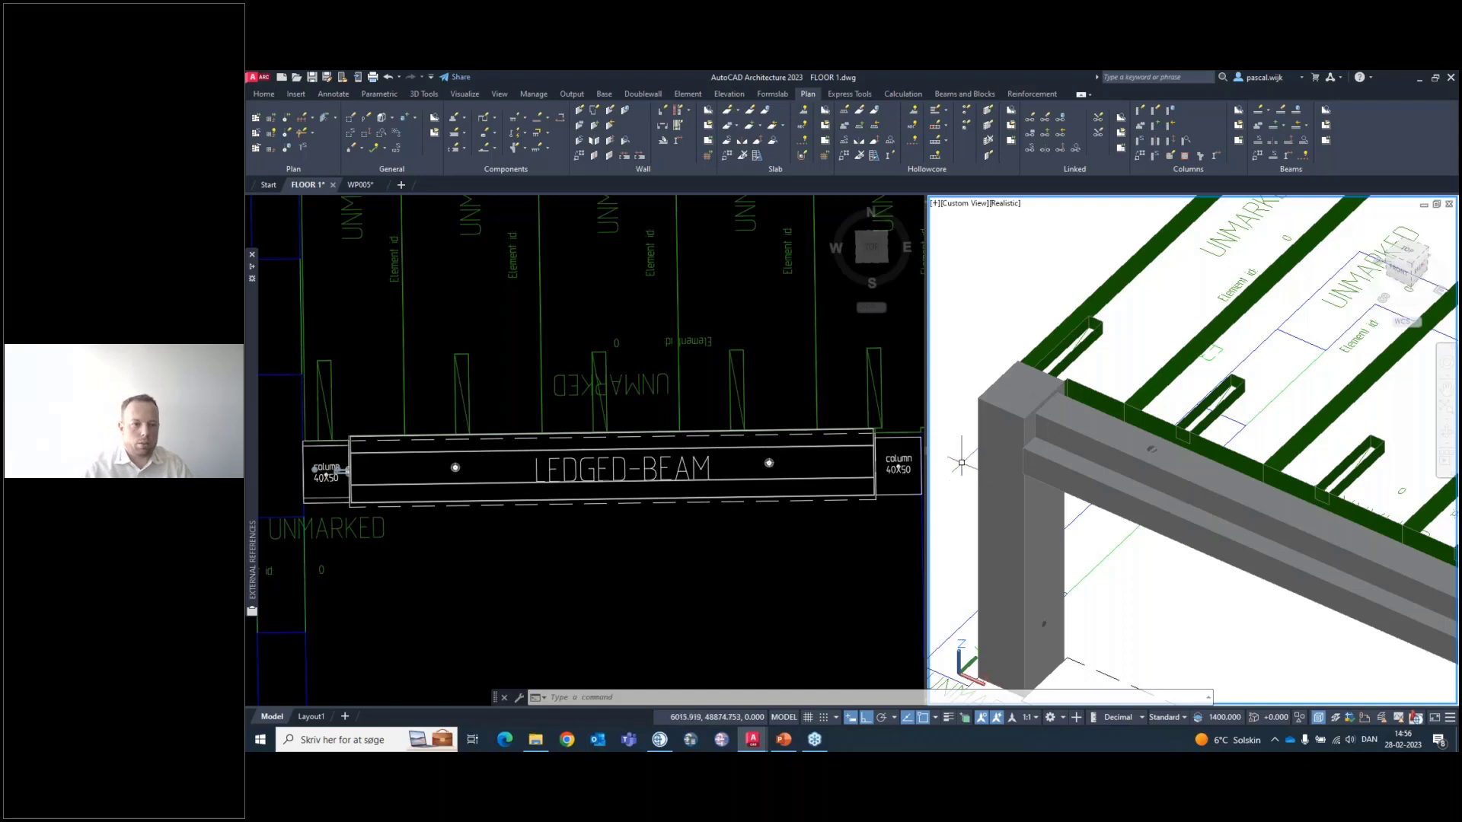
{"action": "left_click", "coordinate": [701, 510]}
{"action": "scroll", "coordinate": [654, 518], "scroll_direction": "down", "scroll_amount": 8}
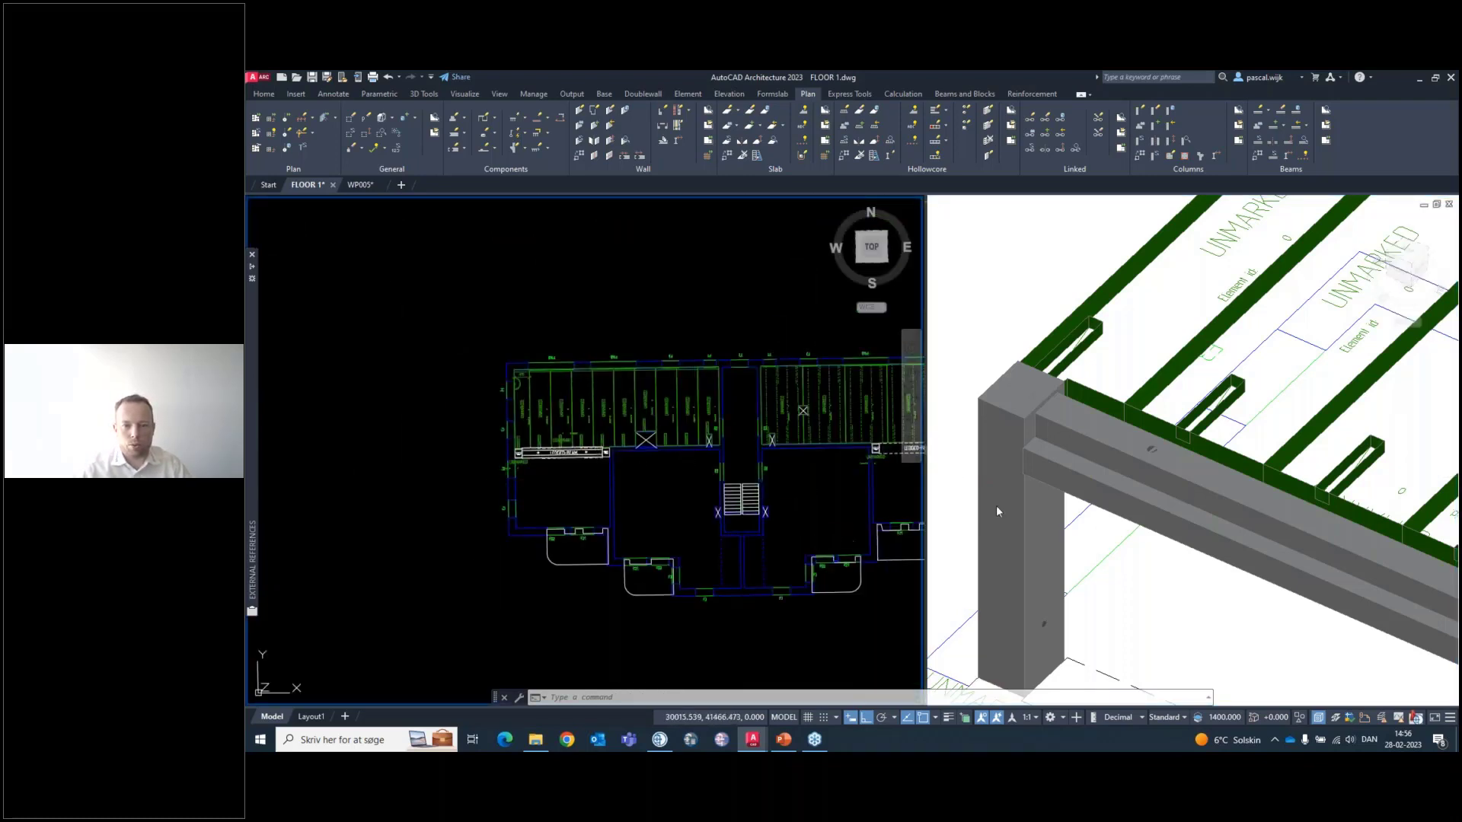
{"action": "left_click", "coordinate": [1118, 568]}
{"action": "middle_click_drag", "start_coordinate": [1172, 585], "coordinate": [1126, 545]}
{"action": "scroll", "coordinate": [1098, 559], "scroll_direction": "down", "scroll_amount": 1}
{"action": "scroll", "coordinate": [1126, 545], "scroll_direction": "down", "scroll_amount": 2}
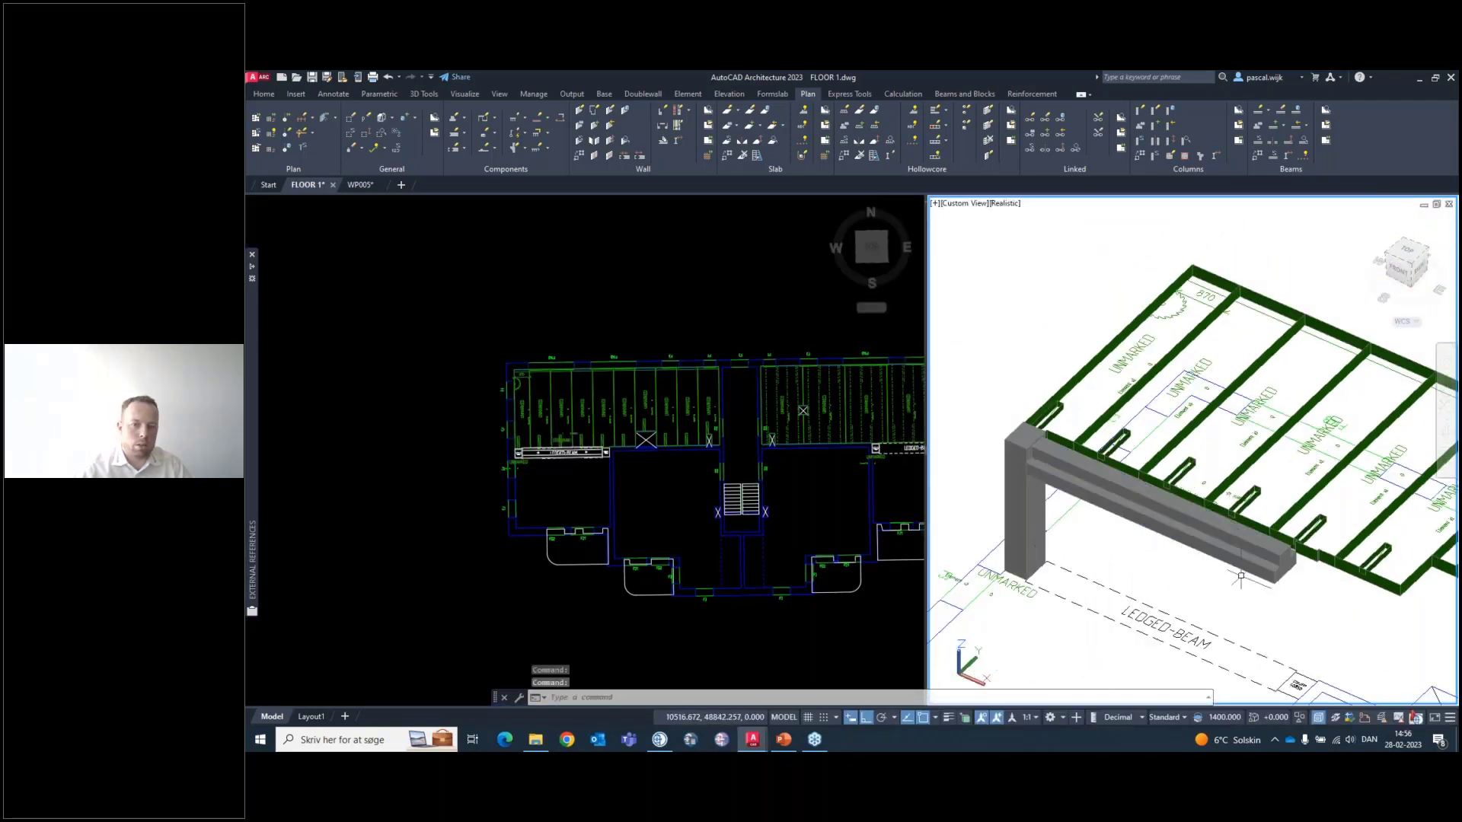
Switch to IMPACT Project Manager, view the project's 3D model, and inspect the properties of sandwich wall SW002
{"action": "left_click", "coordinate": [659, 739]}
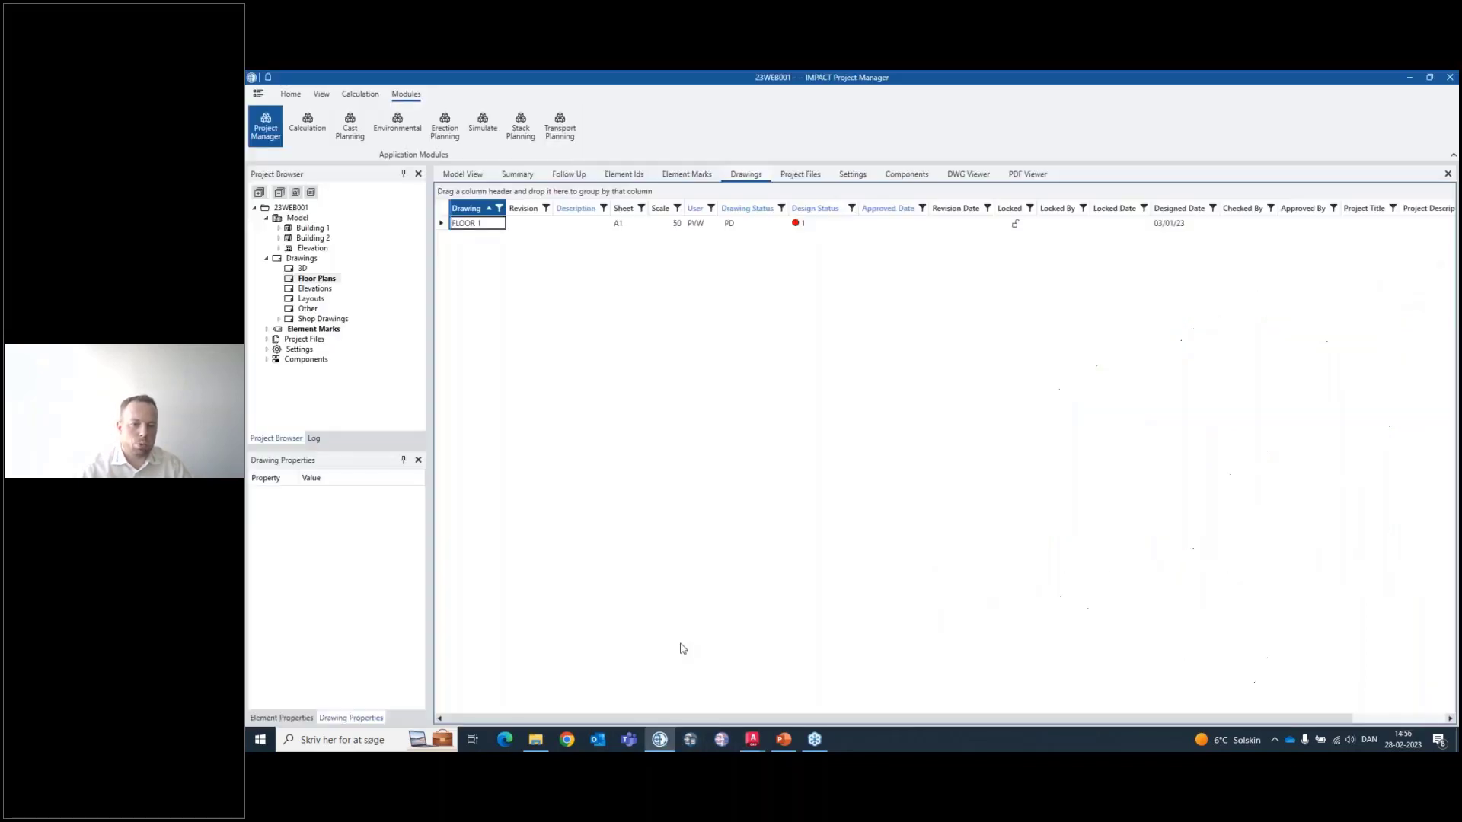
{"action": "left_click", "coordinate": [462, 174]}
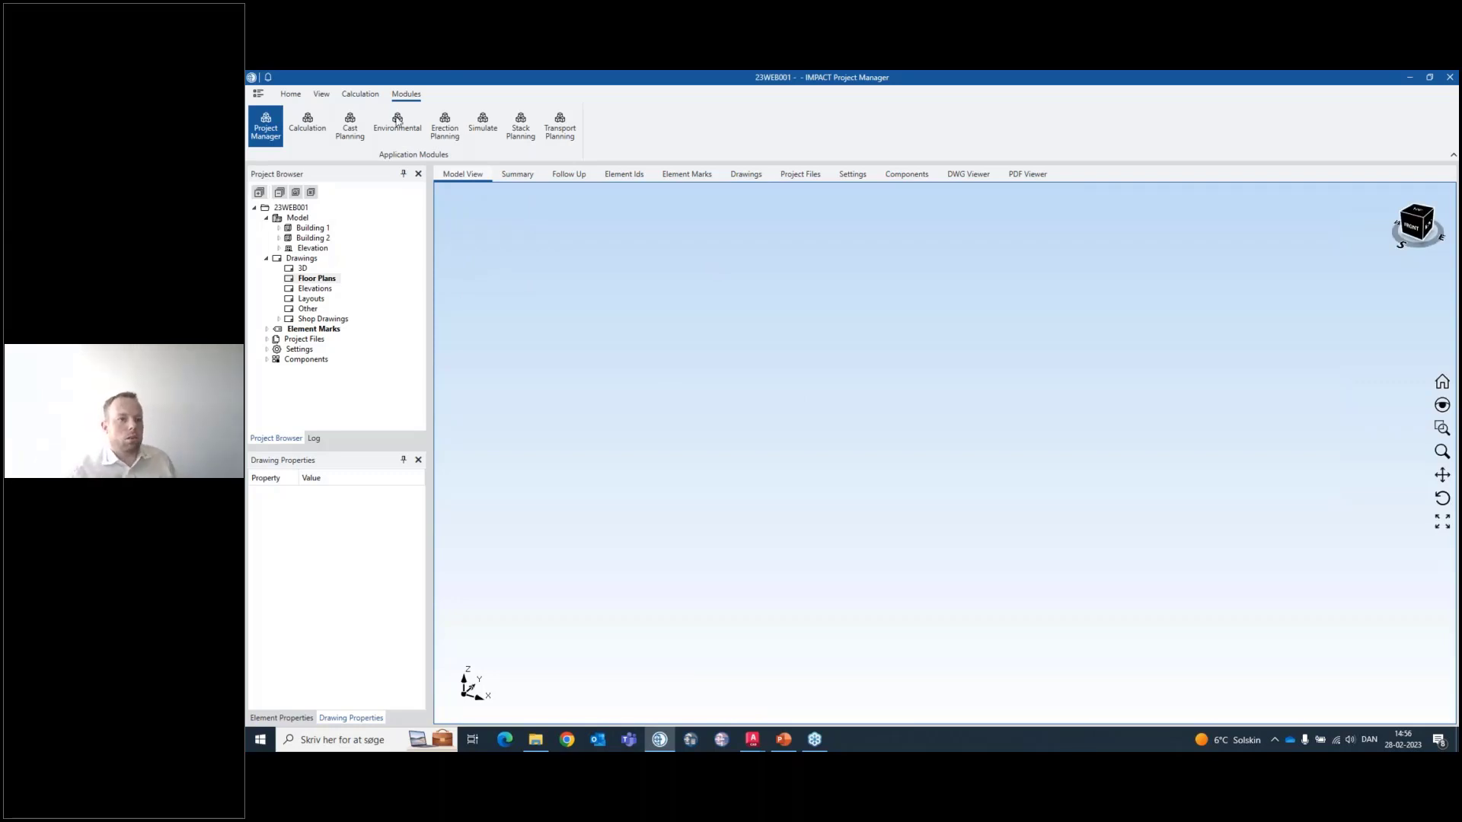
{"action": "left_click", "coordinate": [291, 94]}
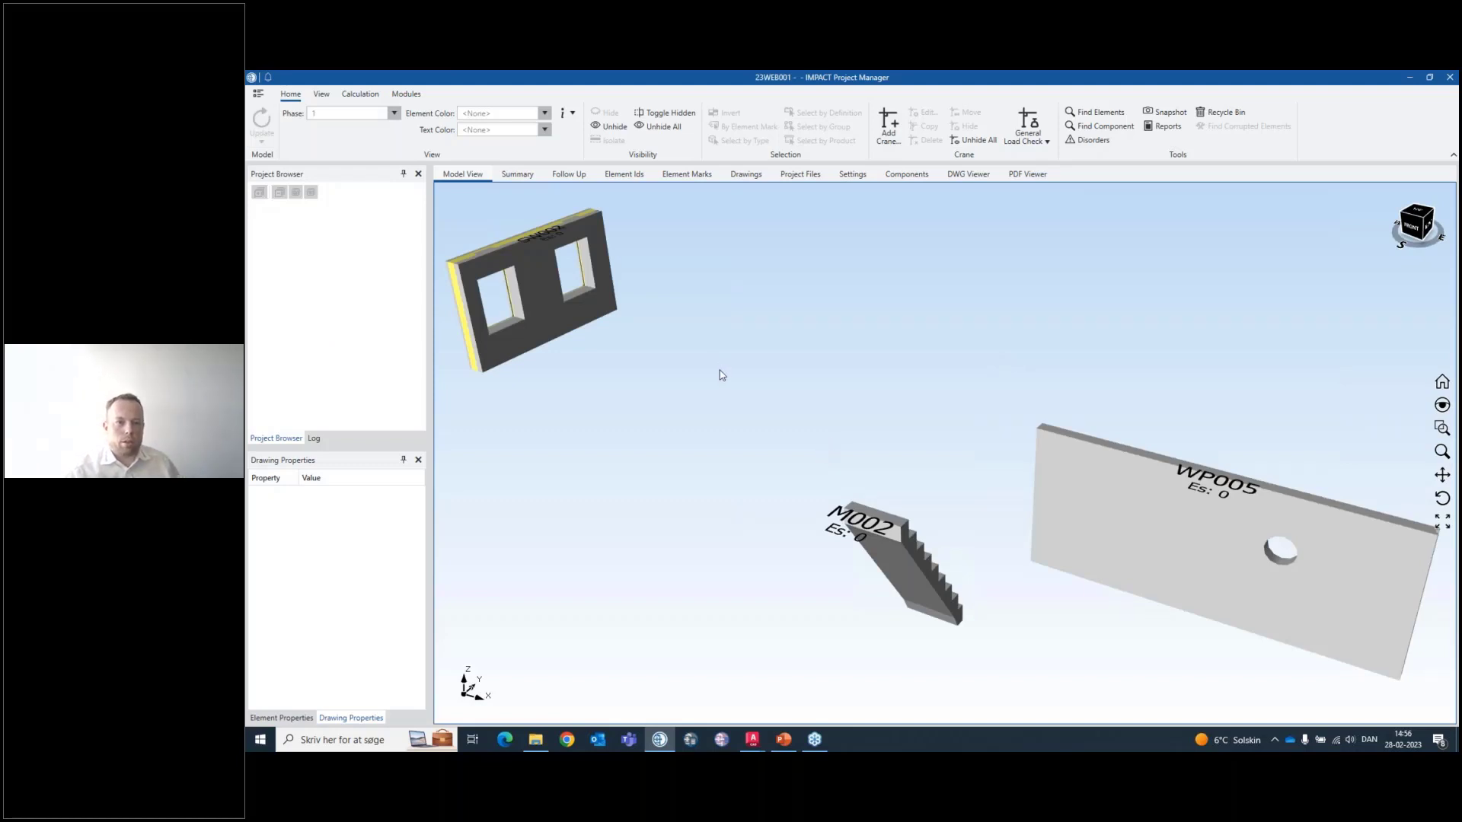
{"action": "scroll", "coordinate": [723, 377], "scroll_direction": "down", "scroll_amount": 2}
{"action": "scroll", "coordinate": [950, 438], "scroll_direction": "down", "scroll_amount": 3}
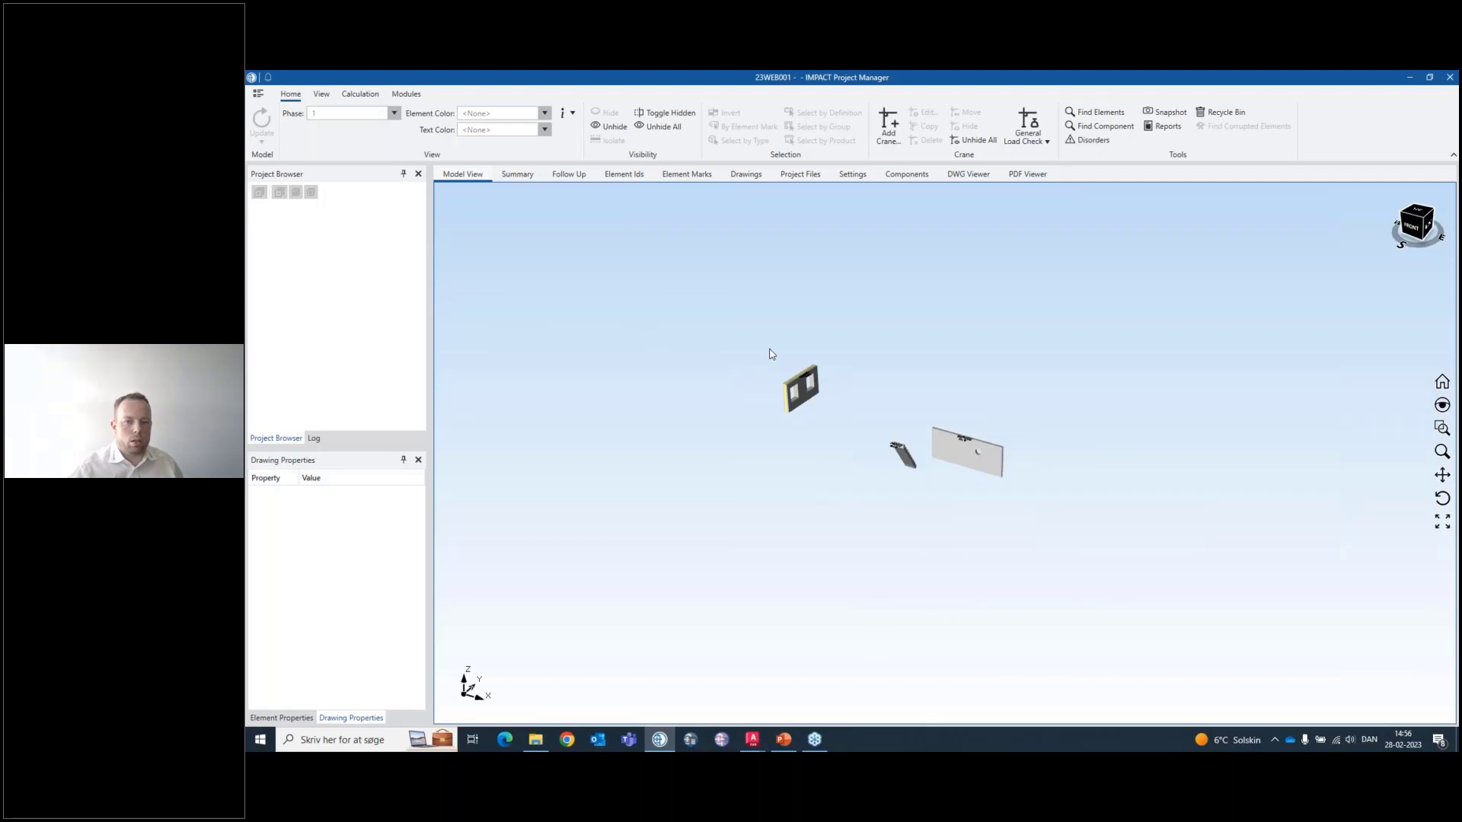
{"action": "scroll", "coordinate": [977, 589], "scroll_direction": "up", "scroll_amount": 2}
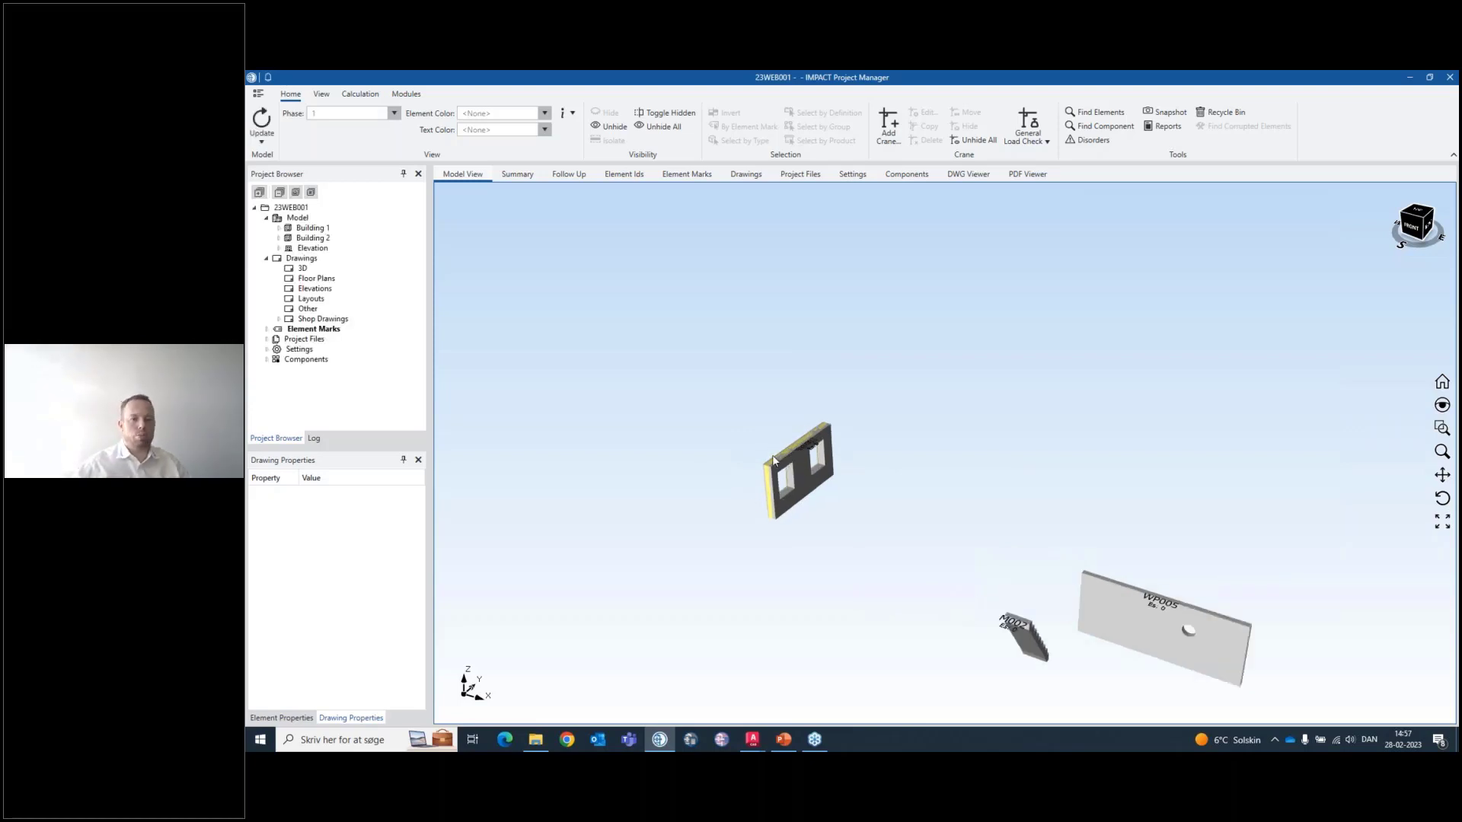
{"action": "left_click", "coordinate": [788, 464]}
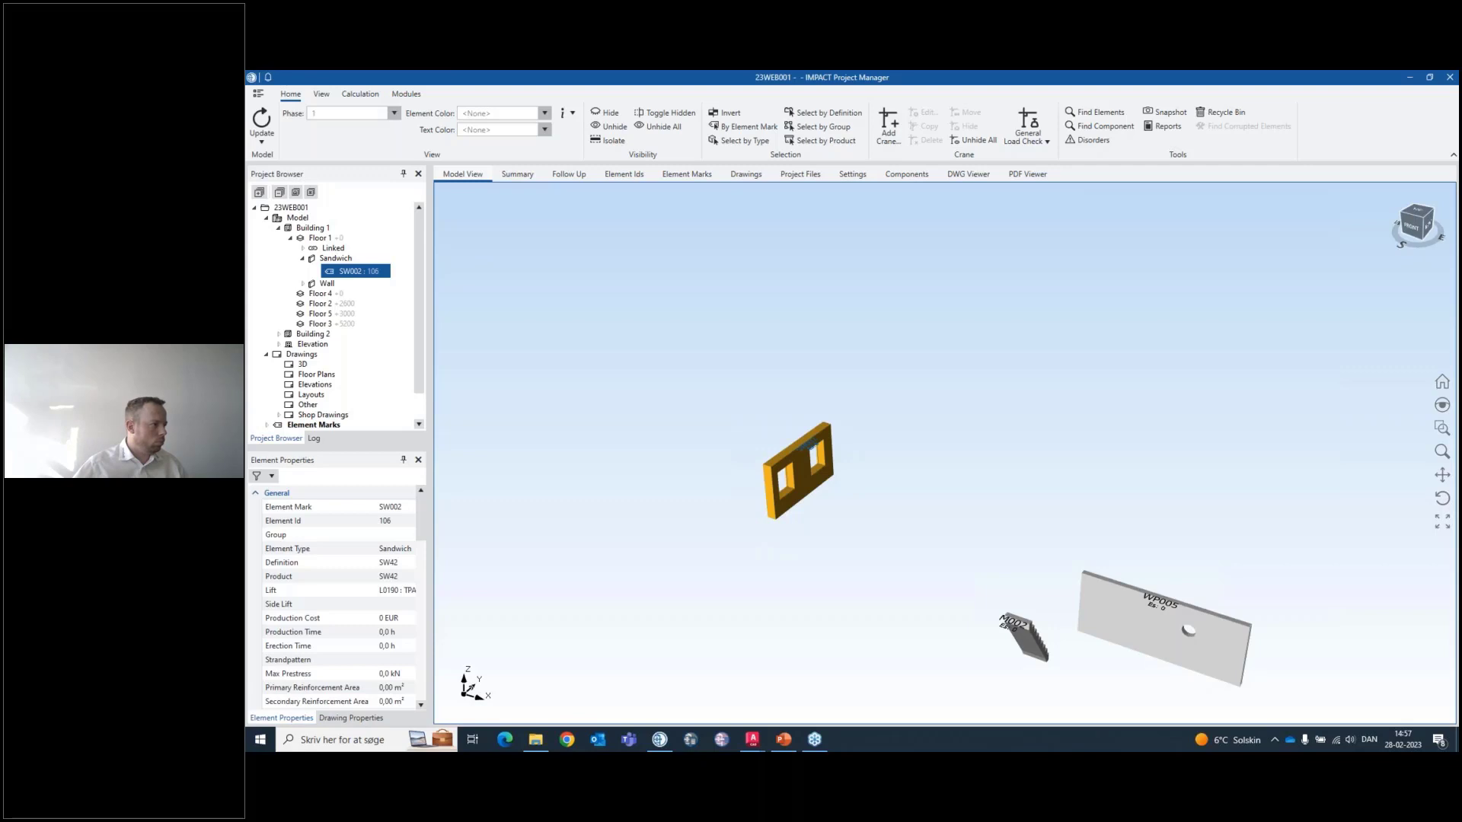
{"action": "left_click", "coordinate": [659, 460]}
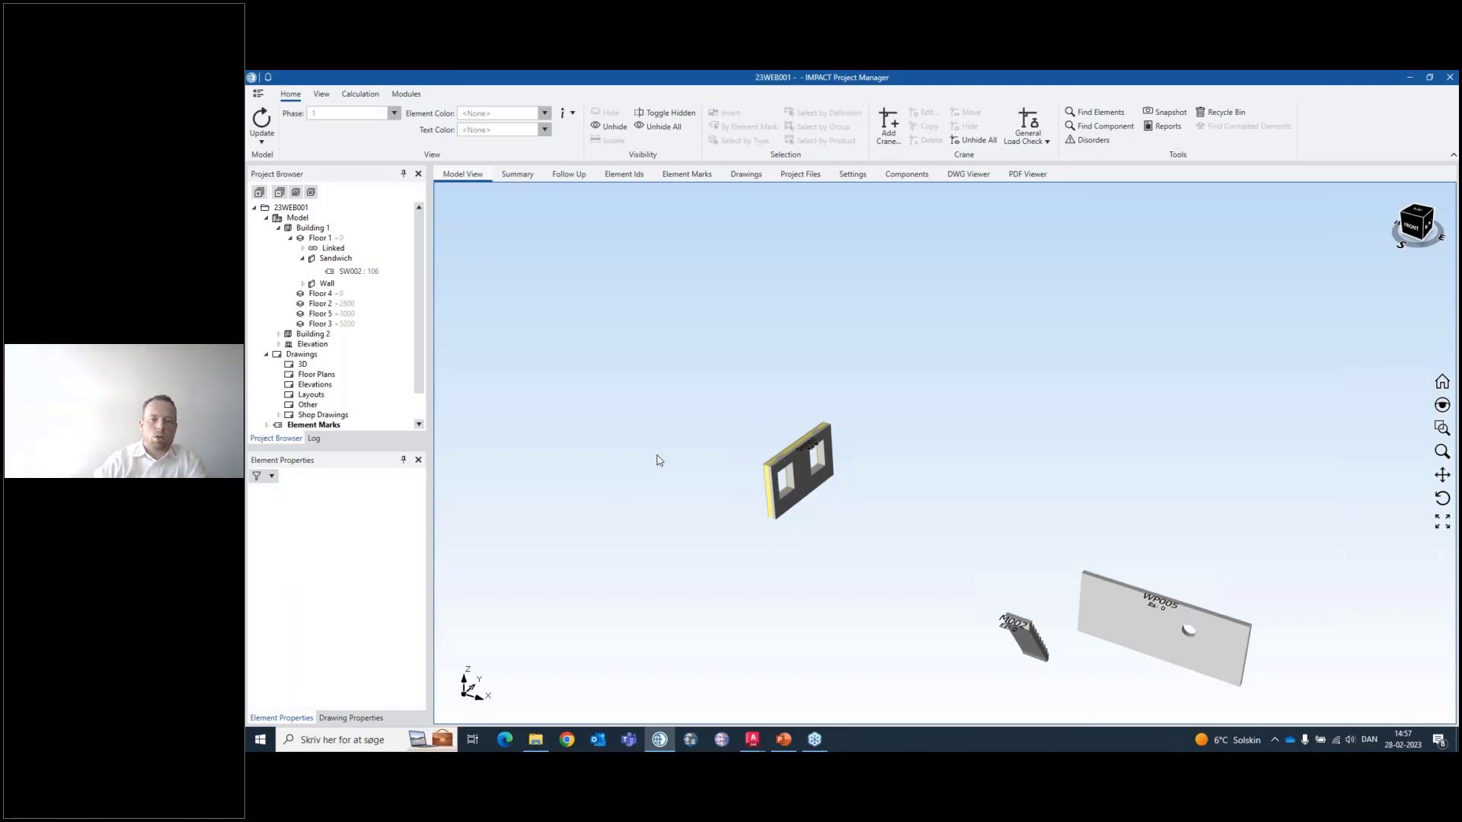
Switch to the webinar presentation in PowerPoint and enlarge the presenter's contact details on the first slide
{"action": "left_click", "coordinate": [790, 744]}
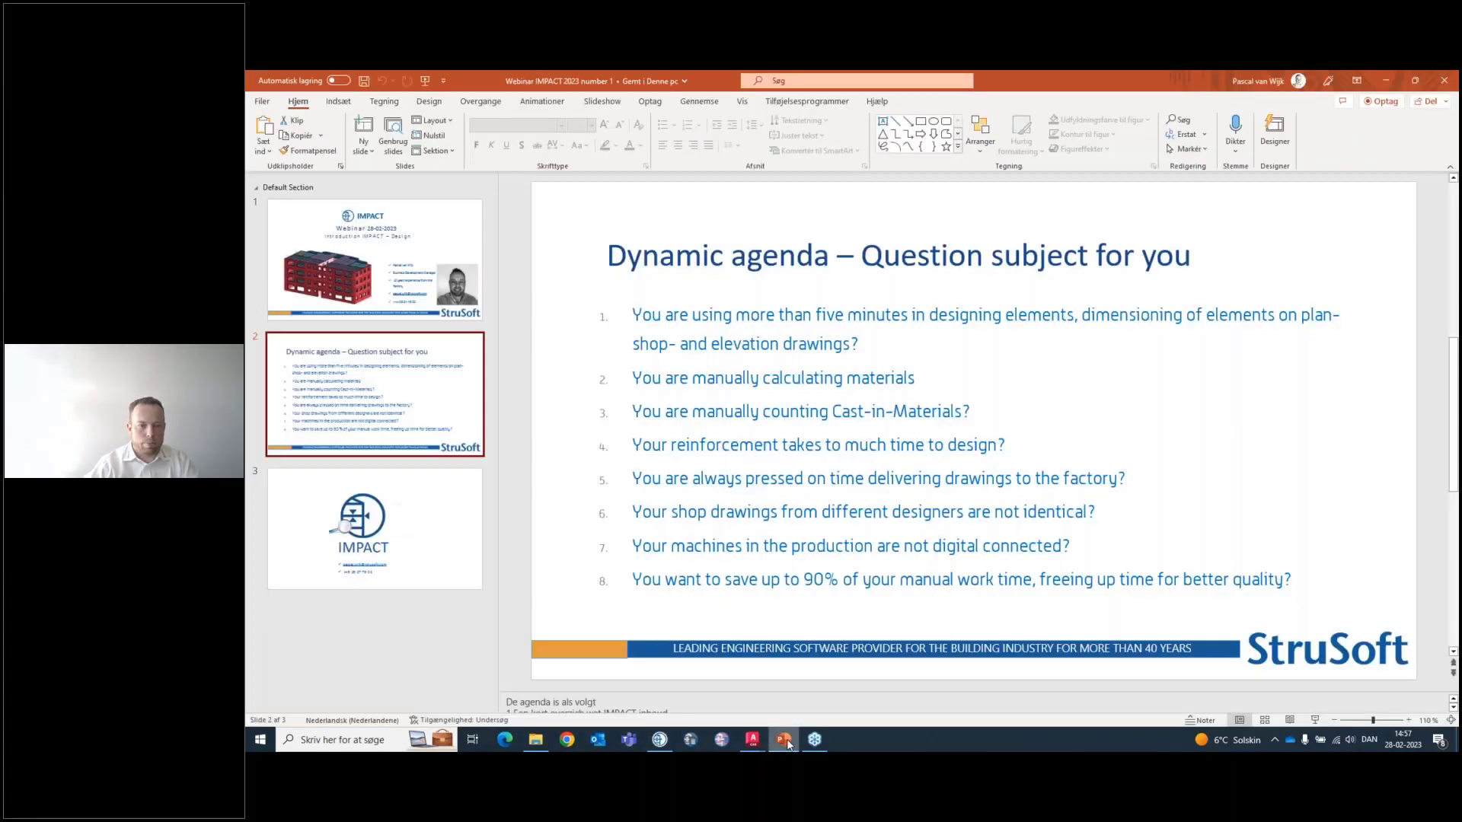
{"action": "left_click", "coordinate": [425, 317]}
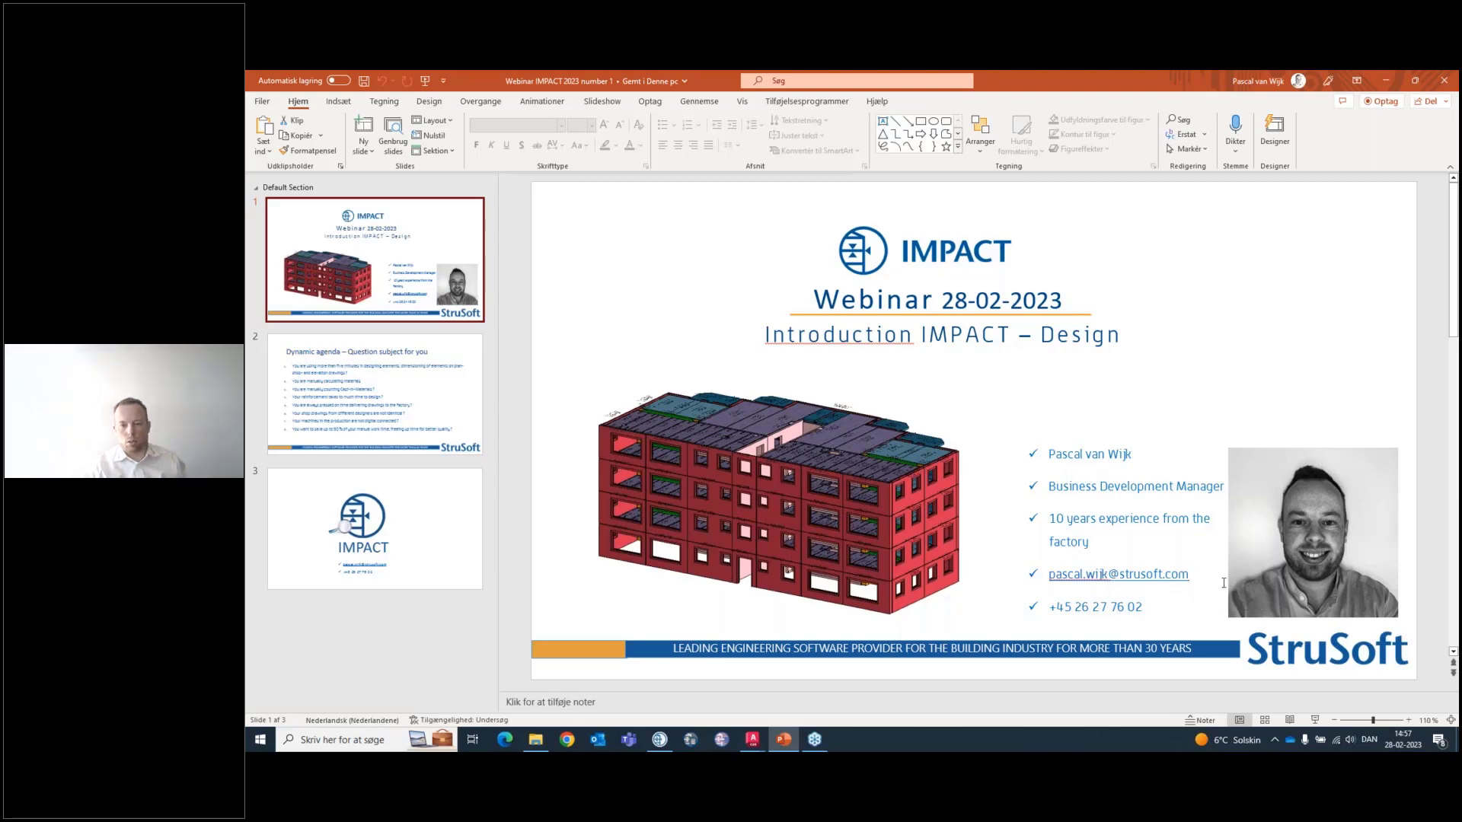
{"action": "scroll", "coordinate": [1224, 583], "scroll_direction": "up", "scroll_amount": 10, "text": "ctrl"}
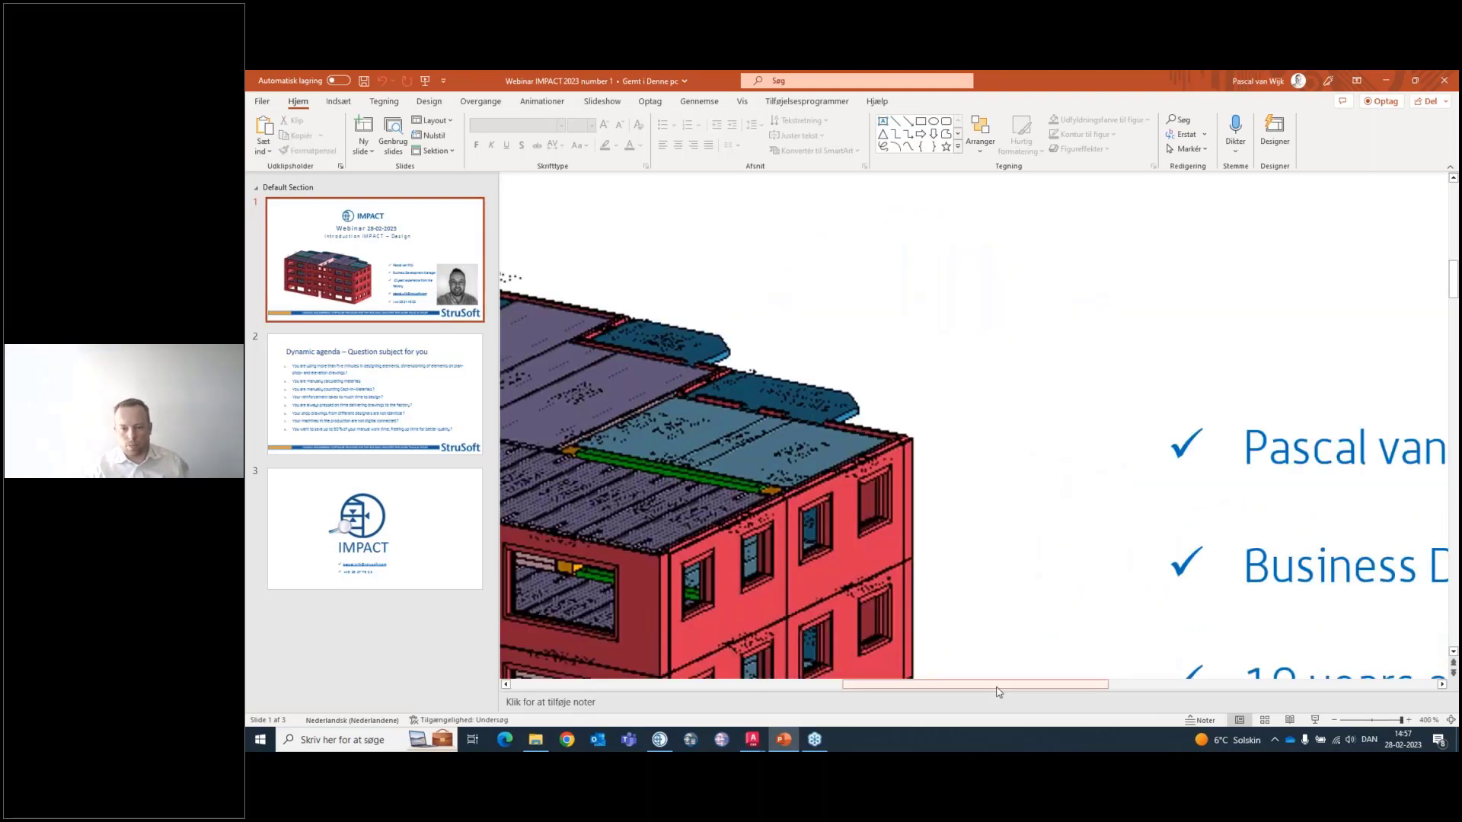
{"action": "left_click_drag", "start_coordinate": [997, 686], "coordinate": [1249, 686]}
{"action": "scroll", "coordinate": [1038, 614], "scroll_direction": "down", "scroll_amount": 1}
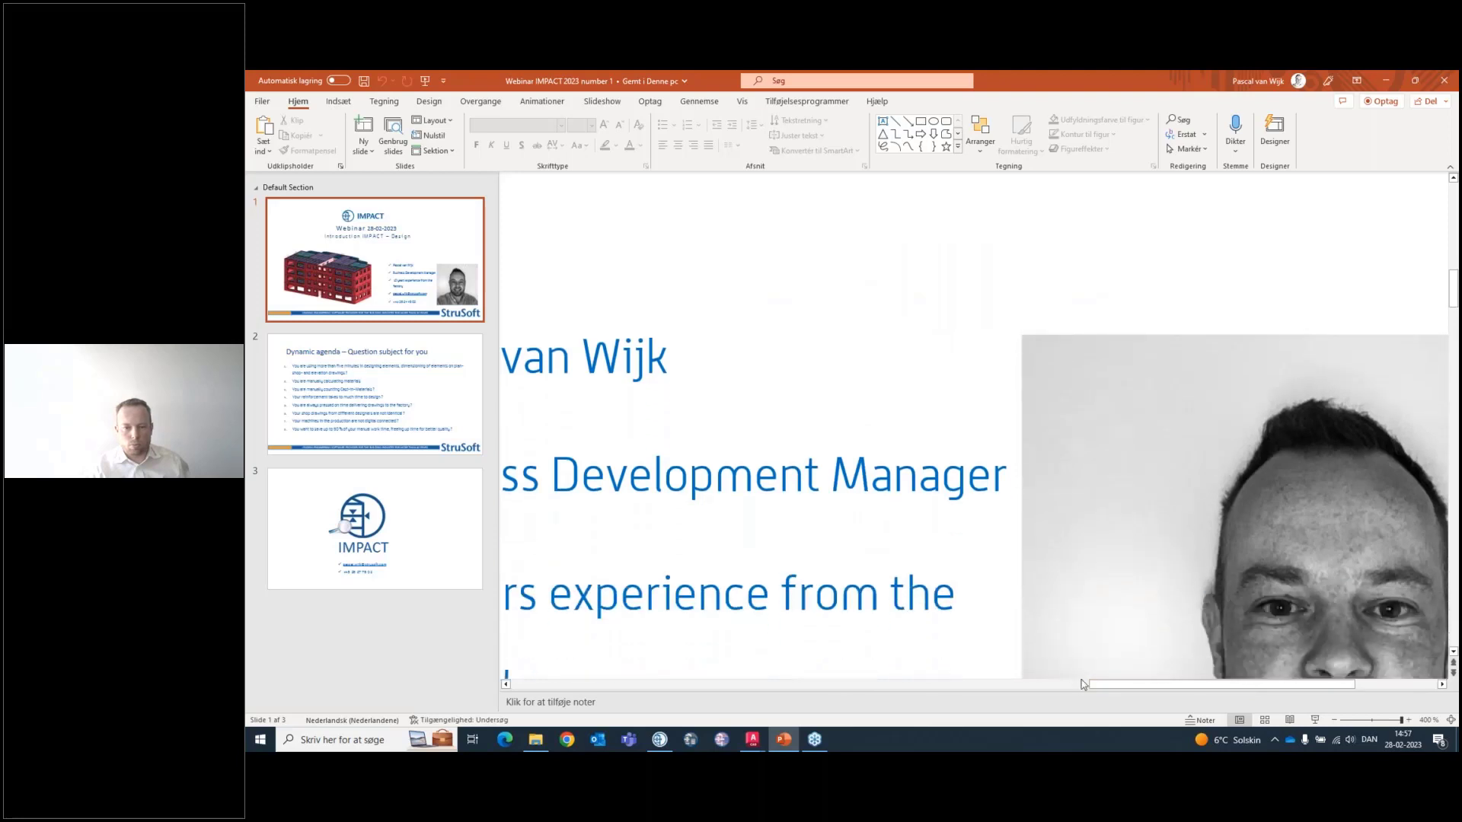
{"action": "left_click_drag", "start_coordinate": [1091, 686], "coordinate": [891, 688]}
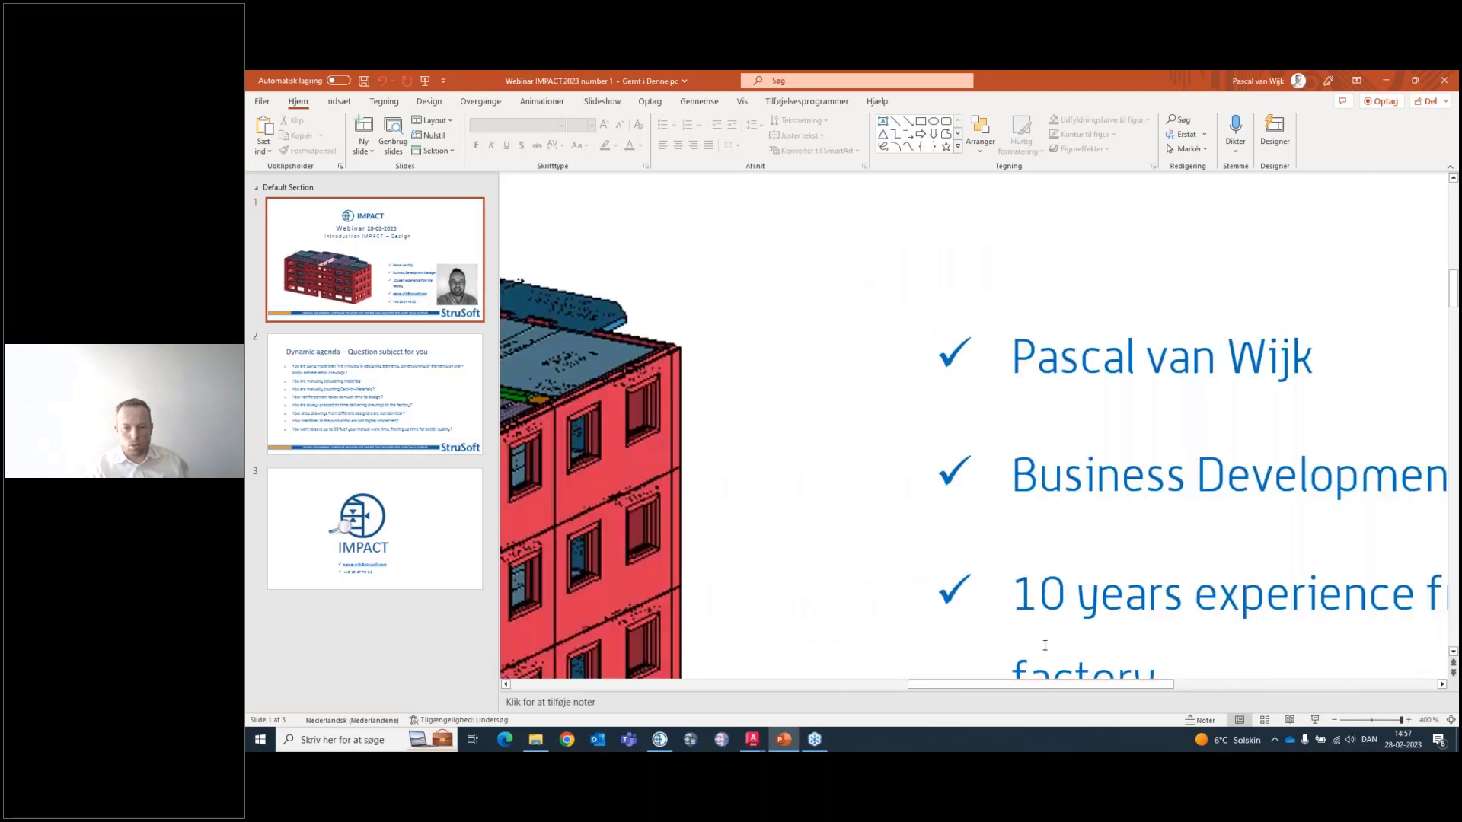
{"action": "scroll", "coordinate": [1041, 657], "scroll_direction": "down", "scroll_amount": 1}
{"action": "scroll", "coordinate": [1041, 656], "scroll_direction": "down", "scroll_amount": 1}
{"action": "left_click_drag", "start_coordinate": [1041, 685], "coordinate": [1118, 689]}
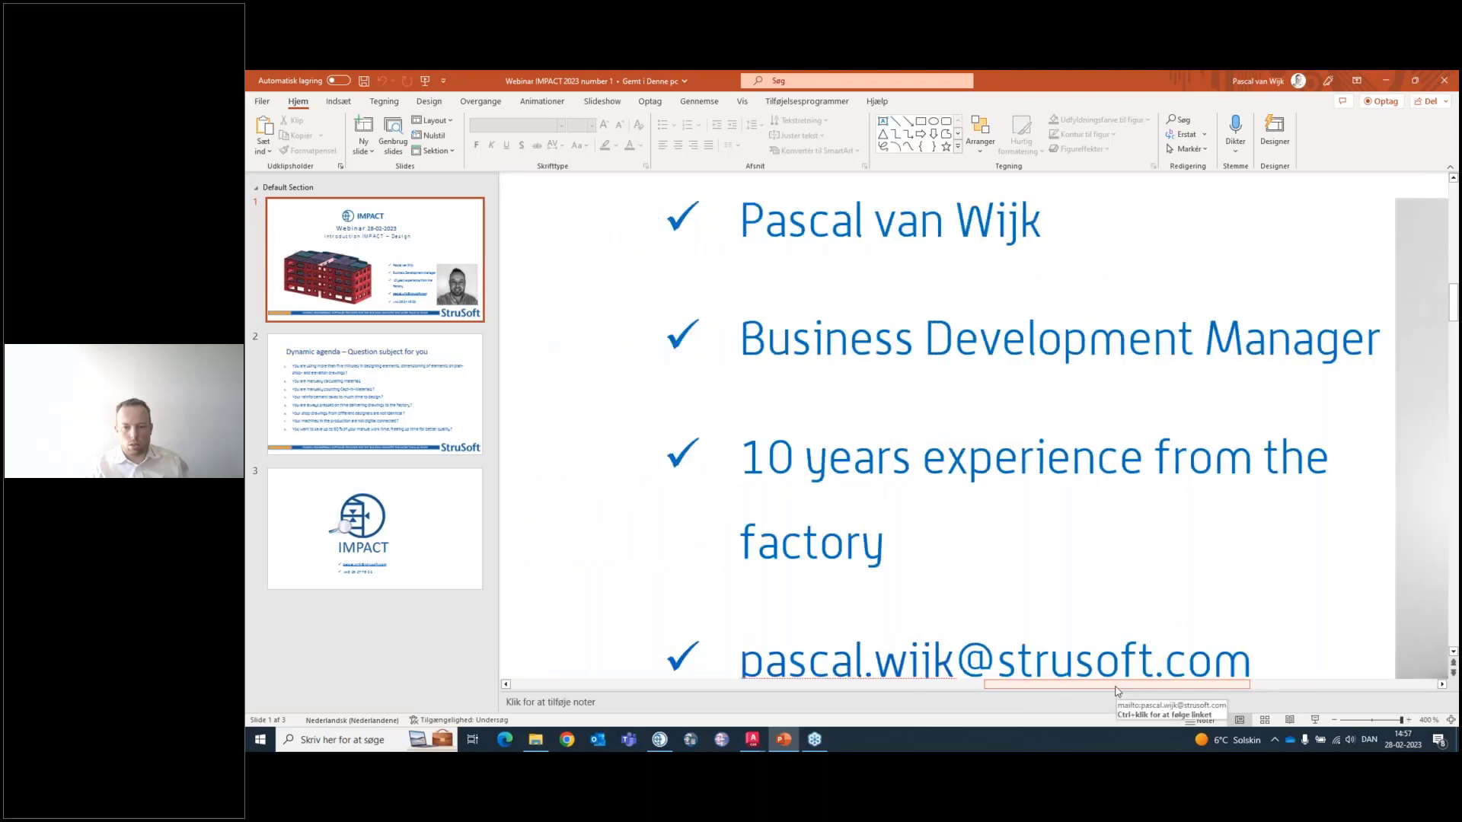